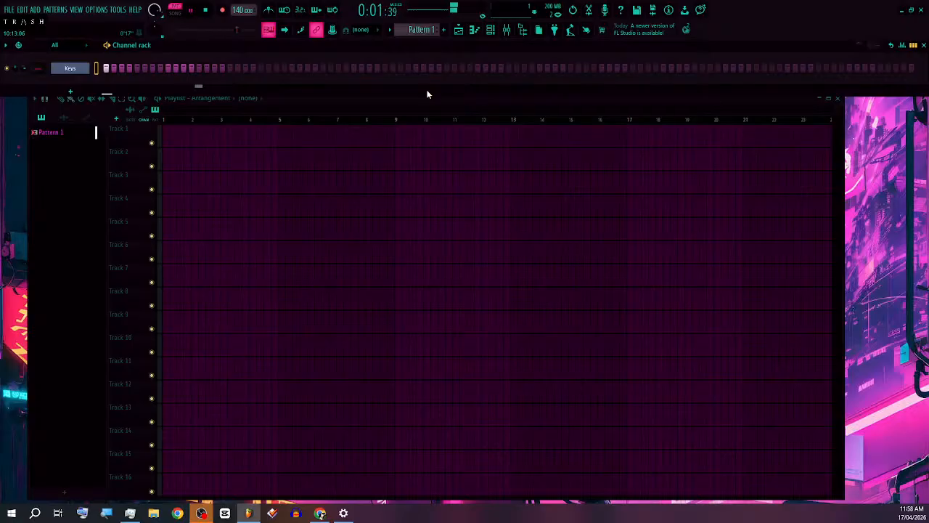
# Step: Add Fruity NoteBook to the first effect slot of the mixer's Master track
pyautogui.click(507, 29)
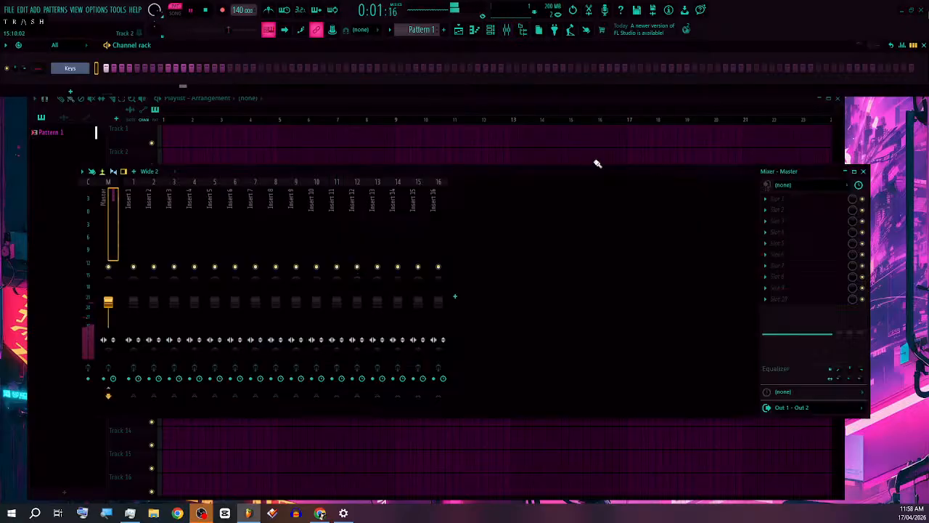
pyautogui.click(768, 204)
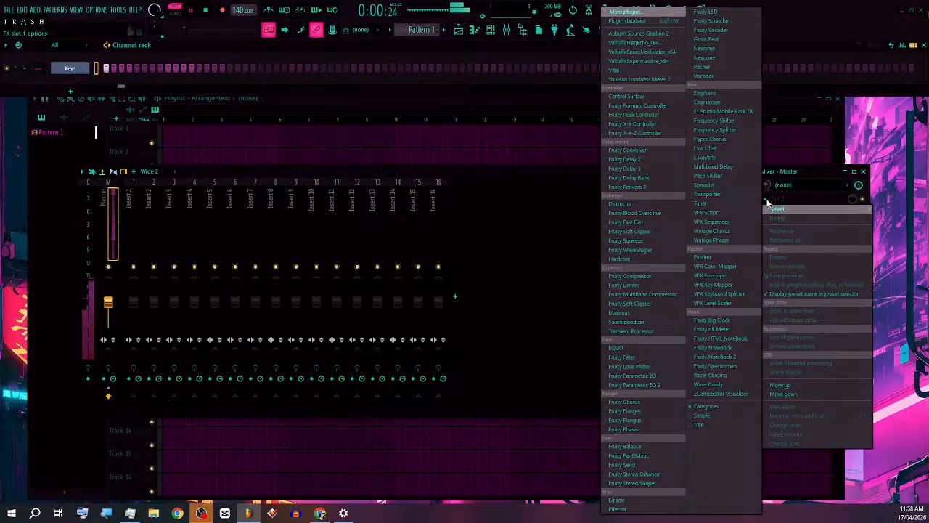
pyautogui.click(713, 348)
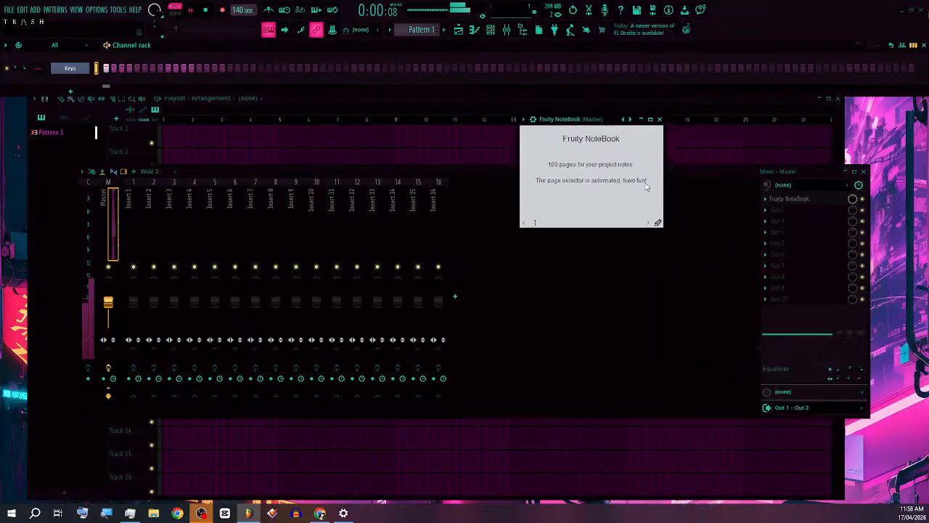
# Step: Replace the notebook's default text with "STEP 1: FIND THE SOUND"
pyautogui.moveTo(646, 187); pyautogui.dragTo(447, 120)
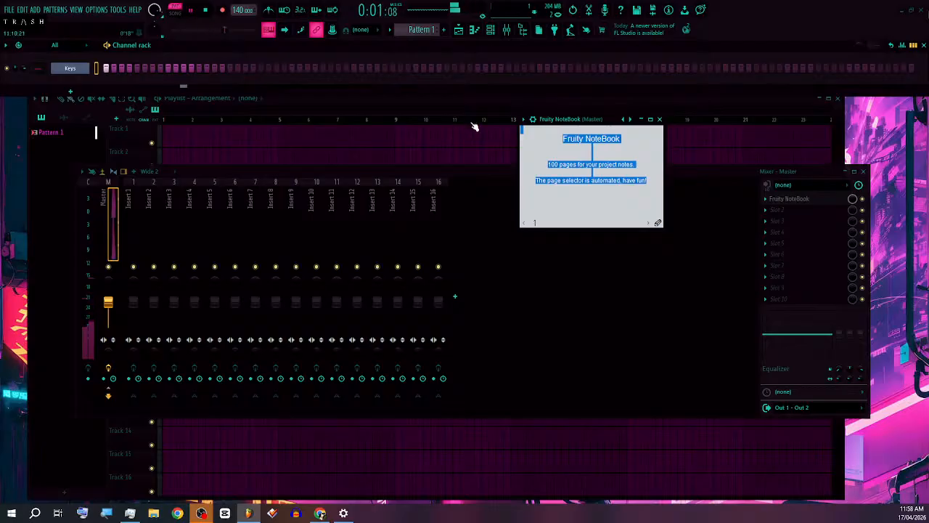
pyautogui.write('sou')
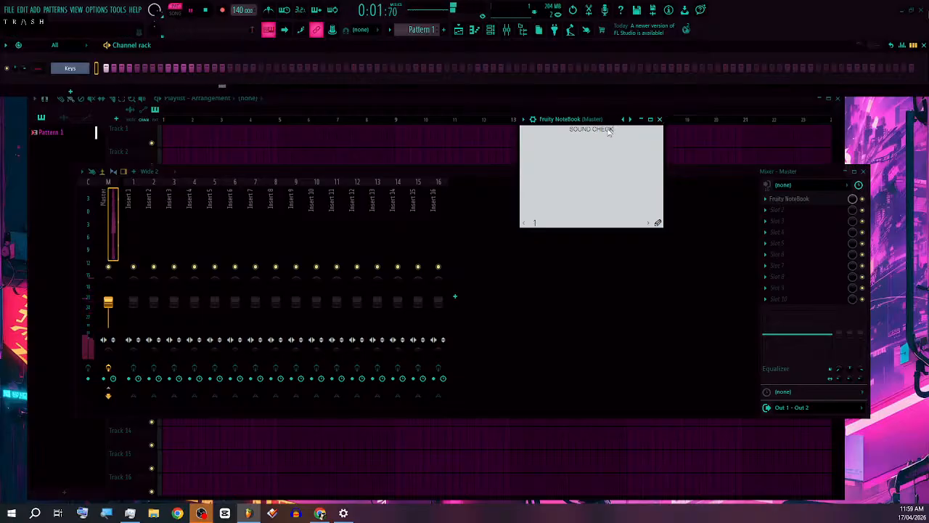
pyautogui.moveTo(617, 129); pyautogui.dragTo(550, 125)
pyautogui.press('BackSpace')
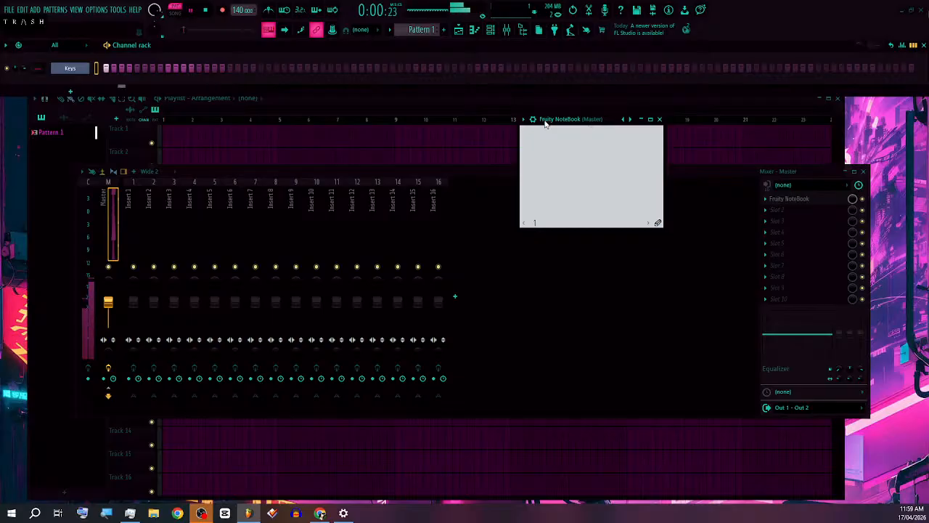
pyautogui.press('space')
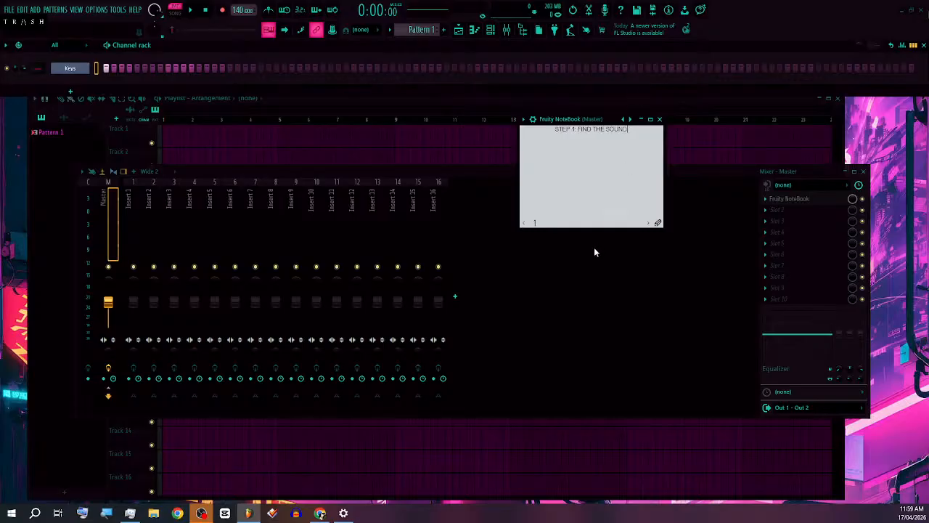
# Step: Clear space for the FL Keys piano roll by moving the notebook aside and closing the playlist and mixer
pyautogui.moveTo(598, 230); pyautogui.dragTo(597, 169)
pyautogui.moveTo(612, 121); pyautogui.dragTo(827, 15)
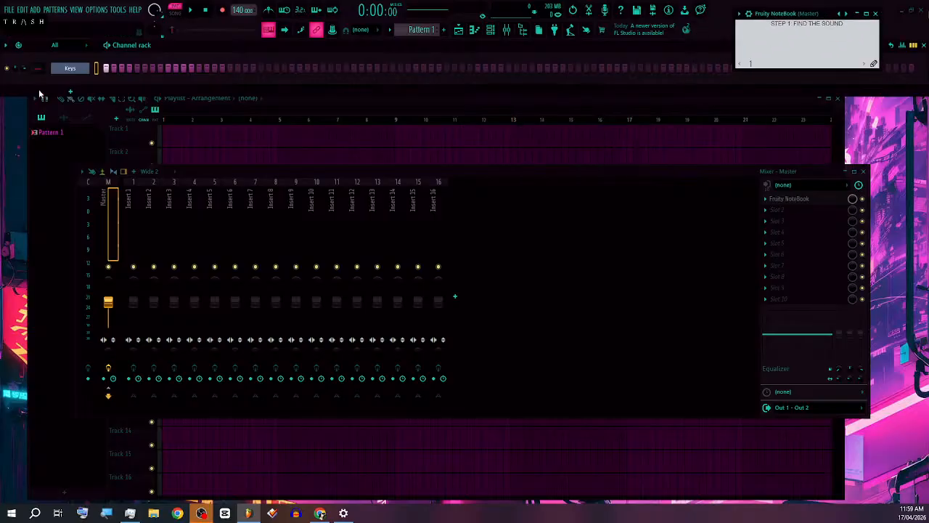
pyautogui.click(474, 29)
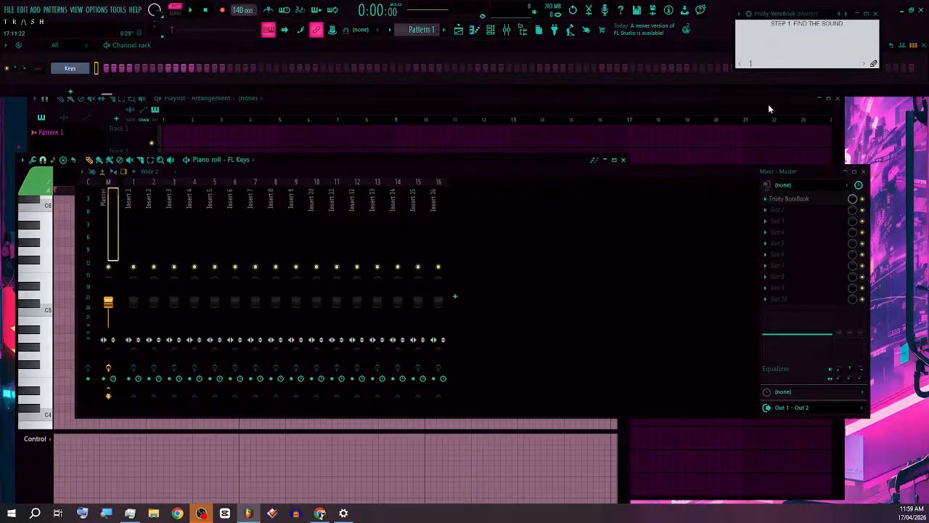
pyautogui.click(838, 99)
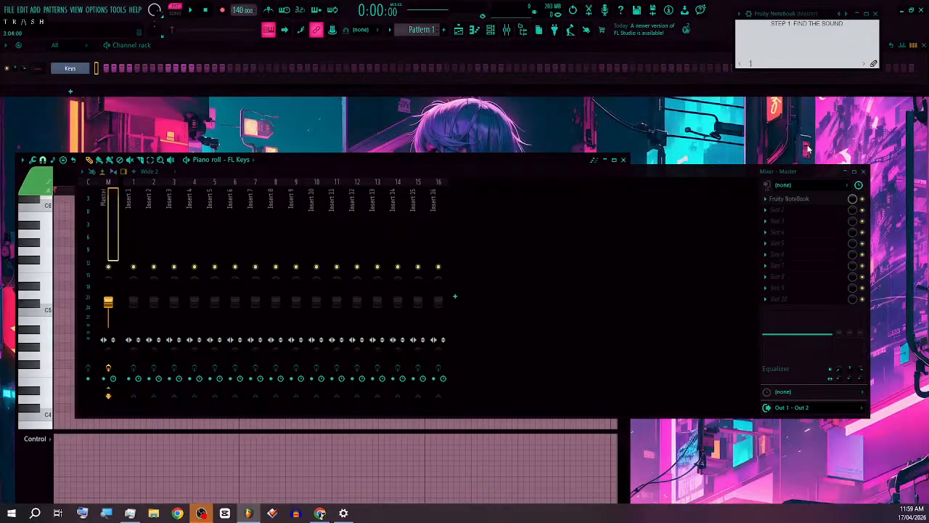
pyautogui.click(864, 172)
pyautogui.moveTo(360, 167); pyautogui.dragTo(407, 113)
# Step: Draw a two-bar A4 note at the start of the piano roll and play the pattern
pyautogui.moveTo(81, 238)
pyautogui.mouseDown()
pyautogui.moveTo(77, 309)
pyautogui.moveTo(77, 289)
pyautogui.moveTo(471, 288)
pyautogui.mouseUp()
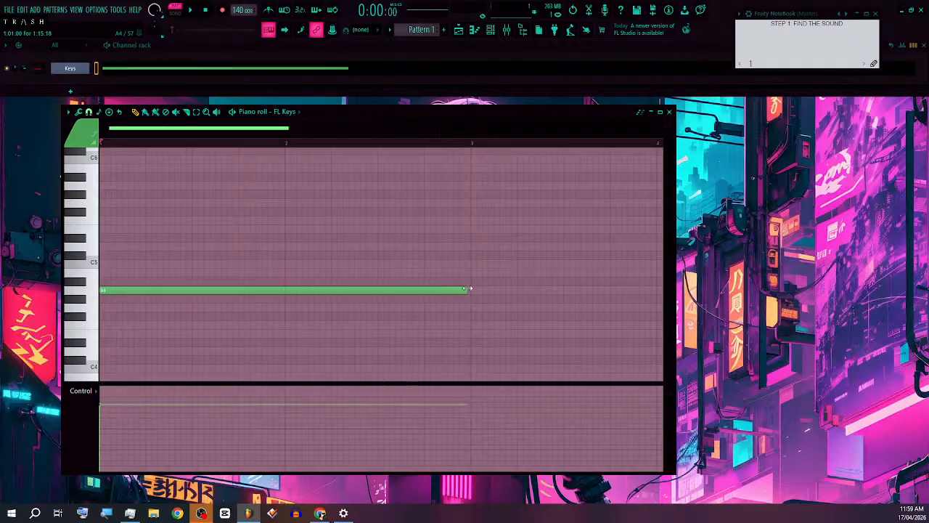
pyautogui.scroll(-2, 421, 290)
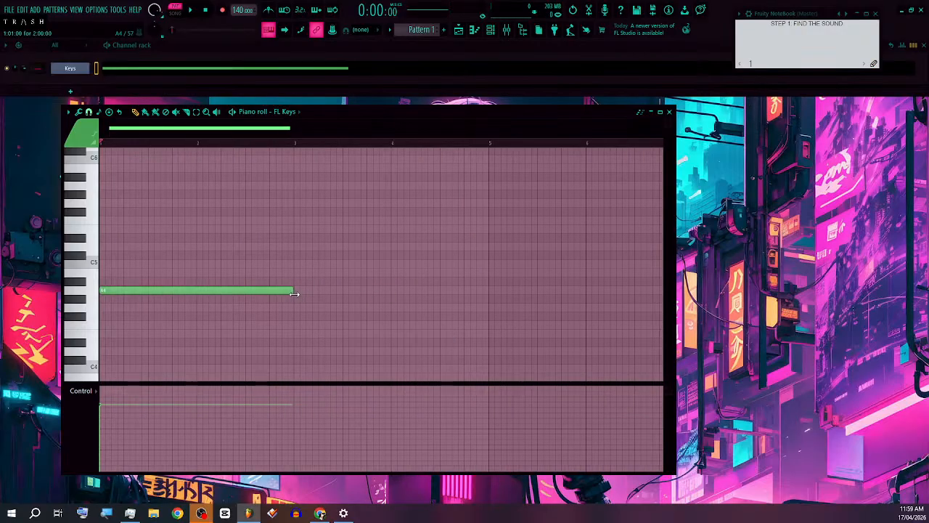
pyautogui.press('space')
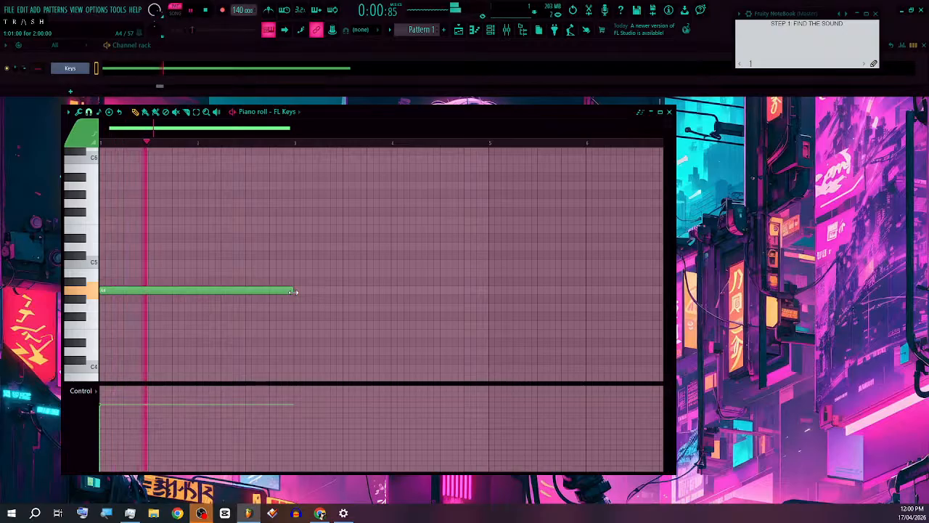
# Step: Replace the two-bar A4 note with a one-bar A4 note in bar 1 while auditioning the pattern
pyautogui.moveTo(294, 291); pyautogui.dragTo(194, 300)
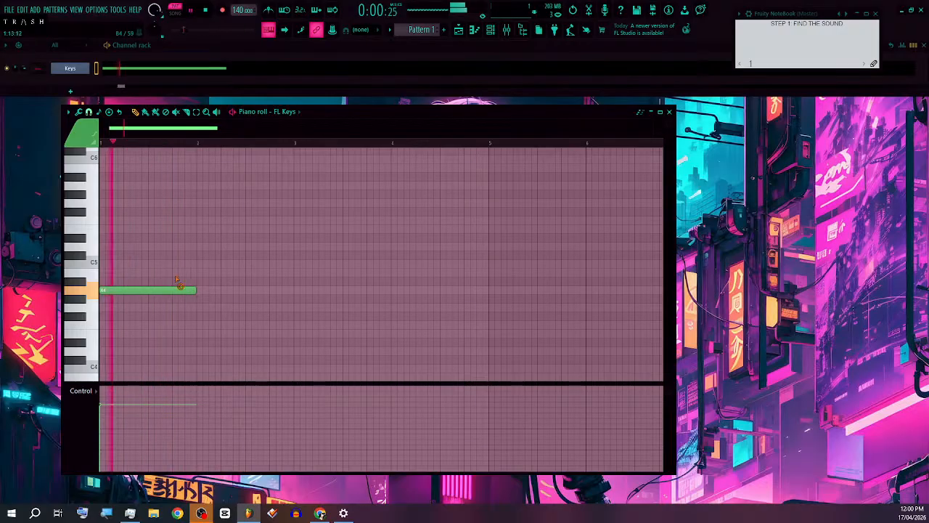
pyautogui.rightClick(181, 290)
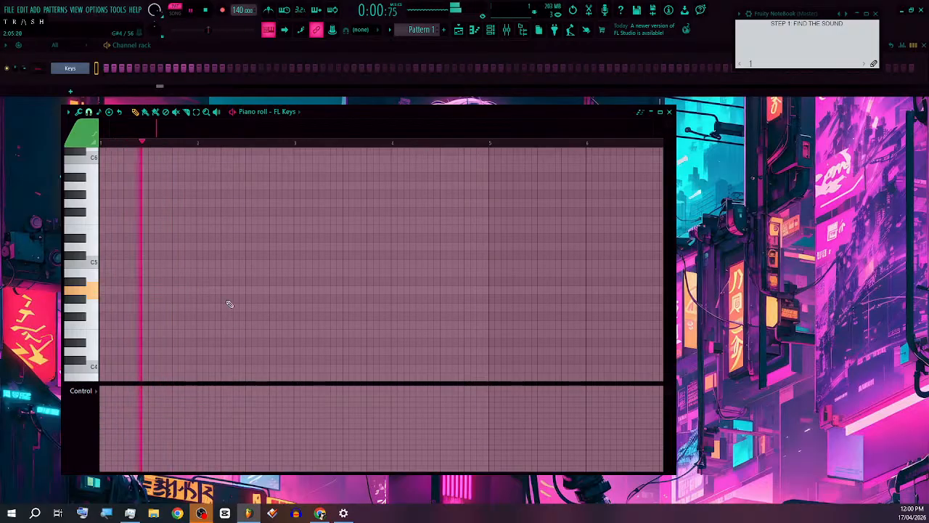
pyautogui.click(109, 293)
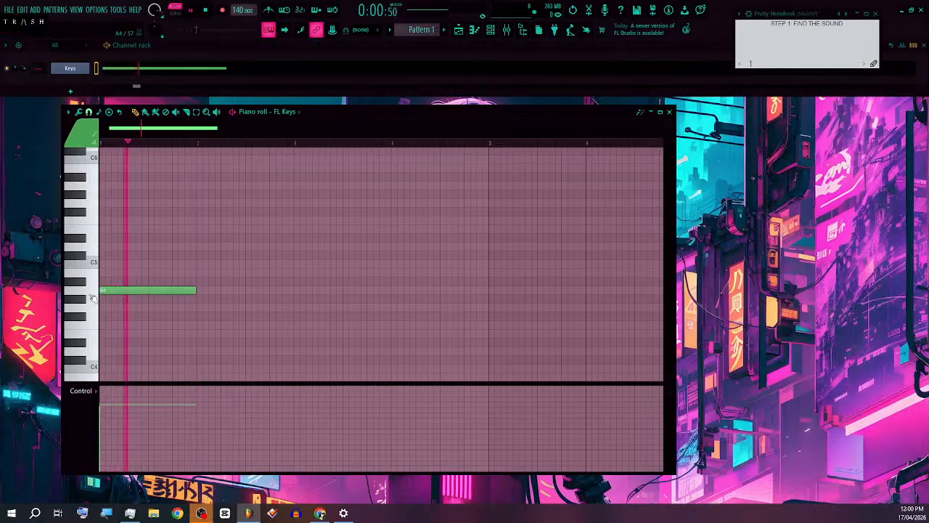
pyautogui.press('space')
pyautogui.press('space')
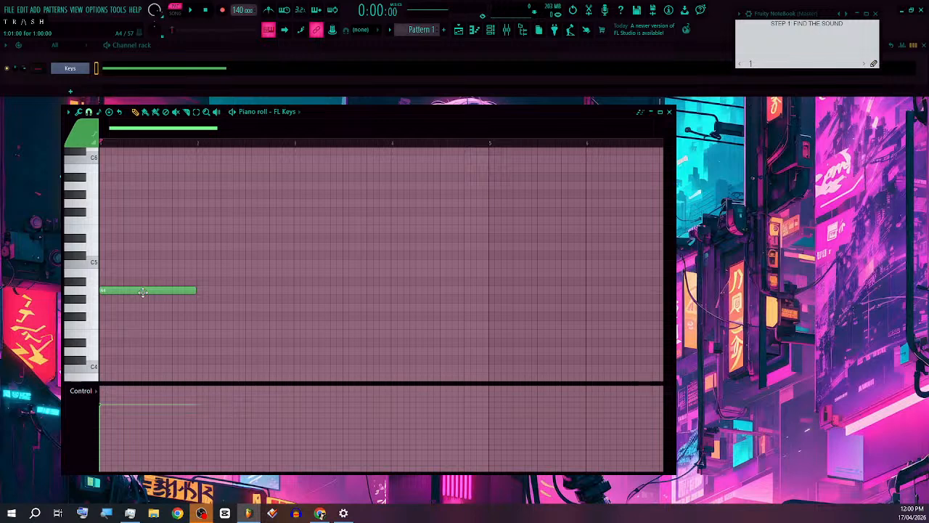
# Step: Replace the single A4 note with one-bar notes F#4, E4, D4 and A4 across bars 1 to 4 and play them
pyautogui.rightClick(142, 293)
pyautogui.click(138, 316)
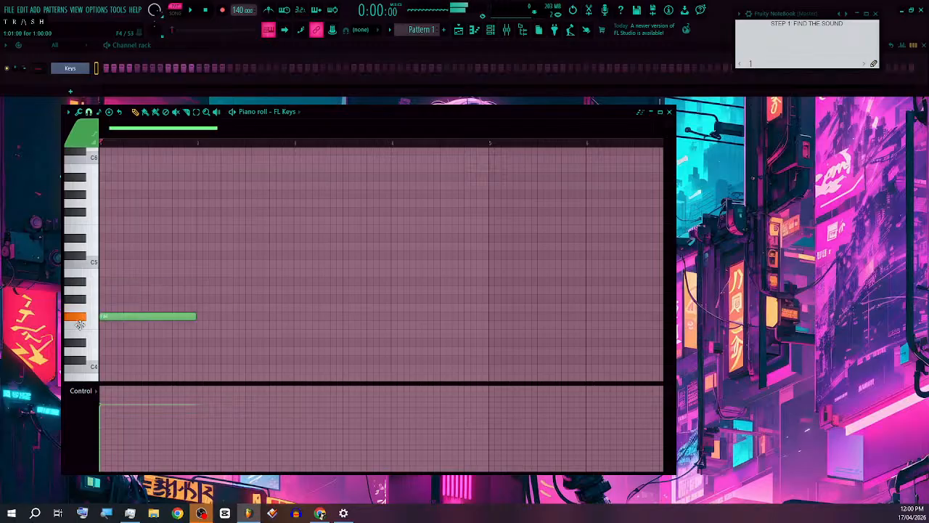
pyautogui.moveTo(201, 324); pyautogui.dragTo(204, 334)
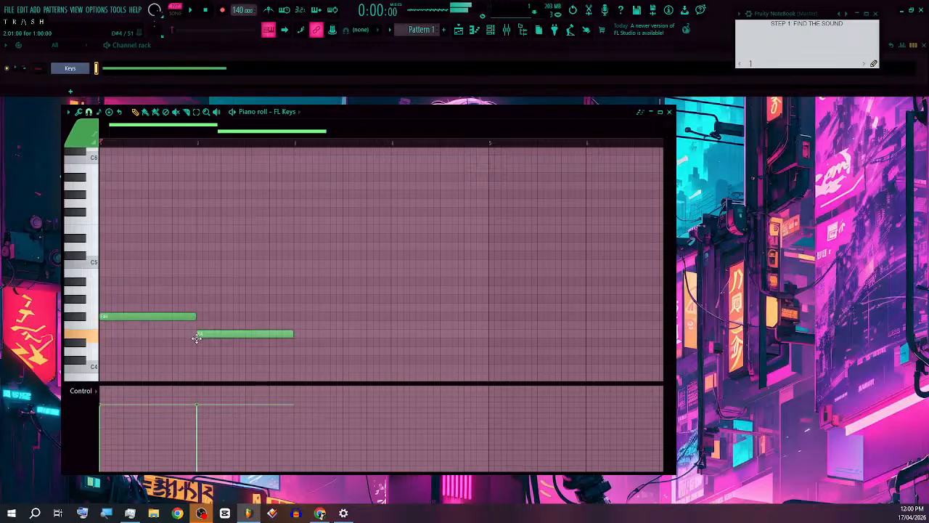
pyautogui.scroll(-3, 305, 330)
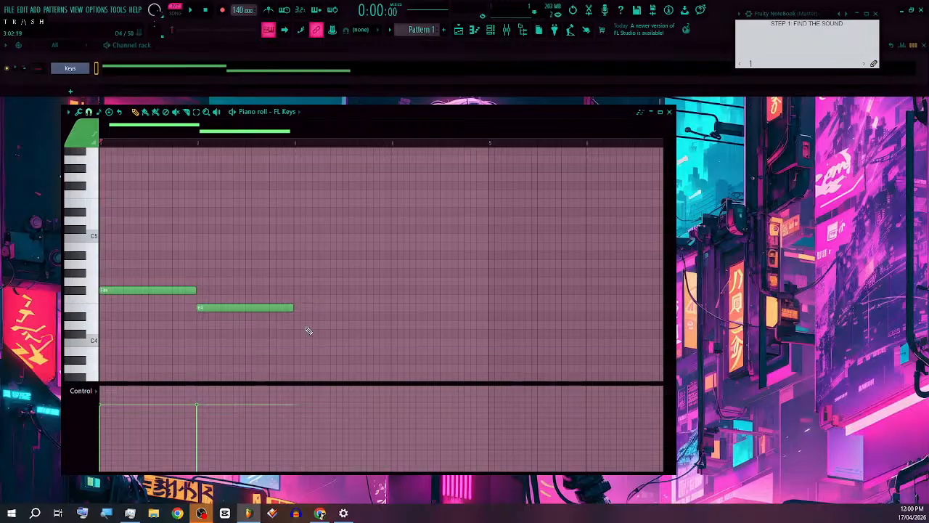
pyautogui.click(294, 326)
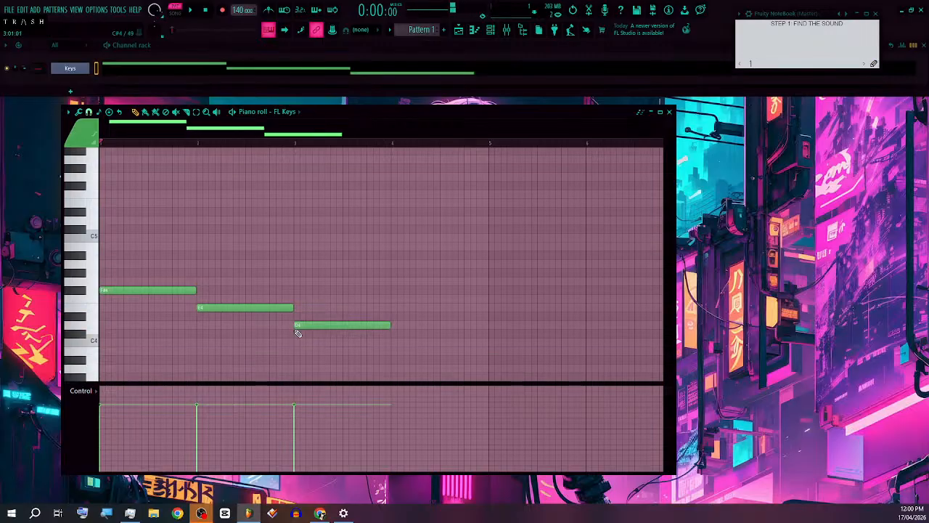
pyautogui.click(386, 282)
pyautogui.moveTo(385, 281); pyautogui.dragTo(412, 263)
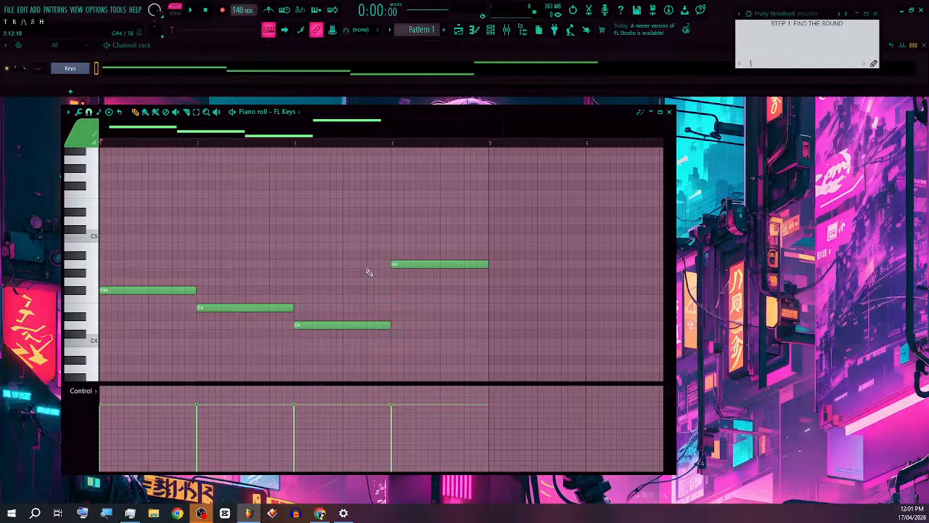
pyautogui.press('space')
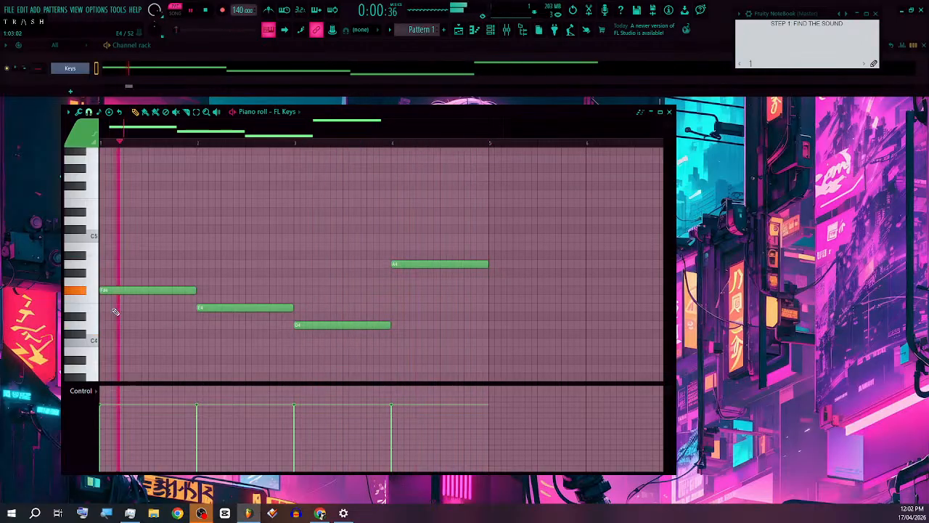
# Step: Rearrange the four one-bar notes into the sequence D4, A4, F#4 and E4
pyautogui.moveTo(110, 291); pyautogui.dragTo(101, 324)
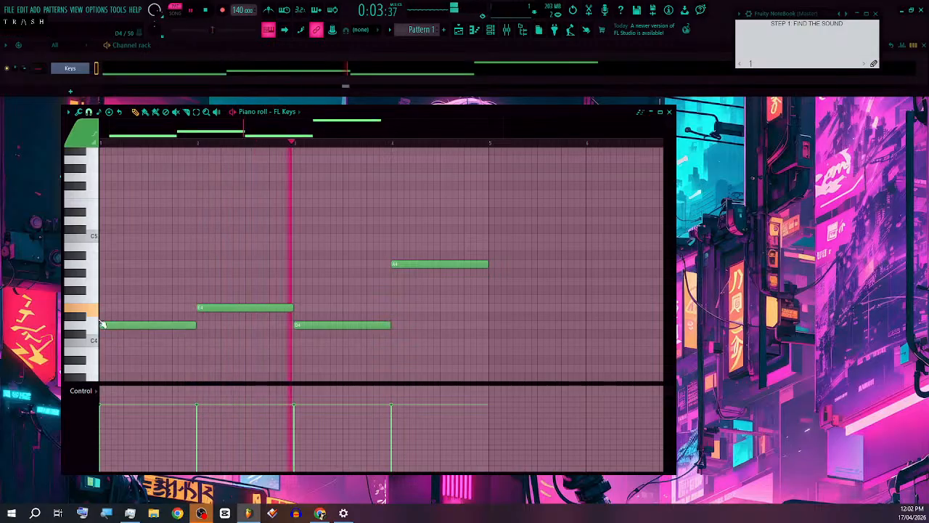
pyautogui.click(207, 265)
pyautogui.moveTo(227, 308); pyautogui.dragTo(330, 282)
pyautogui.rightClick(312, 329)
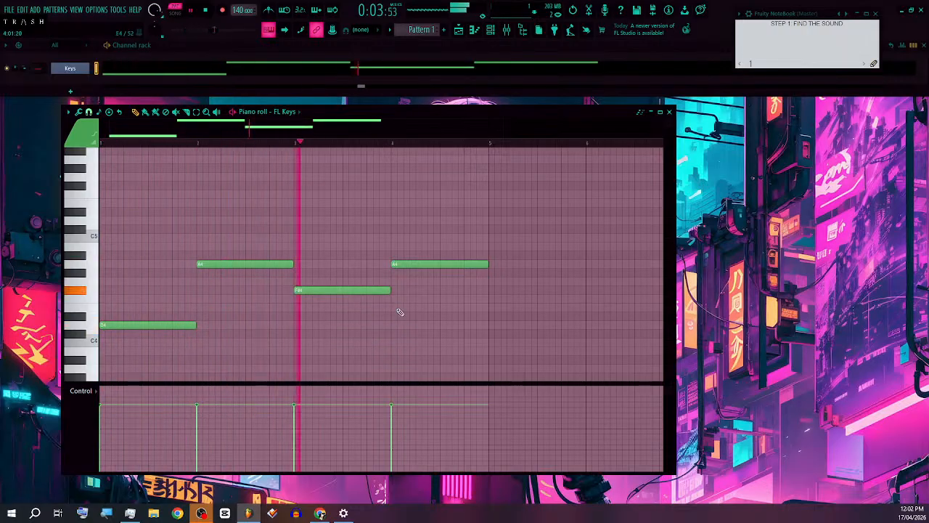
pyautogui.click(399, 312)
pyautogui.rightClick(424, 264)
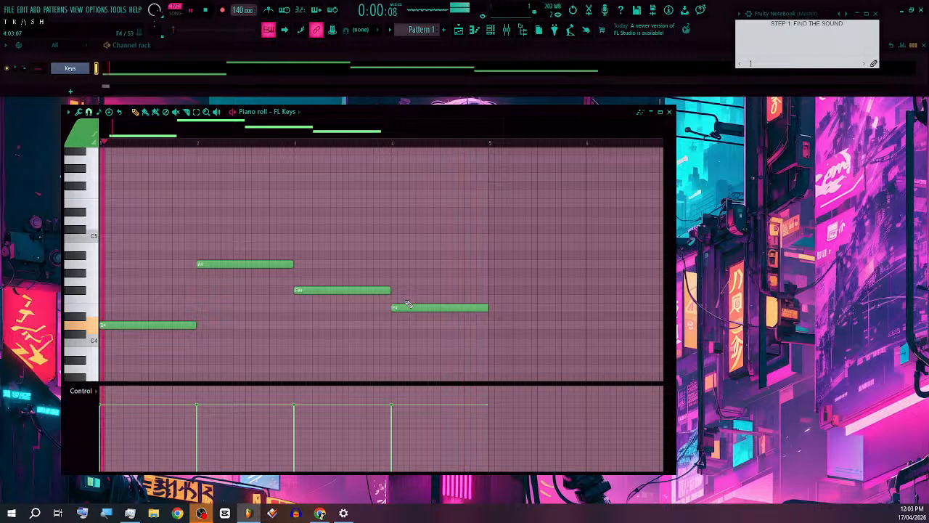
# Step: Stack F4 and A4 on the D4 in bar 1, and add C5 above the A4 in bar 2
pyautogui.click(145, 297)
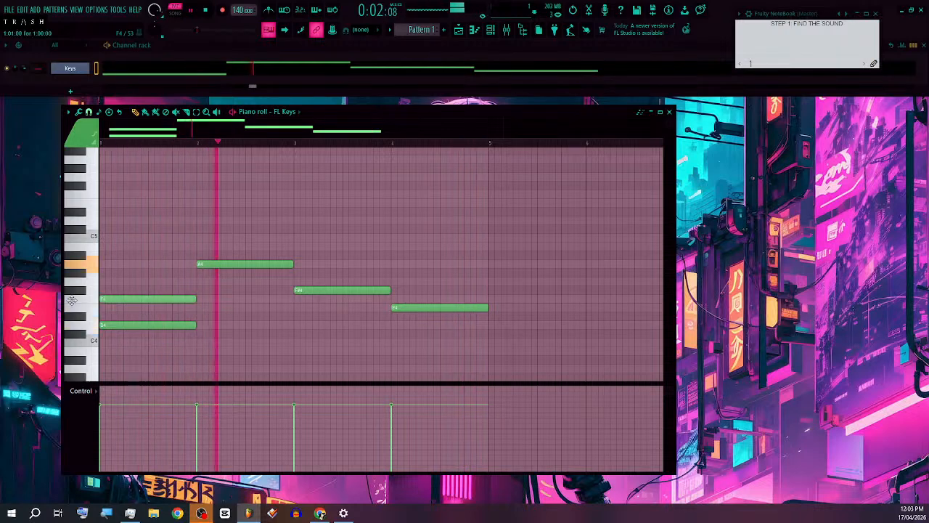
pyautogui.moveTo(121, 282); pyautogui.dragTo(104, 264)
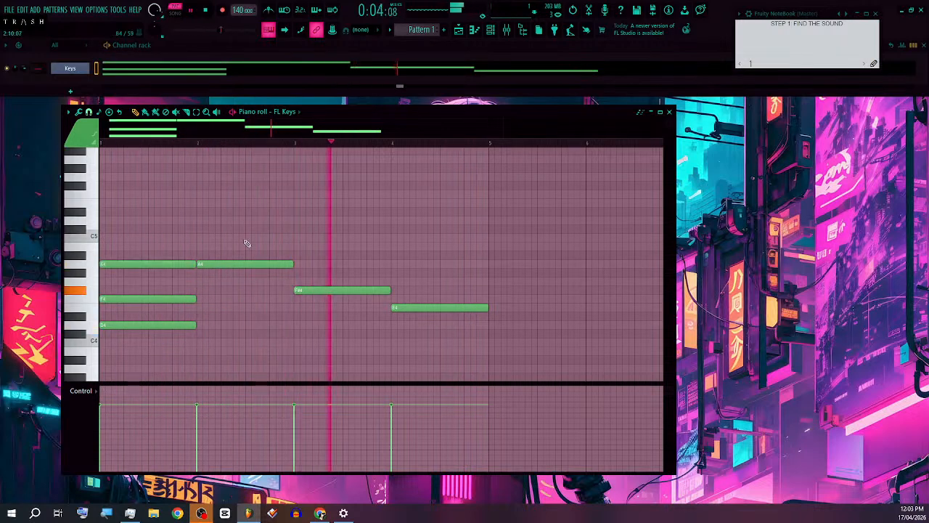
pyautogui.click(201, 238)
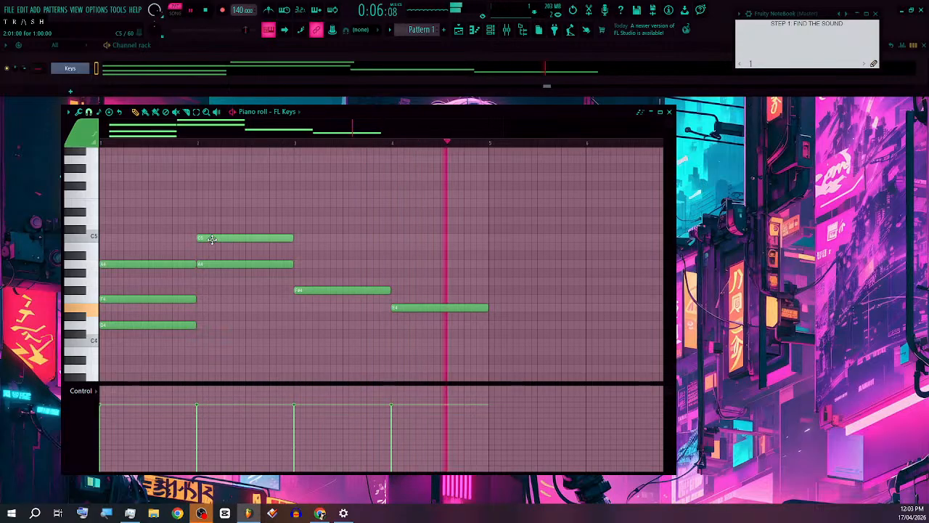
pyautogui.click(203, 212)
pyautogui.click(218, 220)
pyautogui.rightClick(220, 220)
pyautogui.rightClick(224, 211)
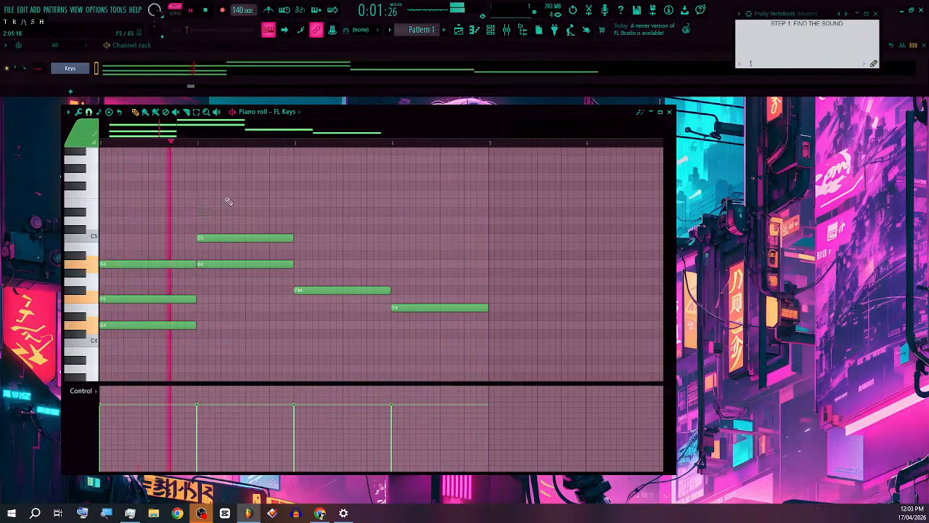
# Step: Change the middle note of the bar 1 chord to F#4 and add E5 above the C5 in bar 2
pyautogui.moveTo(148, 298); pyautogui.dragTo(149, 289)
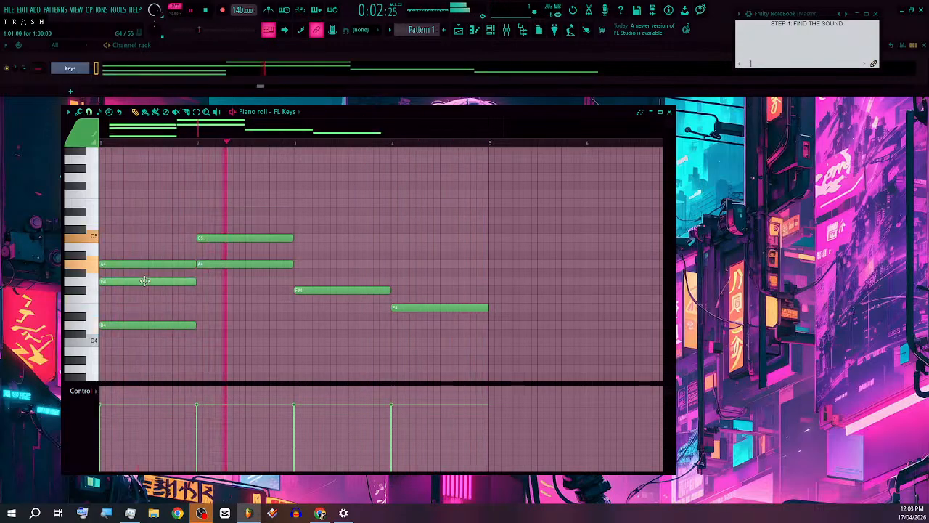
pyautogui.click(195, 222)
pyautogui.moveTo(197, 221); pyautogui.dragTo(201, 203)
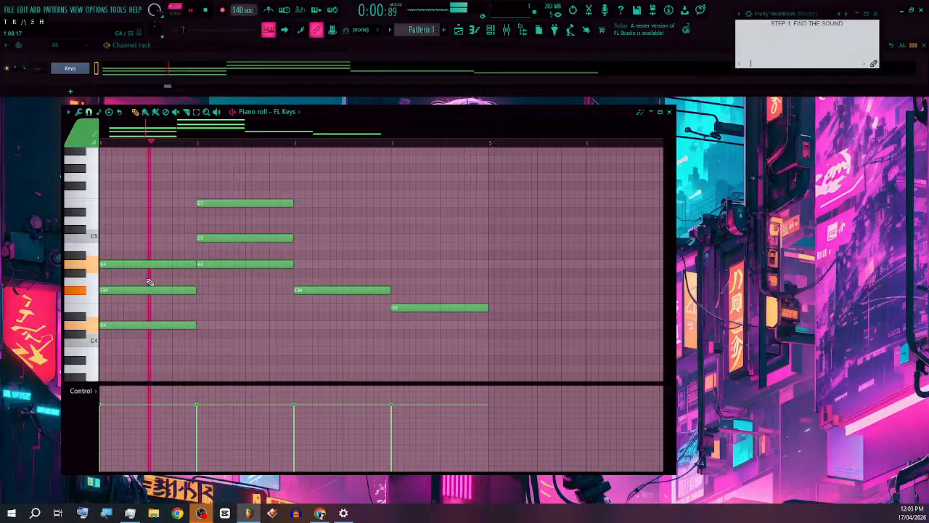
# Step: Delete F#4 and D4 from the bar 1 chord and all three notes of the bar 2 chord
pyautogui.rightClick(189, 292)
pyautogui.rightClick(240, 239)
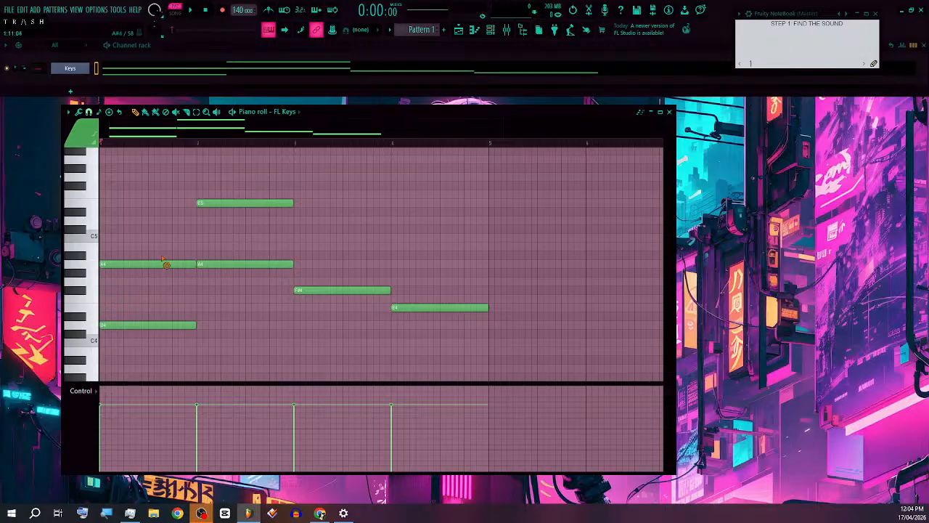
pyautogui.rightClick(231, 203)
pyautogui.rightClick(223, 264)
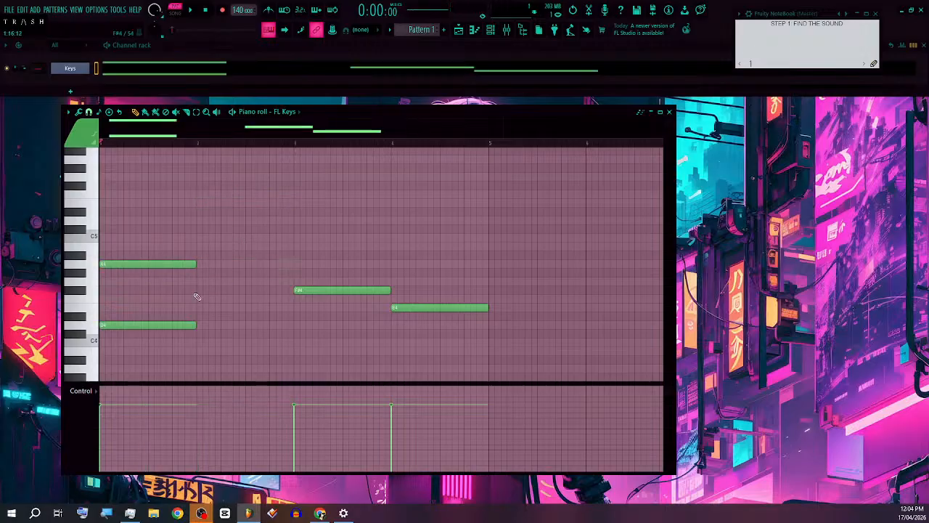
pyautogui.rightClick(188, 325)
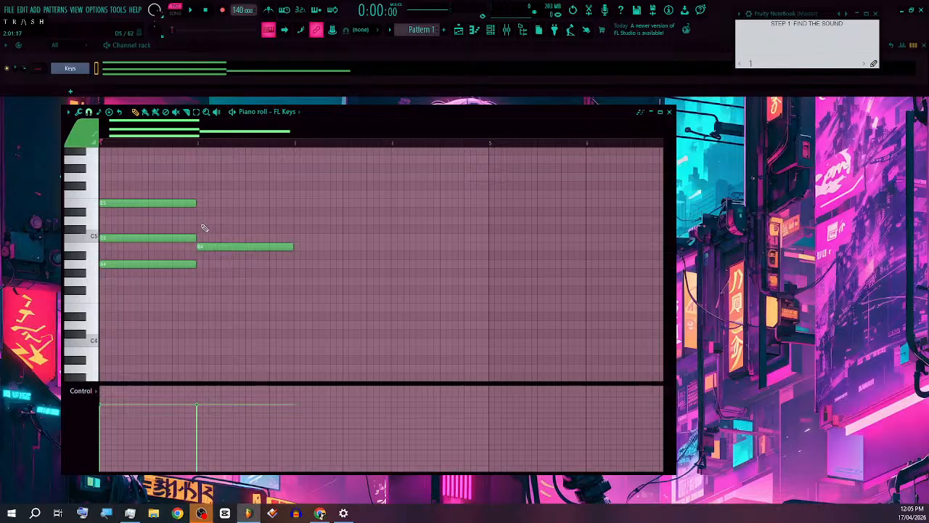
# Step: Add one-bar chords G4–B4–D5, A4–D5–F5 and G#4–B4–E5 in bars 2, 3 and 4, and play the pattern
pyautogui.scroll(3, 205, 228)
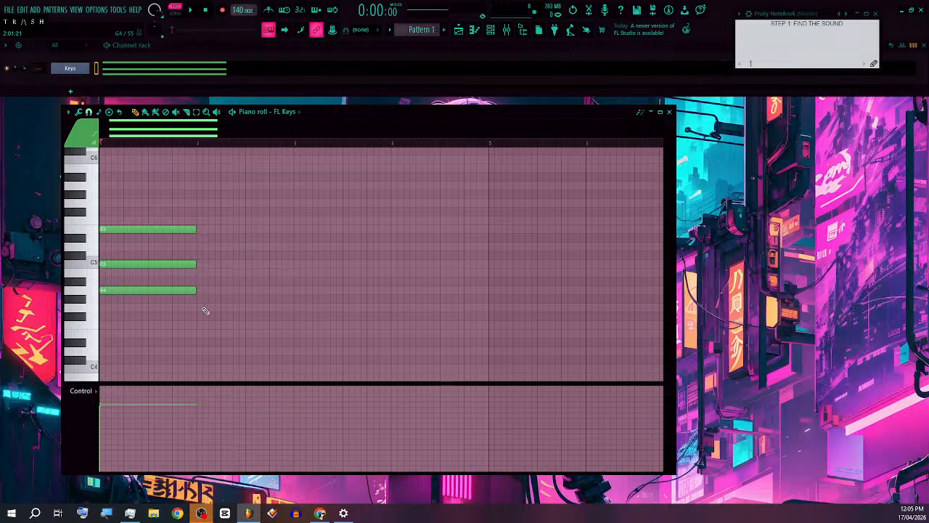
pyautogui.moveTo(194, 316); pyautogui.dragTo(196, 305)
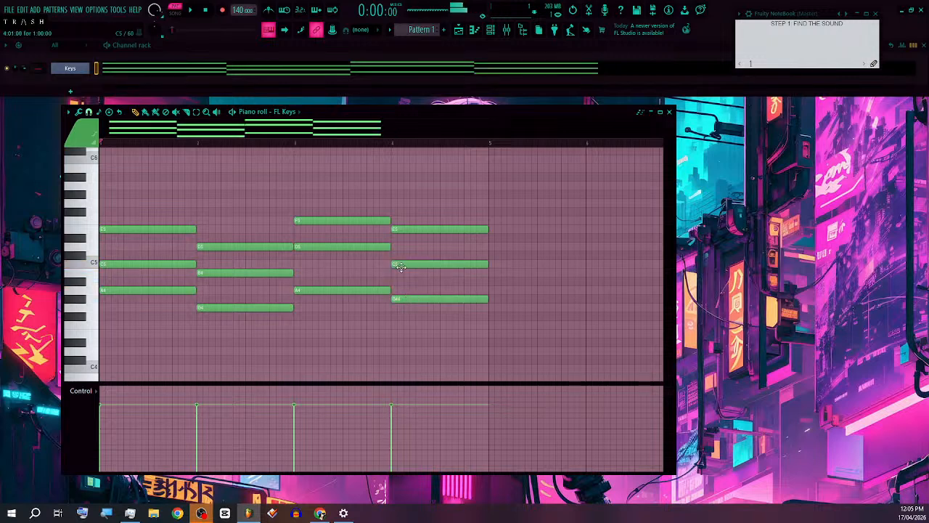
pyautogui.press('space')
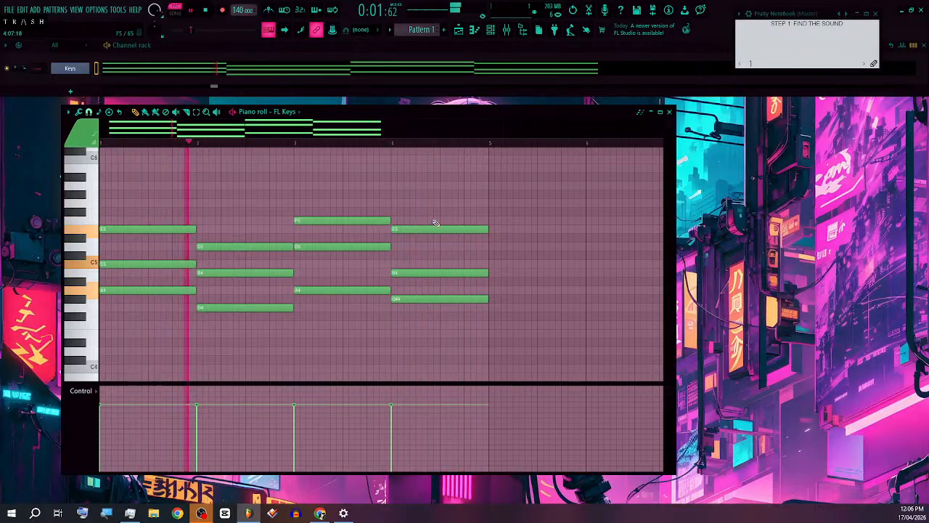
# Step: Shorten the bar 4 chord to the second half of its bar, and extend the bar 3 chord to meet it
pyautogui.moveTo(434, 220); pyautogui.dragTo(480, 299)
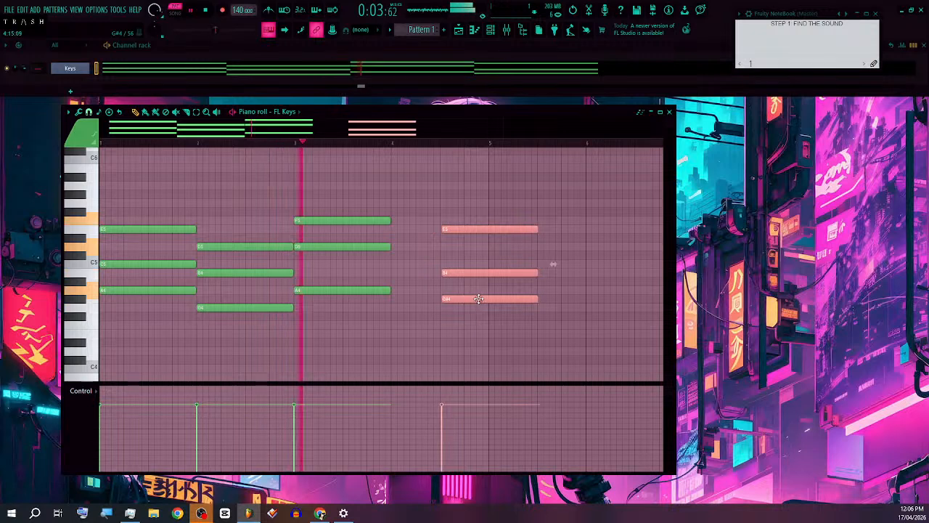
pyautogui.moveTo(536, 298); pyautogui.dragTo(489, 298)
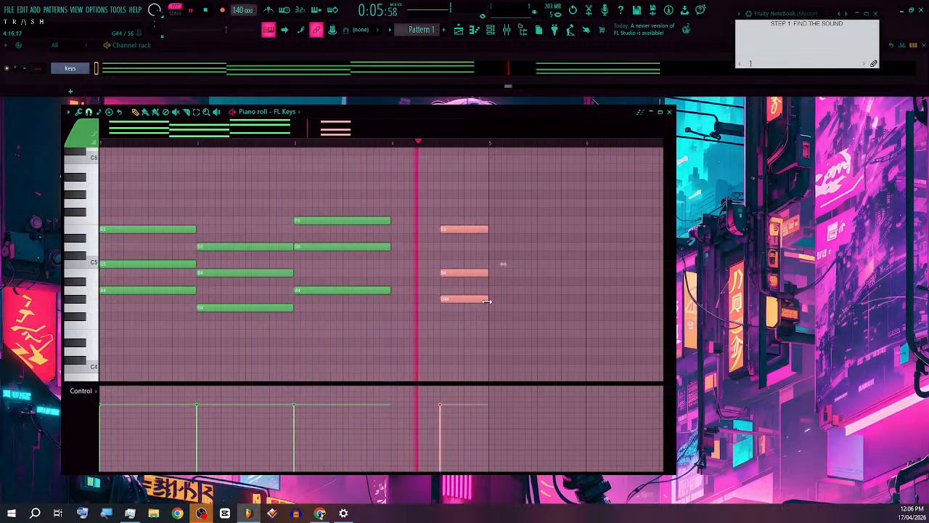
pyautogui.moveTo(416, 302); pyautogui.dragTo(439, 222)
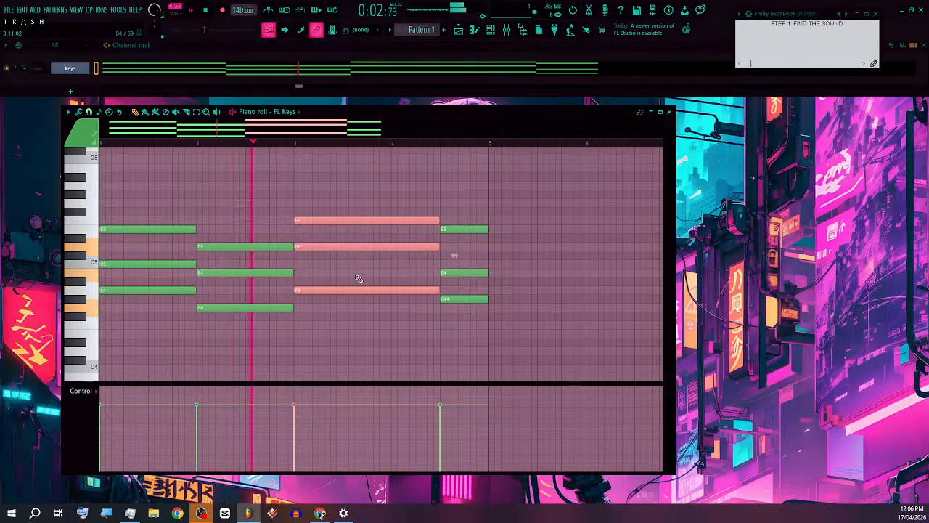
# Step: Shorten the bar 2 chord to the second half of its bar, and extend the bar 1 chord to meet it
pyautogui.keyDown('ctrl'); pyautogui.scroll(-2, 361, 261); pyautogui.keyUp('ctrl')
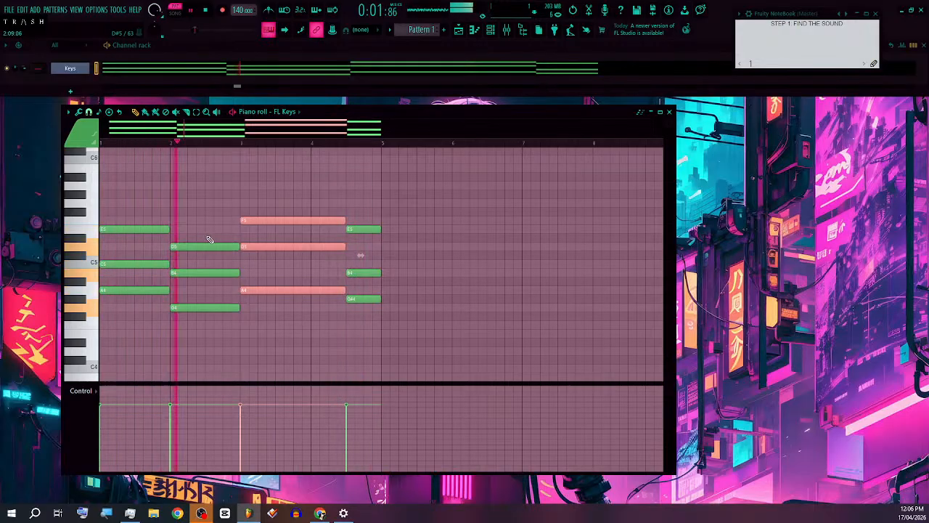
pyautogui.moveTo(222, 237); pyautogui.dragTo(232, 308)
pyautogui.moveTo(173, 209); pyautogui.dragTo(166, 312)
pyautogui.moveTo(169, 230); pyautogui.dragTo(204, 233)
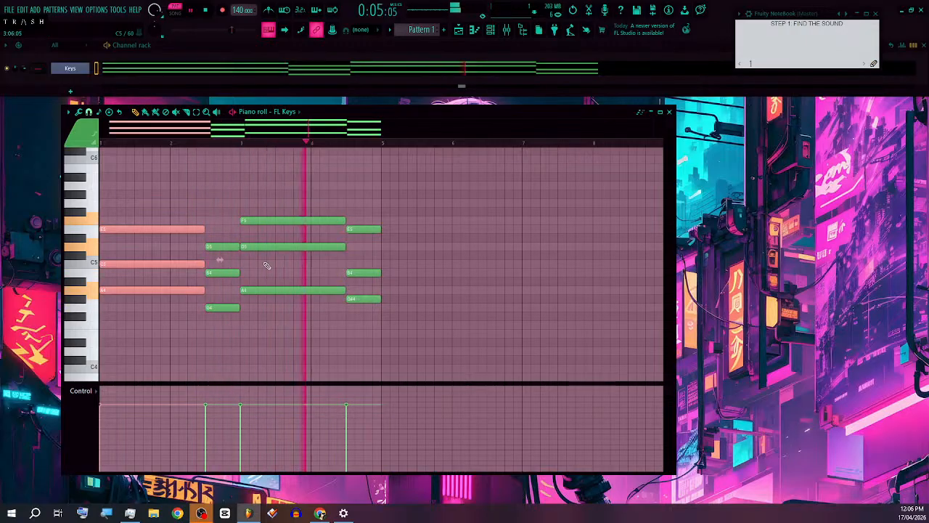
# Step: Add a ten-step A3 bass note at the start of bar 1, followed by a D4 of the same length
pyautogui.scroll(-4, 267, 265)
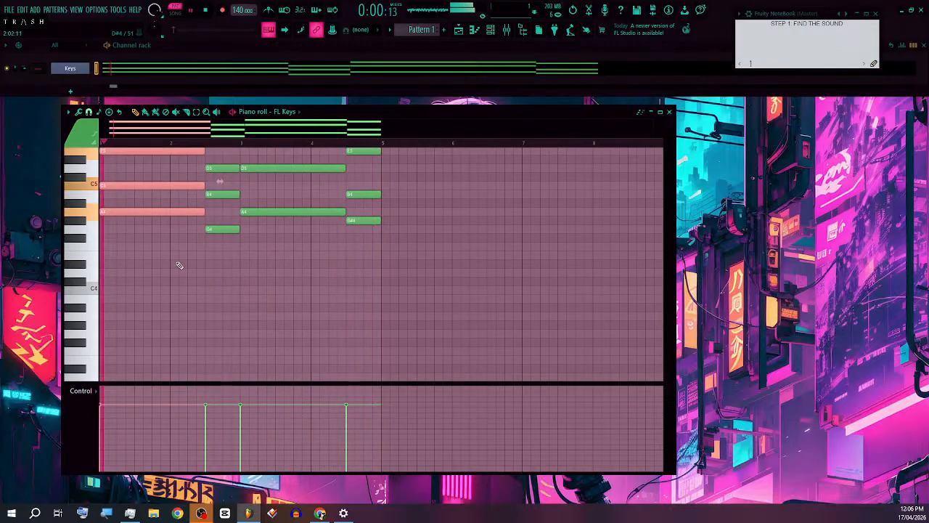
pyautogui.scroll(-2, 120, 301)
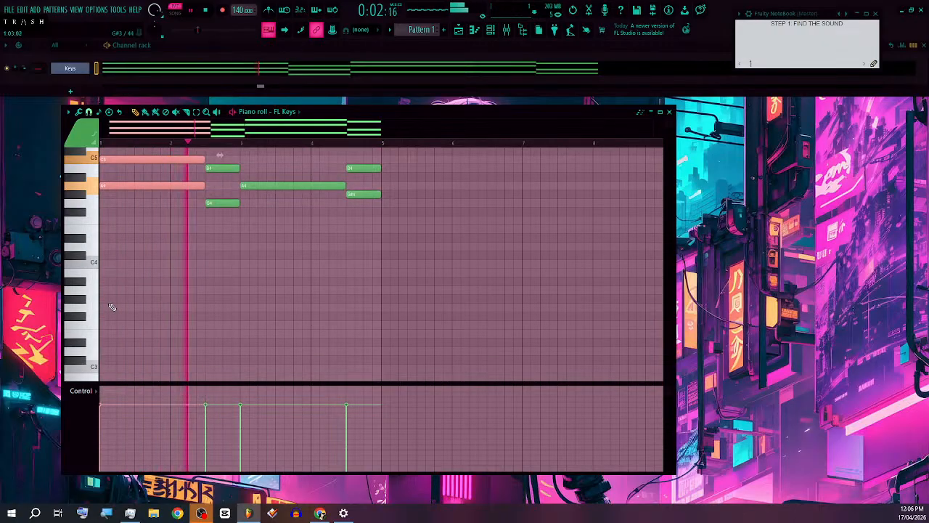
pyautogui.click(116, 290)
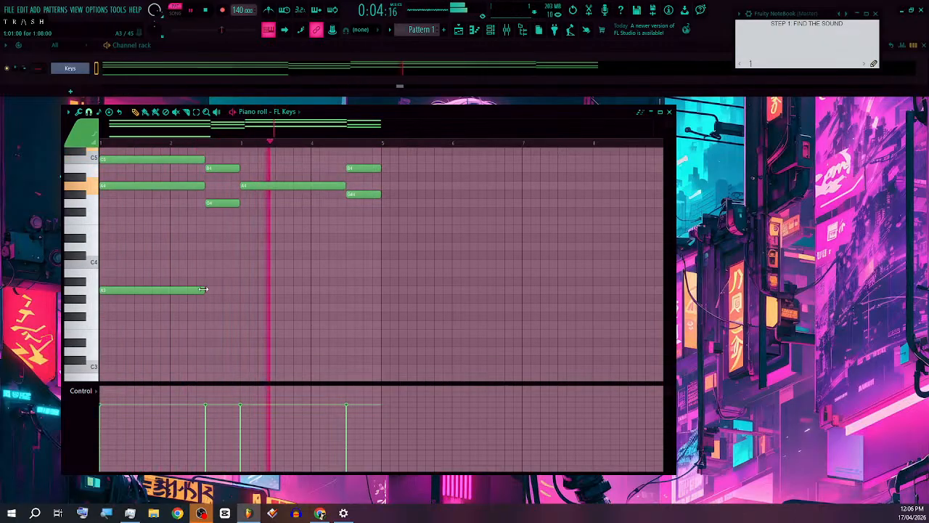
pyautogui.moveTo(203, 289); pyautogui.dragTo(153, 241)
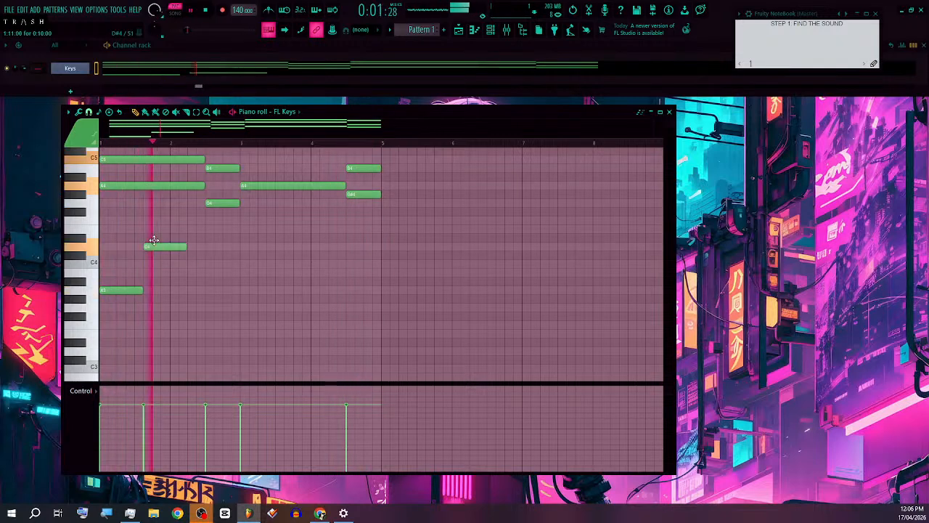
# Step: Shorten the D4 bass note to end with bar 1, and fill bar 2 with half-bar bass notes E4 and D4
pyautogui.scroll(3, 159, 251)
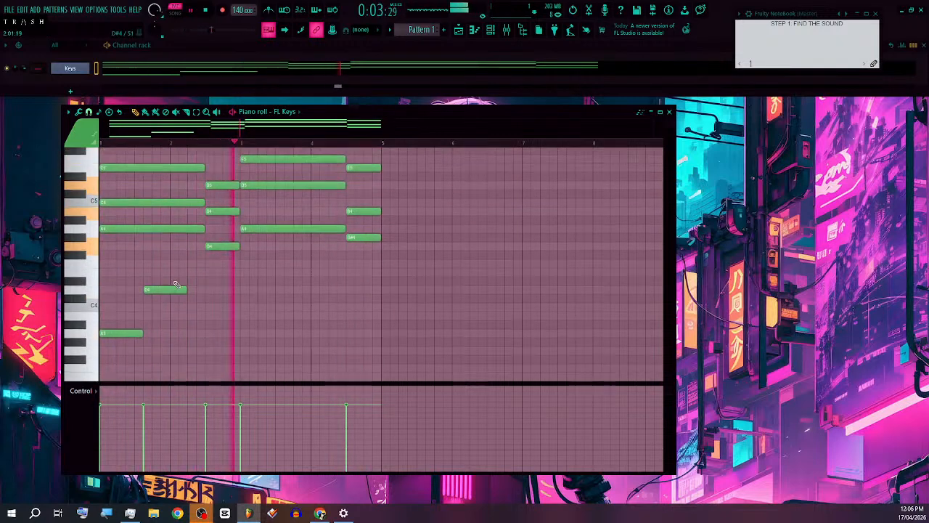
pyautogui.scroll(1, 176, 283)
pyautogui.scroll(-3, 174, 291)
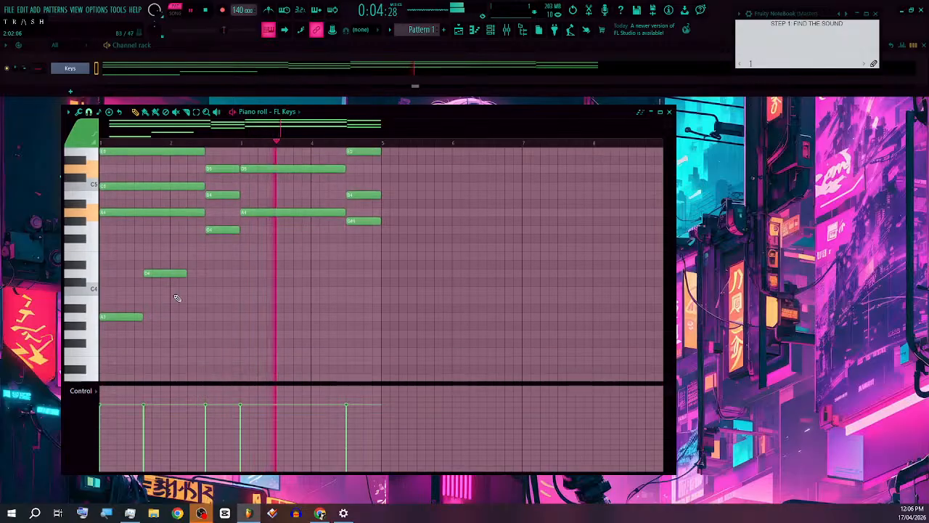
pyautogui.moveTo(188, 272); pyautogui.dragTo(207, 259)
pyautogui.click(176, 256)
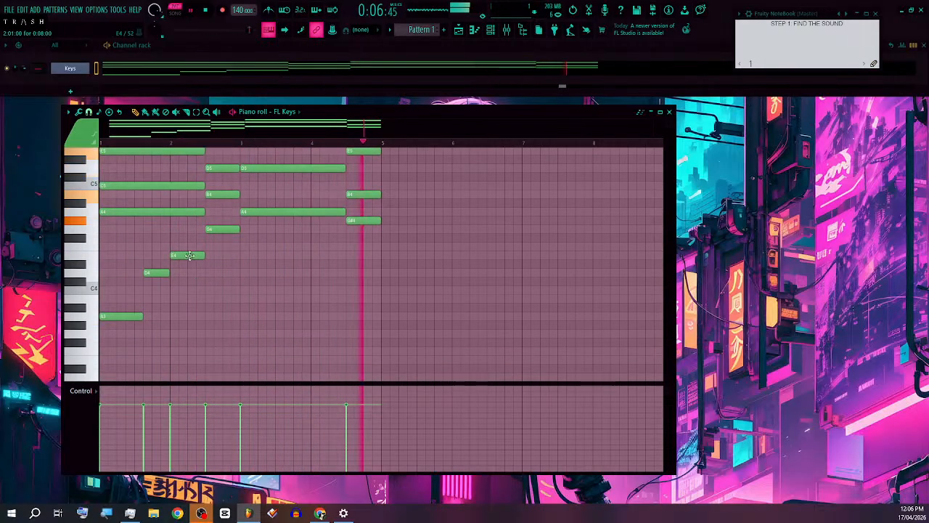
pyautogui.click(218, 273)
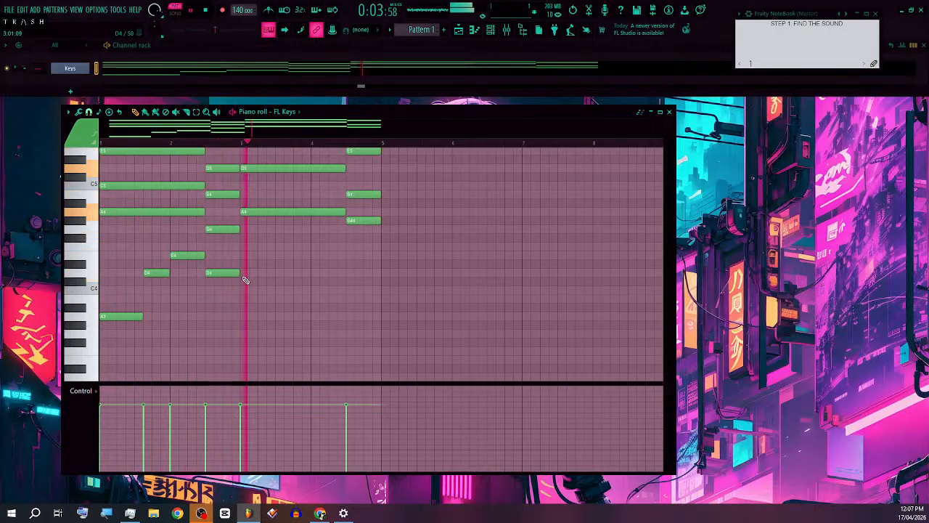
# Step: Add a twelve-step D4 bass note at the start of bar 3, and lower the D4 in bar 2 to B3
pyautogui.scroll(1, 249, 294)
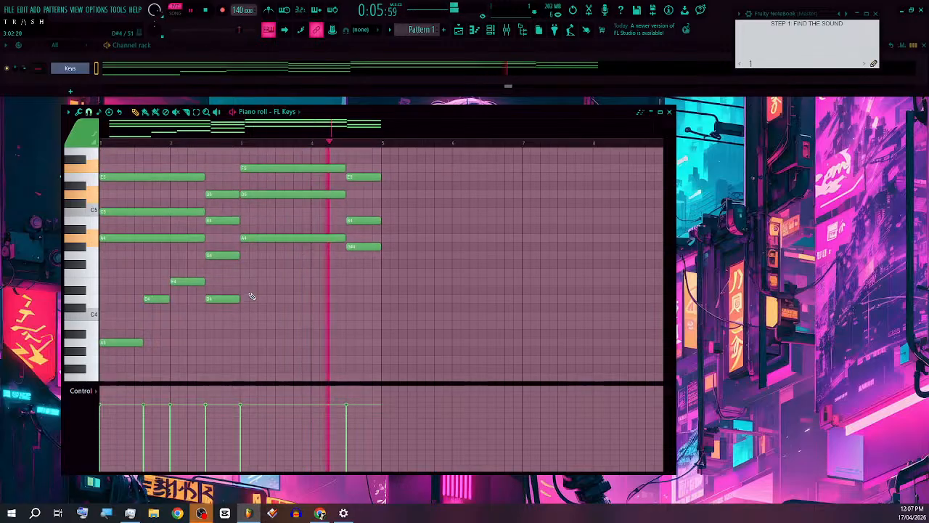
pyautogui.scroll(1, 247, 298)
pyautogui.scroll(-1, 248, 298)
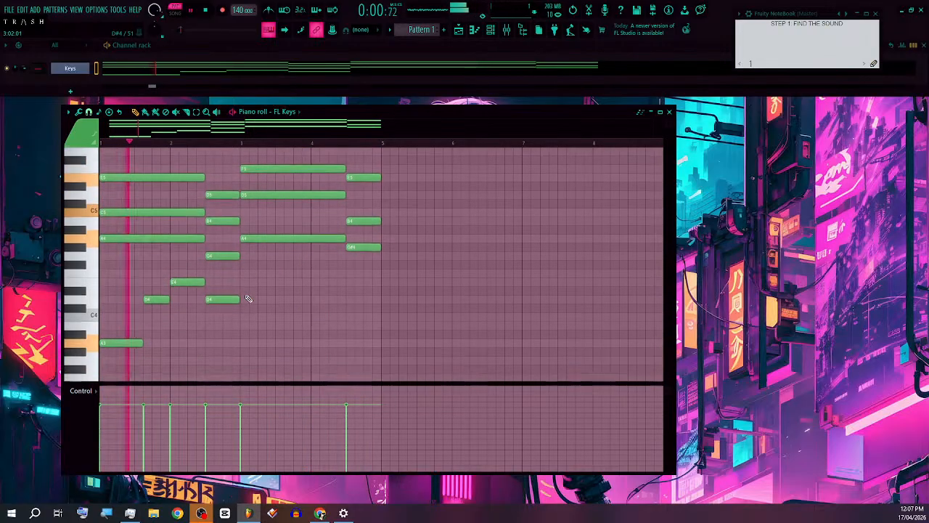
pyautogui.scroll(-1, 247, 290)
pyautogui.scroll(-1, 248, 290)
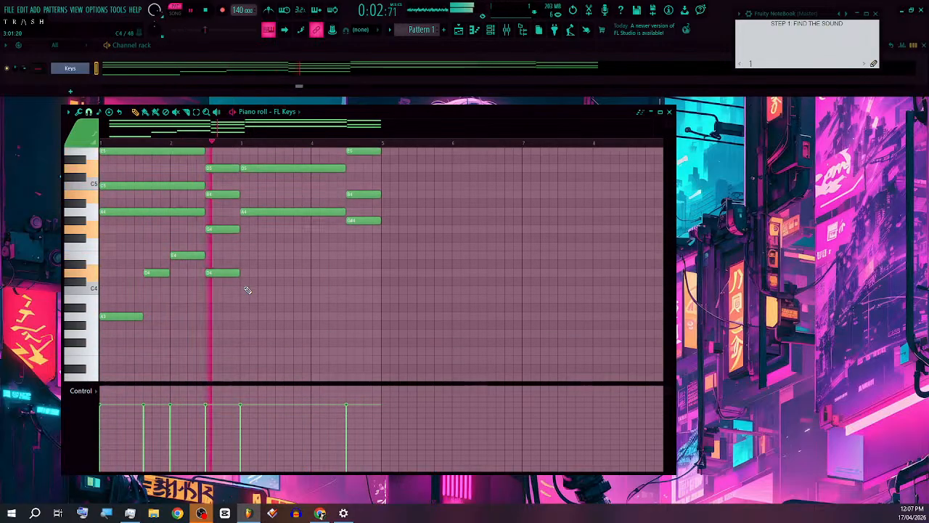
pyautogui.scroll(-1, 241, 268)
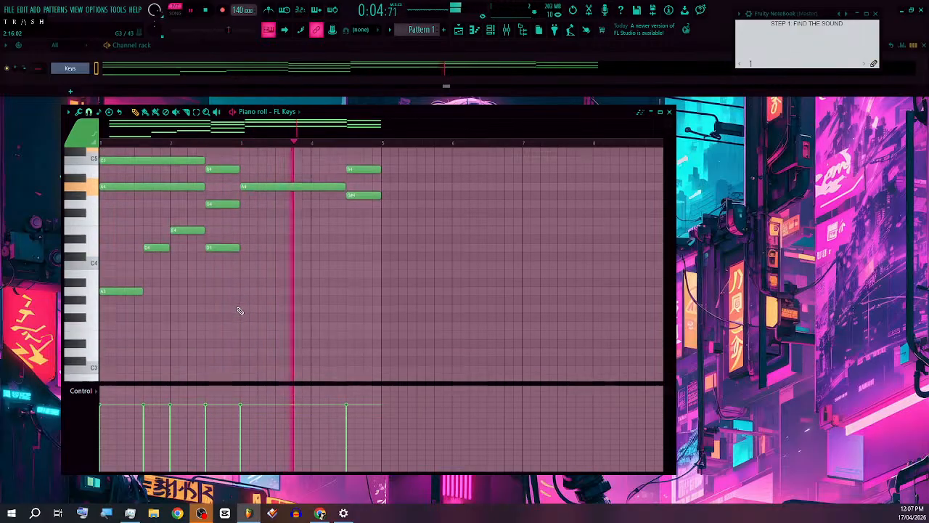
pyautogui.scroll(3, 249, 307)
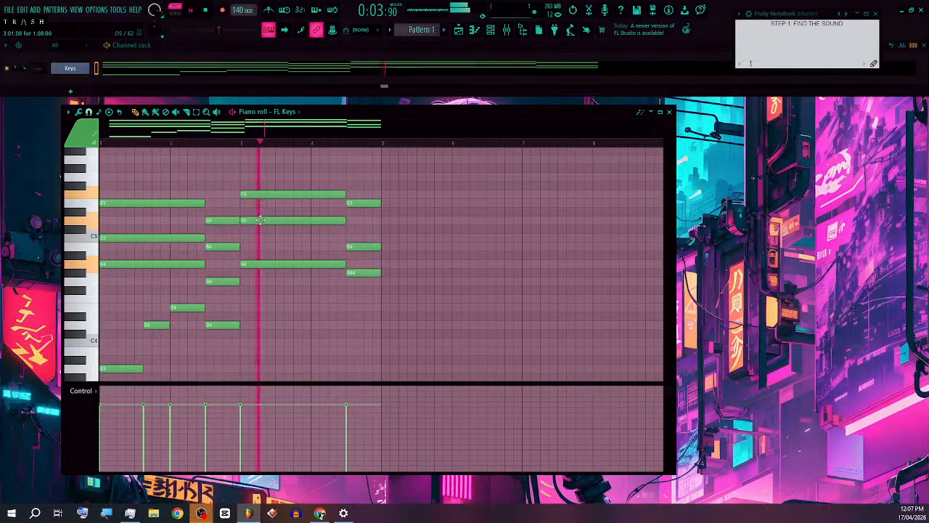
pyautogui.scroll(-3, 250, 277)
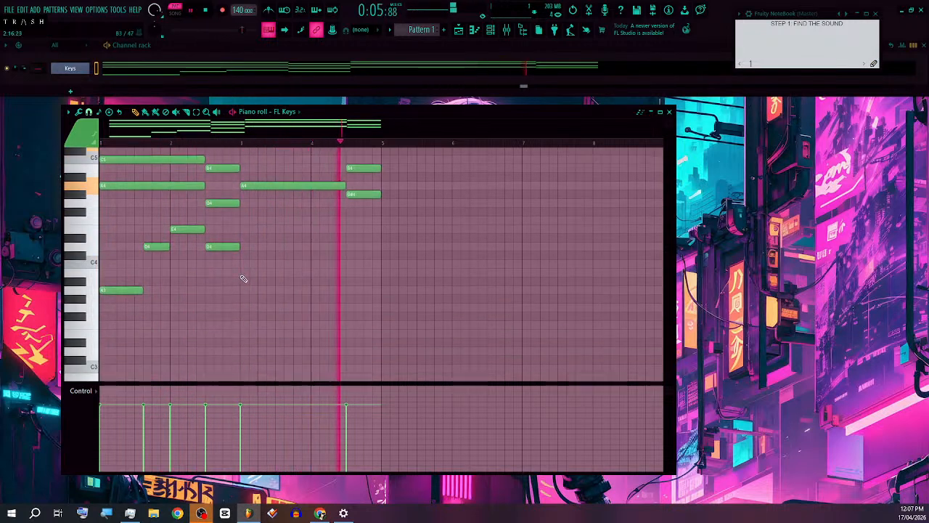
pyautogui.moveTo(250, 274); pyautogui.dragTo(293, 255)
pyautogui.moveTo(222, 248); pyautogui.dragTo(222, 279)
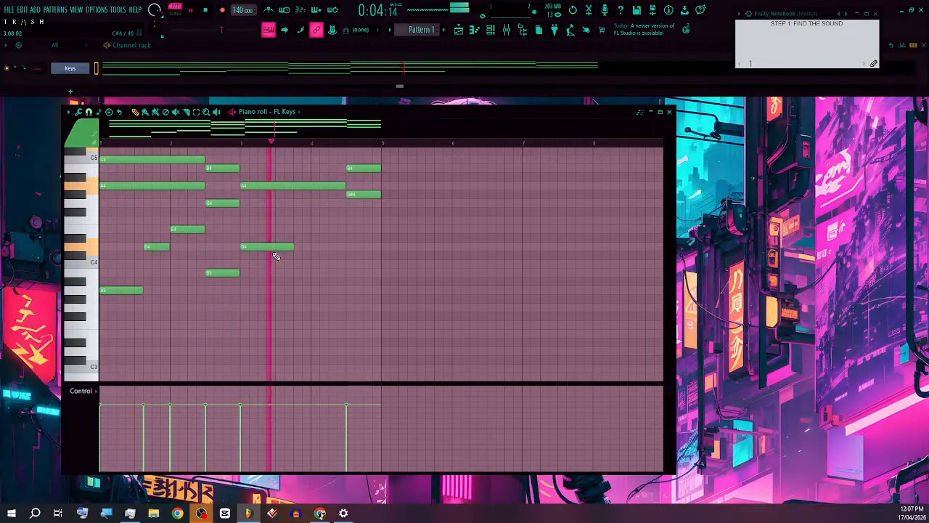
# Step: Add a four-step B3 bass note at the end of bar 3 and a half-bar A3 at the start of bar 4
pyautogui.scroll(1, 302, 296)
pyautogui.scroll(1, 302, 296)
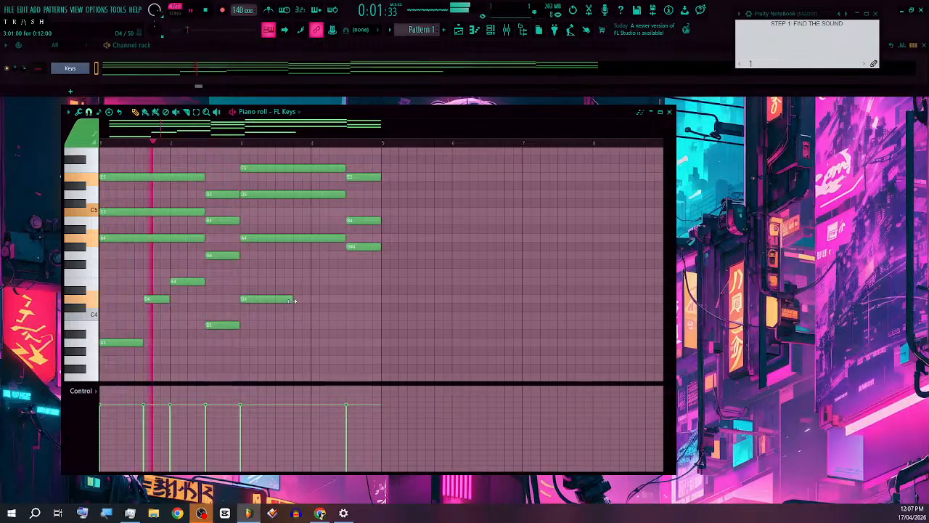
pyautogui.scroll(-2, 291, 323)
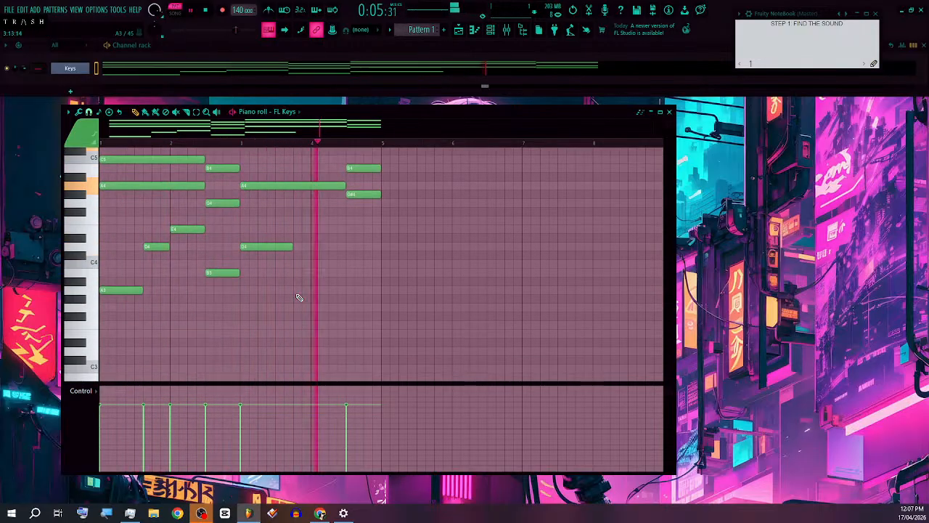
pyautogui.click(297, 290)
pyautogui.moveTo(299, 290); pyautogui.dragTo(346, 292)
pyautogui.click(317, 292)
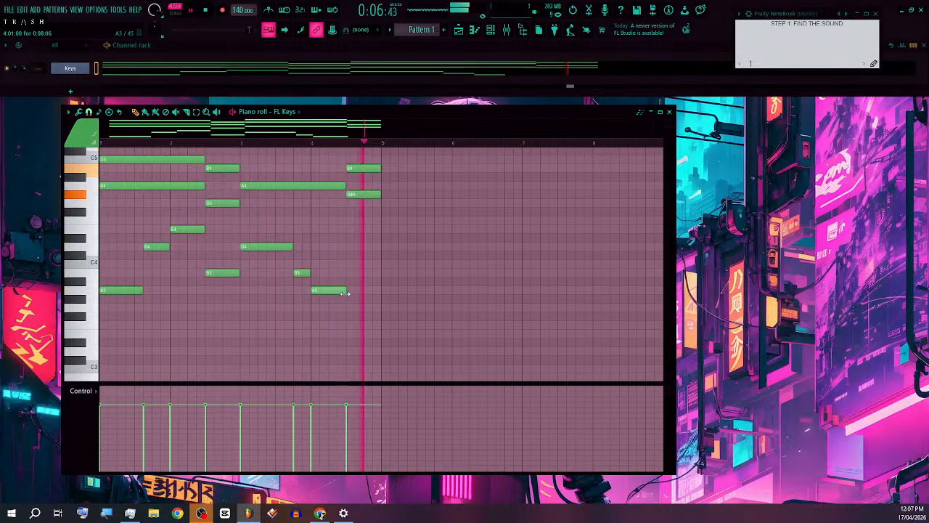
# Step: Retime the bar 3 bass so D4 ends where a six-step B3 begins, and add a half-bar G#3 under the bar 4 chord
pyautogui.scroll(1, 351, 310)
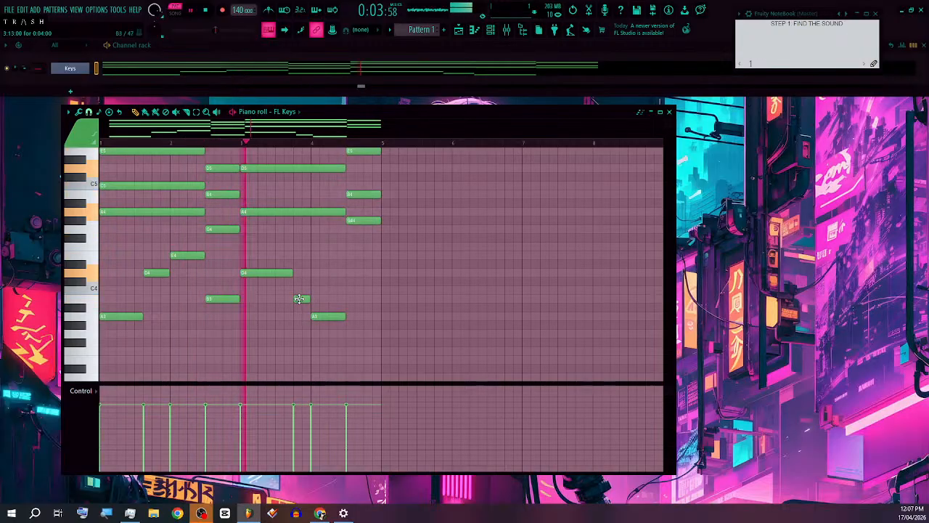
pyautogui.moveTo(301, 300); pyautogui.dragTo(292, 300)
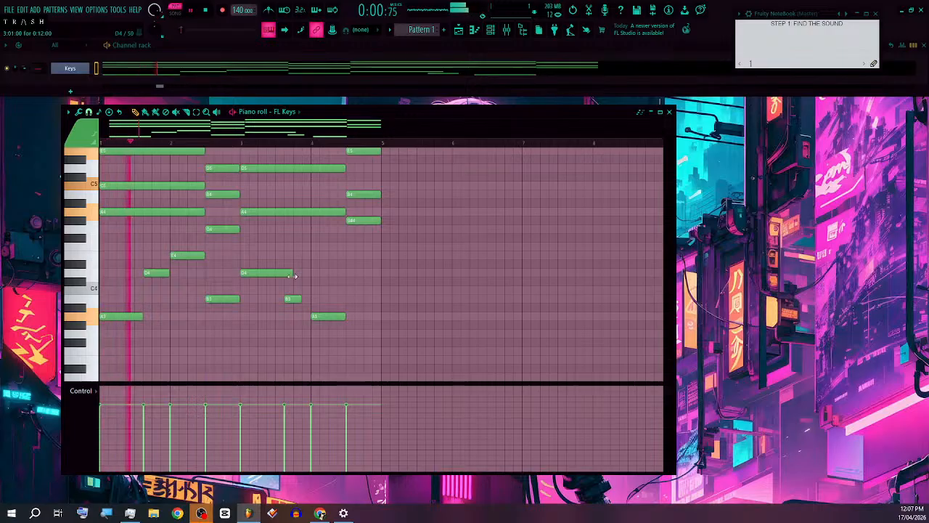
pyautogui.moveTo(293, 274); pyautogui.dragTo(312, 300)
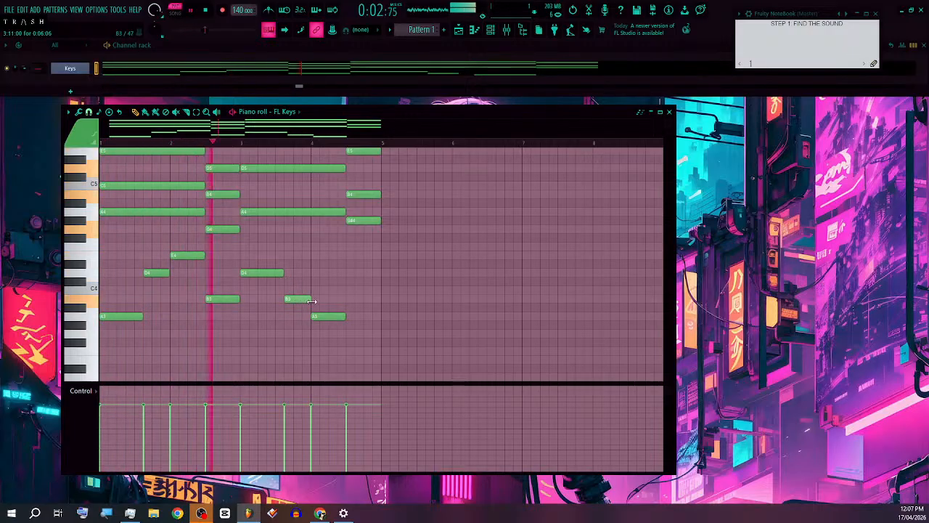
pyautogui.click(367, 325)
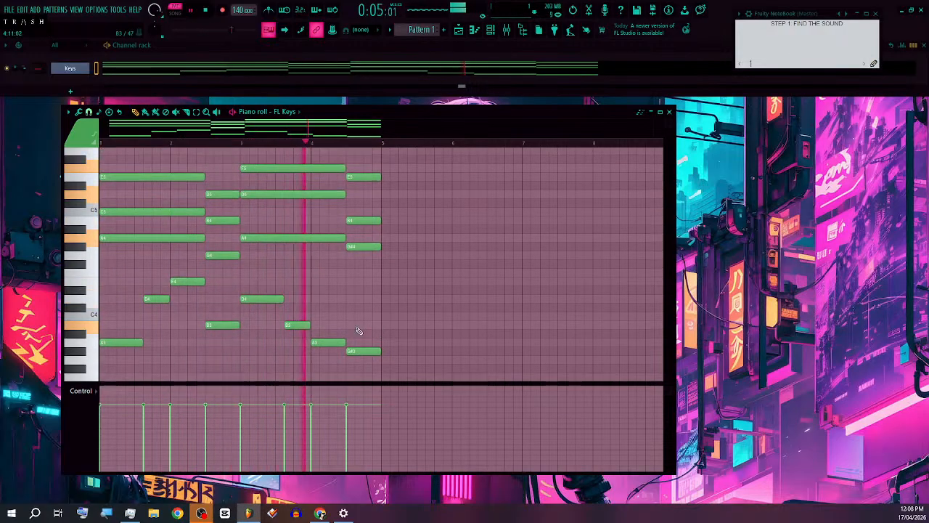
# Step: Duplicate all the notes of bars 1 to 4 into bars 5 to 8, and clear the note selection
pyautogui.hotkey('ctrl', 'a')
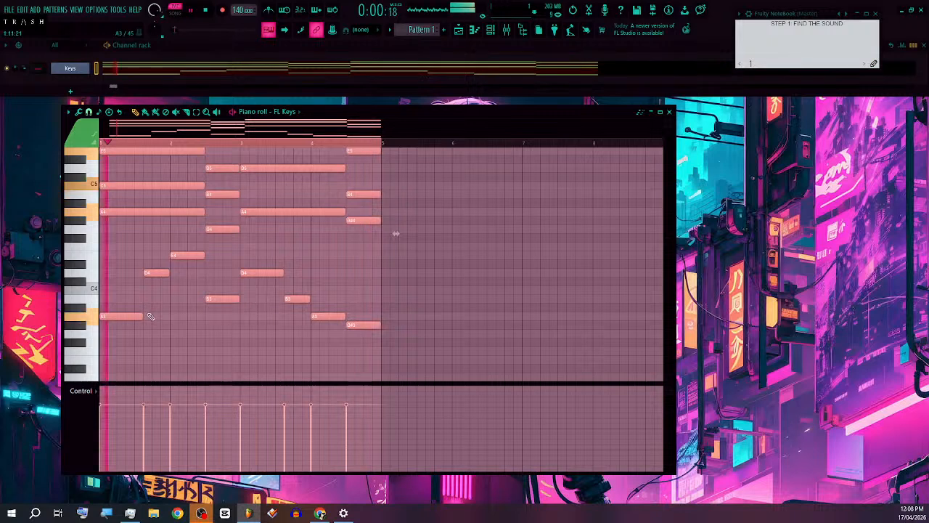
pyautogui.hotkey('ctrl', 'b')
pyautogui.moveTo(412, 324); pyautogui.dragTo(413, 324)
pyautogui.click(388, 301)
pyautogui.rightClick(388, 300)
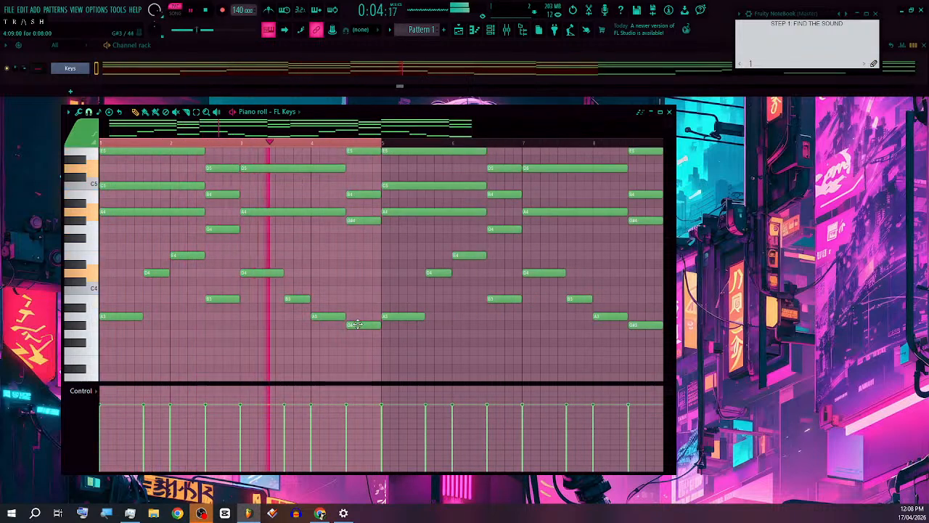
# Step: Change the last bass note of bar 4 to a shorter B3, and add C4 notes right after it and in bar 5
pyautogui.moveTo(356, 324); pyautogui.dragTo(358, 288)
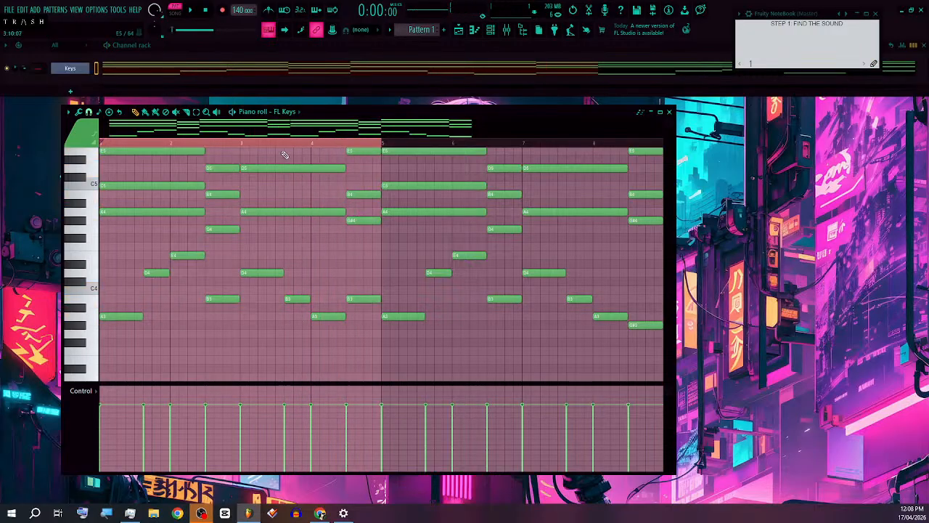
pyautogui.click(366, 291)
pyautogui.press('space')
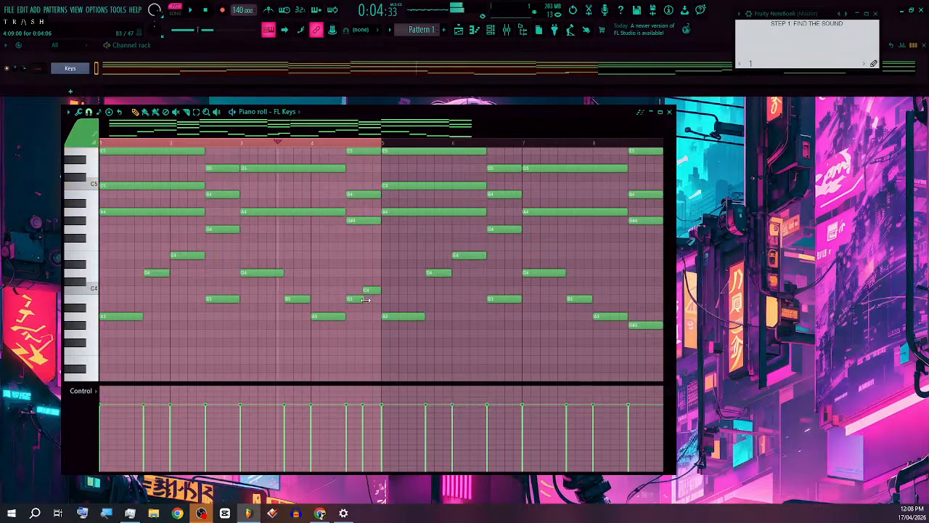
pyautogui.press('space')
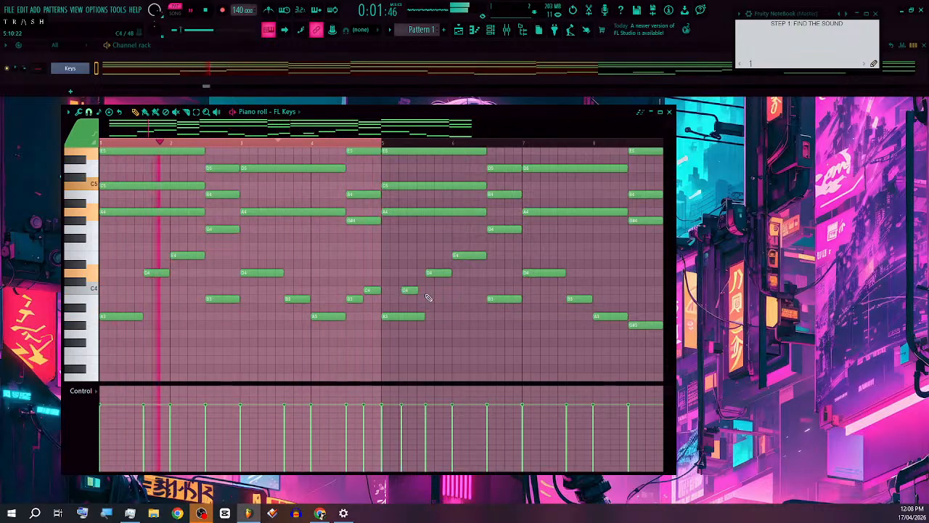
# Step: Copy the B3 and C4 bass notes from the end of bar 4 to the end of bar 8 and replay the pattern
pyautogui.scroll(-2, 383, 317)
pyautogui.moveTo(312, 309); pyautogui.dragTo(536, 299)
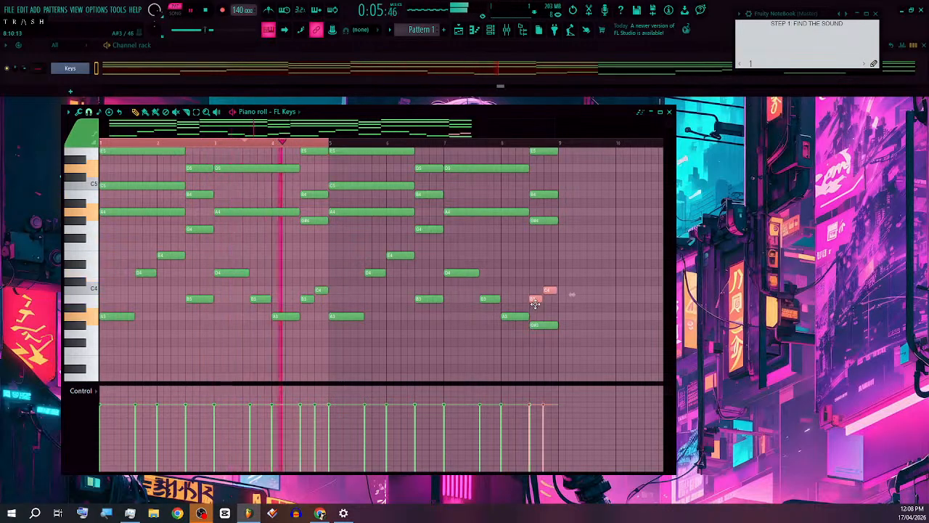
pyautogui.keyDown('ctrl'); pyautogui.click(561, 320); pyautogui.keyUp('ctrl')
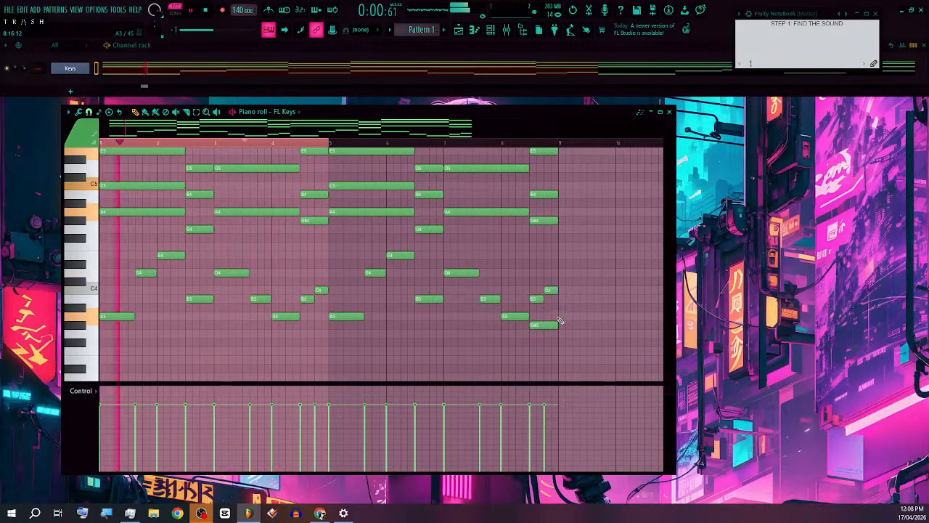
pyautogui.press('space')
pyautogui.press('space')
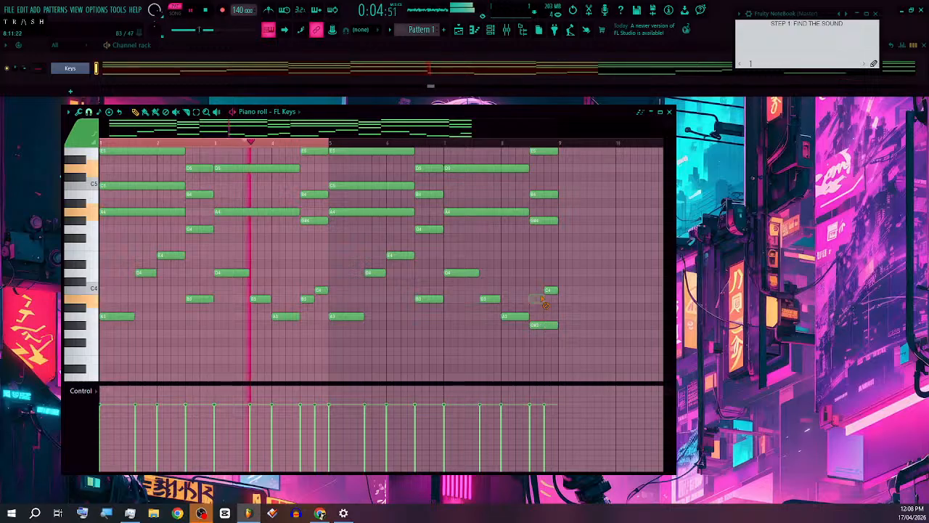
# Step: Delete the copied B3 and C4 notes from the end of bar 8 and restart playback
pyautogui.rightClick(550, 291)
pyautogui.rightClick(536, 299)
pyautogui.press('space')
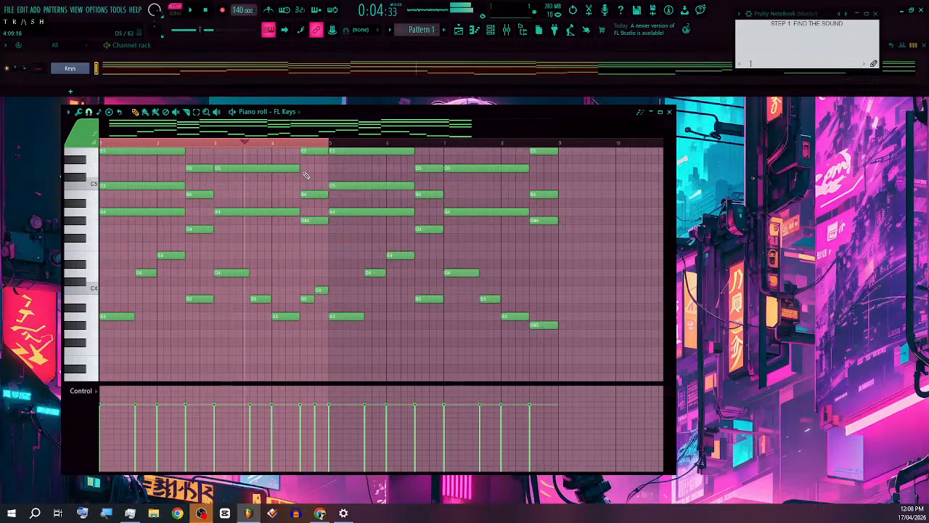
pyautogui.press('space')
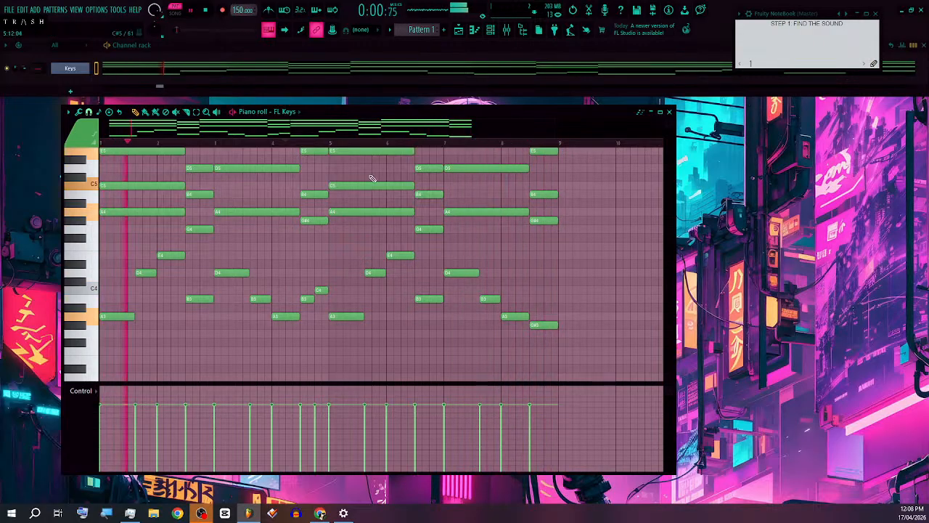
# Step: Duplicate the whole bass line of bars 1 to 8 one octave lower and clear the note selection
pyautogui.scroll(3, 272, 254)
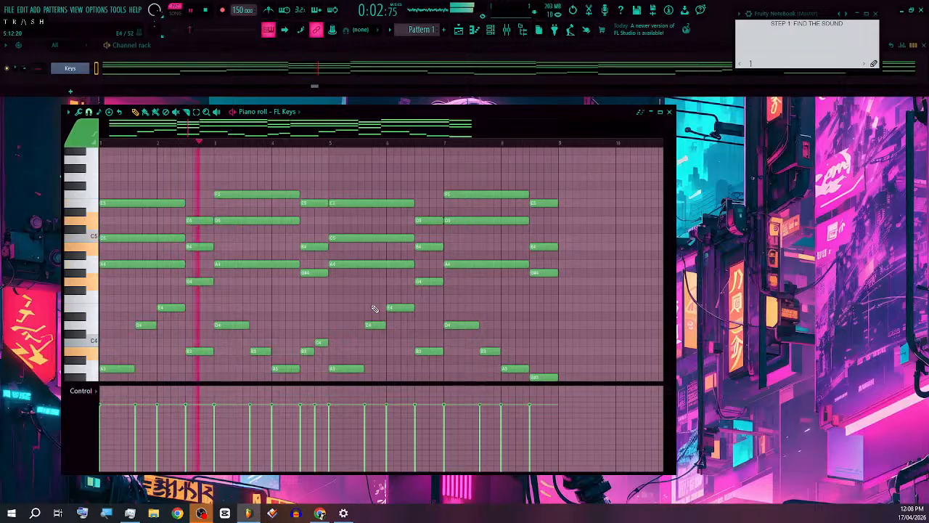
pyautogui.scroll(-4, 406, 305)
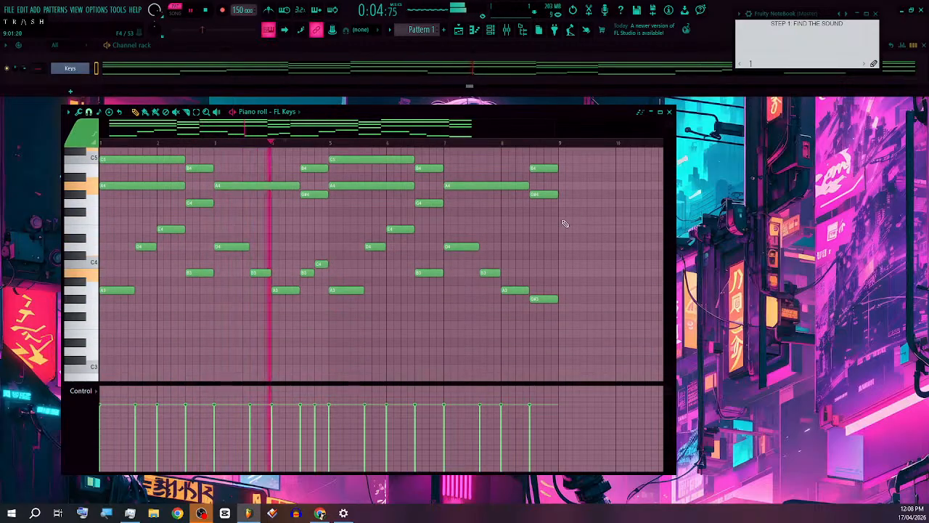
pyautogui.moveTo(563, 220); pyautogui.dragTo(109, 342)
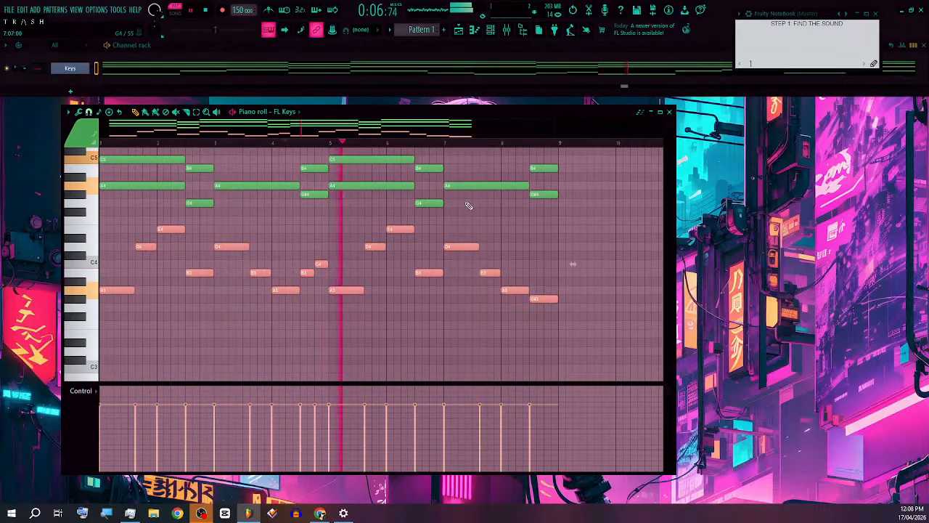
pyautogui.moveTo(458, 191); pyautogui.dragTo(446, 220)
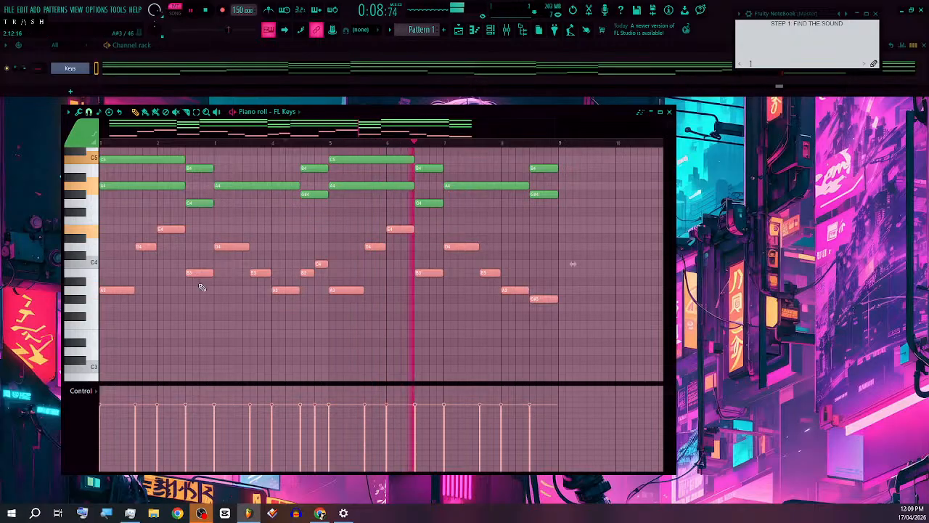
pyautogui.scroll(-1, 170, 277)
pyautogui.hotkey('ctrl', 'c')
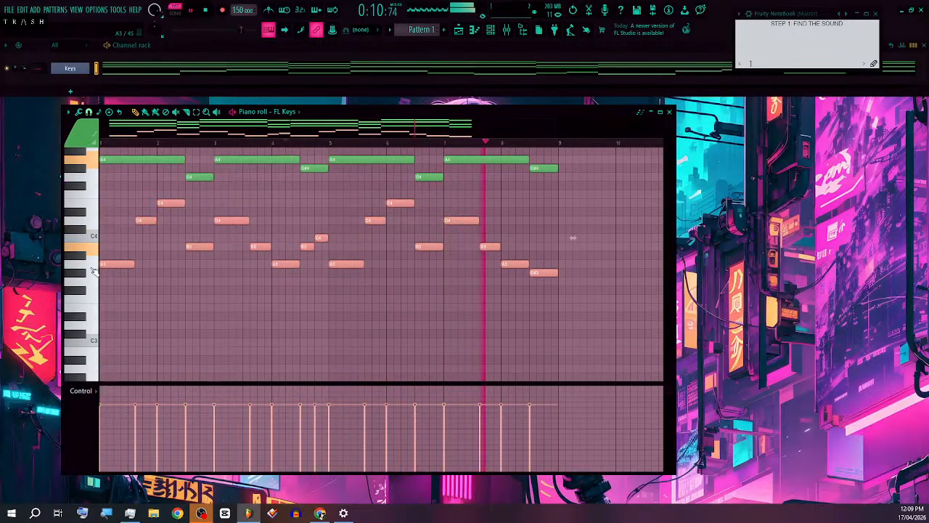
pyautogui.hotkey('ctrl', 'v')
pyautogui.hotkey('ctrl', 'Down')
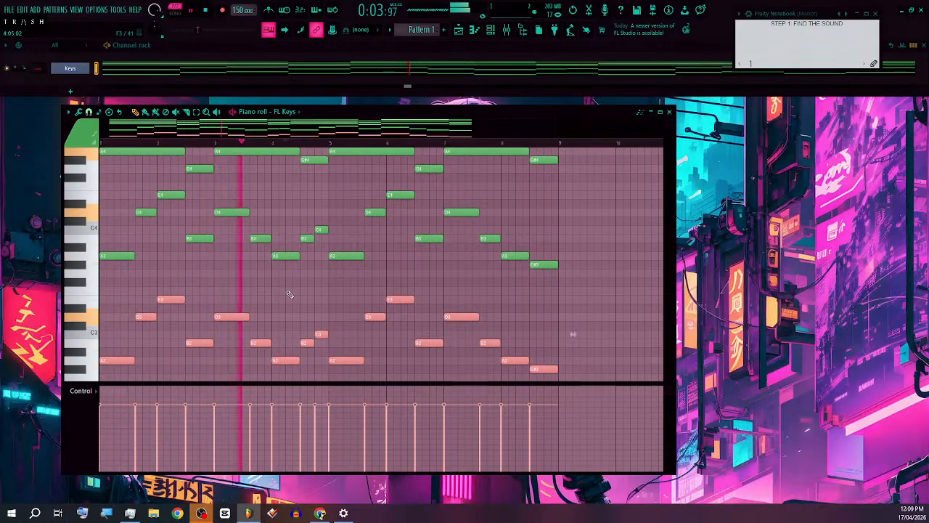
pyautogui.hotkey('ctrl', 'd')
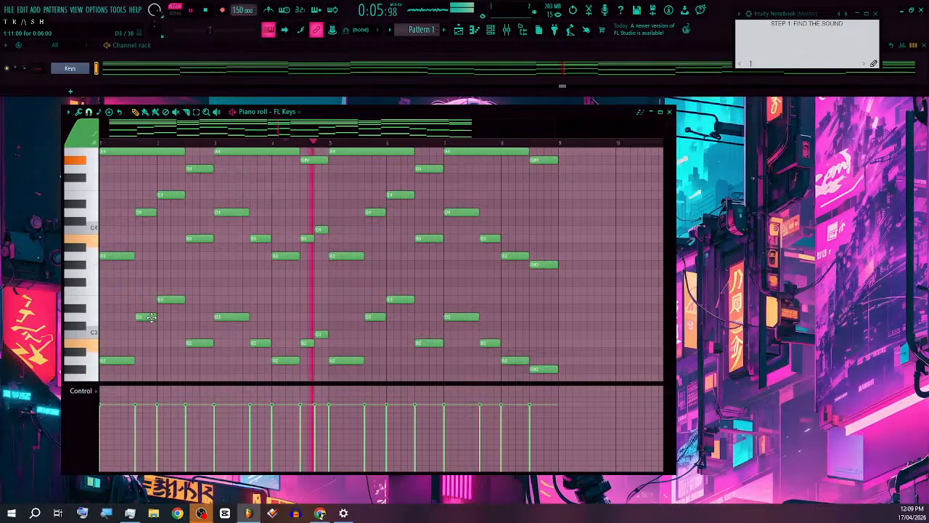
# Step: Shorten the low D3 in bar 1 to three steps and add a three-step B2 note right after it
pyautogui.scroll(2, 187, 330)
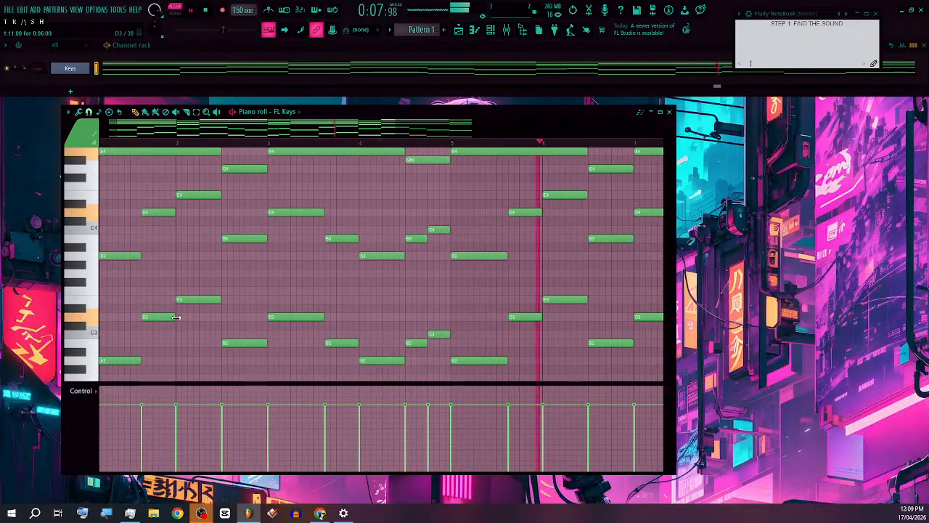
pyautogui.moveTo(174, 317); pyautogui.dragTo(159, 317)
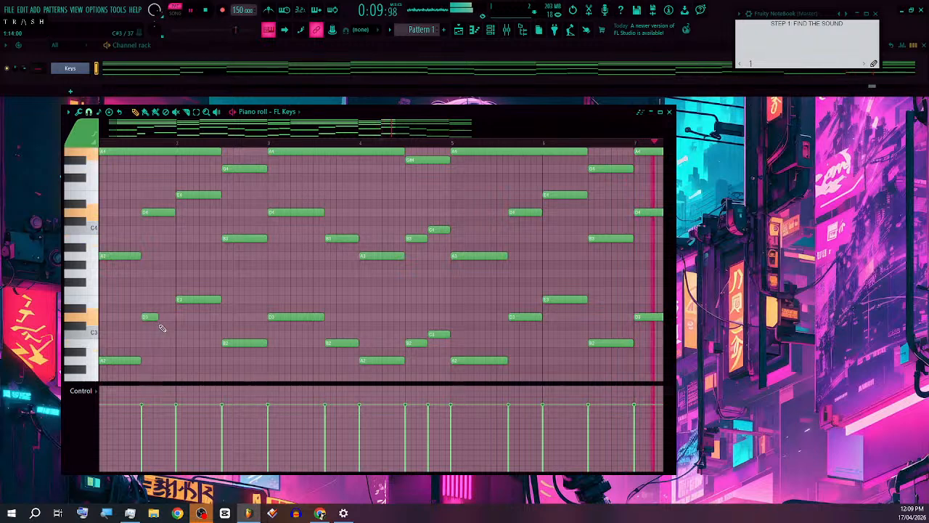
pyautogui.scroll(-1, 164, 321)
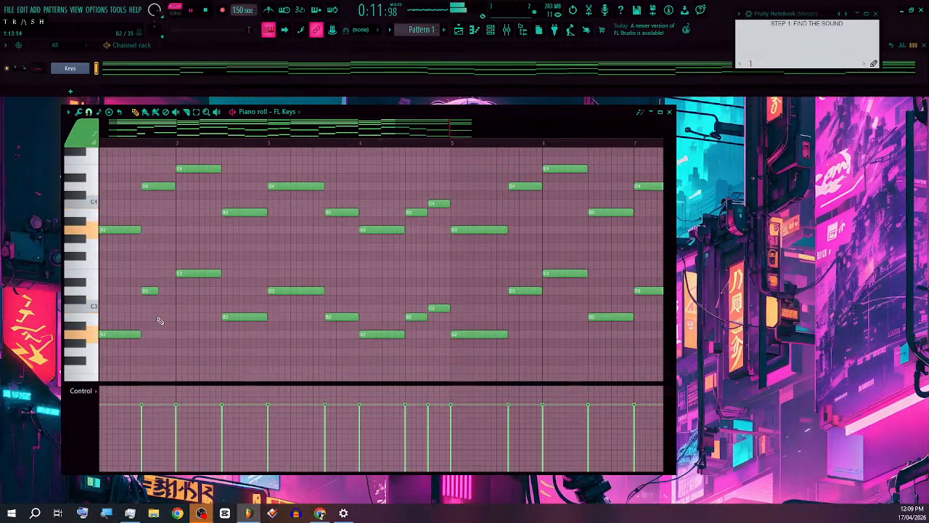
pyautogui.click(164, 318)
pyautogui.moveTo(164, 318)
pyautogui.mouseDown()
pyautogui.moveTo(165, 334)
pyautogui.moveTo(167, 318)
pyautogui.mouseUp()
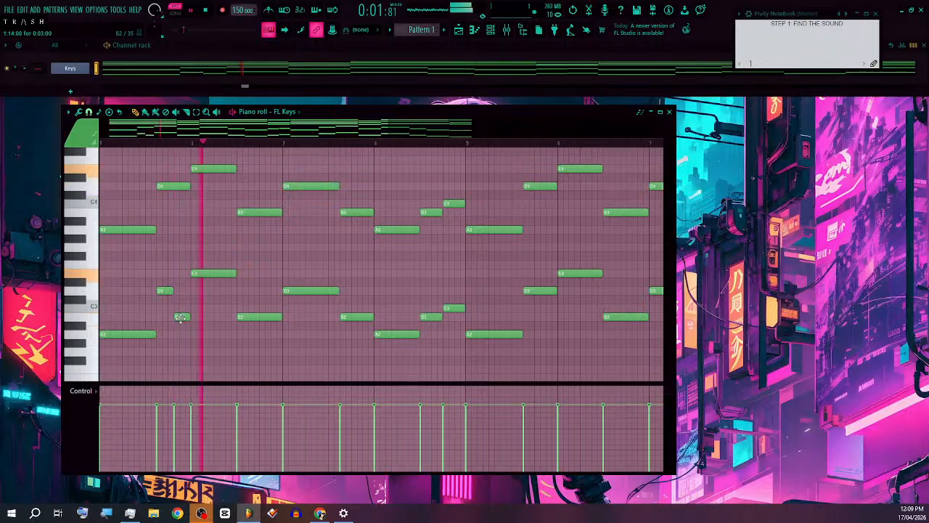
# Step: Raise the added B2 note in bar 1 to G#3 and replay the pattern from the start
pyautogui.press('space')
pyautogui.moveTo(183, 317); pyautogui.dragTo(182, 238)
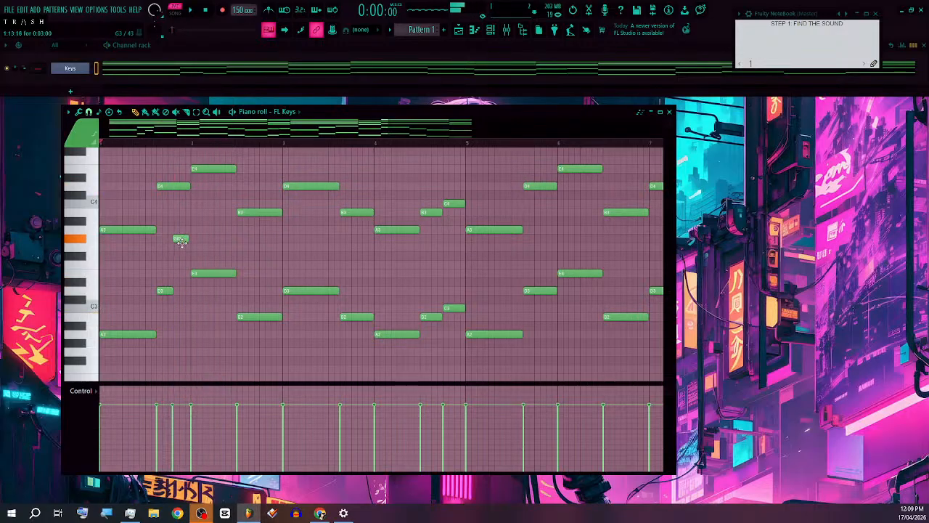
pyautogui.press('space')
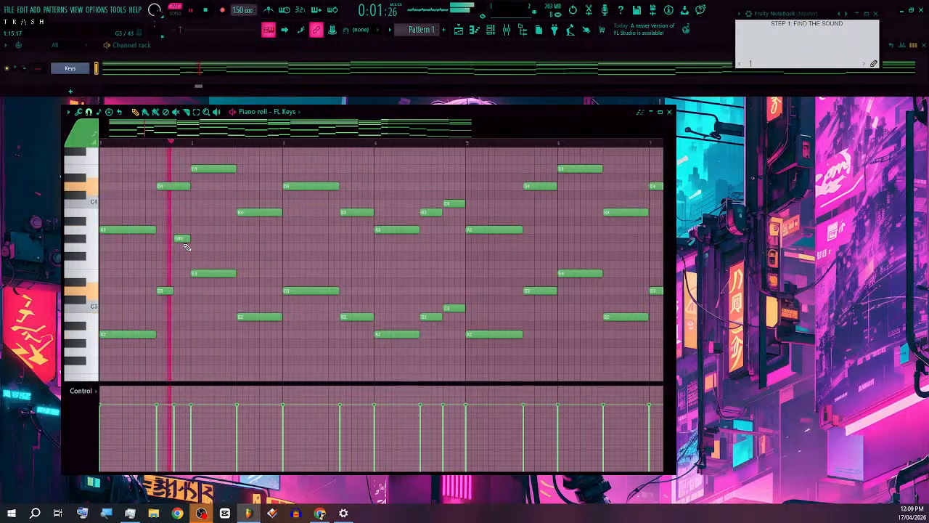
# Step: Change the added note at the end of bar 1 to a two-step A3 and replay the pattern
pyautogui.moveTo(182, 239); pyautogui.dragTo(188, 230)
pyautogui.press('space')
pyautogui.press('space')
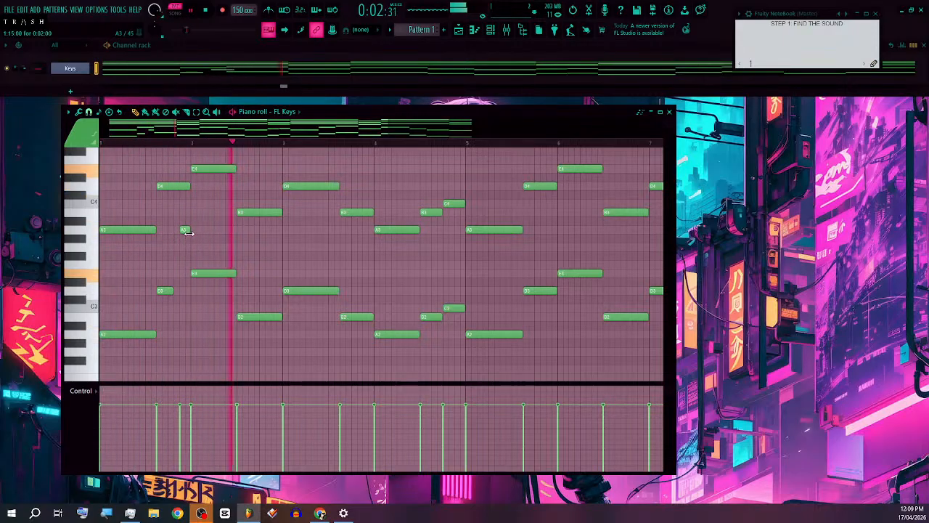
pyautogui.press('space')
pyautogui.press('space')
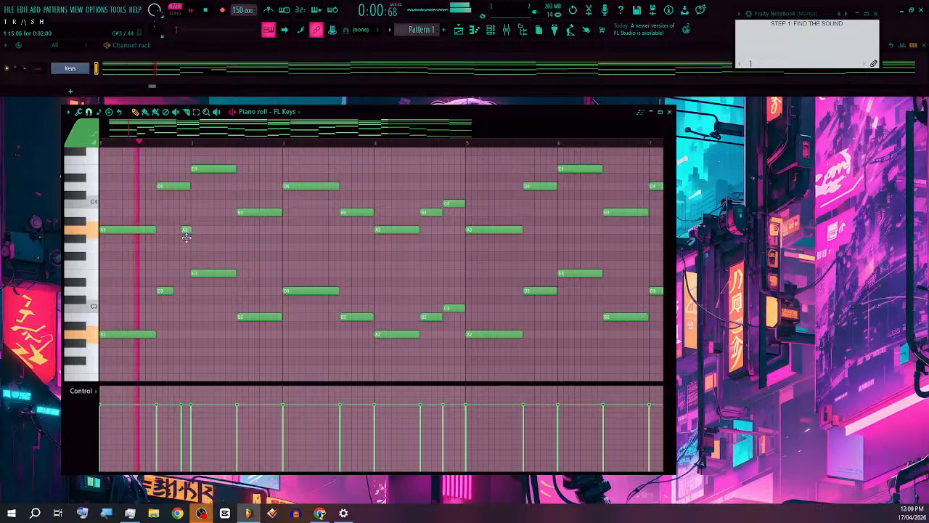
# Step: Lower the two-step note at the end of bar 1 to F3 and replay the pattern
pyautogui.moveTo(185, 231); pyautogui.dragTo(185, 262)
pyautogui.press('space')
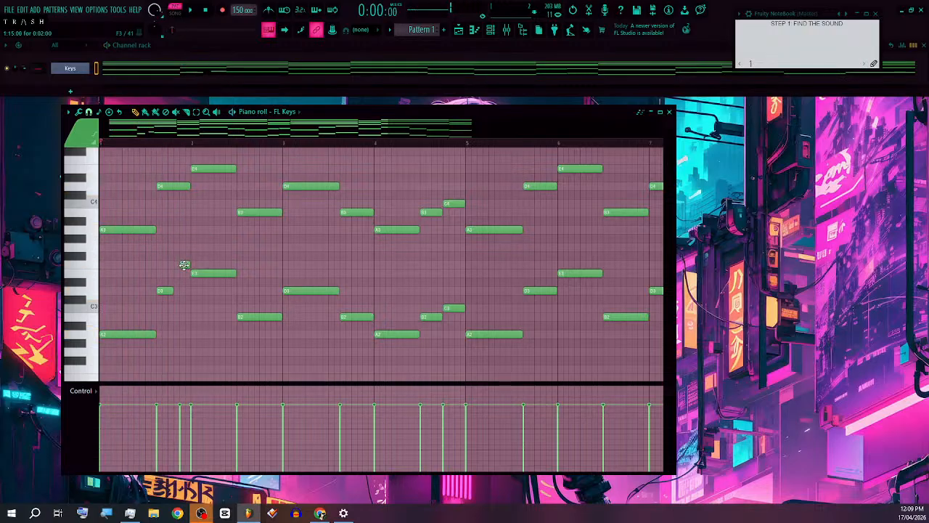
pyautogui.press('space')
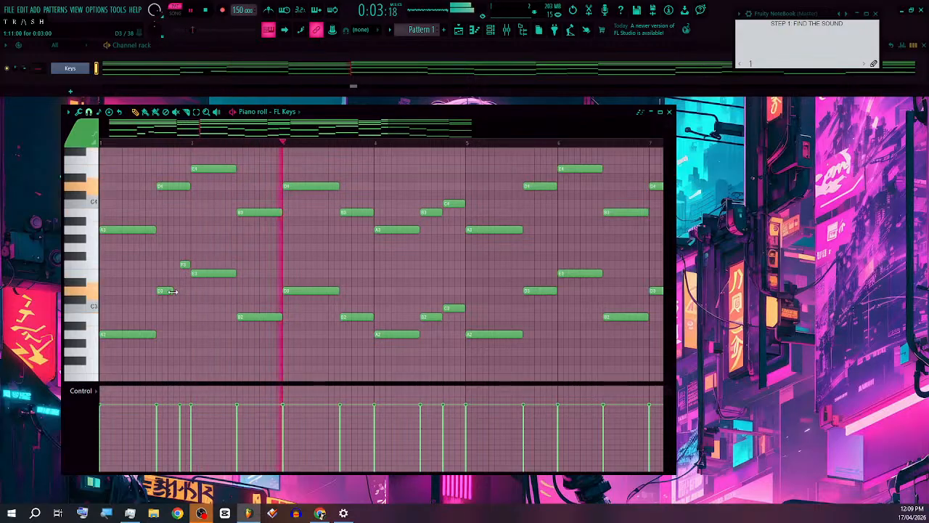
# Step: Delete the added F3 note in bar 1, lengthen the preceding D3 back to six steps, and stop playback
pyautogui.rightClick(184, 264)
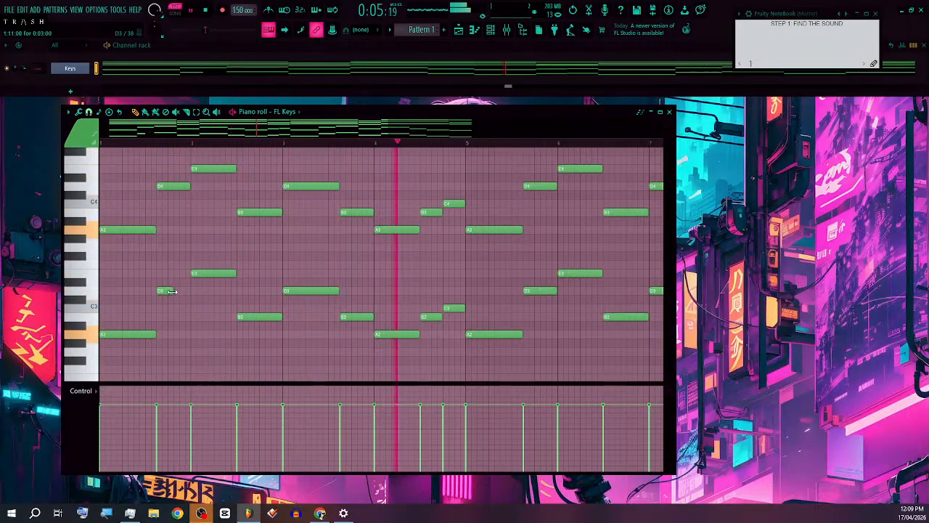
pyautogui.moveTo(172, 292); pyautogui.dragTo(180, 293)
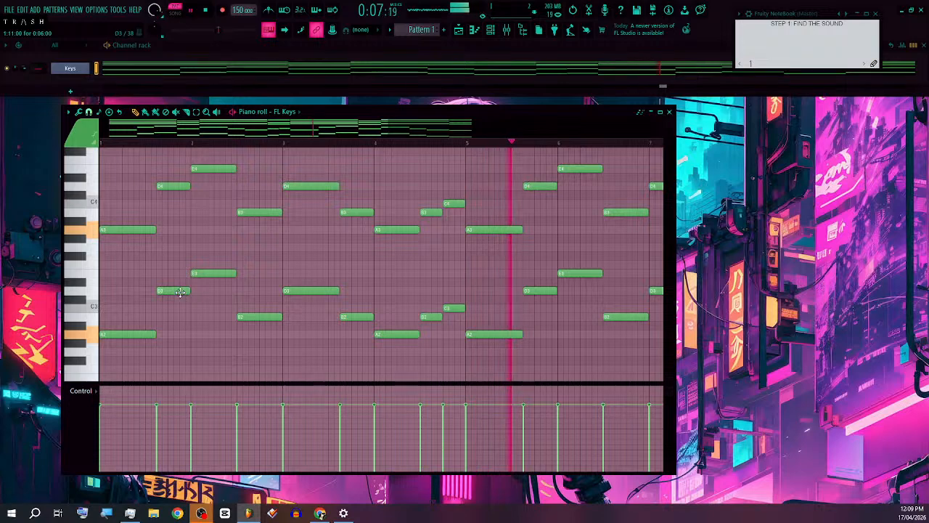
pyautogui.keyDown('ctrl'); pyautogui.scroll(-2, 236, 311); pyautogui.keyUp('ctrl')
pyautogui.keyDown('ctrl'); pyautogui.scroll(-1, 234, 310); pyautogui.keyUp('ctrl')
pyautogui.scroll(2, 355, 322)
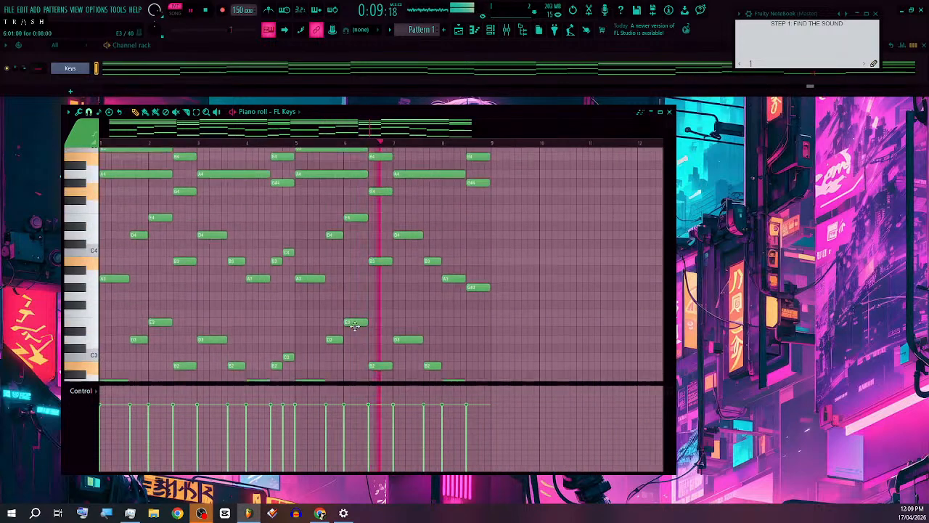
pyautogui.keyDown('ctrl'); pyautogui.scroll(-1, 375, 305); pyautogui.keyUp('ctrl')
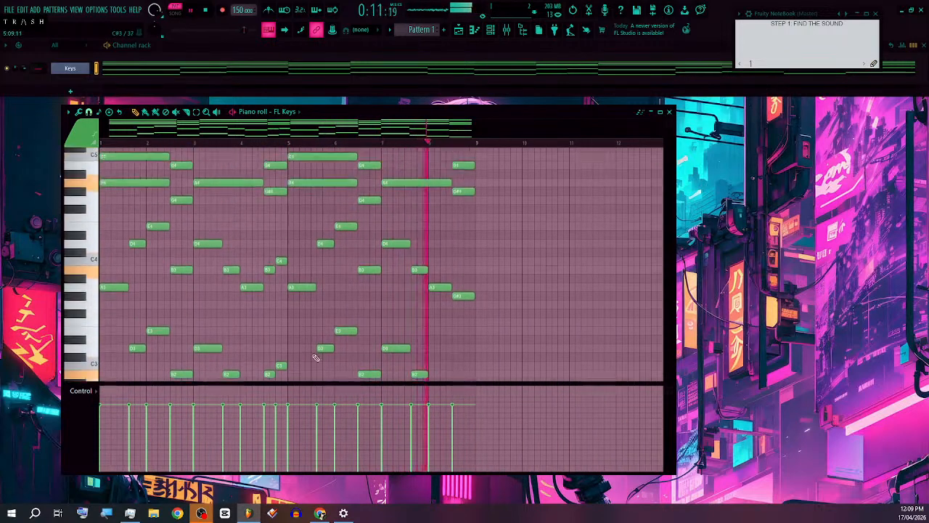
pyautogui.press('space')
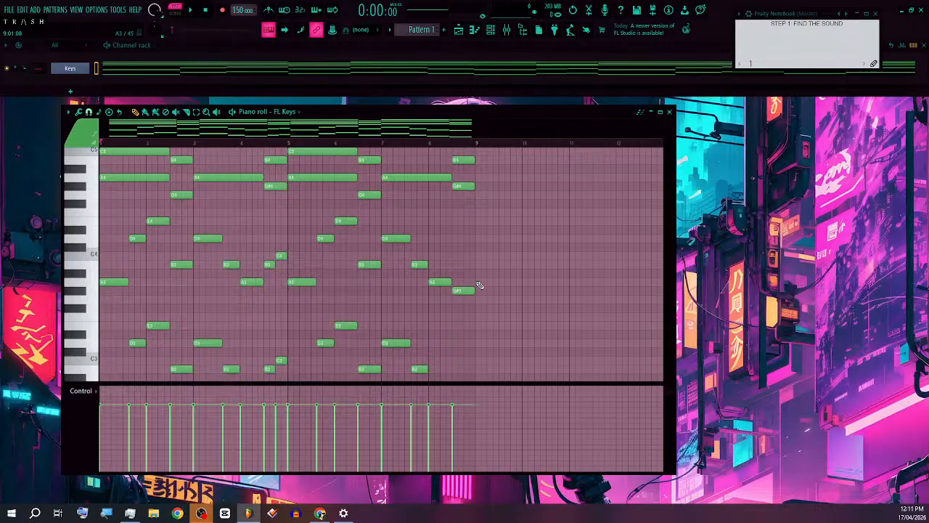
# Step: Add an A3 bass note one bar long at the start of bar 9
pyautogui.click(479, 283)
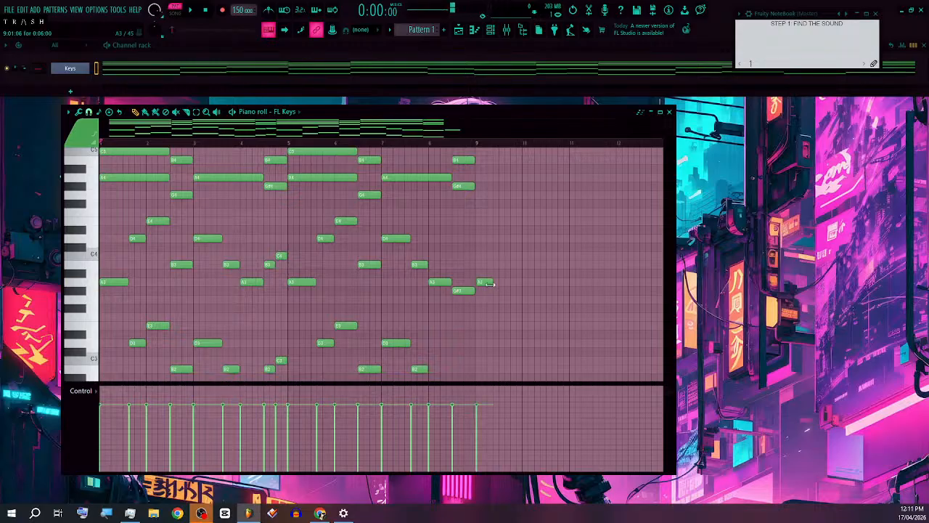
pyautogui.moveTo(487, 282); pyautogui.dragTo(522, 283)
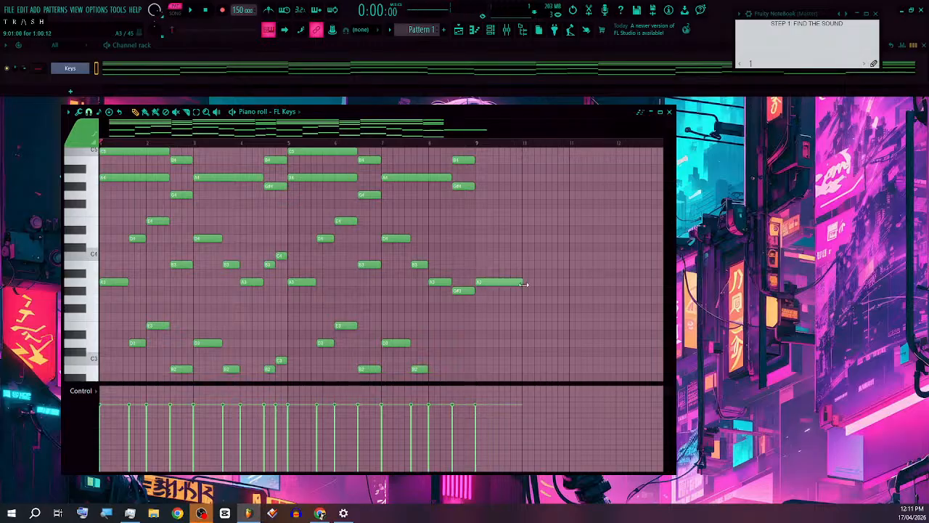
pyautogui.scroll(-1, 508, 300)
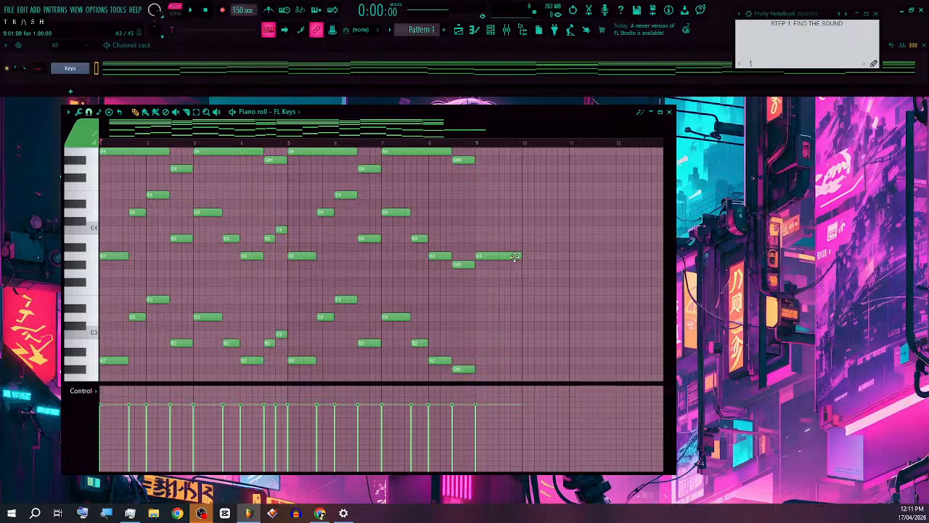
pyautogui.scroll(-1, 523, 281)
pyautogui.scroll(4, 611, 287)
pyautogui.scroll(2, 523, 287)
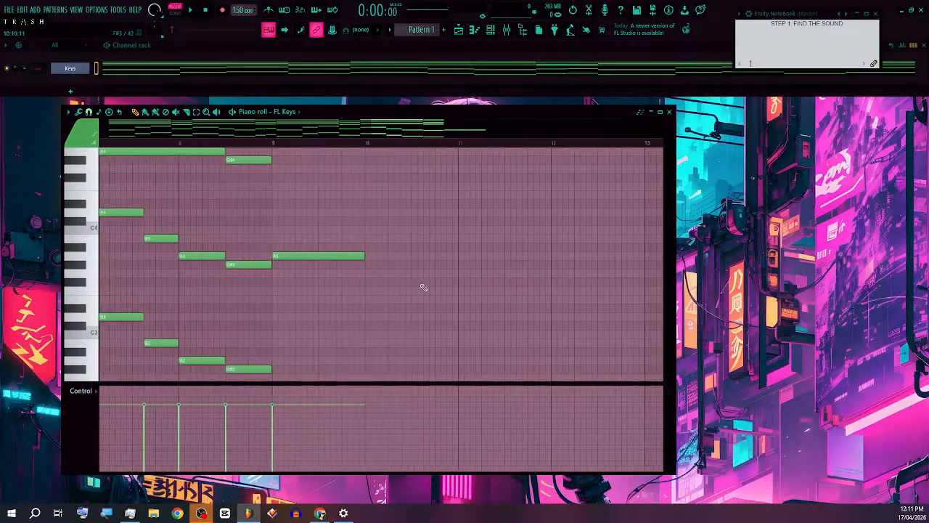
pyautogui.scroll(1, 363, 280)
pyautogui.scroll(-3, 413, 301)
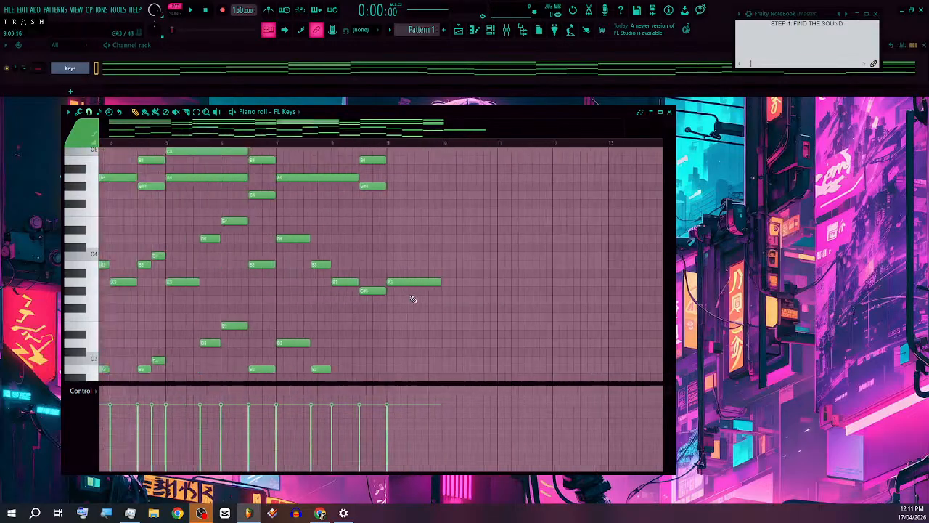
pyautogui.scroll(1, 466, 291)
pyautogui.scroll(-3, 538, 305)
pyautogui.scroll(6, 539, 299)
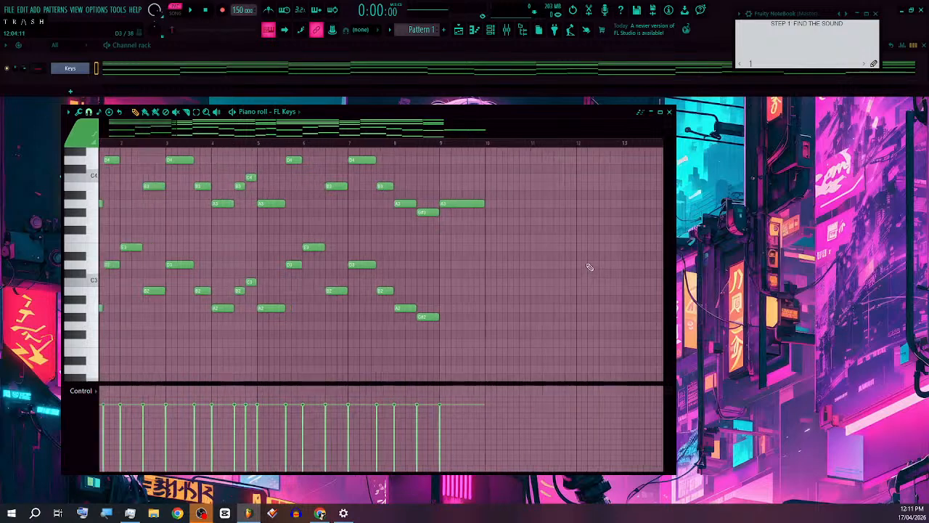
pyautogui.scroll(2, 341, 225)
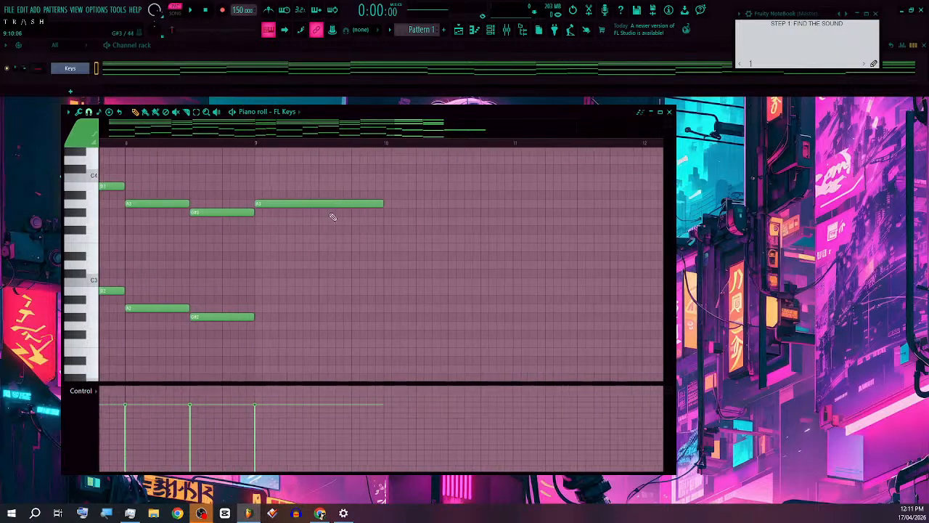
pyautogui.scroll(3, 323, 215)
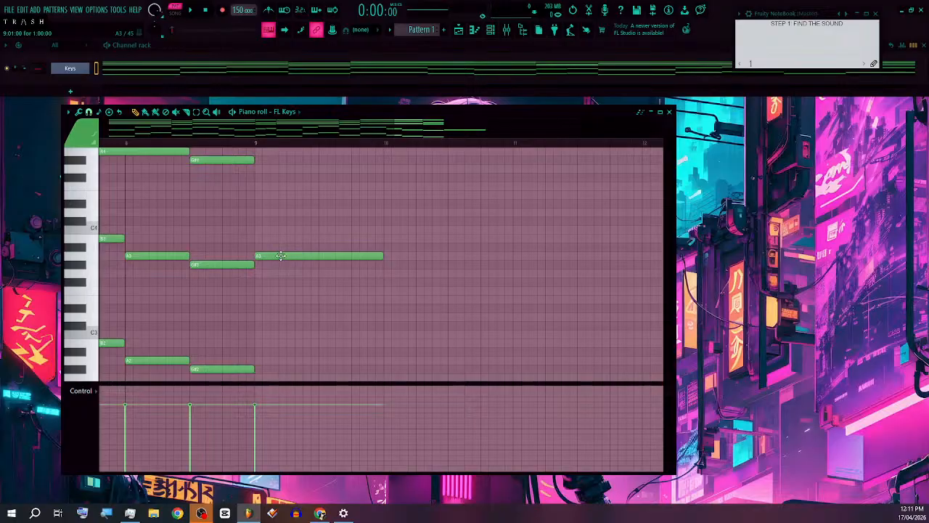
# Step: Build a one-bar F#3, A3 and C#4 chord at the start of bar 9
pyautogui.moveTo(281, 256); pyautogui.dragTo(281, 281)
pyautogui.click(256, 249)
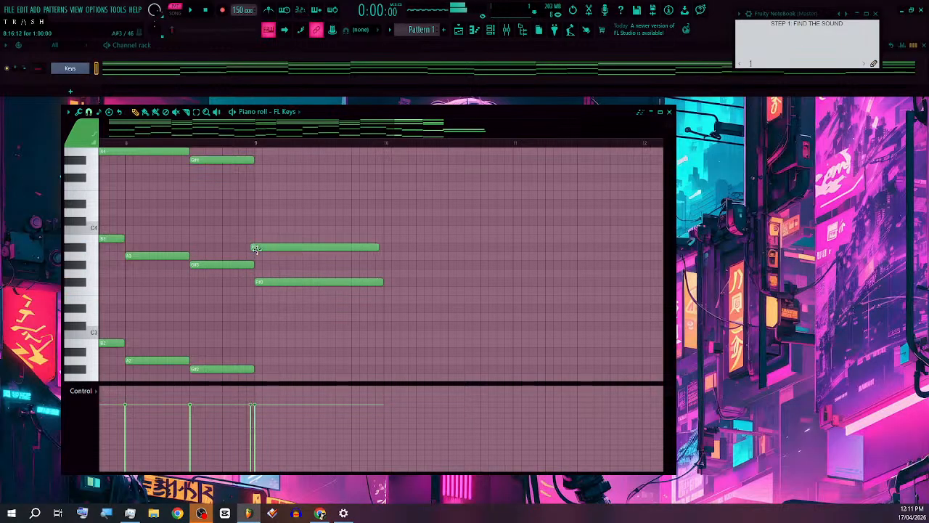
pyautogui.moveTo(256, 249); pyautogui.dragTo(277, 222)
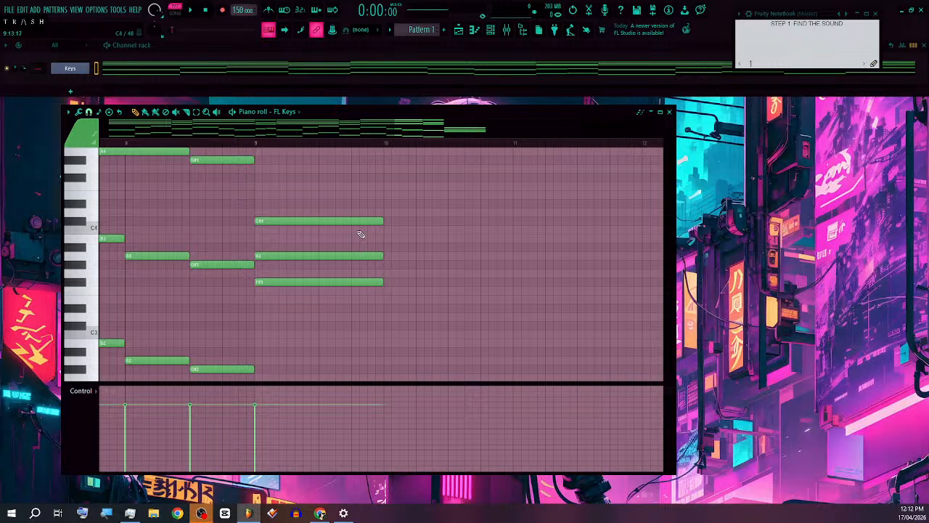
# Step: Build a one-bar D3, F#3, A3 and C#4 chord in bar 10, and add an E4 to the bar 9 chord
pyautogui.moveTo(408, 279)
pyautogui.mouseDown()
pyautogui.moveTo(433, 283)
pyautogui.moveTo(414, 271)
pyautogui.moveTo(402, 323)
pyautogui.moveTo(409, 318)
pyautogui.moveTo(390, 278)
pyautogui.moveTo(402, 278)
pyautogui.moveTo(398, 266)
pyautogui.mouseUp()
pyautogui.click(405, 266)
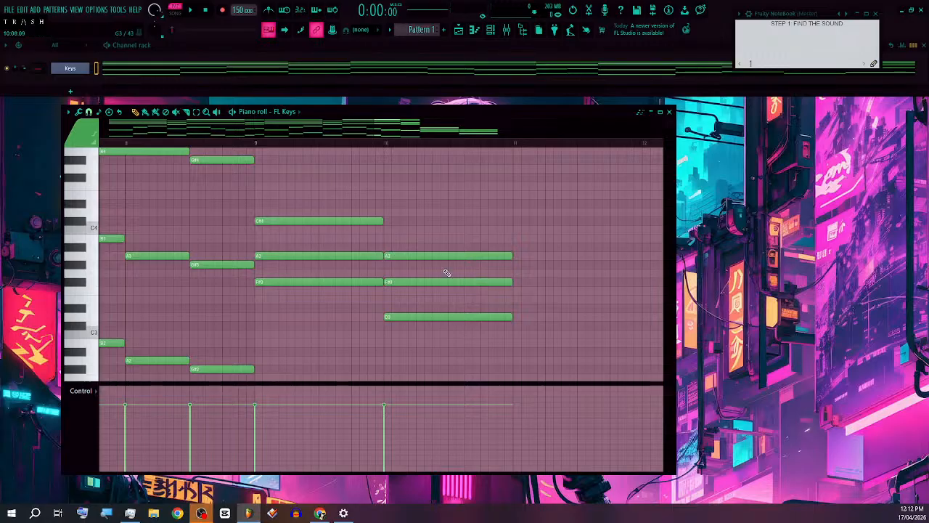
pyautogui.click(388, 230)
pyautogui.moveTo(408, 230); pyautogui.dragTo(404, 217)
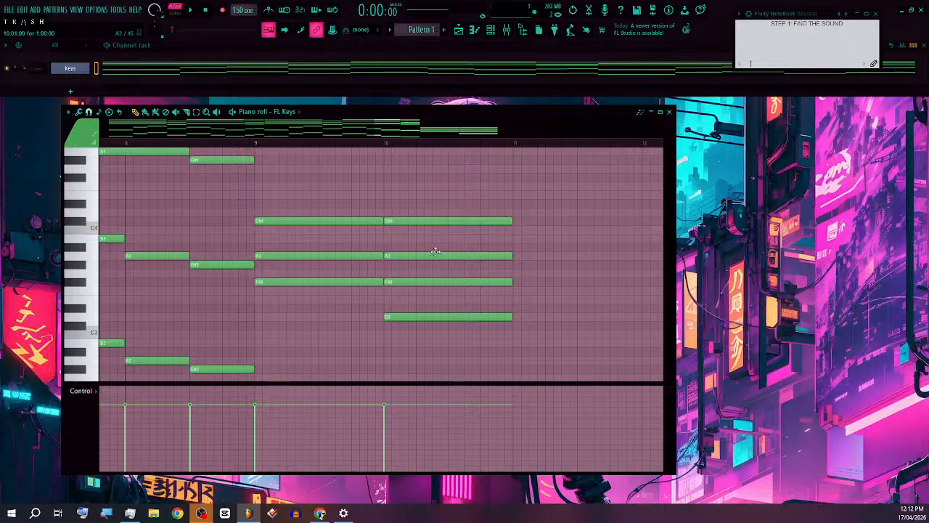
pyautogui.click(331, 195)
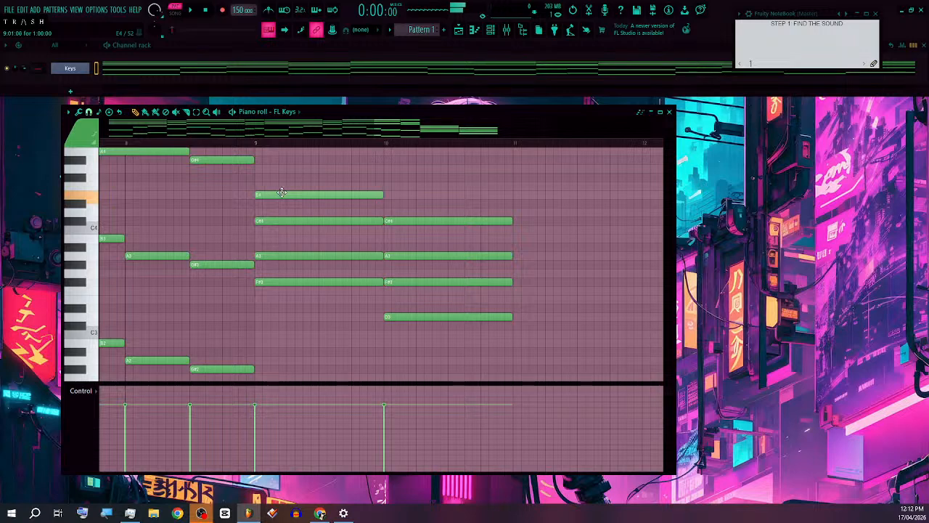
# Step: Build a one-bar chord of E3, G#3, B3 and D#4 at the start of bar 11
pyautogui.scroll(-4, 509, 304)
pyautogui.scroll(4, 584, 297)
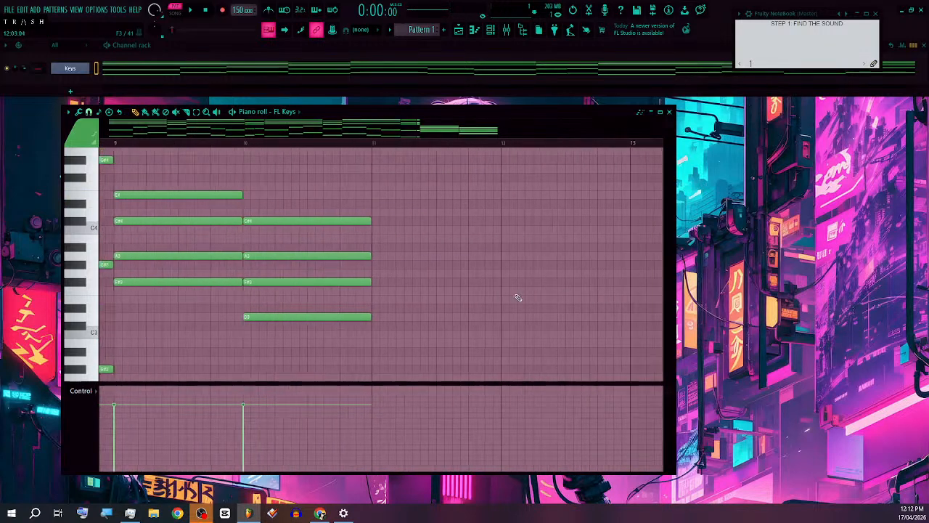
pyautogui.scroll(-1, 404, 299)
pyautogui.scroll(-2, 395, 293)
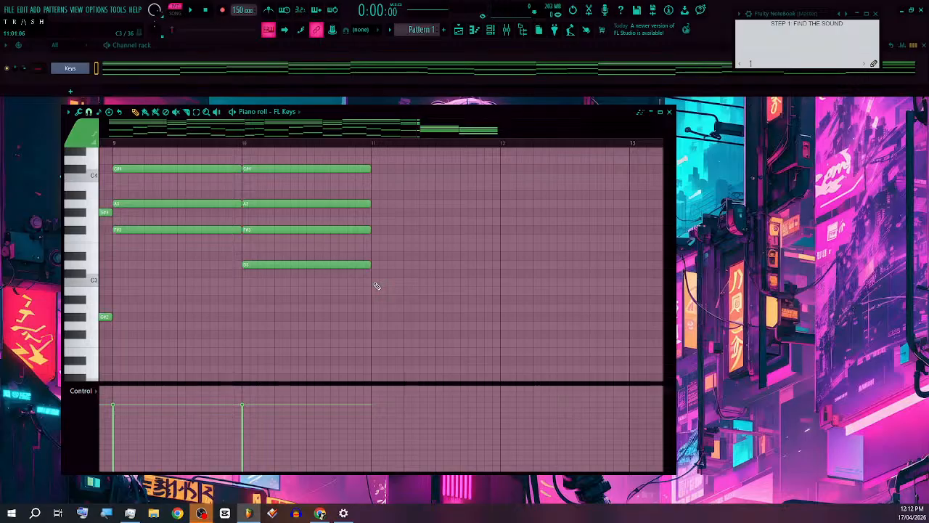
pyautogui.moveTo(377, 270); pyautogui.dragTo(381, 247)
pyautogui.click(382, 246)
pyautogui.rightClick(389, 255)
pyautogui.click(377, 212)
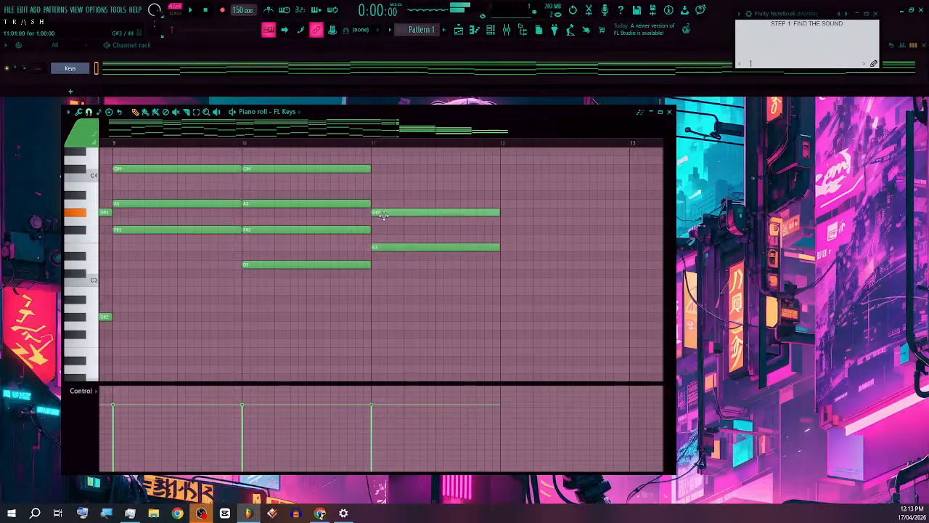
pyautogui.click(384, 194)
pyautogui.moveTo(391, 188); pyautogui.dragTo(385, 160)
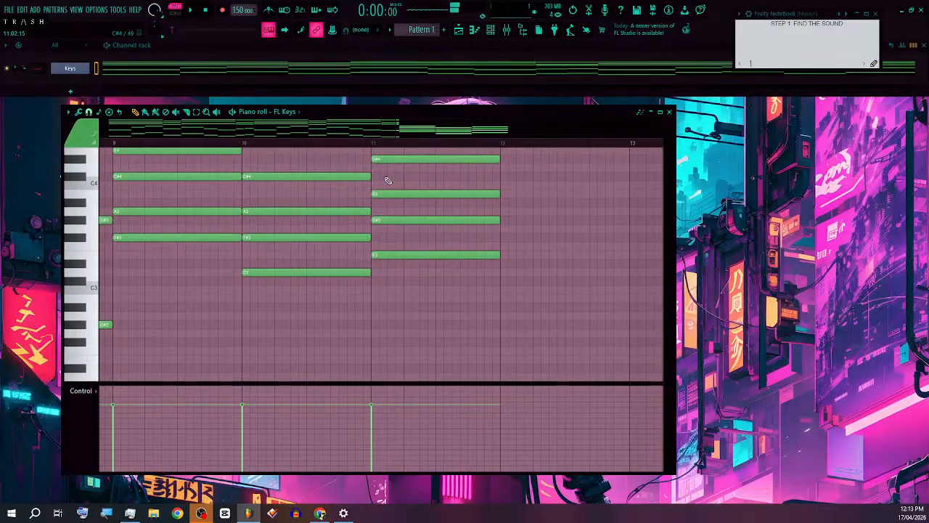
# Step: Place the playhead at the start of bar 9
pyautogui.scroll(-5, 413, 254)
pyautogui.scroll(2, 564, 262)
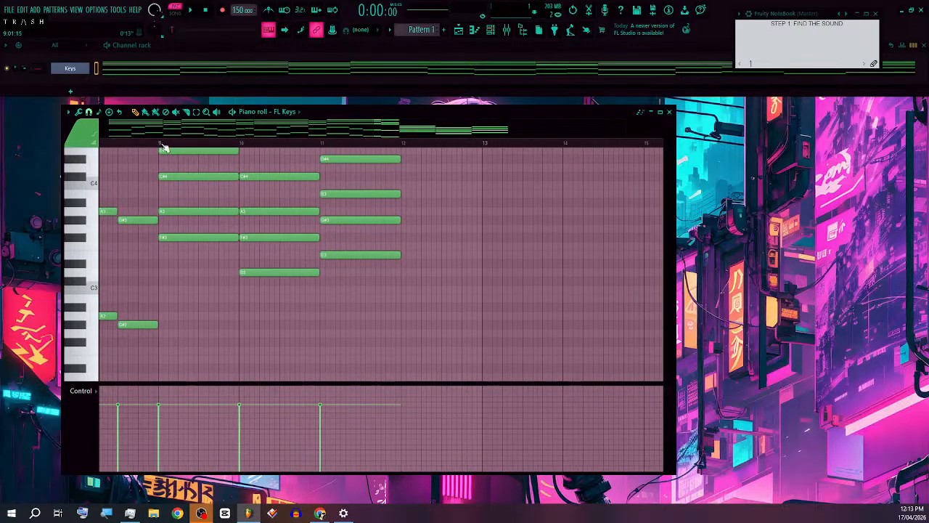
pyautogui.click(162, 145)
pyautogui.click(160, 145)
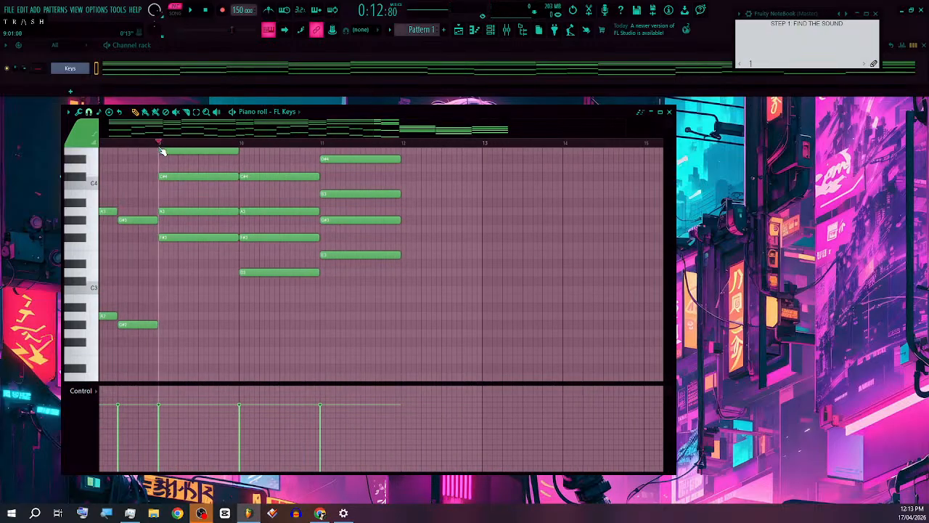
# Step: Build a one-bar chord of A3, C#4, E4 and G#4 at the start of bar 12
pyautogui.scroll(3, 529, 253)
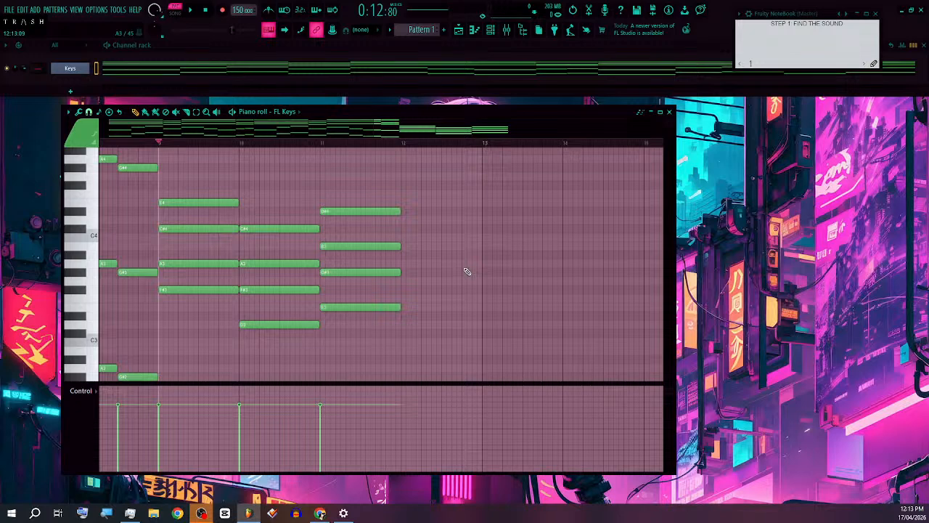
pyautogui.scroll(-2, 467, 271)
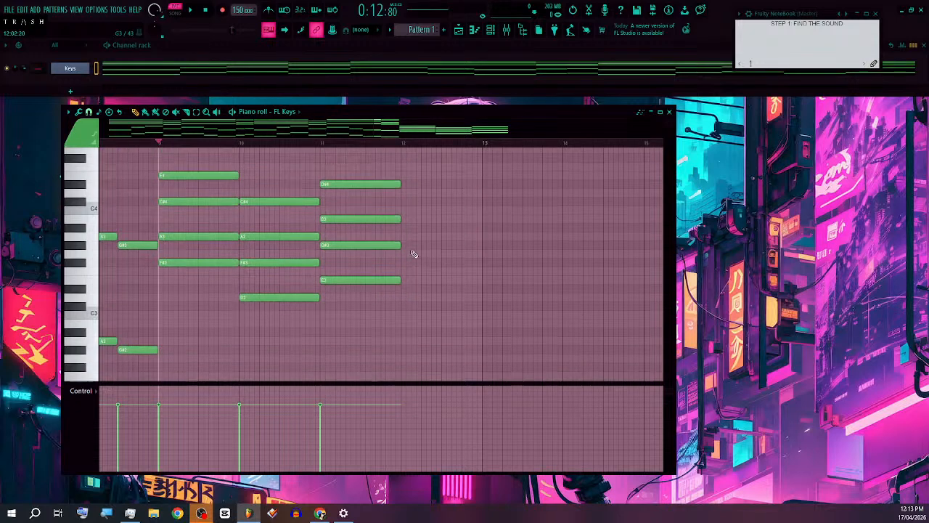
pyautogui.moveTo(405, 245); pyautogui.dragTo(424, 158)
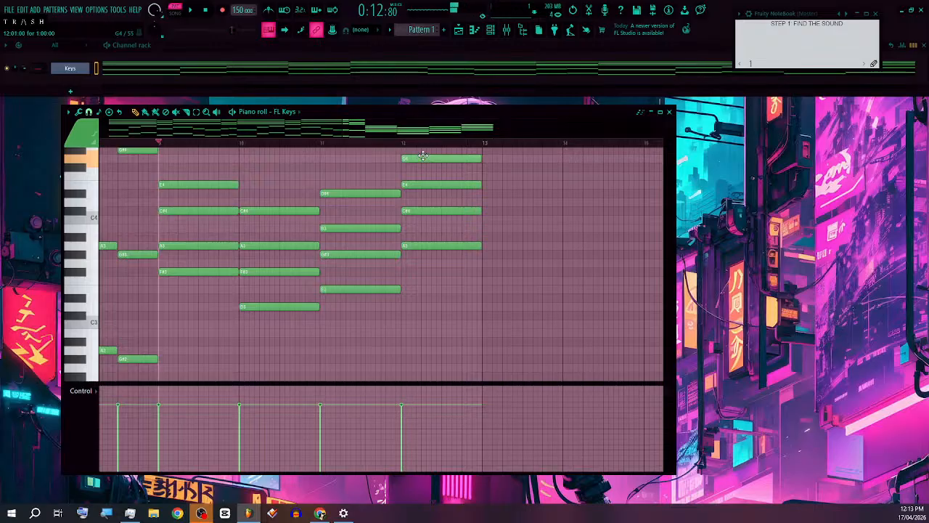
pyautogui.moveTo(422, 154); pyautogui.dragTo(426, 176)
# Step: Select all chord notes in bars 9 to 12 and play them from bar 9
pyautogui.press('space')
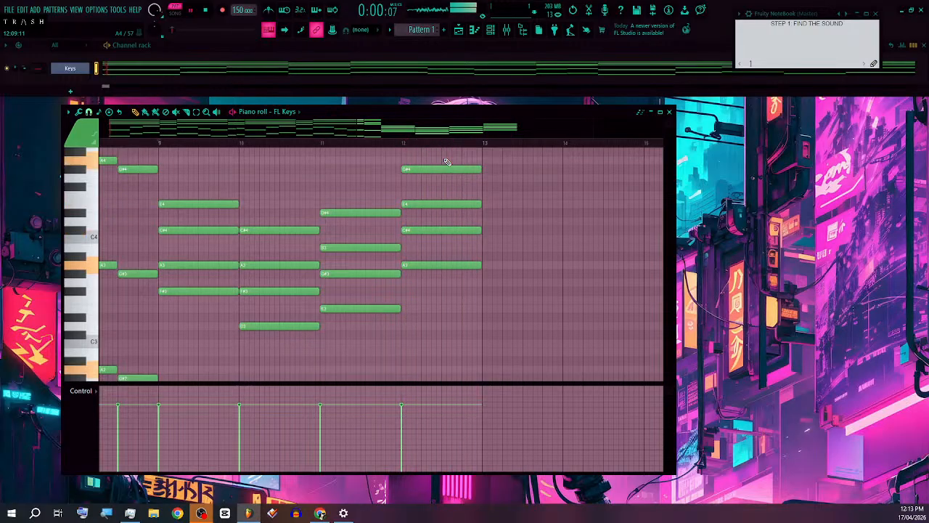
pyautogui.press('space')
pyautogui.moveTo(445, 159); pyautogui.dragTo(187, 299)
pyautogui.scroll(3, 218, 305)
pyautogui.press('space')
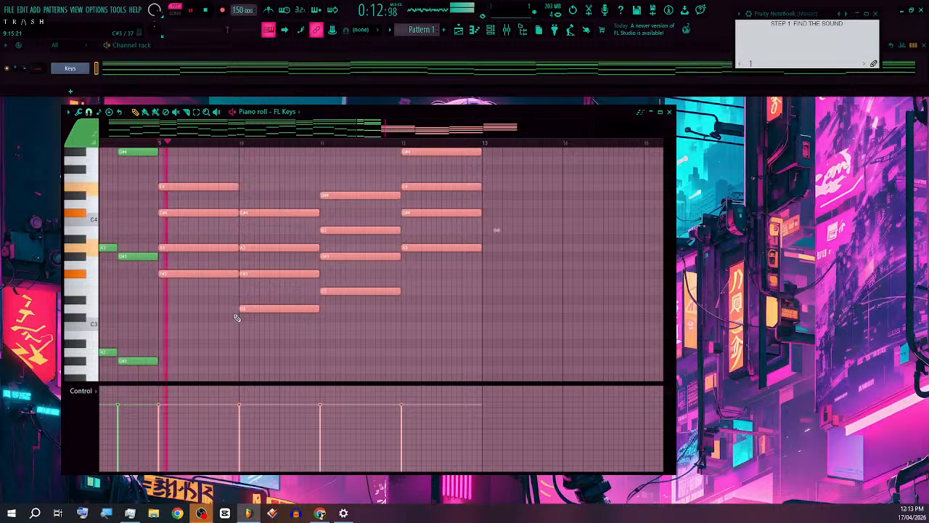
# Step: Transpose the selected chords in bars 9 to 12 up one octave and replay them from bar 9
pyautogui.scroll(2, 232, 319)
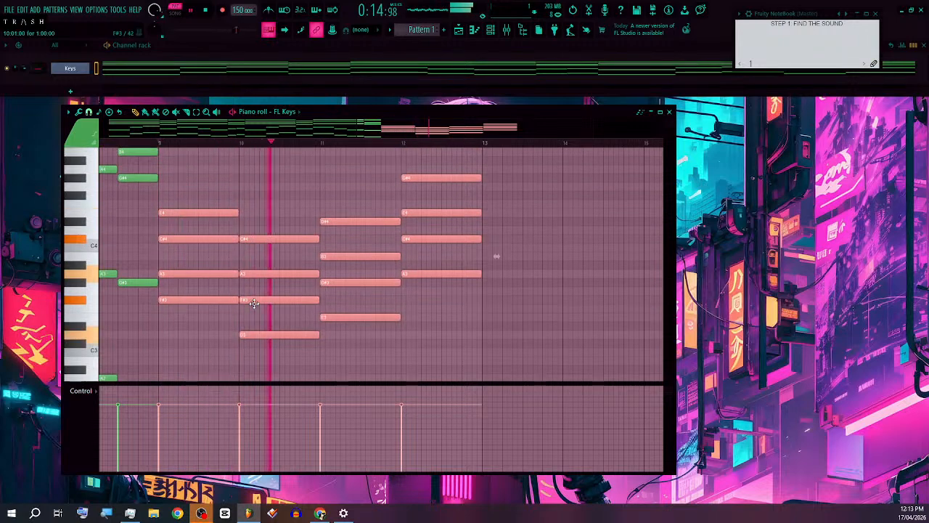
pyautogui.hotkey('ctrl', 'Up')
pyautogui.press('space')
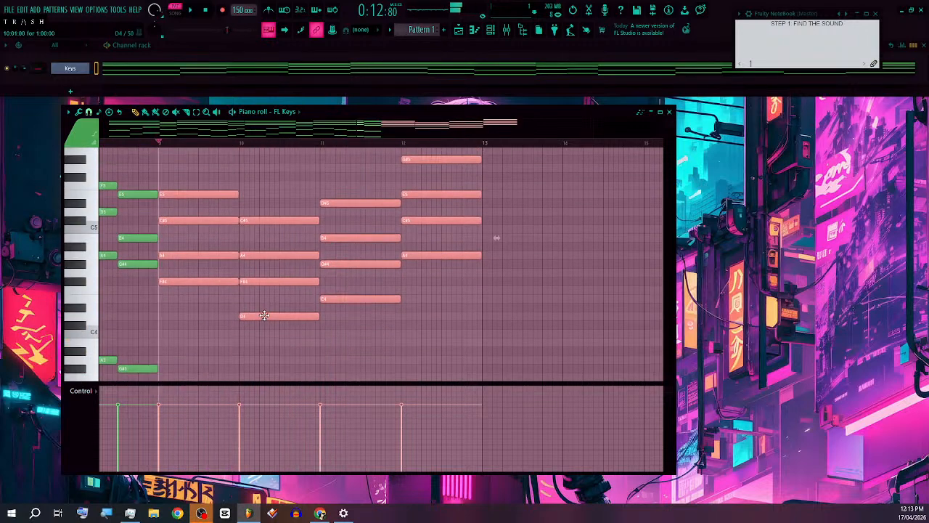
pyautogui.press('space')
pyautogui.scroll(3, 305, 305)
pyautogui.scroll(-1, 350, 291)
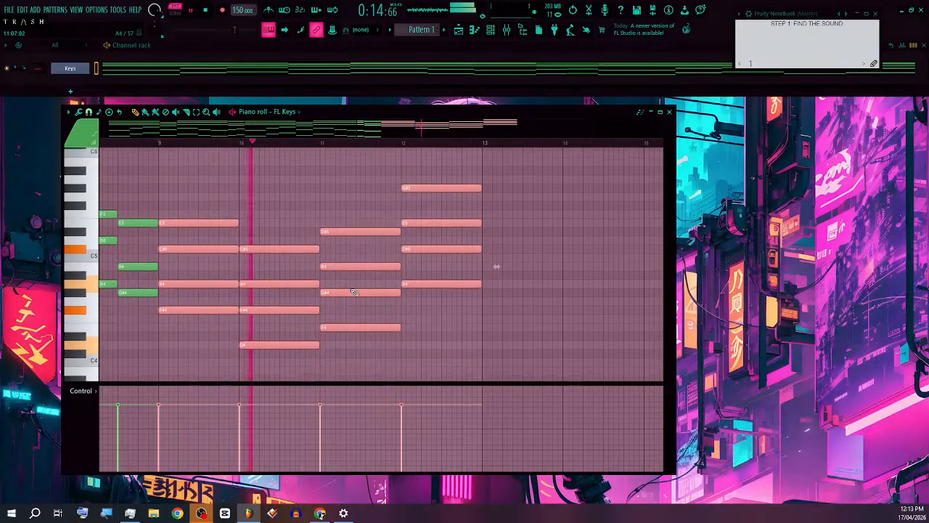
pyautogui.scroll(-2, 350, 292)
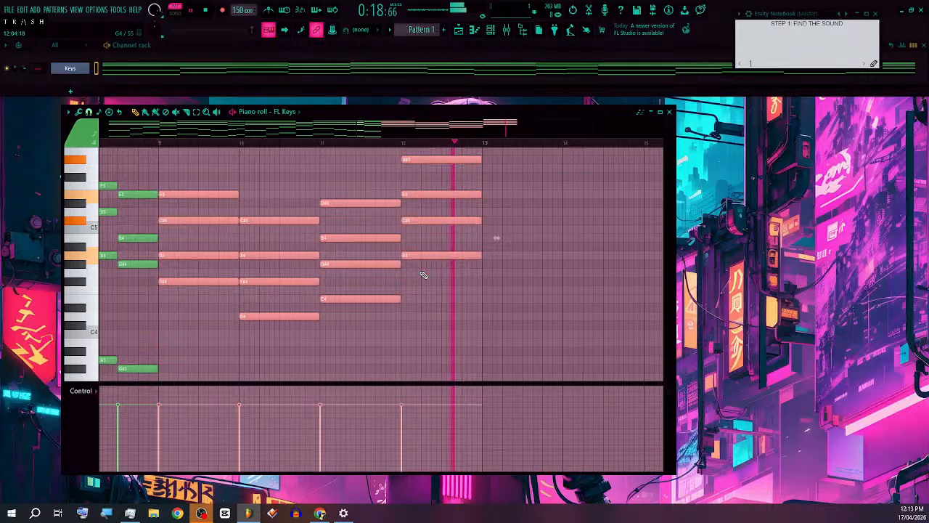
# Step: Play the last chord on its own from the start of bar 12, then stop playback
pyautogui.press('space')
pyautogui.click(402, 144)
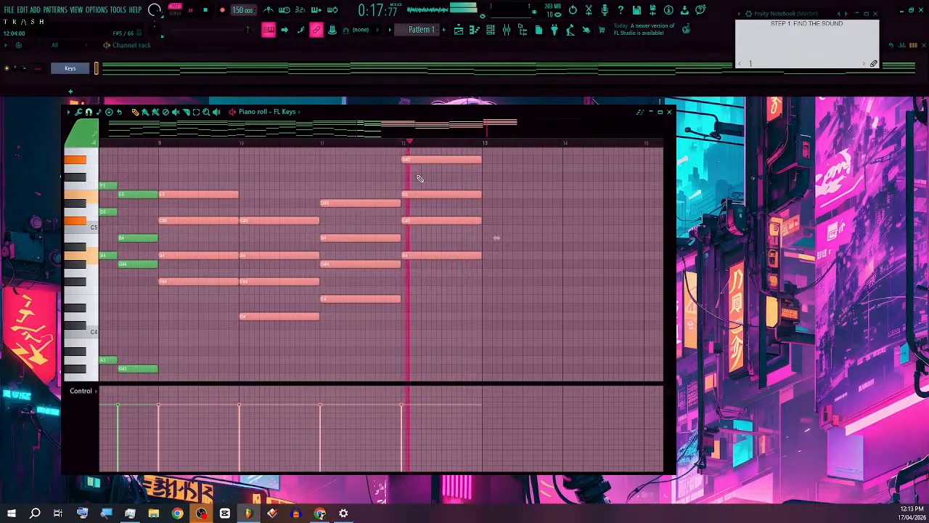
pyautogui.press('space')
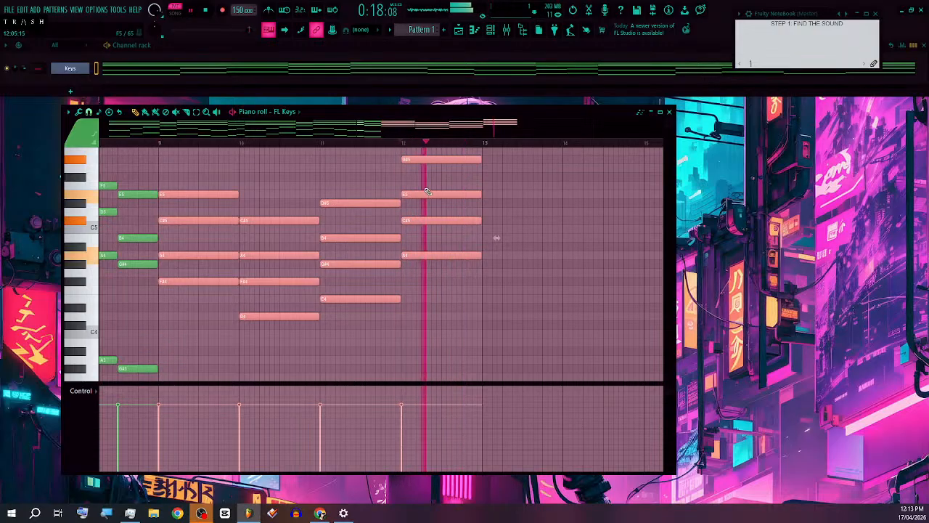
pyautogui.press('space')
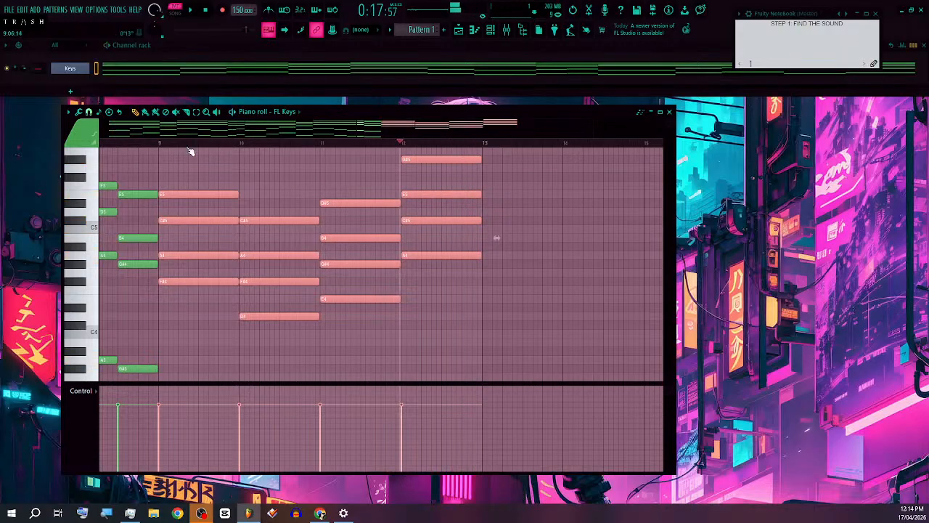
# Step: Set a time selection over bars 9 to 12 and loop the chords within it
pyautogui.moveTo(159, 147); pyautogui.dragTo(498, 169)
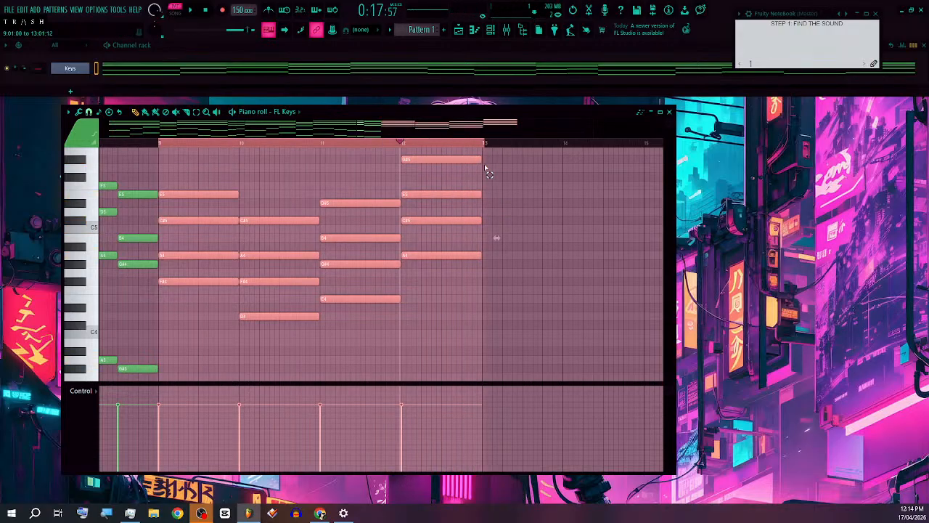
pyautogui.press('space')
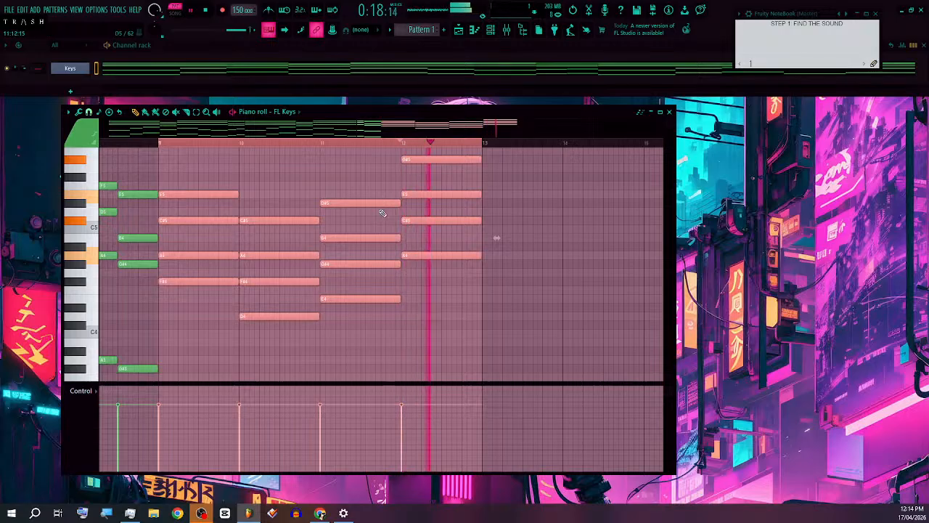
pyautogui.scroll(-2, 291, 222)
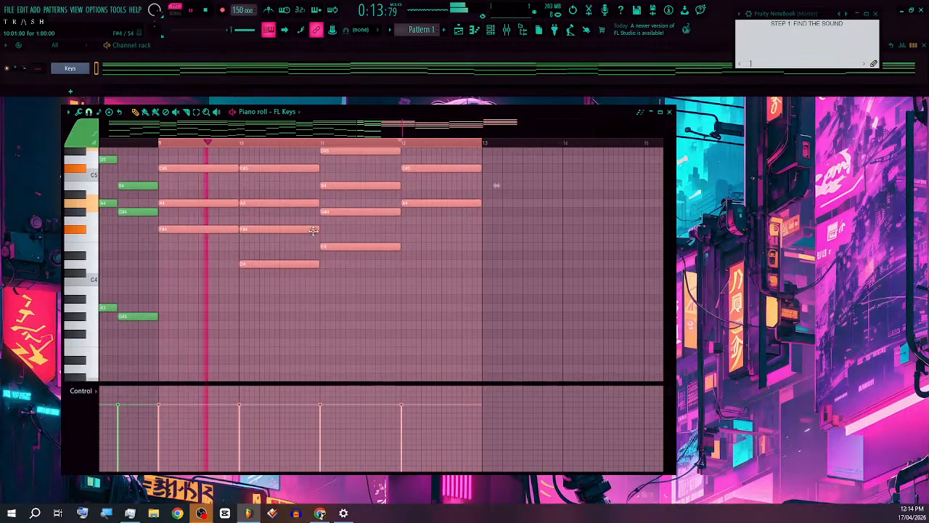
pyautogui.scroll(2, 414, 220)
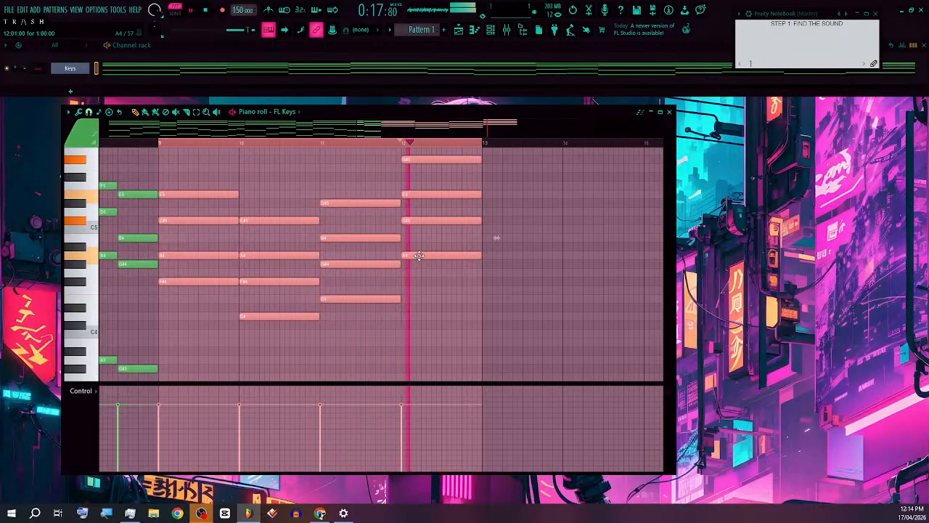
# Step: Raise the selected chords in bars 9 to 12 by three semitones and replay the loop
pyautogui.press('space')
pyautogui.moveTo(419, 248); pyautogui.dragTo(419, 227)
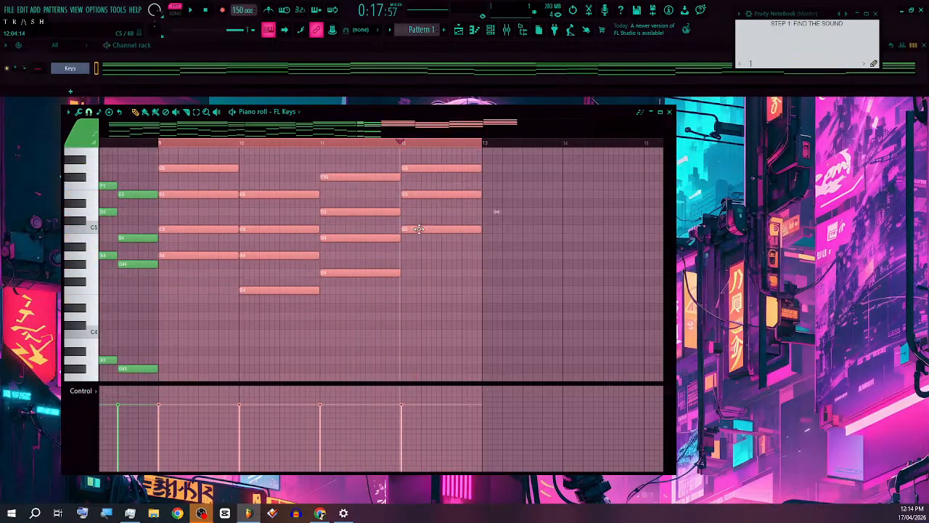
pyautogui.press('space')
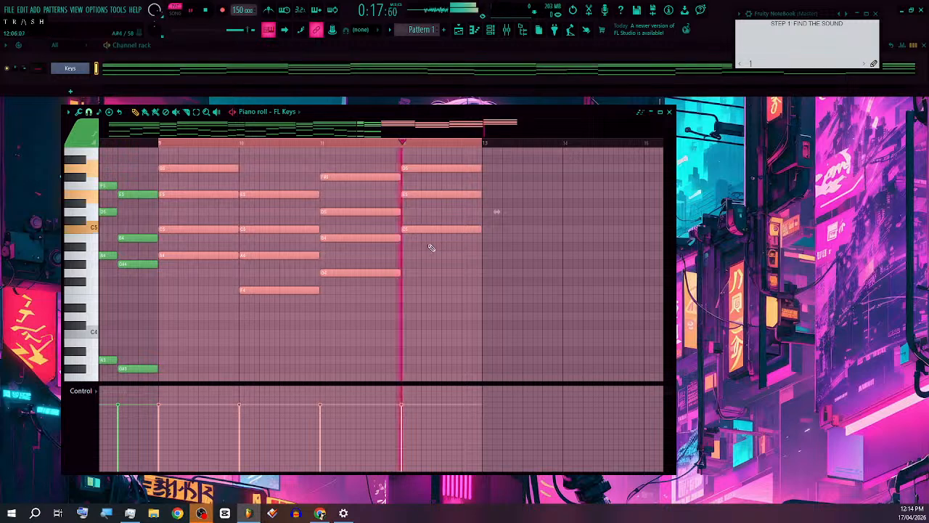
pyautogui.scroll(1, 435, 258)
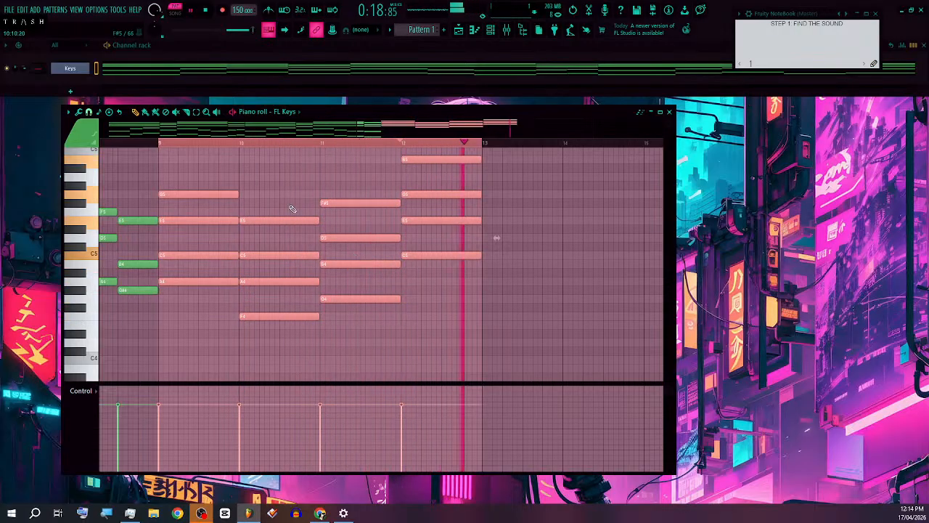
# Step: Clear the time selection, trim the bar 10 chord to start mid-bar, and extend the bar 9 chord to meet it
pyautogui.click(265, 145)
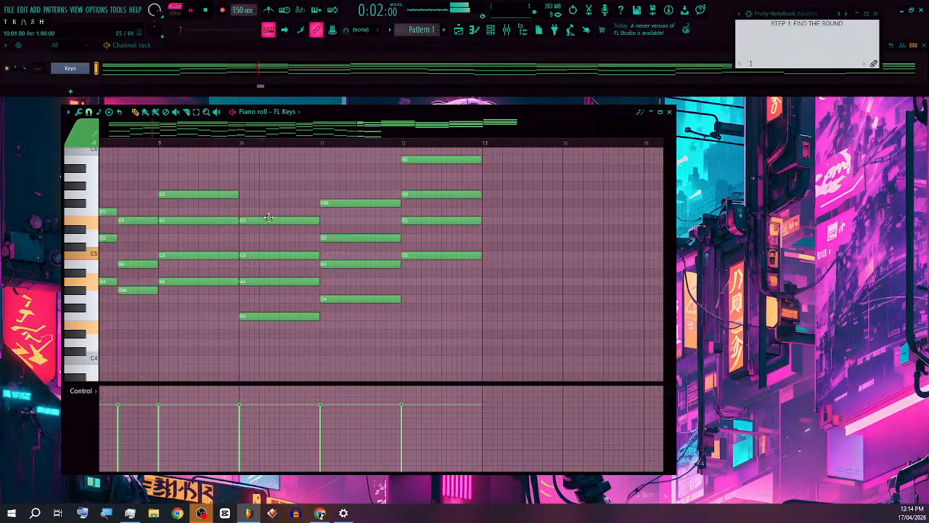
pyautogui.moveTo(271, 210); pyautogui.dragTo(306, 317)
pyautogui.moveTo(243, 302); pyautogui.dragTo(280, 198)
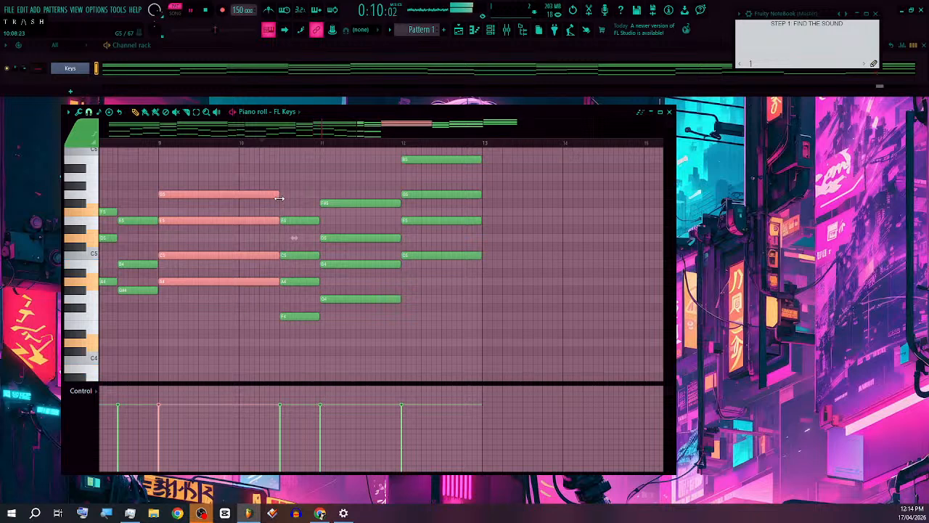
# Step: Trim the bar 12 chord to start mid-bar, extend the bar 11 chord to meet it, and deselect the notes
pyautogui.moveTo(385, 191); pyautogui.dragTo(391, 153)
pyautogui.moveTo(485, 151); pyautogui.dragTo(479, 263)
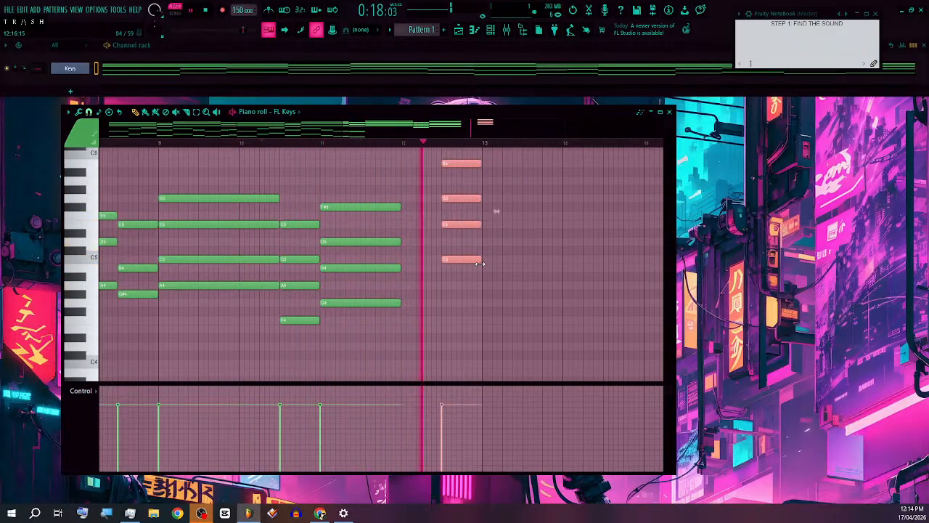
pyautogui.moveTo(405, 194); pyautogui.dragTo(436, 304)
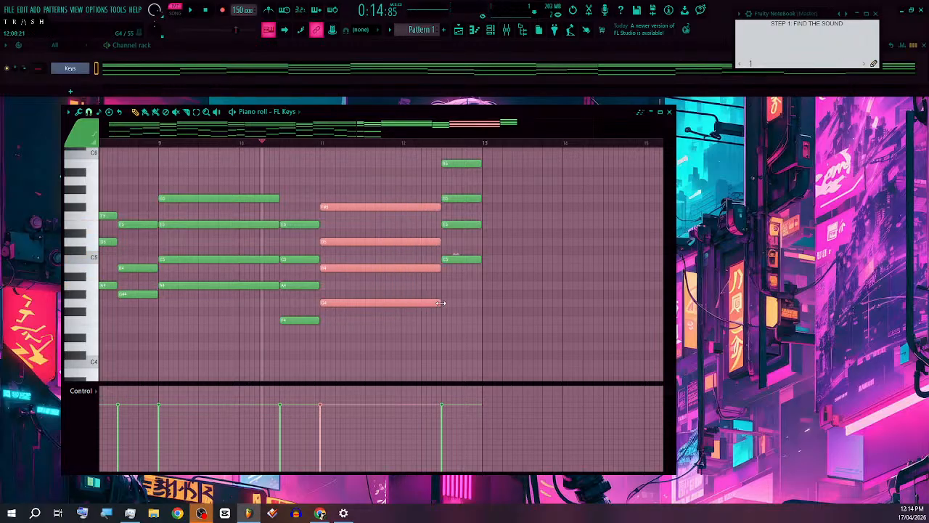
pyautogui.click(352, 246)
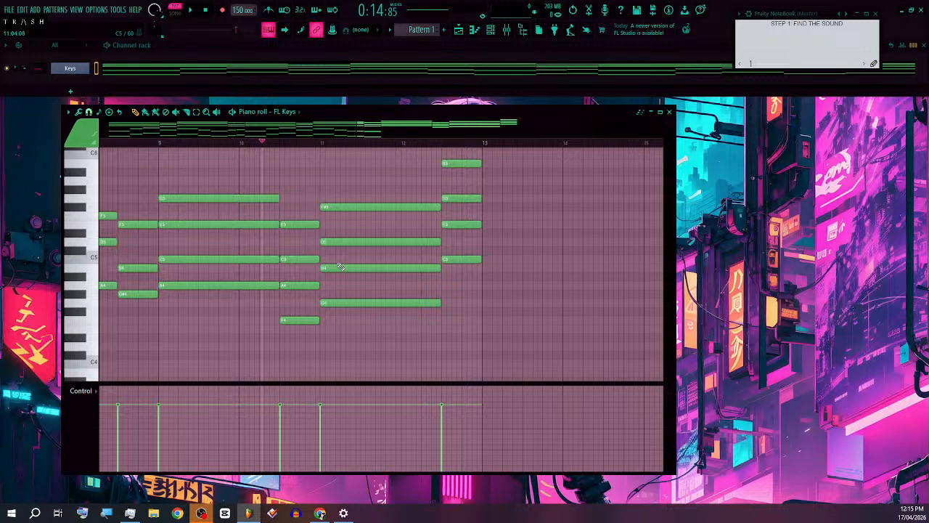
# Step: Set the playback start to bar 9 and delete all the chords in bars 9 to 12
pyautogui.click(159, 141)
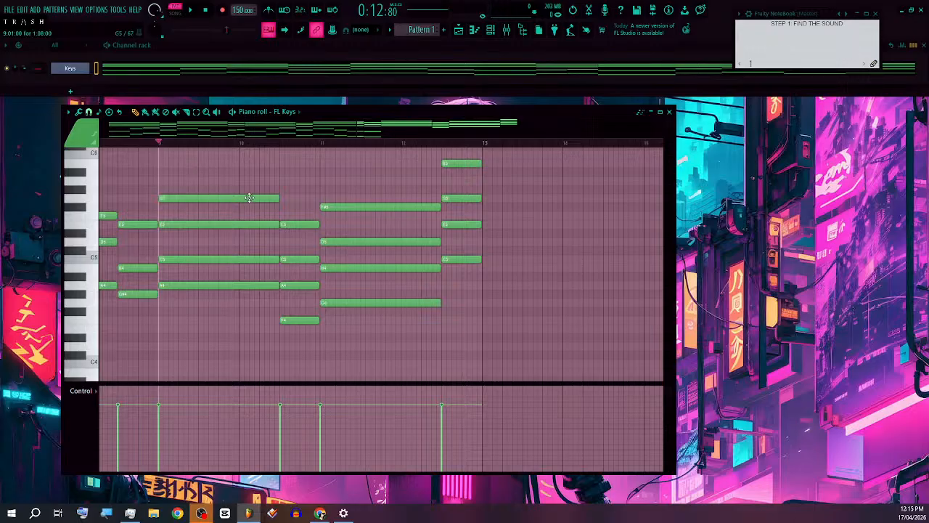
pyautogui.scroll(-4, 251, 200)
pyautogui.scroll(5, 556, 260)
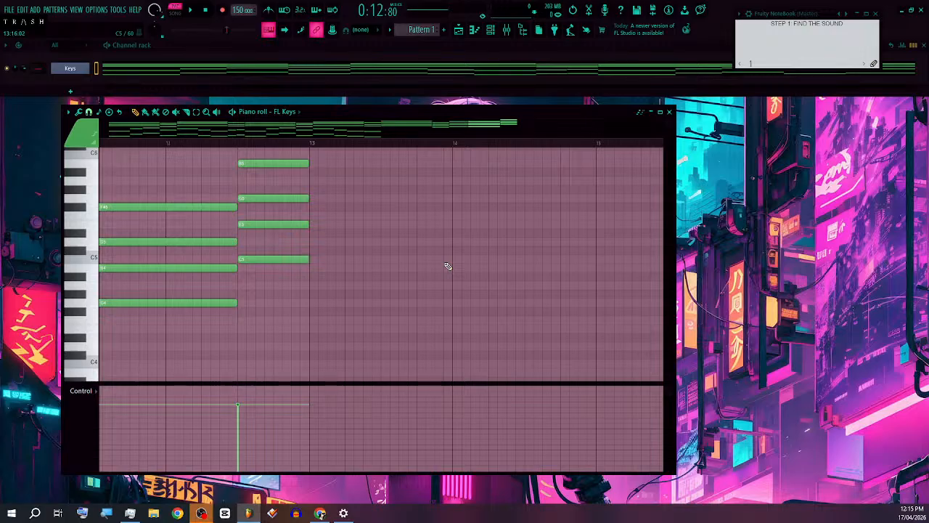
pyautogui.scroll(-5, 447, 266)
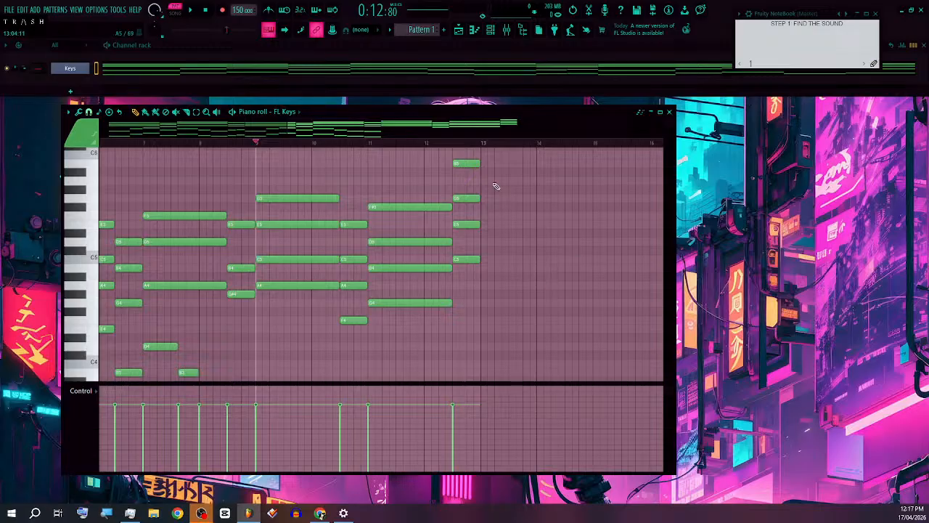
pyautogui.moveTo(492, 160); pyautogui.dragTo(312, 343)
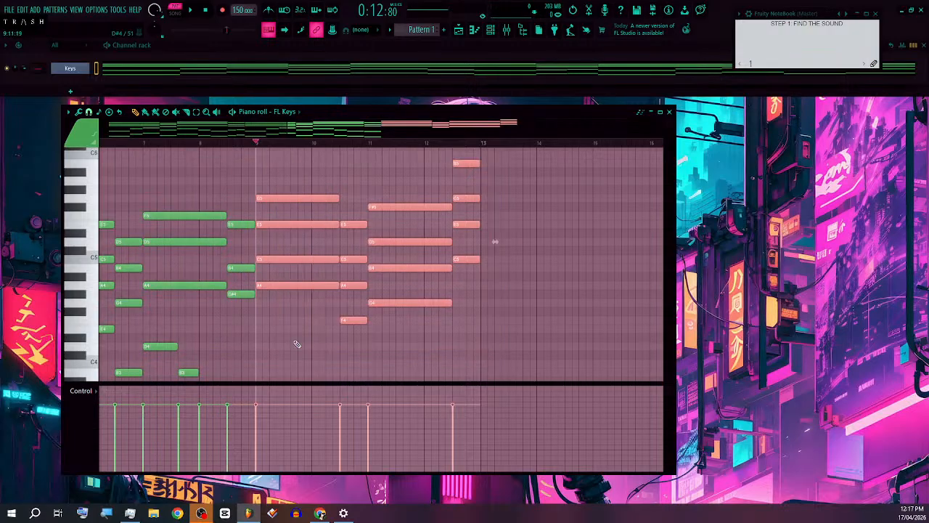
pyautogui.press('Delete')
pyautogui.scroll(-2, 328, 323)
pyautogui.scroll(-1, 330, 308)
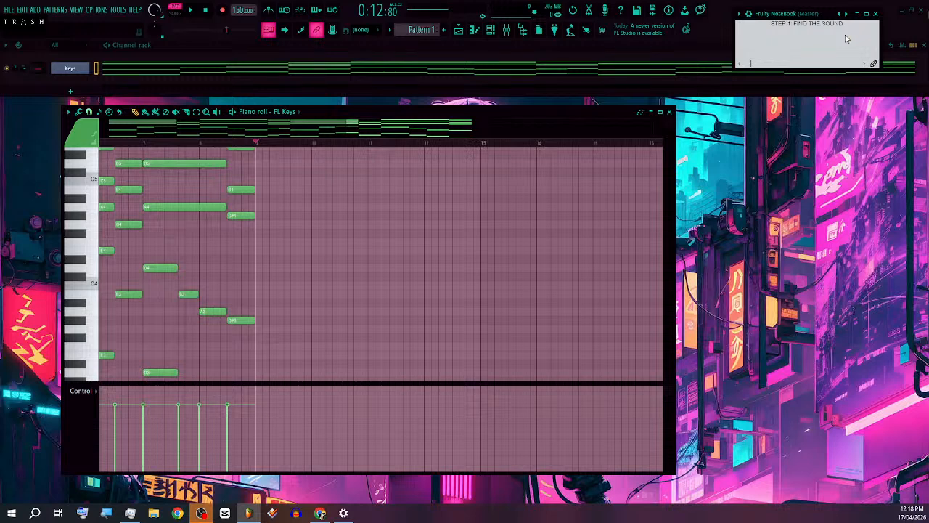
# Step: Add the line "Trying to get chat gpt to tell me a progression in a key" under the notebook heading
pyautogui.press('Return')
pyautogui.write('T')
pyautogui.write('rying to')
pyautogui.write(' get c')
pyautogui.write('hal')
pyautogui.write(' gpt to')
pyautogui.write(' tell me s')
pyautogui.write(' pro')
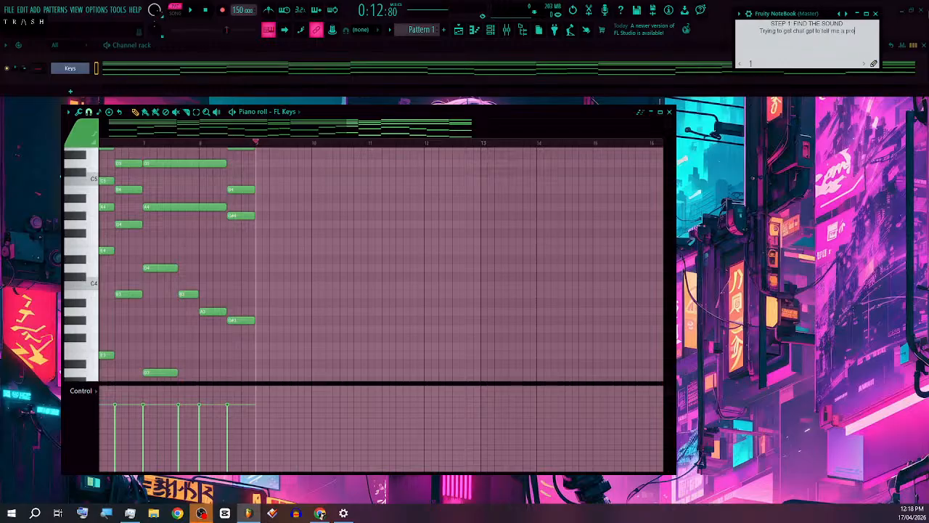
pyautogui.write('gression')
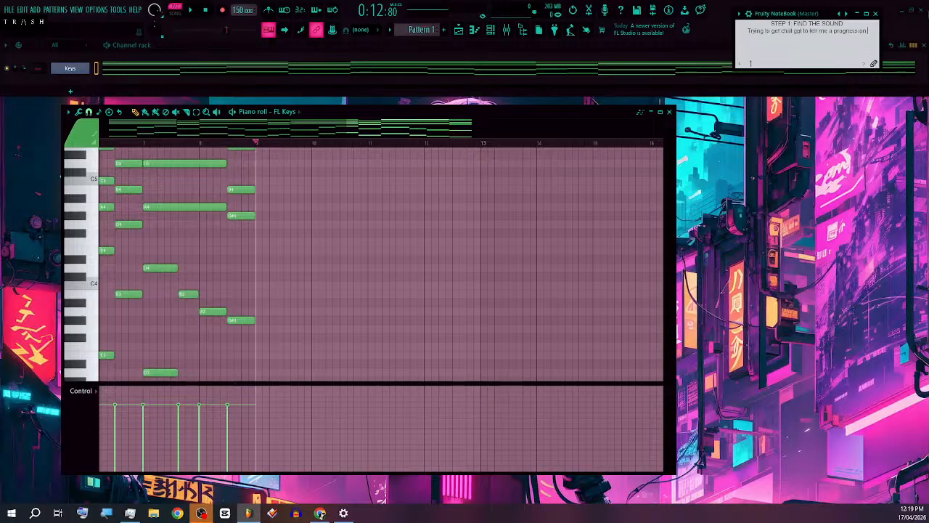
pyautogui.write(' in a key')
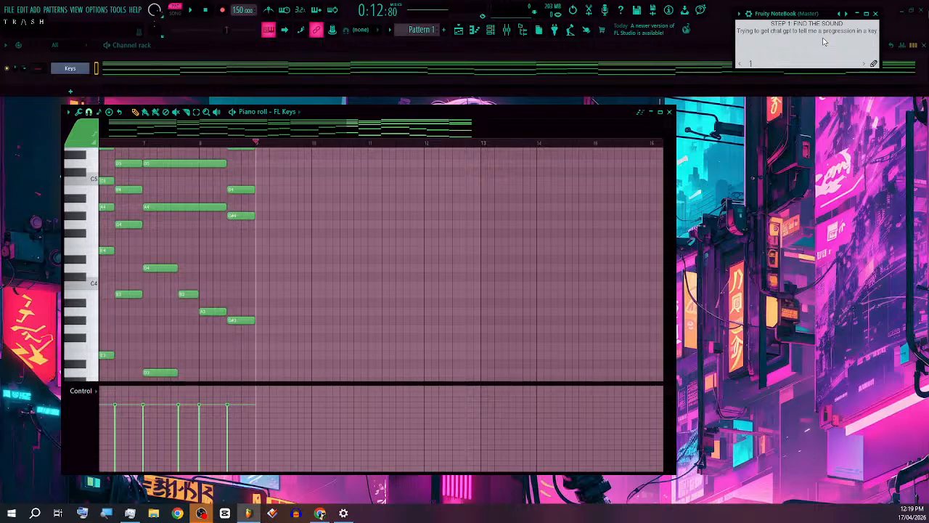
# Step: Reword the notebook line as "Trying to get chat gpt to tell me a translate a progression into a key. its trying."
pyautogui.moveTo(824, 35); pyautogui.dragTo(857, 34)
pyautogui.write('transi')
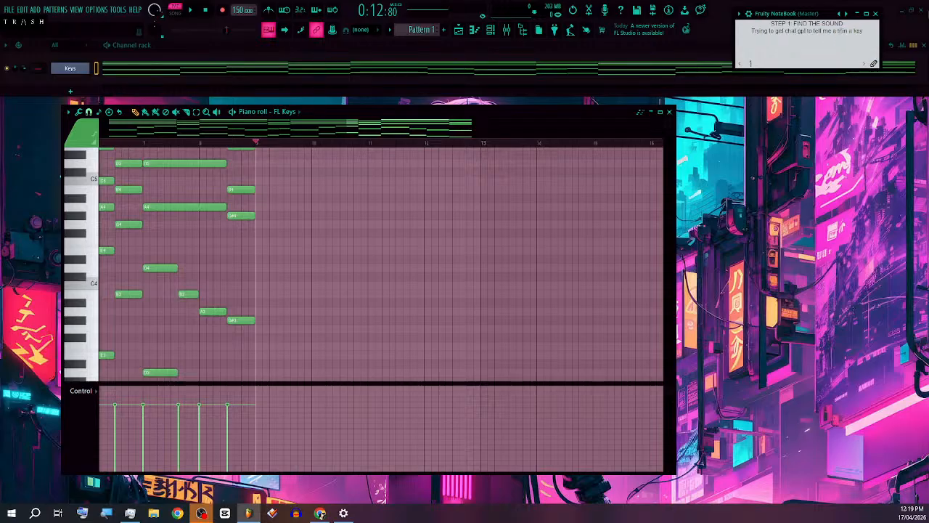
pyautogui.write('ate')
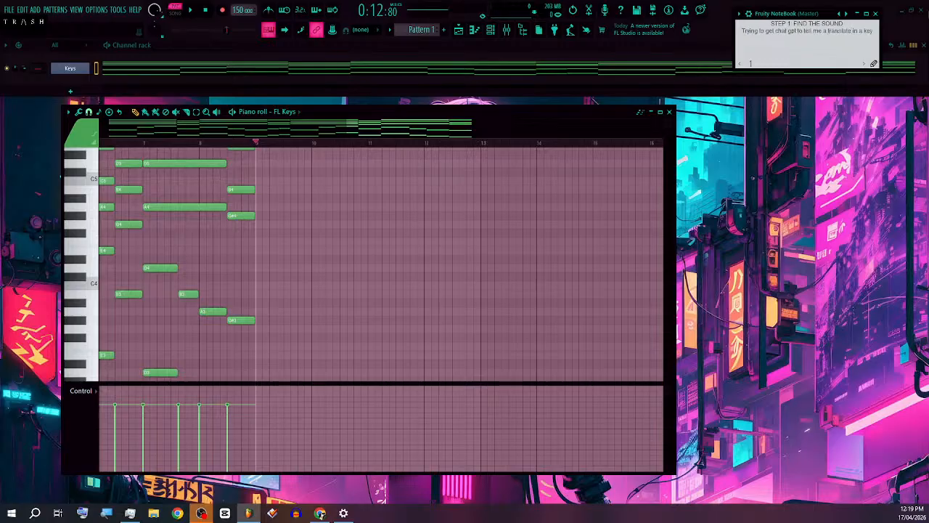
pyautogui.press('Delete')
pyautogui.press('Delete')
pyautogui.press('Delete')
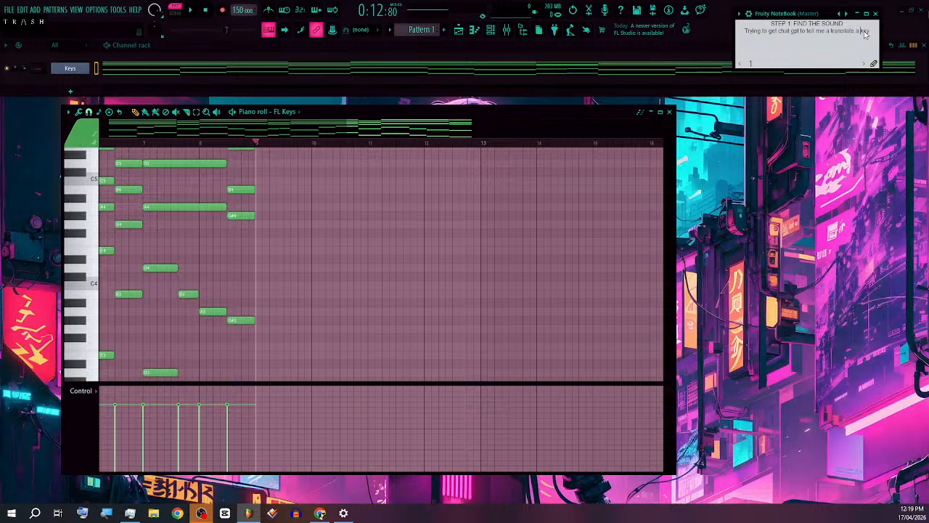
pyautogui.write('progress ')
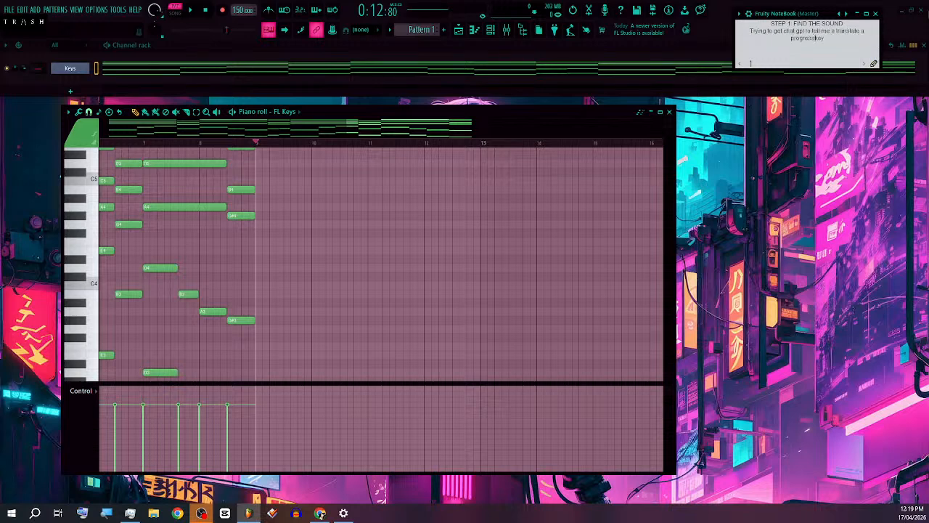
pyautogui.write('ion into a')
pyautogui.click(848, 43)
pyautogui.write('. its trying.')
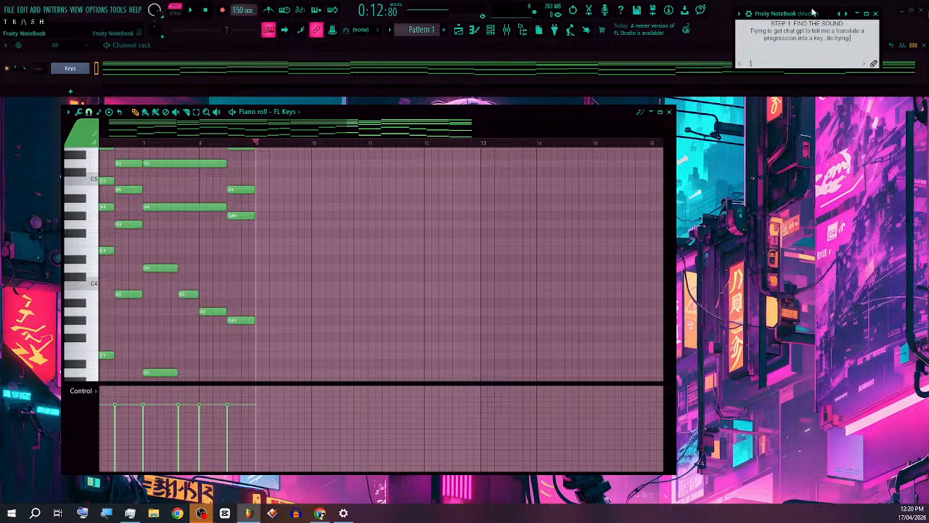
# Step: Place an F4 note at the start of bar 9 and shorten it to one bar
pyautogui.scroll(3, 257, 272)
pyautogui.scroll(2, 257, 272)
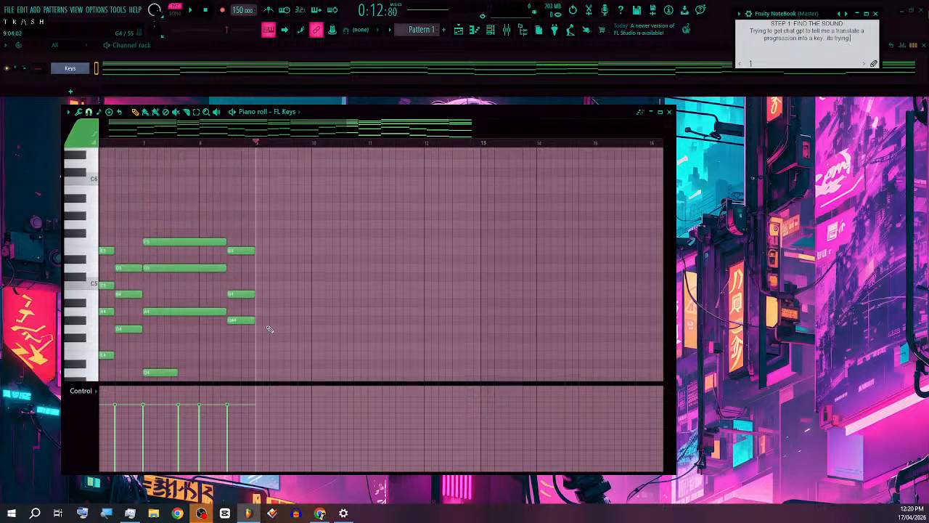
pyautogui.click(262, 329)
pyautogui.moveTo(274, 338); pyautogui.dragTo(273, 351)
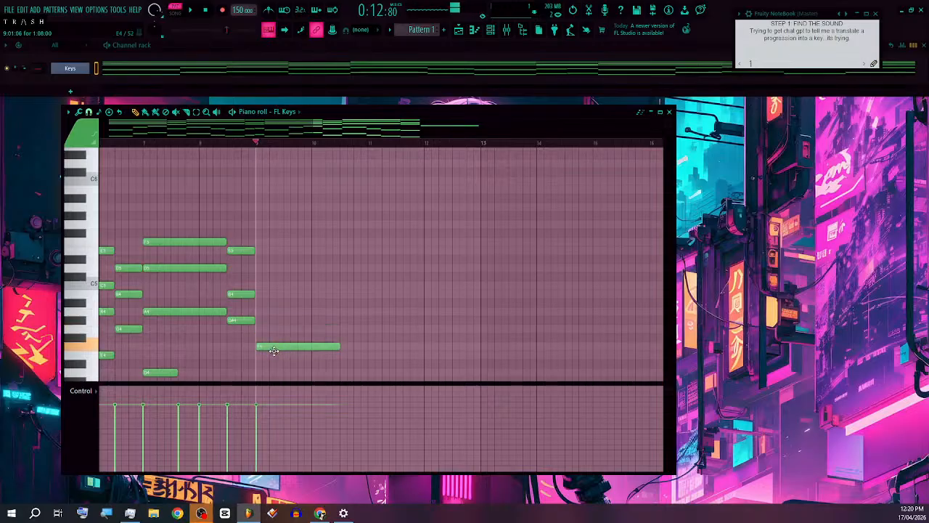
pyautogui.scroll(-3, 270, 338)
pyautogui.keyDown('ctrl'); pyautogui.scroll(2, 268, 312); pyautogui.keyUp('ctrl')
pyautogui.keyDown('ctrl'); pyautogui.scroll(2, 270, 305); pyautogui.keyUp('ctrl')
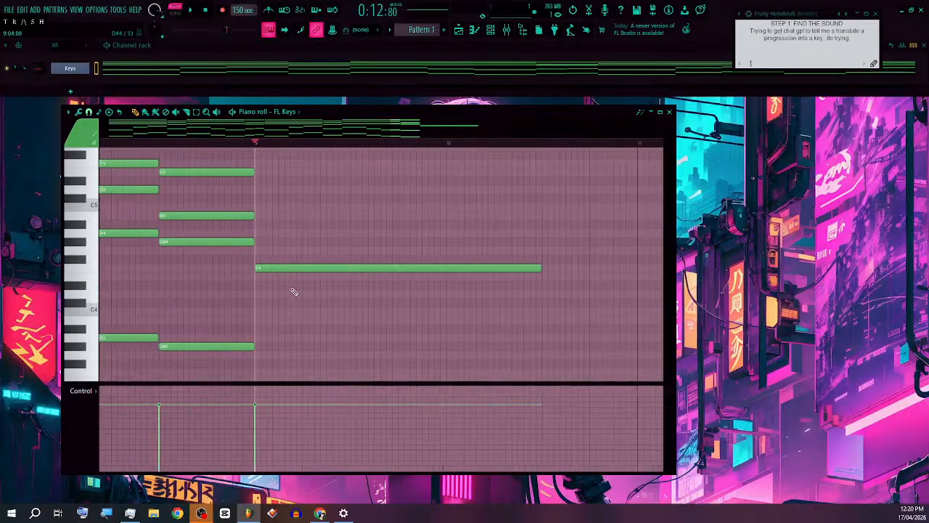
pyautogui.keyDown('ctrl'); pyautogui.scroll(-1, 291, 268); pyautogui.keyUp('ctrl')
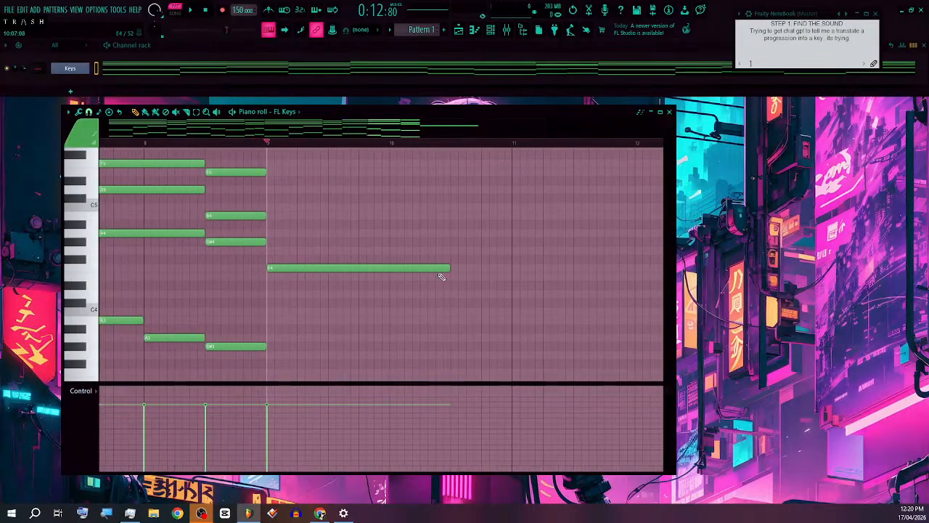
pyautogui.moveTo(450, 268); pyautogui.dragTo(389, 269)
# Step: Complete the bar 9 chord with one-bar A4, C5 and E5 notes above F4, and play it back
pyautogui.scroll(1, 289, 263)
pyautogui.scroll(1, 289, 262)
pyautogui.click(303, 294)
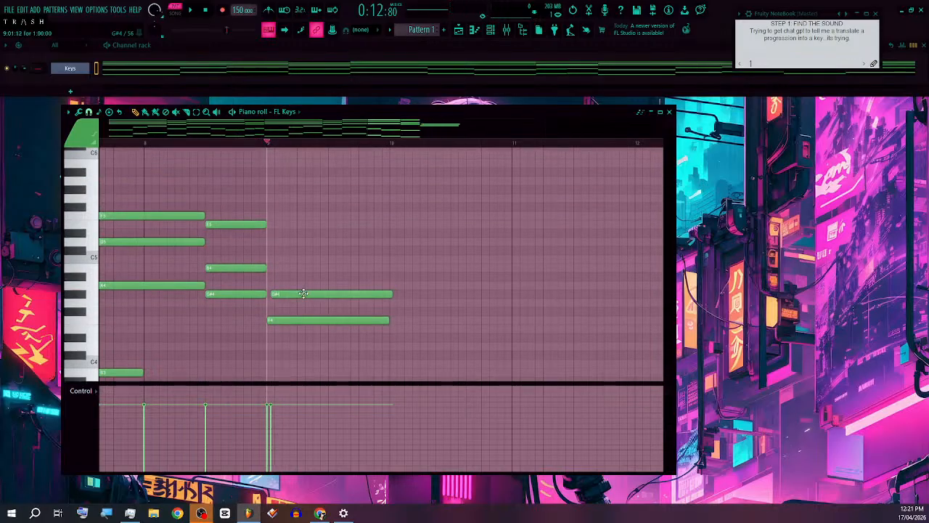
pyautogui.moveTo(303, 294); pyautogui.dragTo(299, 283)
pyautogui.click(273, 252)
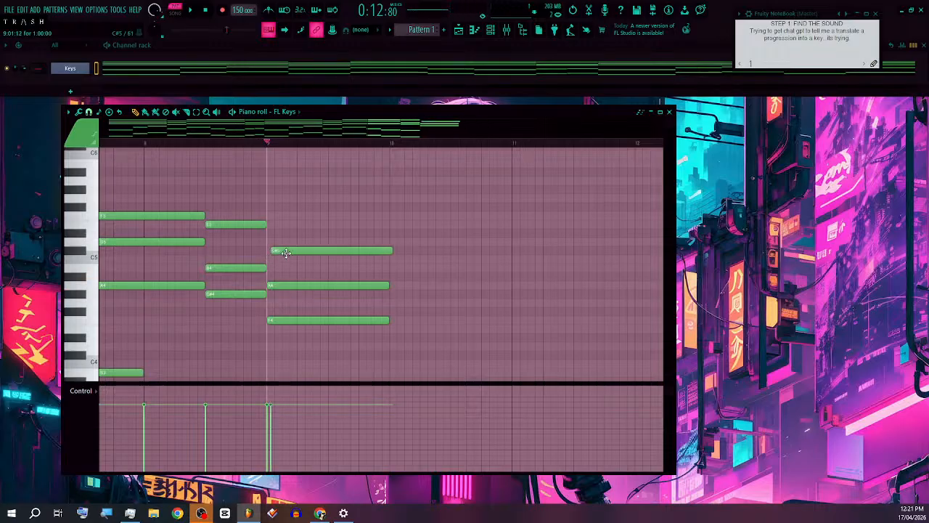
pyautogui.moveTo(285, 253); pyautogui.dragTo(292, 223)
pyautogui.click(283, 241)
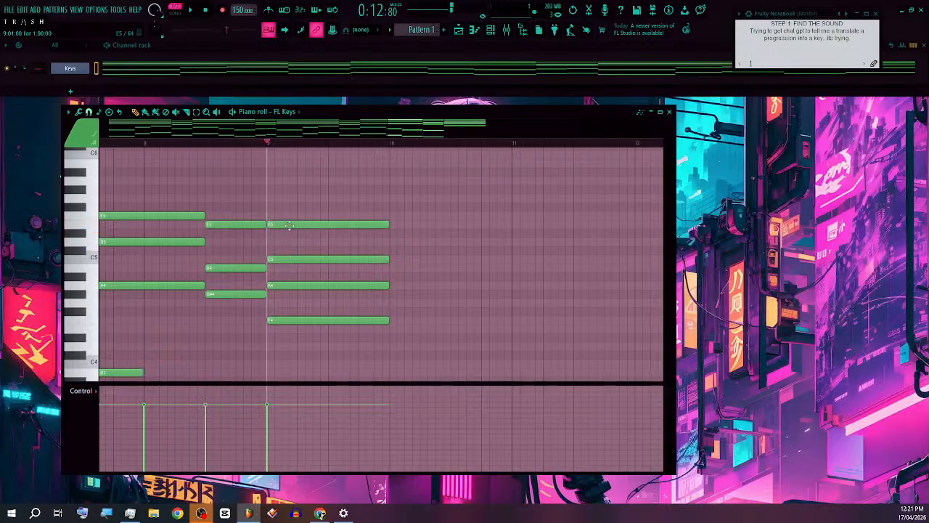
pyautogui.press('space')
pyautogui.press('space')
# Step: Build a one-bar chord of A#4, D5, F5 and A5 in bar 10 and play it back from bar 9
pyautogui.click(392, 278)
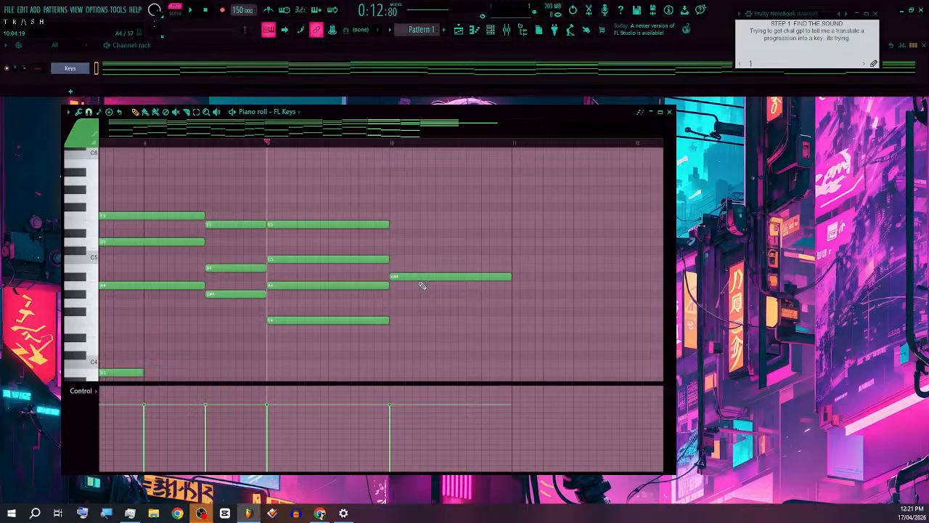
pyautogui.click(406, 251)
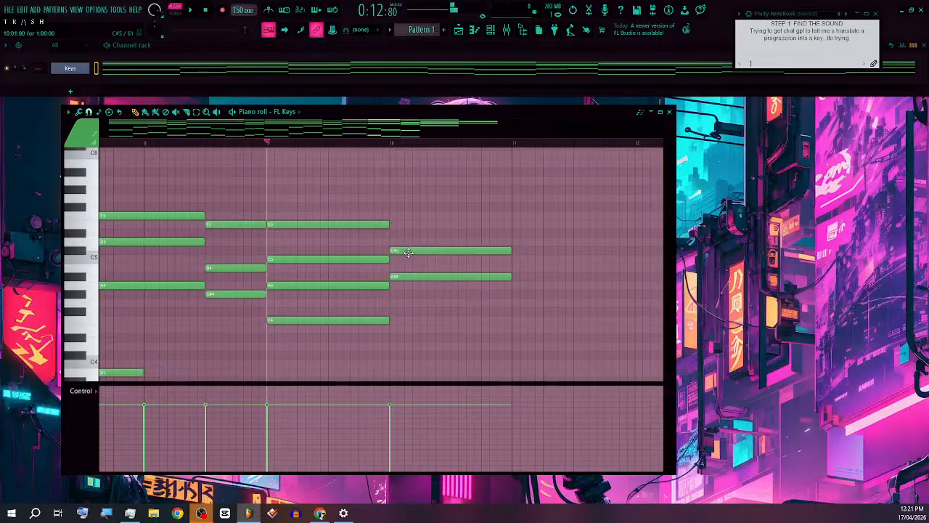
pyautogui.moveTo(408, 252); pyautogui.dragTo(404, 182)
pyautogui.click(411, 224)
pyautogui.press('space')
pyautogui.scroll(-3, 491, 266)
pyautogui.scroll(2, 583, 276)
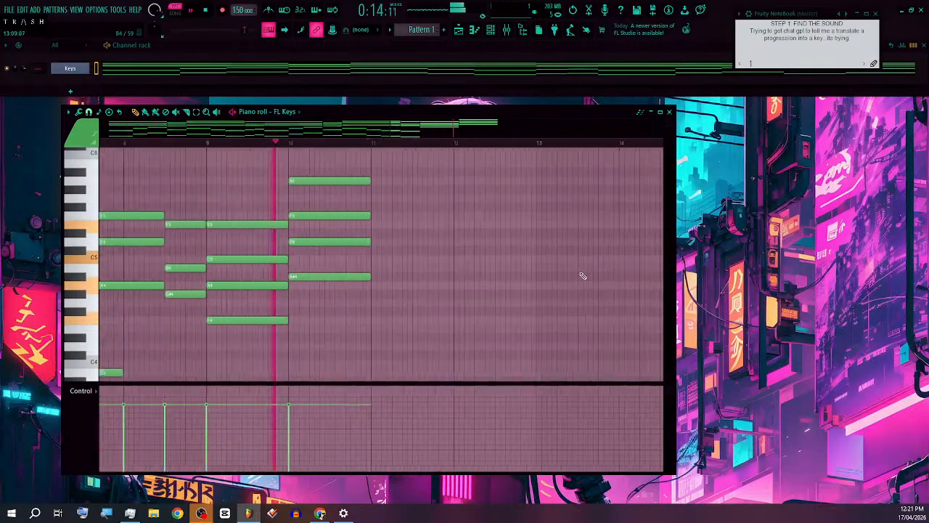
pyautogui.scroll(2, 338, 294)
pyautogui.press('space')
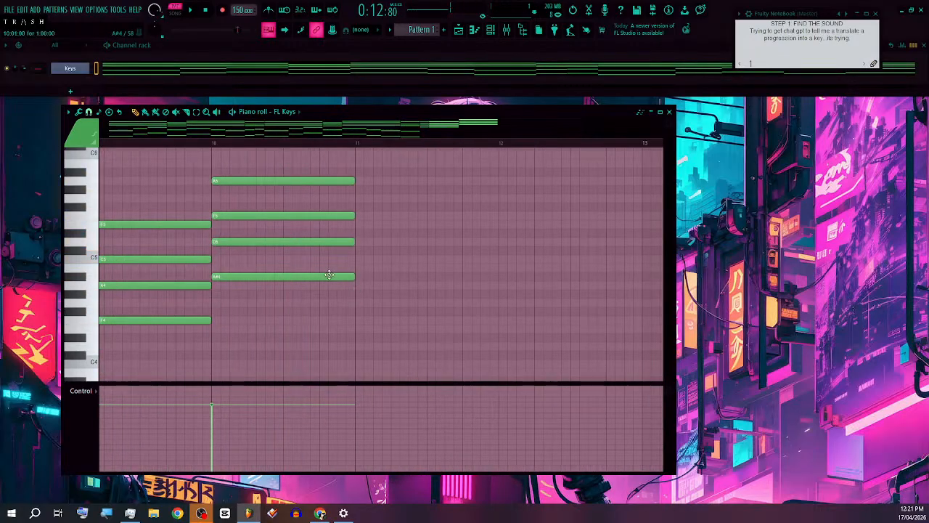
# Step: Build a one-bar chord of G4, B4, D5 and F#5 in bar 11 and play back the progression
pyautogui.scroll(-4, 329, 274)
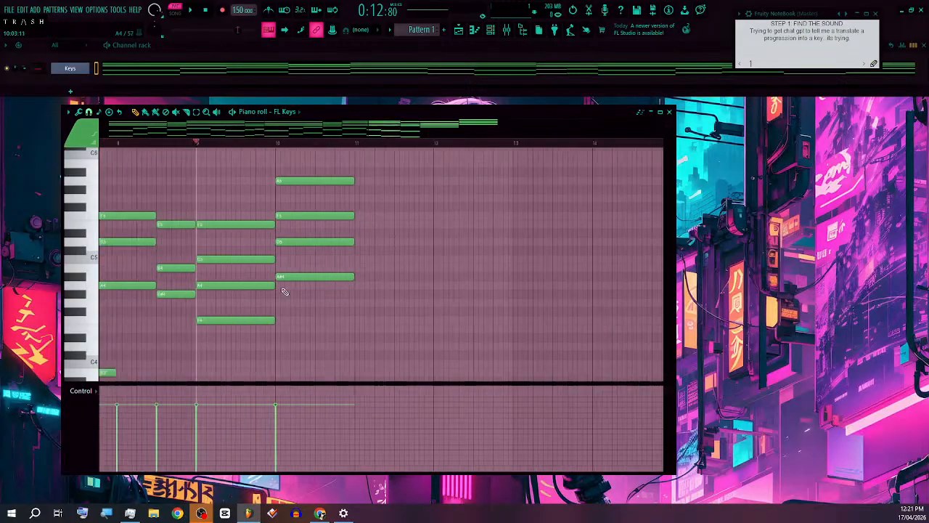
pyautogui.scroll(2, 298, 291)
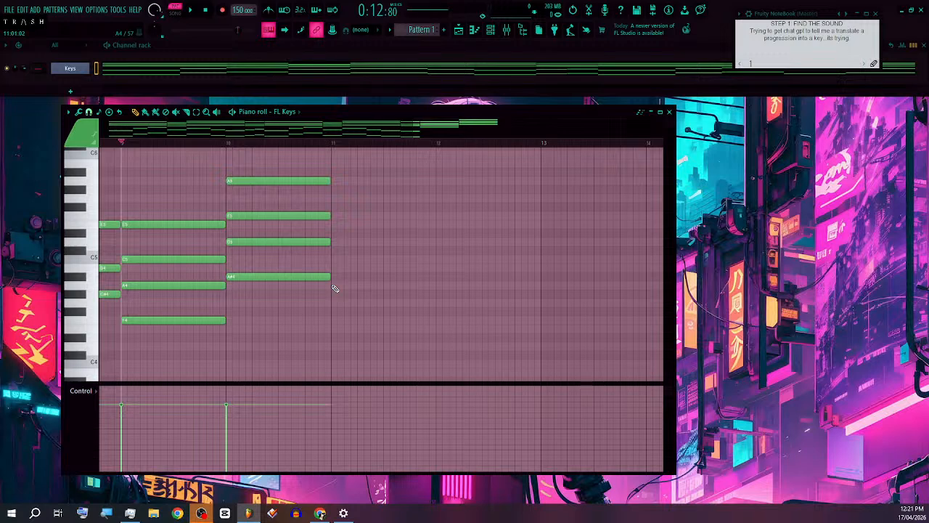
pyautogui.click(335, 210)
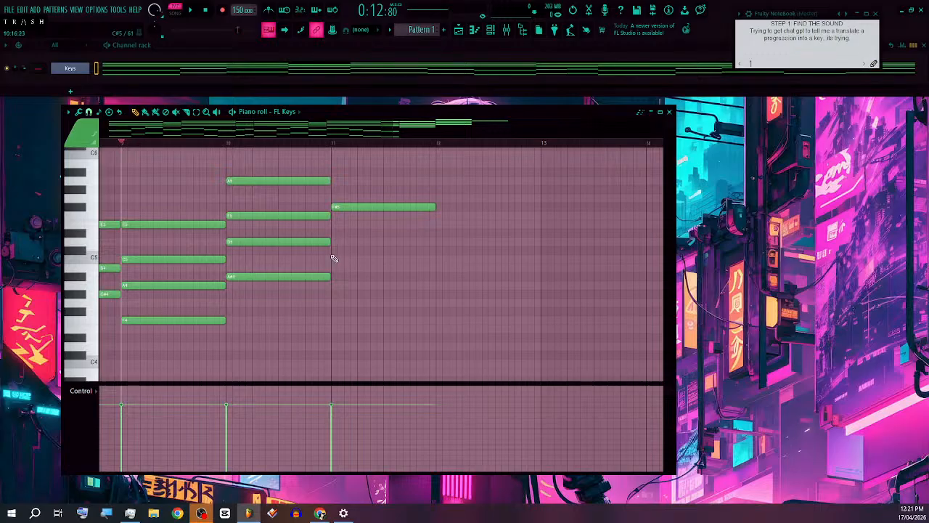
pyautogui.click(332, 245)
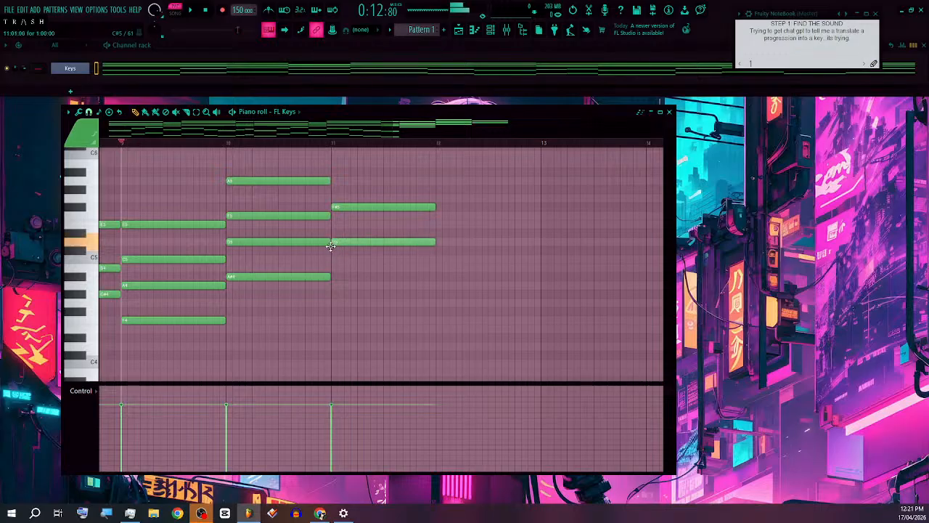
pyautogui.click(332, 294)
pyautogui.moveTo(331, 295); pyautogui.dragTo(332, 304)
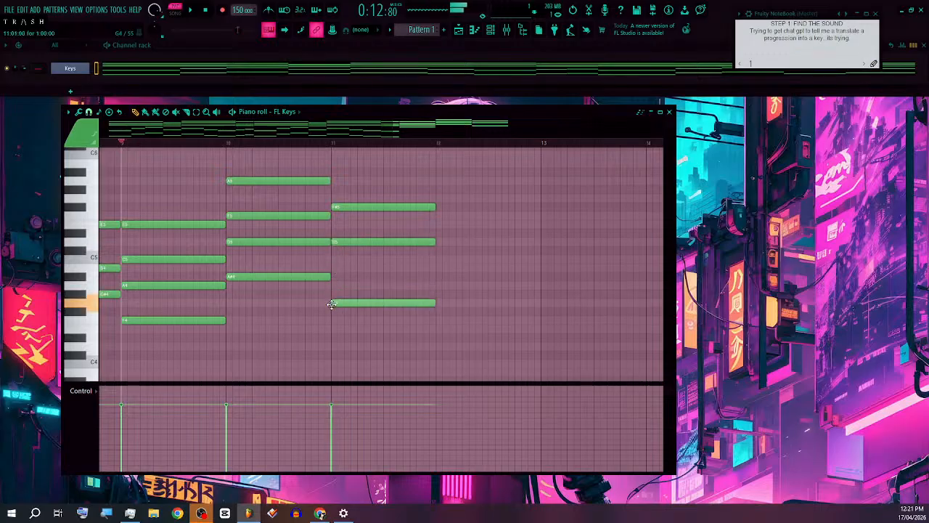
pyautogui.click(334, 266)
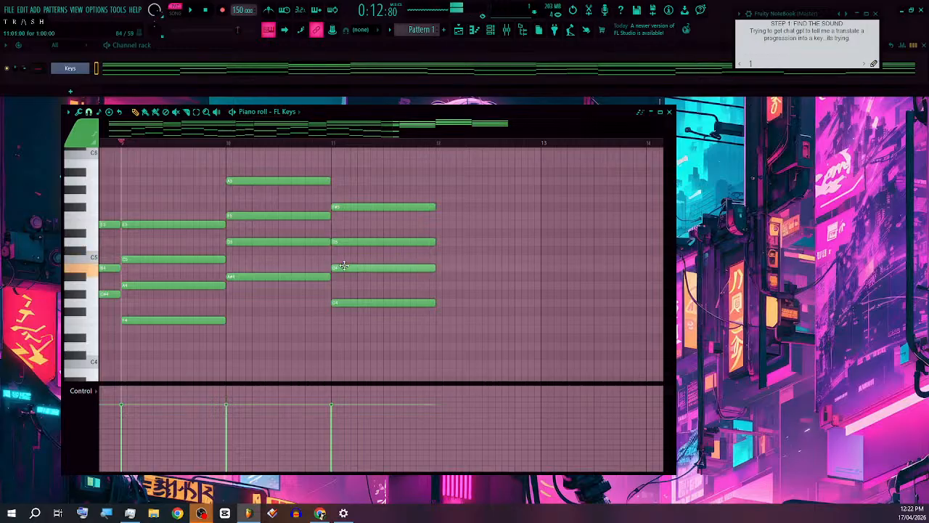
pyautogui.press('space')
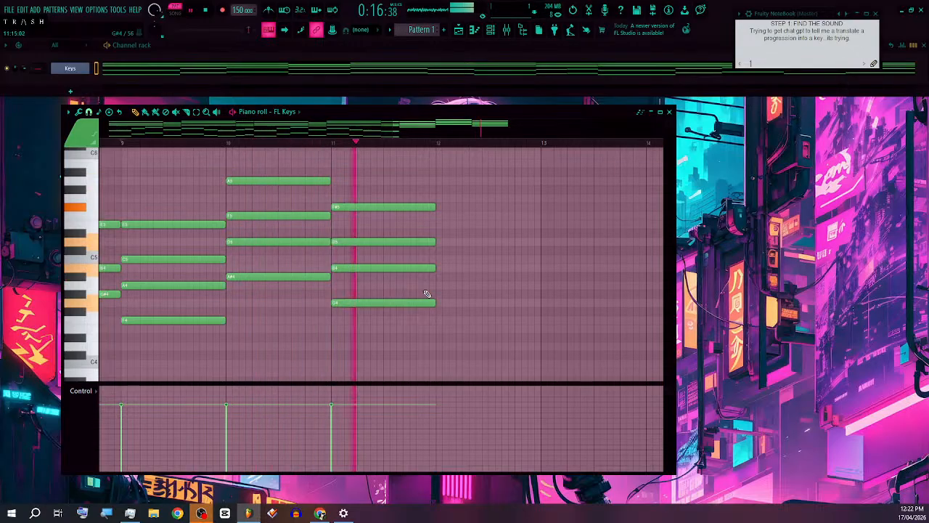
pyautogui.press('space')
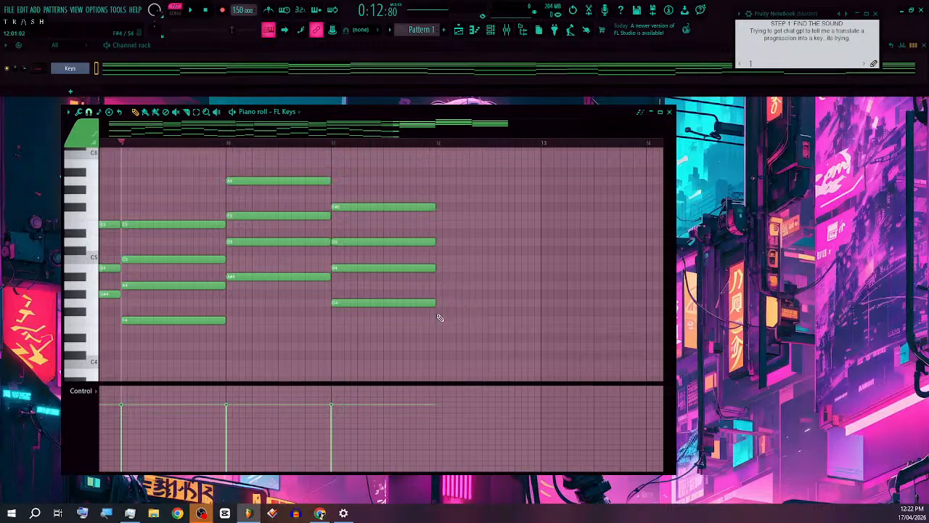
# Step: Build a one-bar chord of A4, C5, E5 and G5 in bar 12 and play back the progression
pyautogui.click(439, 287)
pyautogui.moveTo(442, 277); pyautogui.dragTo(456, 199)
pyautogui.press('space')
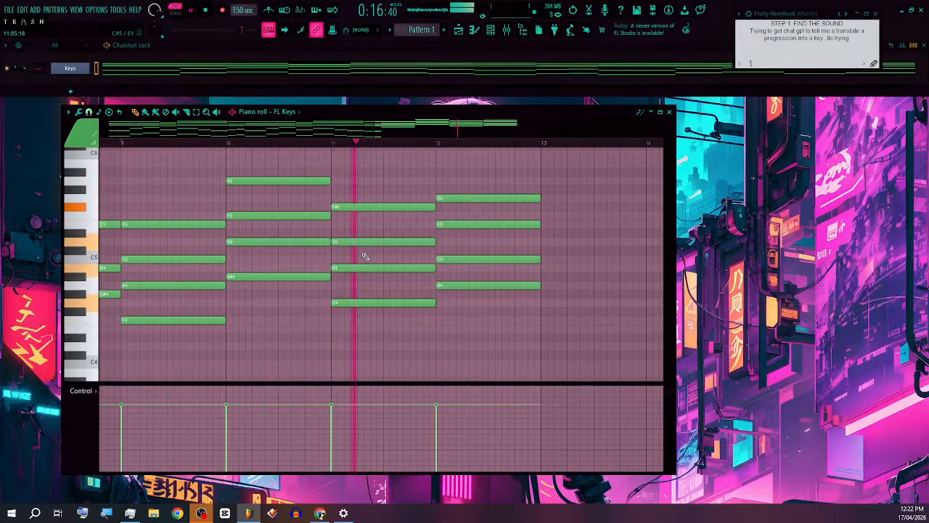
pyautogui.press('space')
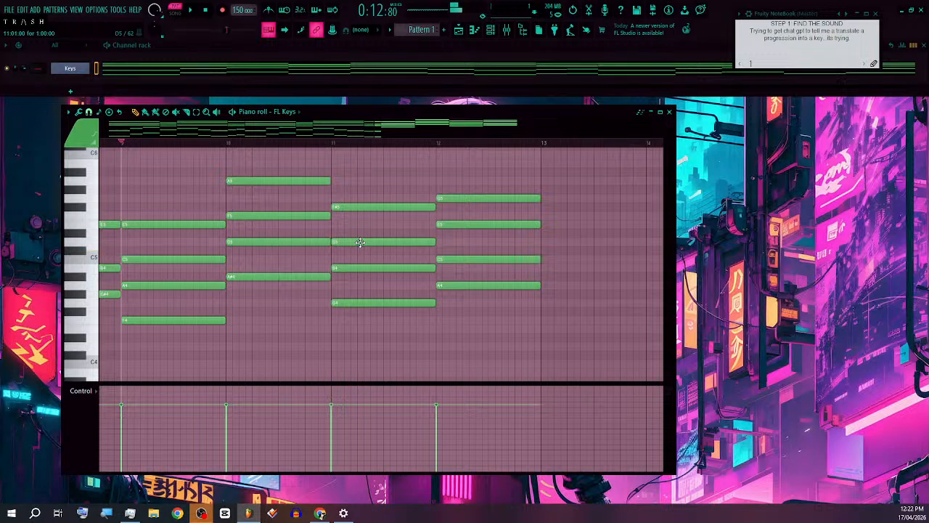
# Step: Raise the lowest note of the bar 10 chord to B4 and replay from bar 9
pyautogui.moveTo(352, 269); pyautogui.dragTo(305, 268)
pyautogui.click(304, 273)
pyautogui.press('space')
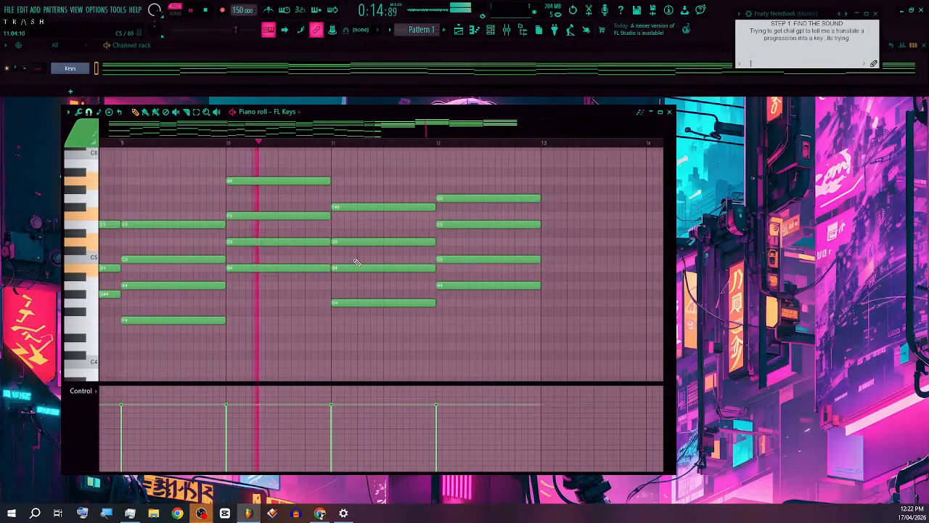
# Step: Raise the top note of the bar 11 chord to G5 and play back the progression
pyautogui.press('space')
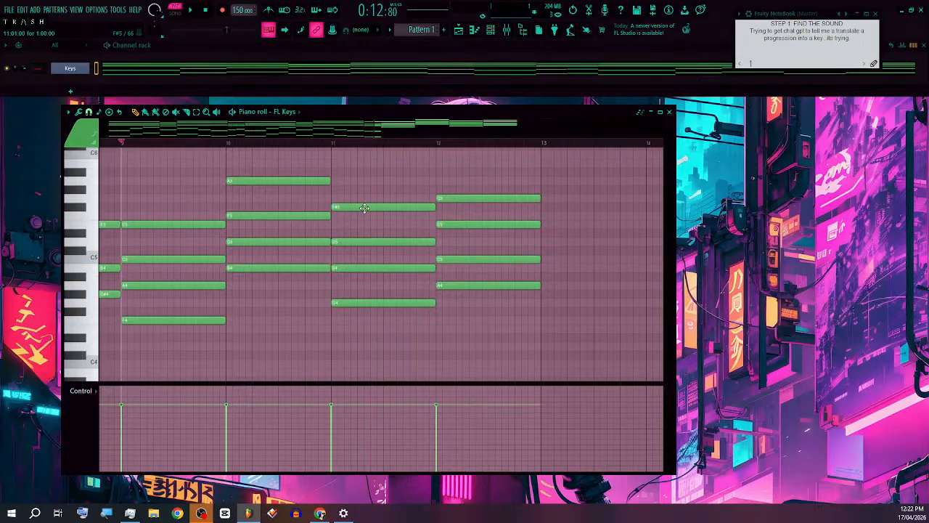
pyautogui.moveTo(363, 207); pyautogui.dragTo(364, 198)
pyautogui.press('space')
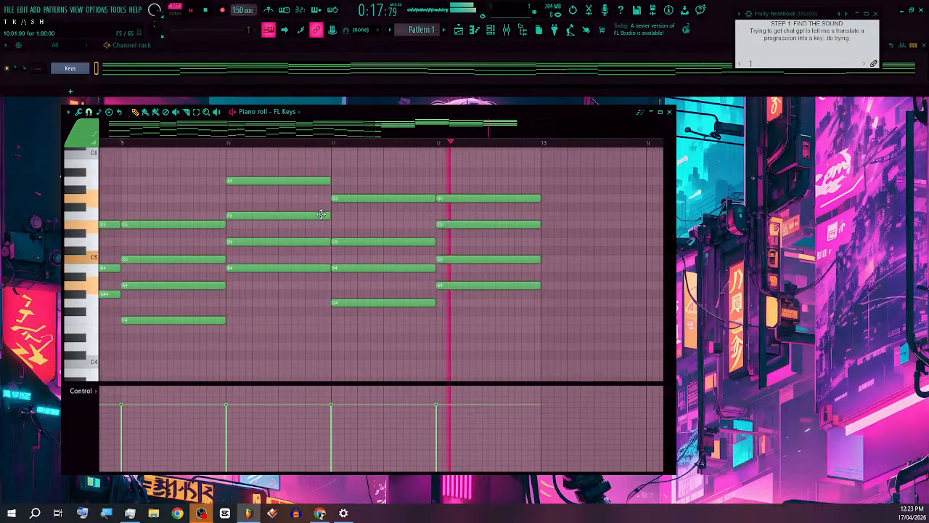
pyautogui.press('space')
# Step: Try G5 and F#5 in place of the bar 10 chord's F5 during playback, and restore F5
pyautogui.moveTo(325, 215); pyautogui.dragTo(320, 193)
pyautogui.press('space')
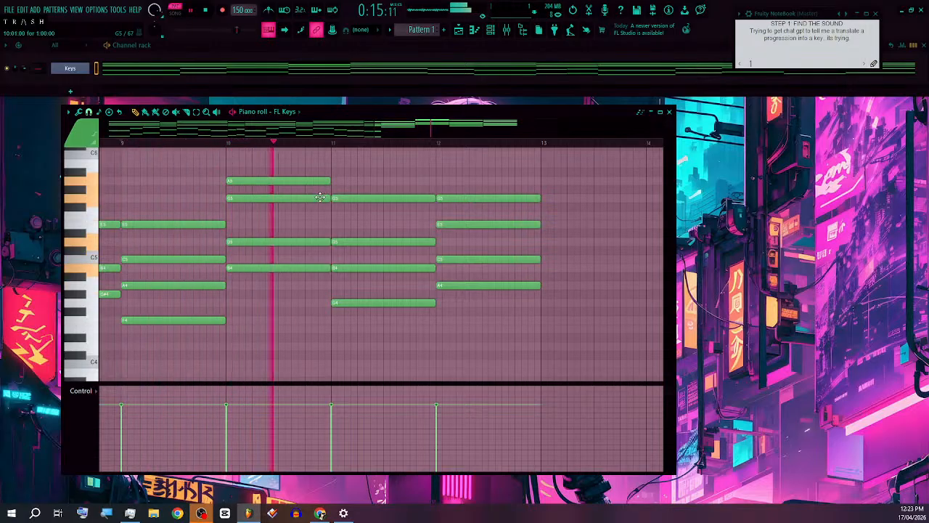
pyautogui.press('space')
pyautogui.moveTo(320, 194); pyautogui.dragTo(322, 205)
pyautogui.press('space')
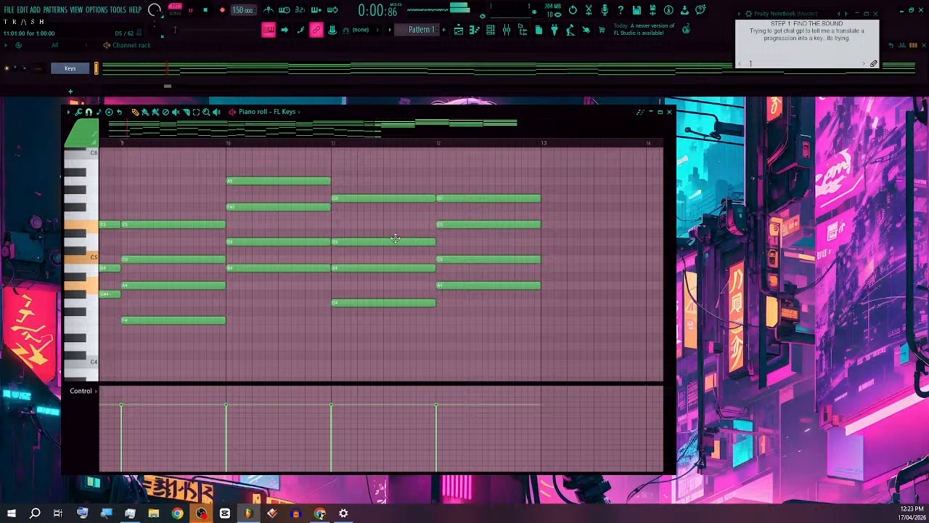
pyautogui.scroll(-4, 367, 238)
pyautogui.hscroll(-3, 217, 261)
pyautogui.scroll(-3, 189, 268)
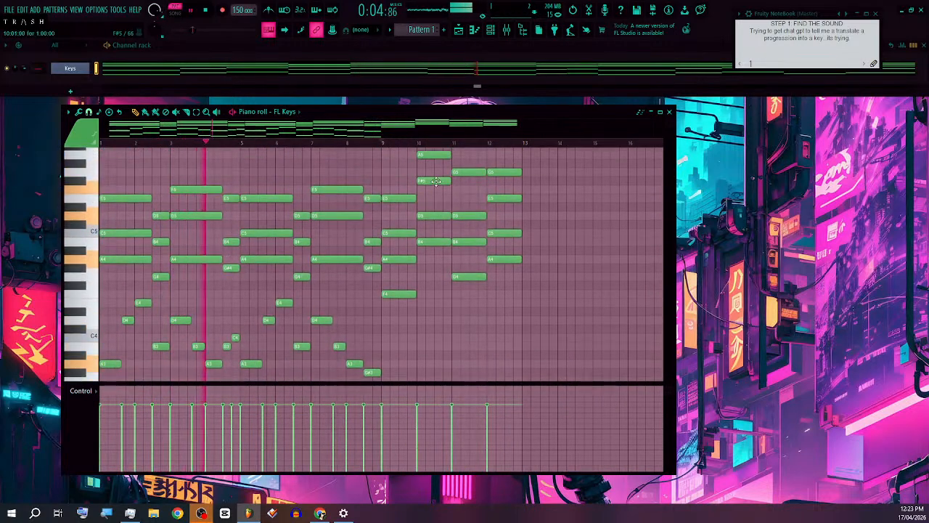
pyautogui.moveTo(434, 182); pyautogui.dragTo(433, 189)
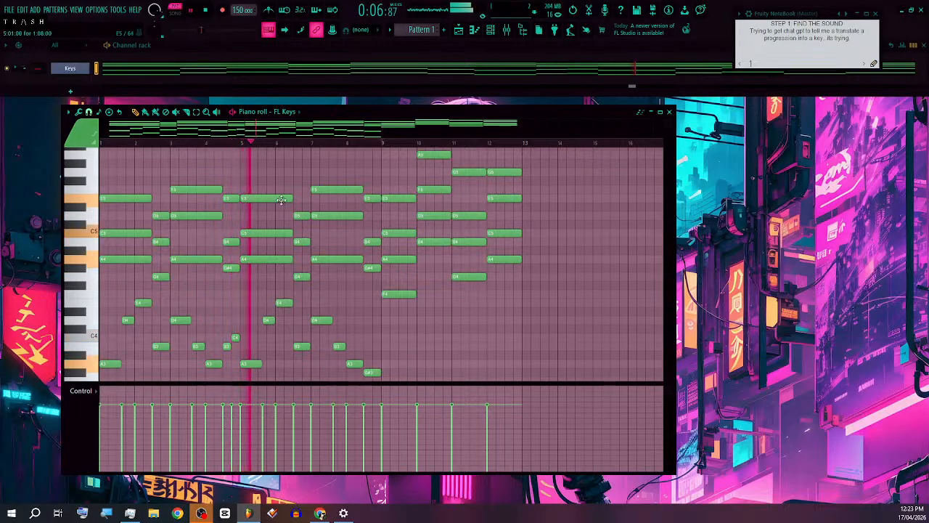
# Step: Listen to the pattern leading into the bar 9 to 12 chords, following it in the piano roll
pyautogui.scroll(1, 455, 254)
pyautogui.scroll(1, 455, 253)
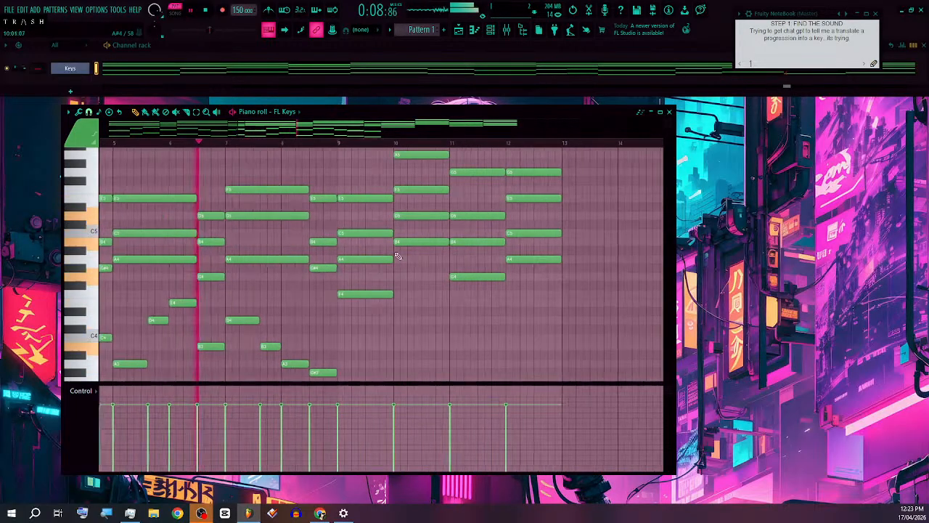
pyautogui.scroll(-2, 352, 236)
pyautogui.scroll(3, 374, 251)
pyautogui.scroll(-1, 436, 262)
pyautogui.scroll(1, 519, 251)
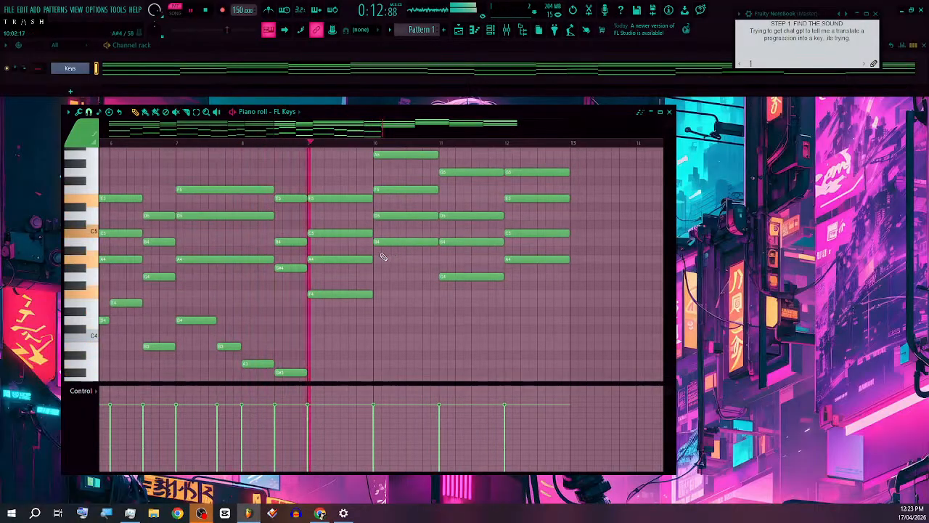
pyautogui.scroll(3, 421, 251)
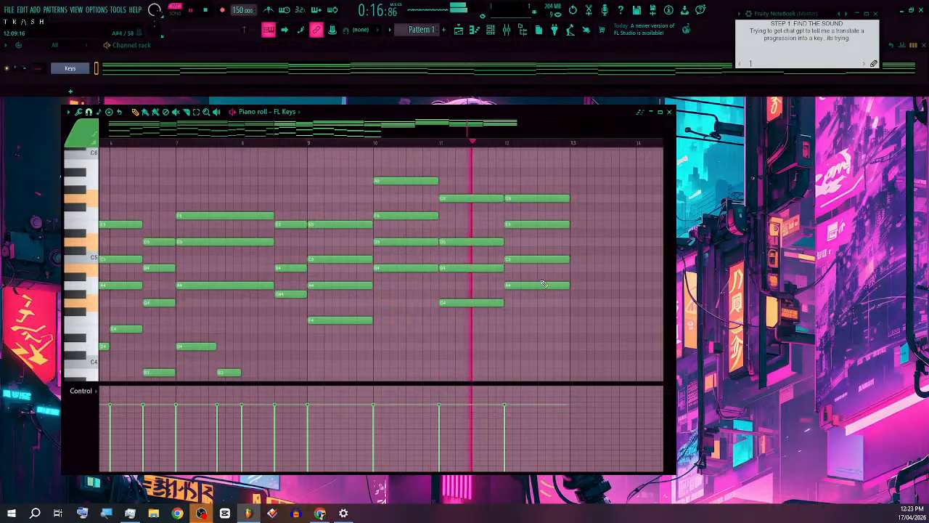
pyautogui.press('space')
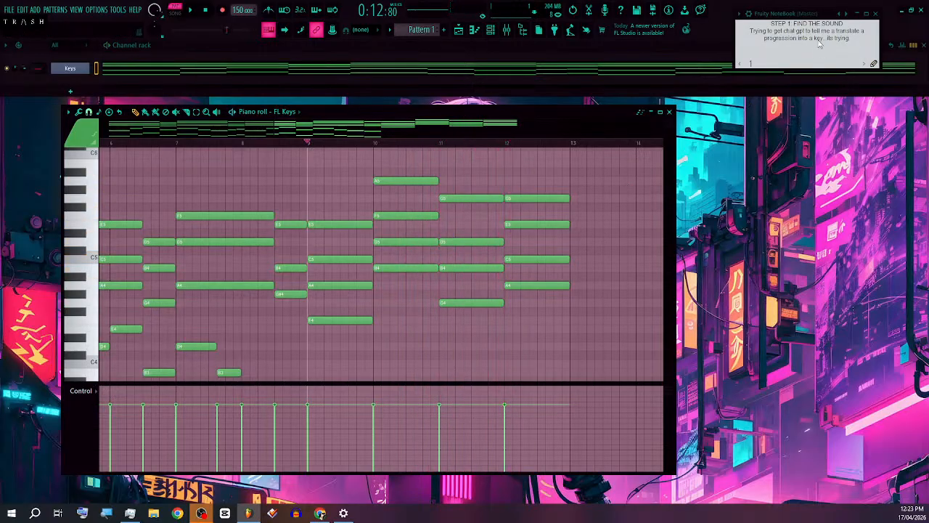
# Step: Replace the notebook text under the heading with "Normally Dont use chat, just thought it would be quicker, its not."
pyautogui.moveTo(855, 40); pyautogui.dragTo(746, 33)
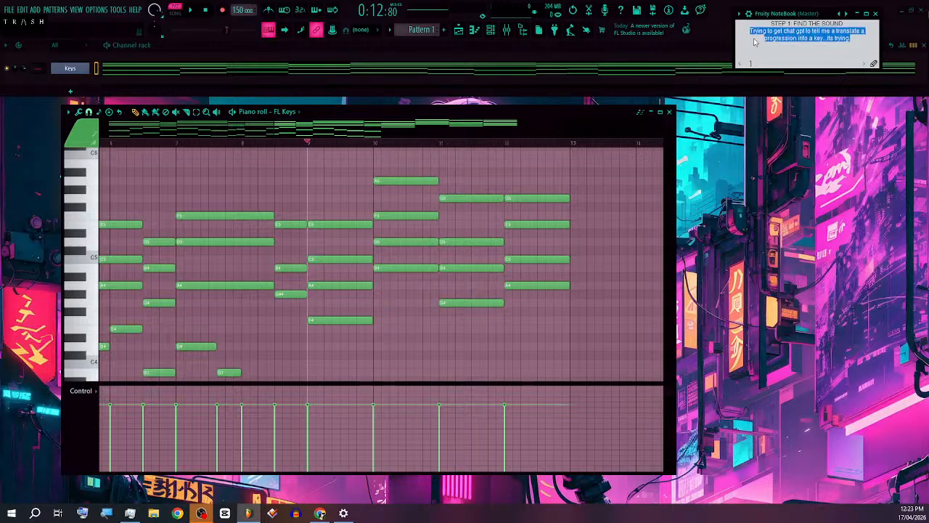
pyautogui.write('Not')
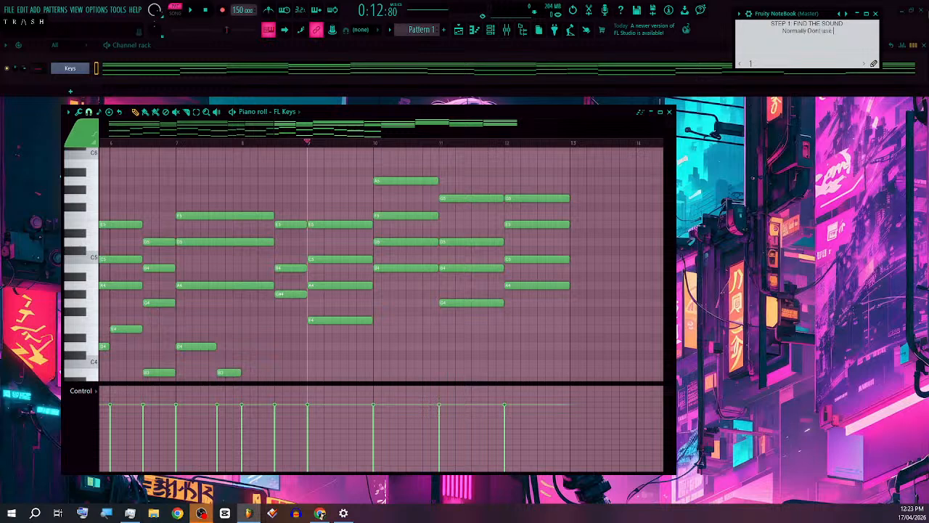
pyautogui.write(', just thought it wou')
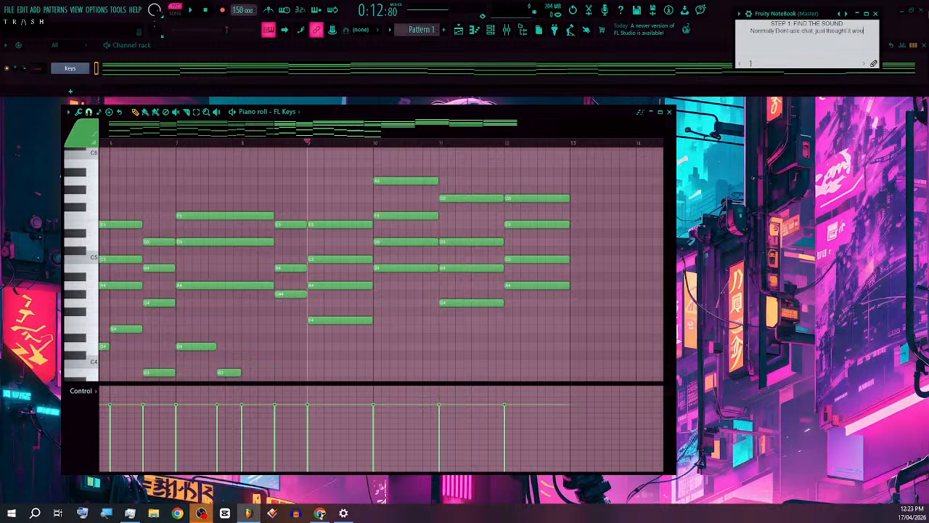
pyautogui.write('ld be quick')
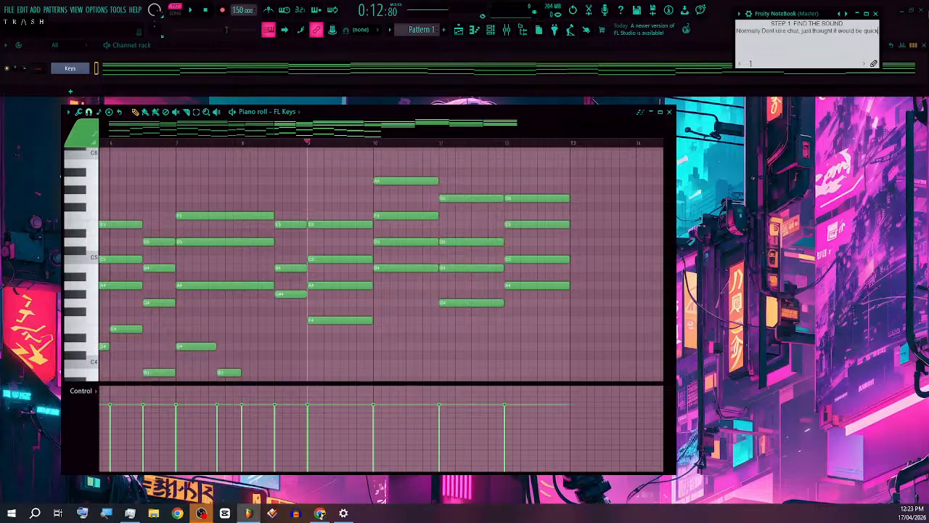
pyautogui.write('er, its not')
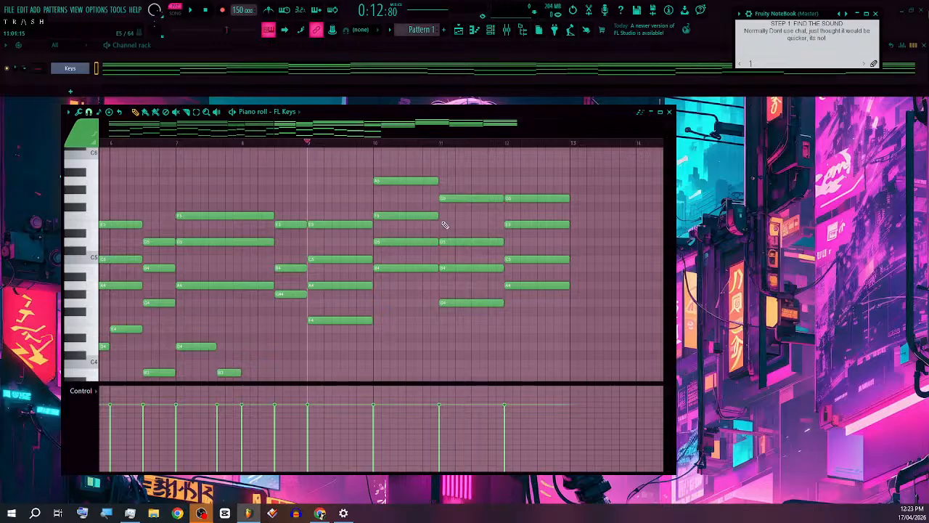
# Step: Set the playback position to bar 9 and play the chord progression through bar 12
pyautogui.click(314, 149)
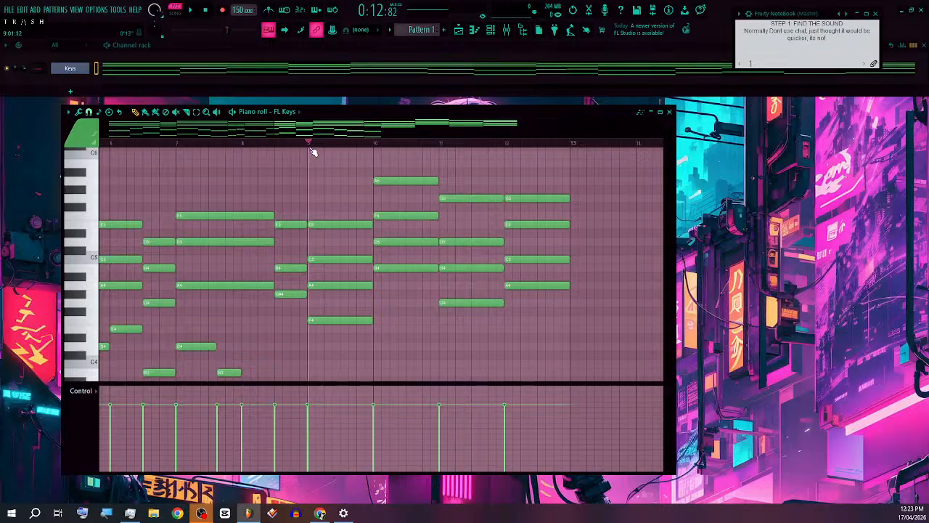
pyautogui.press('space')
pyautogui.scroll(-2, 419, 234)
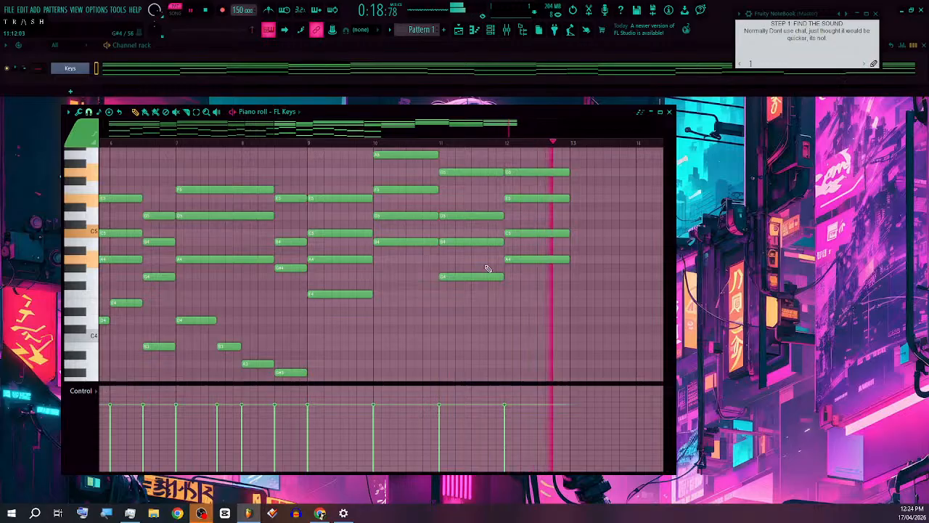
pyautogui.press('space')
# Step: Examine the bar 9 to 12 chords up close and replay them from bar 9
pyautogui.scroll(4, 450, 284)
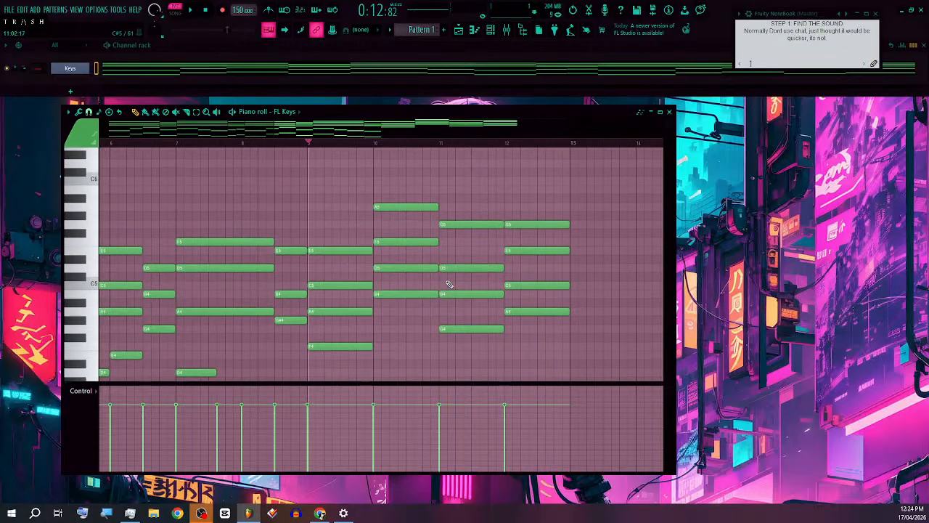
pyautogui.scroll(-2, 450, 284)
pyautogui.scroll(2, 448, 279)
pyautogui.scroll(-2, 434, 285)
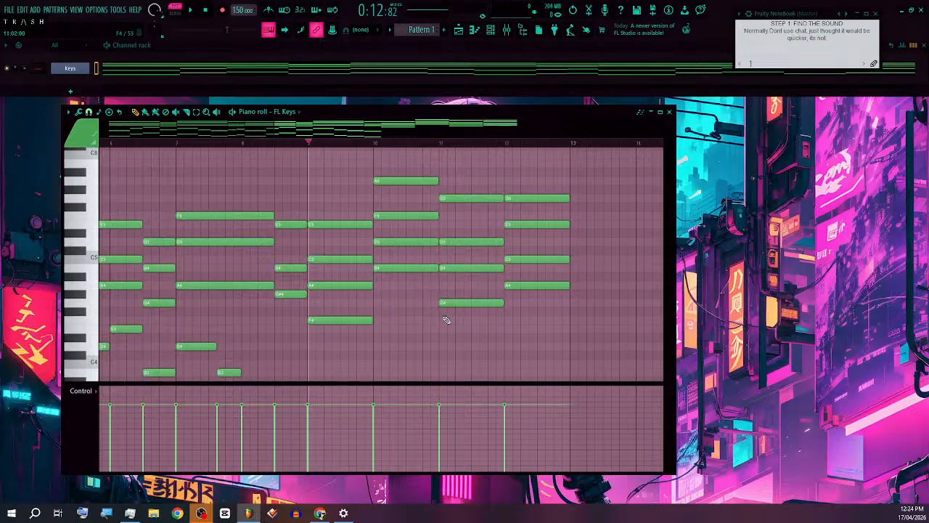
pyautogui.scroll(3, 448, 315)
pyautogui.scroll(4, 581, 320)
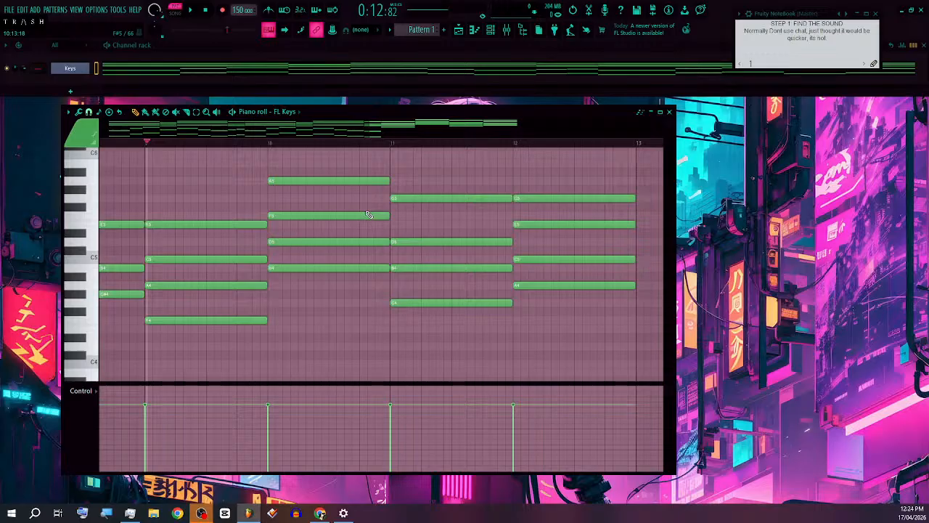
pyautogui.press('space')
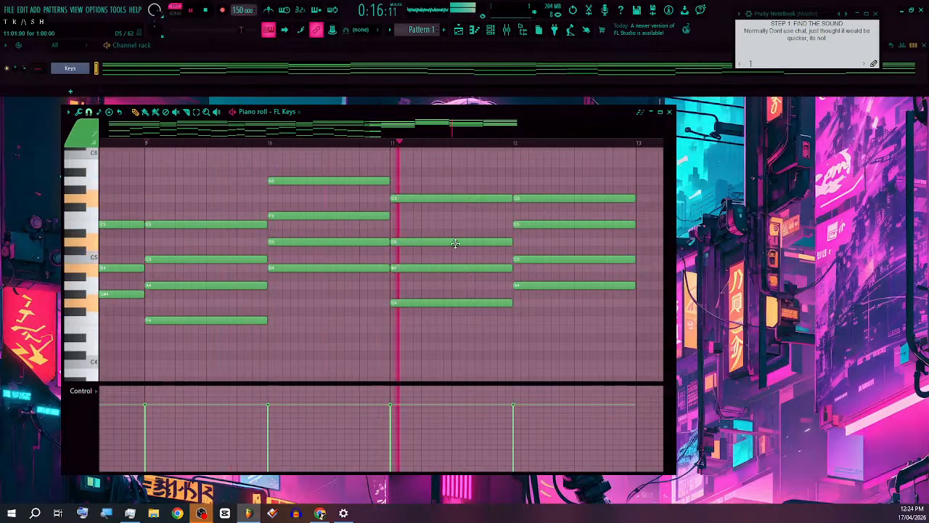
pyautogui.press('space')
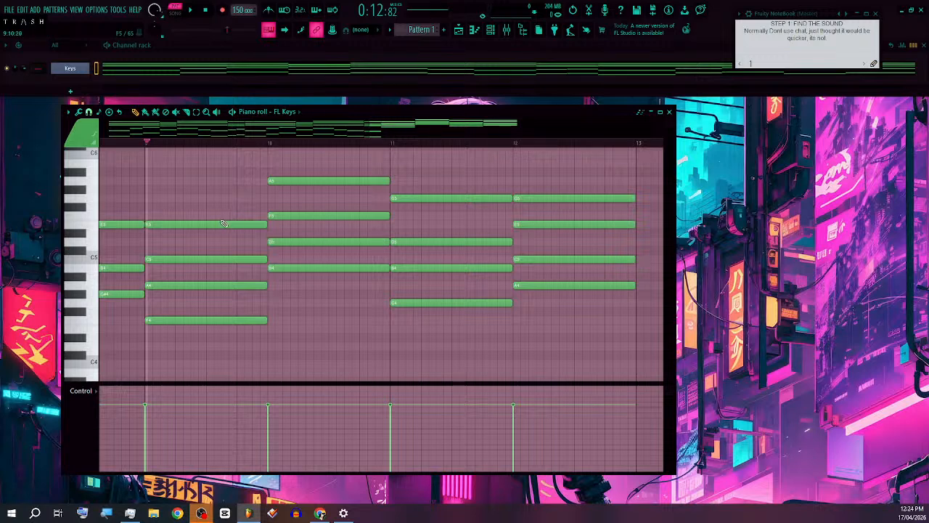
# Step: Try D#5 in place of the bar 10 chord's D5 with playback from bar 9, and restore D5
pyautogui.click(146, 144)
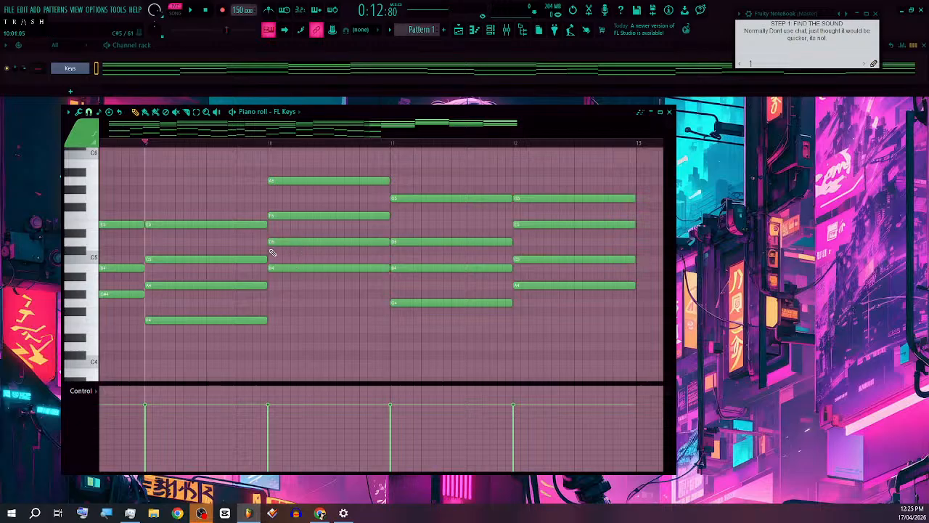
pyautogui.moveTo(299, 241)
pyautogui.mouseDown()
pyautogui.moveTo(289, 250)
pyautogui.moveTo(290, 233)
pyautogui.mouseUp()
pyautogui.press('space')
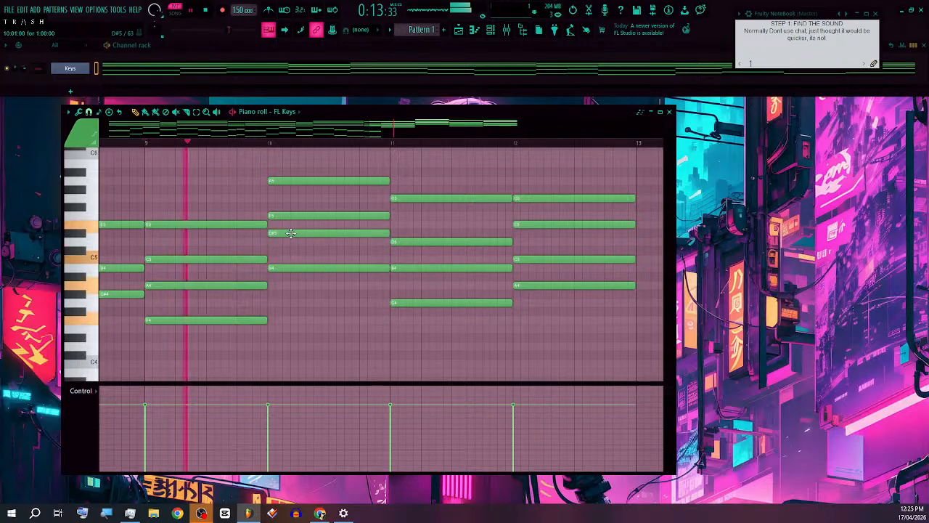
pyautogui.press('space')
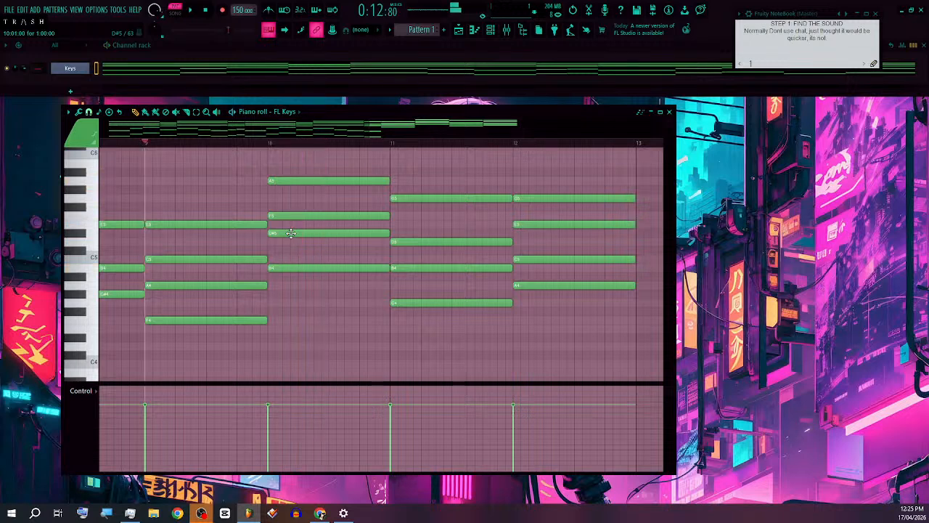
pyautogui.moveTo(291, 233); pyautogui.dragTo(289, 239)
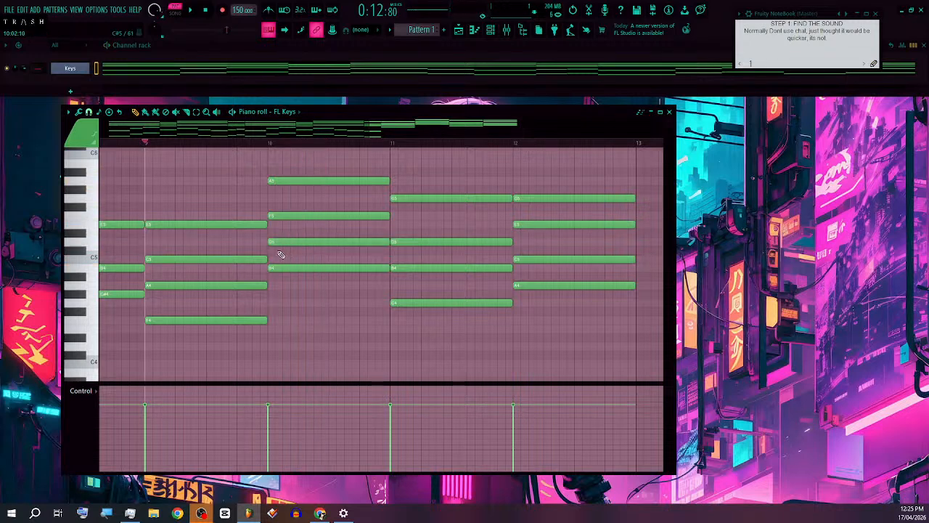
# Step: Try adding a one-bar C#5 note to the bar 10 chord, and delete it
pyautogui.click(272, 252)
pyautogui.click(286, 252)
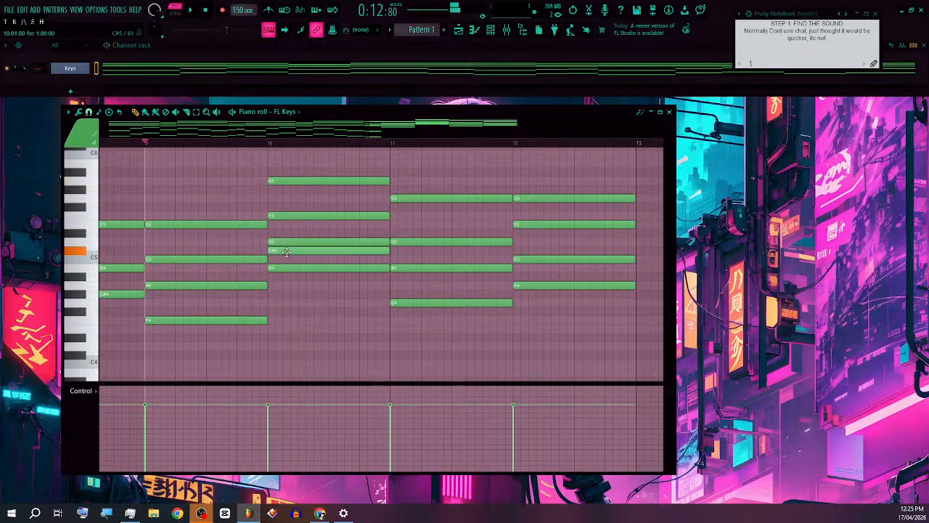
pyautogui.rightClick(287, 252)
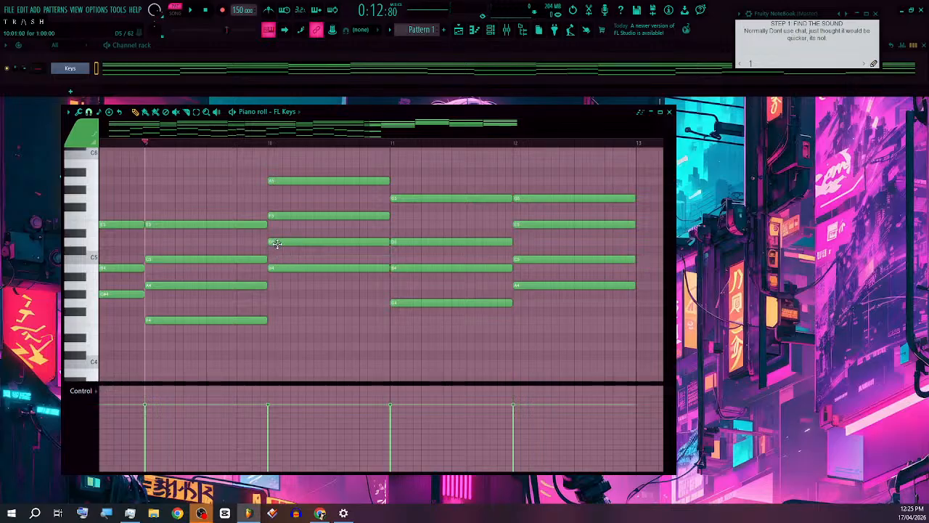
# Step: Try F#5 in place of the bar 10 chord's F5 while playing the progression, and restore F5
pyautogui.moveTo(282, 215); pyautogui.dragTo(284, 207)
pyautogui.press('space')
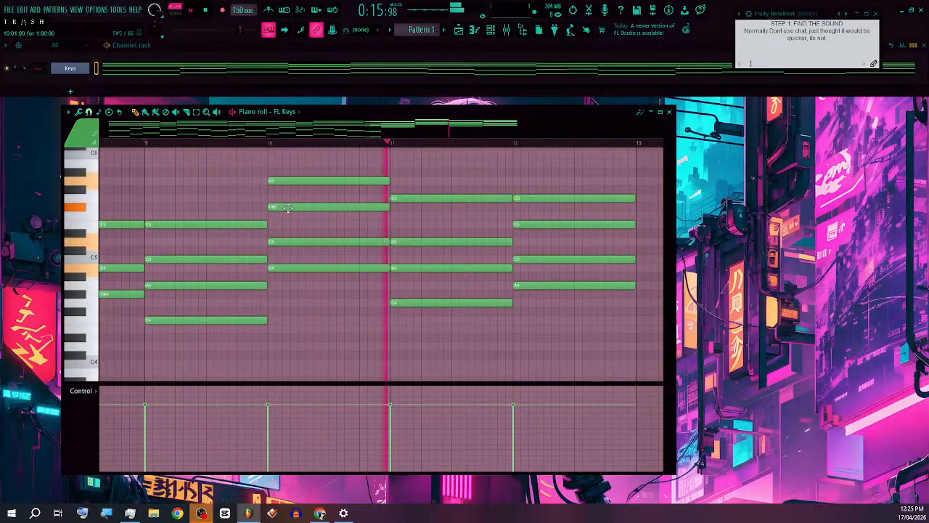
pyautogui.moveTo(287, 207); pyautogui.dragTo(288, 217)
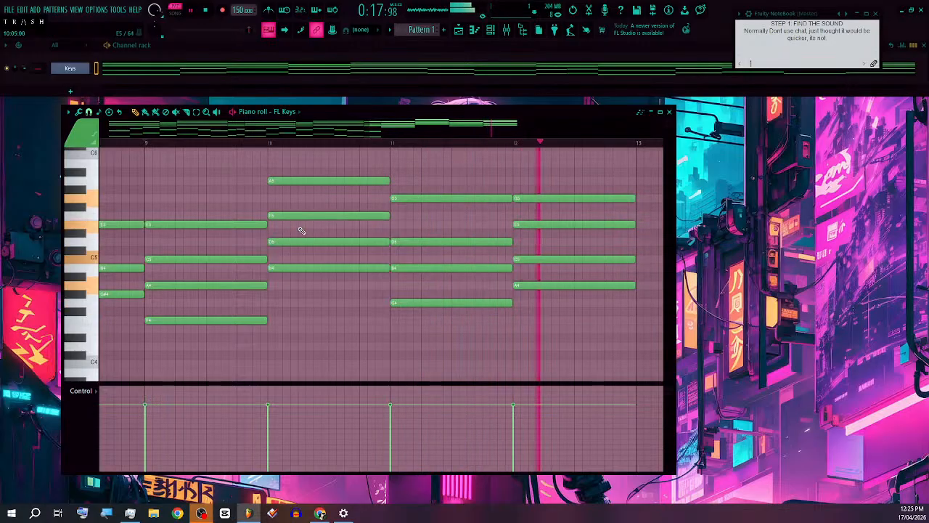
pyautogui.press('space')
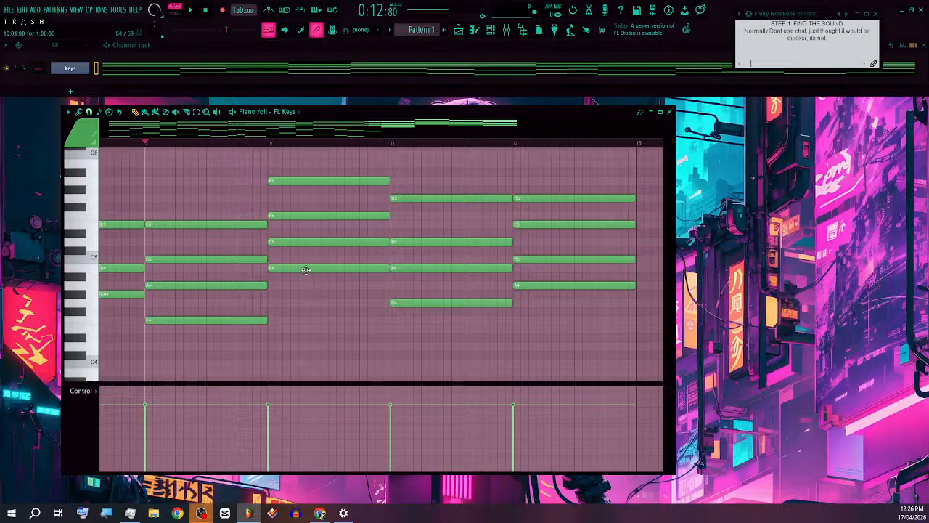
# Step: Lower the bottom note of the bar 10 chord to A#4 and play back from bar 9
pyautogui.moveTo(306, 270); pyautogui.dragTo(305, 277)
pyautogui.press('space')
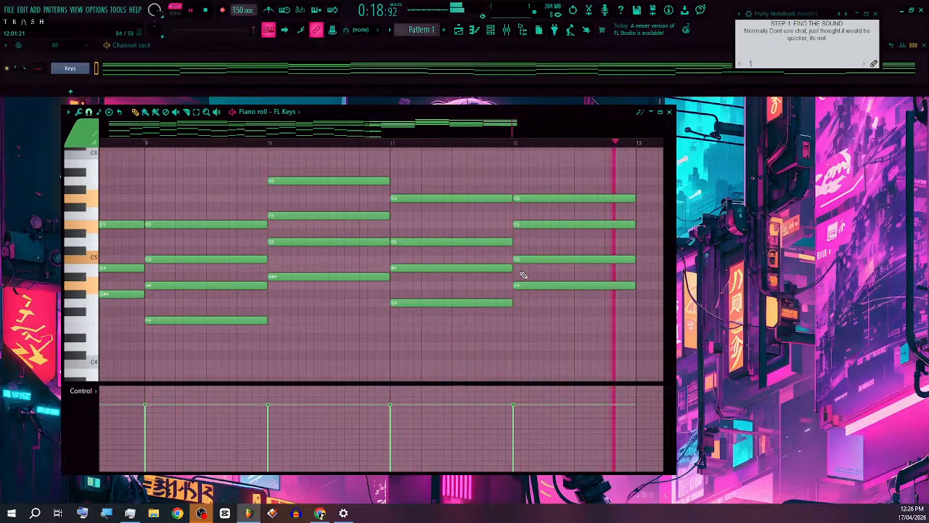
pyautogui.press('space')
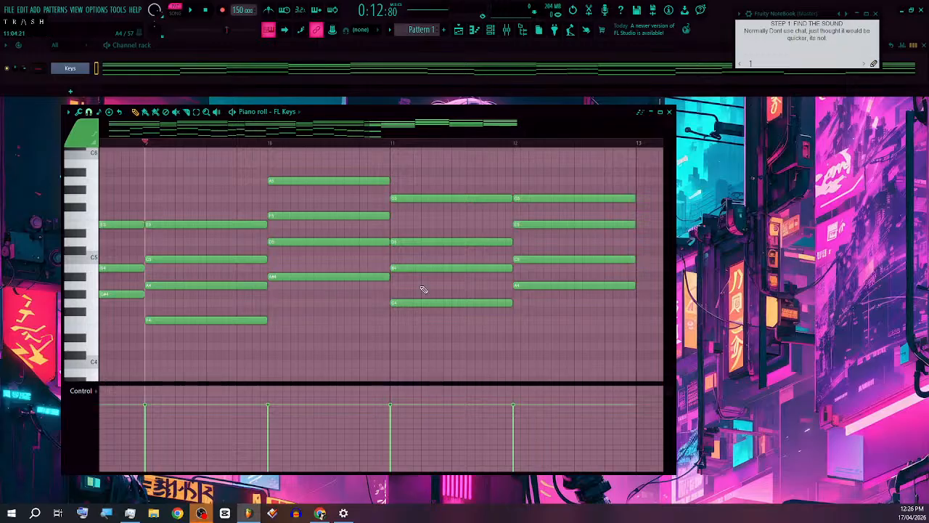
# Step: Play the pattern from the start and look over the whole progression up to the chords in bars 9 to 12
pyautogui.press('space')
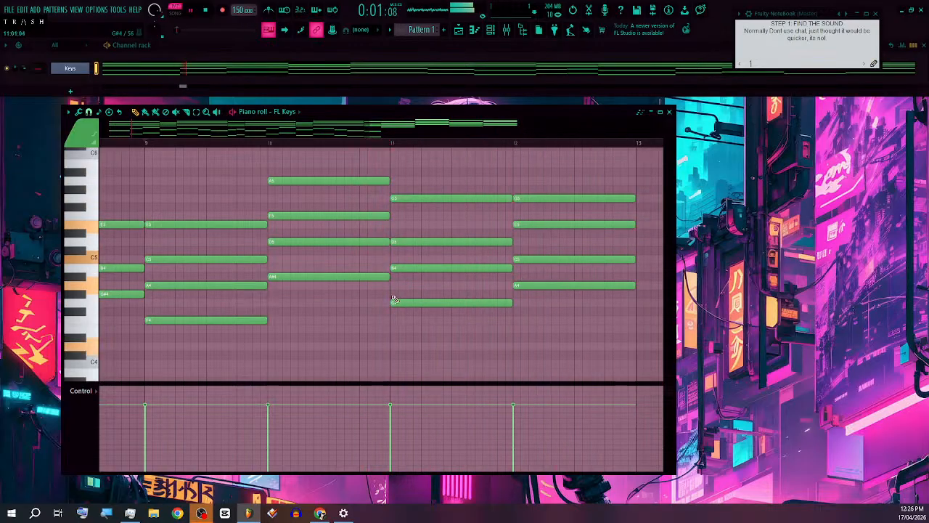
pyautogui.scroll(-3, 392, 278)
pyautogui.scroll(-3, 392, 278)
pyautogui.scroll(-5, 446, 261)
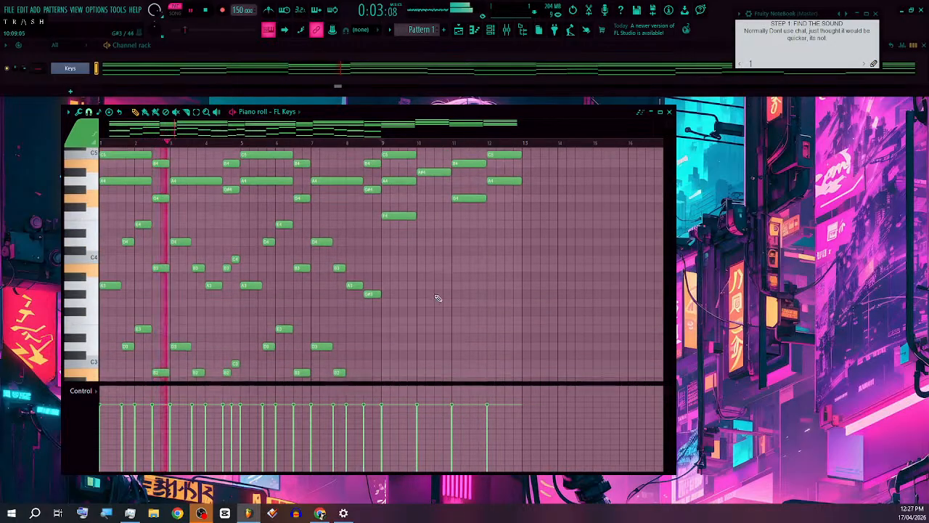
pyautogui.scroll(5, 435, 286)
pyautogui.scroll(3, 544, 281)
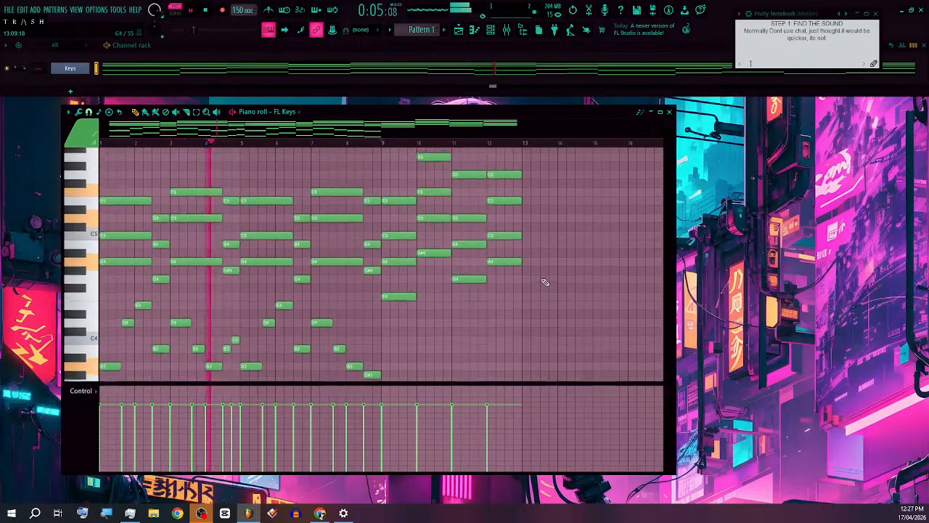
pyautogui.scroll(-3, 522, 327)
pyautogui.scroll(4, 439, 286)
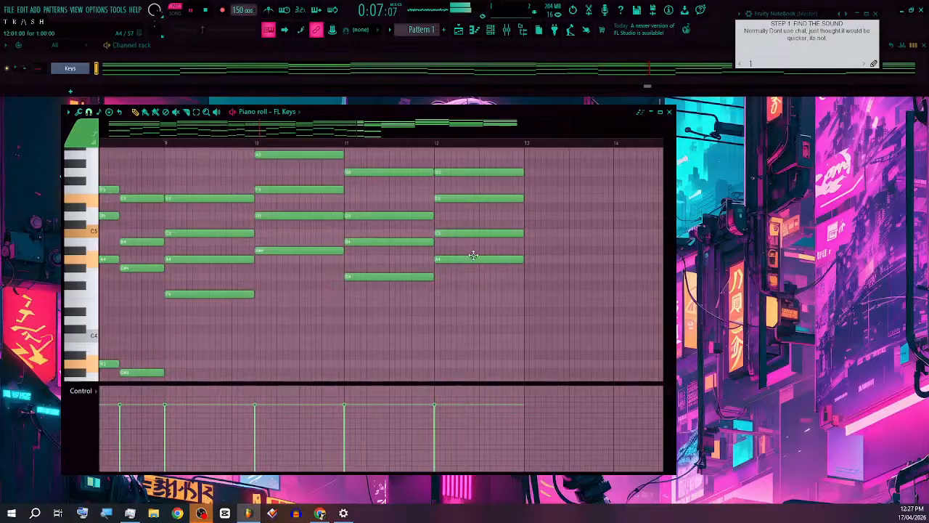
# Step: Duplicate the lowest chord notes of bars 9 to 12 one octave down, at F3, A#3, G3 and A3
pyautogui.moveTo(455, 247); pyautogui.dragTo(411, 290)
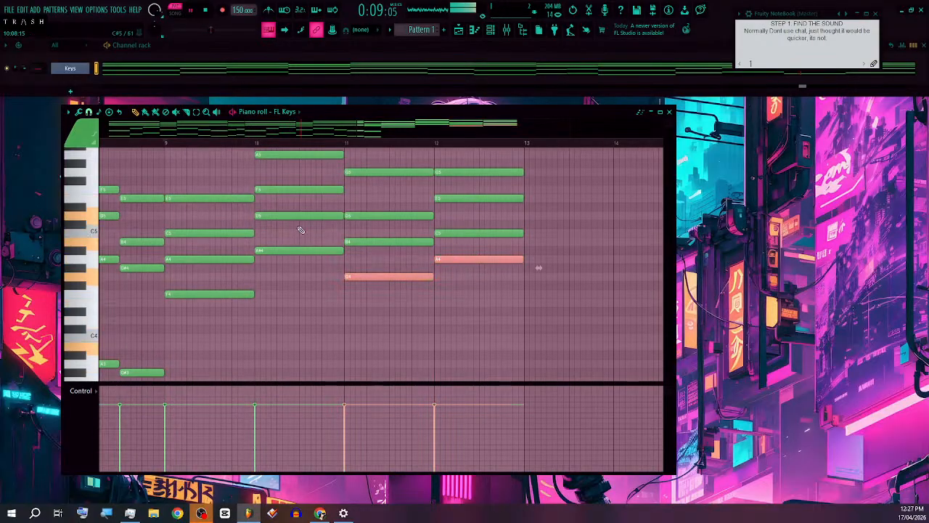
pyautogui.moveTo(294, 229)
pyautogui.mouseDown()
pyautogui.moveTo(282, 274)
pyautogui.moveTo(212, 311)
pyautogui.moveTo(204, 296)
pyautogui.mouseUp()
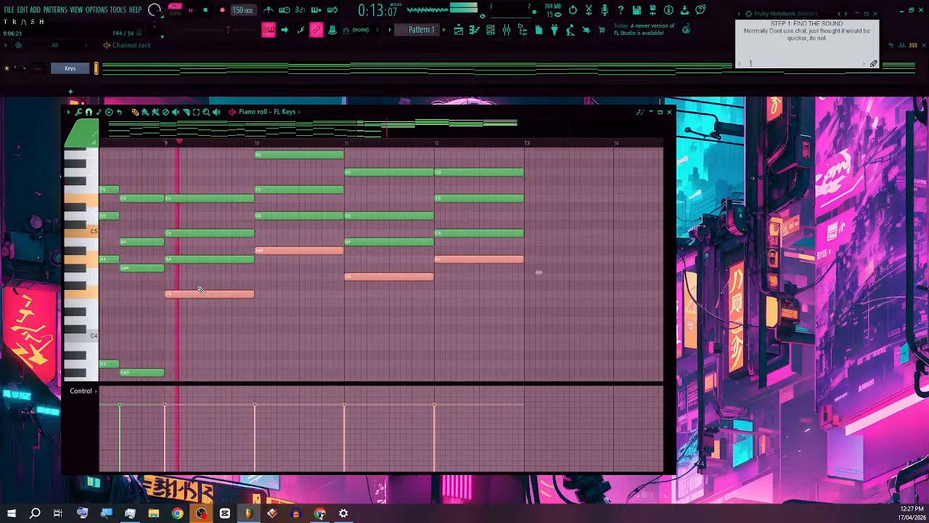
pyautogui.hotkey('ctrl', 'Down')
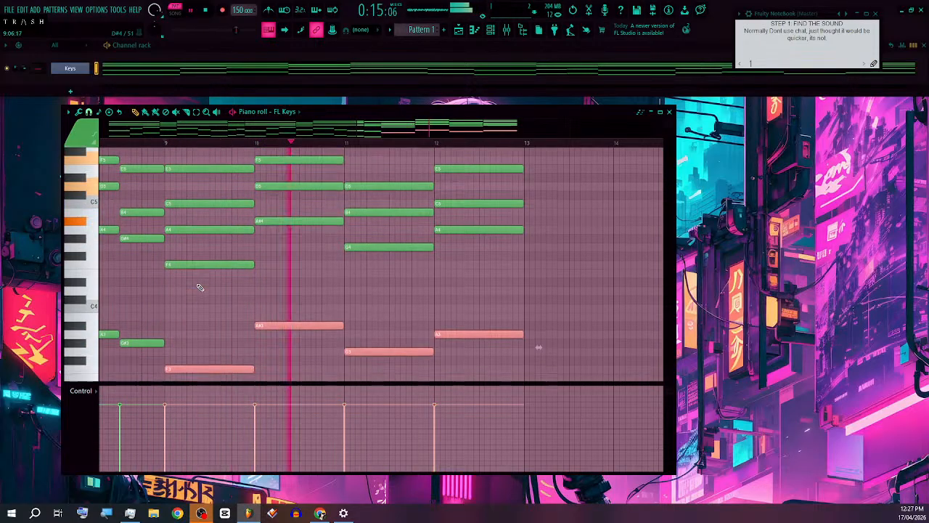
# Step: Duplicate the new bass notes of bars 9 to 12 another octave down, at F2, A#2, G2 and A2
pyautogui.scroll(-3, 267, 270)
pyautogui.scroll(2, 194, 341)
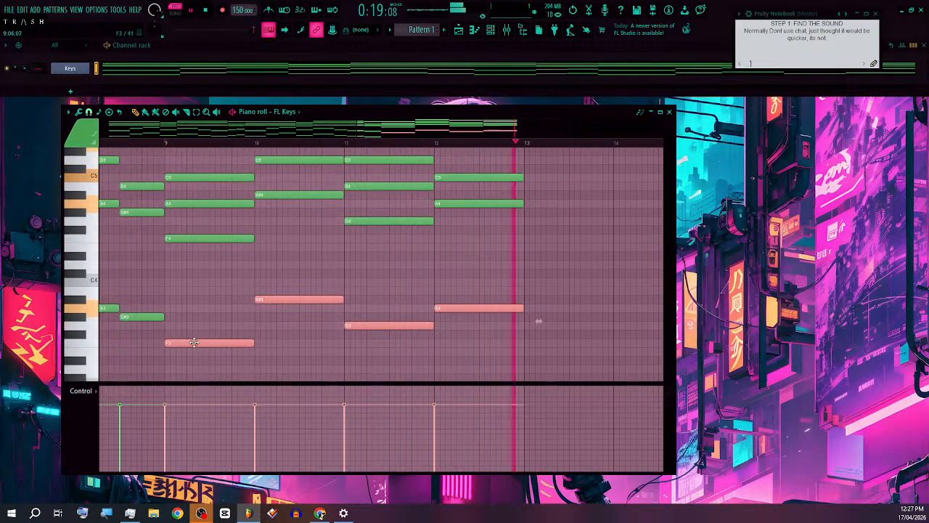
pyautogui.moveTo(194, 341); pyautogui.dragTo(195, 343)
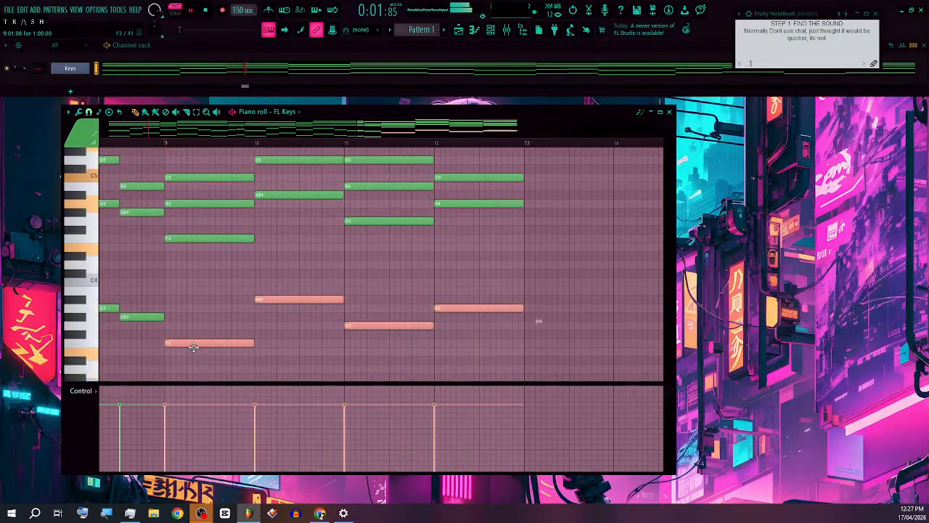
pyautogui.scroll(-3, 194, 341)
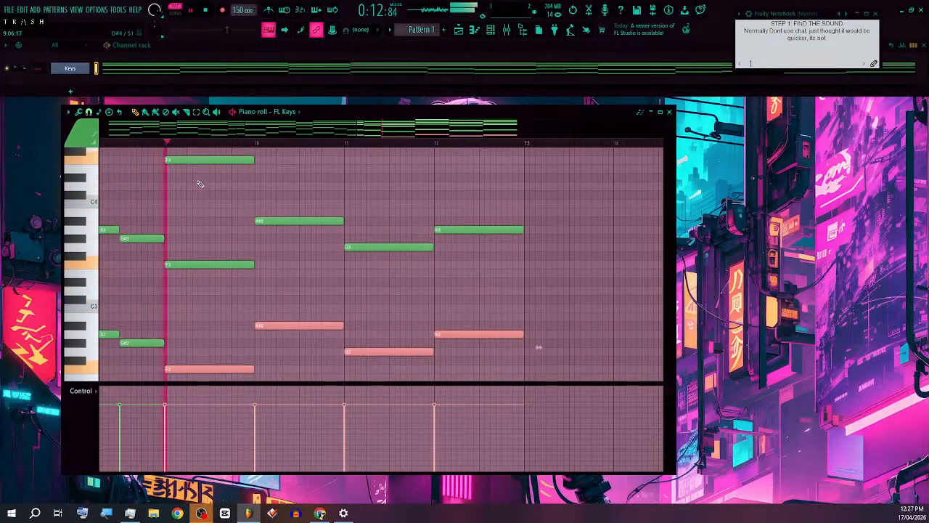
pyautogui.scroll(1, 317, 283)
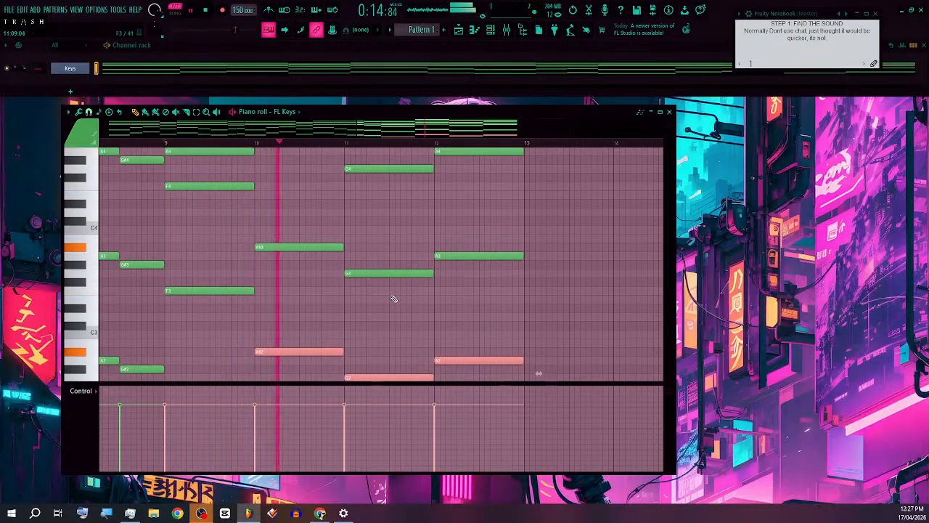
pyautogui.scroll(-1, 392, 292)
pyautogui.scroll(-1, 392, 291)
pyautogui.scroll(1, 447, 265)
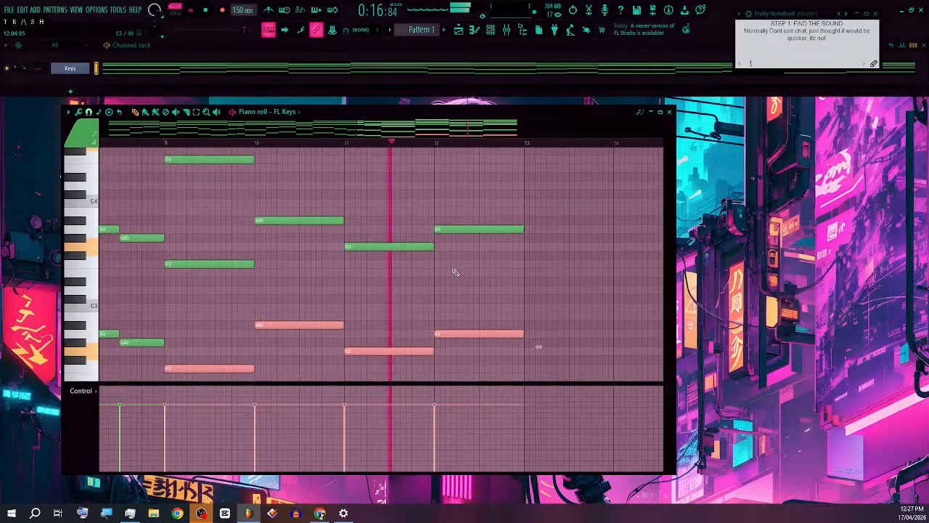
# Step: Stop playback, select the two bar 10 bass notes and compare the bass line with the chords above it
pyautogui.press('space')
pyautogui.moveTo(325, 201); pyautogui.dragTo(282, 362)
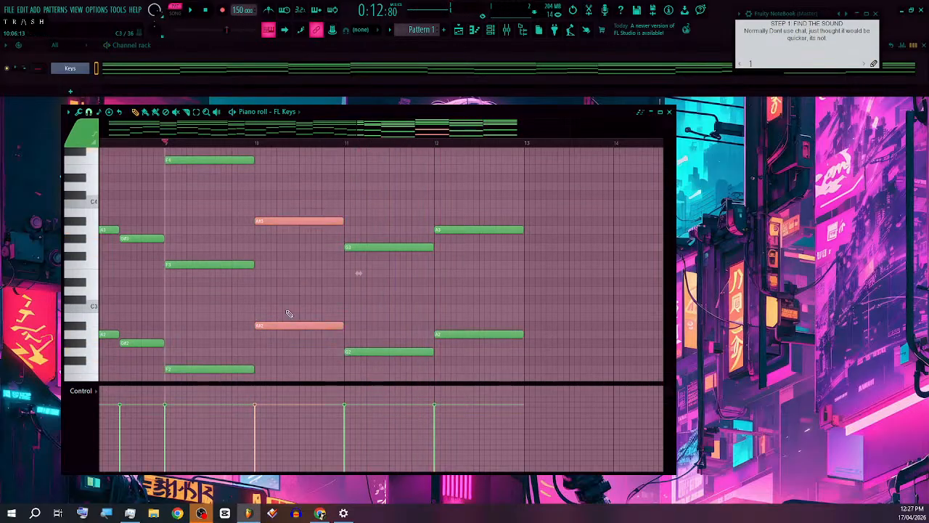
pyautogui.scroll(5, 403, 298)
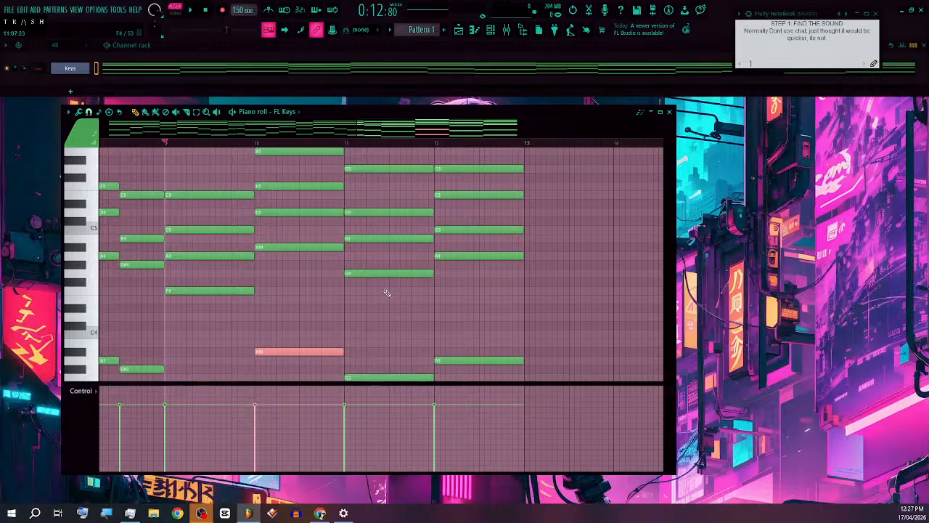
pyautogui.scroll(-4, 382, 304)
pyautogui.scroll(3, 376, 294)
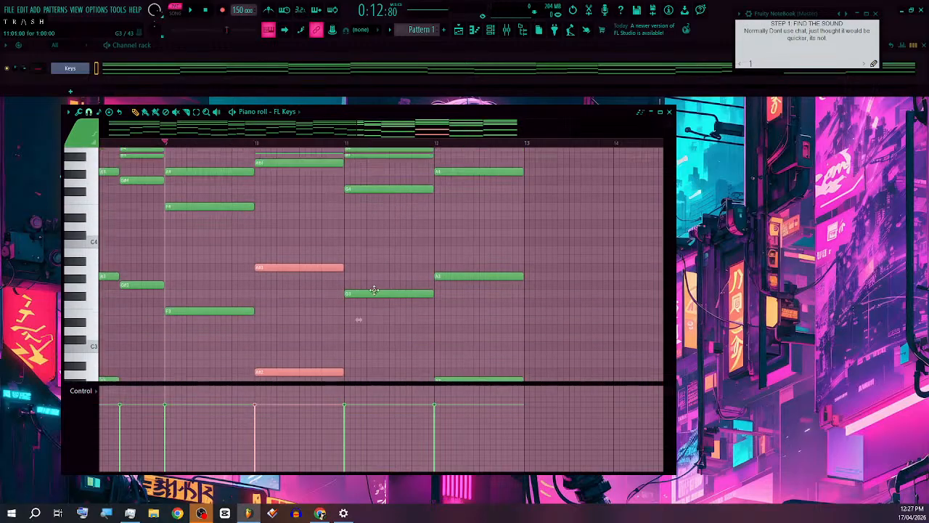
pyautogui.scroll(-2, 375, 293)
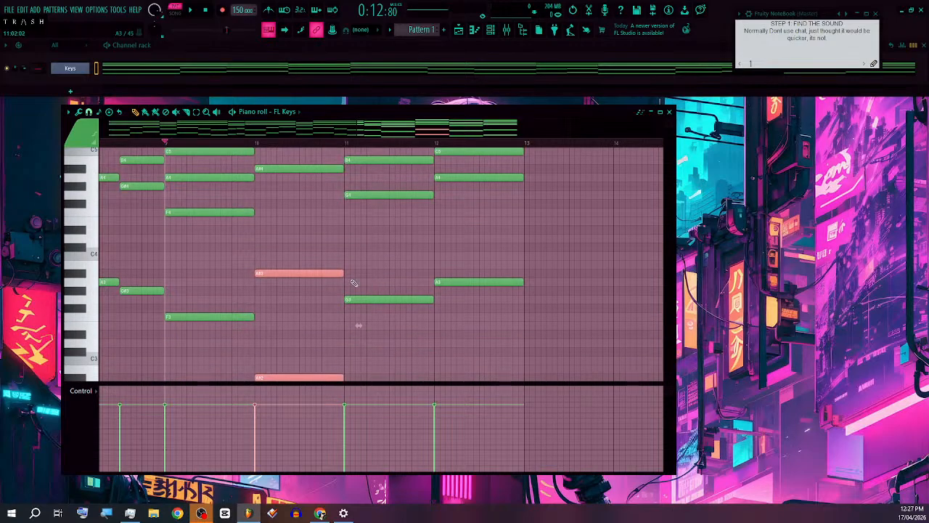
pyautogui.scroll(3, 257, 264)
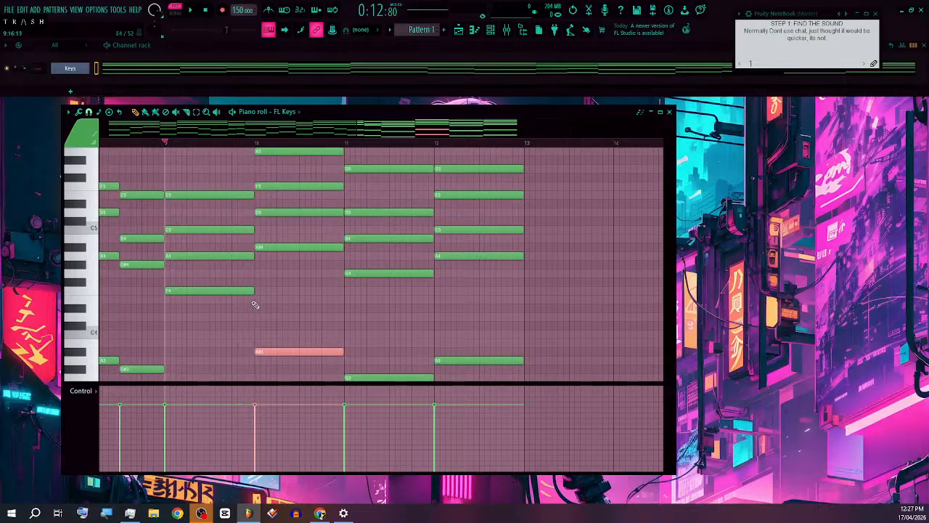
pyautogui.scroll(1, 255, 305)
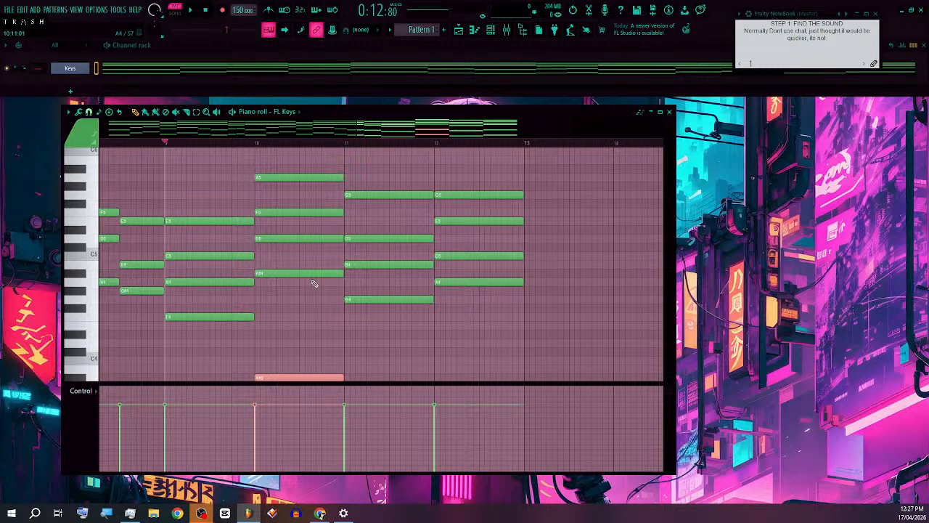
pyautogui.scroll(-6, 450, 290)
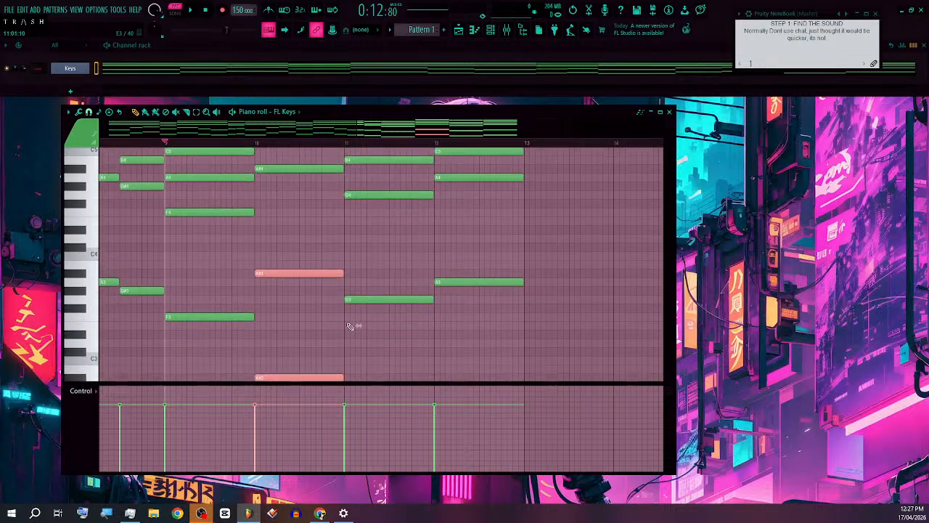
# Step: Try raising the two bass notes of bar 9 to A3 and A2
pyautogui.moveTo(238, 243); pyautogui.dragTo(225, 378)
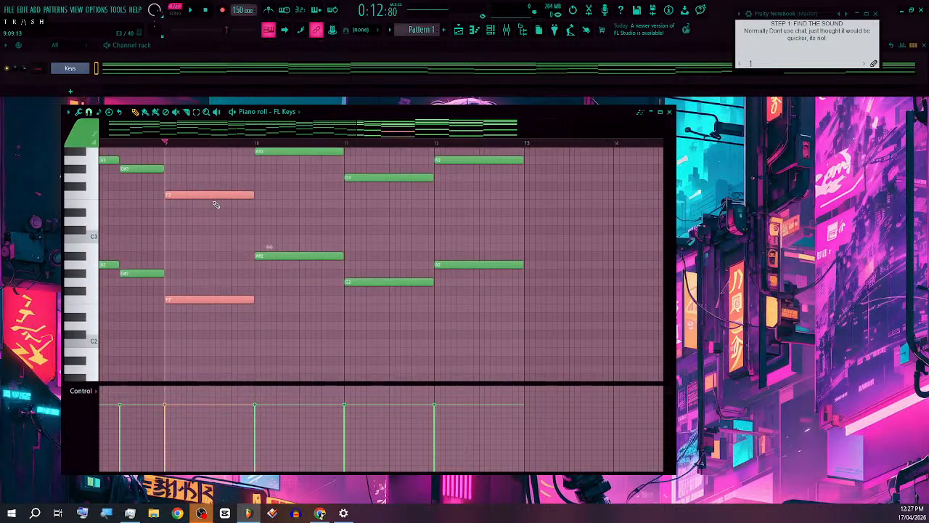
pyautogui.scroll(2, 216, 206)
pyautogui.moveTo(223, 248); pyautogui.dragTo(223, 214)
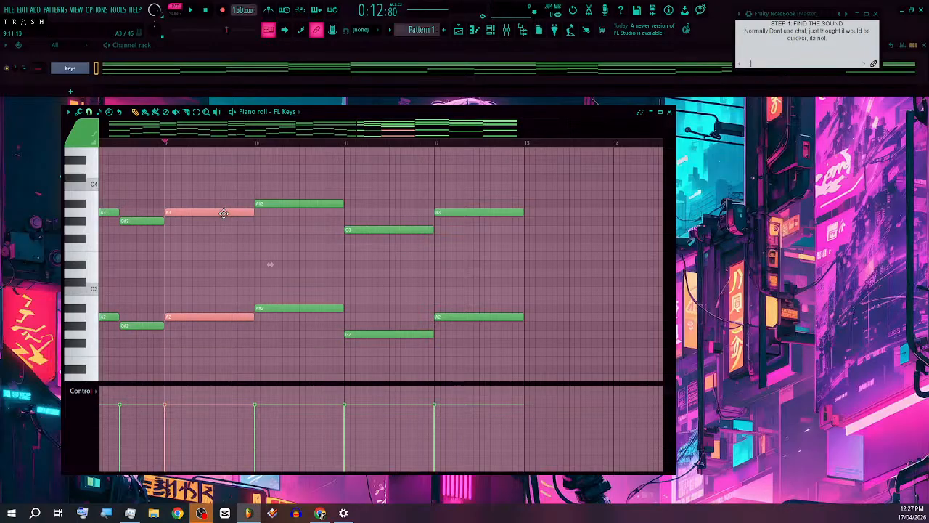
# Step: Raise the doubled bass notes to B3 and B2 in bar 11, and to C4 and C3 in bar 12
pyautogui.scroll(2, 404, 272)
pyautogui.moveTo(382, 253); pyautogui.dragTo(384, 377)
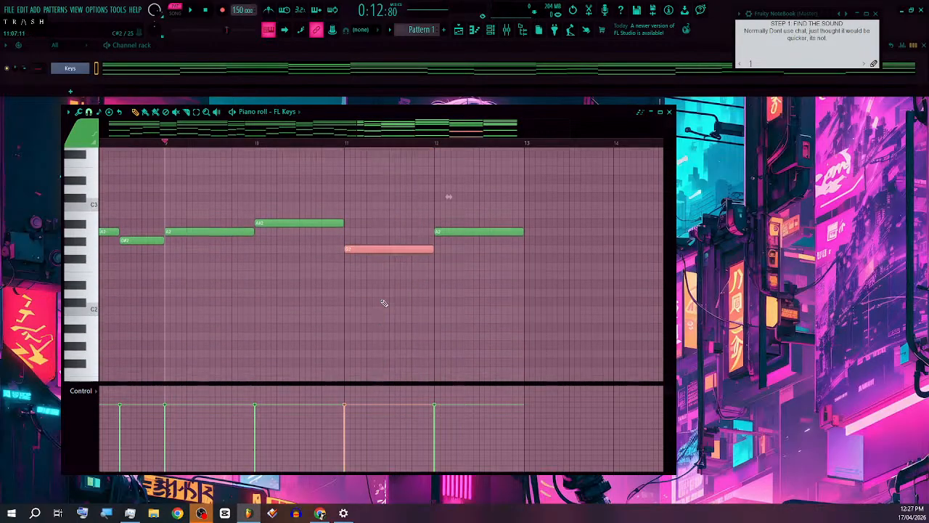
pyautogui.scroll(5, 381, 299)
pyautogui.moveTo(367, 273); pyautogui.dragTo(367, 239)
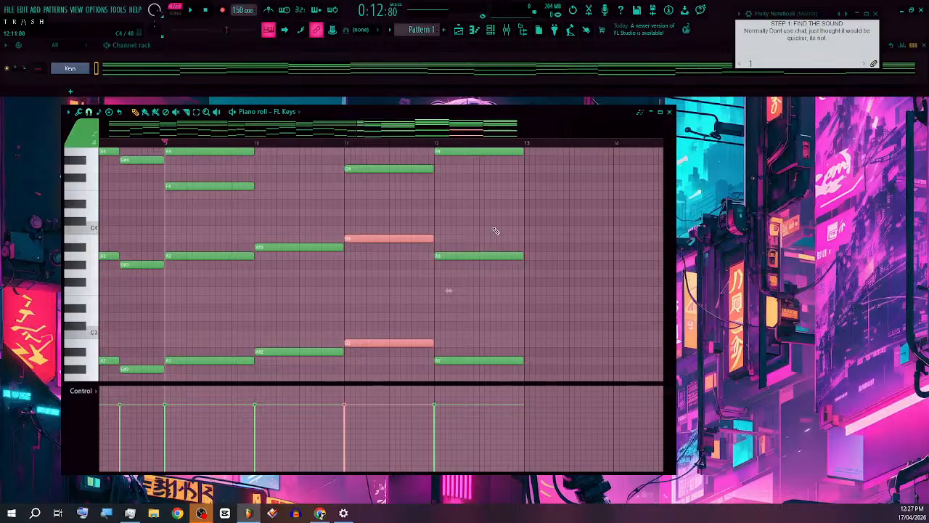
pyautogui.moveTo(495, 229); pyautogui.dragTo(482, 376)
pyautogui.moveTo(467, 255); pyautogui.dragTo(461, 227)
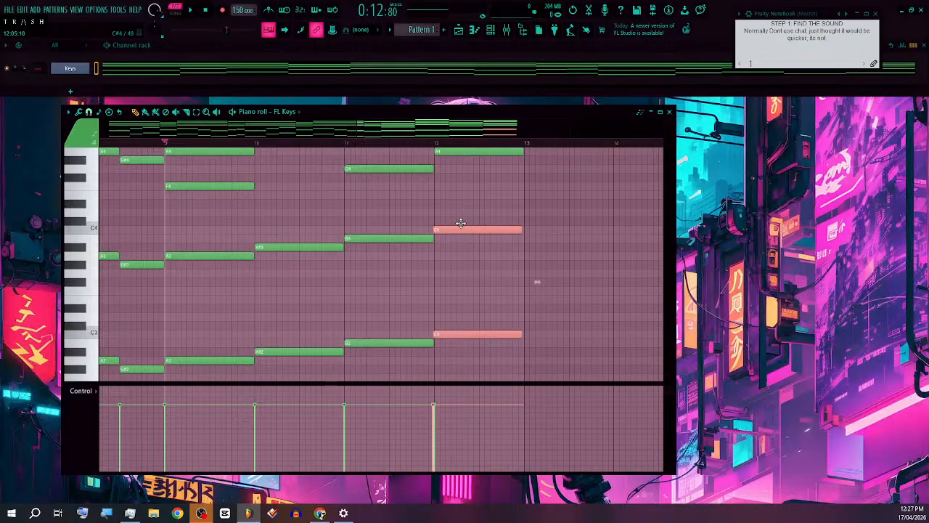
# Step: Start playback and set bars 9 to 12 as the looped time selection
pyautogui.press('space')
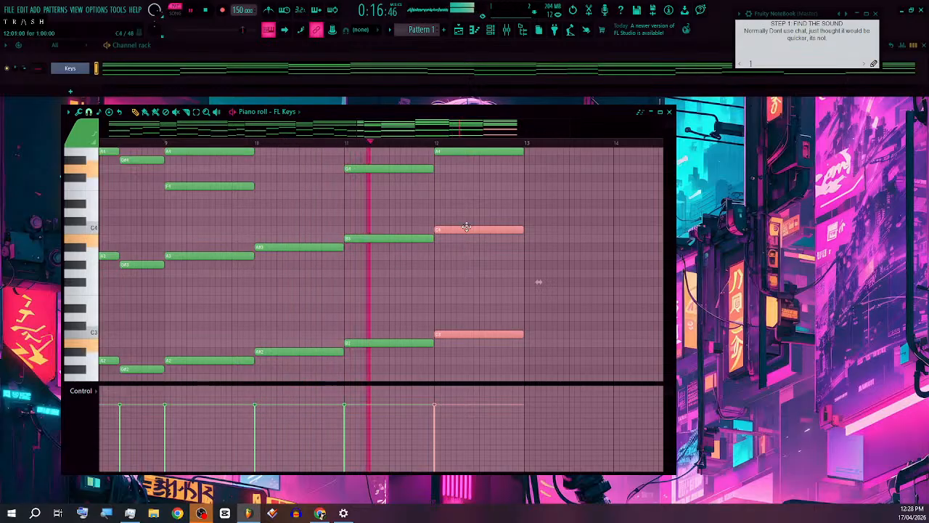
pyautogui.moveTo(527, 144); pyautogui.dragTo(169, 159)
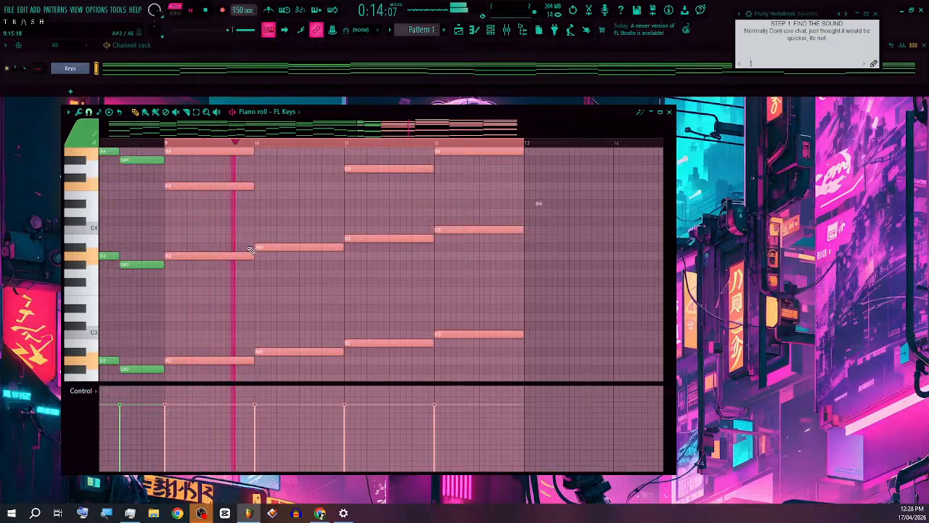
pyautogui.scroll(3, 260, 263)
pyautogui.scroll(-4, 236, 302)
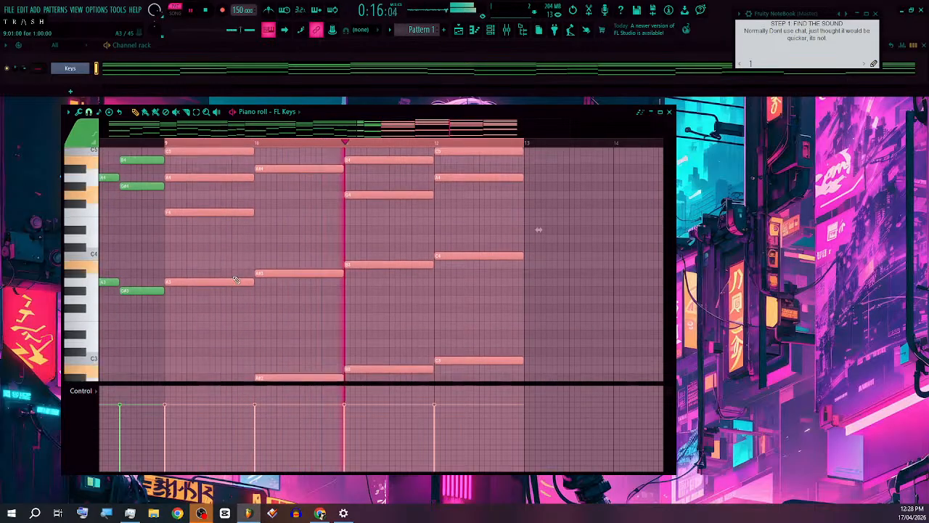
# Step: Try raising the two bass notes of bar 9 to C4 and C3 while bars 9 to 12 loop
pyautogui.moveTo(224, 200); pyautogui.dragTo(208, 387)
pyautogui.scroll(3, 207, 247)
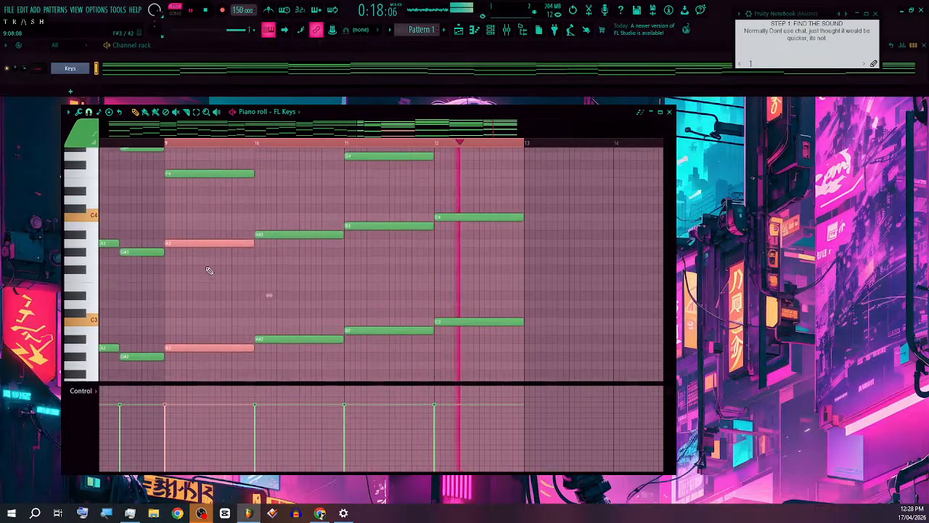
pyautogui.scroll(3, 209, 240)
pyautogui.scroll(-1, 215, 295)
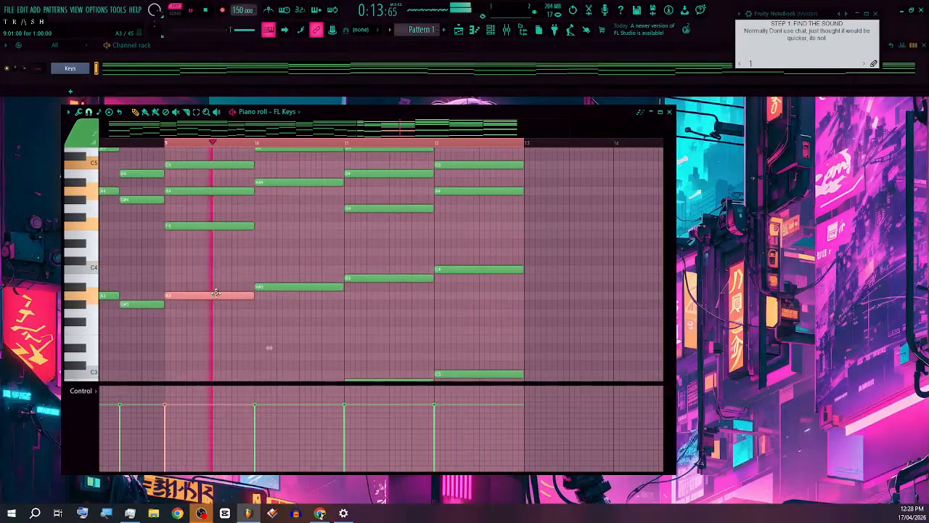
pyautogui.moveTo(215, 295); pyautogui.dragTo(215, 270)
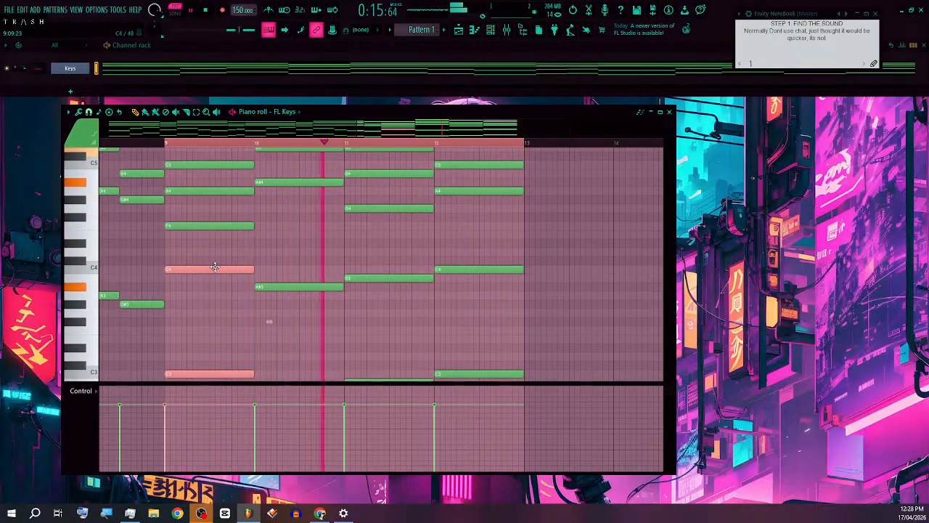
pyautogui.scroll(3, 200, 213)
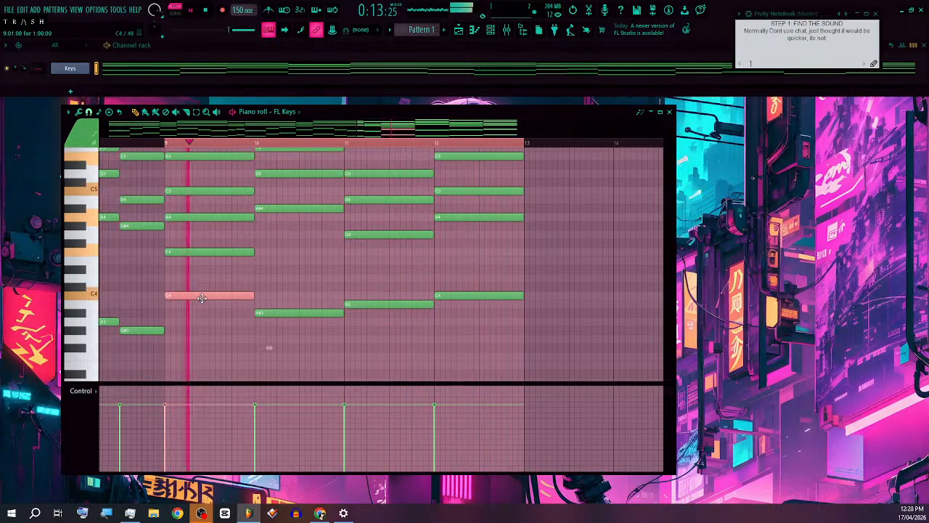
# Step: Stop playback and lower the two bass notes of bar 9 to F3 and F2
pyautogui.press('space')
pyautogui.scroll(-4, 210, 295)
pyautogui.moveTo(203, 191); pyautogui.dragTo(201, 252)
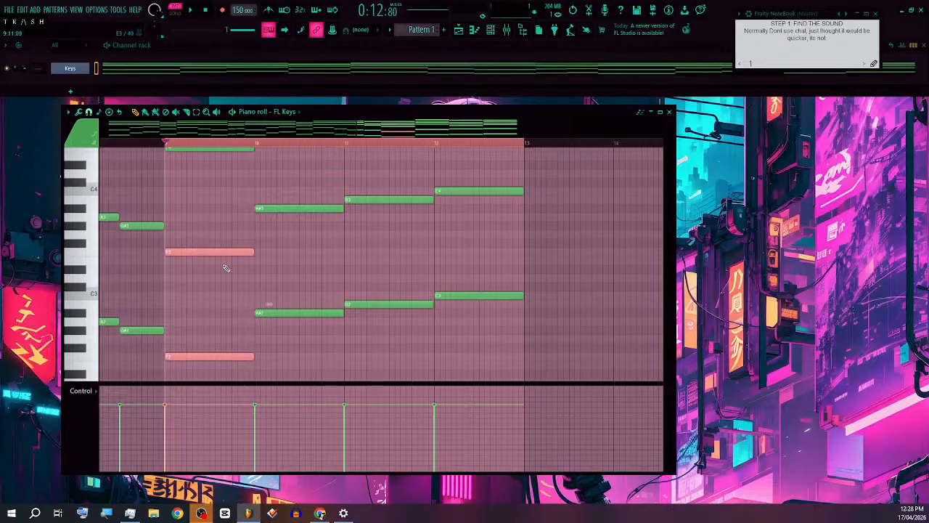
pyautogui.scroll(6, 309, 305)
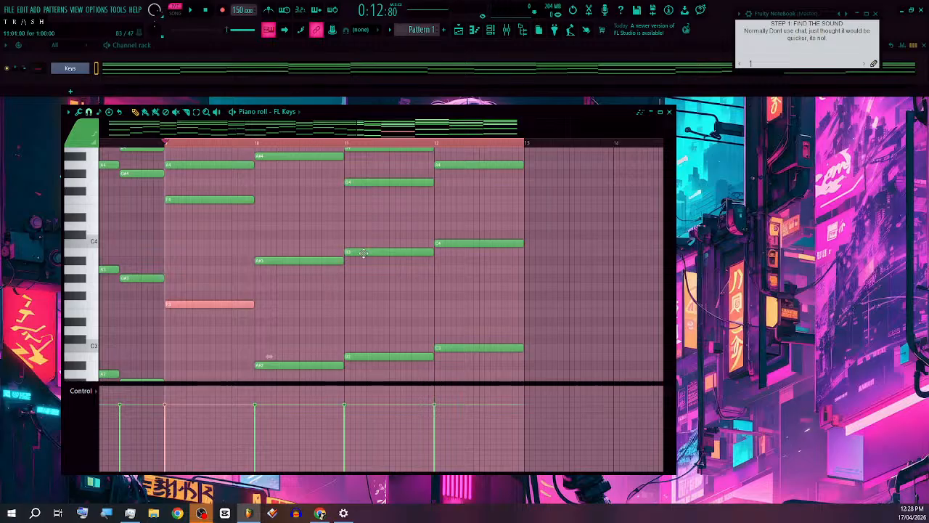
pyautogui.scroll(2, 379, 265)
pyautogui.scroll(-2, 379, 267)
pyautogui.scroll(4, 377, 262)
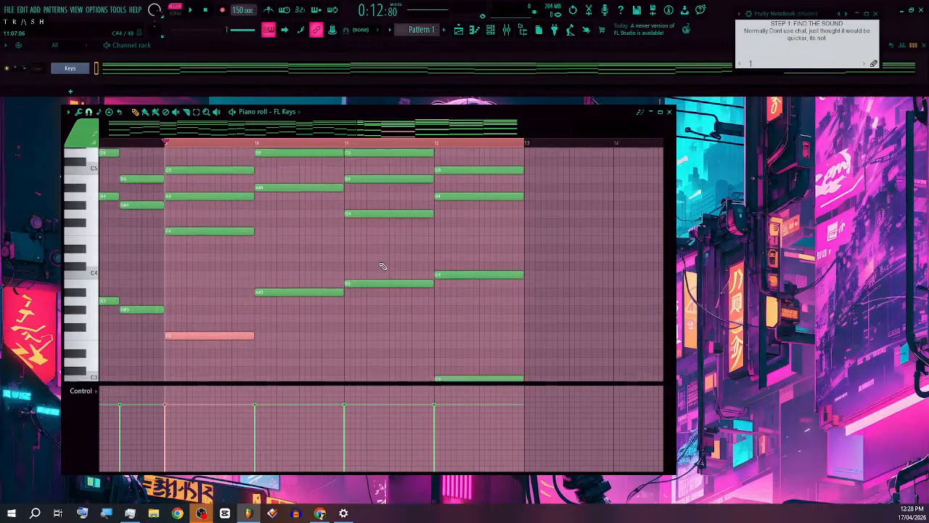
pyautogui.scroll(1, 374, 258)
pyautogui.scroll(-5, 385, 240)
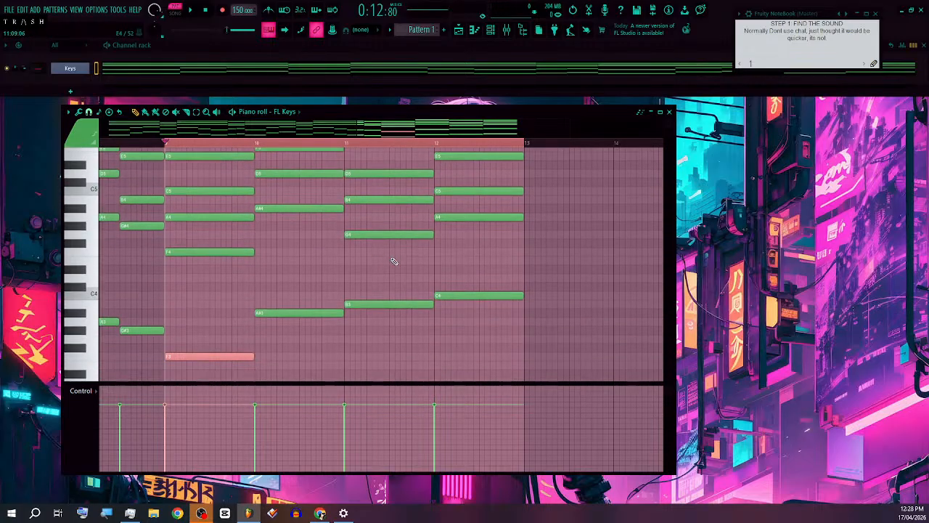
# Step: Lower the two bass notes of bar 11 to G3 and G2
pyautogui.scroll(1, 385, 292)
pyautogui.scroll(-5, 386, 292)
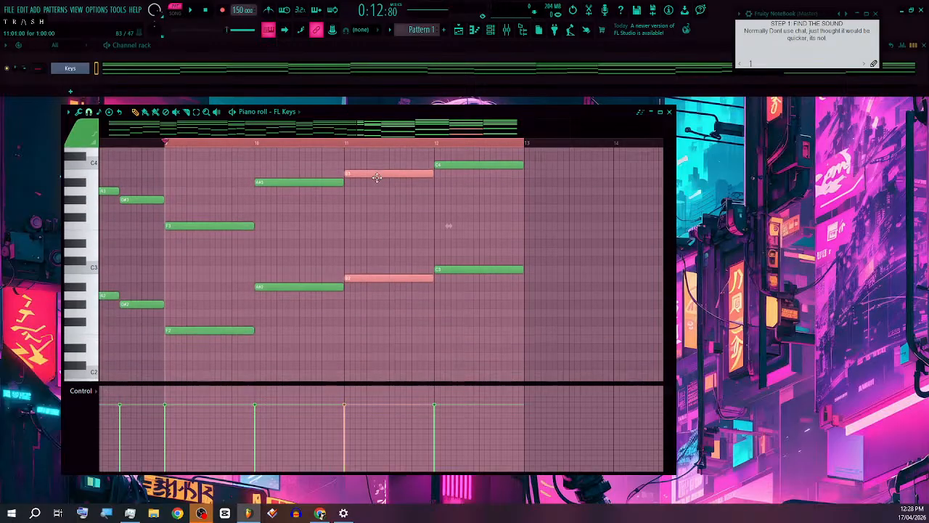
pyautogui.moveTo(373, 172); pyautogui.dragTo(374, 210)
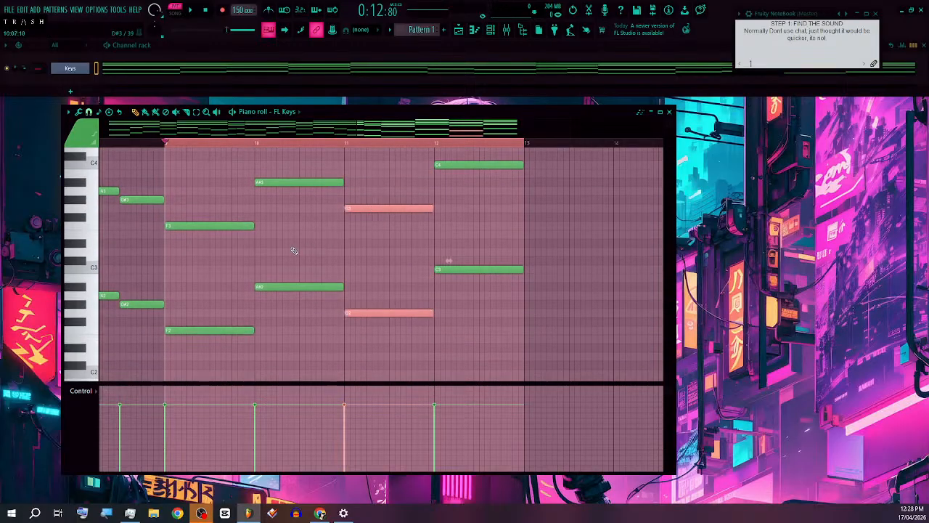
pyautogui.scroll(2, 392, 260)
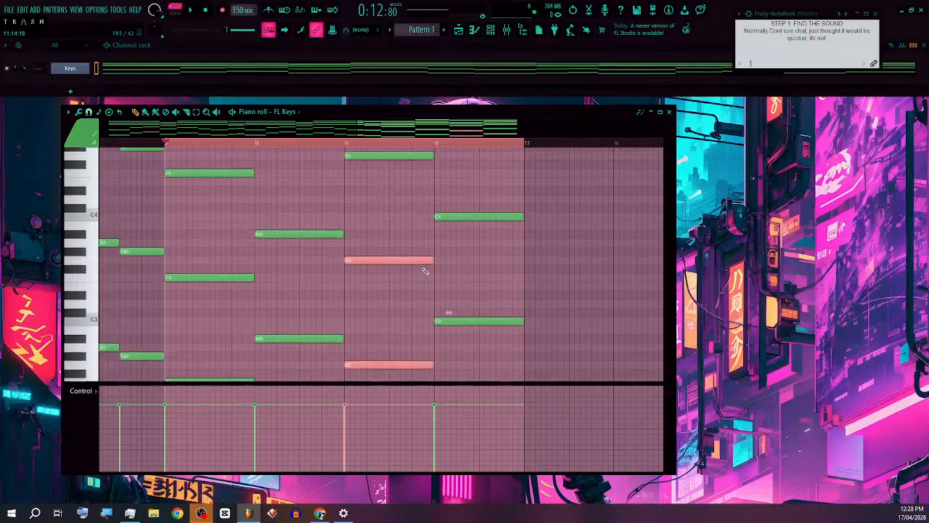
# Step: Lower the two bass notes of bar 12 to A3 and A2
pyautogui.click(472, 217)
pyautogui.moveTo(461, 342); pyautogui.dragTo(461, 339)
pyautogui.scroll(2, 462, 332)
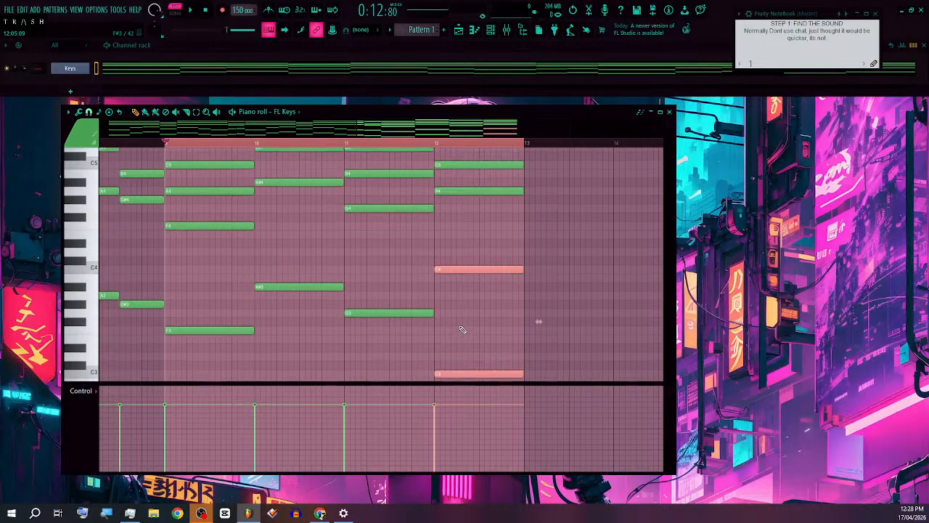
pyautogui.scroll(3, 462, 329)
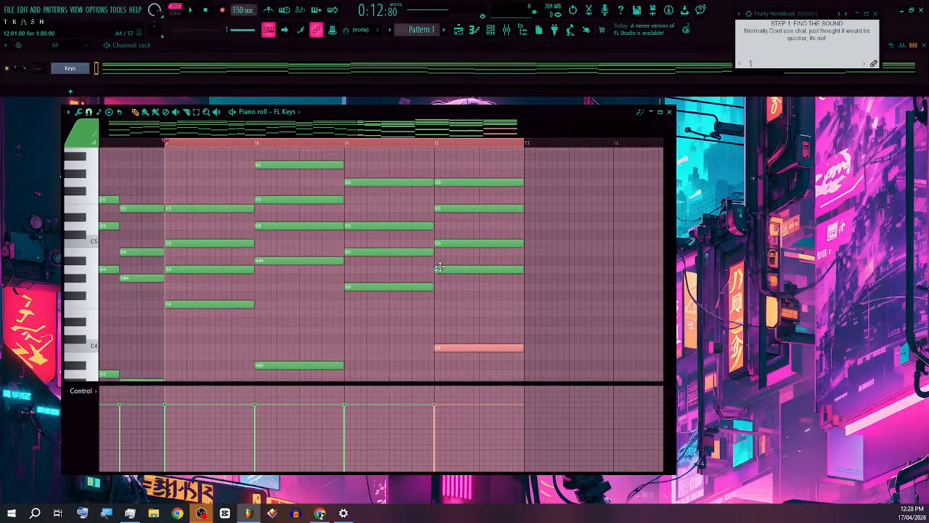
pyautogui.scroll(-4, 479, 293)
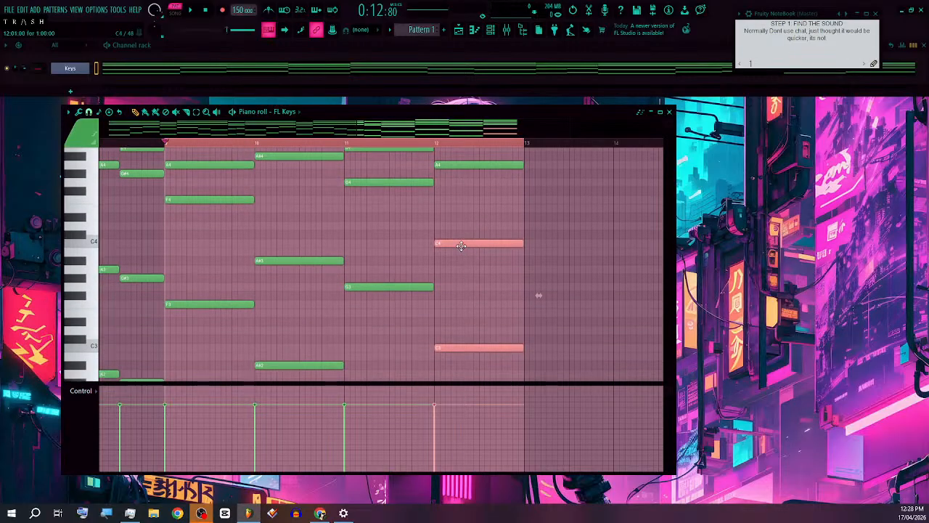
pyautogui.scroll(2, 461, 245)
pyautogui.scroll(-2, 461, 245)
pyautogui.moveTo(460, 246); pyautogui.dragTo(457, 272)
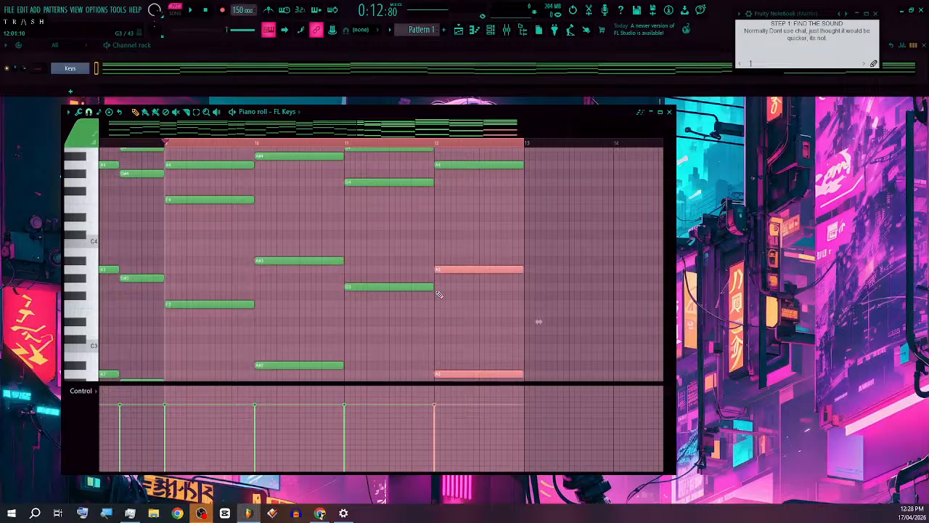
pyautogui.scroll(-1, 436, 293)
pyautogui.scroll(-1, 305, 232)
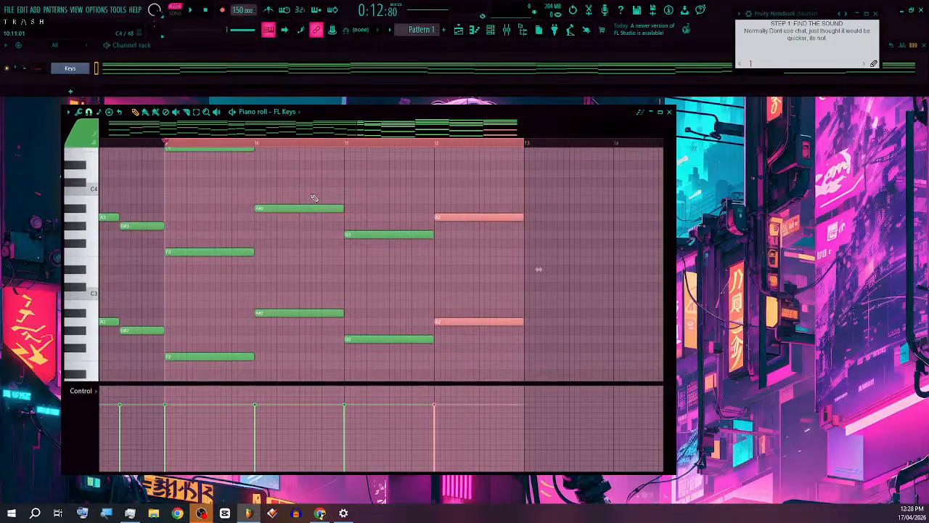
# Step: Try lowering the two bass notes of bar 10 to D3 and D2 and play back the looped bars
pyautogui.click(308, 207)
pyautogui.scroll(4, 305, 319)
pyautogui.scroll(-3, 306, 322)
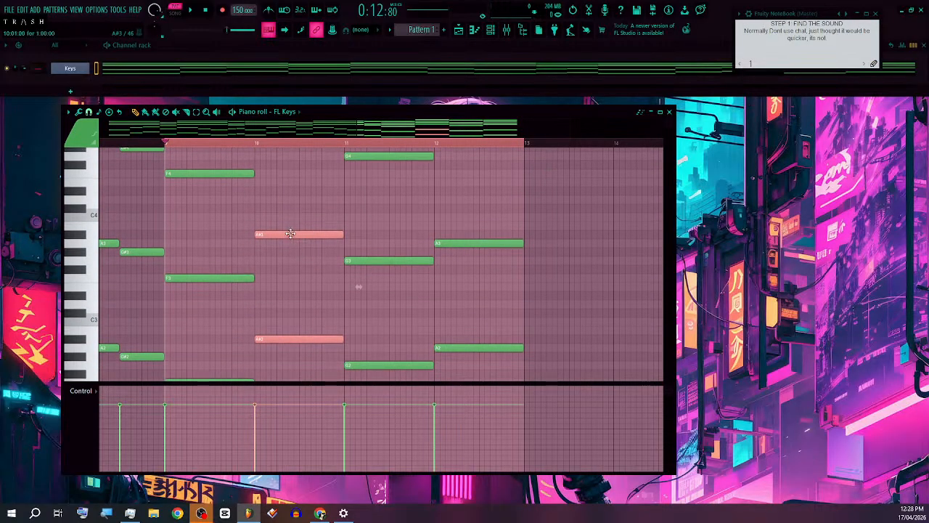
pyautogui.moveTo(291, 233); pyautogui.dragTo(282, 313)
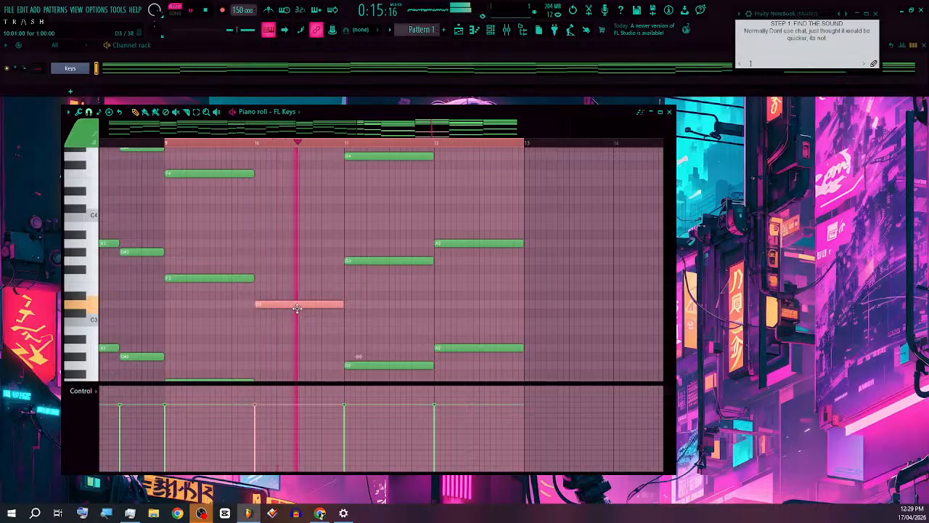
pyautogui.scroll(5, 305, 309)
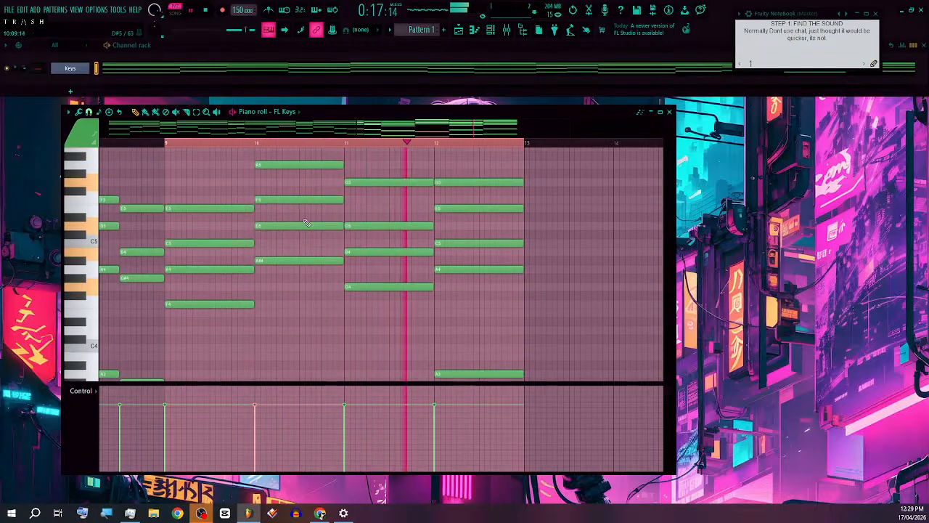
# Step: Try the two bass notes of bar 10 at F3 and F2 and at A3 and A2 while auditioning the loop
pyautogui.scroll(-6, 294, 217)
pyautogui.moveTo(291, 280); pyautogui.dragTo(290, 251)
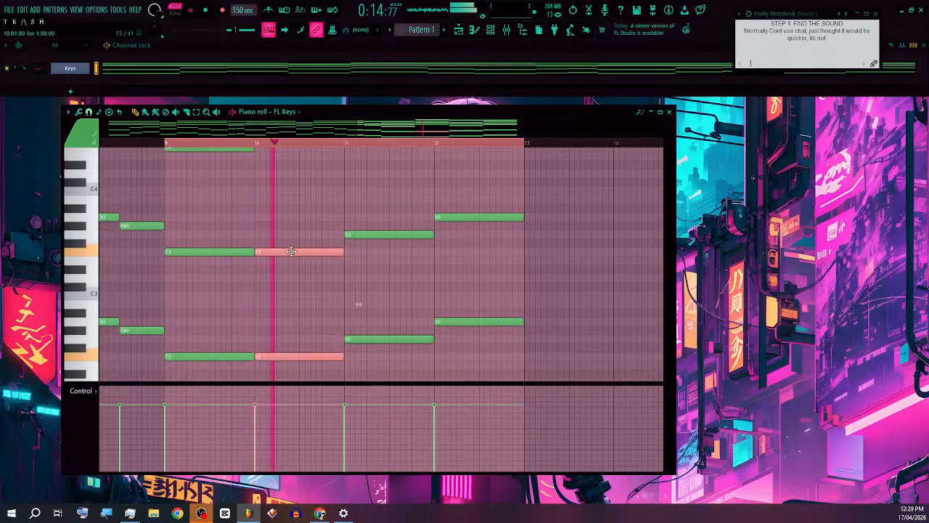
pyautogui.scroll(6, 305, 272)
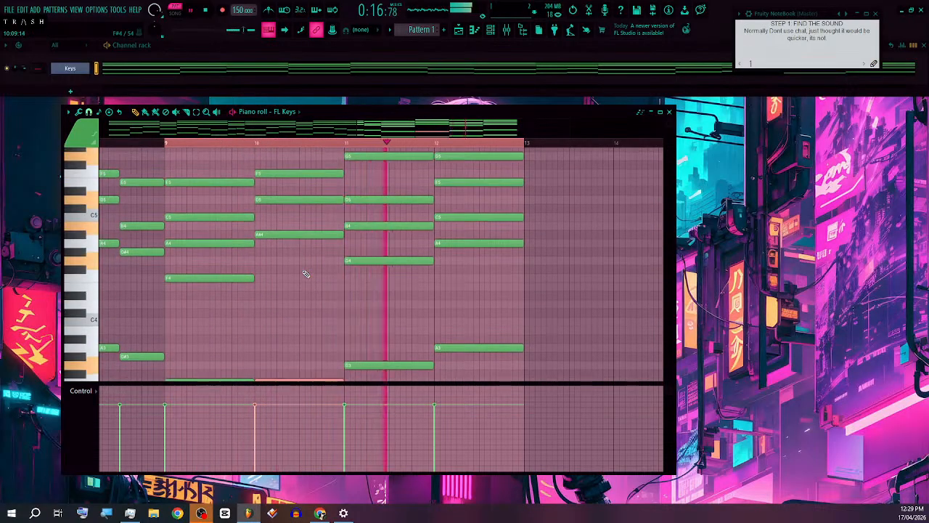
pyautogui.scroll(-5, 306, 274)
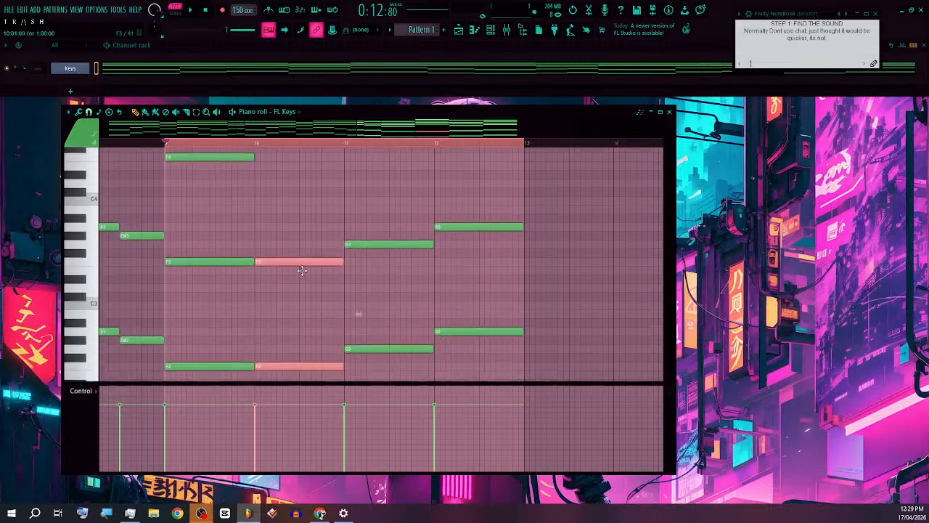
pyautogui.scroll(-2, 302, 270)
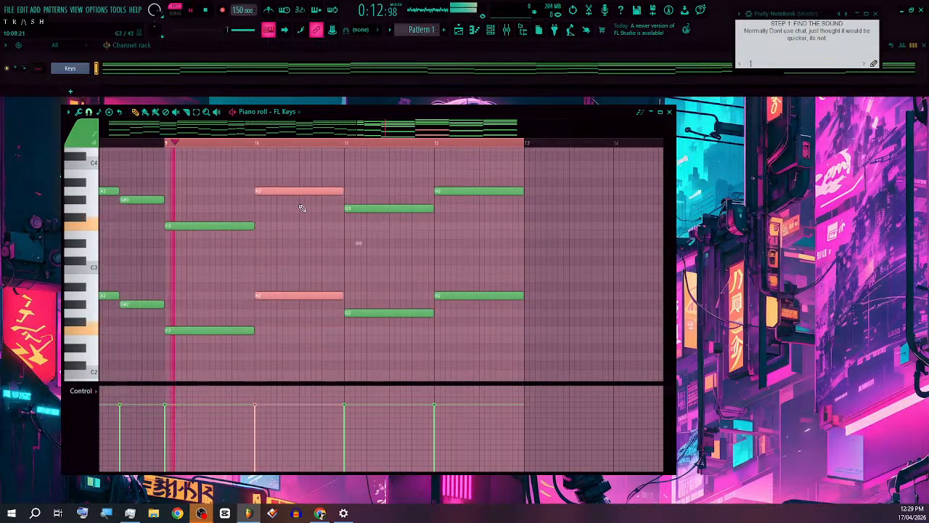
pyautogui.scroll(2, 321, 255)
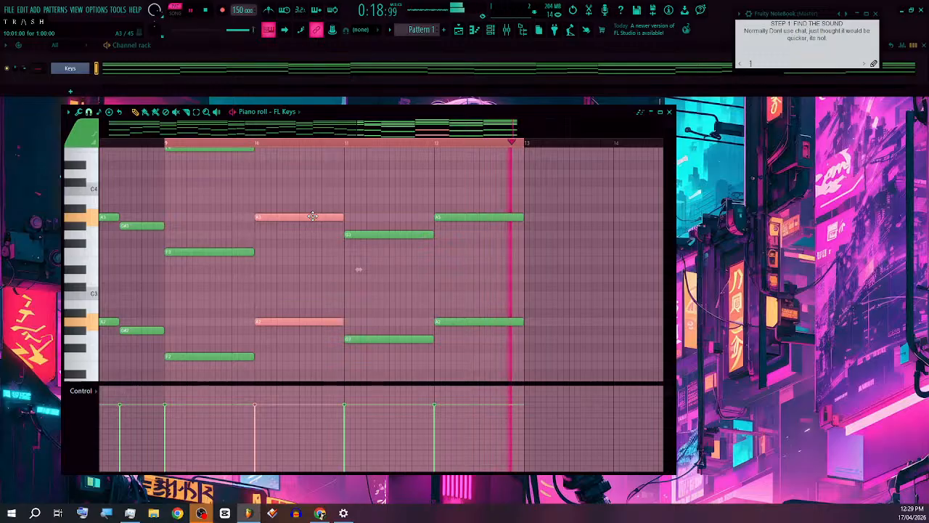
# Step: Try the two bass notes of bar 10 at G3 and G2 and at E4 and E3 during looped playback
pyautogui.moveTo(312, 215); pyautogui.dragTo(313, 238)
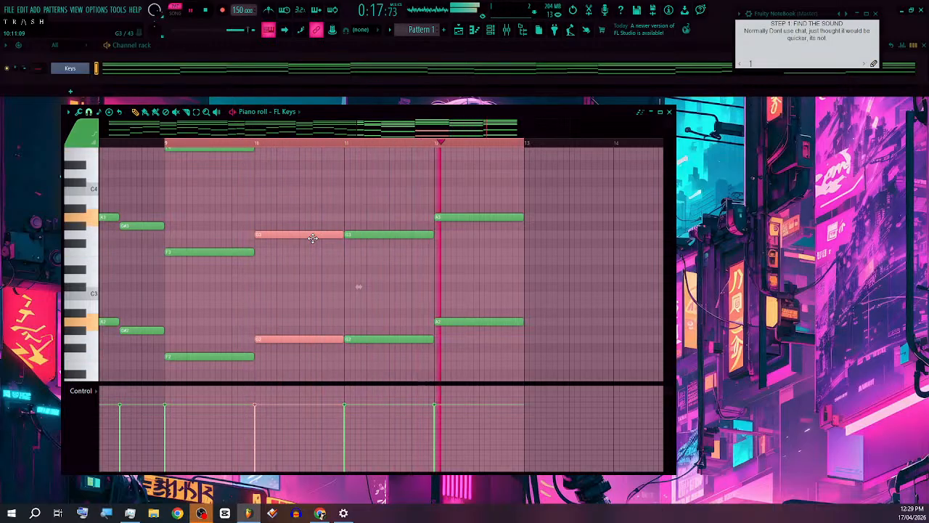
pyautogui.moveTo(313, 238); pyautogui.dragTo(466, 278)
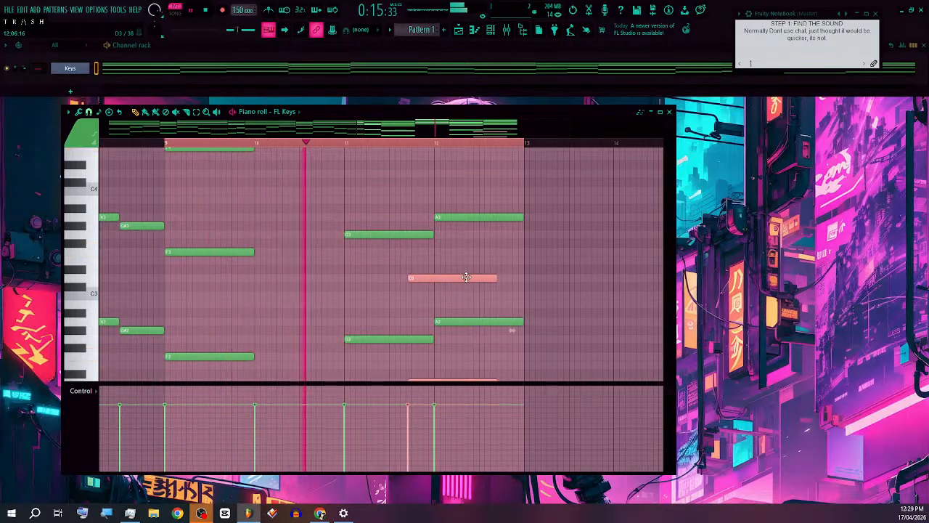
pyautogui.moveTo(467, 278); pyautogui.dragTo(313, 160)
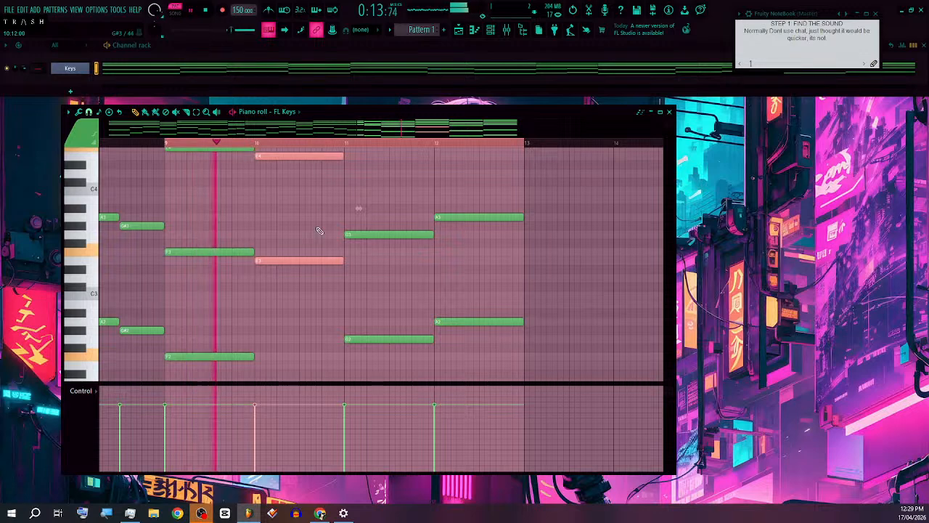
# Step: Try the two bass notes of bar 10 at E3 and E2 and at F#3 and F#2, aligned to the bar's start
pyautogui.press('space')
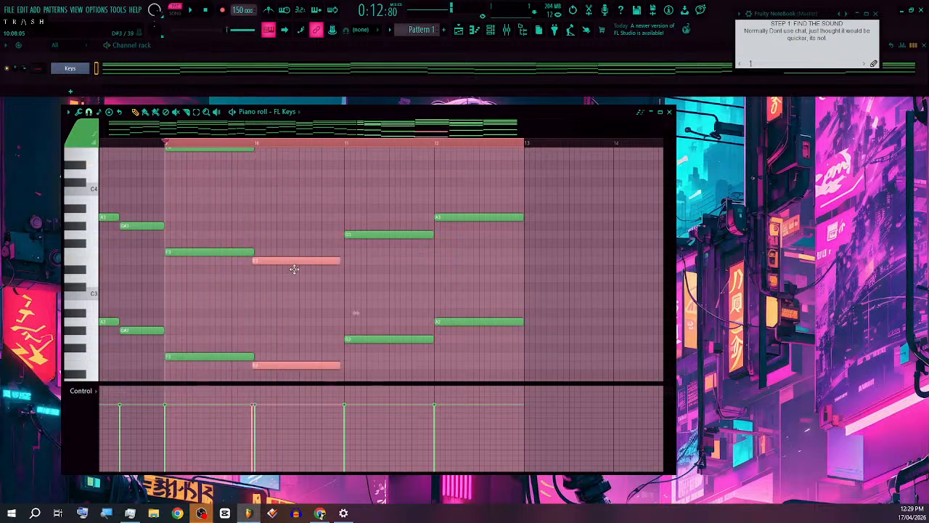
pyautogui.moveTo(294, 268); pyautogui.dragTo(299, 251)
pyautogui.press('space')
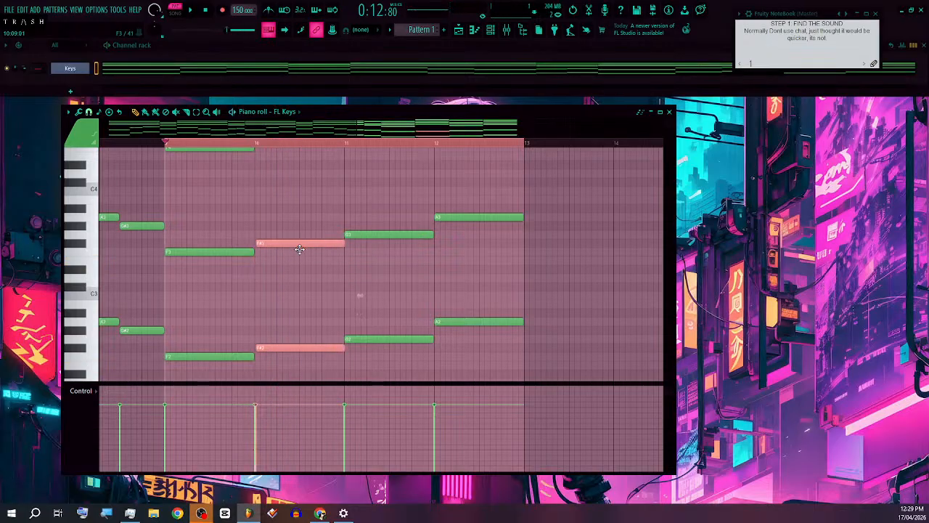
pyautogui.moveTo(299, 242)
pyautogui.mouseDown()
pyautogui.moveTo(299, 260)
pyautogui.moveTo(297, 242)
pyautogui.mouseUp()
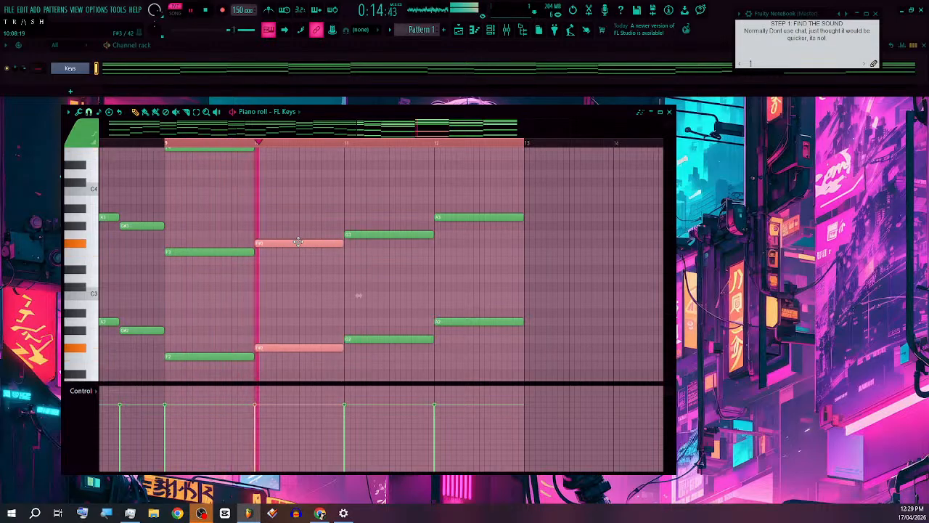
# Step: Lower the two bass notes of bar 10 to D3 and D2, audition the loop against the upper chords, and stop playback
pyautogui.moveTo(298, 242); pyautogui.dragTo(298, 278)
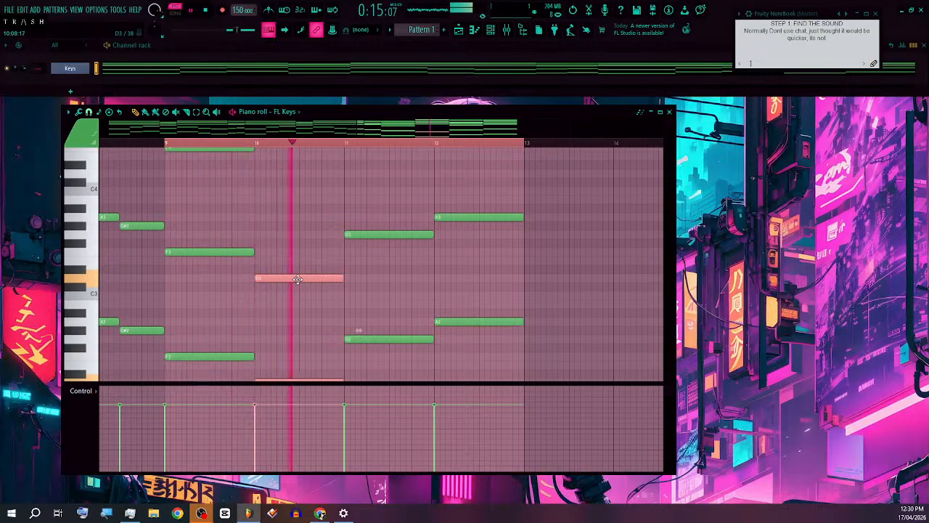
pyautogui.scroll(-2, 310, 289)
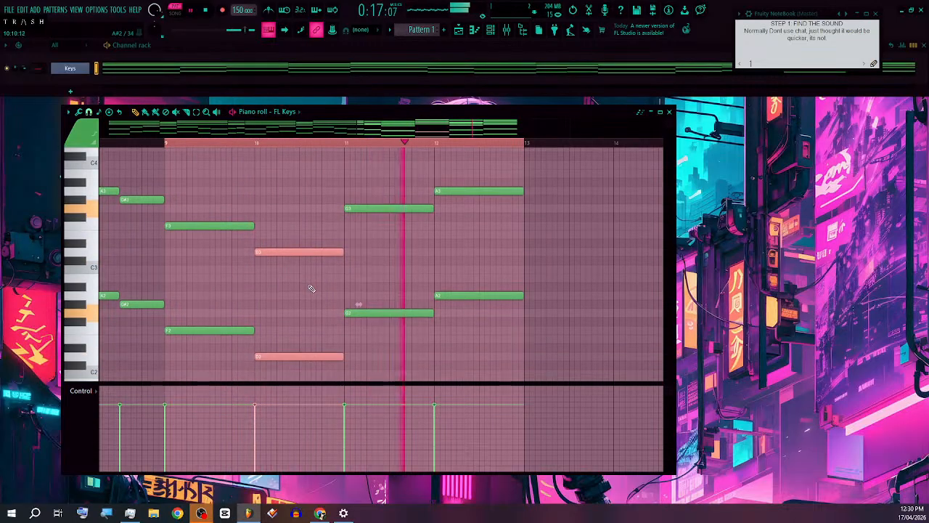
pyautogui.scroll(3, 293, 283)
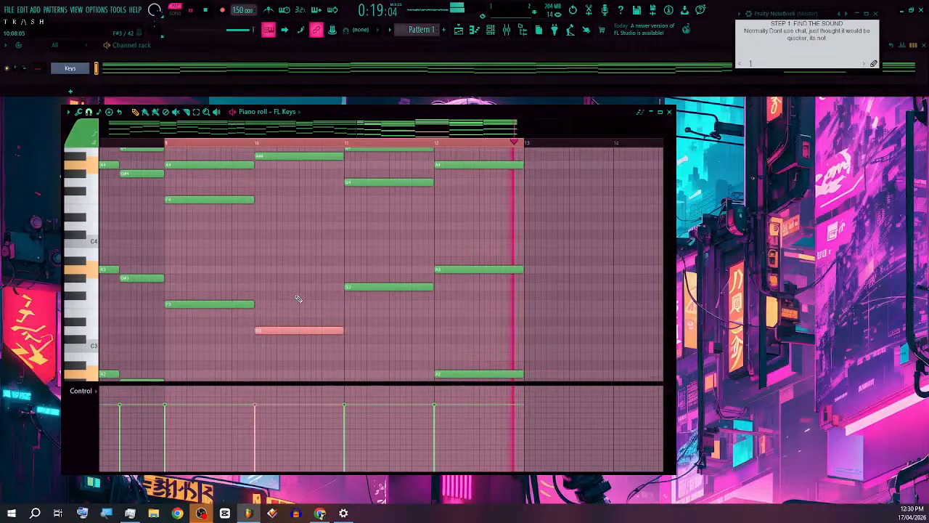
pyautogui.scroll(-3, 297, 294)
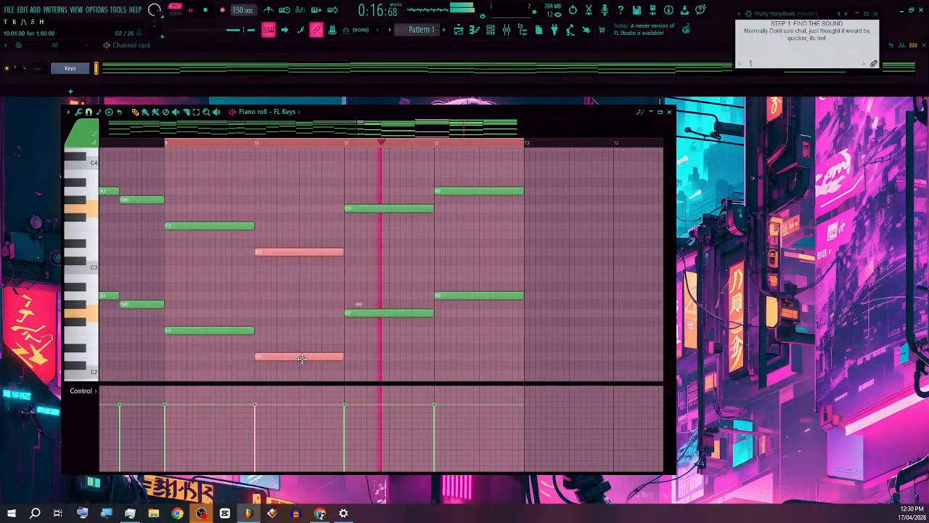
pyautogui.scroll(6, 472, 254)
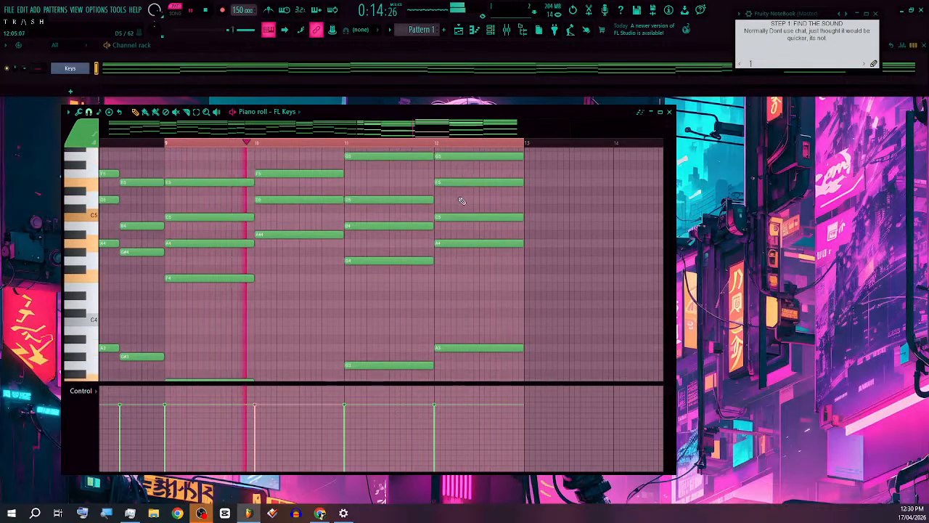
pyautogui.scroll(-7, 460, 200)
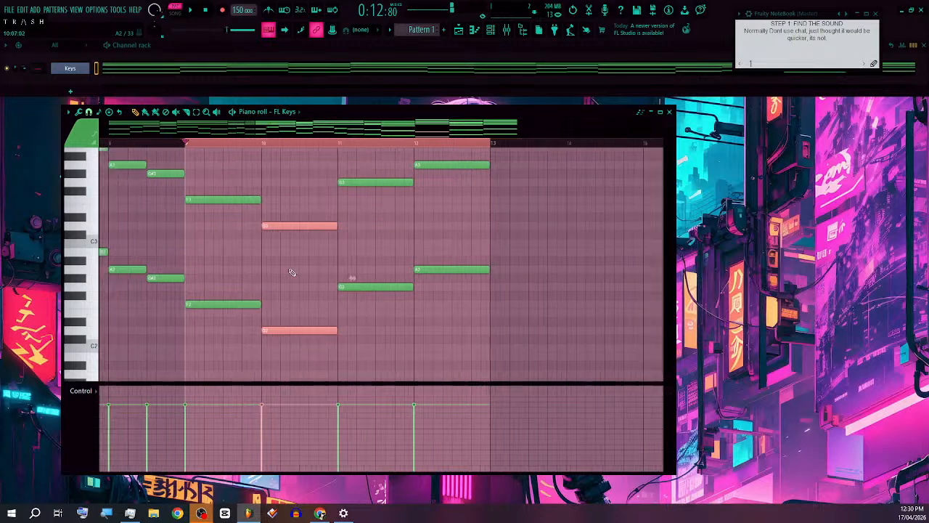
pyautogui.scroll(-3, 290, 272)
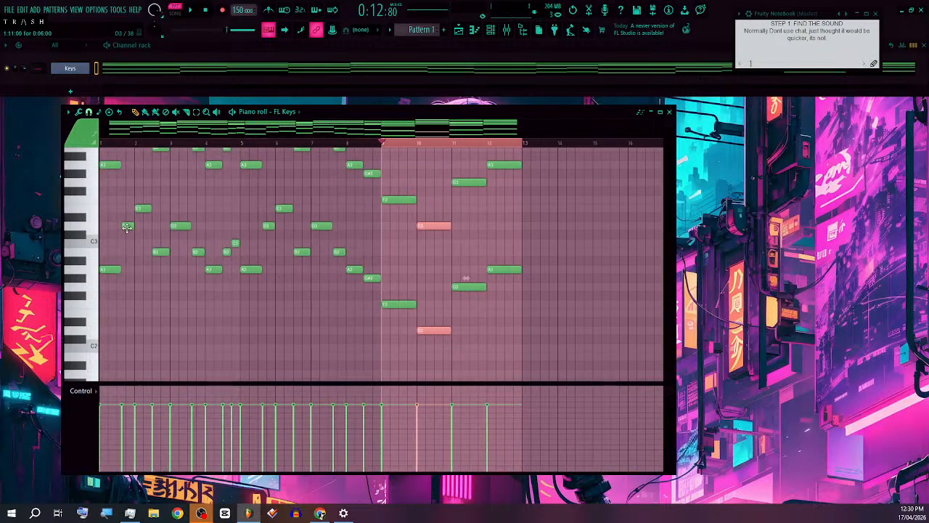
# Step: Raise the two bass notes of bar 10 by an octave to D4 and D3 and play back bars 9 to 12
pyautogui.moveTo(431, 332); pyautogui.dragTo(431, 280)
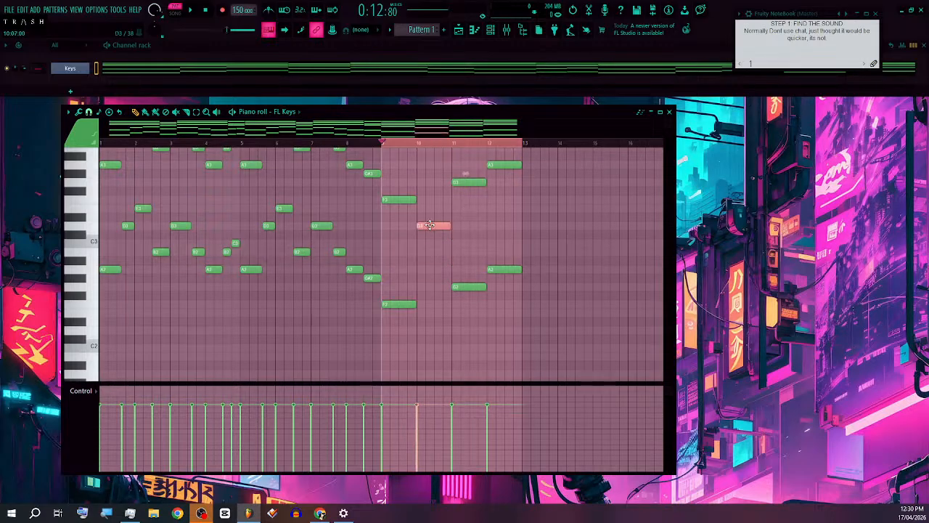
pyautogui.scroll(3, 465, 292)
pyautogui.scroll(3, 496, 298)
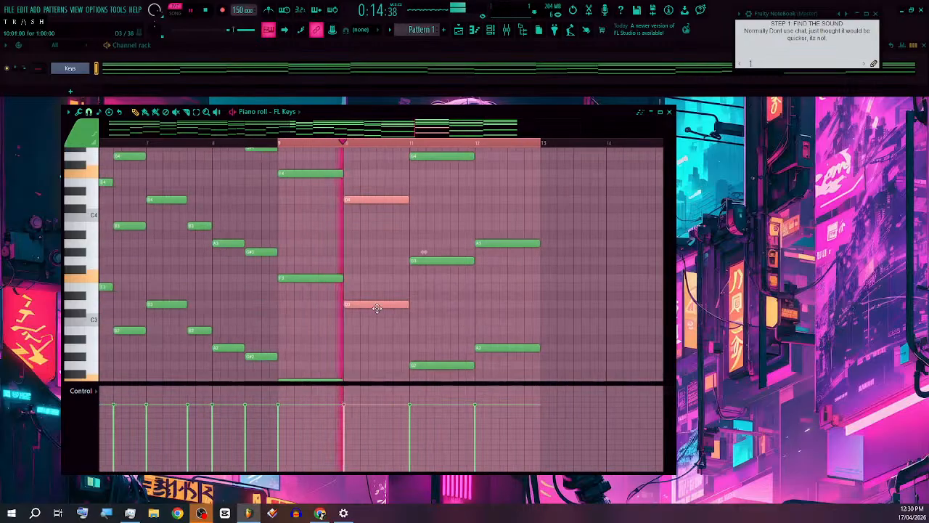
pyautogui.scroll(1, 414, 317)
pyautogui.scroll(5, 396, 301)
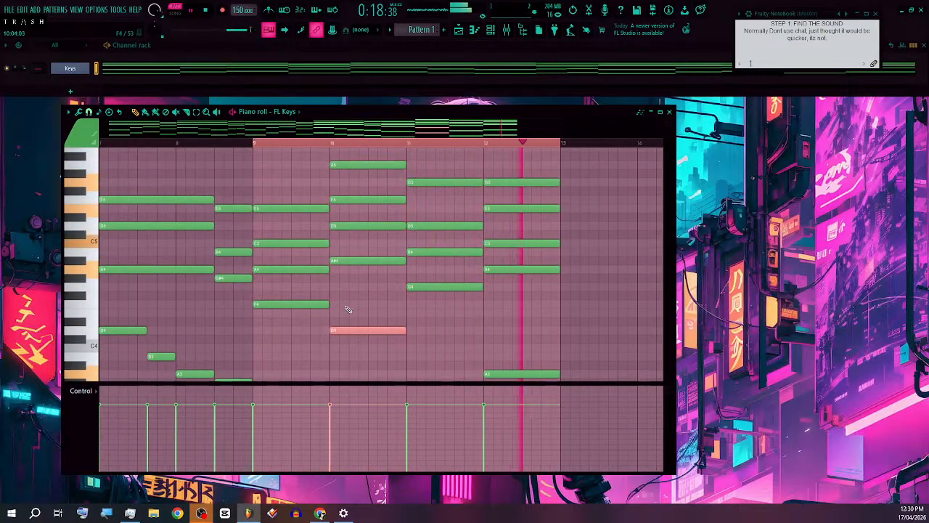
pyautogui.scroll(-2, 353, 299)
pyautogui.scroll(3, 351, 298)
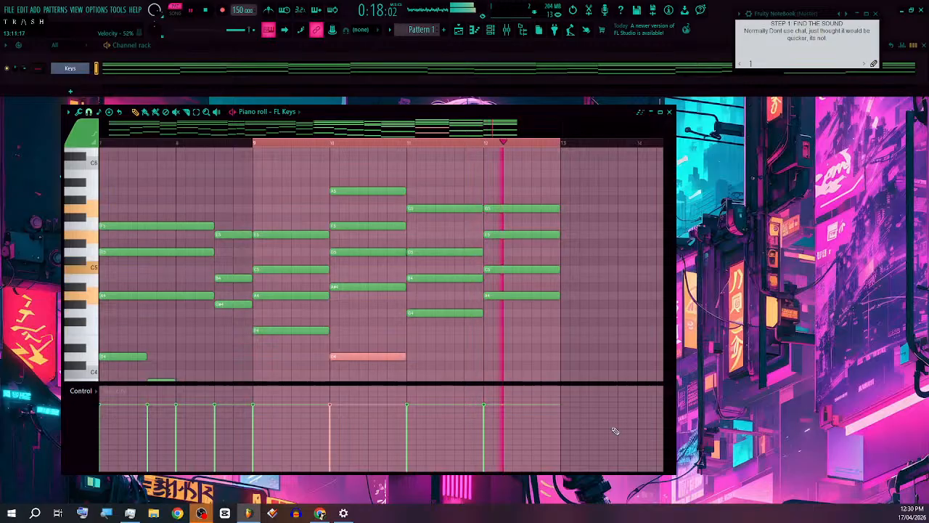
pyautogui.scroll(-7, 416, 342)
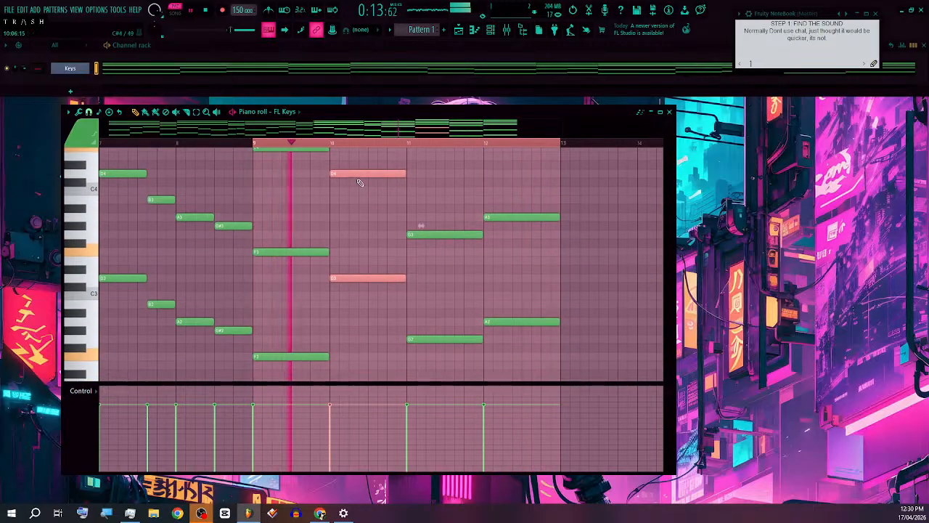
pyautogui.scroll(4, 363, 217)
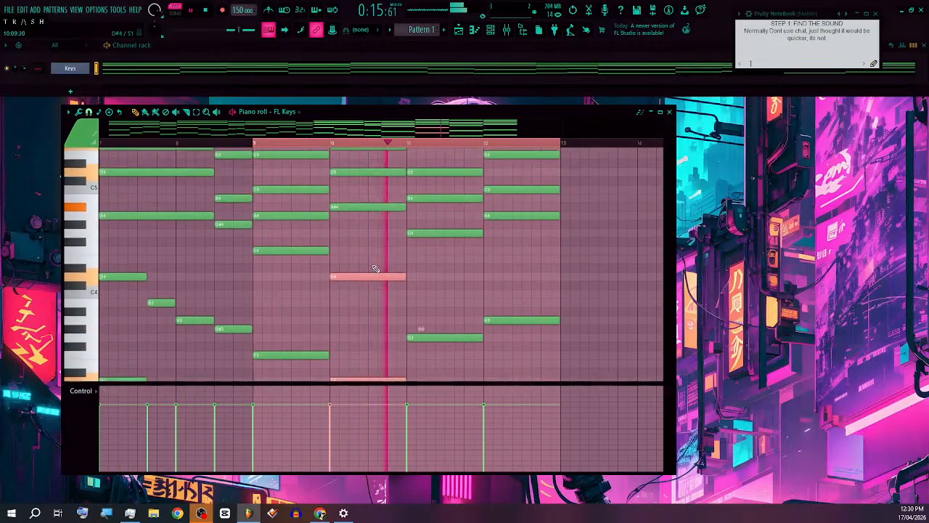
# Step: Lower the two bass notes of bar 10 to A#3 and A#2 during looped playback
pyautogui.scroll(-3, 387, 279)
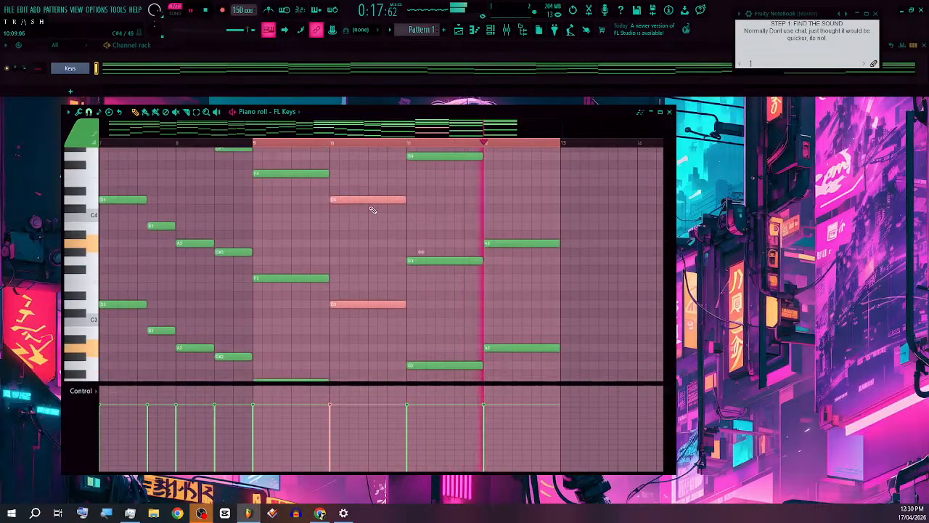
pyautogui.moveTo(366, 194); pyautogui.dragTo(369, 223)
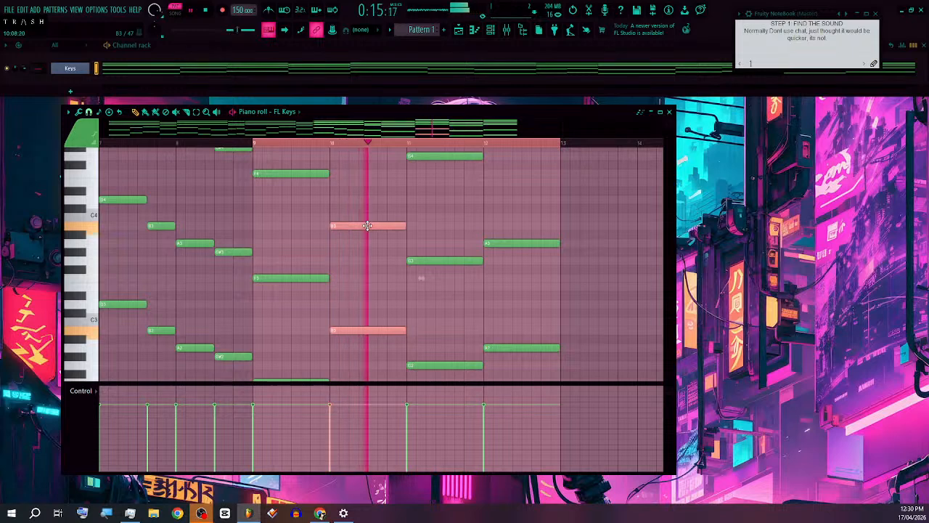
pyautogui.scroll(-2, 383, 253)
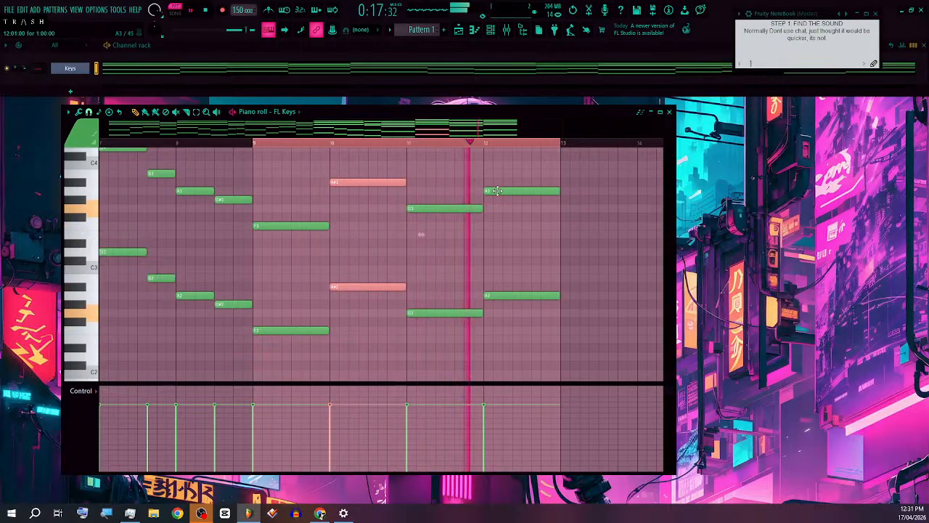
# Step: Delete the lower-octave bass notes from bars 9 to 12, keeping the upper bass line
pyautogui.scroll(3, 516, 218)
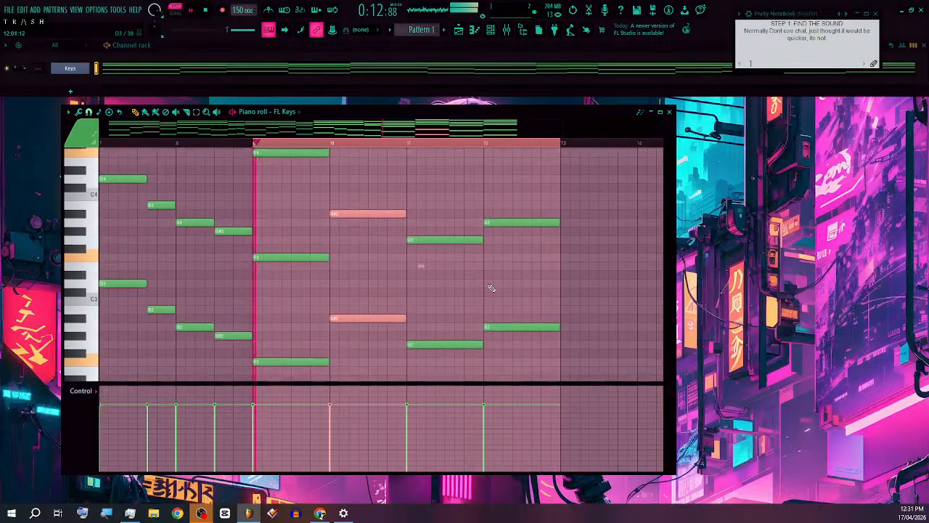
pyautogui.moveTo(514, 275); pyautogui.dragTo(283, 369)
pyautogui.press('Delete')
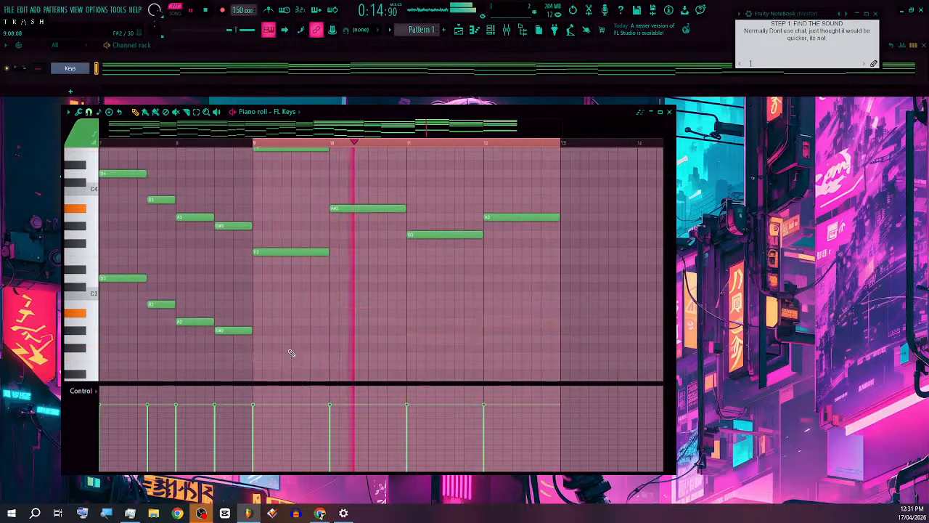
# Step: Copy C5 in bar 9, F5 in bar 10, D5 in bar 11 and E5 in bar 12 down one octave
pyautogui.scroll(5, 313, 327)
pyautogui.click(298, 214)
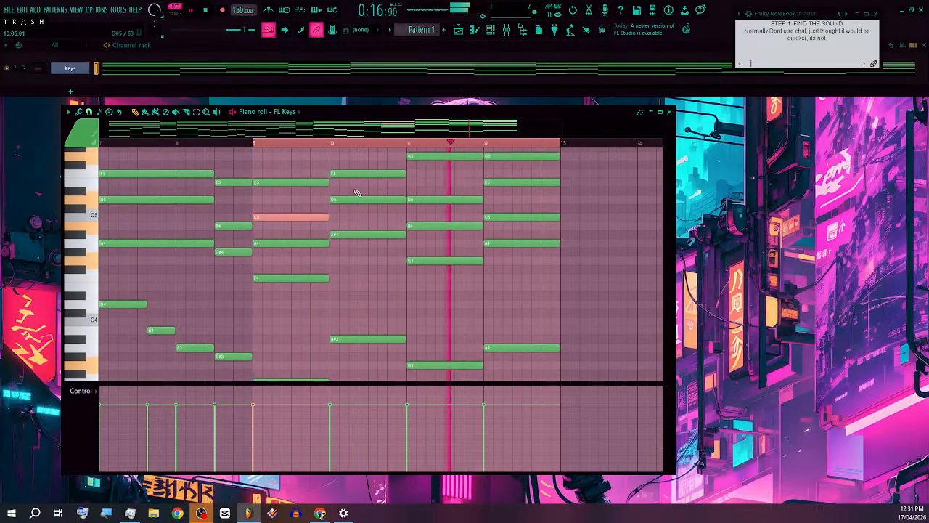
pyautogui.click(362, 172)
pyautogui.scroll(3, 428, 217)
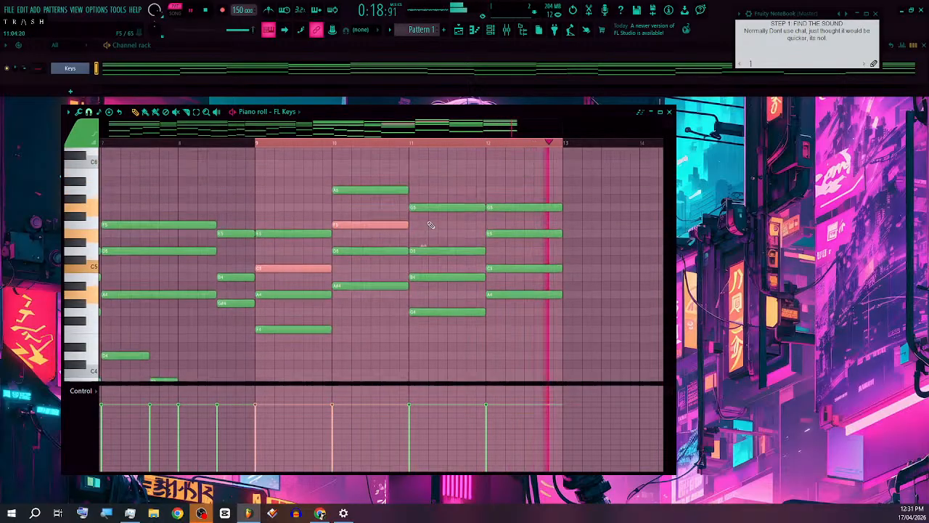
pyautogui.moveTo(444, 231); pyautogui.dragTo(465, 257)
pyautogui.moveTo(519, 225); pyautogui.dragTo(533, 241)
pyautogui.scroll(-3, 461, 260)
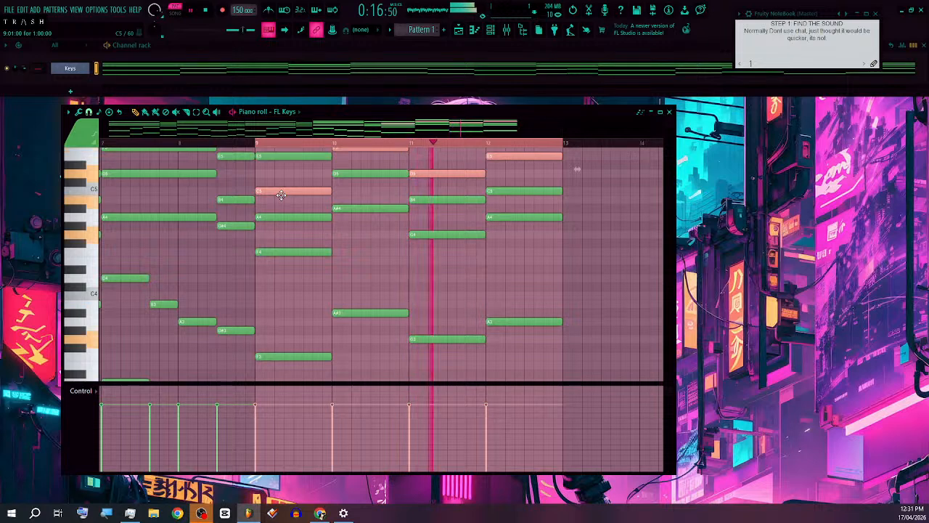
pyautogui.hotkey('ctrl', 'Down')
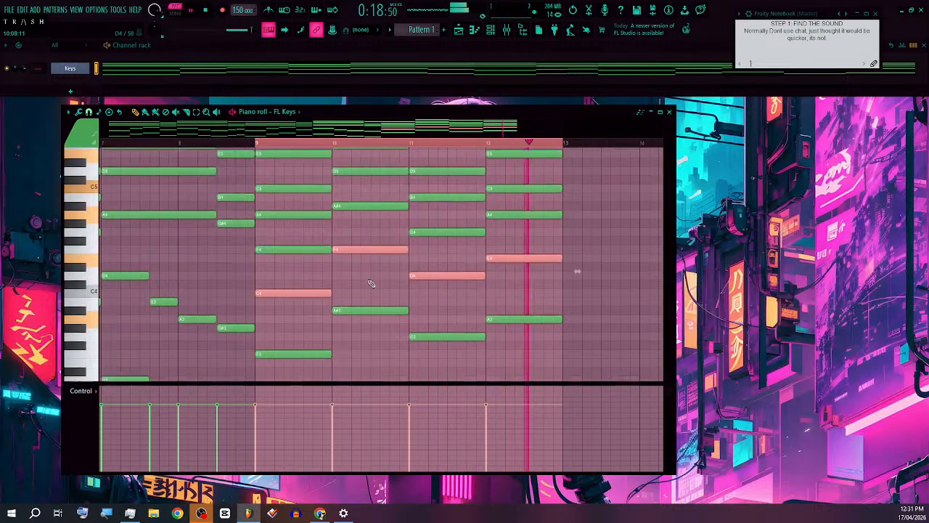
# Step: Add a full-bar D5 note to the chords in bars 9 and 12, aligned to each bar's start
pyautogui.scroll(-1, 348, 276)
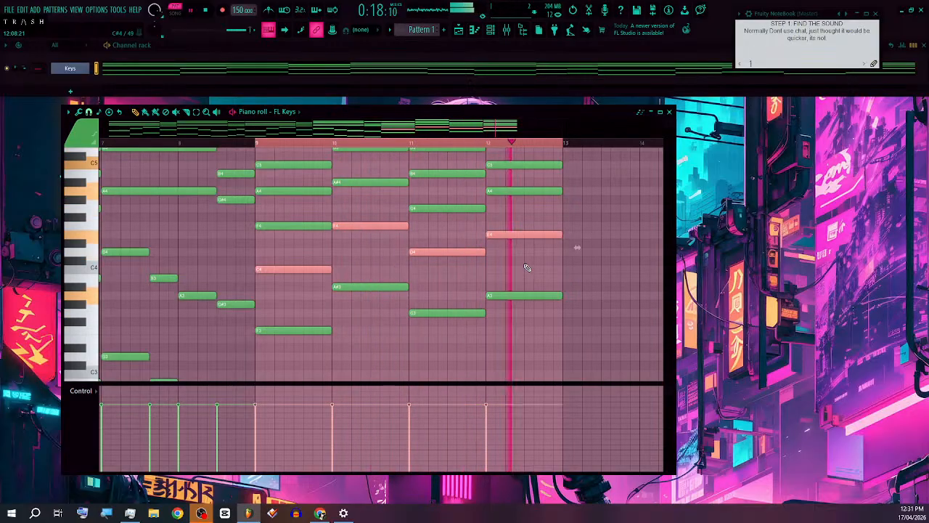
pyautogui.scroll(5, 527, 268)
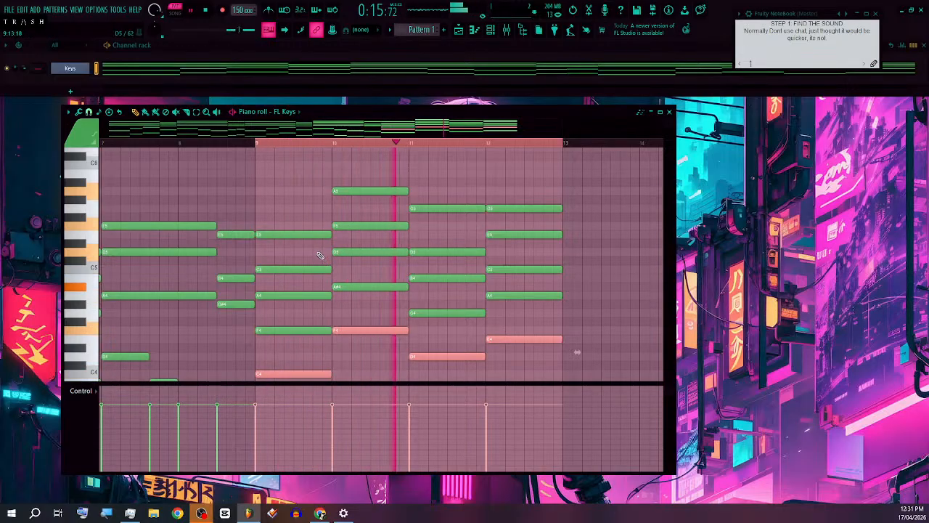
pyautogui.scroll(-4, 319, 255)
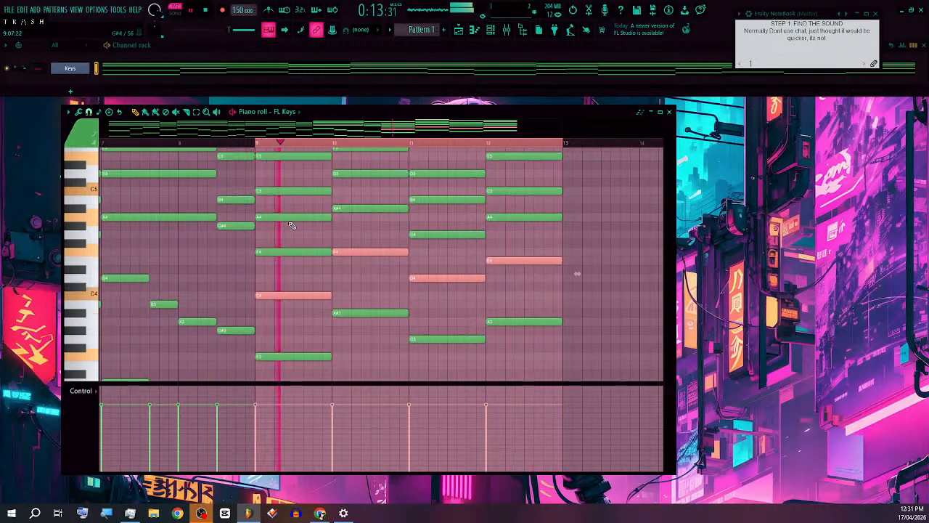
pyautogui.scroll(2, 288, 210)
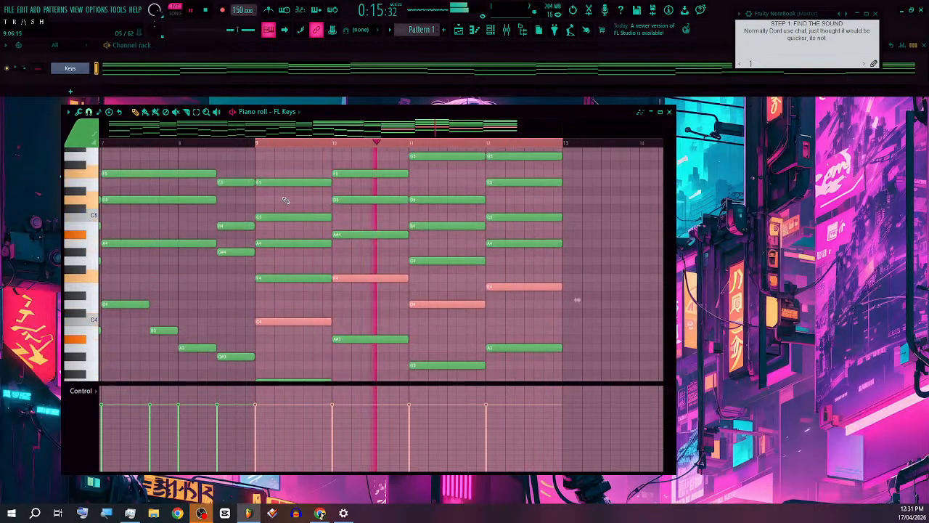
pyautogui.click(285, 201)
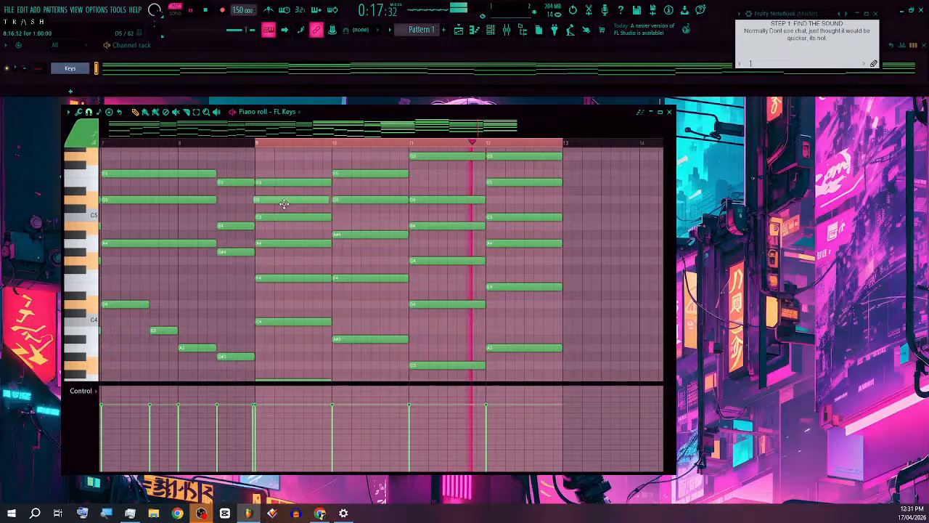
pyautogui.click(500, 199)
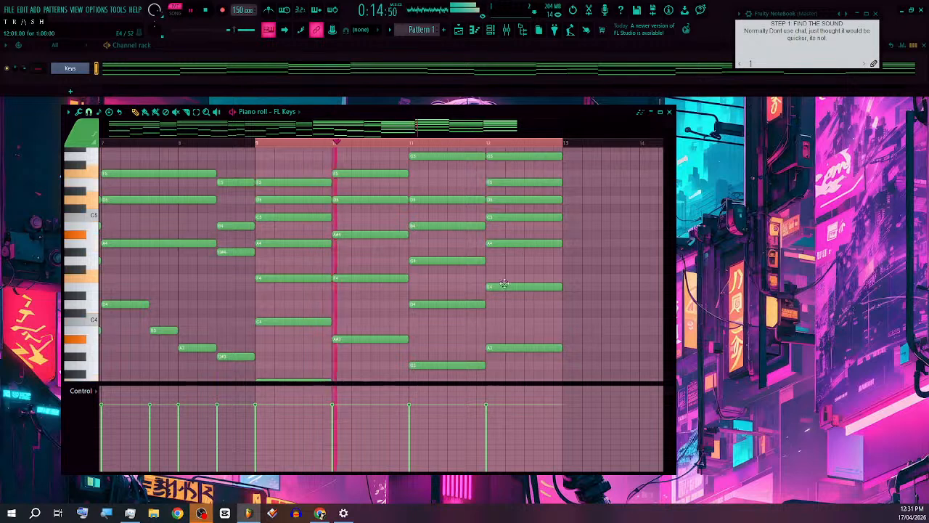
# Step: Try an extra note in bar 12's chord at D4 and at G4, and remove it
pyautogui.scroll(-2, 493, 278)
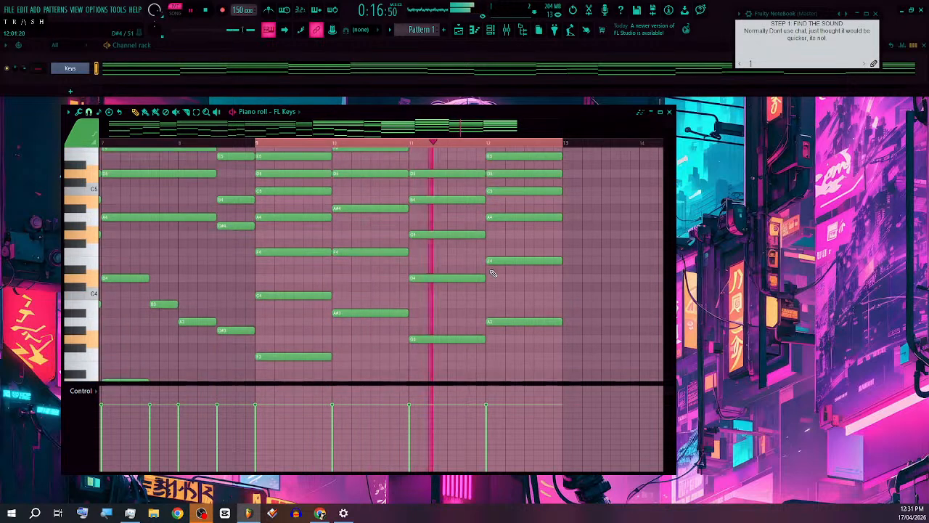
pyautogui.click(492, 279)
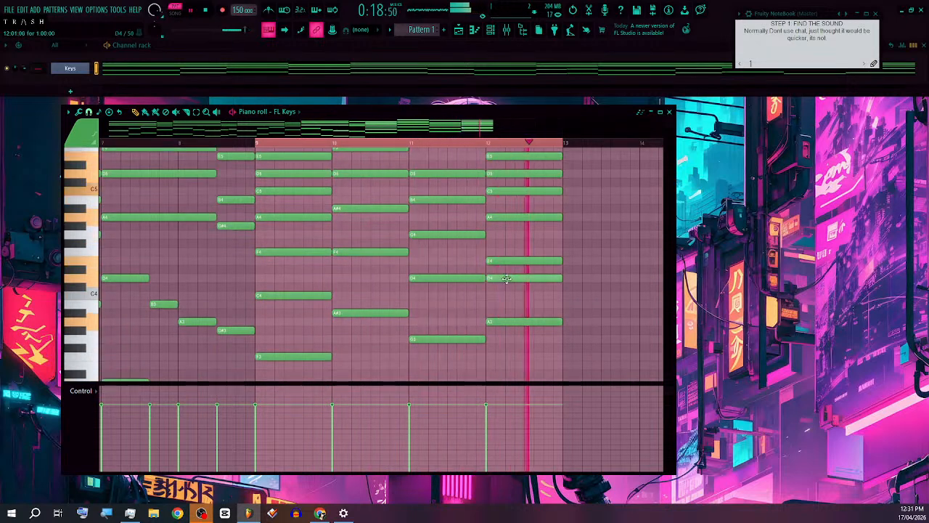
pyautogui.moveTo(507, 279); pyautogui.dragTo(496, 239)
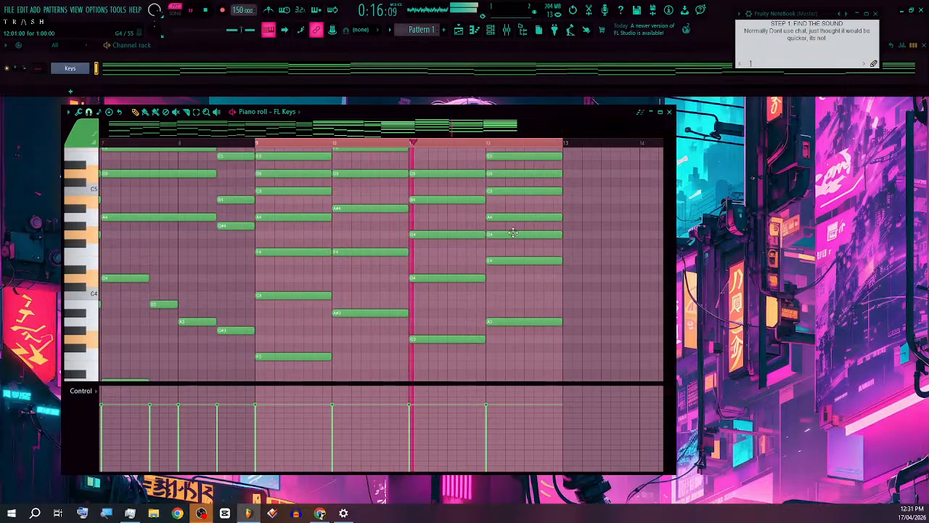
pyautogui.scroll(3, 515, 234)
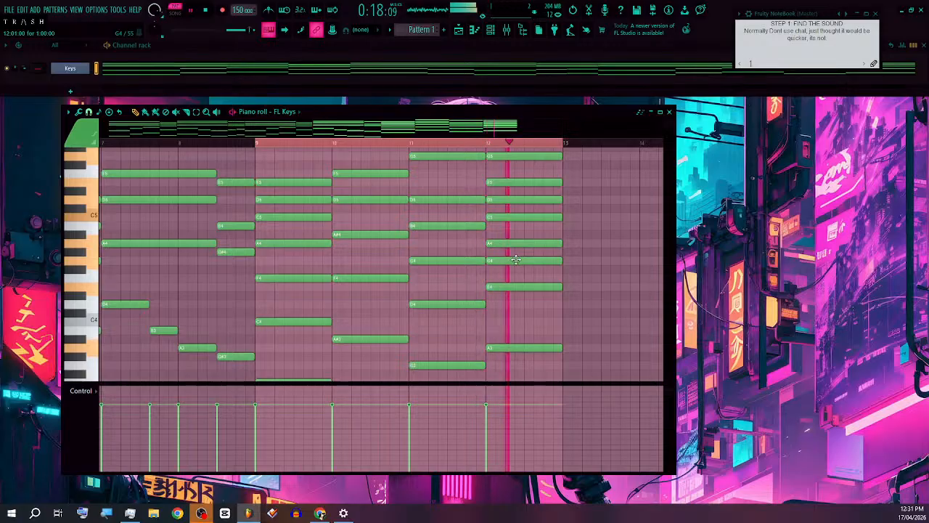
pyautogui.rightClick(516, 260)
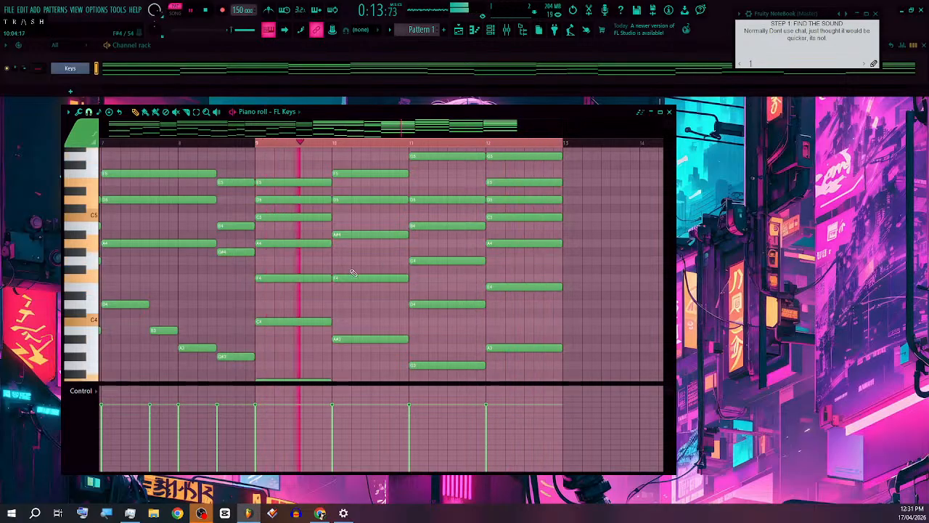
# Step: Try a full-bar G4 note in the chords of bars 9 and 10, and delete both notes
pyautogui.click(352, 260)
pyautogui.click(276, 260)
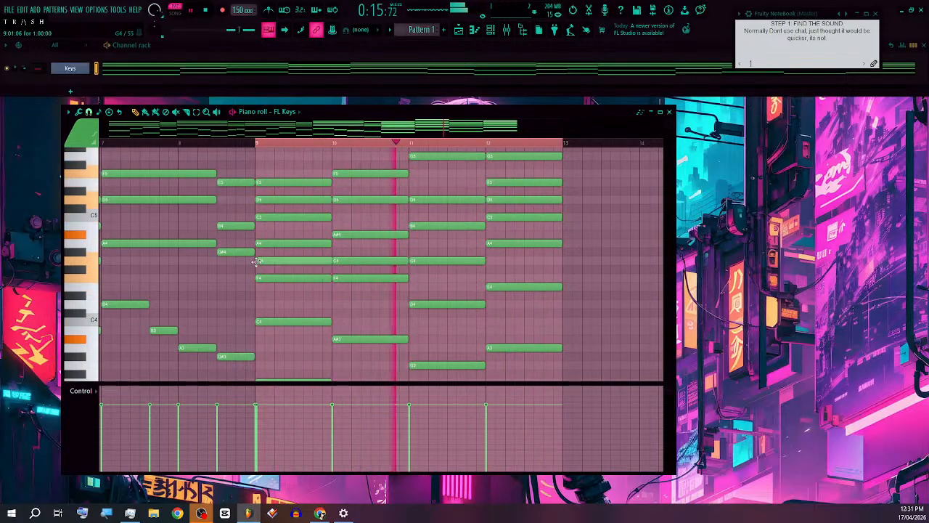
pyautogui.moveTo(275, 259); pyautogui.dragTo(273, 260)
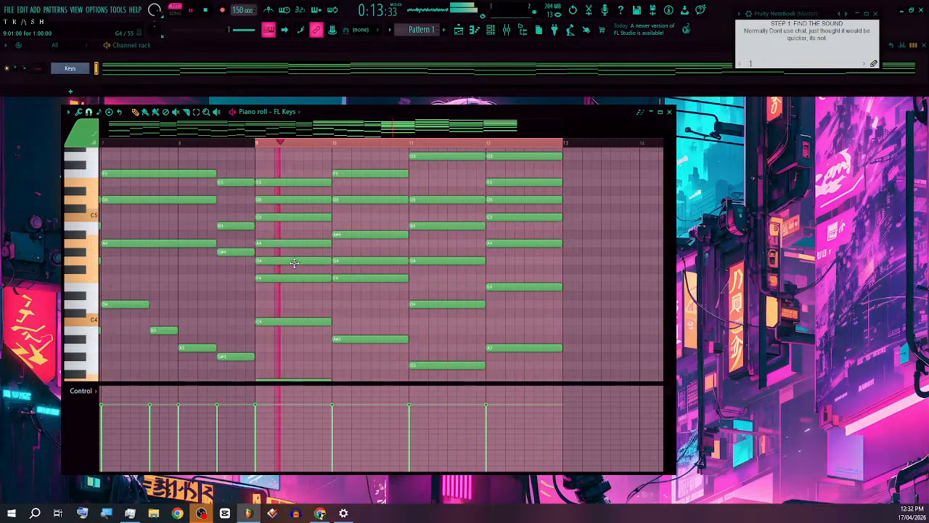
pyautogui.rightClick(295, 261)
pyautogui.rightClick(357, 263)
# Step: Shorten the chords of bars 10 and 12 to one beat and repeat them on beats two, three and four
pyautogui.scroll(2, 479, 272)
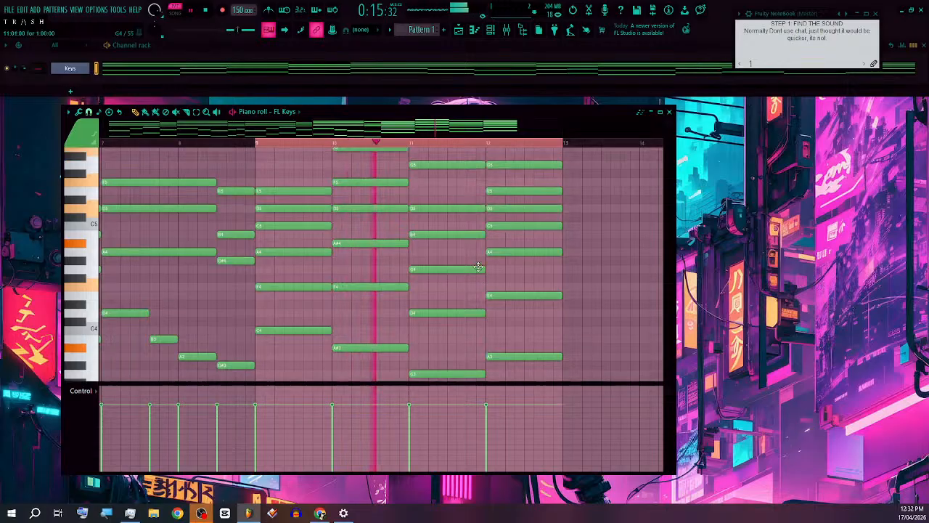
pyautogui.scroll(2, 479, 272)
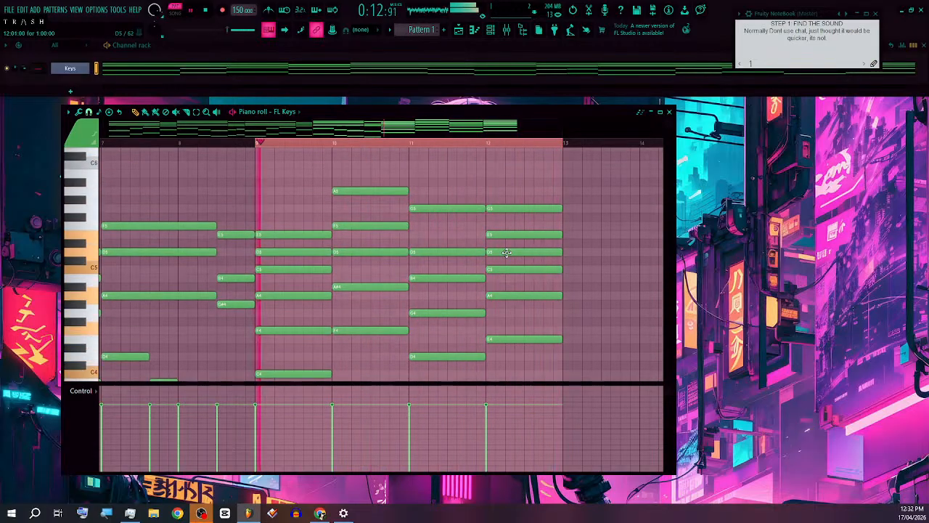
pyautogui.scroll(-2, 506, 252)
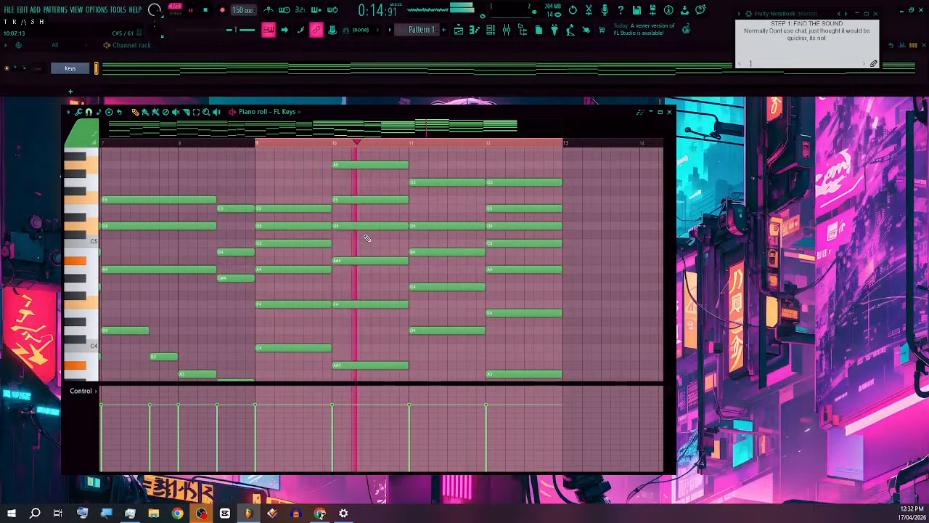
pyautogui.scroll(-10, 361, 237)
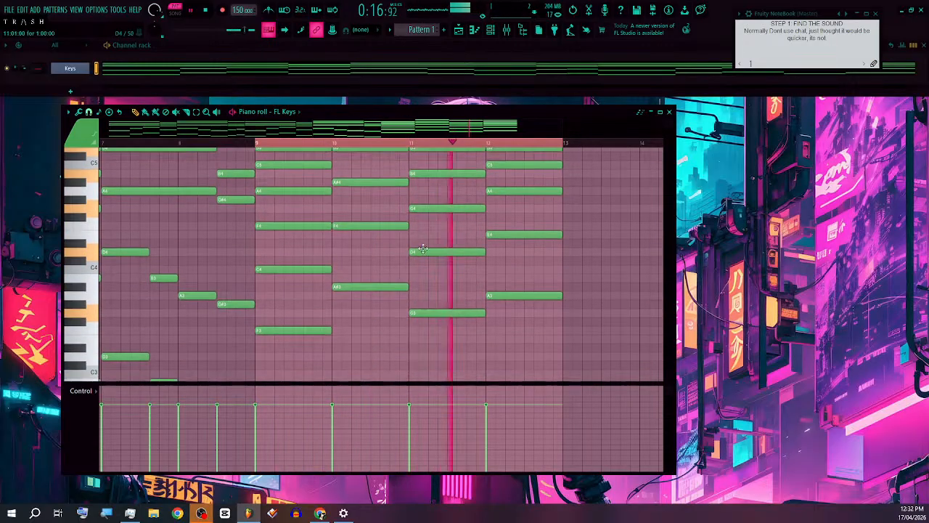
pyautogui.scroll(16, 428, 253)
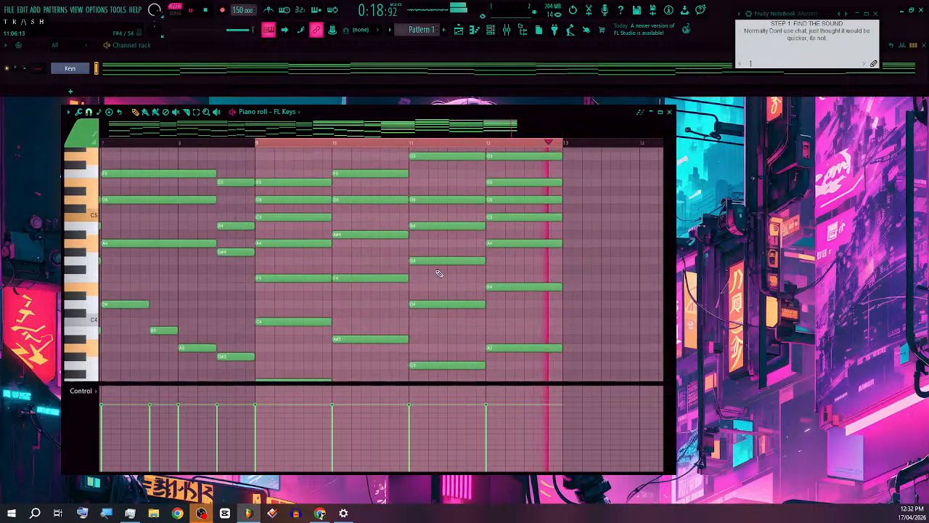
pyautogui.moveTo(526, 213); pyautogui.dragTo(510, 300)
pyautogui.scroll(5, 436, 308)
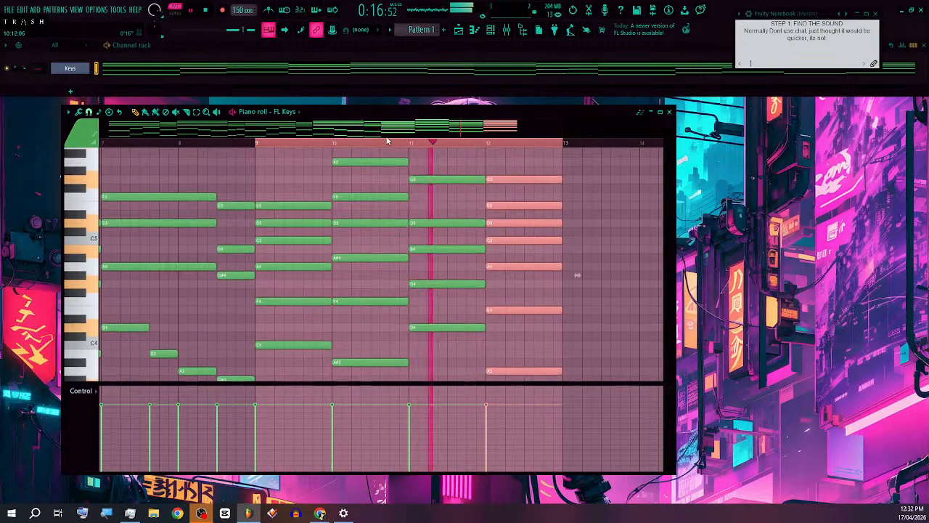
pyautogui.moveTo(385, 151); pyautogui.dragTo(367, 379)
pyautogui.scroll(-3, 385, 327)
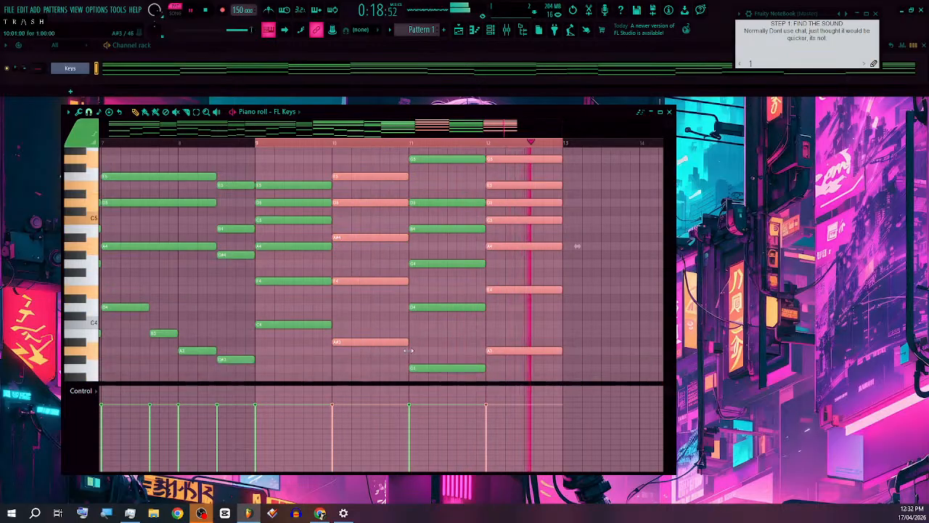
pyautogui.moveTo(405, 307); pyautogui.dragTo(350, 312)
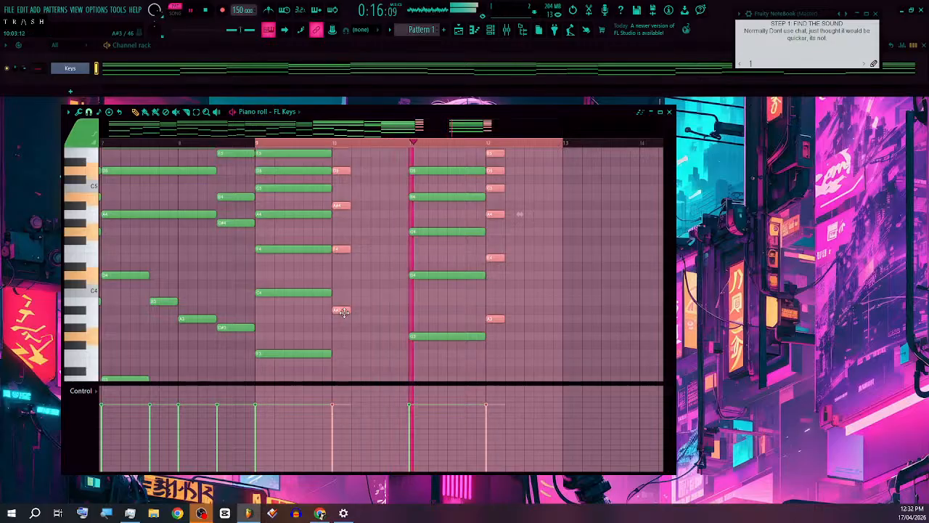
pyautogui.moveTo(350, 312); pyautogui.dragTo(362, 312)
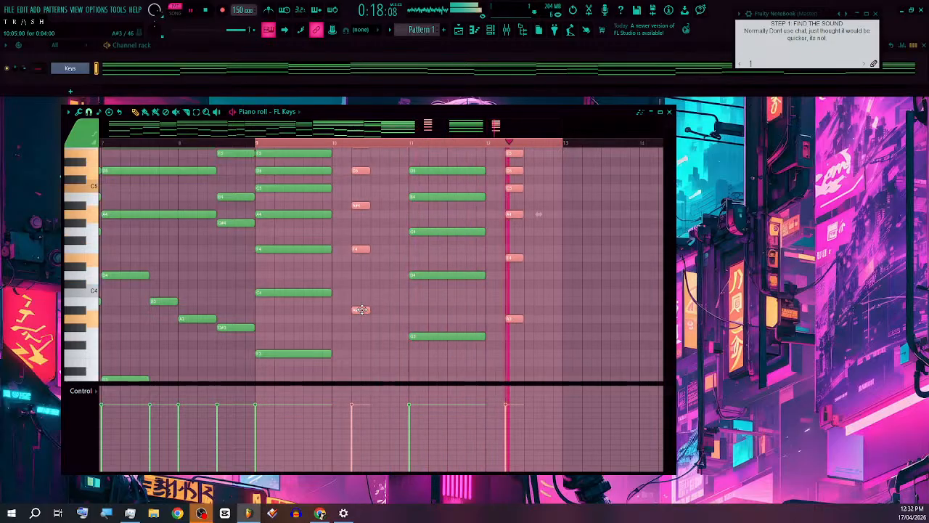
pyautogui.moveTo(361, 310); pyautogui.dragTo(401, 312)
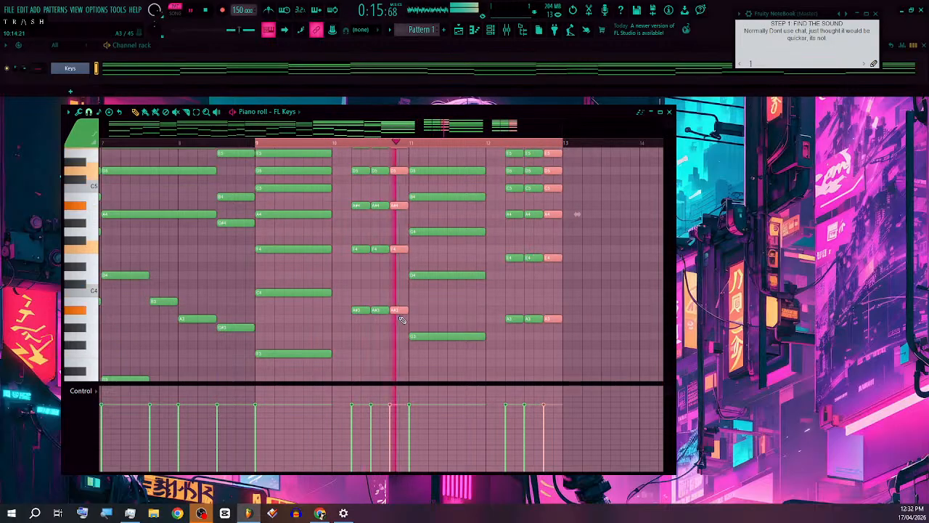
# Step: Split the chords of bars 9 and 11 into one-beat repeats that extend through the first beat of bars 10 and 12
pyautogui.scroll(3, 465, 341)
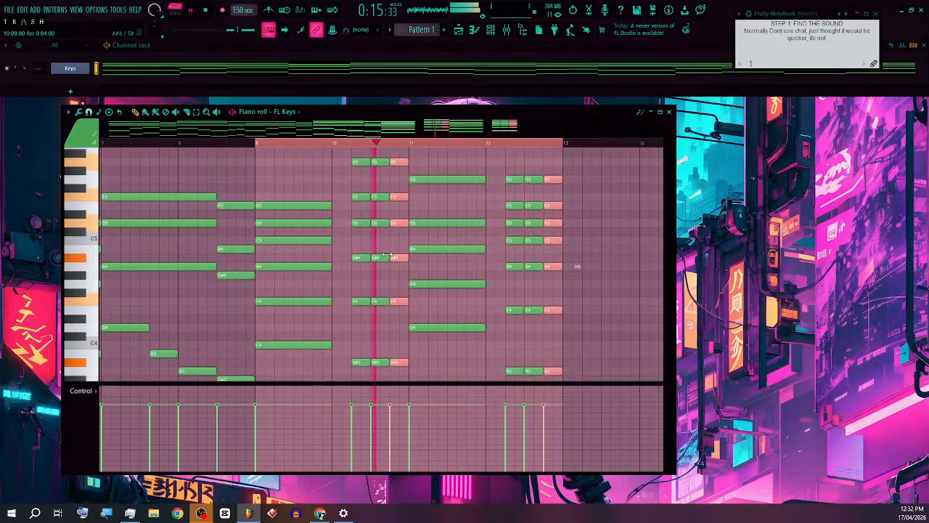
pyautogui.moveTo(331, 185); pyautogui.dragTo(319, 308)
pyautogui.scroll(3, 434, 285)
pyautogui.moveTo(473, 337)
pyautogui.mouseDown()
pyautogui.moveTo(459, 151)
pyautogui.moveTo(460, 161)
pyautogui.moveTo(427, 182)
pyautogui.moveTo(496, 178)
pyautogui.mouseUp()
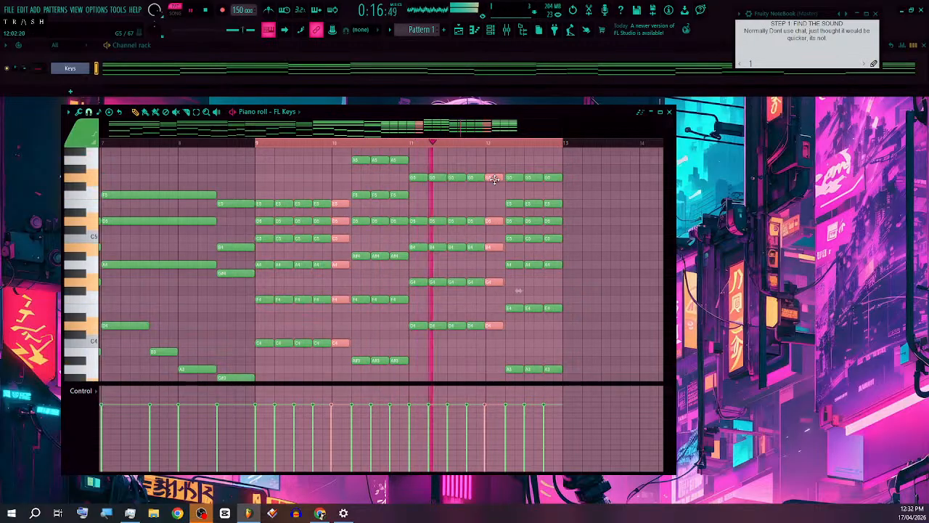
pyautogui.scroll(-6, 500, 196)
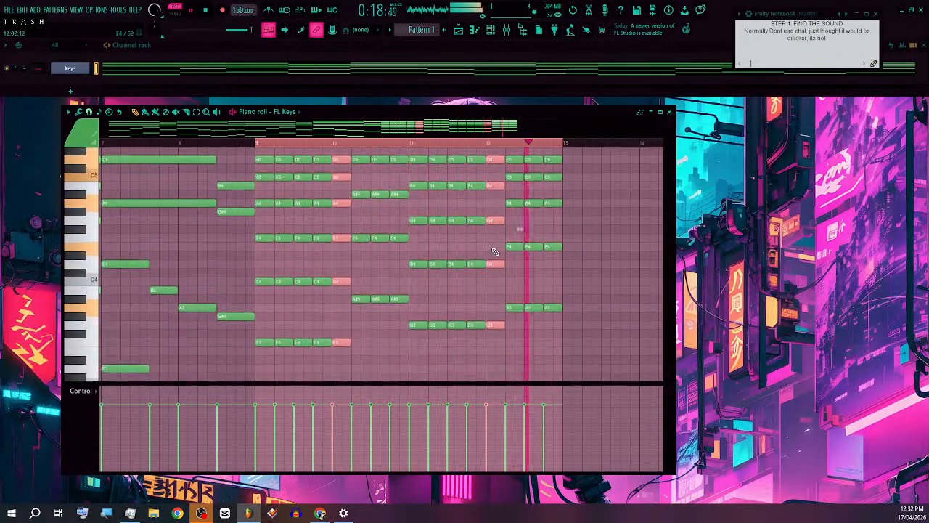
# Step: Review the repeated chords of bars 9 to 12 across their pitch range in the piano roll during playback
pyautogui.scroll(2, 390, 258)
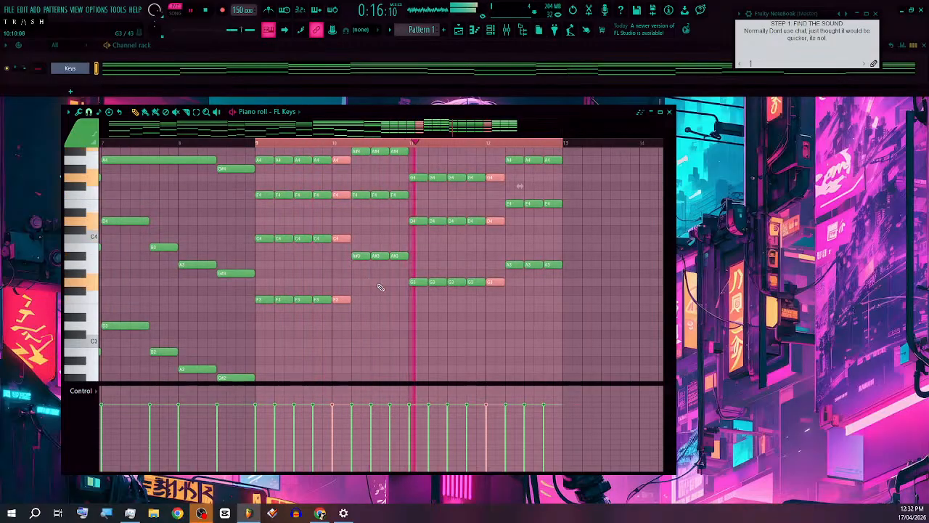
pyautogui.scroll(4, 381, 294)
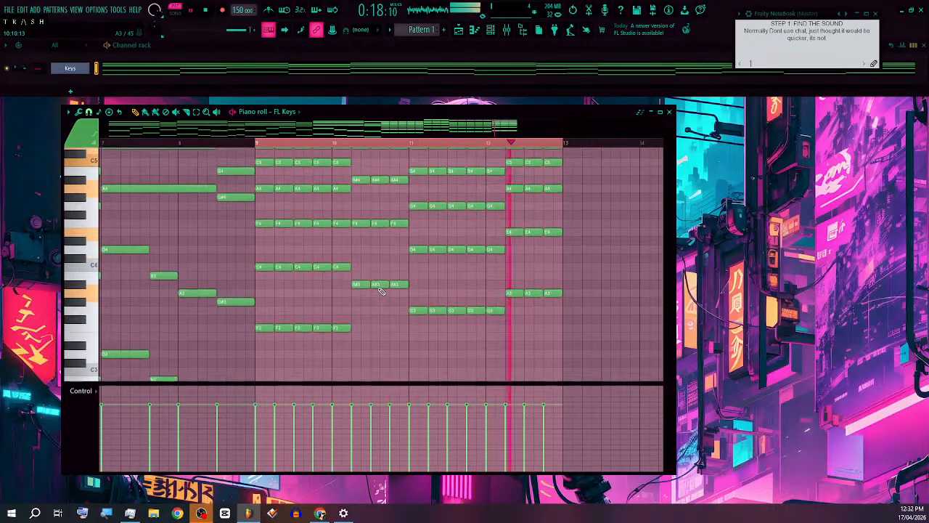
pyautogui.scroll(-3, 376, 294)
pyautogui.scroll(-1, 344, 294)
pyautogui.scroll(-1, 345, 296)
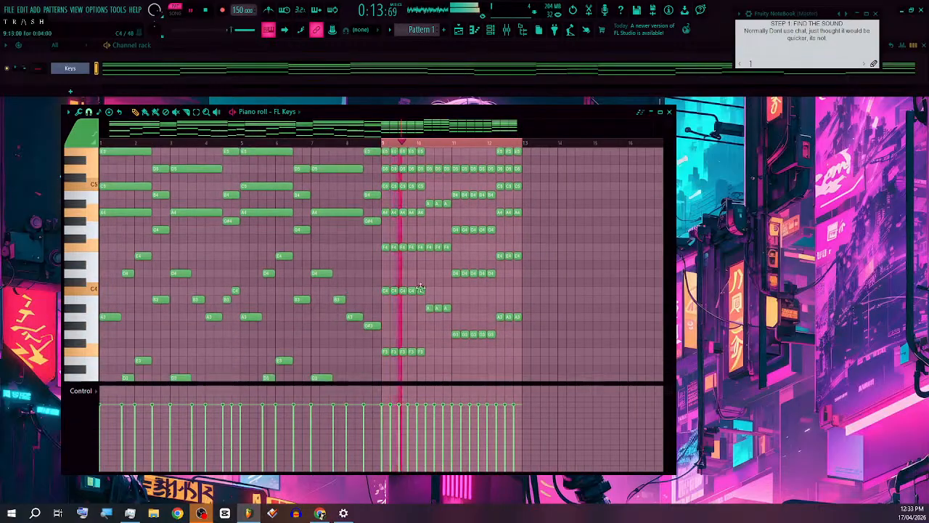
pyautogui.scroll(4, 451, 283)
pyautogui.scroll(-1, 489, 272)
pyautogui.scroll(-4, 489, 272)
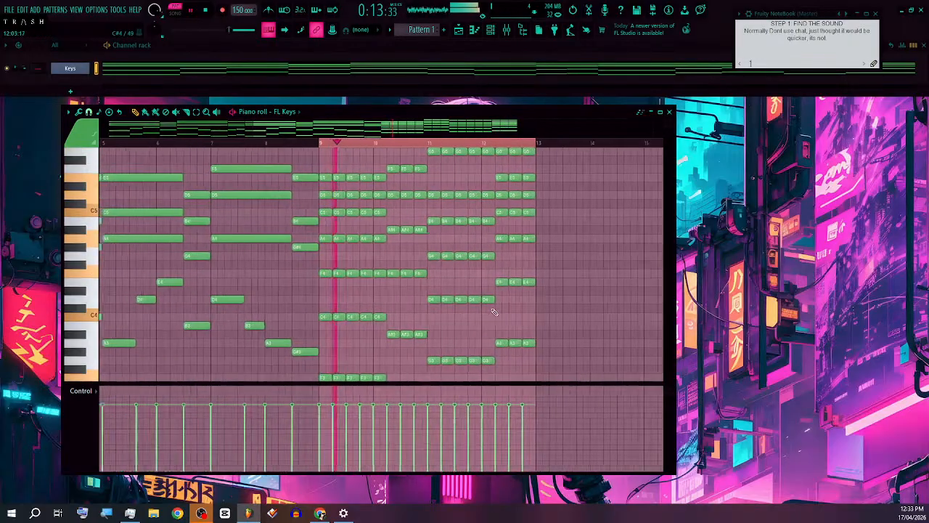
pyautogui.scroll(-3, 471, 299)
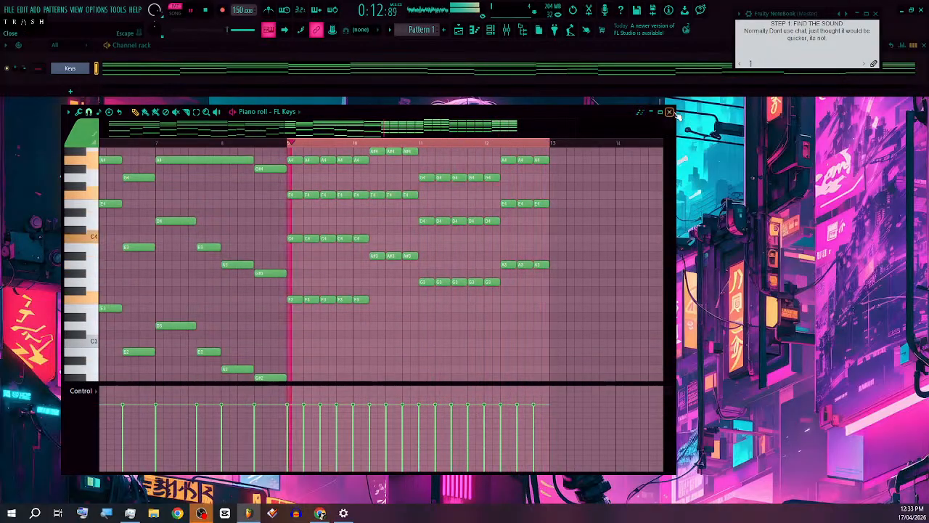
# Step: Close the piano roll, place Pattern 1 at bar 1 of Track 1 in the Playlist, and slice the clip at bar 9
pyautogui.press('F7')
pyautogui.click(467, 34)
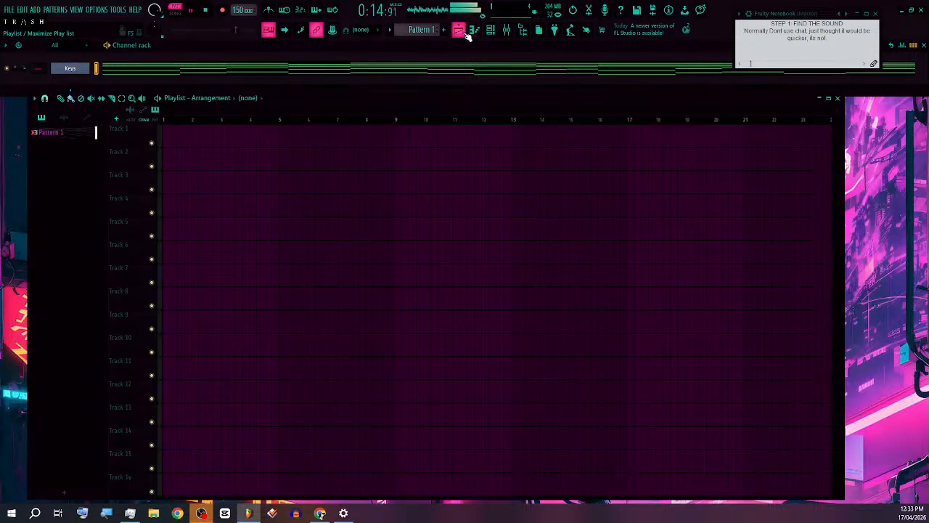
pyautogui.moveTo(303, 140); pyautogui.dragTo(148, 141)
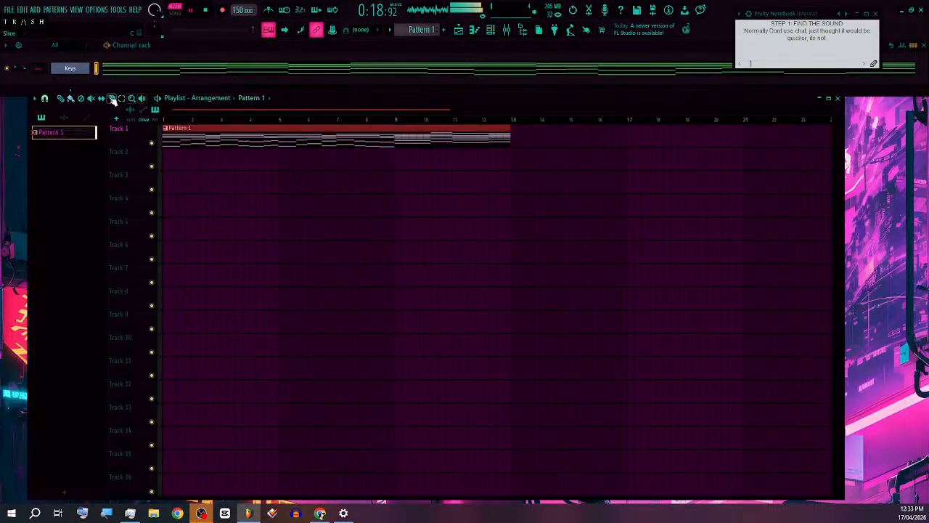
pyautogui.click(390, 140)
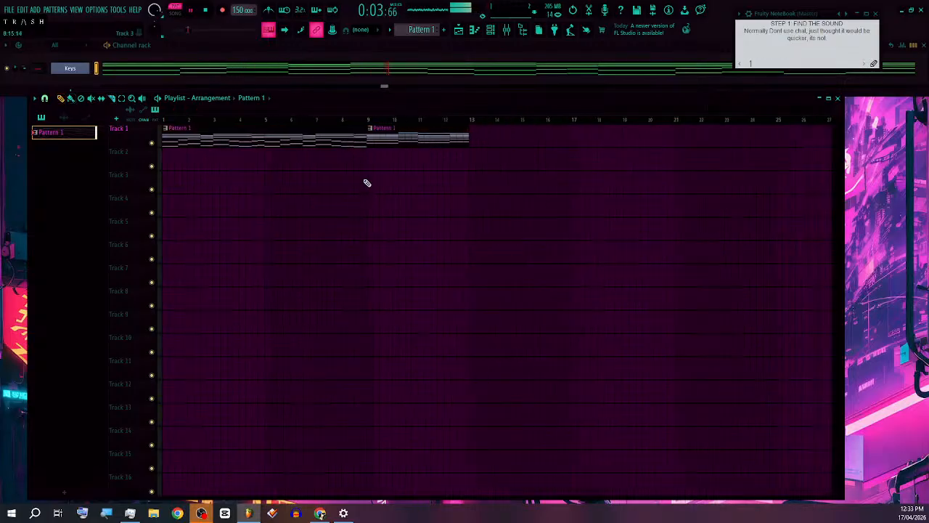
# Step: Rearrange Track 1 with the four-bar repeated-chord clip at bars 1 and 5 and the eight-bar clip at bar 9
pyautogui.moveTo(254, 138); pyautogui.dragTo(478, 151)
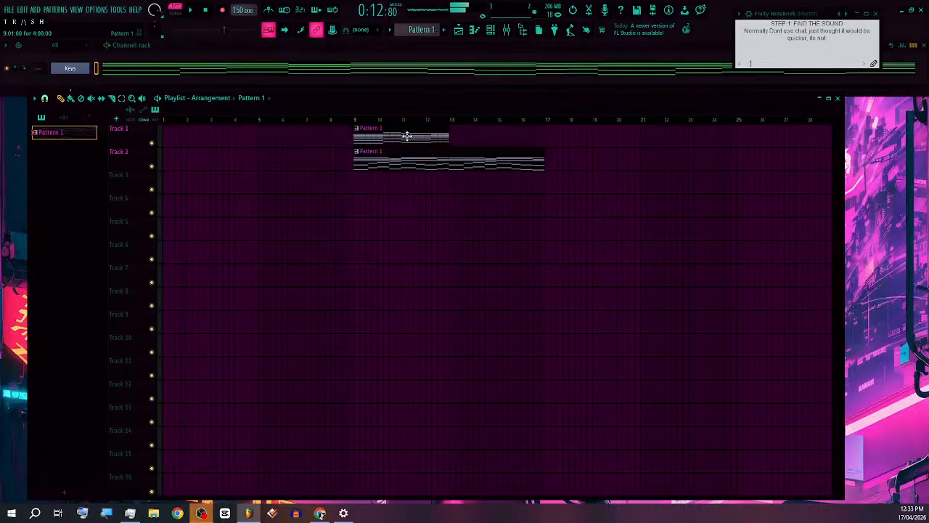
pyautogui.moveTo(407, 136); pyautogui.dragTo(187, 153)
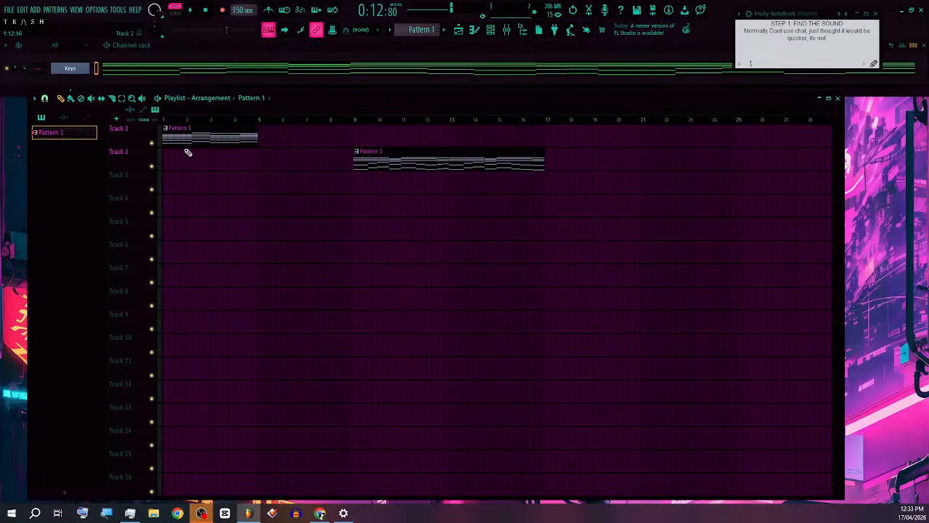
pyautogui.click(263, 141)
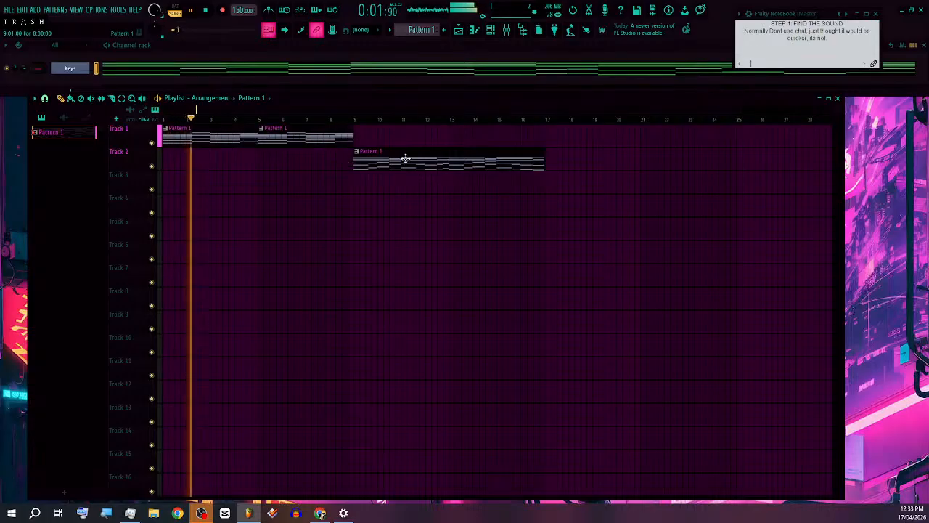
pyautogui.moveTo(404, 158); pyautogui.dragTo(406, 122)
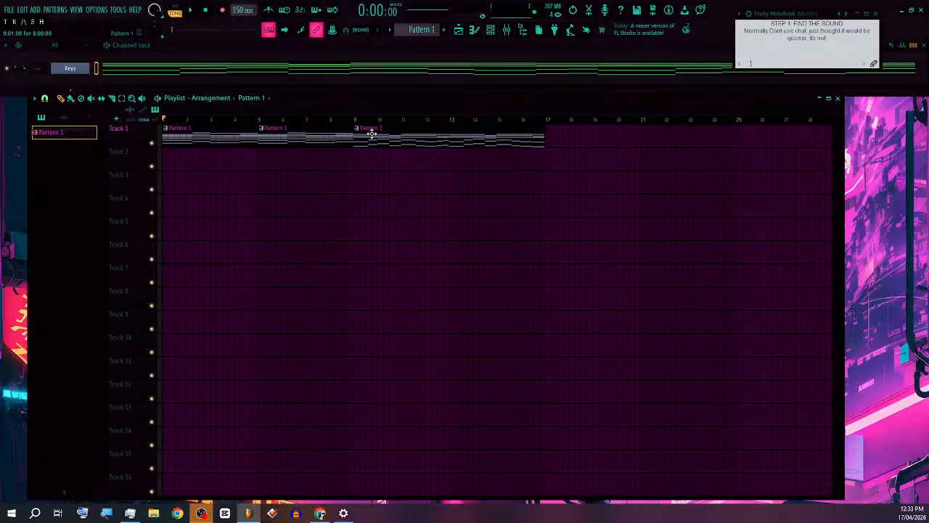
# Step: Delete the clips on Track 1 and place eight-bar Pattern 1 clips at bar 1 of Tracks 1 and 2
pyautogui.rightClick(403, 144)
pyautogui.rightClick(312, 142)
pyautogui.rightClick(225, 139)
pyautogui.click(228, 138)
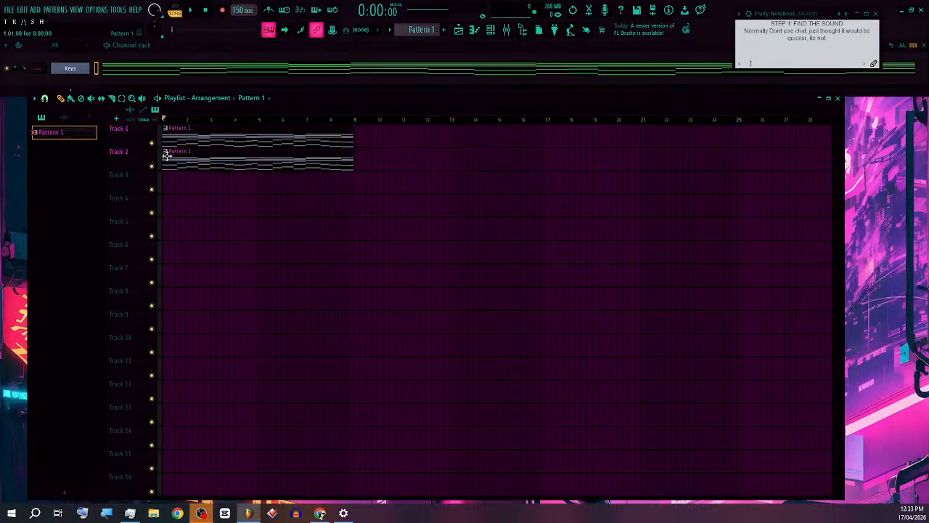
# Step: Make the Track 2 clip a unique eight-bar Pattern 2 and extend the Track 1 clip to 12 bars
pyautogui.click(166, 155)
pyautogui.click(193, 243)
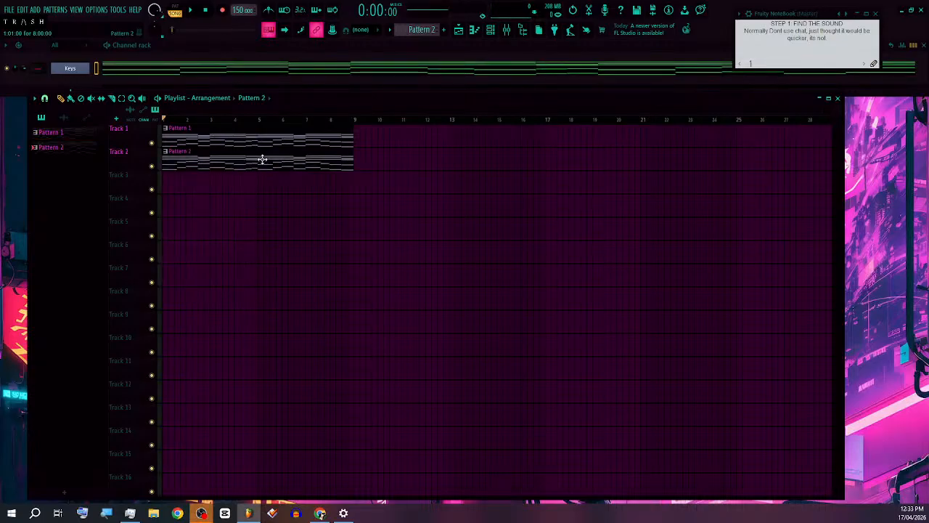
pyautogui.click(287, 140)
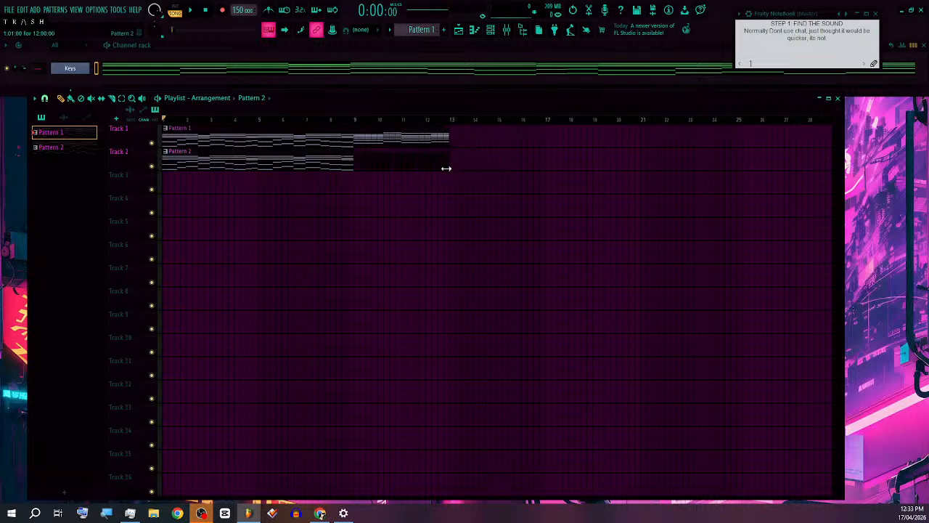
pyautogui.rightClick(307, 161)
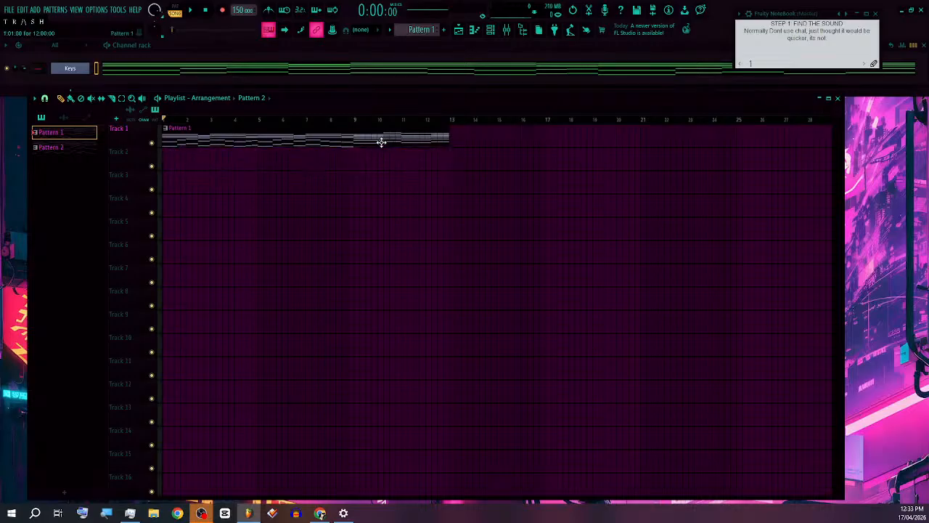
pyautogui.hotkey('ctrl', 'z')
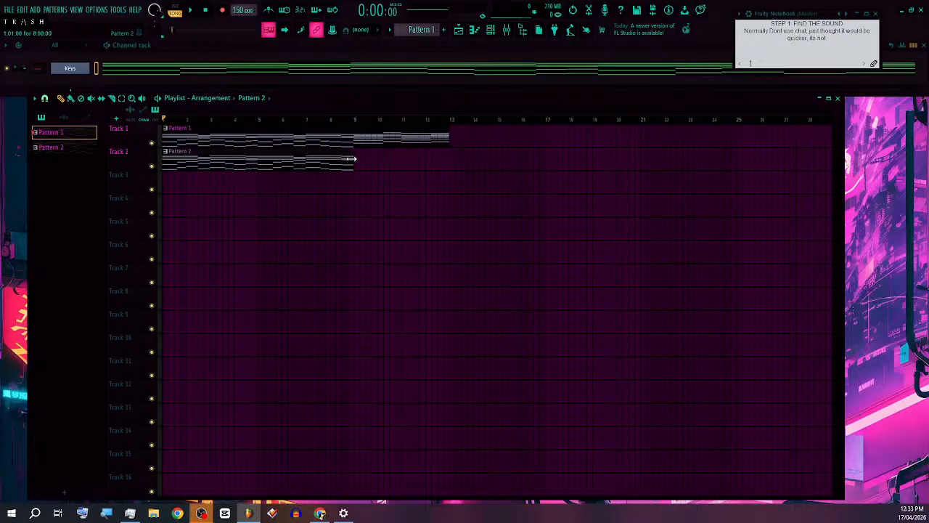
# Step: Open Pattern 1 in the piano roll and delete all notes in bars 1 to 8
pyautogui.doubleClick(331, 135)
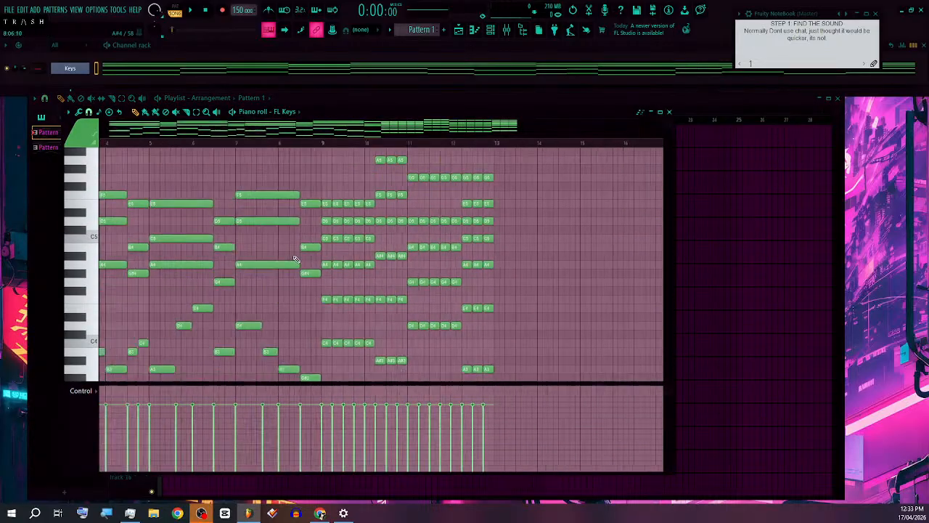
pyautogui.moveTo(376, 167); pyautogui.dragTo(78, 408)
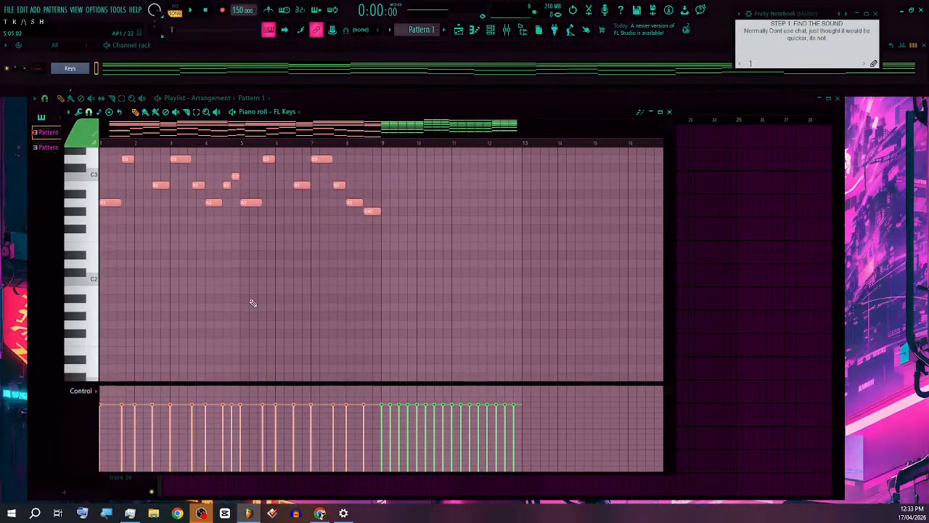
pyautogui.press('Delete')
# Step: Try moving the repeated chords from bar 9 to bar 1, play them, and undo the move
pyautogui.scroll(10, 477, 244)
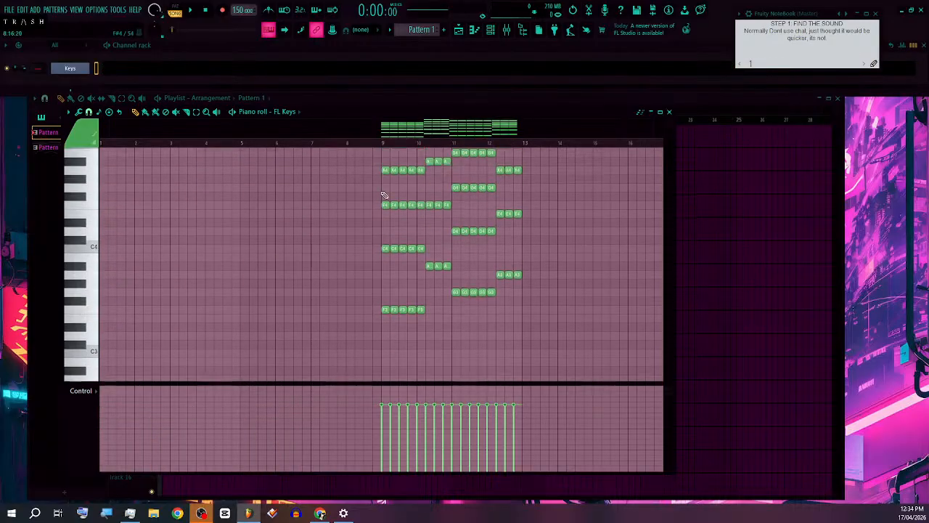
pyautogui.moveTo(543, 154); pyautogui.dragTo(305, 331)
pyautogui.moveTo(399, 313); pyautogui.dragTo(117, 316)
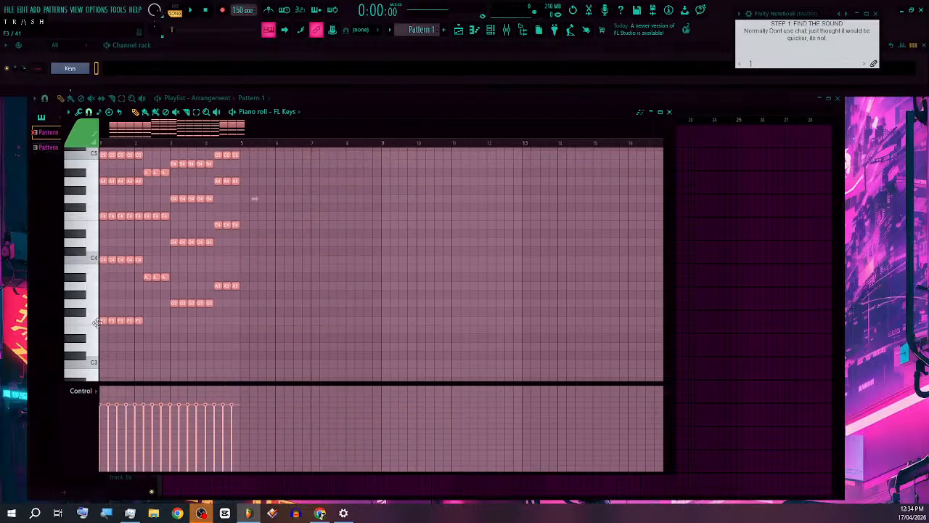
pyautogui.scroll(4, 247, 310)
pyautogui.press('space')
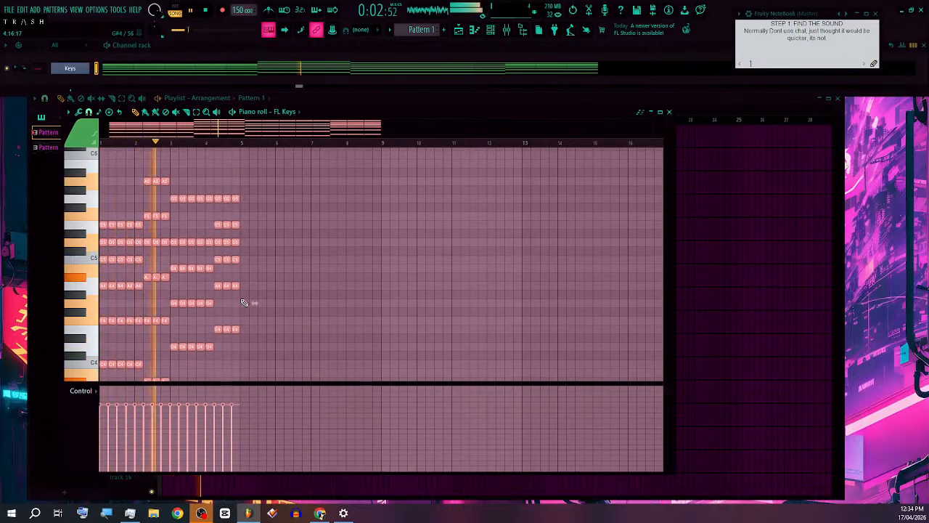
pyautogui.scroll(-2, 247, 304)
pyautogui.press('space')
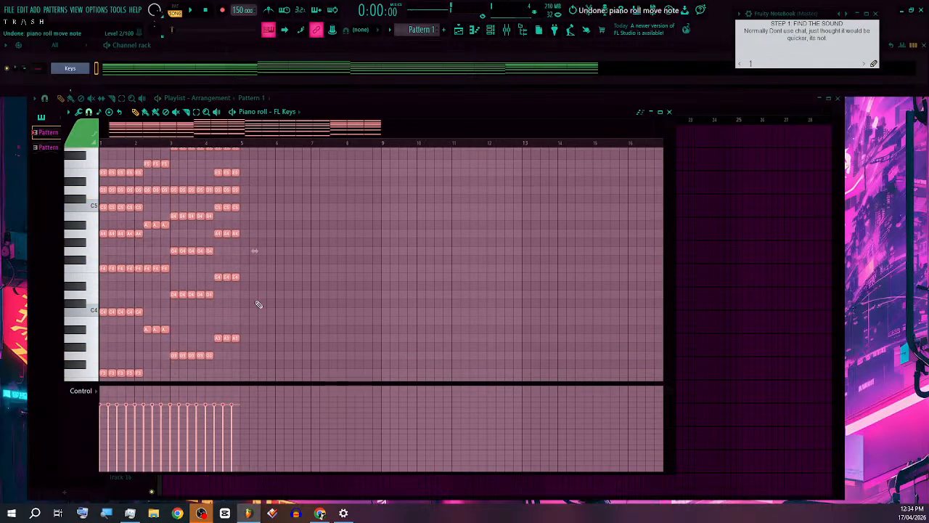
pyautogui.hotkey('ctrl', 'z')
# Step: Move all the repeated chords from bar 9 to bar 1, play them in pattern mode, and clear the selection
pyautogui.scroll(5, 438, 287)
pyautogui.scroll(-6, 440, 291)
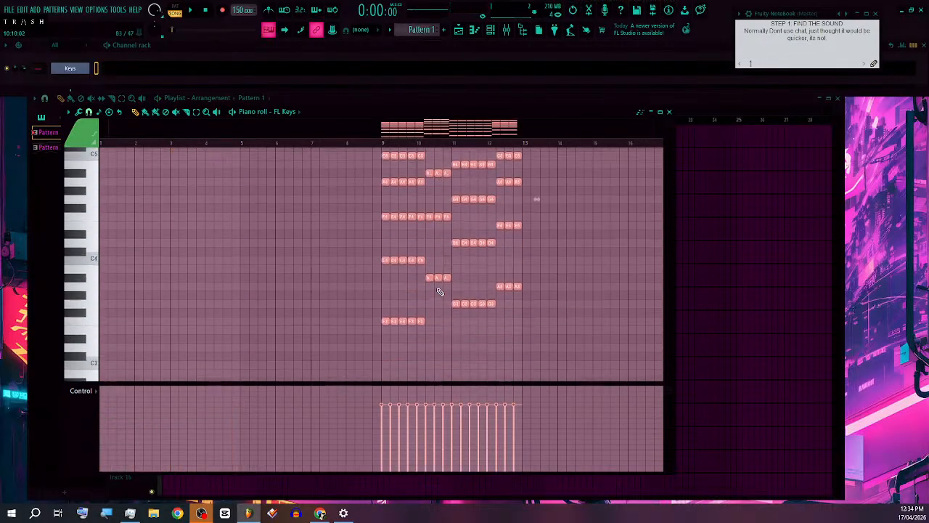
pyautogui.scroll(-3, 439, 291)
pyautogui.click(455, 276)
pyautogui.scroll(5, 419, 287)
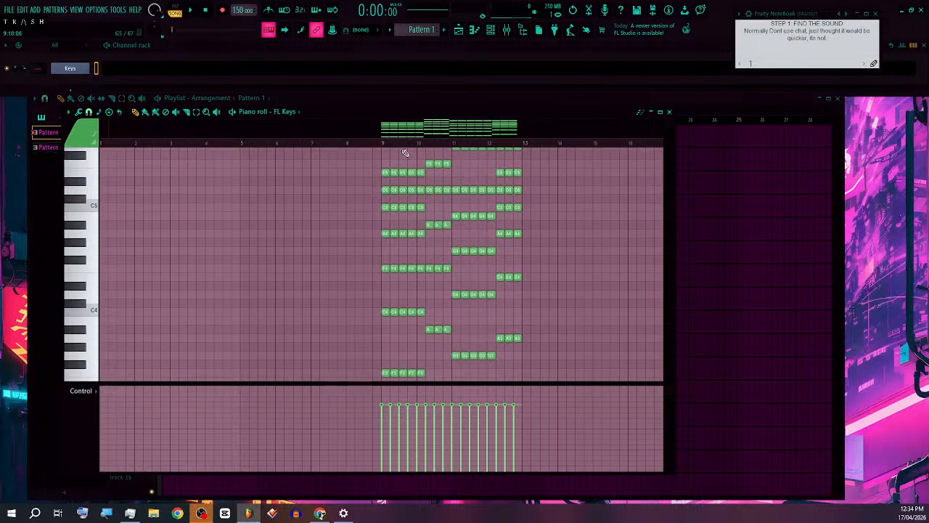
pyautogui.hotkey('ctrl', 'a')
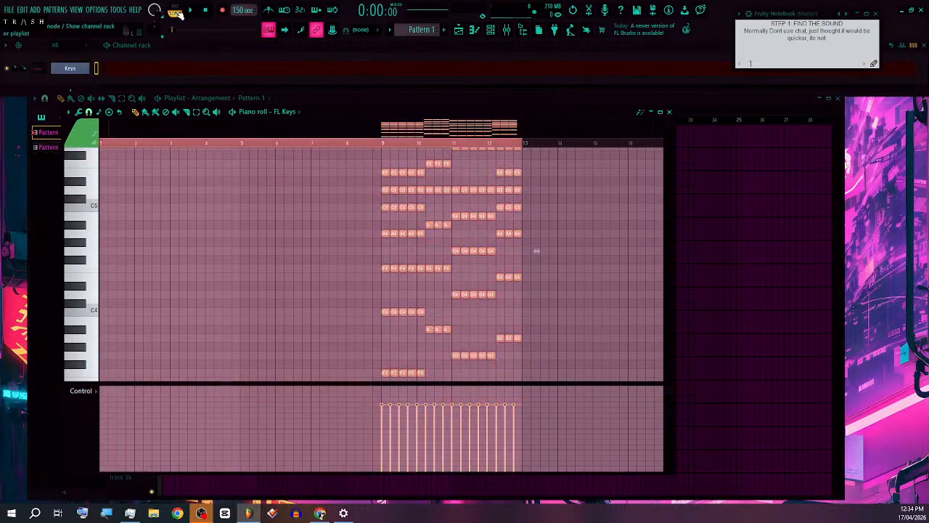
pyautogui.moveTo(384, 171); pyautogui.dragTo(103, 170)
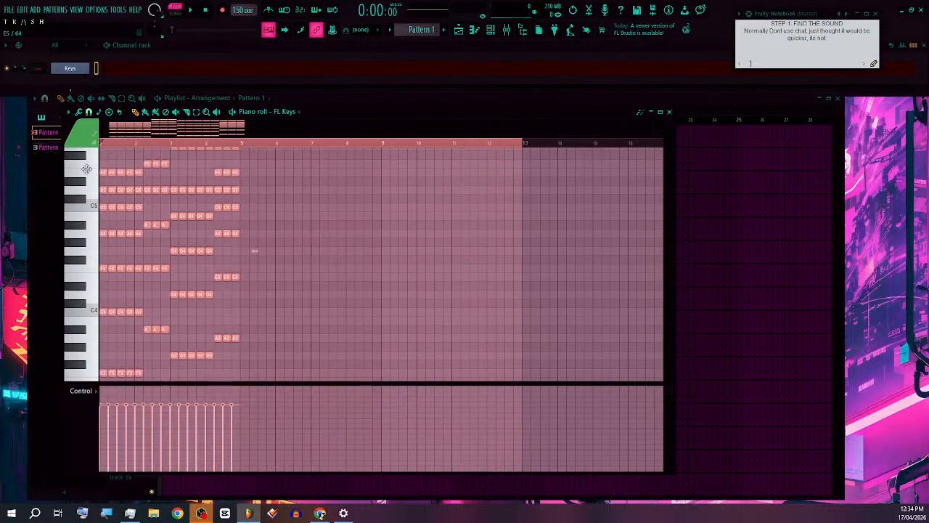
pyautogui.press('space')
pyautogui.click(312, 213)
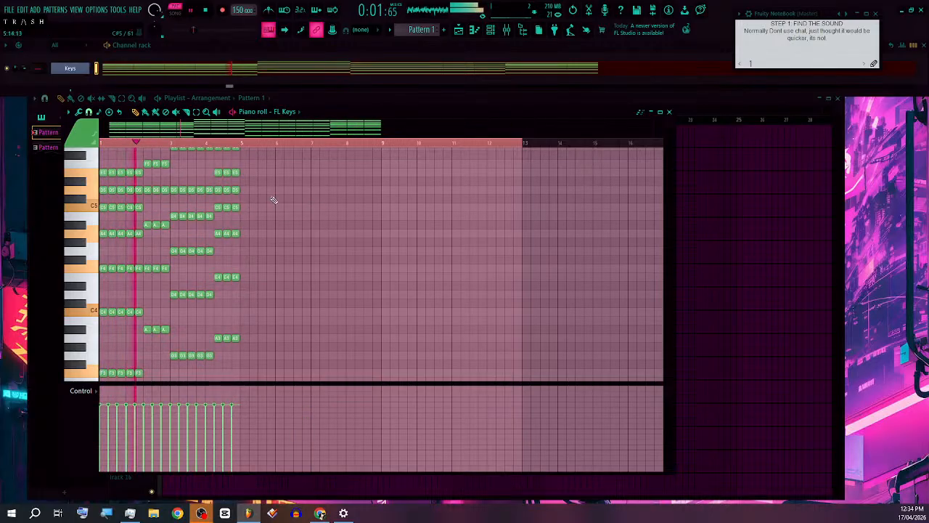
pyautogui.click(172, 144)
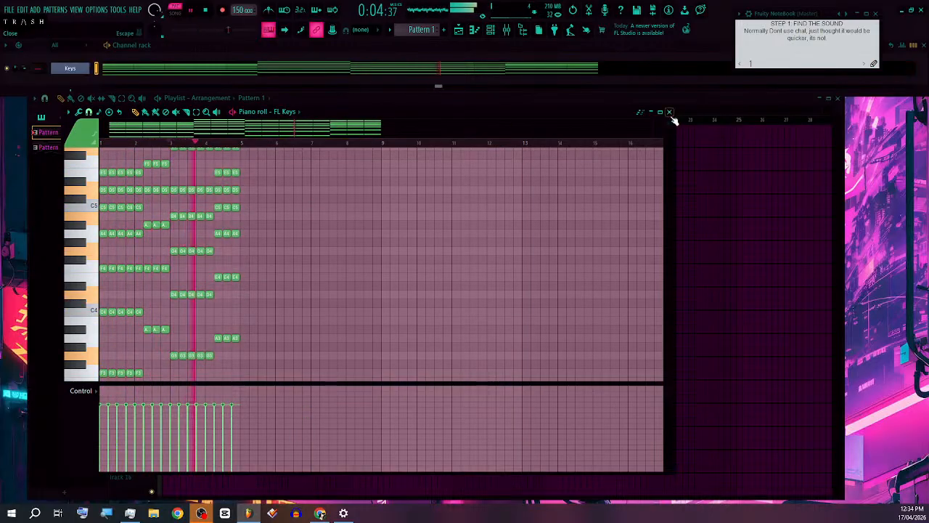
# Step: Move the eight-bar Pattern 2 clip to bar 5 of Track 1 in the Playlist and make it a unique pattern
pyautogui.press('F7')
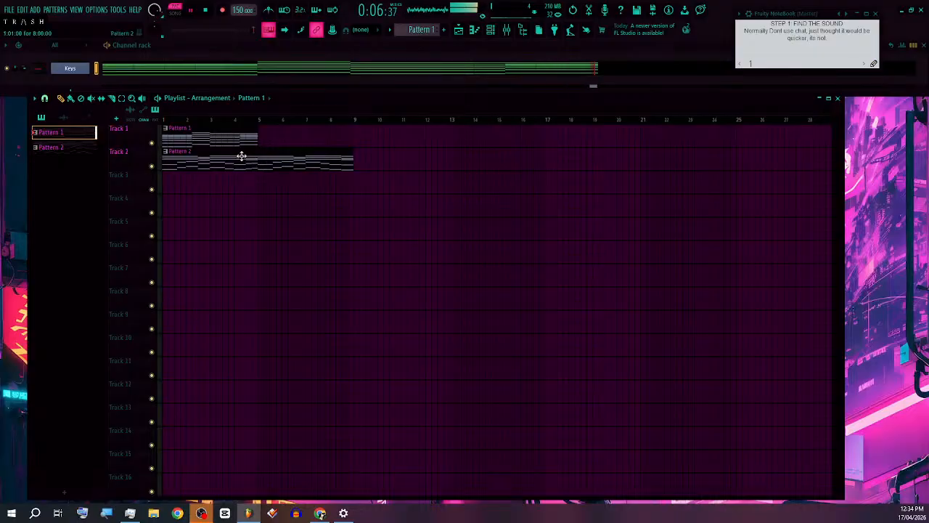
pyautogui.moveTo(241, 156); pyautogui.dragTo(337, 135)
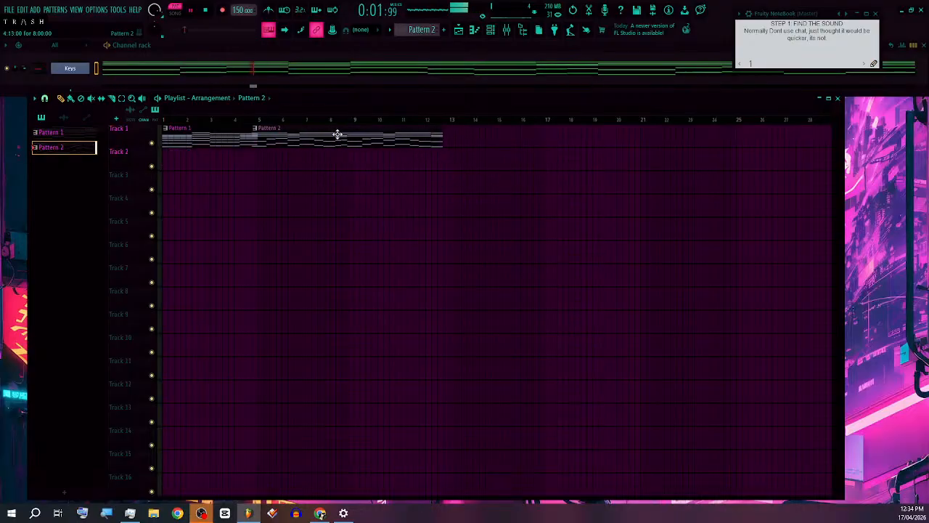
pyautogui.scroll(1, 408, 29)
pyautogui.click(411, 29)
pyautogui.click(486, 143)
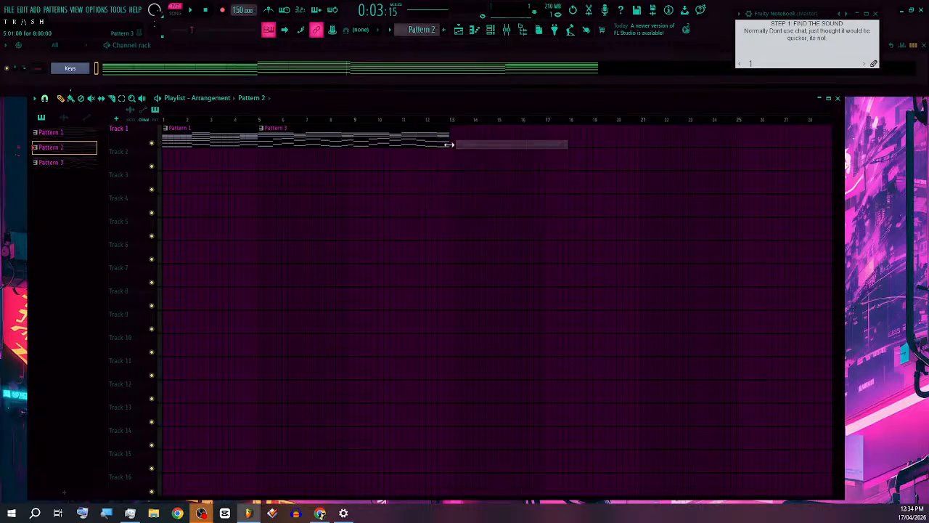
# Step: Open Pattern 1 in the piano roll and delete the repeats of the first and third chords, keeping each chord's first hit
pyautogui.doubleClick(196, 138)
pyautogui.scroll(2, 208, 249)
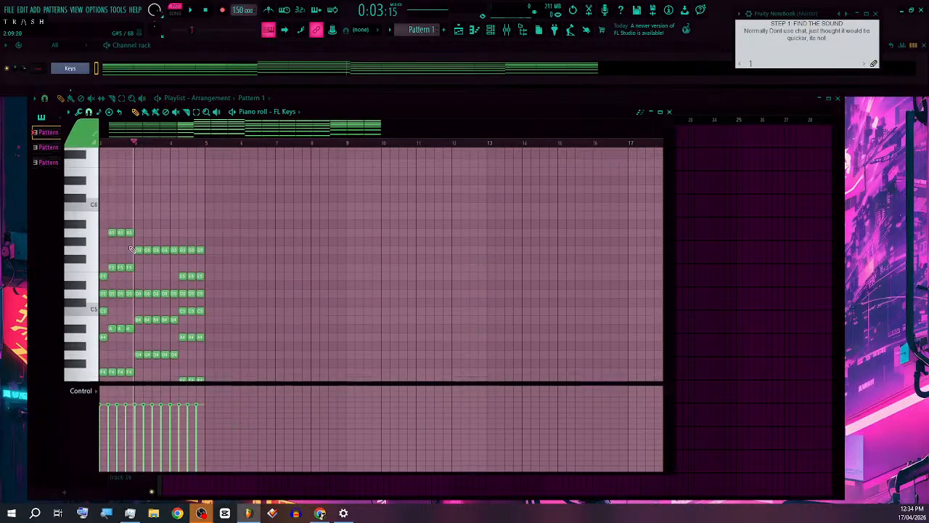
pyautogui.scroll(3, 180, 254)
pyautogui.scroll(-2, 145, 262)
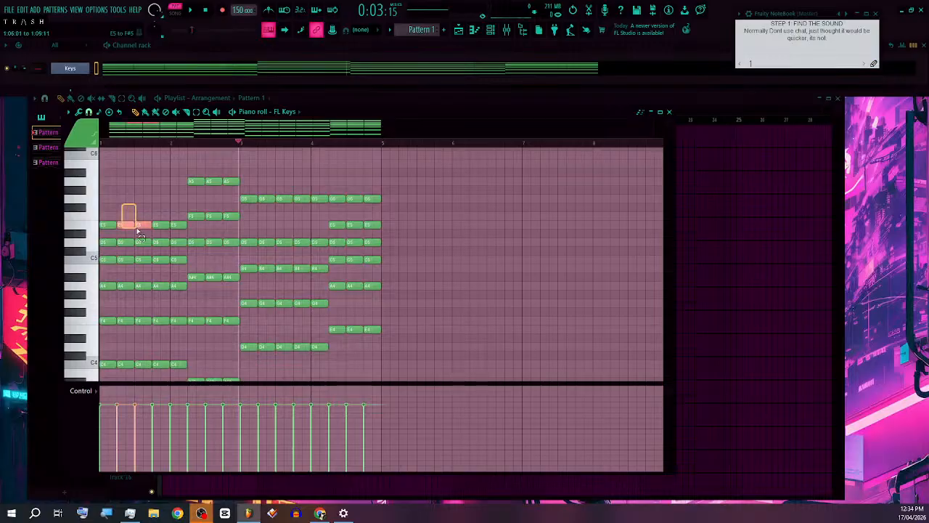
pyautogui.moveTo(136, 229); pyautogui.dragTo(182, 313)
pyautogui.scroll(1, 297, 310)
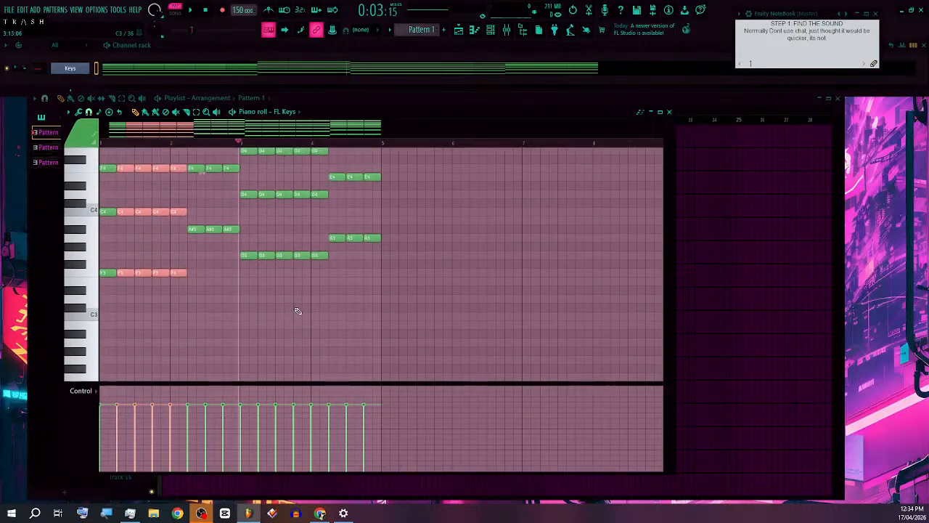
pyautogui.scroll(5, 296, 311)
pyautogui.moveTo(270, 238); pyautogui.dragTo(320, 295)
pyautogui.press('Delete')
pyautogui.scroll(1, 348, 319)
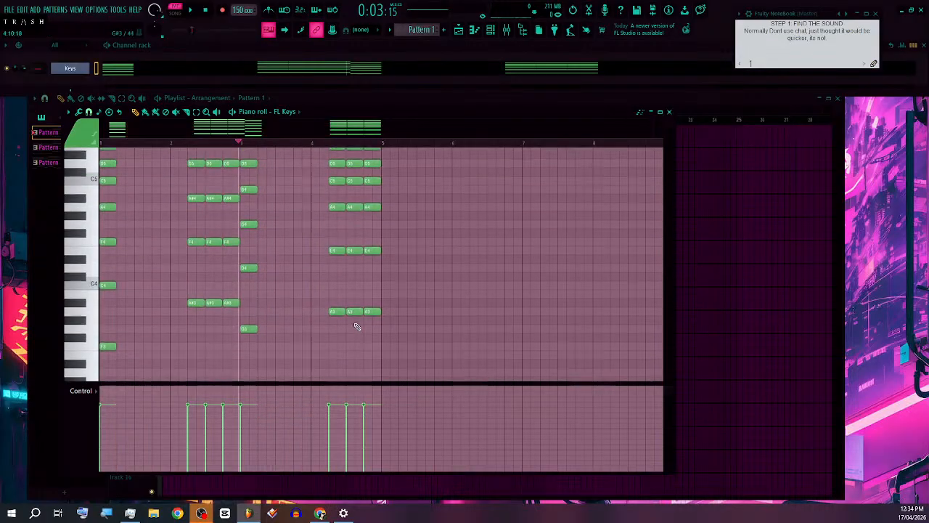
# Step: Delete the repeated hits of the second and fourth chords, keeping only the first hit of each
pyautogui.moveTo(356, 333); pyautogui.dragTo(372, 172)
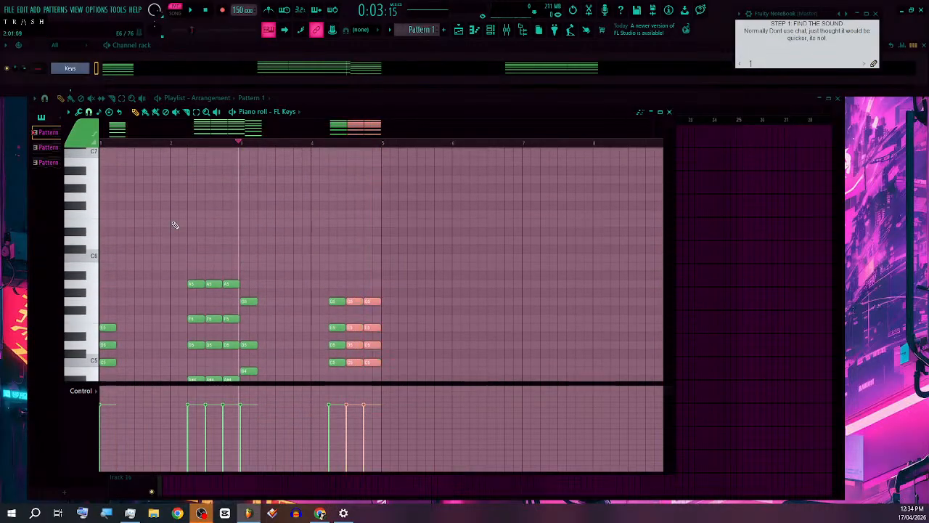
pyautogui.moveTo(226, 375); pyautogui.dragTo(226, 320)
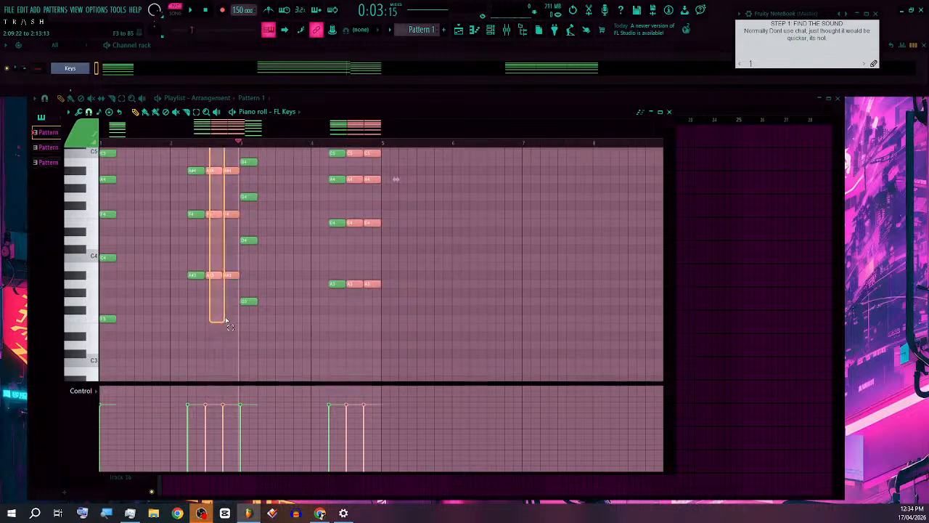
pyautogui.press('Delete')
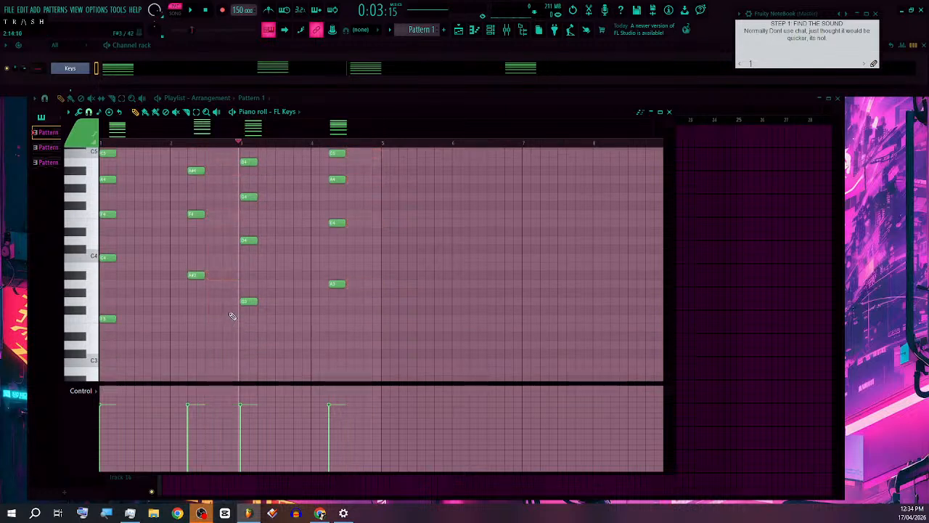
# Step: Lengthen all four chords together until the second and fourth chords fill their spaces, and clear the selection
pyautogui.hotkey('ctrl', 'a')
pyautogui.moveTo(251, 304); pyautogui.dragTo(282, 311)
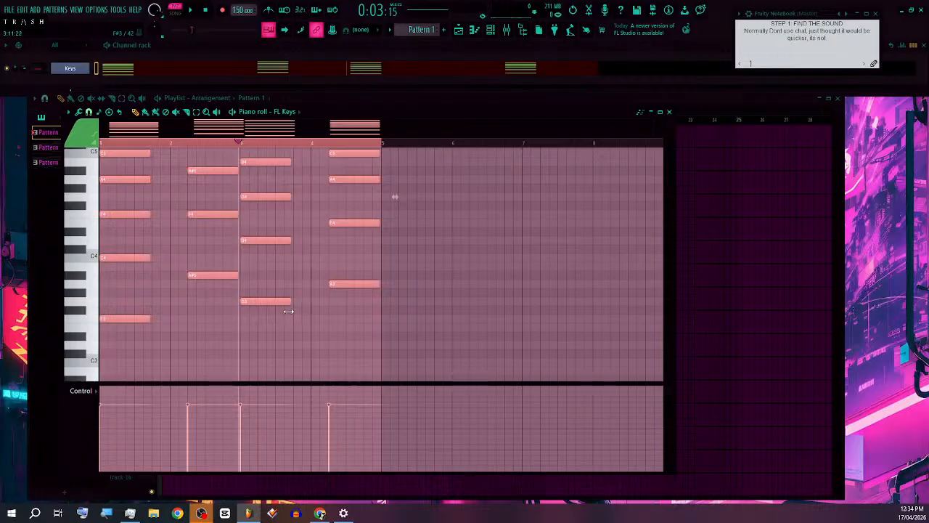
pyautogui.click(292, 327)
pyautogui.rightClick(294, 327)
# Step: Extend the first and third chords to meet the chords that follow, play the pattern, and close the piano roll
pyautogui.moveTo(265, 339); pyautogui.dragTo(279, 113)
pyautogui.moveTo(143, 264); pyautogui.dragTo(83, 433)
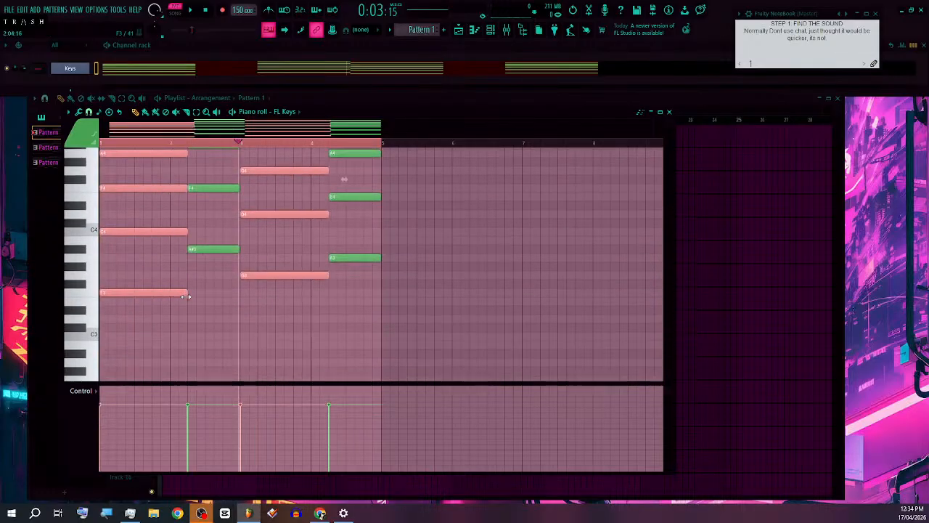
pyautogui.press('space')
pyautogui.click(327, 297)
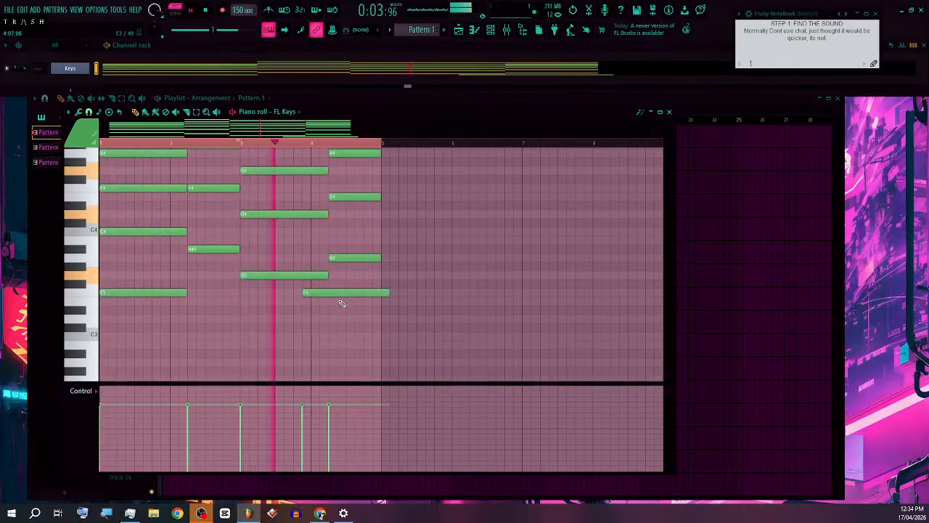
pyautogui.scroll(4, 343, 309)
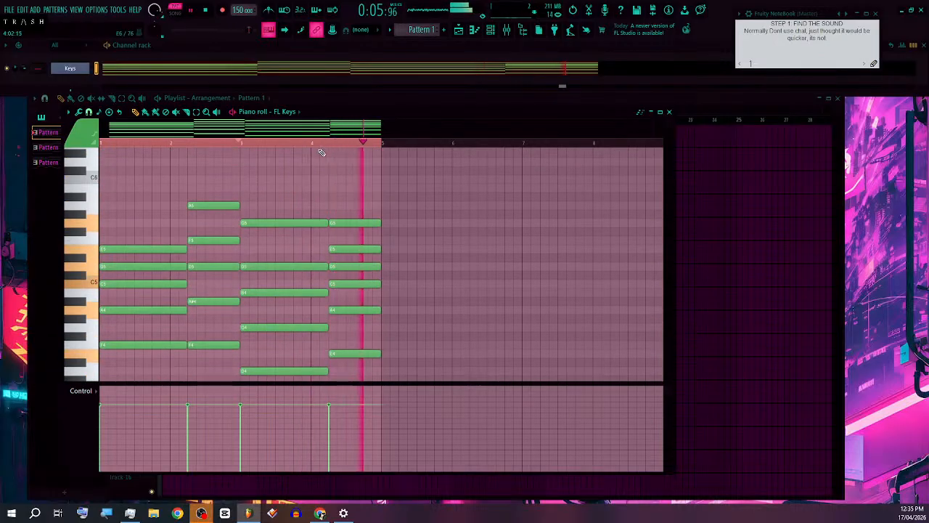
pyautogui.click(668, 111)
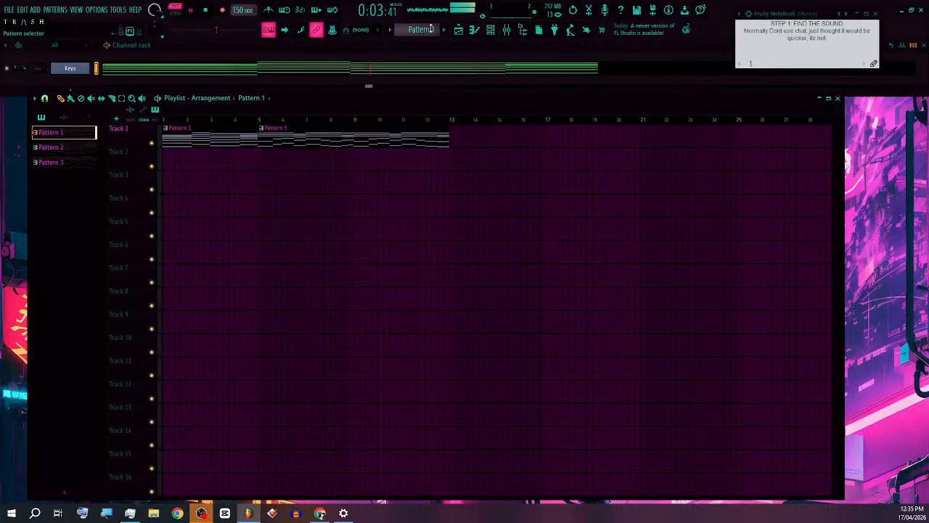
# Step: Select Pattern 3 and clone it as a new pattern
pyautogui.scroll(2, 427, 31)
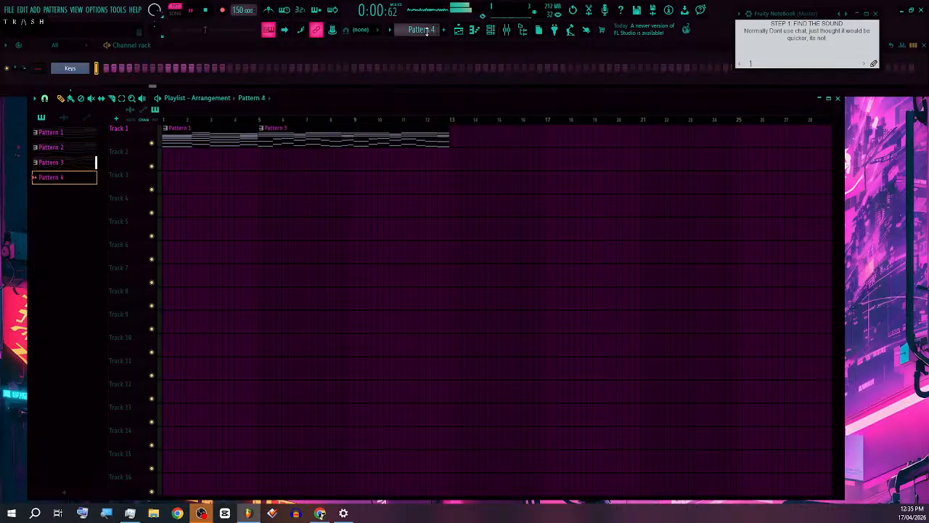
pyautogui.rightClick(426, 29)
pyautogui.click(415, 28)
pyautogui.scroll(-1, 415, 28)
pyautogui.click(418, 29)
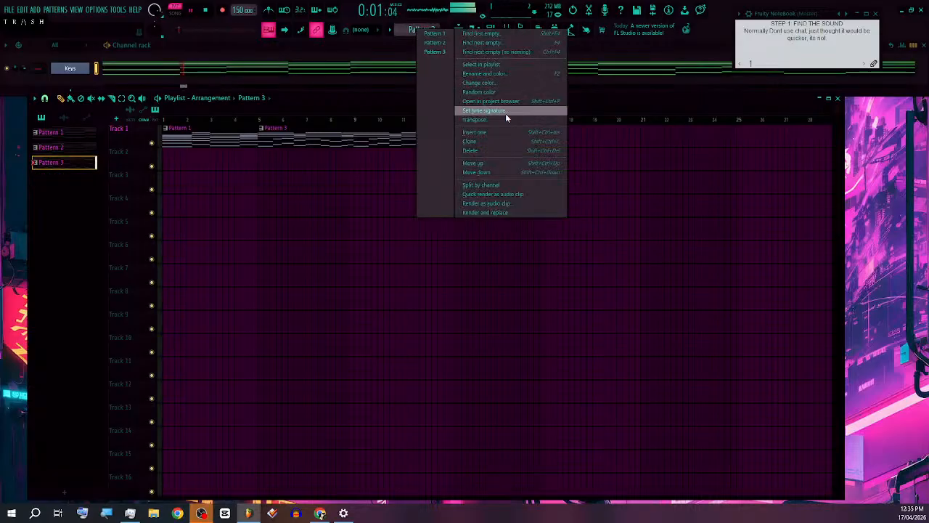
pyautogui.click(484, 141)
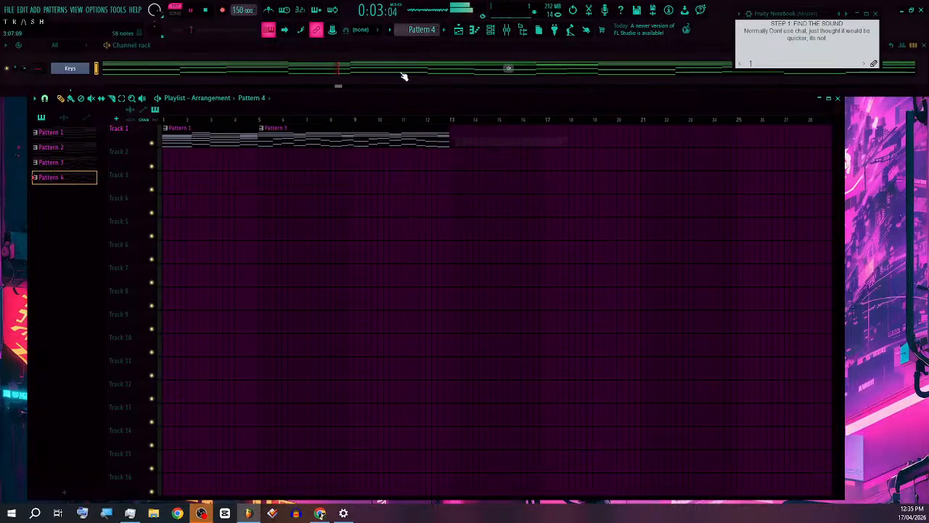
# Step: Open the FL Keys notes of Pattern 4 in the piano roll and select all of them
pyautogui.click(378, 69)
pyautogui.scroll(-4, 333, 281)
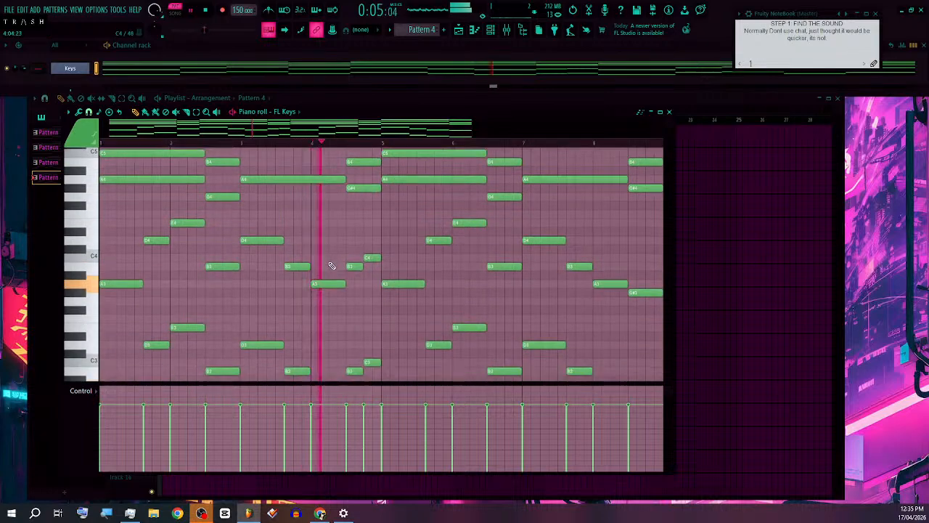
pyautogui.hotkey('ctrl', 'a')
pyautogui.scroll(-2, 388, 260)
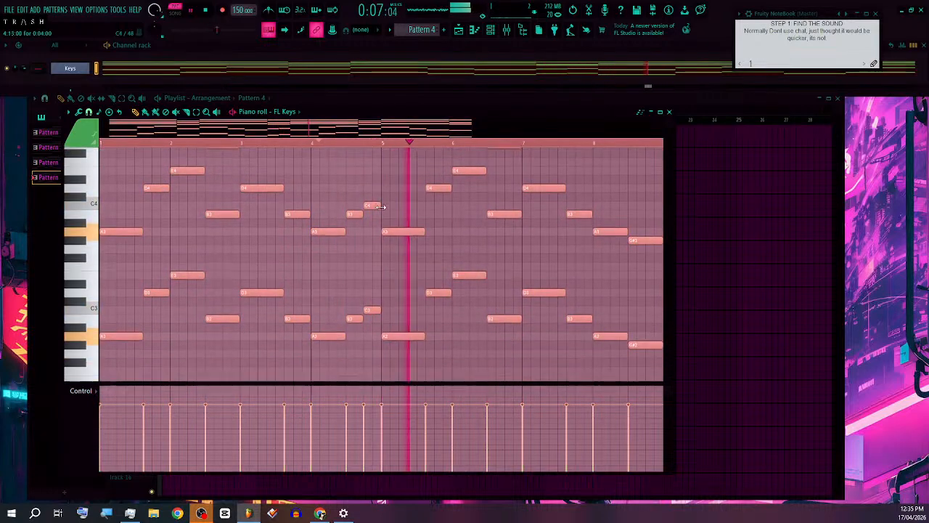
pyautogui.moveTo(372, 211); pyautogui.dragTo(381, 213)
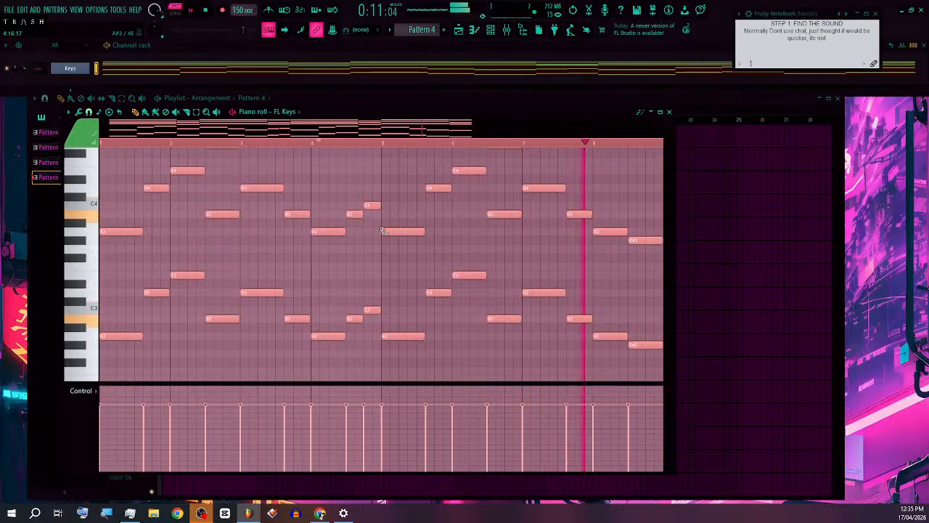
pyautogui.scroll(-2, 379, 244)
pyautogui.scroll(1, 418, 304)
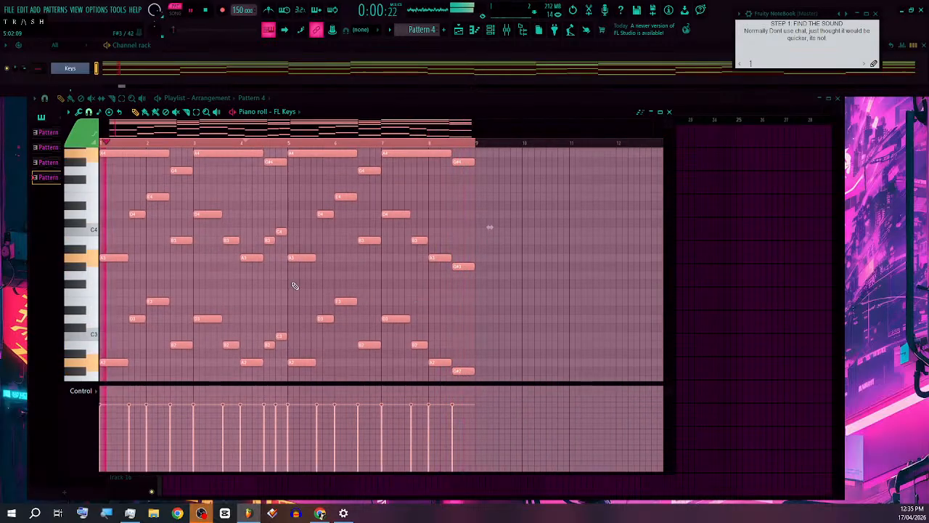
pyautogui.scroll(5, 386, 215)
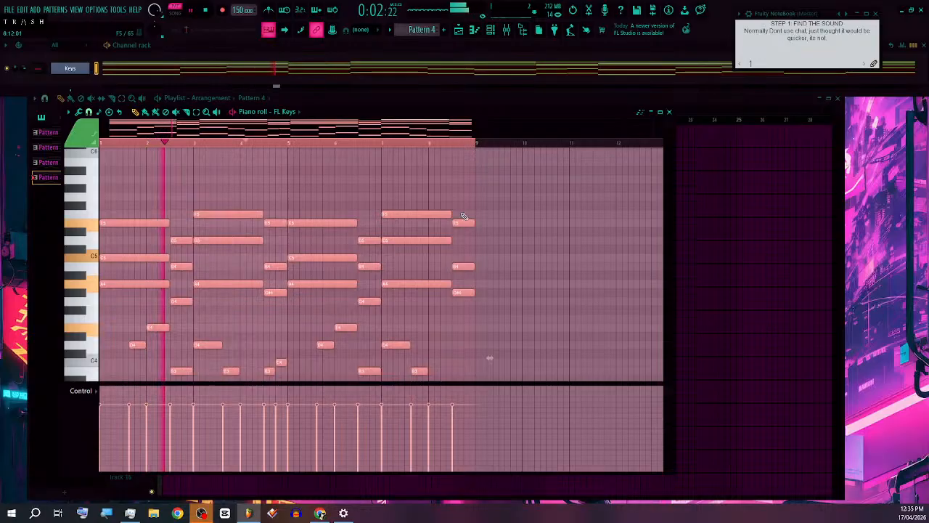
pyautogui.moveTo(465, 201); pyautogui.dragTo(469, 326)
pyautogui.moveTo(275, 215); pyautogui.dragTo(277, 302)
pyautogui.moveTo(372, 232); pyautogui.dragTo(377, 347)
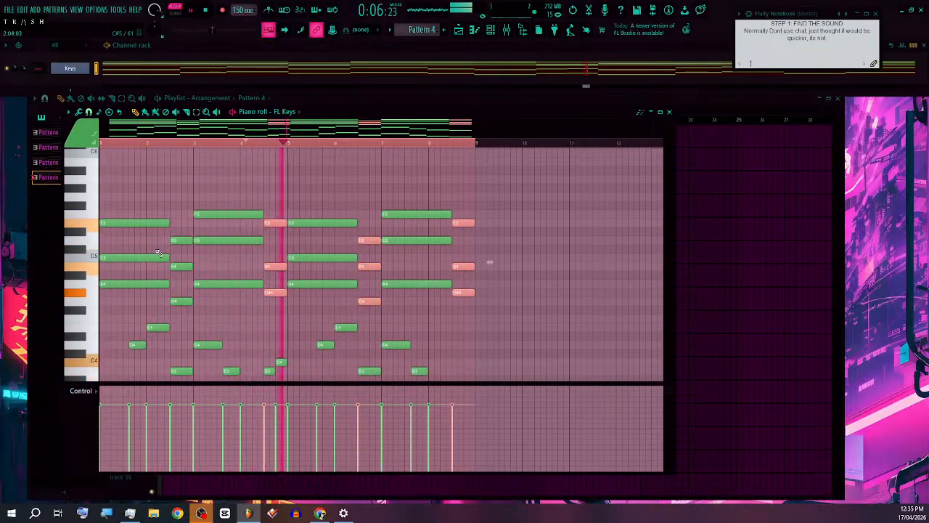
pyautogui.scroll(-4, 225, 285)
pyautogui.scroll(-2, 225, 285)
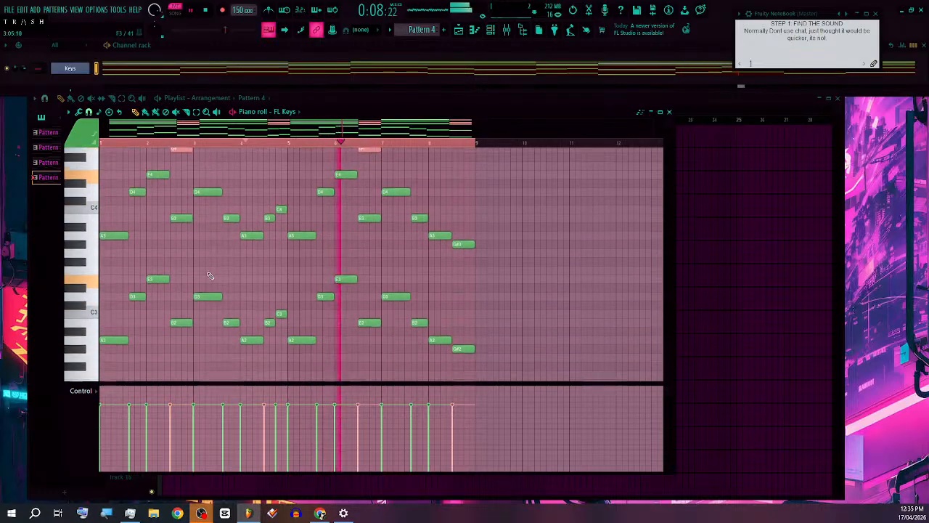
pyautogui.moveTo(153, 158); pyautogui.dragTo(218, 328)
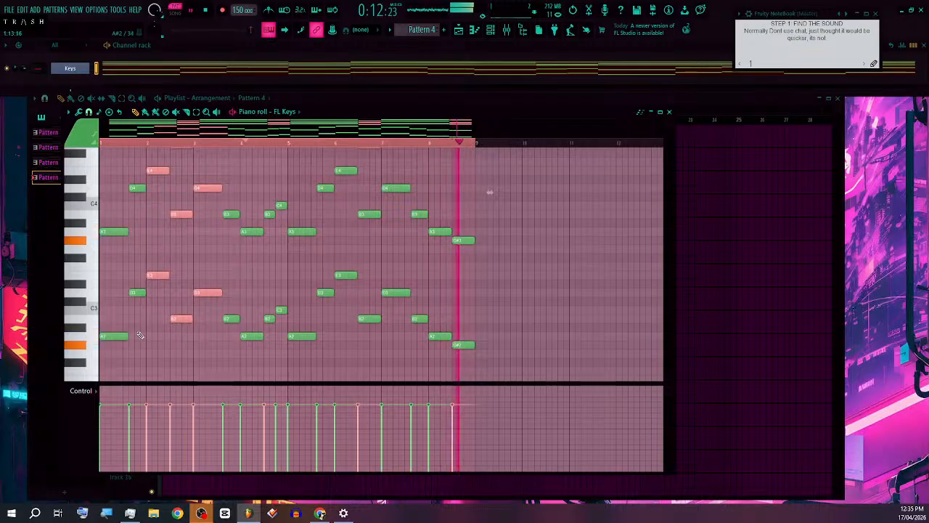
pyautogui.click(226, 268)
pyautogui.rightClick(228, 268)
# Step: Select the long upper chords starting in bars 1, 3, 5 and 7 and shorten them to brief hits
pyautogui.scroll(1, 346, 288)
pyautogui.scroll(5, 346, 290)
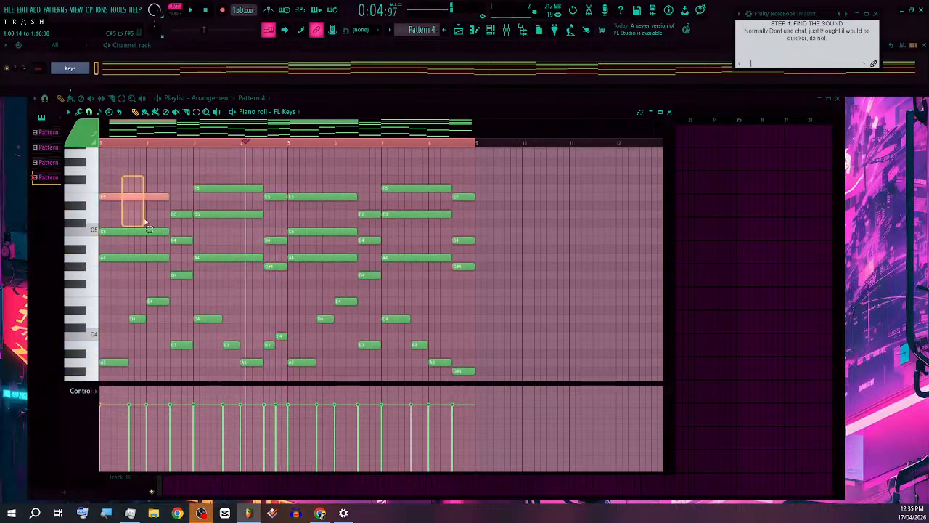
pyautogui.moveTo(145, 223); pyautogui.dragTo(161, 270)
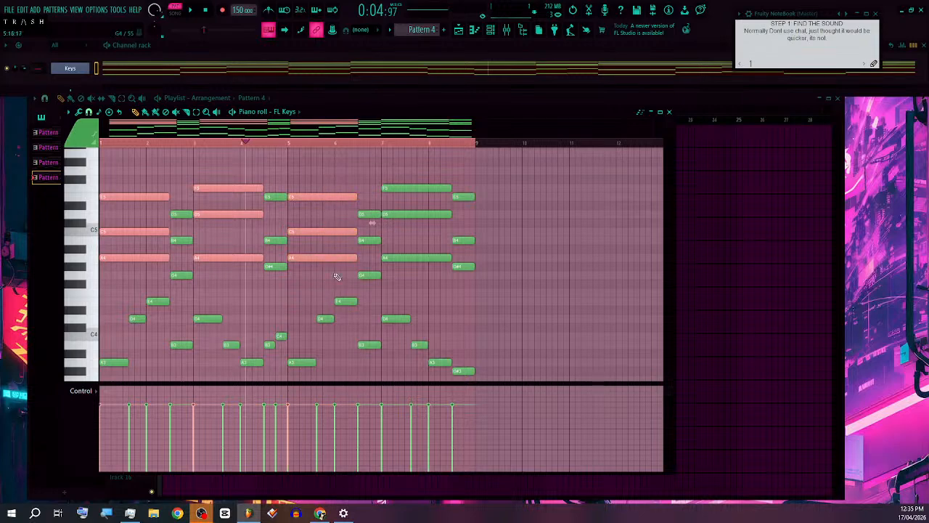
pyautogui.moveTo(450, 258); pyautogui.dragTo(398, 263)
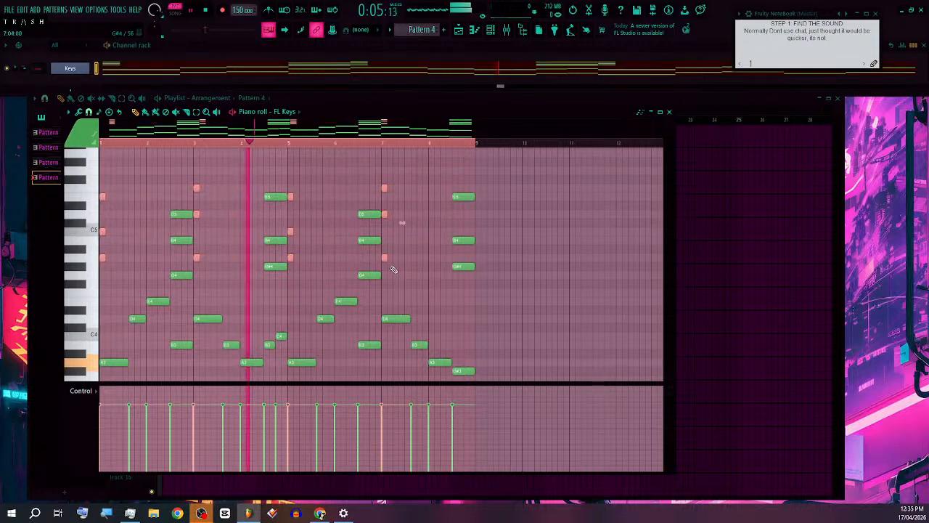
# Step: Clone the shortened chords repeatedly side by side to form evenly repeated hits from bars 1, 3, 5 and 7
pyautogui.keyDown('ctrl'); pyautogui.scroll(3, 392, 269); pyautogui.keyUp('ctrl')
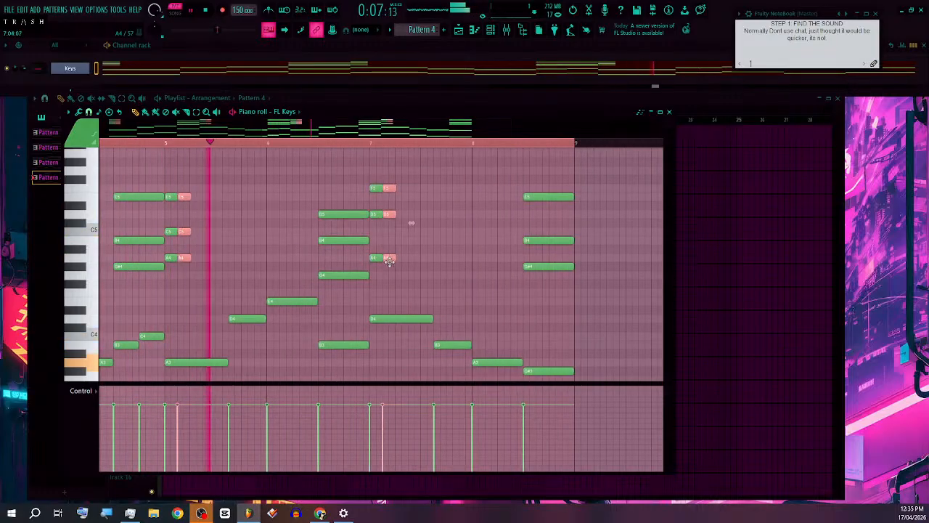
pyautogui.hotkey('ctrl', 'z')
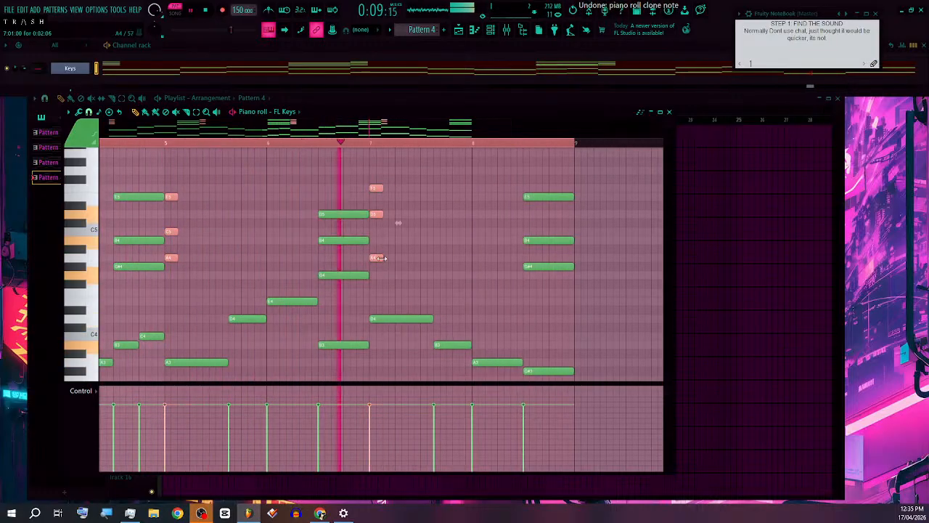
pyautogui.keyDown('shift'); pyautogui.moveTo(381, 258); pyautogui.dragTo(400, 260); pyautogui.keyUp('shift')
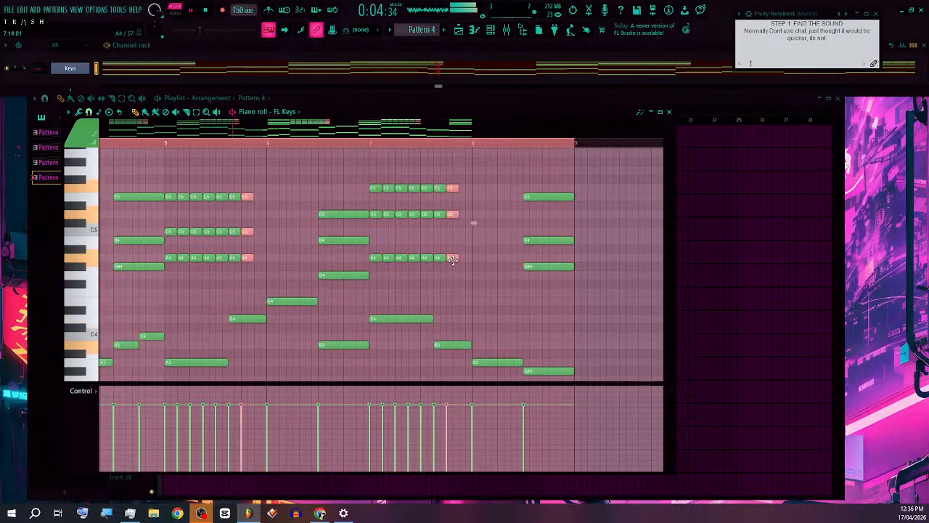
# Step: Duplicate the last short A–C–E and A–D–F chord stabs until the repeats reach the following held chords
pyautogui.keyDown('shift'); pyautogui.moveTo(465, 259); pyautogui.dragTo(517, 258); pyautogui.keyUp('shift')
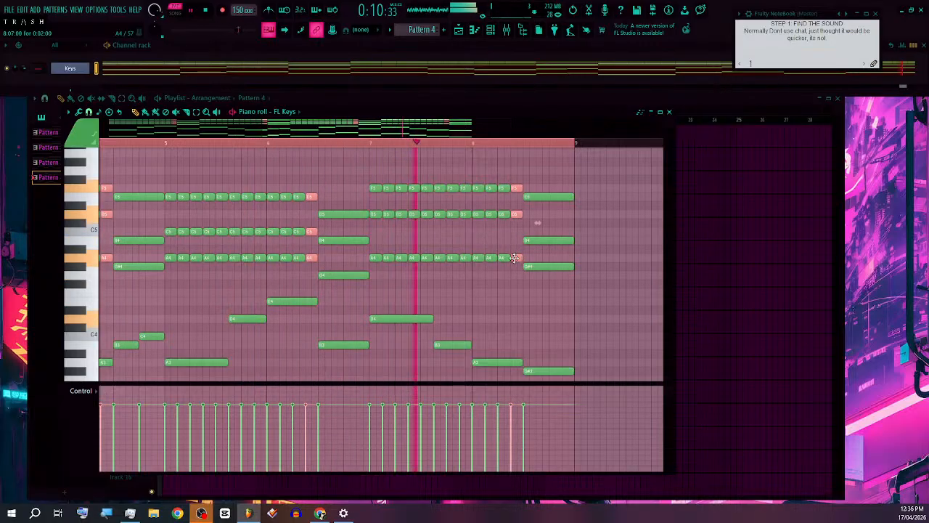
pyautogui.keyDown('ctrl'); pyautogui.moveTo(609, 175); pyautogui.dragTo(546, 281); pyautogui.keyUp('ctrl')
pyautogui.keyDown('ctrl'); pyautogui.keyDown('shift'); pyautogui.moveTo(357, 202); pyautogui.dragTo(334, 290); pyautogui.keyUp('shift'); pyautogui.keyUp('ctrl')
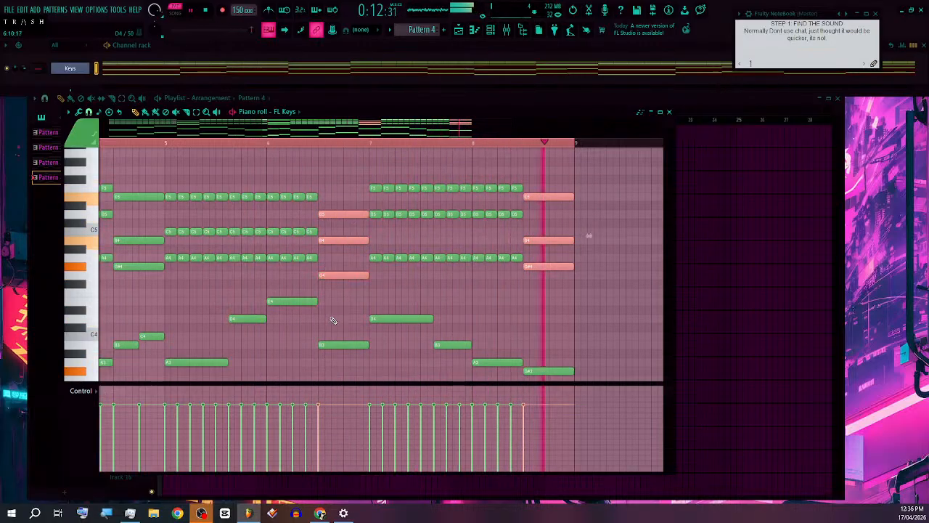
pyautogui.keyDown('ctrl'); pyautogui.scroll(-4, 145, 300); pyautogui.keyUp('ctrl')
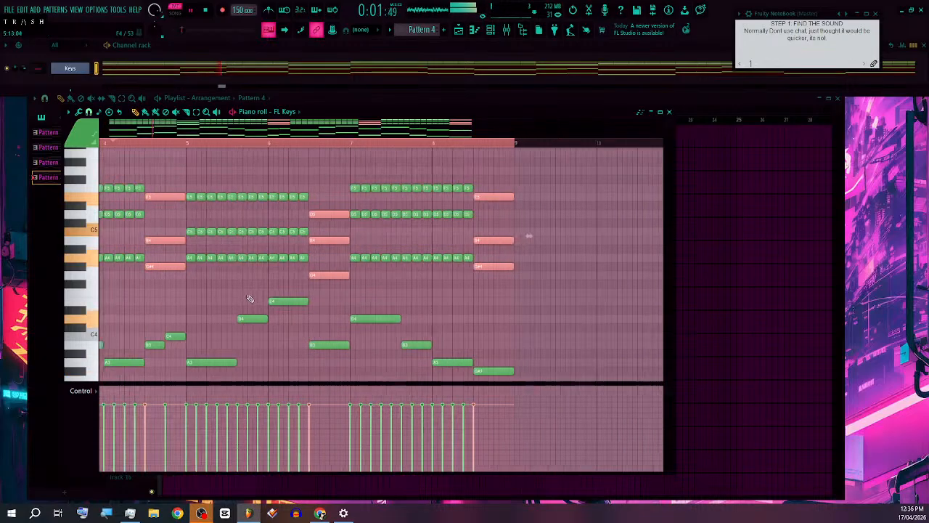
pyautogui.scroll(-4, 191, 291)
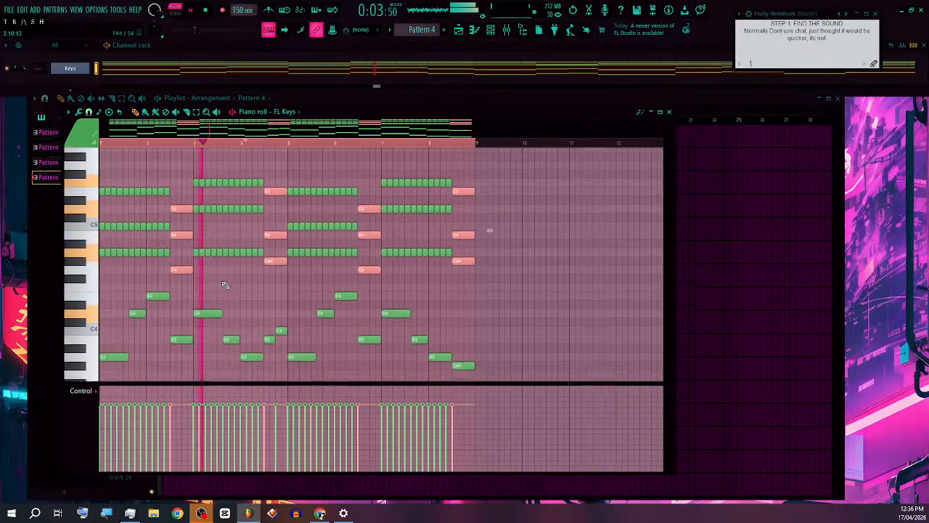
pyautogui.keyDown('ctrl'); pyautogui.moveTo(207, 193); pyautogui.dragTo(210, 341); pyautogui.keyUp('ctrl')
pyautogui.keyDown('ctrl'); pyautogui.keyDown('shift'); pyautogui.moveTo(300, 228); pyautogui.dragTo(303, 289); pyautogui.keyUp('shift'); pyautogui.keyUp('ctrl')
pyautogui.scroll(3, 370, 300)
pyautogui.keyDown('ctrl'); pyautogui.keyDown('shift'); pyautogui.moveTo(401, 168); pyautogui.dragTo(383, 298); pyautogui.keyUp('shift'); pyautogui.keyUp('ctrl')
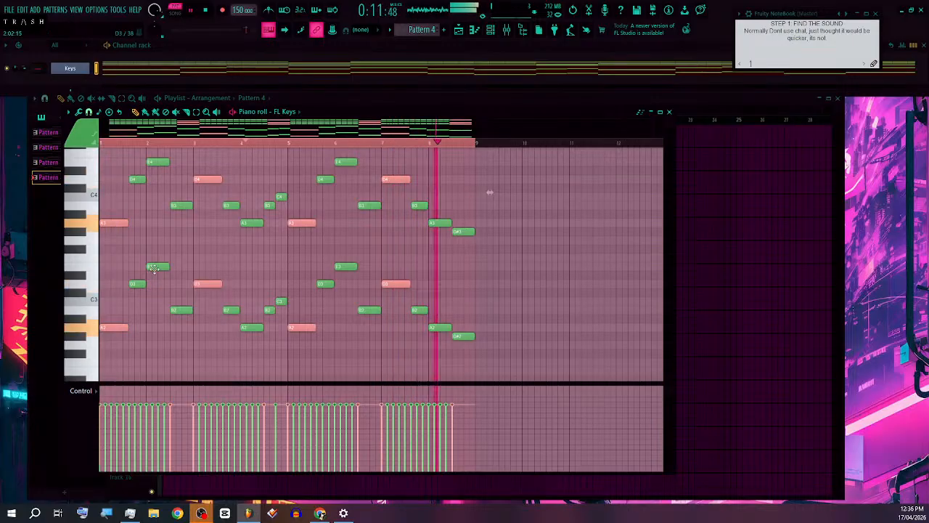
pyautogui.keyDown('ctrl'); pyautogui.scroll(3, 218, 301); pyautogui.keyUp('ctrl')
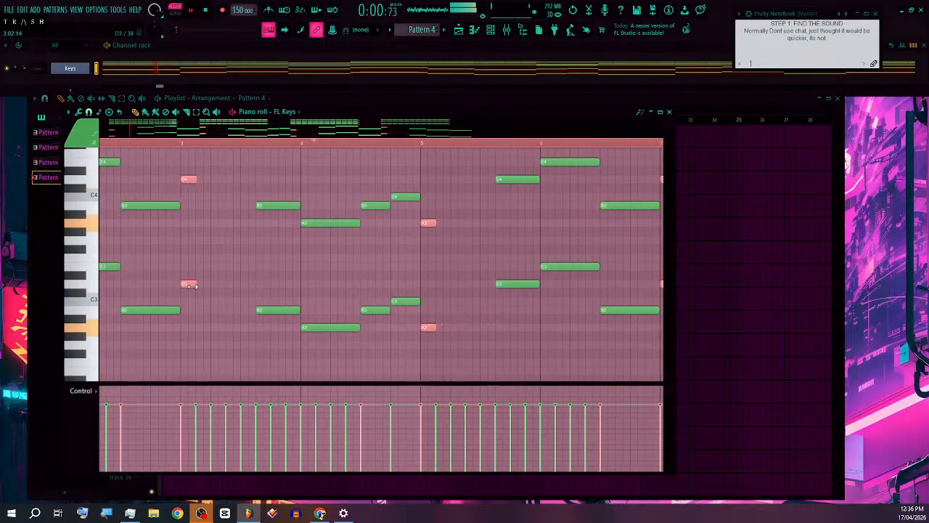
pyautogui.scroll(7, 225, 289)
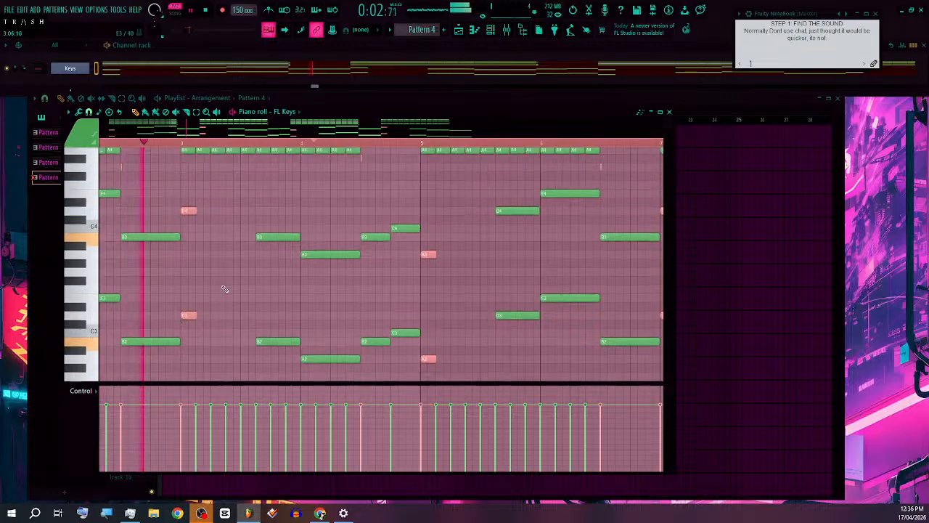
pyautogui.scroll(-4, 240, 310)
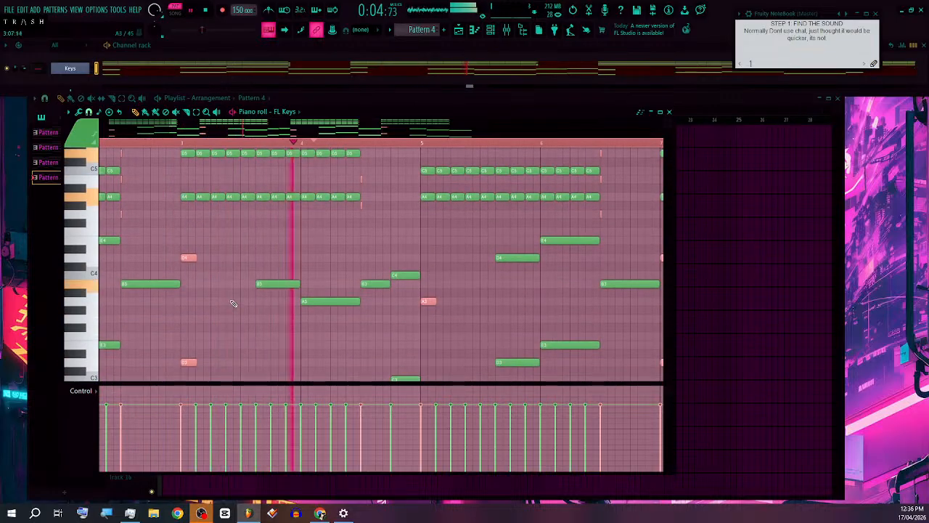
pyautogui.hotkey('ctrl', 'z')
pyautogui.hscroll(1, 268, 279)
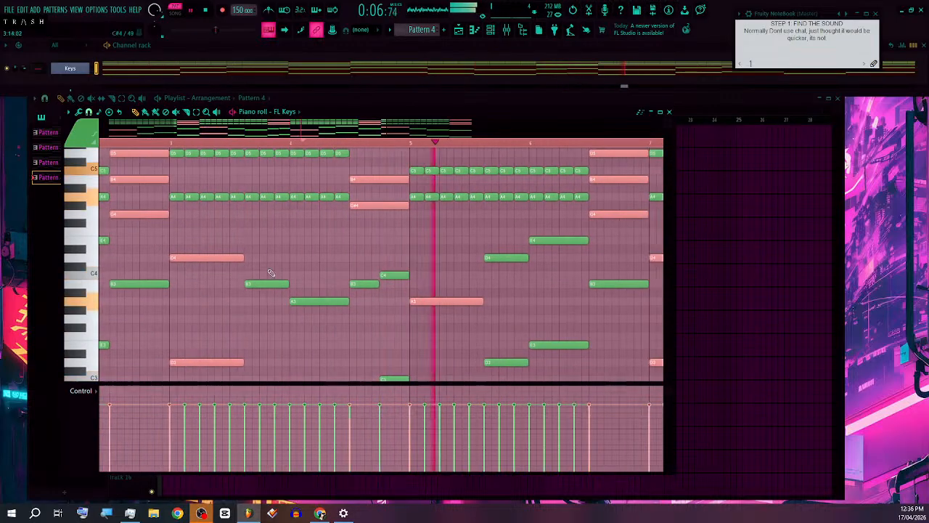
pyautogui.click(293, 245)
pyautogui.rightClick(292, 247)
# Step: Shorten the held upper chords ending bars 2, 4, 6 and 8 to two steps and duplicate them into four repeats each
pyautogui.scroll(3, 319, 267)
pyautogui.scroll(2, 320, 266)
pyautogui.scroll(-3, 322, 267)
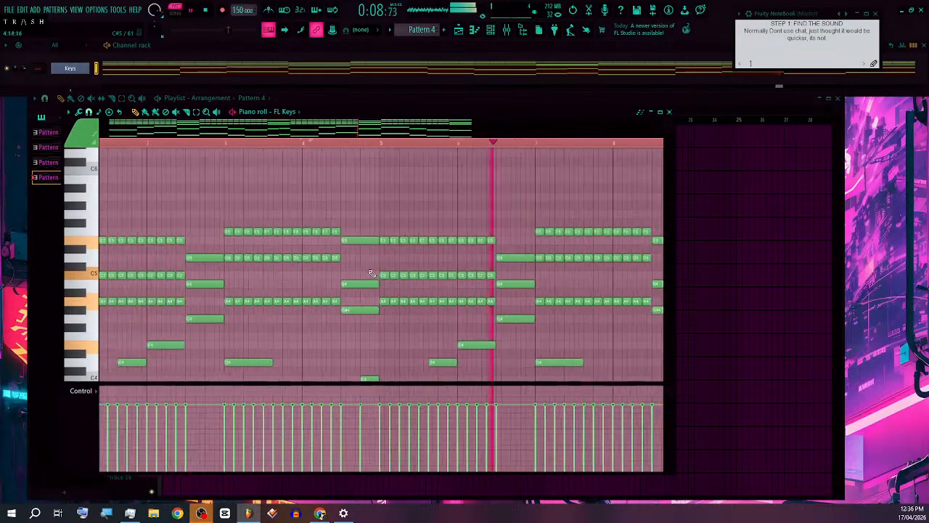
pyautogui.moveTo(579, 221); pyautogui.dragTo(585, 326)
pyautogui.moveTo(455, 236); pyautogui.dragTo(473, 342)
pyautogui.moveTo(326, 219); pyautogui.dragTo(339, 319)
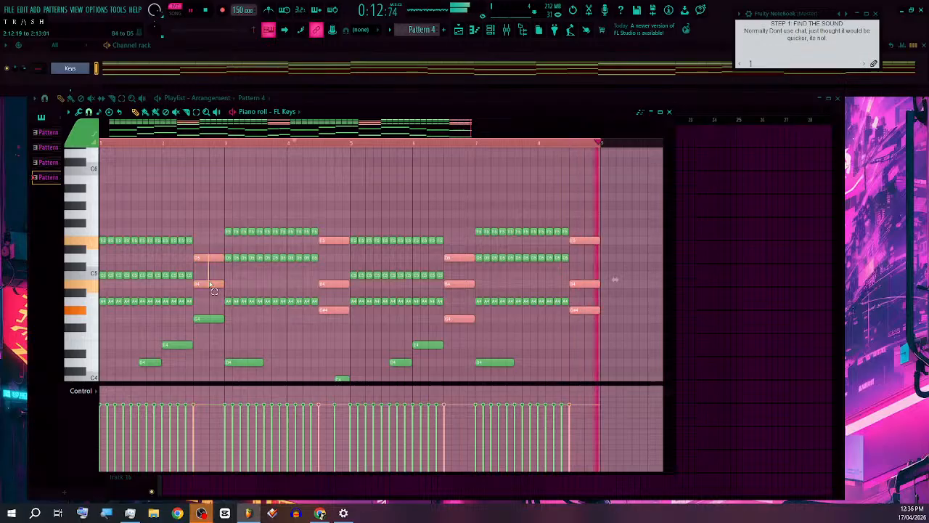
pyautogui.scroll(3, 352, 278)
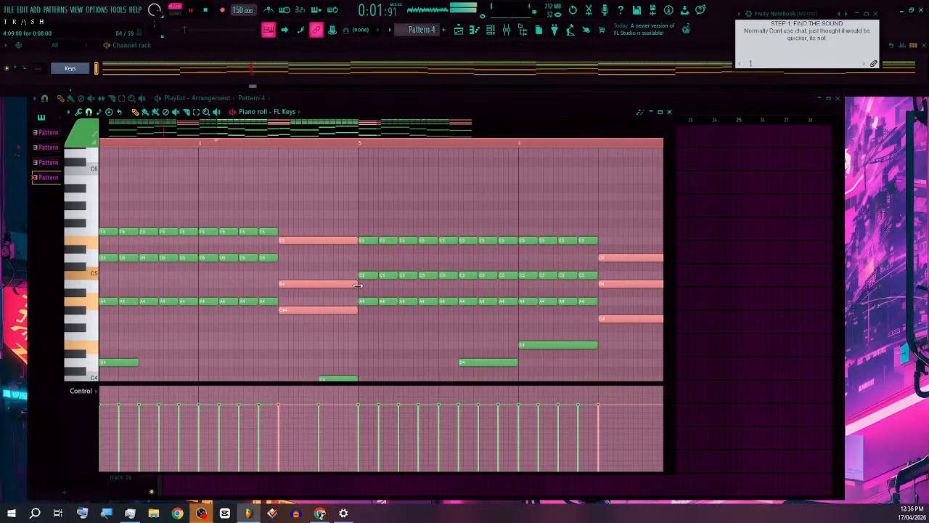
pyautogui.moveTo(358, 286); pyautogui.dragTo(294, 289)
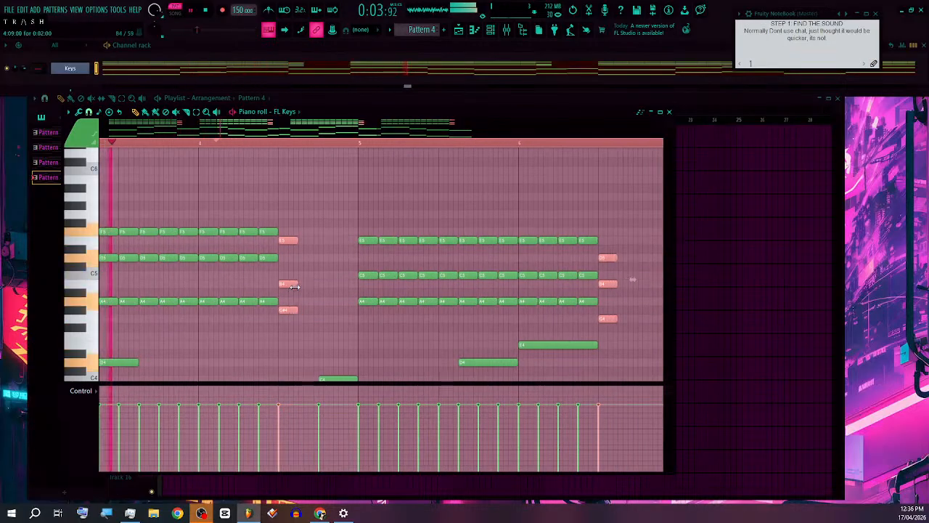
pyautogui.hotkey('ctrl', 'b')
pyautogui.hotkey('ctrl', 'b')
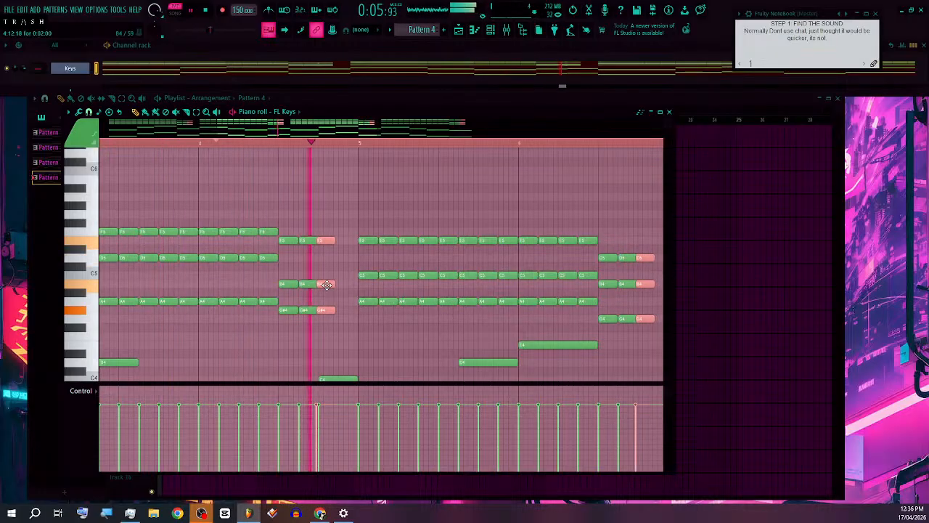
pyautogui.hotkey('ctrl', 'b')
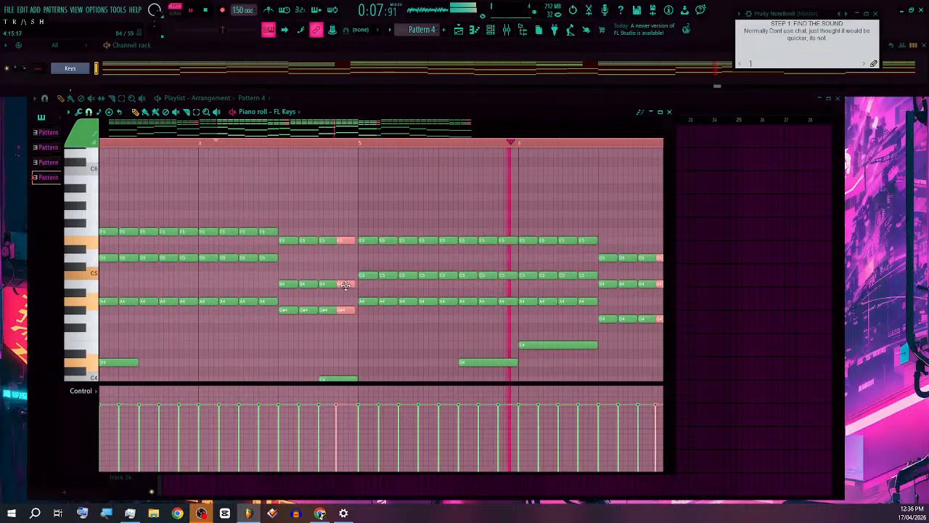
# Step: Shorten the A and D bass notes starting bars 1, 3, 5 and 7, in both octaves, and duplicate them into five repeats each
pyautogui.scroll(-5, 346, 286)
pyautogui.scroll(-5, 305, 286)
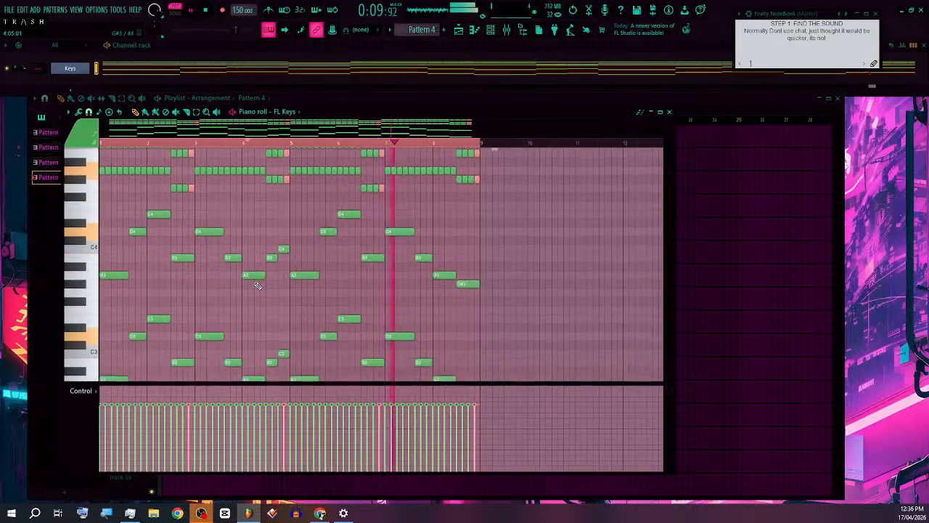
pyautogui.scroll(-1, 151, 238)
pyautogui.scroll(-1, 134, 213)
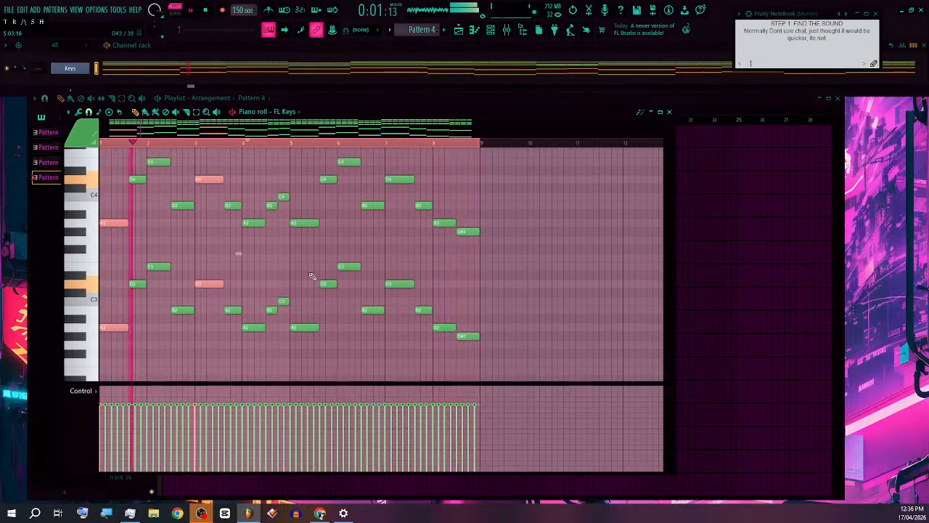
pyautogui.moveTo(303, 202); pyautogui.dragTo(315, 356)
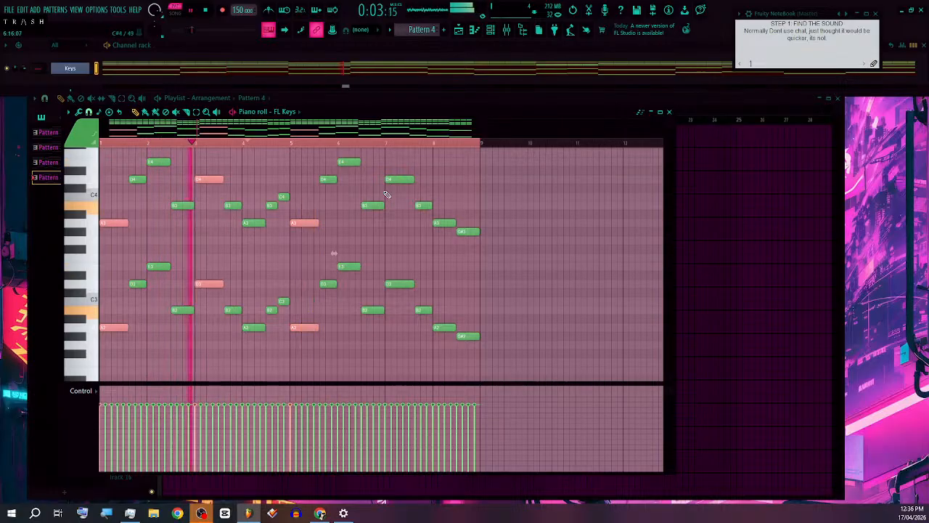
pyautogui.scroll(3, 410, 279)
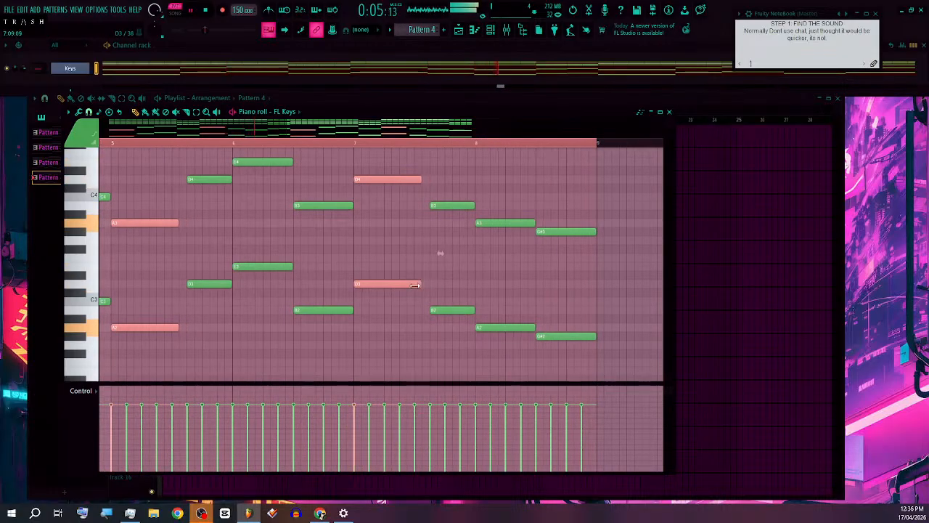
pyautogui.hotkey('ctrl', 'b')
pyautogui.hotkey('ctrl', 'b')
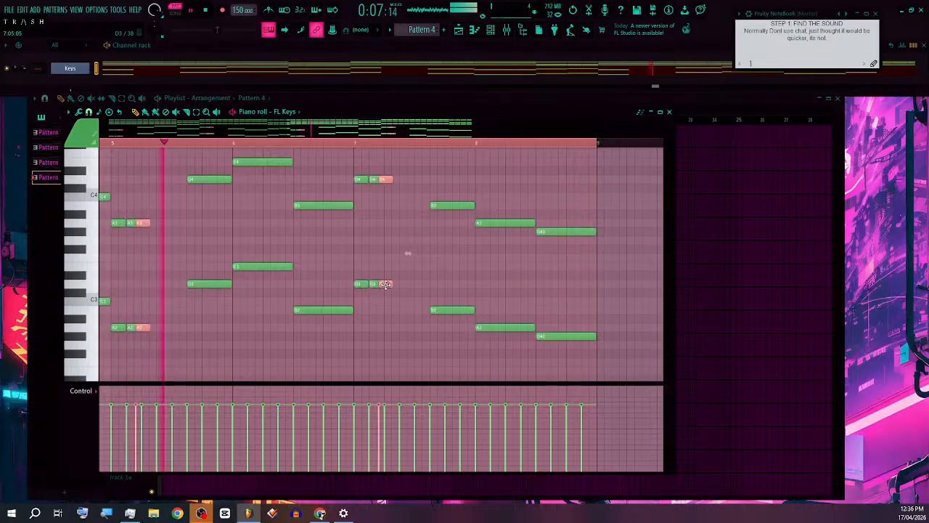
pyautogui.hotkey('ctrl', 'b')
pyautogui.hotkey('ctrl', 'b')
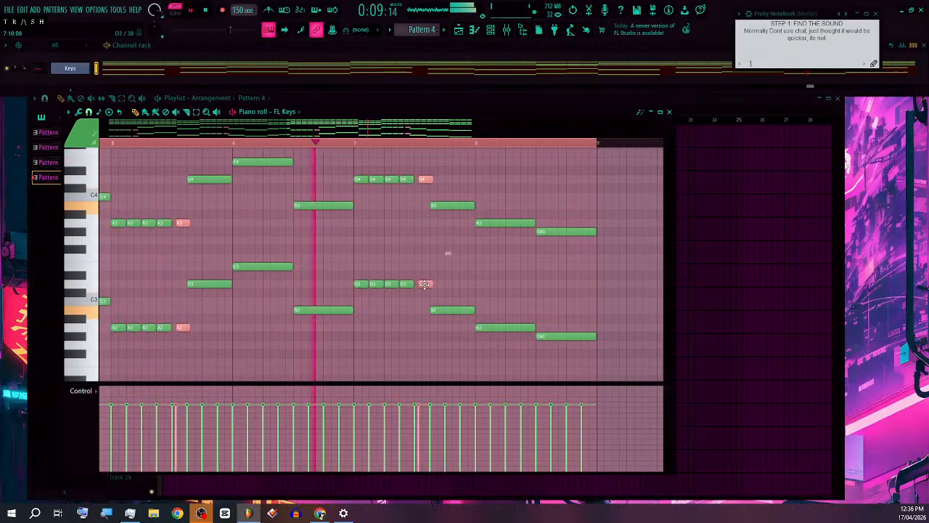
# Step: Split the held E, B, A and G# bass notes in bars 2, 4, 6 and 8 into four short repeats each, in both octaves
pyautogui.moveTo(586, 193); pyautogui.dragTo(505, 347)
pyautogui.moveTo(321, 165); pyautogui.dragTo(266, 326)
pyautogui.scroll(-3, 255, 290)
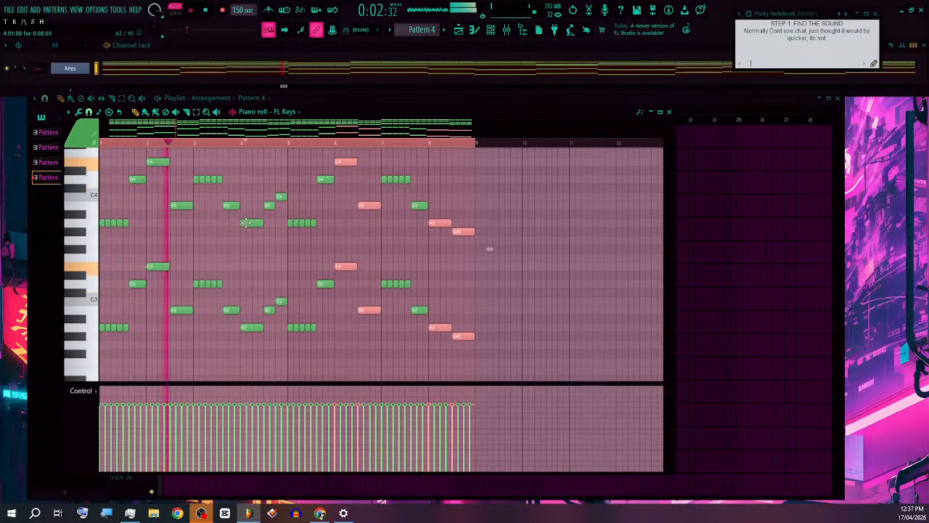
pyautogui.moveTo(247, 207); pyautogui.dragTo(255, 369)
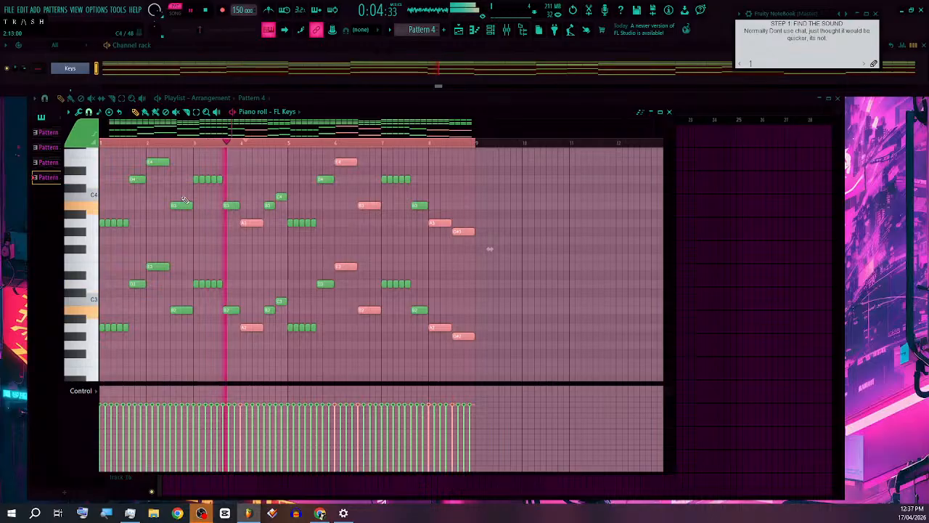
pyautogui.moveTo(178, 186); pyautogui.dragTo(153, 331)
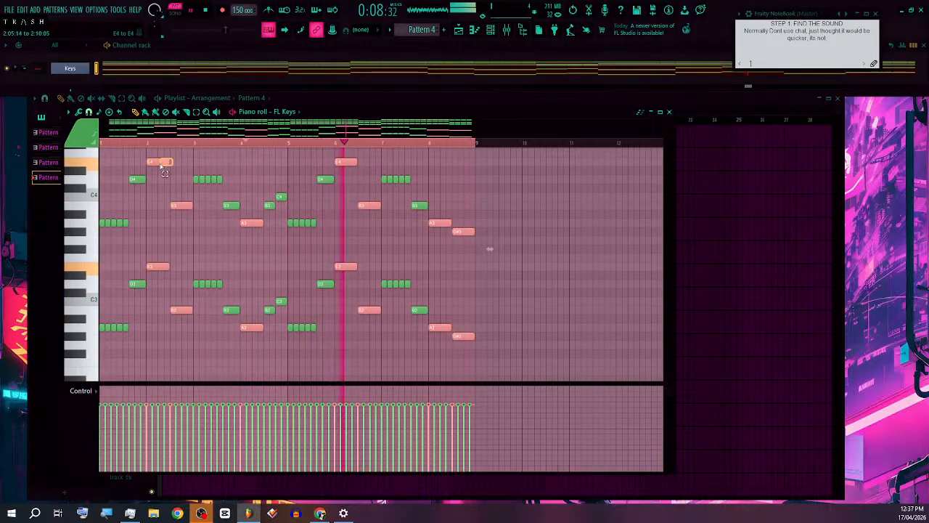
pyautogui.scroll(4, 435, 212)
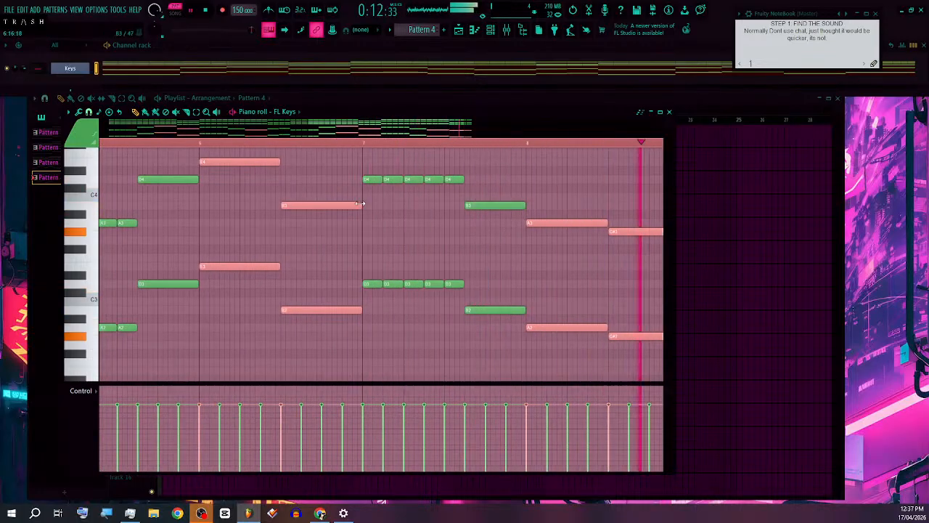
pyautogui.moveTo(361, 206); pyautogui.dragTo(292, 214)
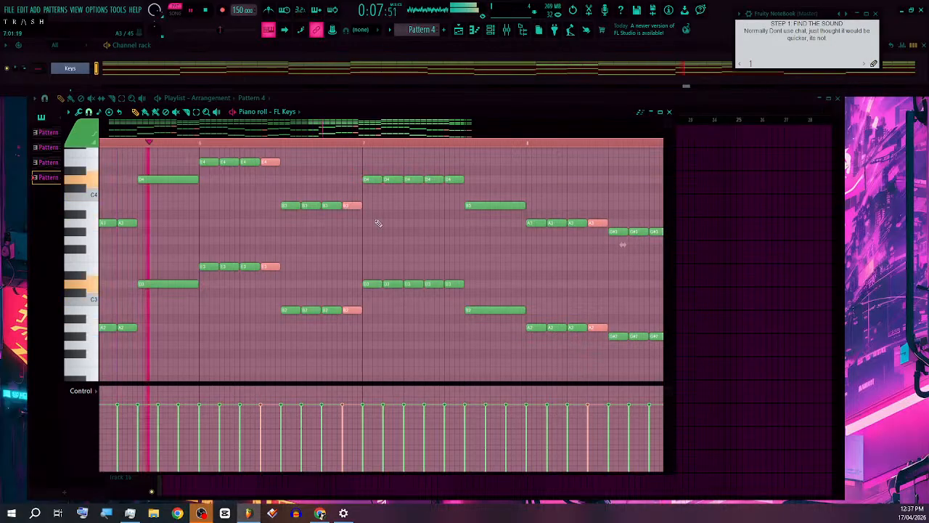
# Step: Split the held D and B bass notes ending bars 5 and 7 into three short repeats each, in both octaves
pyautogui.moveTo(506, 159); pyautogui.dragTo(490, 376)
pyautogui.moveTo(174, 168); pyautogui.dragTo(177, 297)
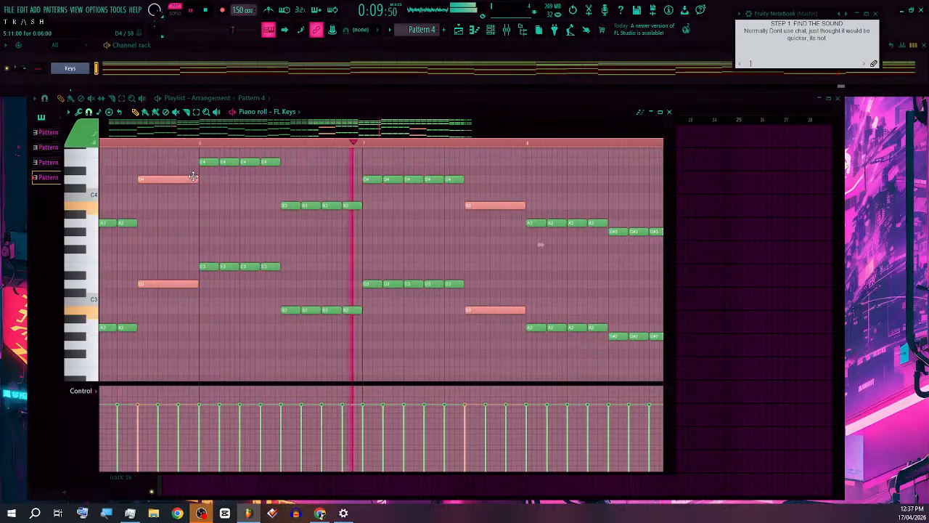
pyautogui.moveTo(196, 180); pyautogui.dragTo(167, 182)
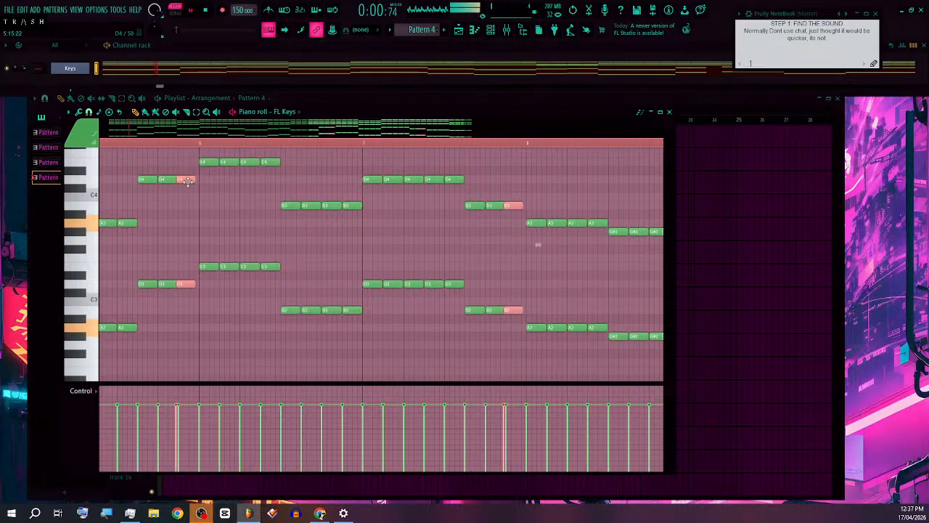
# Step: Split the held bass notes ending bars 1 and 3 into three short repeats and the B and C ending bar 4 into two
pyautogui.scroll(-5, 198, 201)
pyautogui.scroll(3, 136, 229)
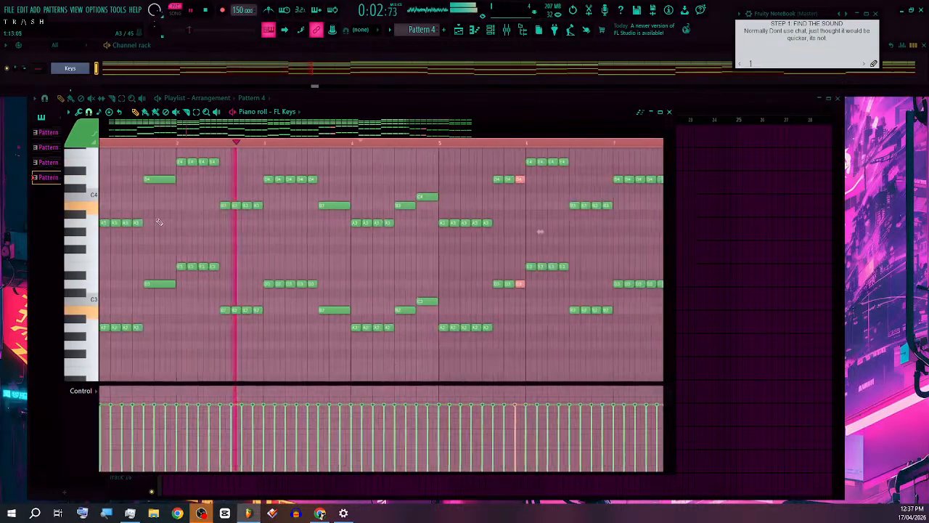
pyautogui.moveTo(155, 161); pyautogui.dragTo(168, 293)
pyautogui.moveTo(320, 201)
pyautogui.mouseDown()
pyautogui.moveTo(353, 317)
pyautogui.moveTo(326, 310)
pyautogui.moveTo(346, 311)
pyautogui.mouseUp()
pyautogui.moveTo(431, 176)
pyautogui.mouseDown()
pyautogui.moveTo(408, 326)
pyautogui.moveTo(411, 311)
pyautogui.mouseUp()
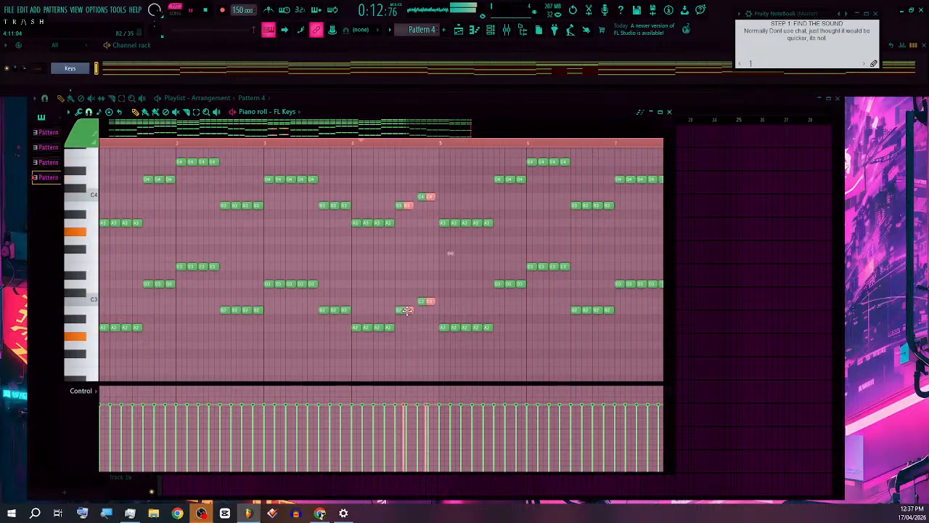
pyautogui.scroll(-3, 410, 311)
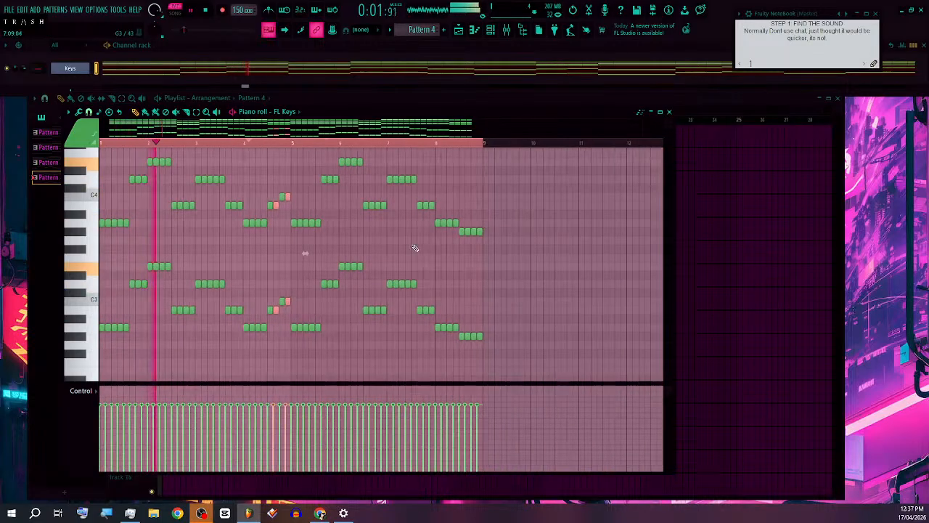
pyautogui.keyDown('ctrl'); pyautogui.click(415, 243); pyautogui.keyUp('ctrl')
# Step: Close Pattern 4's piano roll and open the FL Keys notes of Pattern 2
pyautogui.scroll(4, 392, 262)
pyautogui.scroll(-5, 388, 265)
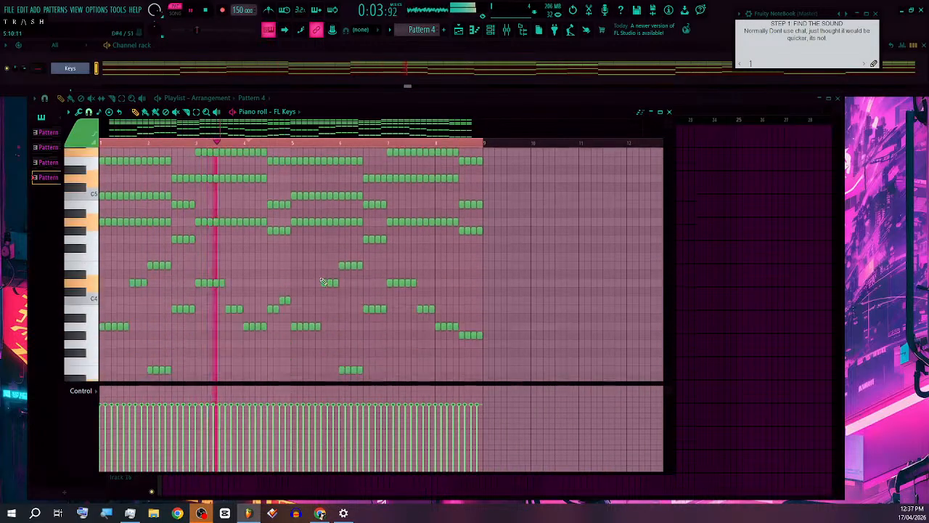
pyautogui.click(669, 111)
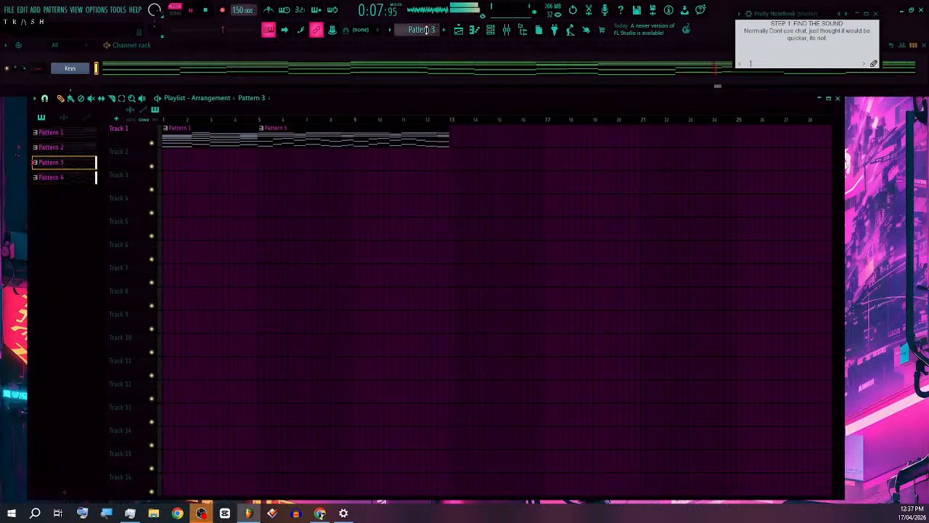
pyautogui.moveTo(426, 30); pyautogui.dragTo(390, 53)
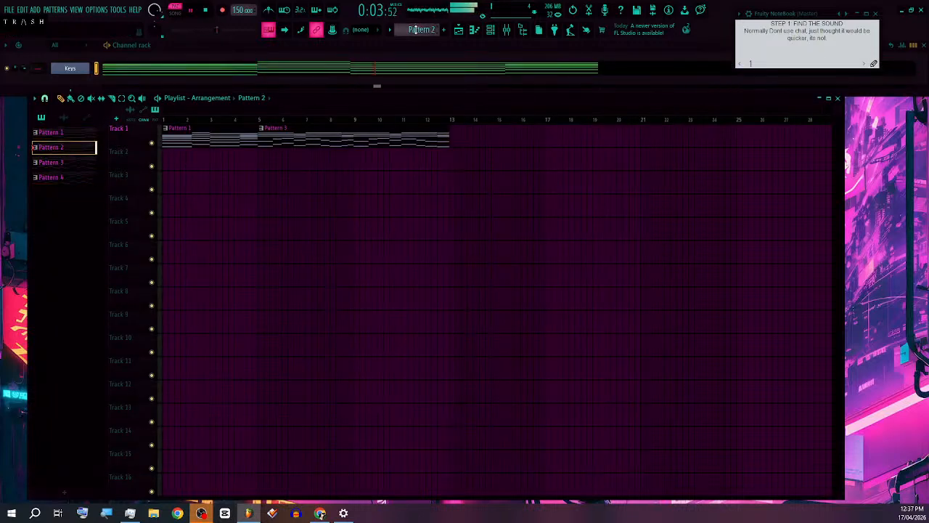
pyautogui.click(358, 68)
pyautogui.scroll(3, 255, 258)
pyautogui.scroll(3, 254, 278)
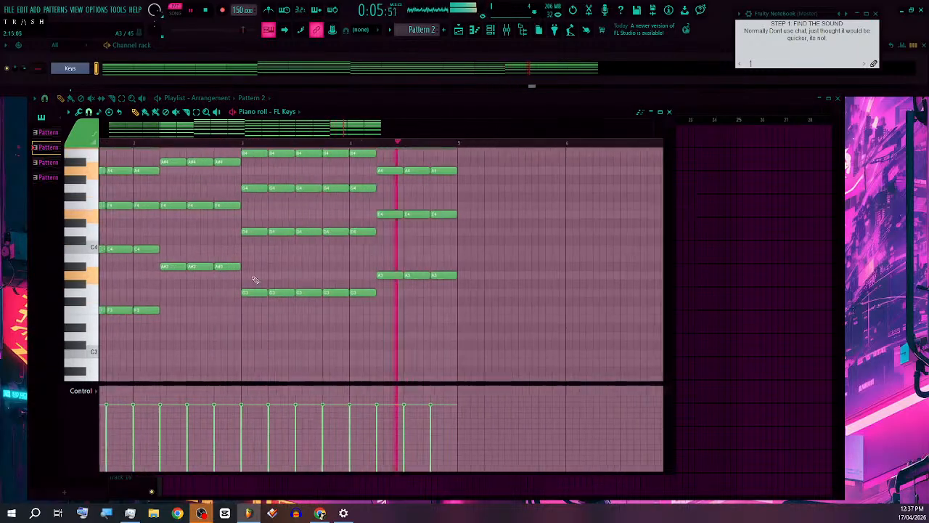
# Step: Split every note in Pattern 2's chord part into two equal short repeats and close the piano roll
pyautogui.hotkey('ctrl', 'a')
pyautogui.moveTo(383, 234)
pyautogui.mouseDown()
pyautogui.moveTo(368, 234)
pyautogui.moveTo(376, 233)
pyautogui.mouseUp()
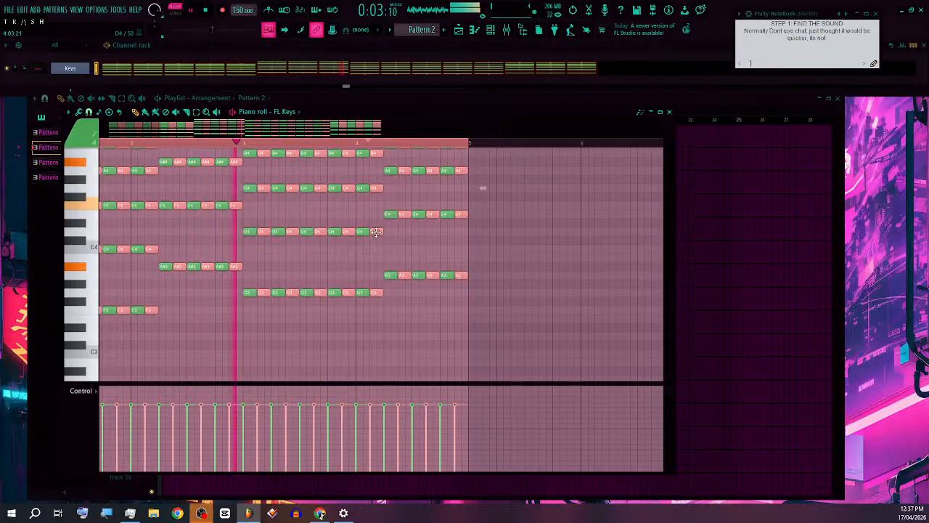
pyautogui.scroll(-3, 378, 247)
pyautogui.click(669, 112)
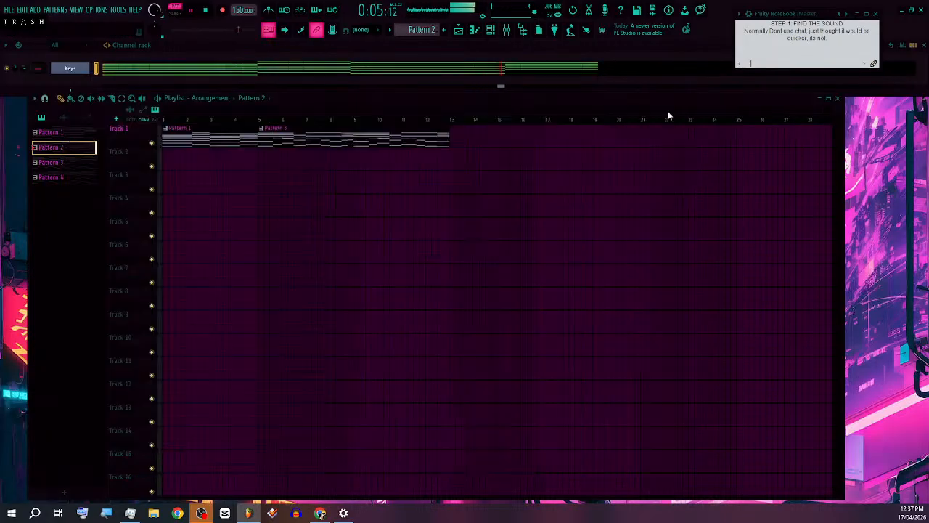
# Step: Load Gross Beat on mixer Insert 1, apply its Saw Gate 2 volume slot, and close the plugin window
pyautogui.click(509, 30)
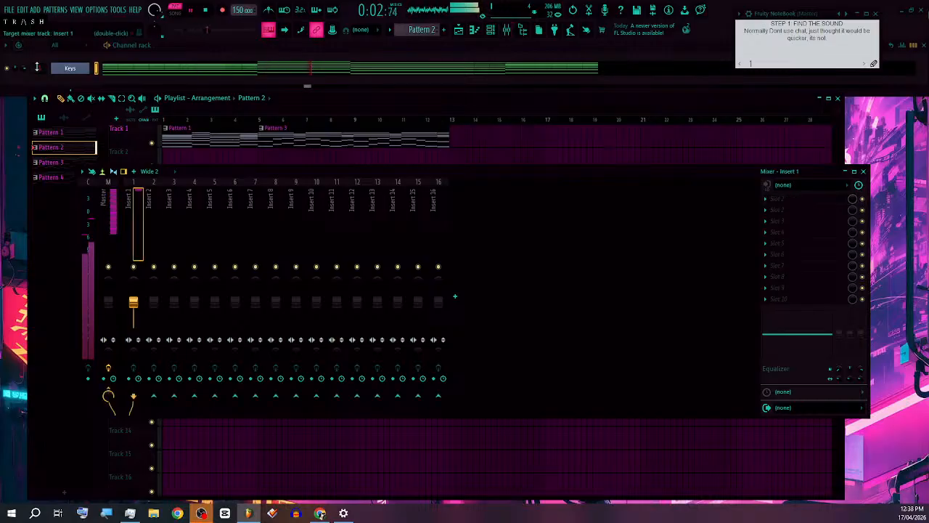
pyautogui.click(768, 203)
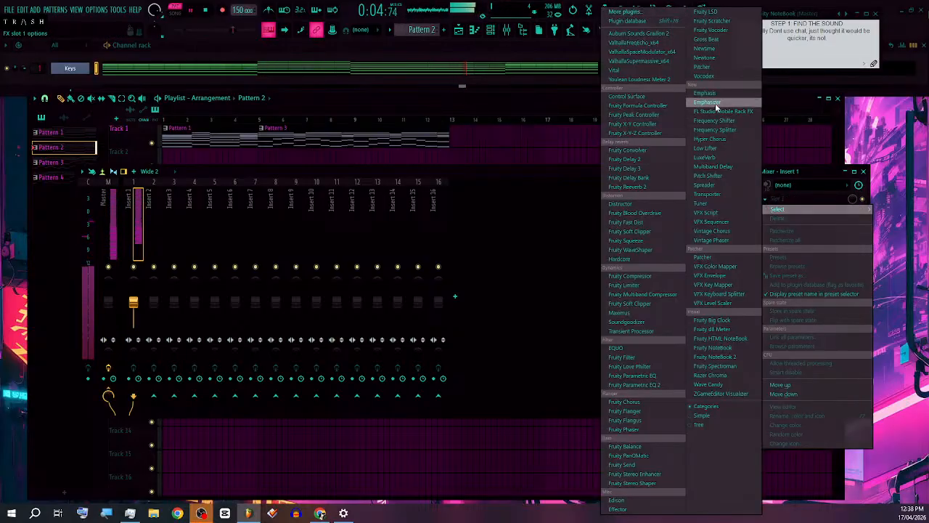
pyautogui.click(707, 39)
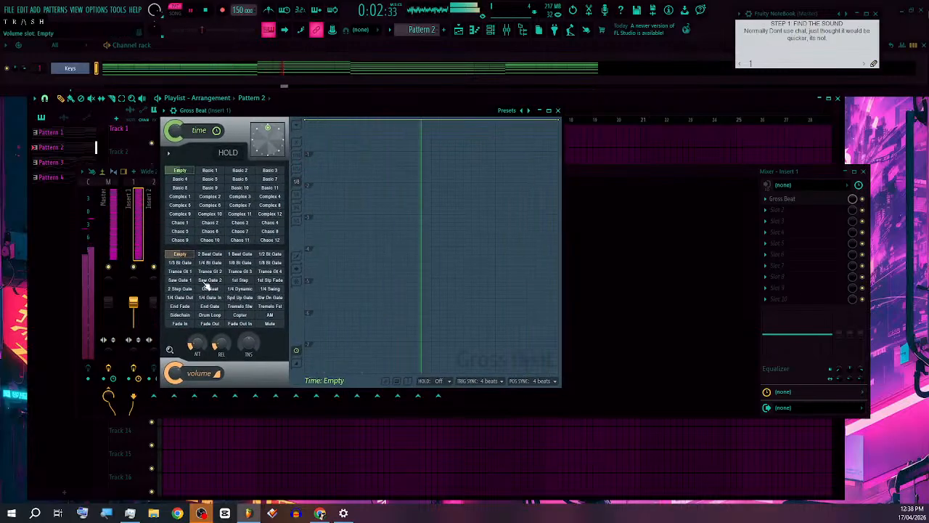
pyautogui.click(211, 280)
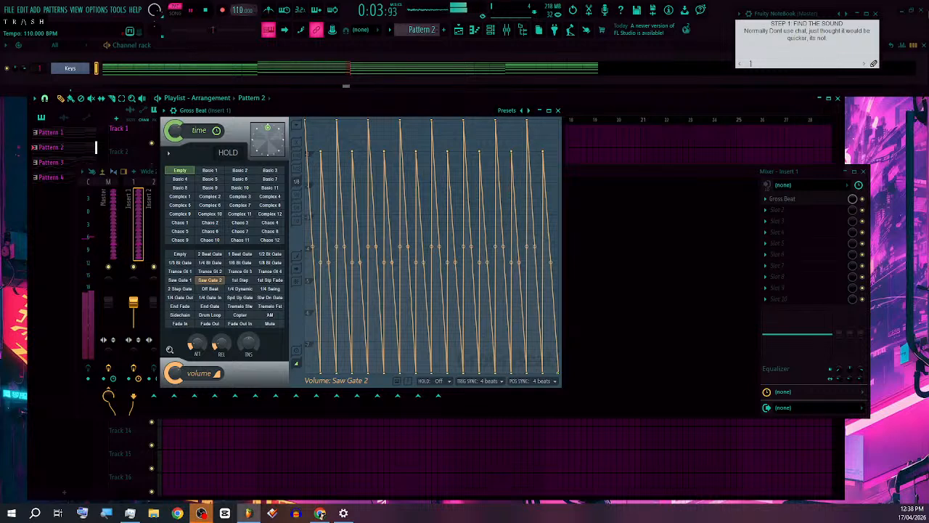
pyautogui.click(558, 110)
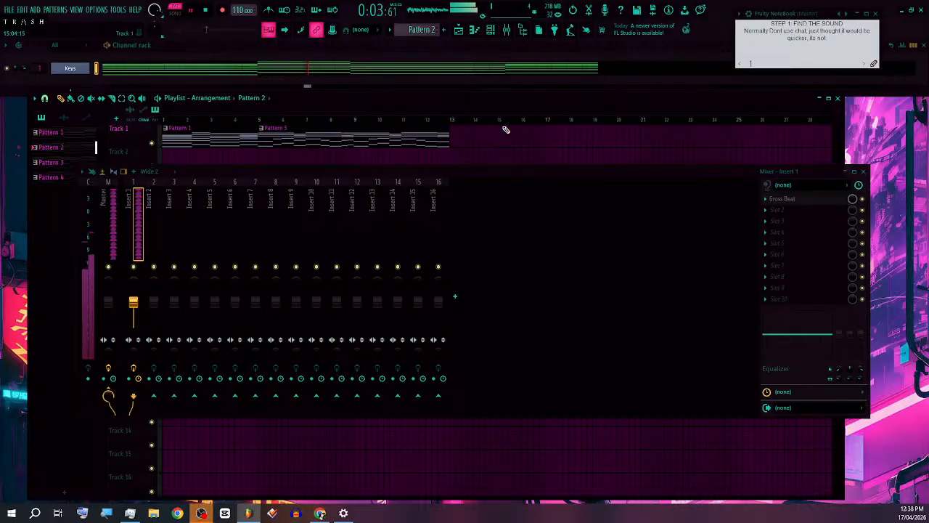
# Step: Replace the Keys channel's instrument with Harmless and reposition its plugin window
pyautogui.rightClick(70, 70)
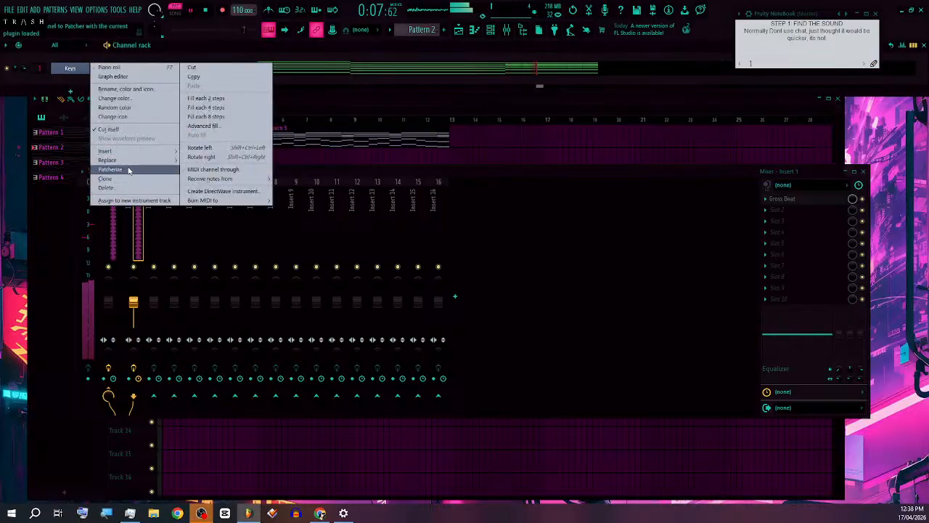
pyautogui.moveTo(124, 161)
pyautogui.click(287, 48)
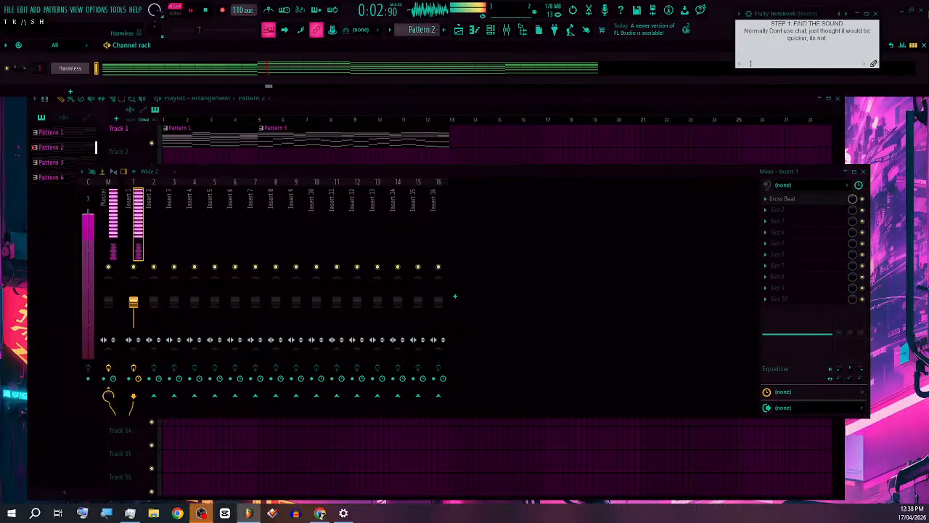
pyautogui.moveTo(446, 72); pyautogui.dragTo(344, 75)
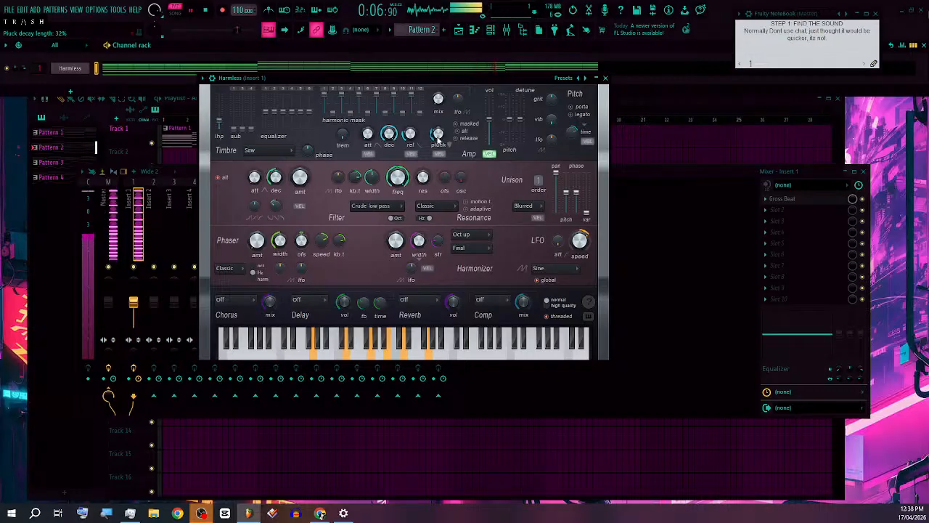
# Step: Shape Harmless's sound by adjusting its pluck decay, filter frequency and volume envelope decay
pyautogui.moveTo(439, 138); pyautogui.dragTo(438, 133)
pyautogui.moveTo(397, 177); pyautogui.dragTo(397, 182)
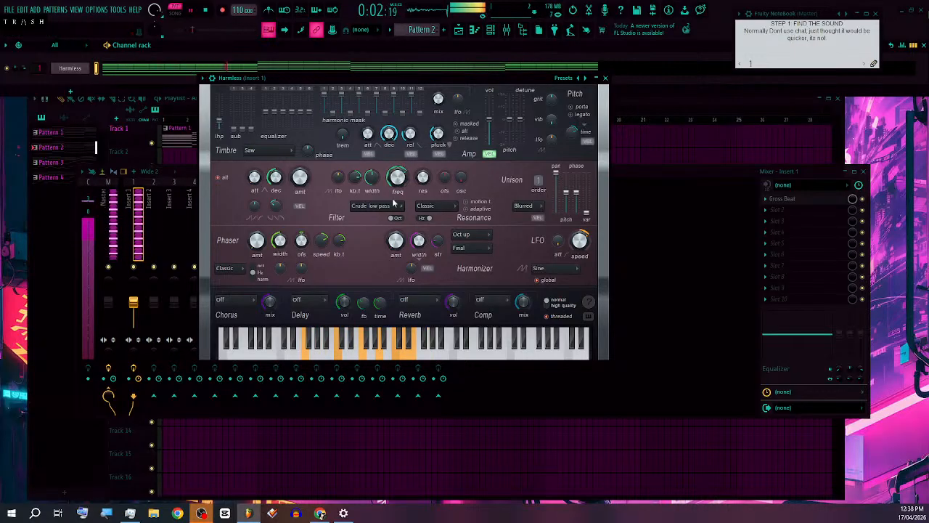
pyautogui.moveTo(397, 177); pyautogui.dragTo(397, 178)
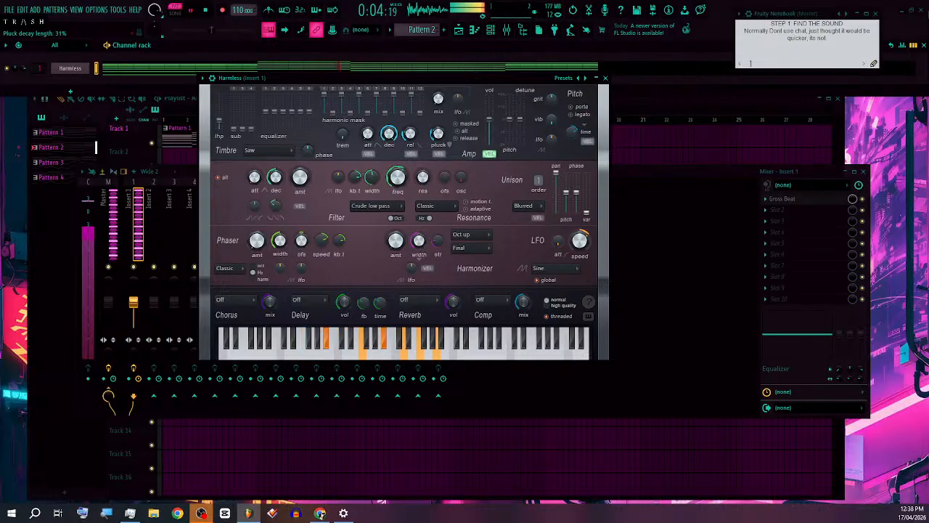
pyautogui.moveTo(439, 133); pyautogui.dragTo(439, 134)
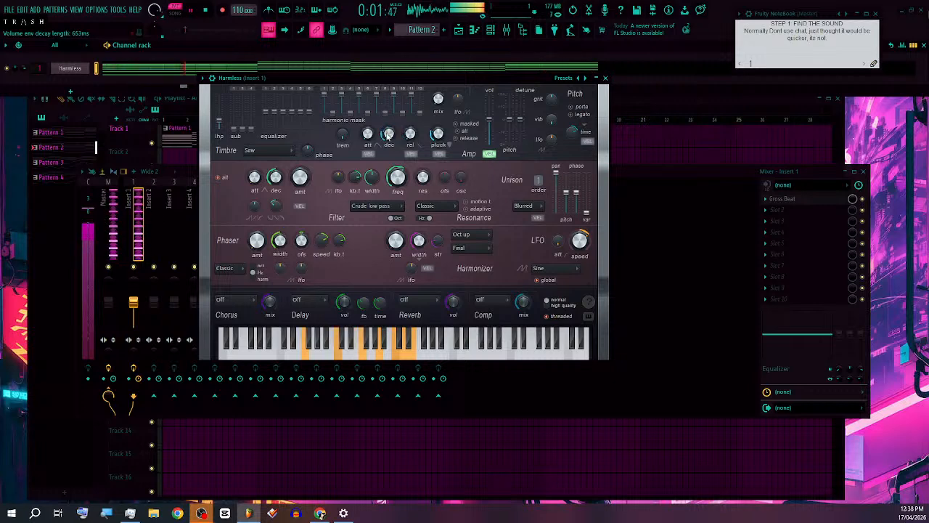
pyautogui.moveTo(389, 134); pyautogui.dragTo(389, 135)
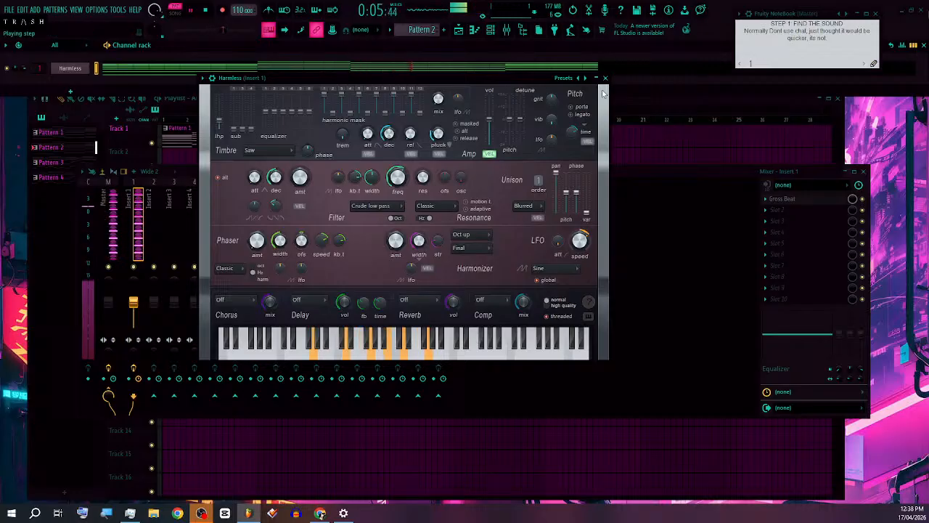
# Step: Set the master volume to -7.5 dB and bring up Pattern 2's Harmless piano roll with the plugin and mixer closed
pyautogui.moveTo(154, 10); pyautogui.dragTo(154, 8)
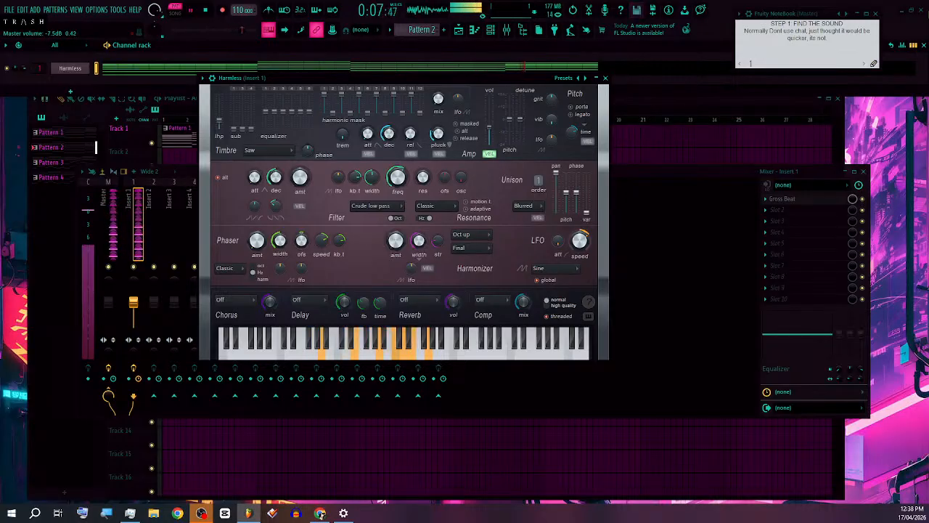
pyautogui.click(605, 77)
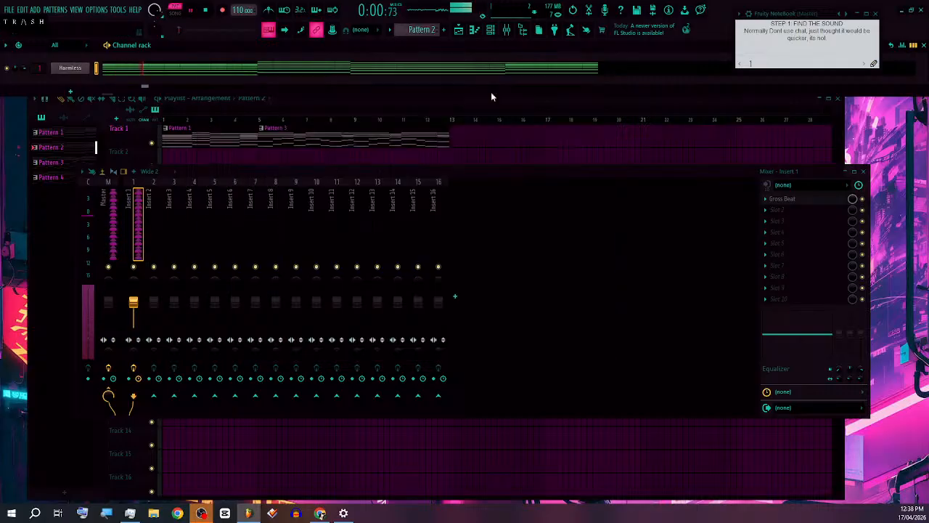
pyautogui.click(267, 72)
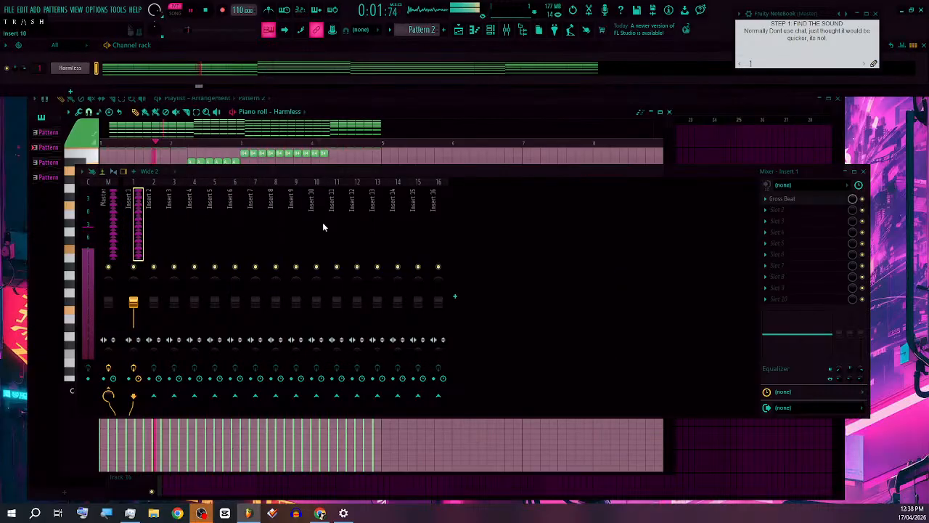
pyautogui.click(863, 171)
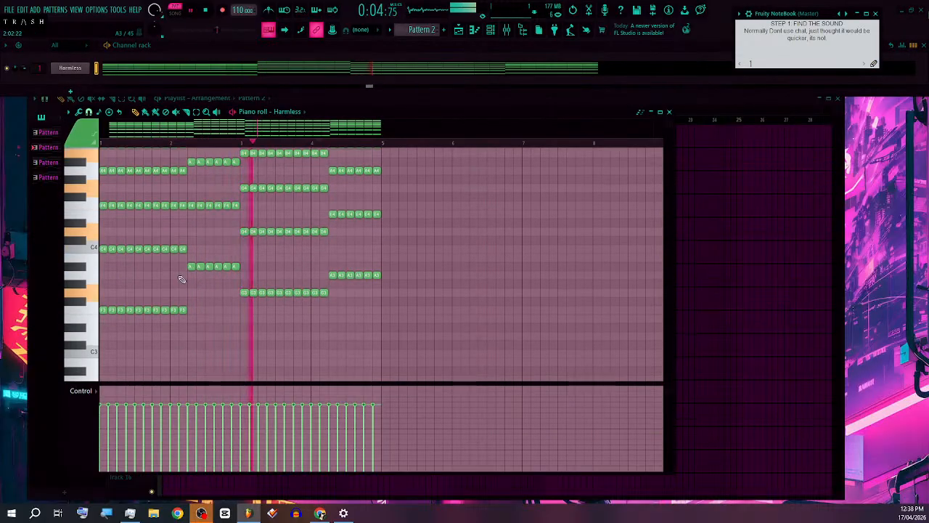
# Step: Lower the velocity of every second repeated chord across bars 1 to 4 to about 59–68%
pyautogui.click(110, 420)
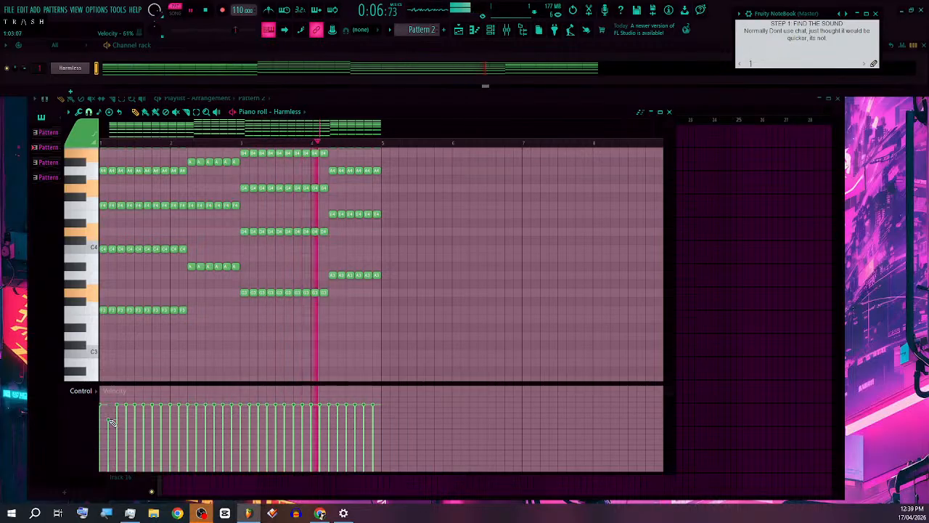
pyautogui.click(128, 419)
pyautogui.click(145, 419)
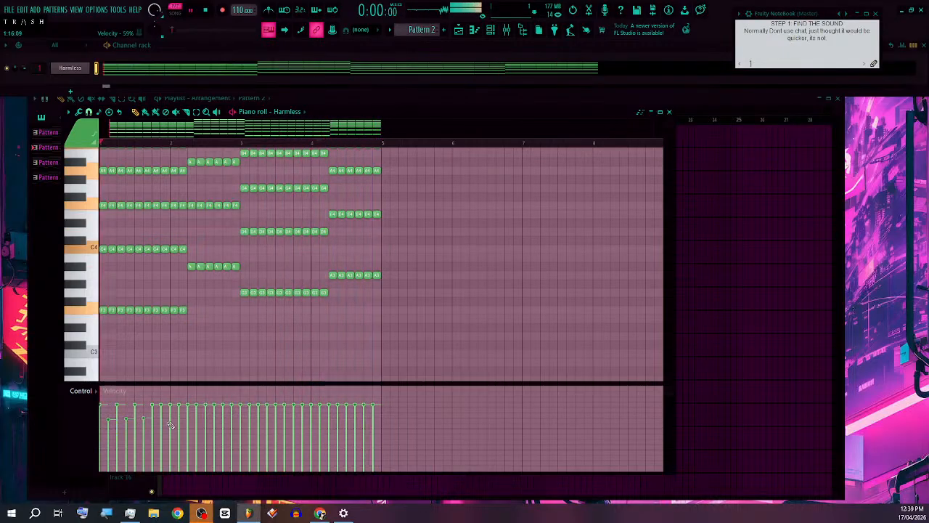
pyautogui.click(163, 417)
pyautogui.click(180, 418)
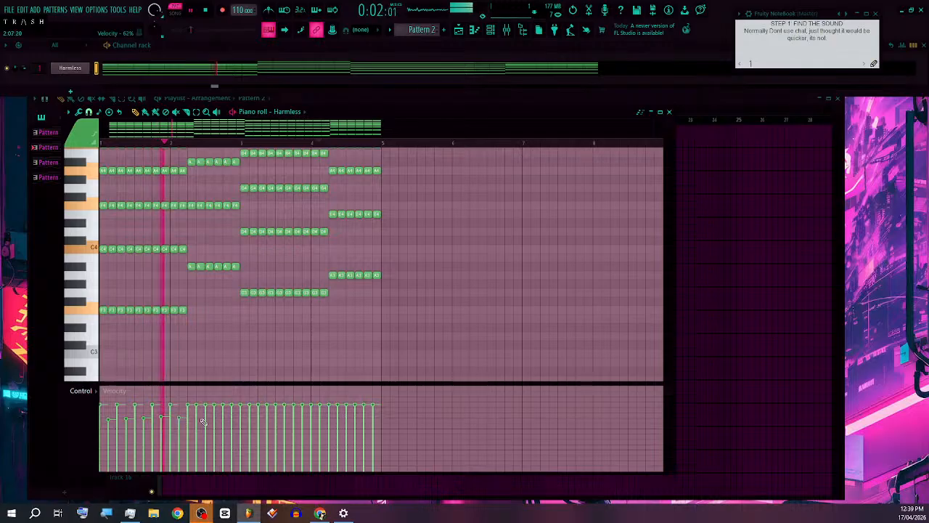
pyautogui.click(199, 418)
pyautogui.click(216, 416)
pyautogui.click(234, 417)
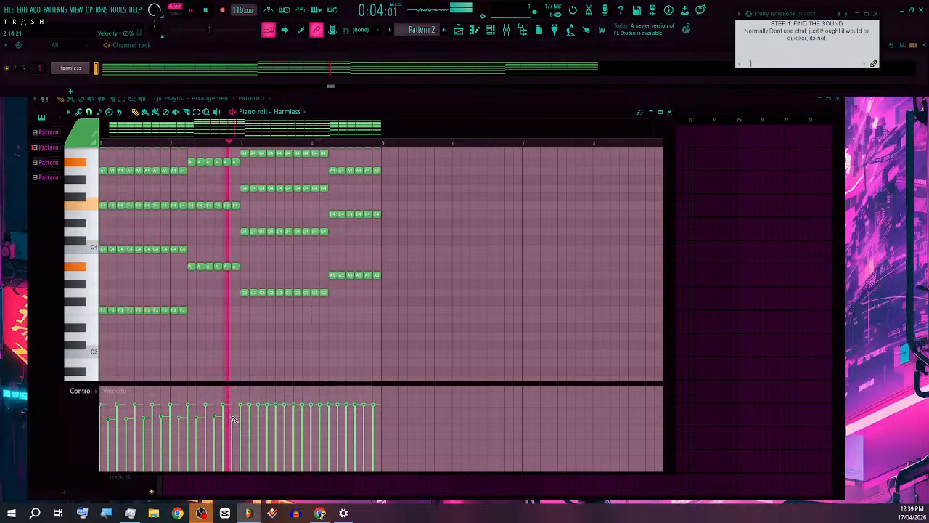
pyautogui.click(251, 415)
pyautogui.click(269, 417)
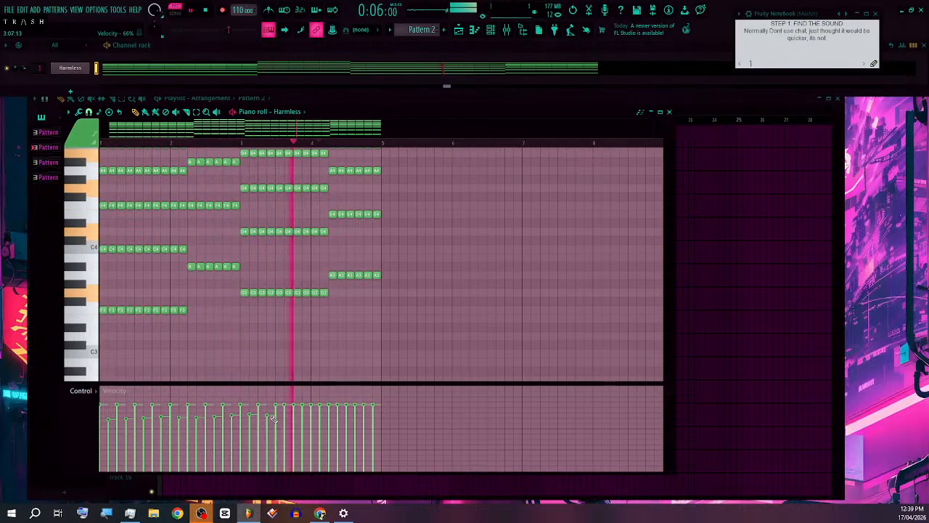
pyautogui.click(287, 415)
pyautogui.click(305, 415)
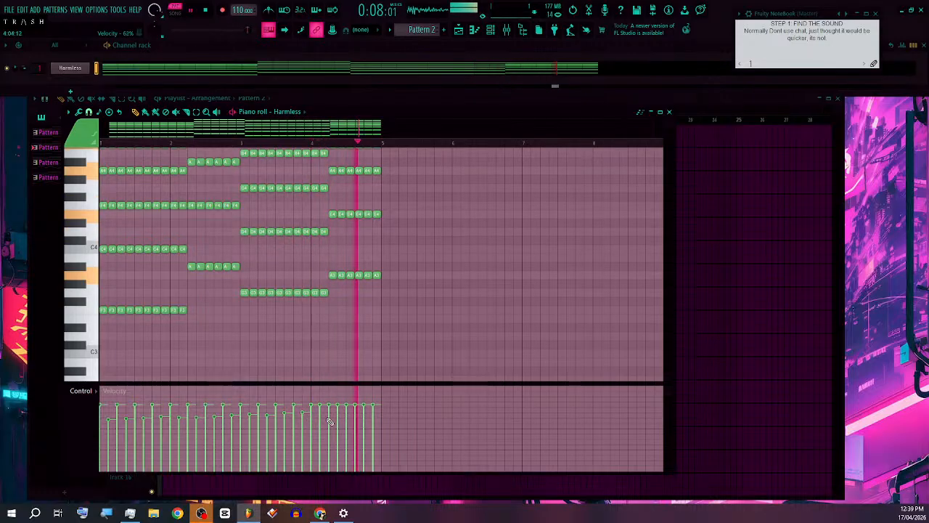
pyautogui.click(322, 416)
pyautogui.click(340, 417)
pyautogui.click(358, 417)
pyautogui.click(357, 415)
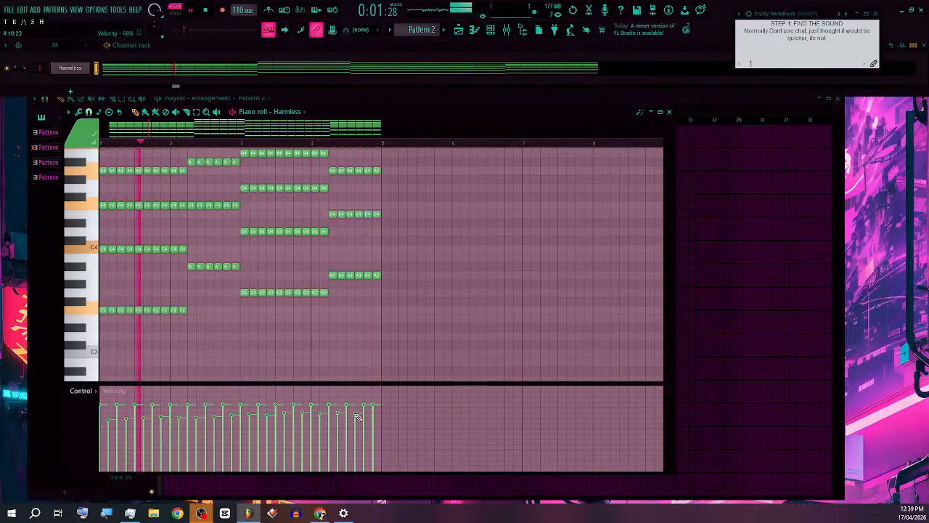
pyautogui.click(375, 414)
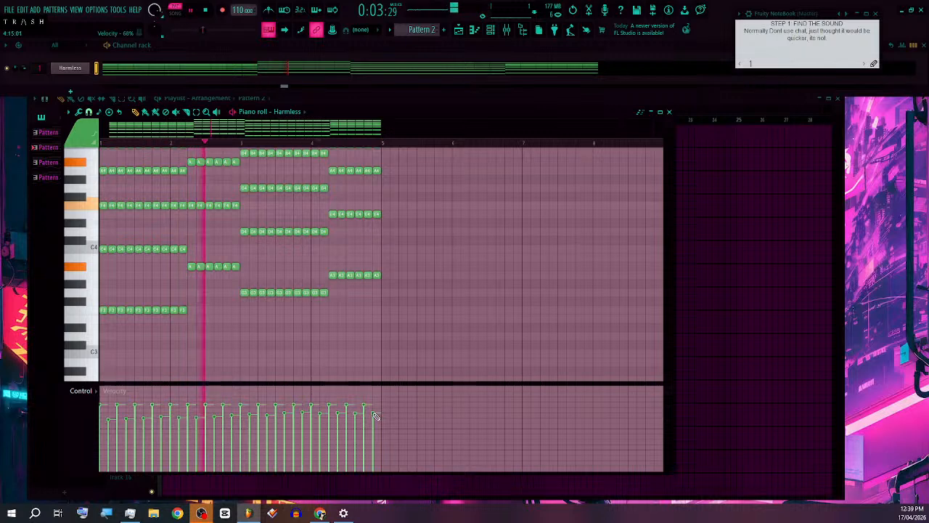
# Step: Set the tempo to 105 BPM and check Pattern 3's notes before returning to Pattern 2
pyautogui.moveTo(241, 10)
pyautogui.mouseDown()
pyautogui.moveTo(241, 24)
pyautogui.moveTo(241, 14)
pyautogui.mouseUp()
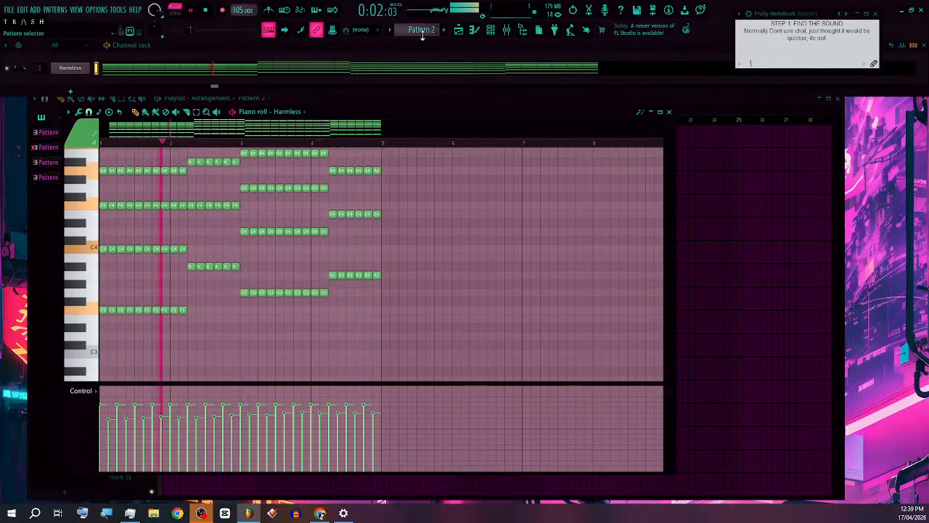
pyautogui.scroll(1, 423, 33)
pyautogui.scroll(-2, 423, 35)
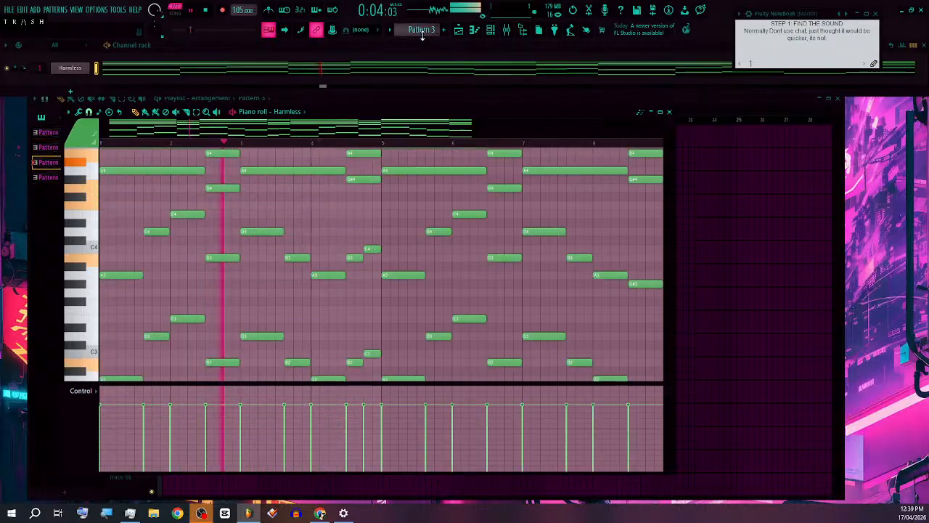
pyautogui.scroll(1, 423, 35)
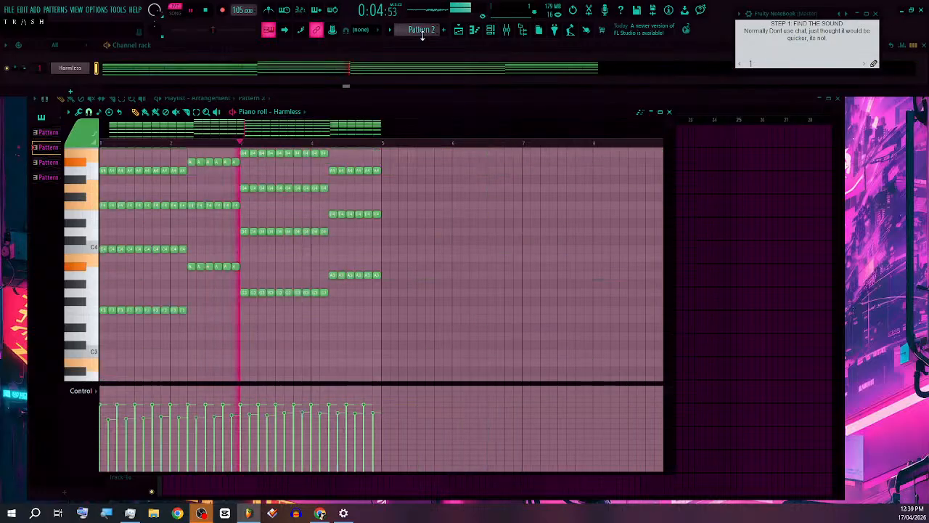
# Step: Close the piano roll and increase the pluck decay in Harmless
pyautogui.click(670, 112)
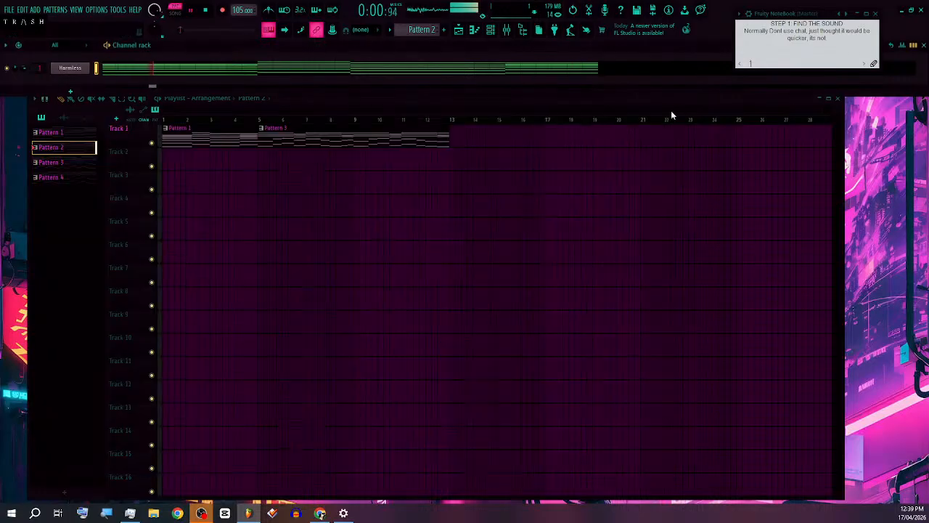
pyautogui.click(70, 68)
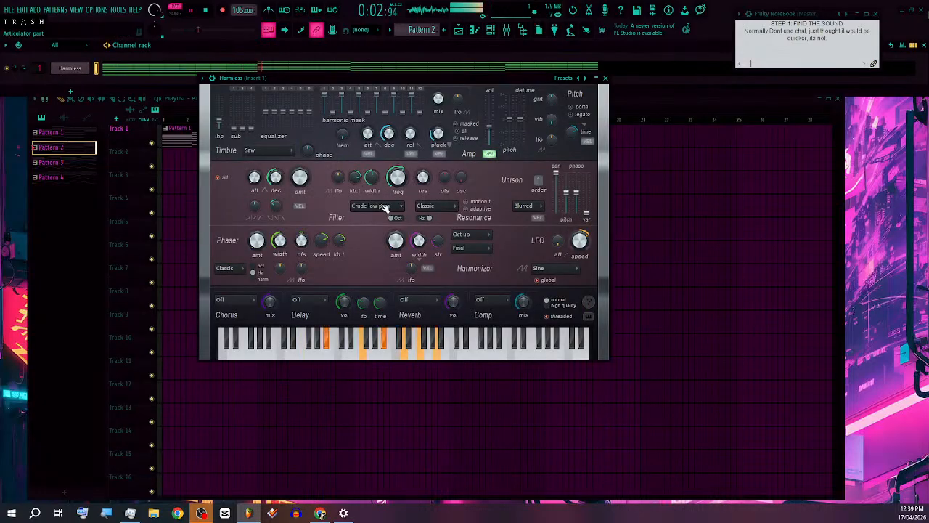
pyautogui.moveTo(435, 141); pyautogui.dragTo(438, 129)
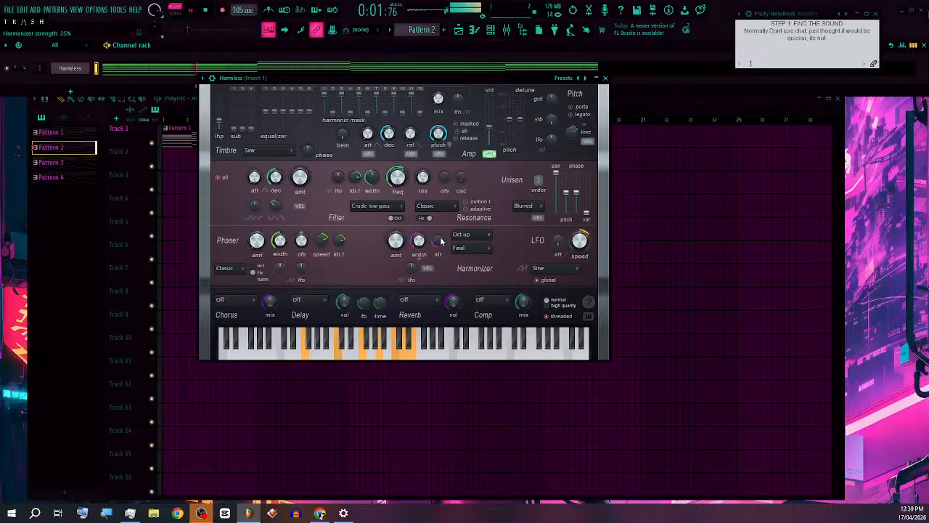
# Step: Switch the volume slot of Gross Beat on mixer Insert 1 to Saw Gate 1
pyautogui.click(510, 35)
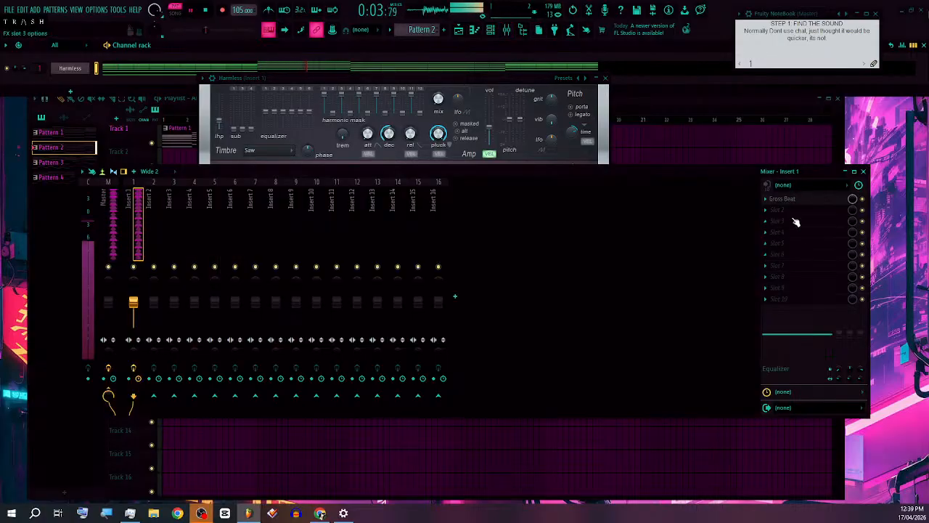
pyautogui.click(785, 199)
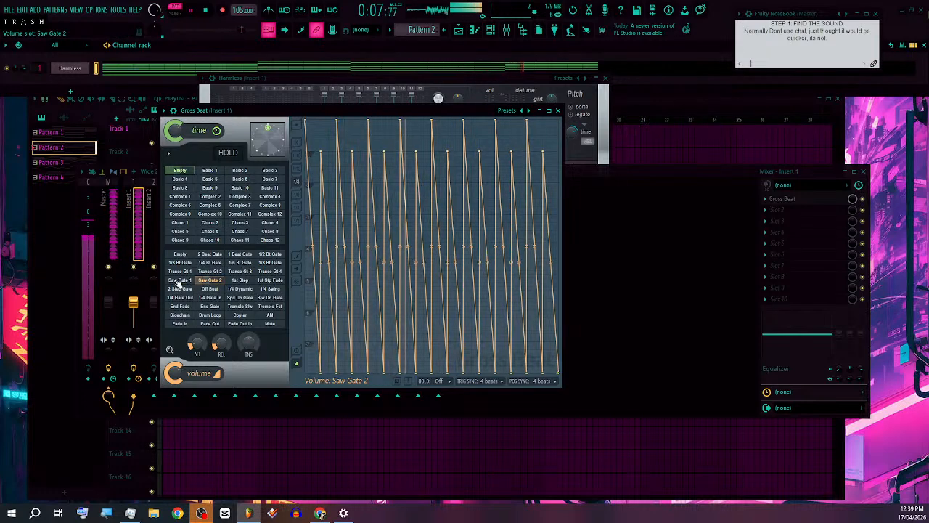
pyautogui.click(179, 280)
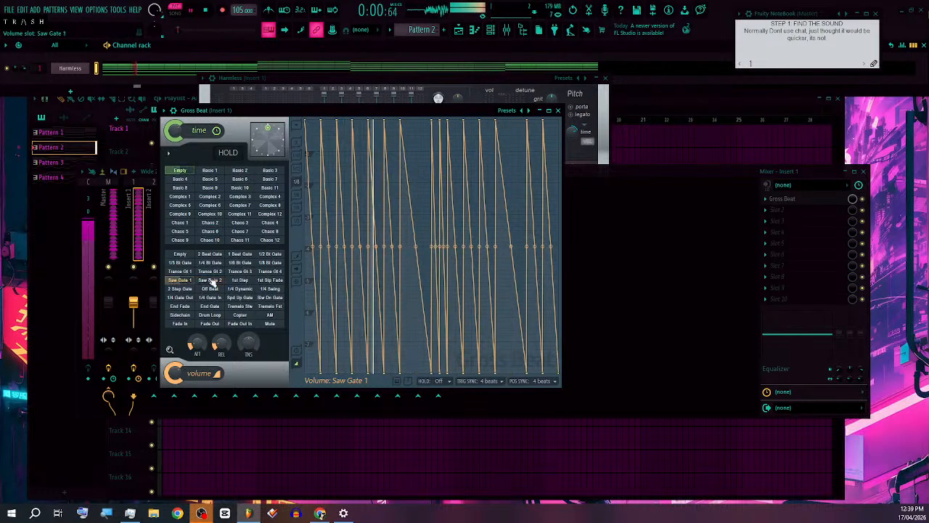
# Step: Try the Trance Gt 4, Trance Gt 2 and 1/6 Bt Gate volume slots in Gross Beat
pyautogui.click(271, 271)
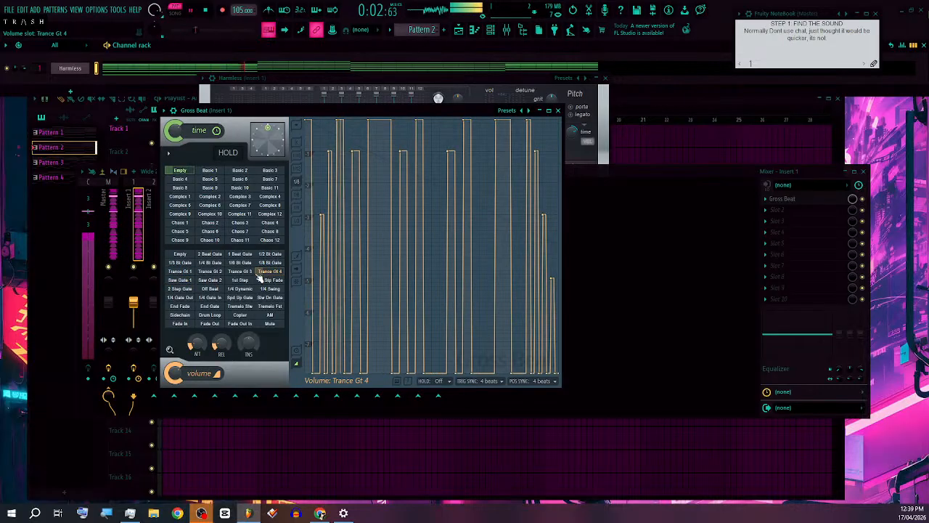
pyautogui.click(210, 272)
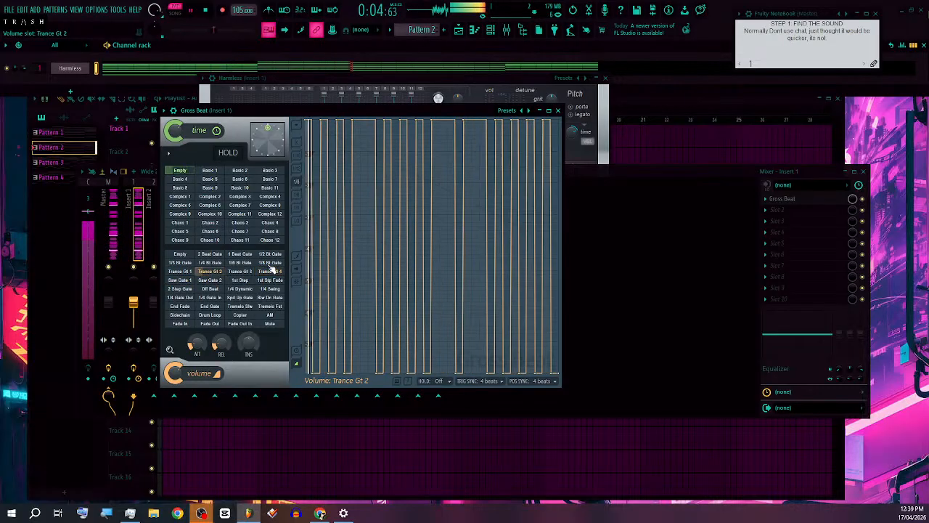
pyautogui.click(239, 263)
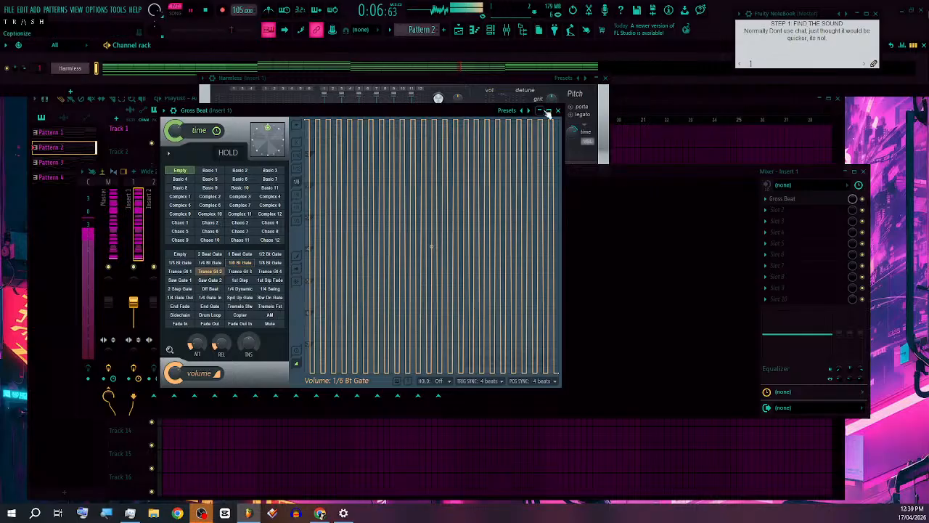
# Step: Load the Roach preset in Gross Beat and choose its Night Drive volume slot
pyautogui.click(548, 112)
pyautogui.click(556, 178)
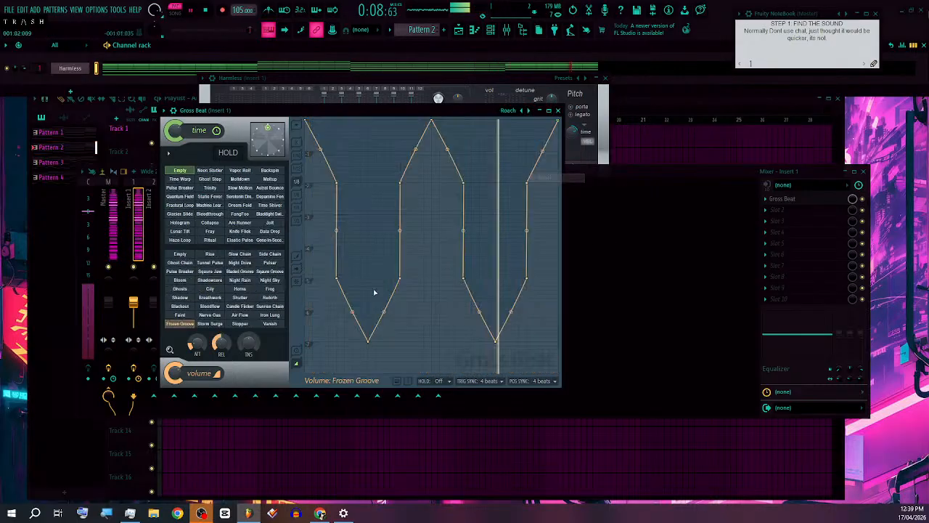
pyautogui.click(242, 263)
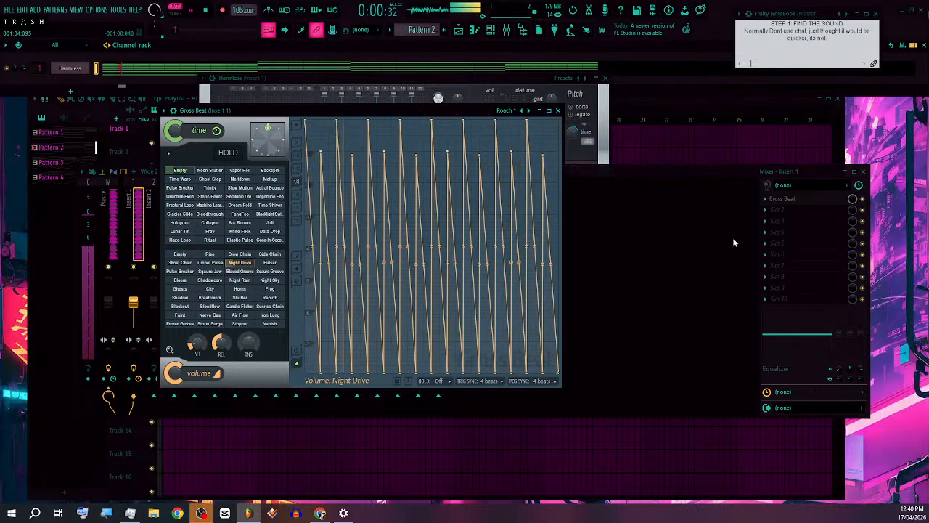
# Step: Add a second Gross Beat to slot 2 of mixer Insert 1 and load its Roach preset
pyautogui.click(765, 212)
pyautogui.click(765, 212)
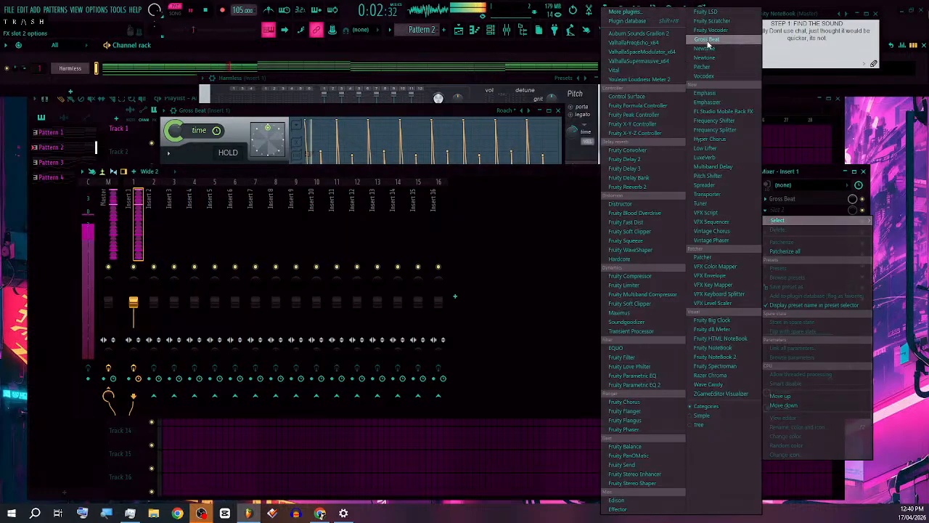
pyautogui.click(705, 37)
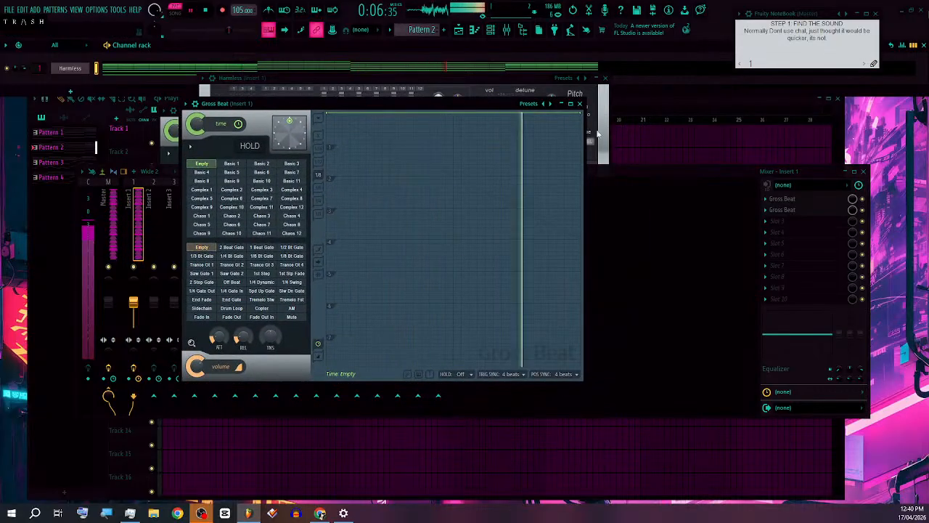
pyautogui.click(537, 103)
pyautogui.click(555, 182)
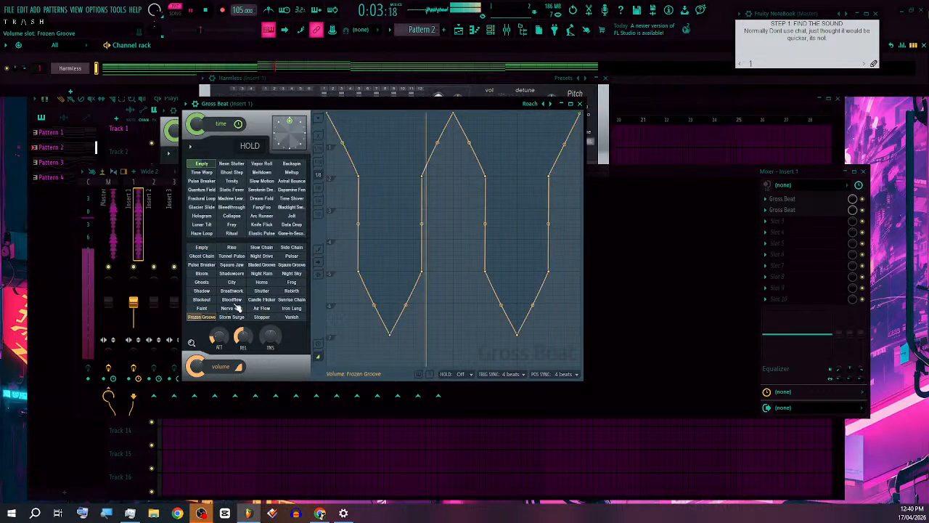
# Step: Choose the Side Chain volume slot in the second Gross Beat and shift its curve midpoints slightly later in each beat
pyautogui.click(291, 247)
pyautogui.moveTo(347, 240); pyautogui.dragTo(351, 241)
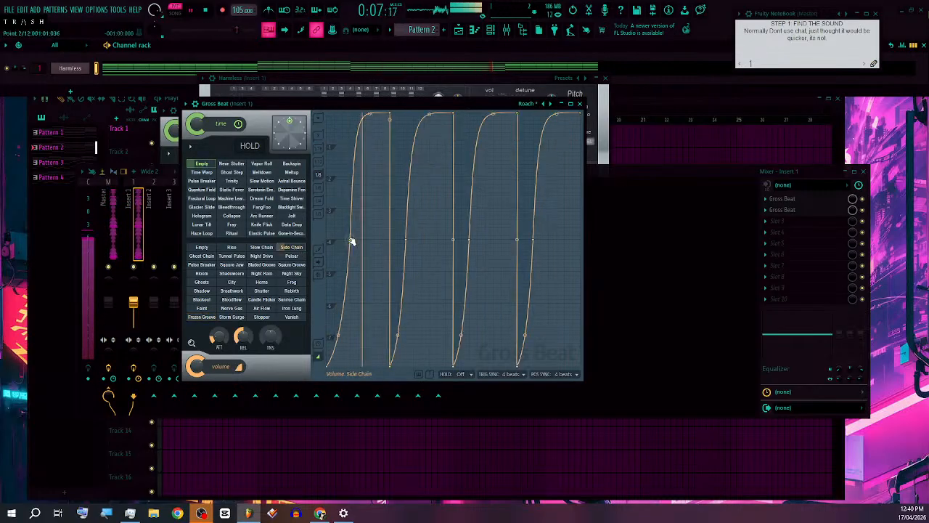
pyautogui.moveTo(407, 241); pyautogui.dragTo(415, 240)
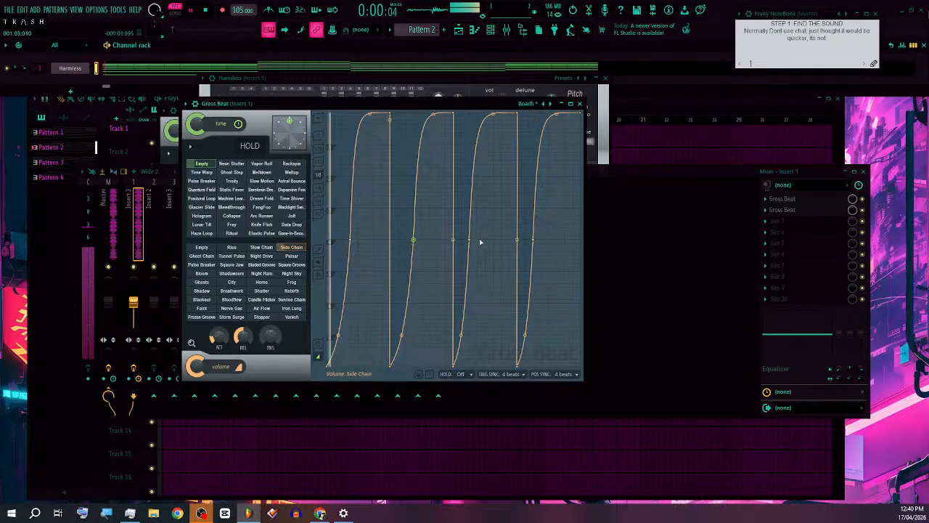
pyautogui.moveTo(473, 240); pyautogui.dragTo(541, 242)
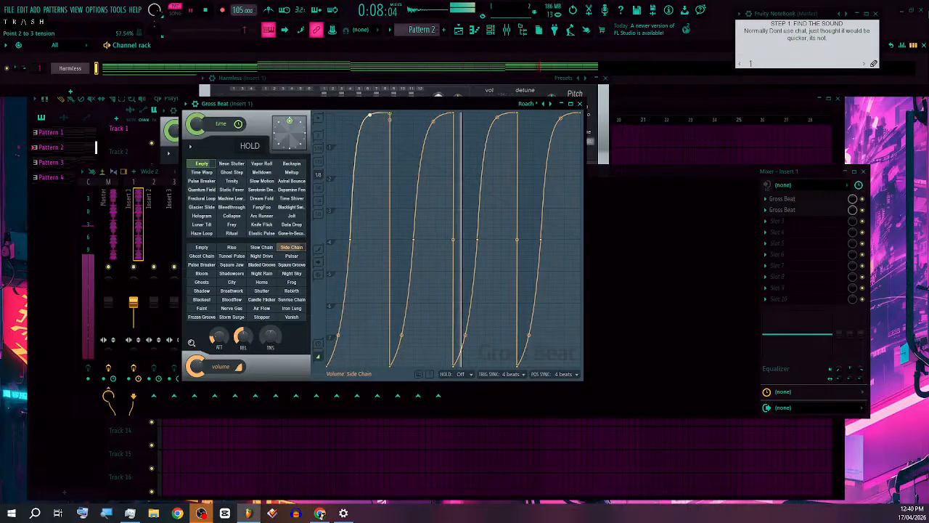
pyautogui.click(580, 104)
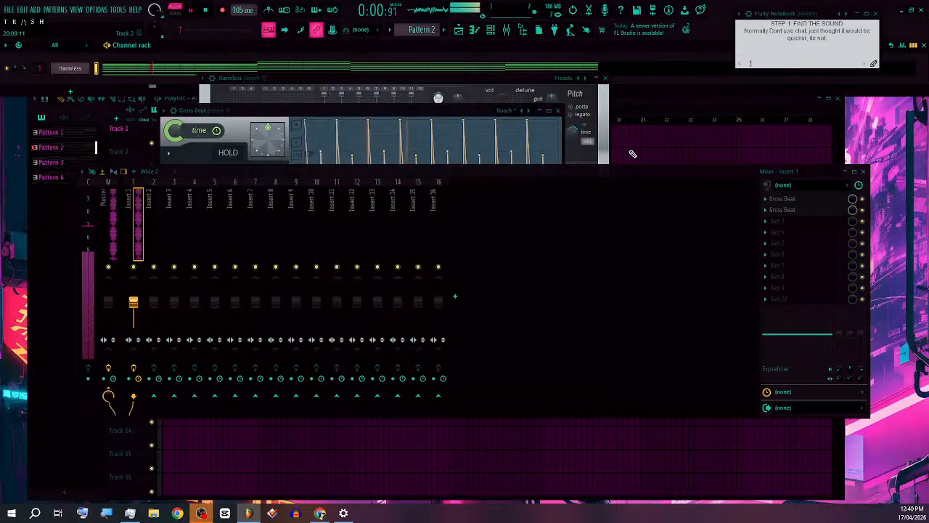
# Step: Move both Gross Beat effects on Insert 1 down one slot to free slot 1
pyautogui.click(767, 211)
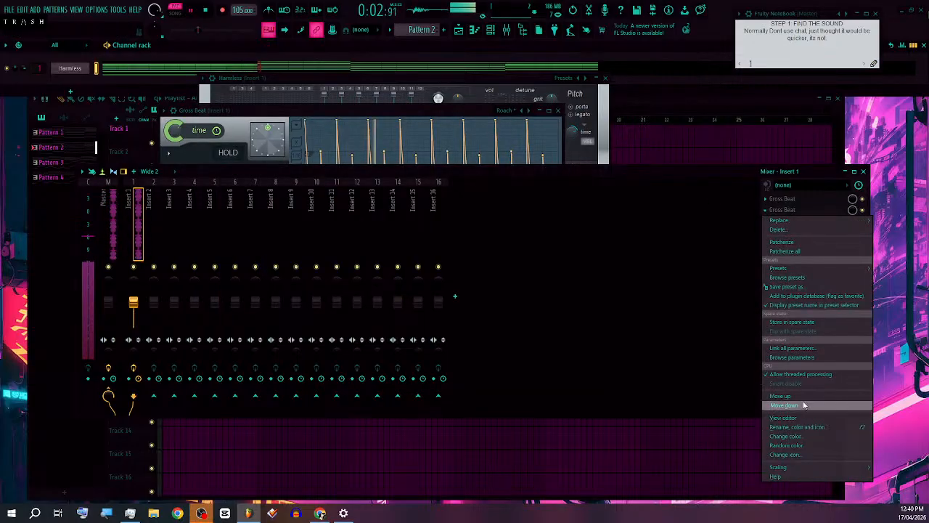
pyautogui.click(806, 405)
pyautogui.click(767, 198)
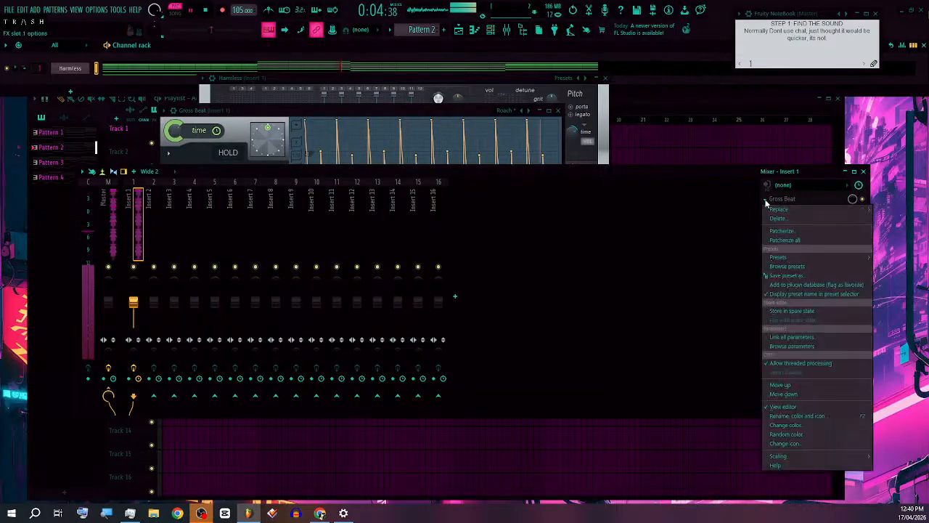
pyautogui.click(778, 393)
# Step: Add Fruity Compressor to slot 1 with -10.0 dB threshold, 4.0:1 ratio and 5.0 dB gain, then close the open effect windows
pyautogui.click(776, 199)
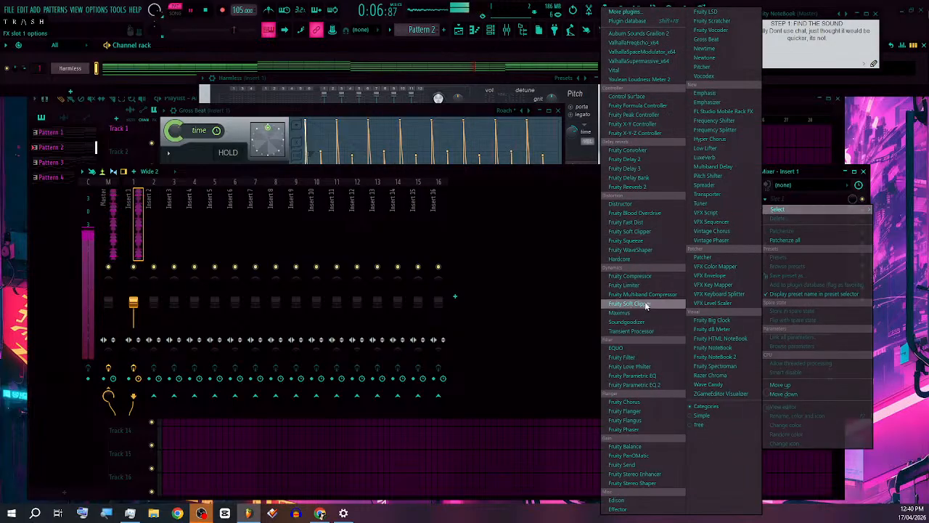
pyautogui.click(631, 276)
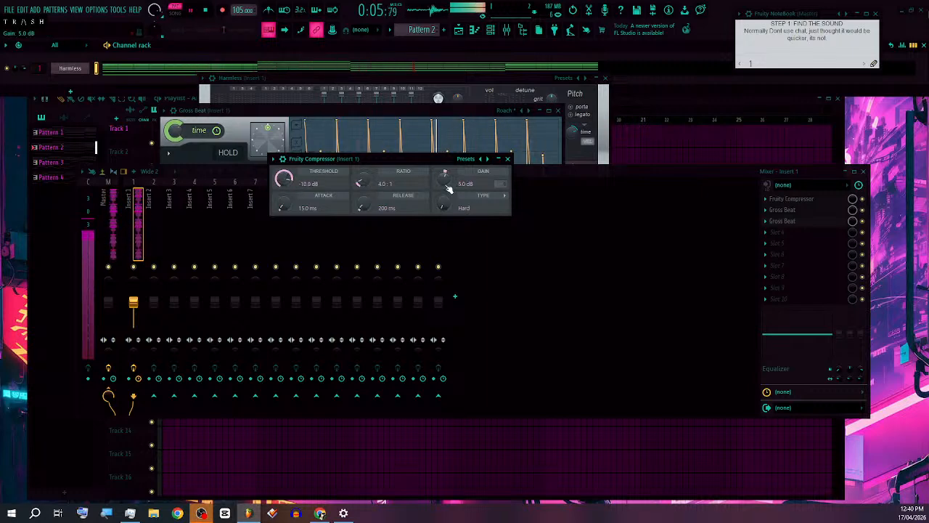
pyautogui.click(509, 159)
pyautogui.click(559, 111)
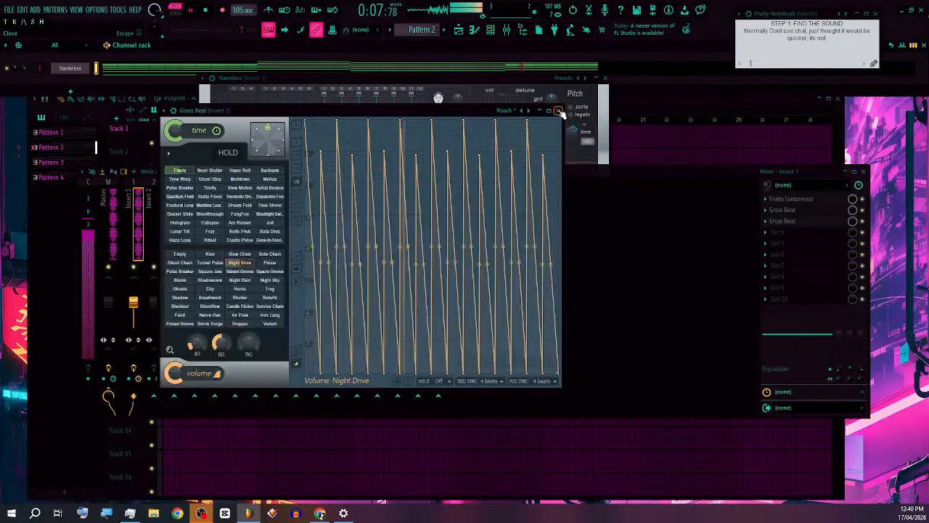
# Step: Search the browser for "sine" and load the HQ_Sine_Dist sample as Harmless's custom timbre, then close the browser
pyautogui.moveTo(335, 72); pyautogui.dragTo(280, 57)
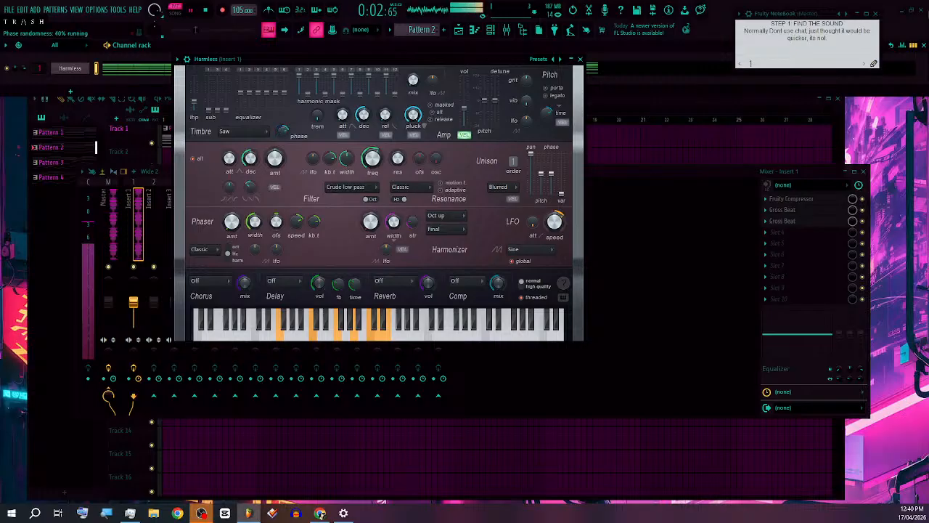
pyautogui.click(522, 31)
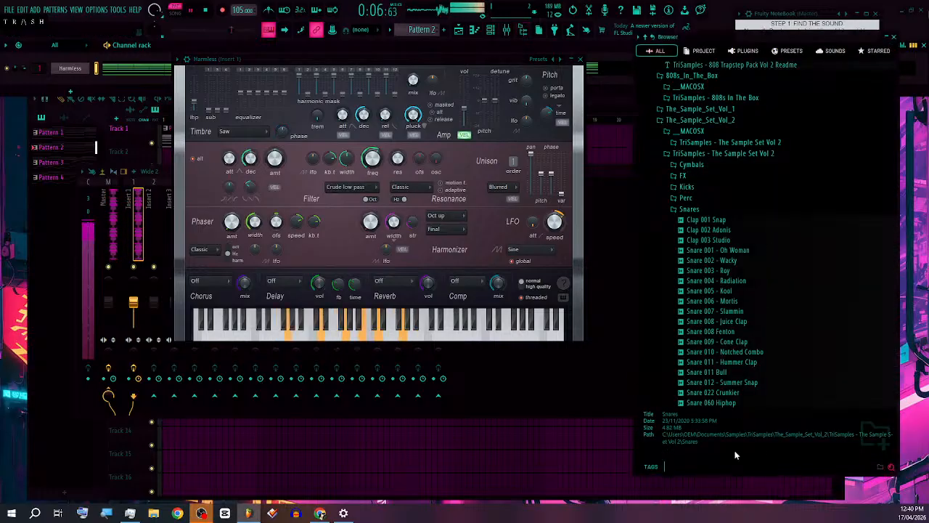
pyautogui.write('808')
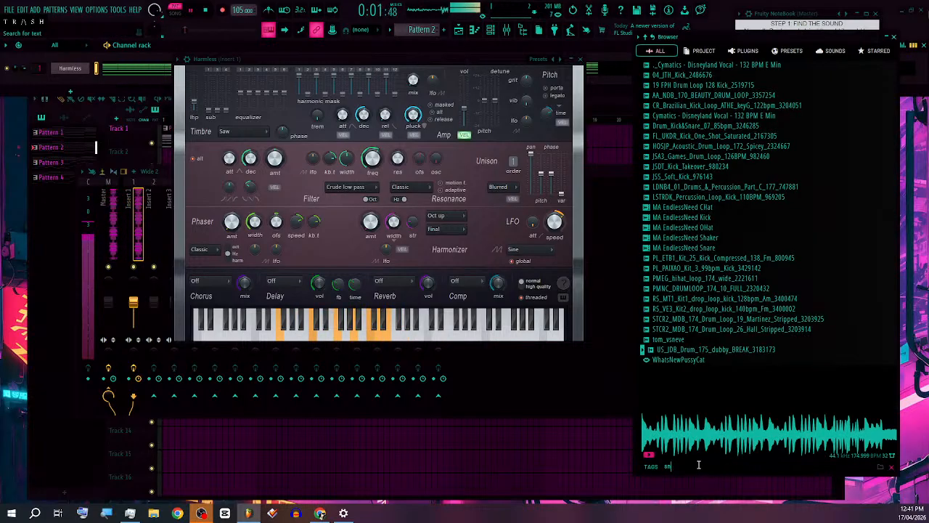
pyautogui.press('BackSpace')
pyautogui.write('sne')
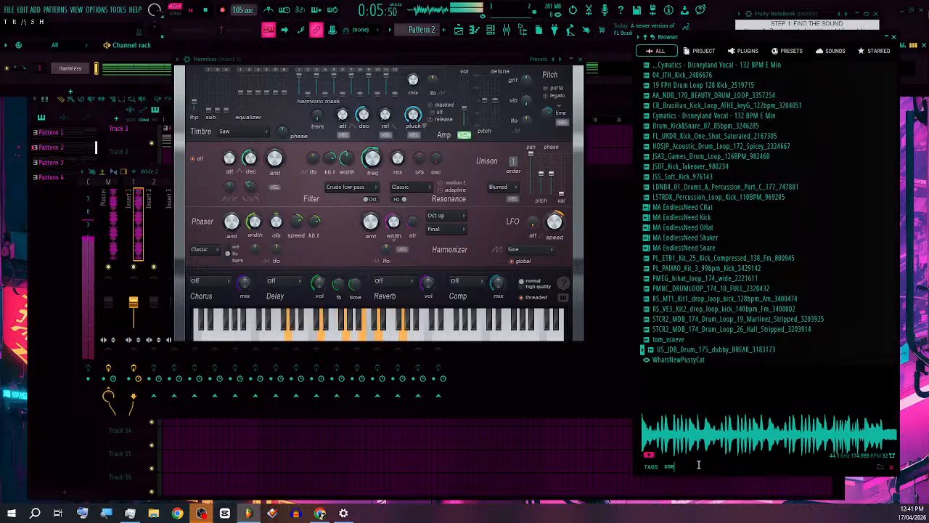
pyautogui.write('i')
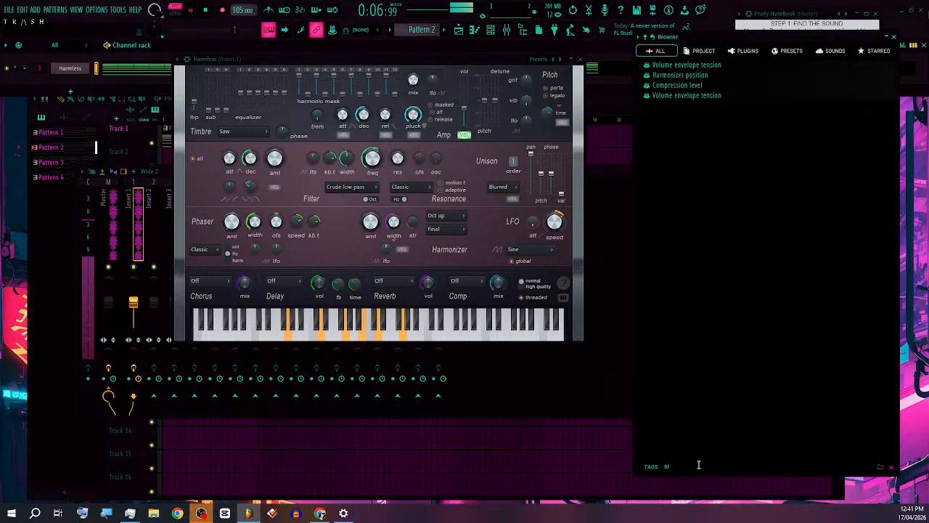
pyautogui.write('ne')
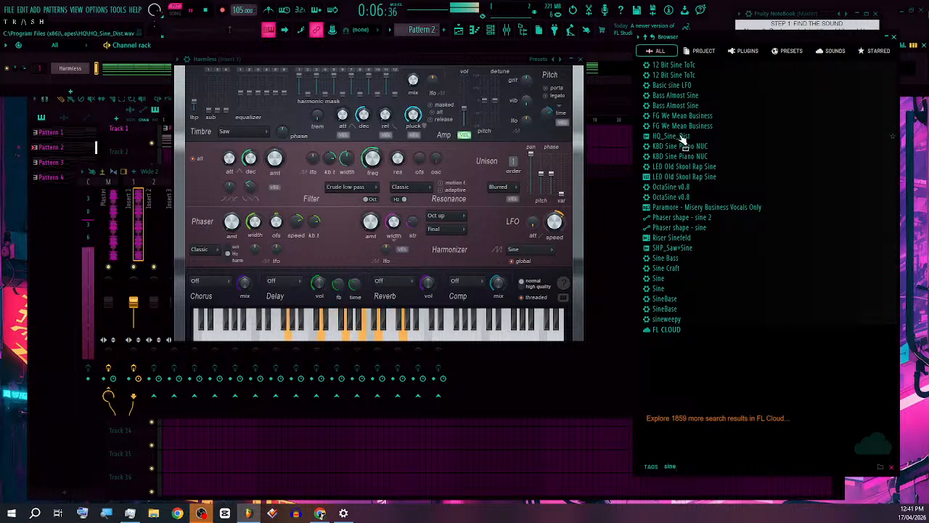
pyautogui.moveTo(683, 141); pyautogui.dragTo(244, 138)
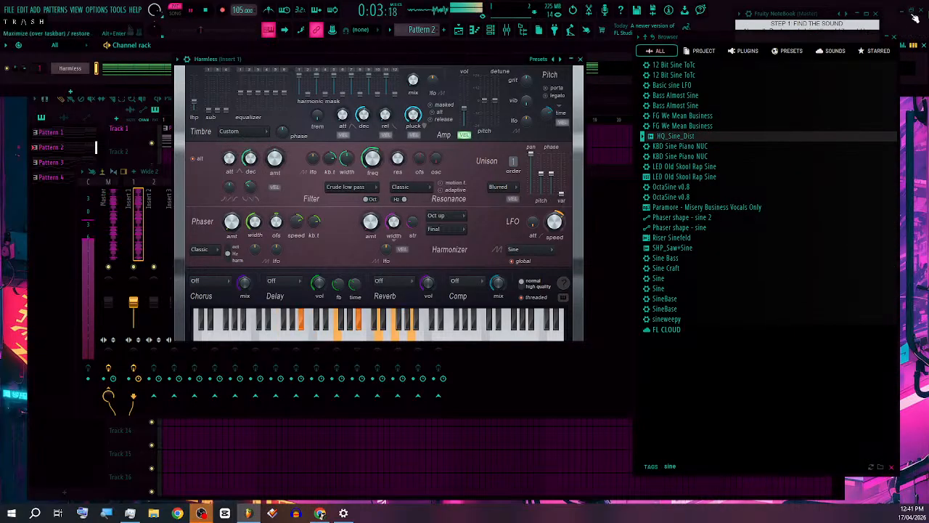
pyautogui.click(896, 37)
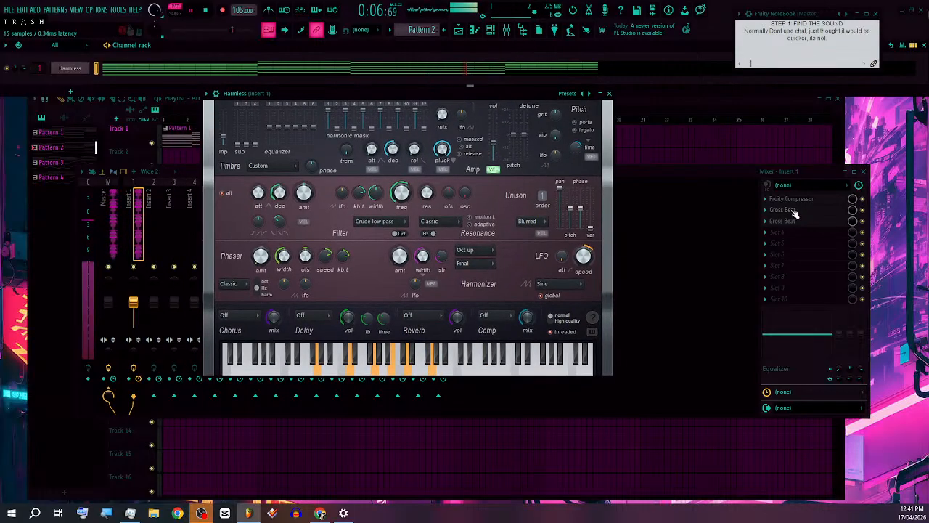
# Step: Adjust the volume smoothing attack and release of the Gross Beat that uses the Night Drive slot
pyautogui.click(794, 211)
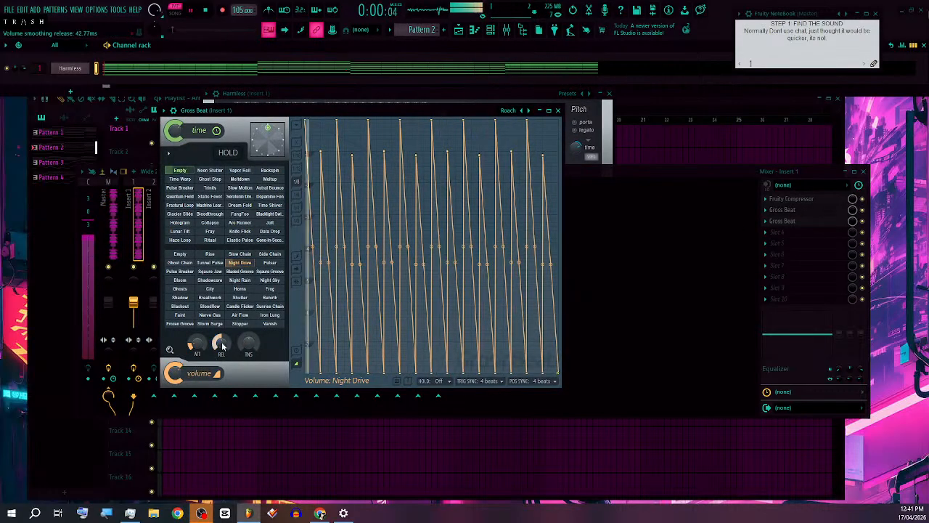
pyautogui.moveTo(197, 343); pyautogui.dragTo(196, 314)
pyautogui.moveTo(221, 343); pyautogui.dragTo(249, 343)
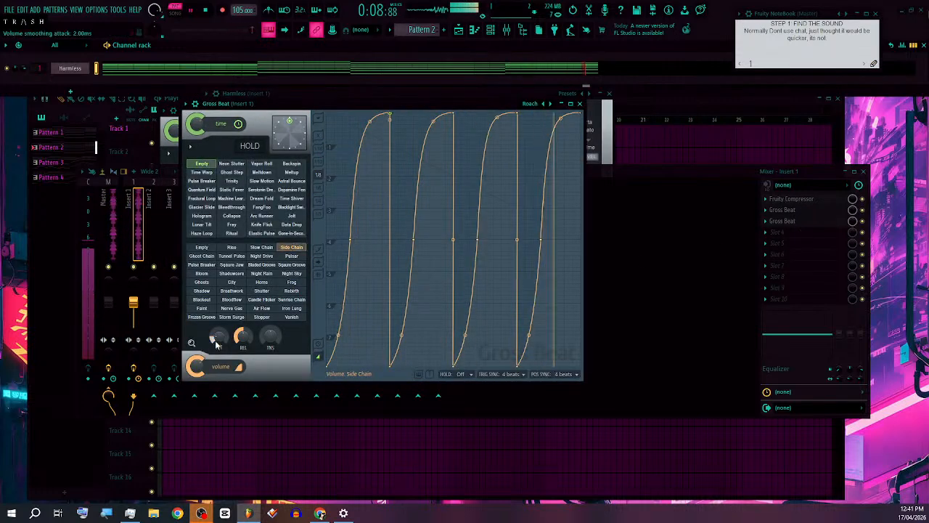
# Step: Raise the Side Chain Gross Beat's volume smoothing attack to about 80 ms, lower its release, and close both Gross Beat windows
pyautogui.moveTo(217, 338); pyautogui.dragTo(242, 363)
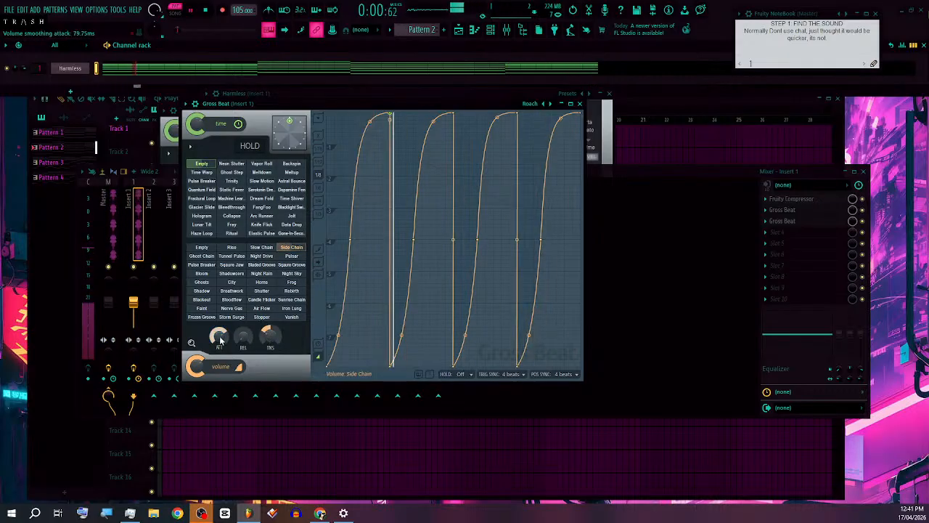
pyautogui.click(578, 103)
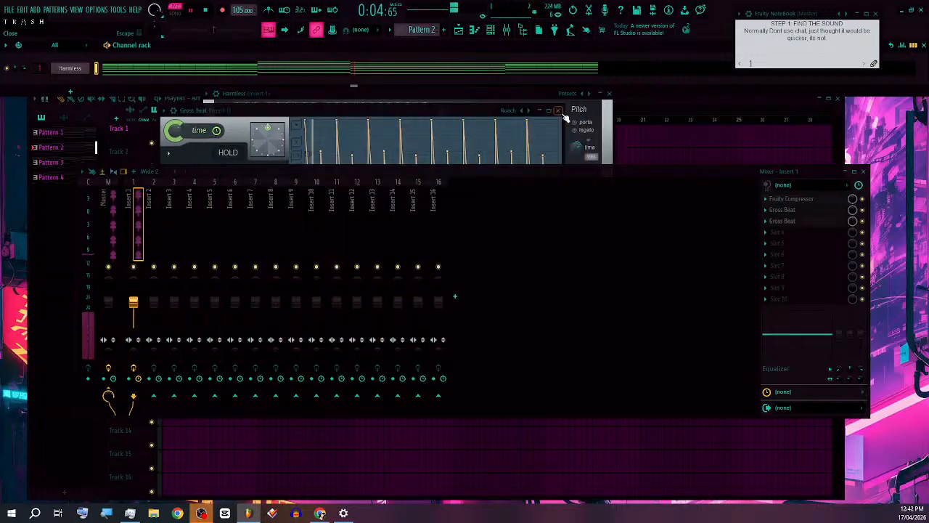
pyautogui.click(558, 111)
# Step: Set Harmless's reverb to Large hall and its unison to order 9, Uniform type, with a reduced unison pitch amount
pyautogui.click(499, 96)
pyautogui.scroll(-2, 426, 318)
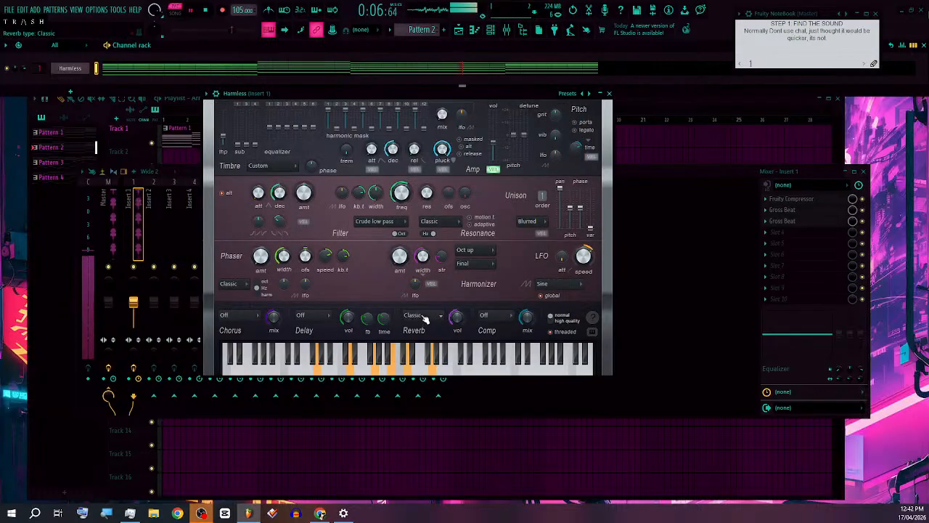
pyautogui.scroll(4, 543, 195)
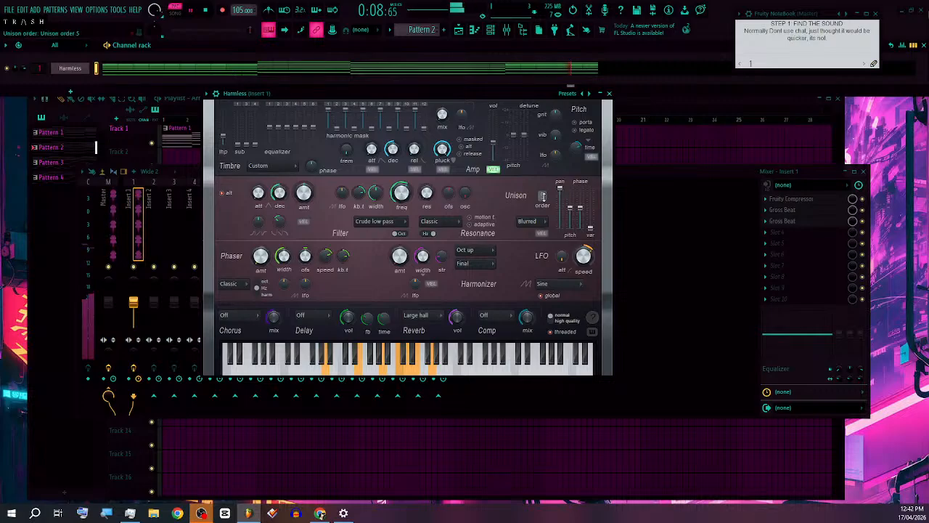
pyautogui.moveTo(570, 207); pyautogui.dragTo(570, 197)
pyautogui.scroll(4, 543, 196)
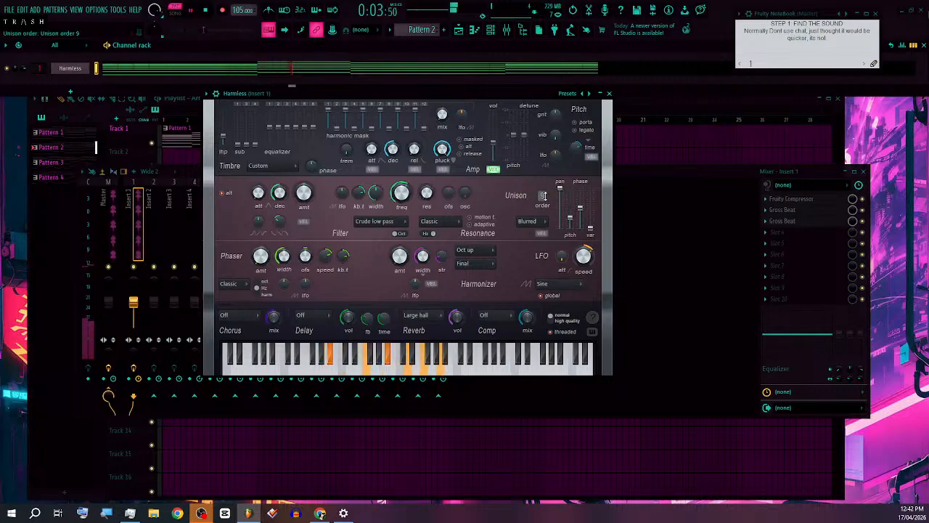
pyautogui.scroll(1, 541, 221)
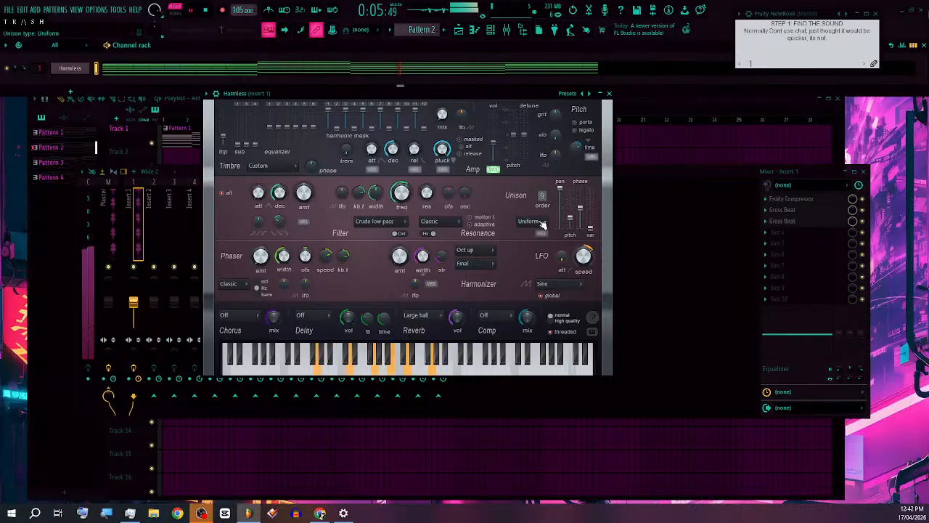
pyautogui.moveTo(570, 220)
pyautogui.mouseDown()
pyautogui.moveTo(570, 206)
pyautogui.moveTo(570, 220)
pyautogui.mouseUp()
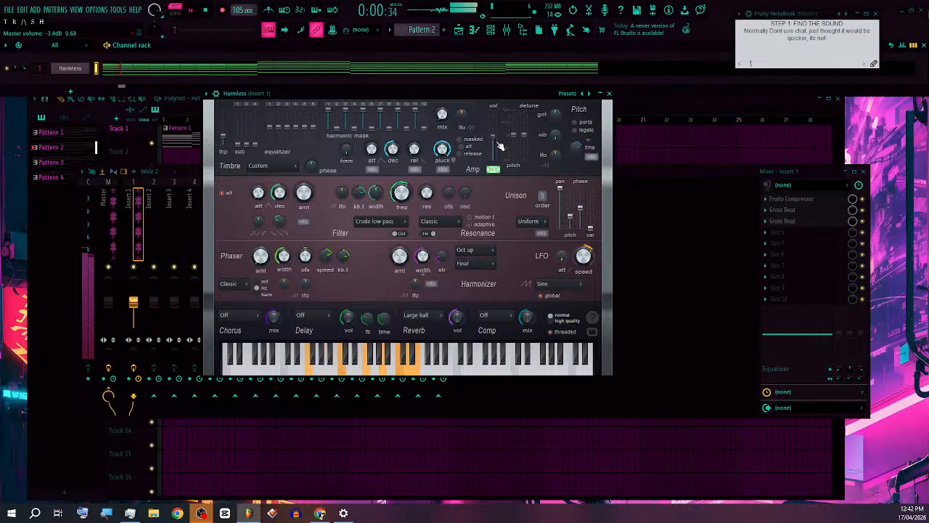
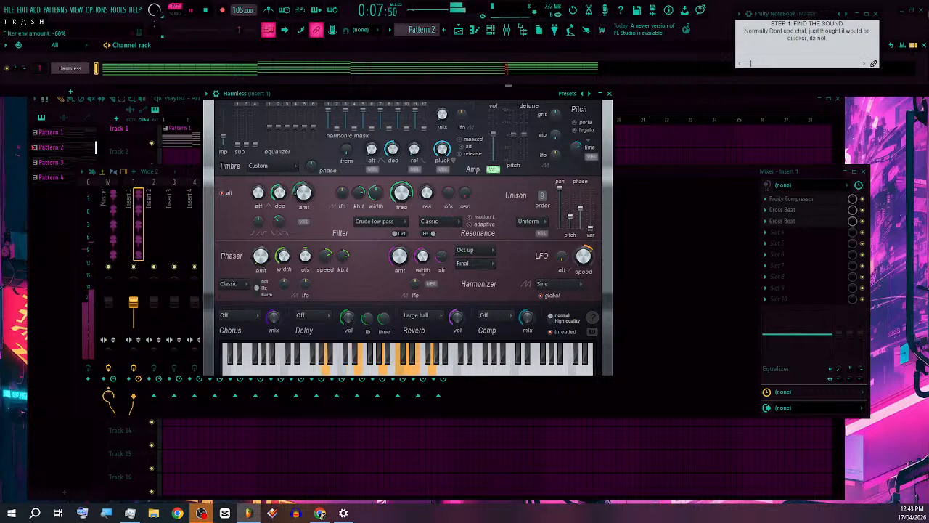
# Step: Adjust Harmless's filter envelope amount and raise its phaser mix
pyautogui.moveTo(303, 193); pyautogui.dragTo(315, 159)
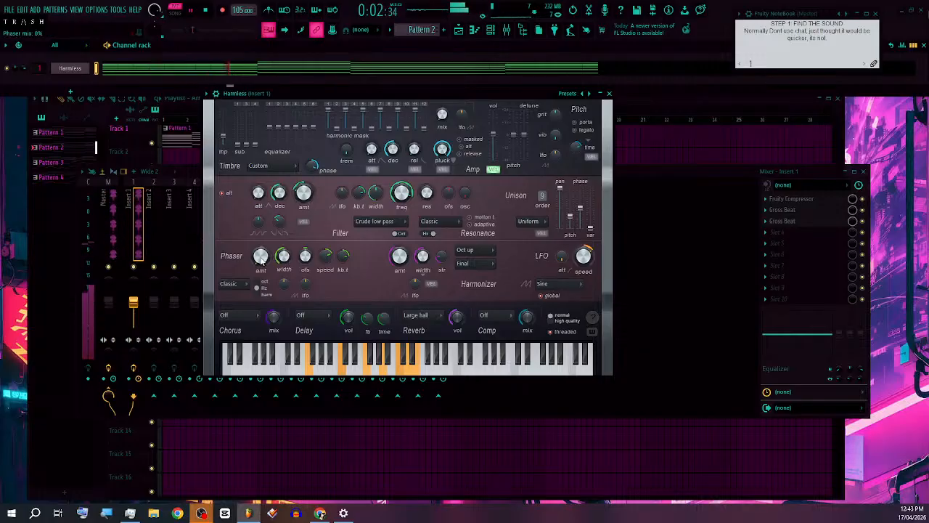
pyautogui.moveTo(261, 256); pyautogui.dragTo(284, 242)
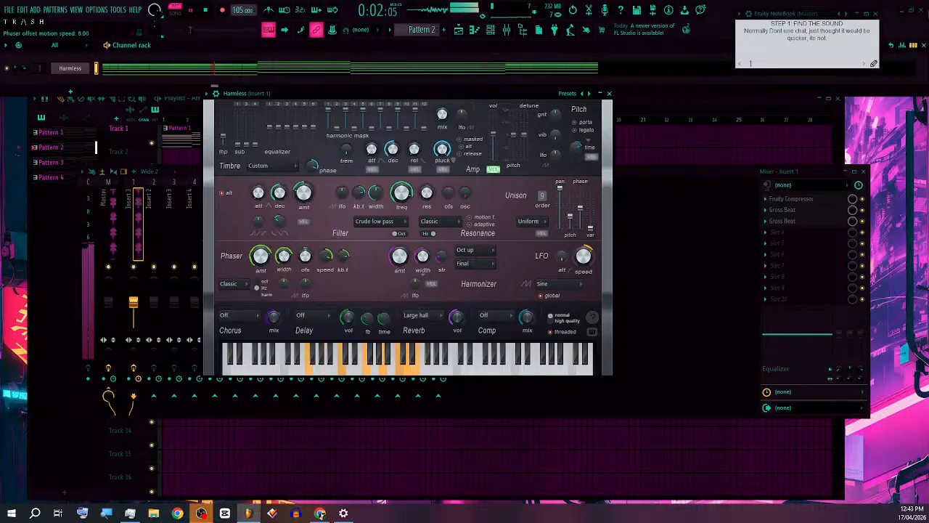
pyautogui.rightClick(329, 260)
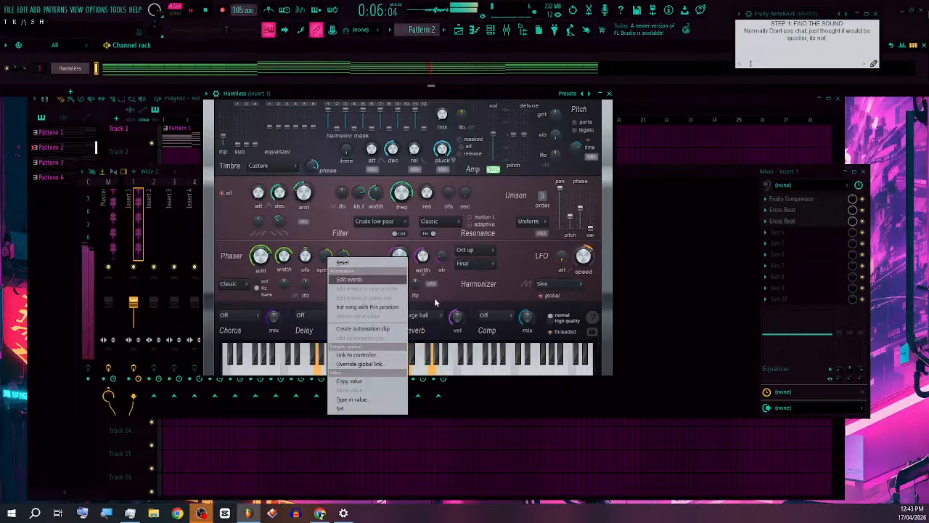
pyautogui.click(455, 283)
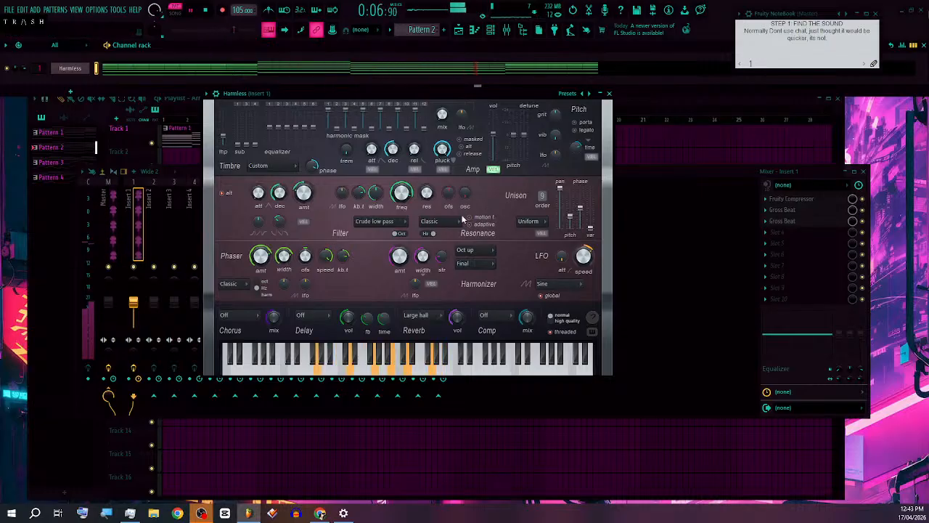
# Step: Adjust Harmless's filter resonance and pluck decay length, and raise the pitch vibrato depth
pyautogui.moveTo(426, 194); pyautogui.dragTo(427, 176)
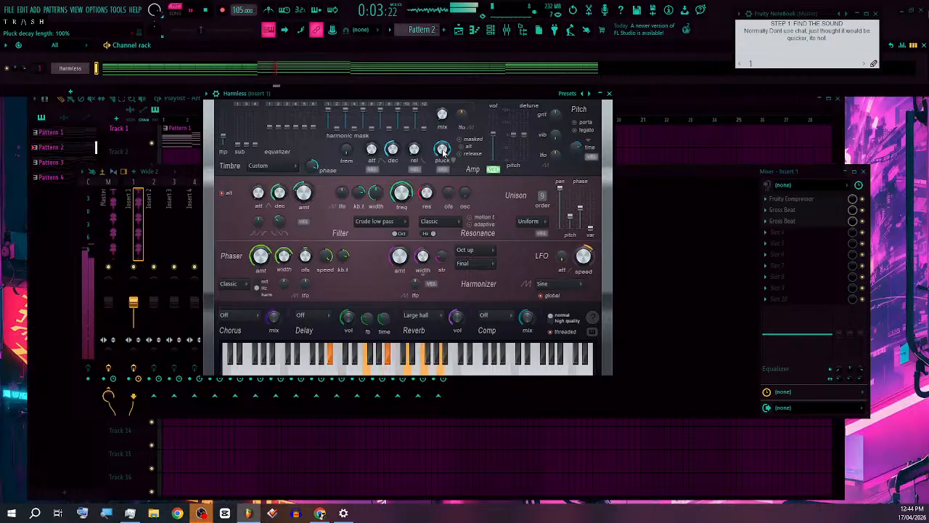
pyautogui.moveTo(443, 151); pyautogui.dragTo(443, 168)
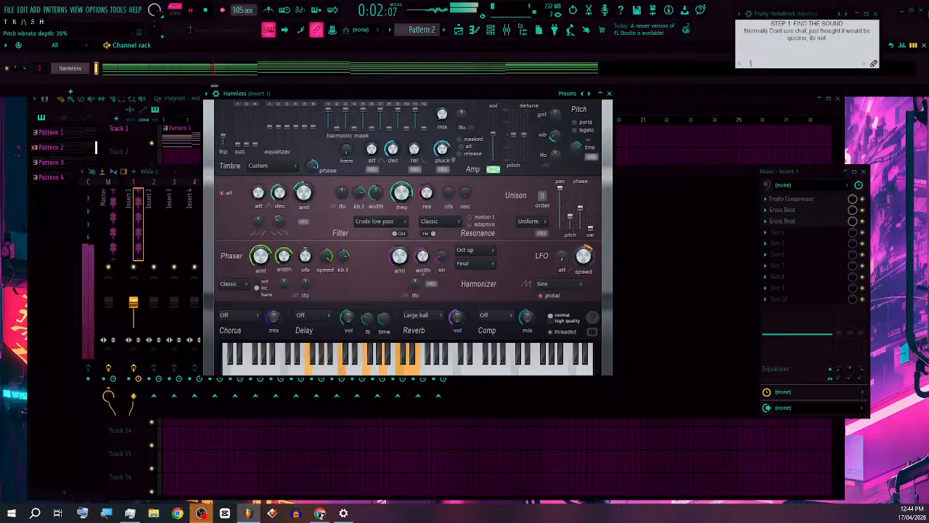
pyautogui.moveTo(555, 135)
pyautogui.mouseDown()
pyautogui.moveTo(555, 128)
pyautogui.moveTo(558, 140)
pyautogui.mouseUp()
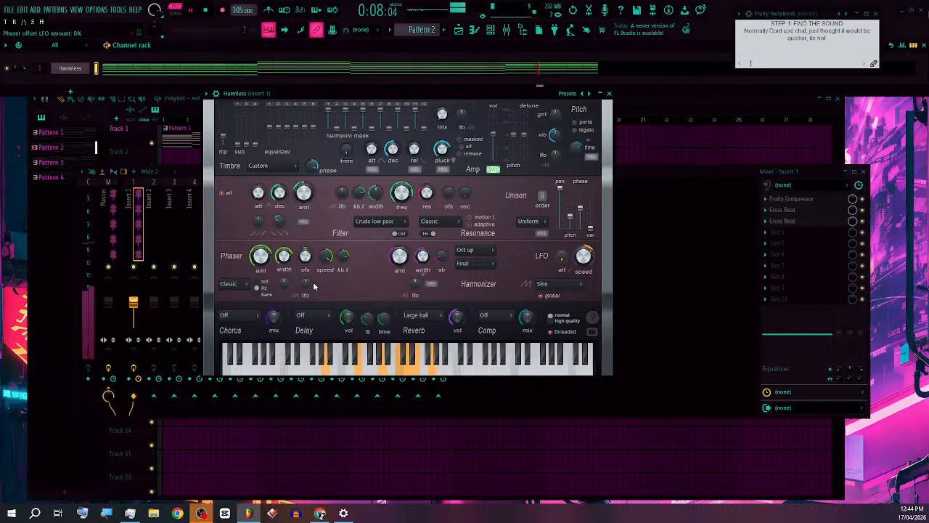
# Step: Set Harmless's chorus type to Thick and reshape the bands of its timbre equalizer
pyautogui.click(254, 318)
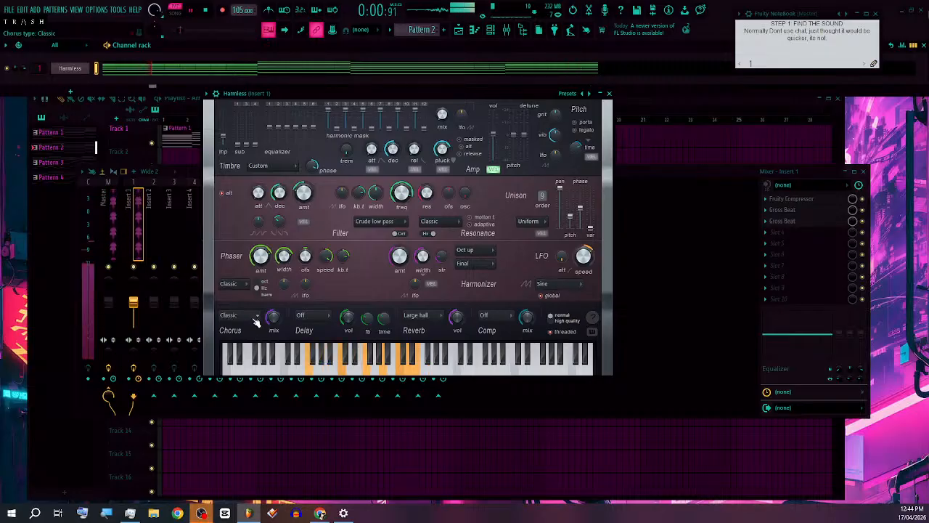
pyautogui.click(255, 318)
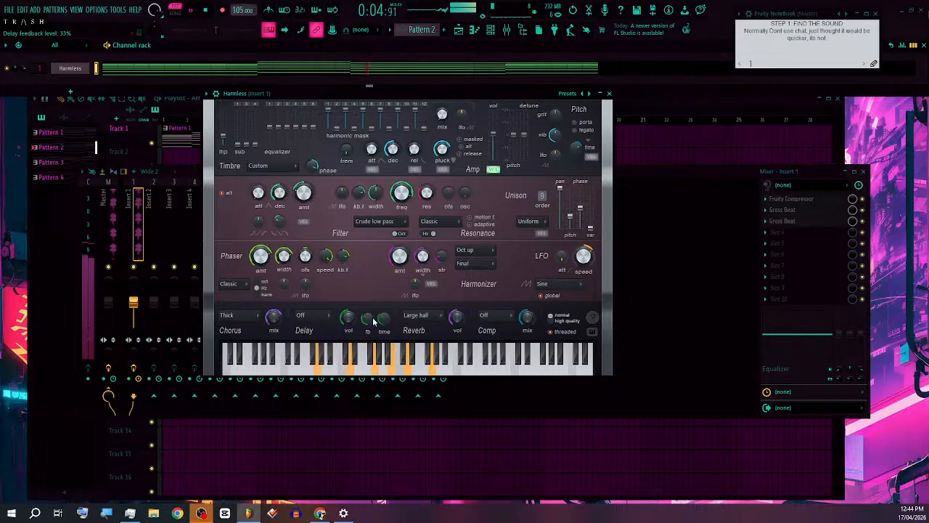
pyautogui.moveTo(289, 135)
pyautogui.mouseDown()
pyautogui.moveTo(269, 130)
pyautogui.moveTo(289, 125)
pyautogui.mouseUp()
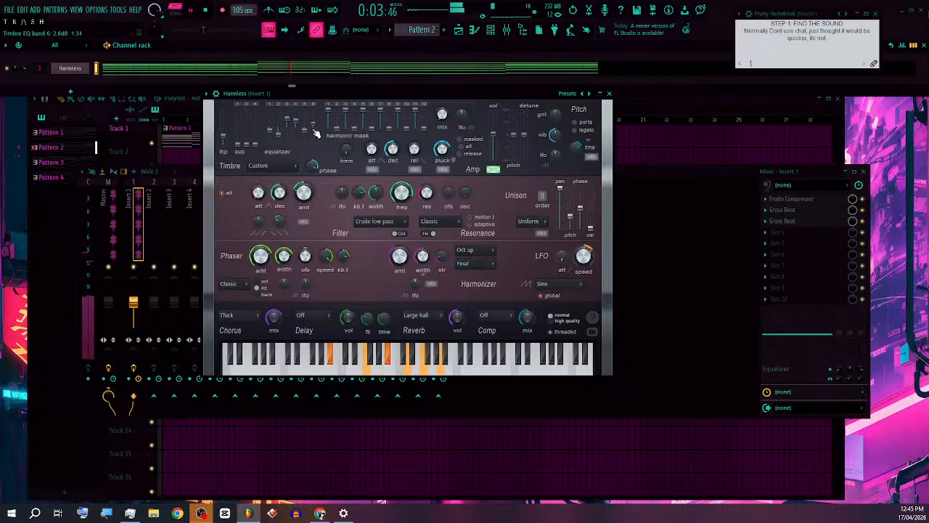
# Step: Fine-tune Harmless's harmonic mask mix, master pitch and filter frequency, and close the plugin
pyautogui.scroll(5, 441, 117)
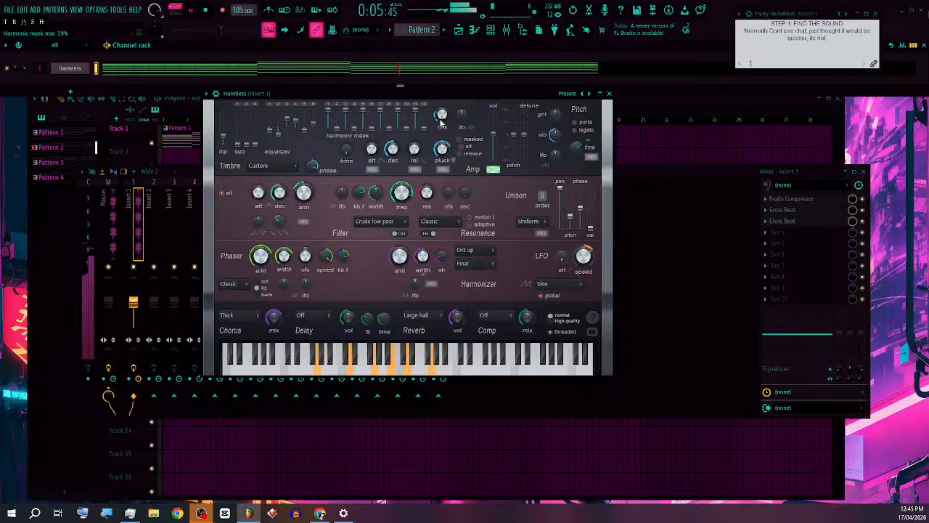
pyautogui.scroll(2, 441, 116)
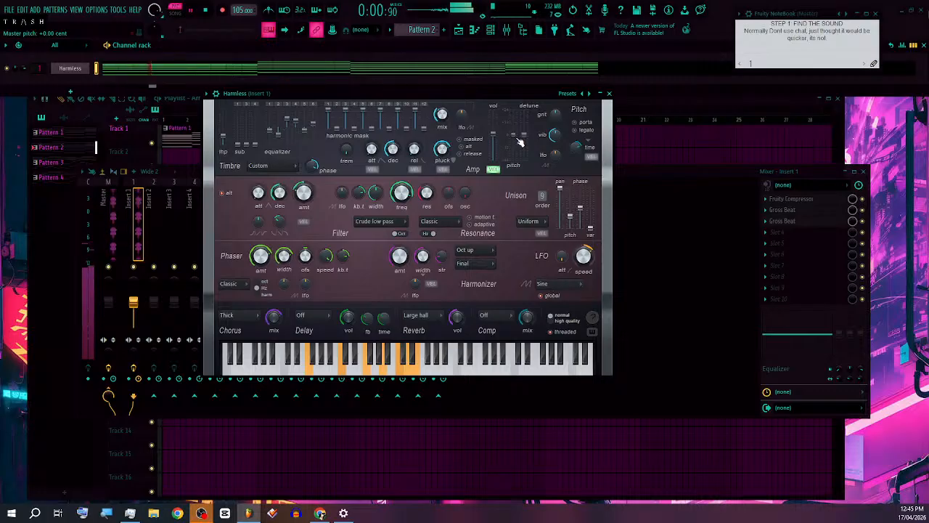
pyautogui.moveTo(520, 142); pyautogui.dragTo(518, 158)
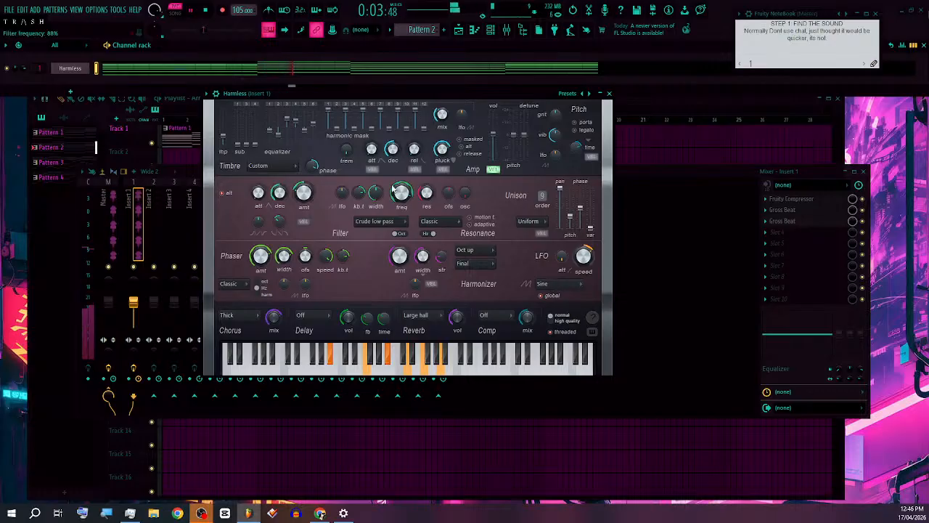
pyautogui.moveTo(404, 199); pyautogui.dragTo(408, 202)
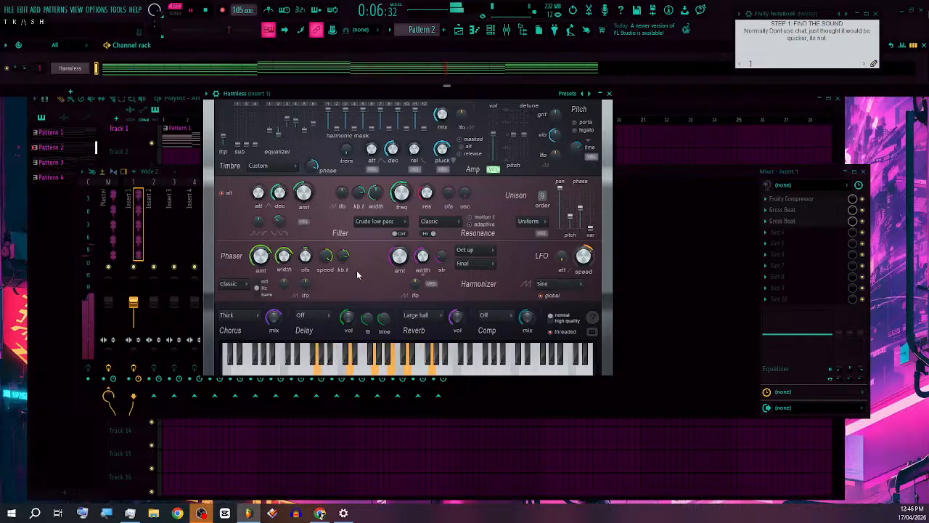
pyautogui.click(609, 94)
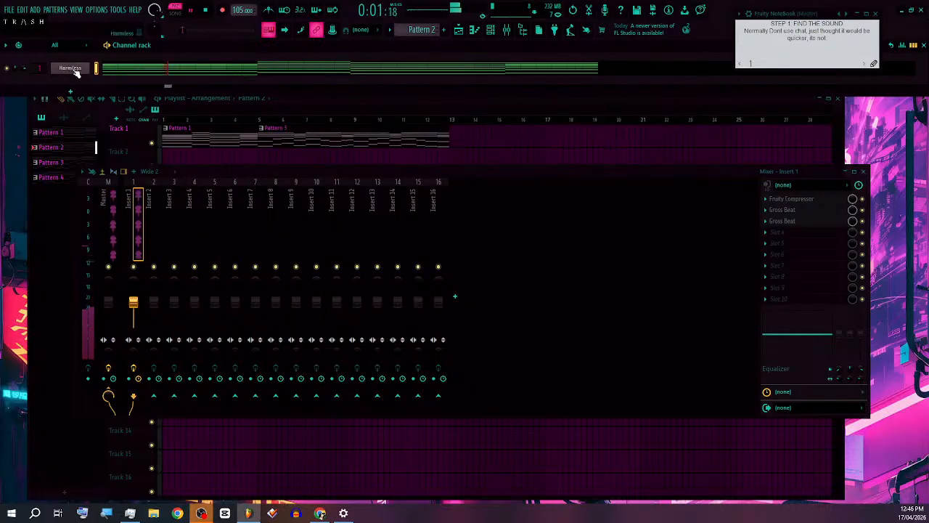
# Step: Insert a GMS channel and copy the Harmless channel's notes into it
pyautogui.rightClick(72, 67)
pyautogui.moveTo(134, 154)
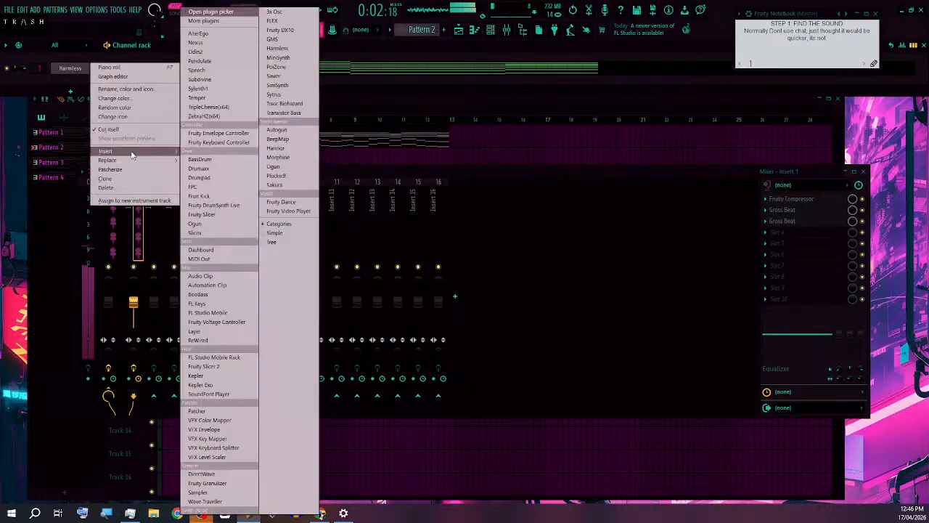
pyautogui.click(274, 39)
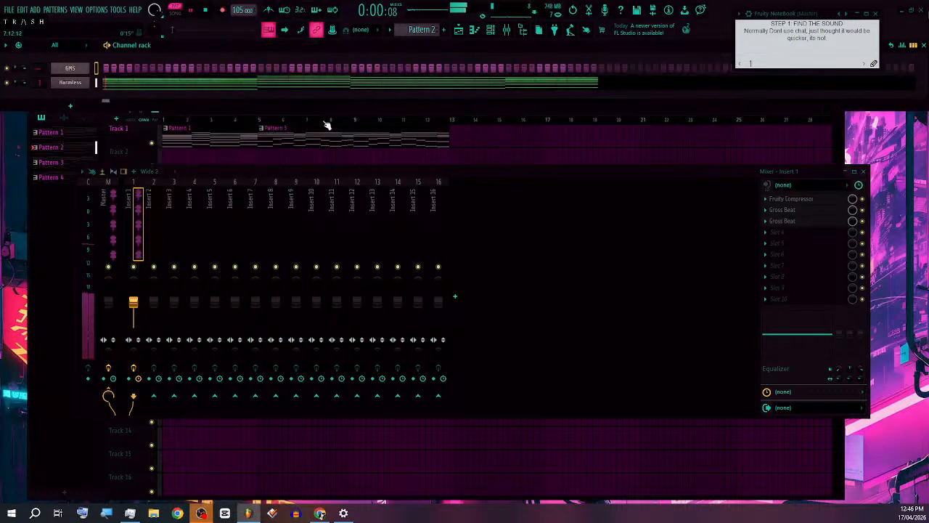
pyautogui.click(97, 82)
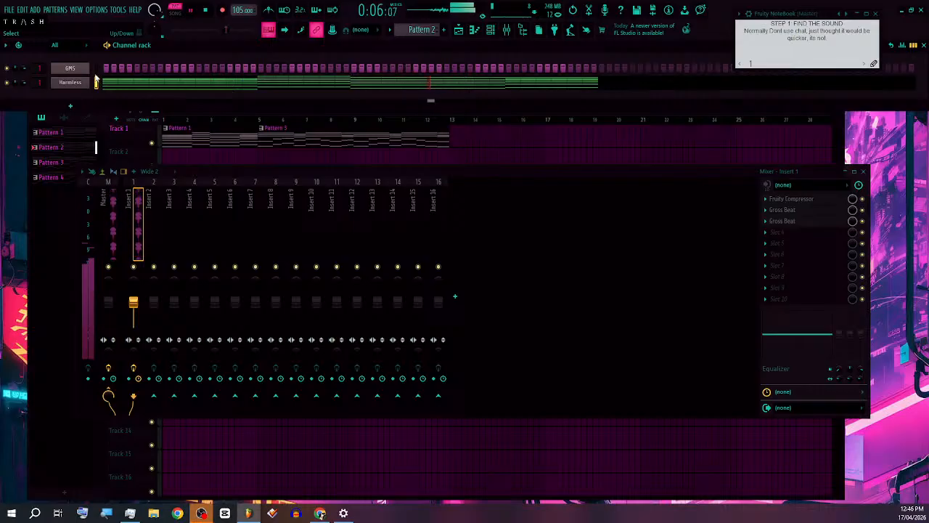
pyautogui.click(95, 69)
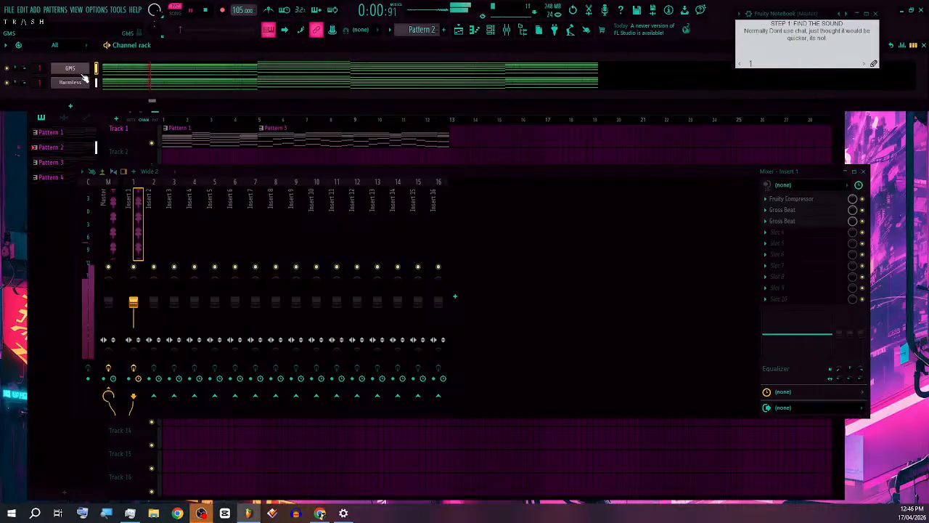
# Step: Insert a FLEX channel above GMS and paste the same chord notes into it
pyautogui.rightClick(84, 79)
pyautogui.moveTo(140, 155)
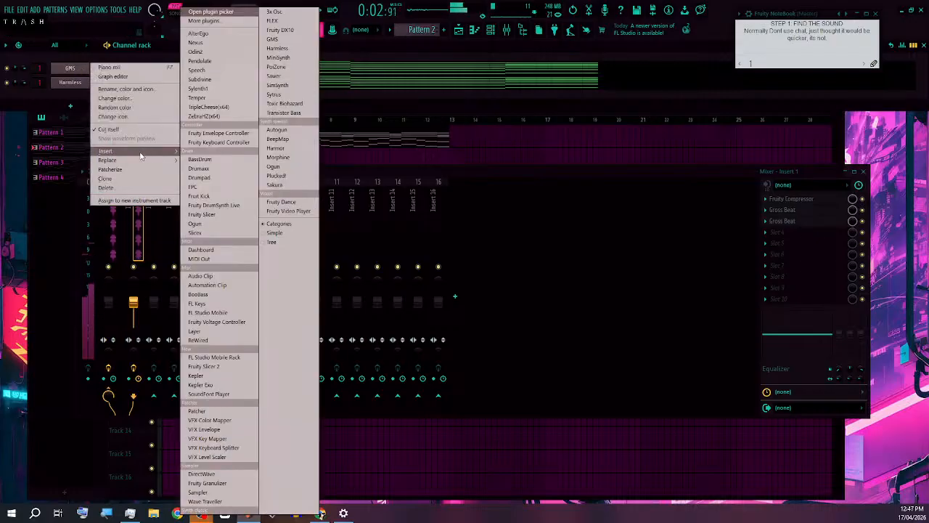
pyautogui.click(274, 21)
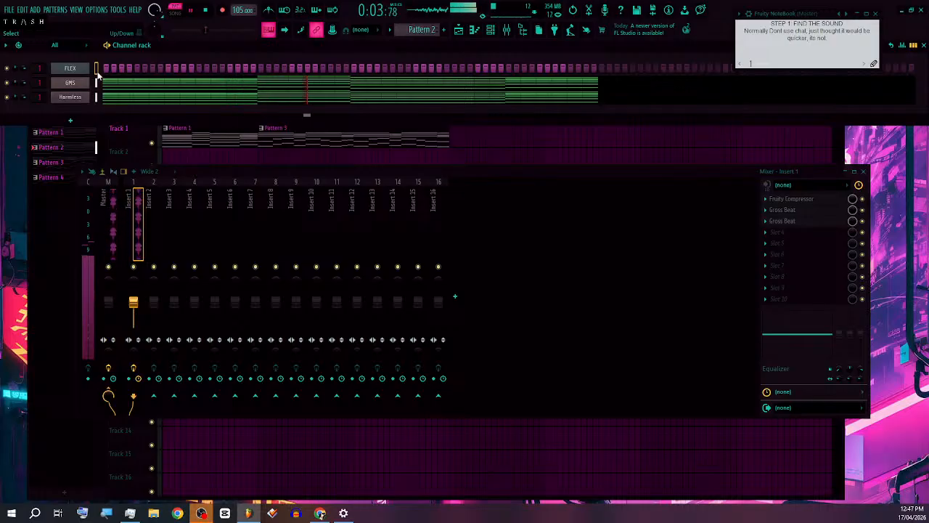
pyautogui.hotkey('ctrl', 'v')
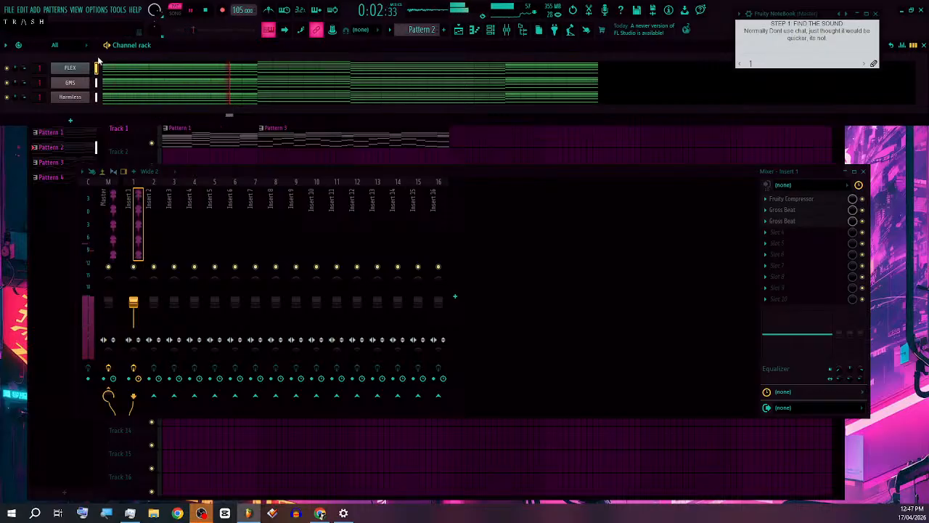
# Step: Insert a Harmor channel above FLEX and paste the same chord notes into it
pyautogui.rightClick(86, 75)
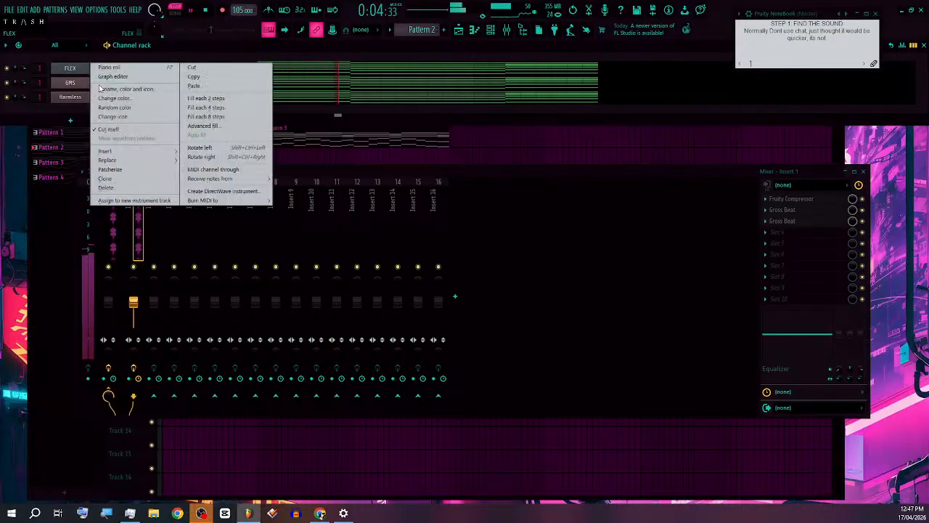
pyautogui.moveTo(117, 150)
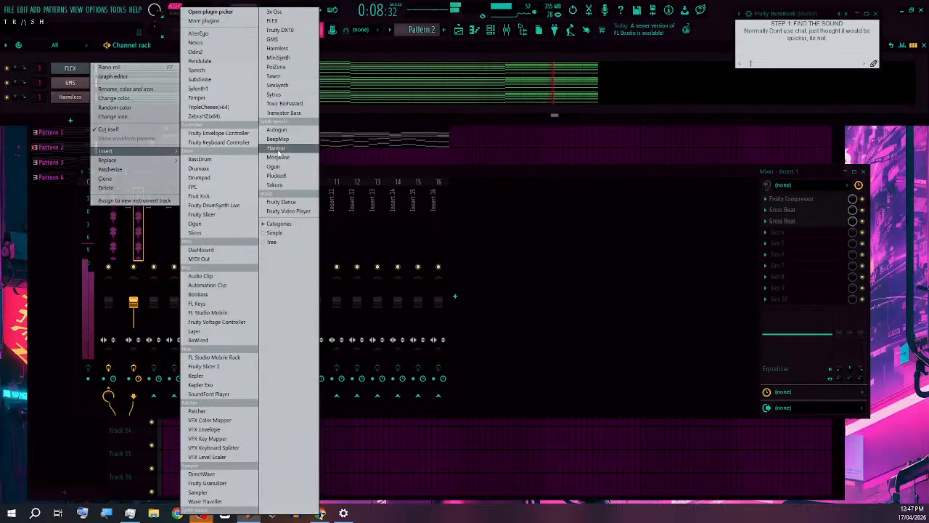
pyautogui.click(272, 150)
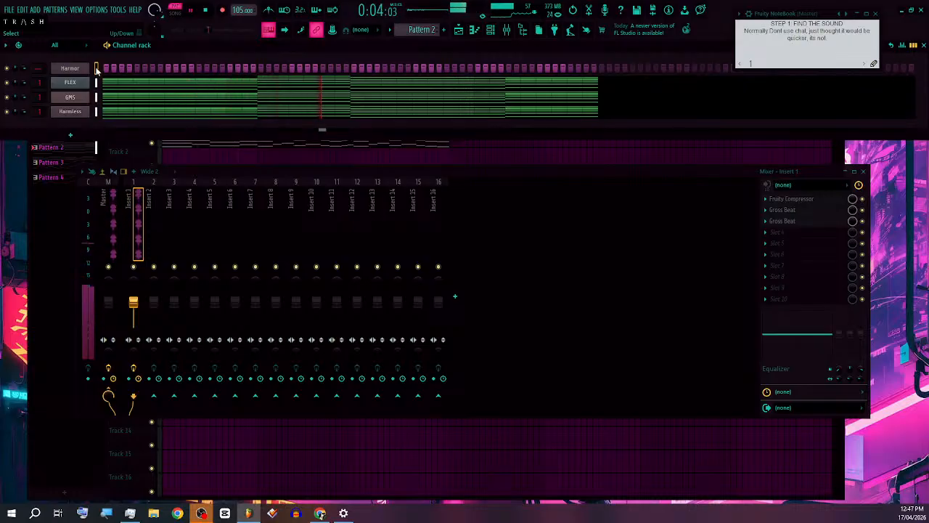
pyautogui.hotkey('ctrl', 'v')
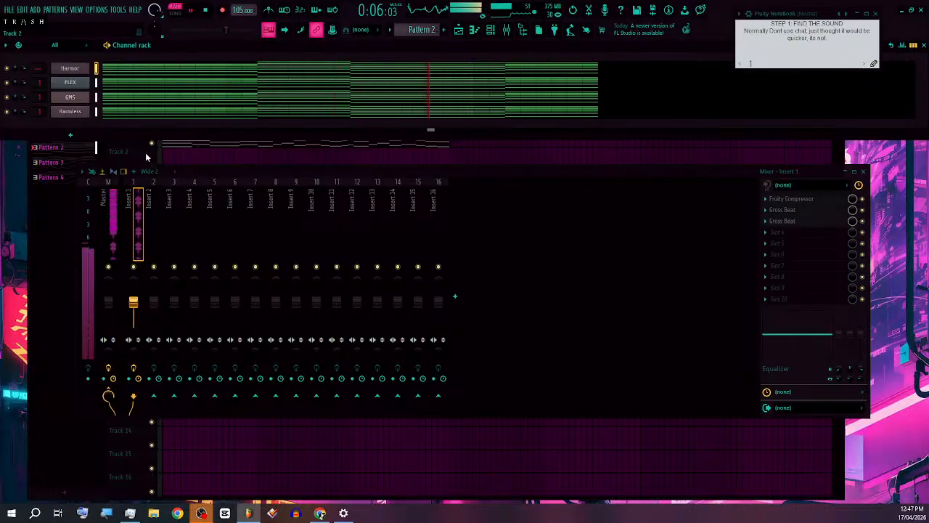
# Step: Load Harmor's Default preset, close the plugin, and route its channel to mixer Insert 1
pyautogui.click(69, 68)
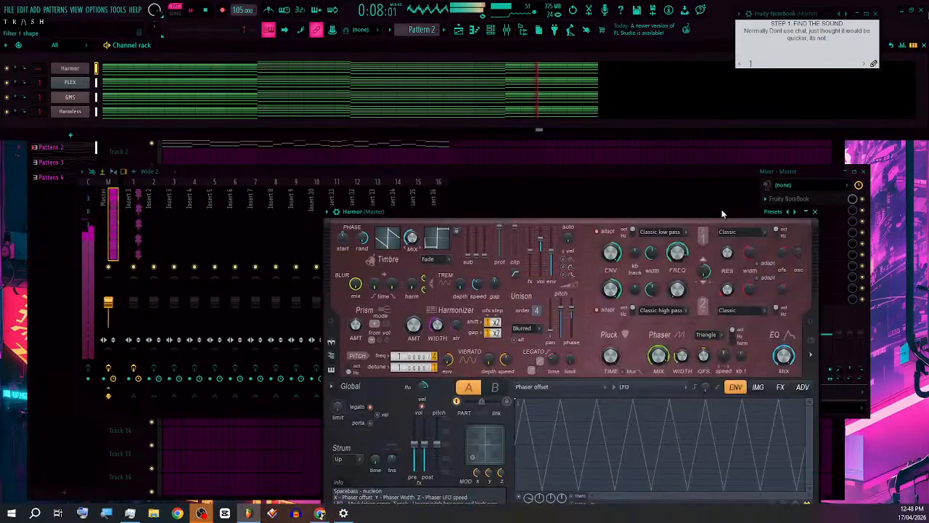
pyautogui.moveTo(722, 212); pyautogui.dragTo(721, 80)
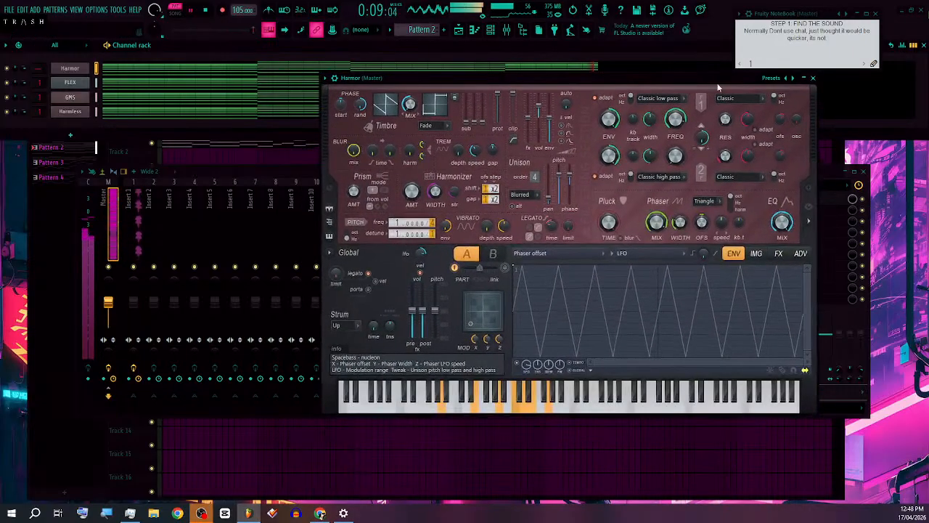
pyautogui.click(772, 78)
pyautogui.click(658, 19)
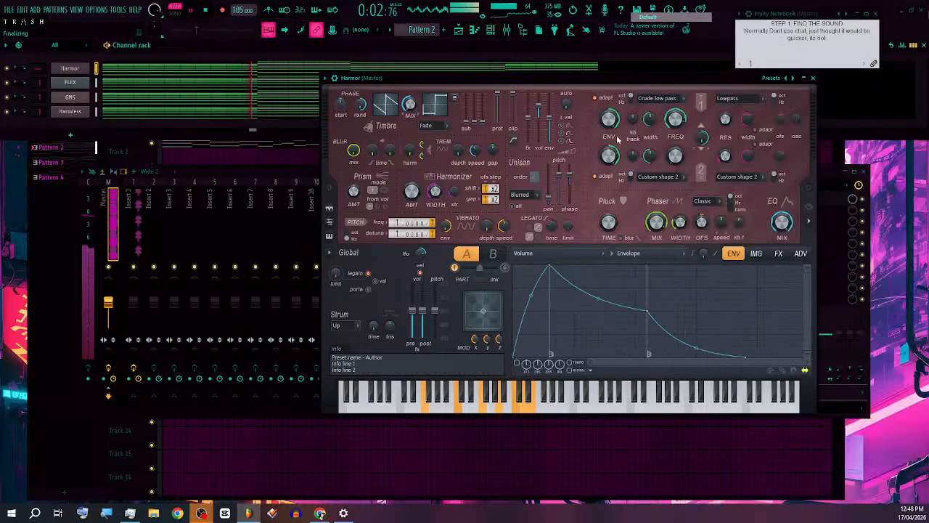
pyautogui.click(813, 78)
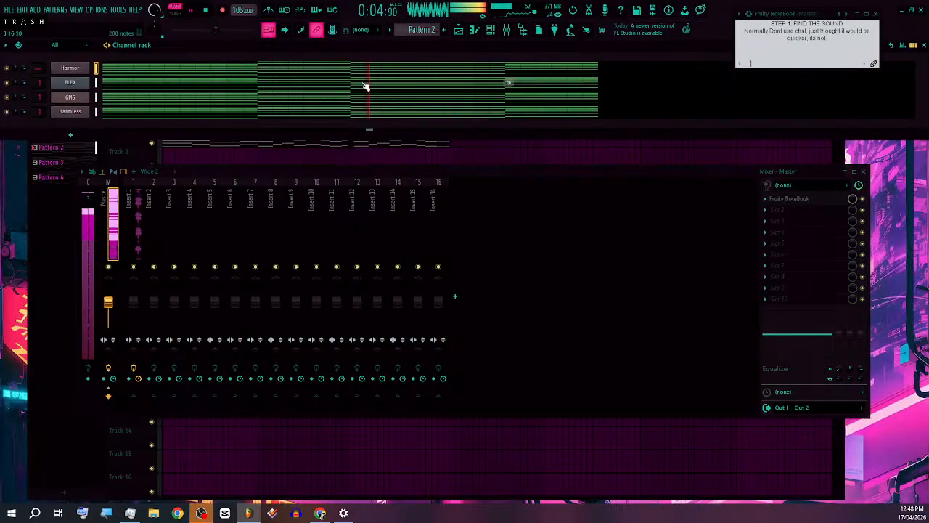
pyautogui.click(138, 225)
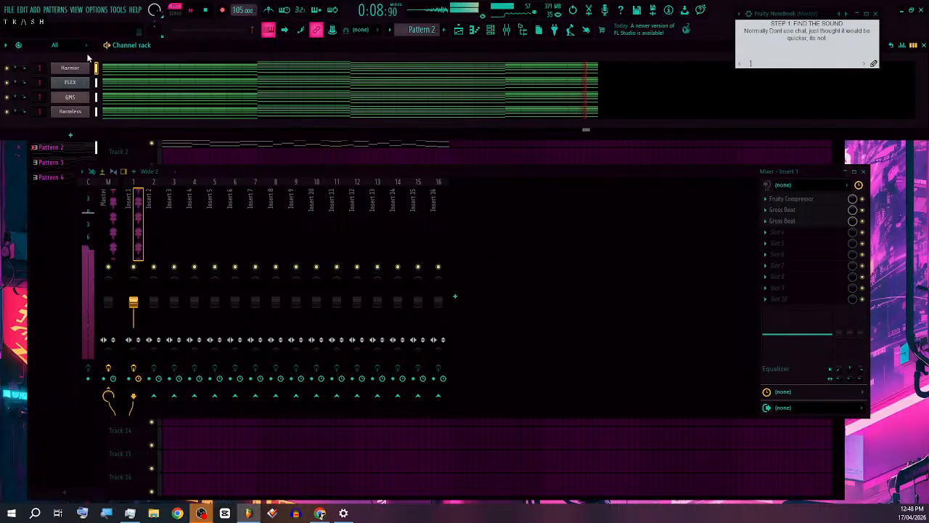
# Step: Set Harmor's unison order to 9 and raise its harmonic blur amount
pyautogui.click(83, 71)
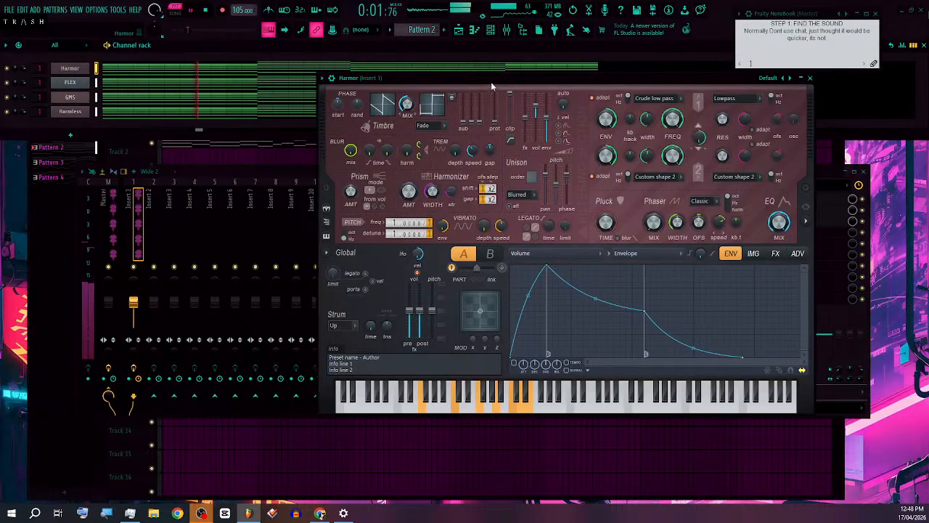
pyautogui.moveTo(491, 81); pyautogui.dragTo(382, 99)
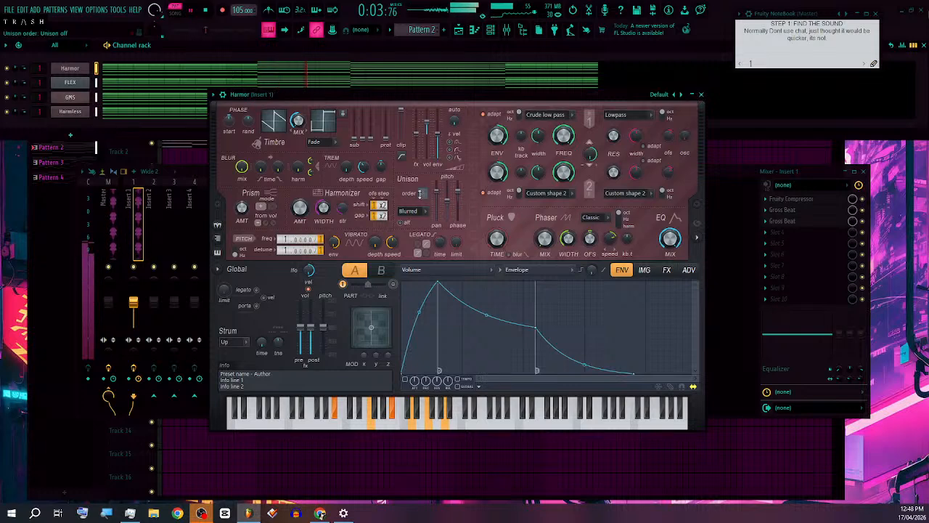
pyautogui.moveTo(453, 209); pyautogui.dragTo(453, 203)
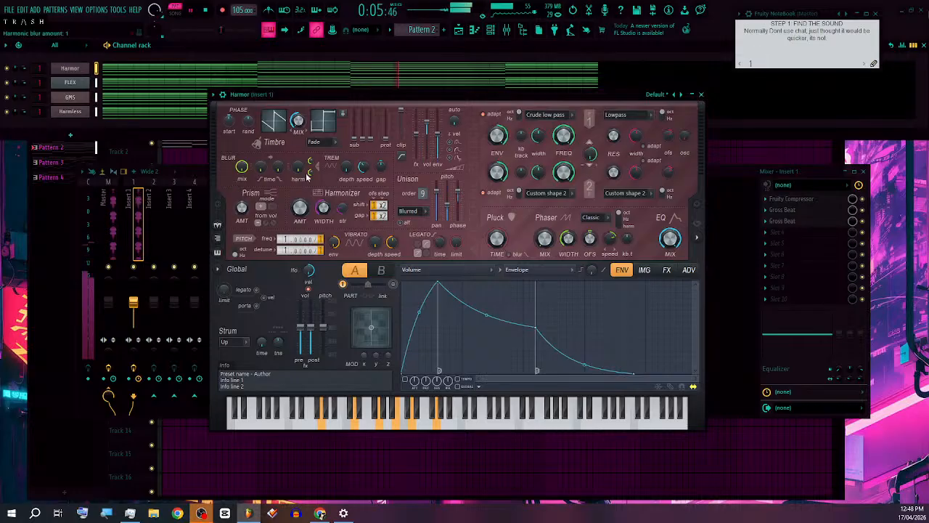
pyautogui.moveTo(297, 166); pyautogui.dragTo(297, 171)
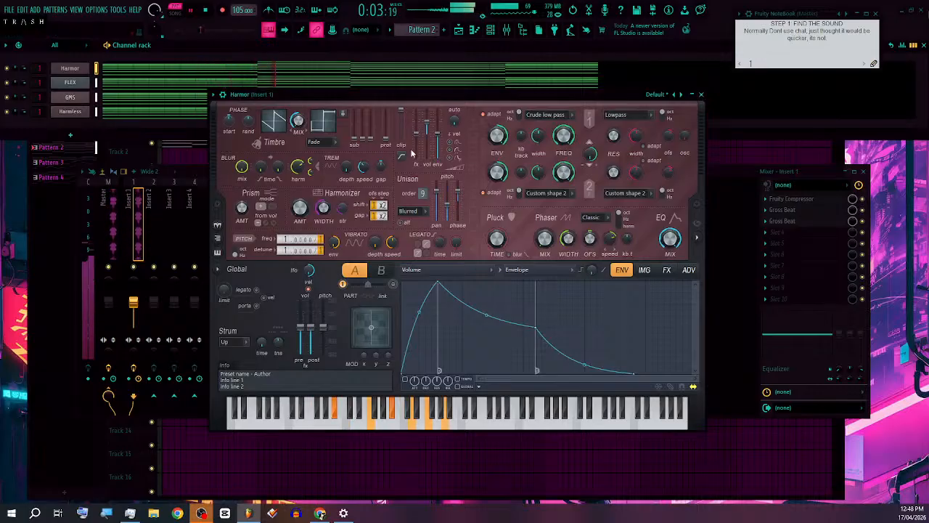
# Step: Lower Harmor's FX/dry mix and its time domain volume
pyautogui.scroll(-3, 430, 140)
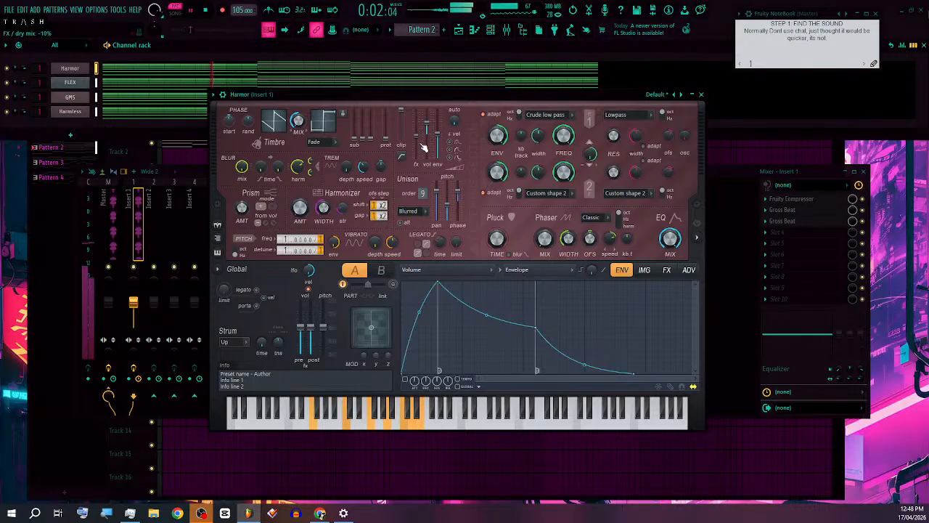
pyautogui.moveTo(422, 145); pyautogui.dragTo(419, 148)
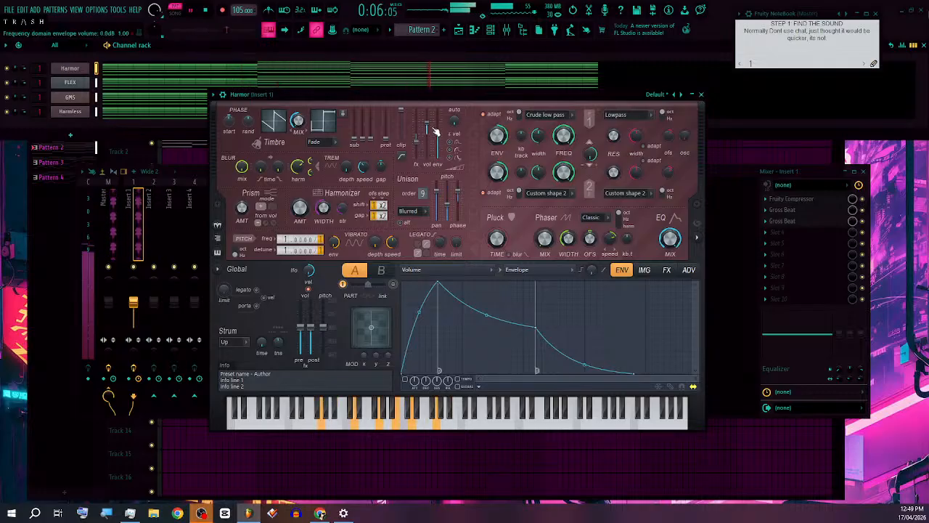
pyautogui.moveTo(429, 129); pyautogui.dragTo(428, 130)
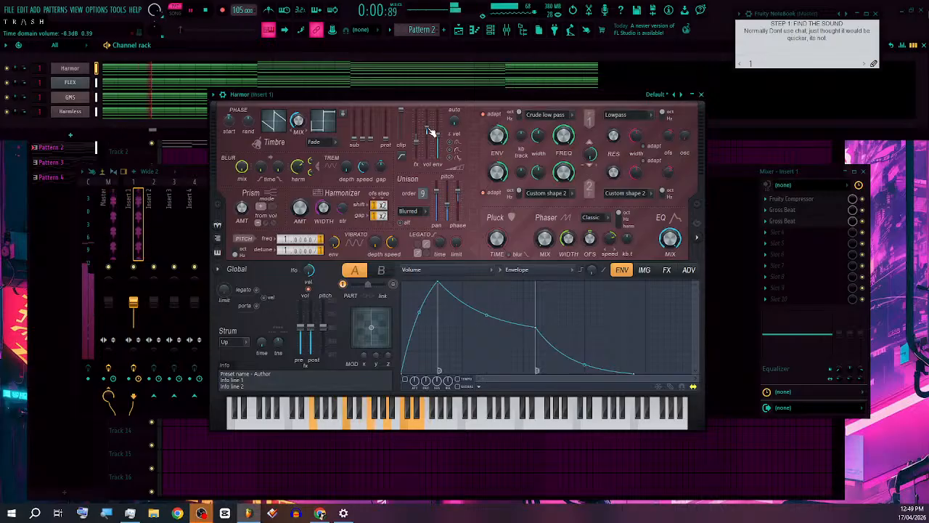
pyautogui.moveTo(431, 131); pyautogui.dragTo(433, 140)
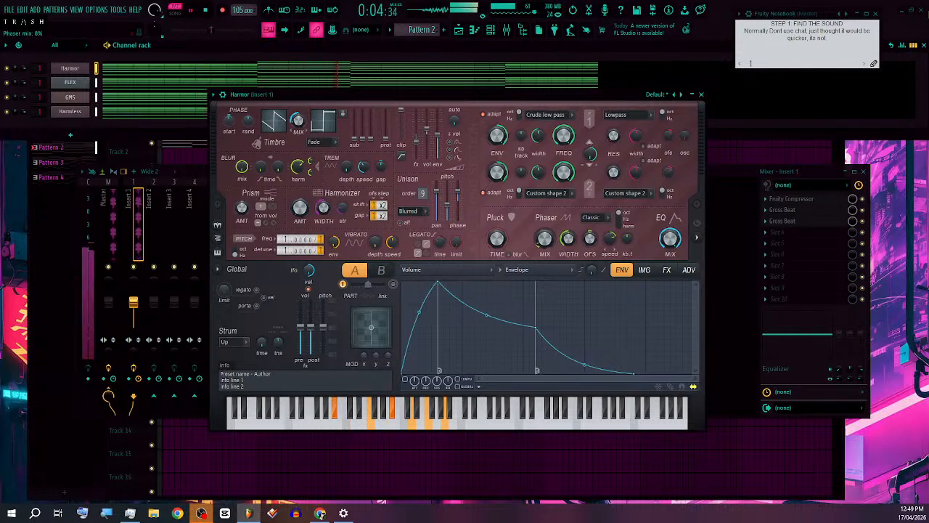
# Step: Raise Harmor's phaser mix and its unison pitch amount
pyautogui.moveTo(544, 238); pyautogui.dragTo(545, 211)
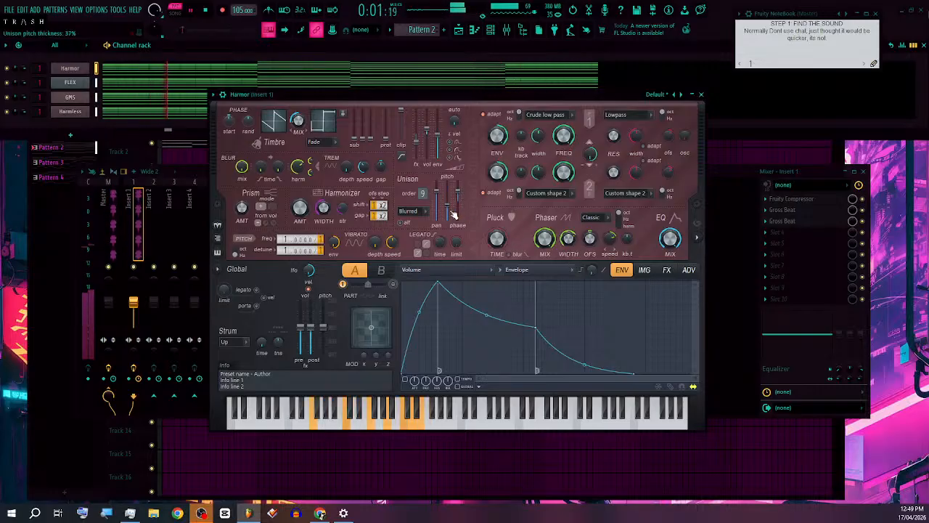
pyautogui.scroll(2, 450, 220)
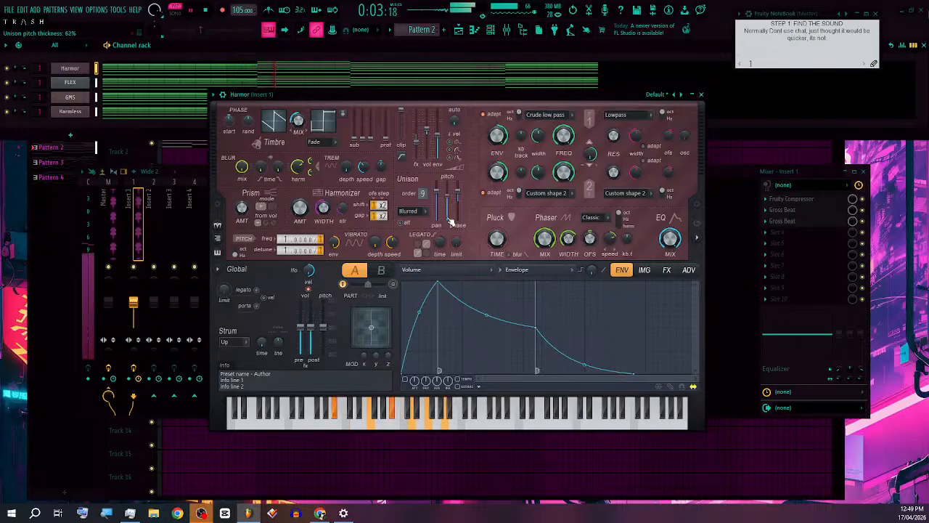
pyautogui.scroll(3, 450, 222)
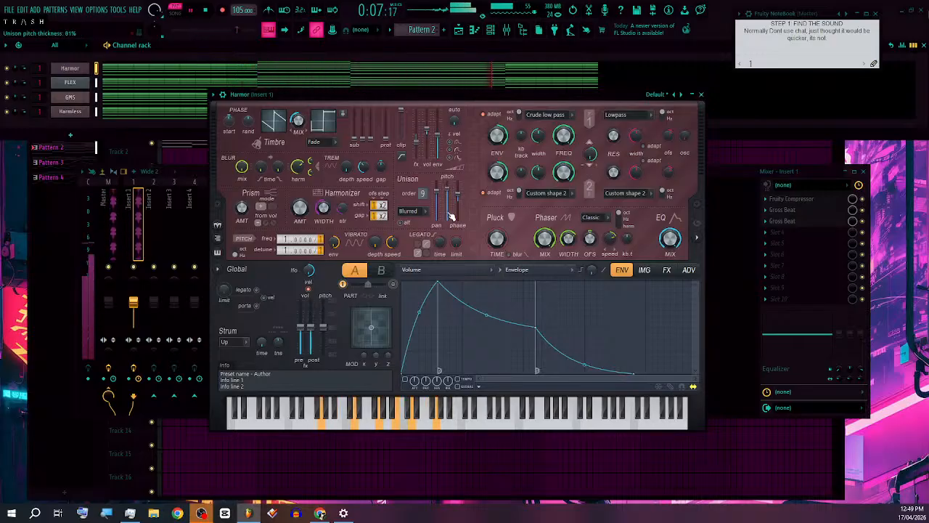
pyautogui.scroll(-2, 451, 220)
pyautogui.scroll(-1, 438, 219)
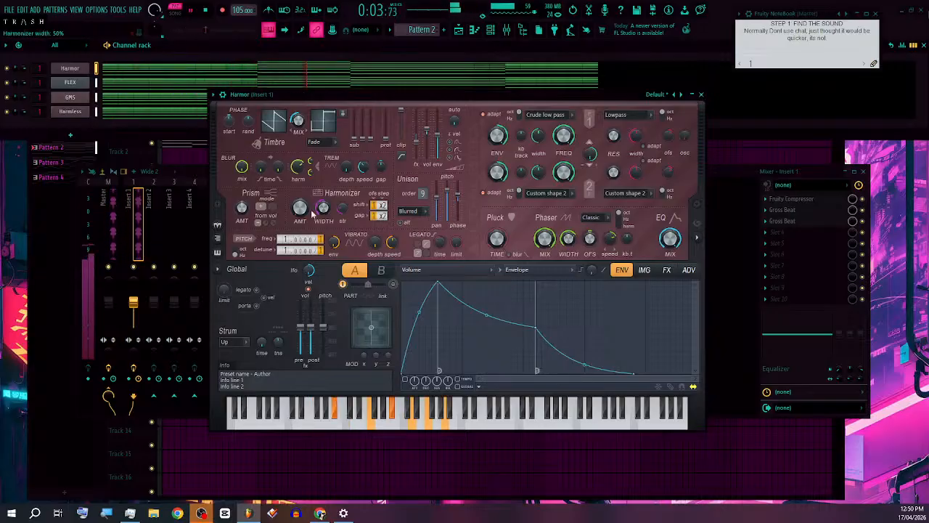
# Step: Raise Harmor's harmonizer amount slightly and close the plugin
pyautogui.moveTo(299, 208); pyautogui.dragTo(299, 206)
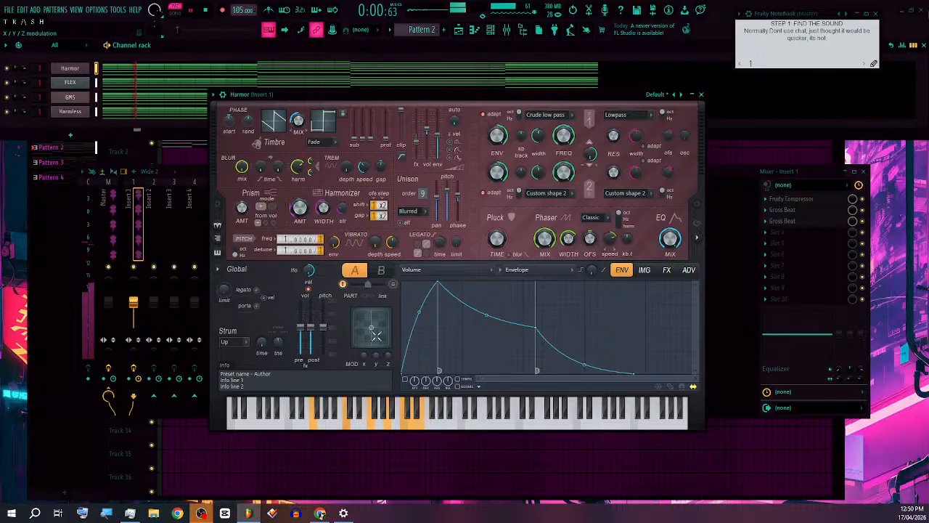
pyautogui.moveTo(559, 141); pyautogui.dragTo(559, 191)
pyautogui.click(702, 95)
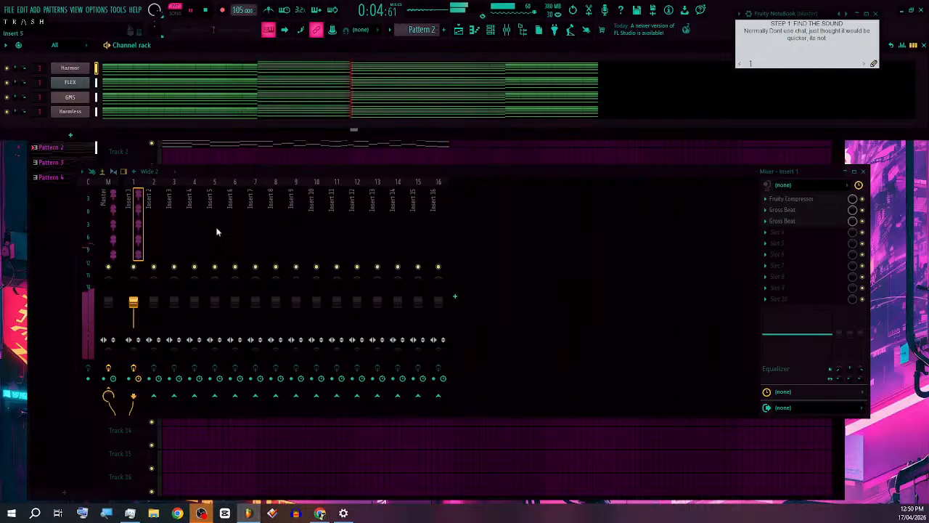
# Step: Audition kicks from TriSamples - The Sample Set Vol 2 and add Kick Drum 004 XE as a new channel below Harmless
pyautogui.click(543, 32)
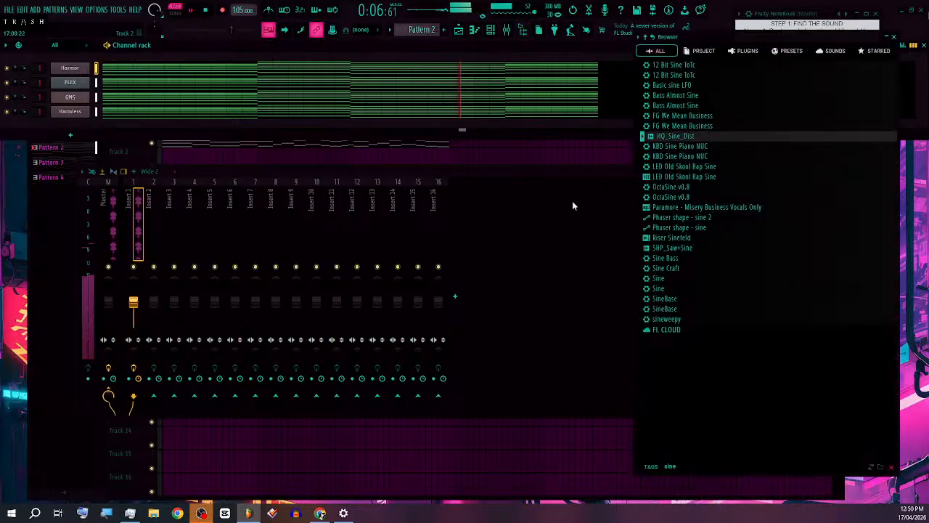
pyautogui.click(704, 52)
pyautogui.click(660, 51)
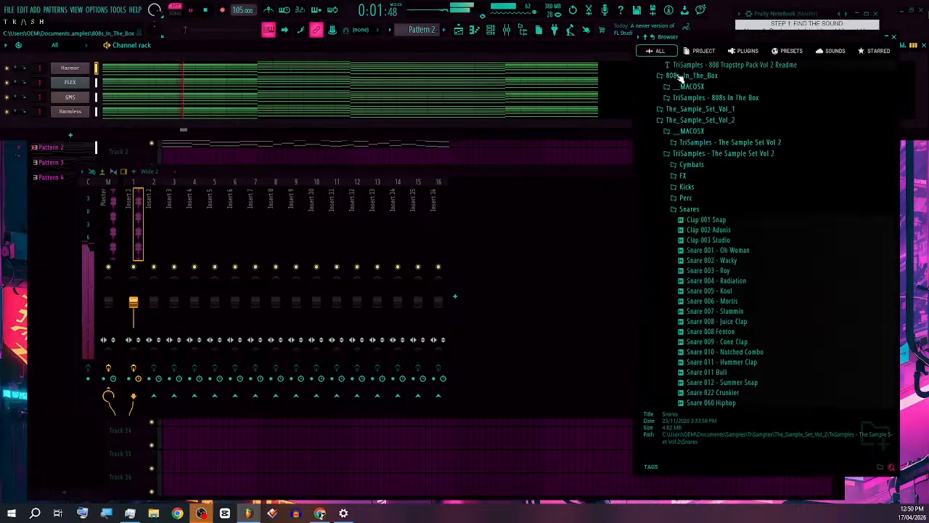
pyautogui.click(689, 209)
pyautogui.click(686, 186)
pyautogui.click(703, 239)
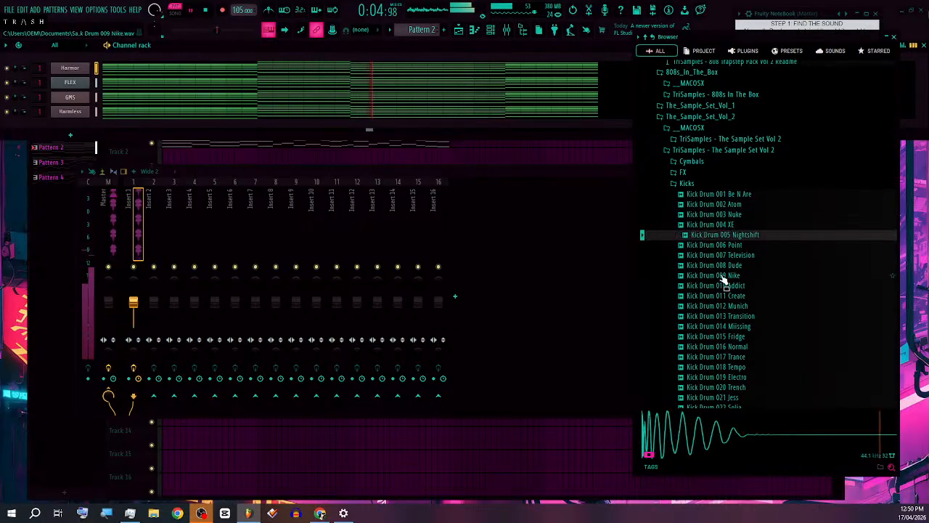
pyautogui.click(722, 228)
pyautogui.click(725, 220)
pyautogui.moveTo(726, 225); pyautogui.dragTo(71, 129)
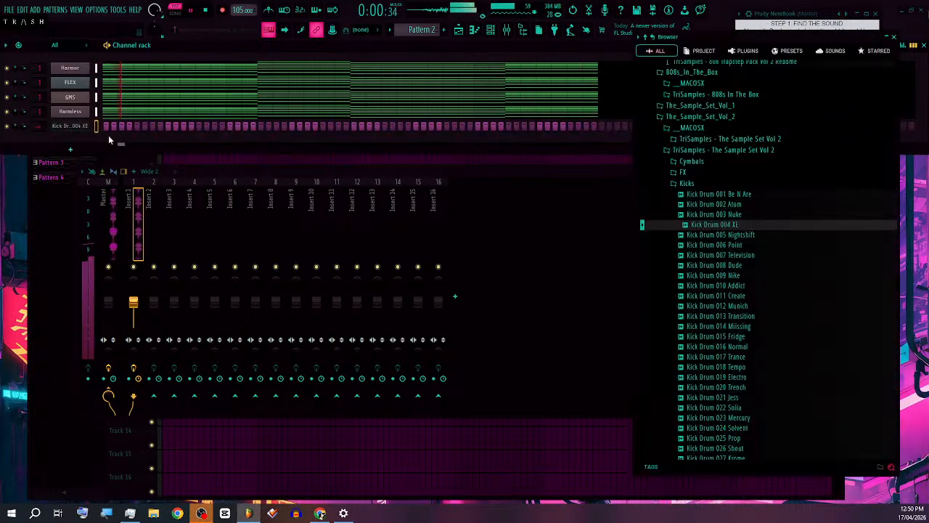
# Step: Fill every fourth step of the kick channel and route it to mixer Insert 2
pyautogui.rightClick(77, 126)
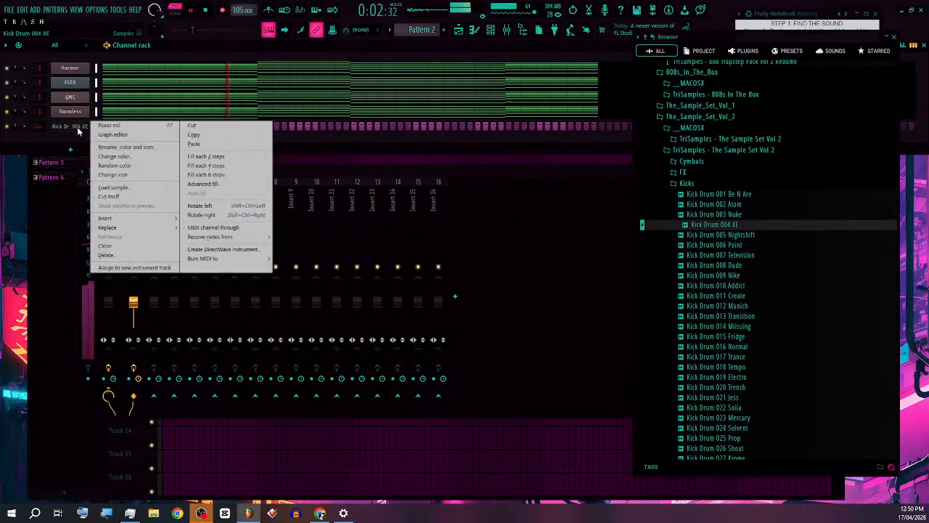
pyautogui.click(222, 167)
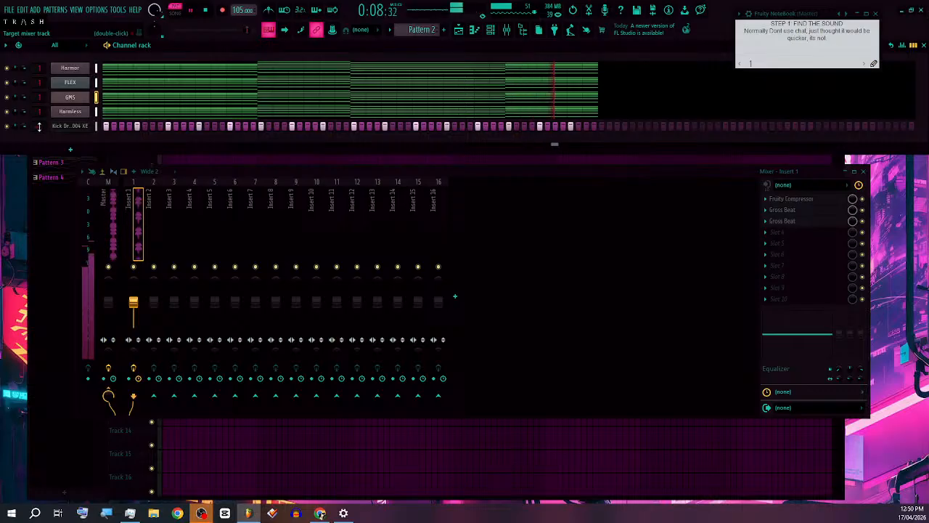
pyautogui.click(174, 218)
pyautogui.hotkey('ctrl', 'l')
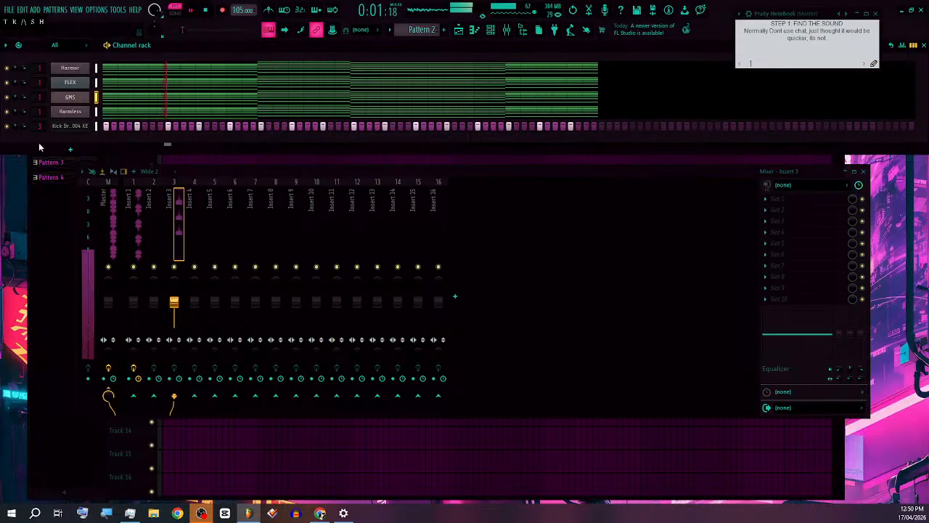
pyautogui.scroll(-1, 40, 126)
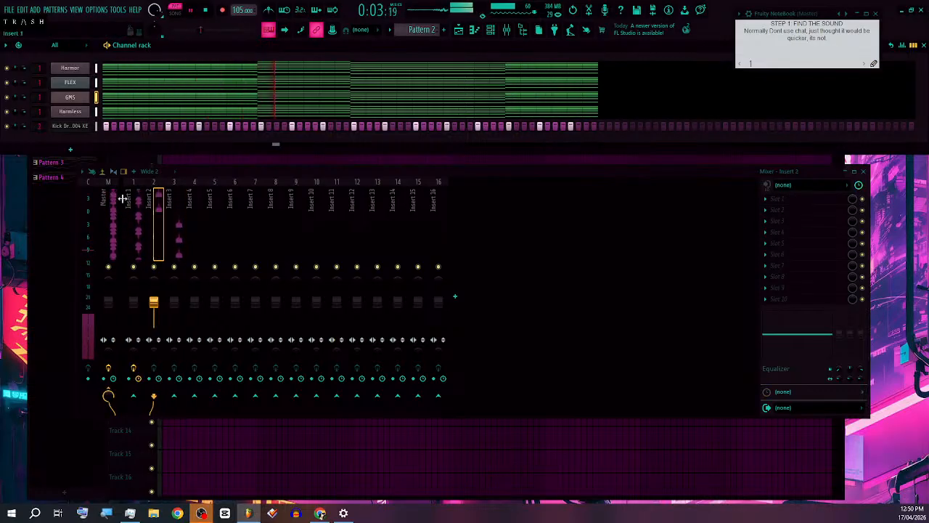
pyautogui.click(96, 126)
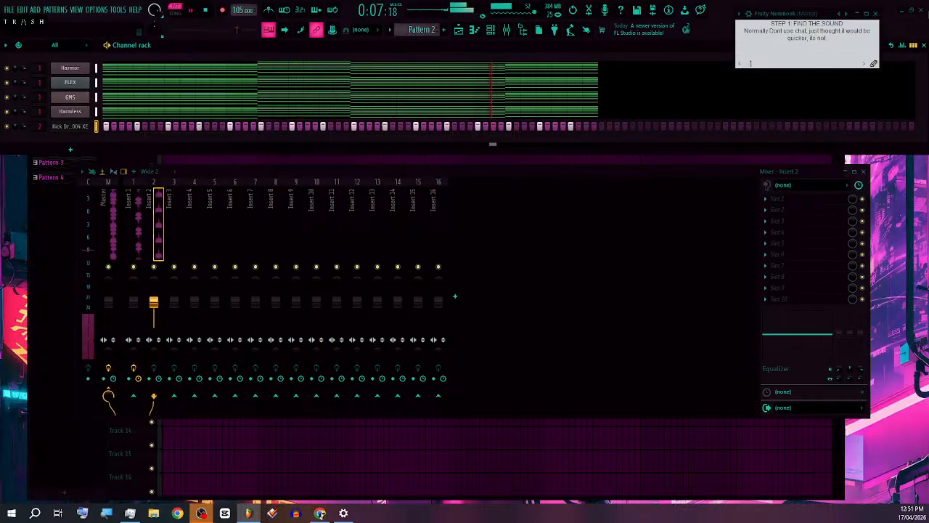
# Step: Raise the fade-out of the Kick Drum 004 XE sample and close its sampler window
pyautogui.click(70, 127)
pyautogui.moveTo(430, 117); pyautogui.dragTo(399, 74)
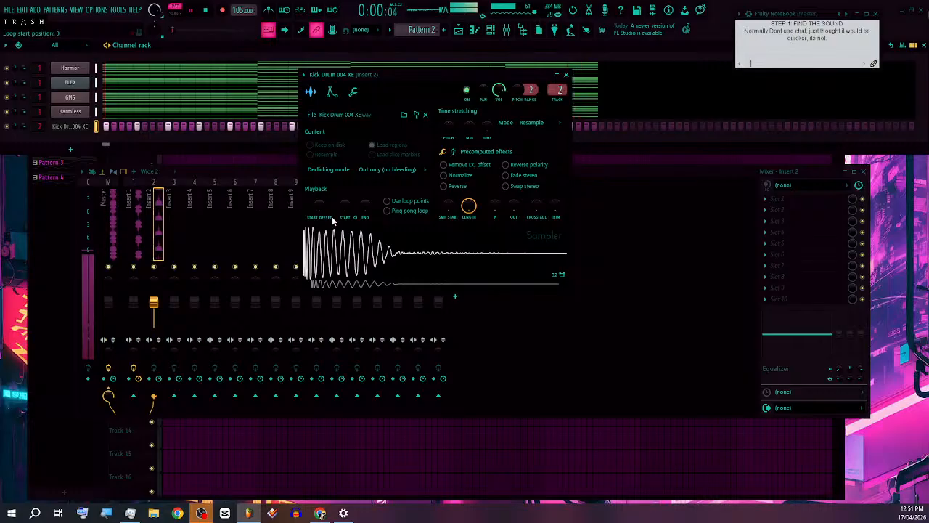
pyautogui.moveTo(512, 209); pyautogui.dragTo(513, 180)
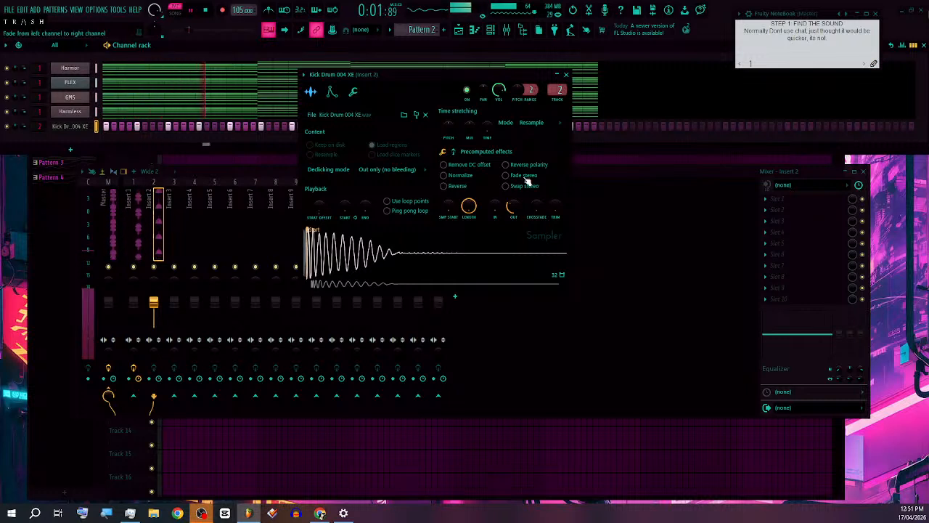
pyautogui.click(566, 74)
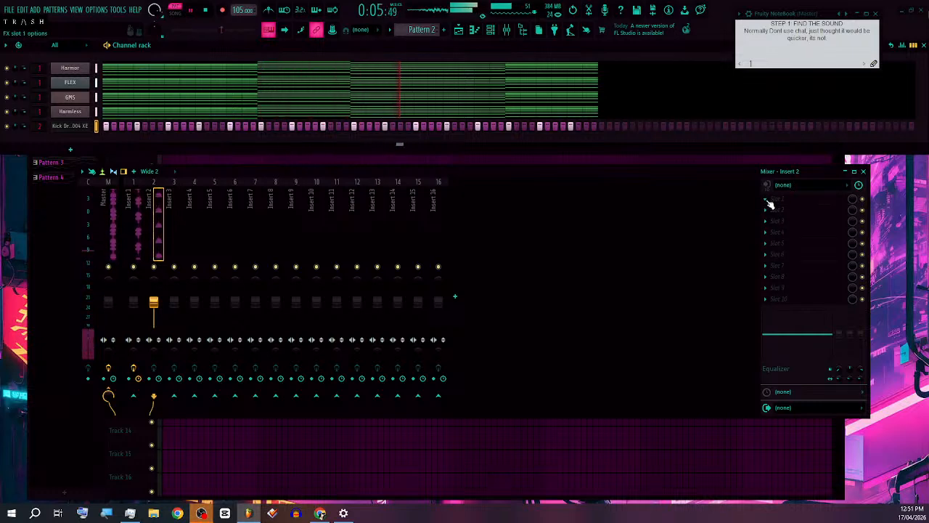
# Step: Check the chord and kick tracks in the mixer, close it, and reselect the kick channel
pyautogui.click(139, 232)
pyautogui.click(153, 231)
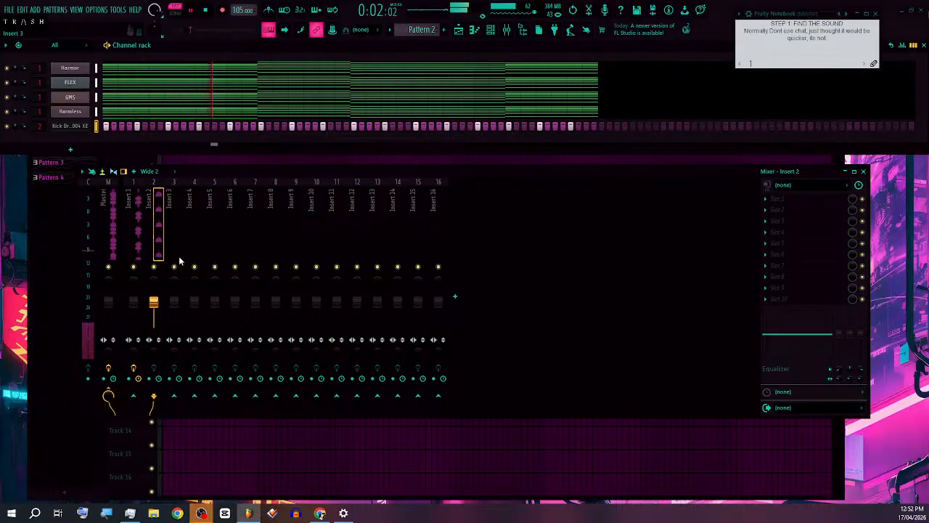
pyautogui.click(139, 241)
pyautogui.click(170, 252)
pyautogui.click(152, 250)
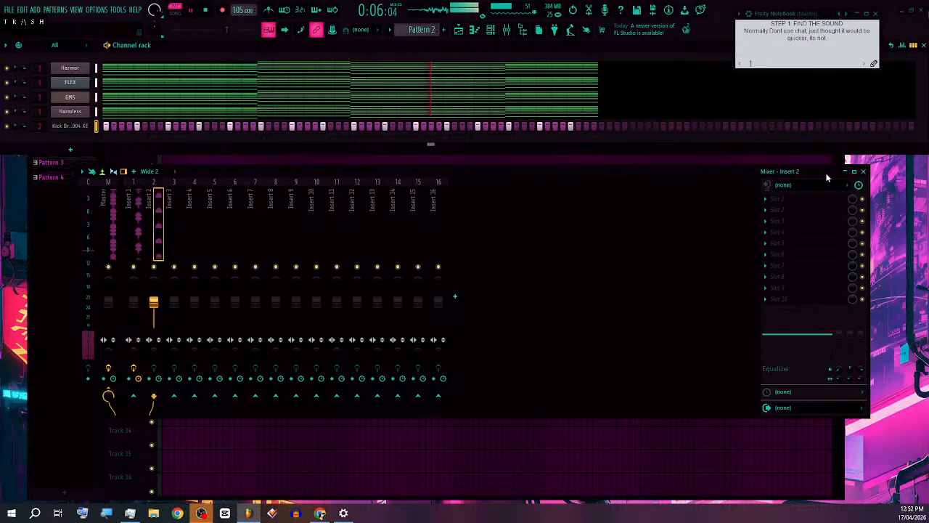
pyautogui.click(864, 171)
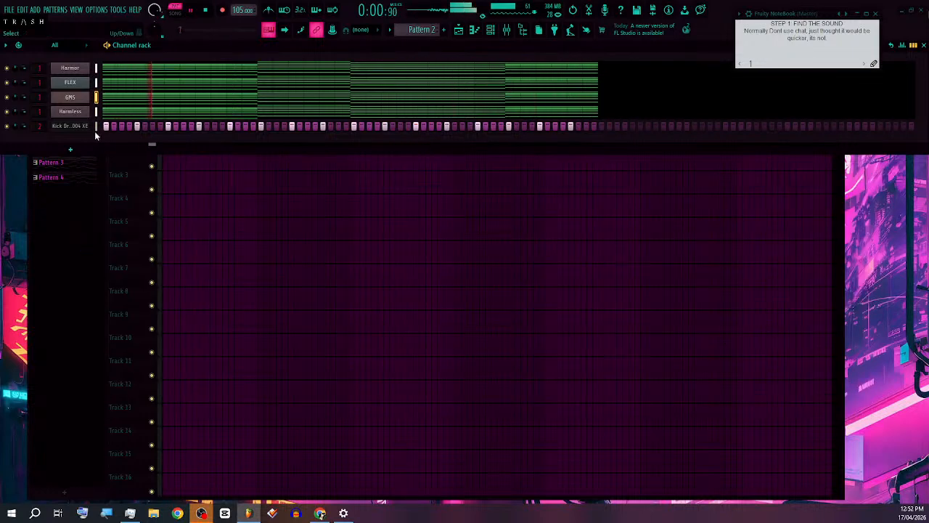
pyautogui.click(89, 128)
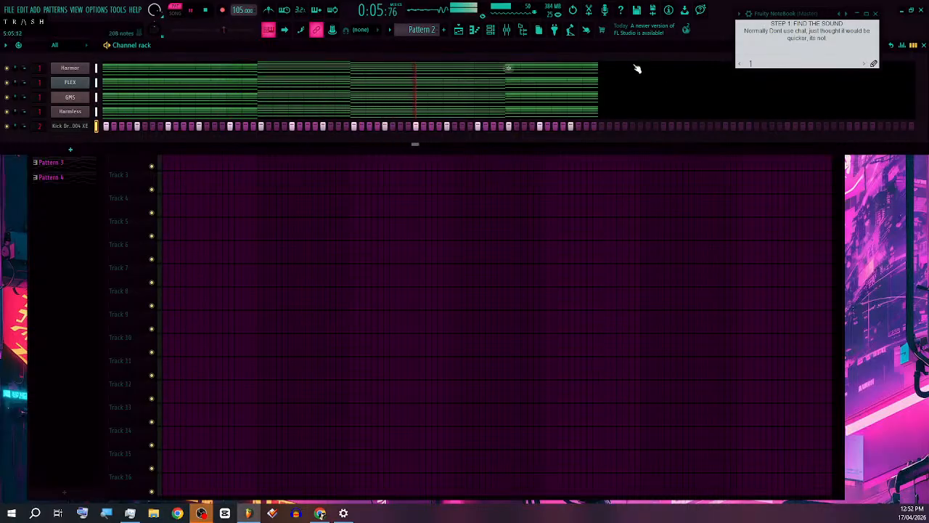
# Step: Add HiHat 003 - Traditional Chop from the Cymbals folder as a new channel and place it on the third step of each four-step beat
pyautogui.click(507, 29)
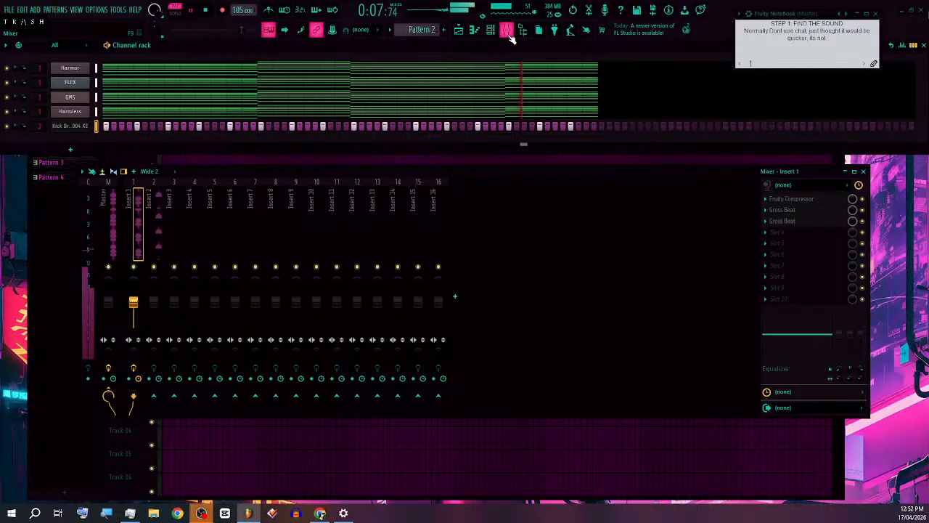
pyautogui.click(507, 30)
pyautogui.click(523, 30)
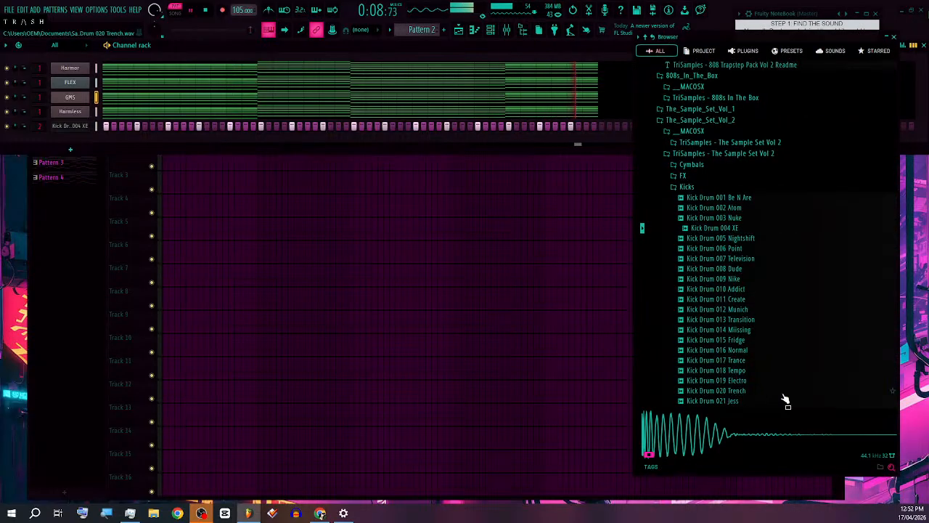
pyautogui.click(703, 190)
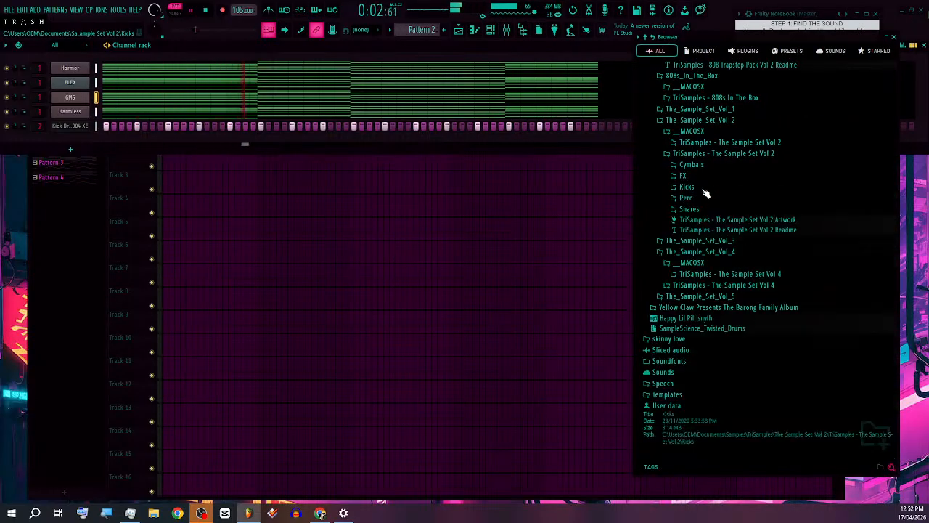
pyautogui.click(693, 165)
pyautogui.click(712, 196)
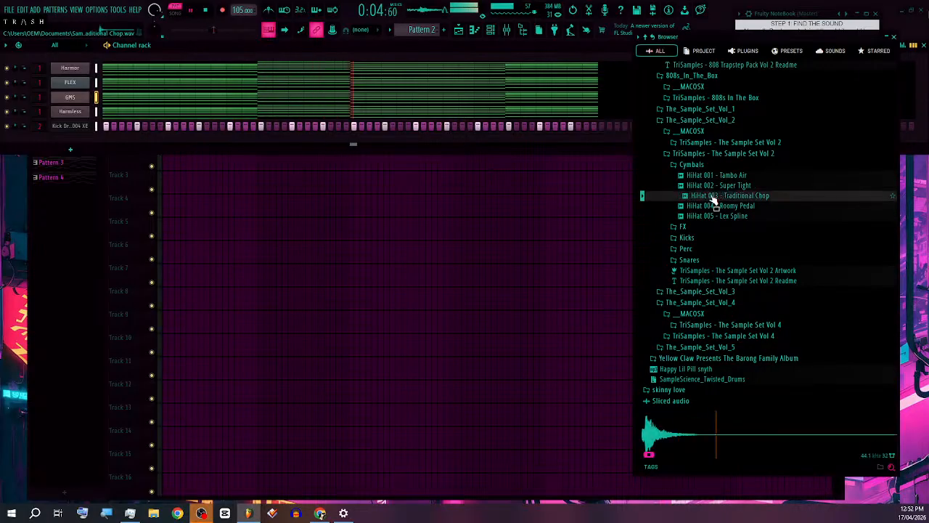
pyautogui.click(715, 187)
pyautogui.moveTo(719, 195); pyautogui.dragTo(75, 139)
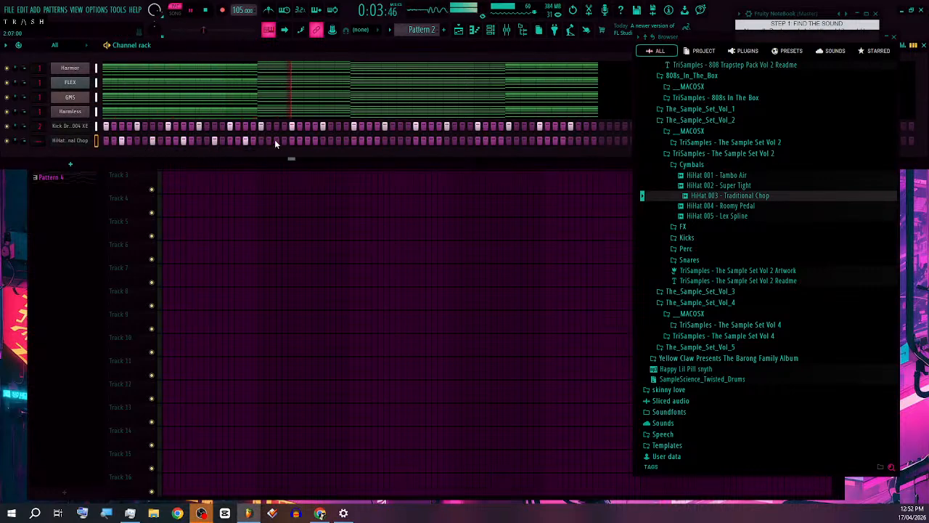
pyautogui.click(400, 141)
pyautogui.click(431, 140)
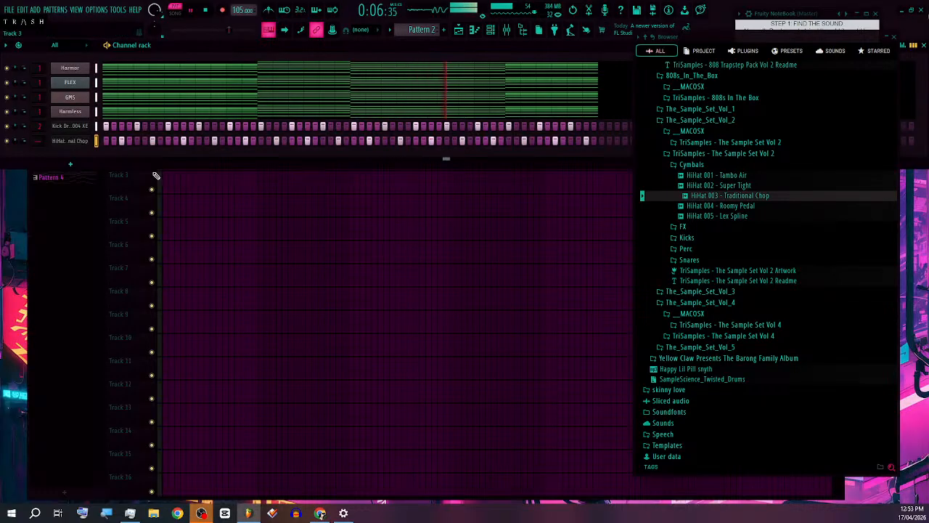
# Step: Enable the hi-hat's volume envelope, reduce its attack to 2%, shorten hold and decay, lower sustain, and close the sampler window
pyautogui.moveTo(928, 232); pyautogui.dragTo(385, 193)
pyautogui.click(282, 207)
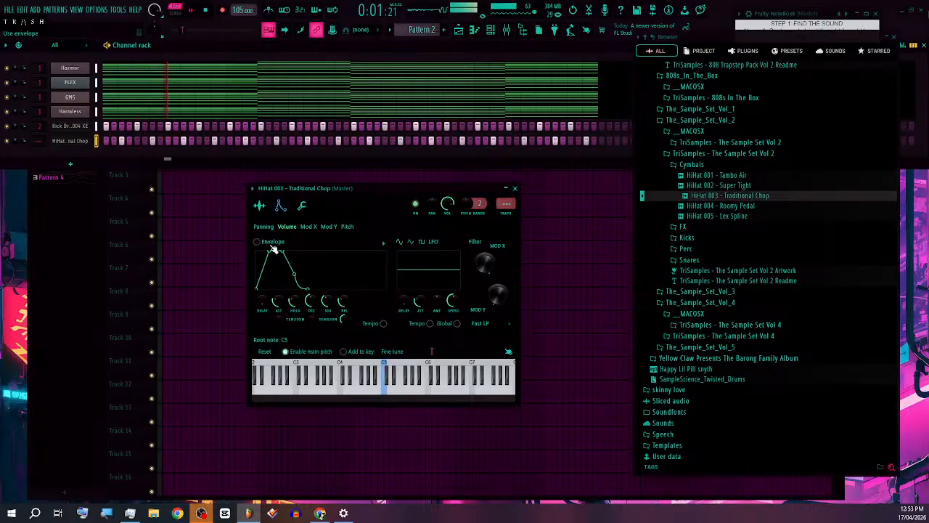
pyautogui.click(263, 244)
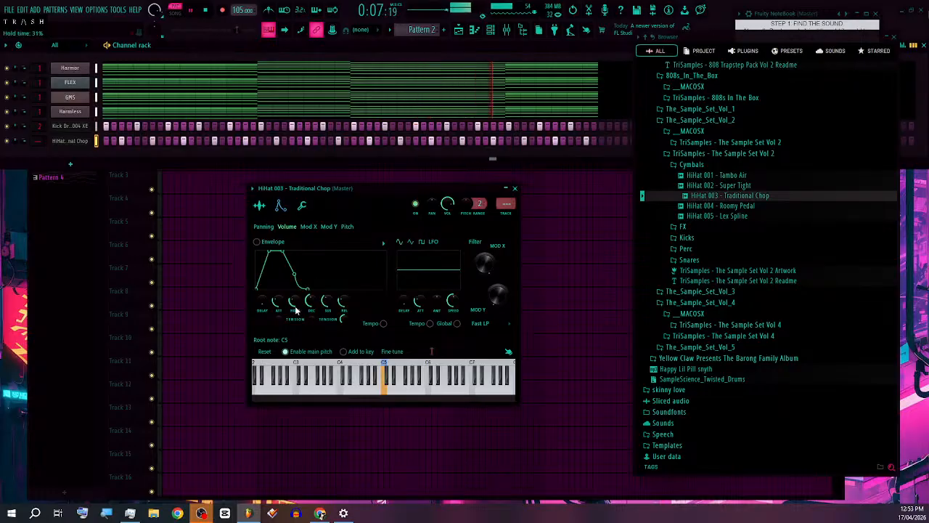
pyautogui.moveTo(294, 302)
pyautogui.mouseDown()
pyautogui.moveTo(294, 310)
pyautogui.moveTo(279, 304)
pyautogui.moveTo(298, 309)
pyautogui.mouseUp()
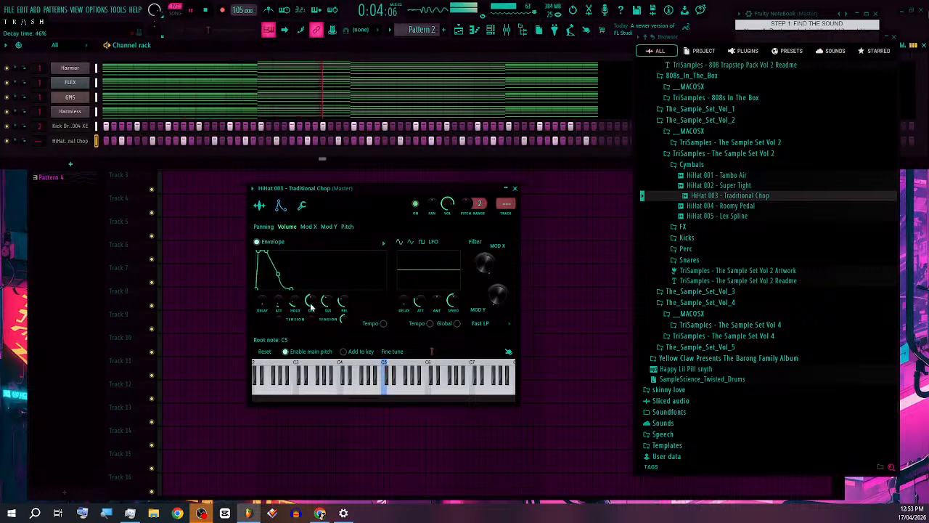
pyautogui.scroll(-5, 310, 306)
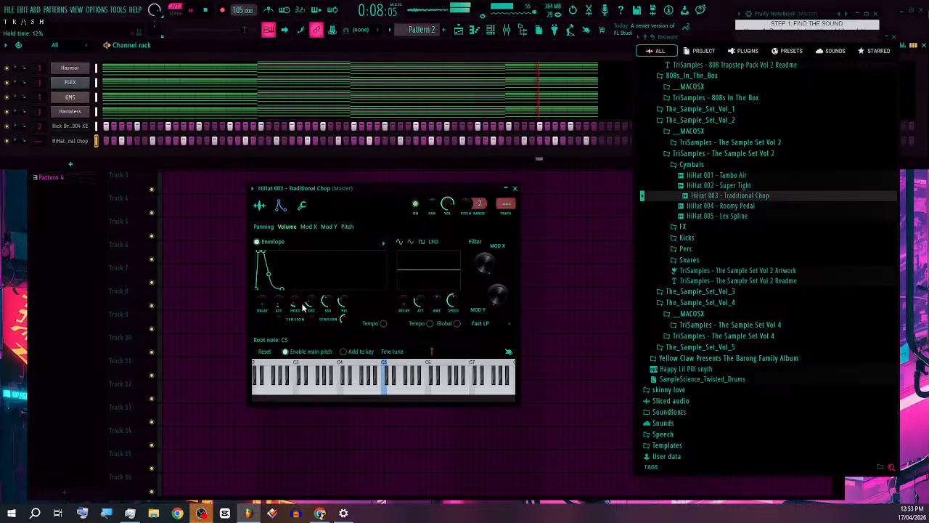
pyautogui.scroll(-3, 324, 305)
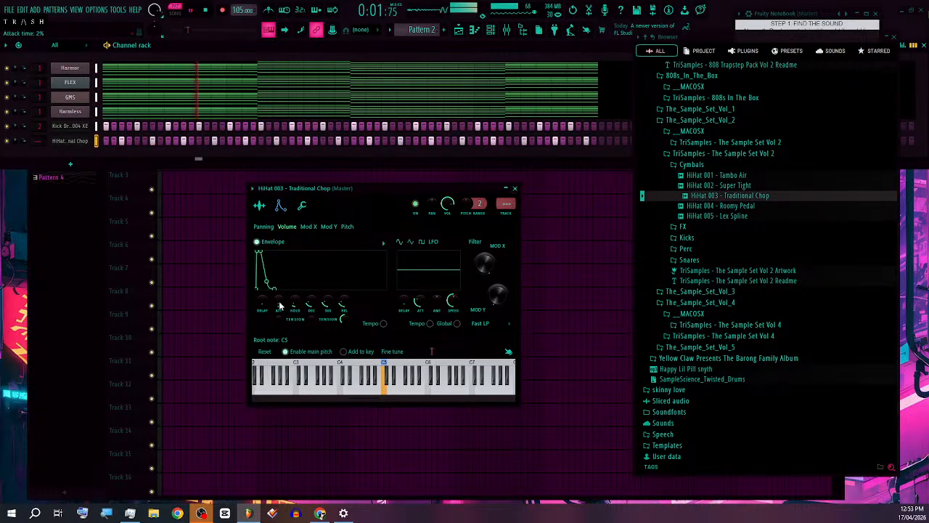
pyautogui.click(514, 189)
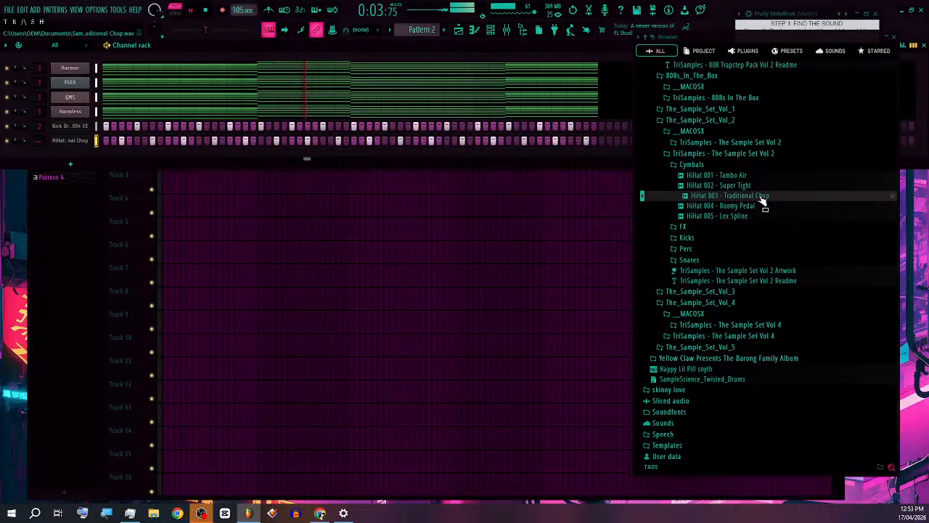
# Step: Audition the snare samples in the Snares folder of The Sample Set Vol 2
pyautogui.click(692, 164)
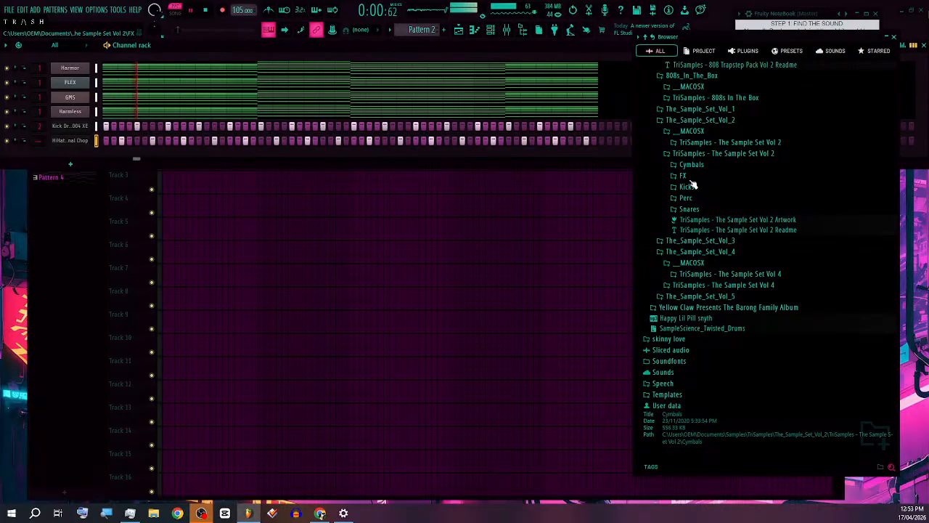
pyautogui.click(689, 208)
pyautogui.click(715, 258)
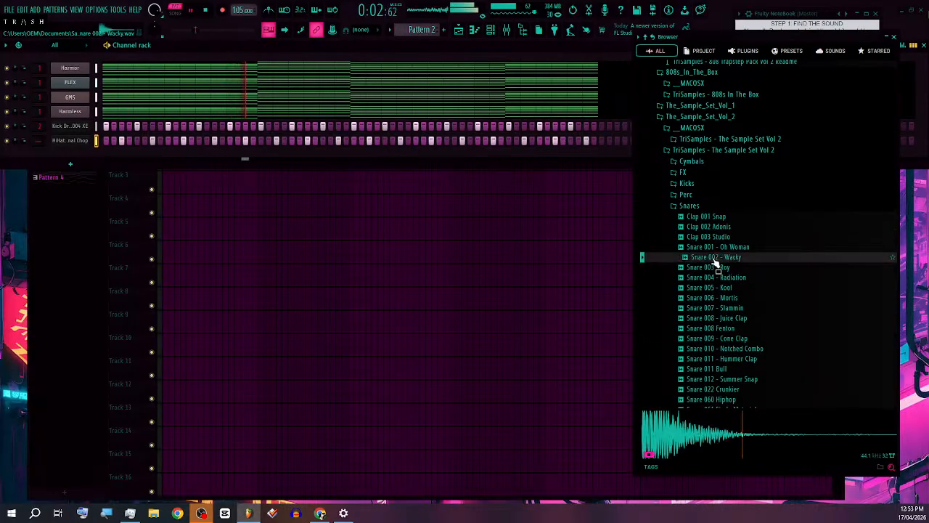
pyautogui.click(717, 288)
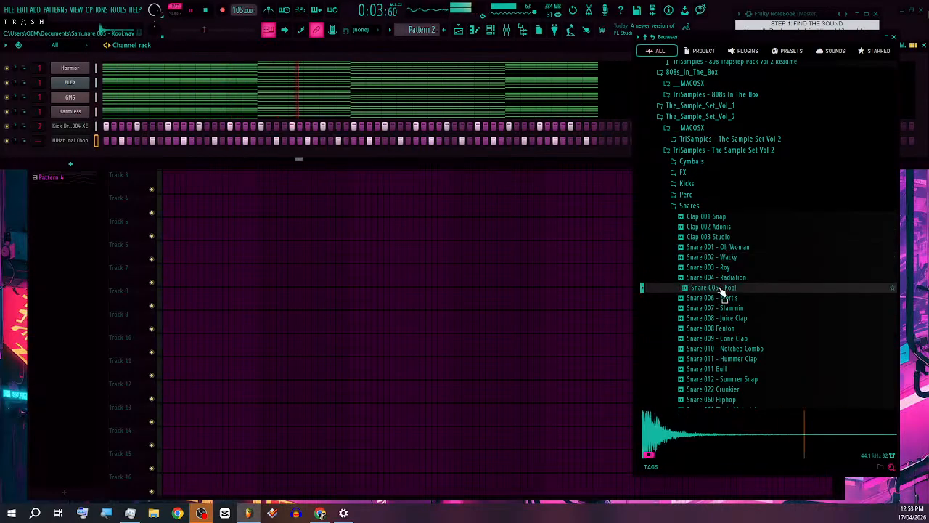
pyautogui.click(701, 338)
pyautogui.scroll(-2, 722, 355)
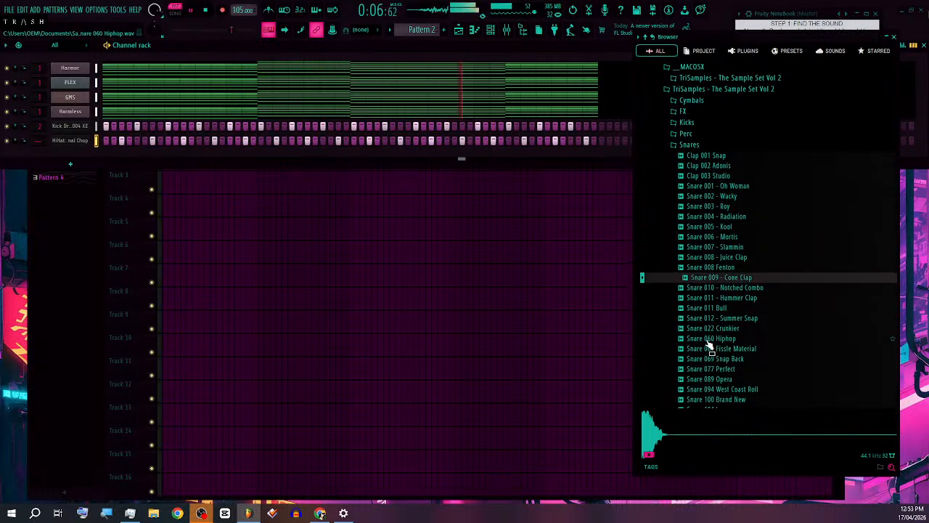
pyautogui.click(706, 339)
pyautogui.click(720, 349)
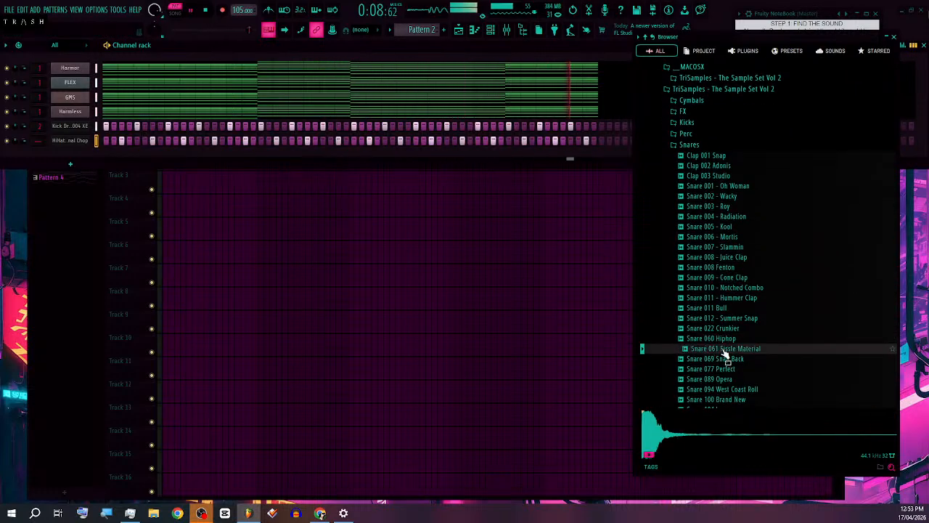
pyautogui.click(735, 369)
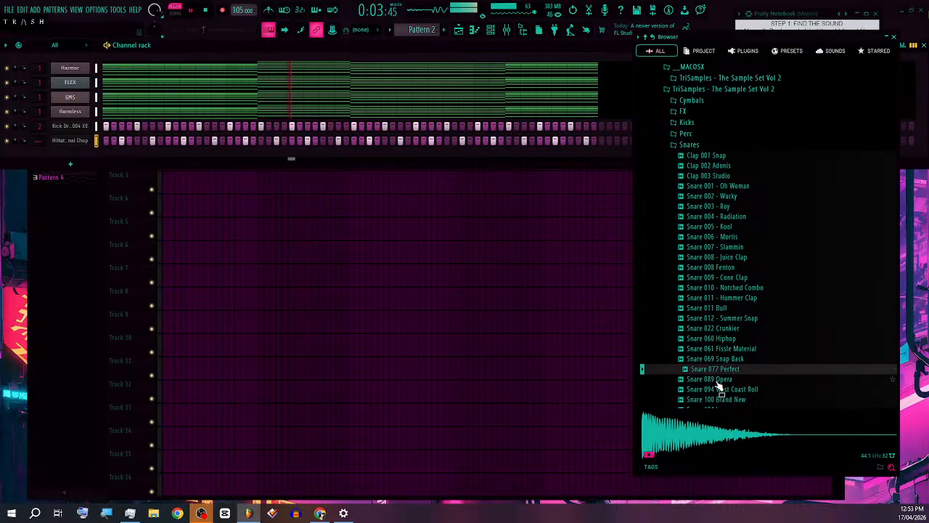
# Step: Add Snare 089 Opera as a new channel and place it on the fifth step of every eight, then collapse the Snares folder
pyautogui.click(722, 378)
pyautogui.moveTo(724, 385); pyautogui.dragTo(70, 162)
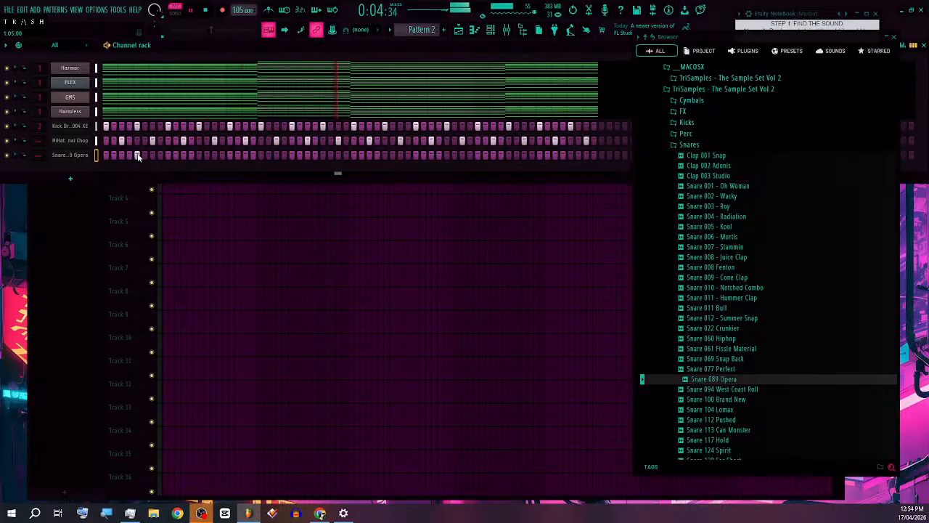
pyautogui.click(262, 155)
pyautogui.click(323, 156)
pyautogui.click(385, 155)
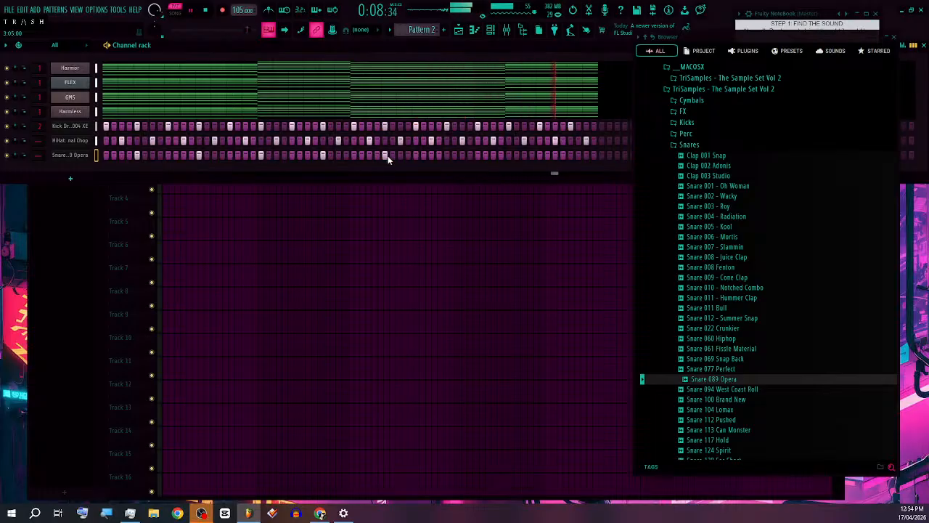
pyautogui.click(509, 158)
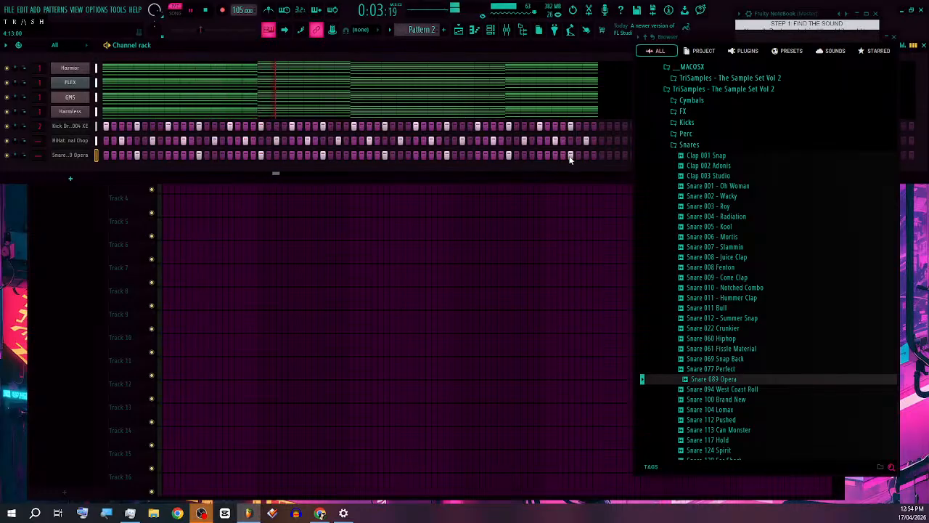
pyautogui.click(690, 145)
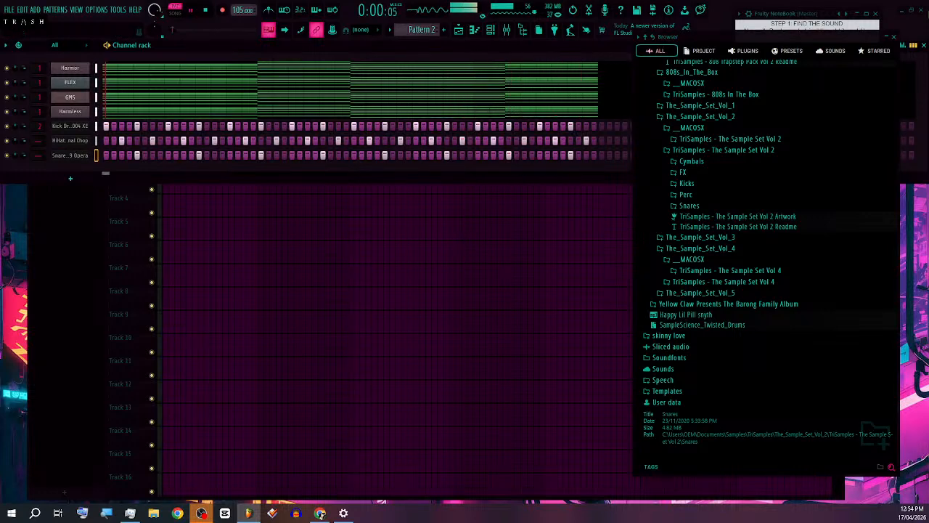
# Step: Enable the snare's volume envelope, reduce its attack to 6%, shorten hold and decay, lower sustain, and close the sampler window
pyautogui.click(70, 156)
pyautogui.moveTo(515, 253); pyautogui.dragTo(356, 204)
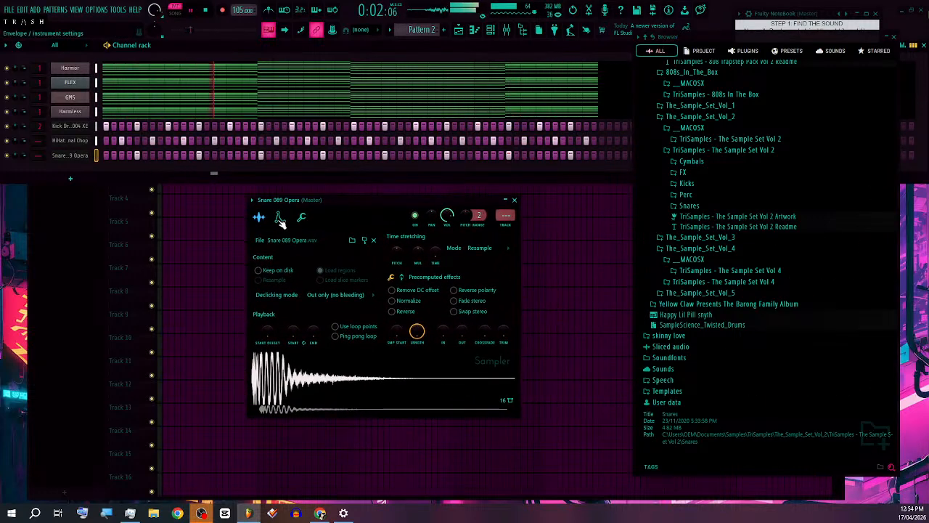
pyautogui.click(280, 218)
pyautogui.click(263, 253)
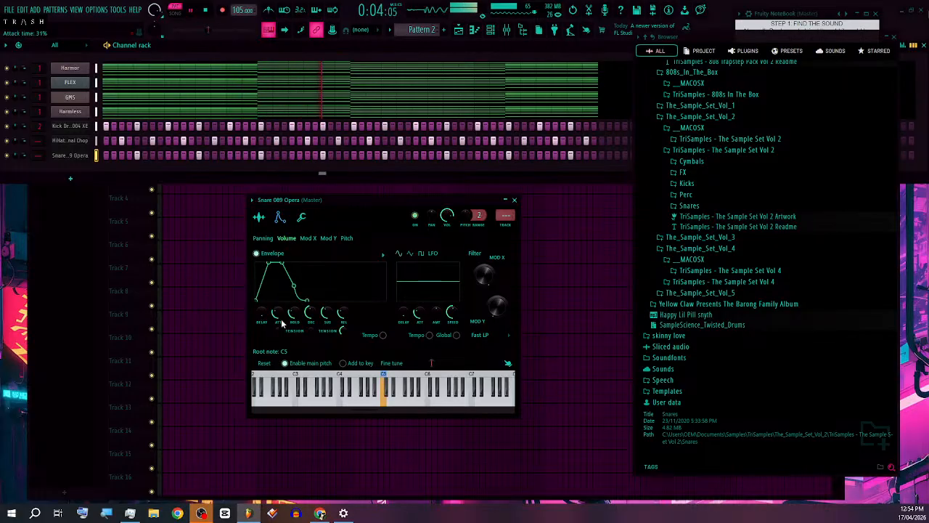
pyautogui.moveTo(277, 313); pyautogui.dragTo(324, 317)
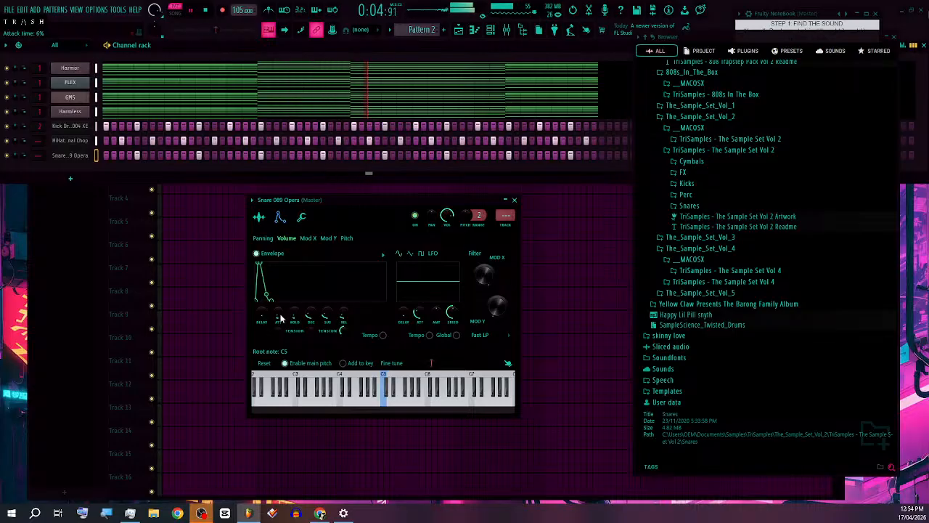
pyautogui.click(259, 216)
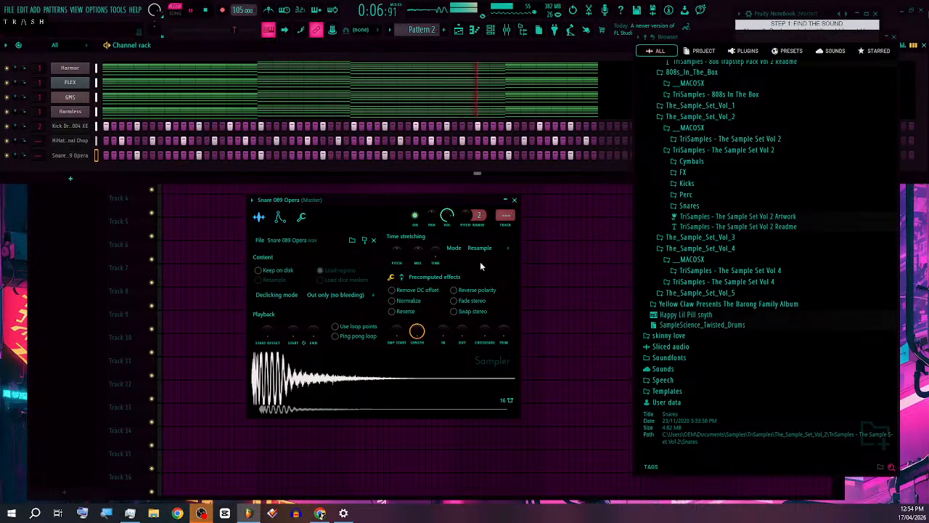
pyautogui.click(515, 200)
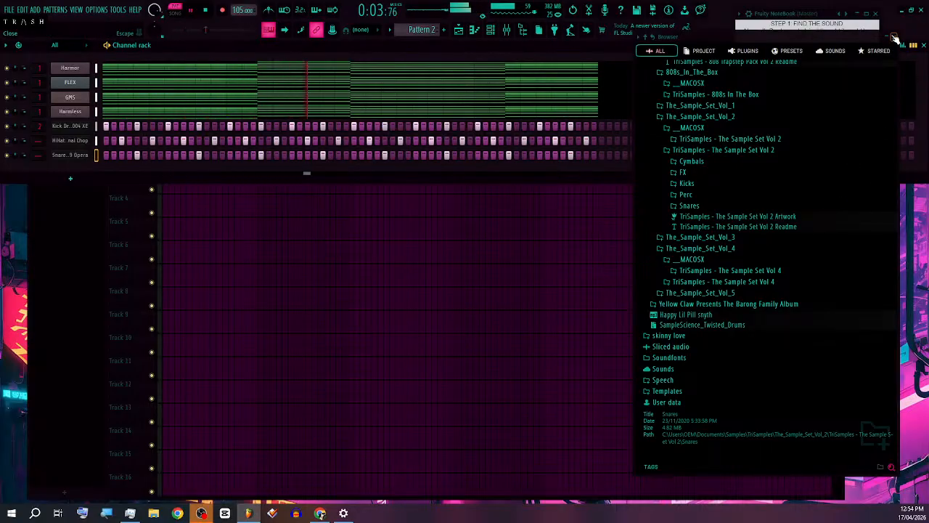
# Step: Browse the FX folder of The Sample Set Vol 2 and audition its reverse effect samples
pyautogui.click(687, 176)
pyautogui.click(687, 177)
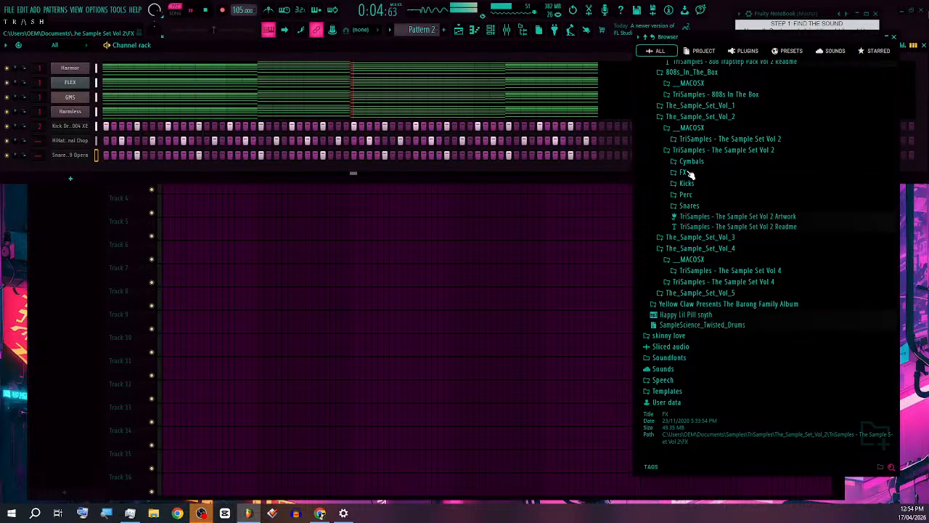
pyautogui.click(687, 173)
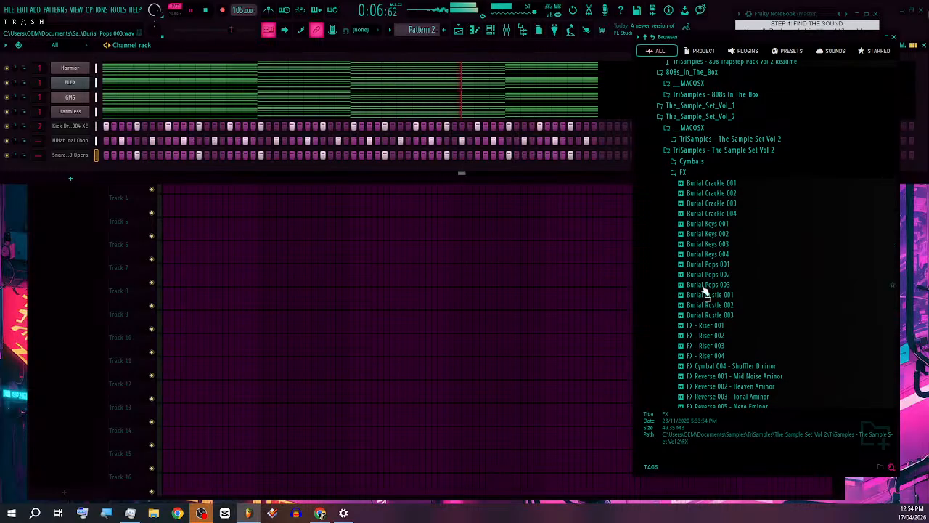
pyautogui.scroll(-4, 726, 352)
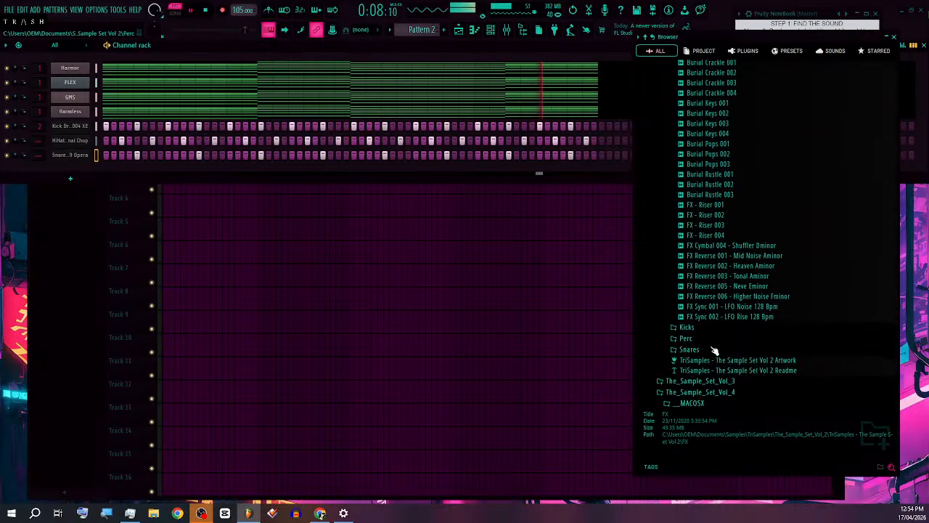
pyautogui.click(723, 278)
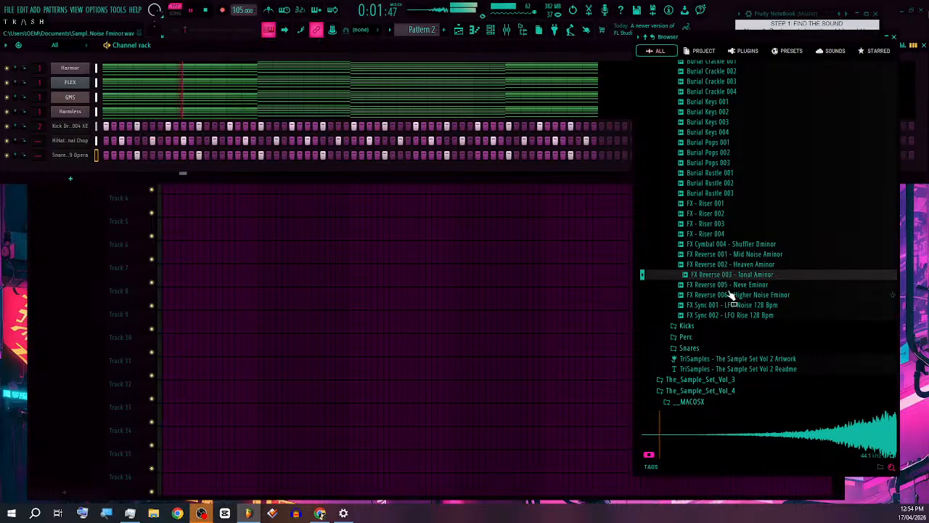
pyautogui.press('Down')
pyautogui.click(742, 297)
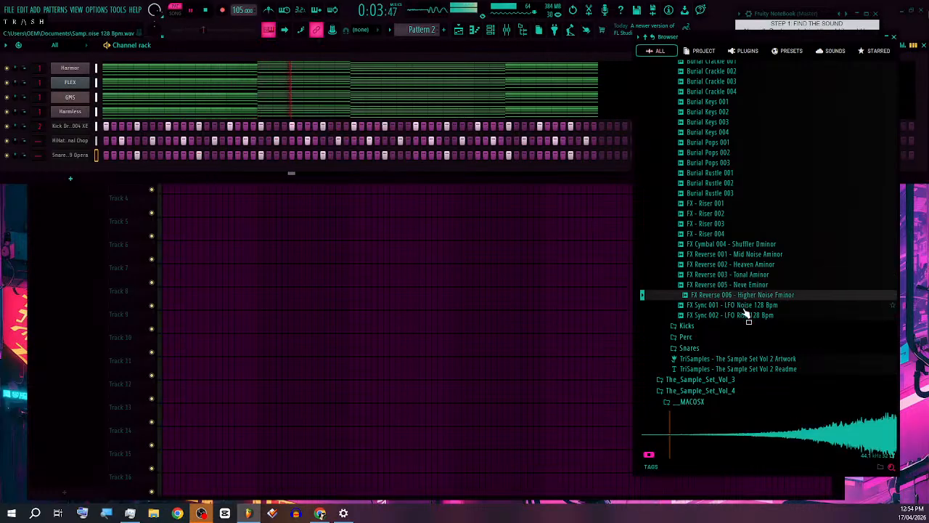
pyautogui.scroll(6, 718, 250)
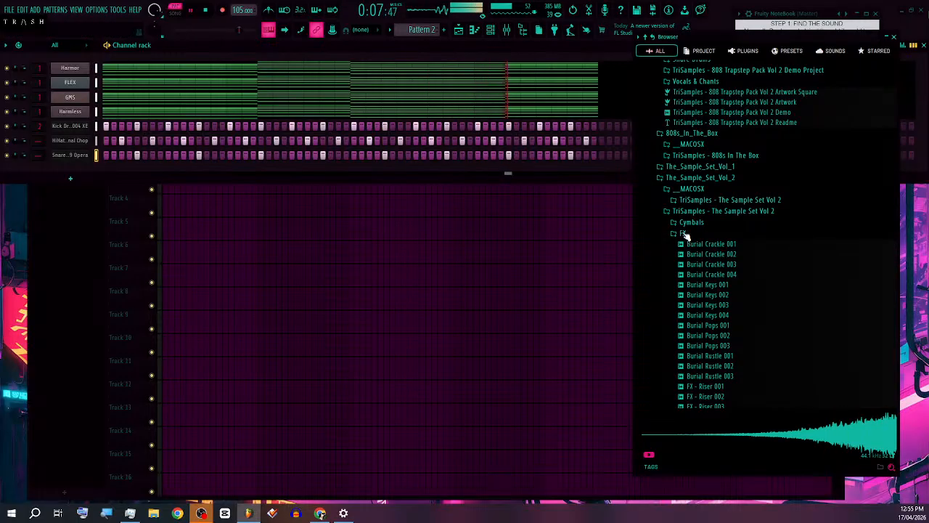
pyautogui.click(683, 233)
# Step: Close the browser, route the hi-hat to mixer Insert 3 and the snare to Insert 4, and show the mixer below the channel rack
pyautogui.click(895, 35)
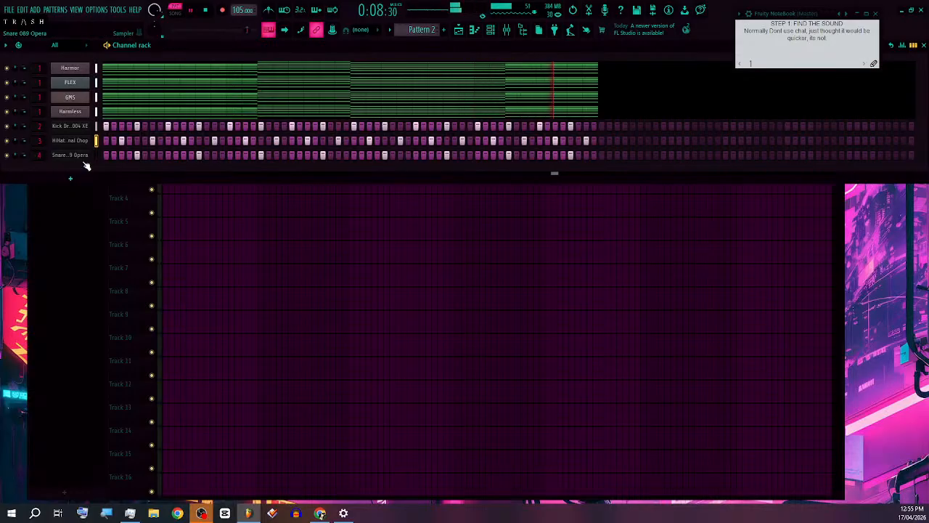
pyautogui.click(510, 35)
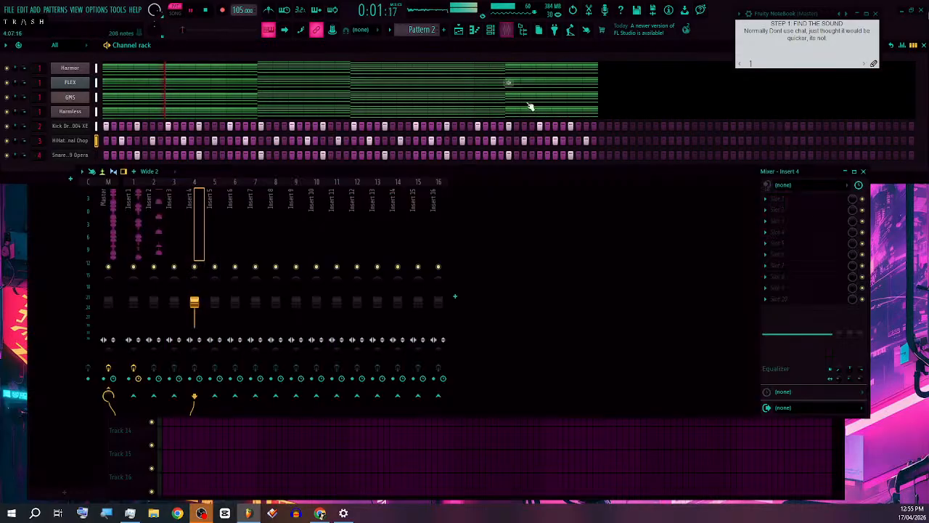
pyautogui.moveTo(521, 174); pyautogui.dragTo(521, 194)
# Step: Pan Insert 3 25% left, Insert 4 44% right and Insert 2 slightly left, and select the Harmor channel
pyautogui.click(183, 265)
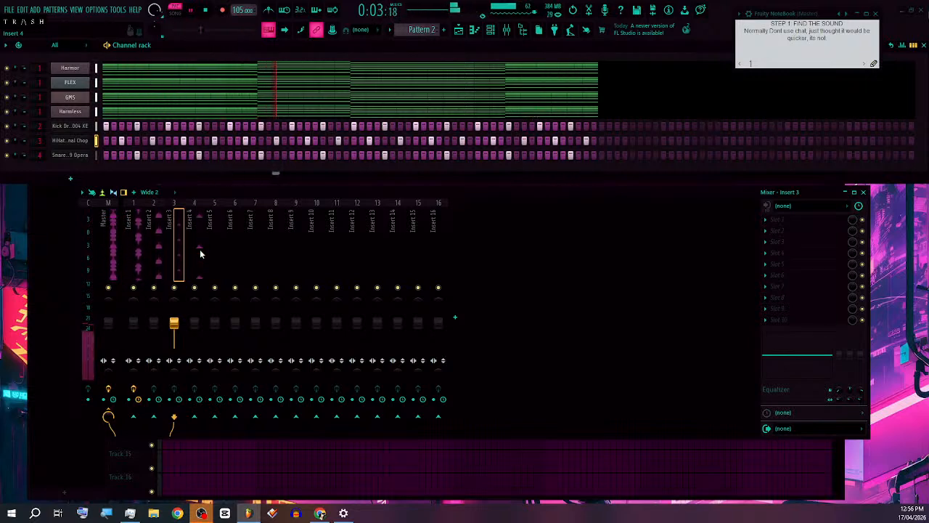
pyautogui.moveTo(173, 300); pyautogui.dragTo(180, 307)
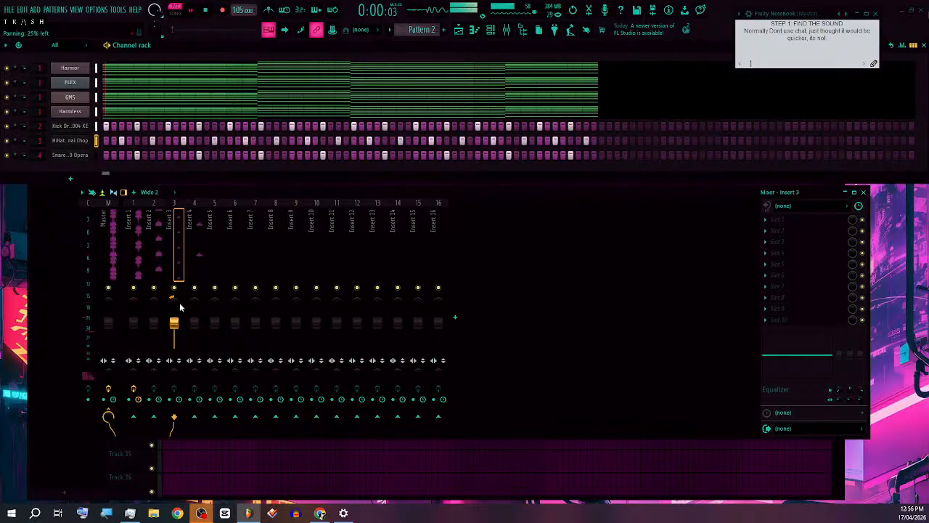
pyautogui.scroll(5, 197, 302)
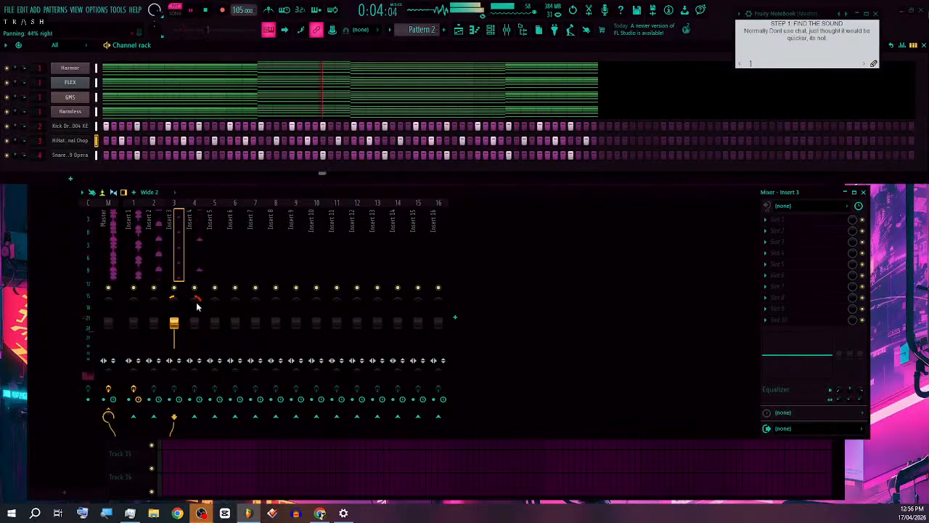
pyautogui.click(201, 242)
pyautogui.click(159, 261)
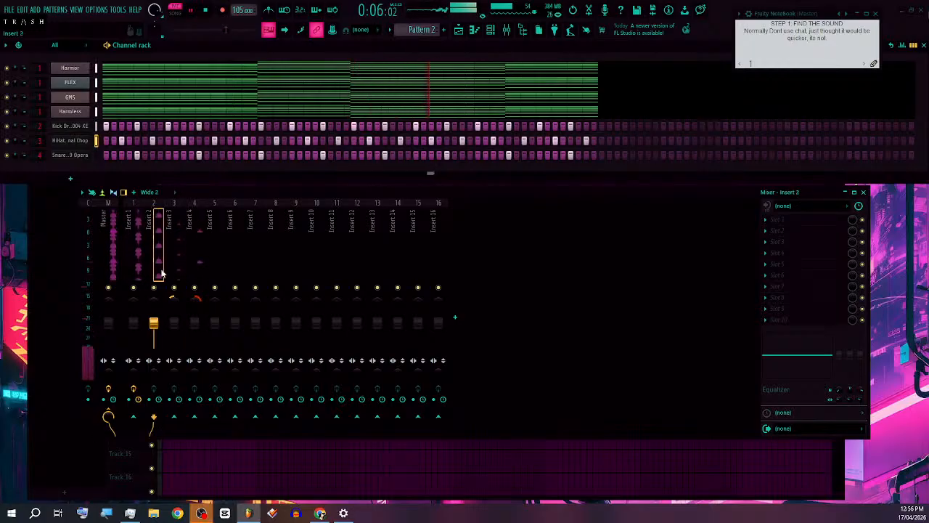
pyautogui.scroll(-3, 153, 302)
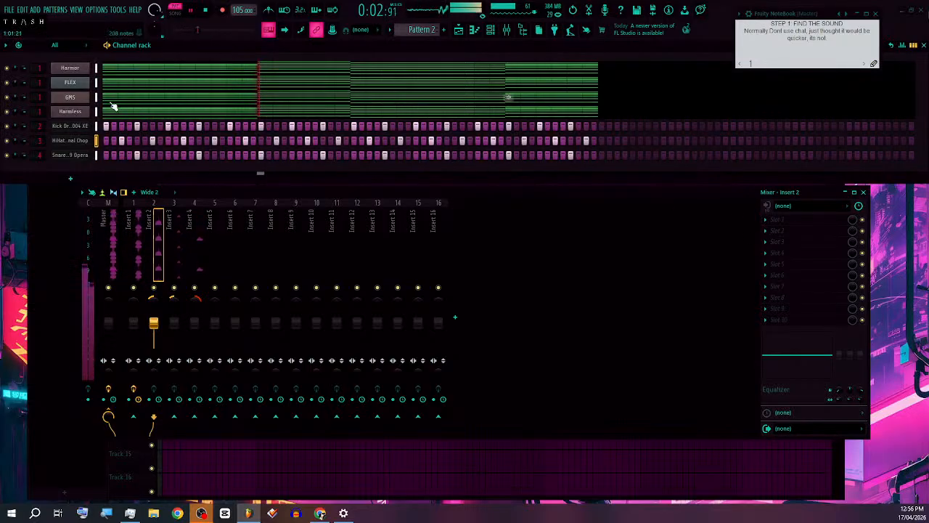
pyautogui.click(97, 67)
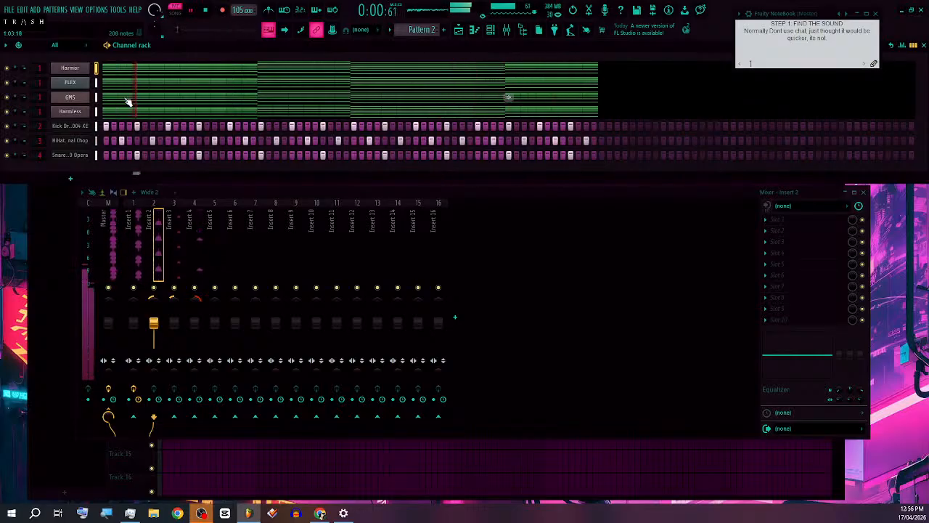
# Step: Move both Gross Beat effects and the Fruity Compressor on mixer Insert 1 down one slot each to free Slot 1
pyautogui.click(136, 263)
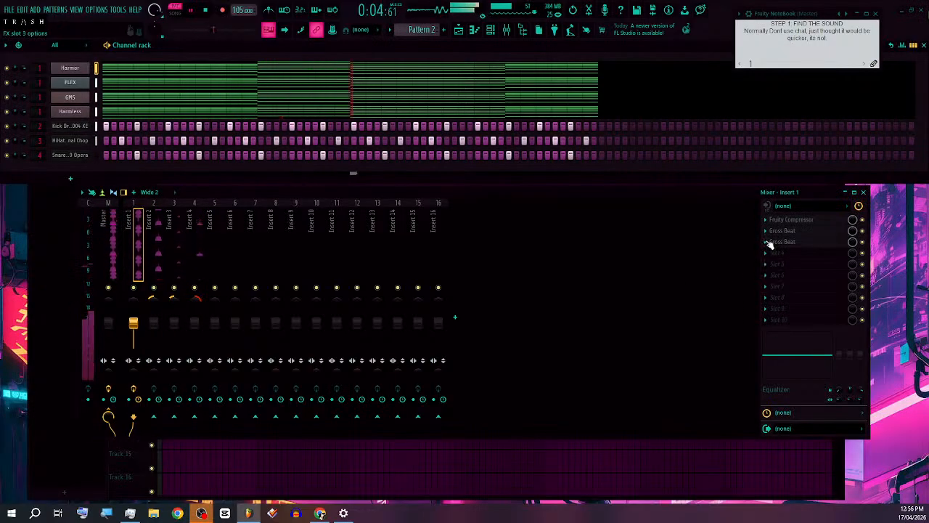
pyautogui.click(768, 243)
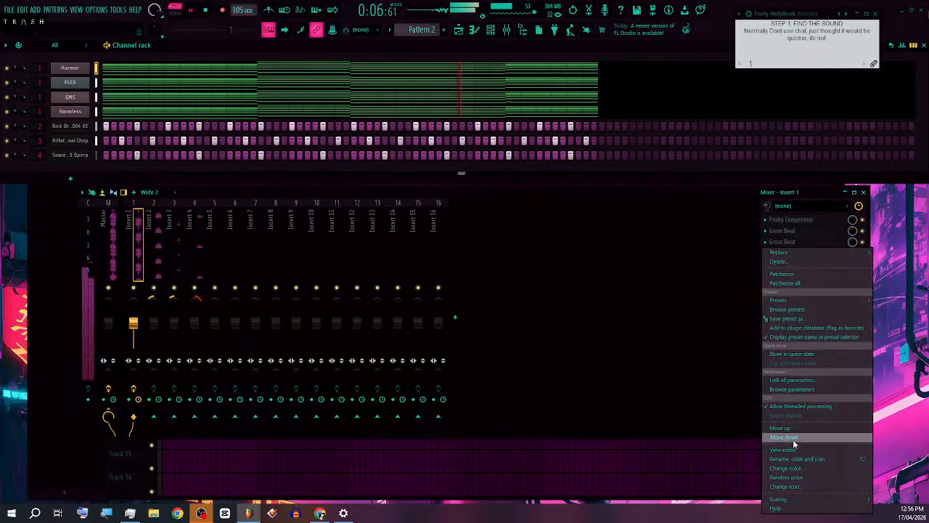
pyautogui.click(795, 439)
pyautogui.click(764, 230)
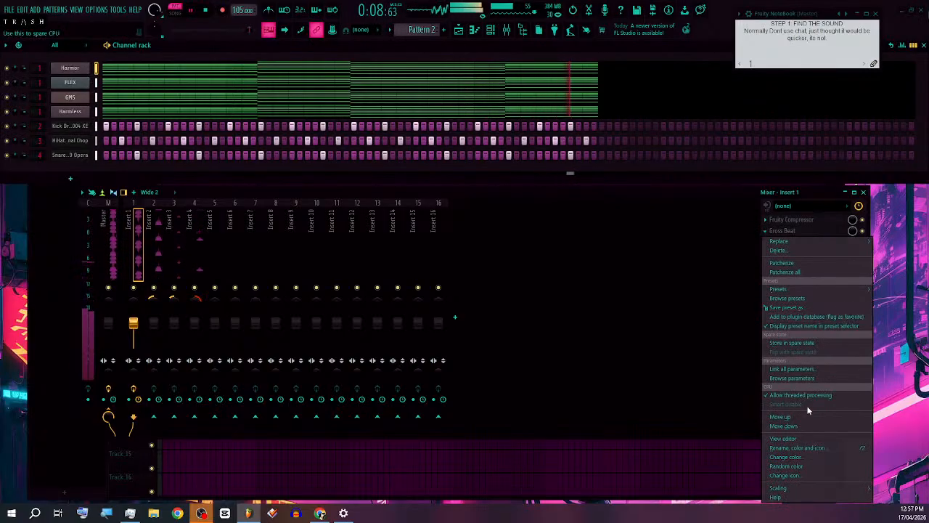
pyautogui.click(794, 427)
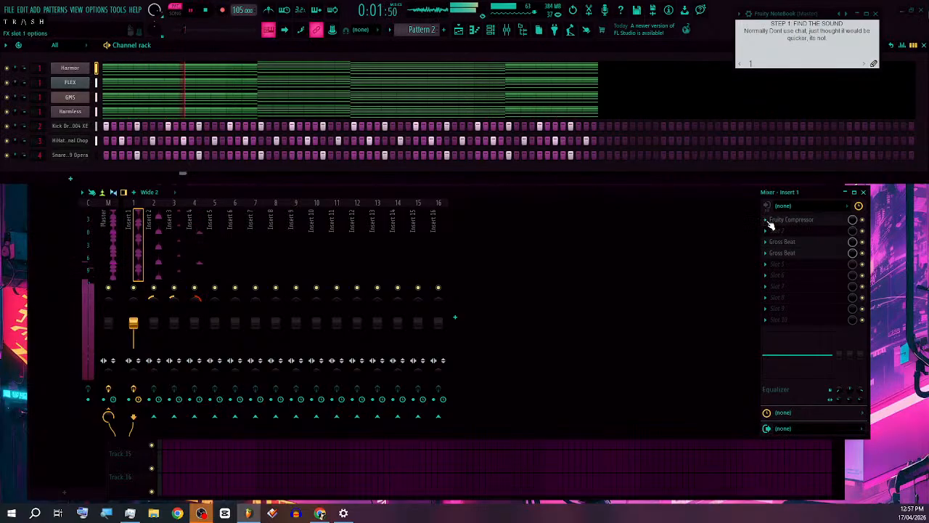
pyautogui.click(768, 220)
pyautogui.click(804, 411)
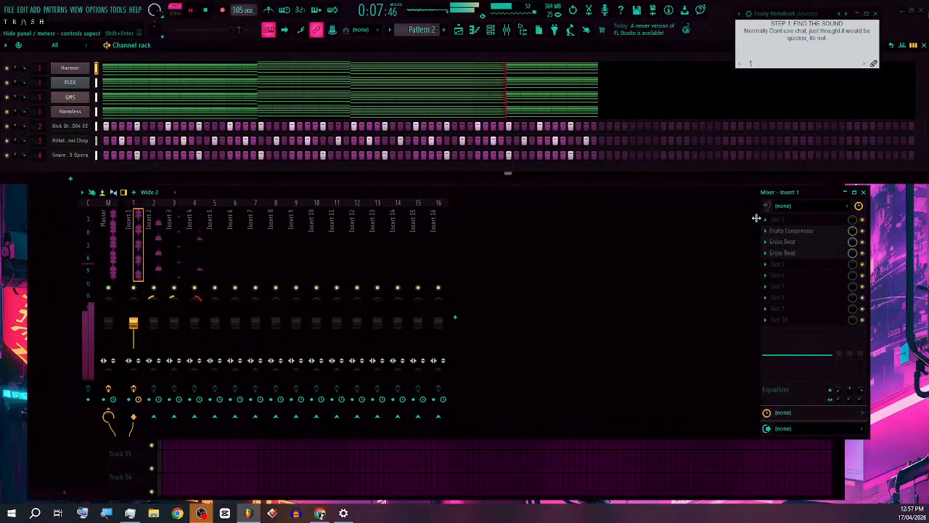
# Step: Load Vintage Phaser into Slot 1 of Insert 1
pyautogui.click(767, 220)
pyautogui.moveTo(793, 232)
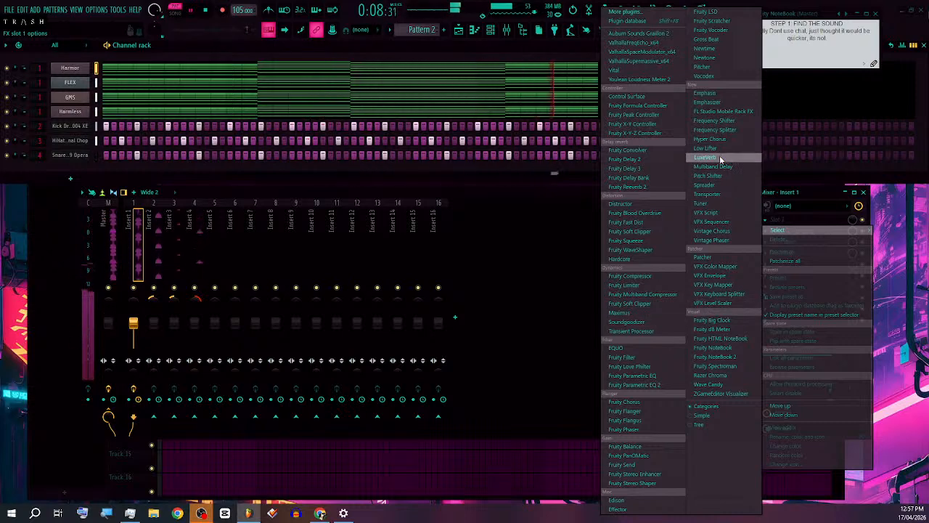
pyautogui.click(513, 179)
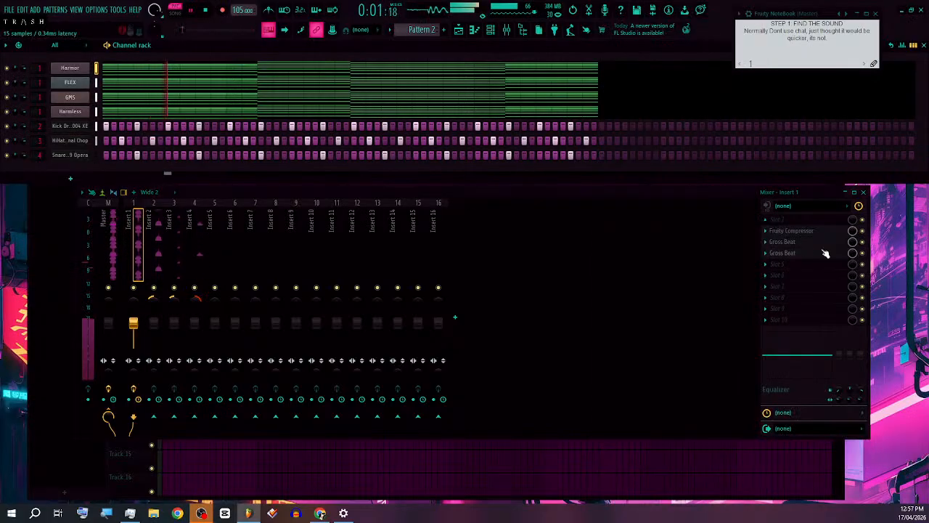
pyautogui.click(762, 220)
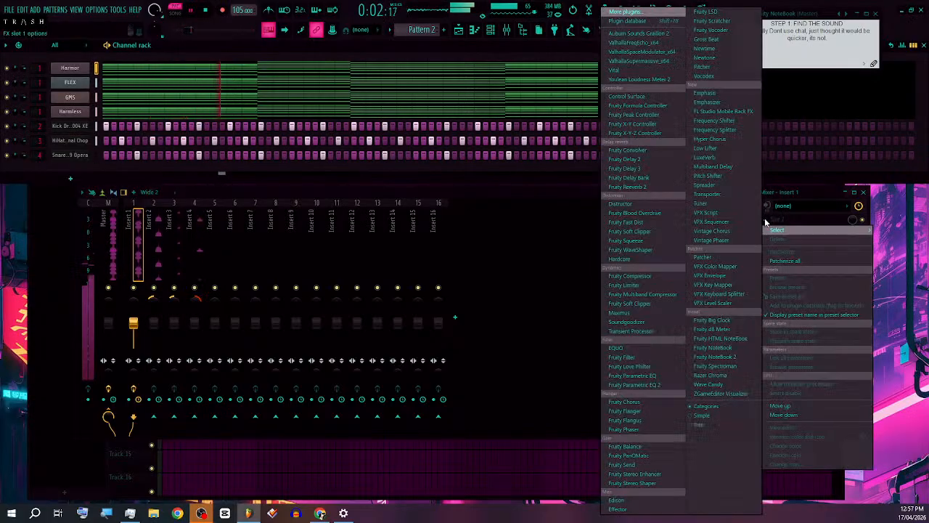
pyautogui.click(714, 240)
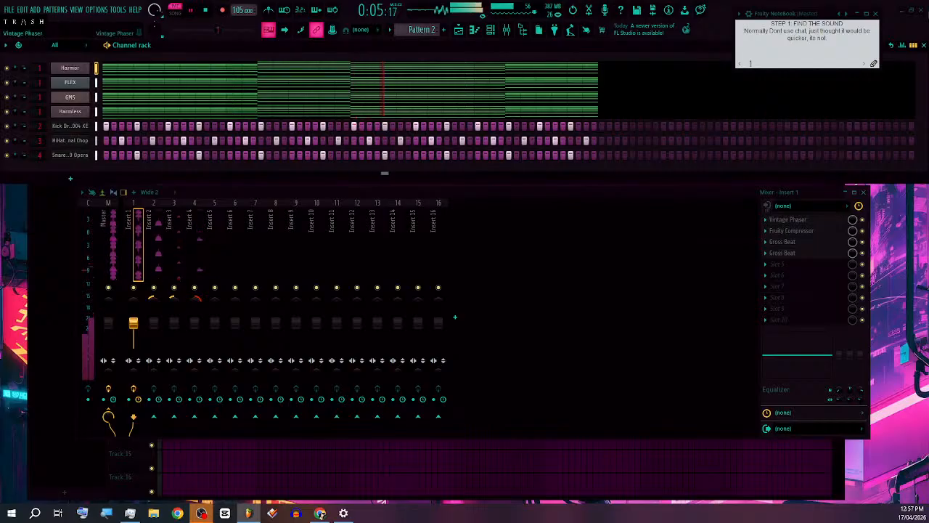
# Step: Choose the Vintage Phaser's Oxygene preset, set its delay time to 4.0, and close the plugin window
pyautogui.moveTo(720, 262); pyautogui.dragTo(621, 111)
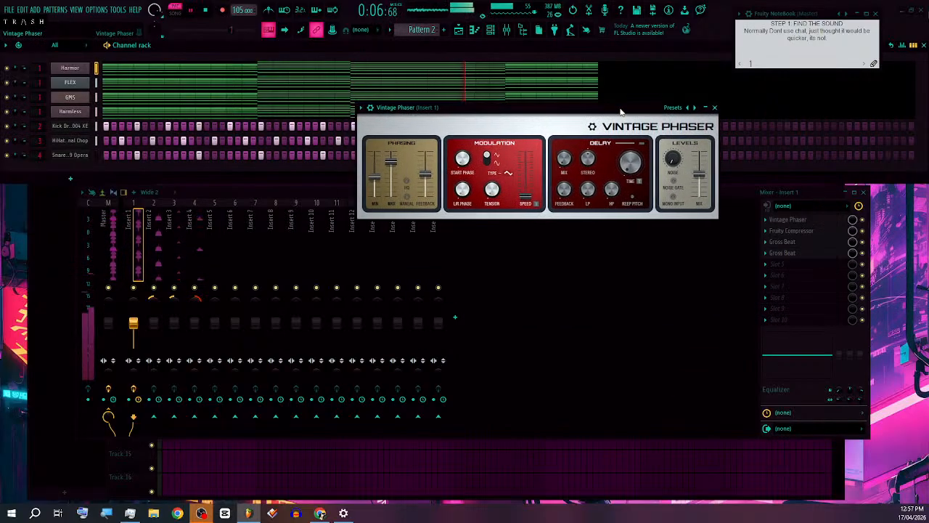
pyautogui.click(695, 108)
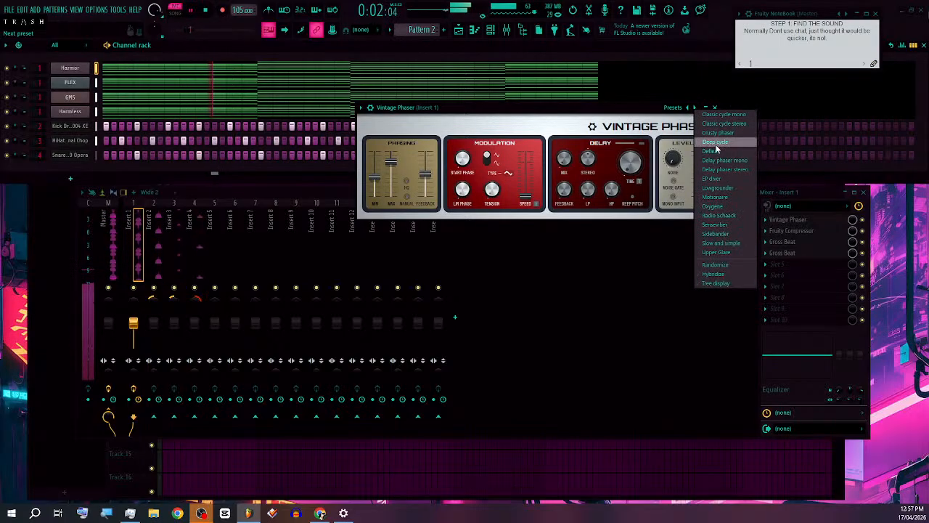
pyautogui.click(717, 207)
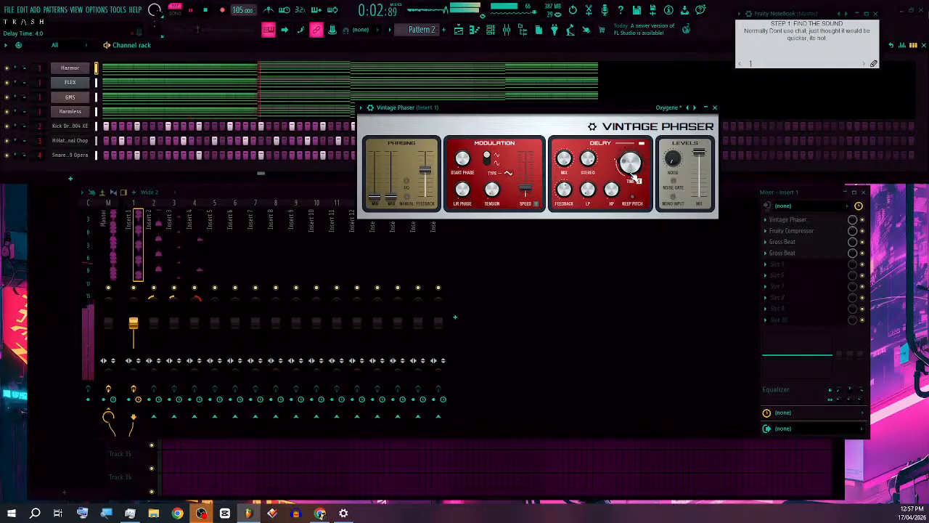
pyautogui.click(715, 108)
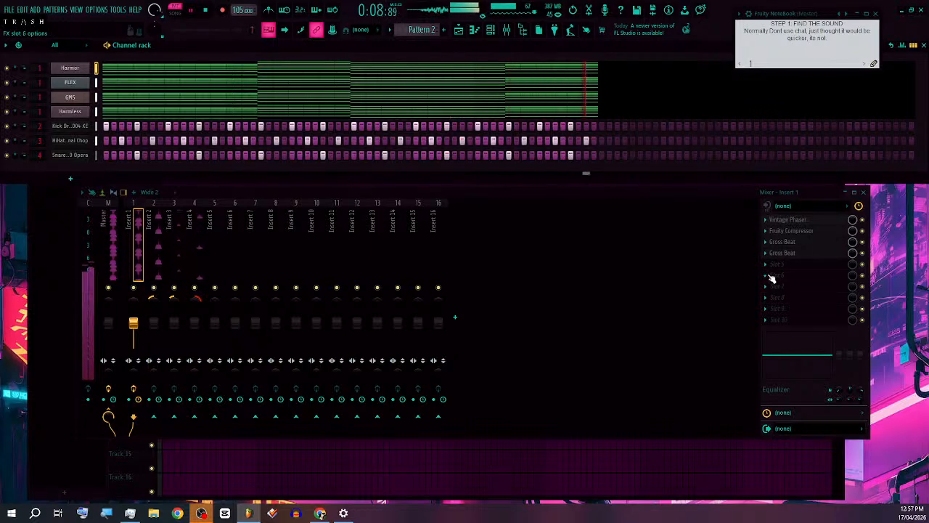
# Step: Move both Gross Beat effects down one slot and load LuxeVerb into Slot 3 of Insert 1
pyautogui.click(768, 256)
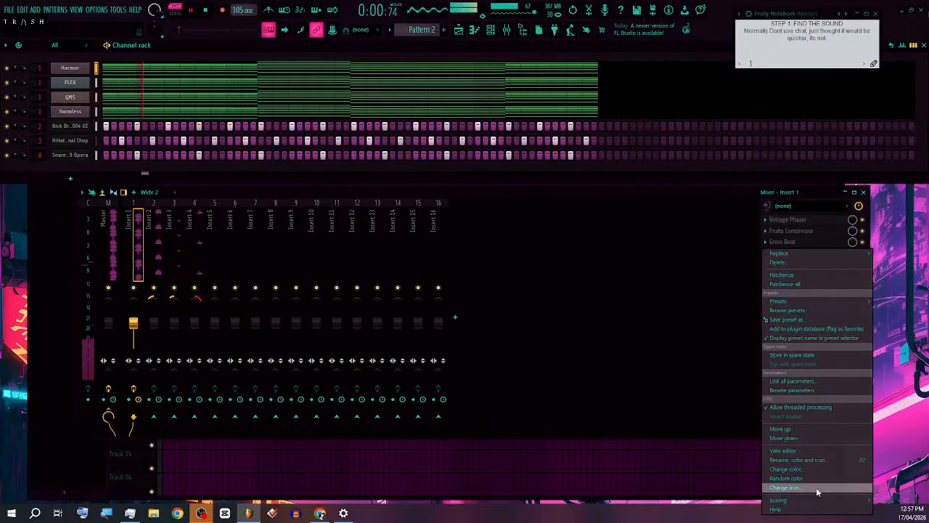
pyautogui.click(799, 435)
pyautogui.click(767, 242)
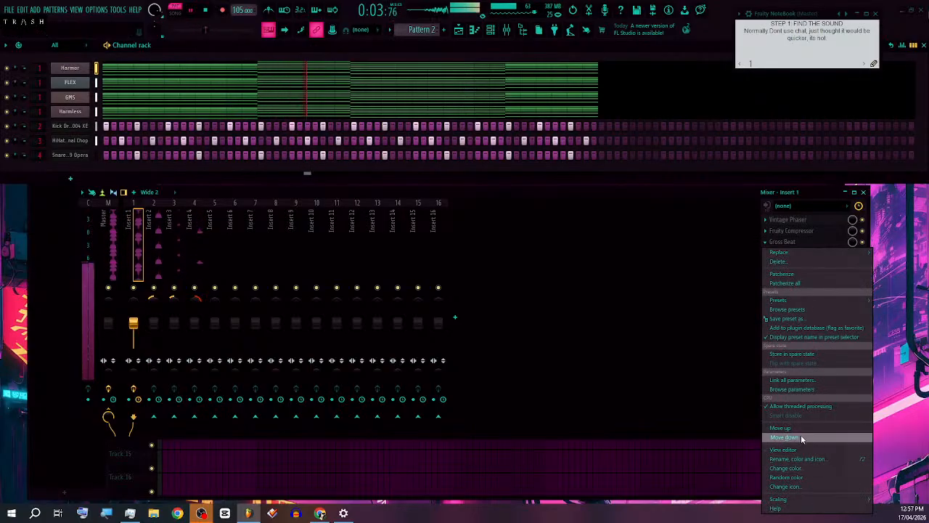
pyautogui.click(795, 437)
pyautogui.click(770, 247)
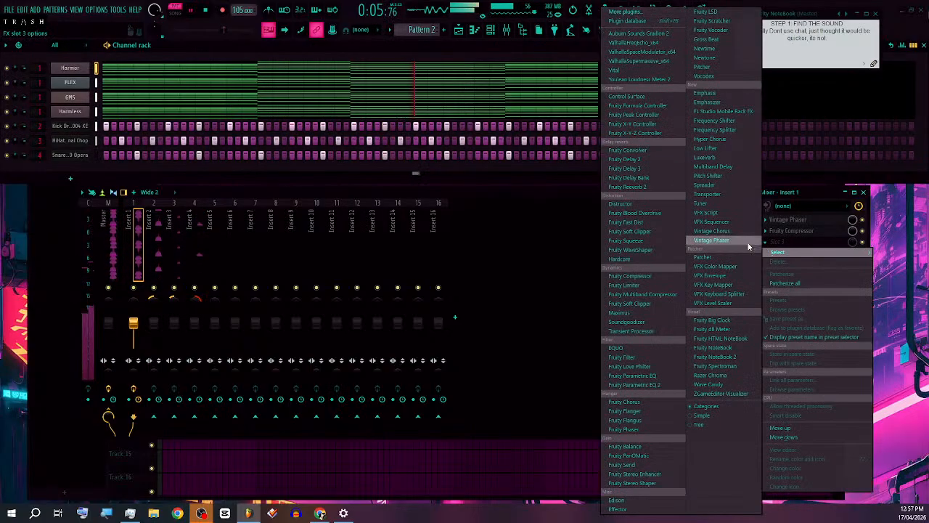
pyautogui.click(712, 158)
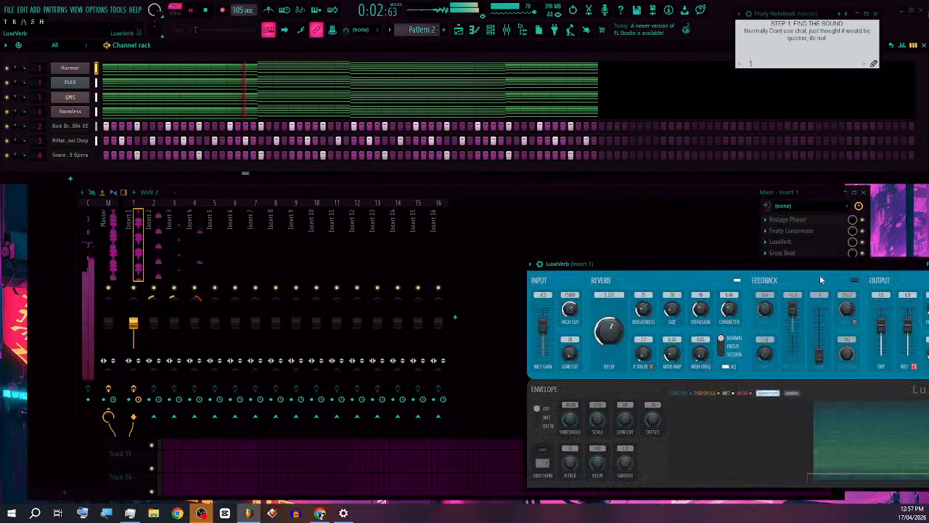
# Step: In LuxeVerb, shorten the decay, raise the low cut and lower the high cut to about 8671 Hz, and close its window
pyautogui.moveTo(820, 268); pyautogui.dragTo(553, 112)
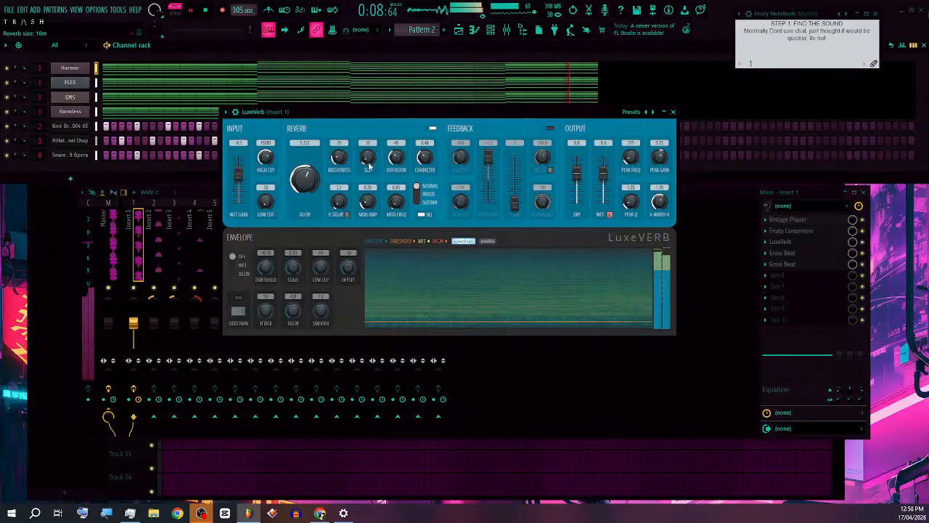
pyautogui.moveTo(364, 128); pyautogui.dragTo(386, 132)
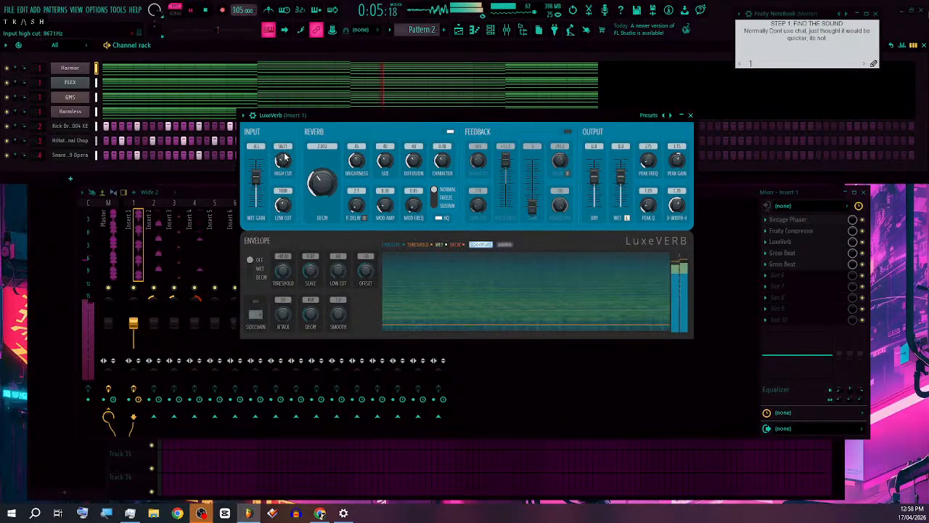
pyautogui.click(690, 115)
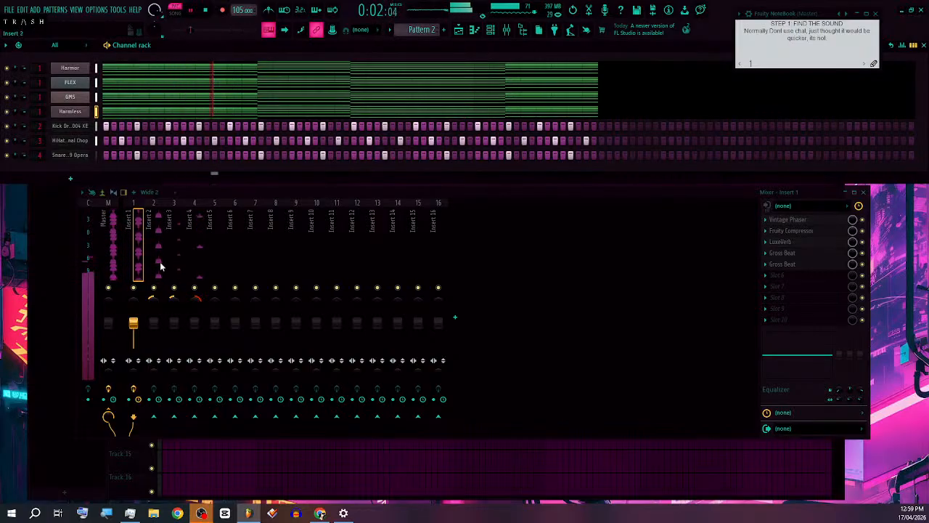
# Step: Add a new line reading "phone call" to the Fruity NoteBook text
pyautogui.click(154, 327)
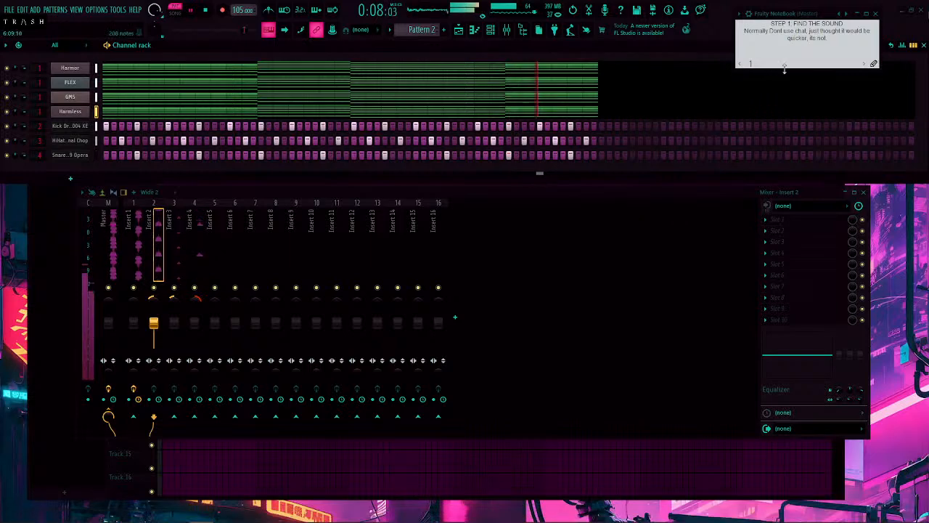
pyautogui.click(836, 46)
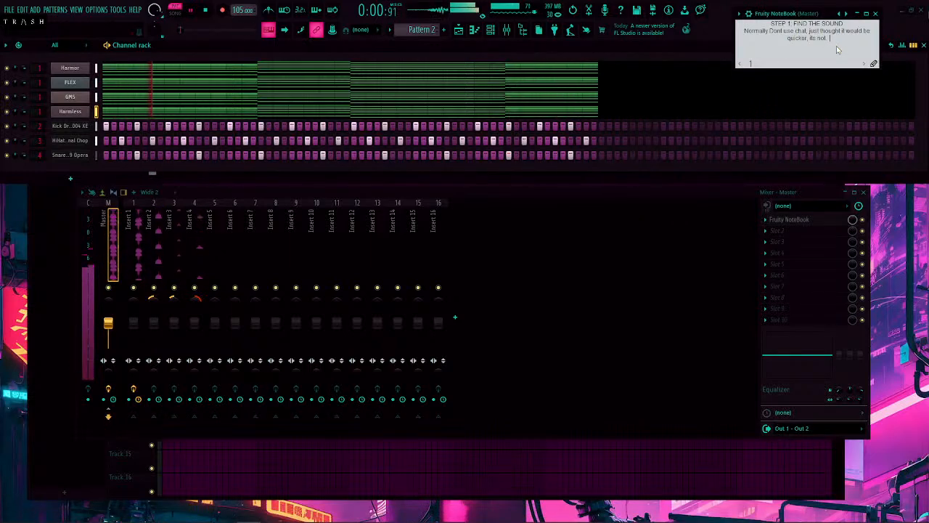
pyautogui.press('Return')
pyautogui.write('pls')
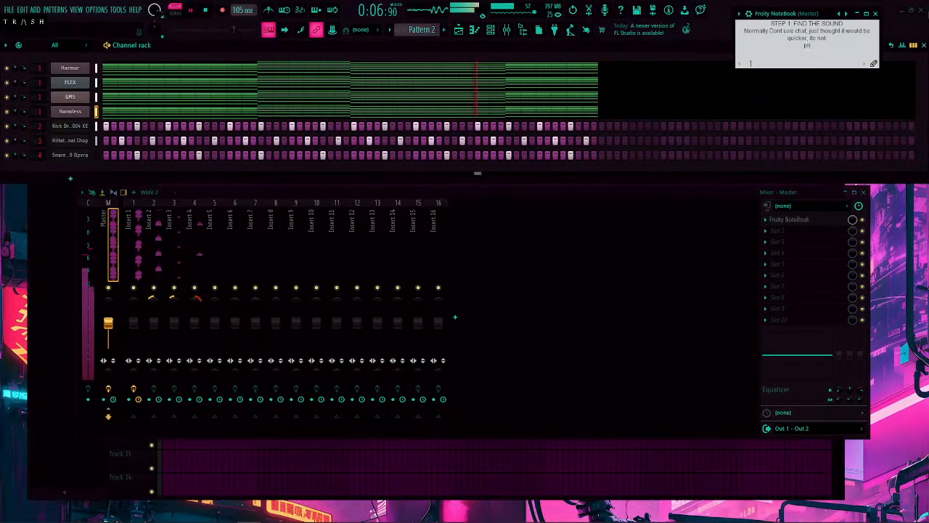
pyautogui.write('ne')
pyautogui.write('cal')
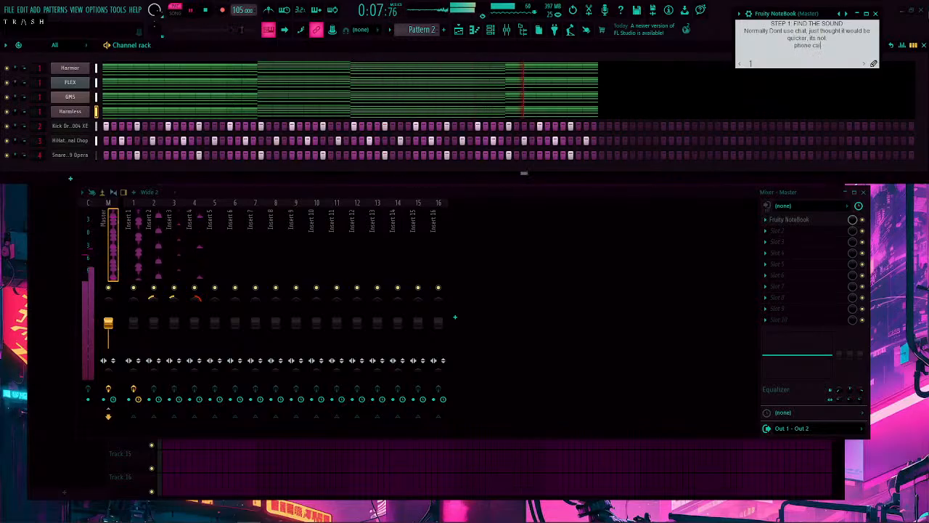
pyautogui.write('l')
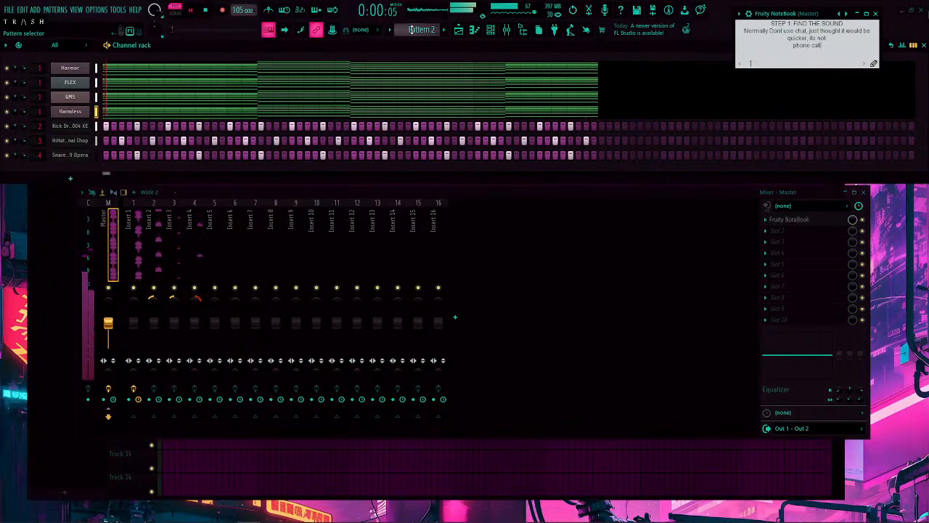
# Step: Cut the kick, hi-hat and snare steps from Pattern 4 and paste them into a new Pattern 5
pyautogui.moveTo(97, 127); pyautogui.dragTo(96, 161)
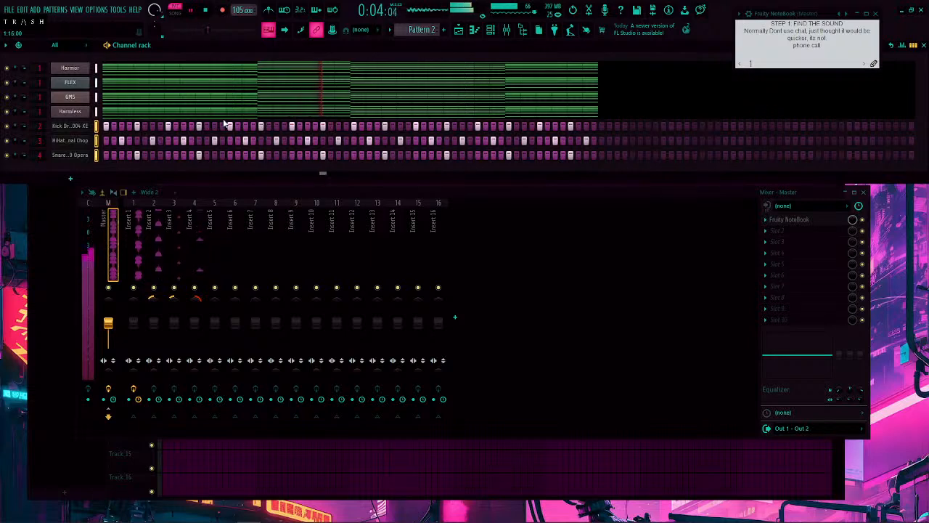
pyautogui.scroll(1, 427, 30)
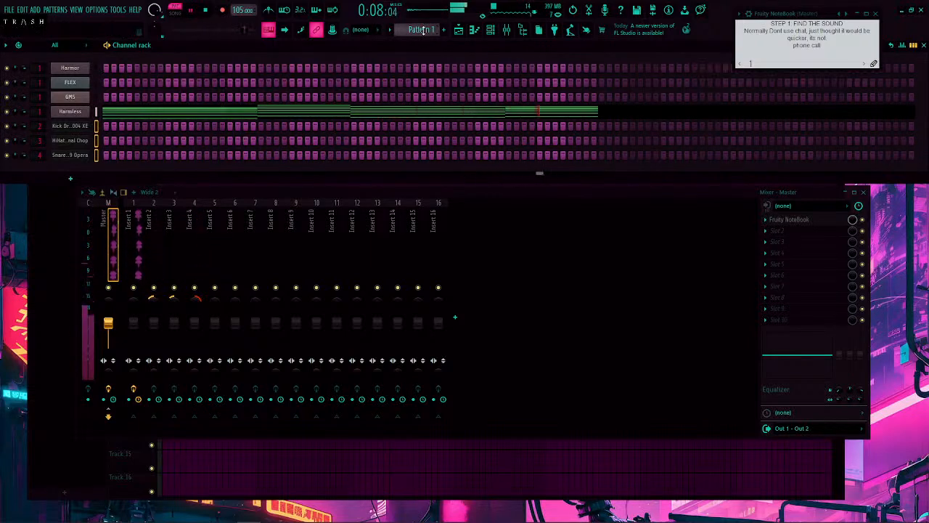
pyautogui.scroll(-3, 424, 30)
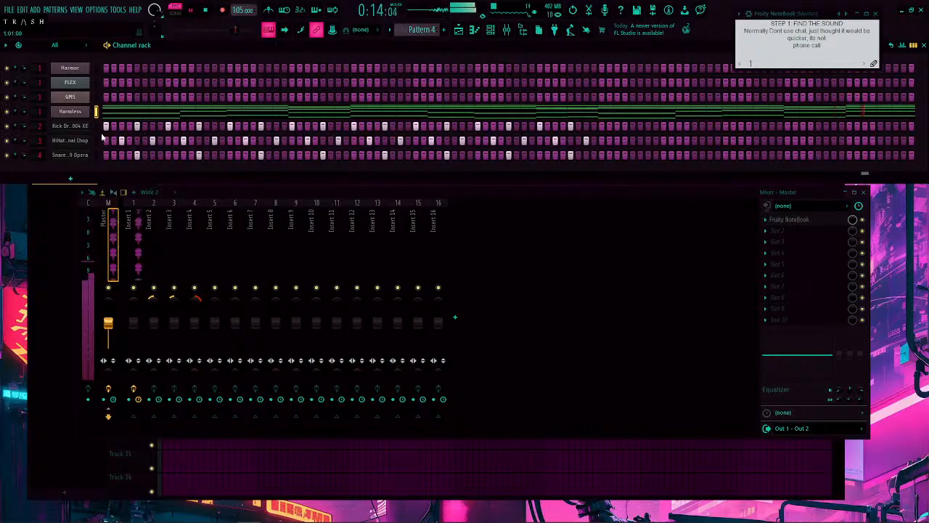
pyautogui.moveTo(96, 127); pyautogui.dragTo(97, 161)
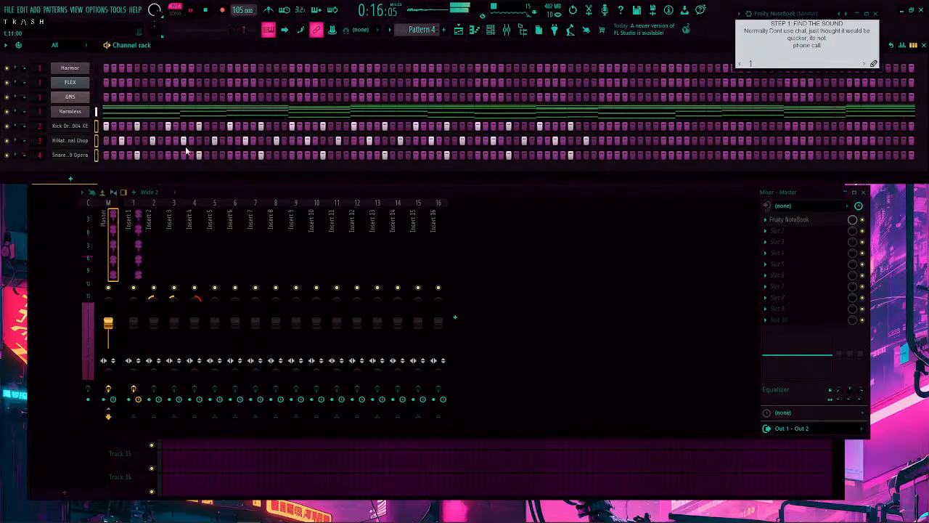
pyautogui.hotkey('ctrl', 'x')
pyautogui.press('F4')
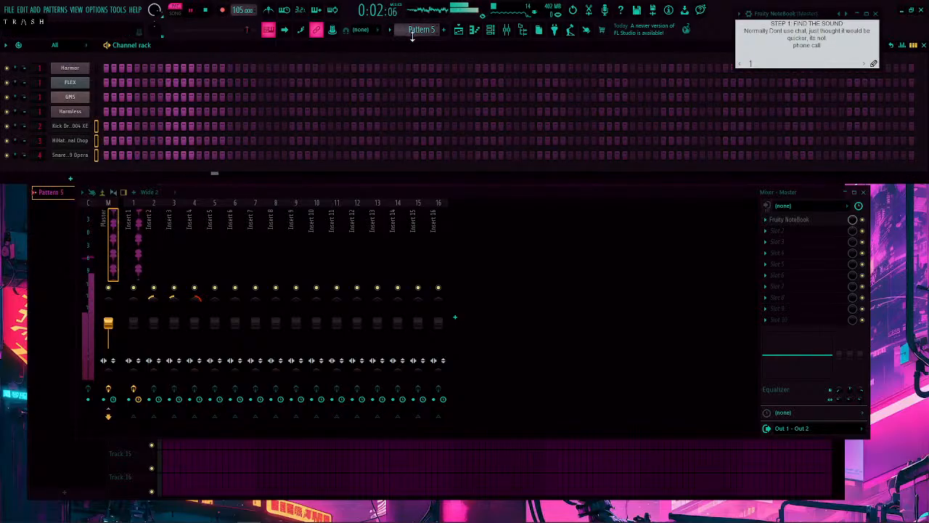
pyautogui.hotkey('ctrl', 'v')
# Step: Show the playlist and place four back-to-back Pattern 5 clips on Track 3, starting at bars 1, 5, 9 and 13
pyautogui.click(458, 33)
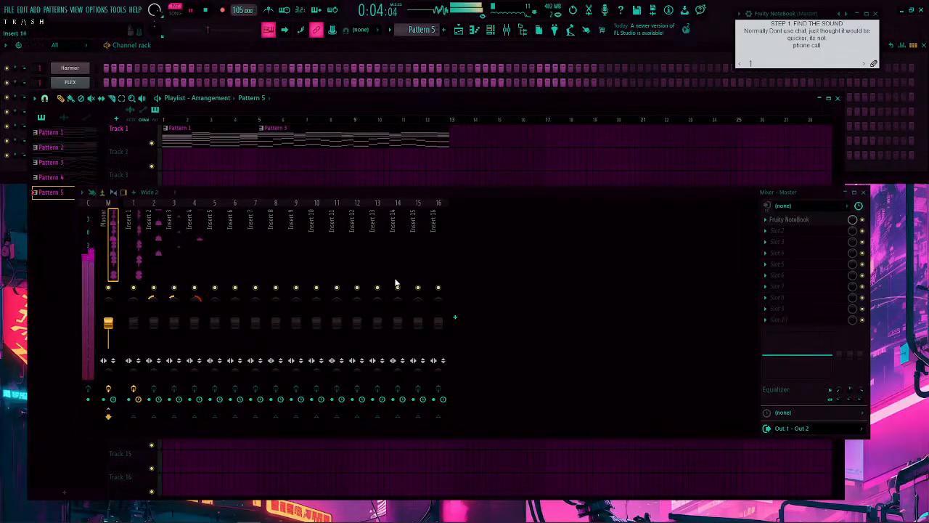
pyautogui.moveTo(199, 165); pyautogui.dragTo(118, 188)
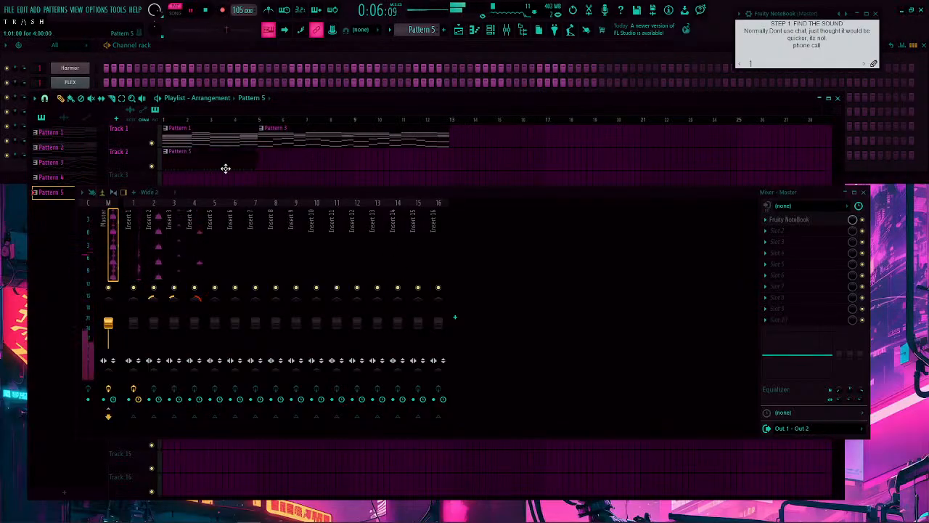
pyautogui.click(273, 166)
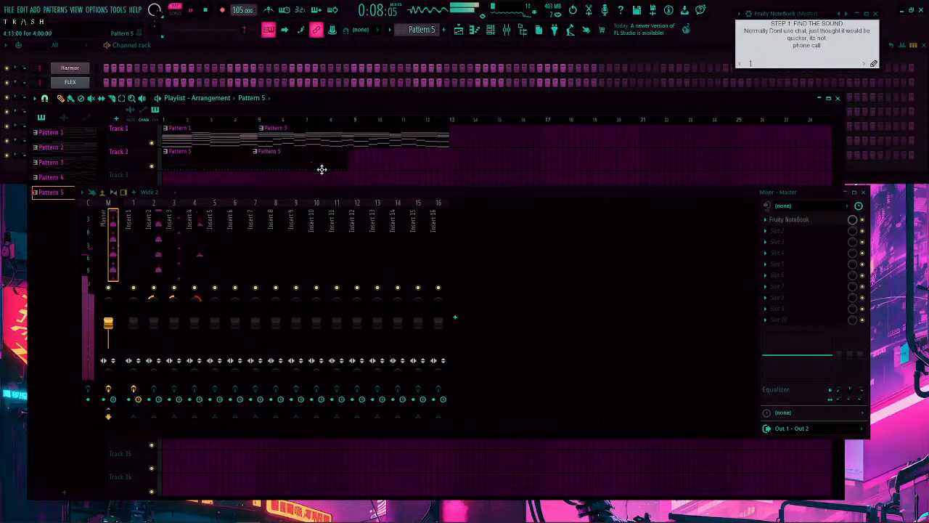
pyautogui.moveTo(375, 167)
pyautogui.mouseDown()
pyautogui.moveTo(172, 158)
pyautogui.moveTo(205, 197)
pyautogui.moveTo(199, 170)
pyautogui.moveTo(201, 182)
pyautogui.moveTo(215, 164)
pyautogui.moveTo(388, 162)
pyautogui.mouseUp()
pyautogui.scroll(1, 365, 167)
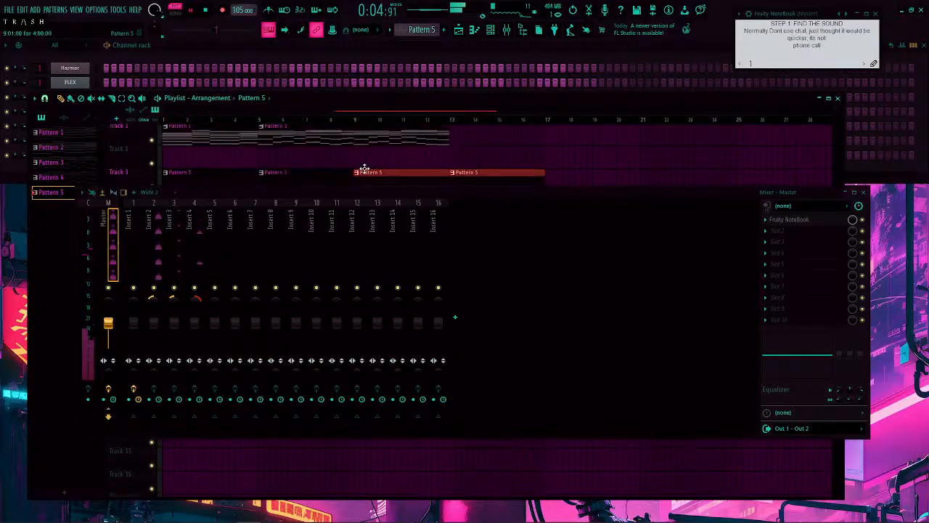
# Step: Delete the Pattern 1 clip from Track 1 and move the Pattern 3 clip to start at bar 1
pyautogui.rightClick(238, 143)
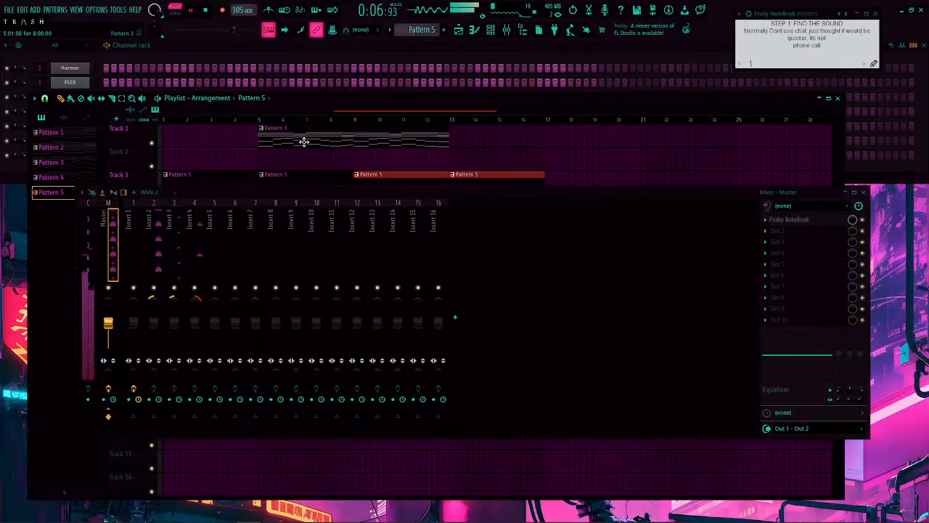
pyautogui.moveTo(340, 138); pyautogui.dragTo(244, 139)
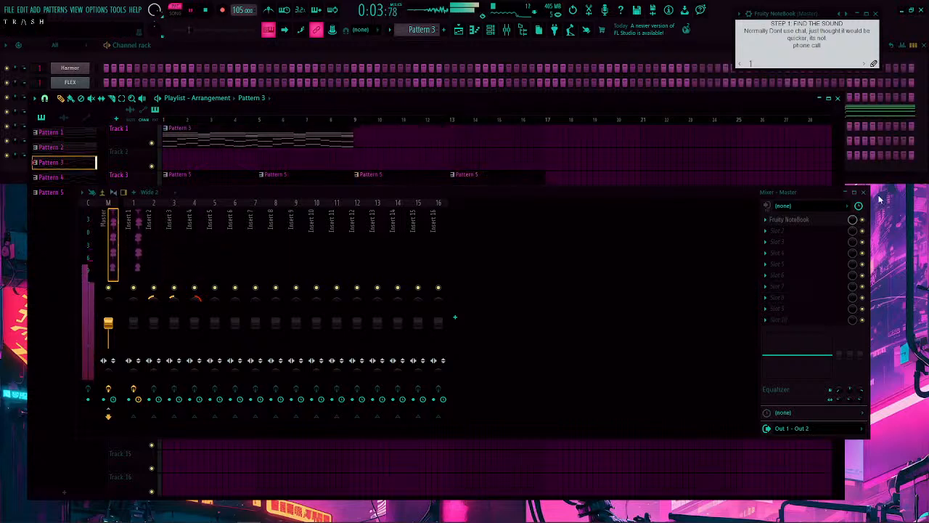
# Step: Close the mixer and play the playlist arrangement in song mode
pyautogui.click(863, 192)
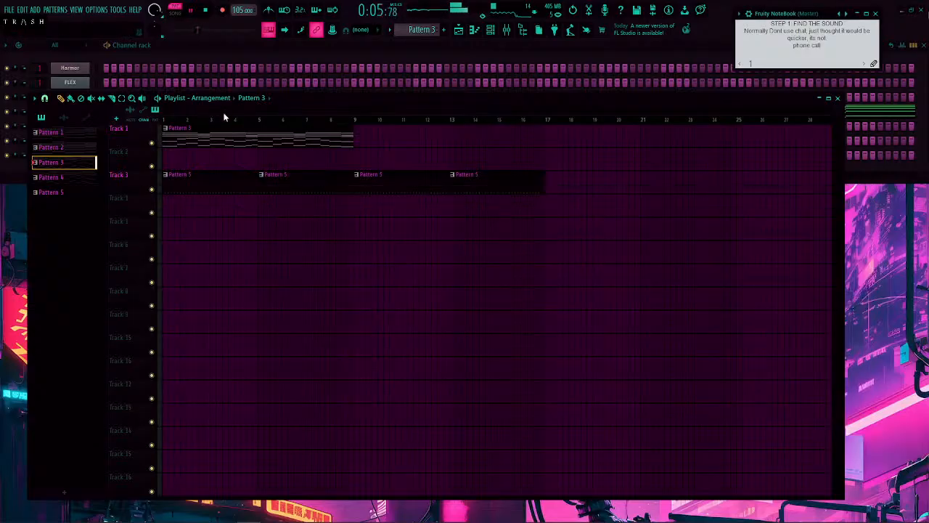
pyautogui.press('l')
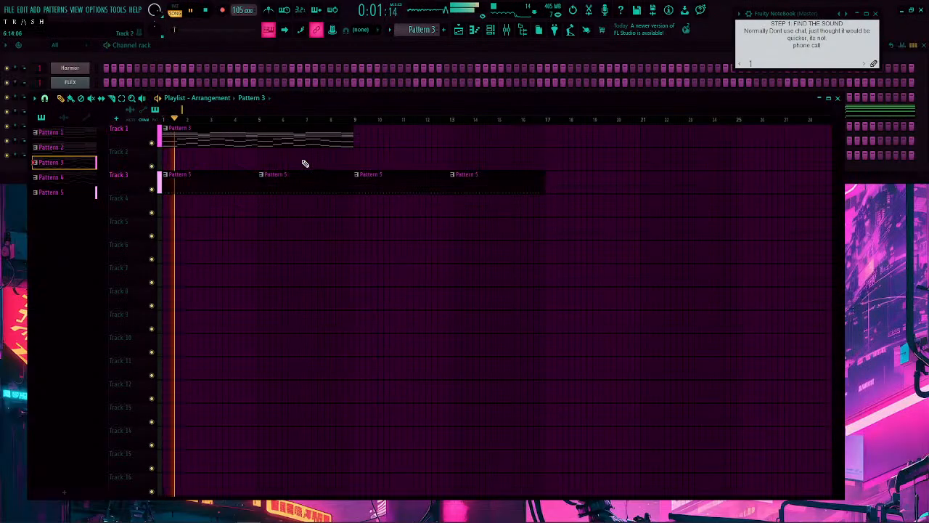
pyautogui.click(239, 182)
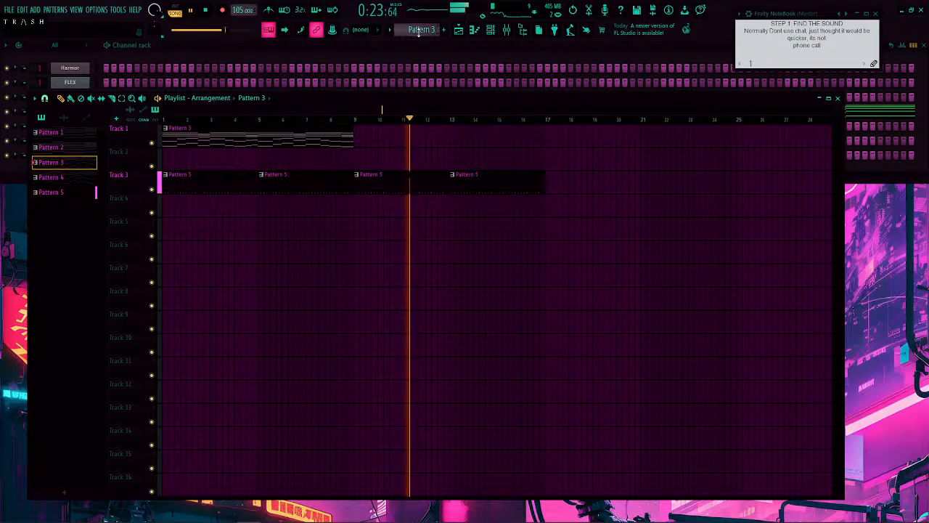
# Step: Replace the Pattern 3 clip on Track 1 with four back-to-back Pattern 2 clips starting at bars 1, 5, 9 and 13
pyautogui.scroll(1, 418, 32)
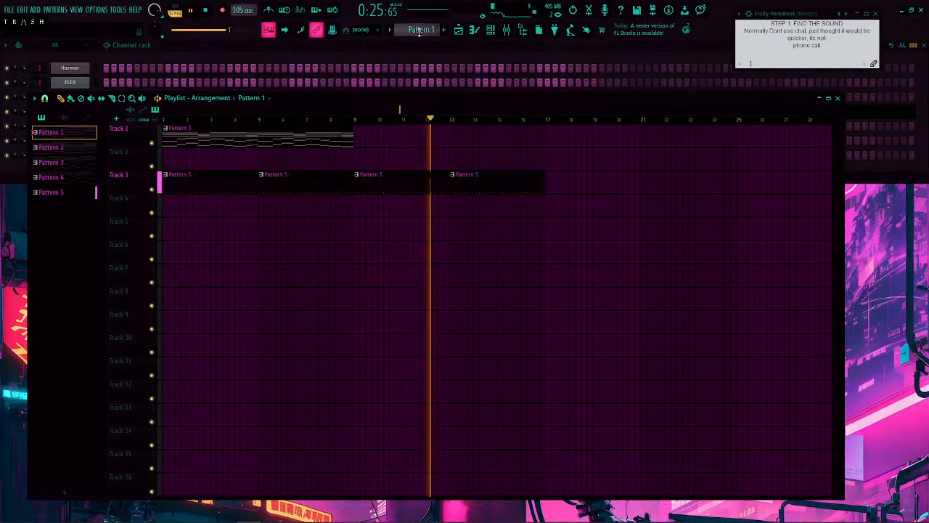
pyautogui.click(357, 140)
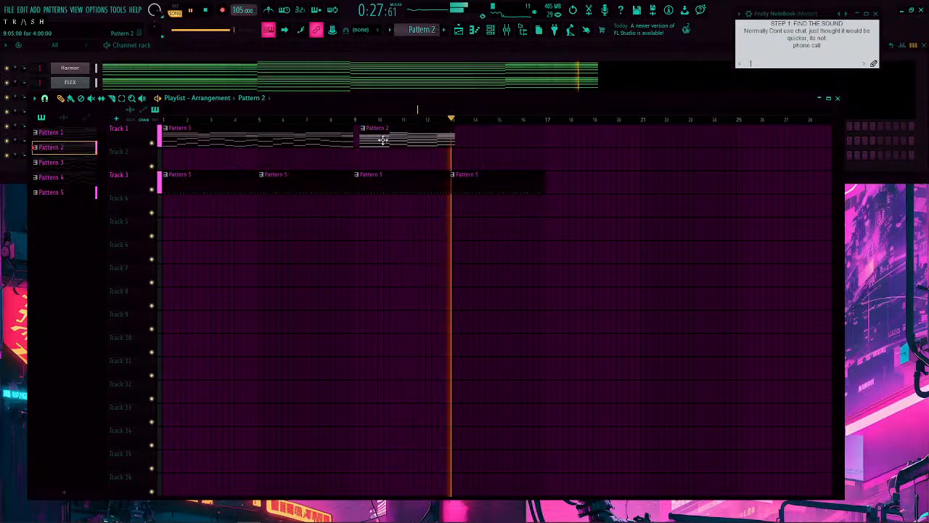
pyautogui.click(455, 137)
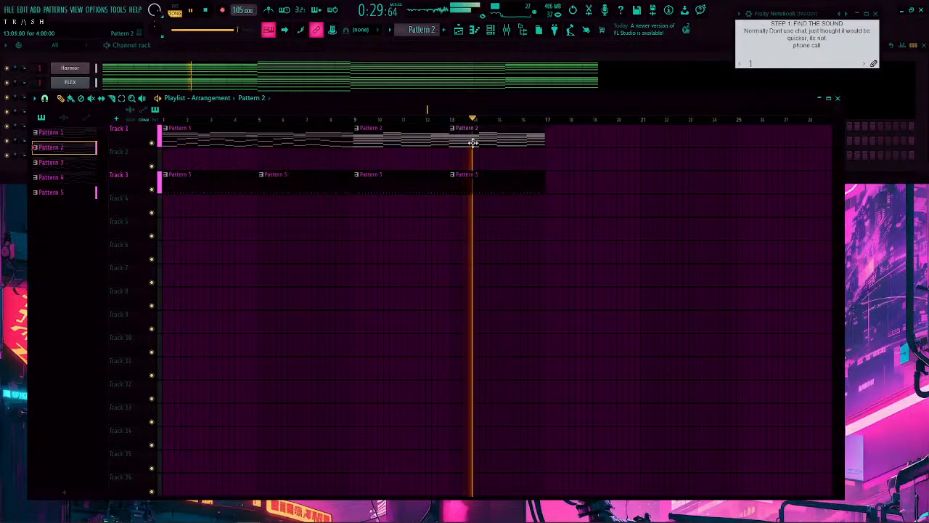
pyautogui.rightClick(272, 144)
pyautogui.click(174, 136)
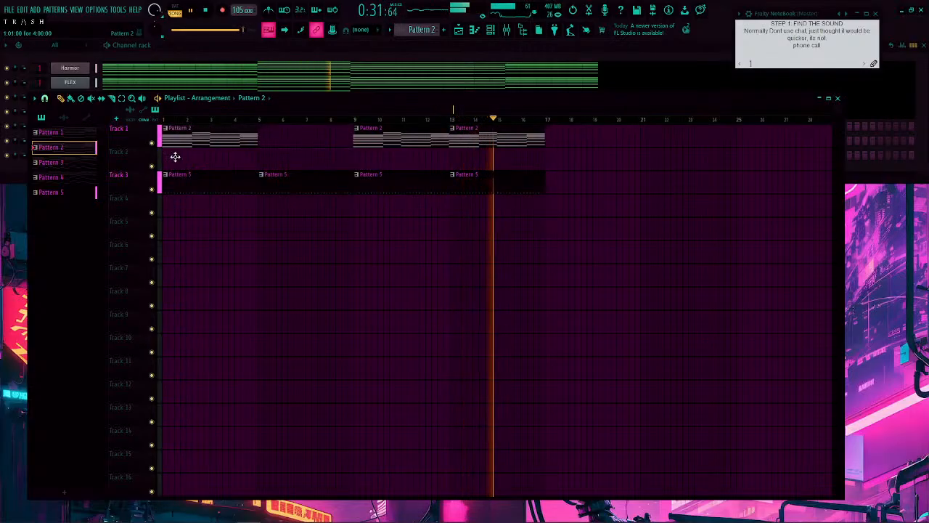
pyautogui.click(278, 141)
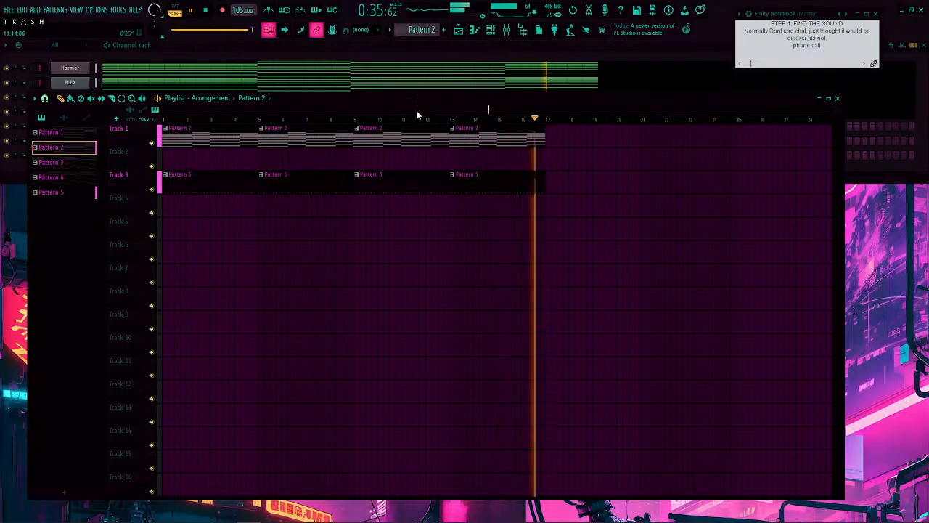
# Step: Move the playlist window lower, delete Track 1's Pattern 2 clips at bars 1 and 5, and place a Pattern 3 clip at bar 1 on Track 2
pyautogui.moveTo(412, 107); pyautogui.dragTo(426, 153)
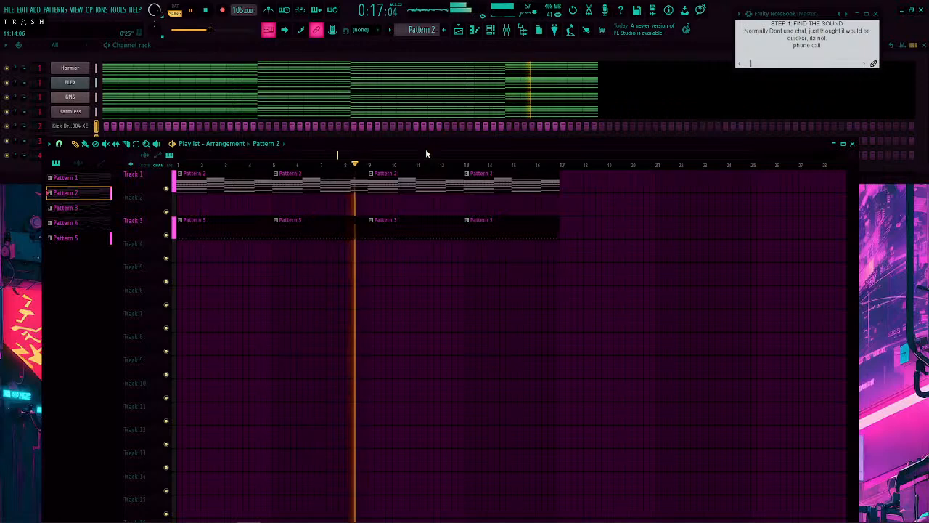
pyautogui.click(97, 69)
pyautogui.scroll(-1, 428, 31)
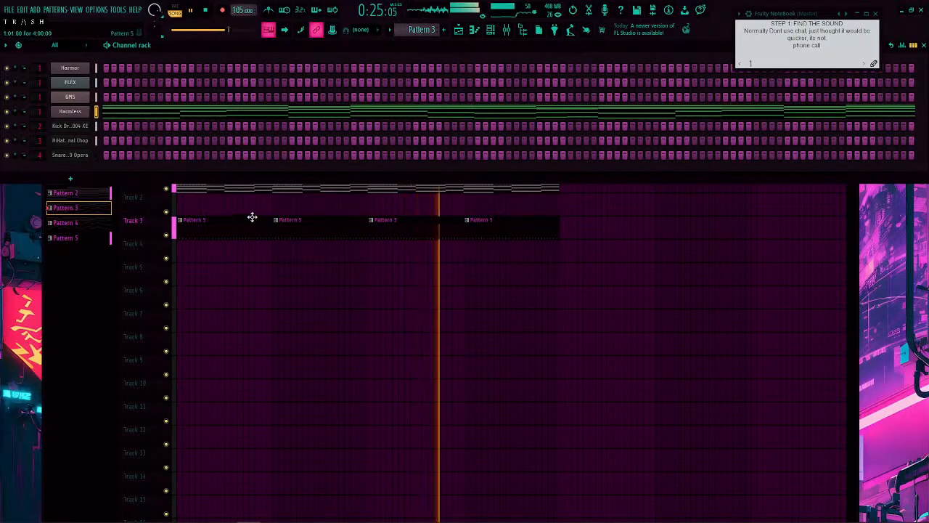
pyautogui.rightClick(287, 190)
pyautogui.rightClick(256, 191)
pyautogui.moveTo(197, 201); pyautogui.dragTo(156, 216)
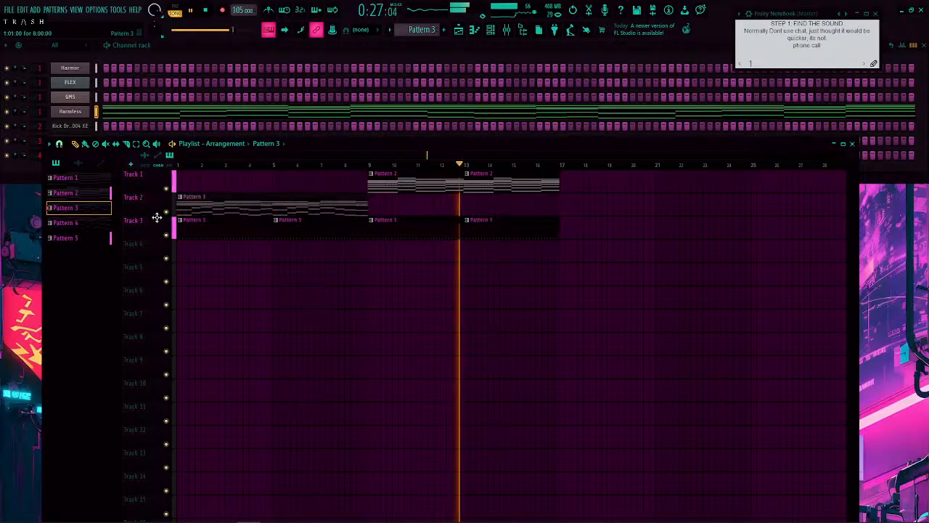
# Step: Copy the Harmless notes of Pattern 3 into the Harmor, FLEX and GMS channels
pyautogui.click(96, 114)
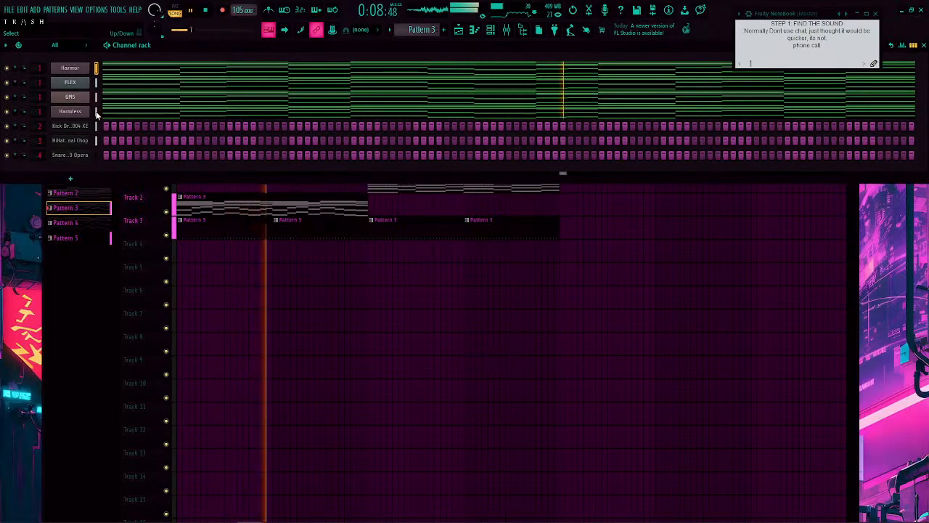
# Step: Place a second Pattern 3 clip at bar 9 on Track 2 and delete the remaining Pattern 2 clips from Track 1
pyautogui.click(305, 210)
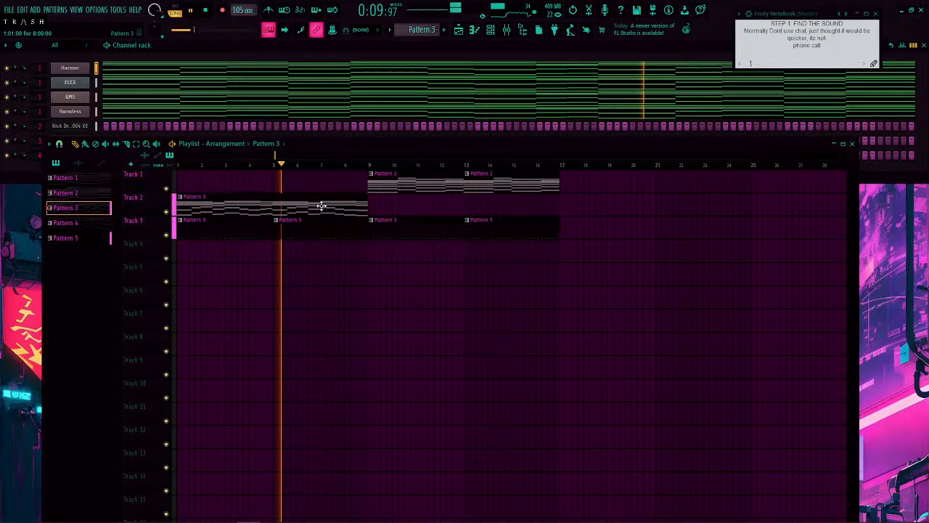
pyautogui.click(383, 202)
pyautogui.rightClick(409, 184)
pyautogui.rightClick(501, 183)
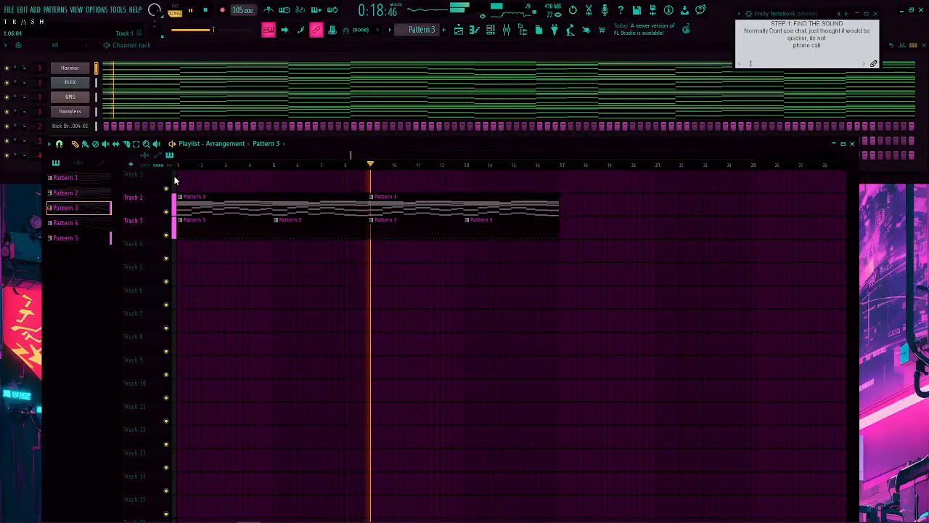
# Step: Replace the first Pattern 3 clip on Track 2 with two Pattern 1 clips starting at bars 1 and 5
pyautogui.click(97, 111)
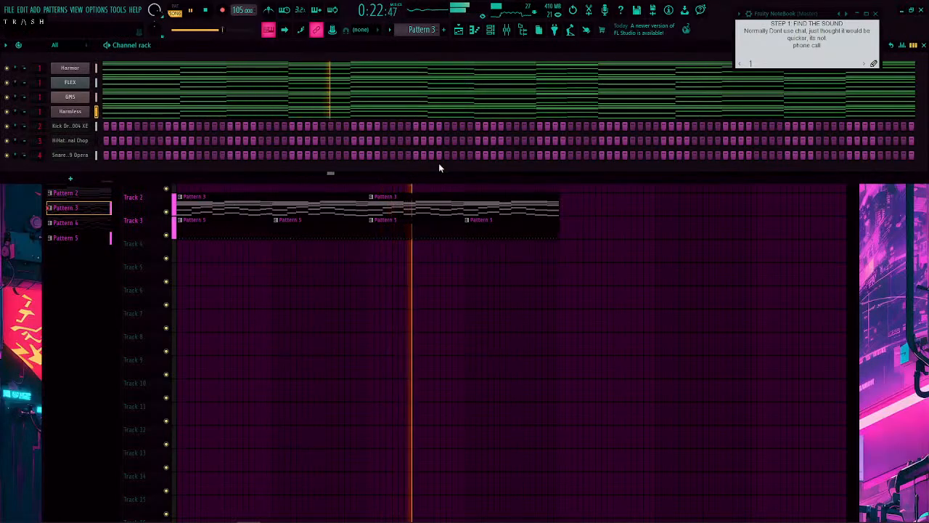
pyautogui.scroll(-1, 418, 29)
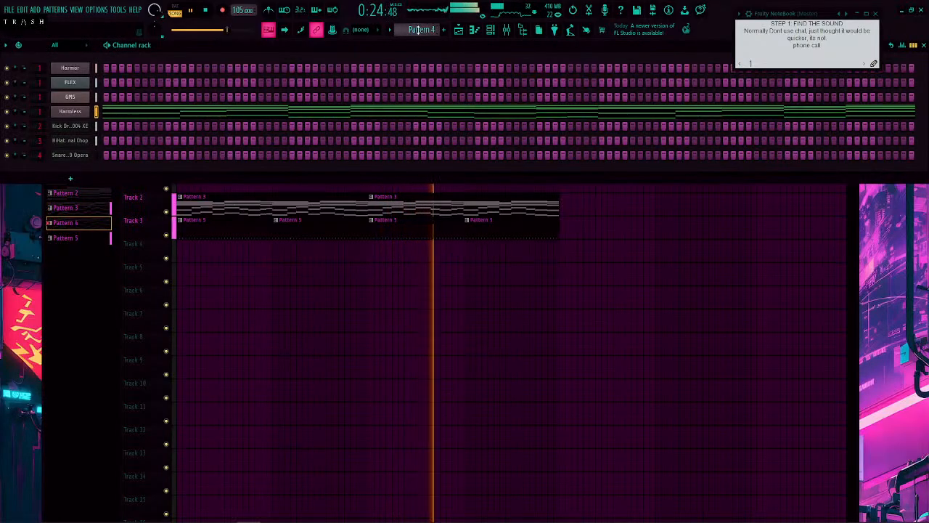
pyautogui.scroll(-2, 418, 30)
pyautogui.scroll(5, 418, 30)
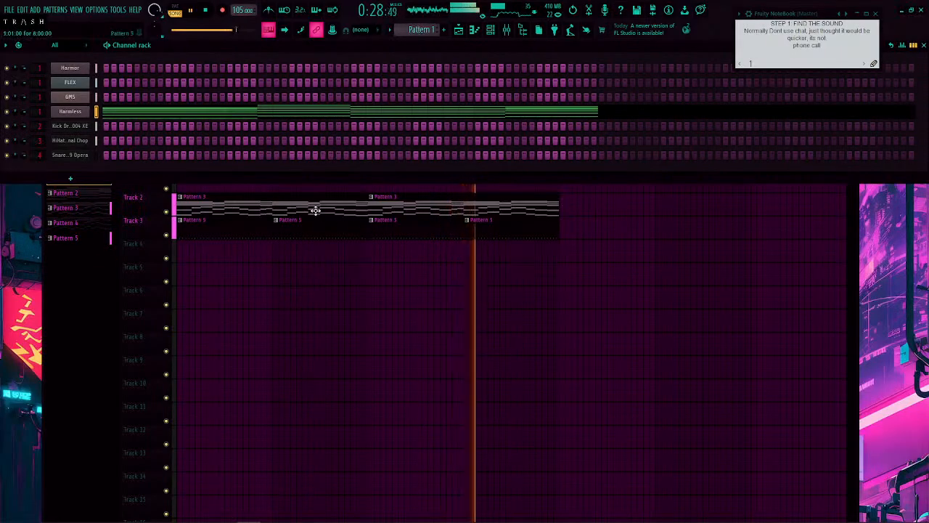
pyautogui.rightClick(268, 204)
pyautogui.click(262, 205)
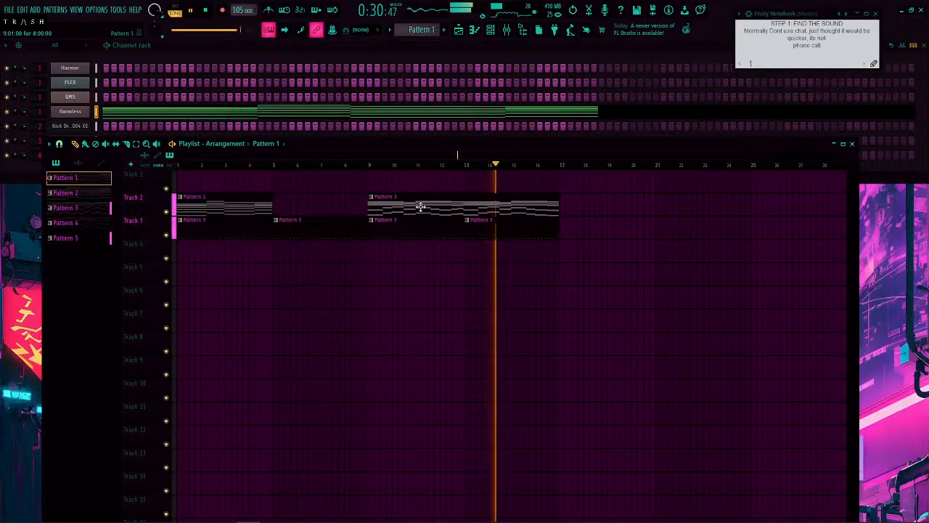
pyautogui.click(293, 211)
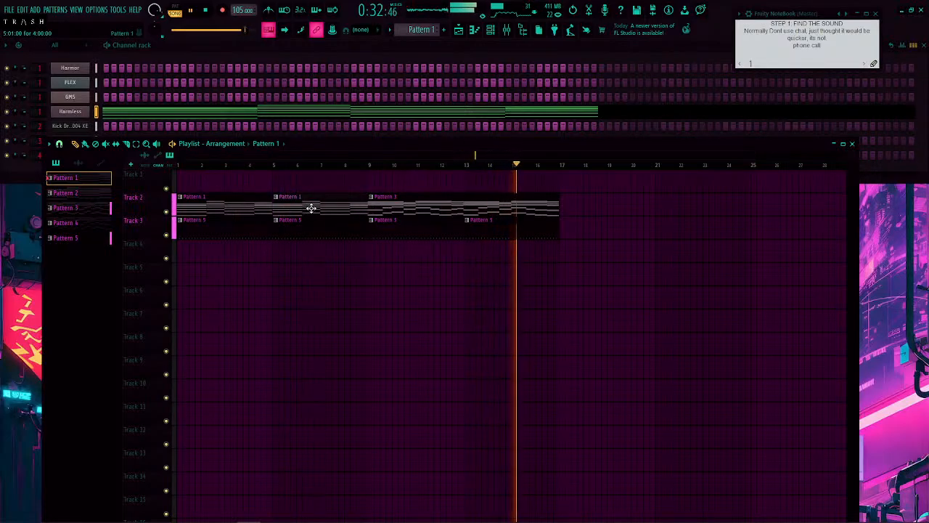
# Step: Examine the Harmor notes of Pattern 3 in the piano roll and close it
pyautogui.click(407, 196)
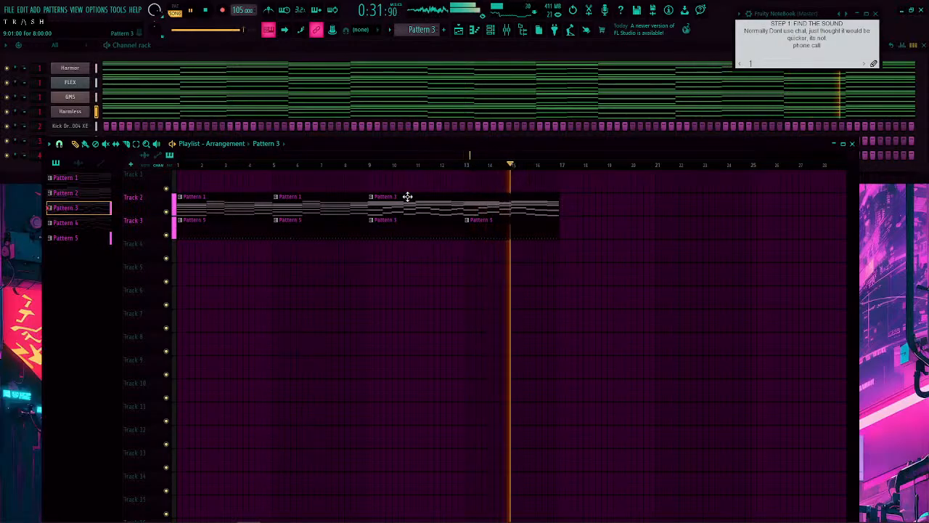
pyautogui.click(96, 68)
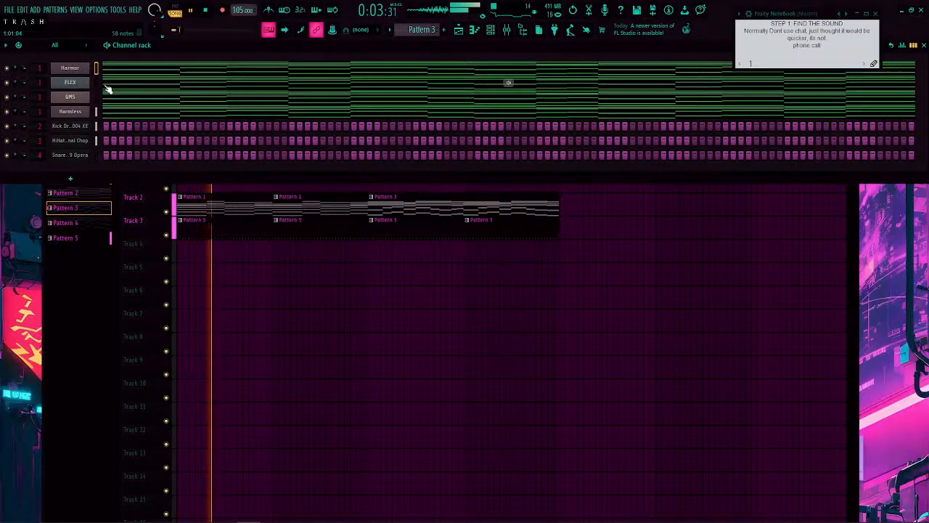
pyautogui.click(166, 70)
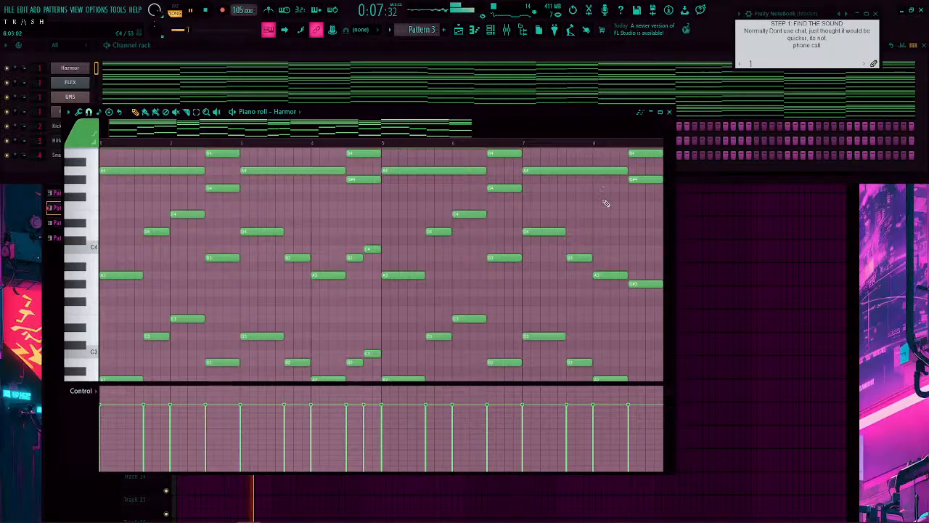
pyautogui.click(670, 113)
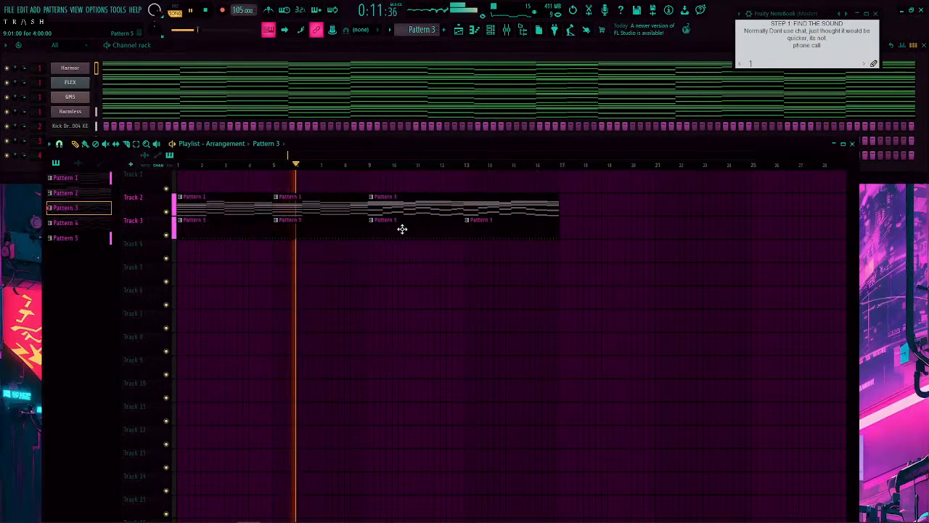
pyautogui.click(330, 231)
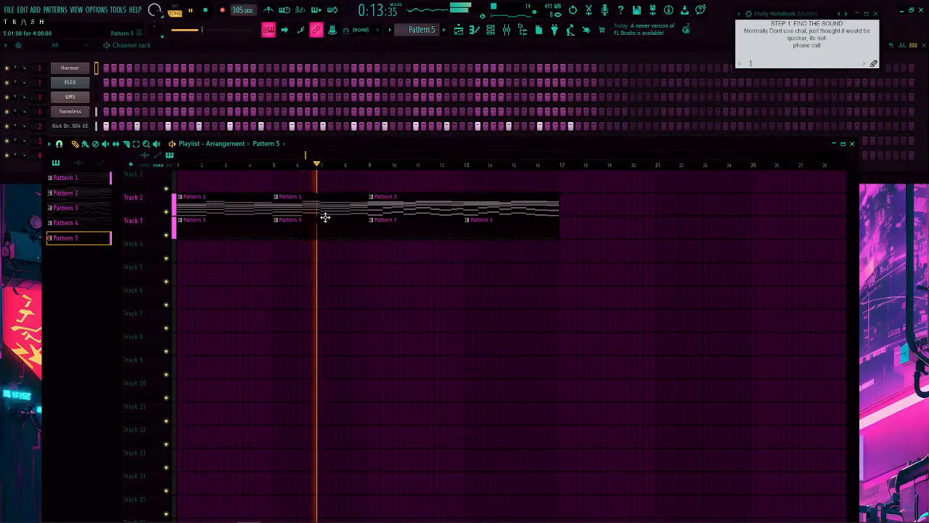
pyautogui.click(224, 212)
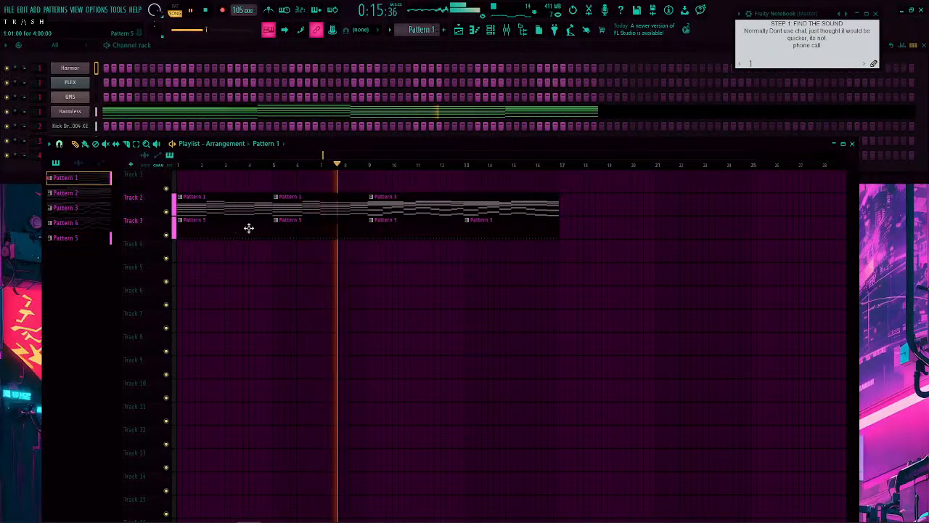
pyautogui.click(399, 213)
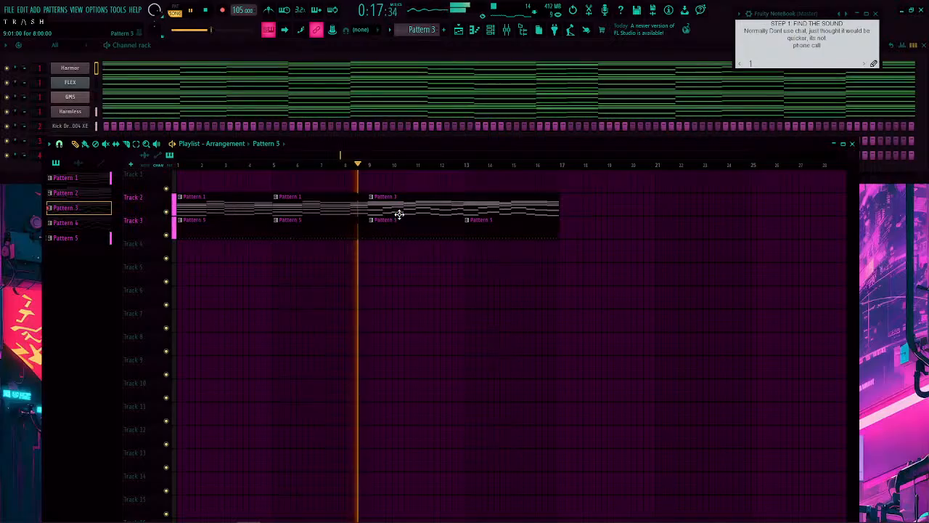
pyautogui.click(402, 223)
pyautogui.click(398, 207)
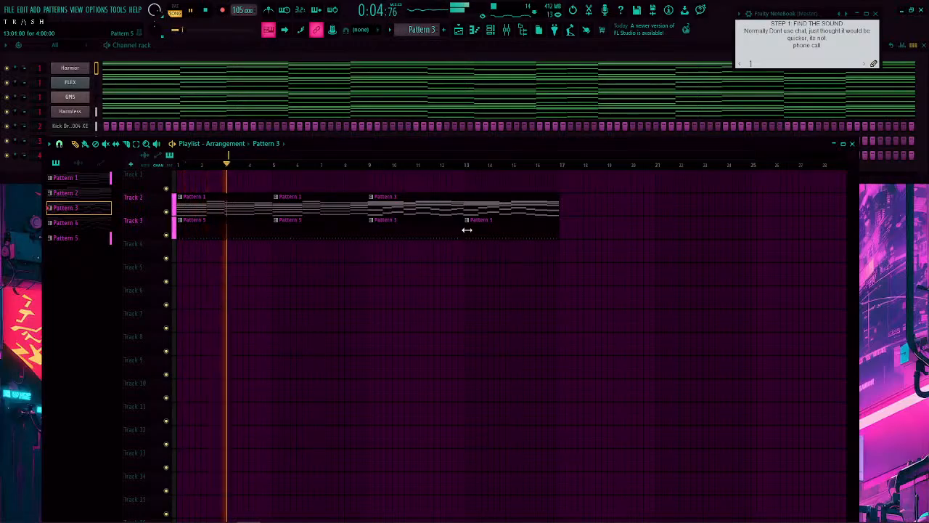
pyautogui.click(504, 221)
pyautogui.click(494, 211)
pyautogui.click(433, 229)
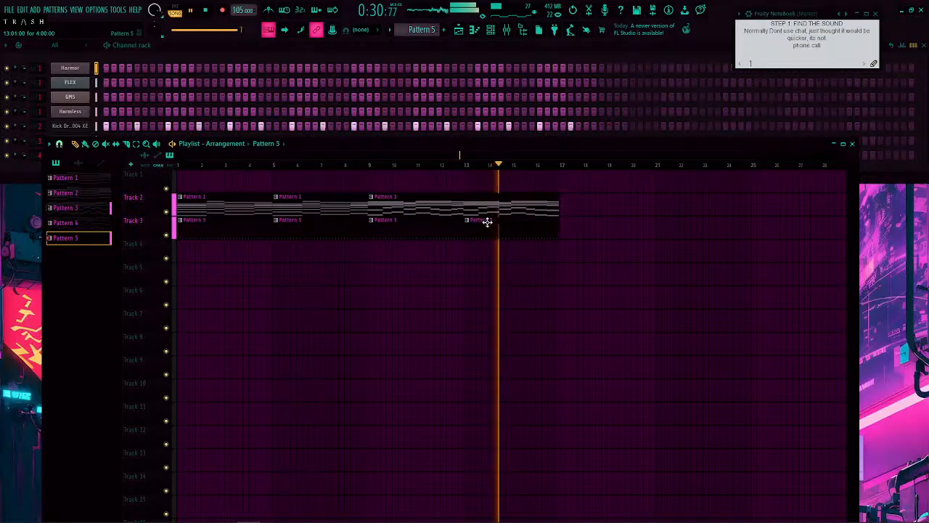
pyautogui.click(472, 204)
pyautogui.click(434, 223)
pyautogui.click(441, 204)
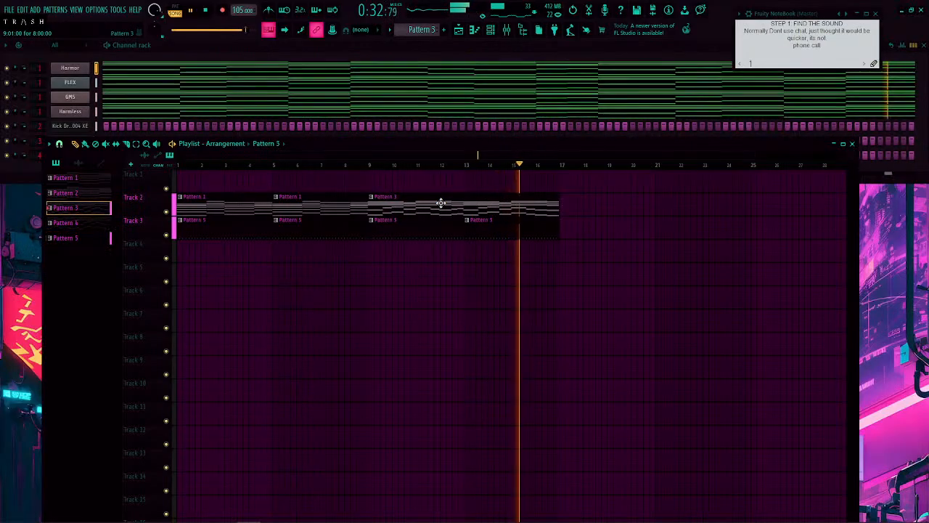
pyautogui.click(291, 204)
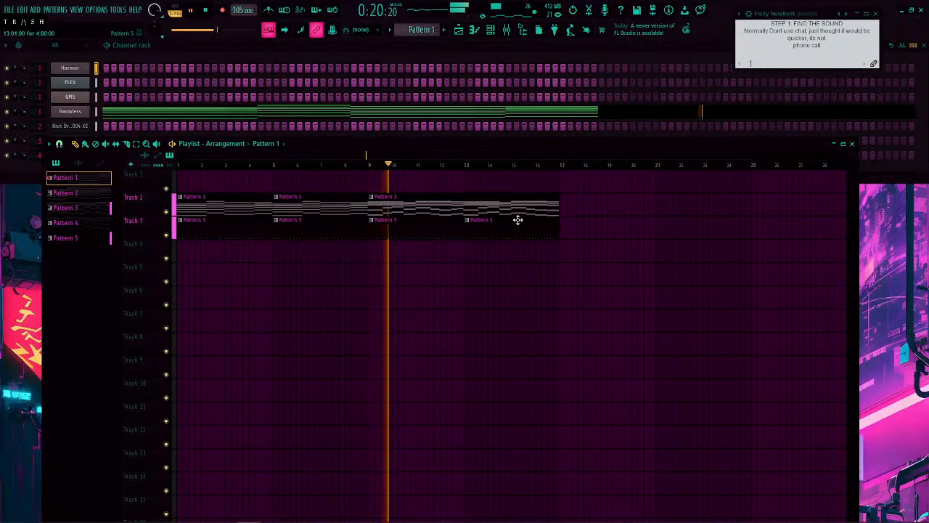
pyautogui.click(490, 209)
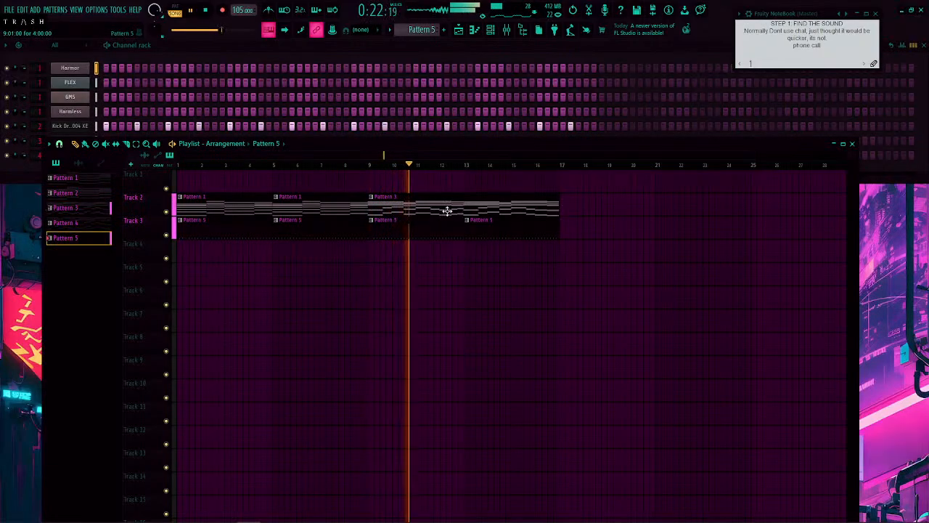
pyautogui.click(453, 222)
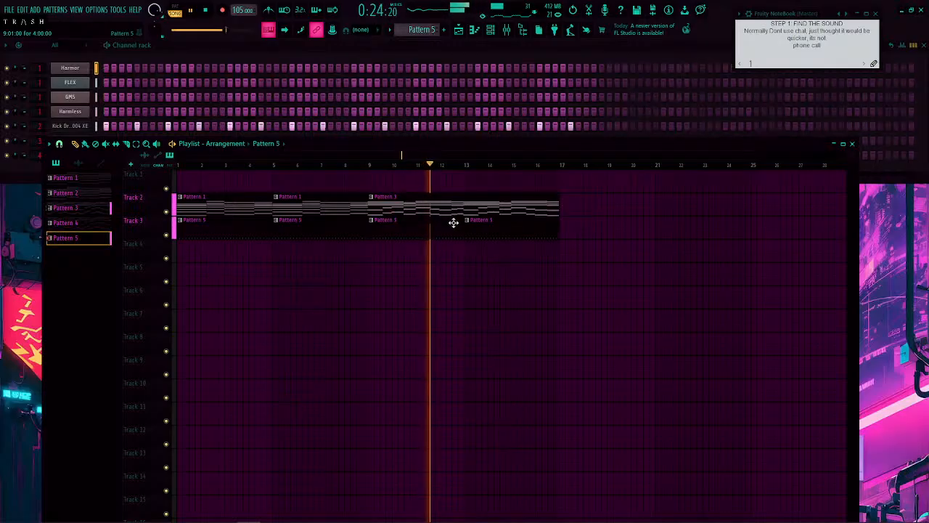
pyautogui.click(477, 202)
pyautogui.click(435, 220)
pyautogui.click(474, 206)
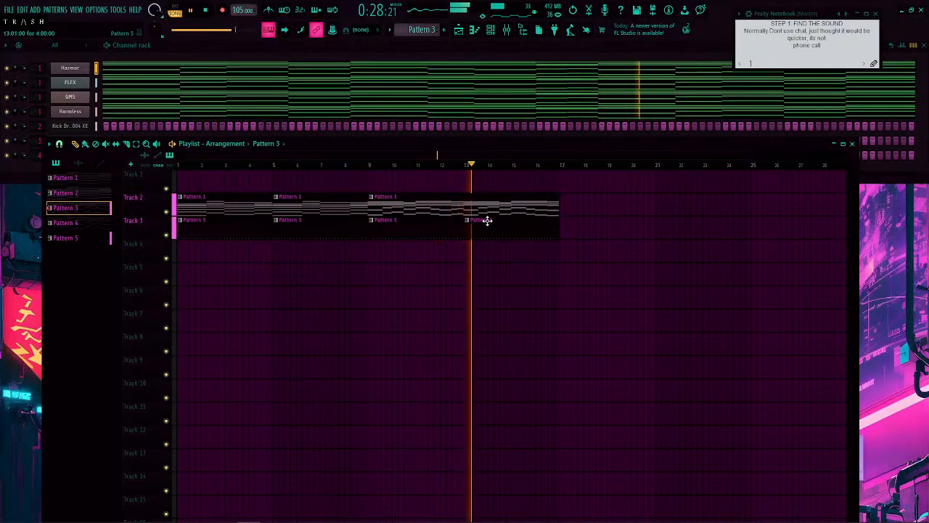
# Step: Pick the Pattern 5 clip at bar 13 on Track 3 and delete the notebook text below the "STEP 1: FIND THE SOUND" heading
pyautogui.click(485, 220)
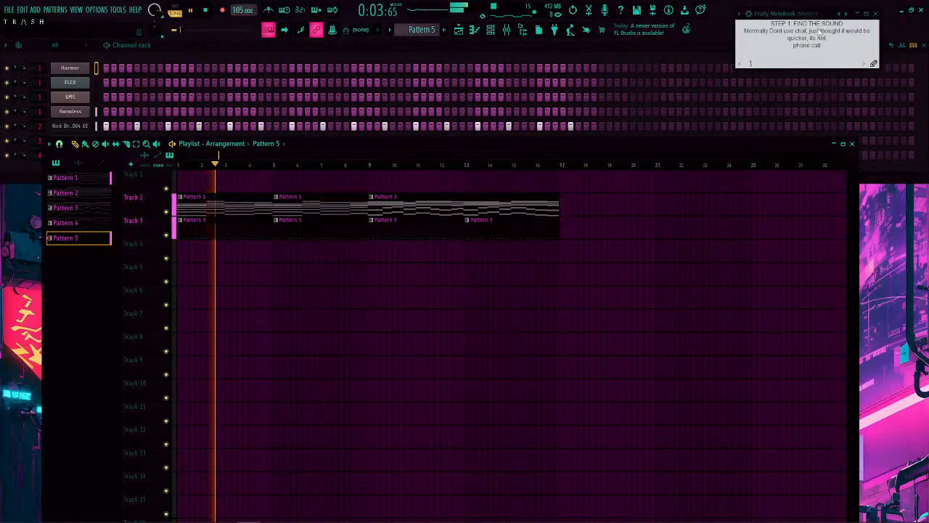
pyautogui.moveTo(826, 49); pyautogui.dragTo(779, 50)
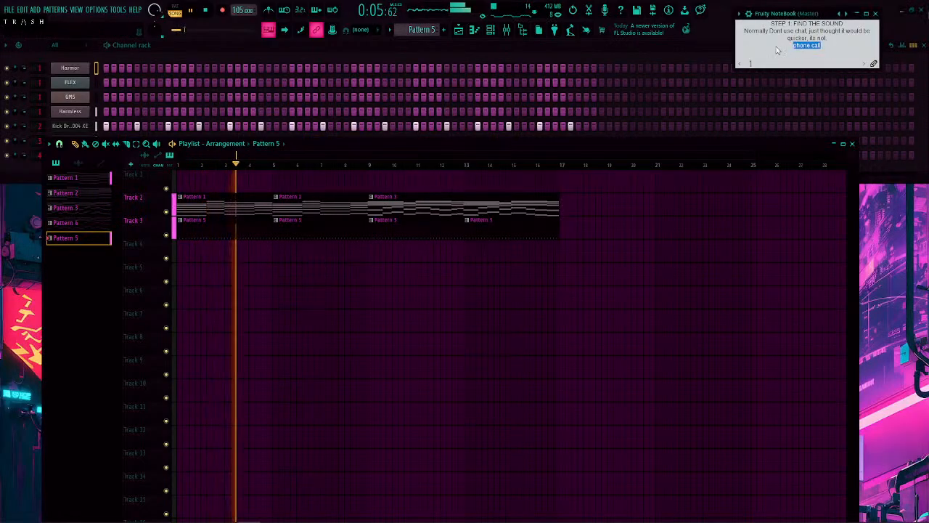
pyautogui.press('BackSpace')
pyautogui.press('BackSpace')
pyautogui.press('BackSpace')
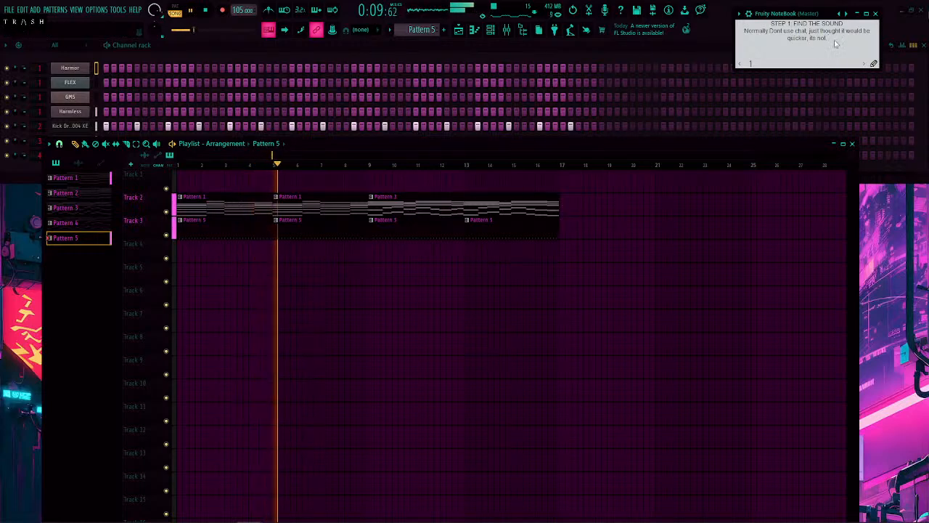
pyautogui.moveTo(826, 38); pyautogui.dragTo(739, 41)
pyautogui.press('BackSpace')
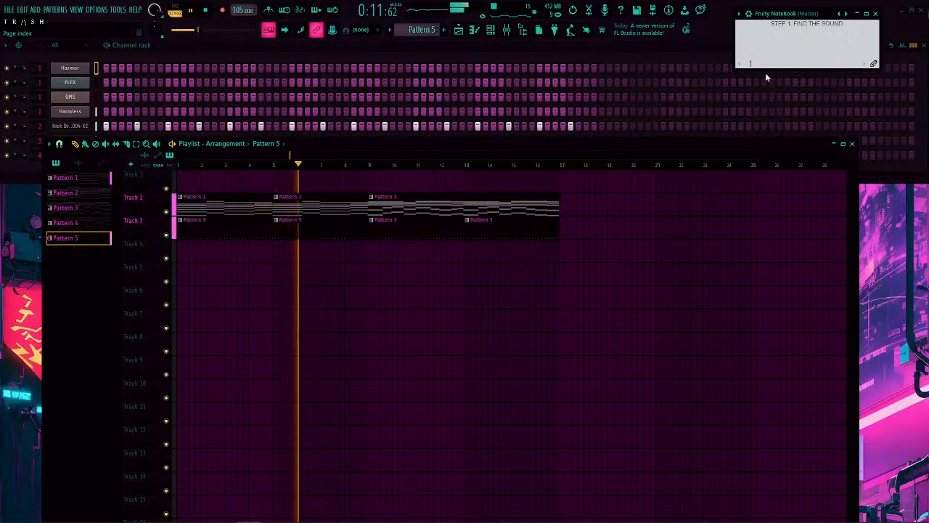
# Step: Transpose all Harmor notes of Pattern 3 up one octave in the piano roll and close it
pyautogui.click(382, 203)
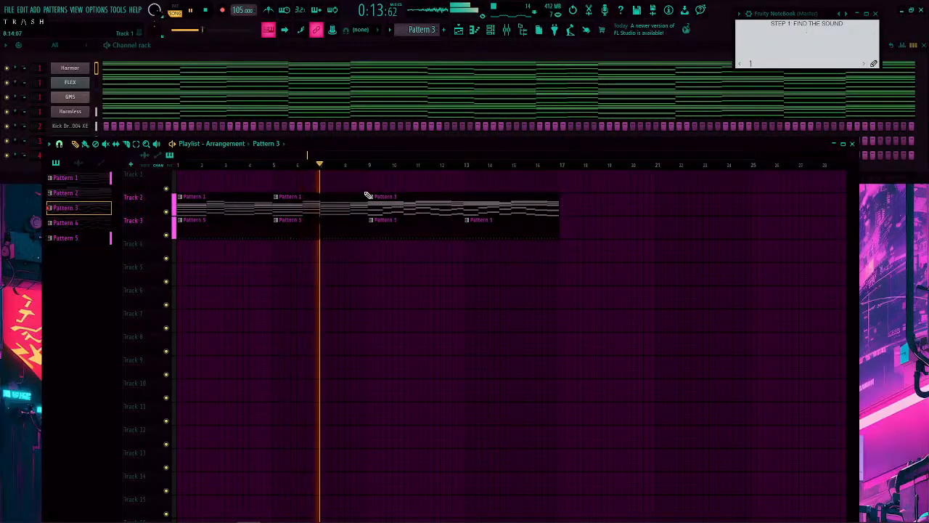
pyautogui.click(97, 87)
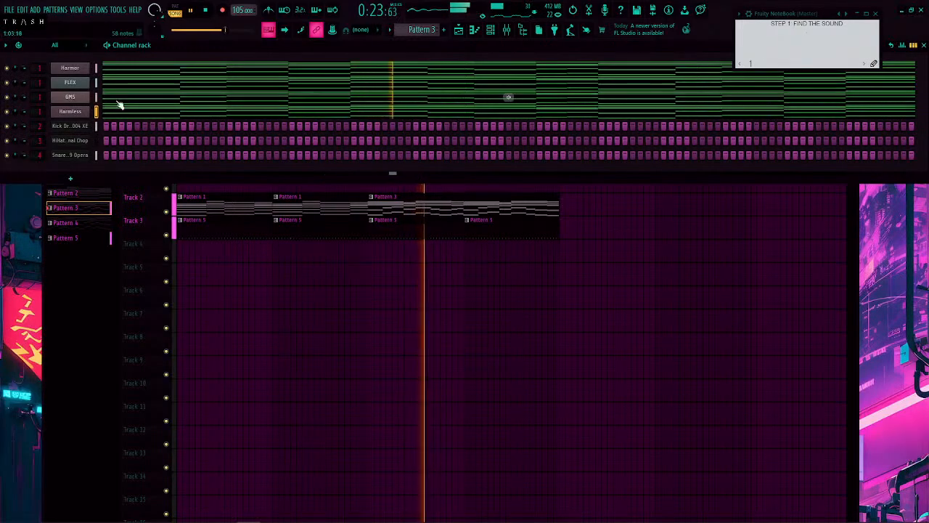
pyautogui.click(137, 71)
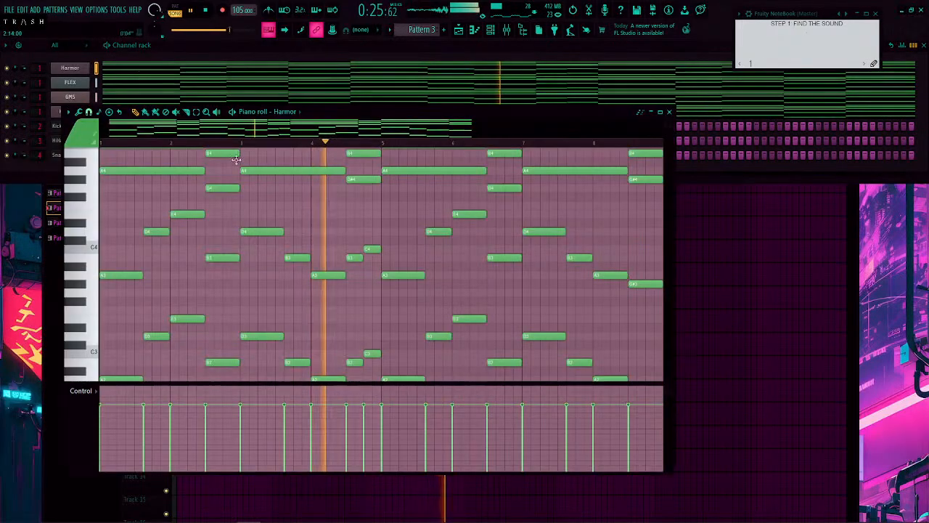
pyautogui.hotkey('ctrl', 'a')
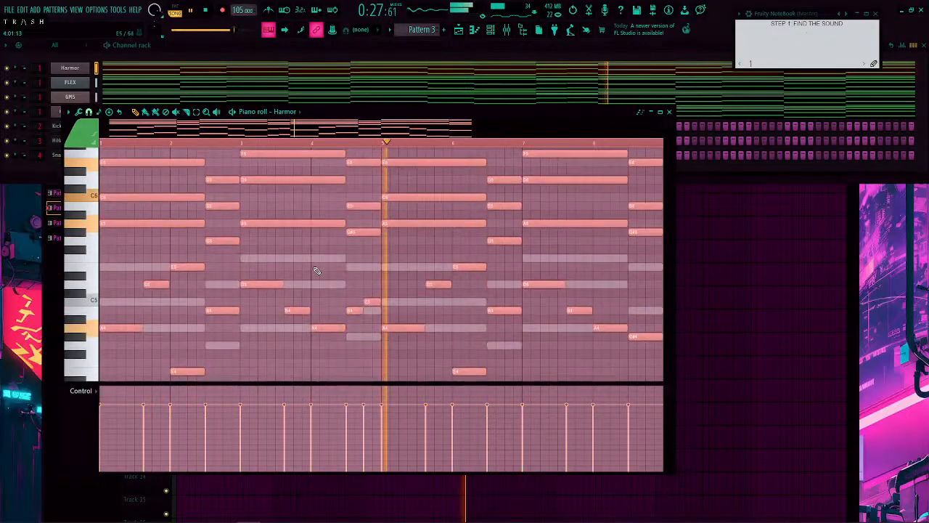
pyautogui.hotkey('ctrl', 'Up')
pyautogui.click(669, 112)
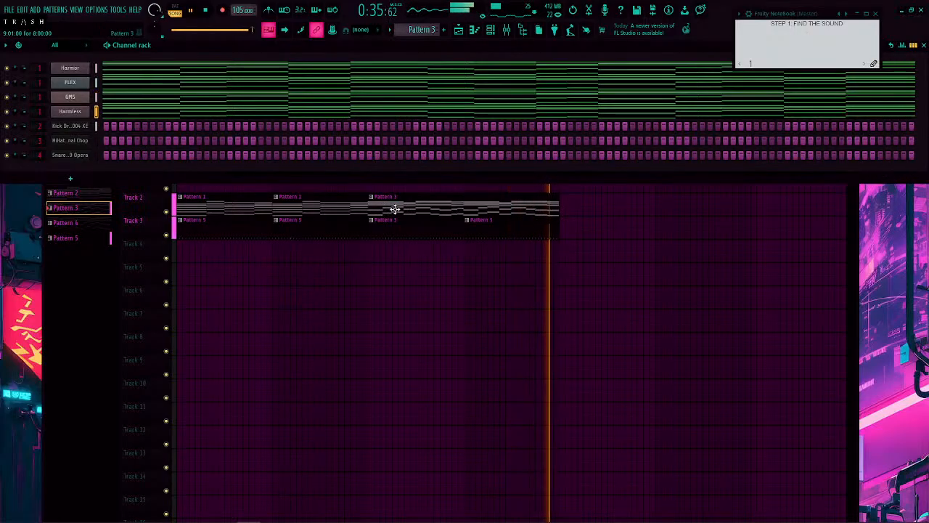
# Step: Increase both the Distortion and Filter amounts on the GMS effects pad and close the synth
pyautogui.click(69, 97)
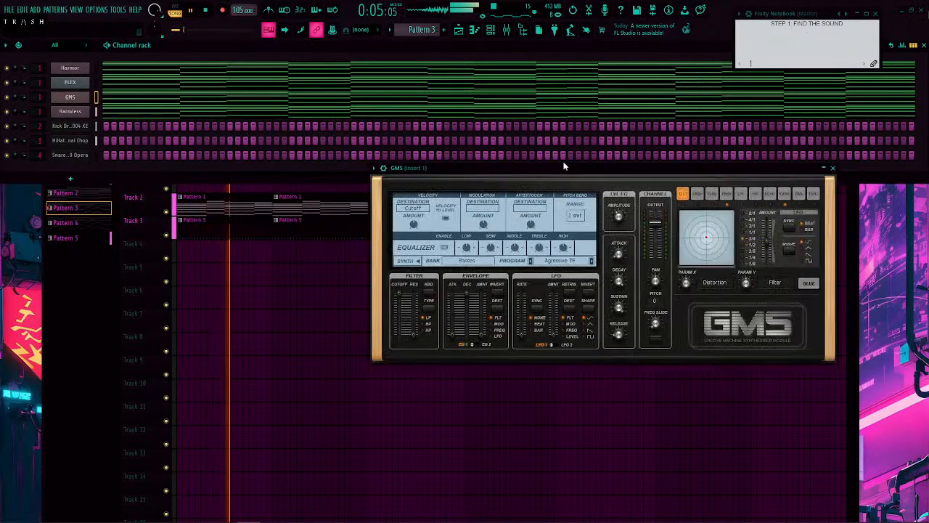
pyautogui.moveTo(574, 180); pyautogui.dragTo(356, 92)
pyautogui.moveTo(481, 161); pyautogui.dragTo(514, 137)
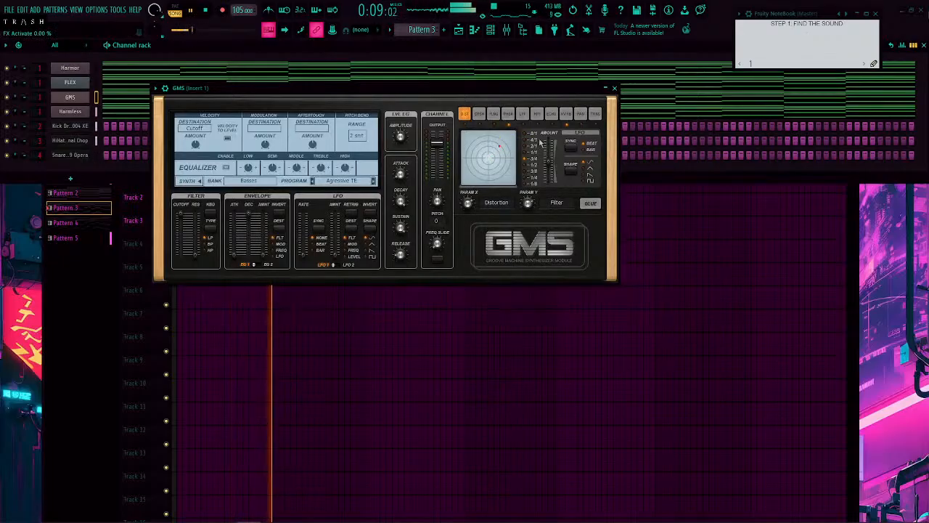
pyautogui.click(614, 88)
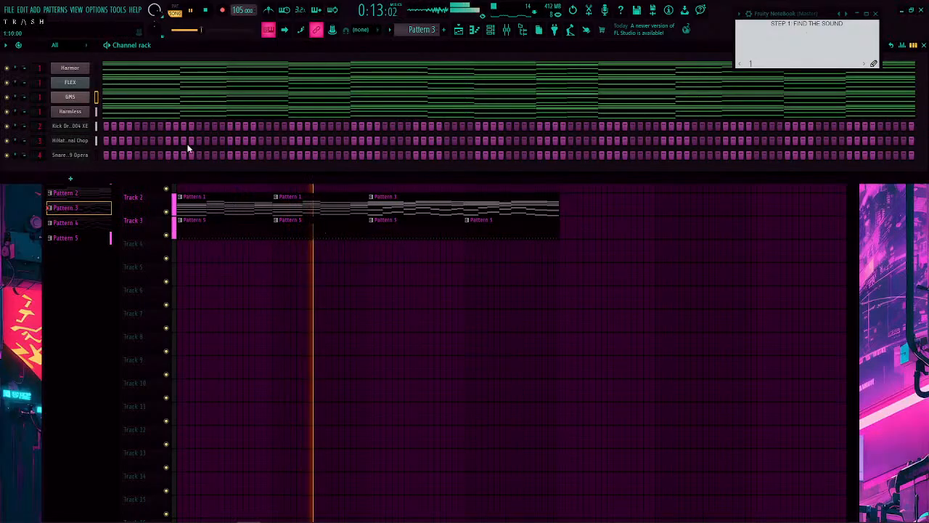
# Step: Replace the two Pattern 1 clips on Track 2 with Pattern 2 clips starting at bars 1 and 5
pyautogui.rightClick(322, 198)
pyautogui.rightClick(225, 204)
pyautogui.moveTo(222, 199); pyautogui.dragTo(171, 202)
pyautogui.rightClick(237, 207)
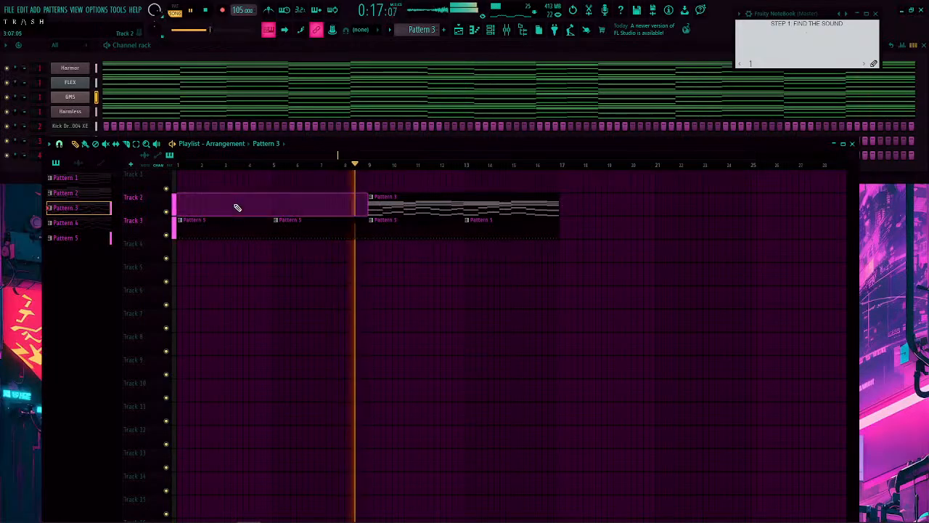
pyautogui.scroll(-1, 417, 29)
pyautogui.scroll(2, 419, 31)
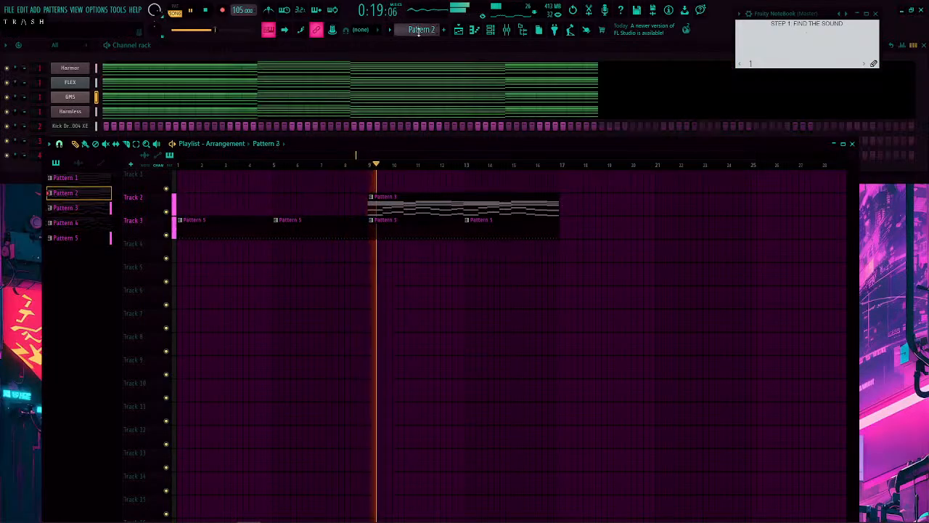
pyautogui.moveTo(249, 209); pyautogui.dragTo(168, 219)
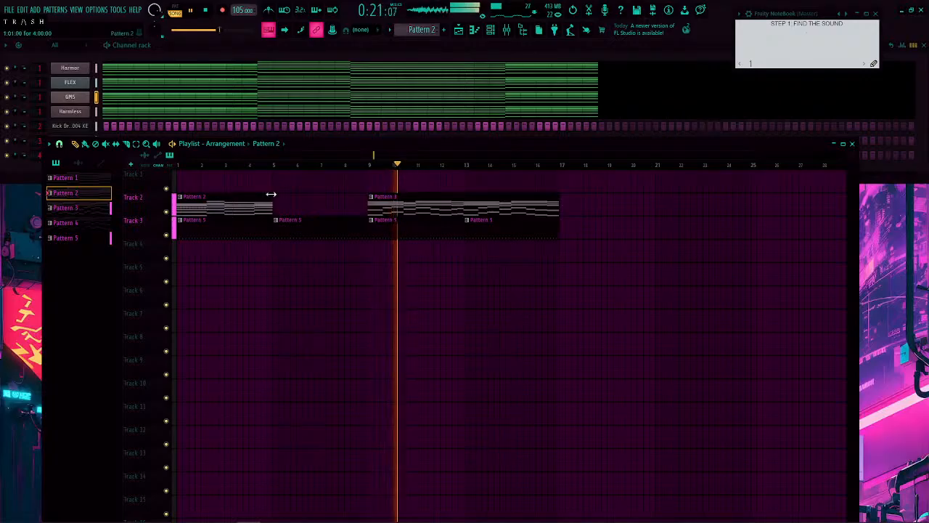
pyautogui.click(180, 165)
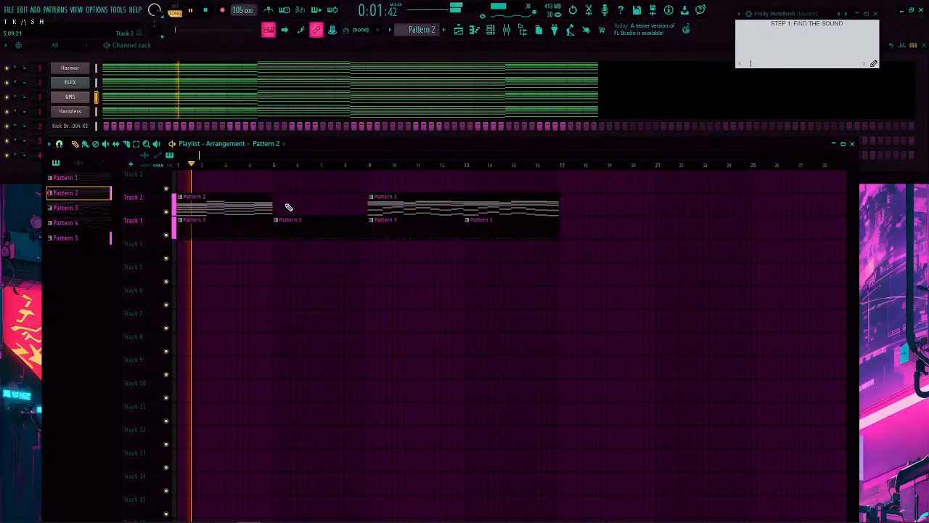
pyautogui.click(289, 208)
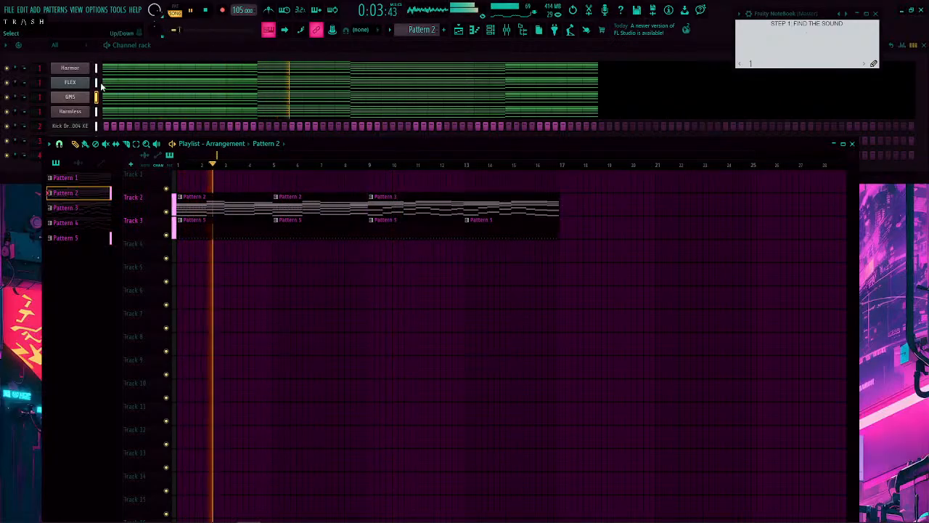
# Step: Solo the FLEX channel, adjust its filter envelope, raise the Filter macro of the Dystopian Lead preset, and close the synth
pyautogui.moveTo(313, 135); pyautogui.dragTo(315, 172)
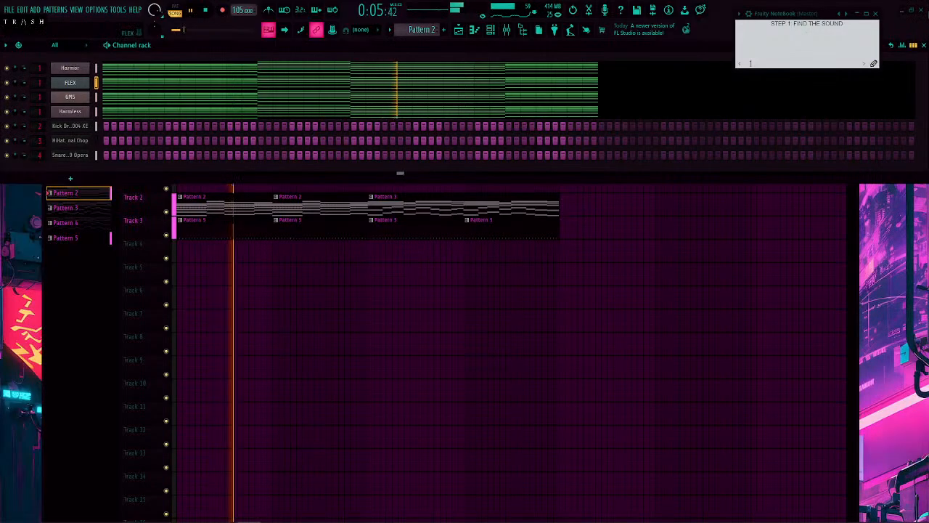
pyautogui.click(70, 83)
pyautogui.moveTo(431, 202); pyautogui.dragTo(289, 47)
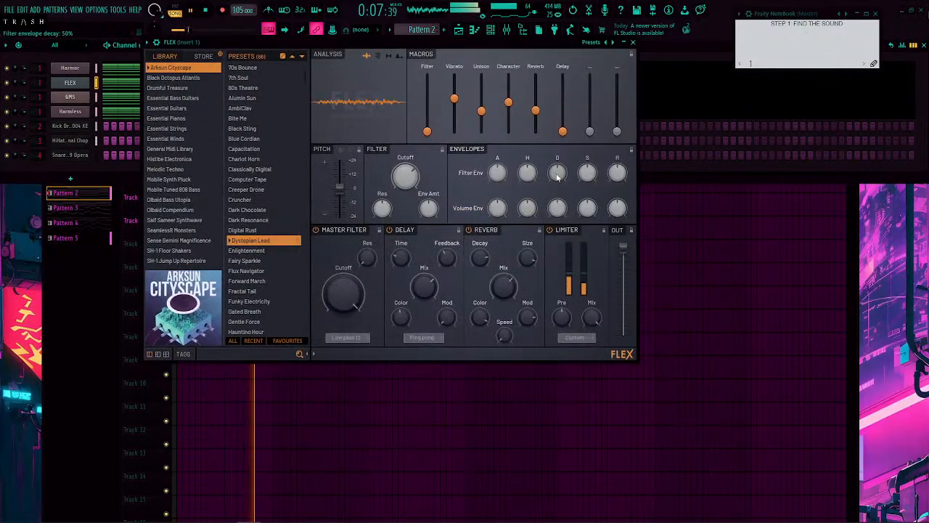
pyautogui.rightClick(6, 82)
pyautogui.click(26, 89)
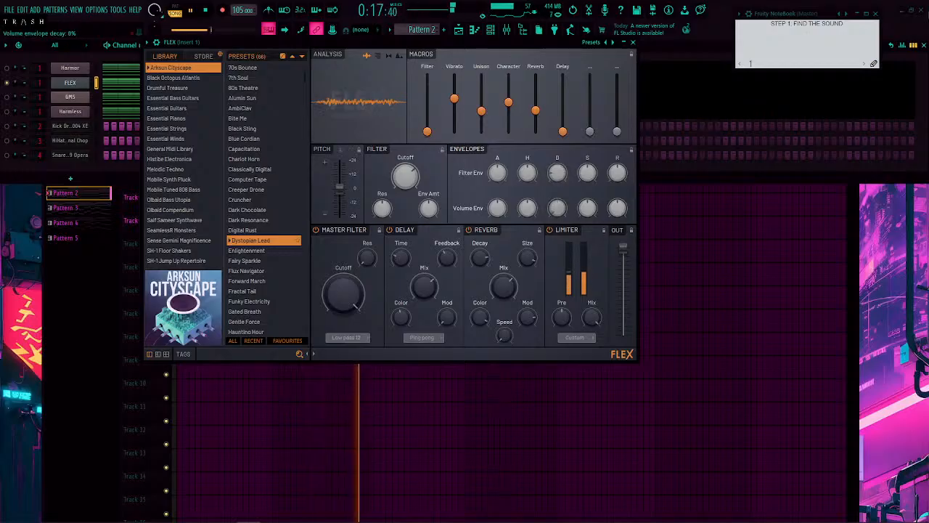
pyautogui.moveTo(588, 173); pyautogui.dragTo(589, 195)
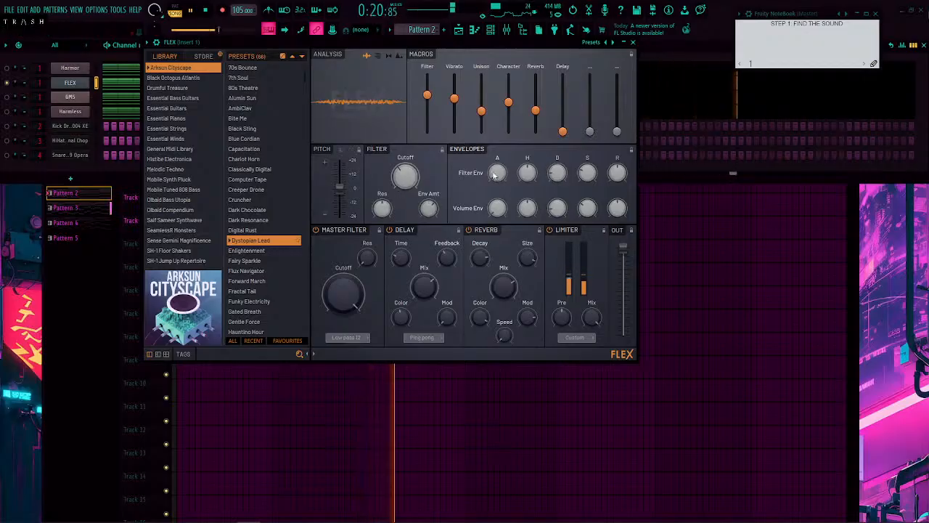
pyautogui.click(634, 42)
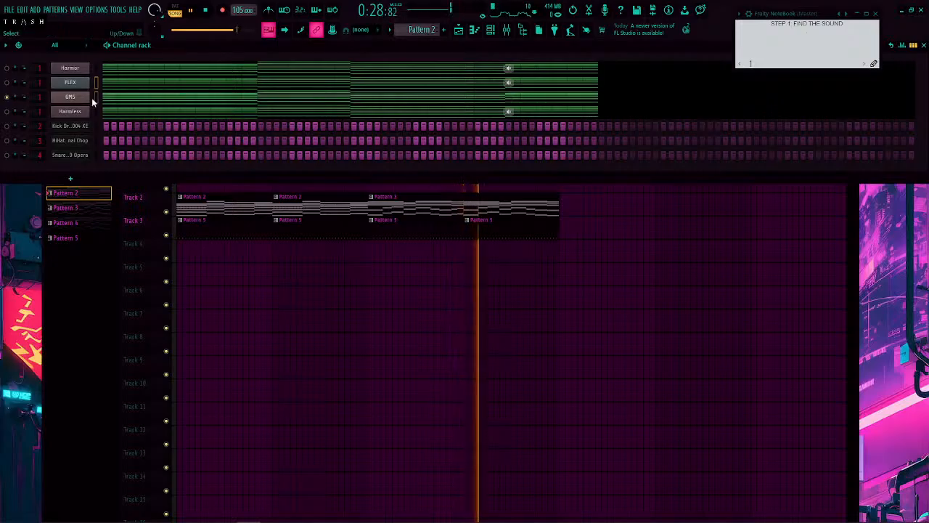
# Step: Try the GMS filter envelope decay at 0% and restore it, and adjust the amp decay and sustain during playback
pyautogui.click(71, 97)
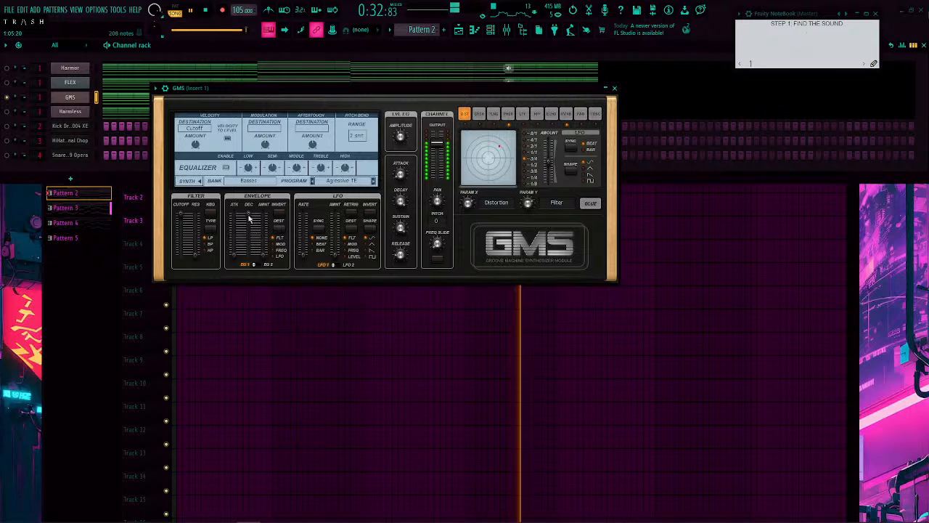
pyautogui.moveTo(249, 218); pyautogui.dragTo(249, 254)
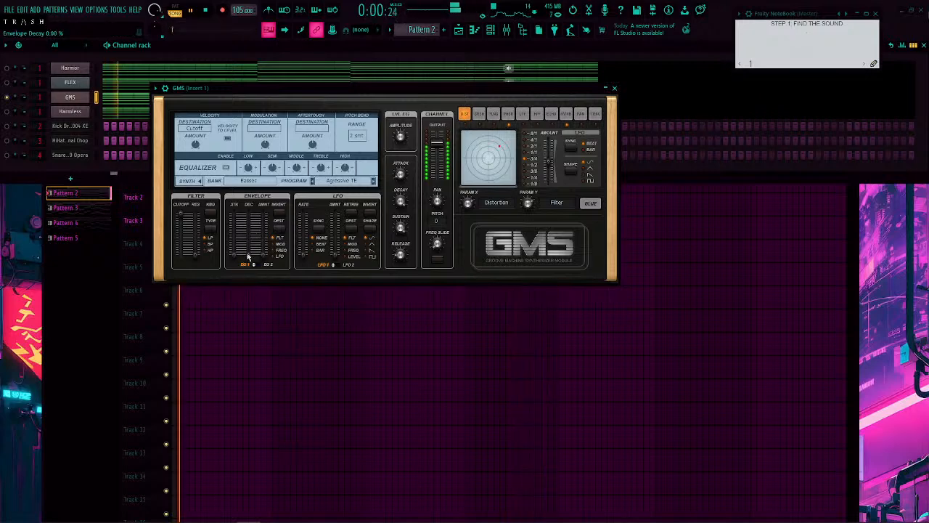
pyautogui.moveTo(248, 256); pyautogui.dragTo(233, 218)
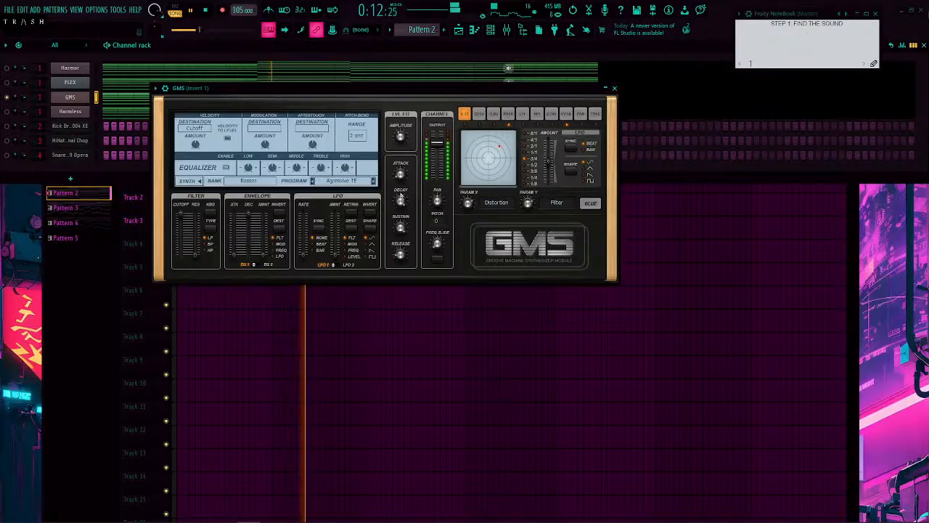
pyautogui.moveTo(400, 202)
pyautogui.moveTo(401, 201); pyautogui.dragTo(401, 221)
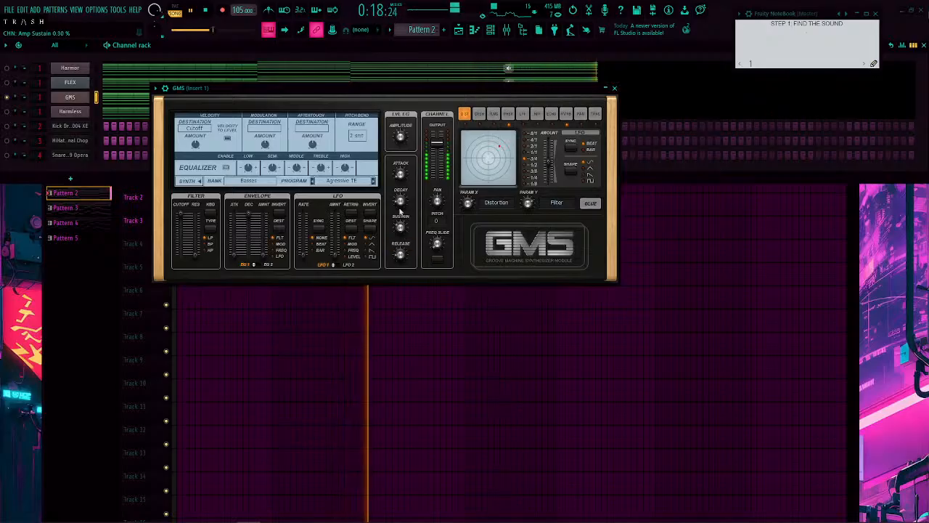
pyautogui.press('space')
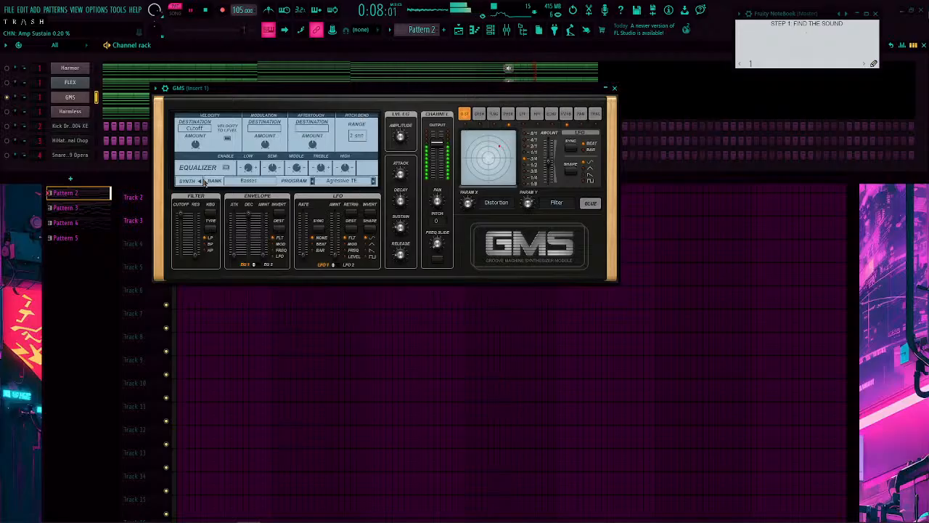
# Step: Adjust the octave on the GMS synth page, set the amp decay to 0.39%, and close the synth
pyautogui.click(197, 182)
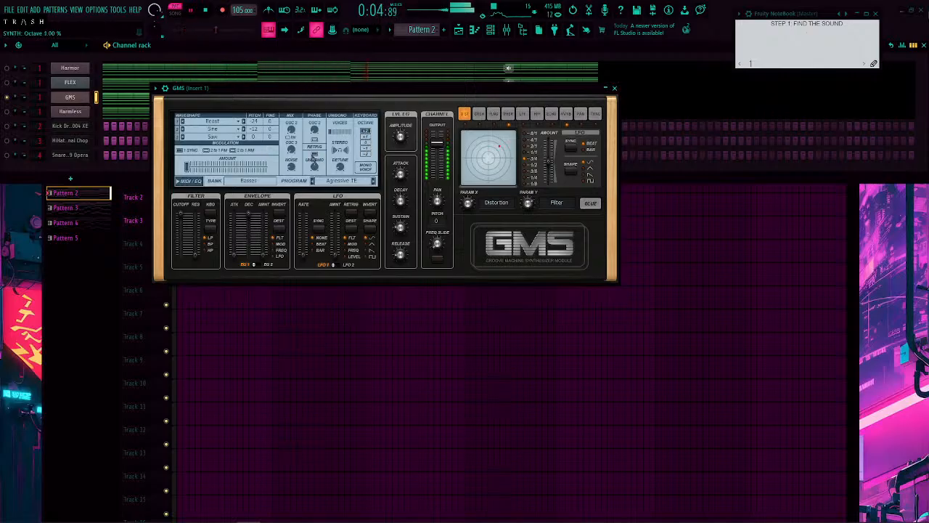
pyautogui.click(190, 182)
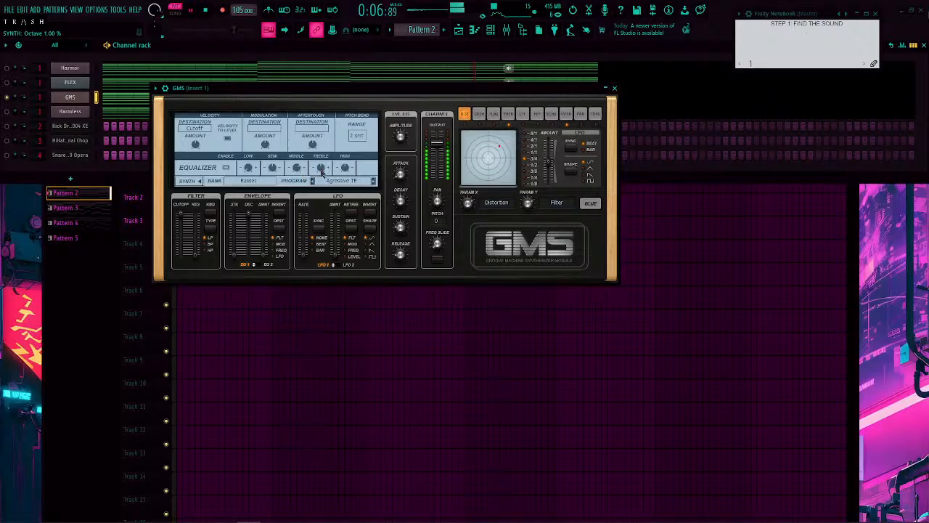
pyautogui.moveTo(321, 167); pyautogui.dragTo(345, 177)
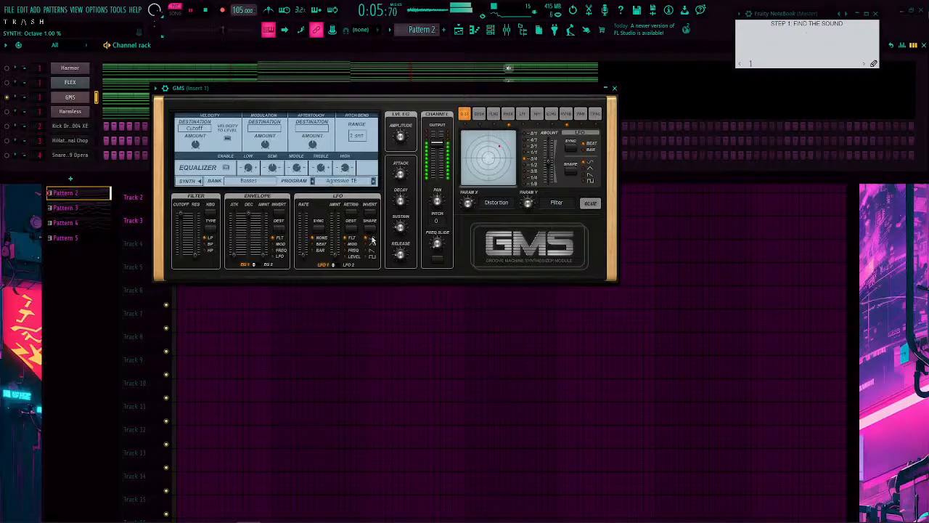
pyautogui.moveTo(400, 201); pyautogui.dragTo(400, 197)
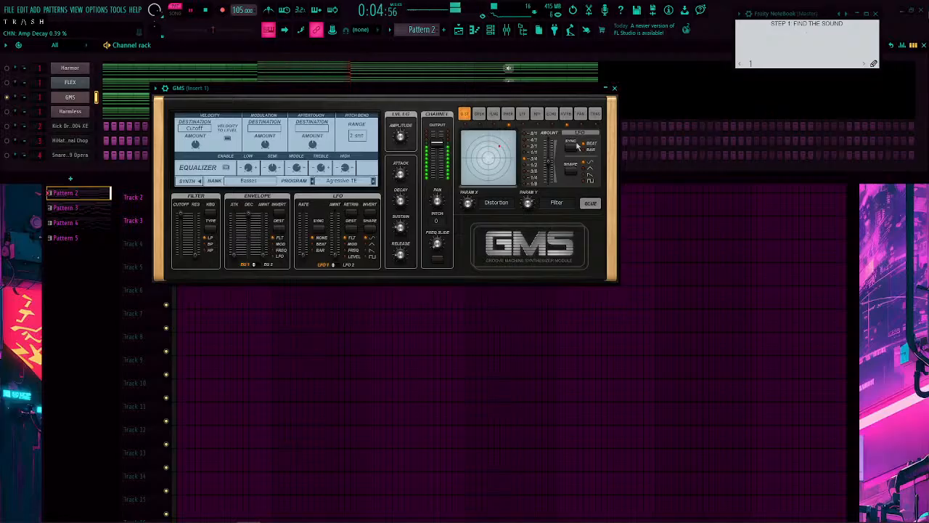
pyautogui.click(614, 88)
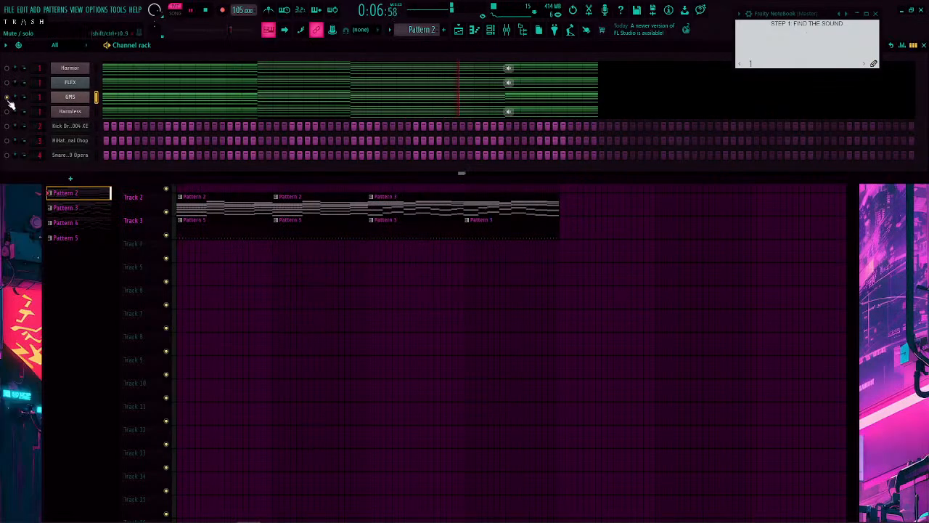
# Step: Unmute Harmless and Harmor, open and solo Harmor, try its phaser mix at 0%, and raise the mix again
pyautogui.click(7, 112)
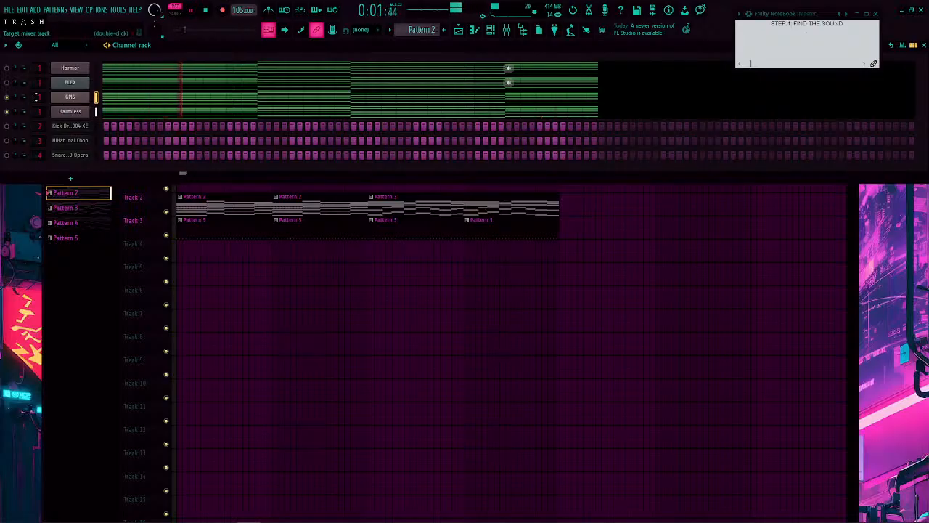
pyautogui.click(7, 68)
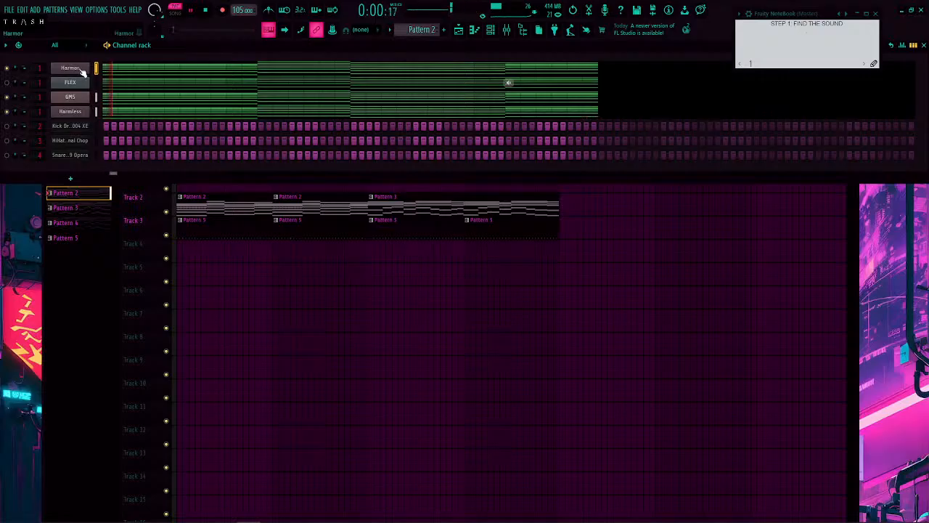
pyautogui.click(82, 71)
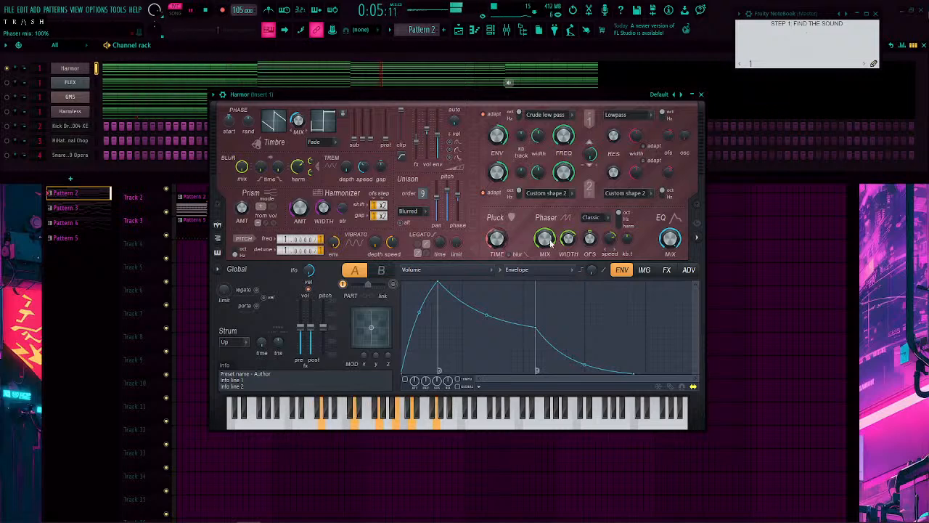
pyautogui.moveTo(540, 241); pyautogui.dragTo(540, 291)
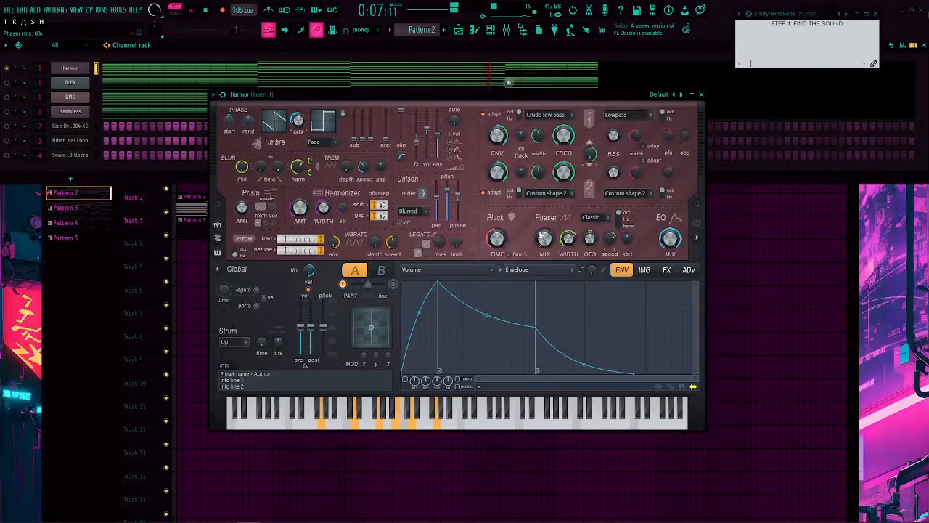
pyautogui.moveTo(543, 240); pyautogui.dragTo(544, 196)
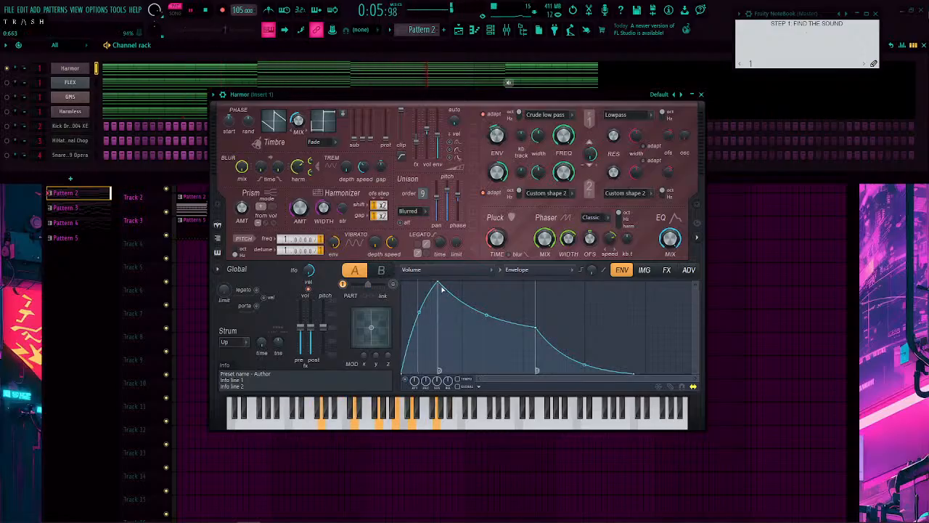
# Step: Shorten the attack, decay and release of Harmor's volume envelope into a short, plucky shape
pyautogui.moveTo(439, 284); pyautogui.dragTo(414, 283)
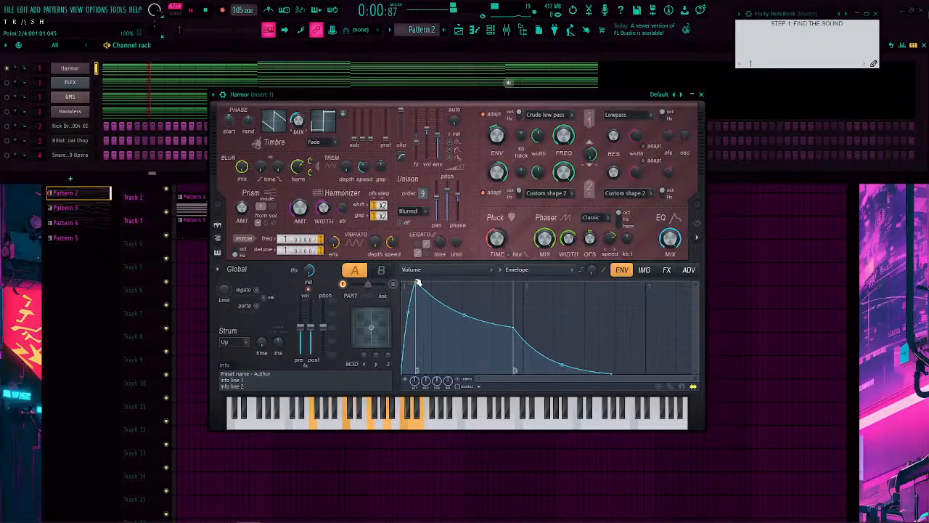
pyautogui.moveTo(510, 328); pyautogui.dragTo(433, 328)
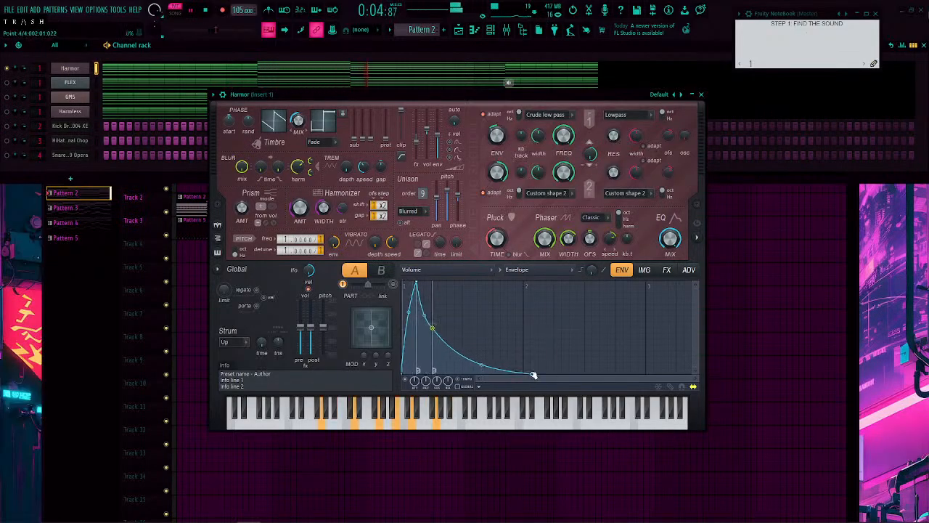
pyautogui.moveTo(535, 376); pyautogui.dragTo(448, 373)
pyautogui.moveTo(422, 314); pyautogui.dragTo(411, 285)
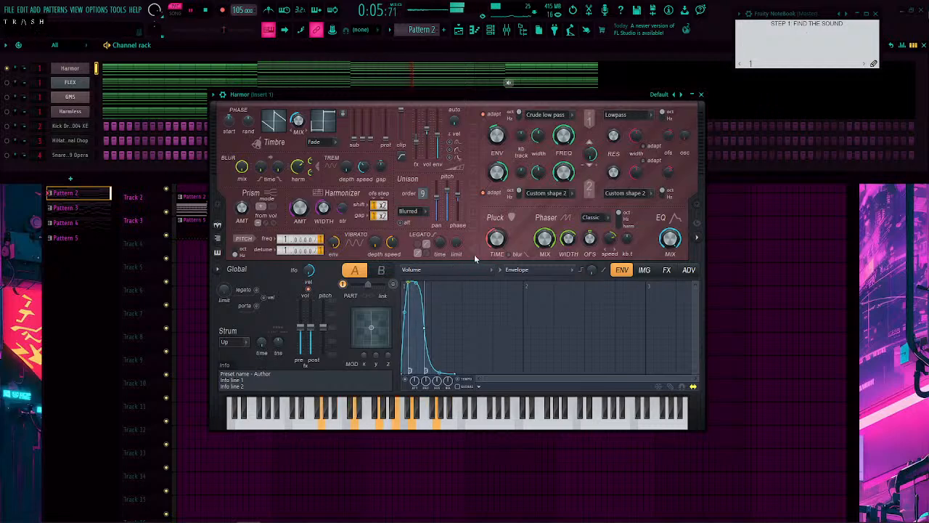
# Step: Fine-tune Harmor's unison pitch and raise its main volume while playing it together with the unmuted Harmless channel
pyautogui.moveTo(447, 212); pyautogui.dragTo(447, 208)
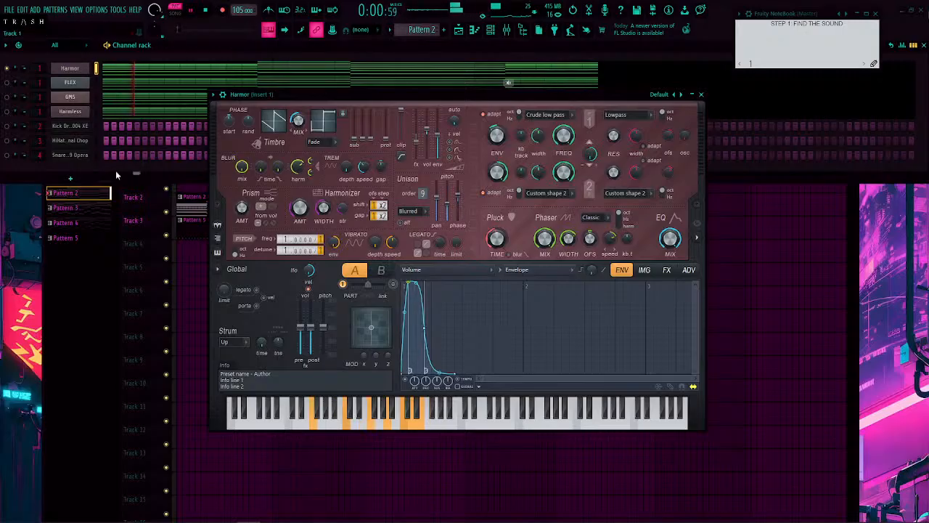
pyautogui.click(8, 113)
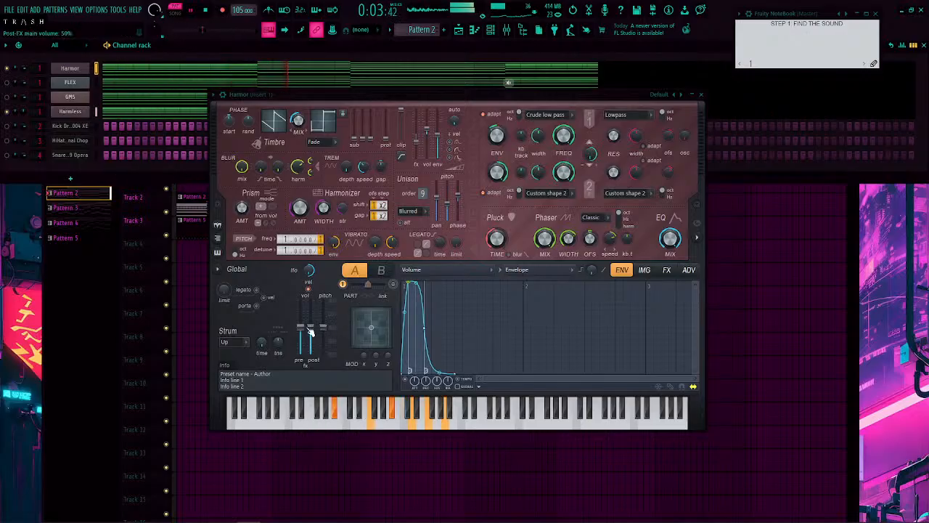
pyautogui.moveTo(309, 329); pyautogui.dragTo(310, 323)
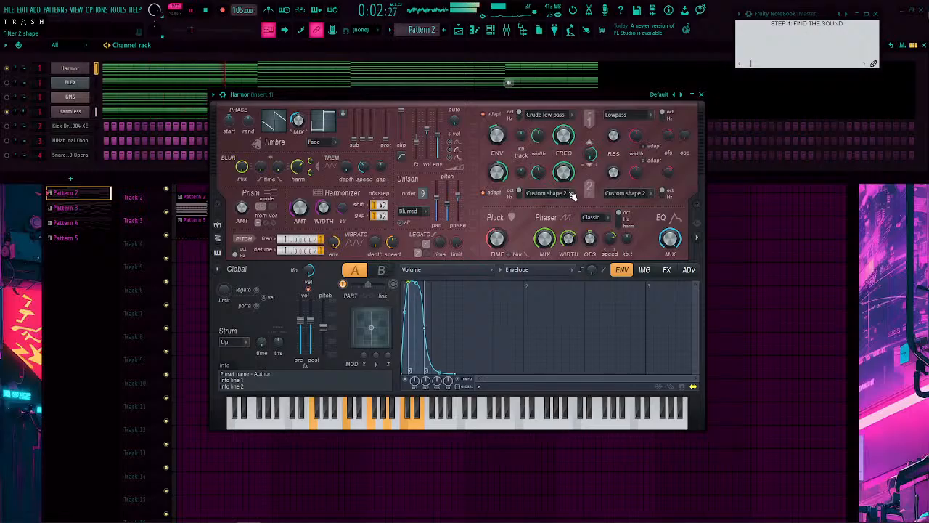
# Step: Set Harmor's filter 2 to Classic high pass after trying Classic low pass, with 0% envelope amount and 59% frequency
pyautogui.click(560, 194)
pyautogui.click(546, 204)
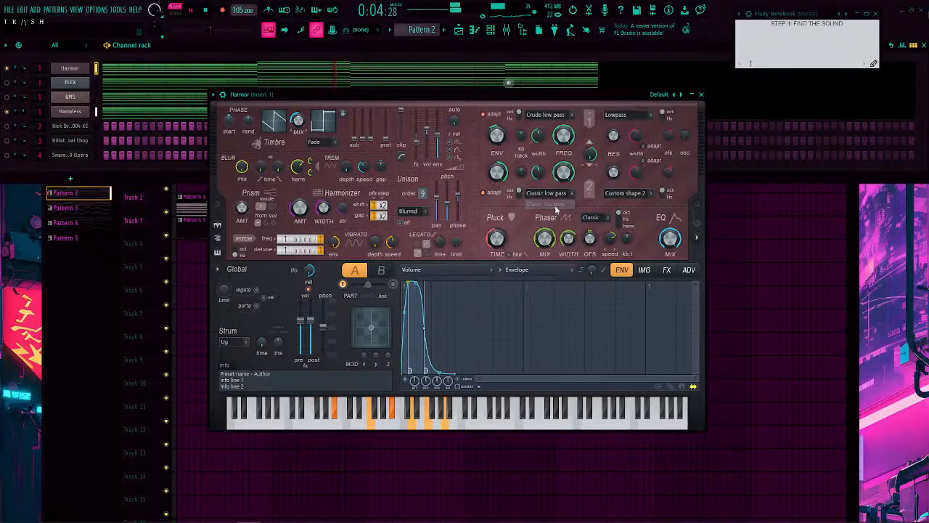
pyautogui.click(551, 193)
pyautogui.click(551, 231)
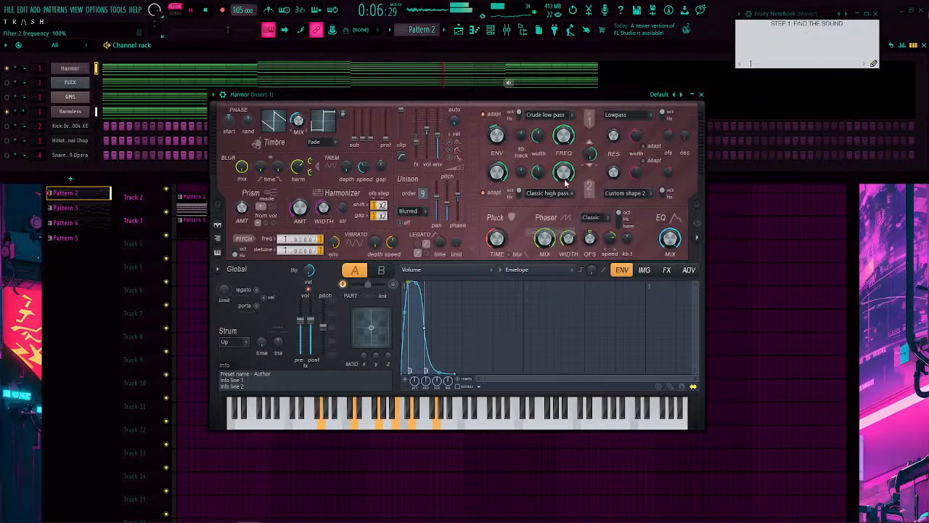
pyautogui.moveTo(563, 172); pyautogui.dragTo(564, 173)
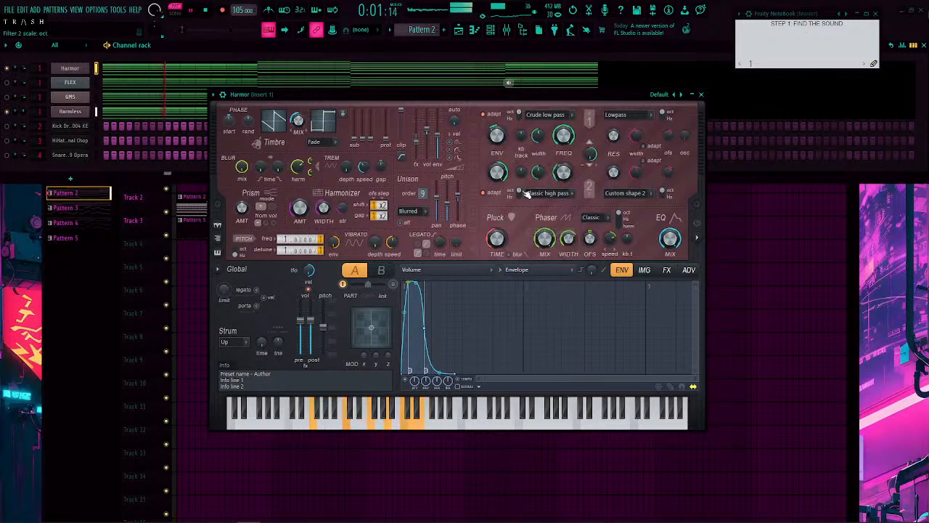
pyautogui.moveTo(498, 172); pyautogui.dragTo(497, 171)
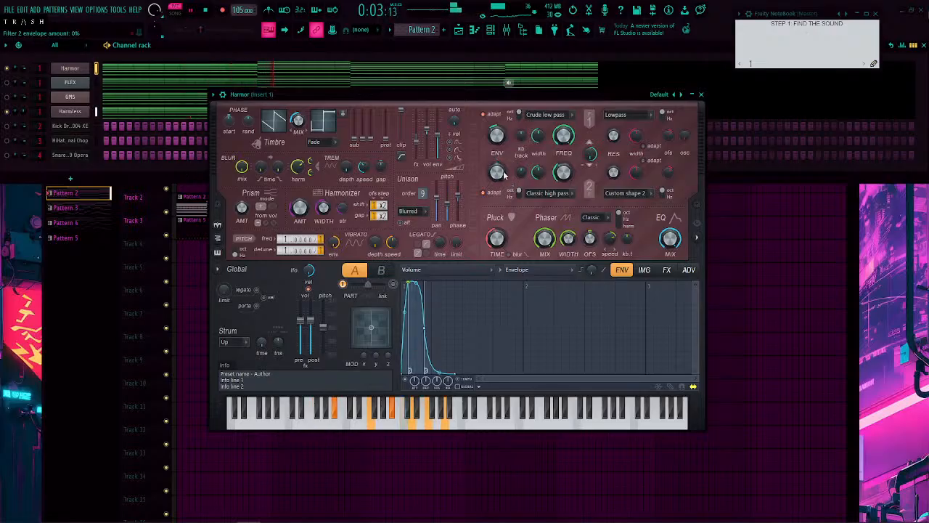
pyautogui.moveTo(563, 172)
pyautogui.mouseDown()
pyautogui.moveTo(561, 183)
pyautogui.moveTo(563, 165)
pyautogui.mouseUp()
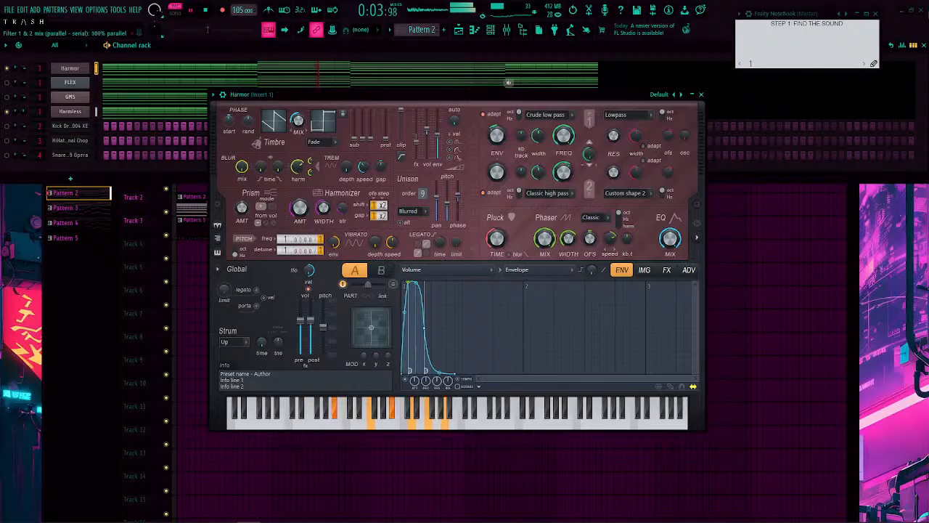
pyautogui.moveTo(559, 186); pyautogui.dragTo(564, 217)
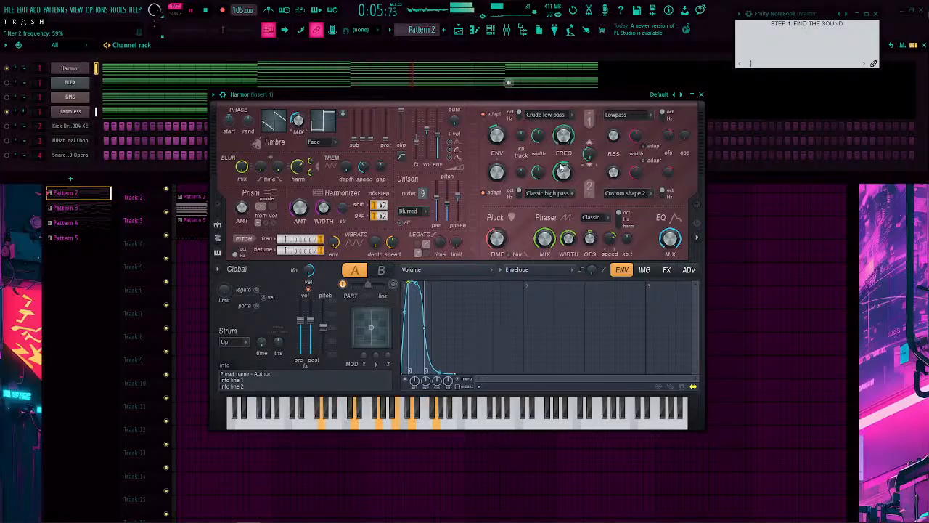
# Step: Change Harmor's filter 2 to Crude high pass, adjust its envelope amount, and set the post-FX main volume to 53%
pyautogui.click(571, 193)
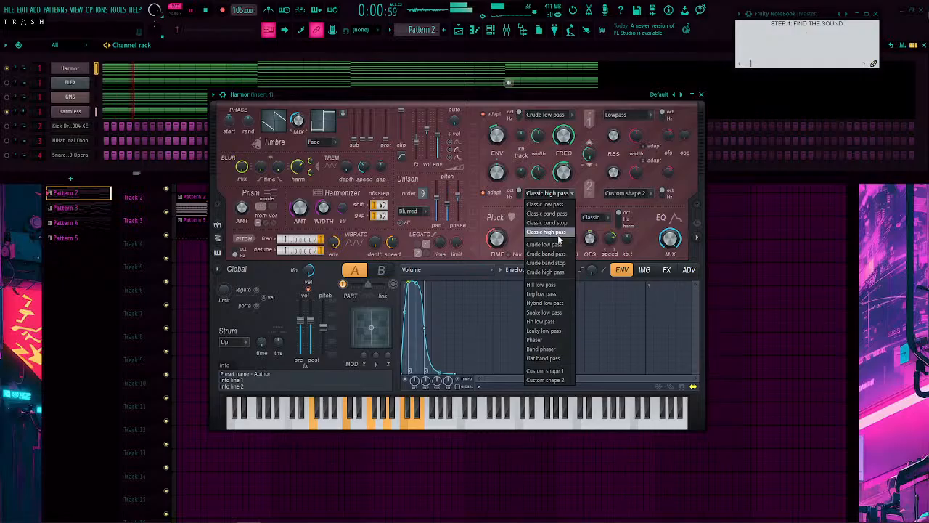
pyautogui.click(558, 274)
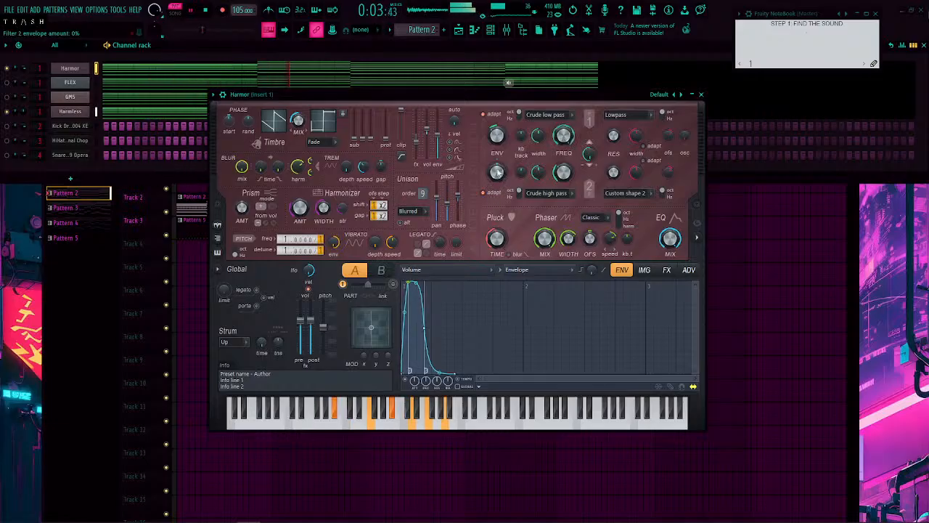
pyautogui.moveTo(498, 172)
pyautogui.mouseDown()
pyautogui.moveTo(498, 146)
pyautogui.moveTo(498, 164)
pyautogui.mouseUp()
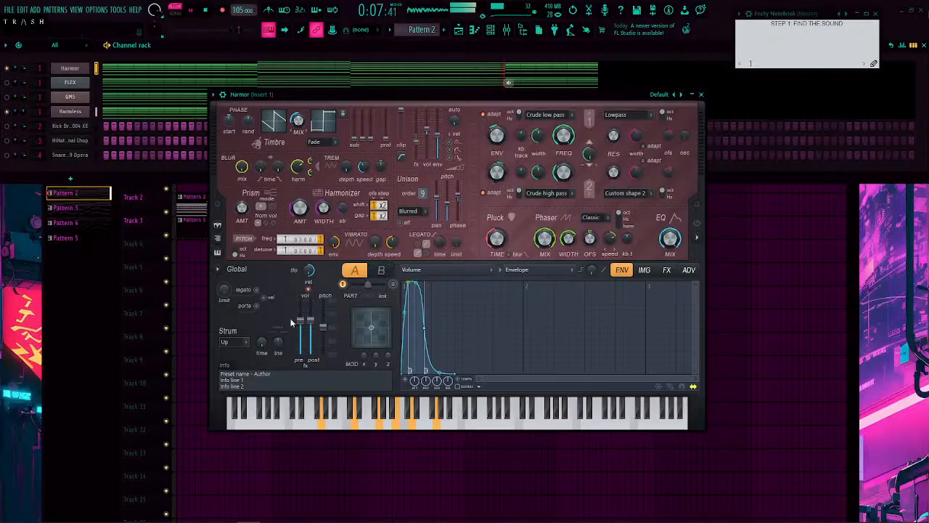
pyautogui.moveTo(312, 325); pyautogui.dragTo(313, 326)
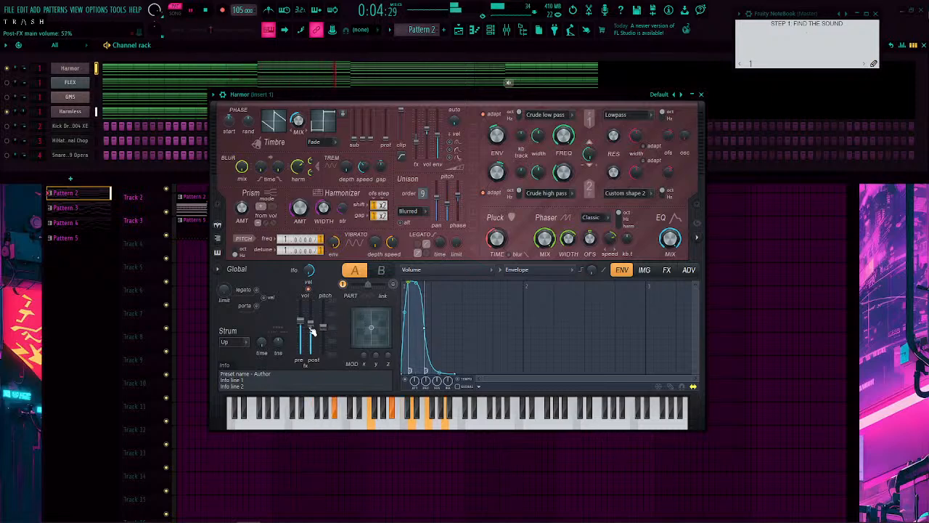
# Step: Unmute GMS and FLEX, set the GMS amp attack to 0.37%, and close the GMS and Harmor windows
pyautogui.click(7, 98)
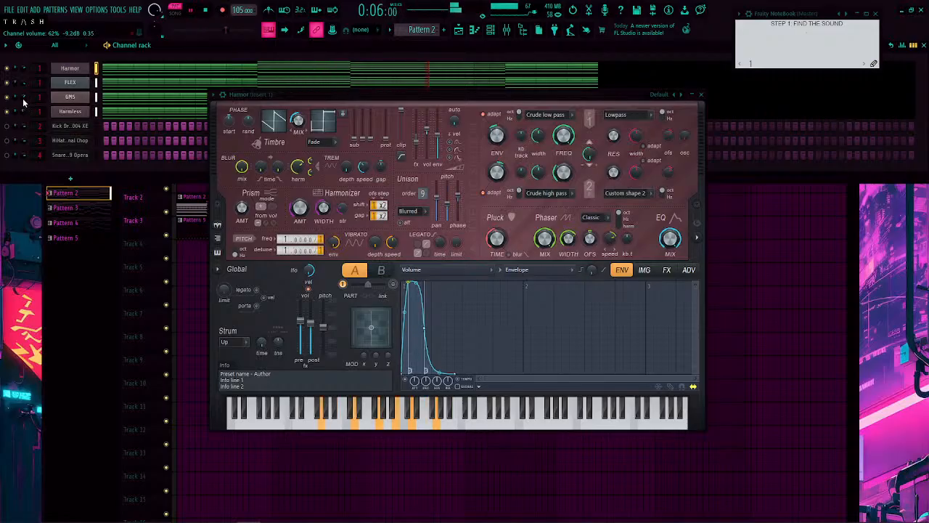
pyautogui.click(70, 96)
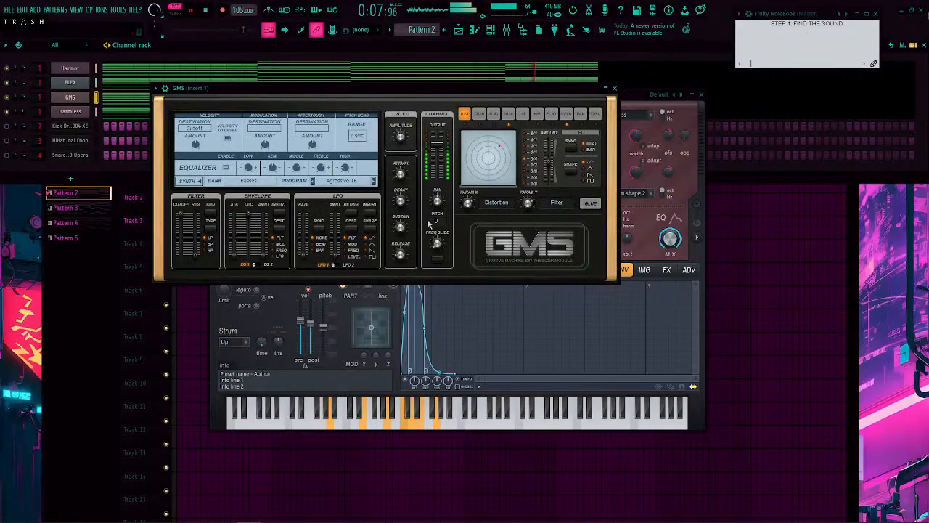
pyautogui.moveTo(400, 174); pyautogui.dragTo(400, 169)
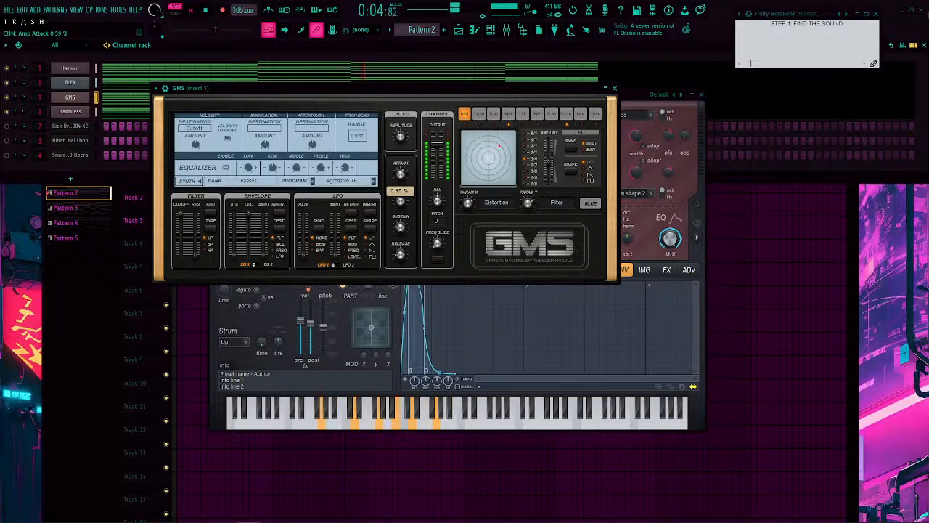
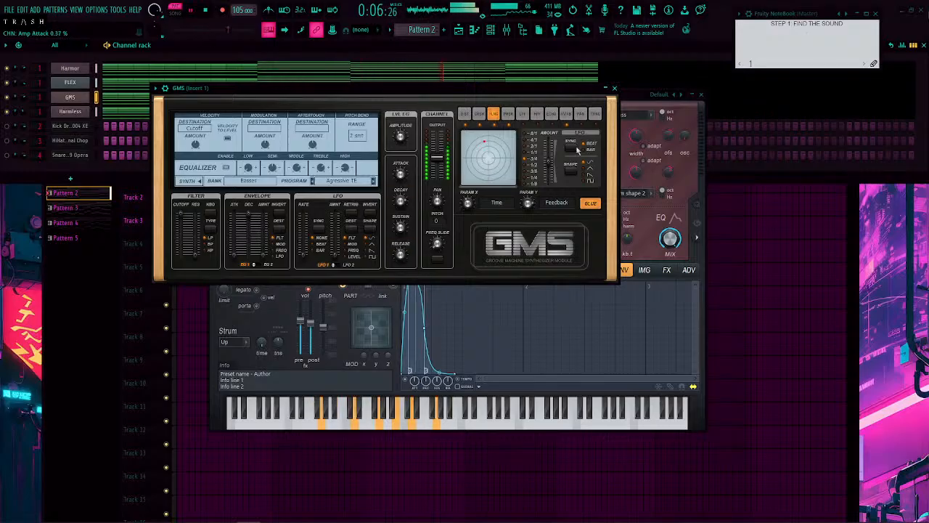
pyautogui.click(616, 89)
pyautogui.click(700, 95)
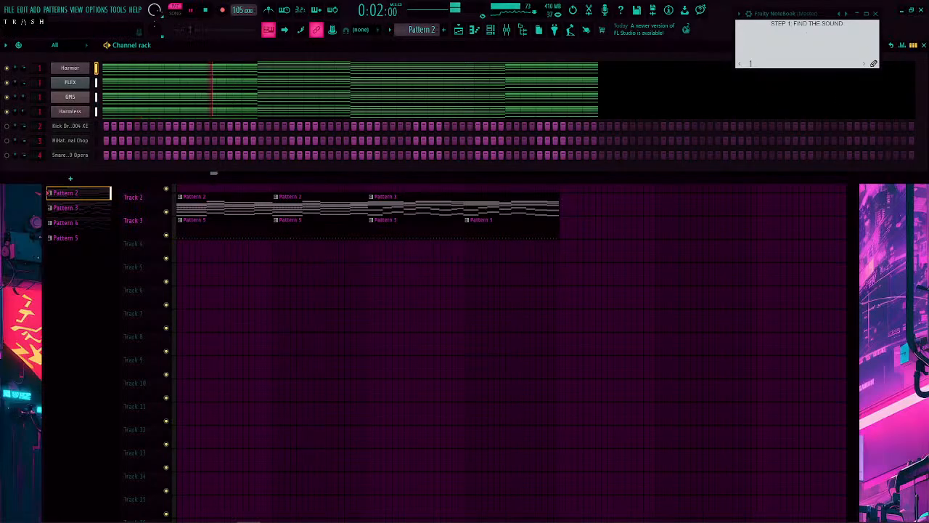
# Step: Play the full arrangement in song mode with all channels unmuted, and reposition the playlist beside the channel rack
pyautogui.click(924, 45)
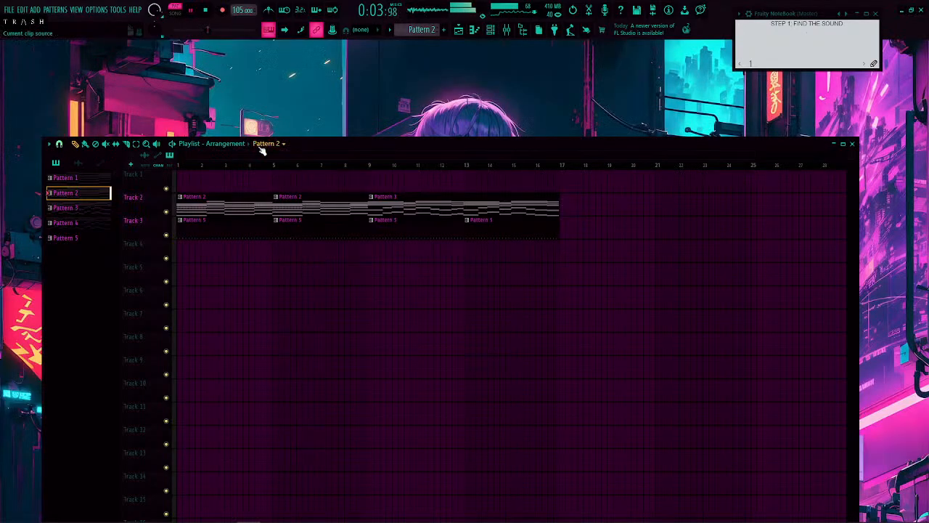
pyautogui.moveTo(314, 145); pyautogui.dragTo(290, 77)
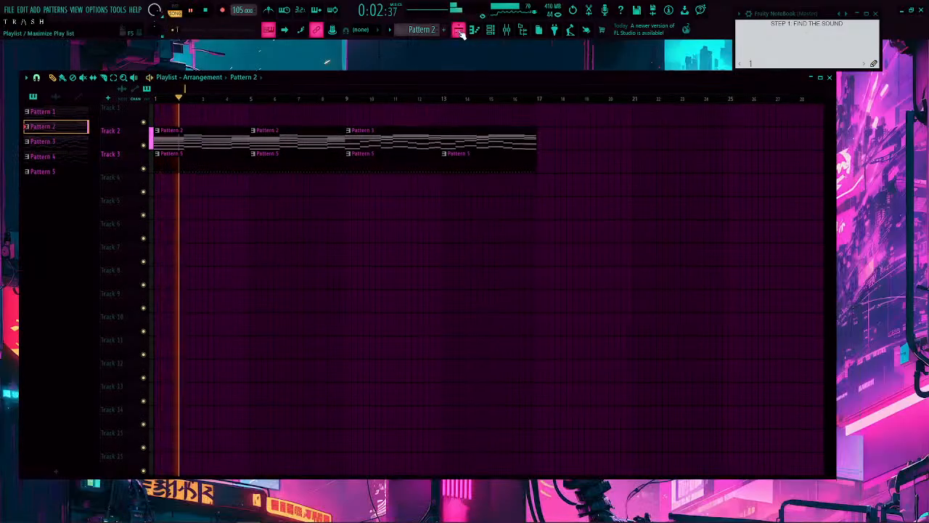
pyautogui.click(490, 29)
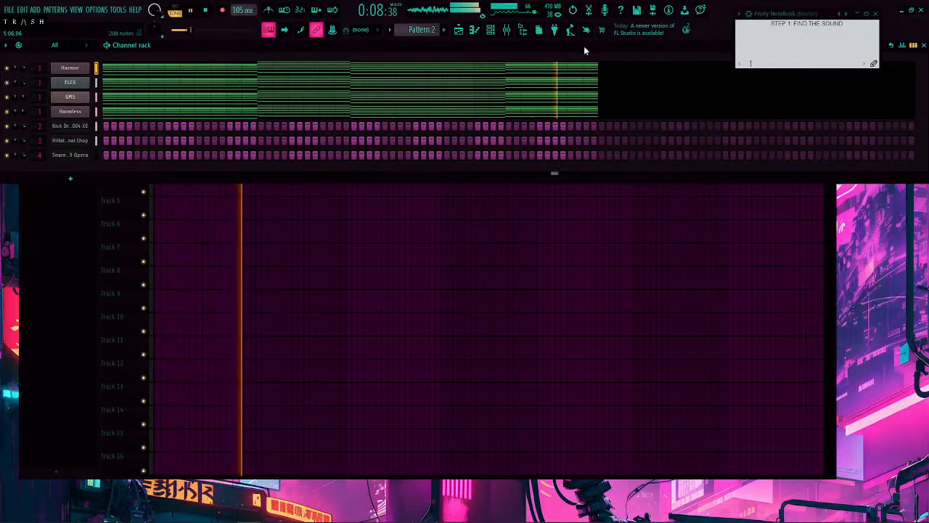
pyautogui.click(835, 237)
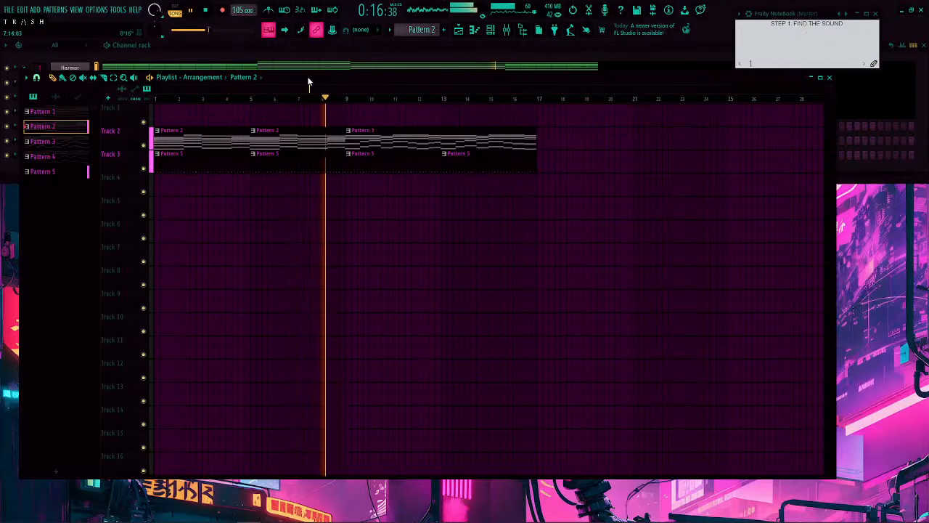
pyautogui.moveTo(308, 82); pyautogui.dragTo(401, 87)
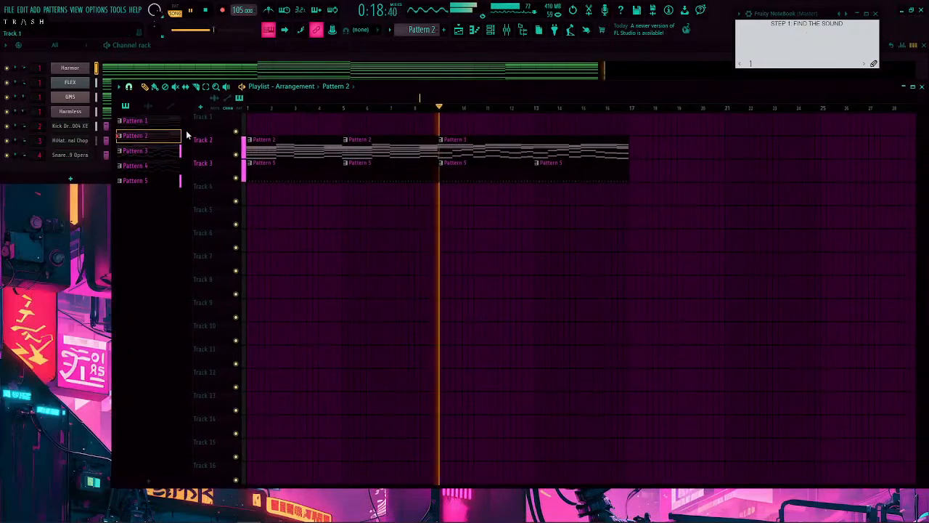
# Step: Shorten the volume envelope of the Kick Drum 004 XE sampler channel and close its window
pyautogui.click(85, 125)
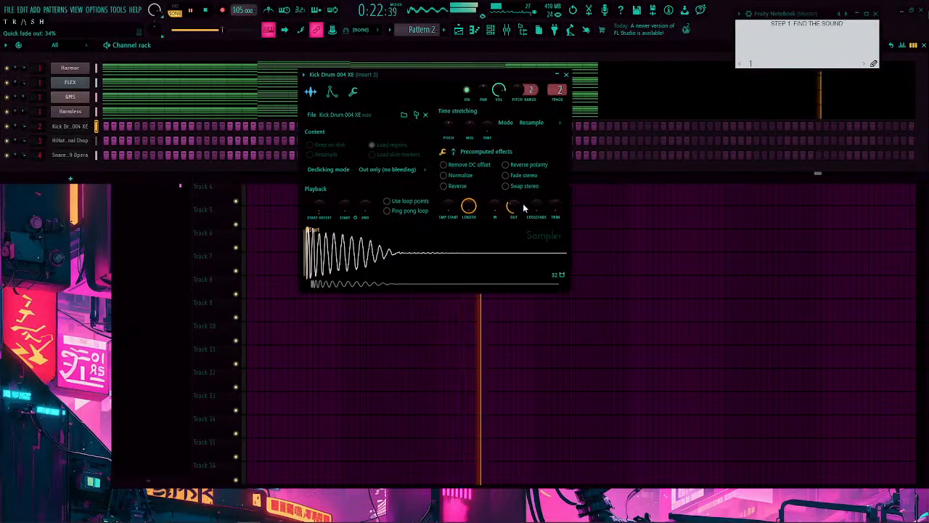
pyautogui.click(332, 92)
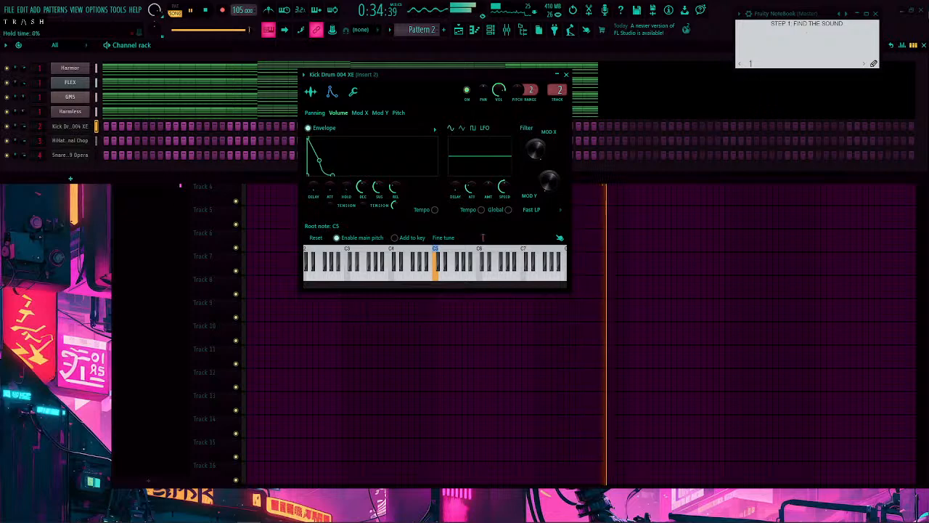
pyautogui.moveTo(346, 187); pyautogui.dragTo(395, 206)
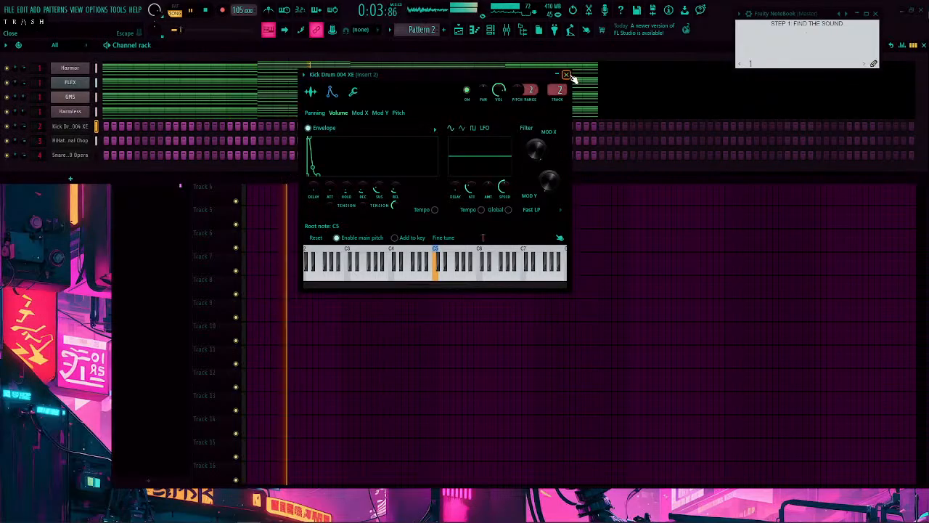
pyautogui.click(566, 75)
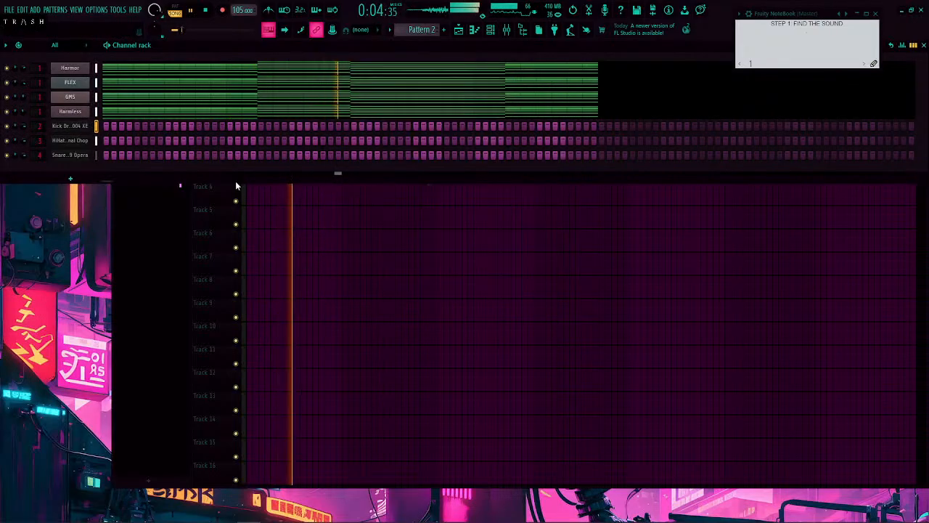
# Step: Reposition the playlist window and cut the low-shelf EQ band of mixer Insert 1 to -18.0 dB, closing the mixer
pyautogui.click(173, 223)
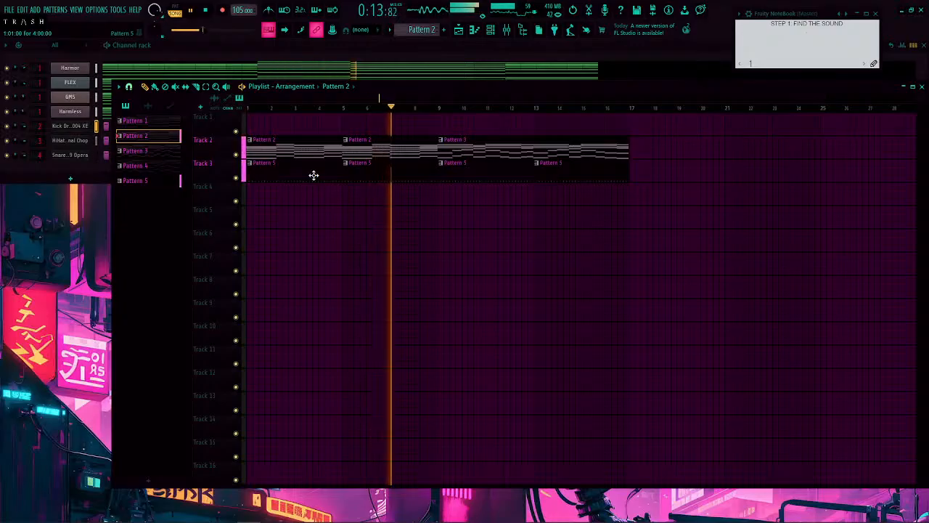
pyautogui.moveTo(405, 86); pyautogui.dragTo(312, 145)
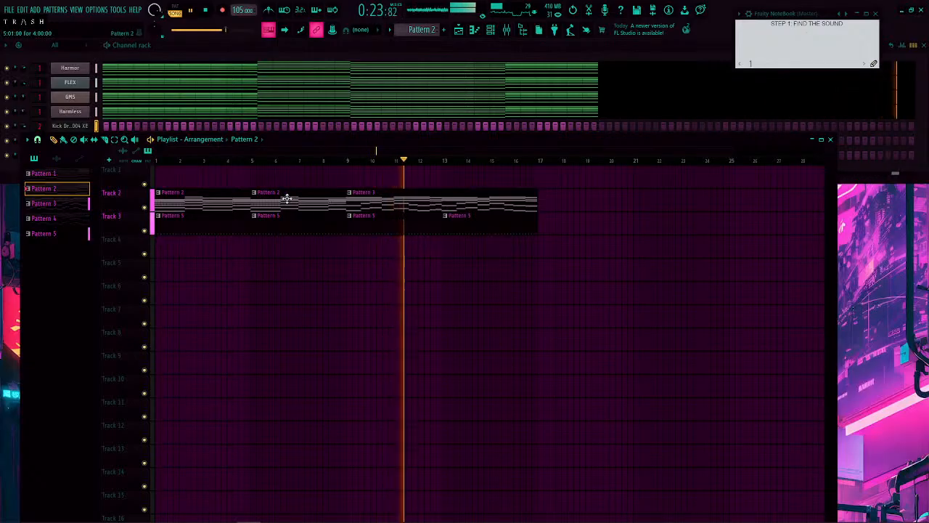
pyautogui.click(506, 29)
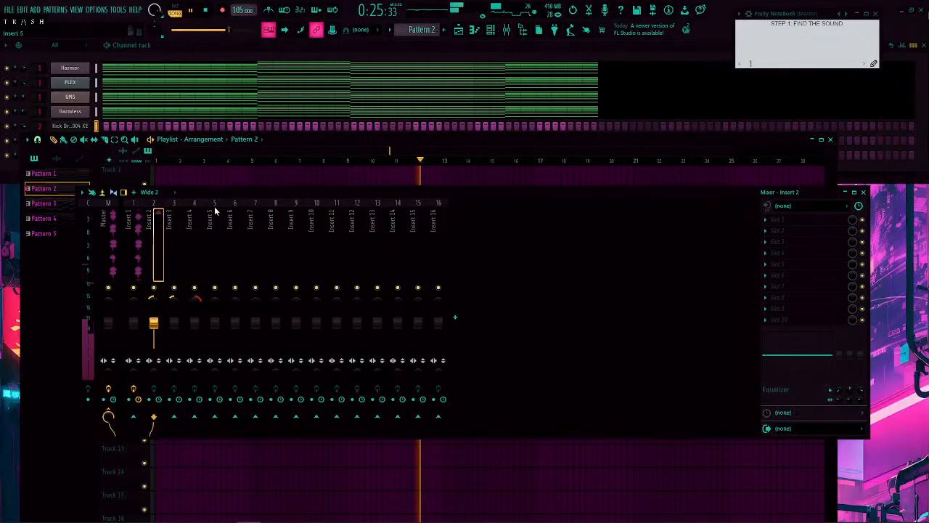
pyautogui.click(123, 243)
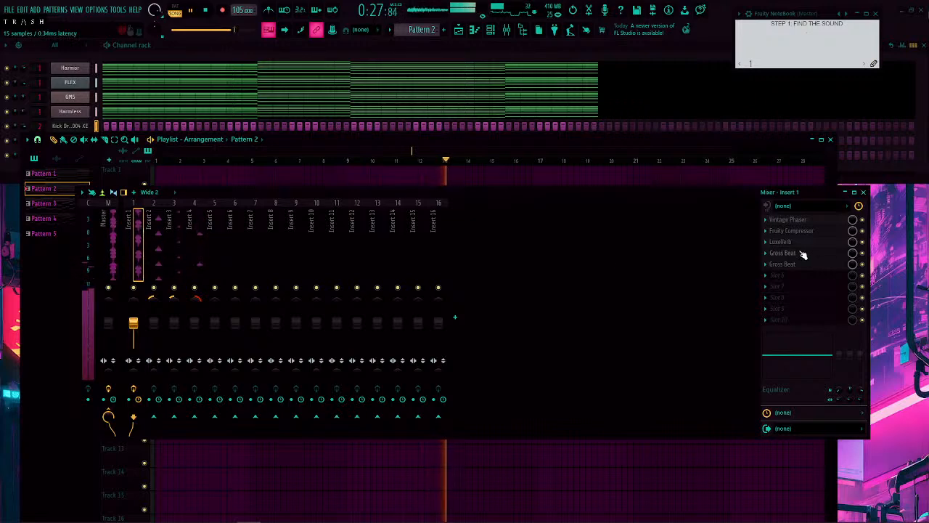
pyautogui.moveTo(839, 355); pyautogui.dragTo(839, 399)
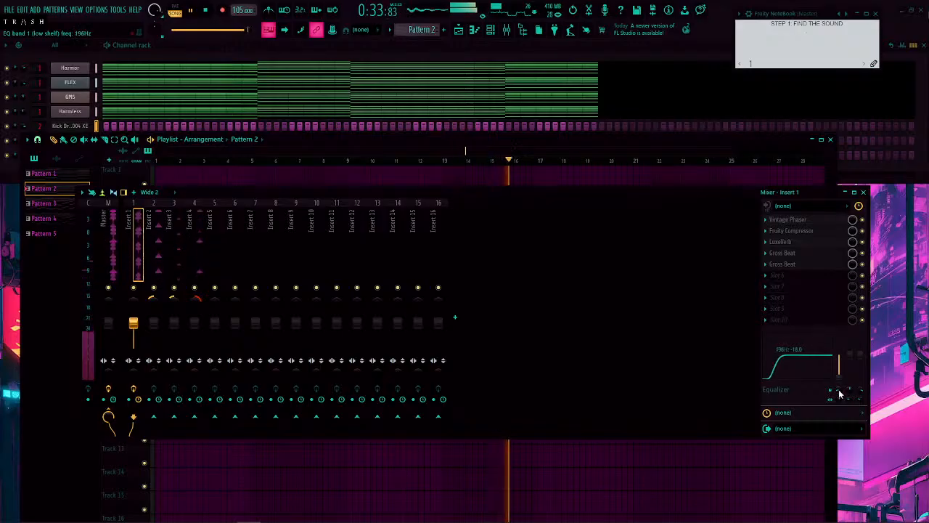
pyautogui.click(864, 191)
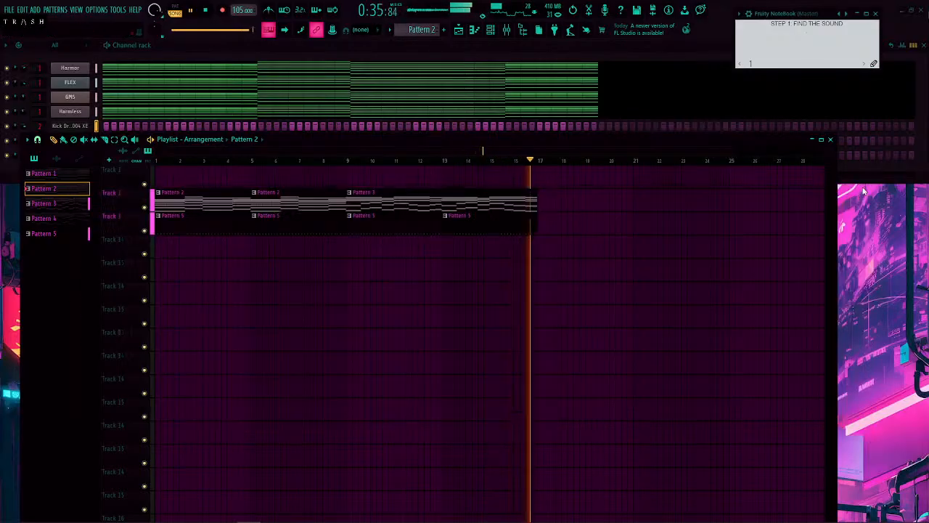
# Step: Switch to the empty Pattern 6, insert a Morphine channel above the kick drum, and move its window clear of the channel rack
pyautogui.click(95, 112)
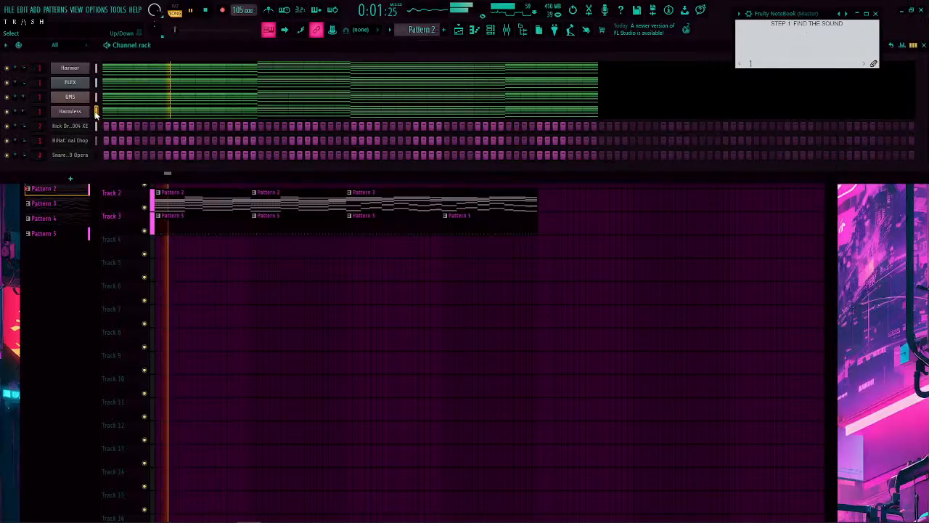
pyautogui.click(96, 125)
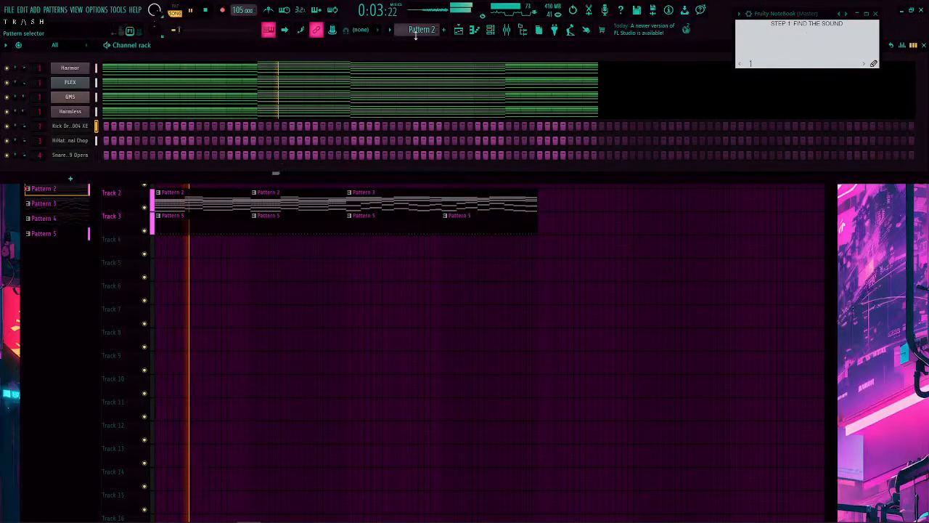
pyautogui.scroll(-3, 418, 33)
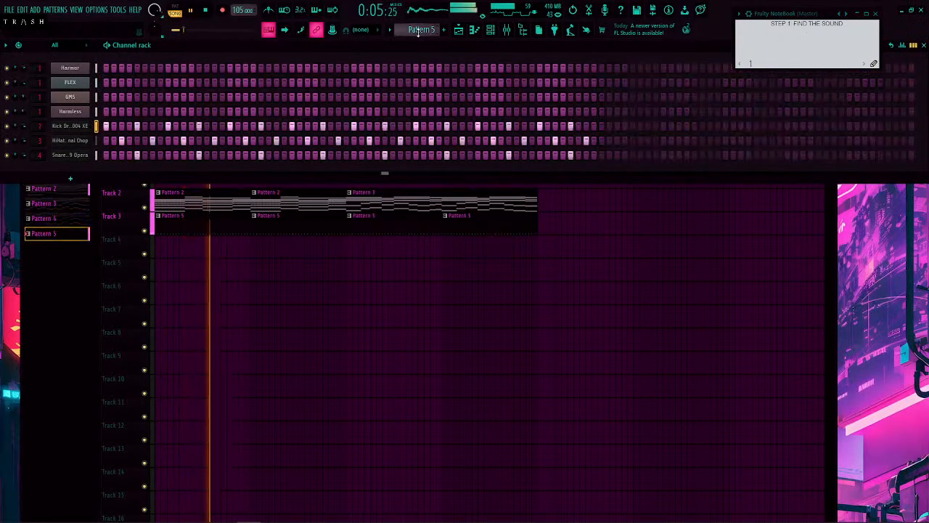
pyautogui.scroll(-1, 418, 32)
pyautogui.rightClick(90, 122)
pyautogui.moveTo(138, 219)
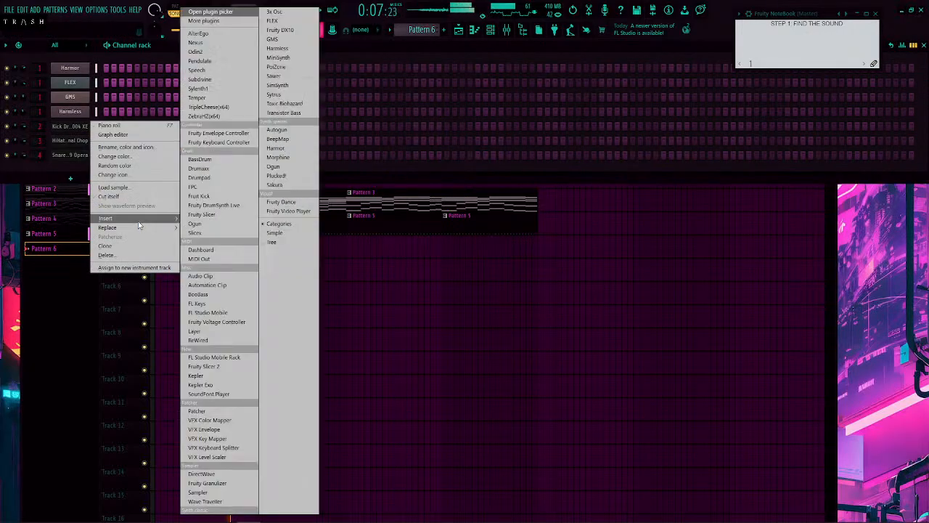
pyautogui.click(287, 161)
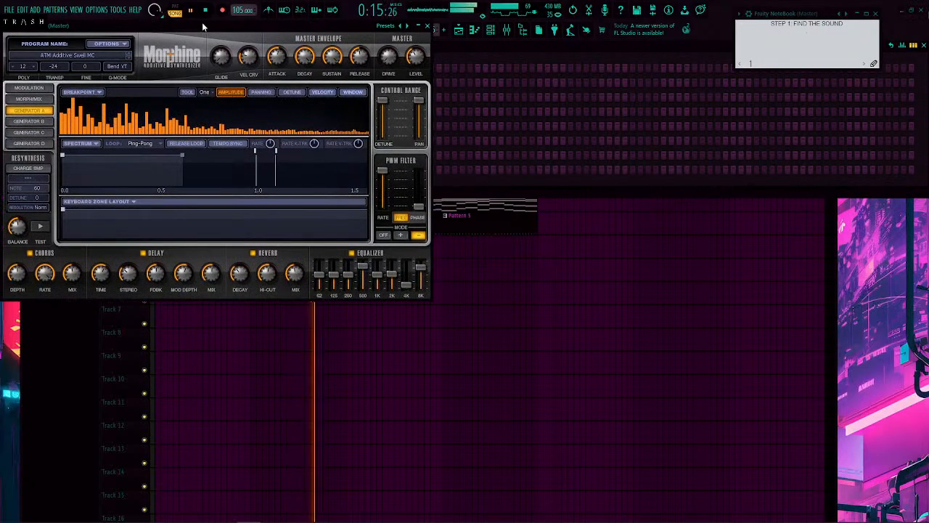
pyautogui.moveTo(203, 27); pyautogui.dragTo(524, 102)
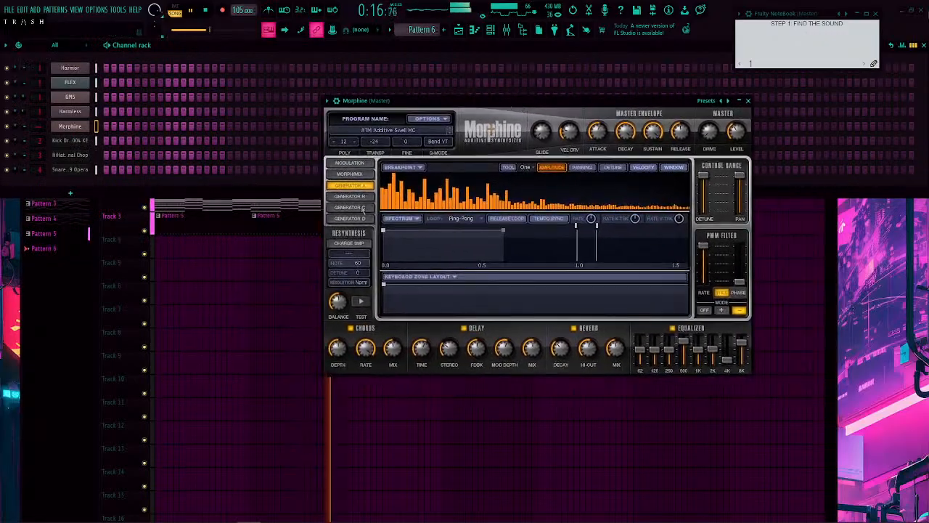
# Step: Open Morphine's piano roll for Pattern 2, load the KBD Crystal Keys NUC preset, and move the synth window beside the notes
pyautogui.click(208, 206)
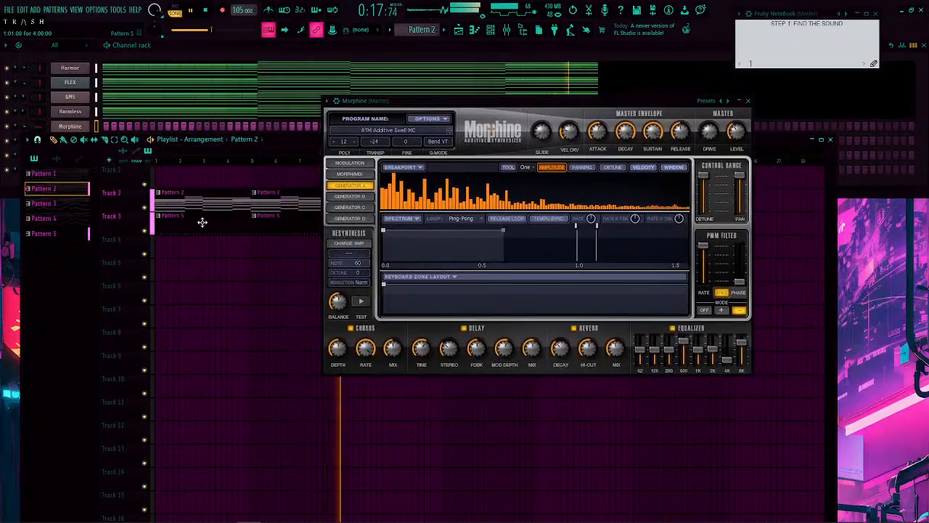
pyautogui.click(474, 30)
pyautogui.click(373, 130)
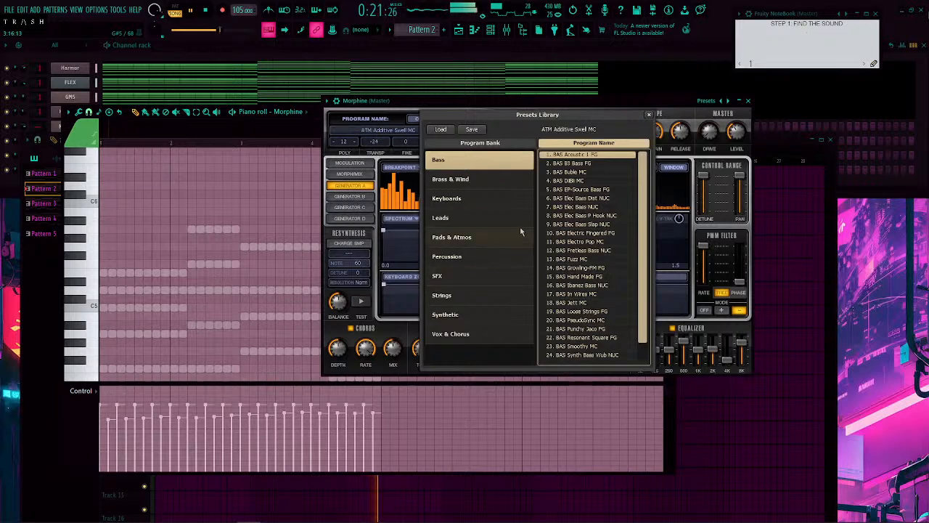
pyautogui.click(468, 202)
pyautogui.scroll(-2, 596, 240)
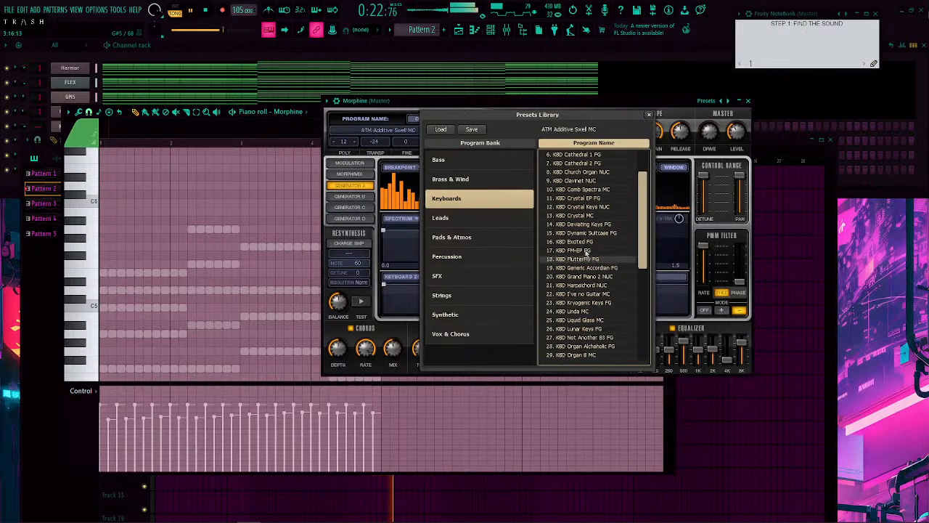
pyautogui.click(588, 208)
pyautogui.click(649, 115)
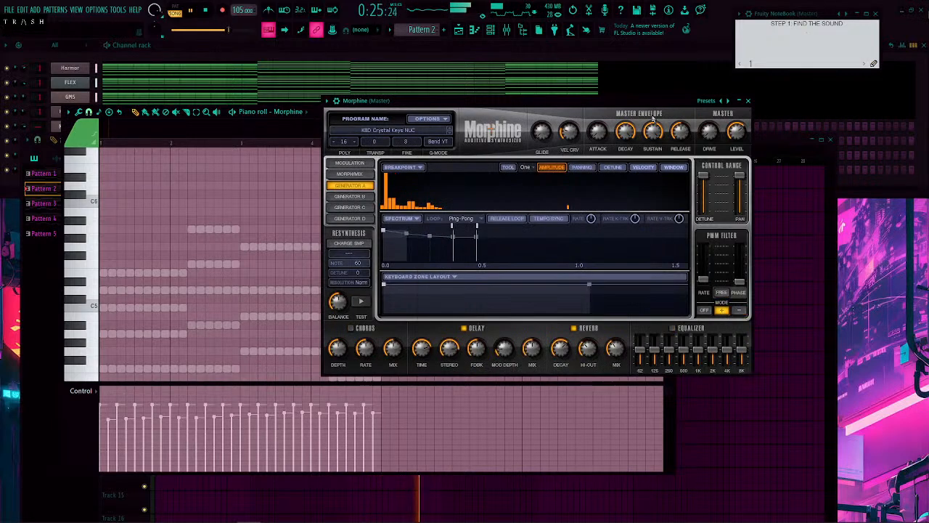
pyautogui.moveTo(630, 107); pyautogui.dragTo(759, 45)
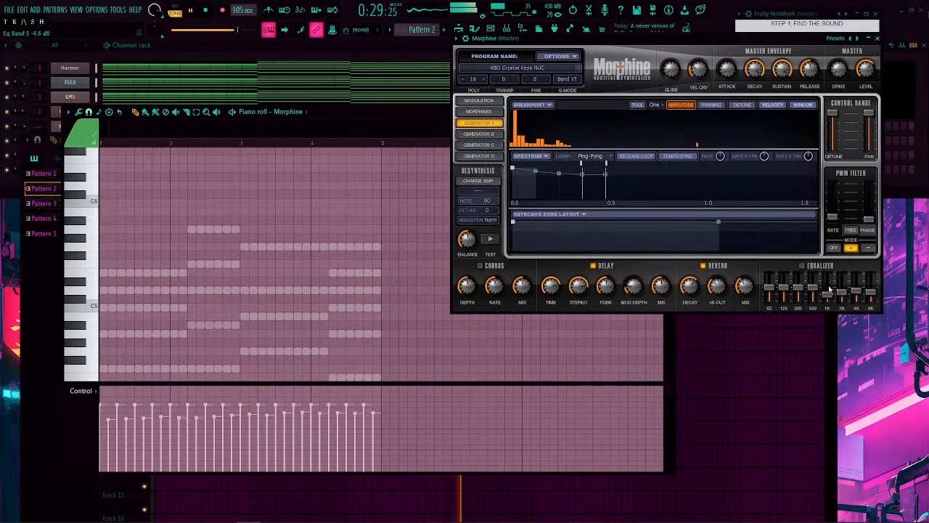
# Step: Draw four sustained Morphine notes, F3, A#3, G3 and A3, matching the timing of the lowest ghost chord notes over bars 1 to 4
pyautogui.scroll(-5, 181, 257)
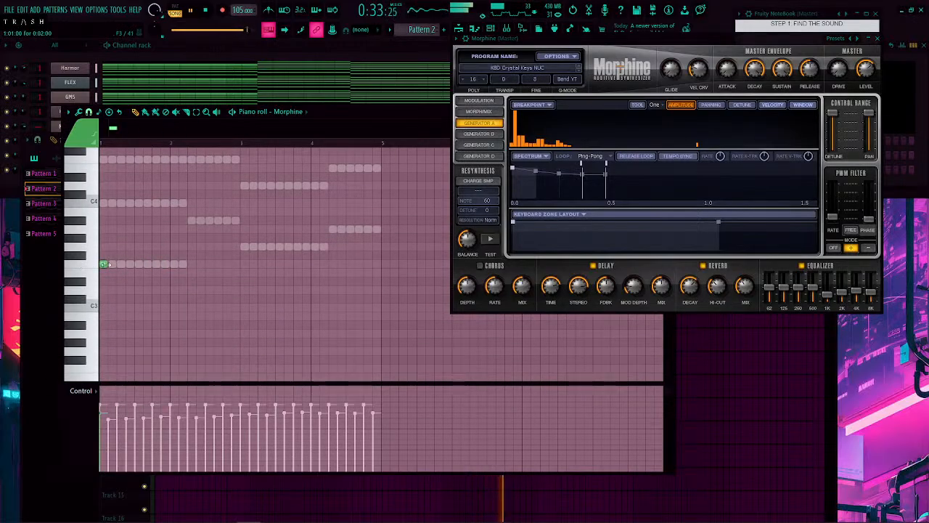
pyautogui.click(194, 222)
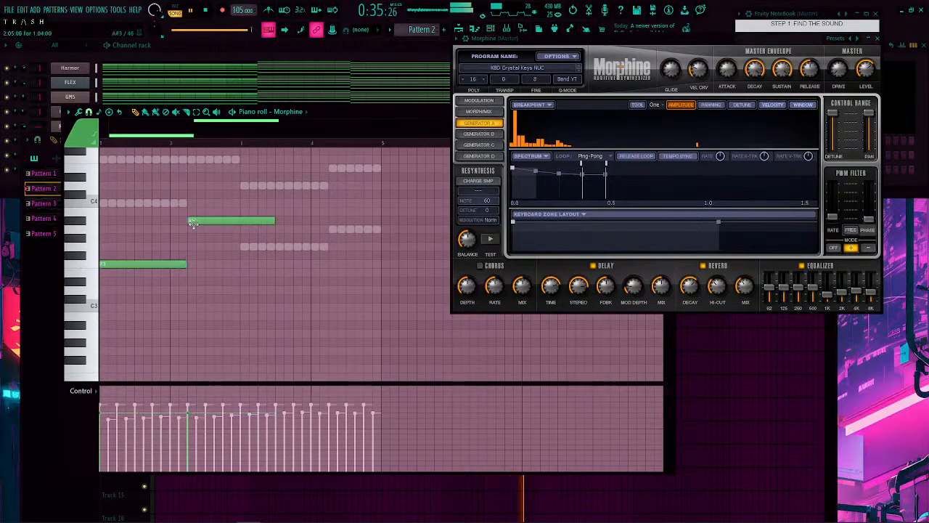
pyautogui.moveTo(229, 229); pyautogui.dragTo(236, 229)
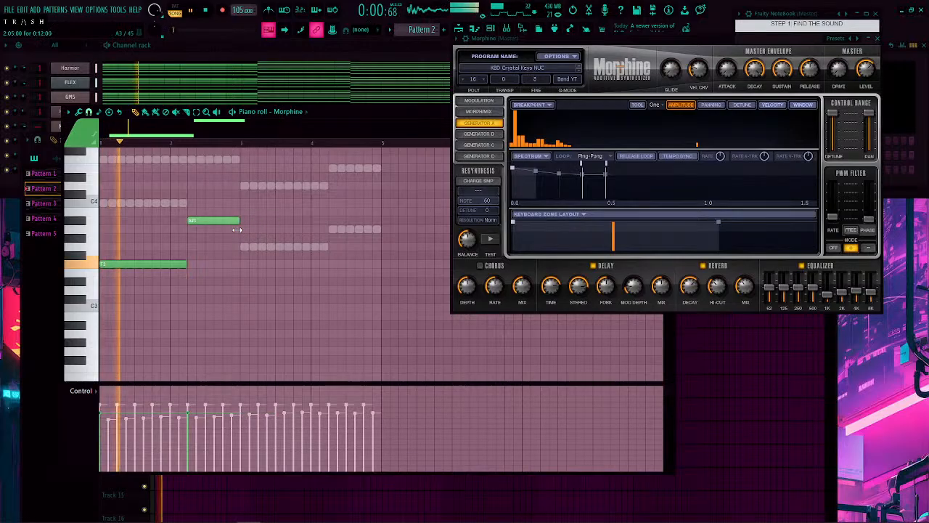
pyautogui.click(243, 249)
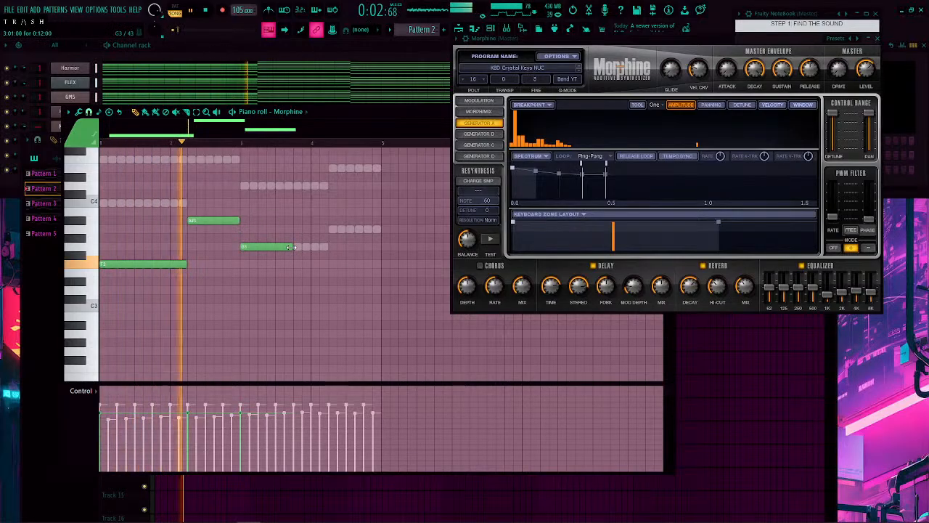
pyautogui.moveTo(292, 247); pyautogui.dragTo(325, 250)
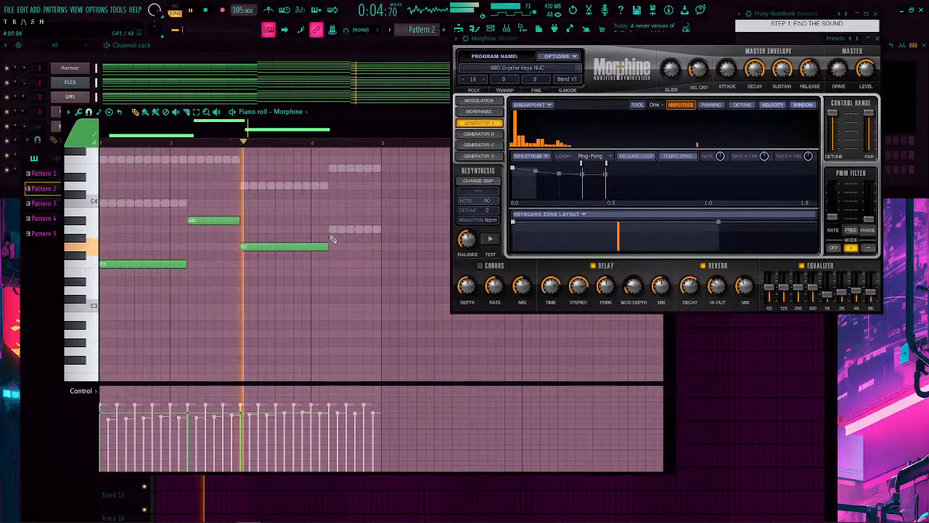
pyautogui.click(332, 230)
pyautogui.moveTo(407, 230); pyautogui.dragTo(379, 229)
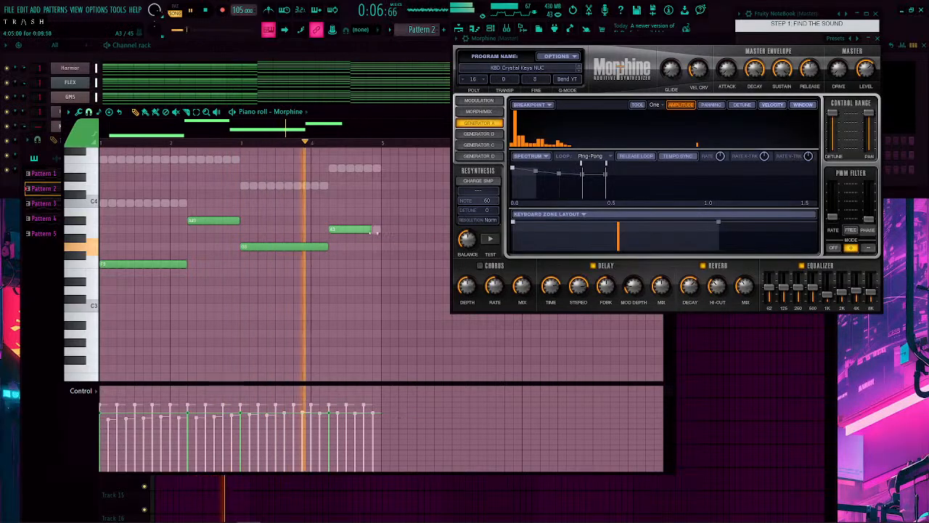
# Step: Raise the A#3 Morphine note to C4 and replace the final A3 note with a D4 of equal length
pyautogui.scroll(2, 181, 261)
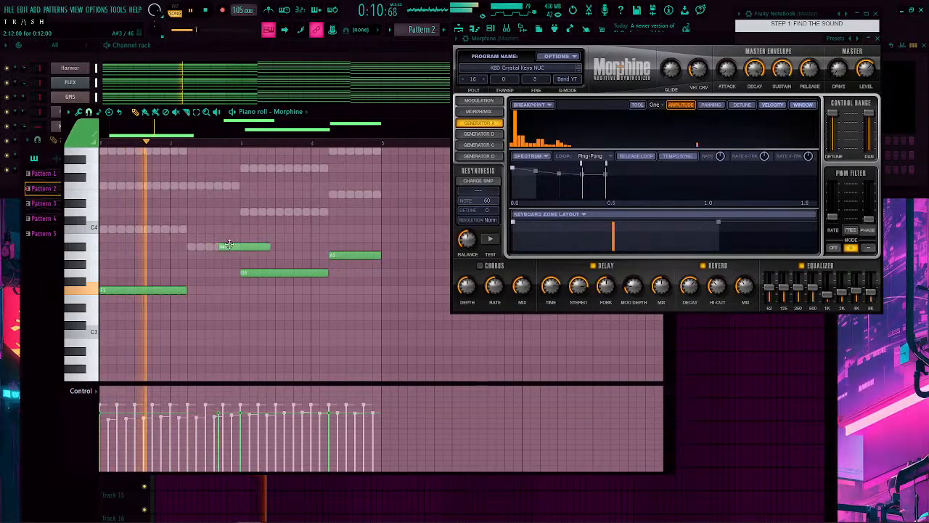
pyautogui.moveTo(199, 246); pyautogui.dragTo(199, 228)
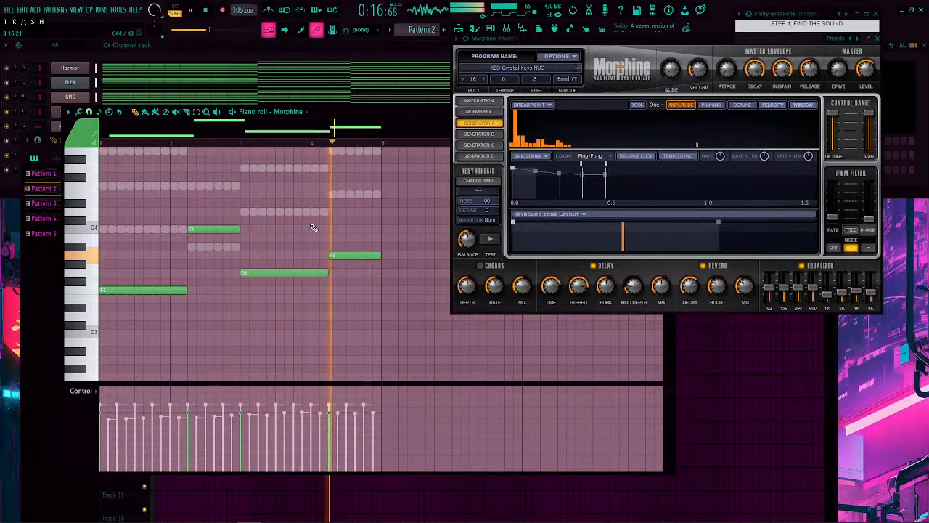
pyautogui.click(333, 213)
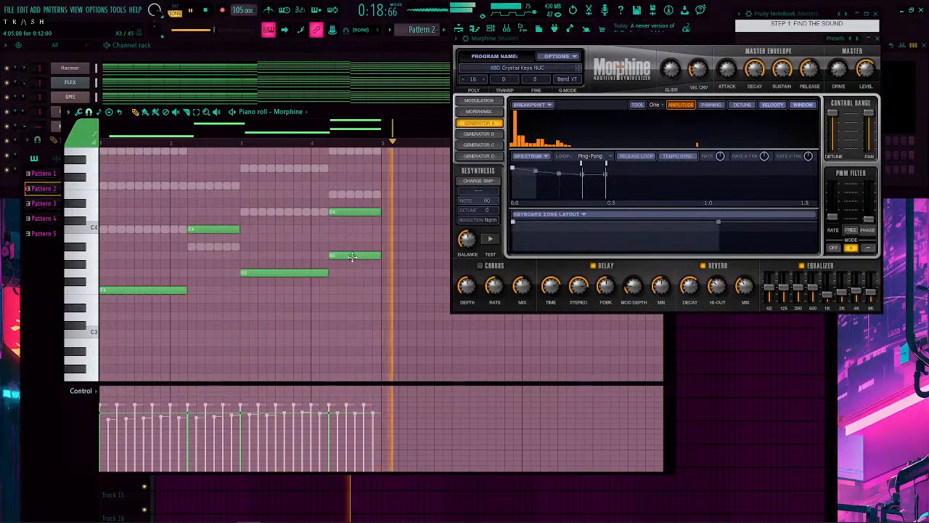
pyautogui.rightClick(350, 256)
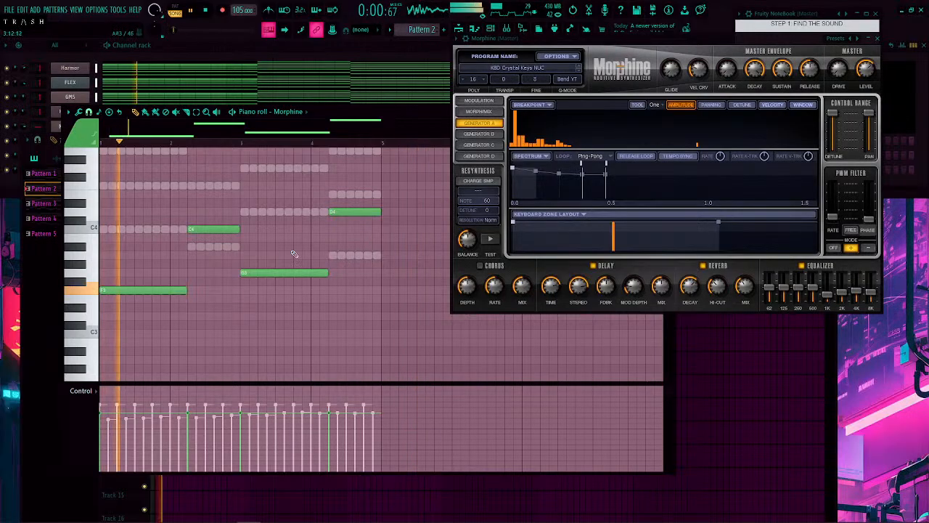
# Step: Lower the last Morphine note to B3 and play the arrangement from the start
pyautogui.scroll(3, 247, 270)
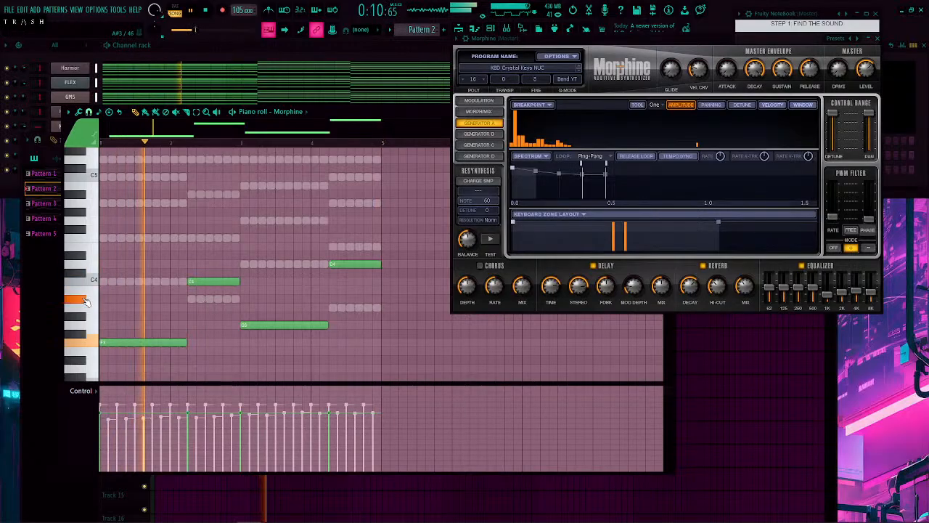
pyautogui.moveTo(345, 264); pyautogui.dragTo(353, 288)
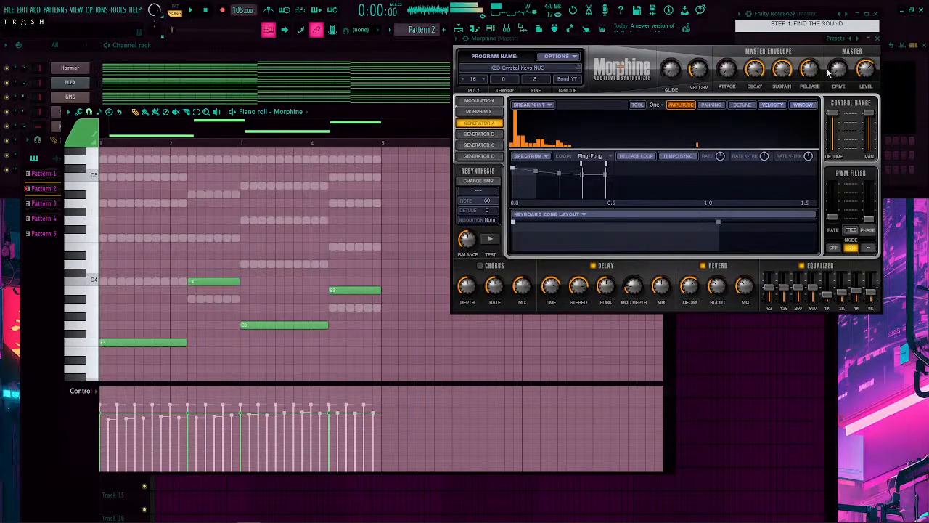
pyautogui.press('space')
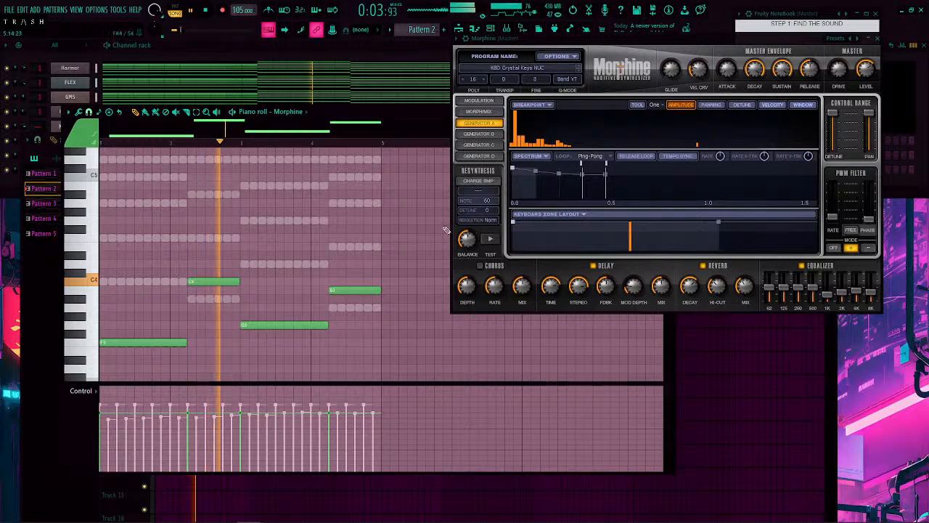
pyautogui.scroll(-2, 341, 263)
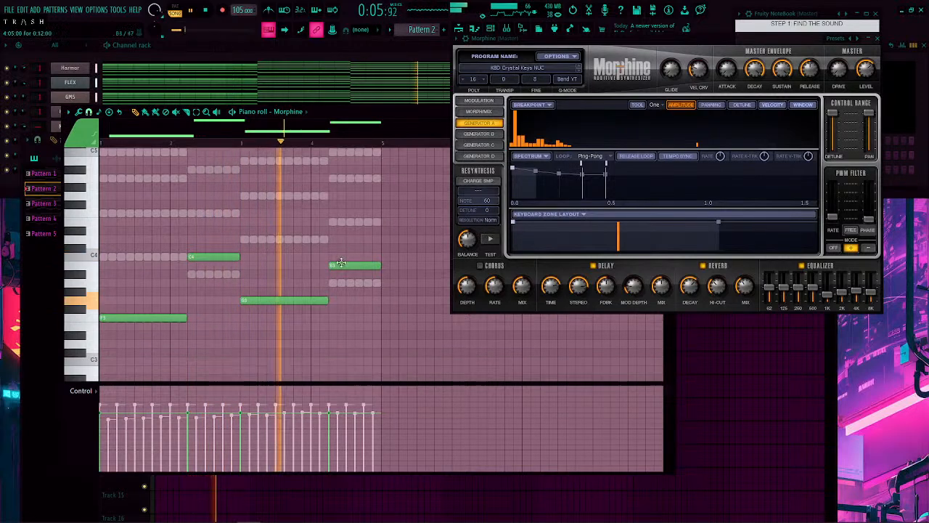
# Step: Duplicate the four long Morphine notes of Pattern 2 two octaves lower, so the copy starts on F1
pyautogui.scroll(-2, 341, 262)
pyautogui.moveTo(384, 202); pyautogui.dragTo(112, 292)
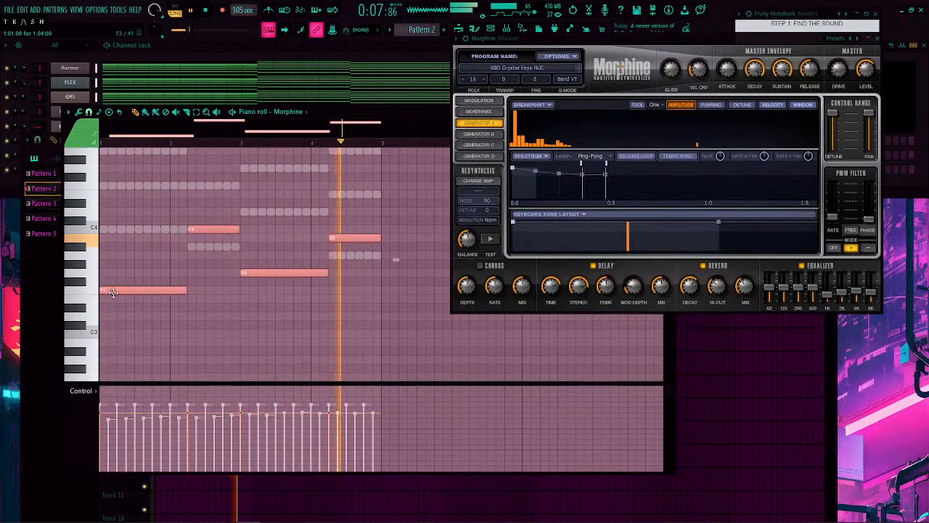
pyautogui.scroll(4, 67, 295)
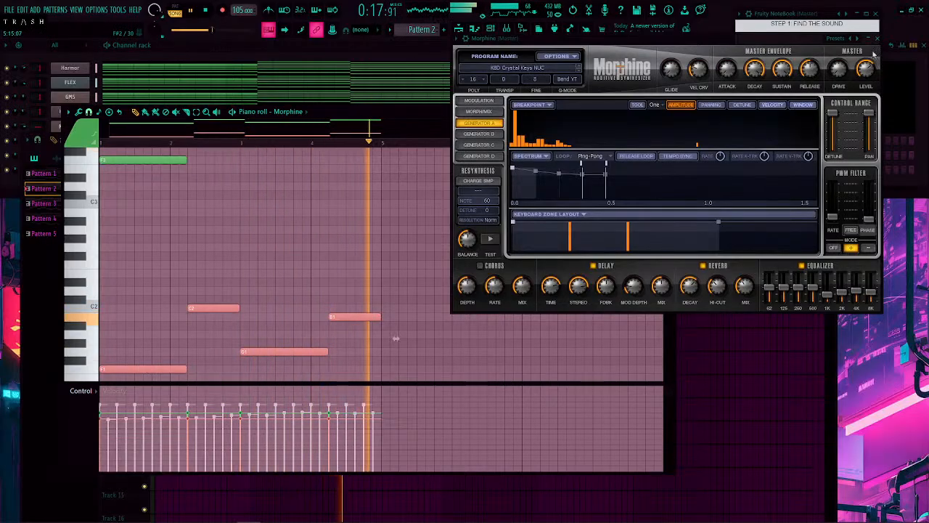
# Step: Add a middle copy of the four low notes one octave higher, starting on F2, and select the F3 layer
pyautogui.moveTo(140, 369)
pyautogui.mouseDown()
pyautogui.moveTo(158, 366)
pyautogui.moveTo(115, 368)
pyautogui.mouseUp()
pyautogui.hotkey('ctrl', 'Up')
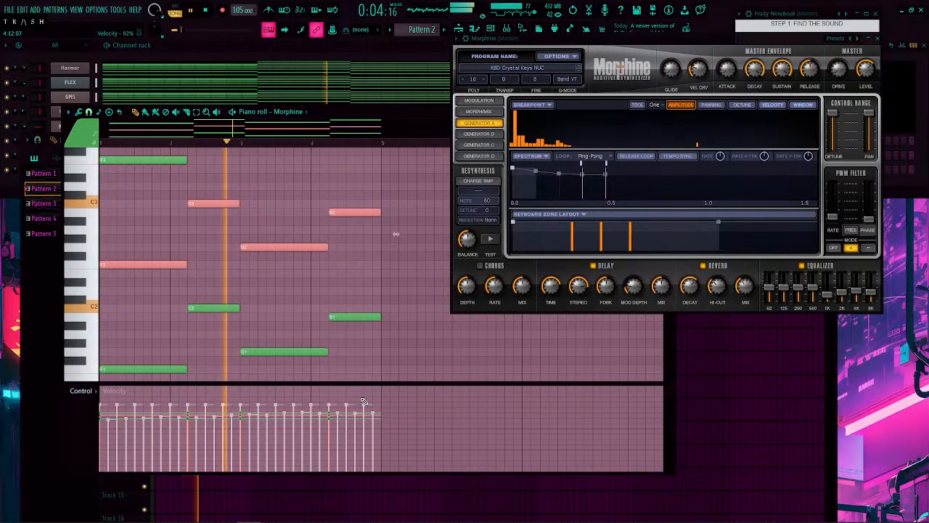
pyautogui.scroll(4, 266, 211)
pyautogui.moveTo(364, 178); pyautogui.dragTo(167, 263)
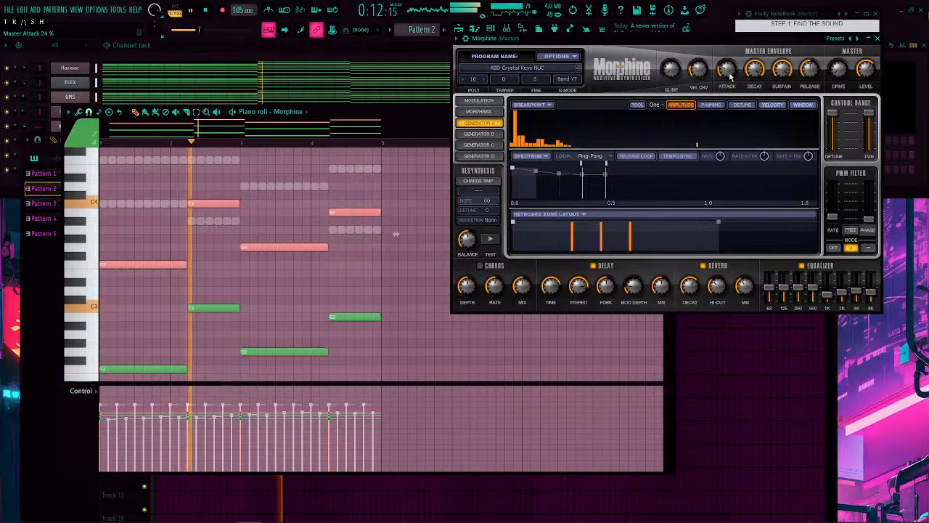
# Step: Raise Morphine's master attack to 31%, deselect the notes and fine-tune the attack during playback
pyautogui.moveTo(729, 76)
pyautogui.mouseDown()
pyautogui.moveTo(730, 58)
pyautogui.moveTo(728, 73)
pyautogui.mouseUp()
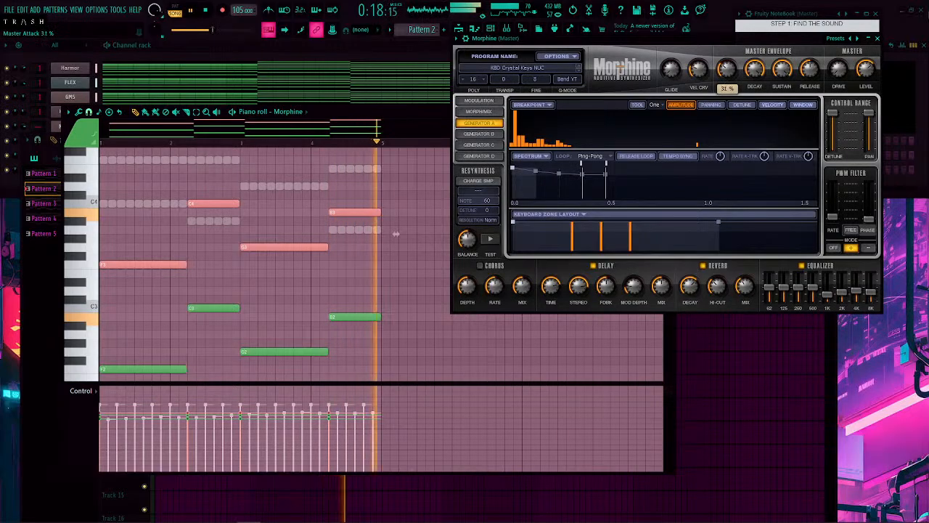
pyautogui.click(303, 229)
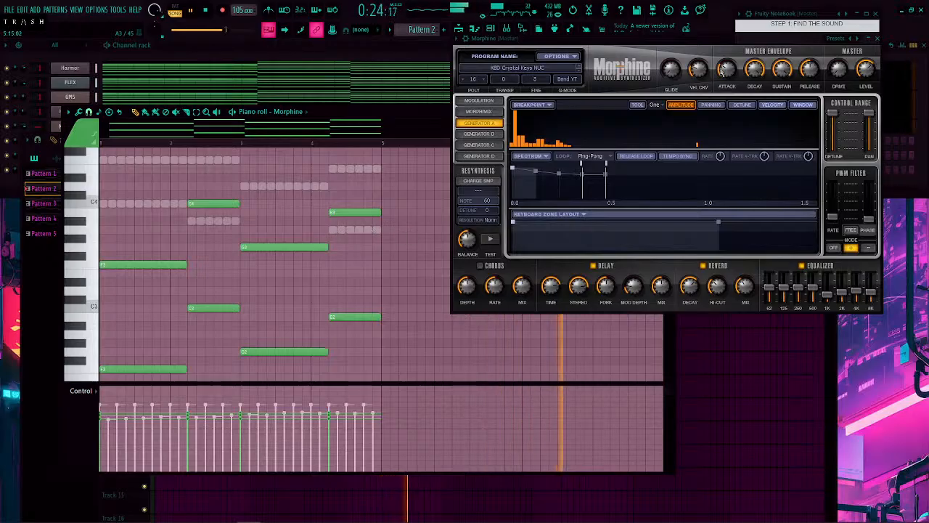
pyautogui.moveTo(724, 69); pyautogui.dragTo(723, 73)
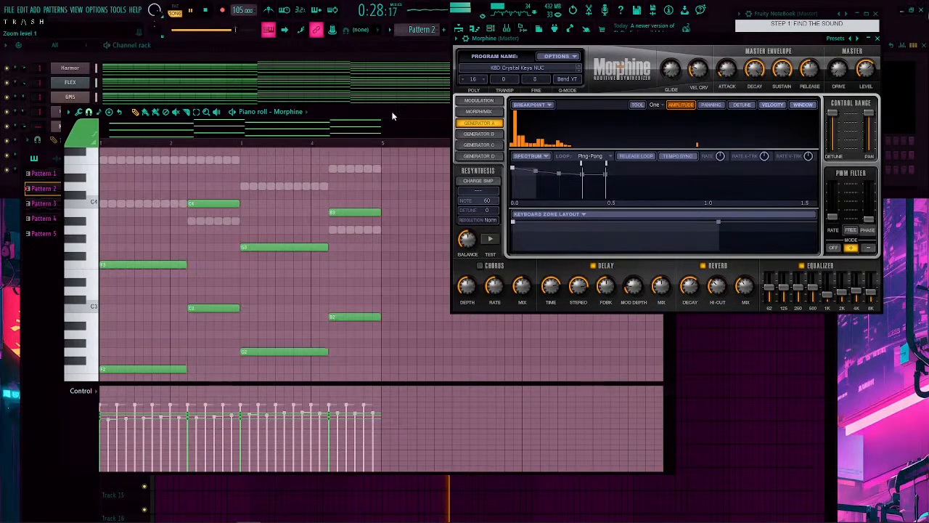
# Step: Close the Morphine plugin and its piano roll, and move the Playlist down to uncover the drum channels
pyautogui.click(878, 40)
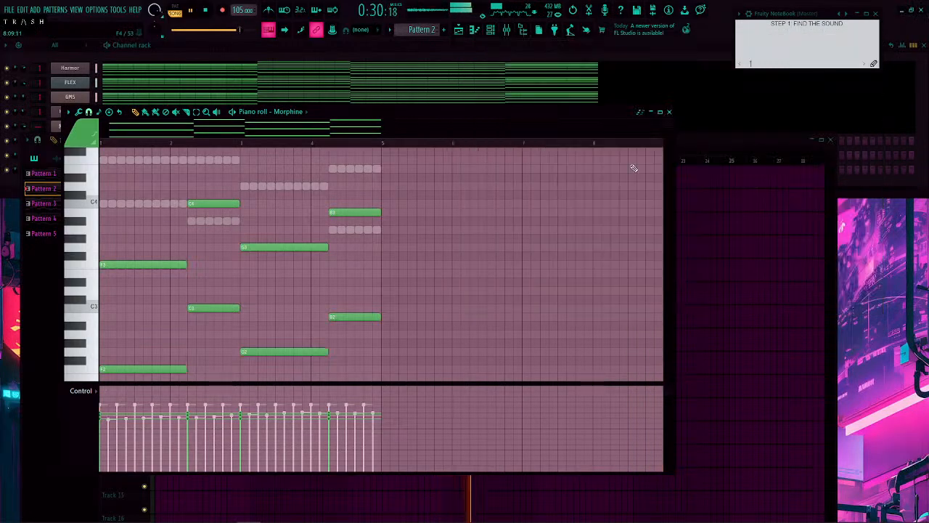
pyautogui.click(671, 113)
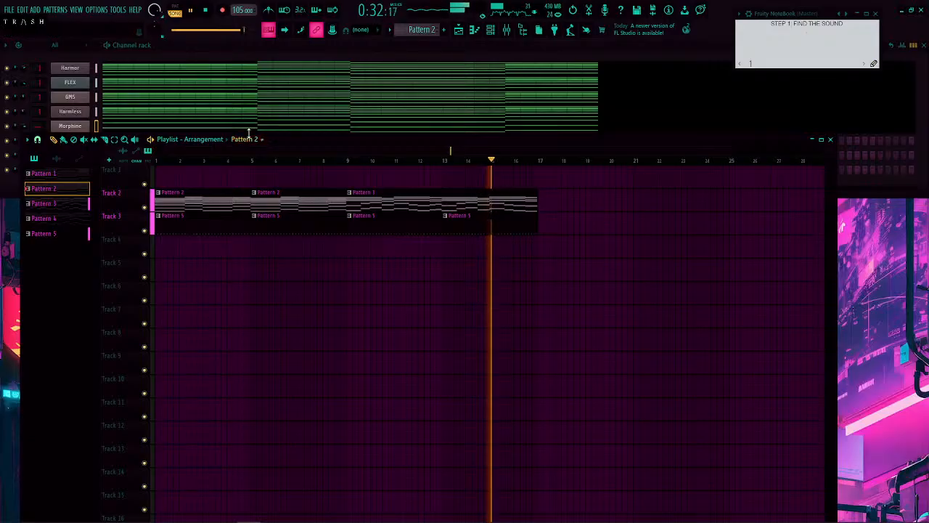
pyautogui.moveTo(276, 142); pyautogui.dragTo(255, 166)
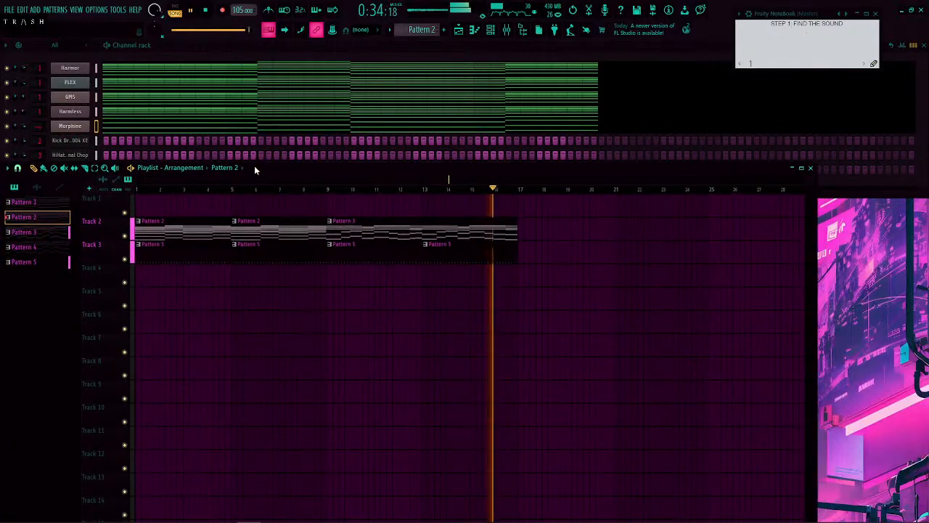
# Step: In Pattern 3, open the Harmless notes and copy the two lower octave layers of the melody, below the chords
pyautogui.click(390, 226)
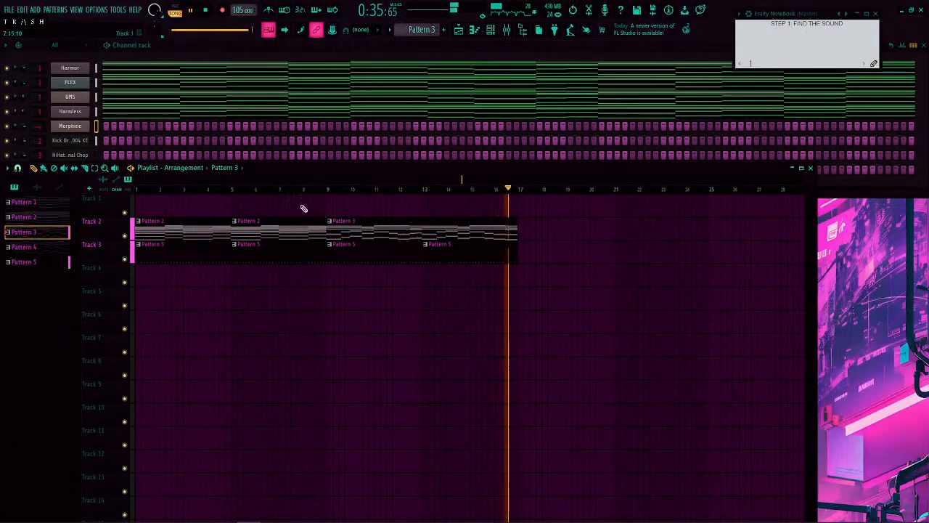
pyautogui.click(116, 114)
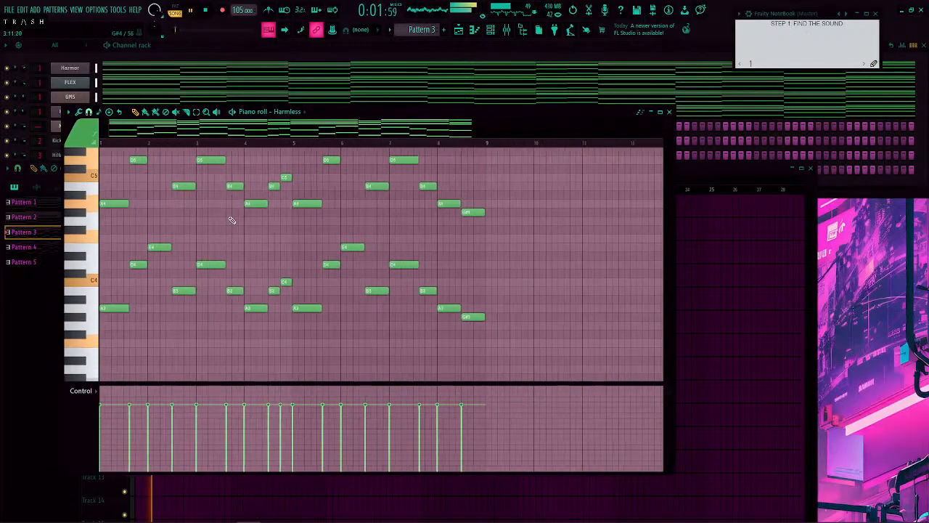
pyautogui.scroll(2, 403, 275)
pyautogui.scroll(-3, 415, 268)
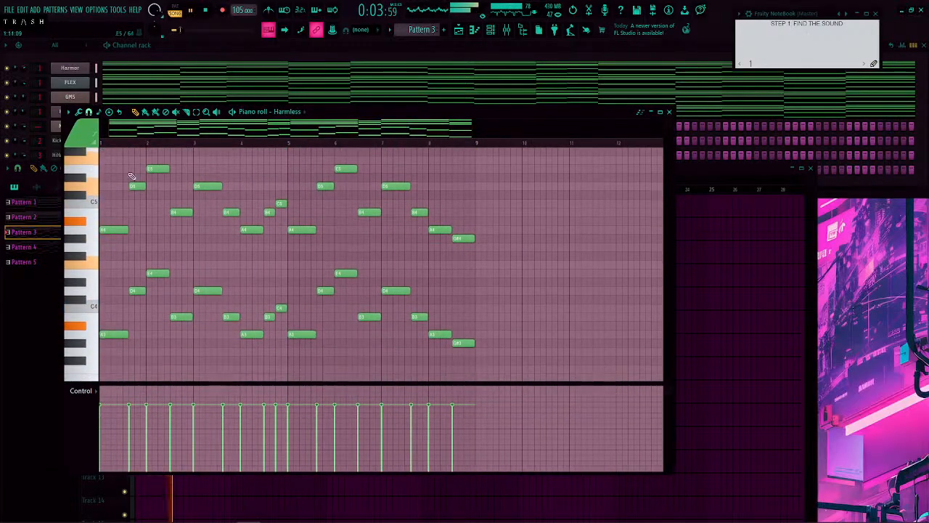
pyautogui.moveTo(109, 165); pyautogui.dragTo(477, 322)
pyautogui.scroll(5, 441, 315)
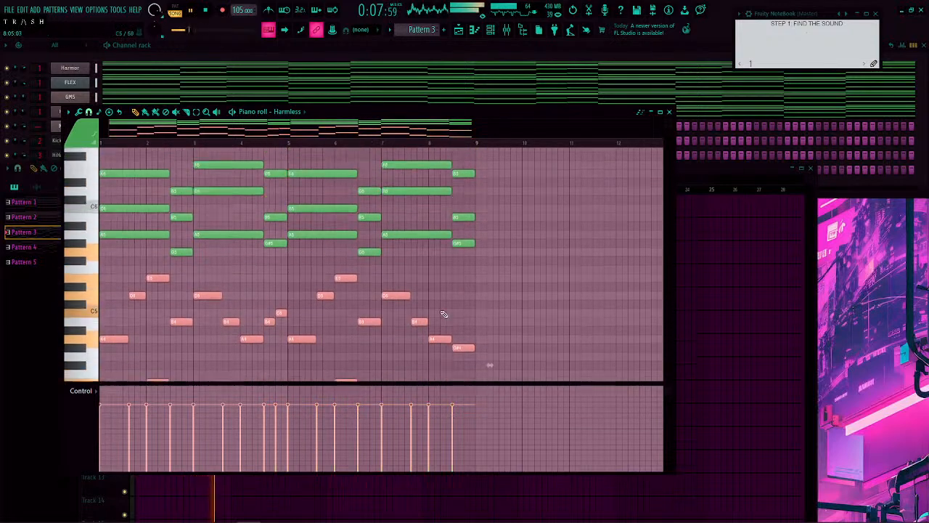
pyautogui.scroll(-5, 440, 313)
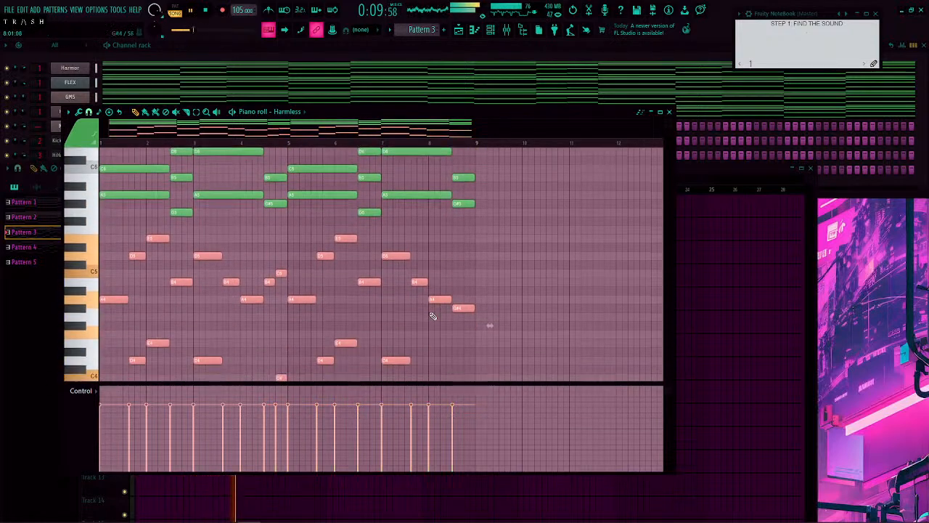
pyautogui.scroll(-3, 428, 314)
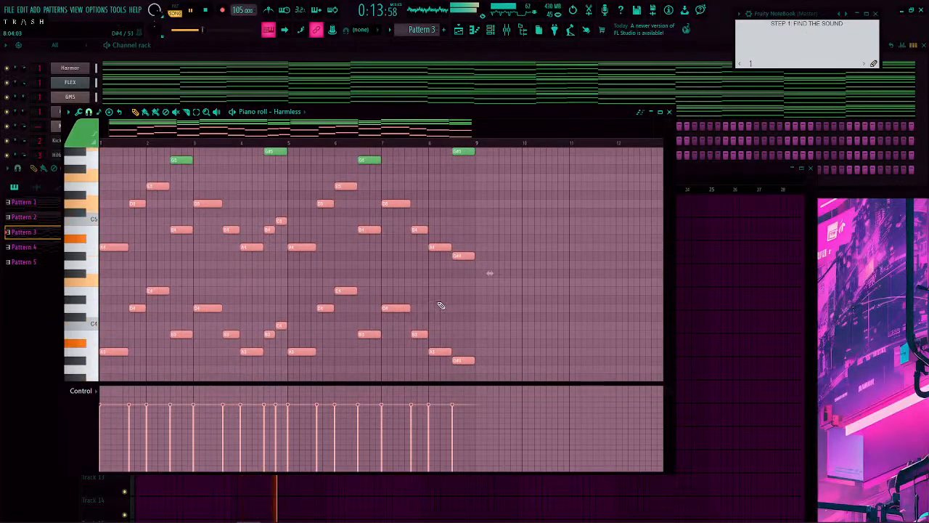
pyautogui.scroll(6, 440, 305)
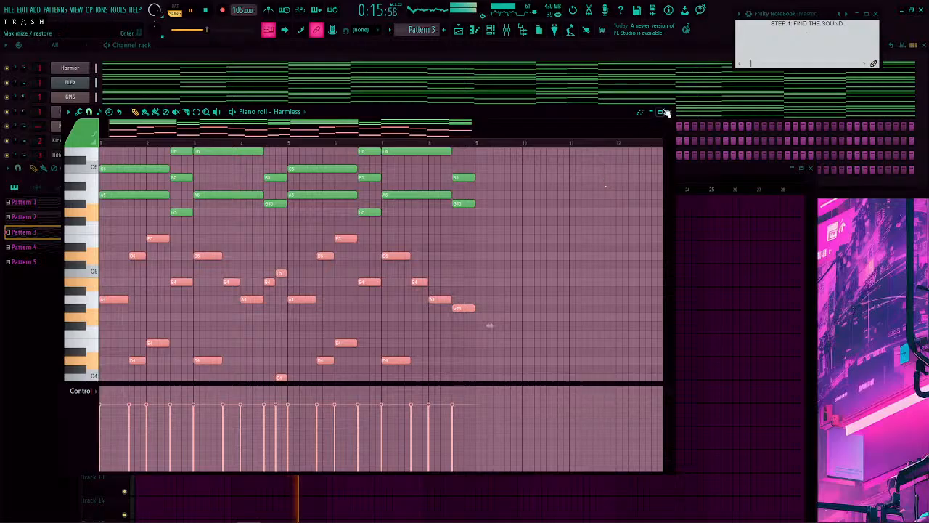
# Step: Paste the copied melody into Pattern 3's Morphine channel and bring up its piano roll with the mixer closed
pyautogui.click(669, 113)
pyautogui.click(105, 133)
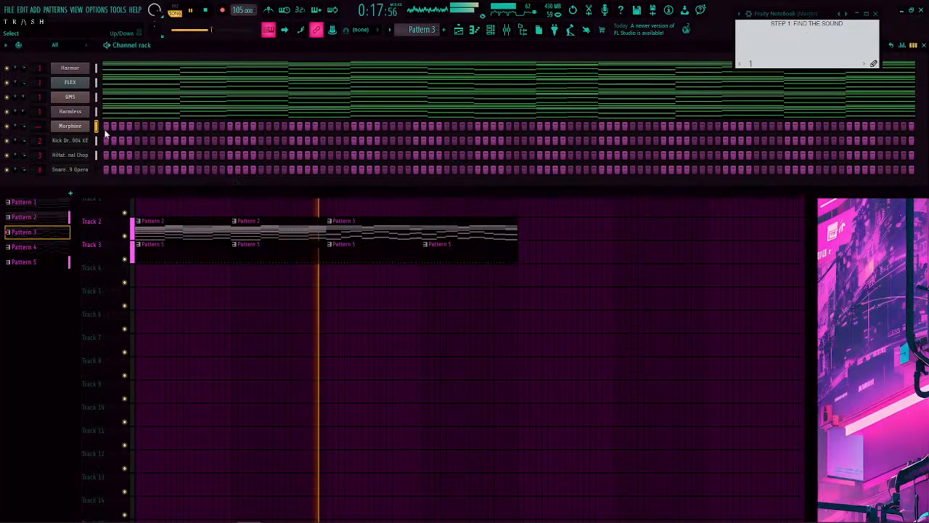
pyautogui.click(507, 29)
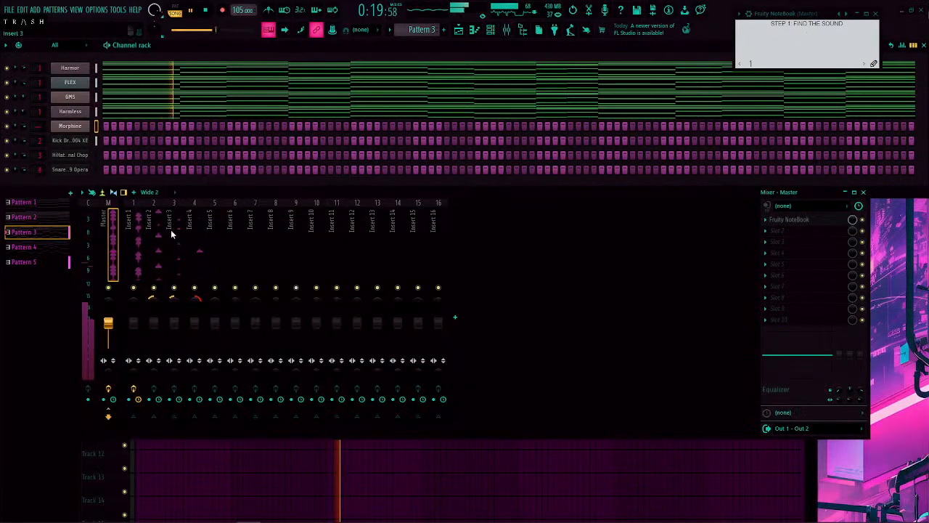
pyautogui.click(475, 31)
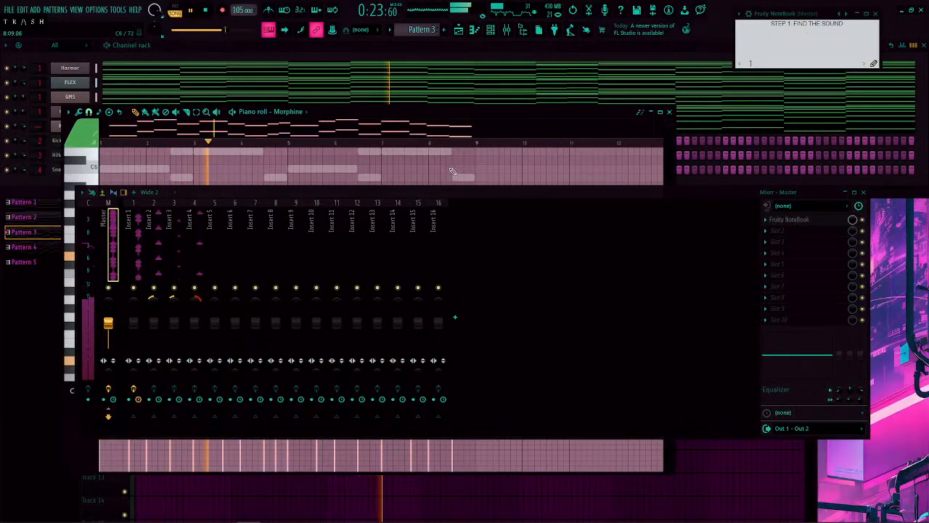
pyautogui.click(863, 192)
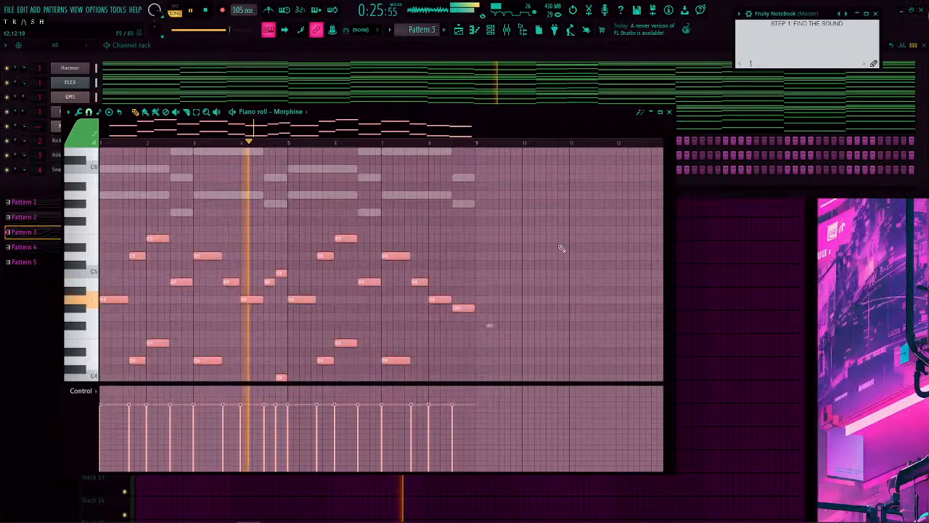
# Step: Transpose both Morphine melody layers down one octave, so their first notes are A3 and A2
pyautogui.scroll(-4, 237, 278)
pyautogui.scroll(2, 207, 278)
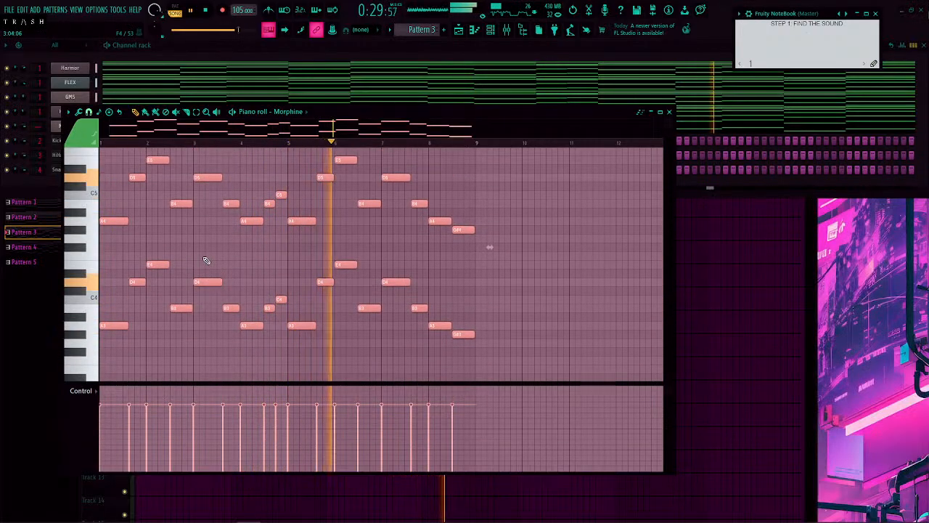
pyautogui.scroll(5, 280, 276)
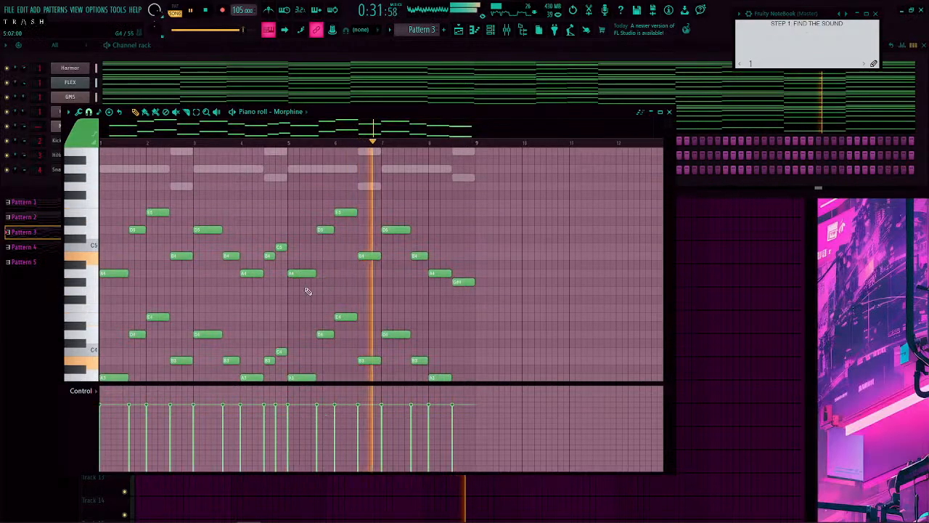
pyautogui.scroll(-5, 306, 292)
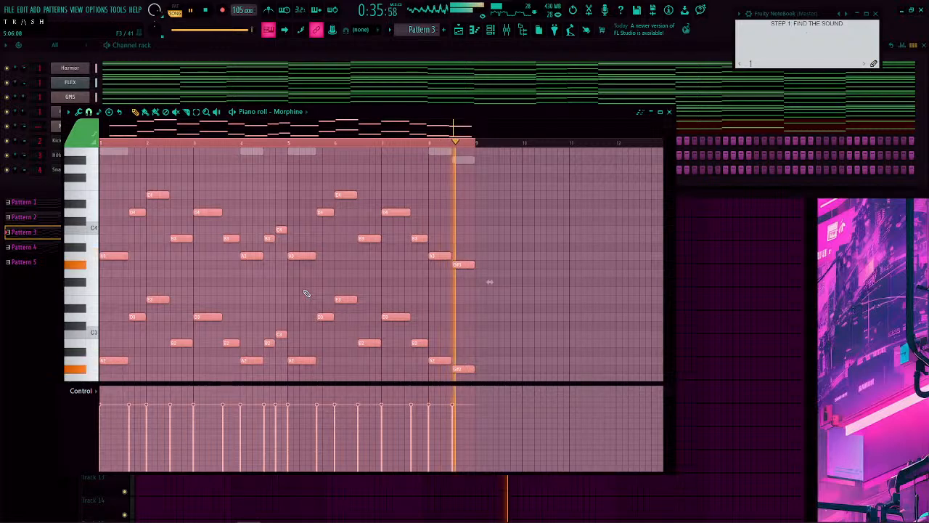
# Step: Duplicate the lowest Morphine melody layer one octave further down as a third layer
pyautogui.scroll(-3, 448, 262)
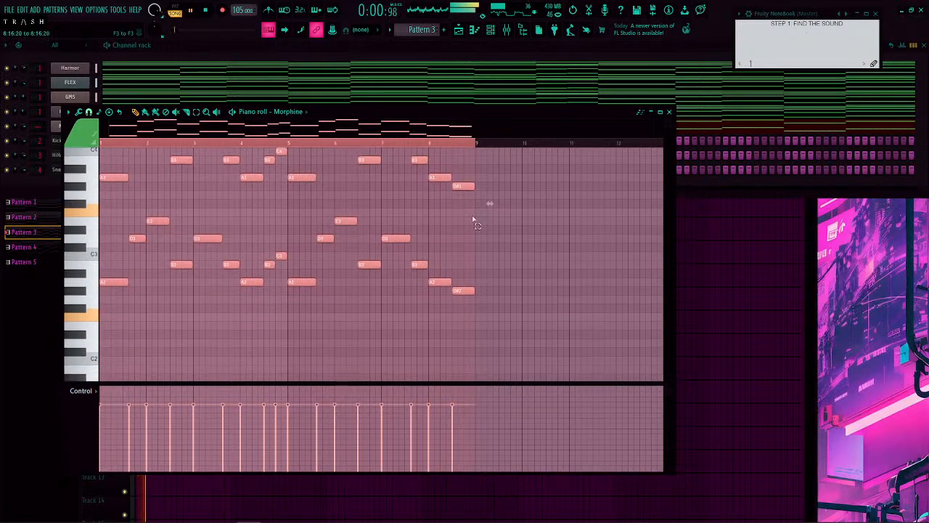
pyautogui.hotkey('ctrl', 'v')
pyautogui.hotkey('ctrl', 'Down')
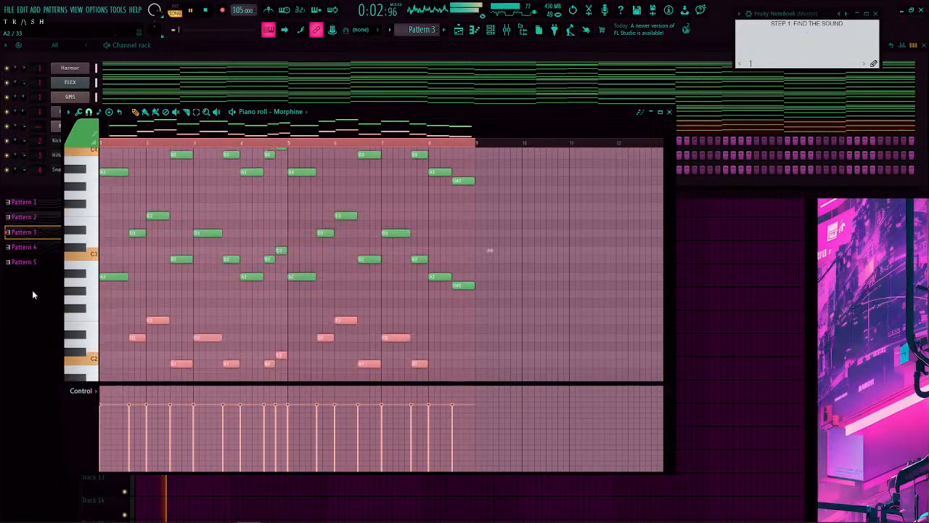
# Step: Select the middle Morphine melody layer, starting on A2, and lower its velocity to about 73%
pyautogui.scroll(-1, 284, 294)
pyautogui.scroll(2, 473, 261)
pyautogui.moveTo(477, 245); pyautogui.dragTo(82, 332)
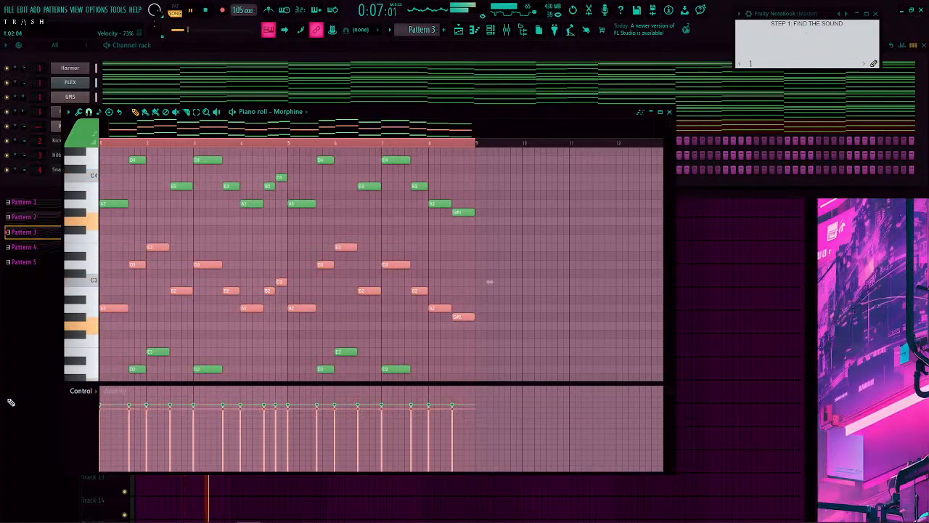
# Step: Select the top Morphine melody layer, starting on A3, and lower its velocity to about 57%
pyautogui.scroll(1, 464, 196)
pyautogui.moveTo(481, 166); pyautogui.dragTo(94, 250)
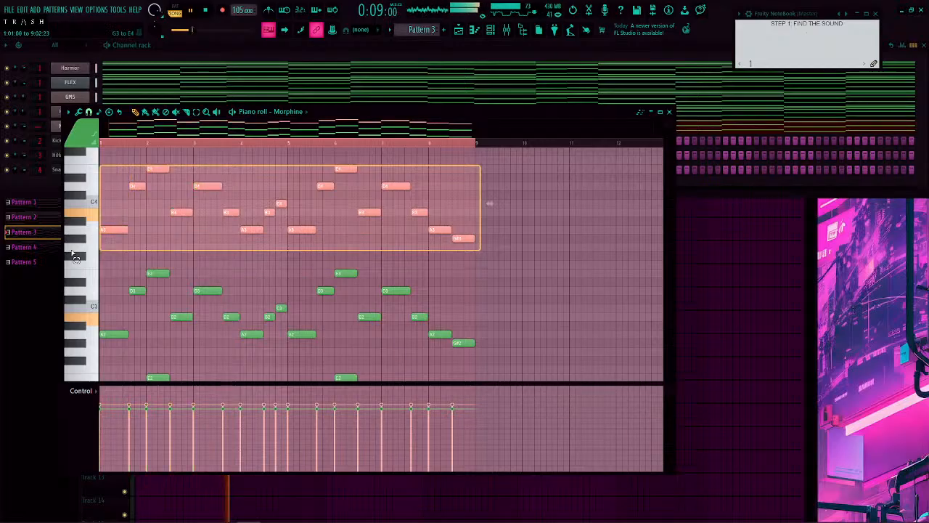
pyautogui.scroll(3, 143, 320)
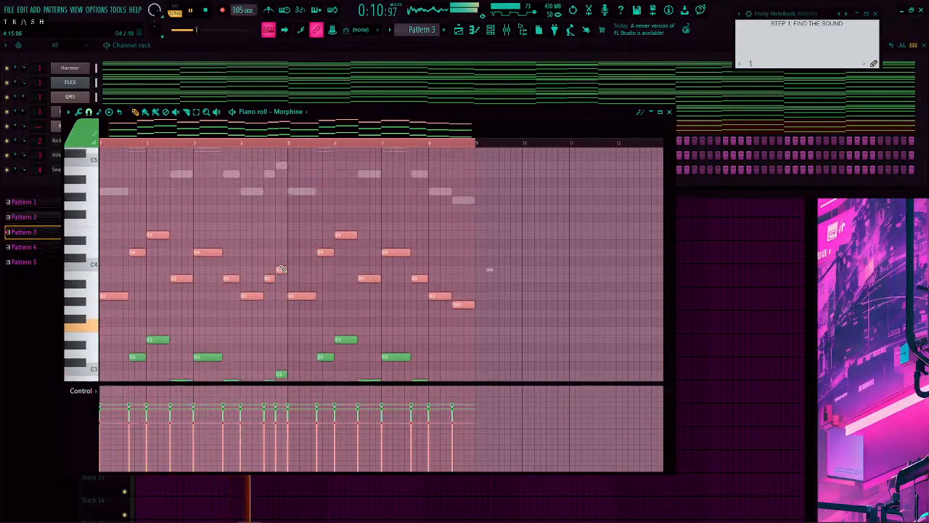
# Step: Transpose the top Morphine melody layer up one octave to start on A4, reduce its velocity slightly and close the piano roll
pyautogui.hotkey('shift', 'Up')
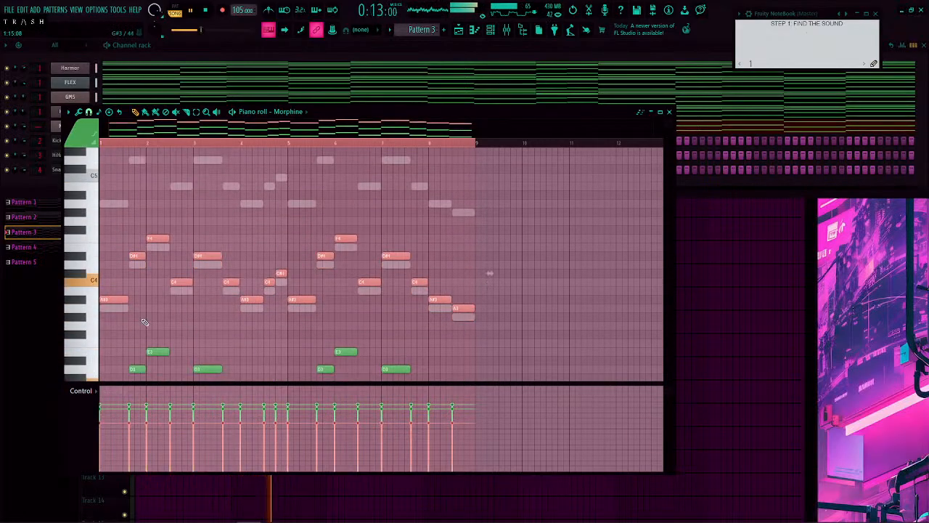
pyautogui.hotkey('shift', 'Down')
pyautogui.hotkey('ctrl', 'Up')
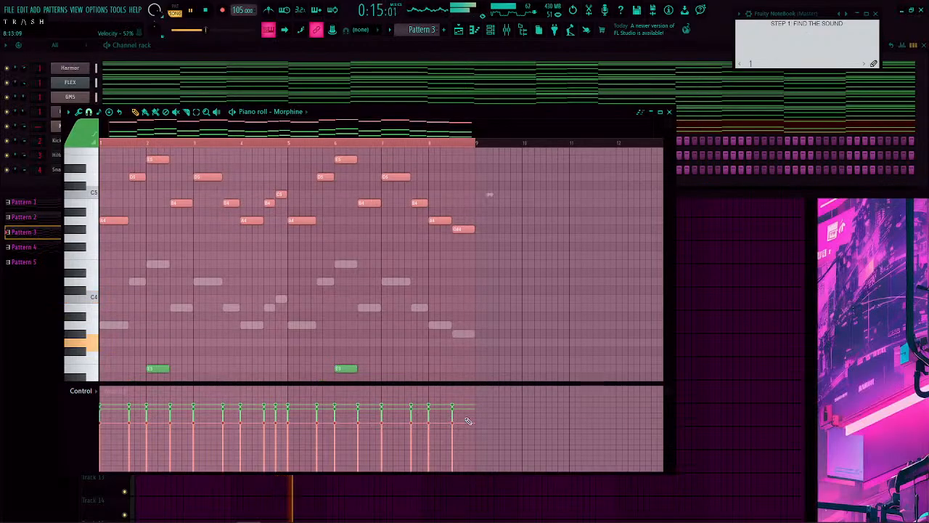
pyautogui.scroll(4, 236, 233)
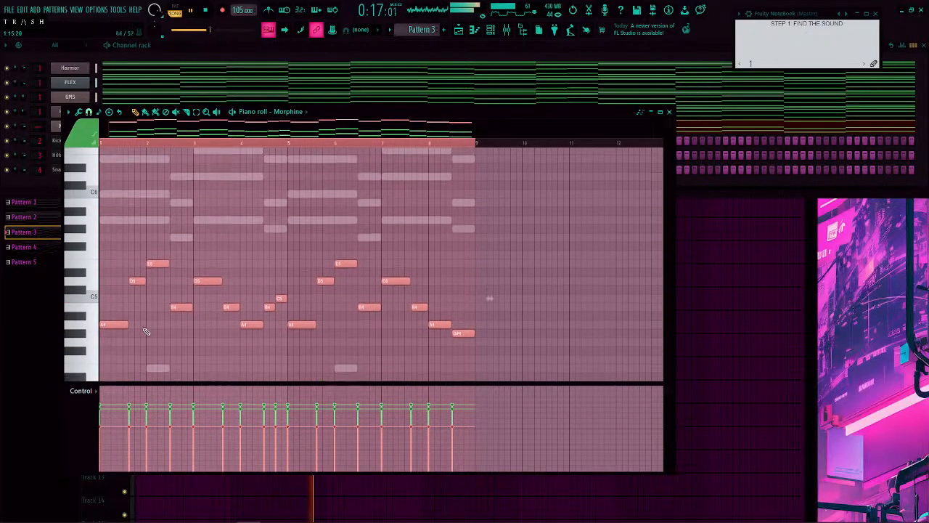
pyautogui.click(669, 113)
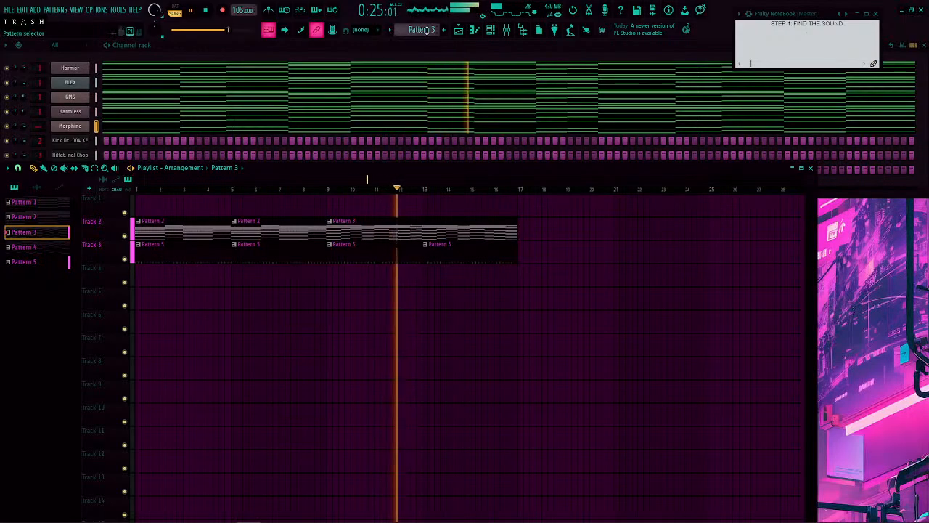
# Step: Move the Morphine channel's notes from Pattern 3 into Pattern 4
pyautogui.scroll(-1, 426, 29)
pyautogui.scroll(1, 426, 29)
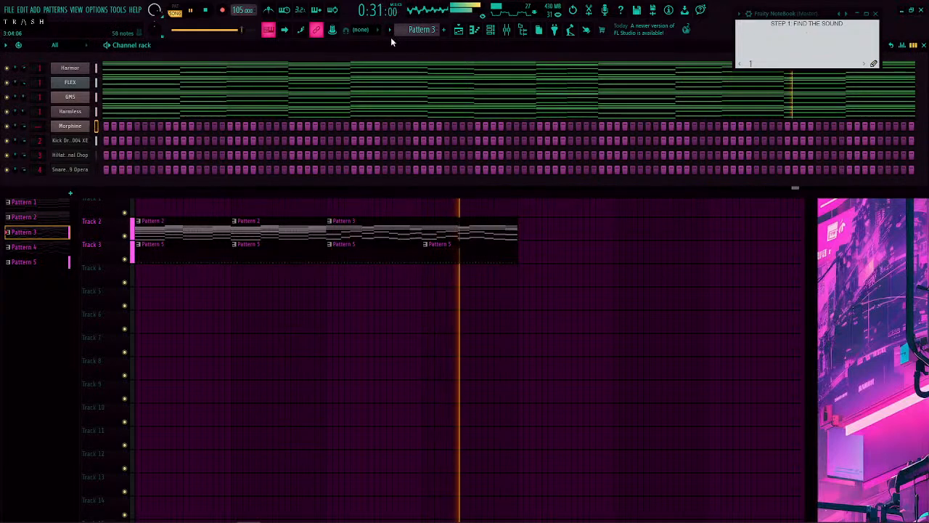
pyautogui.scroll(-1, 411, 29)
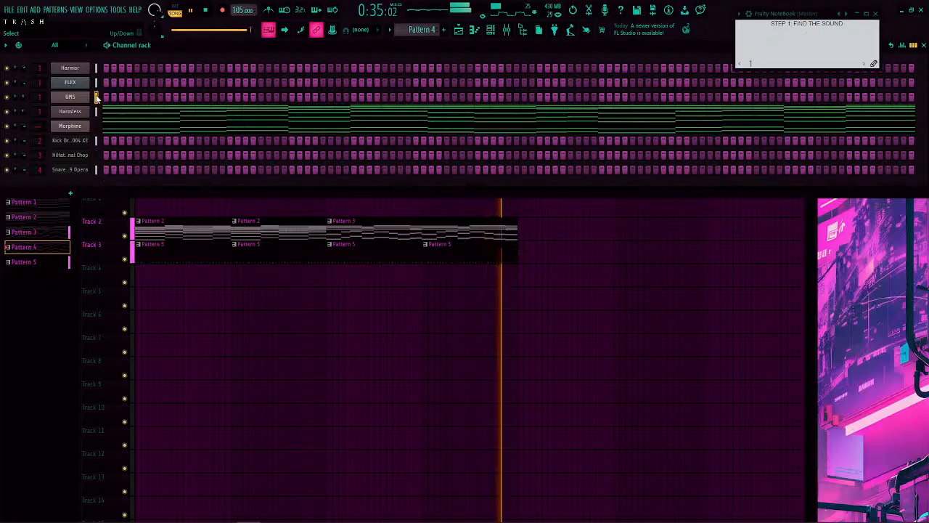
# Step: Check the Harmless notes in Pattern 4 and paste them into the GMS, FLEX and Harmor channels
pyautogui.click(124, 116)
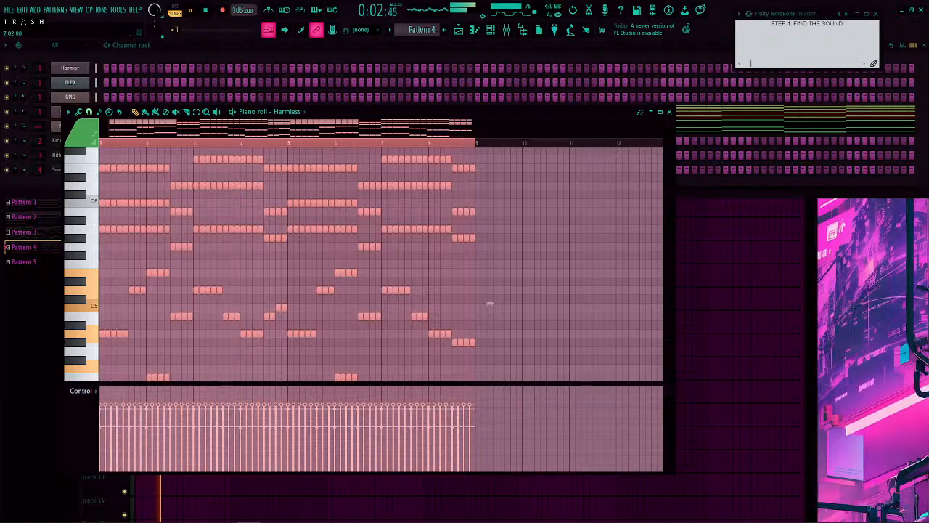
pyautogui.click(669, 113)
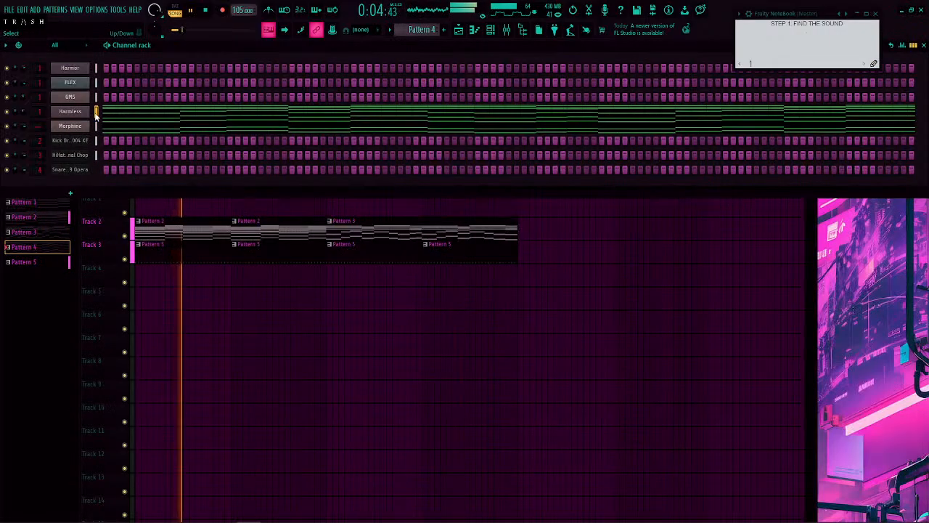
pyautogui.click(96, 97)
pyautogui.hotkey('ctrl', 'v')
pyautogui.click(96, 83)
pyautogui.hotkey('ctrl', 'v')
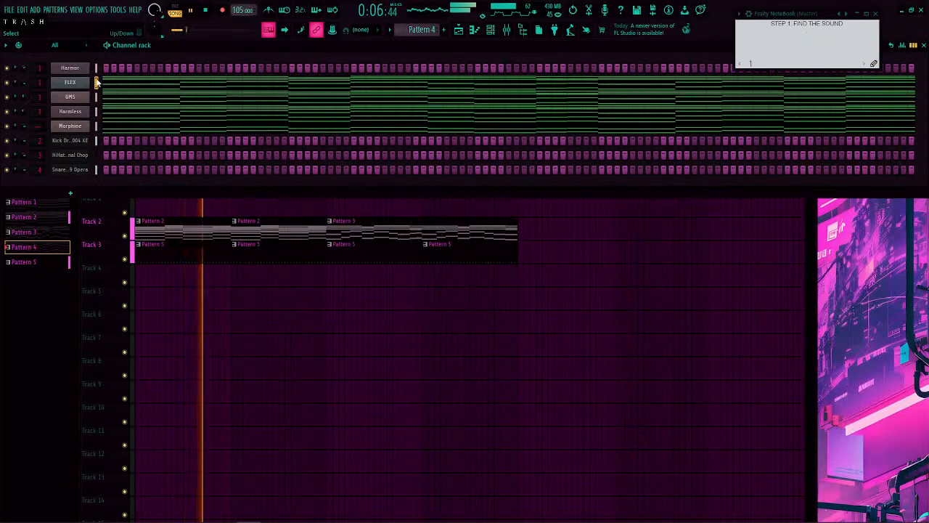
pyautogui.click(96, 69)
pyautogui.hotkey('ctrl', 'v')
# Step: Replace the Pattern 3 clip on Track 2 with a Pattern 4 clip starting at bar 9, and close the playlist with Pattern 5 selected
pyautogui.rightClick(354, 231)
pyautogui.click(341, 211)
pyautogui.click(359, 220)
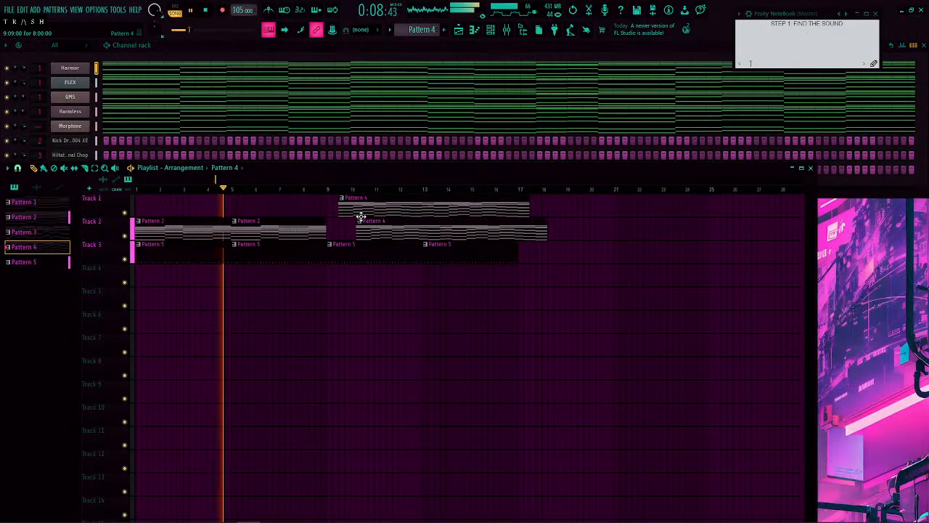
pyautogui.rightClick(361, 219)
pyautogui.moveTo(366, 208); pyautogui.dragTo(354, 233)
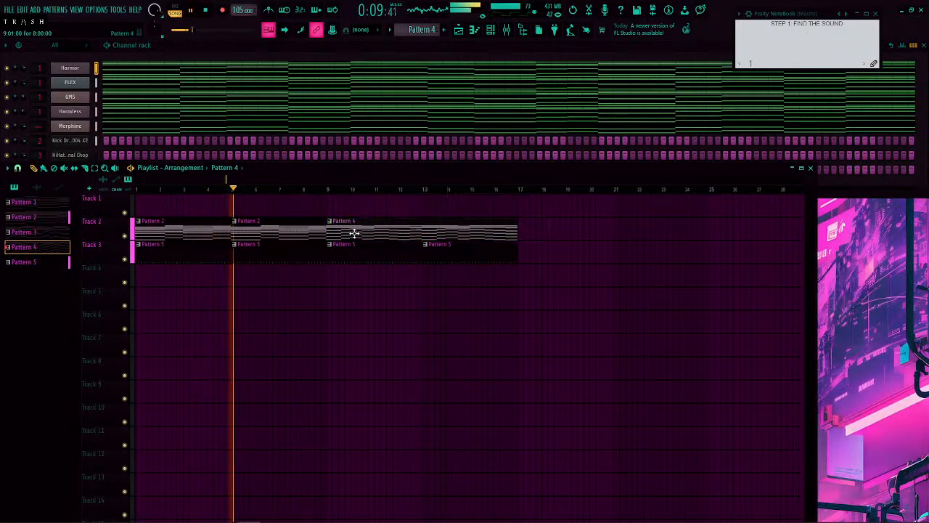
pyautogui.click(459, 245)
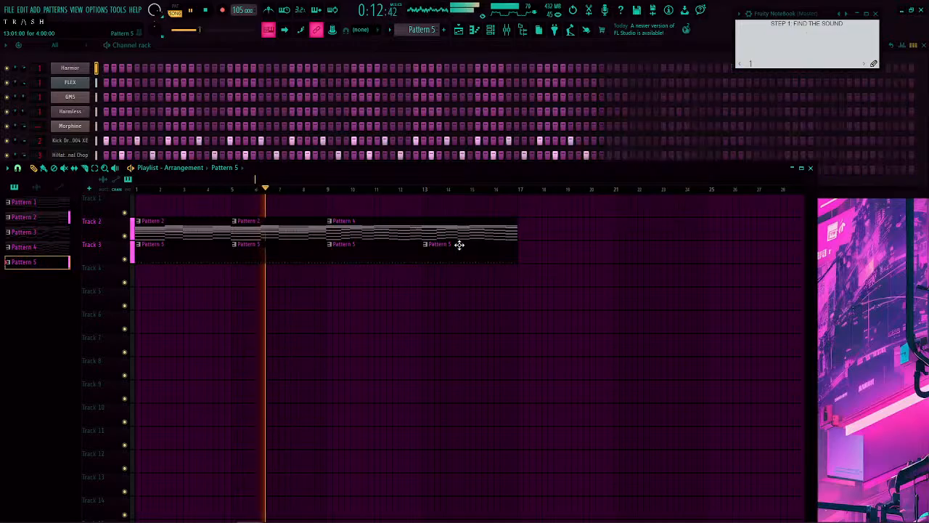
pyautogui.click(811, 168)
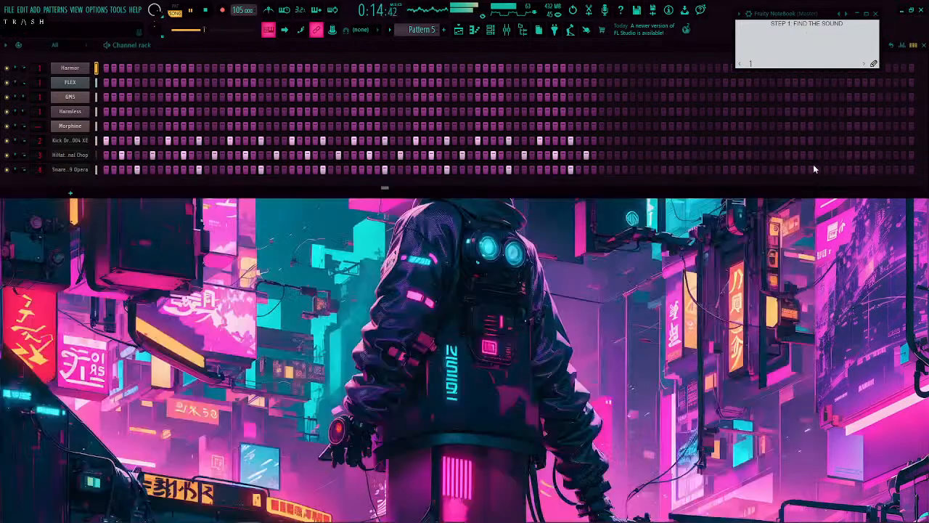
# Step: Open the mixer and set the stereo separation of Insert 1 to 67% separated
pyautogui.click(507, 30)
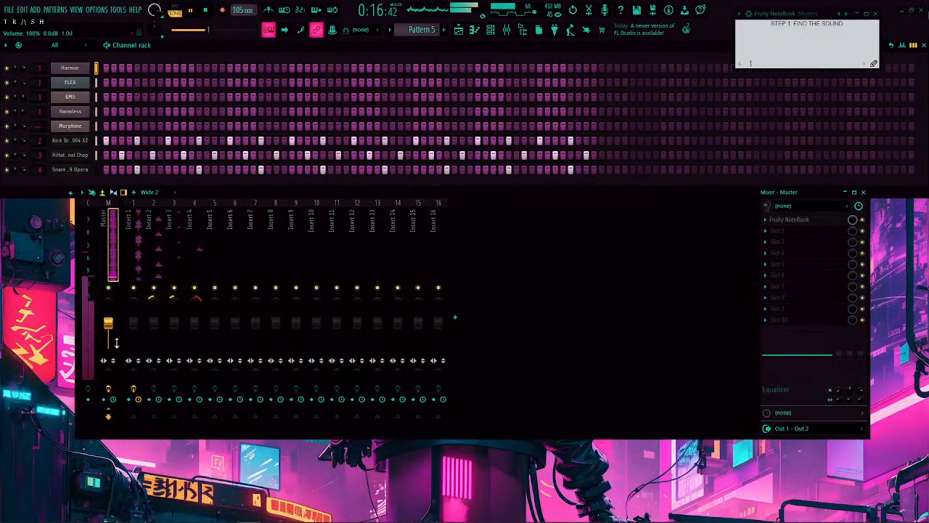
pyautogui.click(139, 267)
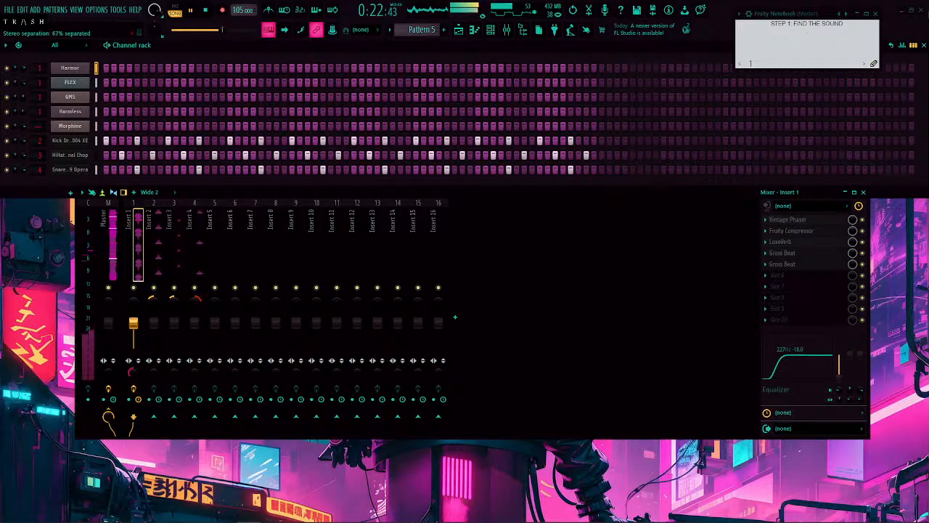
# Step: Close the Fruity NoteBook window and set the channel rack's main swing to 32%
pyautogui.click(878, 14)
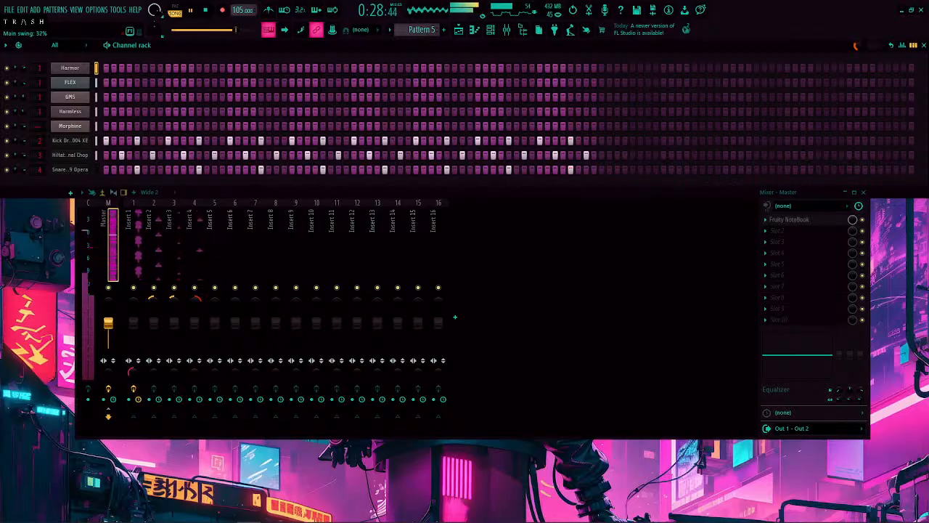
pyautogui.click(141, 265)
pyautogui.click(112, 275)
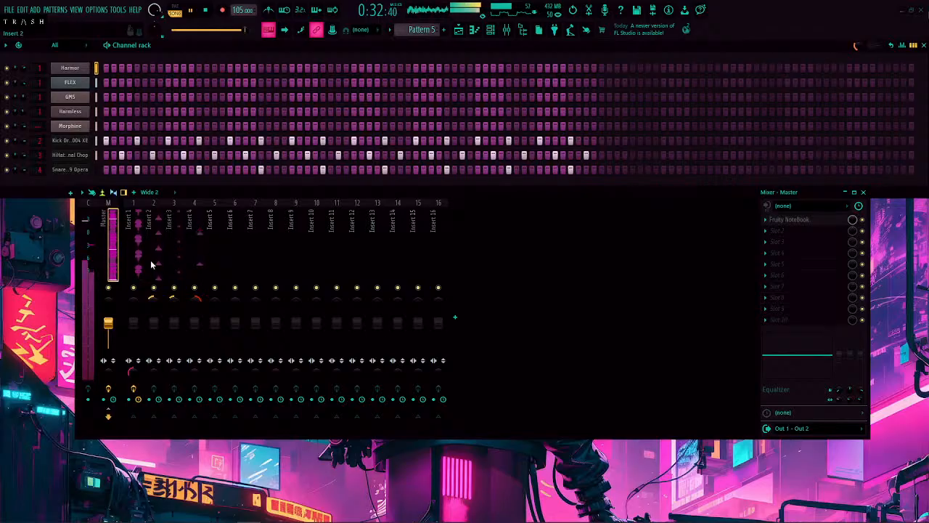
pyautogui.click(138, 265)
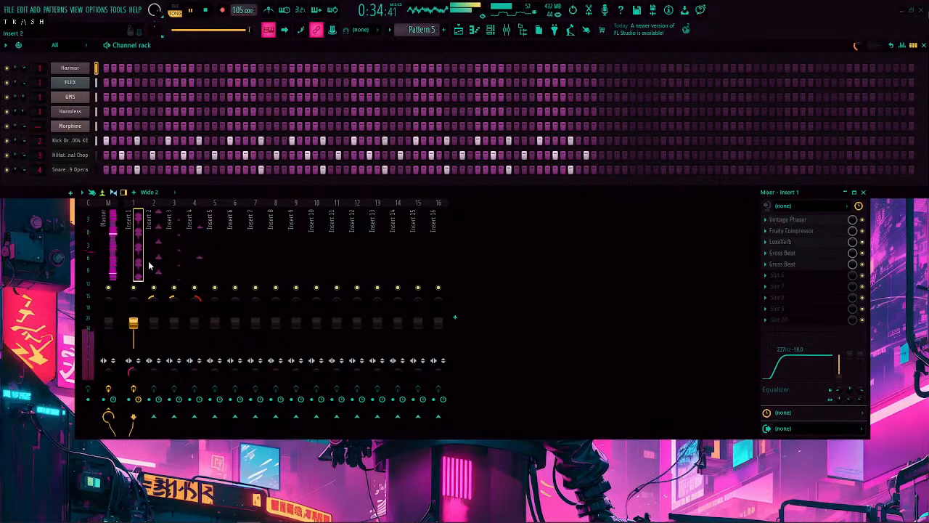
# Step: Load Soundgoodizer in the first effect slot of Insert 2 and replace it with Transient Processor
pyautogui.click(156, 265)
pyautogui.click(774, 221)
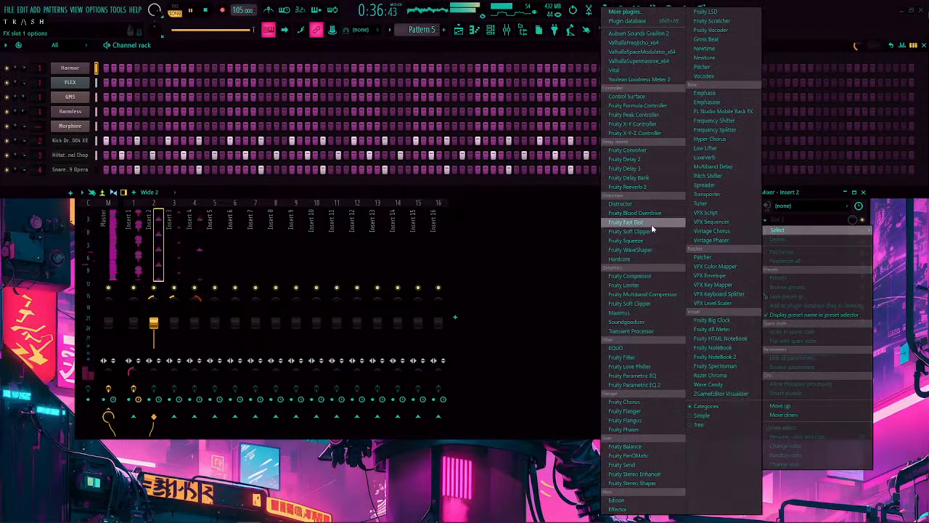
pyautogui.click(642, 322)
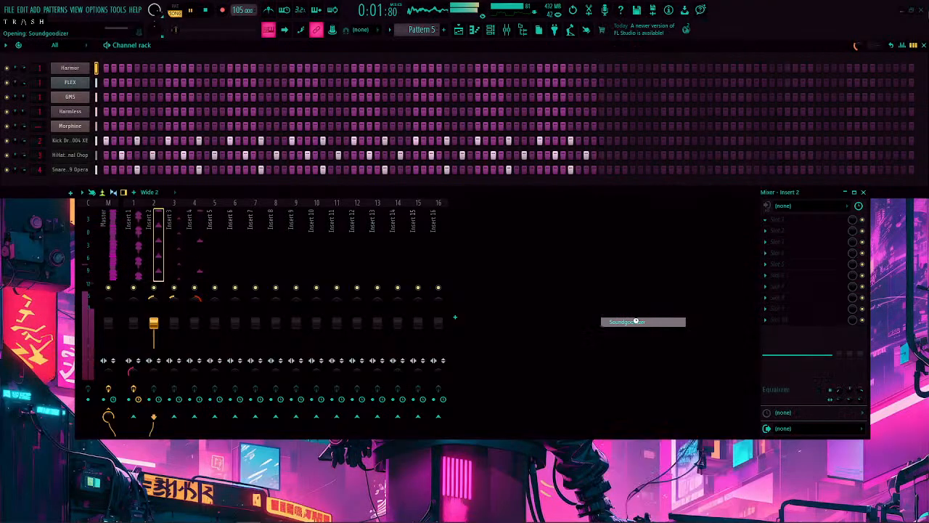
pyautogui.click(771, 222)
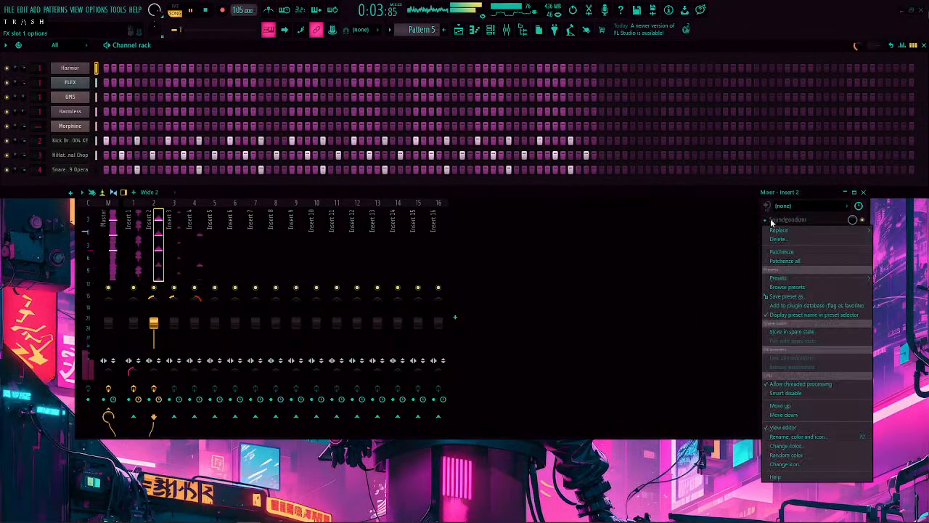
pyautogui.moveTo(771, 231)
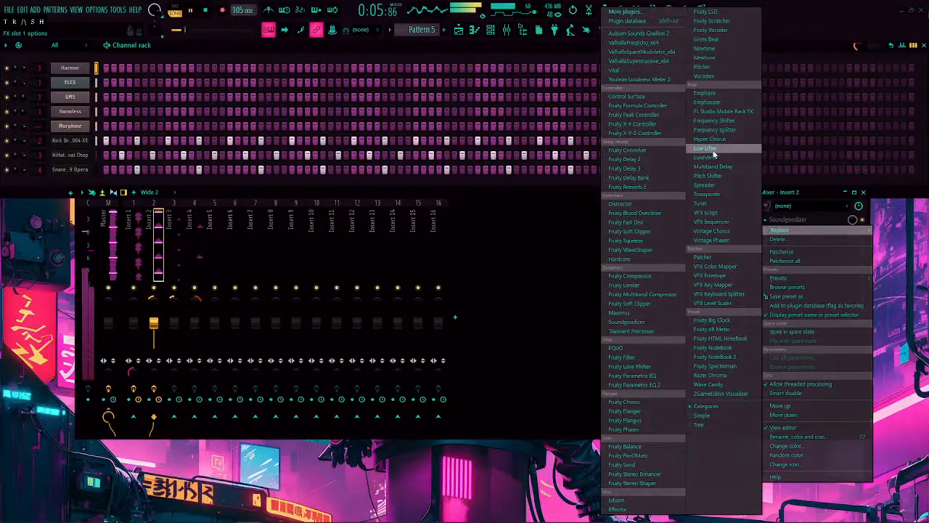
pyautogui.click(647, 331)
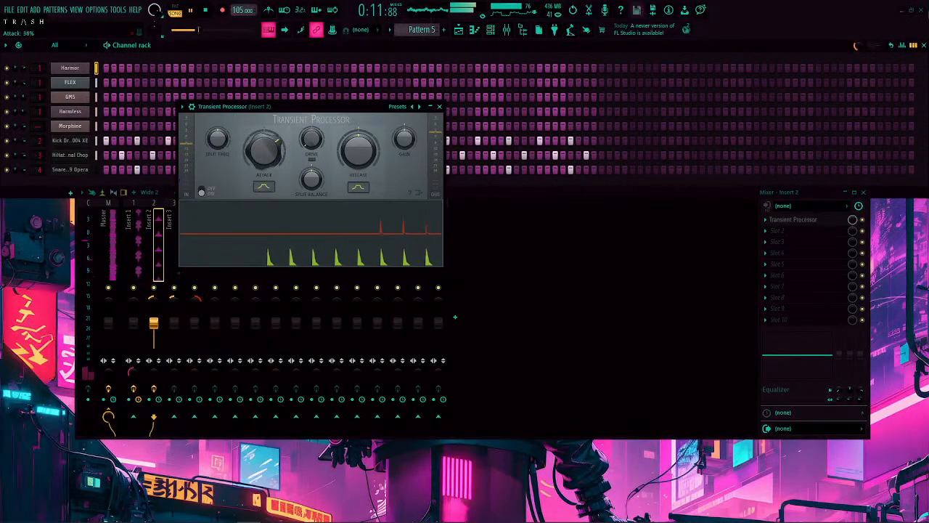
# Step: Set Insert 2's Transient Processor to 38% attack, about -39% release and 19% drive, and close it
pyautogui.moveTo(363, 148); pyautogui.dragTo(363, 174)
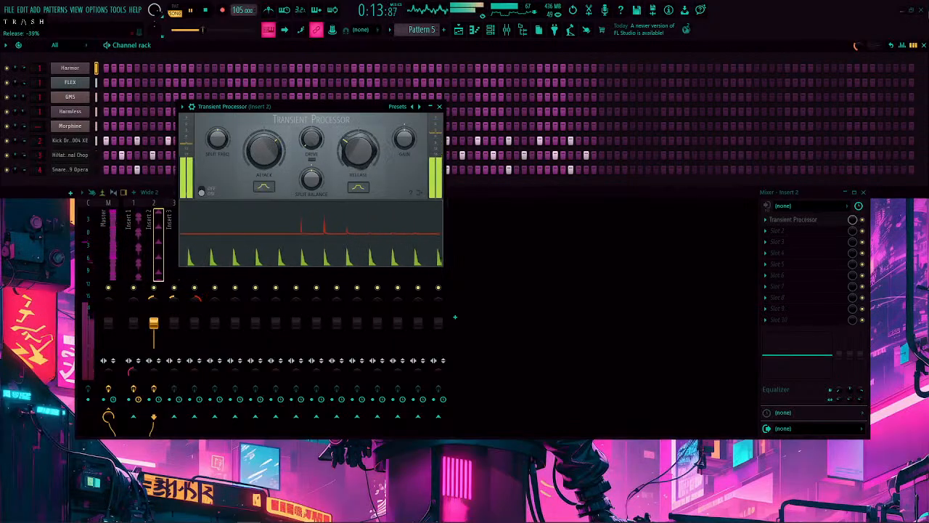
pyautogui.moveTo(311, 138); pyautogui.dragTo(311, 131)
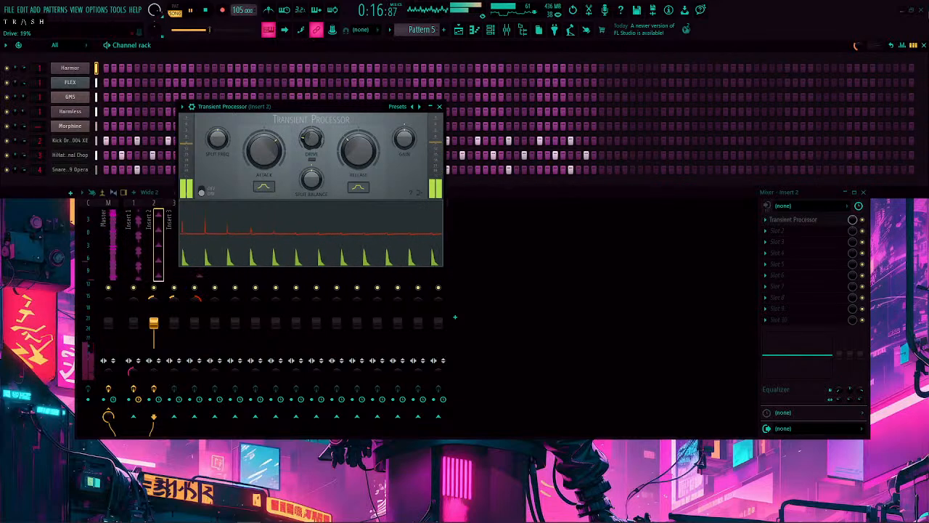
pyautogui.click(438, 107)
# Step: Load Transient Processor in the first effect slot of Insert 4, raise its attack and release, and close it
pyautogui.click(201, 261)
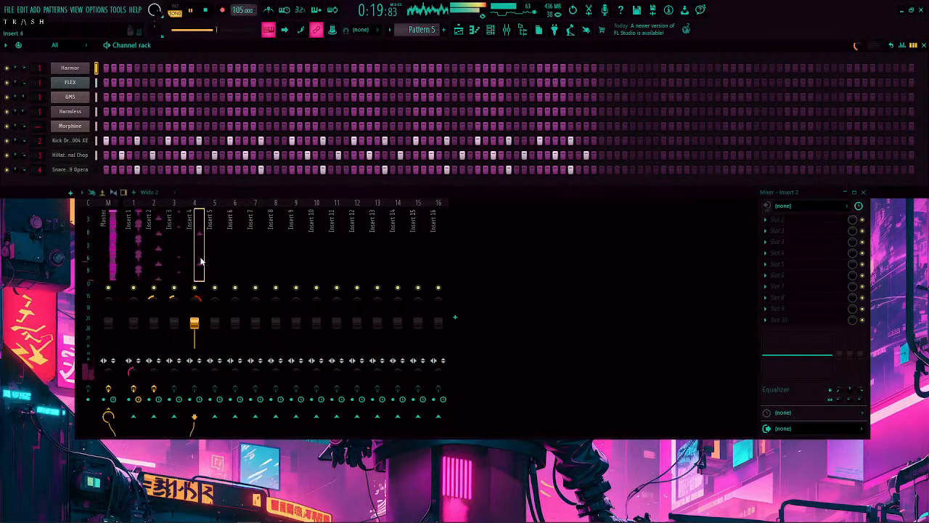
pyautogui.click(771, 222)
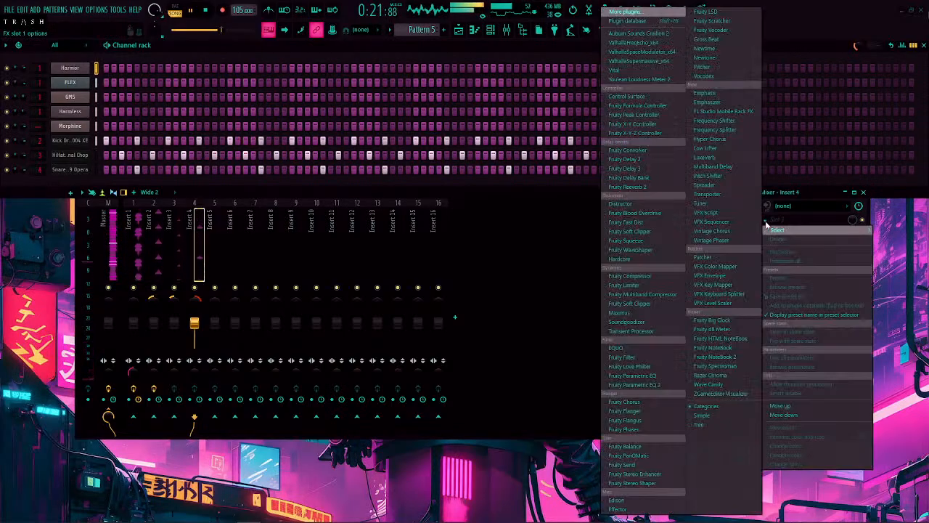
pyautogui.click(636, 332)
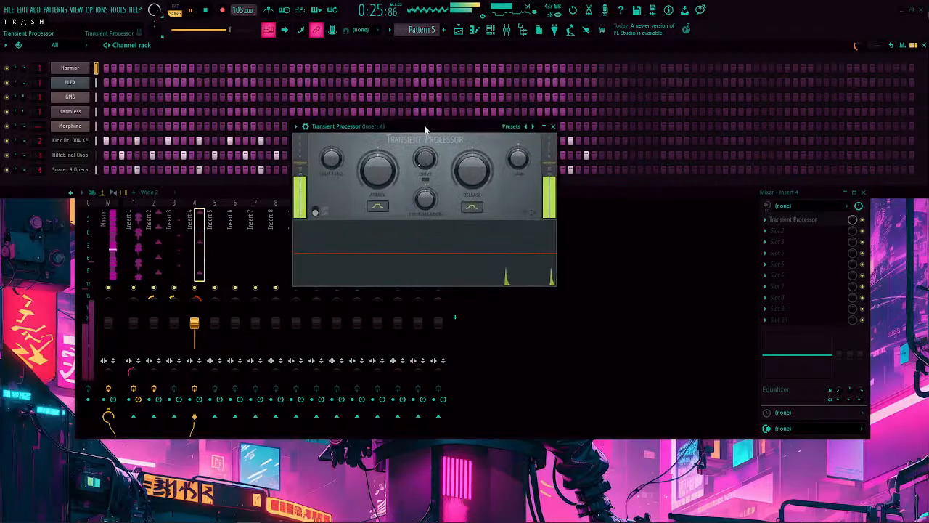
pyautogui.moveTo(430, 133); pyautogui.dragTo(450, 116)
pyautogui.moveTo(401, 156); pyautogui.dragTo(401, 114)
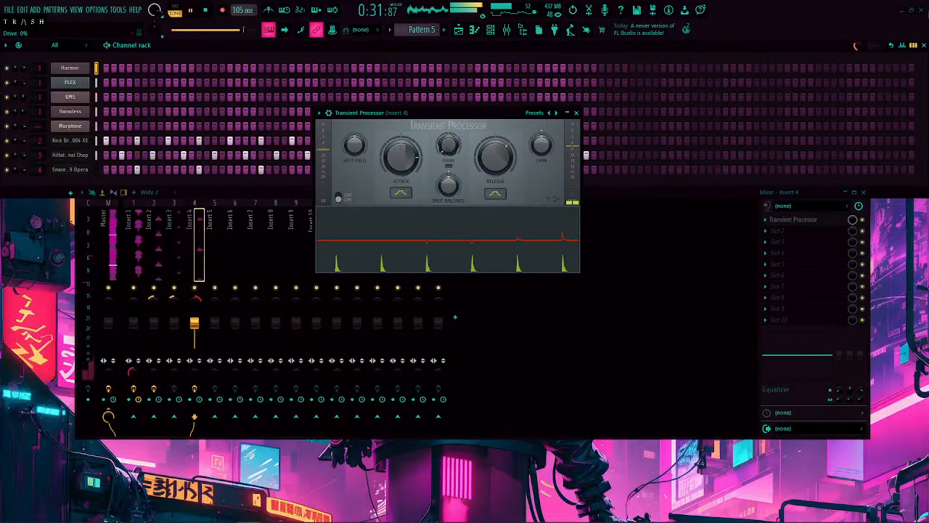
pyautogui.click(576, 113)
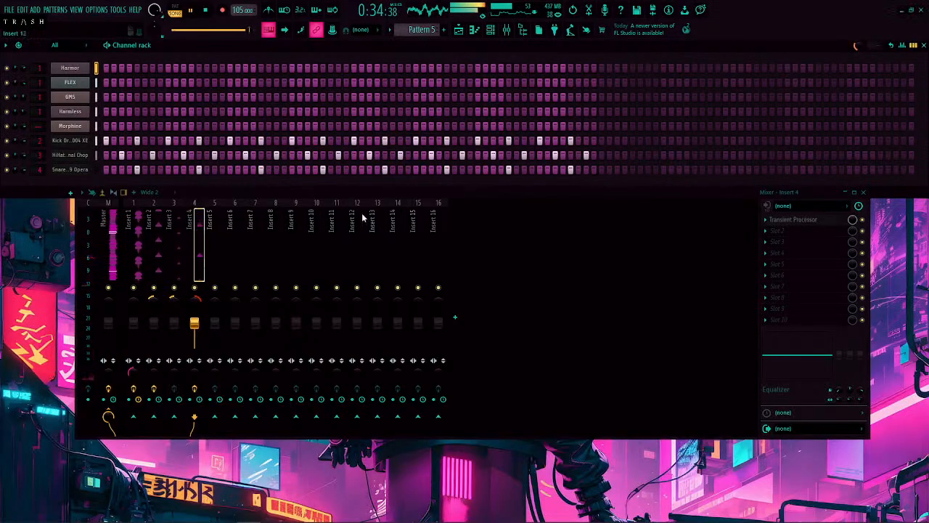
# Step: Switch to Pattern 2 and route the Morphine channel to mixer Insert 5
pyautogui.click(137, 264)
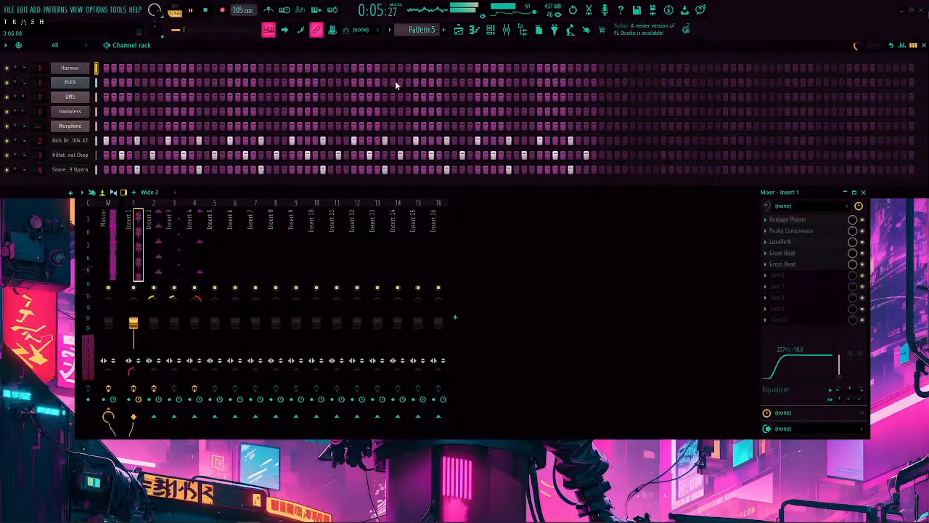
pyautogui.click(864, 192)
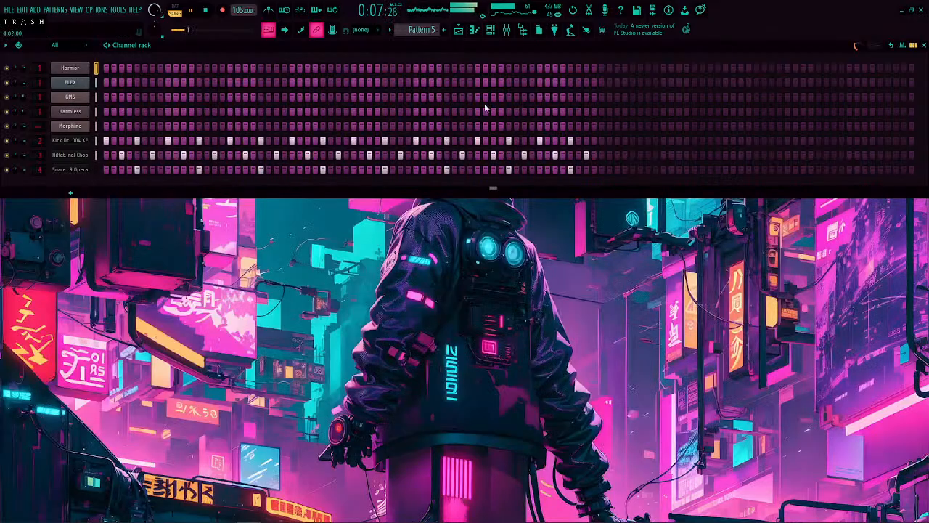
pyautogui.scroll(4, 415, 31)
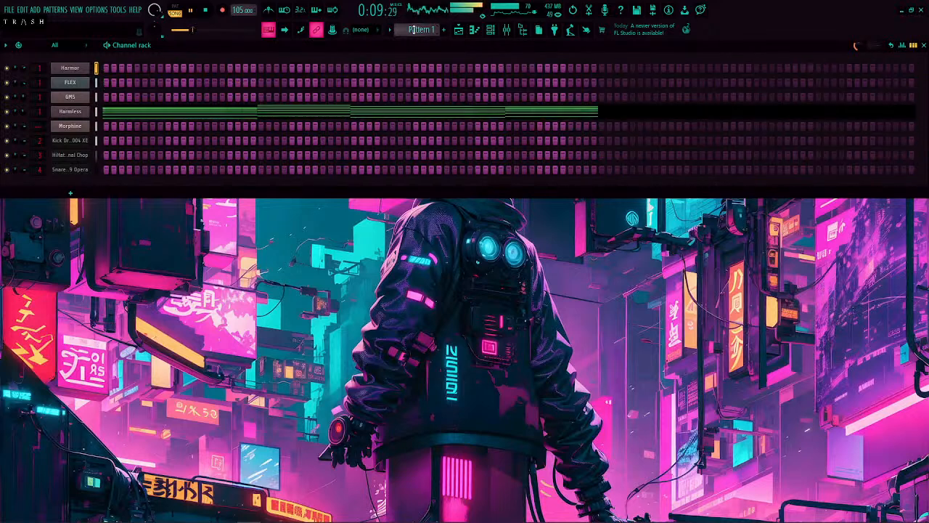
pyautogui.scroll(-1, 414, 30)
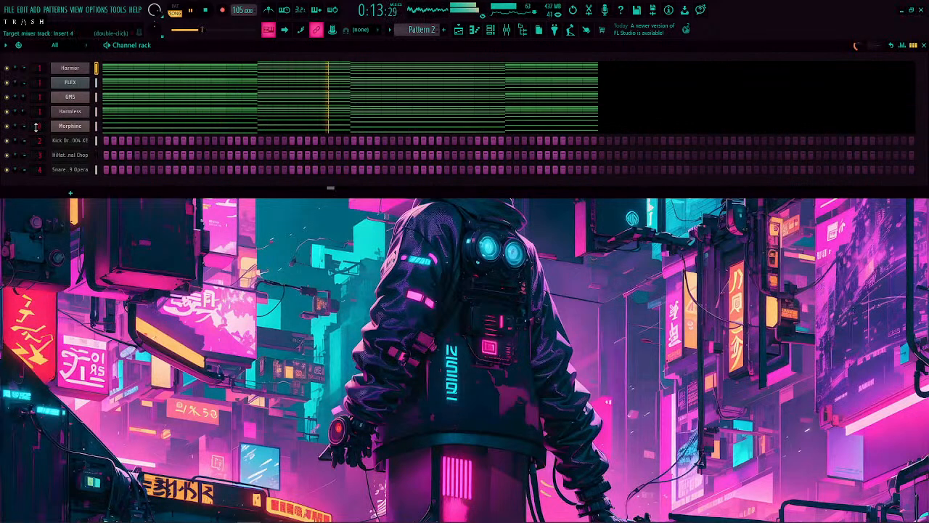
pyautogui.click(506, 30)
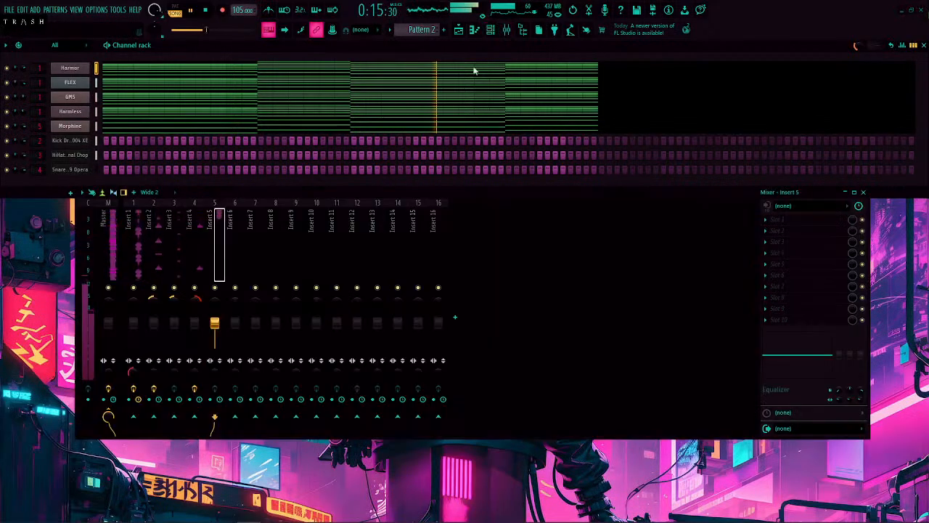
# Step: Try Gross Beat in the first effect slot of Insert 5 and delete it again
pyautogui.click(774, 219)
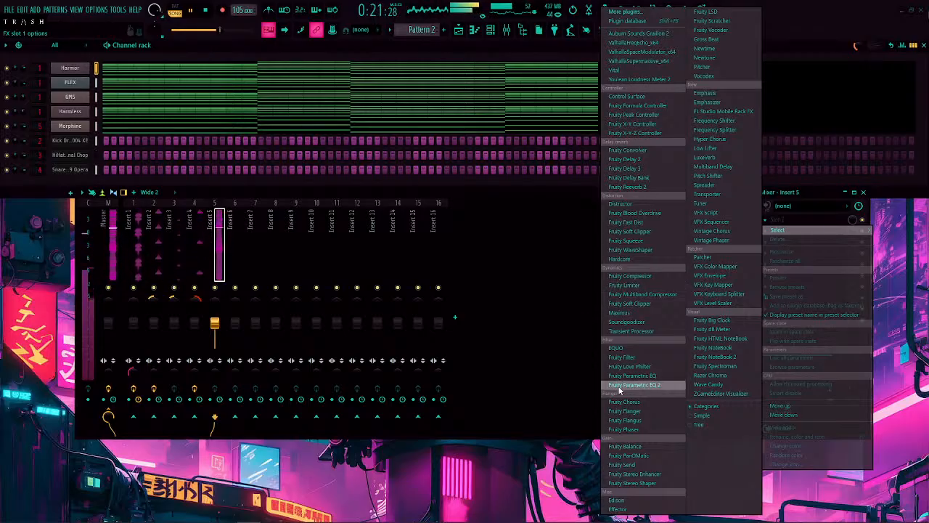
pyautogui.click(712, 41)
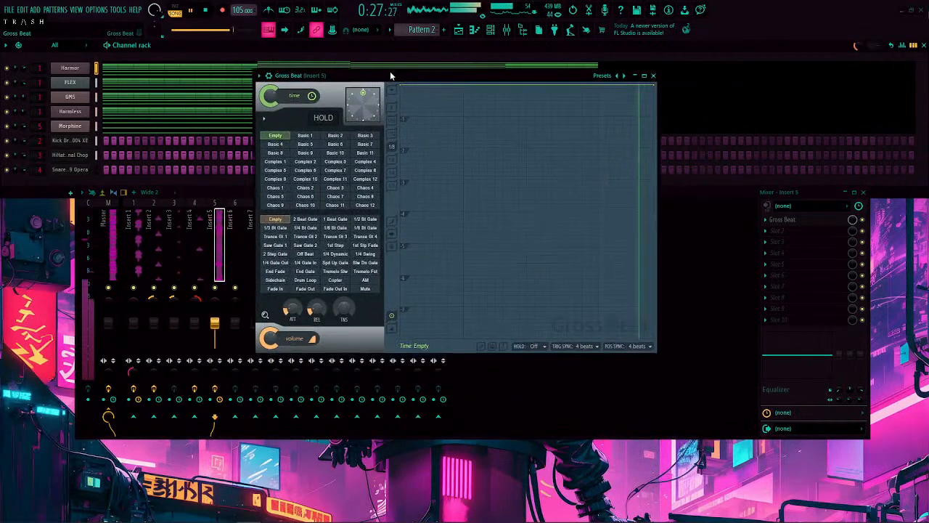
pyautogui.click(653, 76)
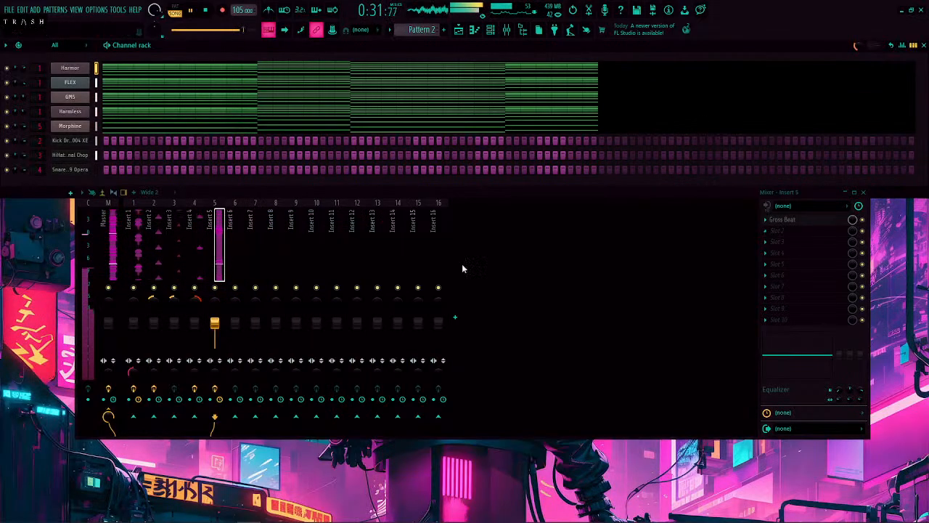
pyautogui.click(768, 221)
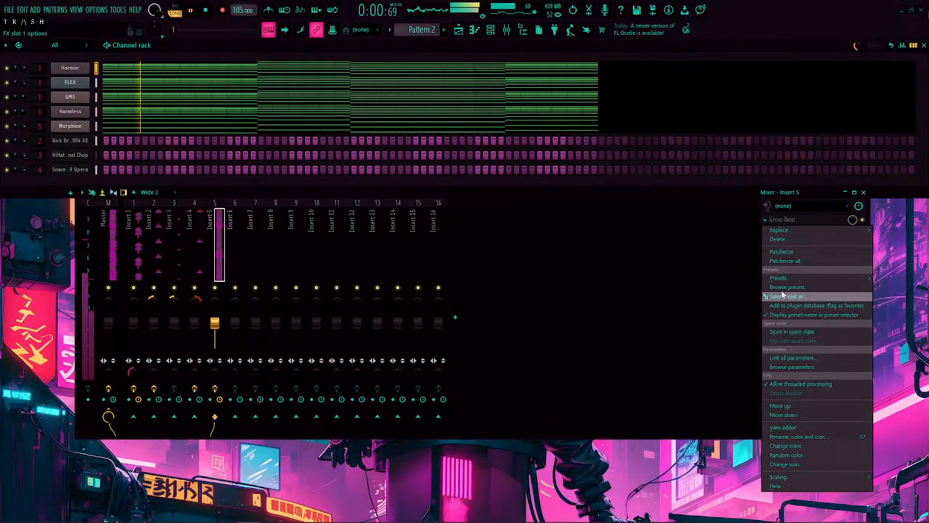
pyautogui.click(780, 239)
pyautogui.click(493, 299)
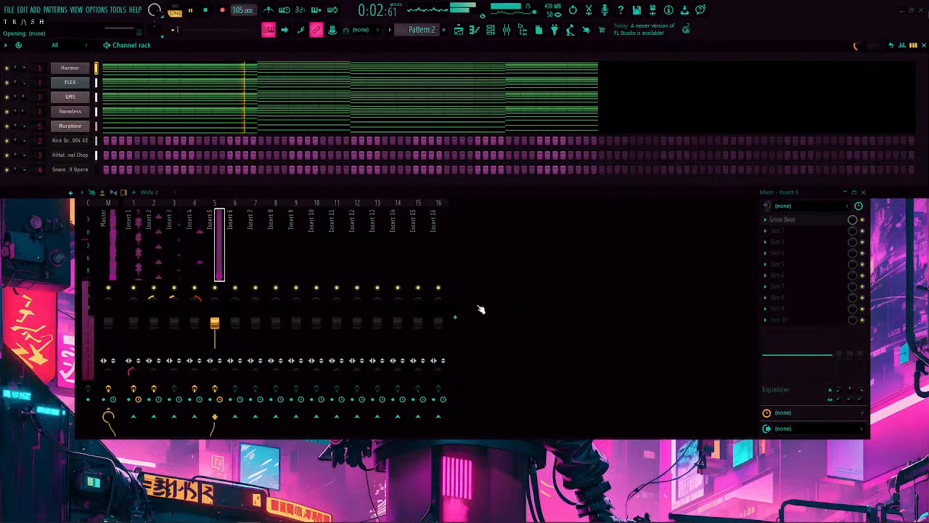
# Step: Load Frequency Splitter in the first effect slot of Insert 5 and close its window
pyautogui.click(762, 222)
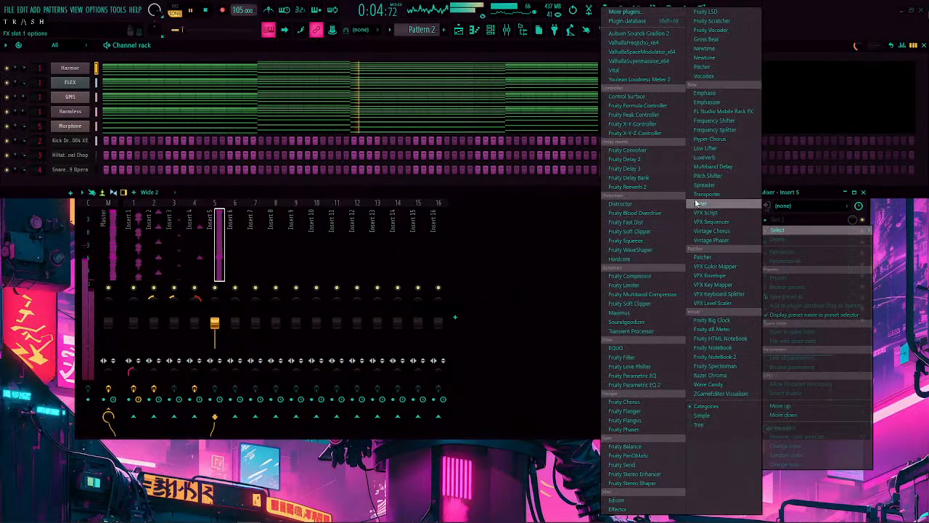
pyautogui.click(719, 130)
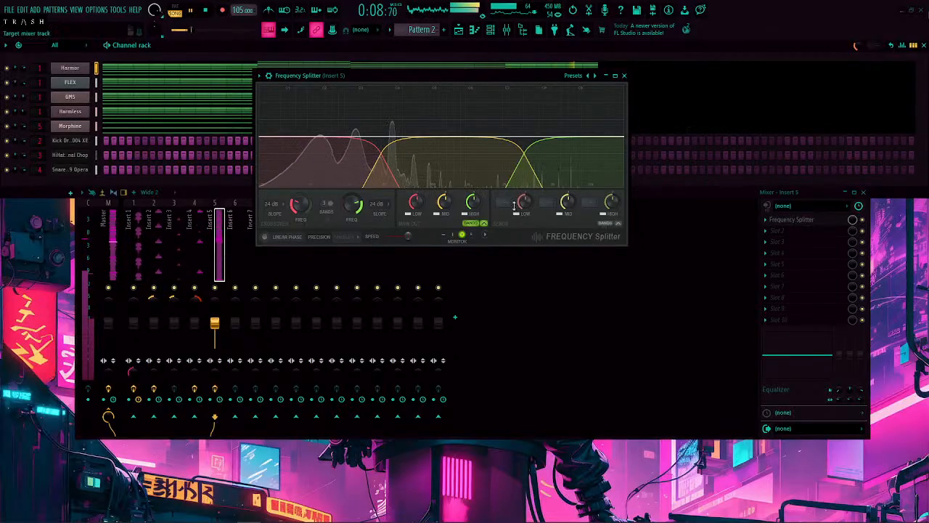
pyautogui.click(625, 76)
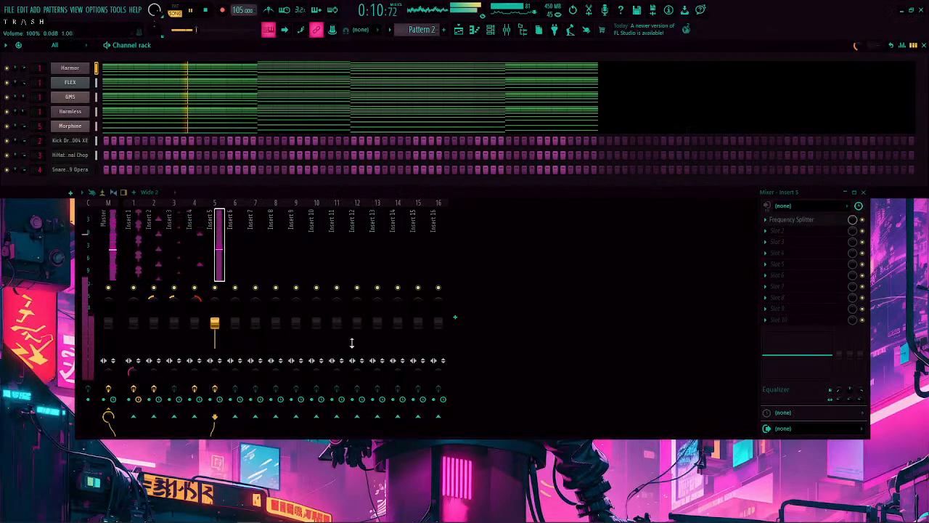
# Step: Sidechain Insert 5 to Inserts 6, 7 and 8 instead of the master, and route those three inserts to Insert 9 only
pyautogui.rightClick(236, 416)
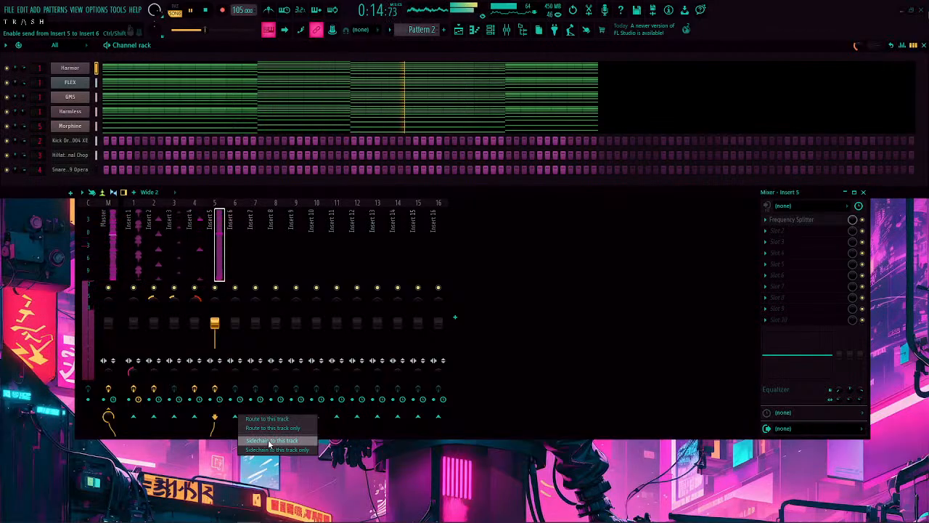
pyautogui.click(495, 387)
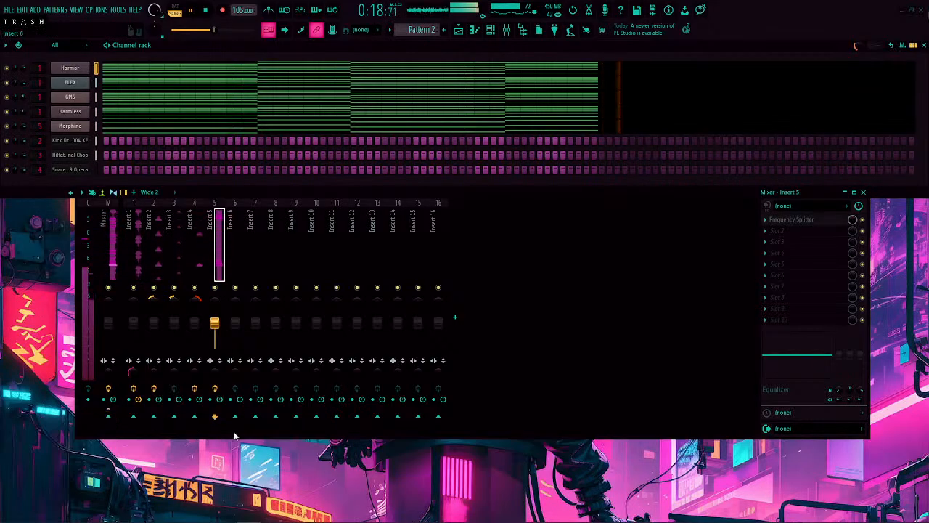
pyautogui.click(236, 254)
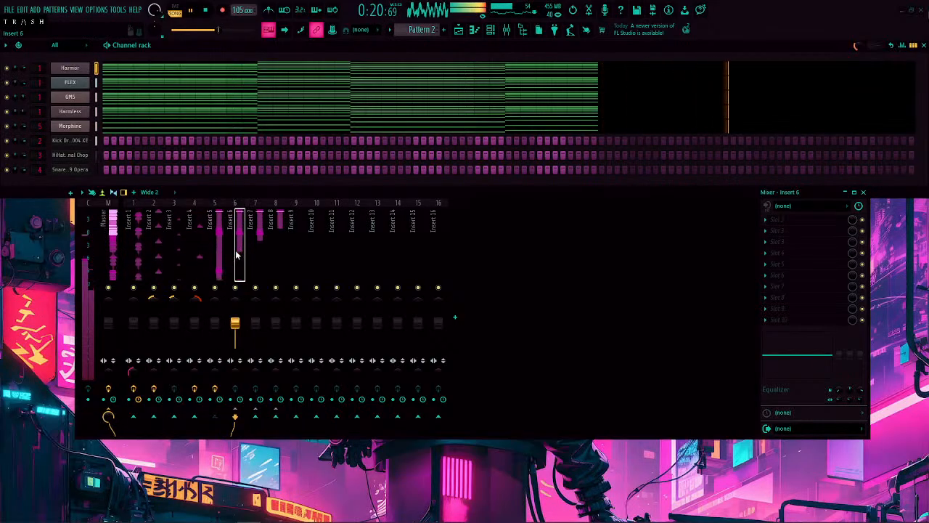
pyautogui.click(296, 418)
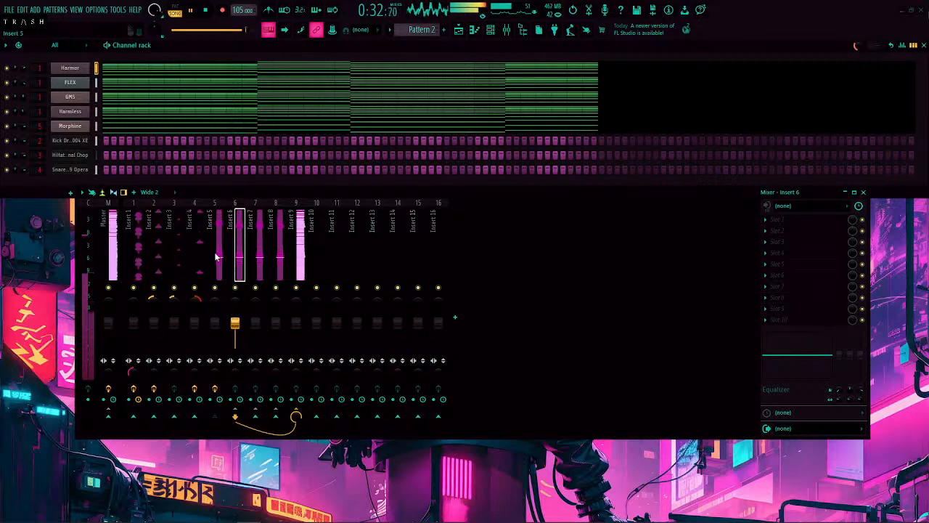
pyautogui.click(218, 271)
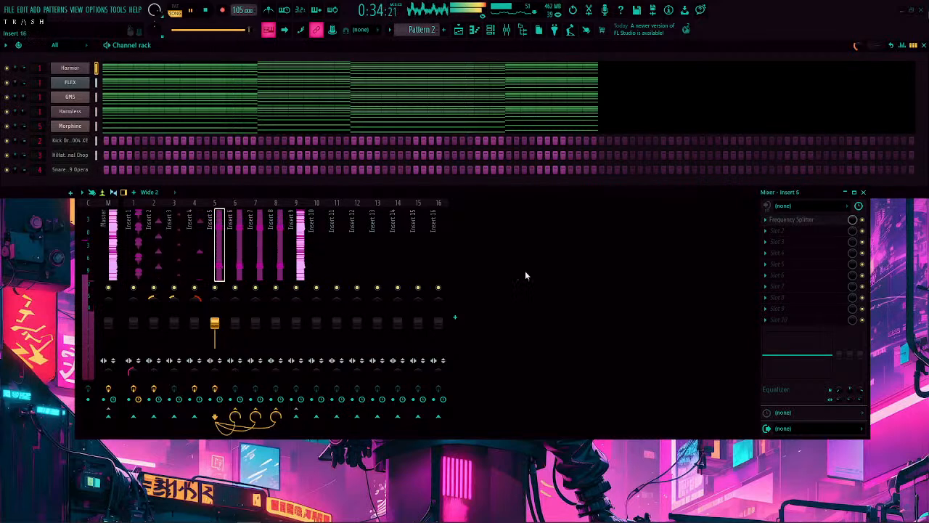
# Step: Assign Insert 5's Frequency Splitter sends so low, mid and high feed Inserts 6, 7 and 8 respectively
pyautogui.click(792, 220)
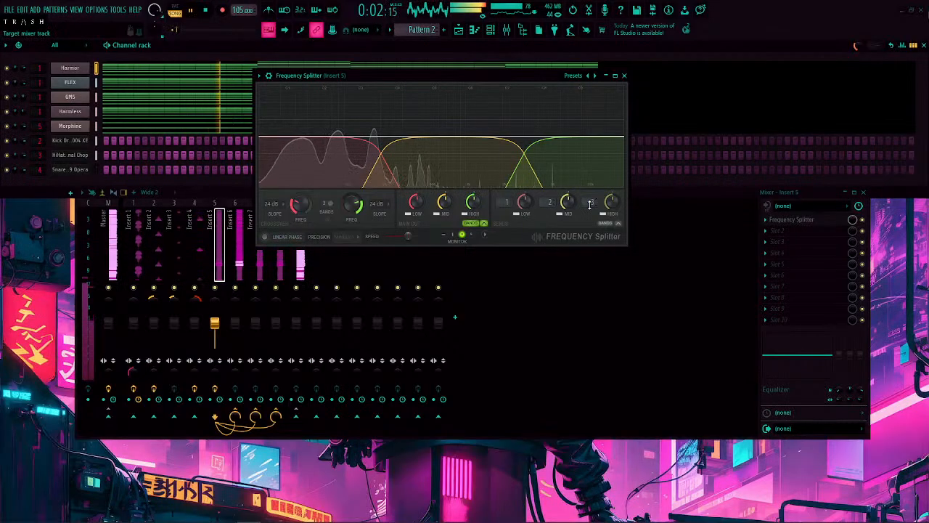
pyautogui.click(501, 206)
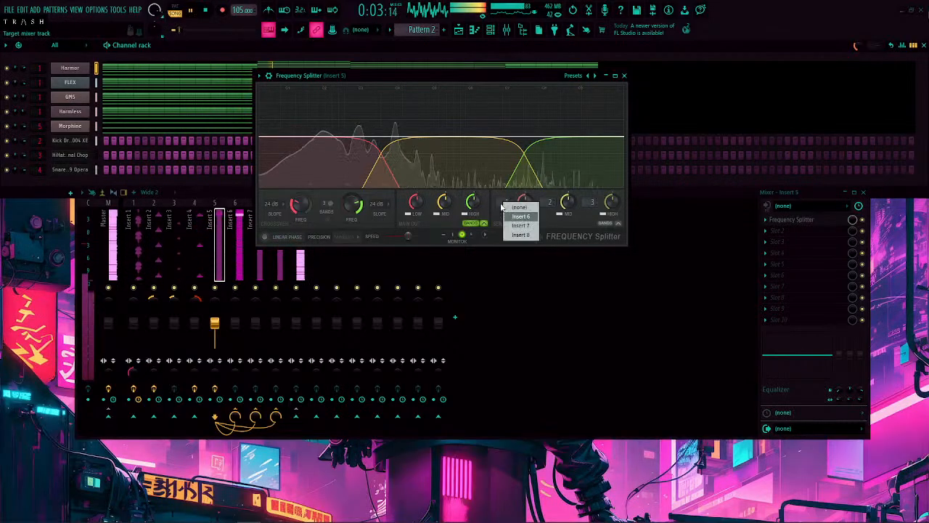
pyautogui.click(559, 223)
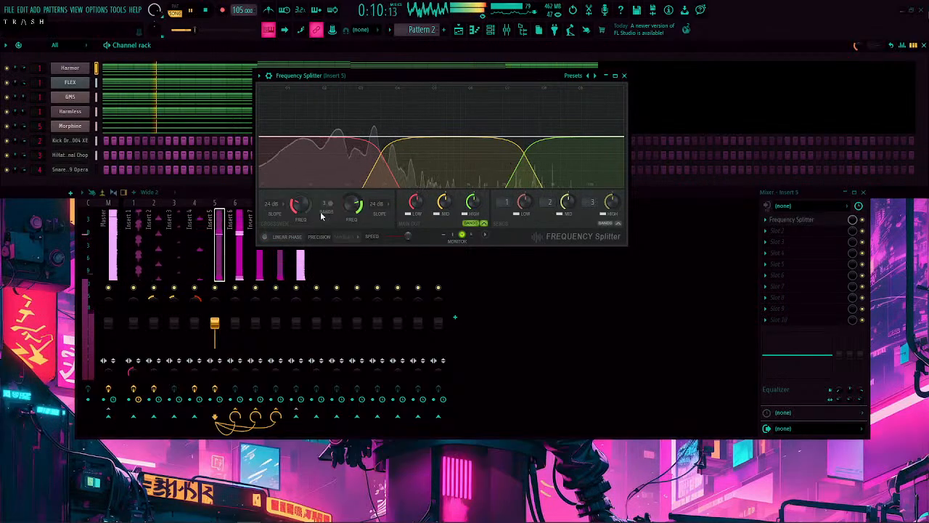
# Step: Set both Frequency Splitter crossover slopes to 96 dB and lower the mid main output to about -4.6 dB, closing the plugin
pyautogui.click(277, 206)
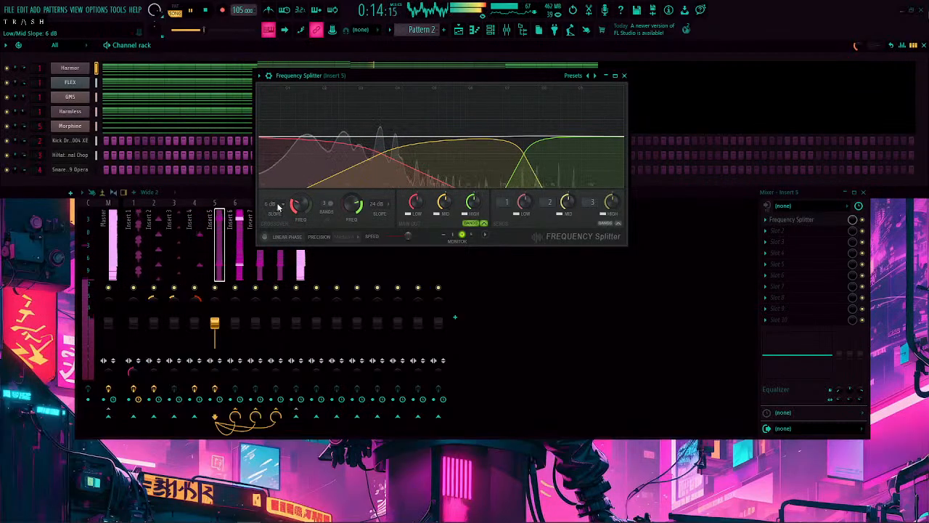
pyautogui.rightClick(278, 207)
pyautogui.click(277, 187)
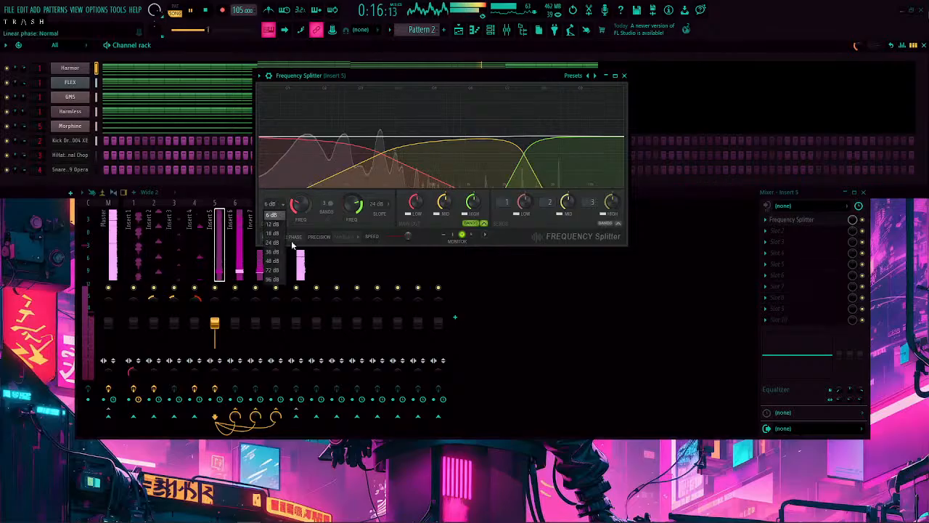
pyautogui.click(274, 280)
pyautogui.click(380, 205)
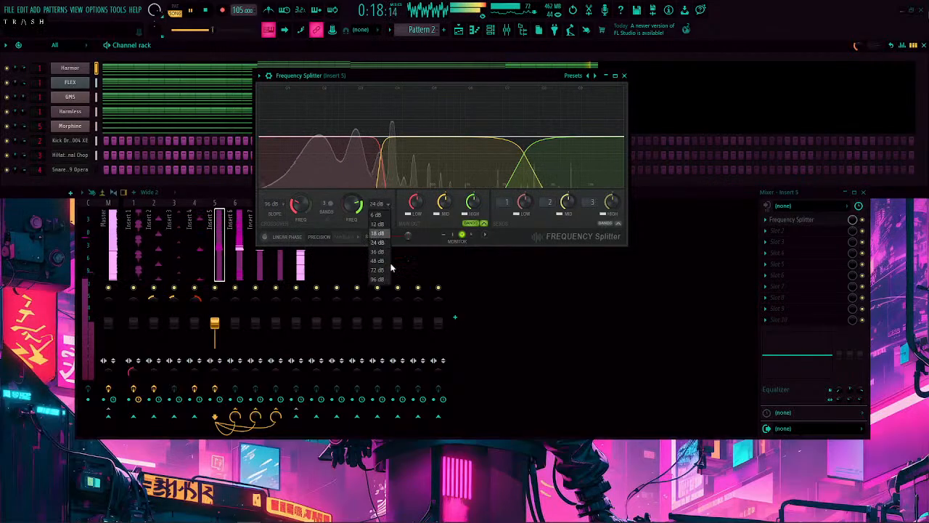
pyautogui.click(378, 280)
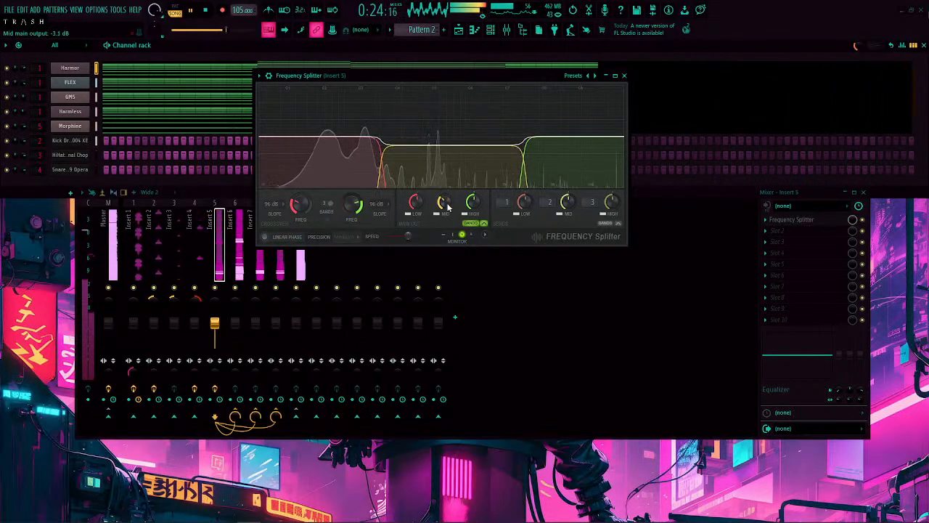
pyautogui.scroll(-2, 448, 207)
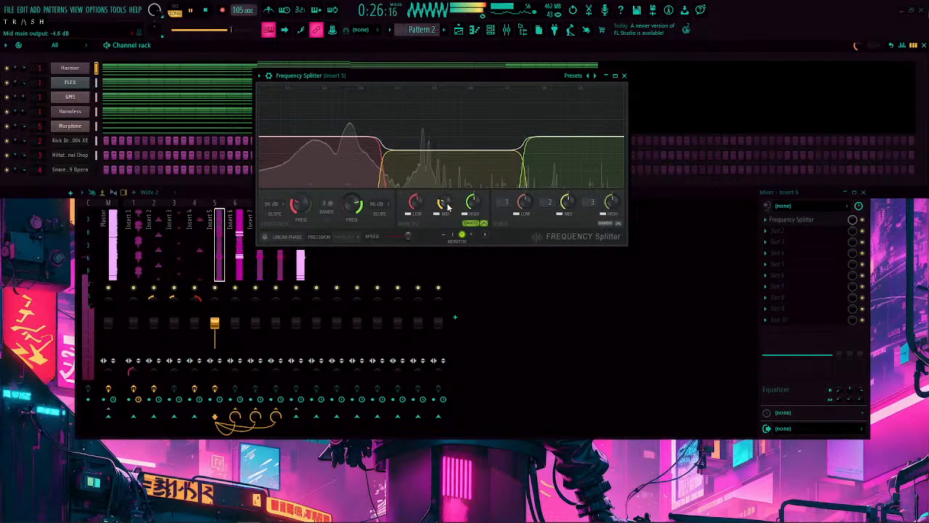
pyautogui.click(625, 76)
# Step: Load Gross Beat in the first effect slot of Insert 6 and apply its Roach preset
pyautogui.click(248, 247)
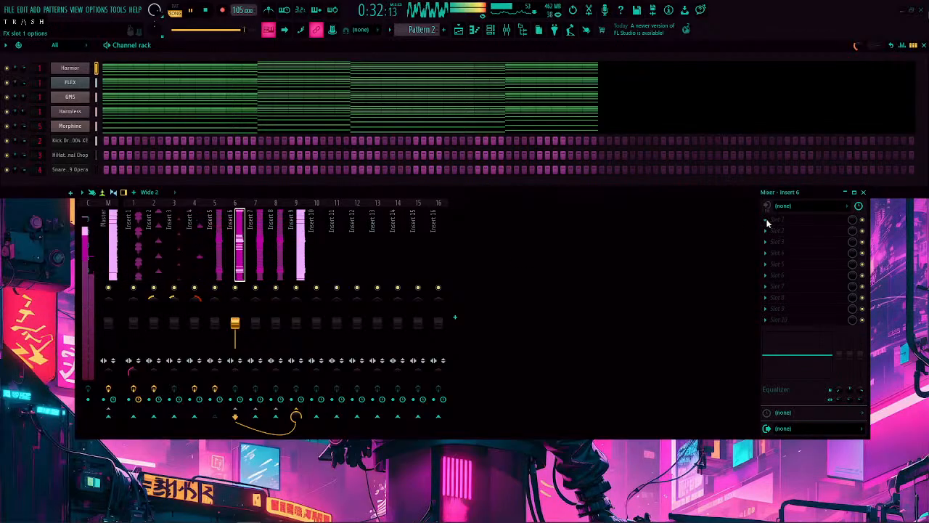
pyautogui.click(766, 222)
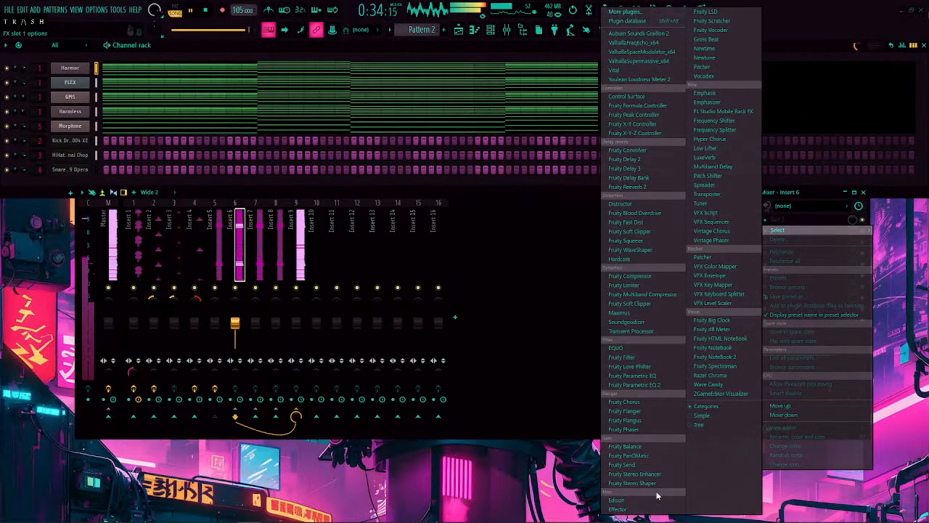
pyautogui.click(712, 42)
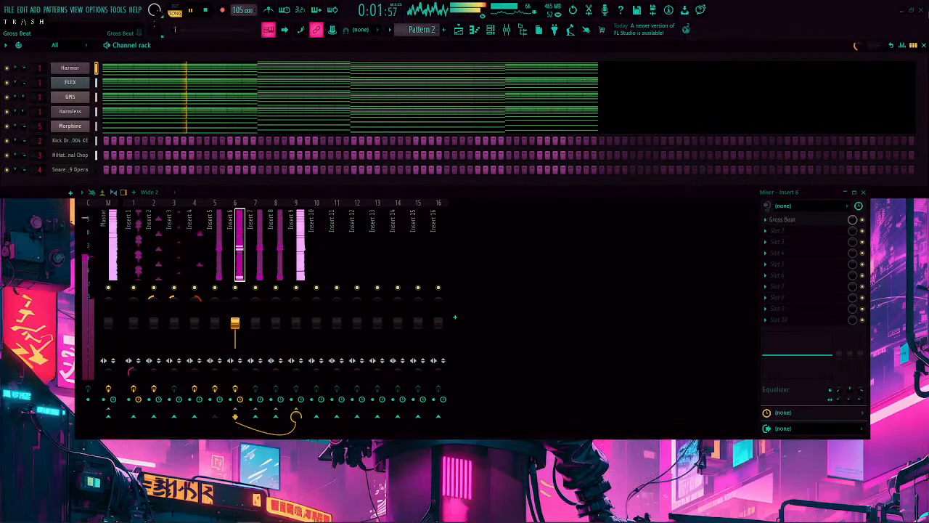
pyautogui.click(474, 102)
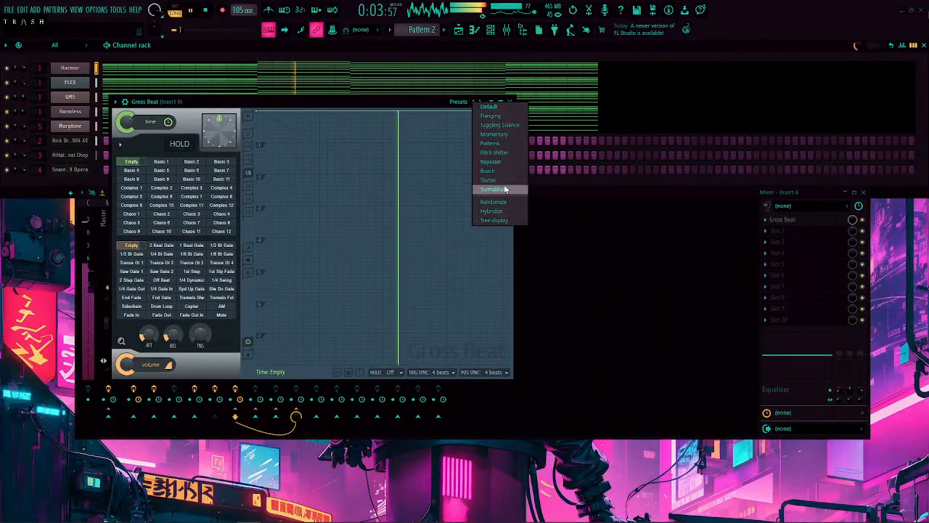
pyautogui.click(493, 170)
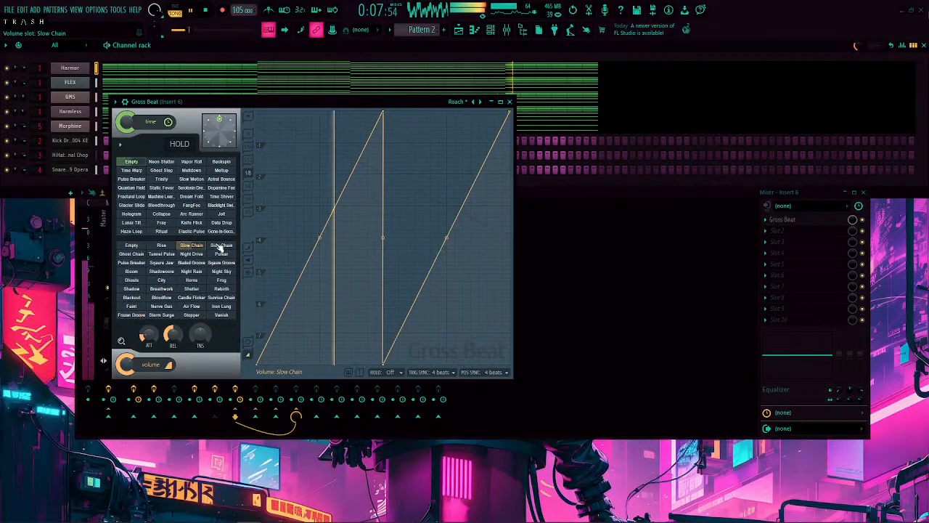
# Step: Choose the Side Chain volume pattern in Insert 6's Gross Beat, shift the midpoints of its four curves later, and close it
pyautogui.click(220, 246)
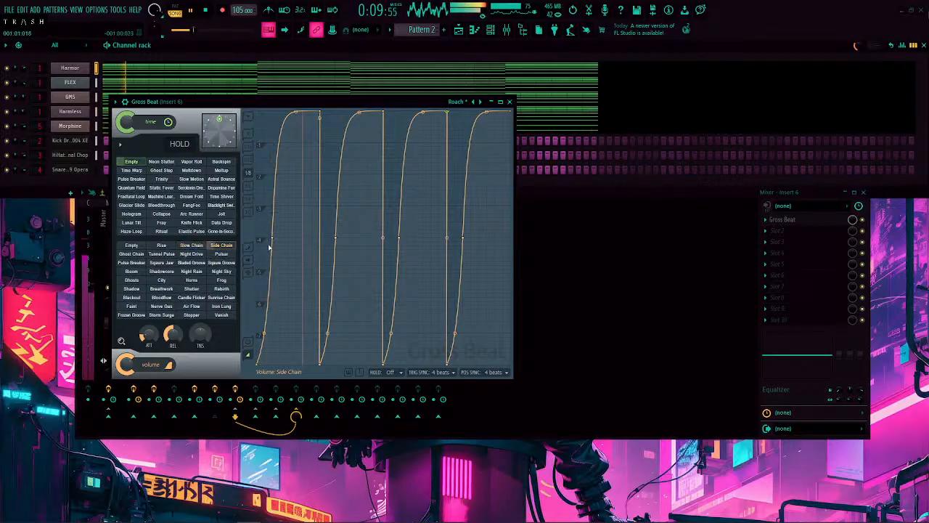
pyautogui.moveTo(281, 240); pyautogui.dragTo(407, 239)
pyautogui.moveTo(463, 239); pyautogui.dragTo(472, 238)
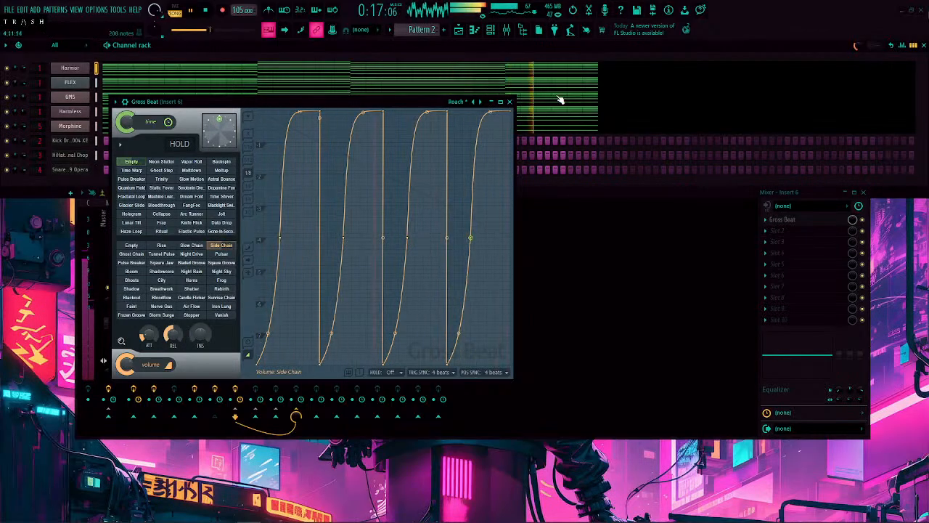
pyautogui.click(509, 101)
# Step: Load Gross Beat in the first effect slot of Insert 7 and move its window over the channel rack
pyautogui.click(257, 265)
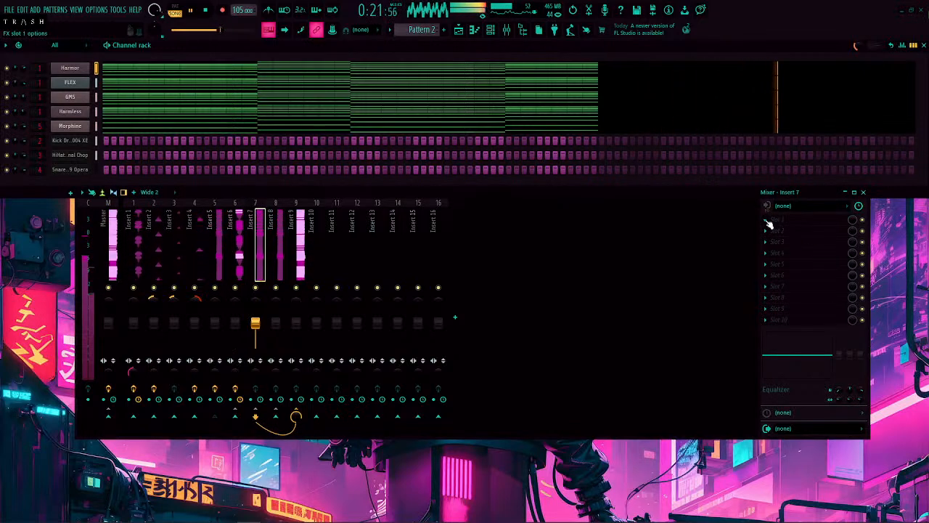
pyautogui.click(768, 220)
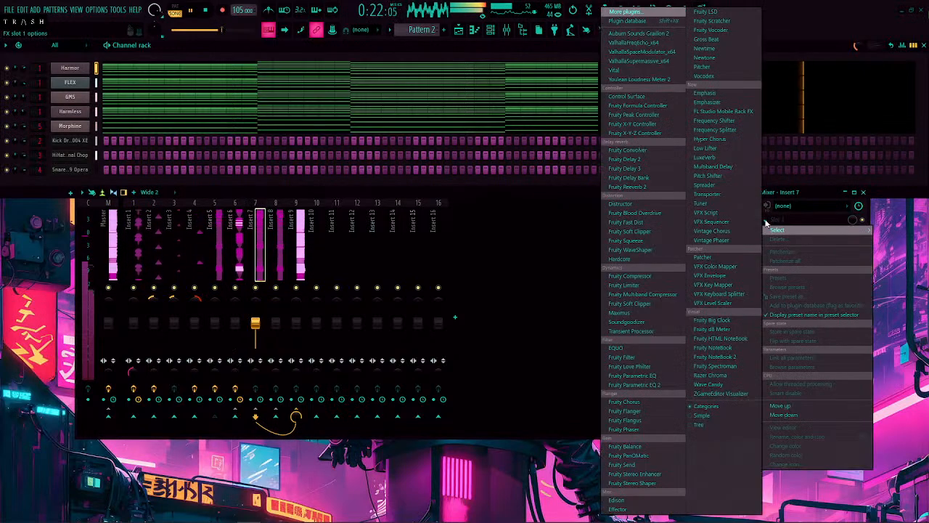
pyautogui.click(708, 40)
pyautogui.moveTo(928, 64); pyautogui.dragTo(371, 77)
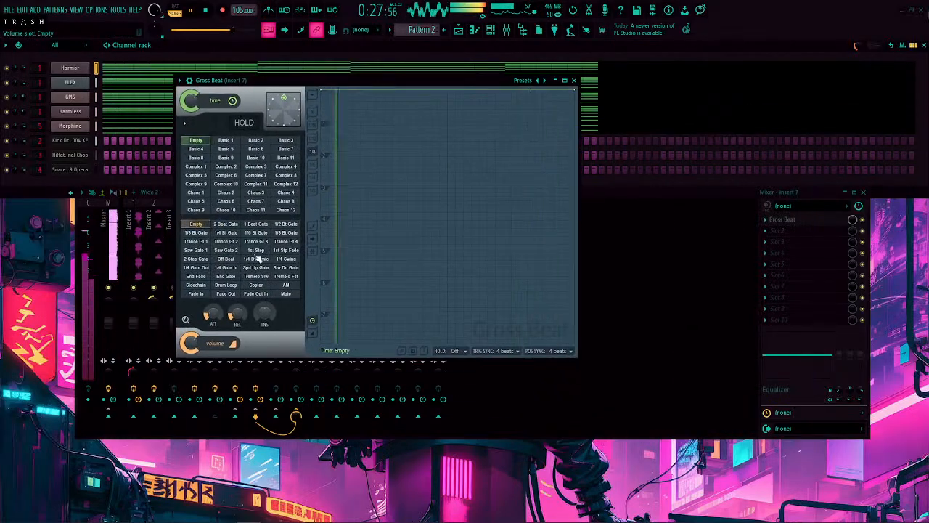
# Step: Choose the Saw Gate 2 volume pattern in Insert 7's Gross Beat and lower the envelope's end point to the minimum
pyautogui.click(239, 242)
pyautogui.click(226, 249)
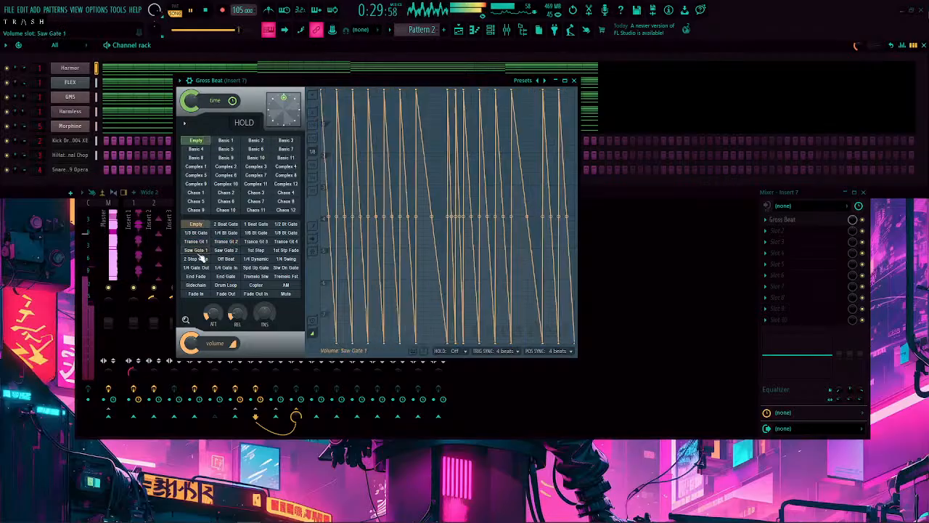
pyautogui.rightClick(558, 123)
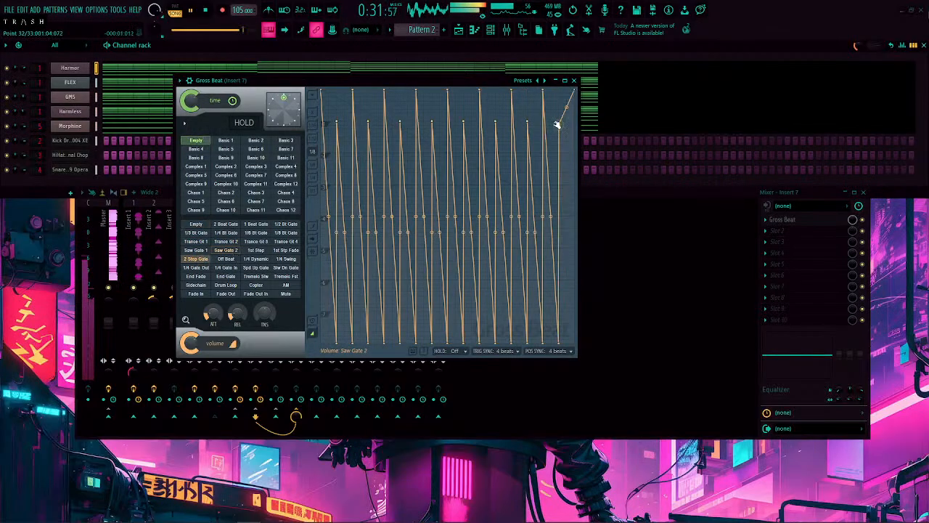
pyautogui.moveTo(574, 90); pyautogui.dragTo(527, 473)
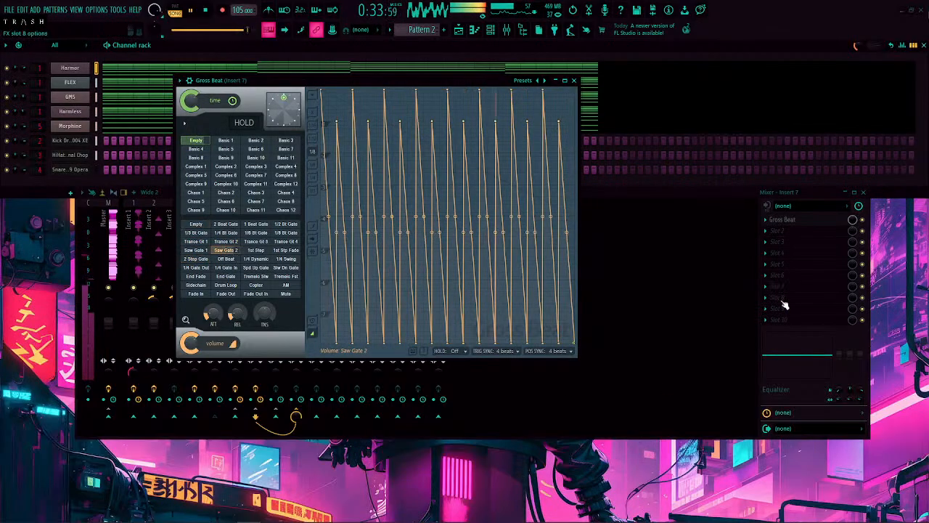
# Step: Load a second Gross Beat in the second effect slot of Insert 7 and reposition its window
pyautogui.click(775, 230)
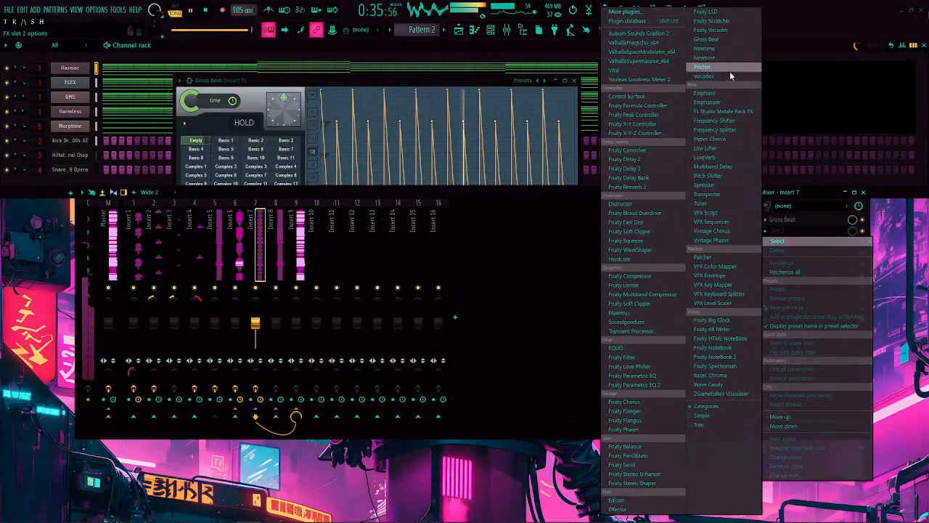
pyautogui.click(723, 39)
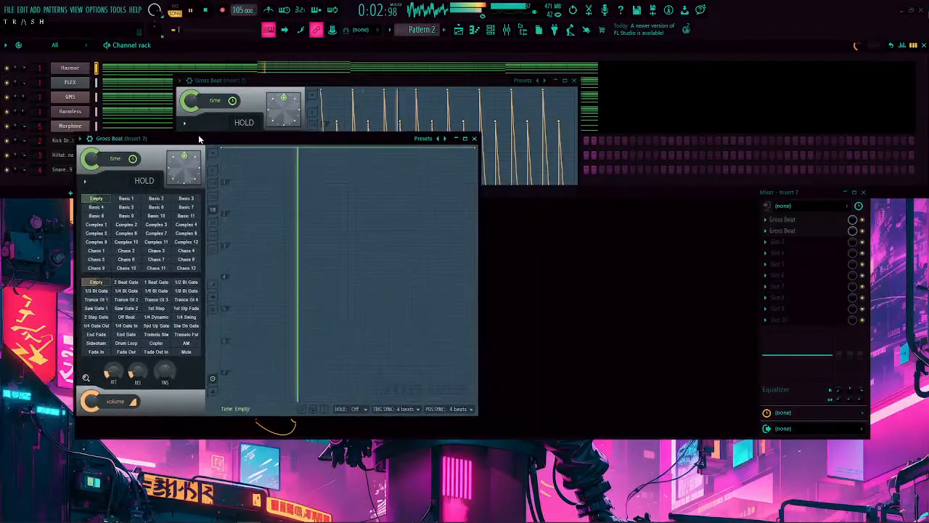
pyautogui.moveTo(199, 137); pyautogui.dragTo(205, 126)
# Step: Load the Roach preset in Insert 7's second Gross Beat and choose its Side Chain volume pattern
pyautogui.click(112, 334)
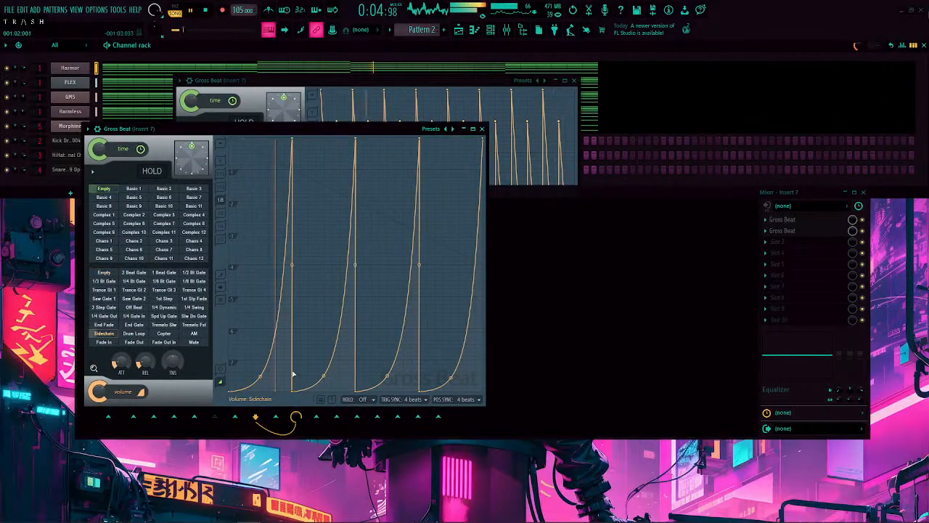
pyautogui.click(453, 128)
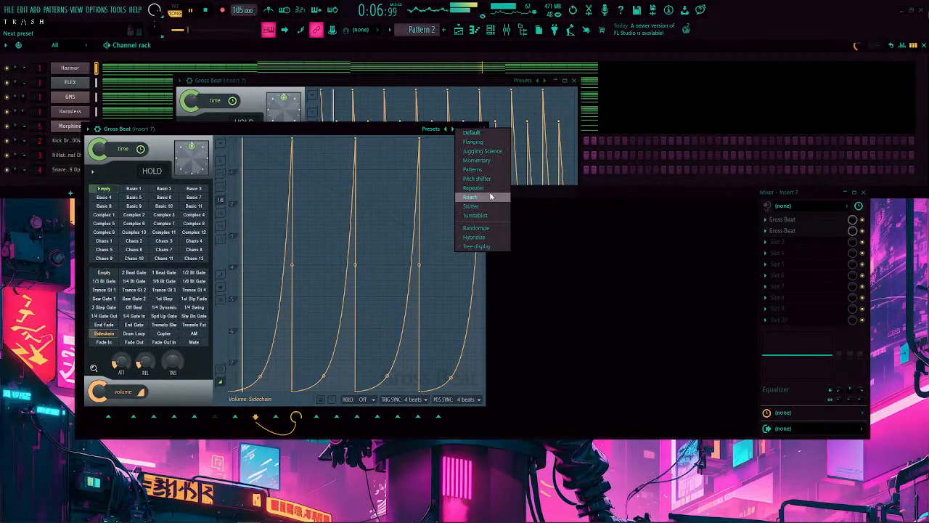
pyautogui.click(482, 199)
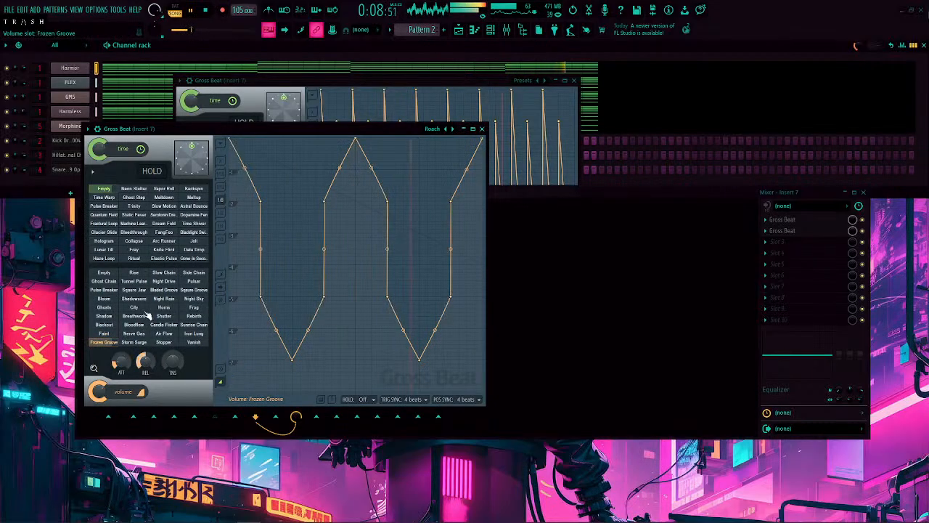
pyautogui.click(194, 273)
# Step: Shift the midpoints of the four Side Chain curves later and close both of Insert 7's Gross Beat windows
pyautogui.moveTo(245, 266); pyautogui.dragTo(253, 266)
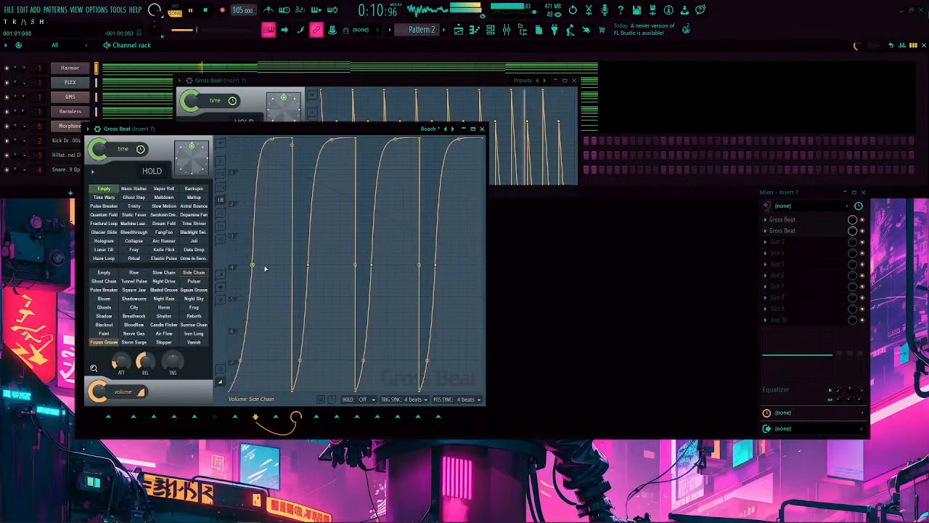
pyautogui.moveTo(308, 266); pyautogui.dragTo(317, 266)
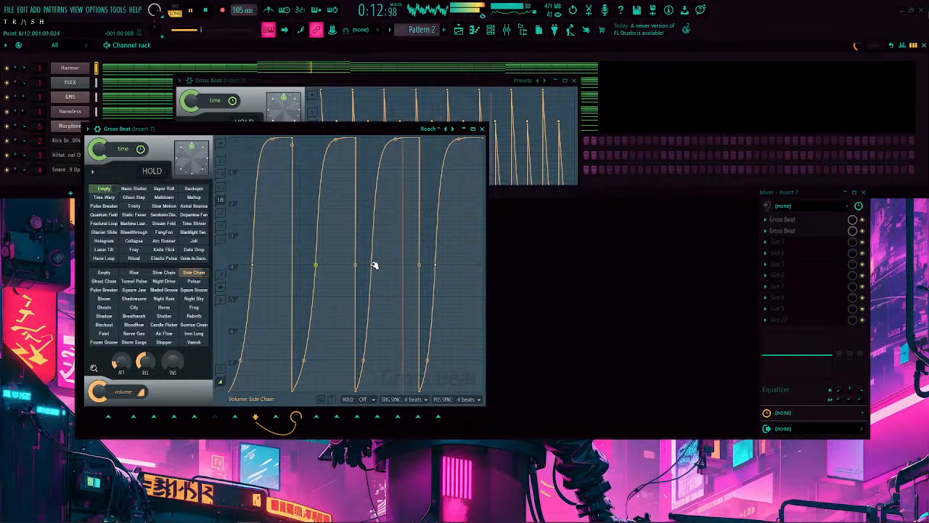
pyautogui.moveTo(373, 265); pyautogui.dragTo(380, 266)
pyautogui.moveTo(436, 265); pyautogui.dragTo(444, 265)
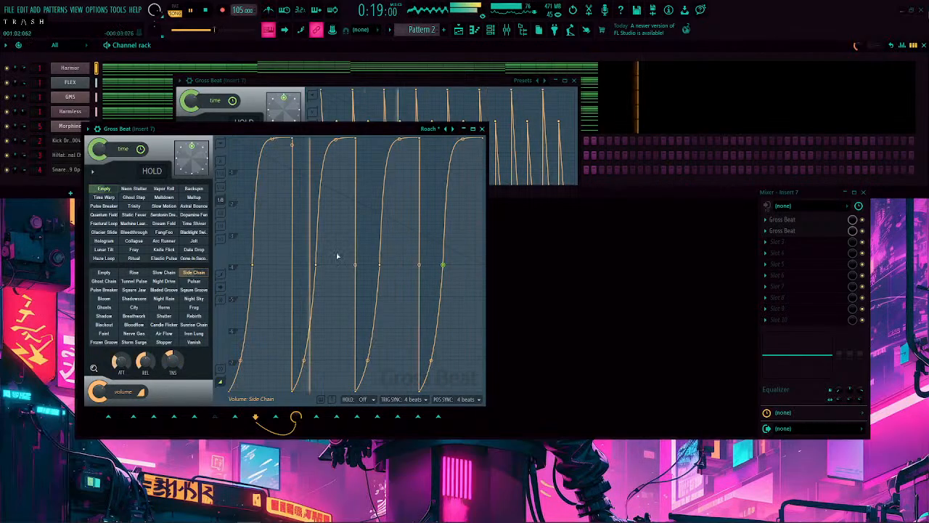
pyautogui.click(481, 129)
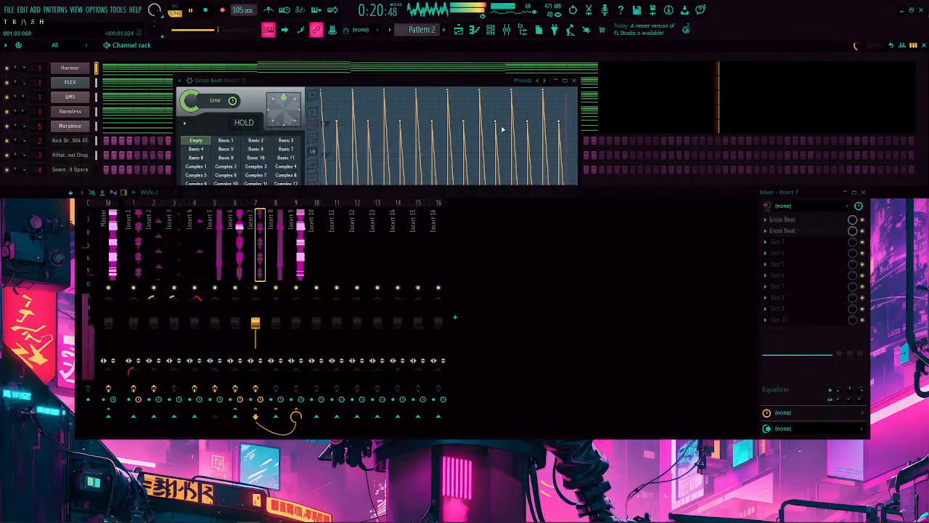
pyautogui.click(575, 81)
# Step: Load Transient Processor in the first effect slot of Insert 8 and reposition its window over the channel rack
pyautogui.click(282, 265)
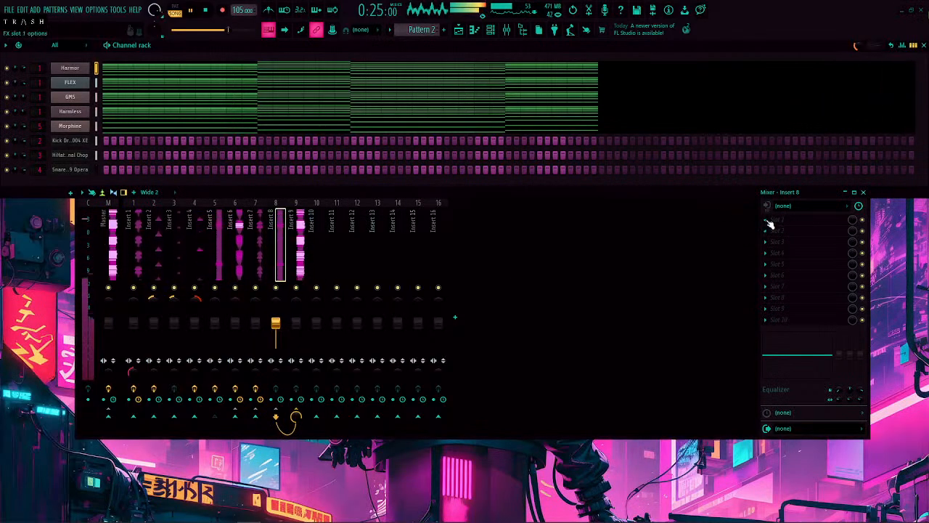
pyautogui.click(770, 224)
pyautogui.click(646, 332)
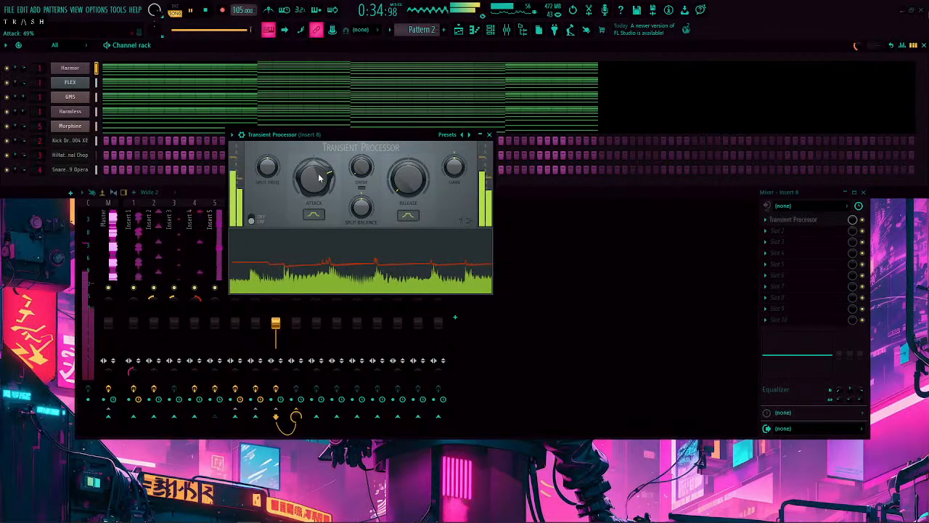
pyautogui.moveTo(363, 137); pyautogui.dragTo(518, 114)
pyautogui.press('space')
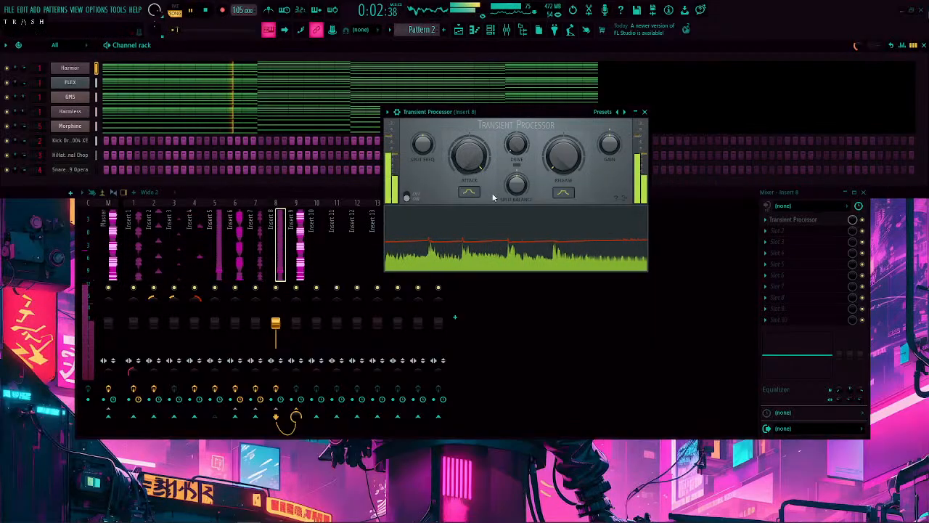
# Step: Adjust the Transient Processor's split frequency and release, set its drive to 83%, and close it
pyautogui.moveTo(424, 147)
pyautogui.mouseDown()
pyautogui.moveTo(424, 123)
pyautogui.moveTo(425, 149)
pyautogui.mouseUp()
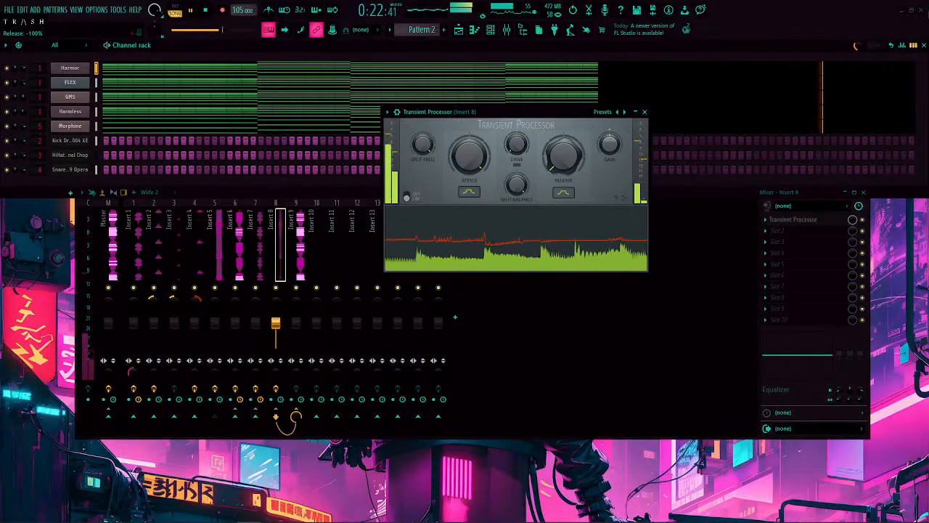
pyautogui.moveTo(563, 155); pyautogui.dragTo(563, 138)
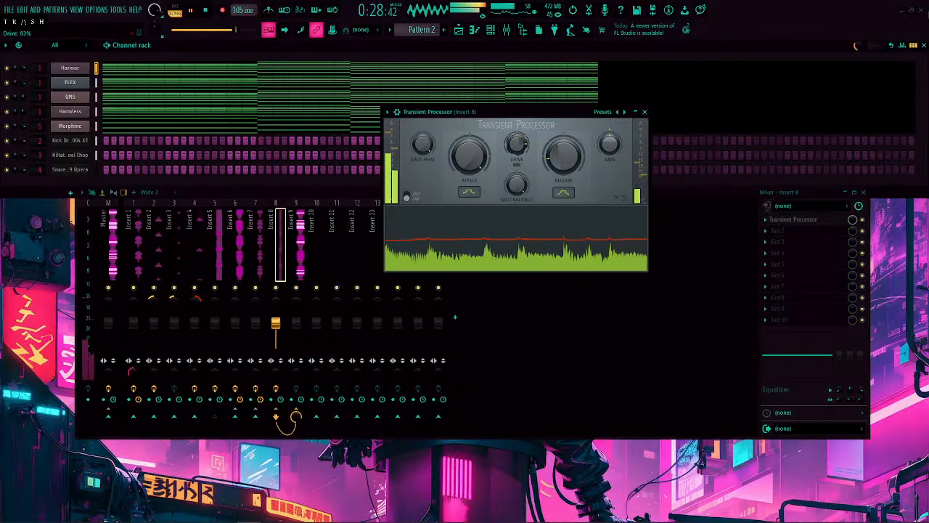
pyautogui.moveTo(563, 154); pyautogui.dragTo(563, 120)
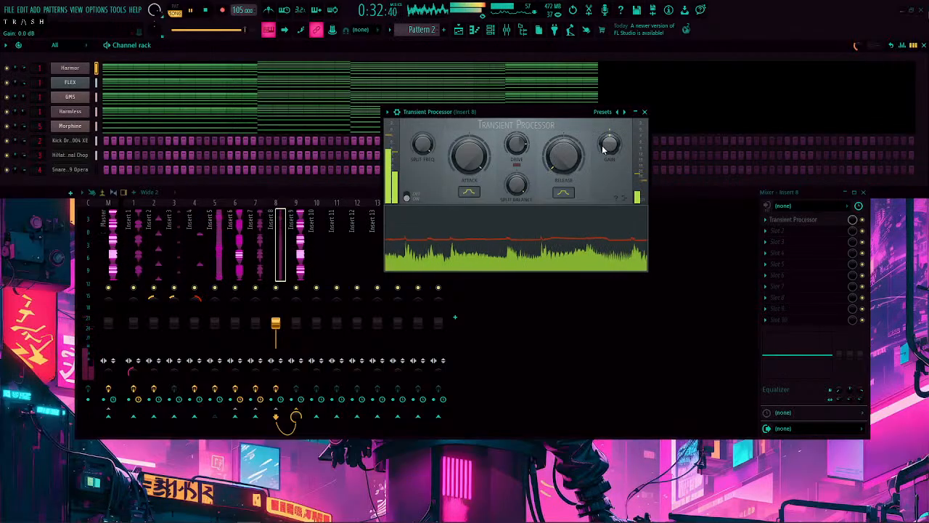
pyautogui.click(645, 114)
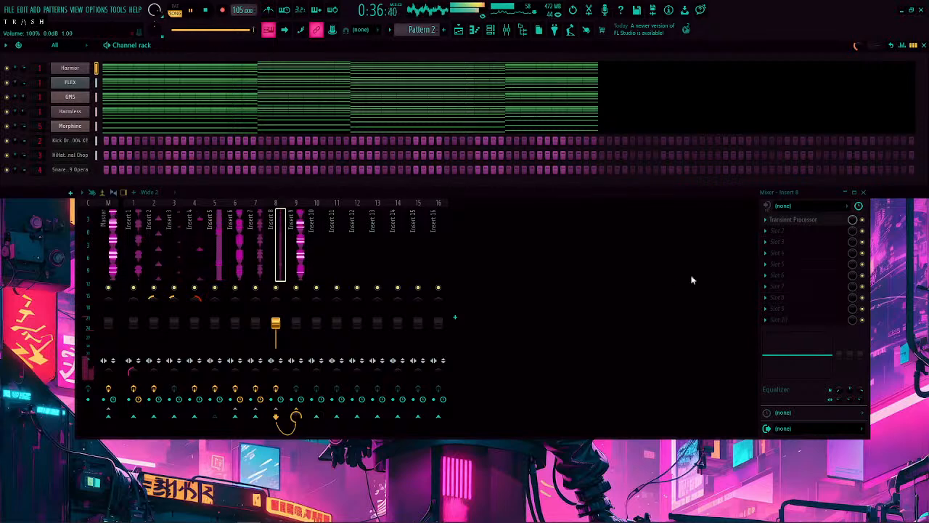
# Step: Load Fruity Parametric EQ 2 in the second effect slot of Insert 8 and reposition its window
pyautogui.click(768, 236)
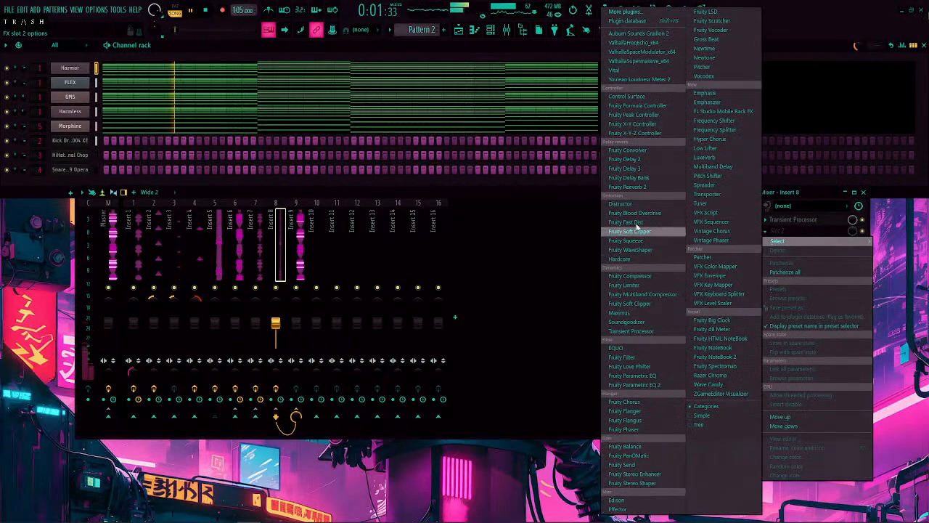
pyautogui.click(646, 385)
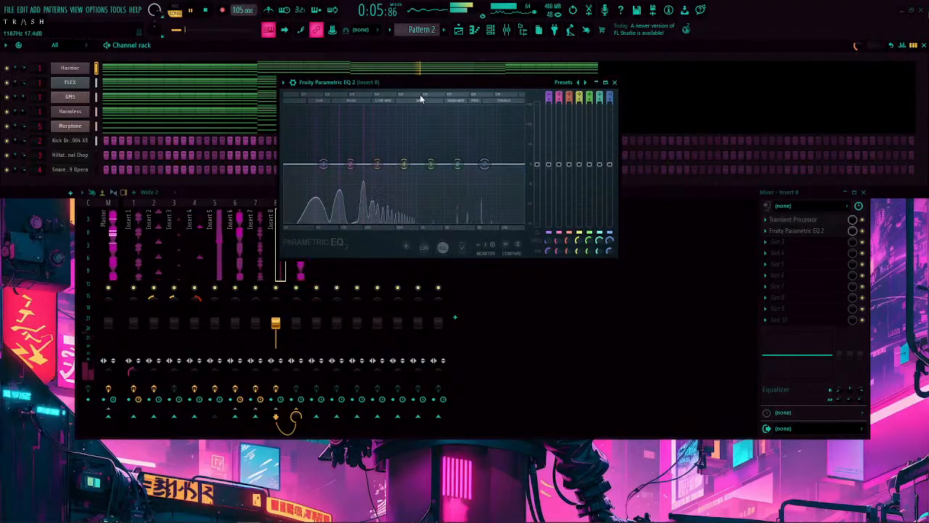
pyautogui.moveTo(407, 82); pyautogui.dragTo(481, 88)
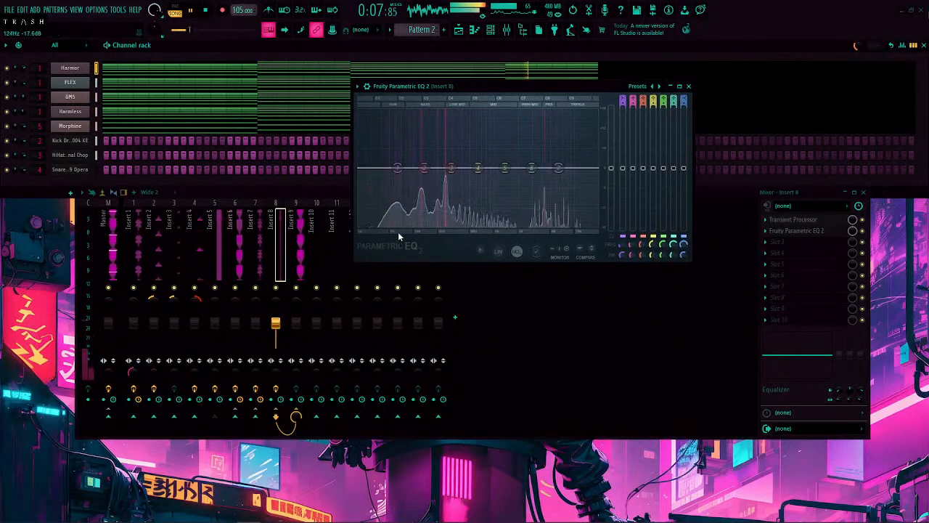
# Step: Replace Insert 5's audio sends to Inserts 6, 7 and 8 with sidechain routing to the same three tracks
pyautogui.click(217, 262)
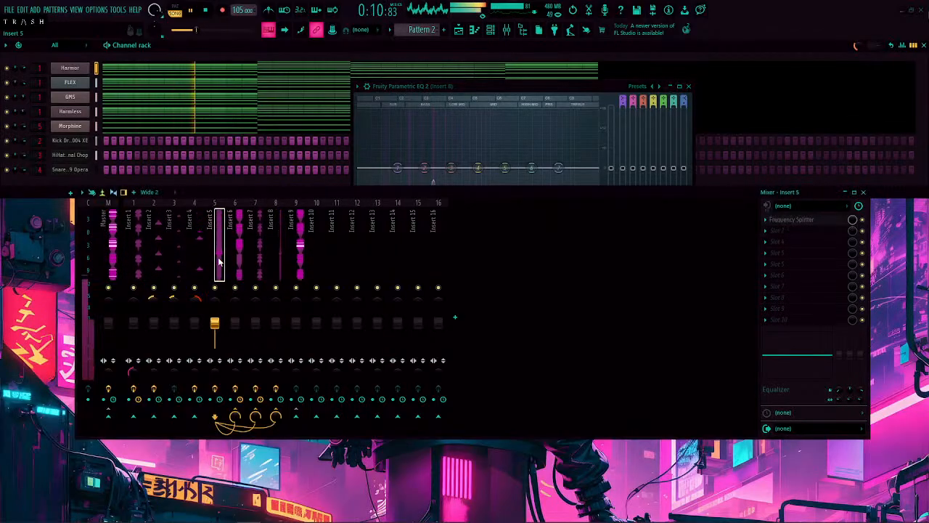
pyautogui.click(278, 416)
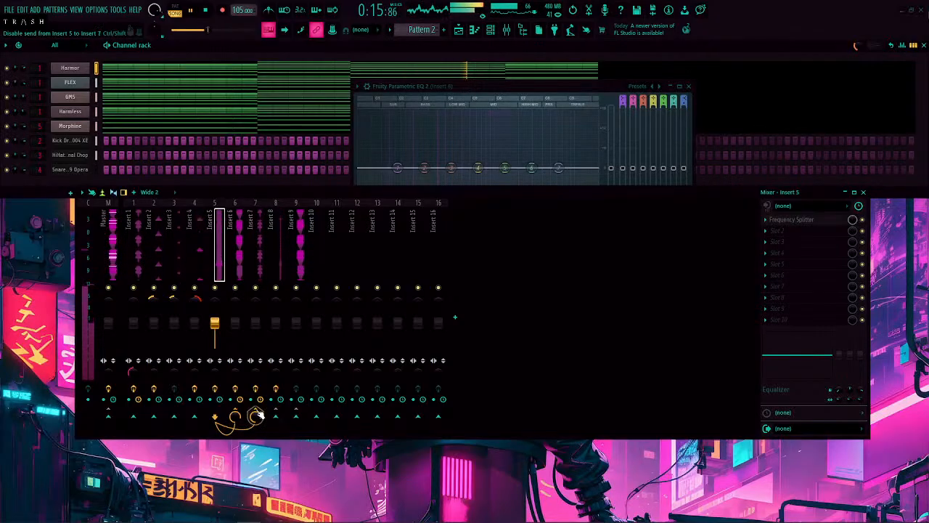
pyautogui.click(235, 415)
pyautogui.rightClick(234, 415)
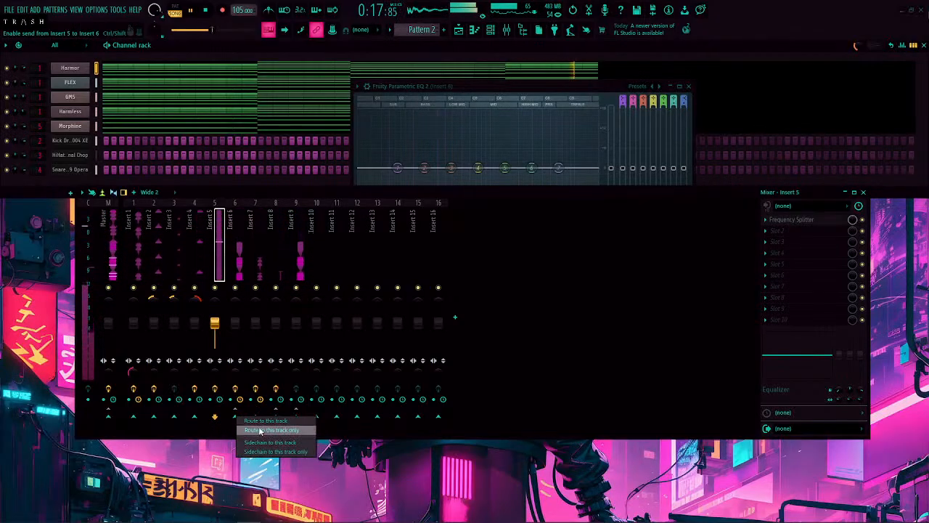
pyautogui.click(258, 443)
pyautogui.rightClick(255, 417)
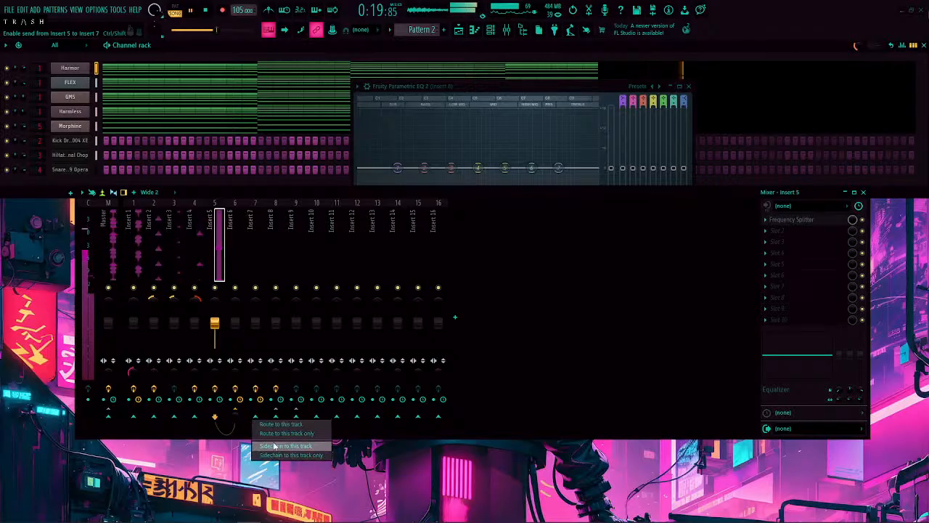
pyautogui.click(276, 444)
pyautogui.rightClick(275, 417)
pyautogui.click(285, 446)
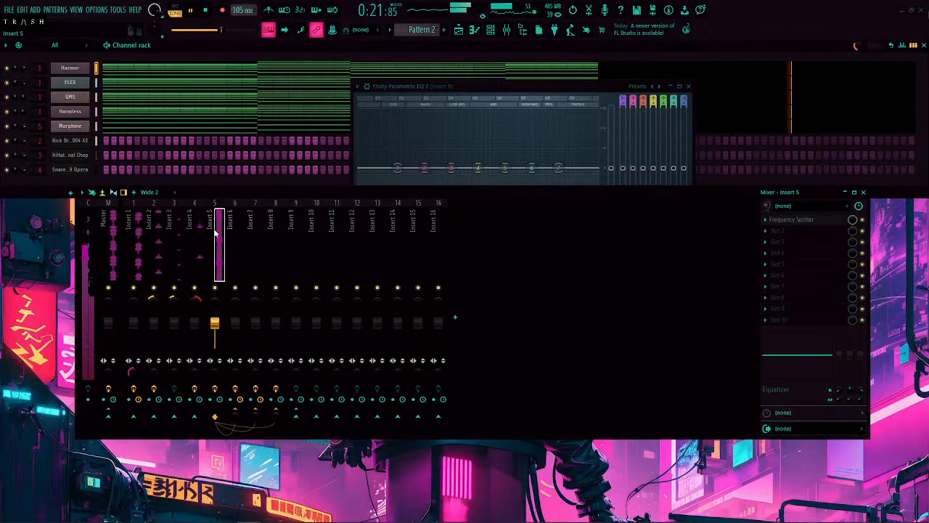
# Step: Assign Insert 5's Frequency Splitter low, mid and high sends to targets 1, 2 and 3, and raise the high main output to 1.9 dB
pyautogui.click(795, 219)
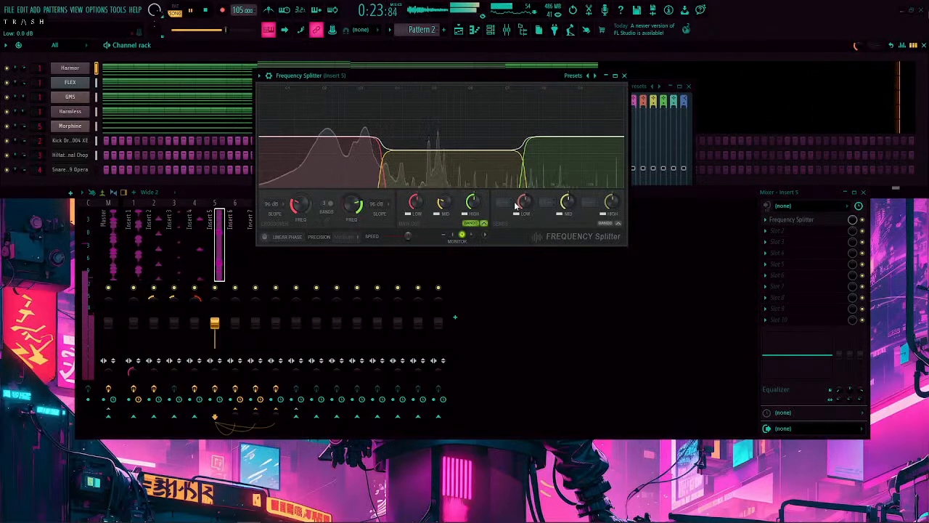
pyautogui.scroll(2, 548, 205)
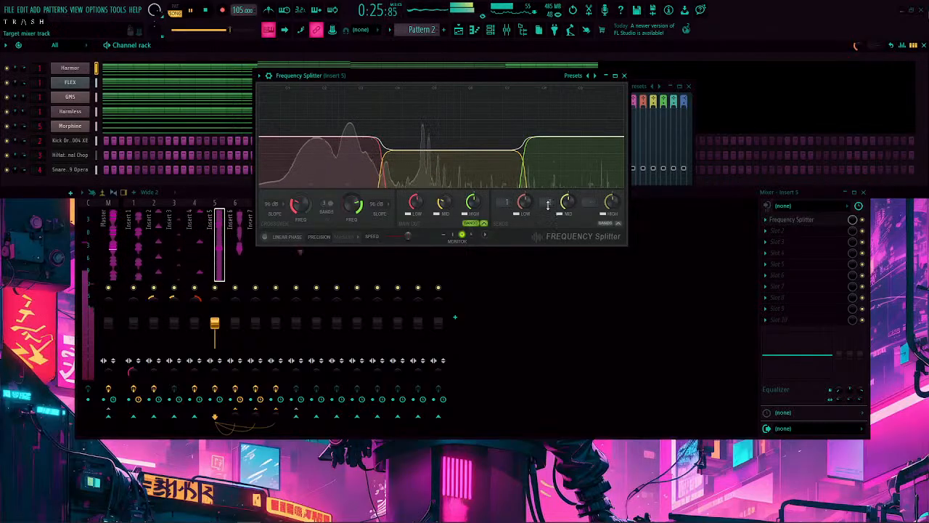
pyautogui.scroll(3, 599, 204)
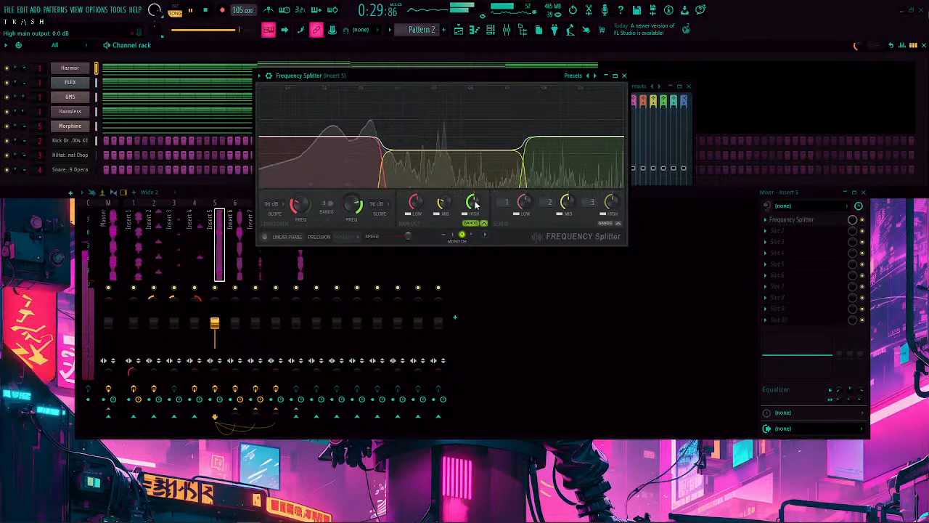
pyautogui.moveTo(470, 216)
pyautogui.mouseDown()
pyautogui.moveTo(469, 196)
pyautogui.moveTo(470, 212)
pyautogui.mouseUp()
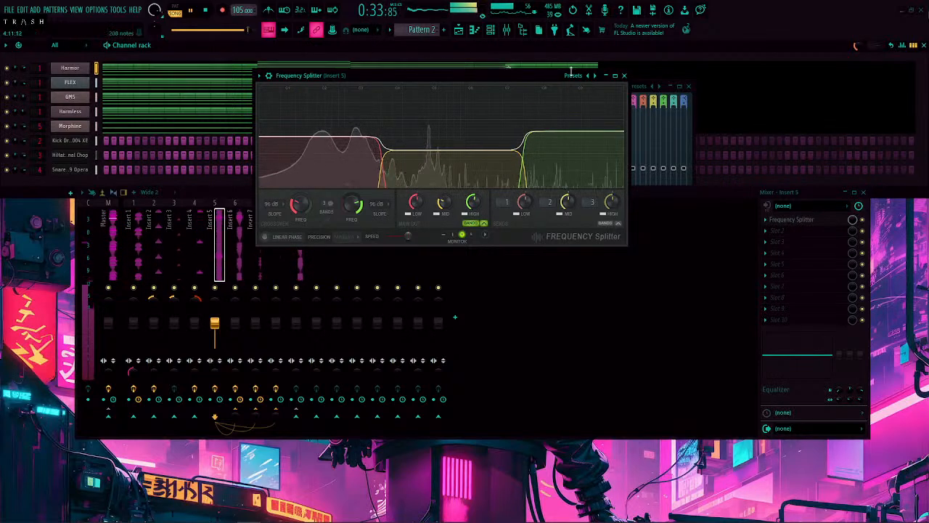
pyautogui.click(625, 75)
# Step: Raise the attack of Insert 8's Transient Processor, set its release to 34%, and close it
pyautogui.click(282, 255)
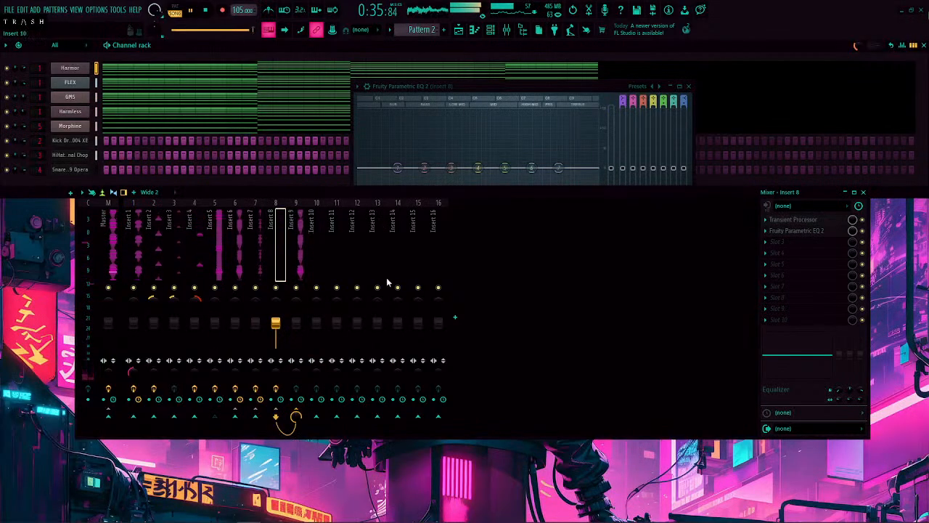
pyautogui.click(793, 220)
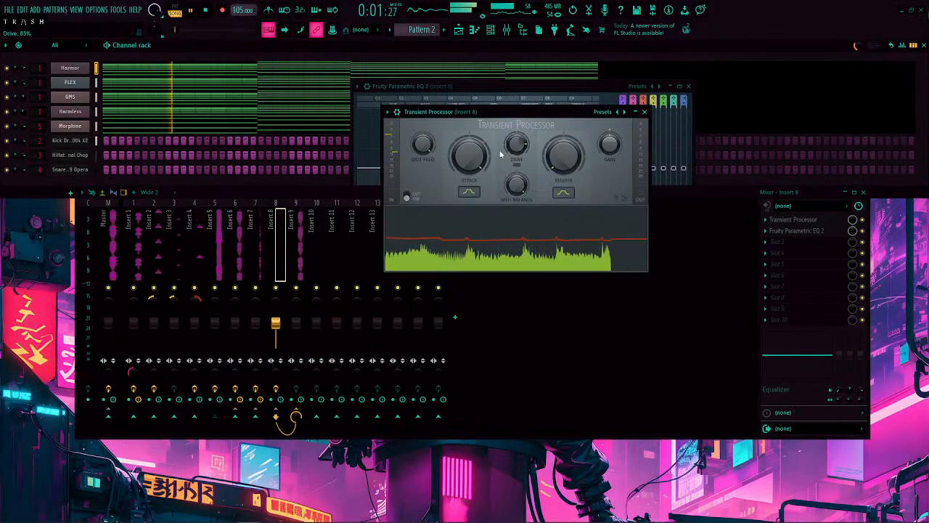
pyautogui.moveTo(560, 166); pyautogui.dragTo(560, 138)
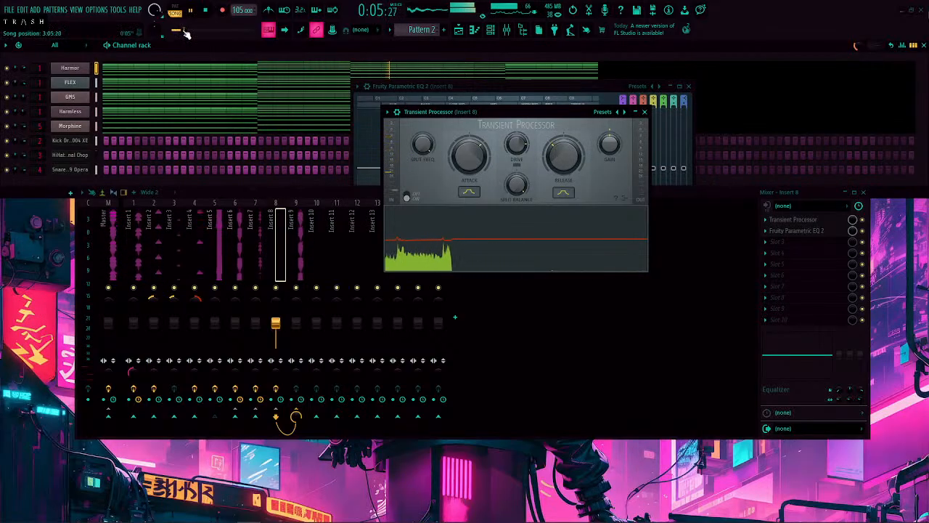
pyautogui.moveTo(183, 31); pyautogui.dragTo(213, 31)
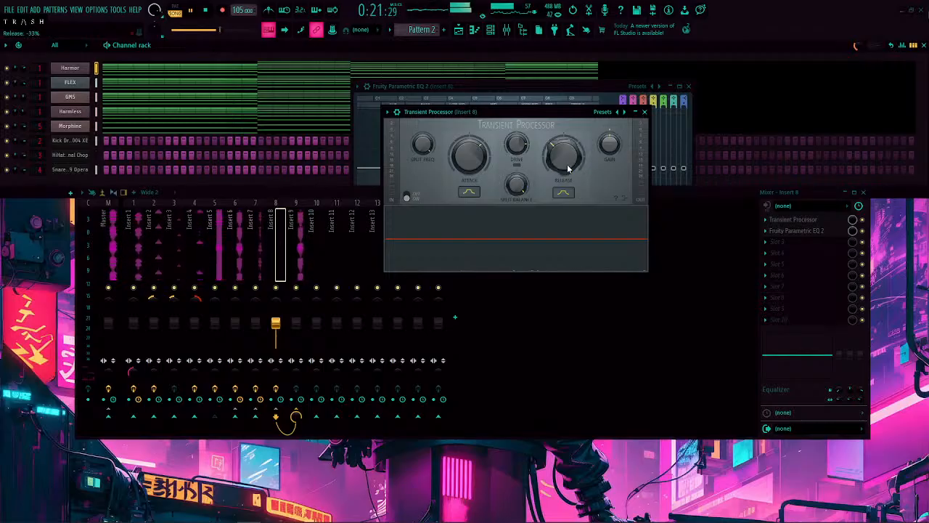
pyautogui.moveTo(570, 166); pyautogui.dragTo(570, 145)
pyautogui.moveTo(480, 159)
pyautogui.mouseDown()
pyautogui.moveTo(479, 145)
pyautogui.moveTo(471, 172)
pyautogui.mouseUp()
pyautogui.moveTo(564, 150); pyautogui.dragTo(564, 148)
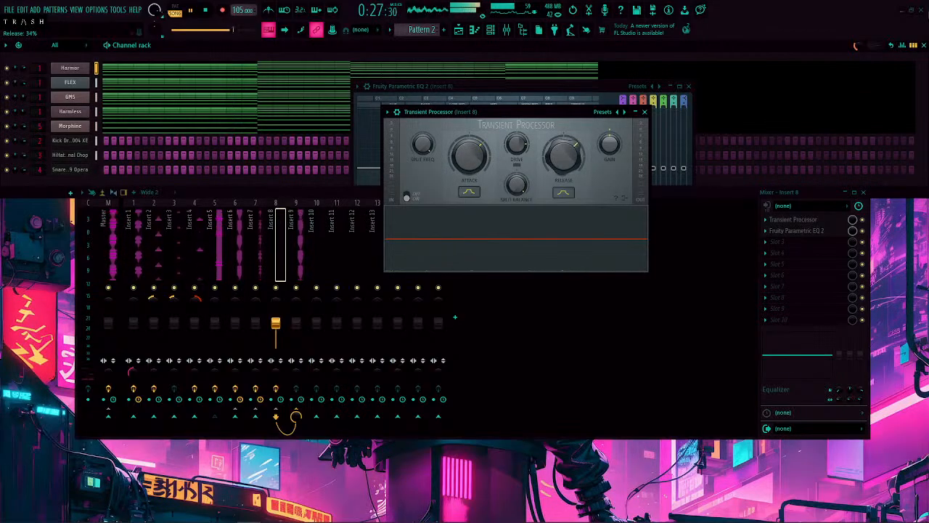
pyautogui.click(644, 111)
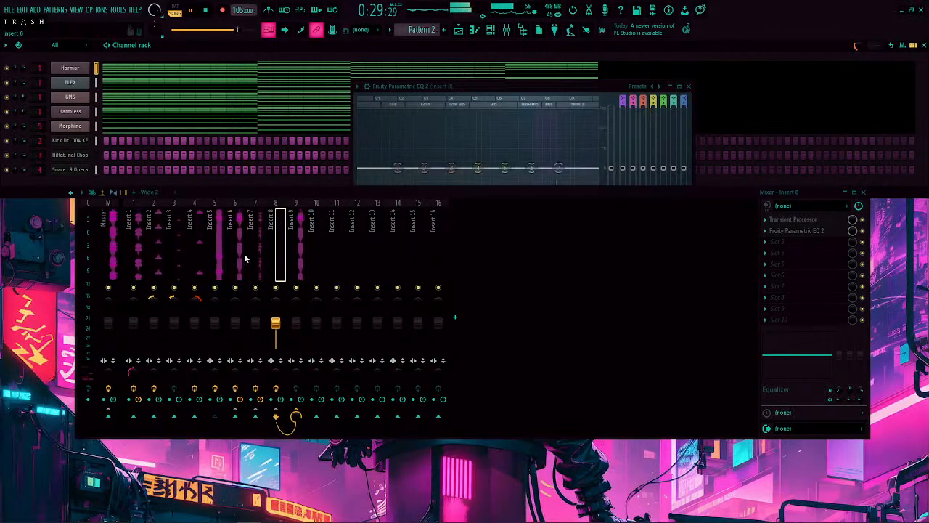
# Step: Recheck the band levels in Insert 5's Frequency Splitter and bypass both Gross Beat effects on Insert 7
pyautogui.click(241, 256)
pyautogui.click(221, 259)
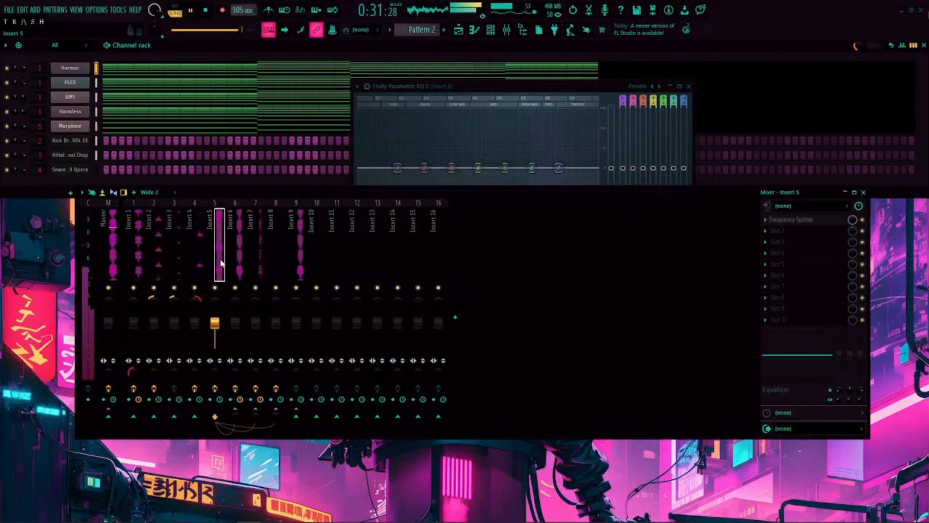
pyautogui.click(810, 218)
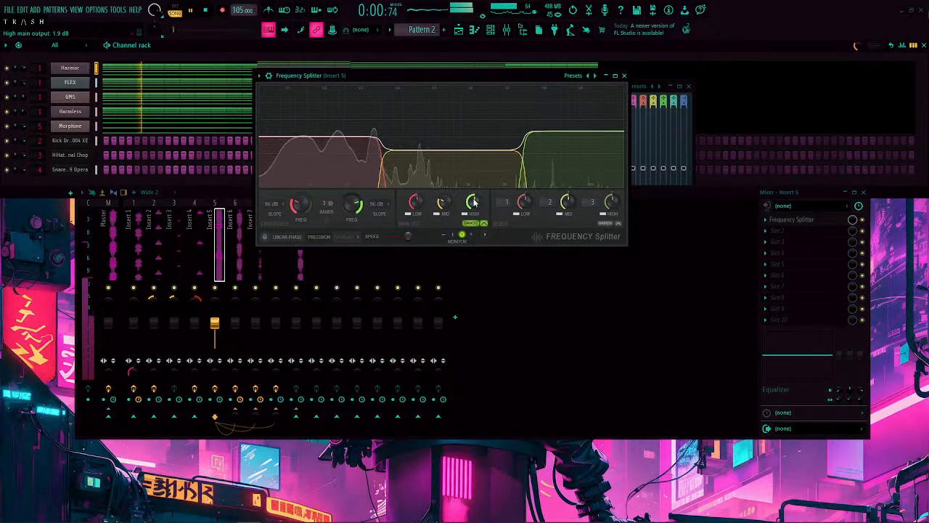
pyautogui.click(260, 247)
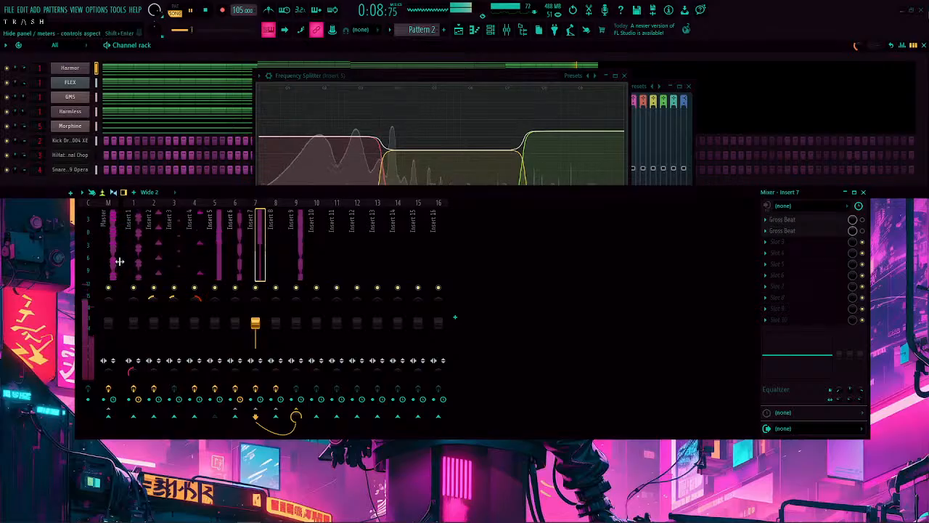
# Step: Bypass Gross Beat on Insert 6 and audition Insert 5's Frequency Splitter by muting and restoring its mid and high main outputs
pyautogui.click(239, 260)
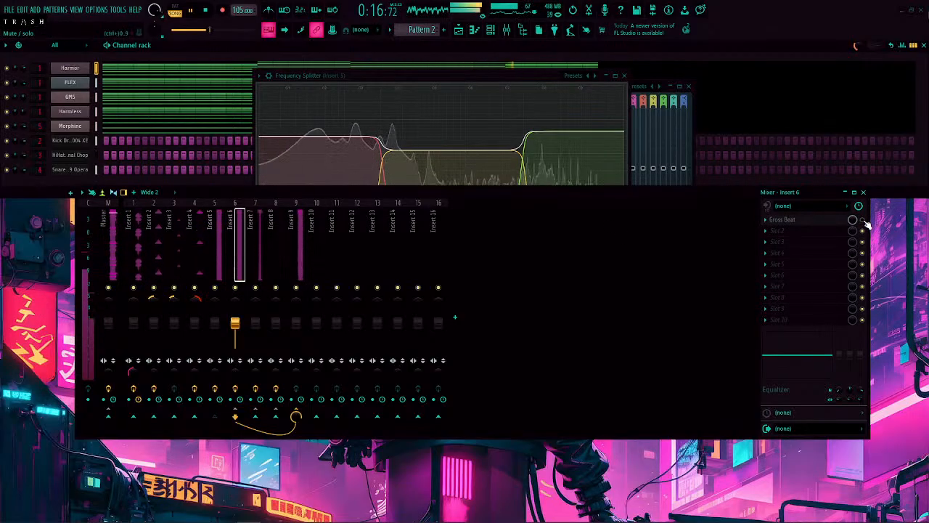
pyautogui.moveTo(377, 76); pyautogui.dragTo(381, 128)
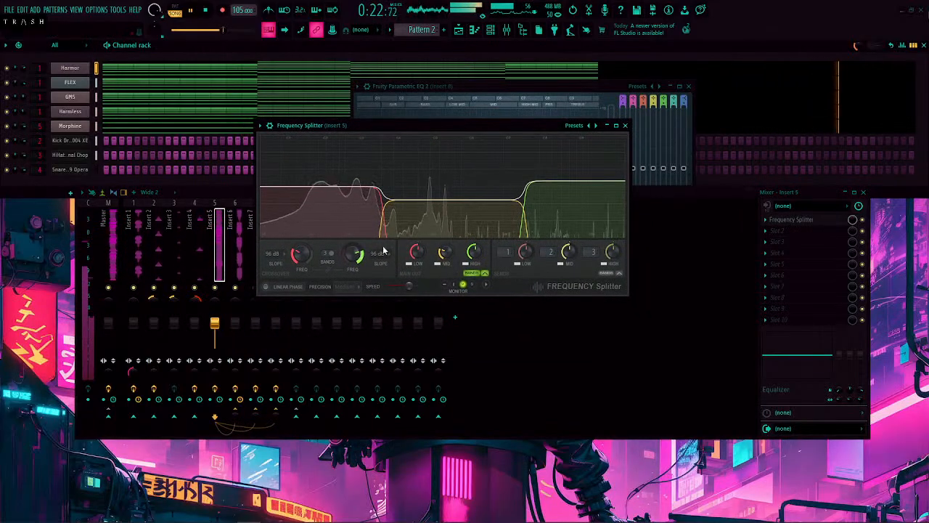
pyautogui.click(440, 264)
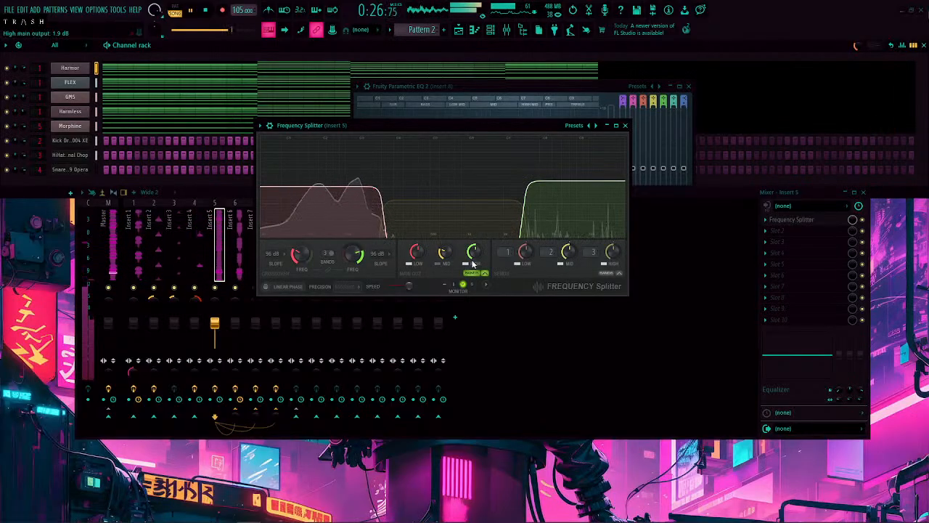
pyautogui.click(471, 264)
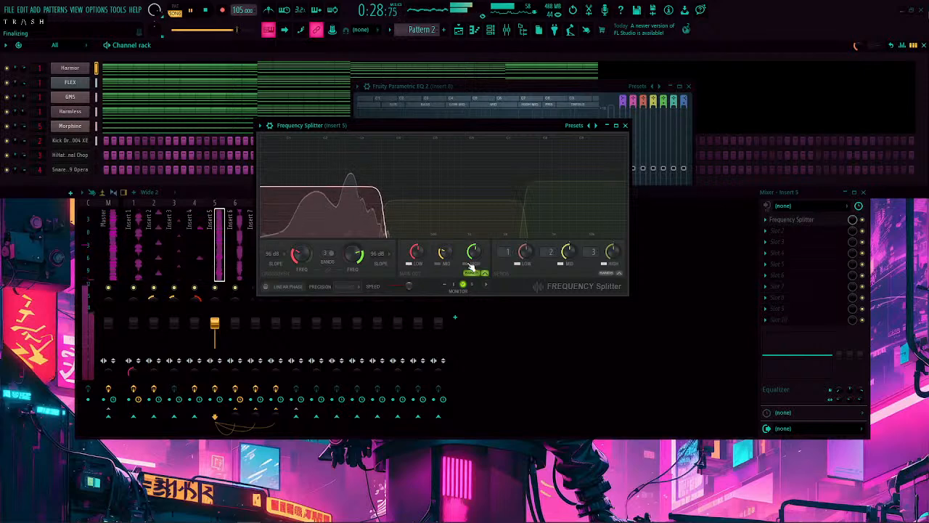
pyautogui.click(472, 264)
pyautogui.click(440, 264)
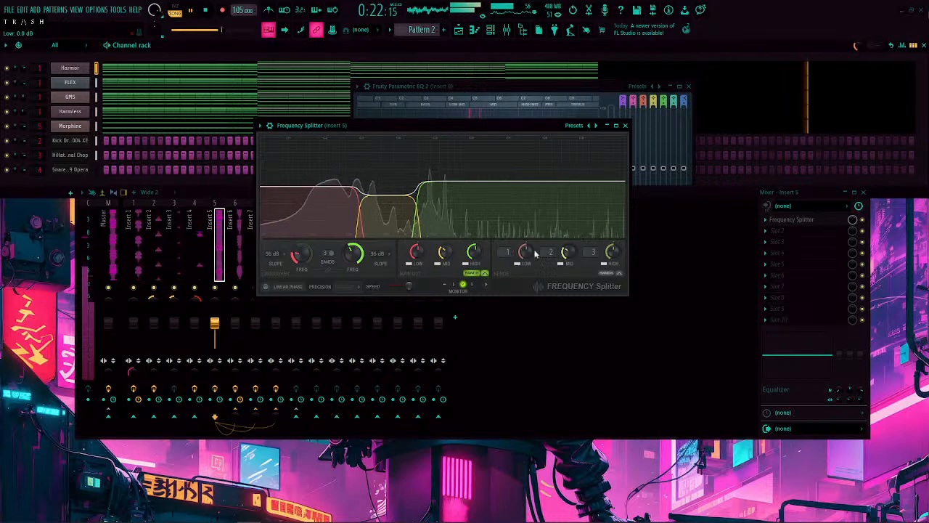
# Step: Lower the crossover frequencies in Insert 5's Frequency Splitter to narrow the mid band, adjust the high send, and close it
pyautogui.moveTo(614, 259)
pyautogui.mouseDown()
pyautogui.moveTo(615, 234)
pyautogui.moveTo(610, 258)
pyautogui.mouseUp()
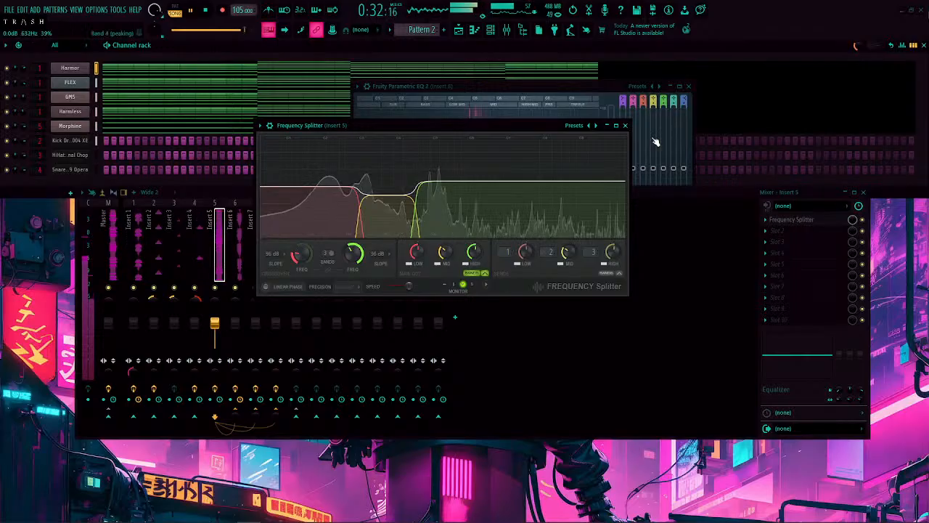
pyautogui.click(625, 127)
# Step: Reduce the attack and release of Insert 8's Transient Processor and close it
pyautogui.click(261, 249)
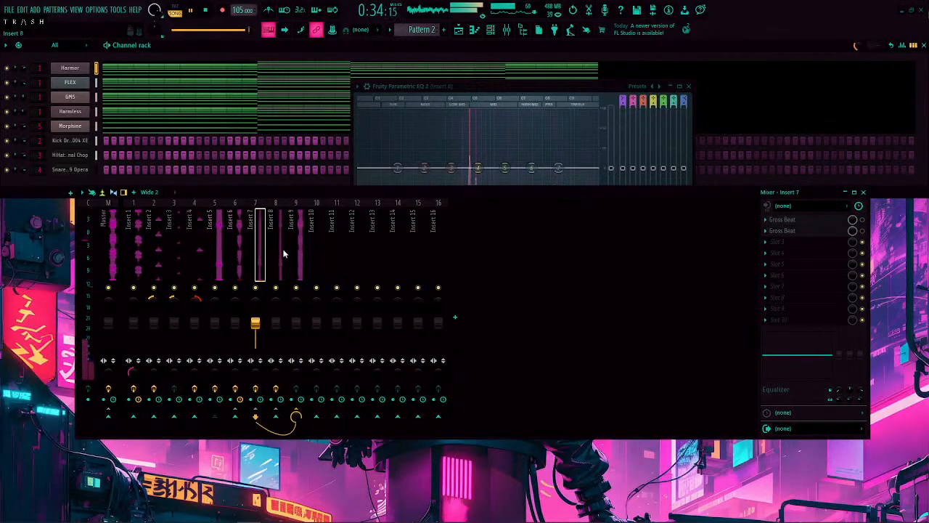
pyautogui.click(279, 246)
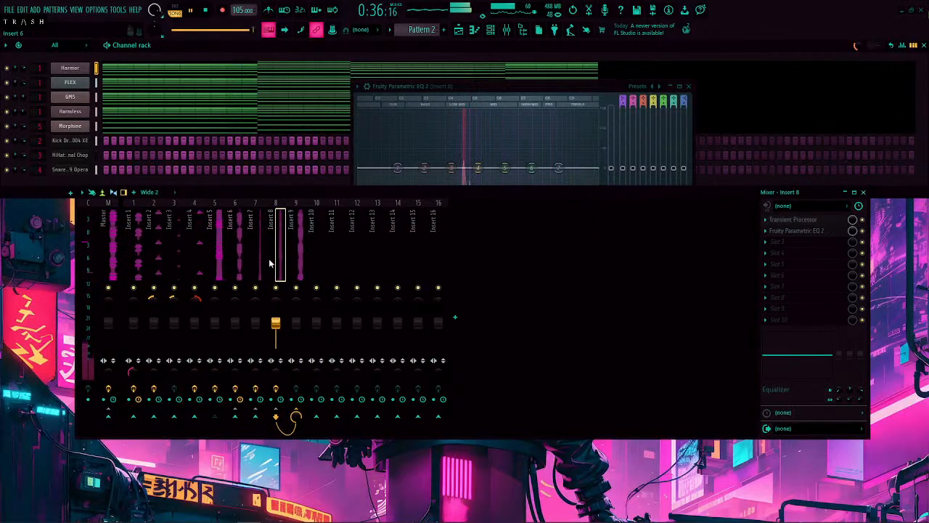
pyautogui.click(803, 223)
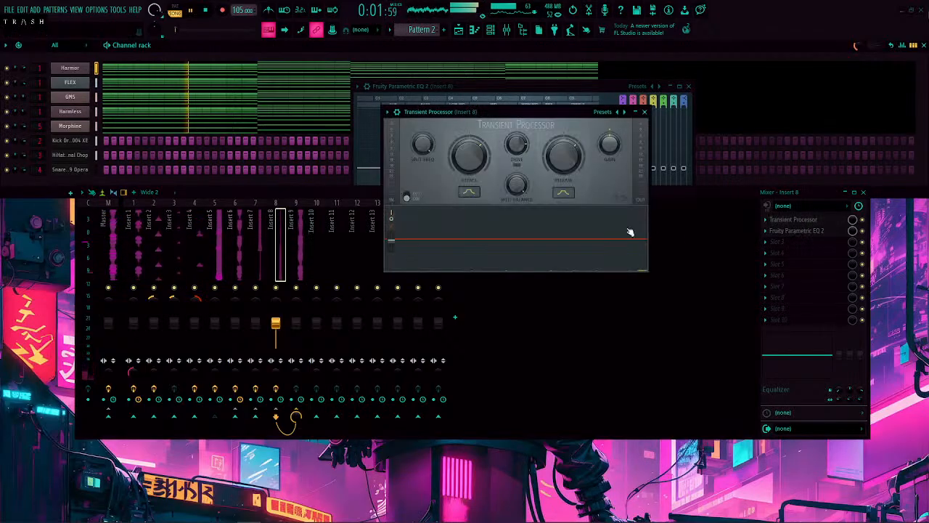
pyautogui.moveTo(469, 152)
pyautogui.mouseDown()
pyautogui.moveTo(469, 166)
pyautogui.moveTo(472, 158)
pyautogui.mouseUp()
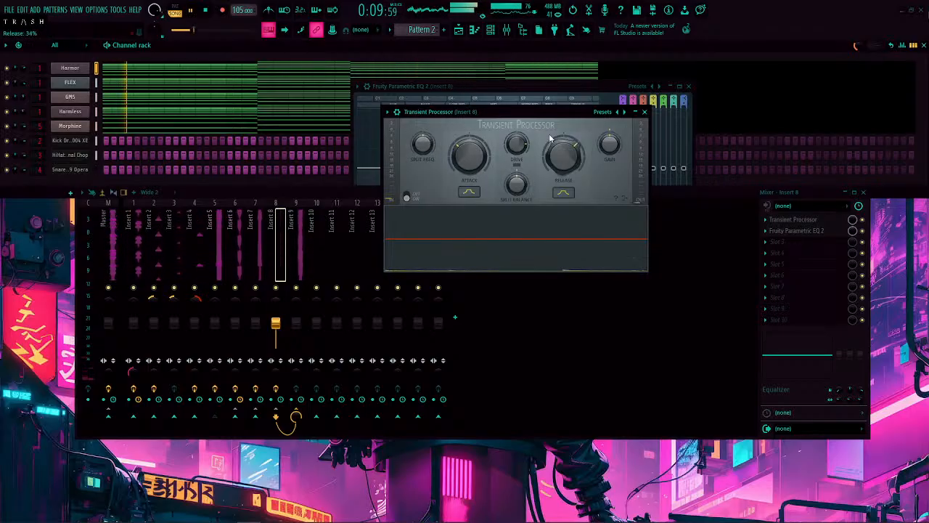
pyautogui.moveTo(550, 158); pyautogui.dragTo(551, 229)
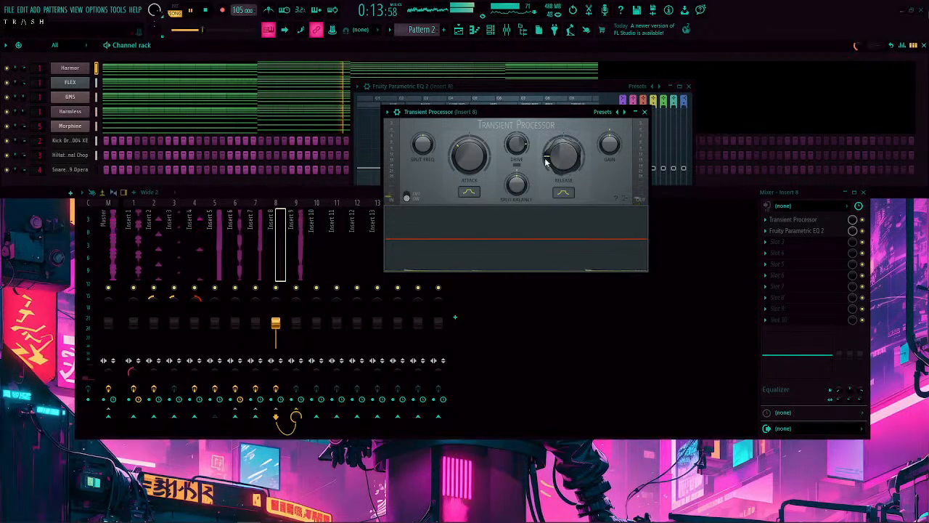
pyautogui.click(645, 112)
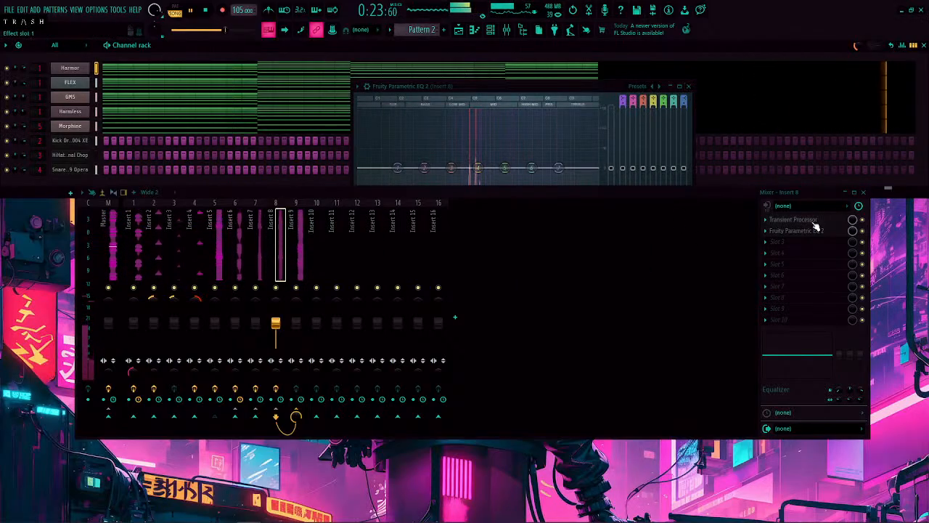
# Step: Make band 1 of Insert 8's Parametric EQ 2 a high-pass filter at about 245 Hz and close the equalizer
pyautogui.click(804, 233)
pyautogui.click(799, 231)
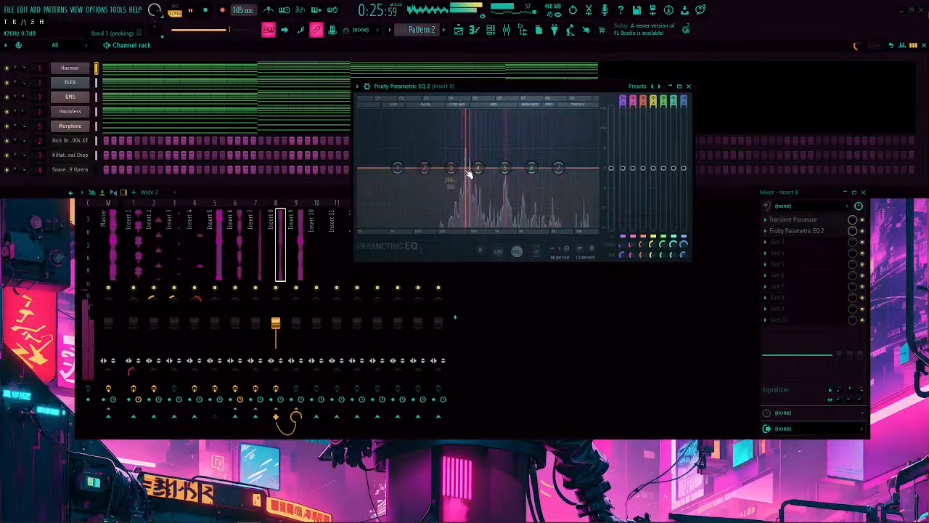
pyautogui.scroll(-3, 623, 98)
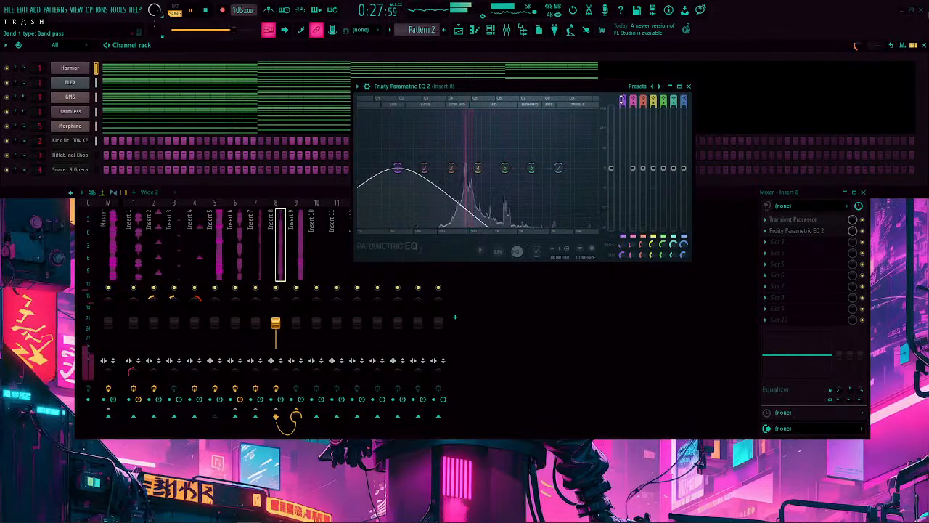
pyautogui.scroll(1, 623, 98)
pyautogui.scroll(6, 622, 102)
pyautogui.moveTo(397, 167); pyautogui.dragTo(446, 168)
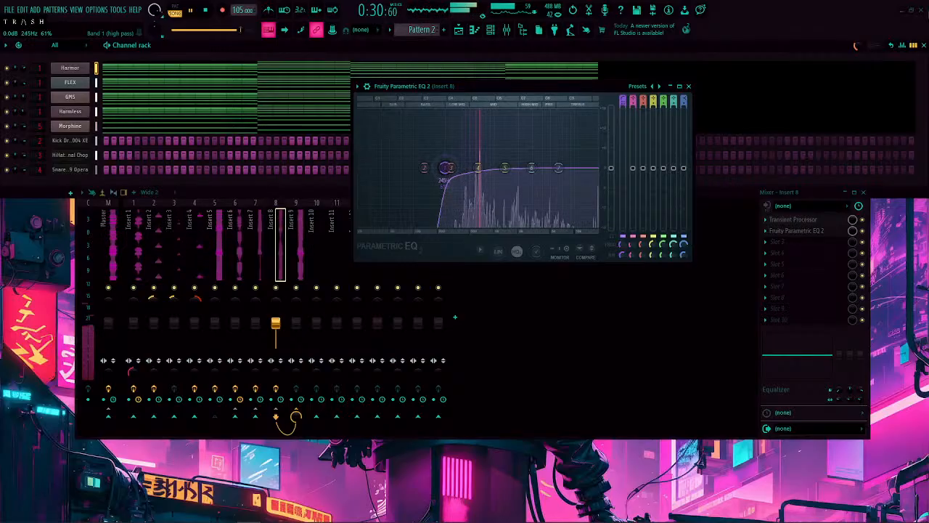
pyautogui.click(689, 86)
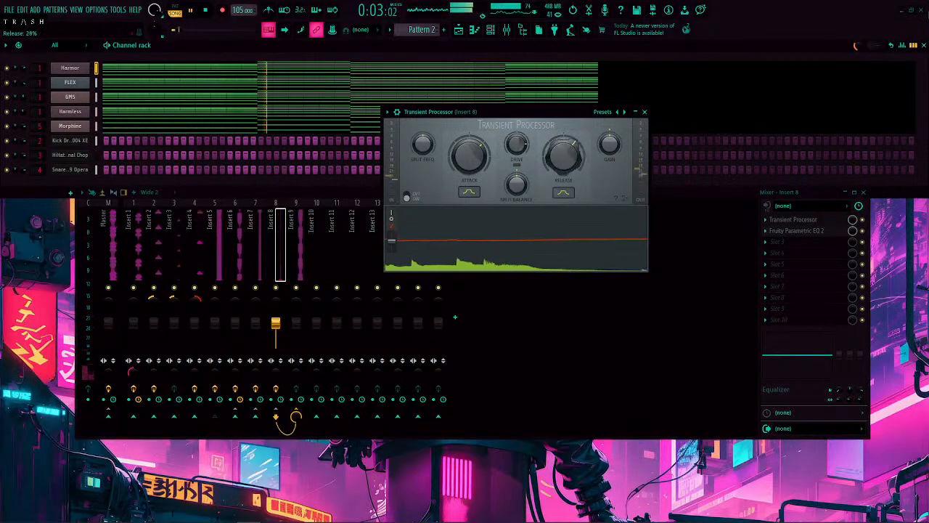
# Step: Re-enable the Gross Beat effects on Inserts 7 and 6 and close Insert 8's Transient Processor
pyautogui.click(267, 245)
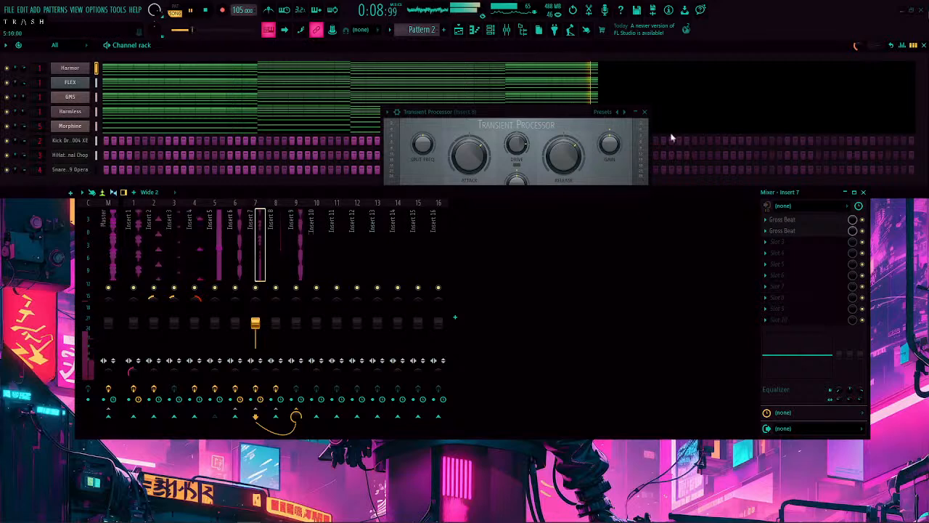
pyautogui.click(643, 113)
pyautogui.click(644, 112)
pyautogui.click(240, 251)
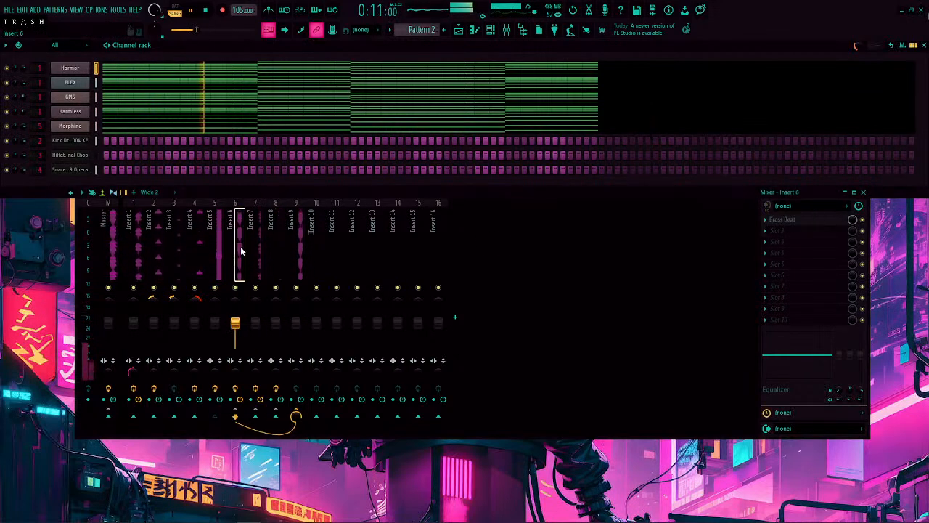
# Step: Change the stereo separation of Inserts 7 and 8, pan Insert 8 to the right and lower its volume
pyautogui.click(250, 252)
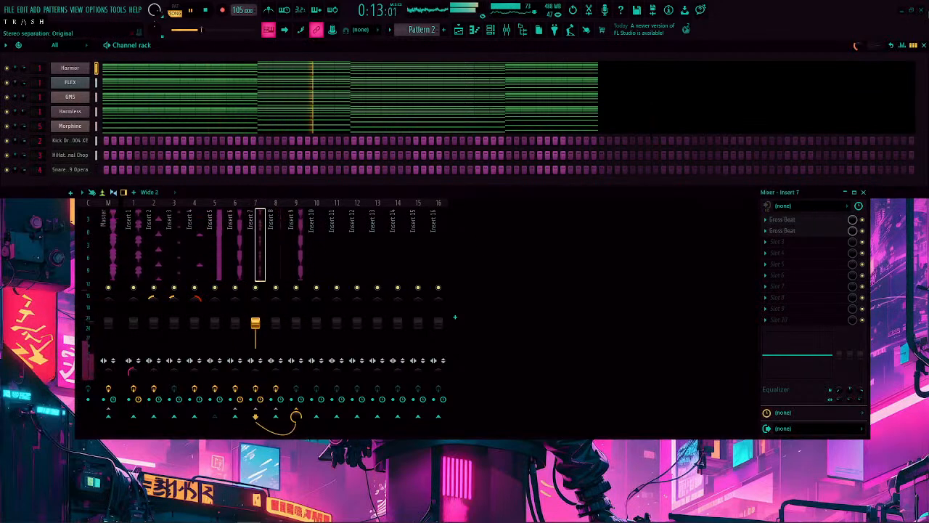
pyautogui.moveTo(278, 375); pyautogui.dragTo(278, 392)
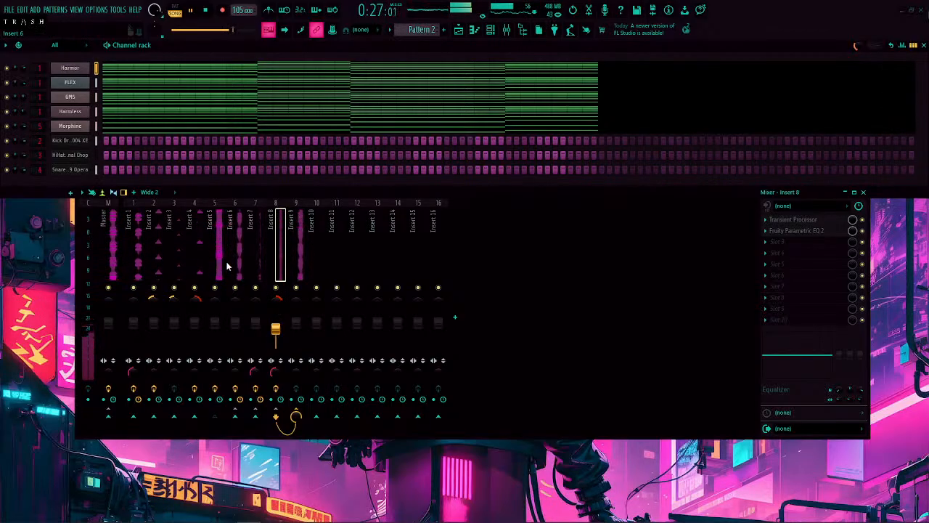
# Step: Set the drive of Insert 8's Transient Processor to 43%, lower its release, raise its gain, and close it
pyautogui.click(793, 221)
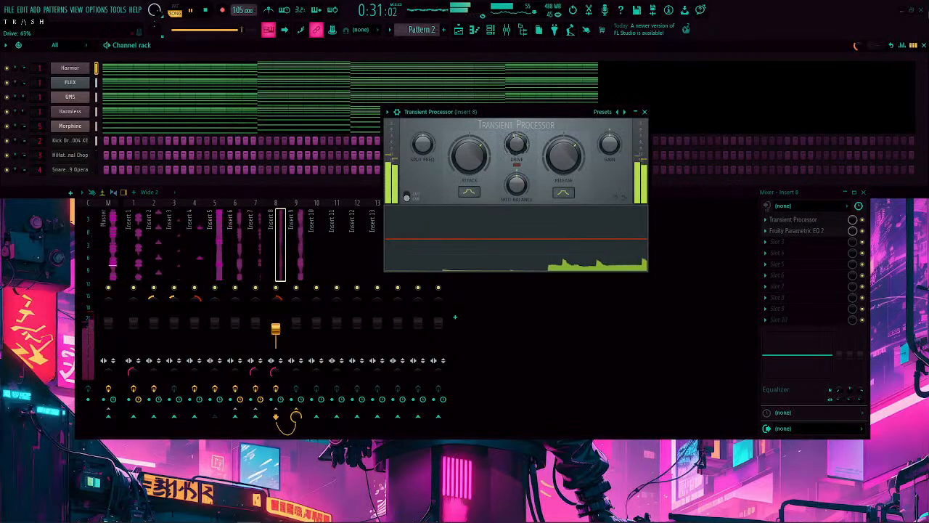
pyautogui.moveTo(568, 151); pyautogui.dragTo(570, 160)
pyautogui.scroll(-8, 566, 156)
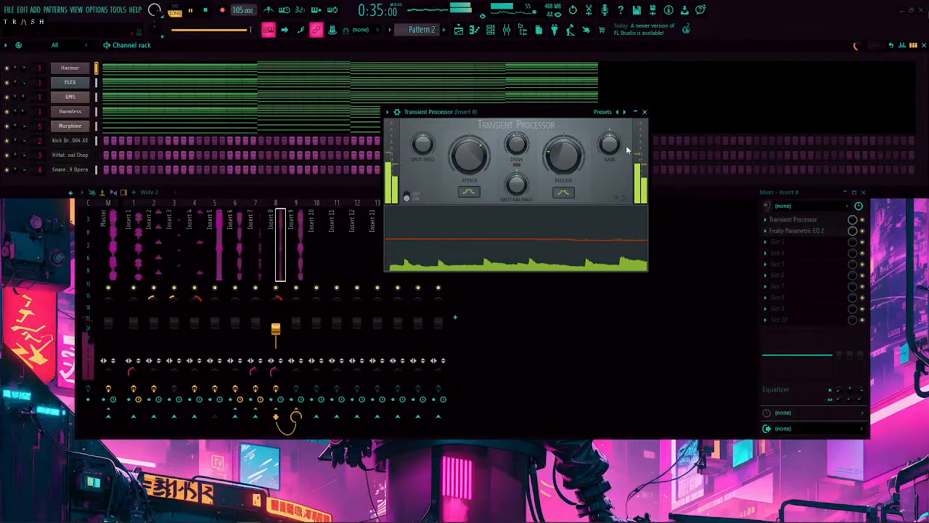
pyautogui.moveTo(610, 145); pyautogui.dragTo(611, 126)
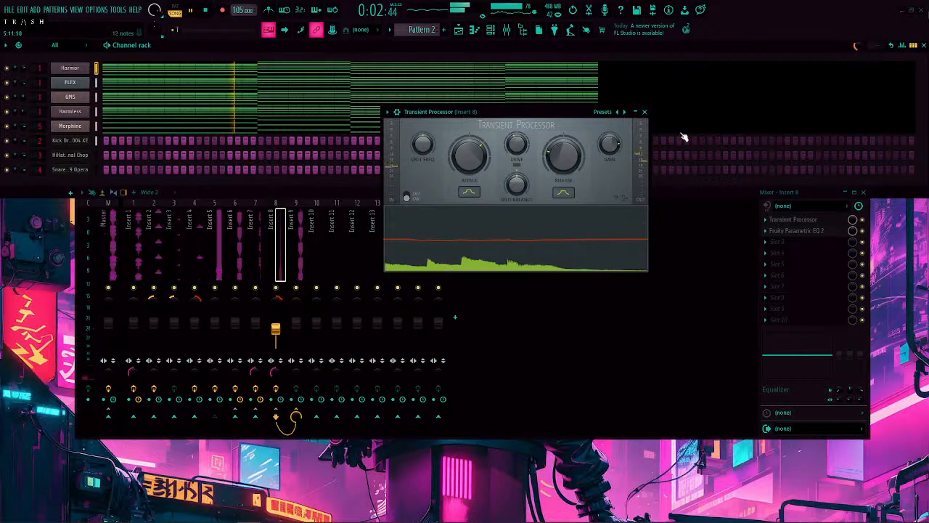
pyautogui.click(643, 112)
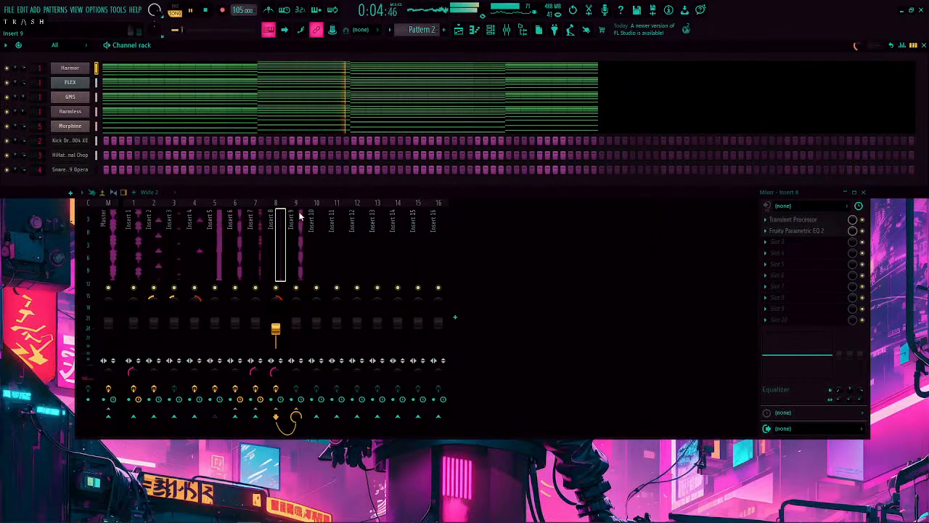
# Step: Add LuxeVerb to Insert 4 and move it down to slot 3
pyautogui.click(197, 269)
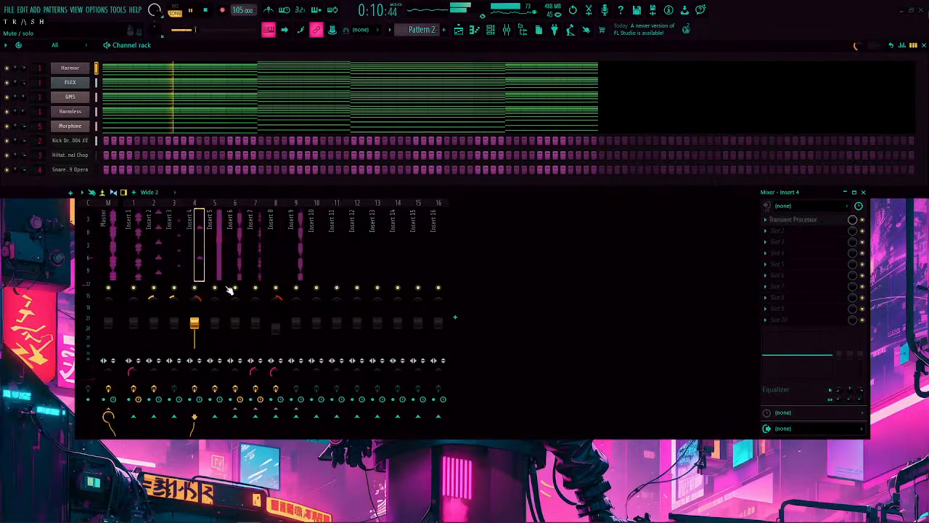
pyautogui.click(766, 238)
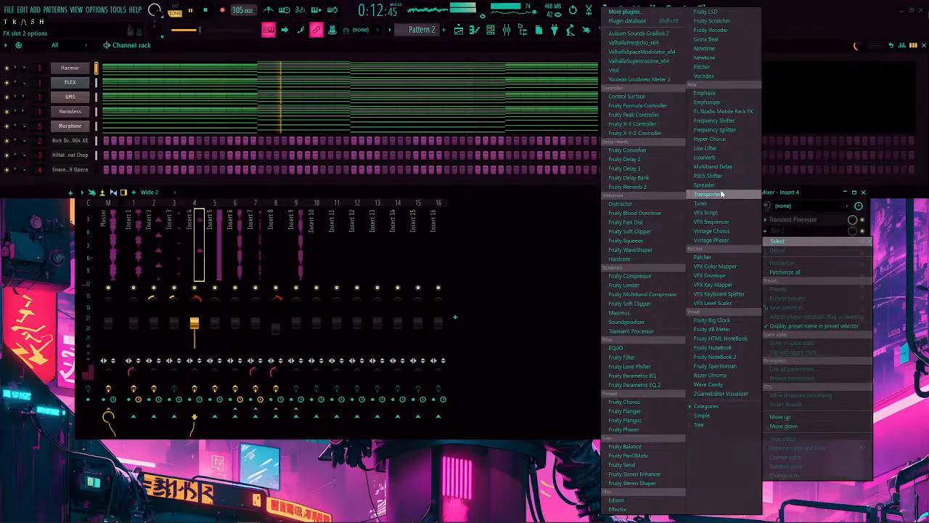
pyautogui.click(719, 158)
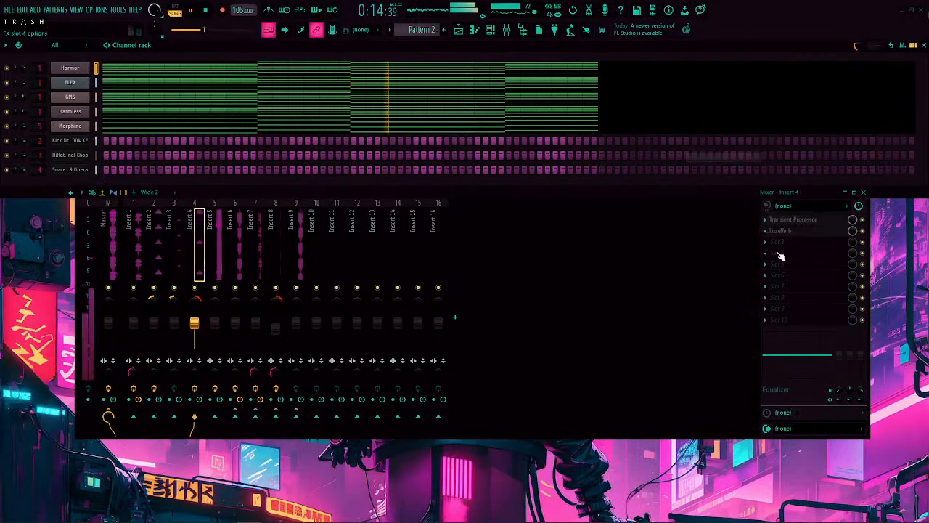
pyautogui.click(765, 231)
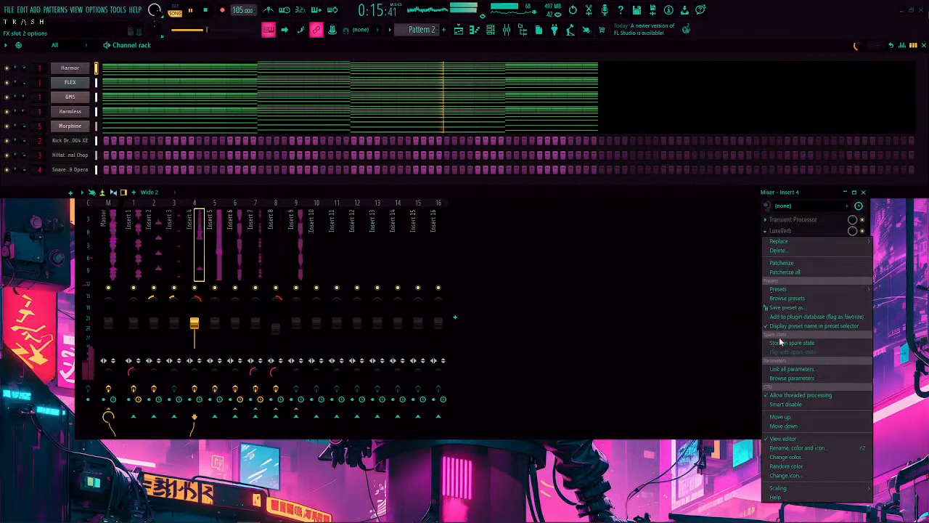
pyautogui.click(784, 426)
# Step: Add Fruity Parametric EQ 2 to Insert 4's slot 2, cutting band 2, slightly boosting band 3 and boosting band 4 by 2.7 dB at 5056 Hz
pyautogui.click(764, 233)
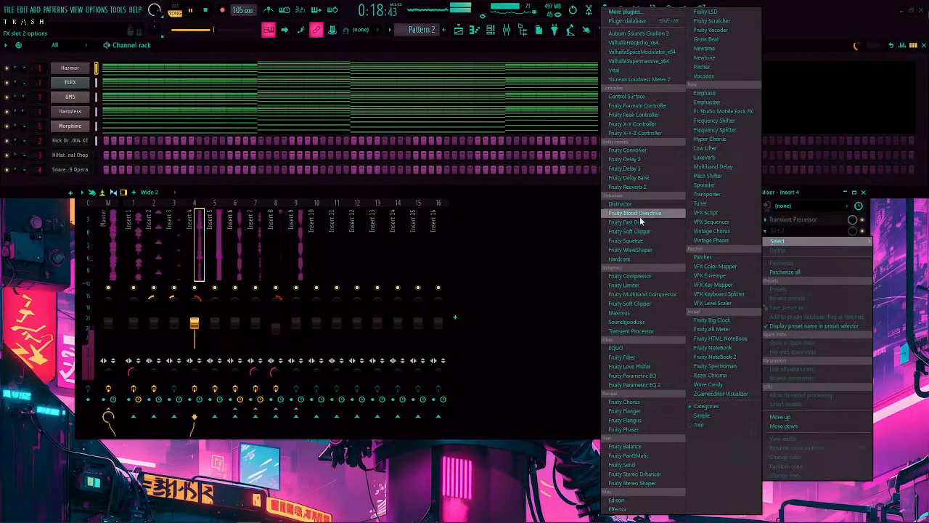
pyautogui.click(652, 386)
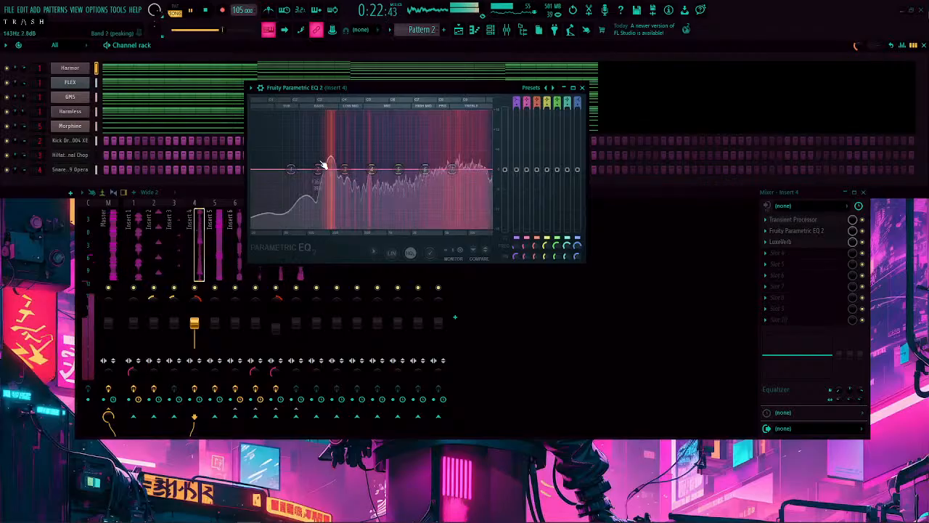
pyautogui.moveTo(318, 169); pyautogui.dragTo(444, 159)
pyautogui.scroll(-4, 334, 186)
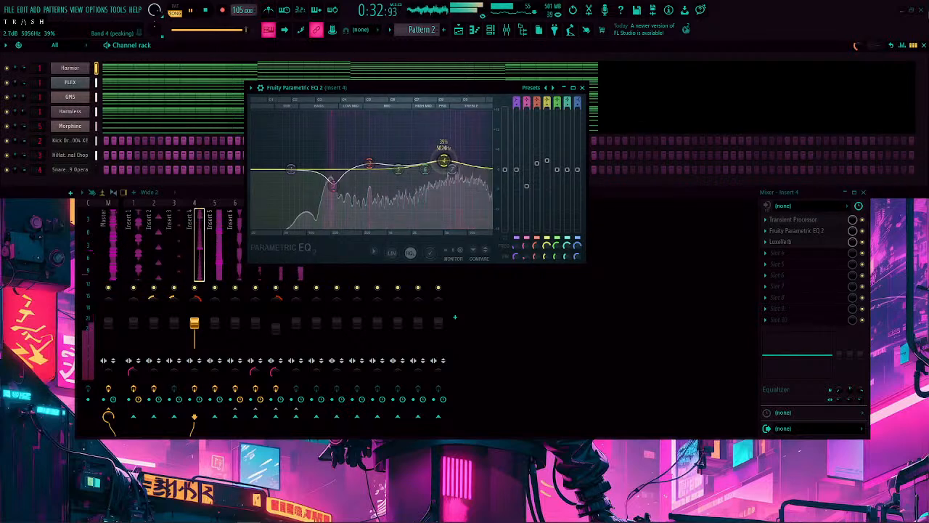
# Step: Replace LuxeVerb in Insert 4's slot 3 with Fruity Convolver
pyautogui.click(809, 247)
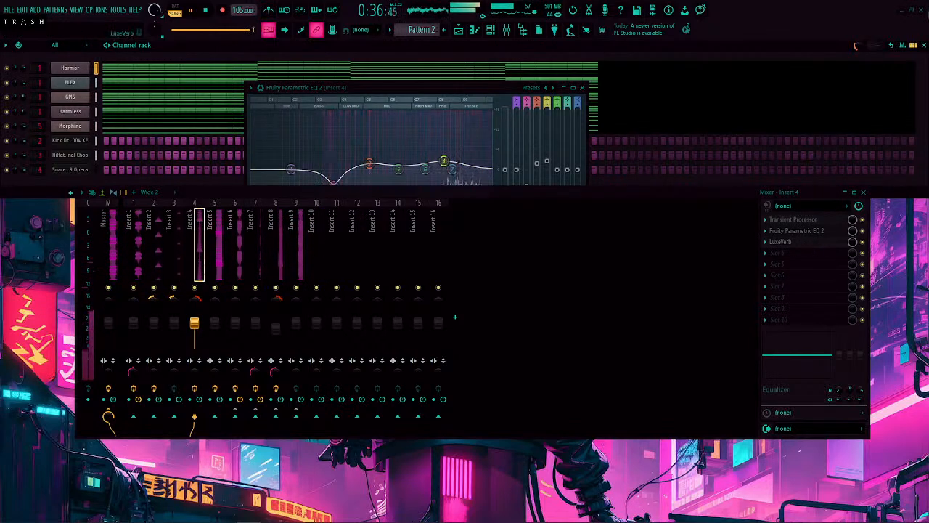
pyautogui.click(770, 242)
pyautogui.click(767, 243)
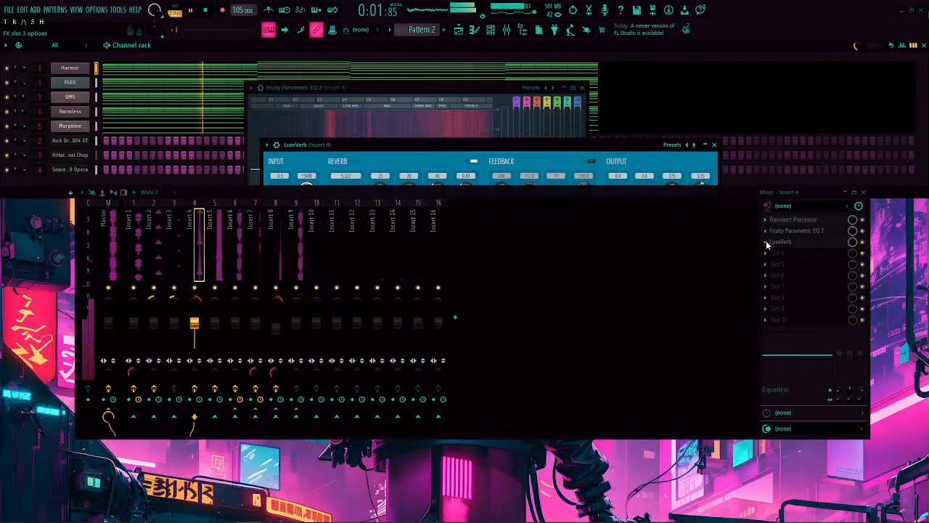
pyautogui.moveTo(779, 252)
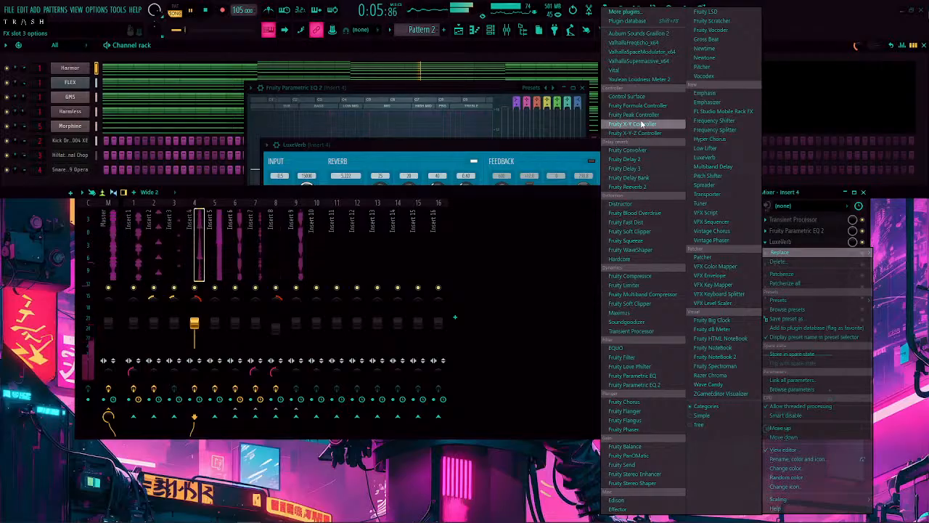
pyautogui.click(642, 151)
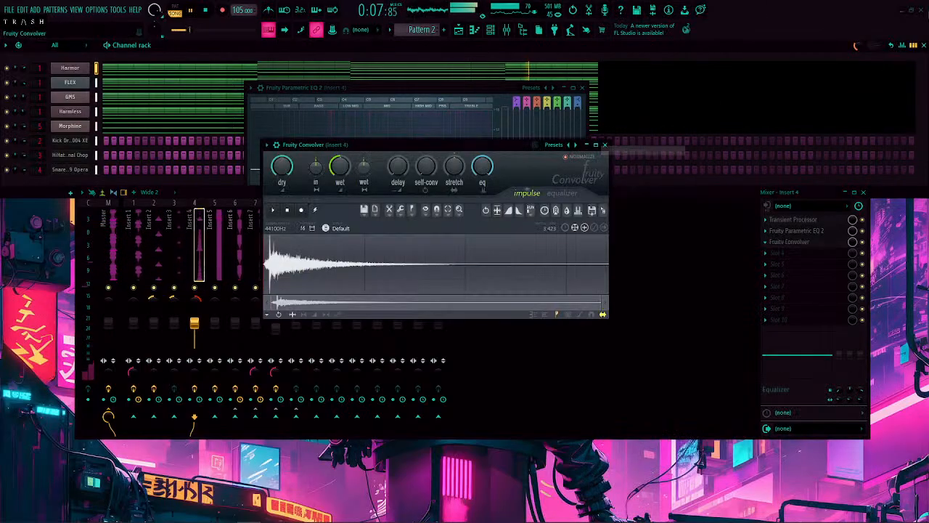
# Step: Load the Montclair Church (G-Mid) preset in Insert 4's Fruity Convolver
pyautogui.click(574, 146)
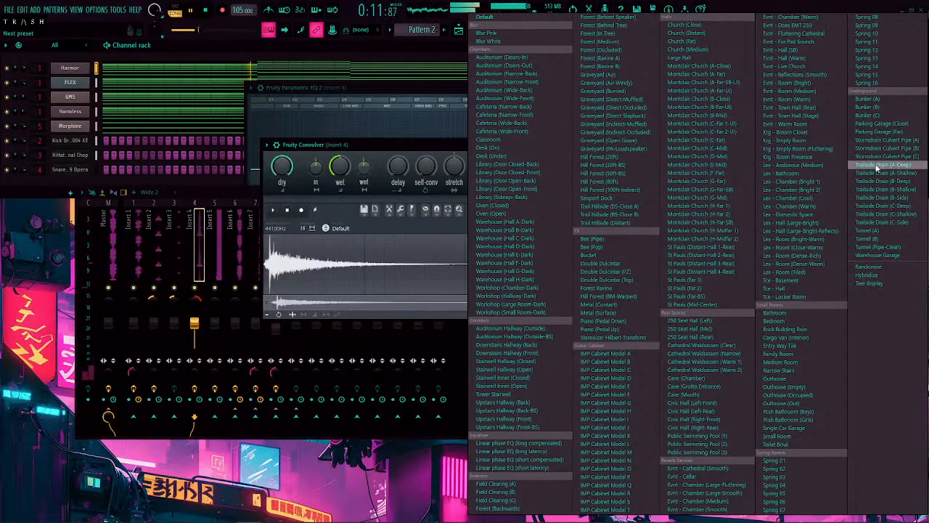
pyautogui.click(727, 196)
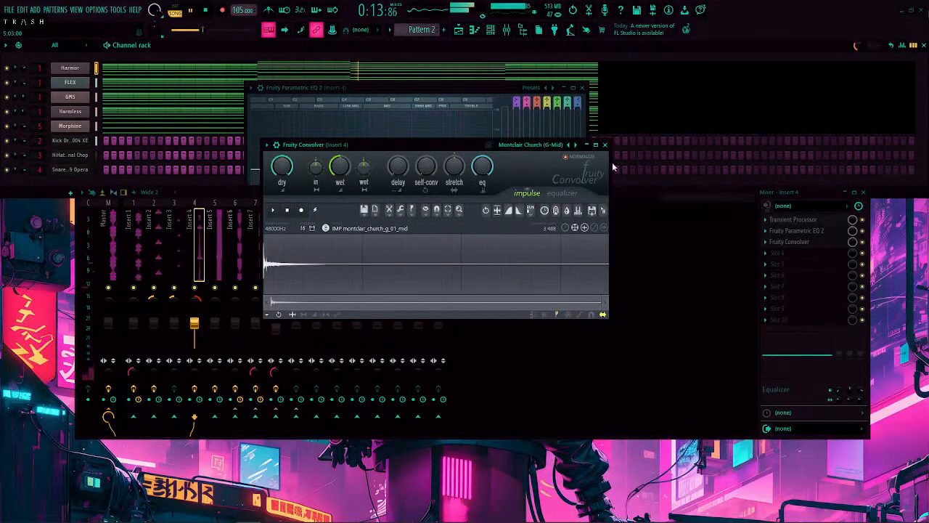
pyautogui.click(576, 145)
pyautogui.click(392, 145)
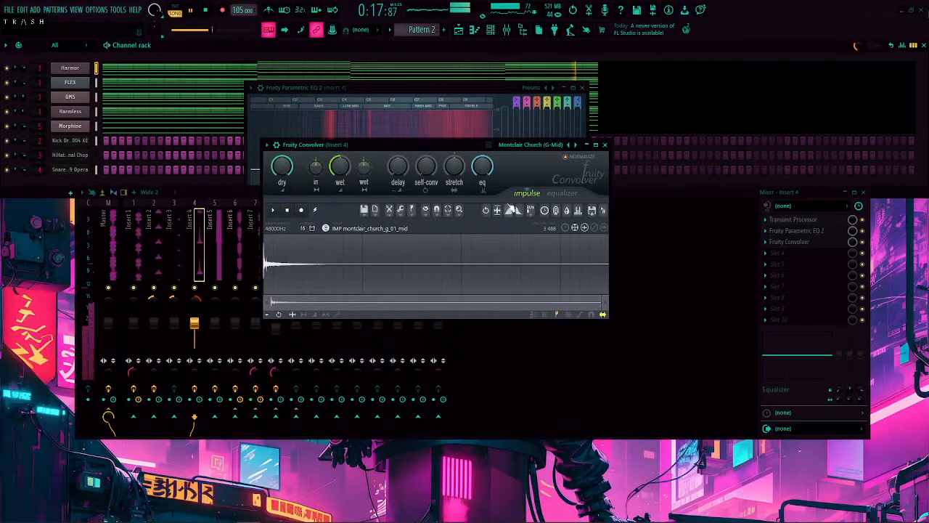
# Step: Draw a smooth high-frequency roll-off in the Convolver's equalizer curve, starting at about 2.5 kHz and falling to the minimum
pyautogui.click(577, 194)
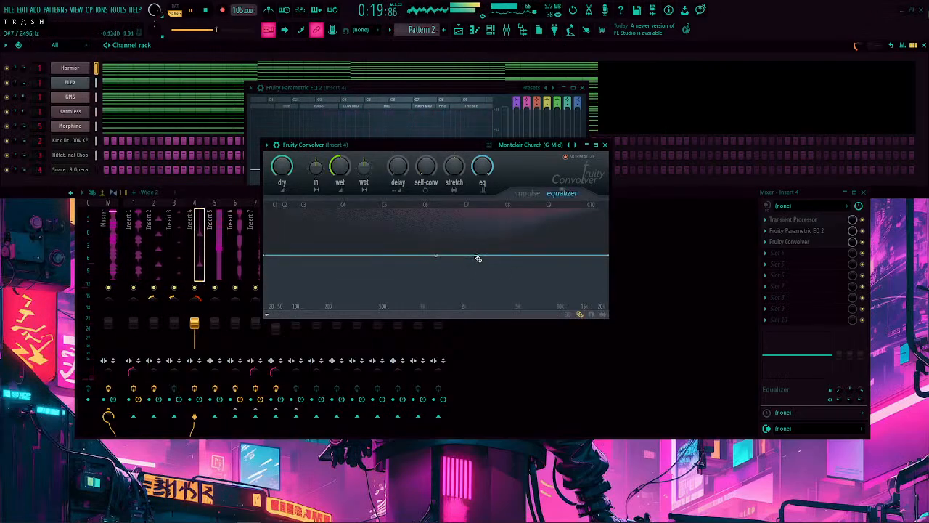
pyautogui.moveTo(478, 258); pyautogui.dragTo(545, 282)
pyautogui.moveTo(617, 318); pyautogui.dragTo(537, 367)
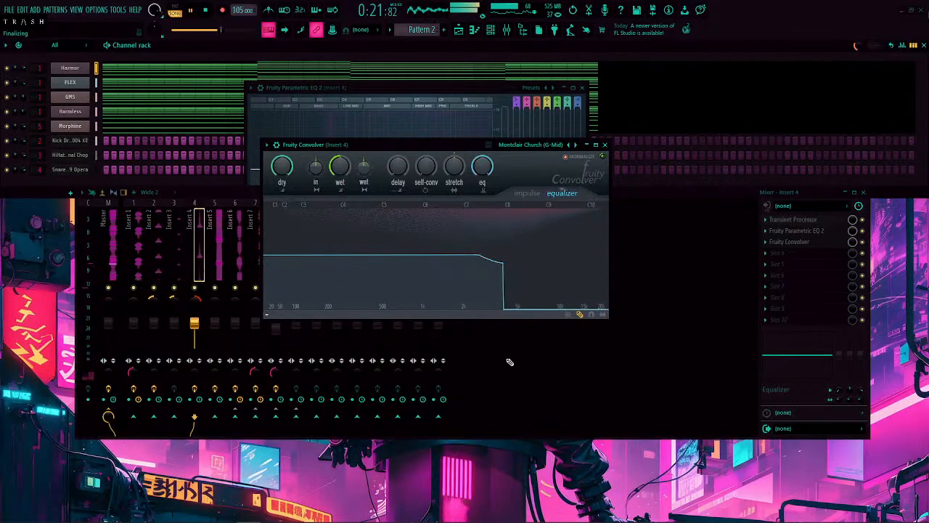
pyautogui.moveTo(537, 302); pyautogui.dragTo(539, 317)
pyautogui.moveTo(517, 284); pyautogui.dragTo(475, 256)
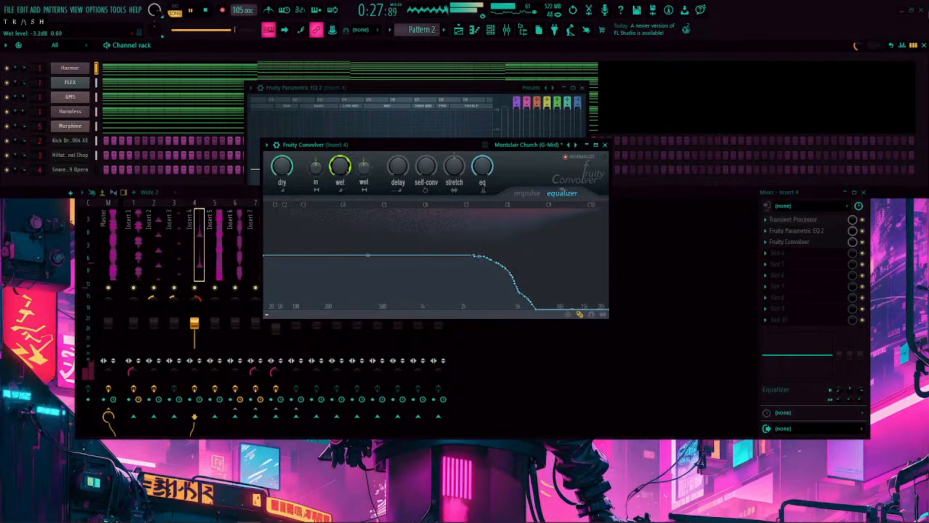
# Step: Lower the wet level and the stretch ratio of Insert 4's Fruity Convolver and close it
pyautogui.moveTo(339, 167); pyautogui.dragTo(340, 181)
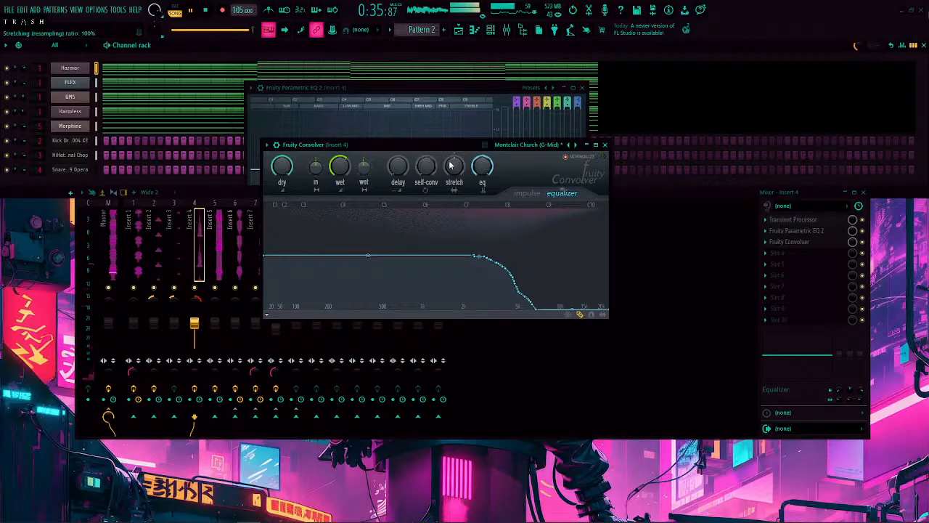
pyautogui.moveTo(453, 167); pyautogui.dragTo(452, 169)
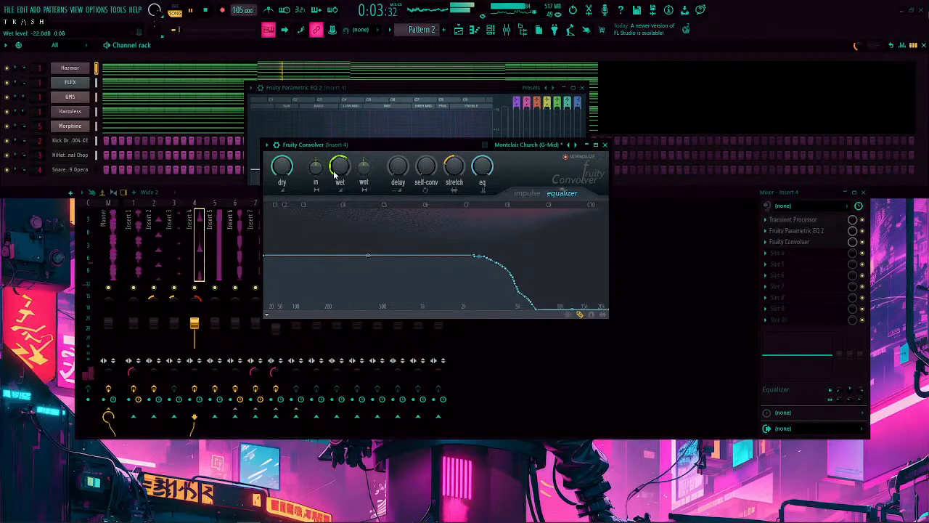
pyautogui.moveTo(339, 166); pyautogui.dragTo(339, 168)
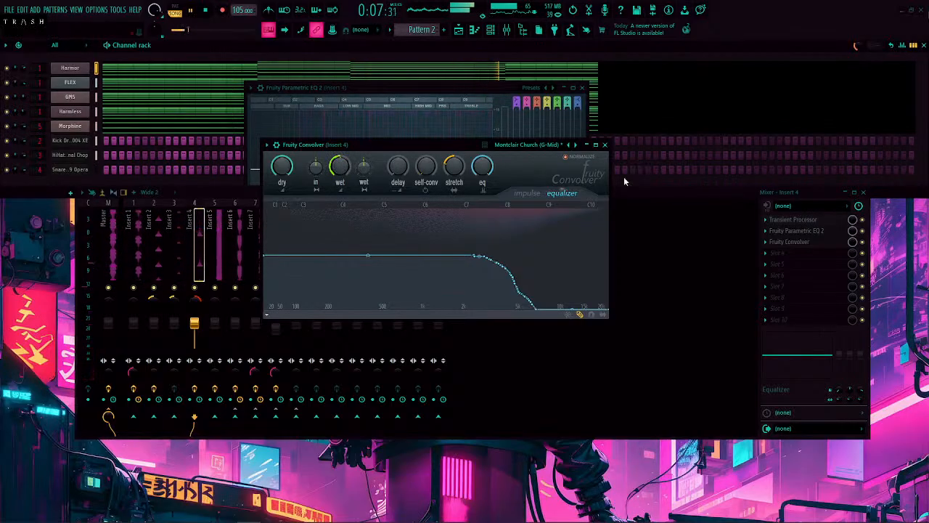
pyautogui.click(605, 145)
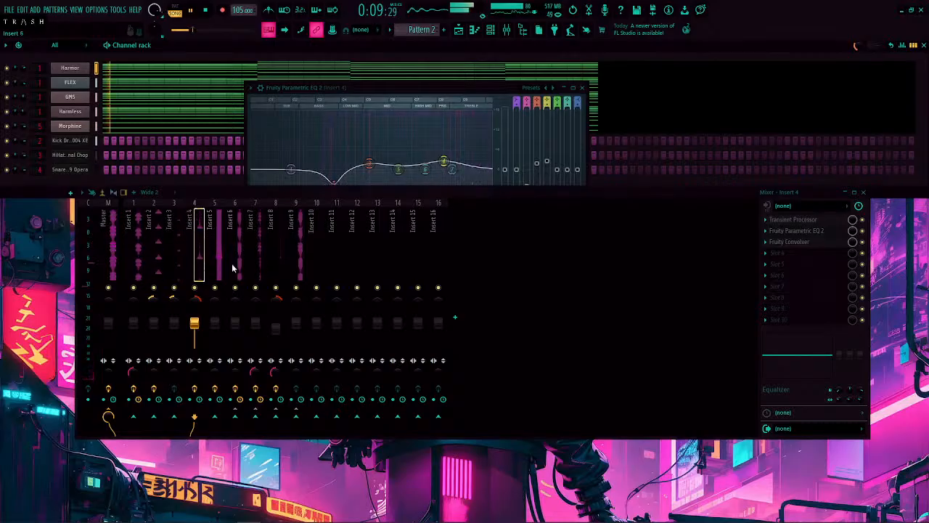
# Step: Add Fruity Compressor to Insert 3's slot 1 with a 6.0:1 ratio, raised gain and a -7.5 dB threshold, and close it
pyautogui.click(181, 256)
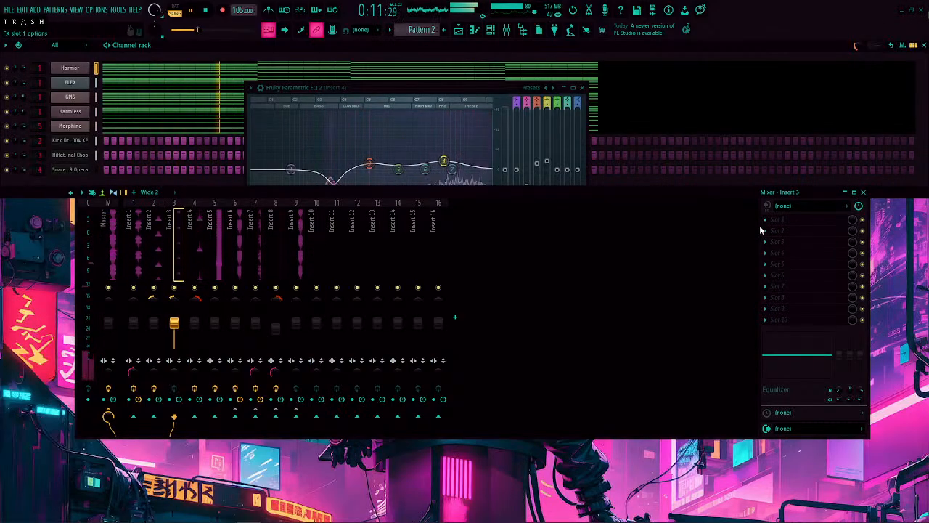
pyautogui.click(768, 223)
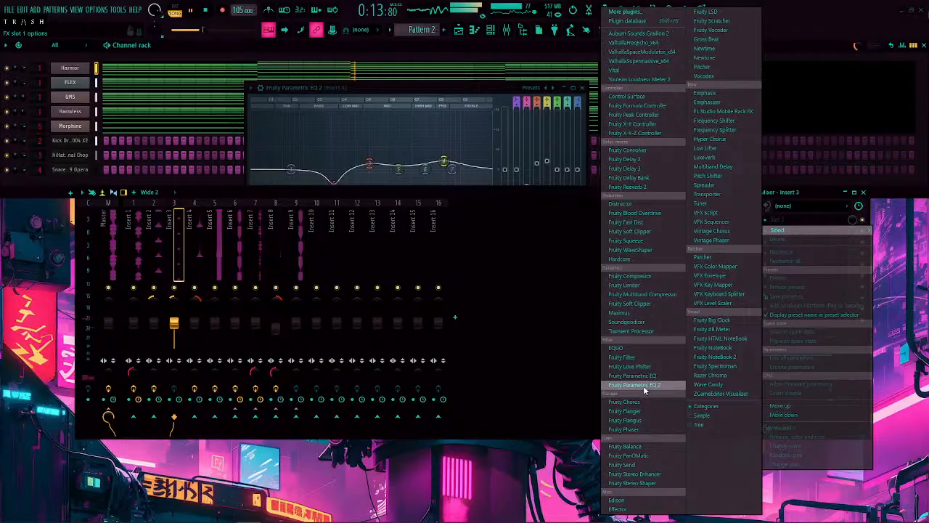
pyautogui.click(639, 276)
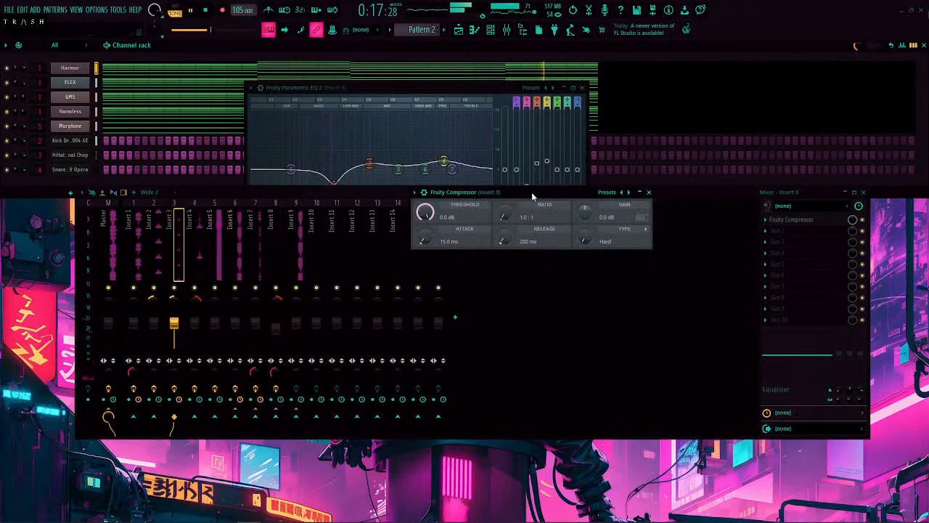
pyautogui.scroll(2, 499, 223)
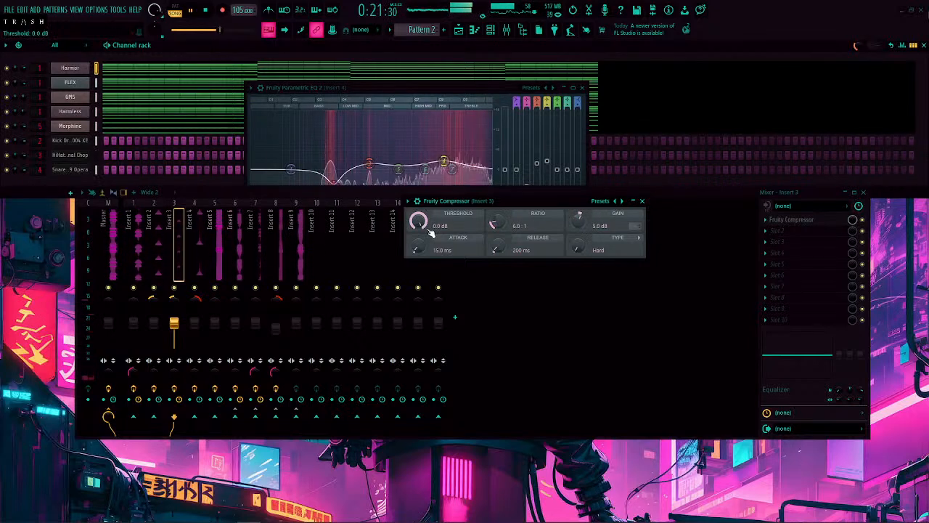
pyautogui.scroll(-5, 427, 231)
pyautogui.scroll(1, 428, 230)
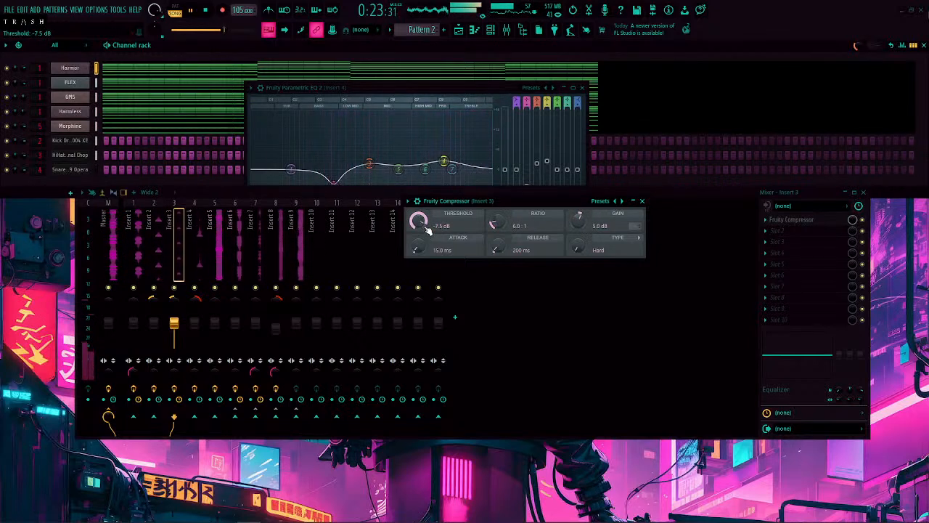
pyautogui.click(642, 201)
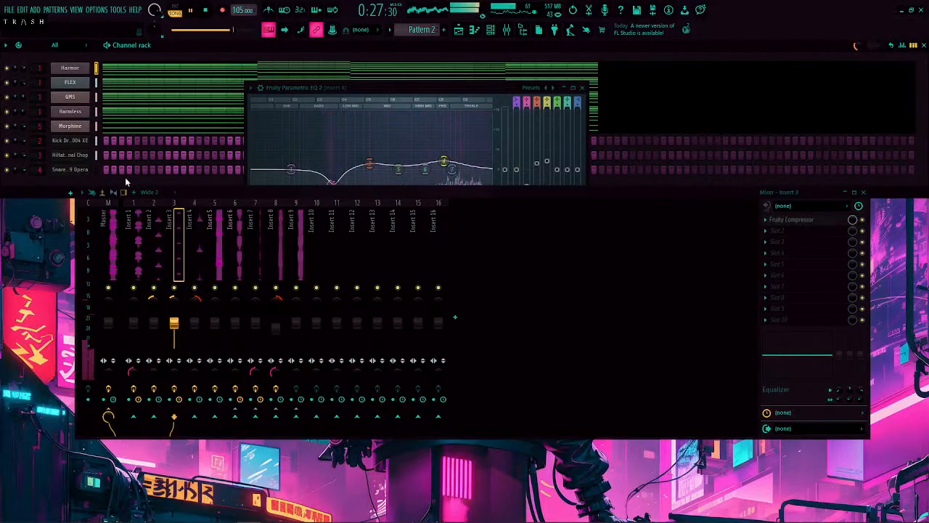
# Step: Add Gross Beat to Insert 8 and move it up to slot 1, ahead of Transient Processor and Fruity Parametric EQ 2
pyautogui.click(297, 258)
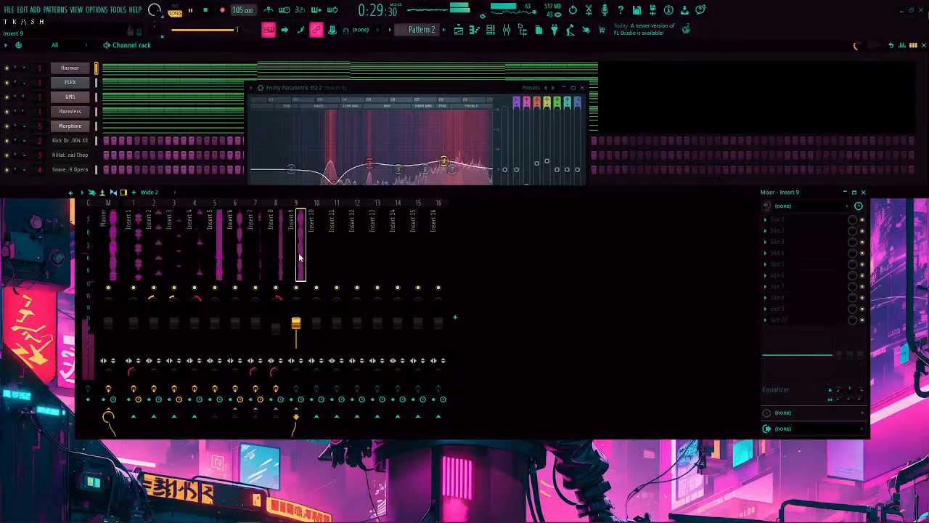
pyautogui.click(282, 257)
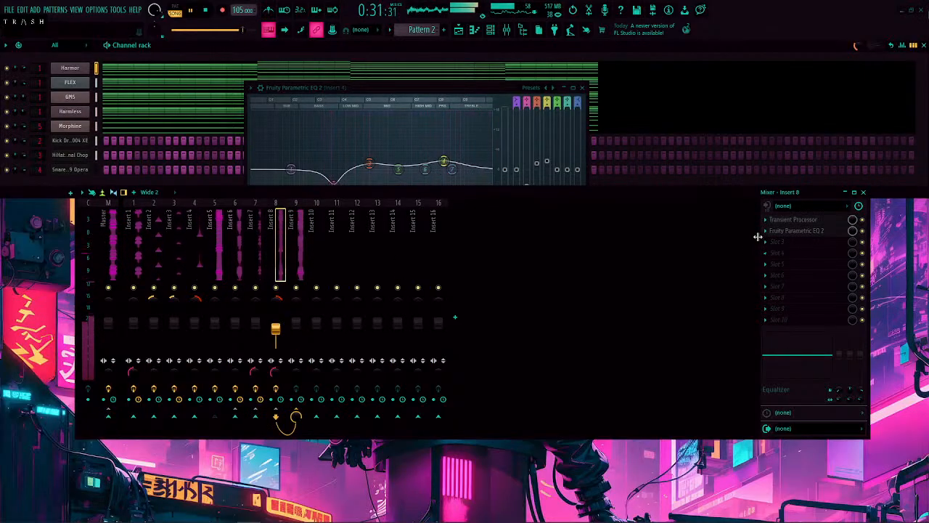
pyautogui.click(771, 242)
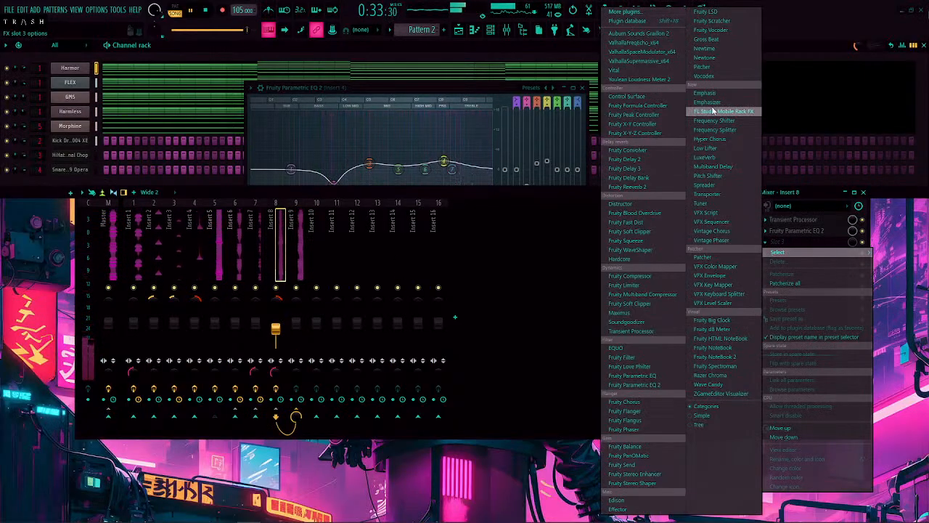
pyautogui.click(707, 39)
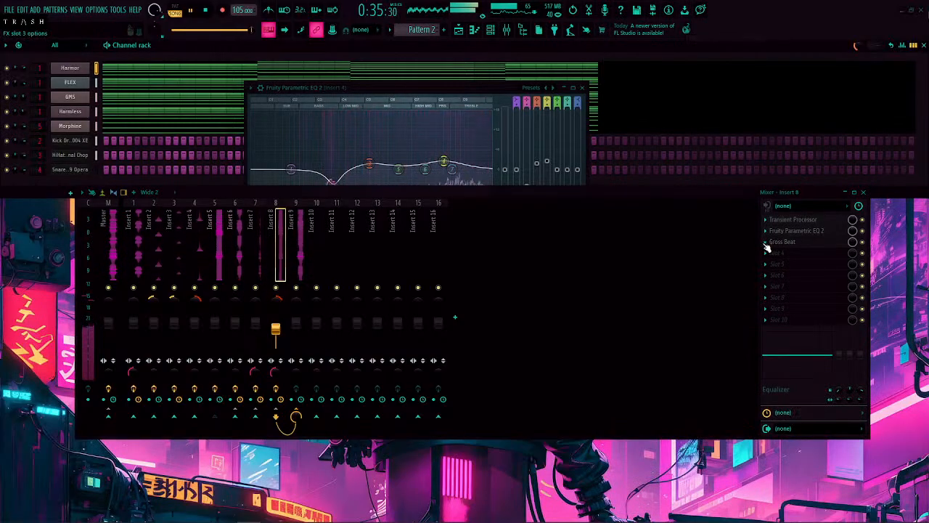
pyautogui.click(766, 242)
pyautogui.click(813, 430)
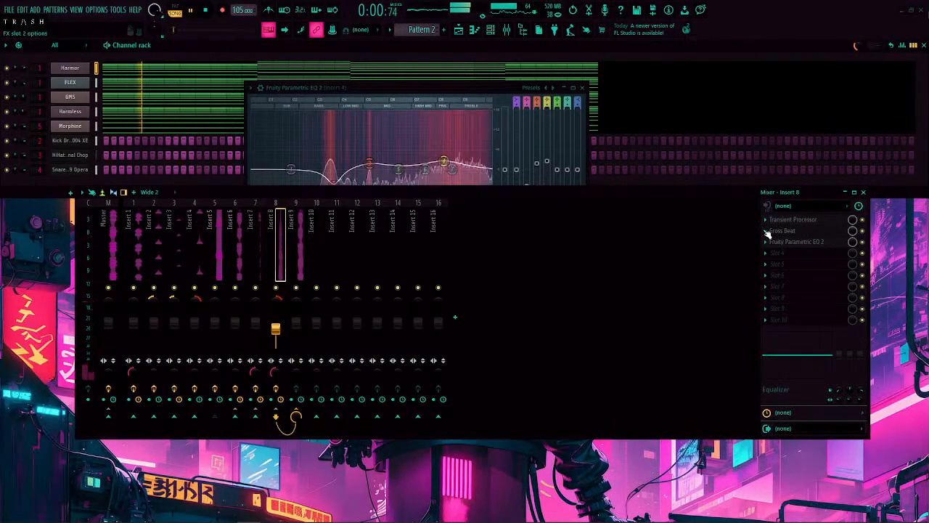
pyautogui.click(766, 231)
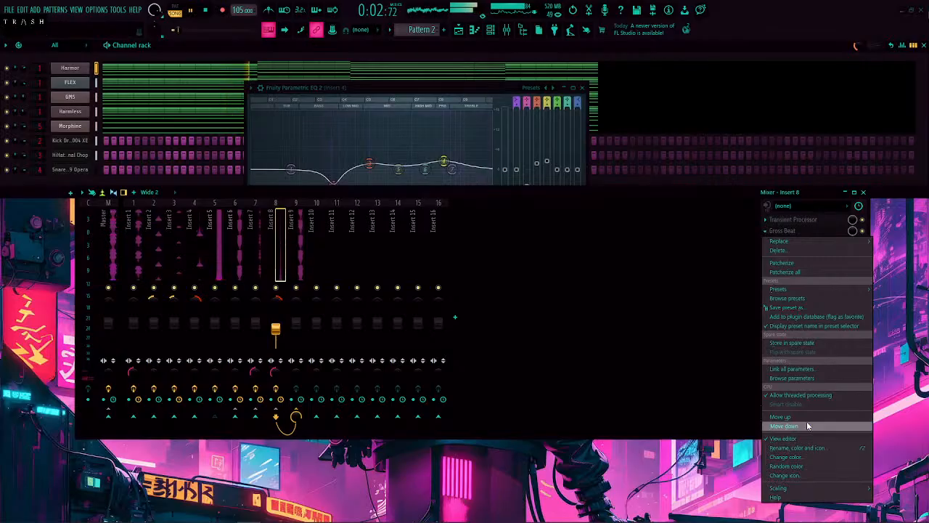
pyautogui.click(784, 417)
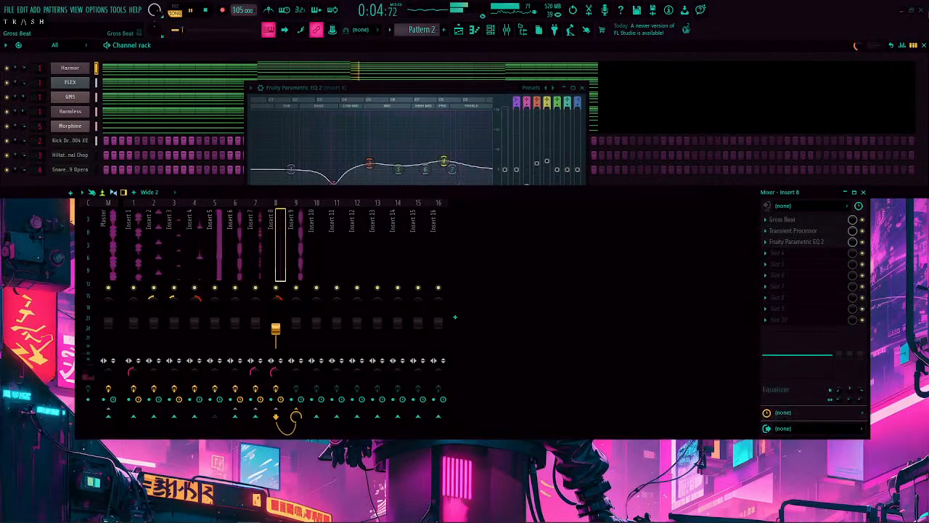
# Step: Open Insert 8's Gross Beat and load the Roach preset
pyautogui.click(782, 219)
pyautogui.moveTo(358, 157); pyautogui.dragTo(326, 98)
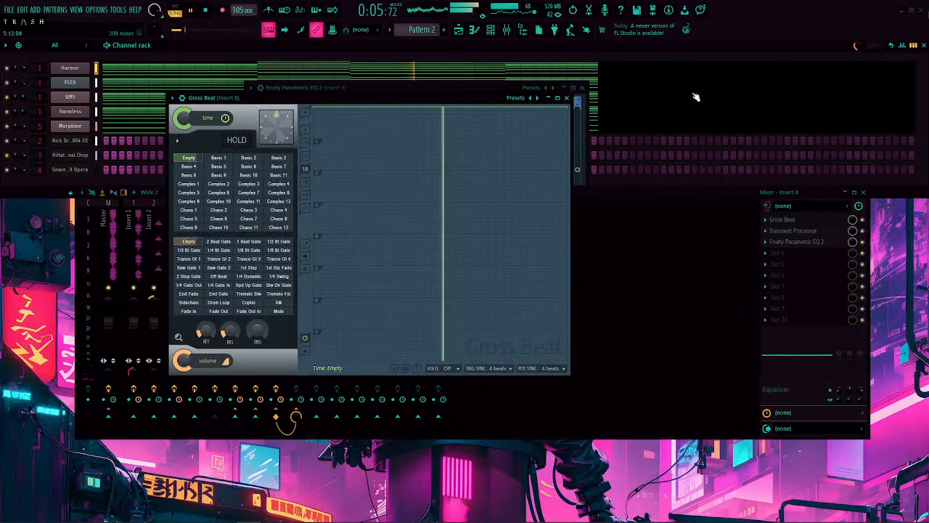
pyautogui.click(528, 100)
pyautogui.click(553, 166)
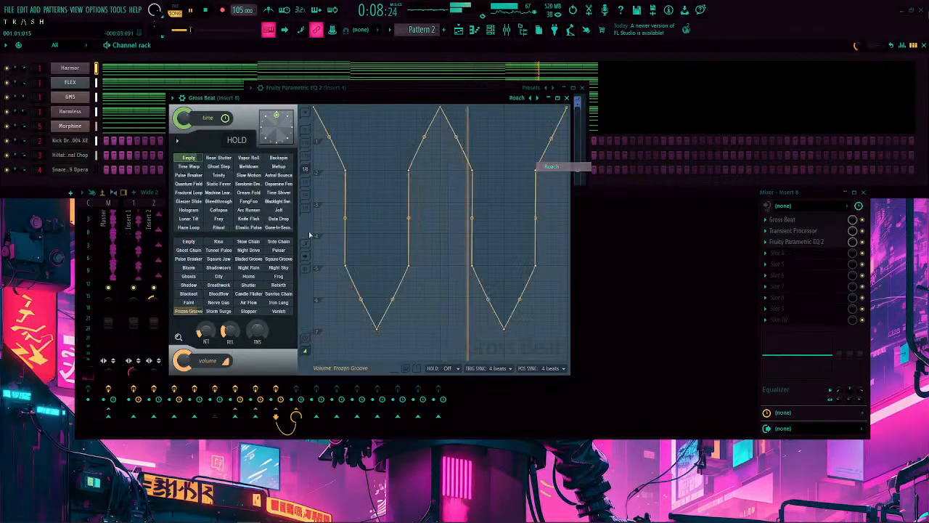
# Step: Audition Gross Beat time slots during playback, including FangFoo, Machine Learning, Dream Fold, Astral Bounce, Slow Motion, Backspin and Trinity
pyautogui.click(248, 201)
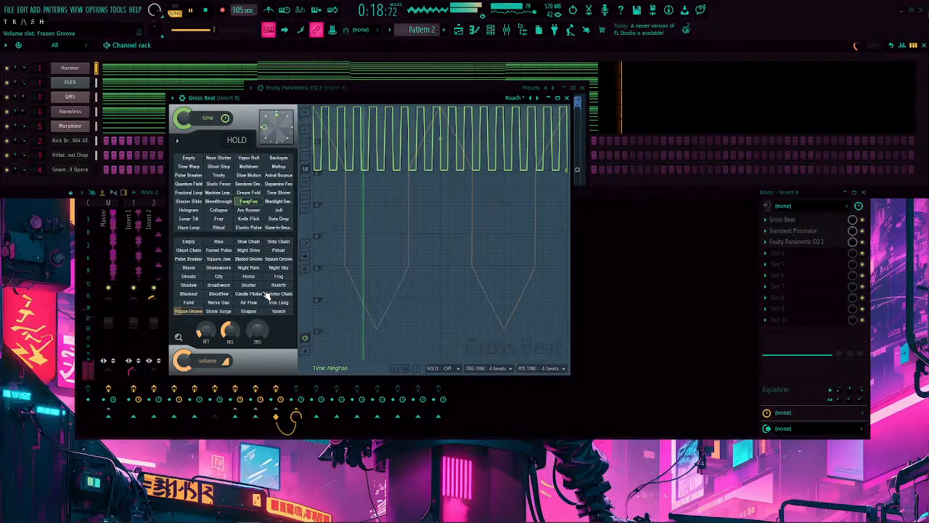
pyautogui.click(218, 193)
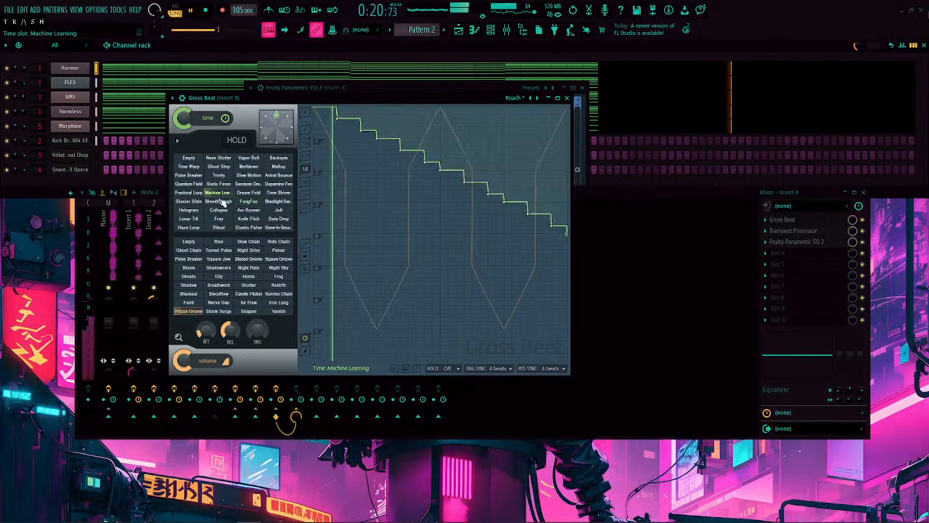
pyautogui.click(219, 201)
pyautogui.click(249, 192)
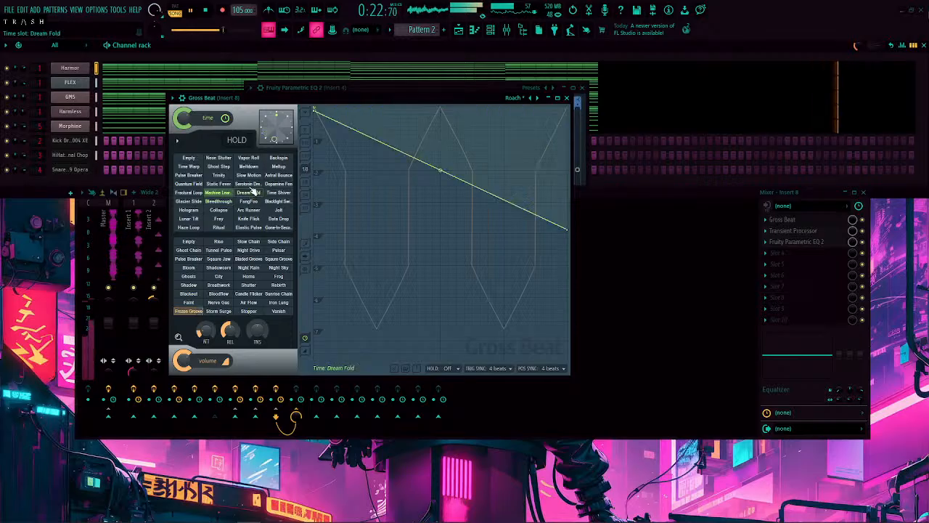
pyautogui.click(279, 184)
pyautogui.click(279, 175)
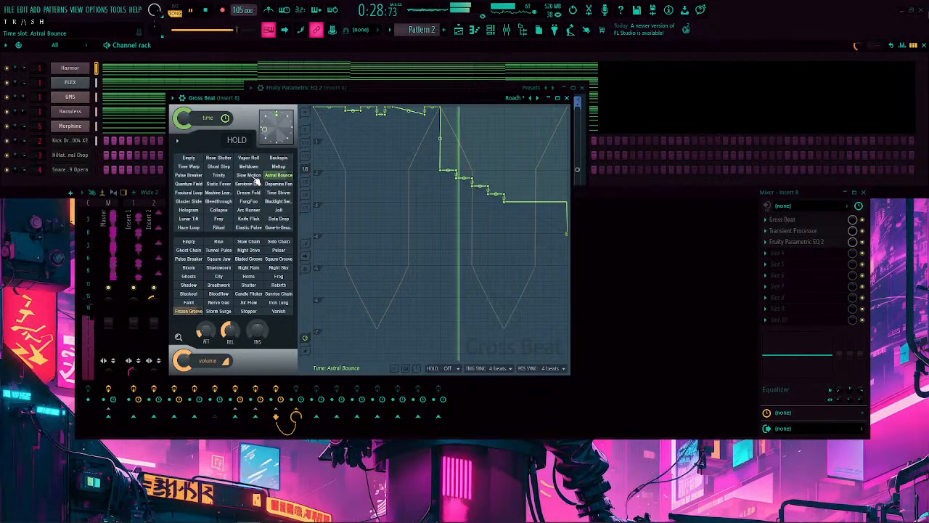
pyautogui.click(251, 176)
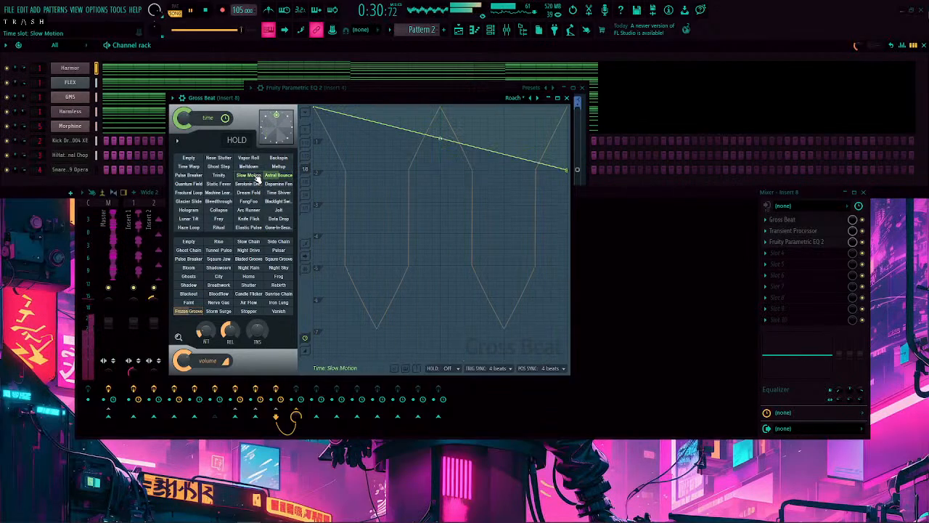
pyautogui.click(278, 158)
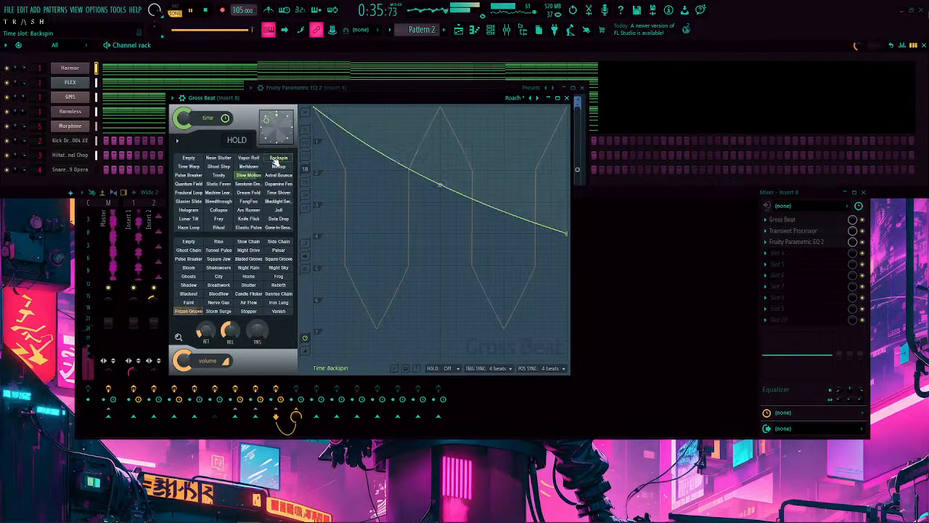
pyautogui.click(219, 175)
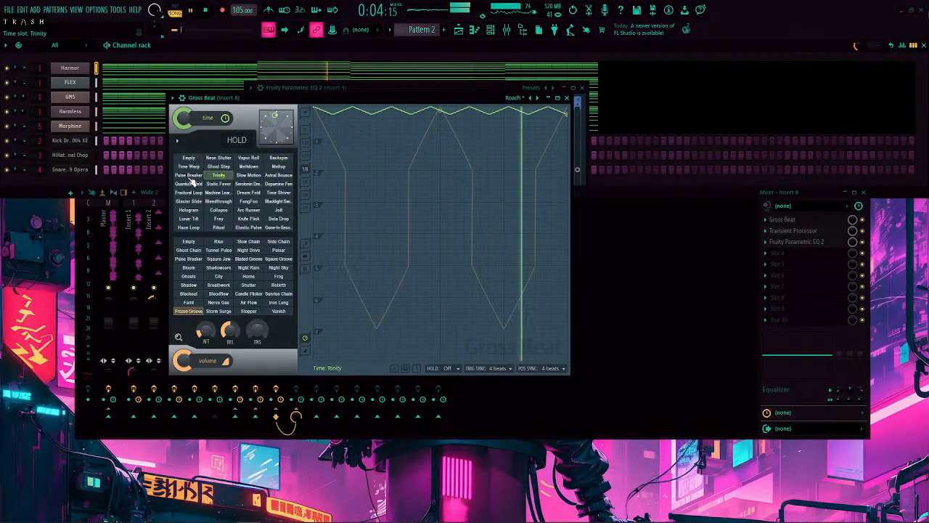
# Step: Try the Pulse Breaker time slot, switch playback to Pattern 4 in pattern mode, and choose the Glacier Slide time slot
pyautogui.click(189, 176)
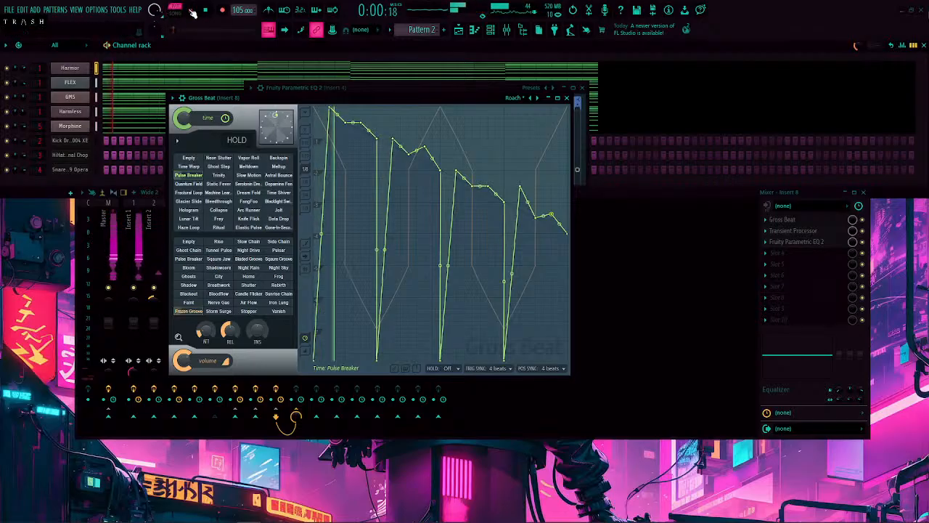
pyautogui.scroll(-2, 411, 31)
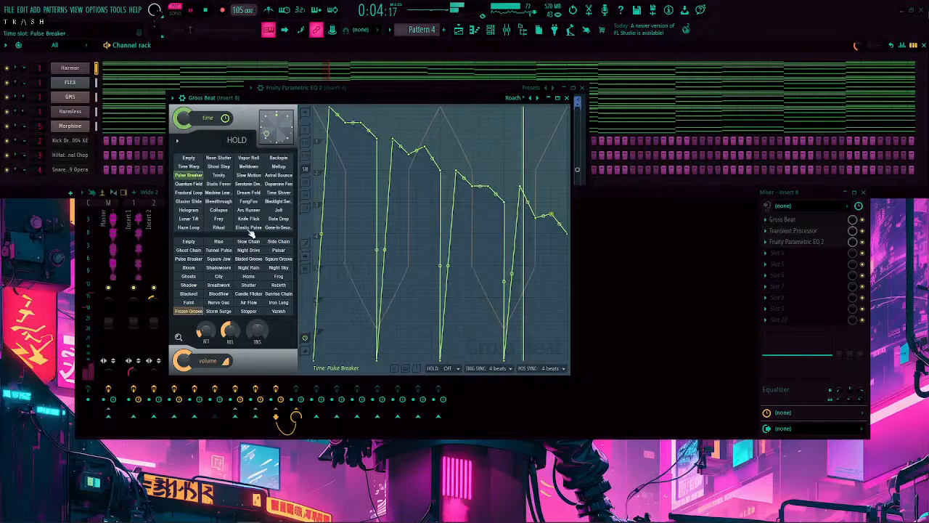
pyautogui.click(190, 201)
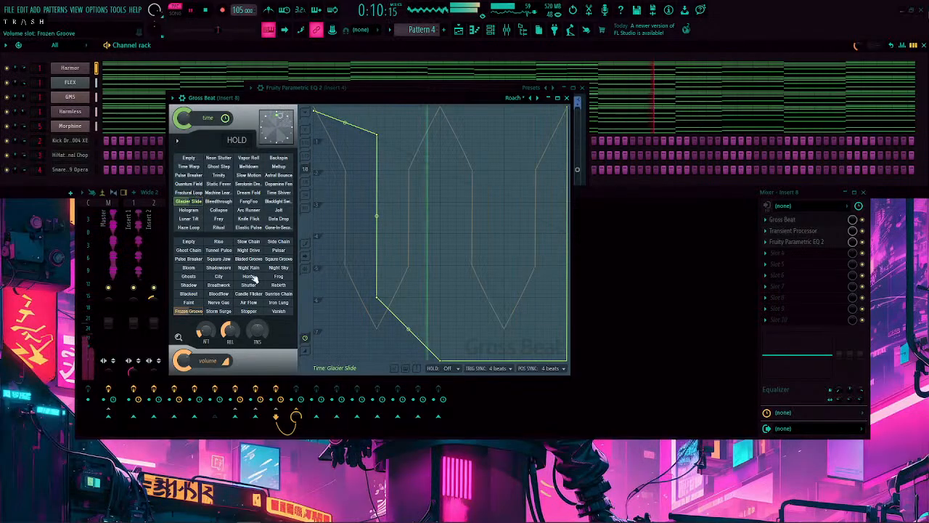
# Step: Audition Gross Beat volume slots during playback, including Shadow, Sunrise Chain, Nerve Gas, Frog and Shutter
pyautogui.click(190, 285)
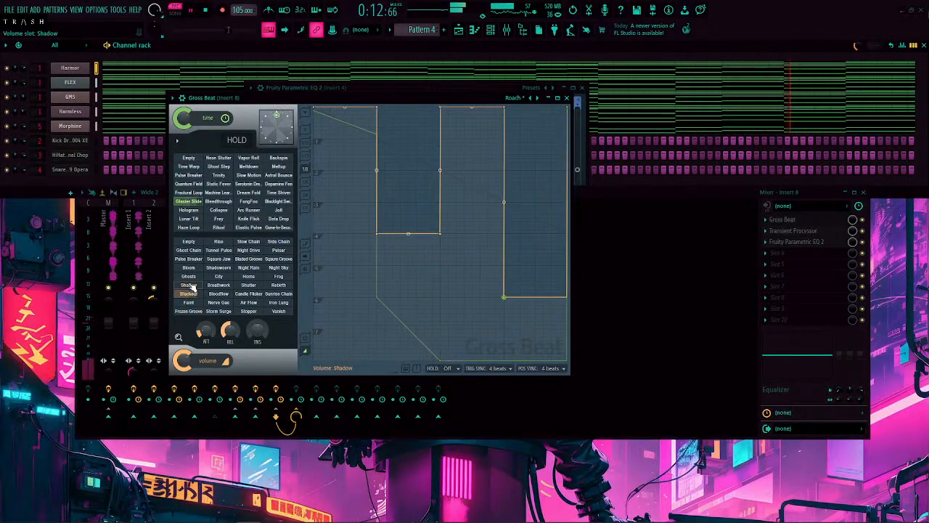
pyautogui.click(279, 267)
pyautogui.click(280, 294)
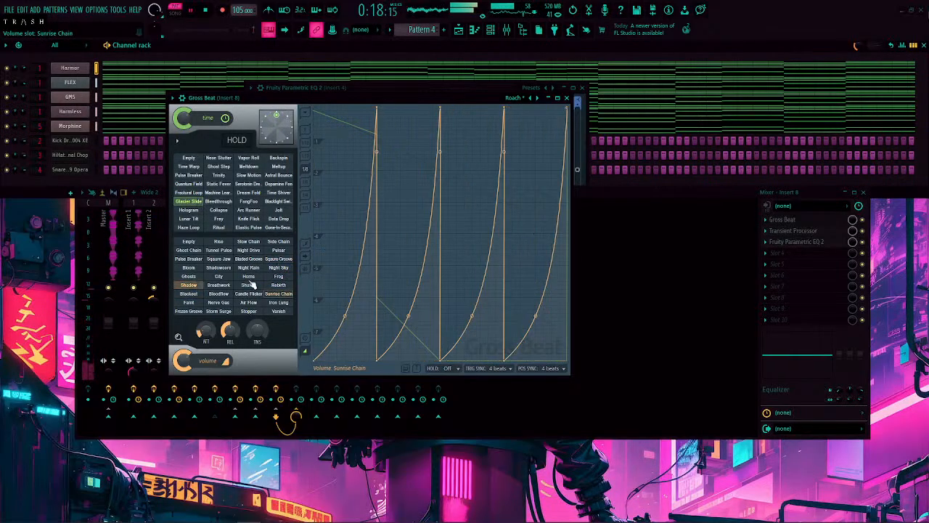
pyautogui.click(224, 303)
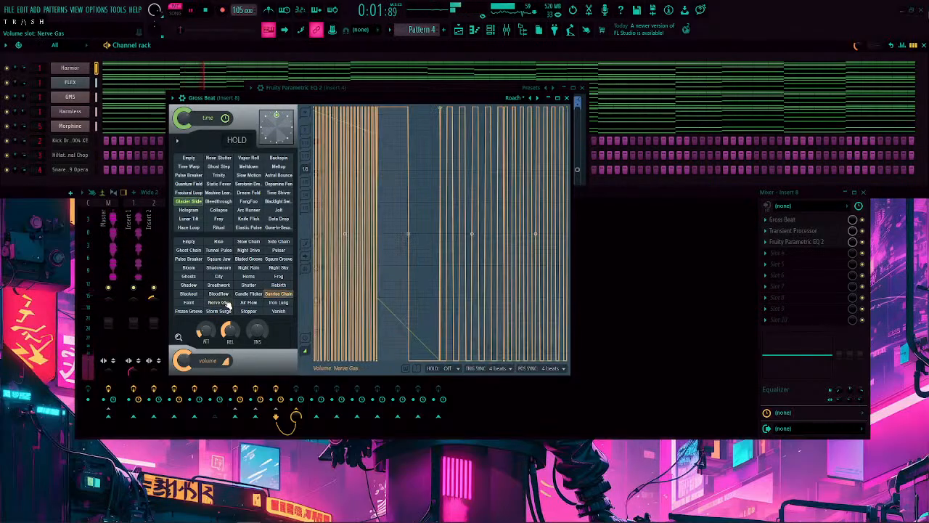
pyautogui.click(278, 277)
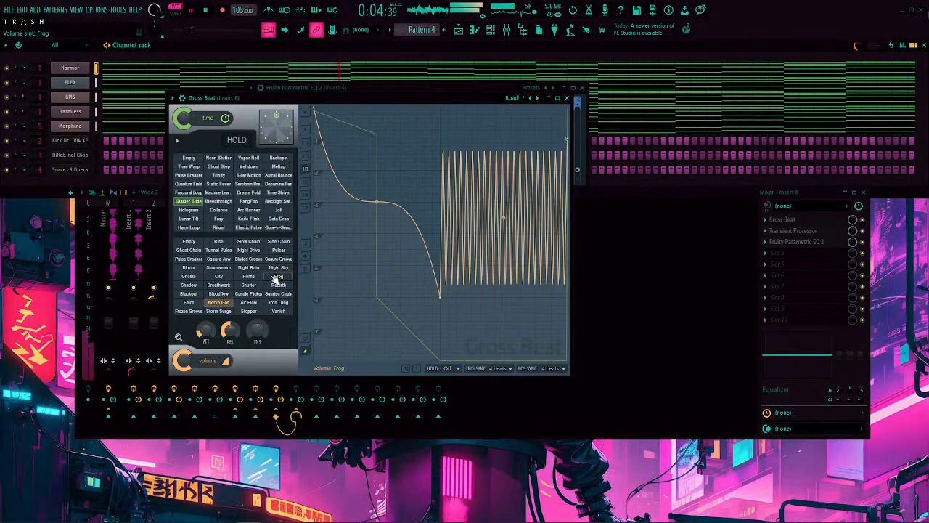
pyautogui.click(244, 285)
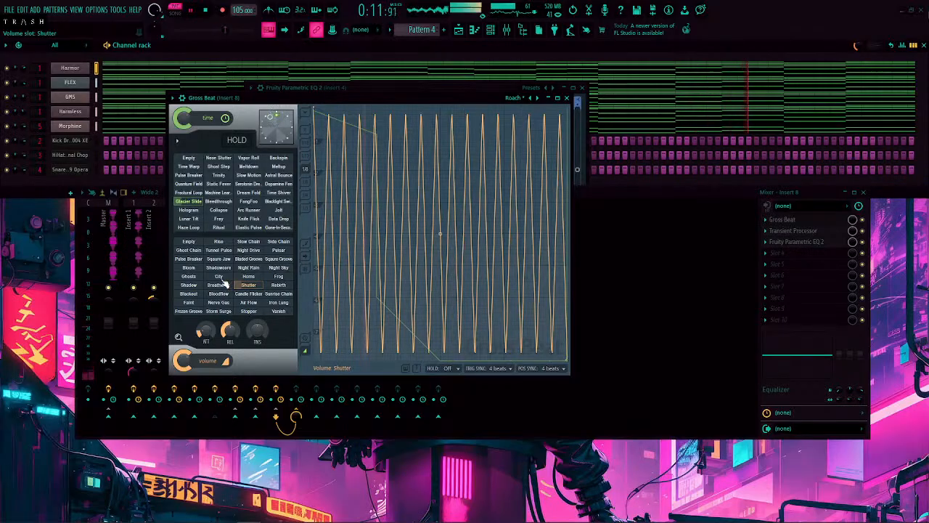
# Step: Compare the Empty and Hologram time slots in Gross Beat, return to Glacier Slide, and close the plugin
pyautogui.click(191, 159)
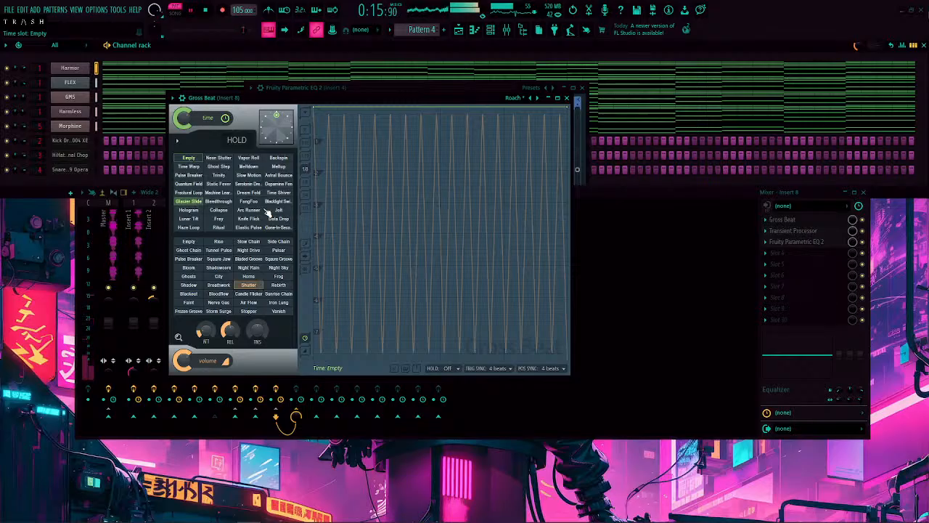
pyautogui.click(193, 211)
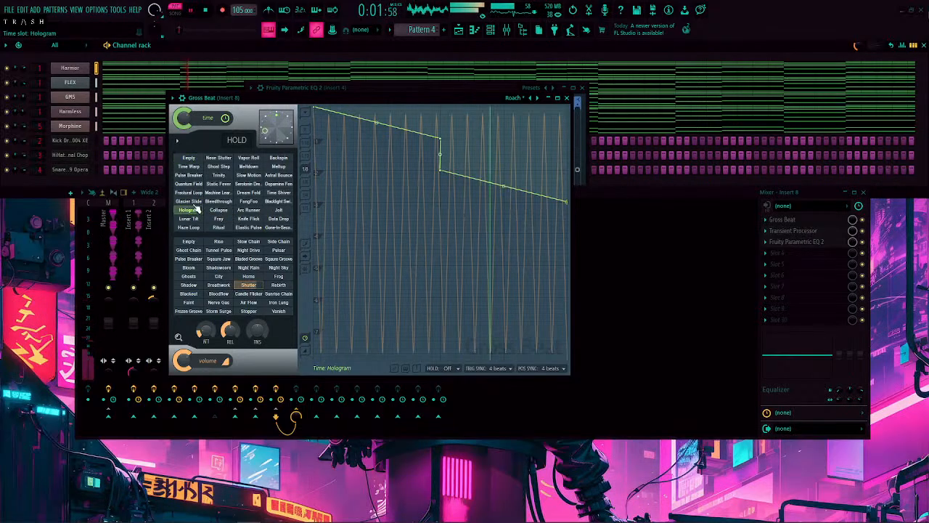
pyautogui.click(190, 201)
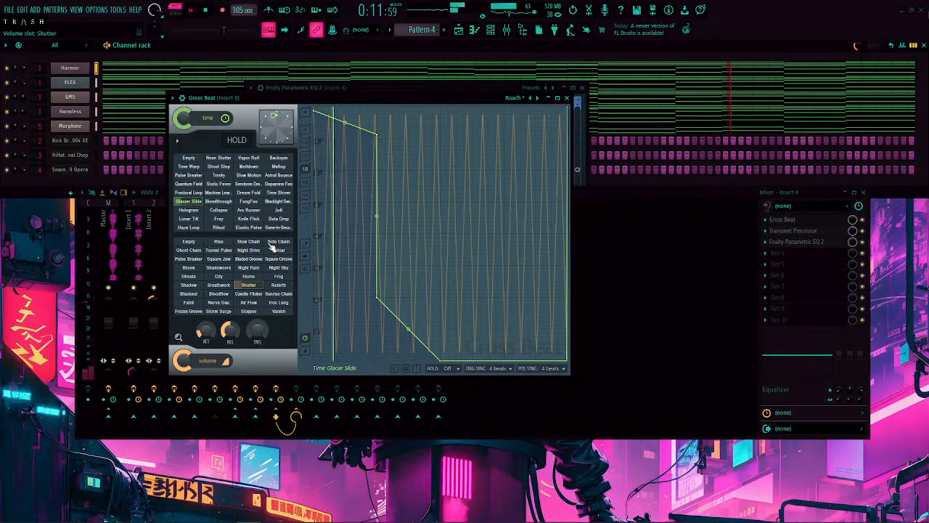
pyautogui.click(567, 97)
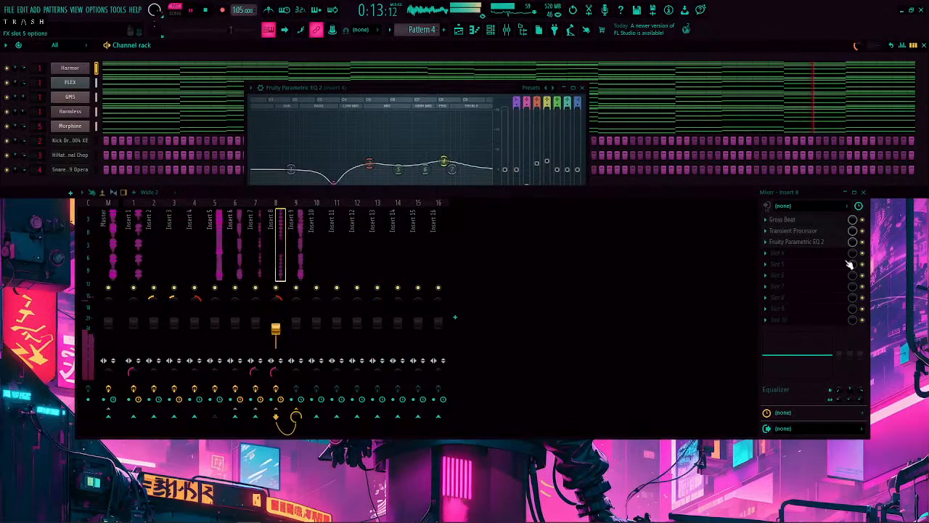
# Step: Shape Insert 8's Transient Processor with attack at 29% and a raised release, and slightly lower Insert 1's fader
pyautogui.click(801, 232)
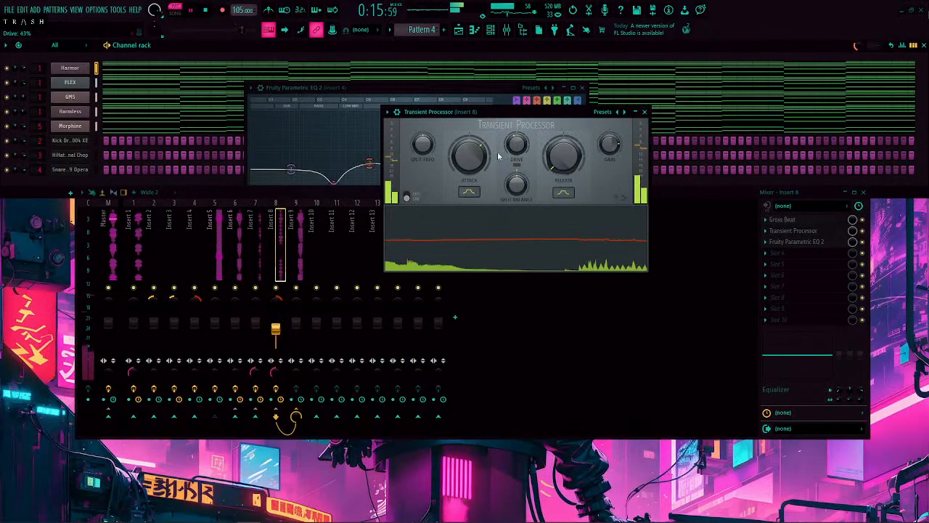
pyautogui.moveTo(470, 156); pyautogui.dragTo(472, 131)
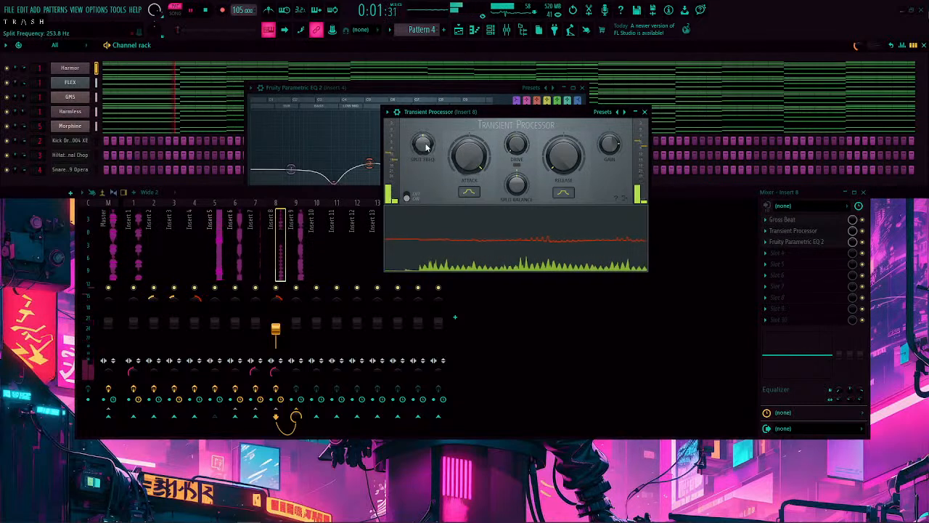
pyautogui.moveTo(606, 145)
pyautogui.mouseDown()
pyautogui.moveTo(606, 131)
pyautogui.moveTo(606, 145)
pyautogui.mouseUp()
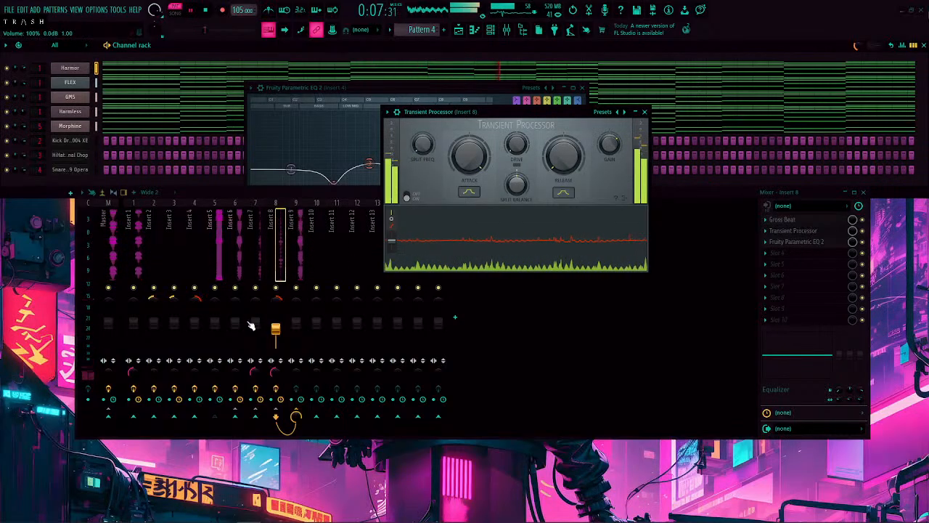
pyautogui.moveTo(138, 328); pyautogui.dragTo(138, 335)
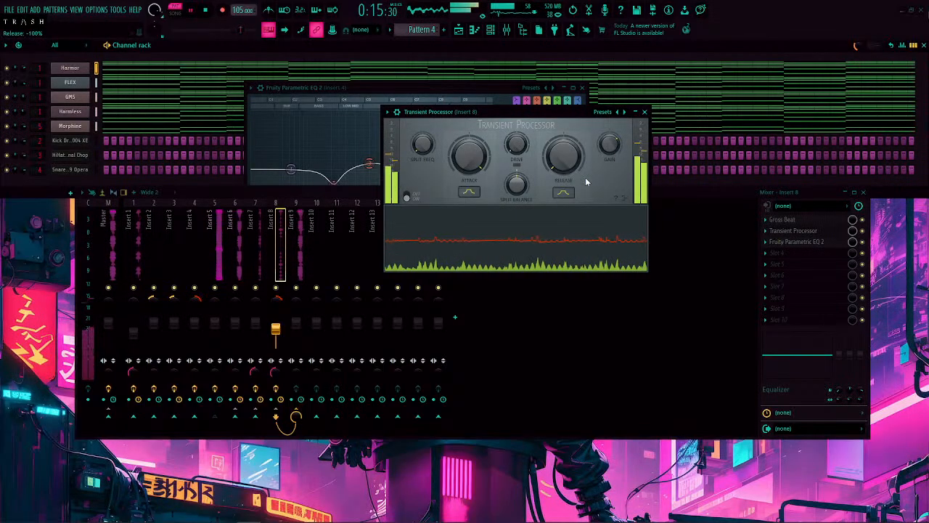
pyautogui.moveTo(492, 166); pyautogui.dragTo(492, 210)
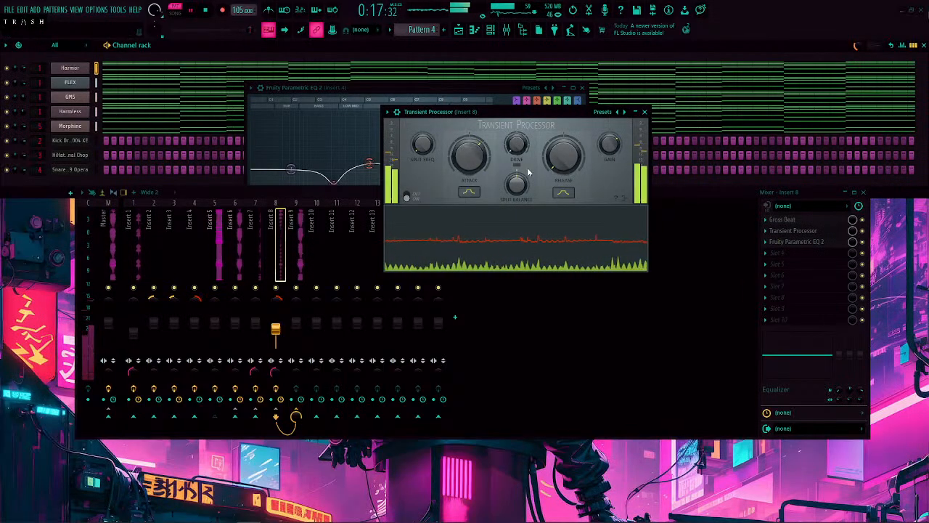
pyautogui.moveTo(562, 160); pyautogui.dragTo(561, 91)
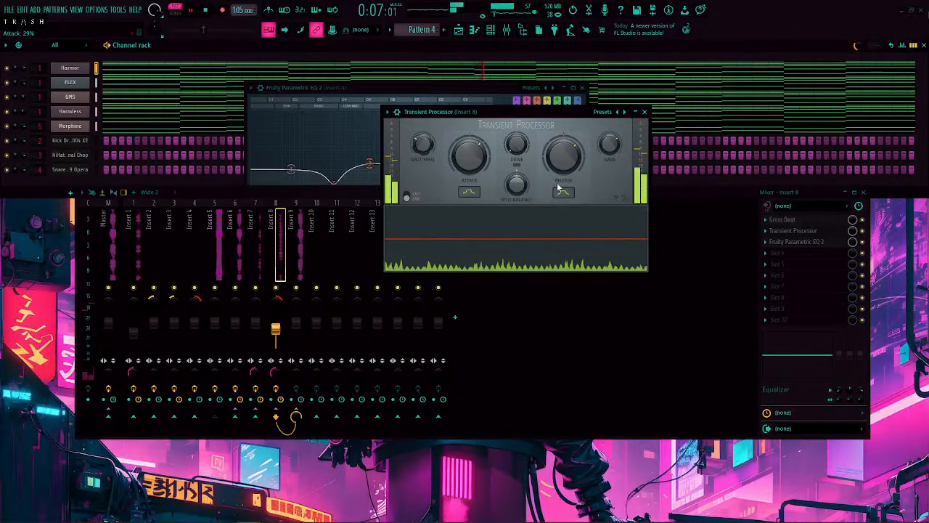
# Step: Reopen Insert 8's Gross Beat and set its volume slot to Empty
pyautogui.click(791, 220)
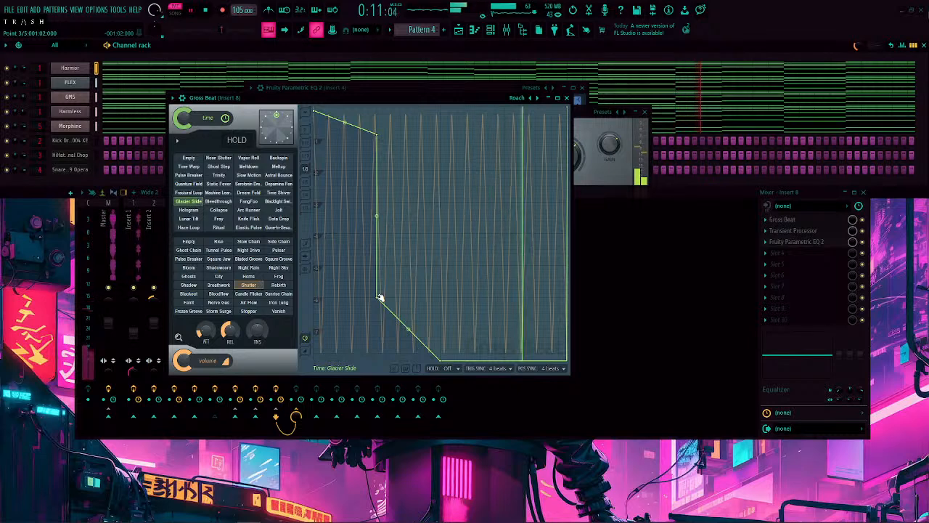
pyautogui.click(190, 242)
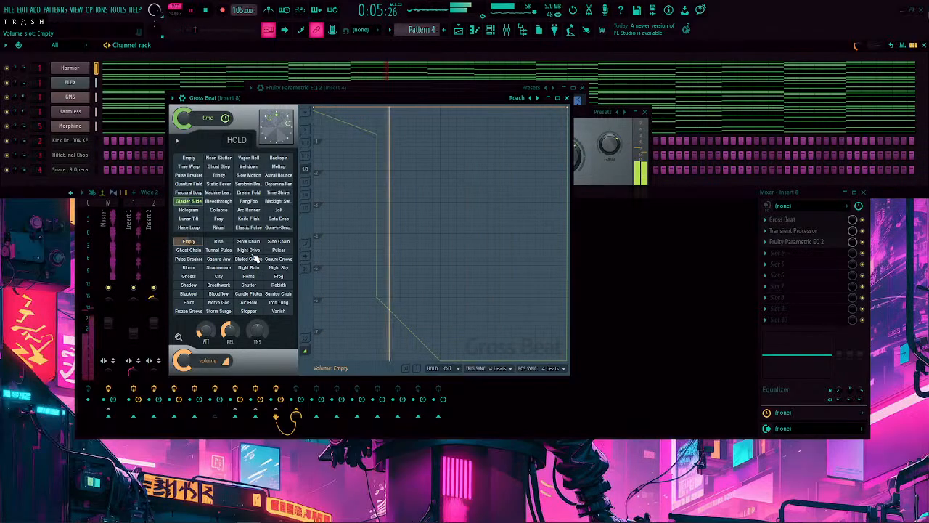
# Step: Shift Insert 8's Fruity Parametric EQ 2, Transient Processor and Gross Beat down one slot, then load Fruity Compressor in slot 1
pyautogui.click(767, 242)
pyautogui.click(784, 437)
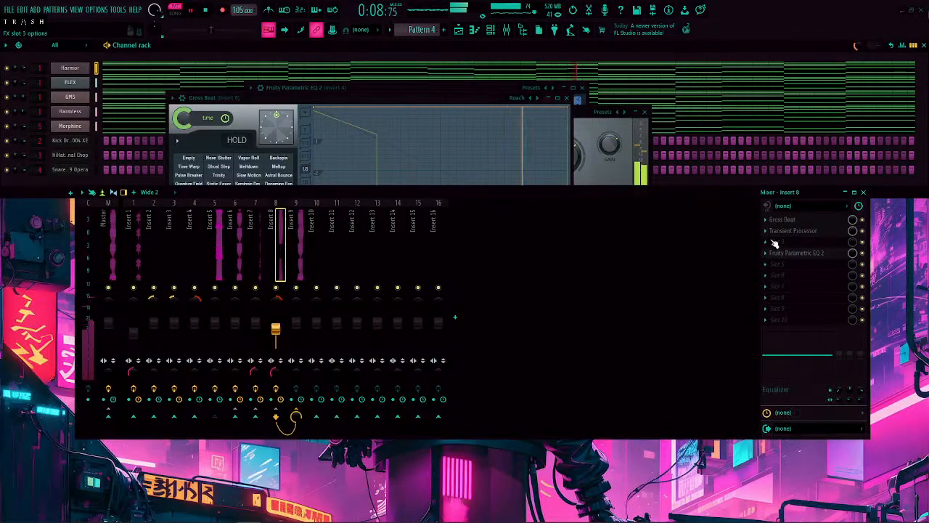
pyautogui.click(766, 231)
pyautogui.click(789, 426)
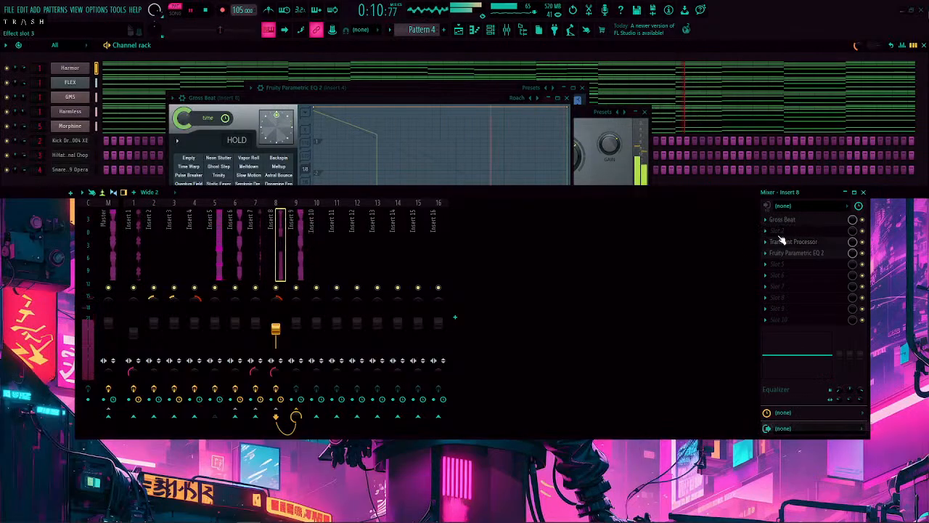
pyautogui.click(766, 220)
pyautogui.click(789, 412)
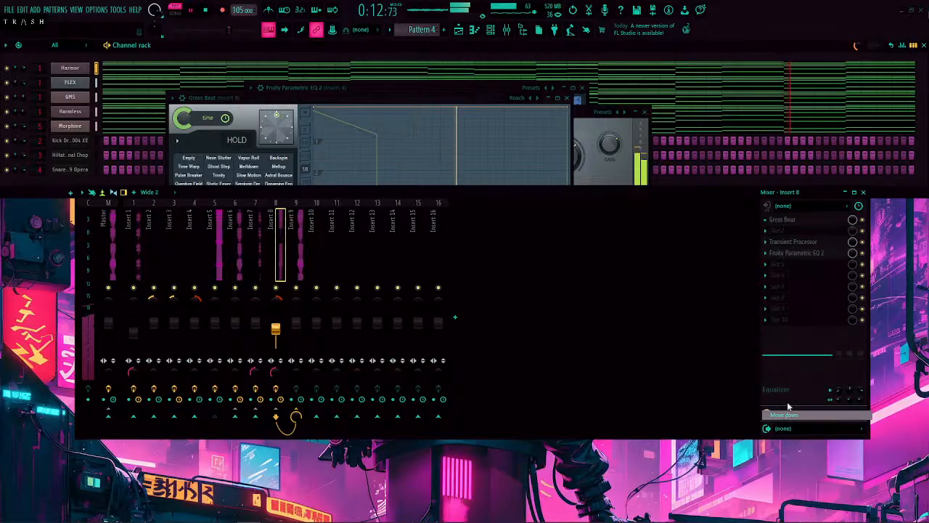
pyautogui.click(769, 220)
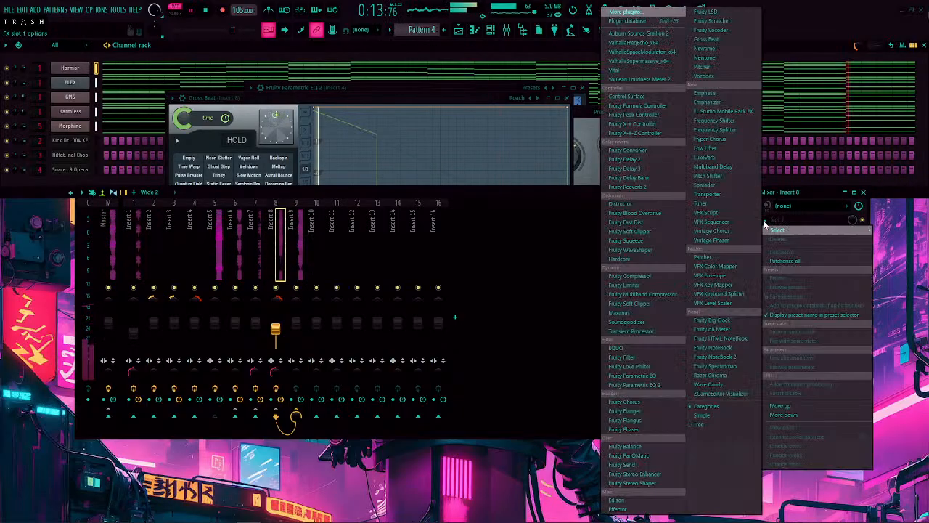
pyautogui.click(651, 277)
pyautogui.moveTo(928, 153); pyautogui.dragTo(357, 215)
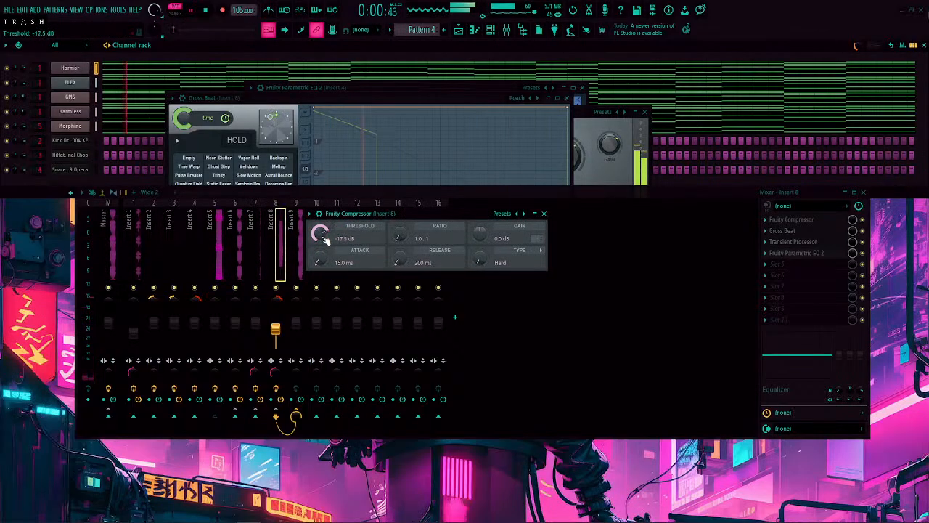
# Step: Set the Insert 8 compressor to threshold -40.1 dB, ratio 3.0:1, gain 20 dB, attack 0 ms and release 4000 ms
pyautogui.scroll(-3, 324, 239)
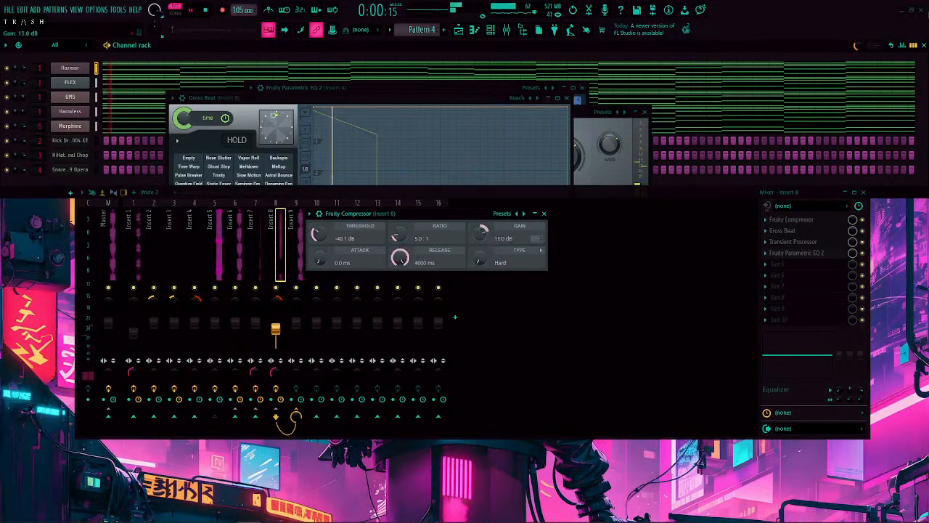
pyautogui.moveTo(480, 233); pyautogui.dragTo(480, 232)
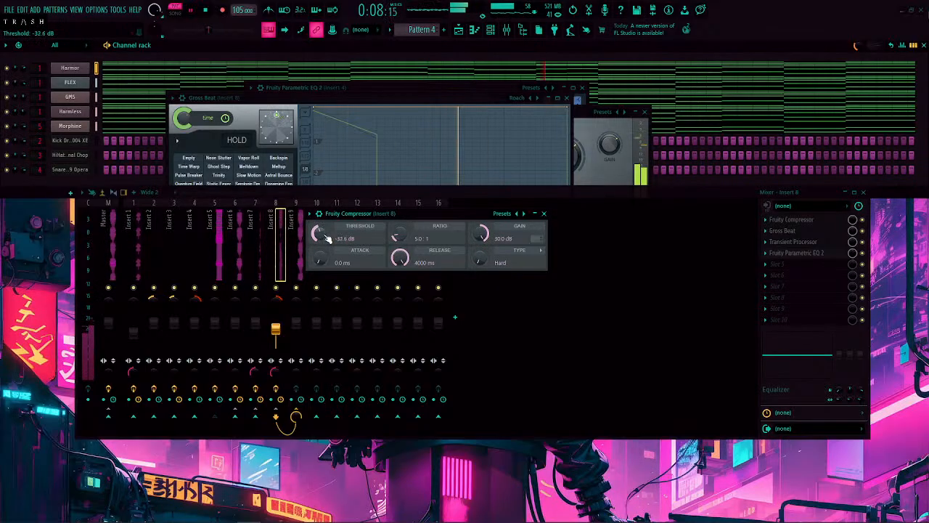
pyautogui.scroll(-3, 405, 238)
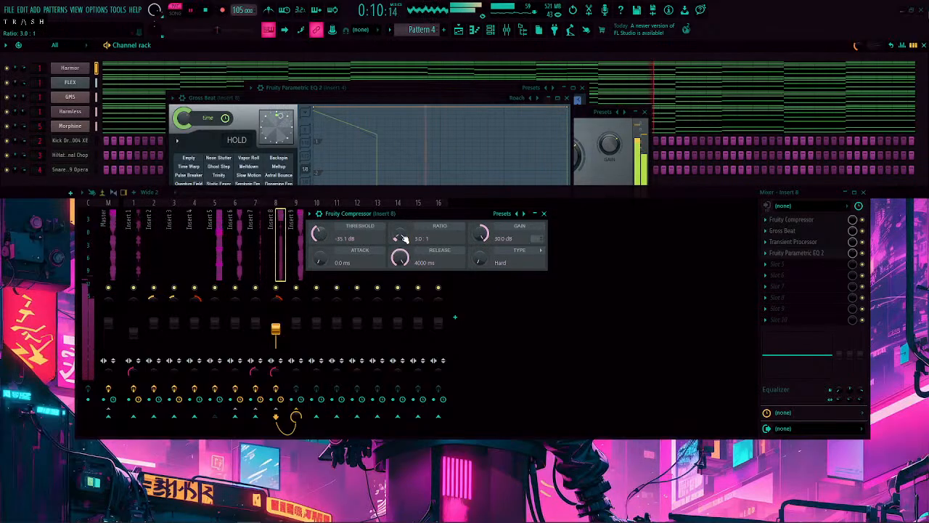
pyautogui.scroll(-5, 322, 242)
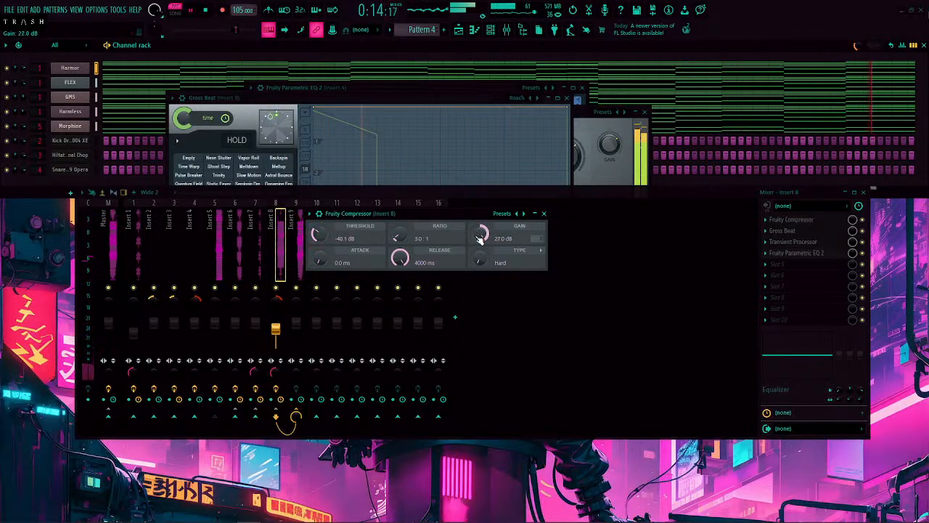
pyautogui.scroll(-5, 480, 240)
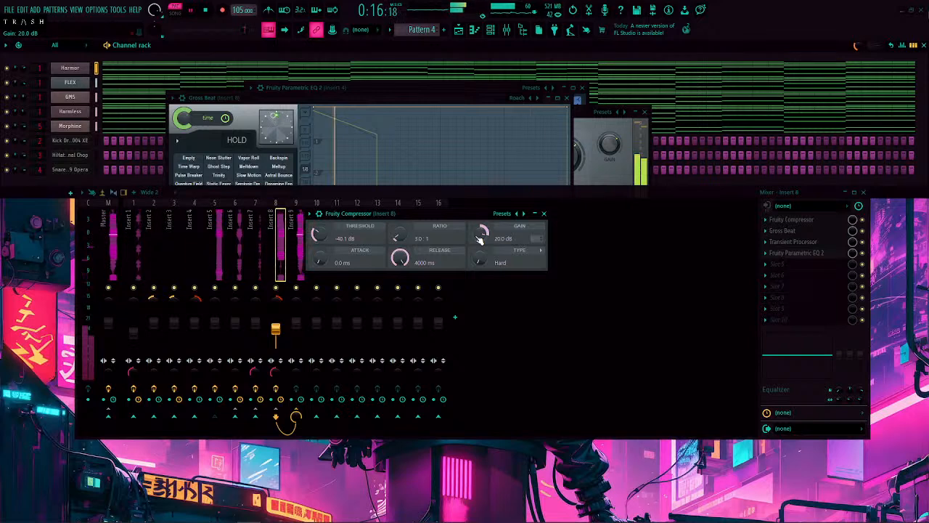
# Step: Adjust the bandwidth of band 4 in Insert 8's Fruity Parametric EQ 2 and move its dip to a lower frequency with a shallower cut
pyautogui.click(816, 253)
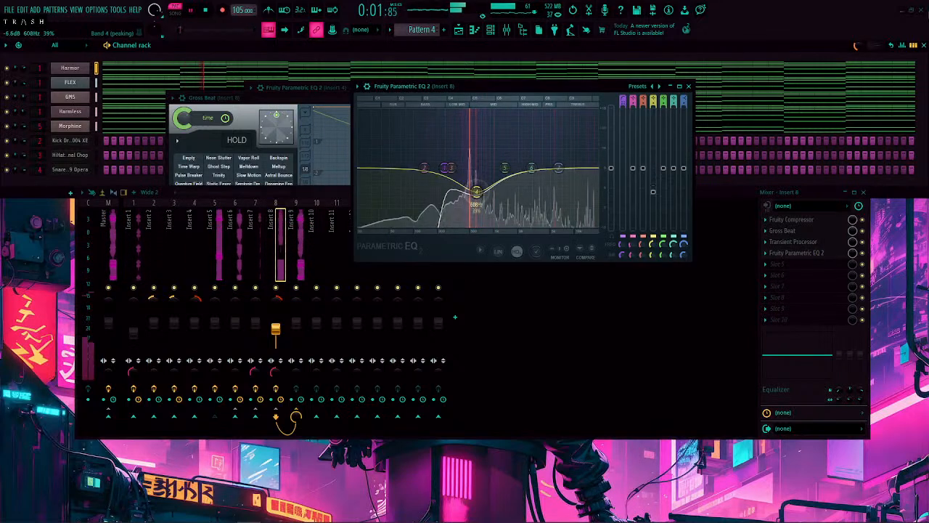
pyautogui.scroll(-6, 478, 198)
pyautogui.moveTo(476, 192); pyautogui.dragTo(467, 187)
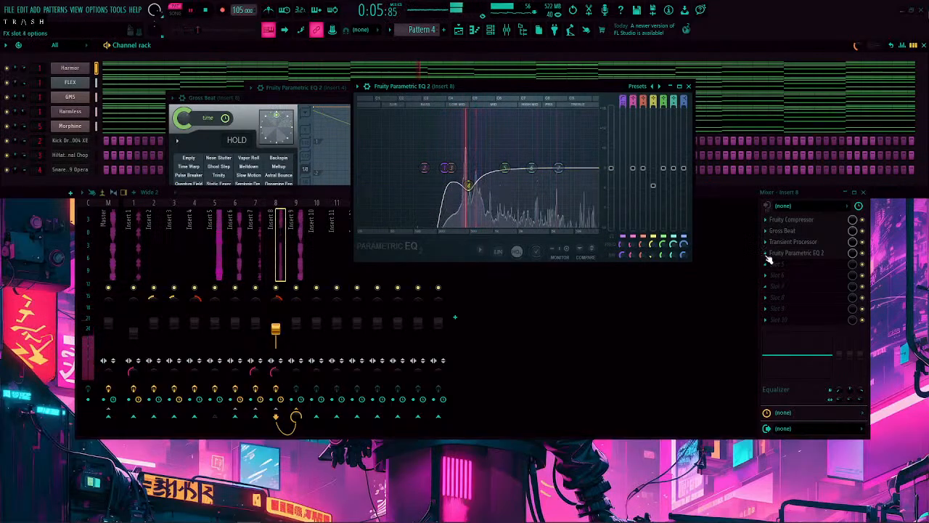
# Step: Move Insert 8's Fruity Parametric EQ 2 up two slots, directly after Fruity Compressor and ahead of Gross Beat
pyautogui.click(767, 255)
pyautogui.click(798, 430)
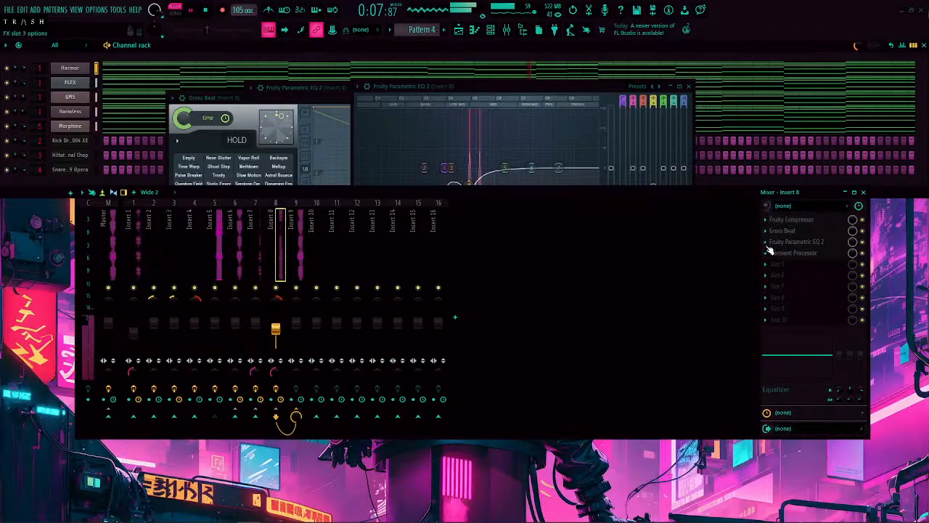
pyautogui.click(768, 248)
pyautogui.click(798, 432)
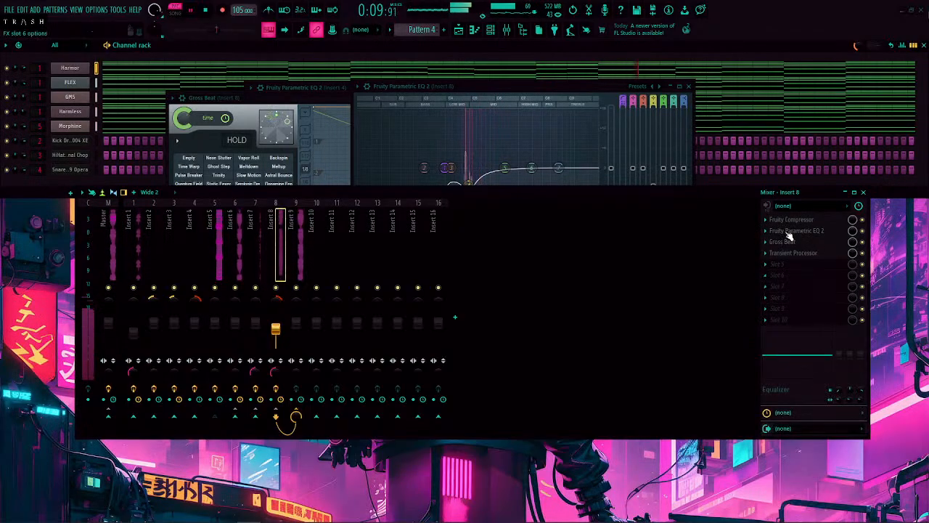
# Step: Deepen the EQ's band 4 cut to about -7.5 dB near 503 Hz, adjust its filter order, and close the EQ
pyautogui.click(789, 232)
pyautogui.click(789, 232)
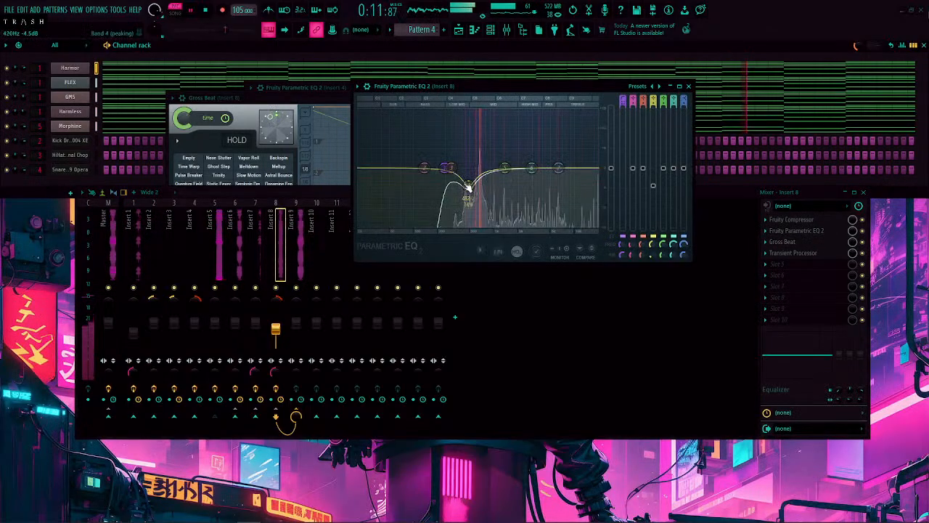
pyautogui.moveTo(469, 185); pyautogui.dragTo(479, 199)
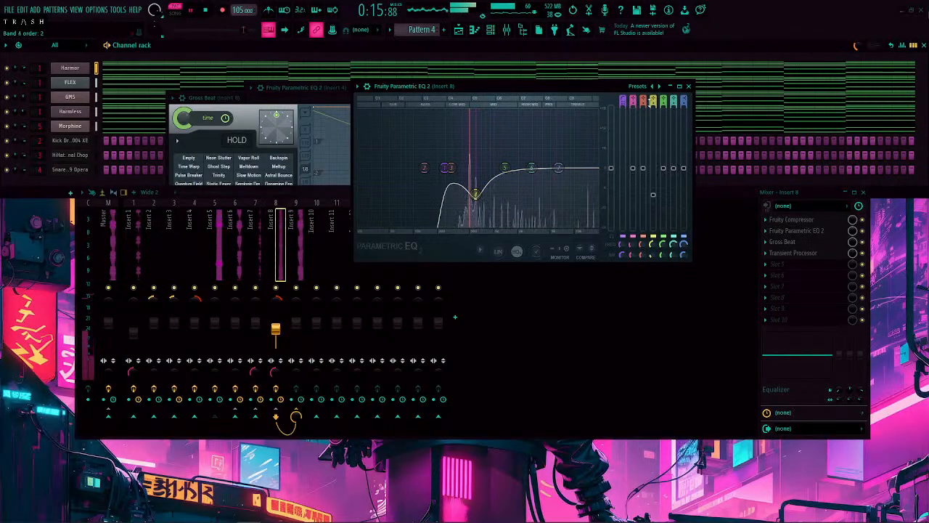
pyautogui.moveTo(653, 107); pyautogui.dragTo(653, 100)
pyautogui.moveTo(476, 195); pyautogui.dragTo(470, 196)
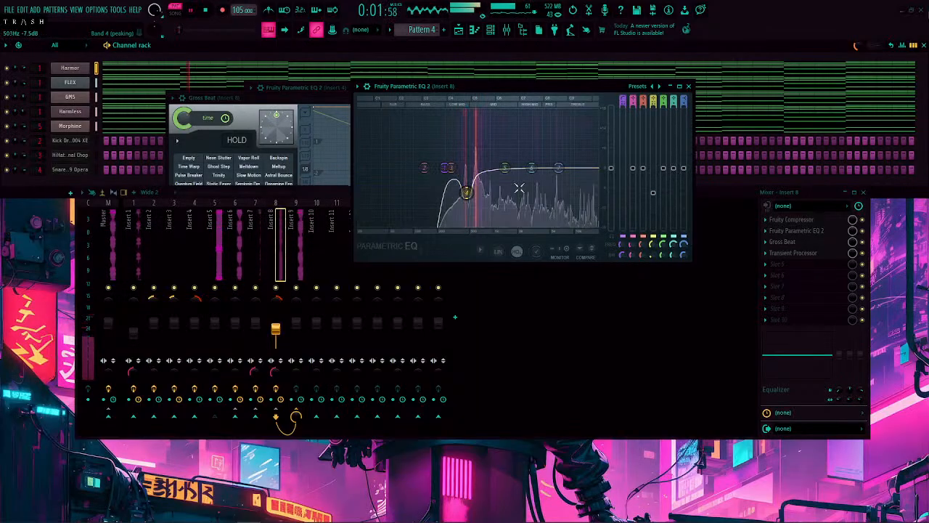
pyautogui.click(689, 86)
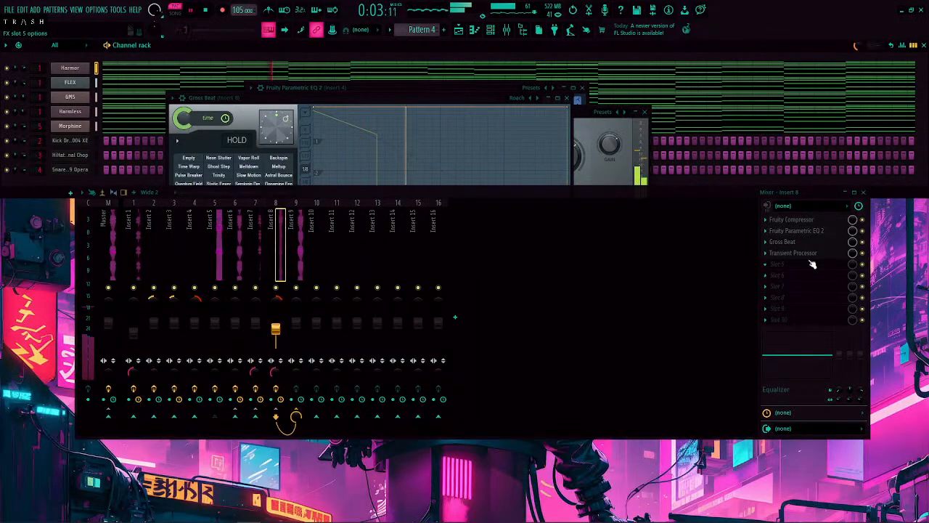
# Step: Retune Insert 8's Fruity Compressor to ratio 2.4:1, gain about 15.8 dB, attack 90 ms and release 1098 ms, and close it
pyautogui.click(812, 263)
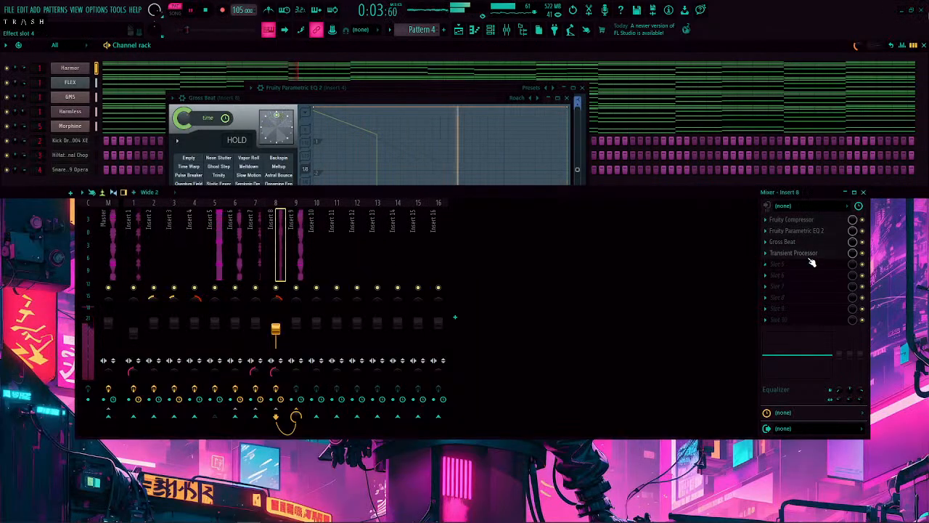
pyautogui.click(797, 220)
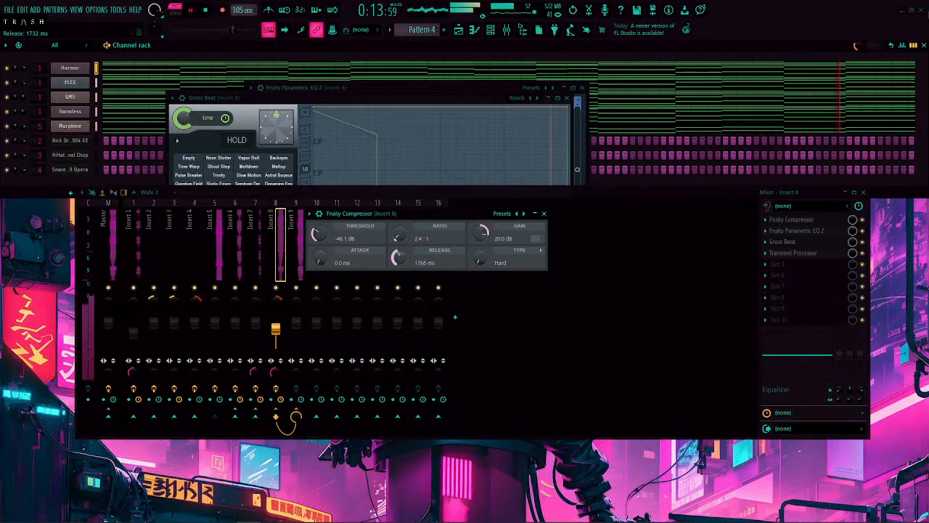
pyautogui.moveTo(399, 258); pyautogui.dragTo(399, 247)
pyautogui.moveTo(483, 234); pyautogui.dragTo(484, 254)
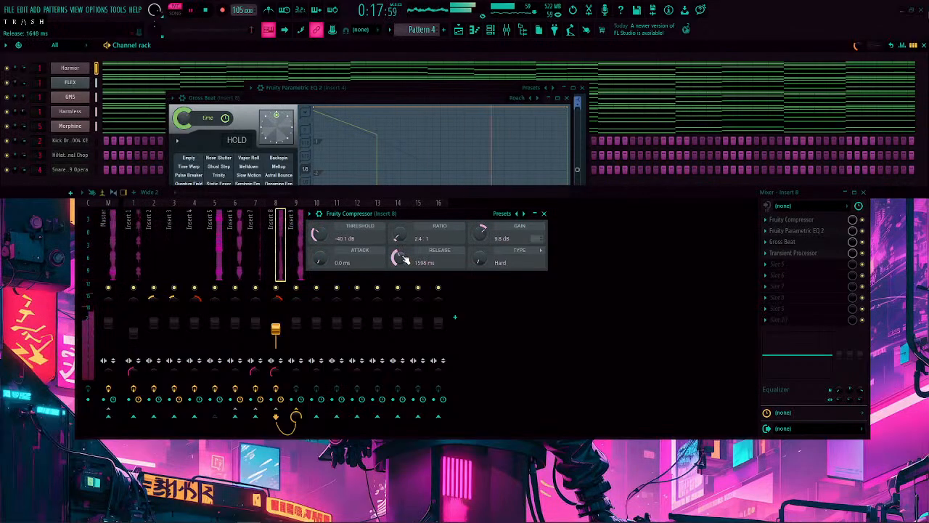
pyautogui.moveTo(323, 267); pyautogui.dragTo(328, 263)
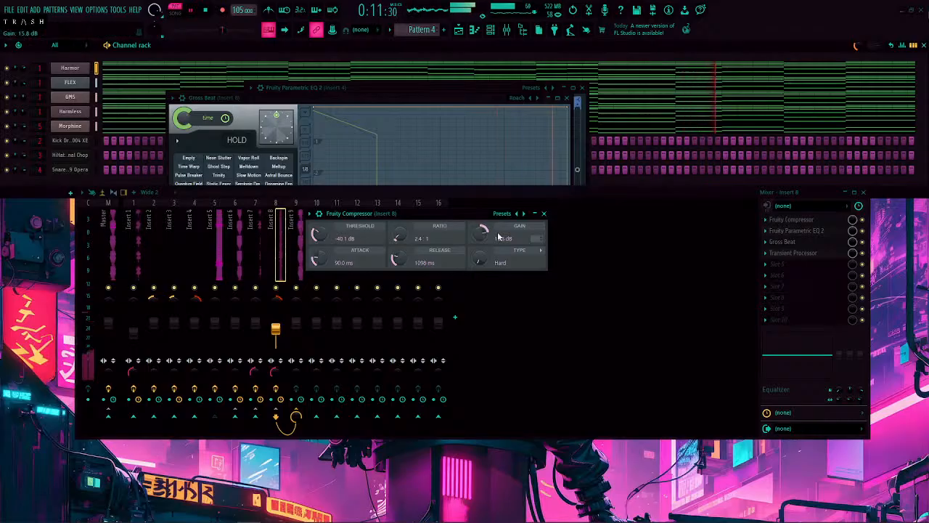
pyautogui.click(544, 213)
# Step: Choose the Home volume slot in Insert 8's Gross Beat and close the effect window
pyautogui.click(442, 97)
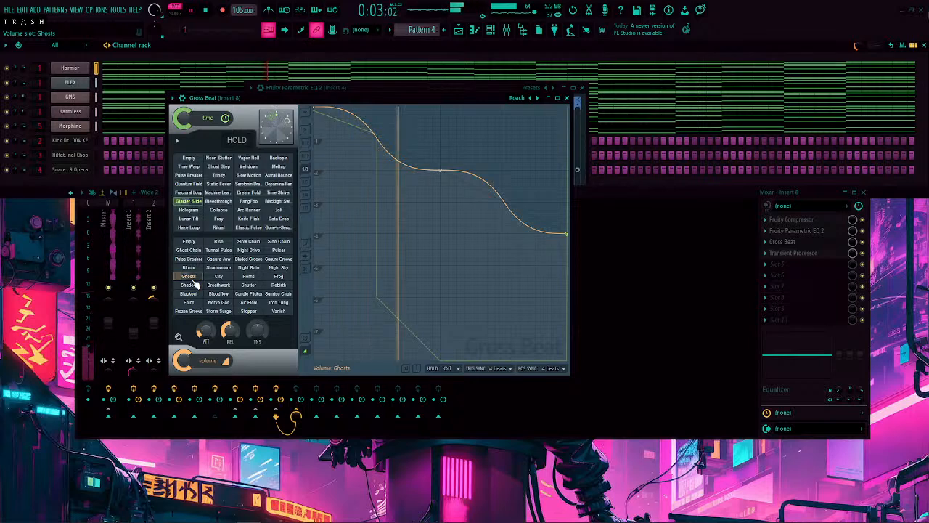
pyautogui.click(248, 276)
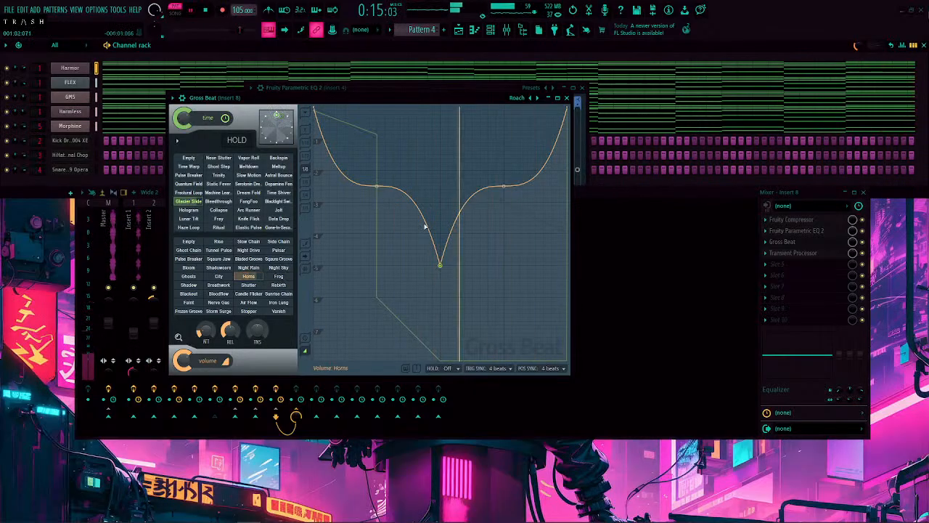
pyautogui.click(567, 98)
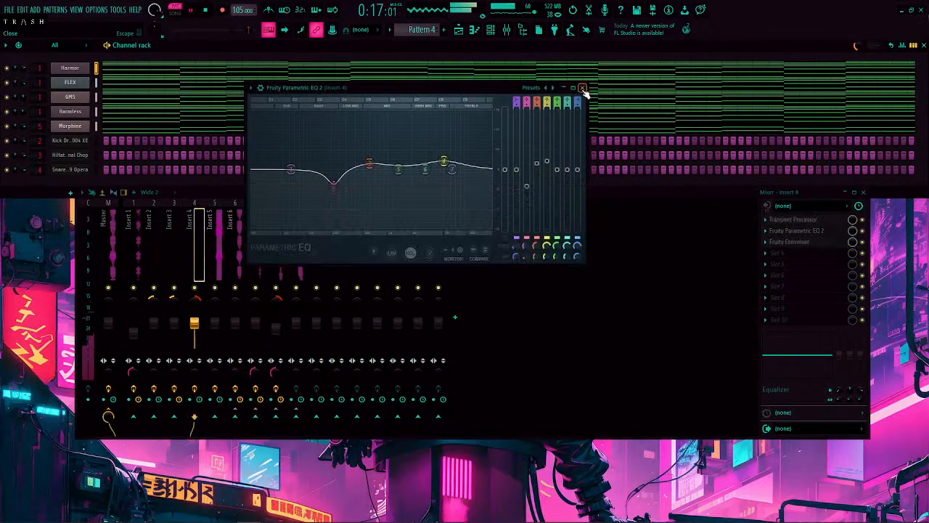
# Step: Close Insert 4's Fruity Parametric EQ 2 and fine-tune the volume fader of Insert 8
pyautogui.click(582, 87)
pyautogui.click(310, 276)
pyautogui.click(281, 275)
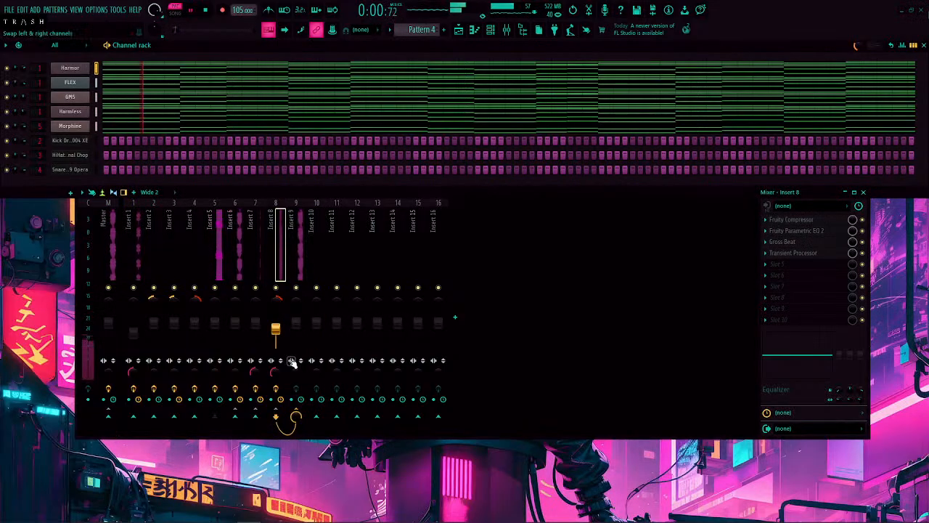
pyautogui.moveTo(276, 334); pyautogui.dragTo(276, 330)
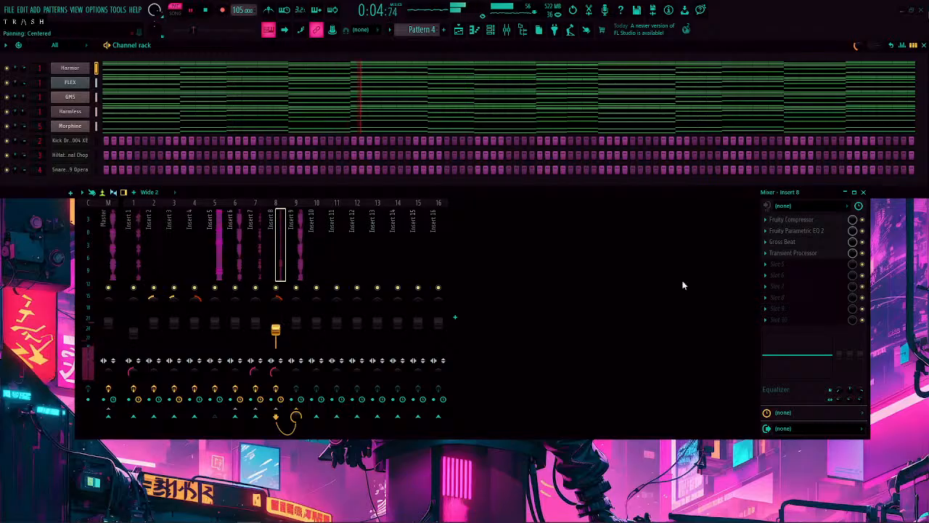
# Step: In Insert 8's Transient Processor, raise the release from its minimum and bring the drive to about 41%
pyautogui.click(792, 253)
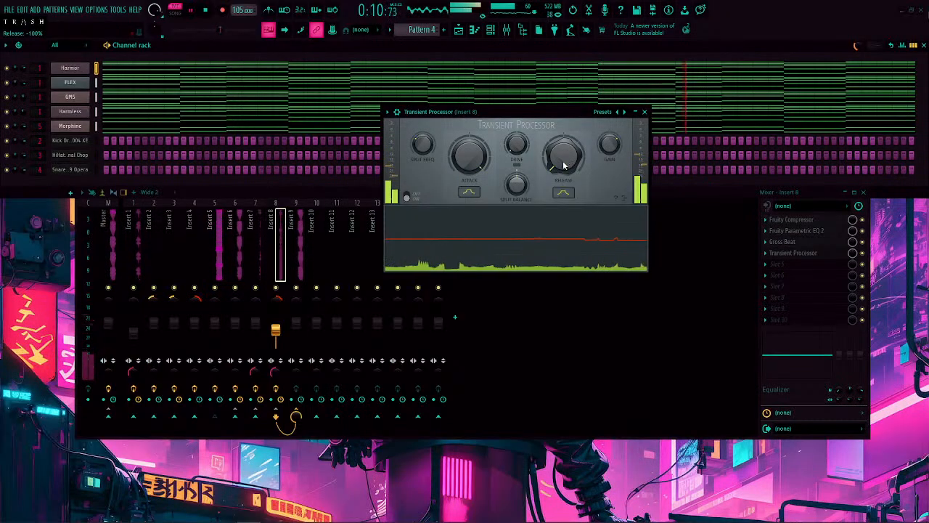
pyautogui.moveTo(564, 166); pyautogui.dragTo(564, 154)
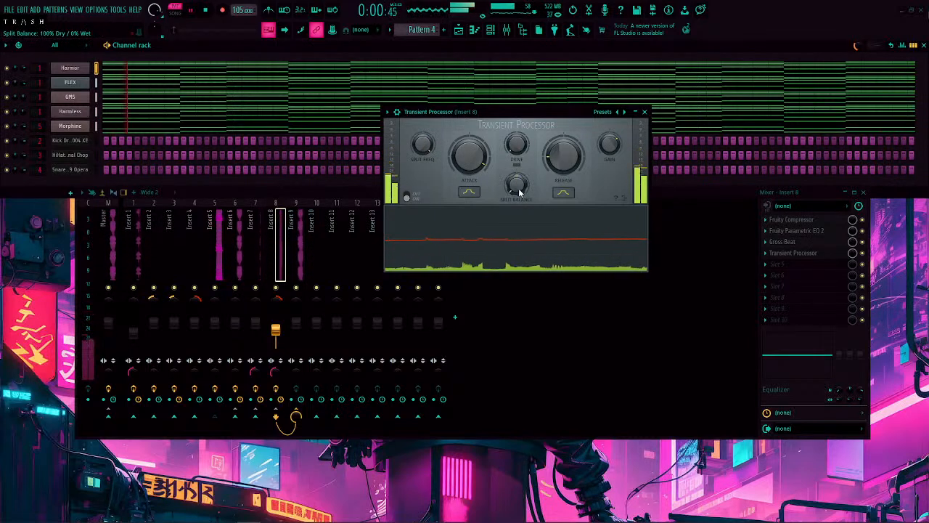
pyautogui.moveTo(516, 145); pyautogui.dragTo(516, 129)
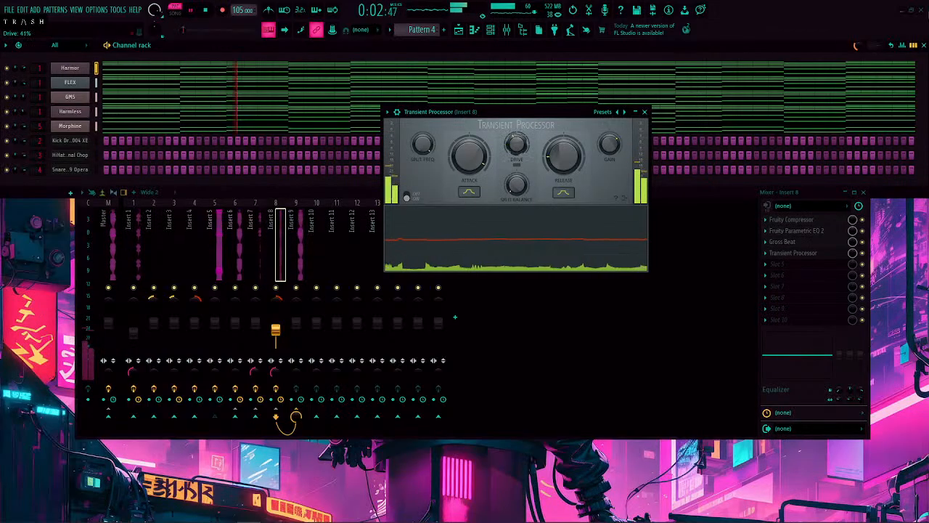
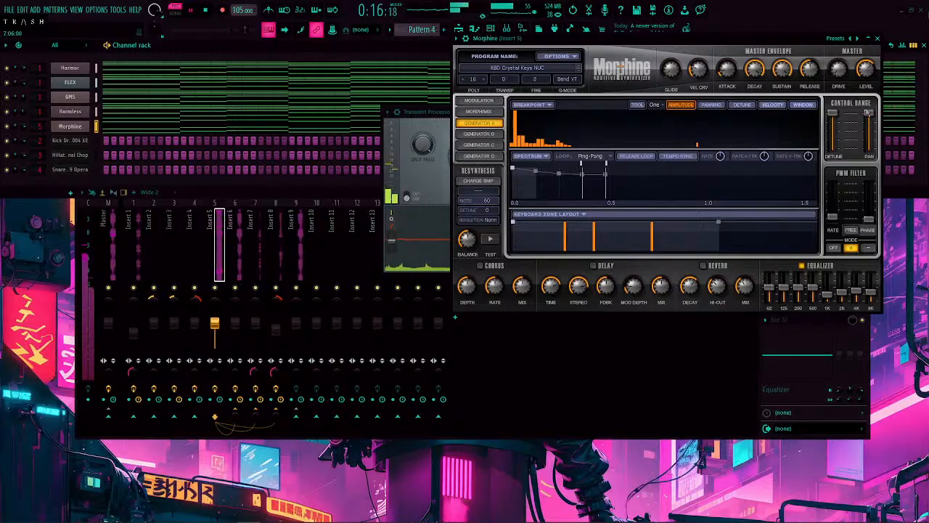
# Step: Close the Morphine and Transient Processor windows and switch the active pattern to Pattern 2
pyautogui.click(878, 38)
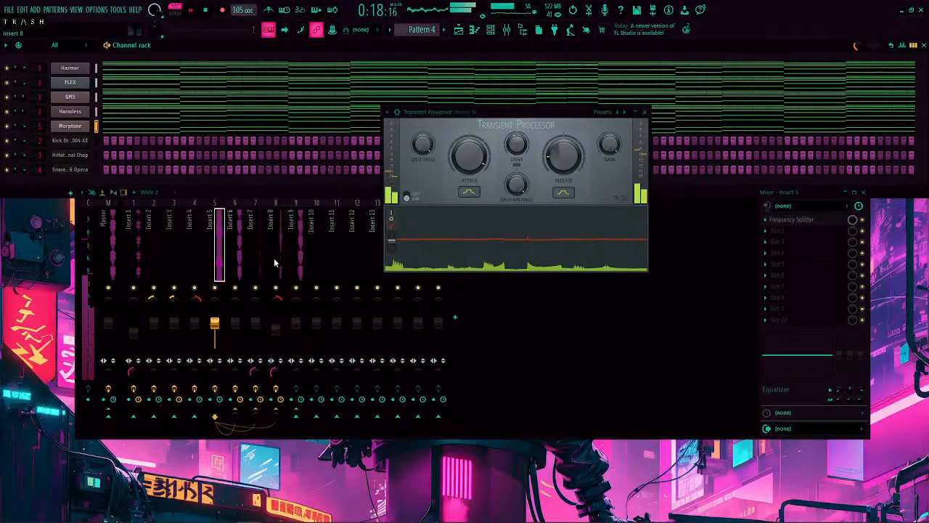
pyautogui.click(303, 247)
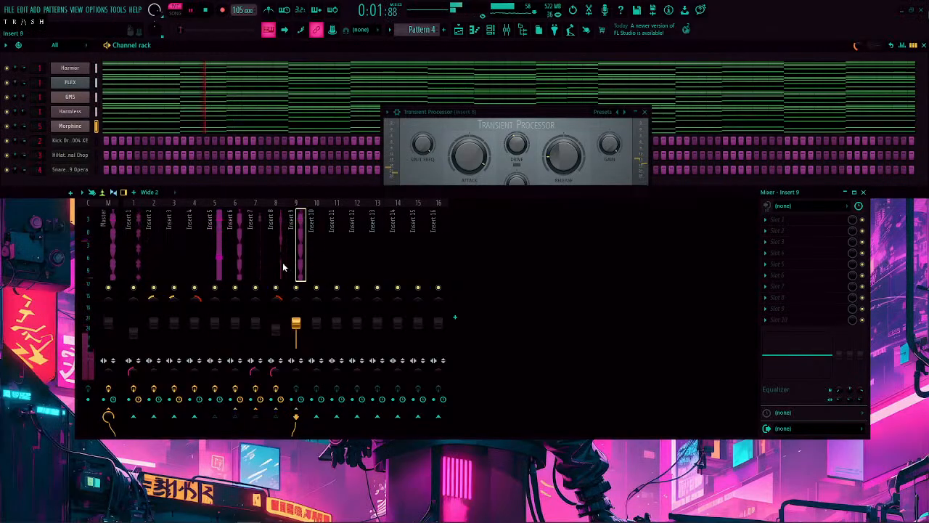
pyautogui.click(282, 268)
pyautogui.click(242, 266)
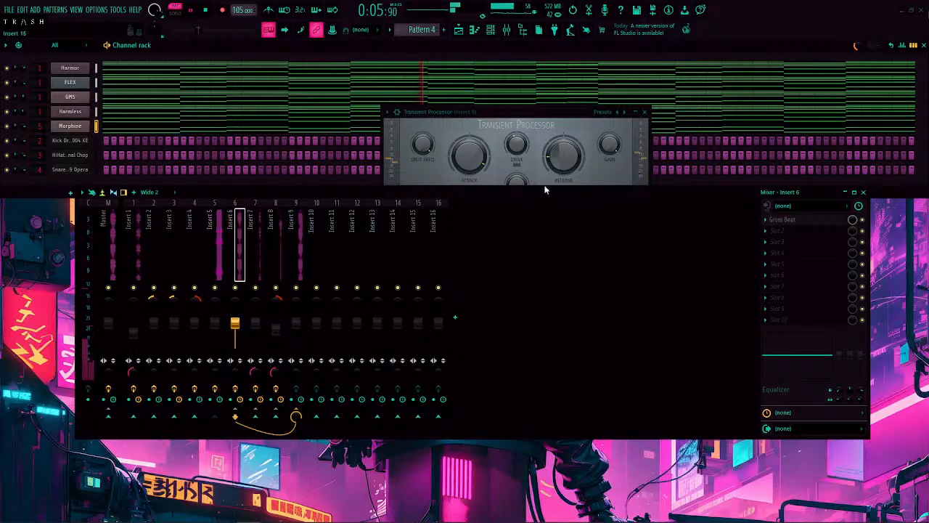
pyautogui.click(645, 111)
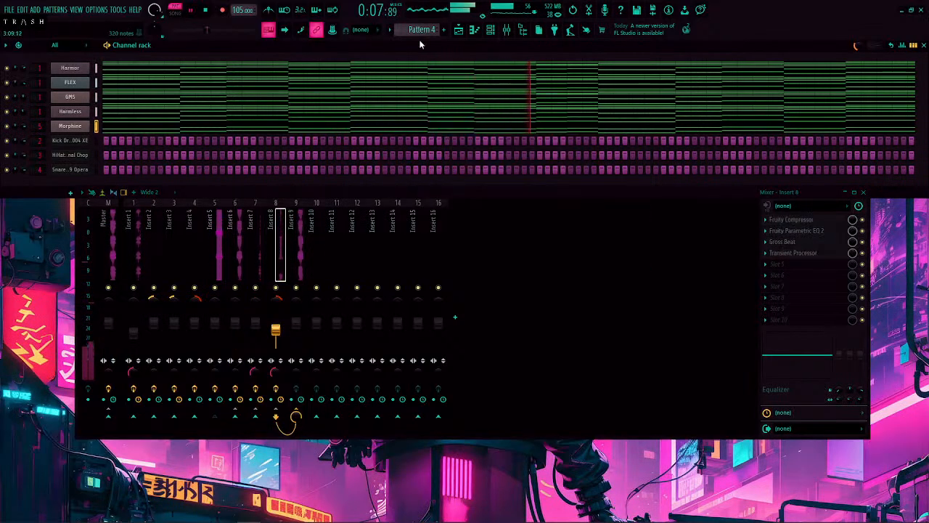
pyautogui.scroll(2, 420, 31)
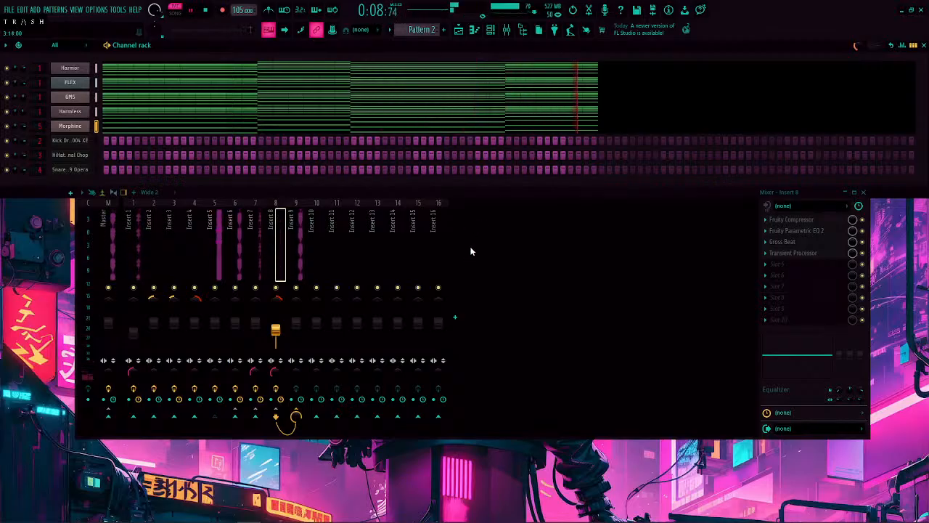
# Step: Add Fruity Parametric EQ 2 to the first effect slot of Insert 9
pyautogui.click(298, 268)
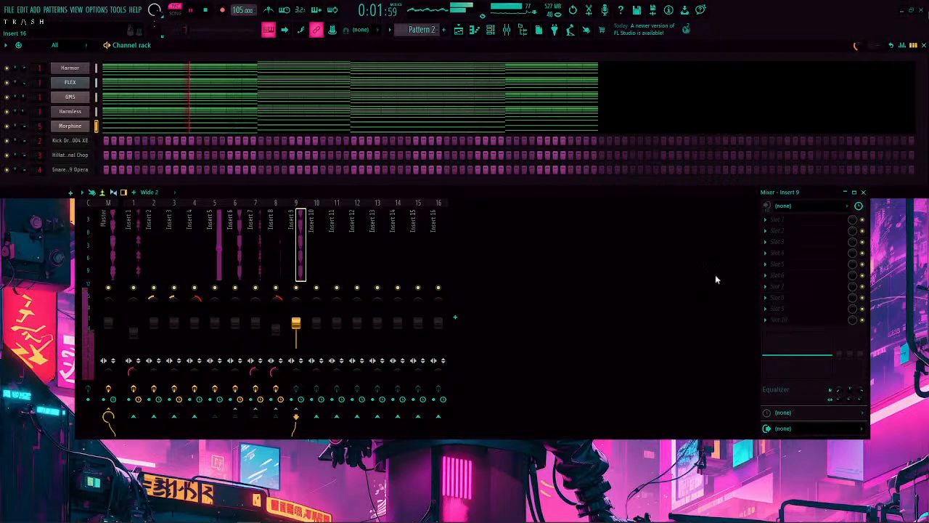
pyautogui.click(779, 229)
pyautogui.moveTo(777, 229)
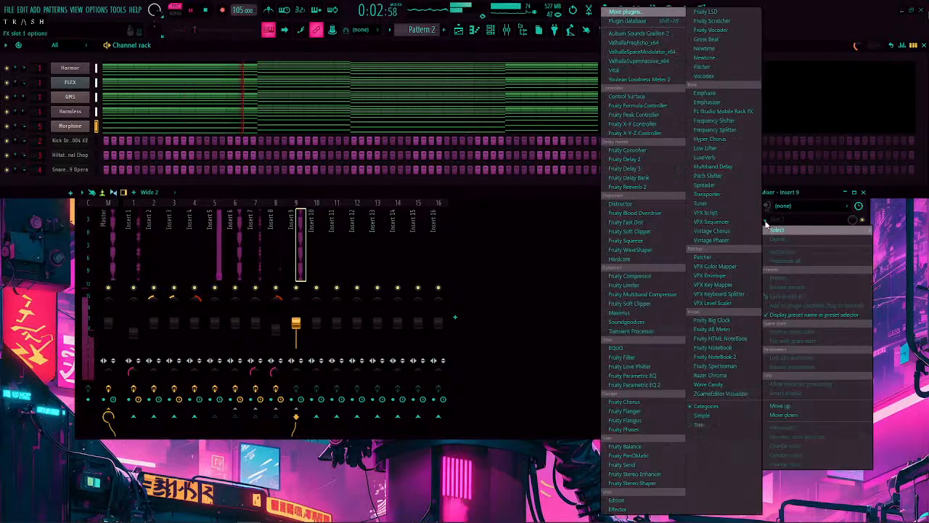
pyautogui.click(657, 387)
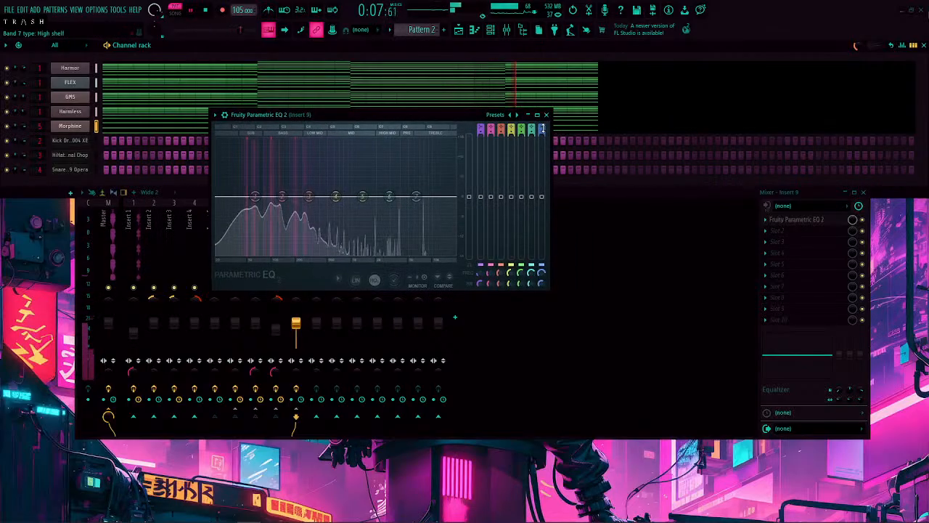
# Step: Make band 7 of Insert 9's EQ a steep low-pass, lower its cutoff to between bands 5 and 6, and close the EQ
pyautogui.scroll(-6, 542, 128)
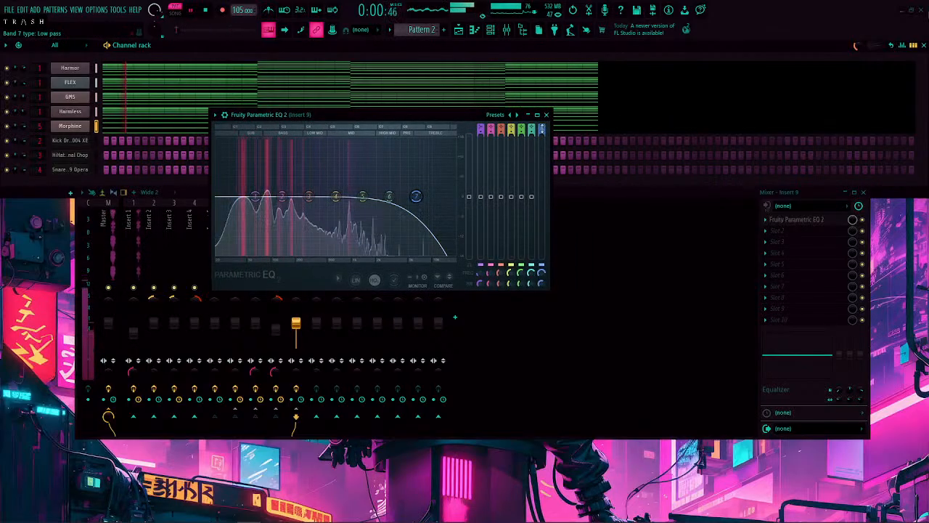
pyautogui.moveTo(543, 134); pyautogui.dragTo(542, 122)
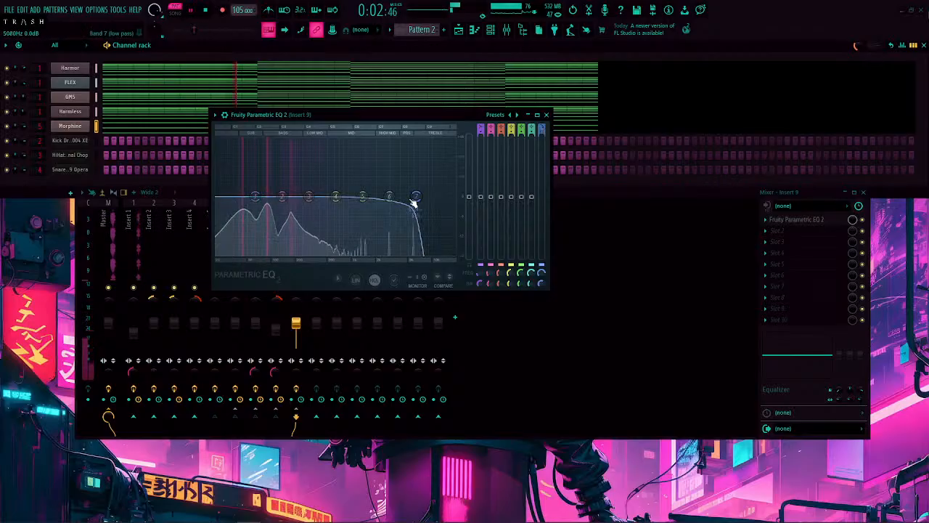
pyautogui.moveTo(412, 203); pyautogui.dragTo(373, 197)
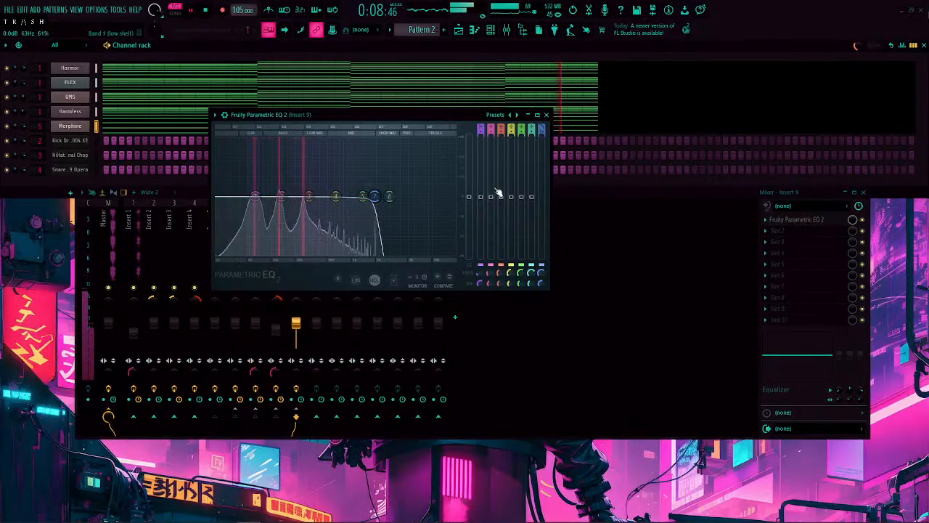
pyautogui.click(548, 114)
# Step: Add Fruity Limiter to the second effect slot of the Master track
pyautogui.click(115, 260)
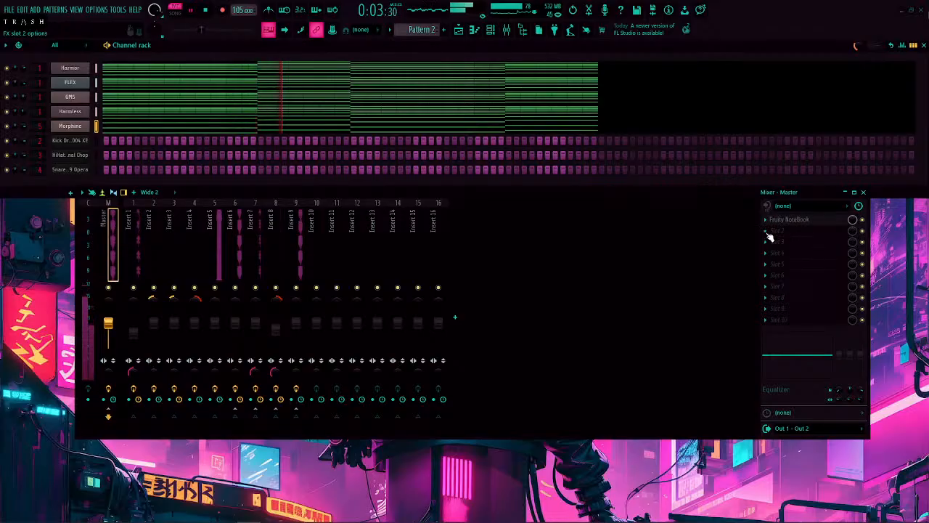
pyautogui.click(769, 237)
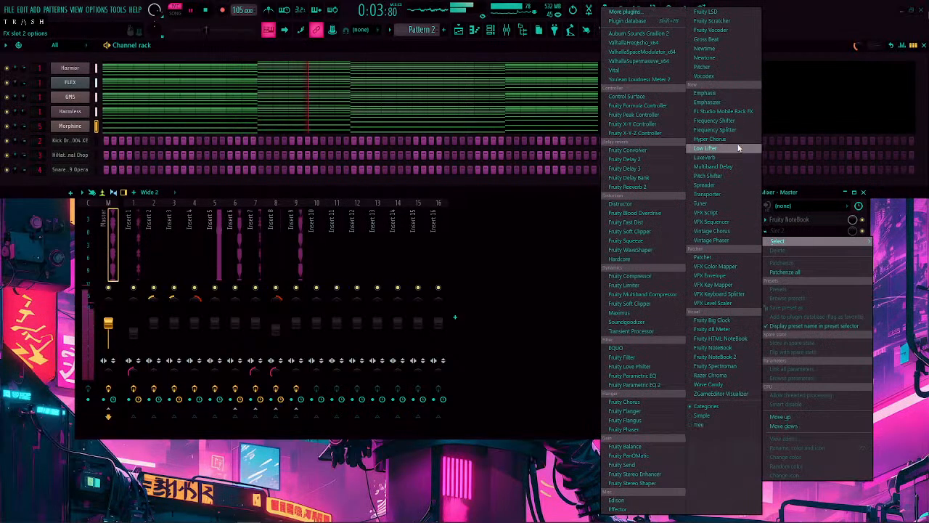
pyautogui.click(635, 287)
pyautogui.moveTo(609, 180); pyautogui.dragTo(387, 137)
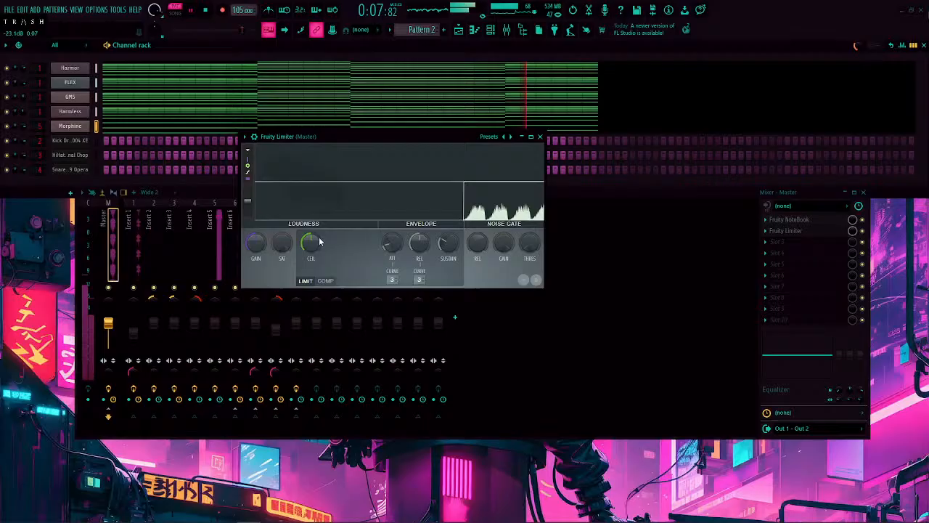
# Step: Switch the Master's Fruity Limiter to compressor mode, adjust its threshold, ratio and release, and close it
pyautogui.click(325, 280)
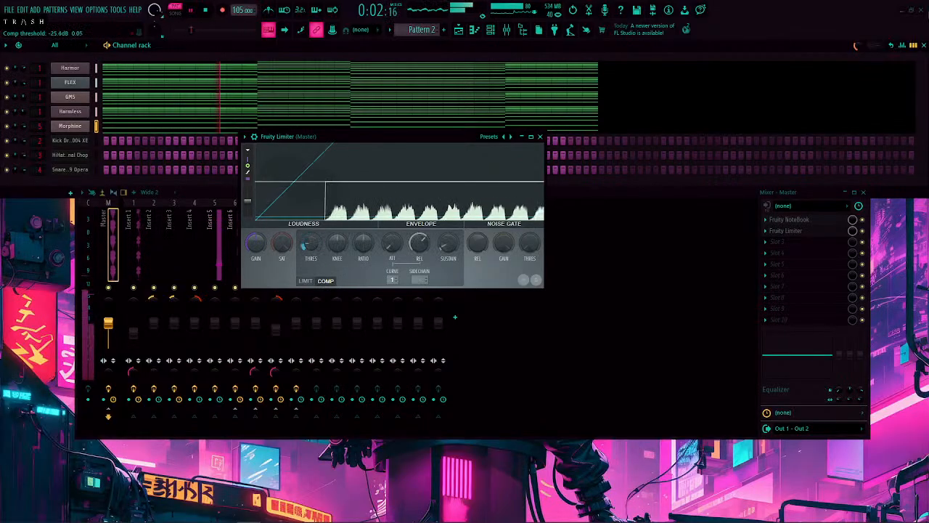
pyautogui.moveTo(311, 243); pyautogui.dragTo(361, 217)
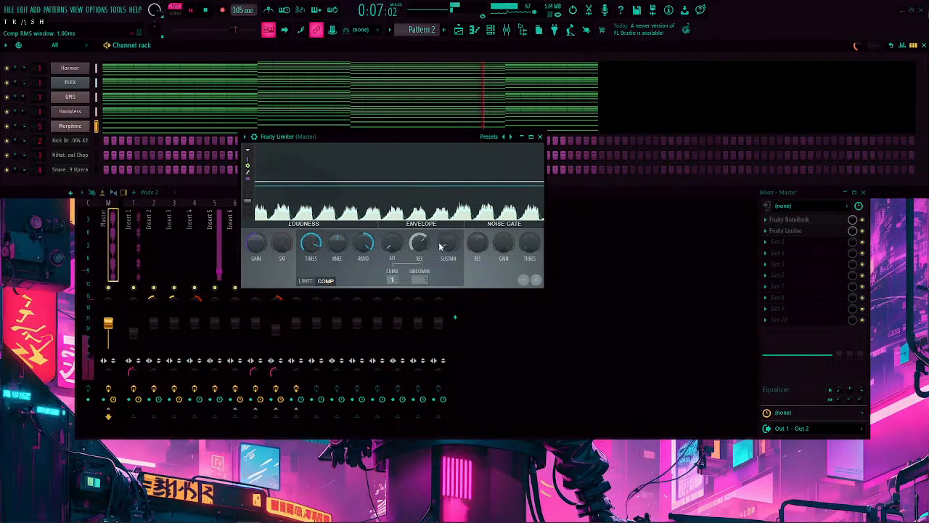
pyautogui.moveTo(419, 245)
pyautogui.mouseDown()
pyautogui.moveTo(419, 266)
pyautogui.moveTo(419, 257)
pyautogui.mouseUp()
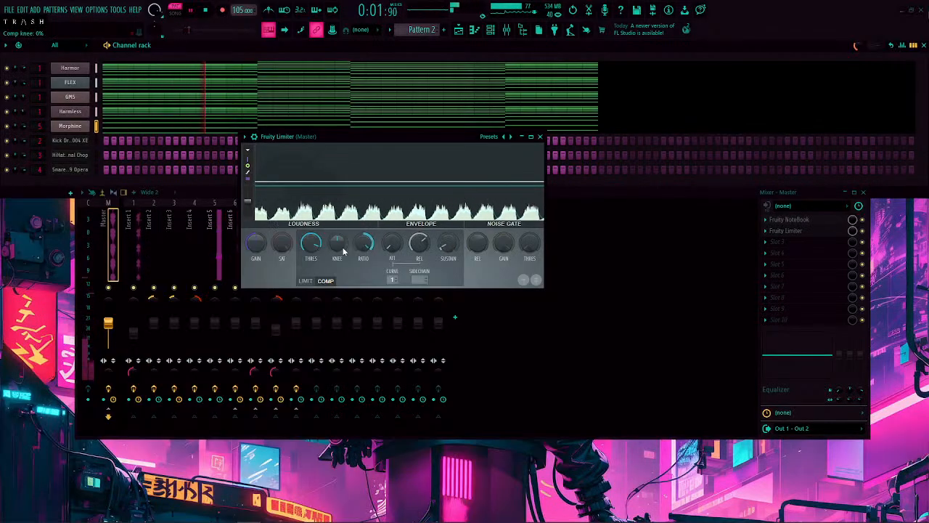
pyautogui.click(540, 136)
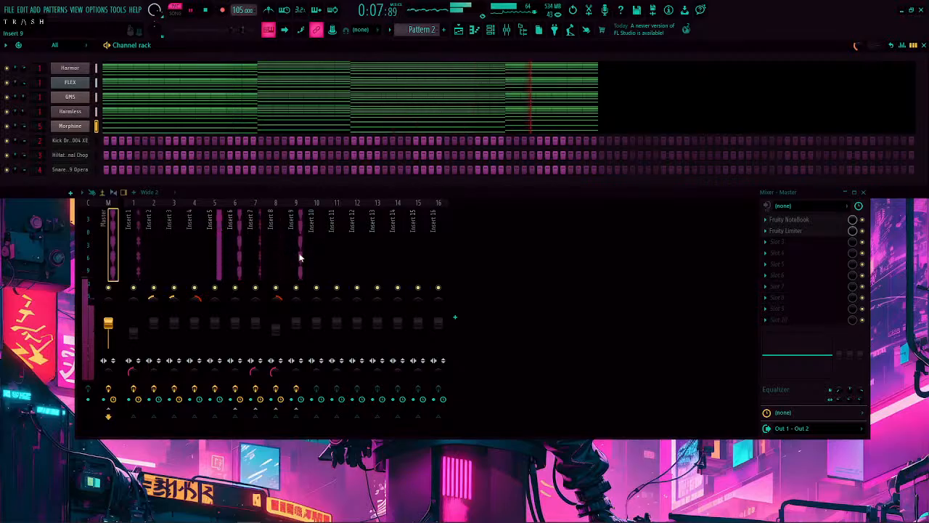
# Step: Add Fruity Peak Controller to effect slot 10 of Insert 1
pyautogui.click(220, 260)
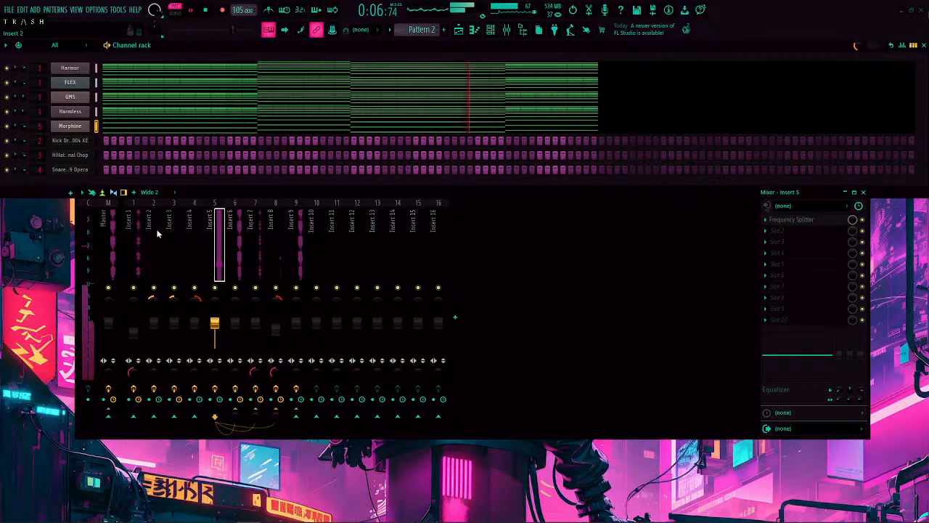
pyautogui.click(133, 244)
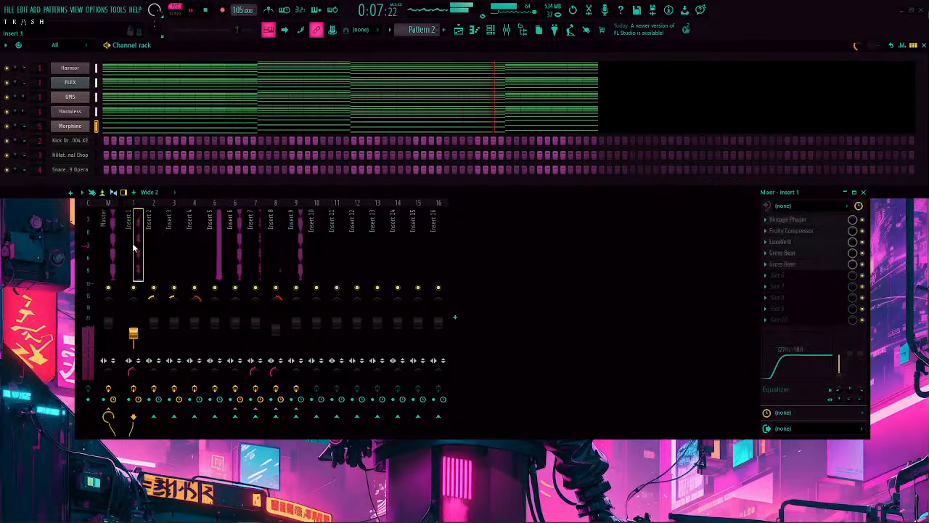
pyautogui.click(768, 281)
pyautogui.moveTo(771, 276)
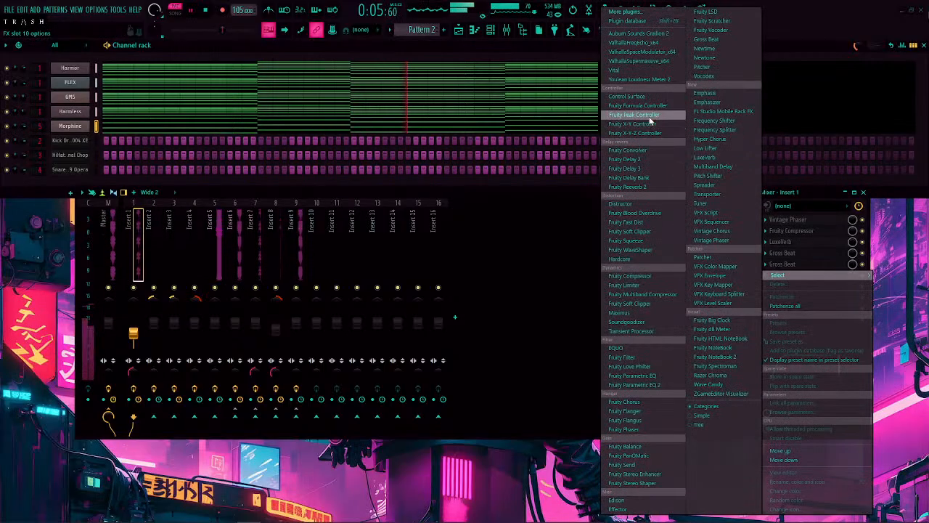
pyautogui.click(650, 116)
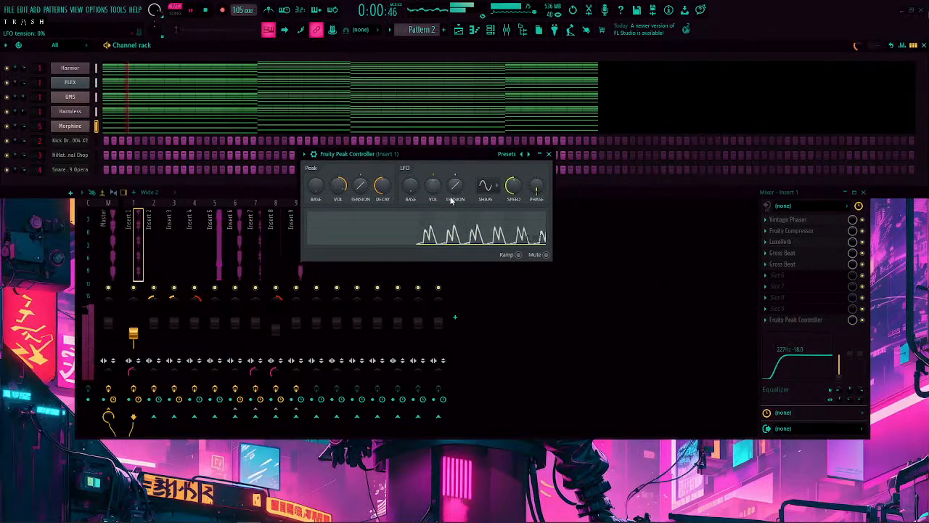
# Step: Set the peak controller's LFO speed to 128 steps, swap peak volume for LFO volume, and close it
pyautogui.click(492, 187)
pyautogui.click(513, 187)
pyautogui.rightClick(513, 187)
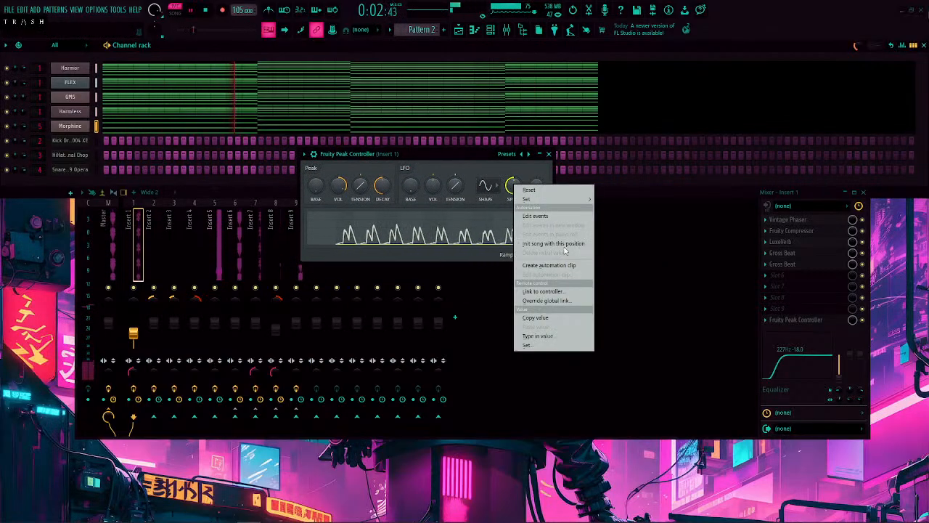
pyautogui.moveTo(574, 199)
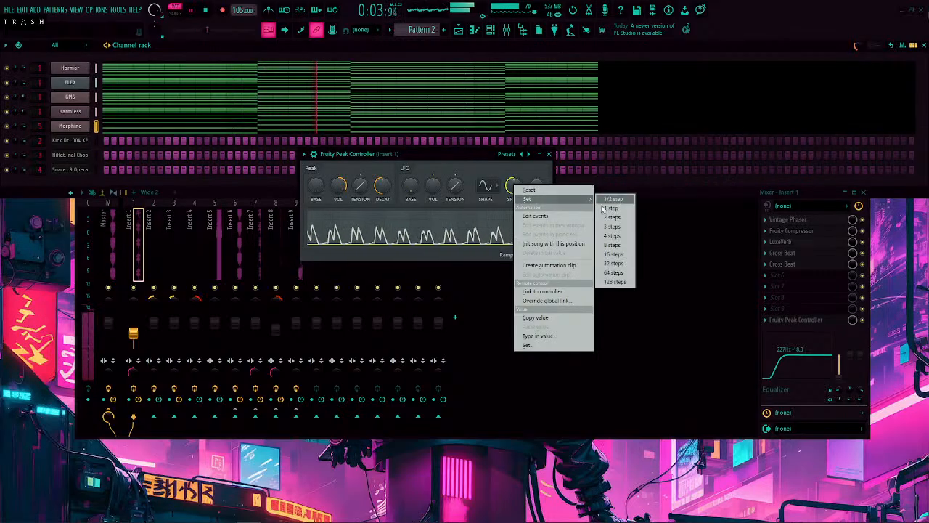
pyautogui.click(614, 282)
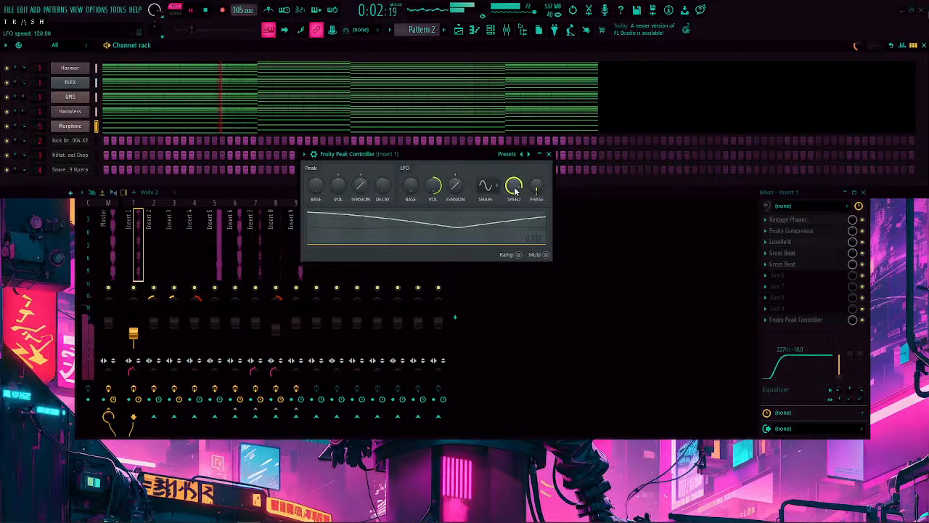
pyautogui.click(548, 153)
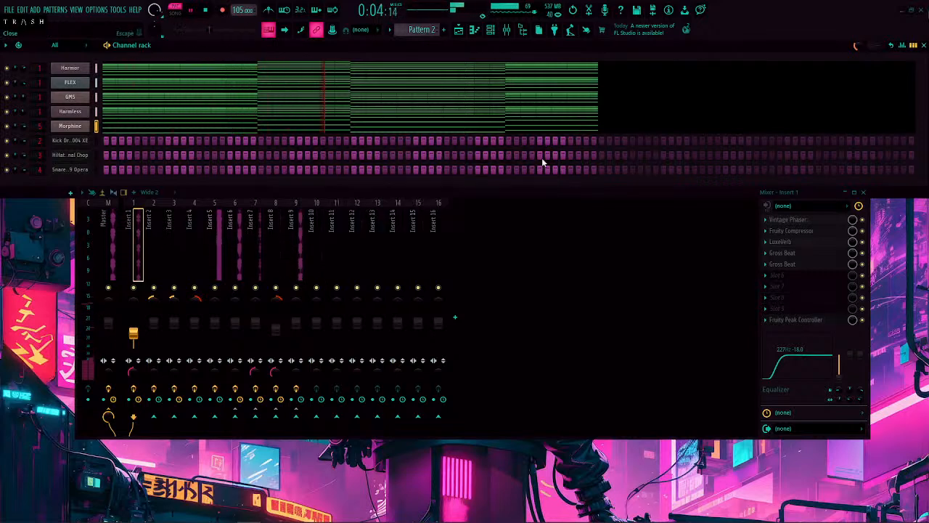
# Step: Link Harmless's phaser mix amount to the internal controller Fruity Peak Controller - LFO
pyautogui.click(69, 126)
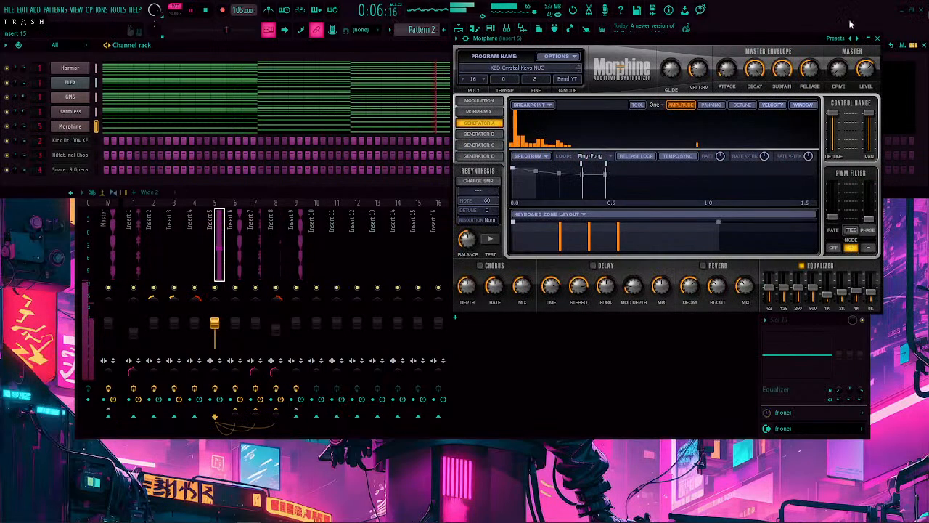
pyautogui.click(876, 39)
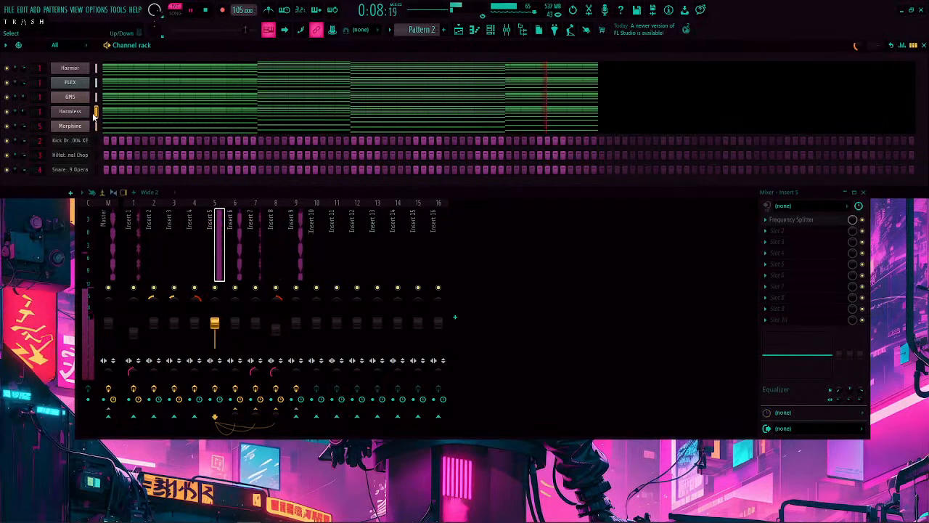
pyautogui.click(71, 112)
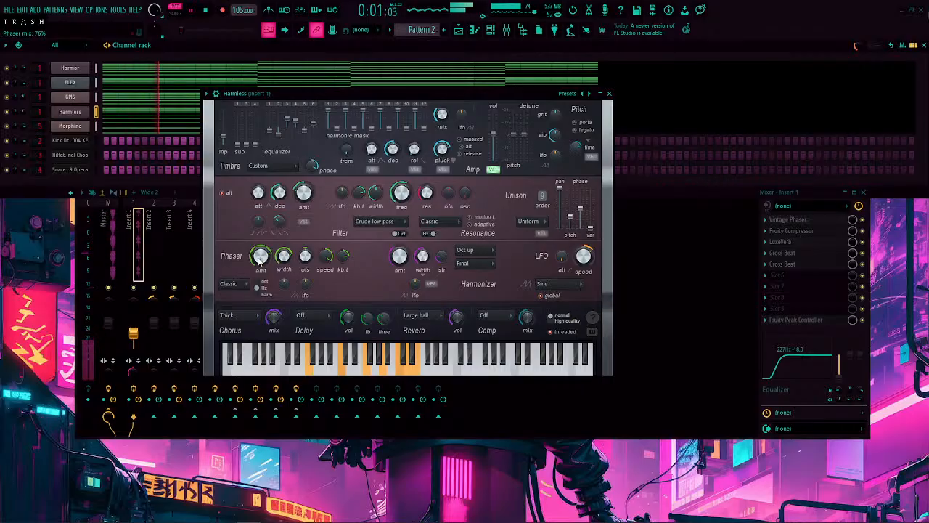
pyautogui.rightClick(261, 259)
pyautogui.click(284, 357)
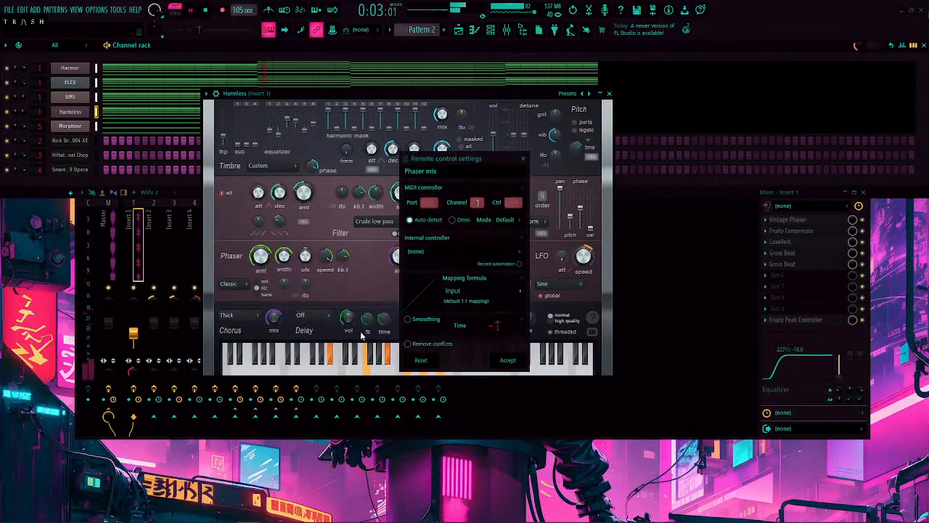
pyautogui.click(470, 257)
pyautogui.click(465, 304)
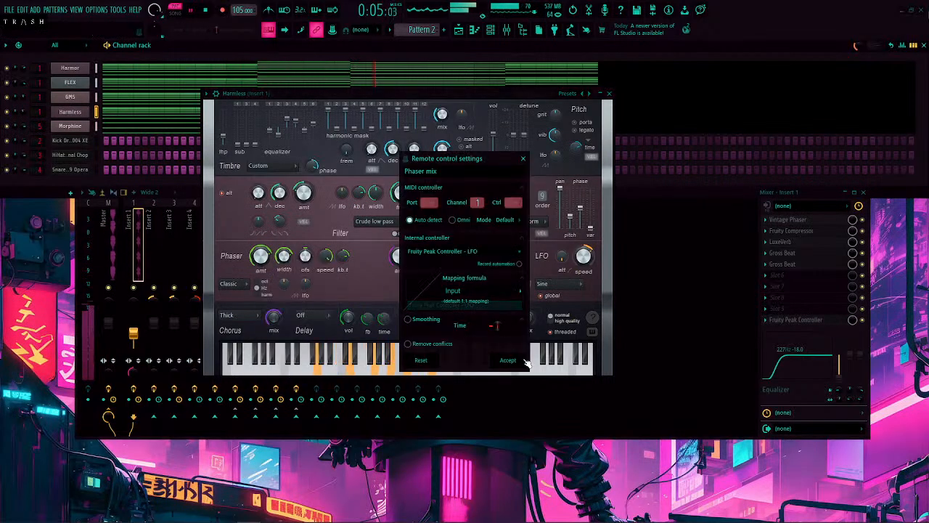
pyautogui.click(509, 361)
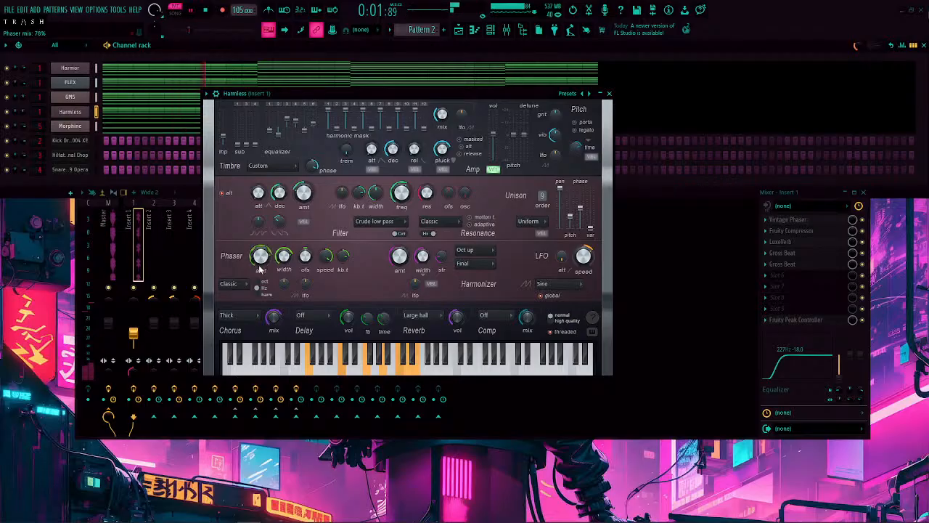
# Step: Link Harmless's unison pitch thickness to Fruity Peak Controller - LFO with the mapping formula 0.2+Input*0.5
pyautogui.rightClick(573, 220)
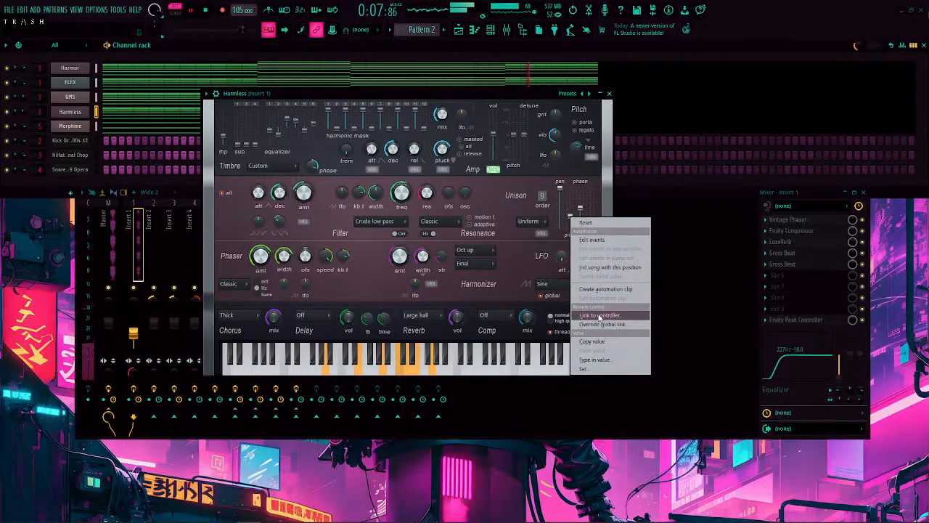
pyautogui.click(604, 320)
pyautogui.click(466, 291)
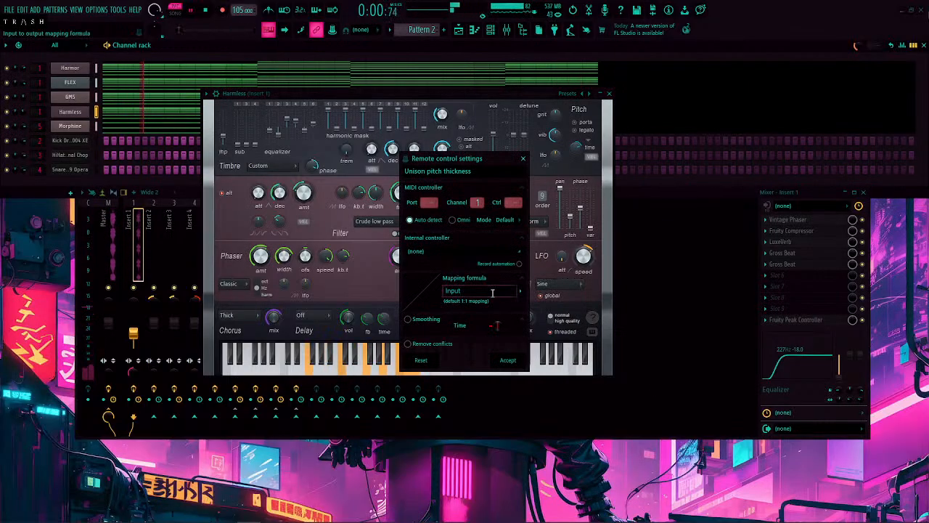
pyautogui.click(460, 251)
pyautogui.click(465, 301)
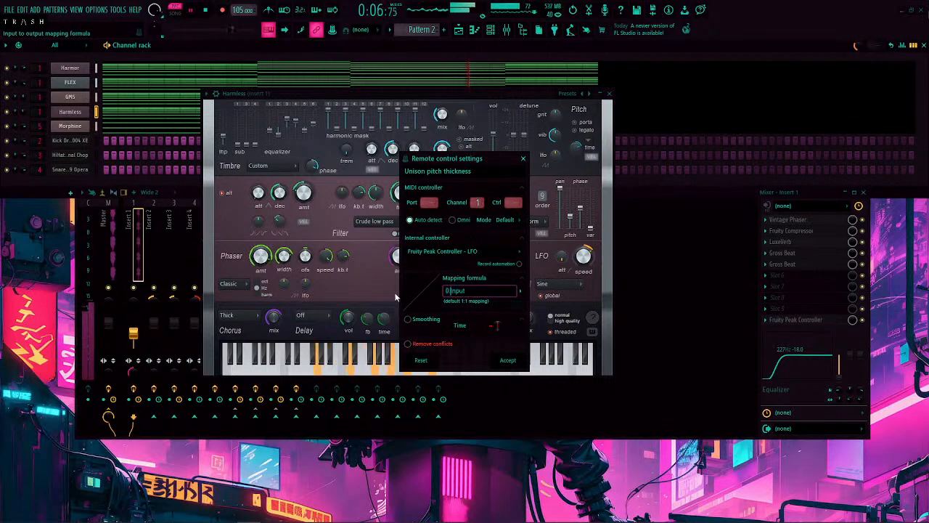
pyautogui.write('0.2*Input')
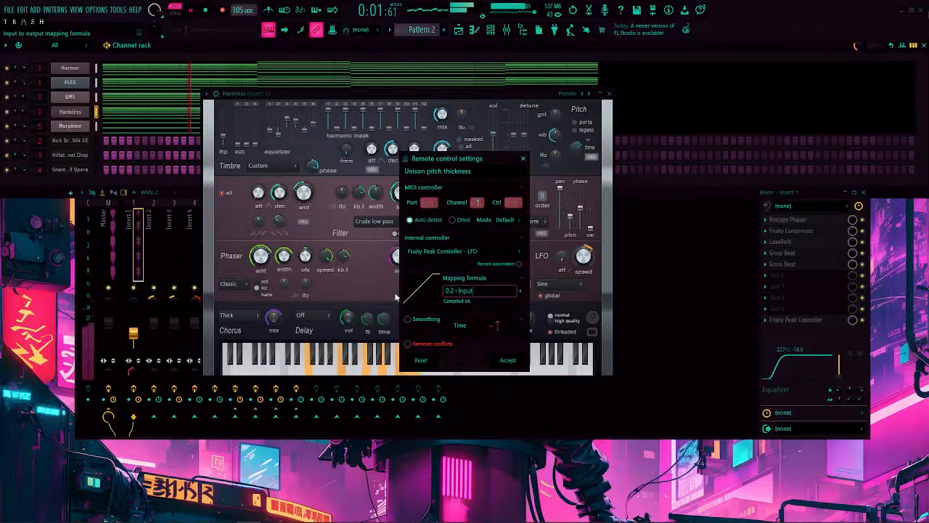
pyautogui.write('^0')
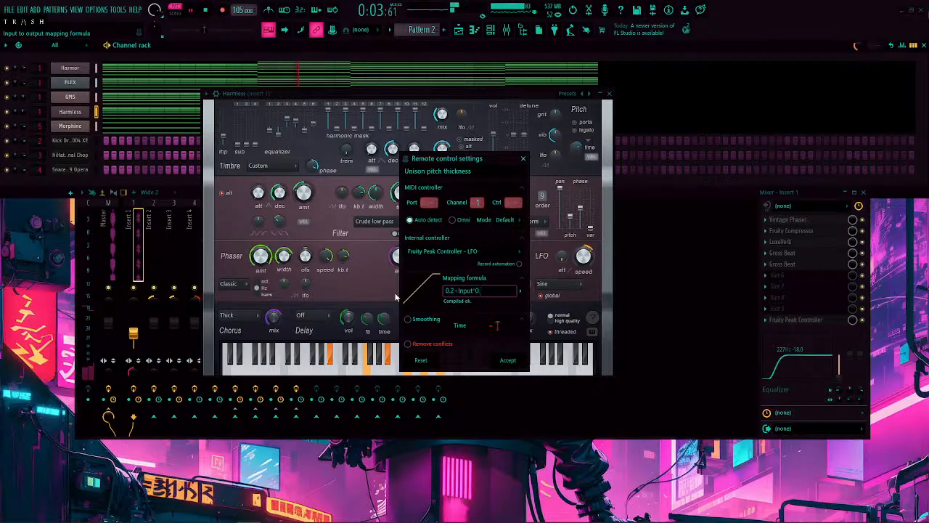
pyautogui.write('.5')
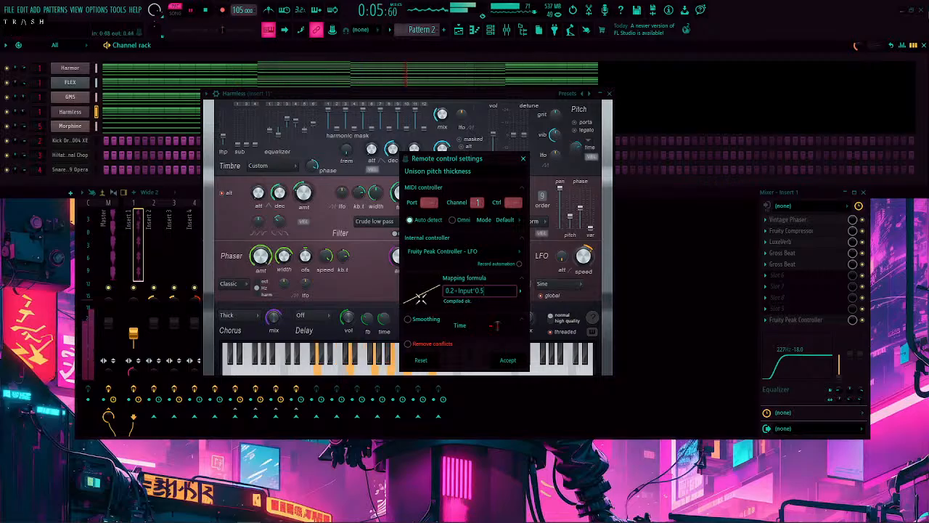
pyautogui.click(507, 360)
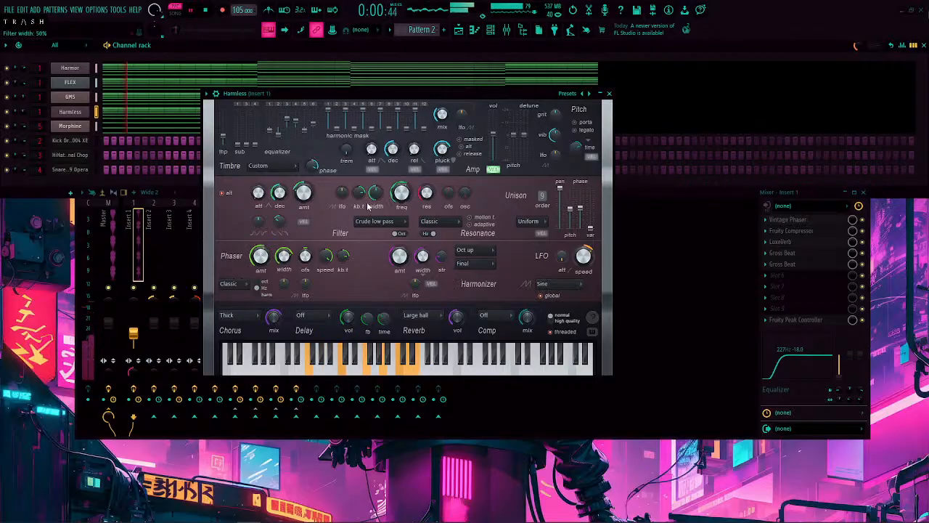
# Step: Link Harmless's filter frequency to Fruity Peak Controller - LFO with the mapping formula 0.3+Input*0.4
pyautogui.rightClick(401, 192)
pyautogui.click(439, 290)
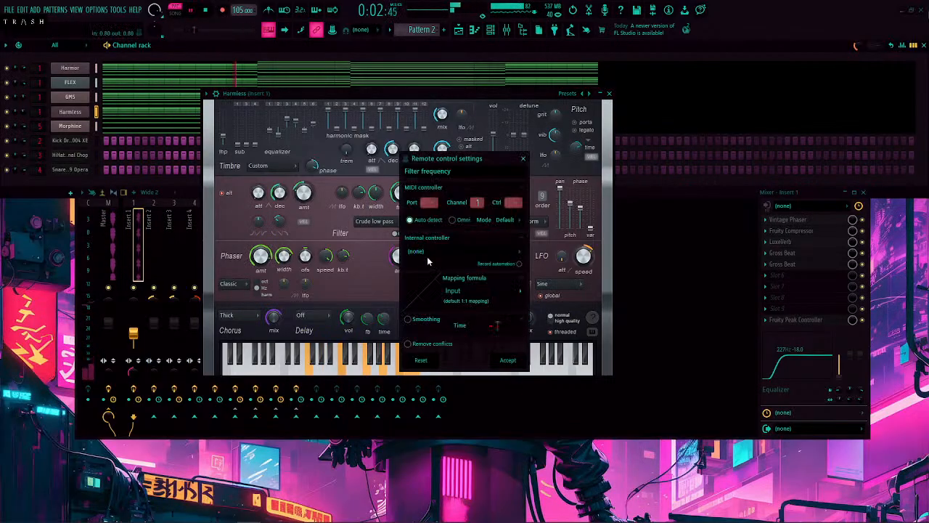
pyautogui.click(440, 252)
pyautogui.click(461, 300)
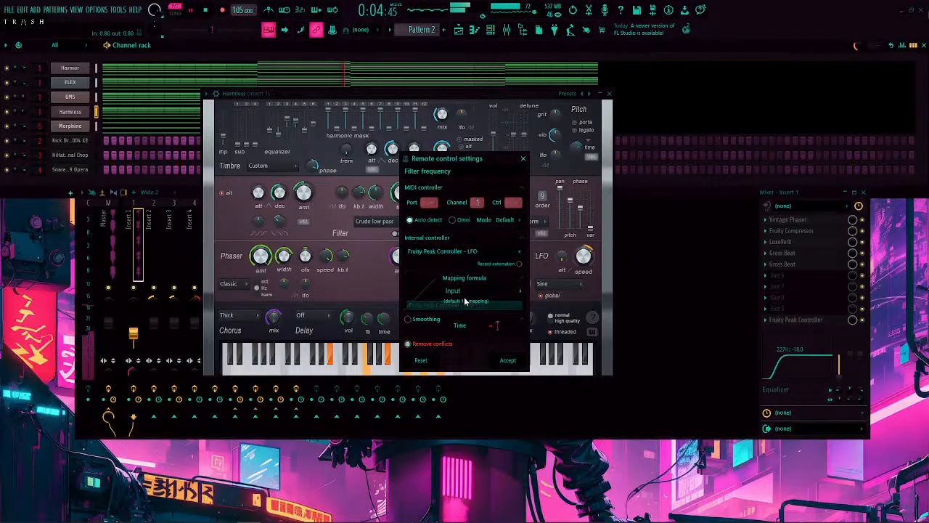
pyautogui.click(469, 290)
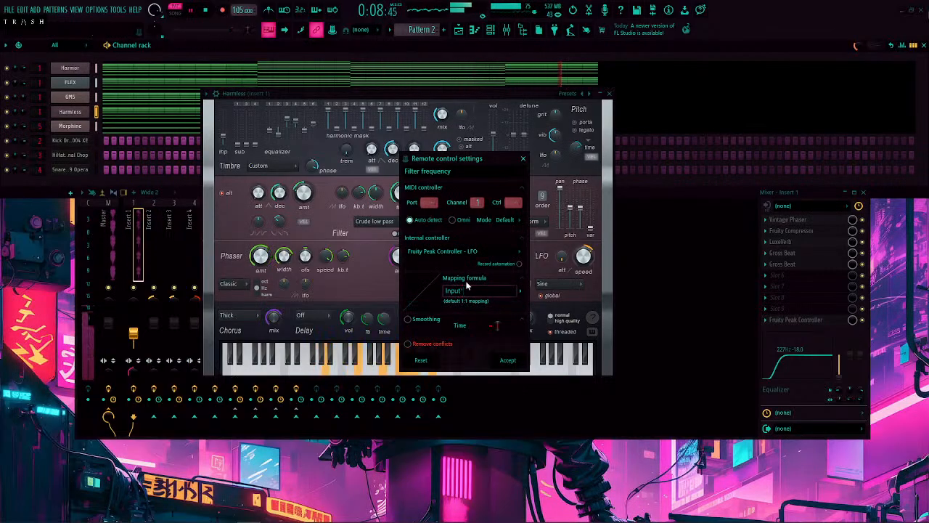
pyautogui.write('*0.4')
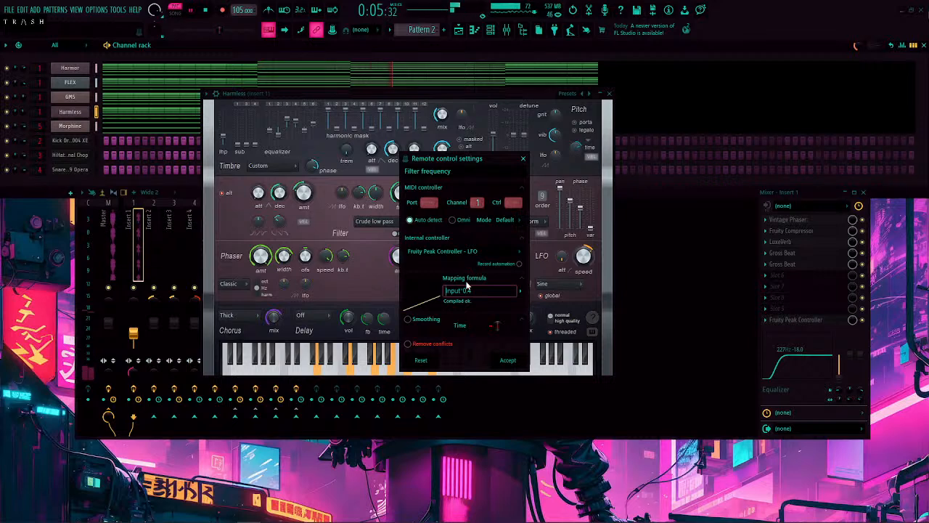
pyautogui.write('0.3+')
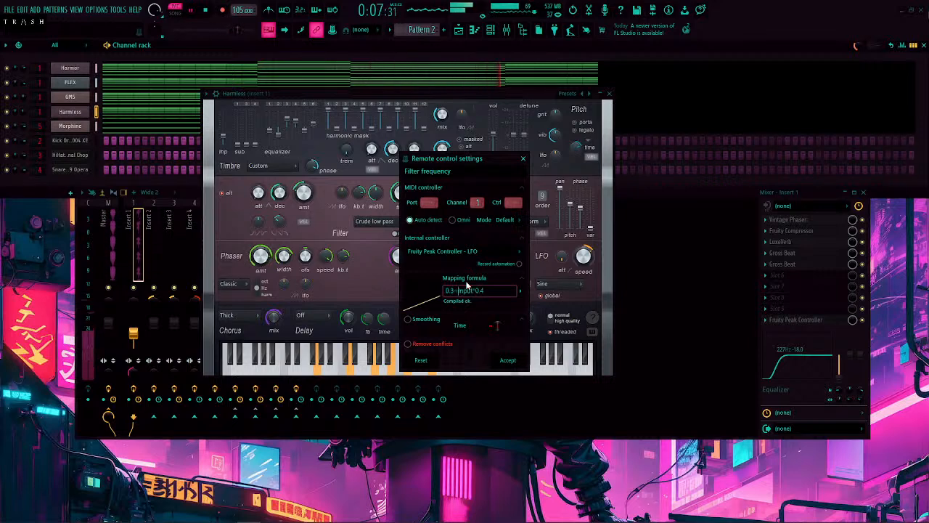
pyautogui.click(509, 361)
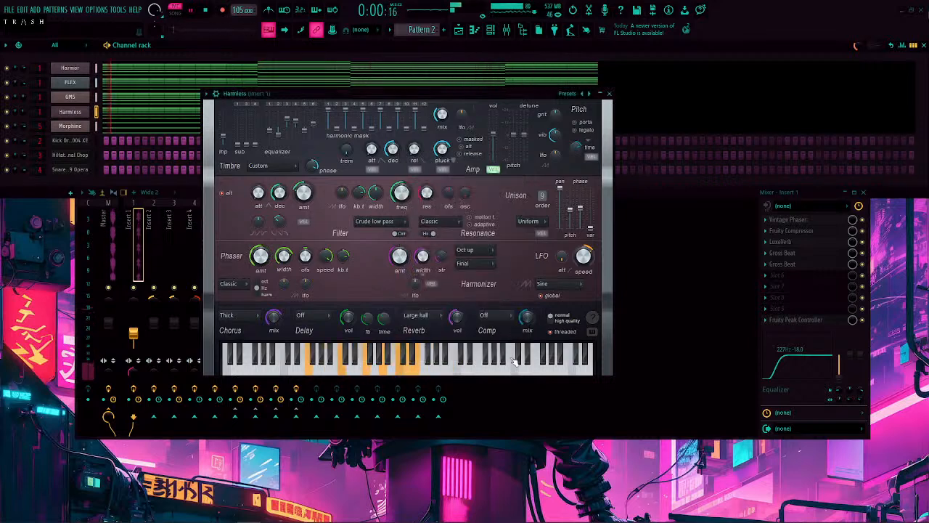
# Step: Open the controller link settings for Harmless's pluck decay length, with its mapping formula ready for editing
pyautogui.rightClick(443, 149)
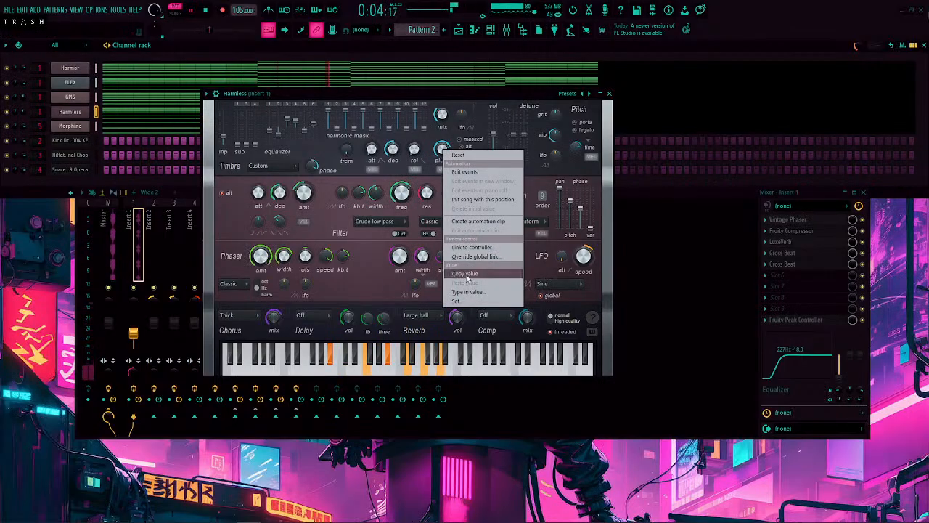
pyautogui.click(479, 247)
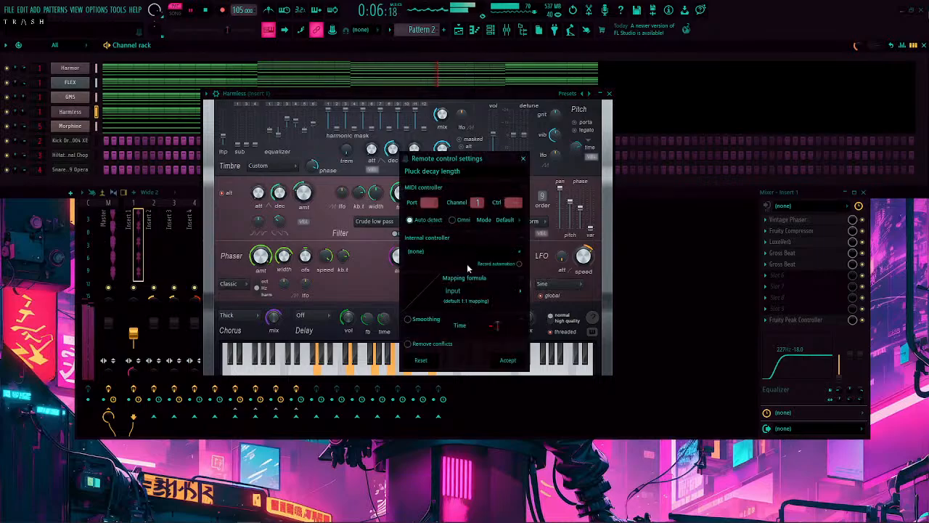
pyautogui.click(448, 289)
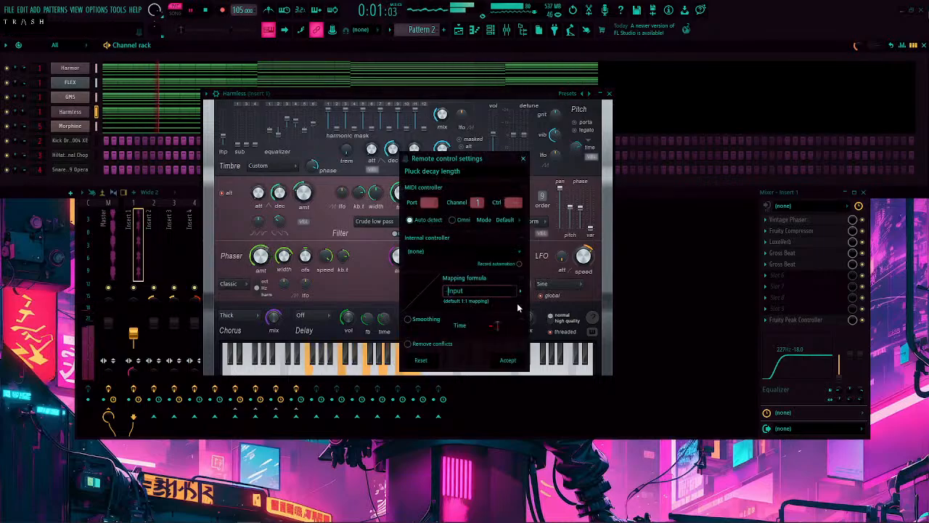
pyautogui.write('1-')
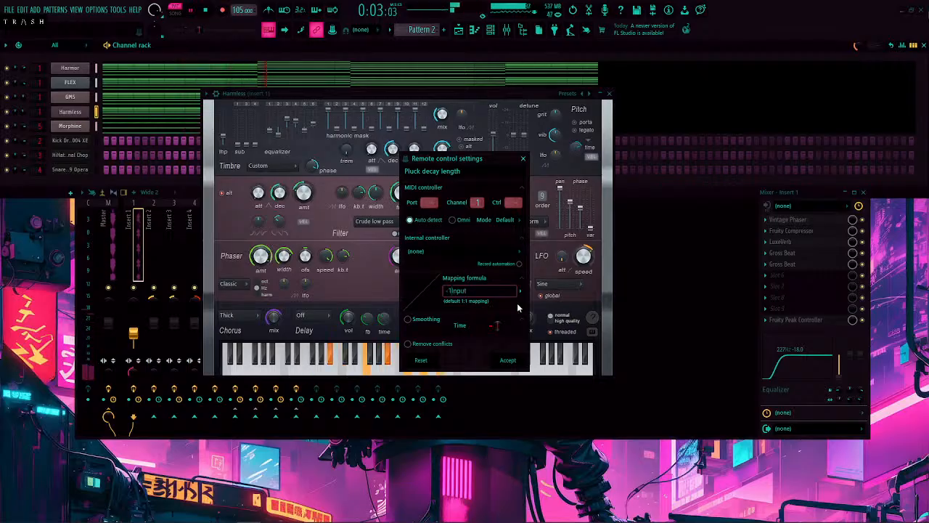
pyautogui.write('-0.8')
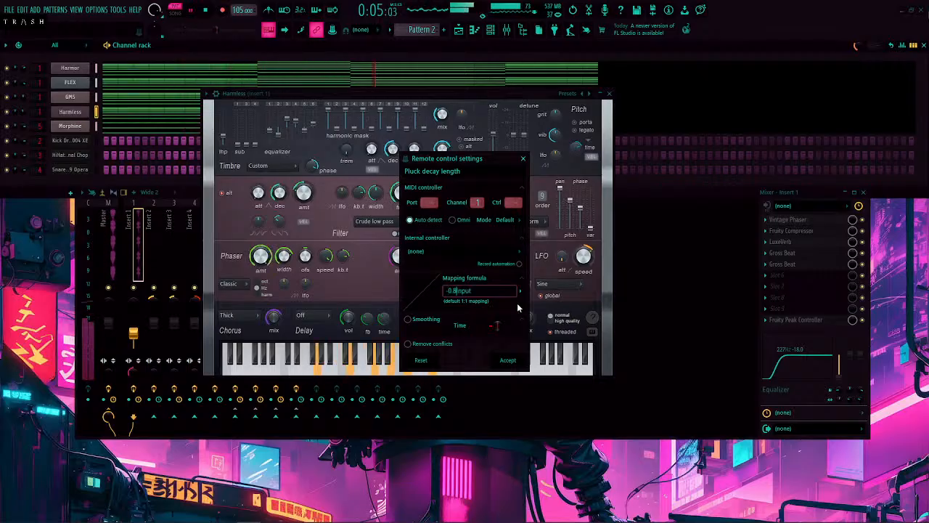
pyautogui.press('Return')
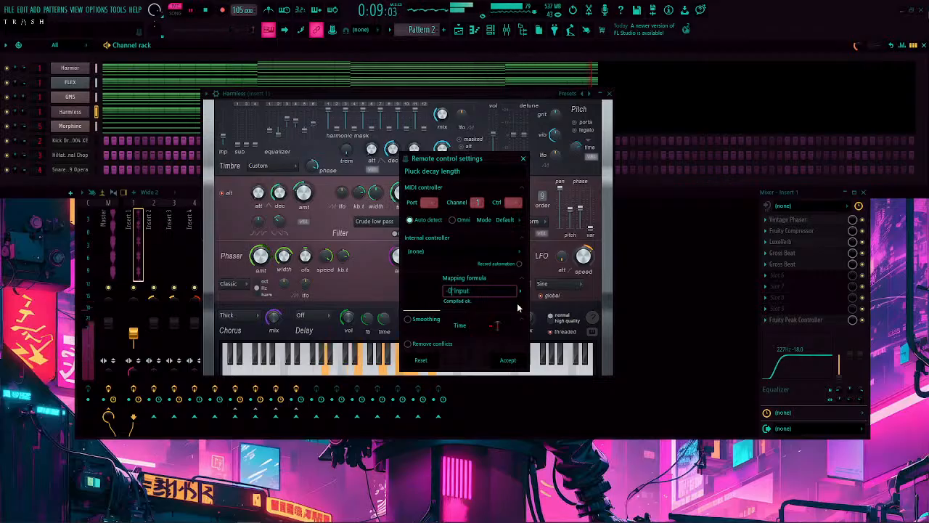
pyautogui.press('BackSpace')
pyautogui.write('1.2')
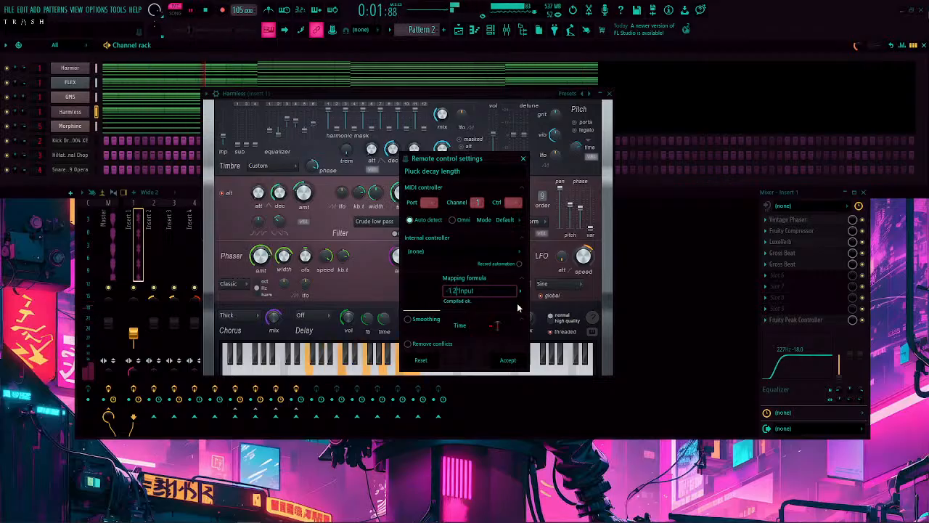
pyautogui.press('BackSpace')
pyautogui.press('BackSpace')
pyautogui.write('*')
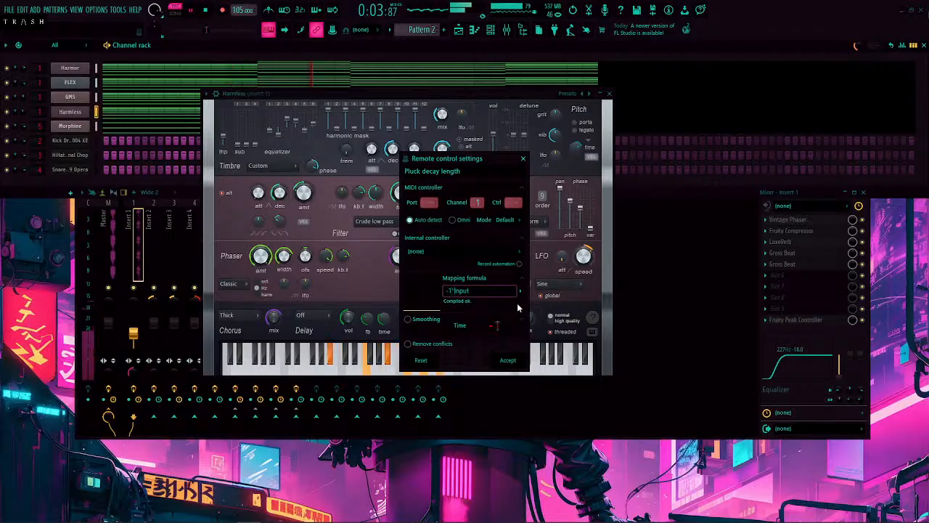
pyautogui.press('BackSpace')
pyautogui.write('+')
pyautogui.press('BackSpace')
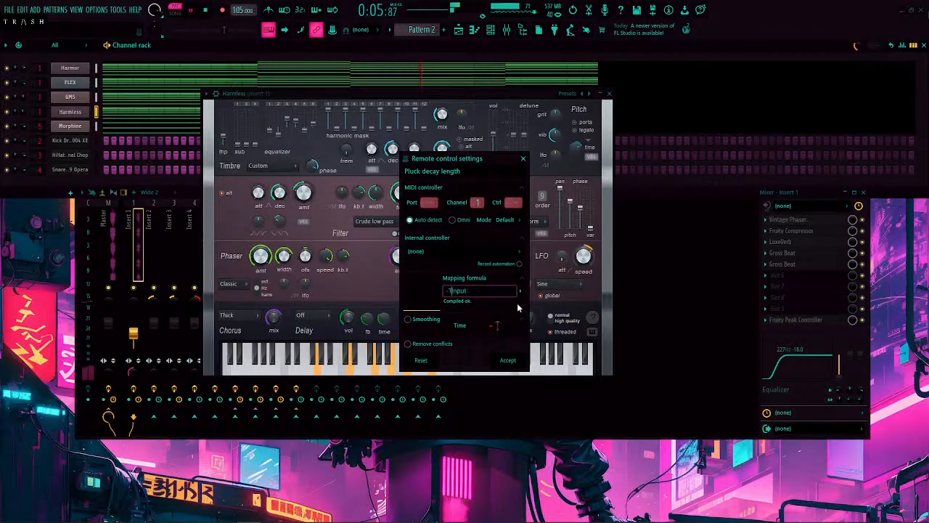
pyautogui.press('BackSpace')
pyautogui.press('BackSpace')
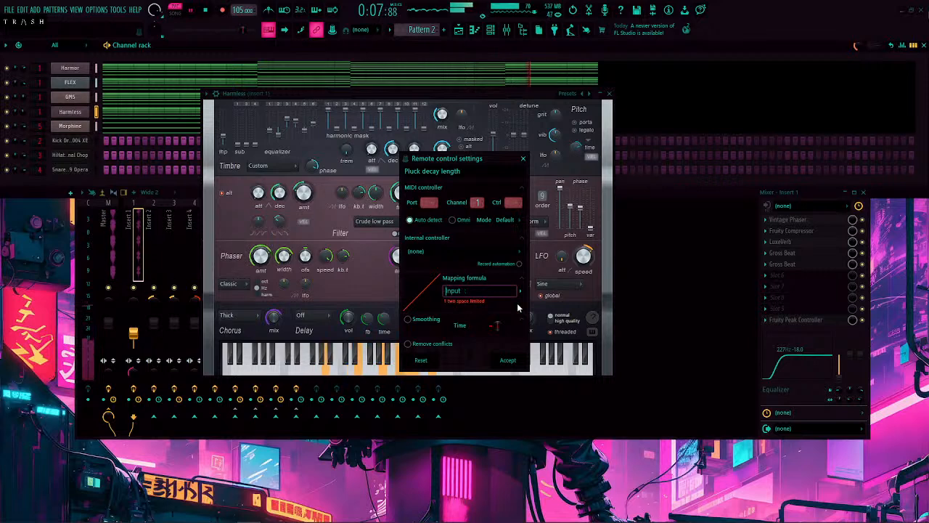
# Step: Try the mapping formula 0.8-Input*0.1 for Harmless's pluck decay length with no internal controller assigned
pyautogui.write('0.8-')
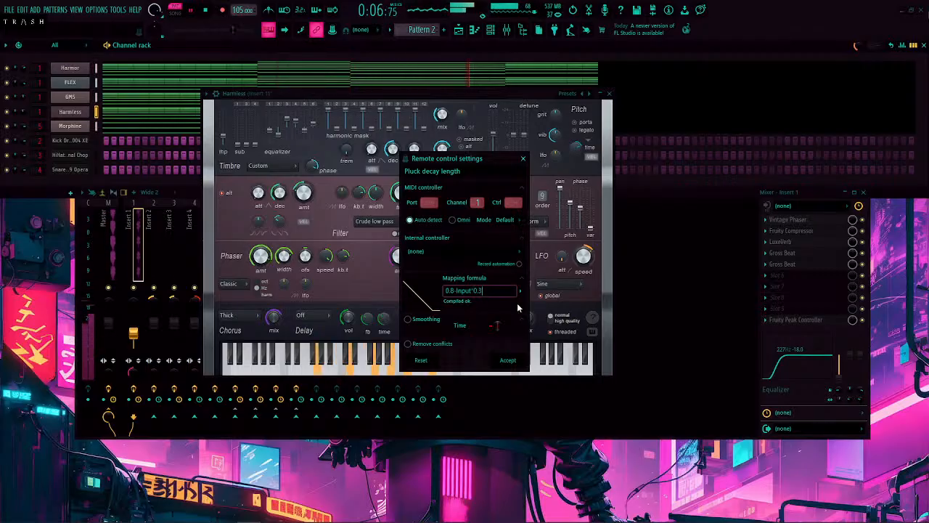
pyautogui.write('.3')
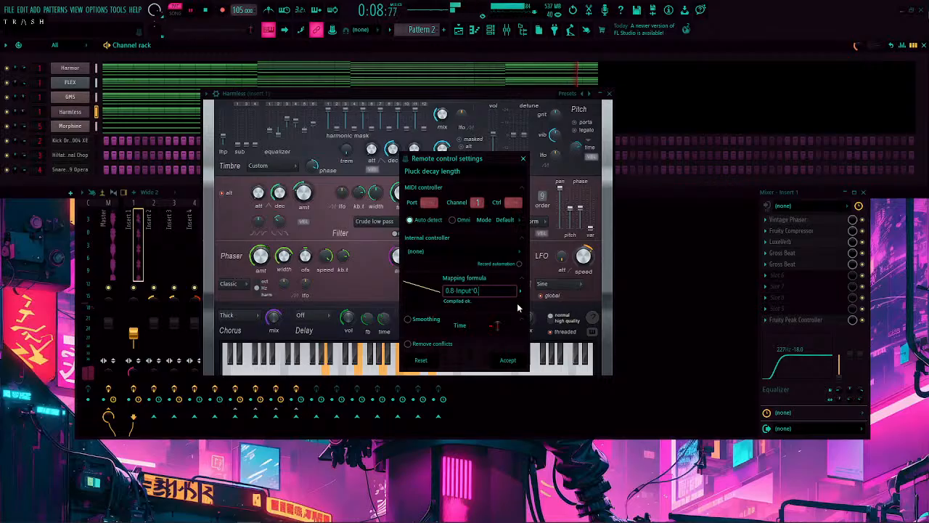
pyautogui.press('BackSpace')
pyautogui.write('2')
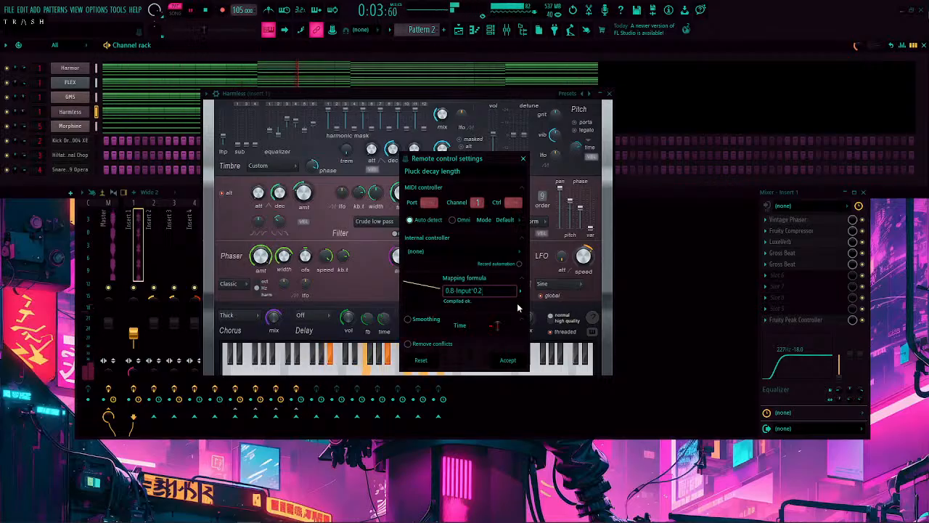
pyautogui.press('BackSpace')
pyautogui.write('1')
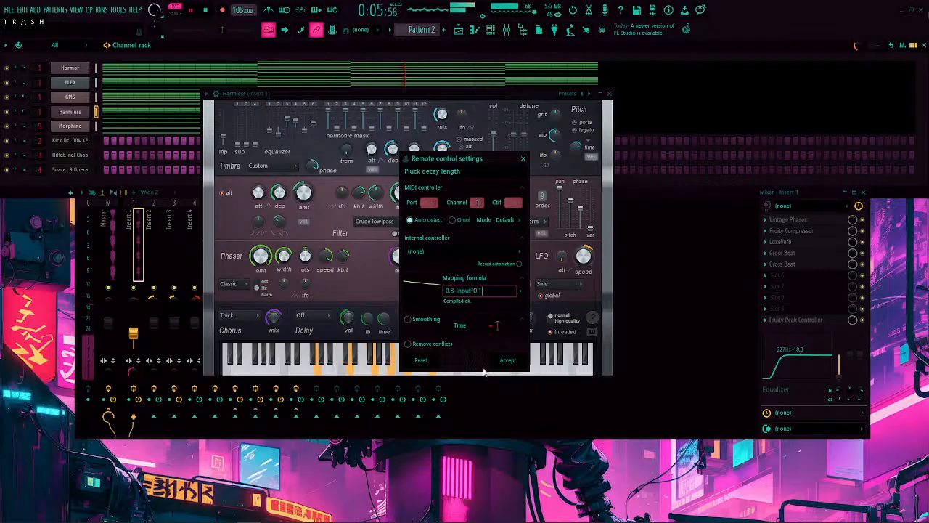
pyautogui.click(507, 361)
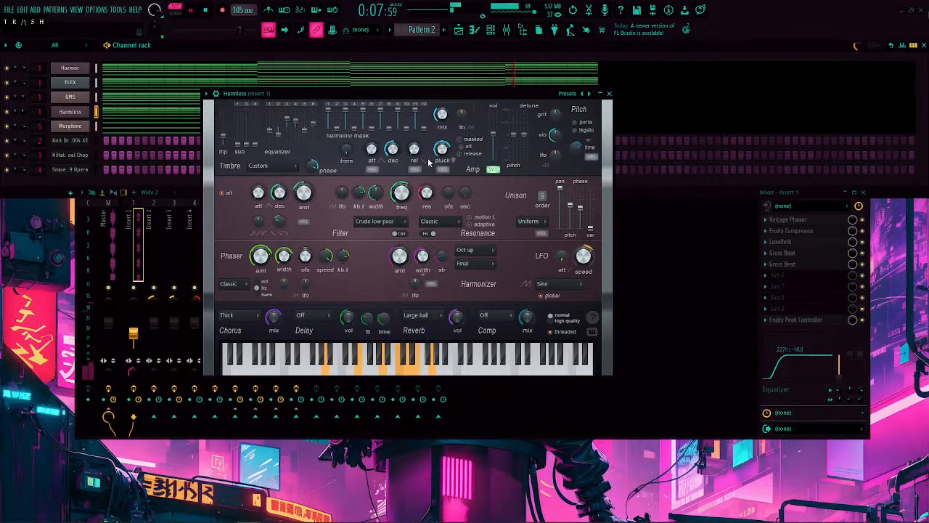
# Step: Link Harmless's pluck decay length to Fruity Peak Controller - LFO with the mapping formula 0.8-Input*0.1
pyautogui.rightClick(446, 150)
pyautogui.click(479, 247)
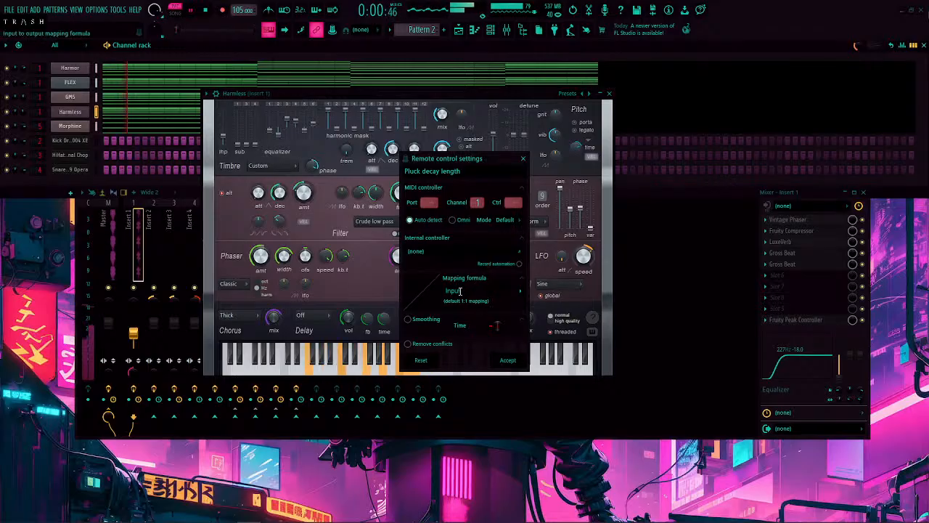
pyautogui.click(465, 251)
pyautogui.click(451, 306)
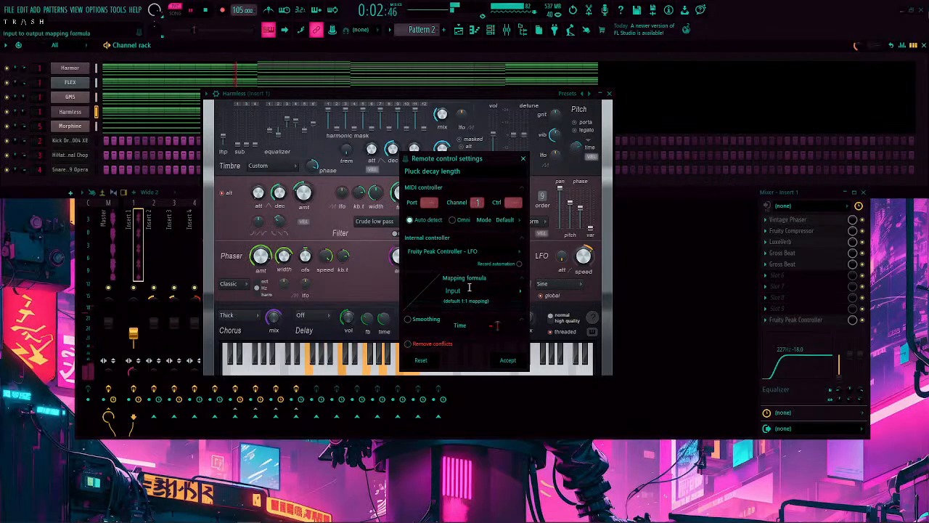
pyautogui.click(464, 291)
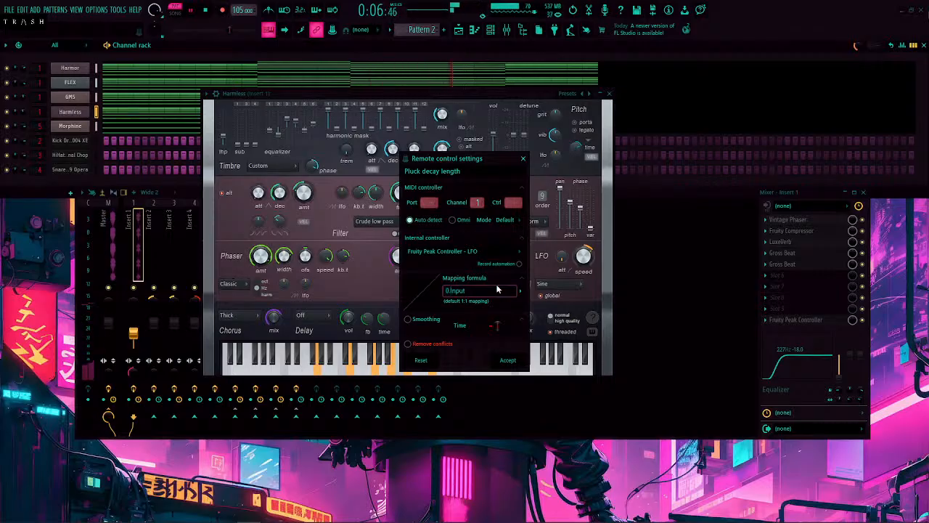
pyautogui.write('0.8*Input')
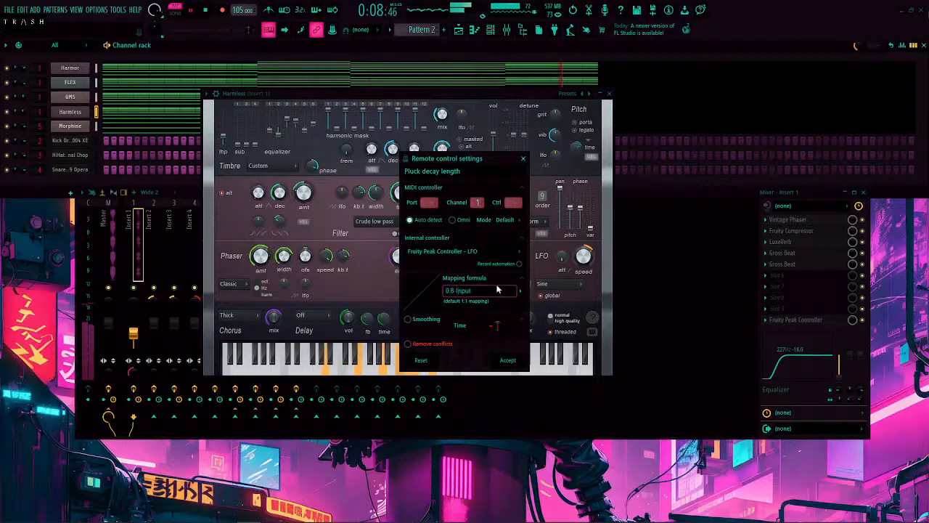
pyautogui.write('*0.1')
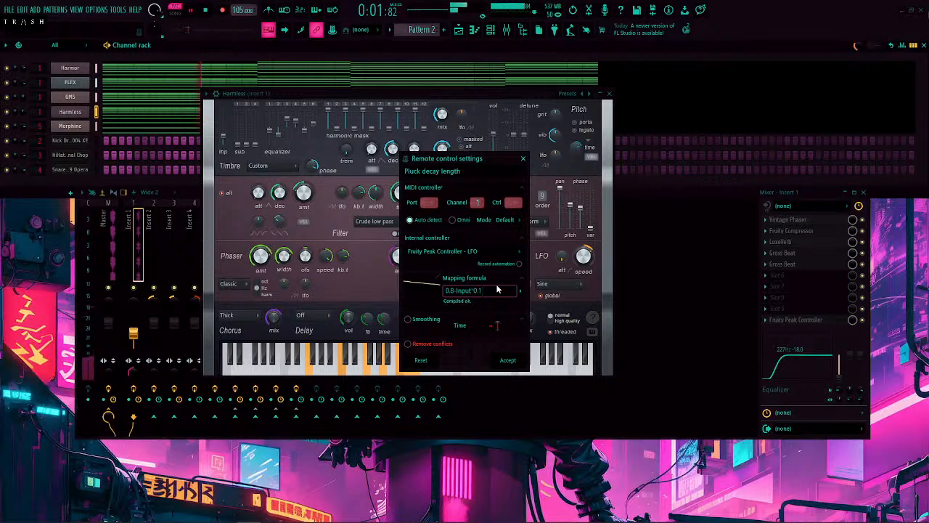
pyautogui.click(506, 359)
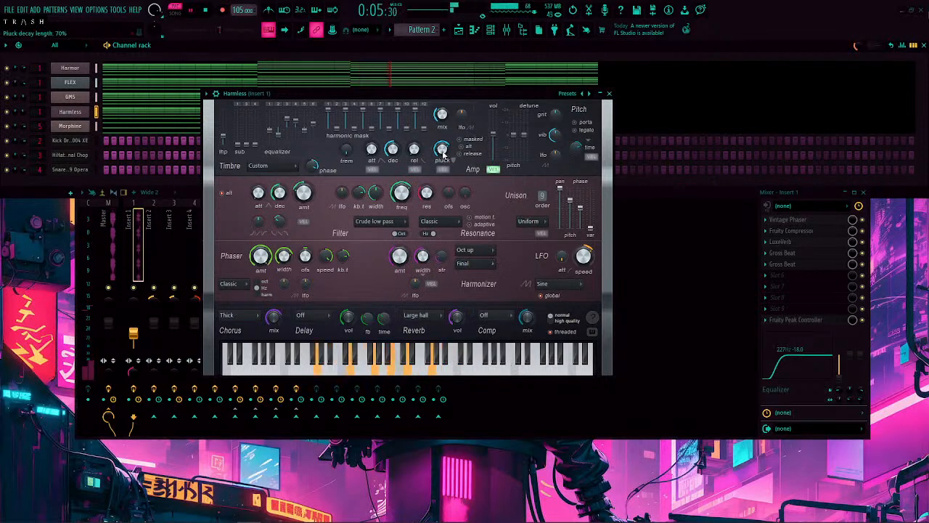
# Step: Change the pluck decay length's mapping formula to 0.8-Input*0.3 and close Harmless
pyautogui.rightClick(463, 265)
pyautogui.click(472, 249)
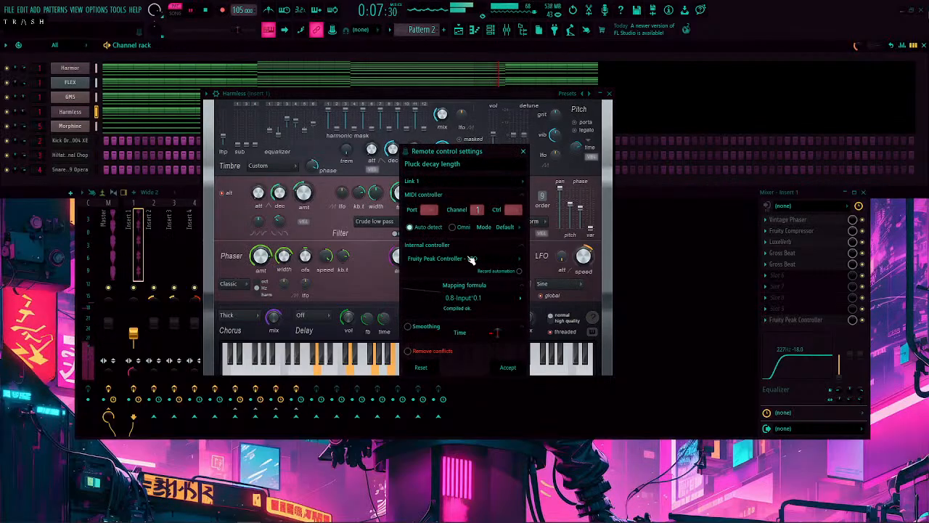
pyautogui.click(522, 152)
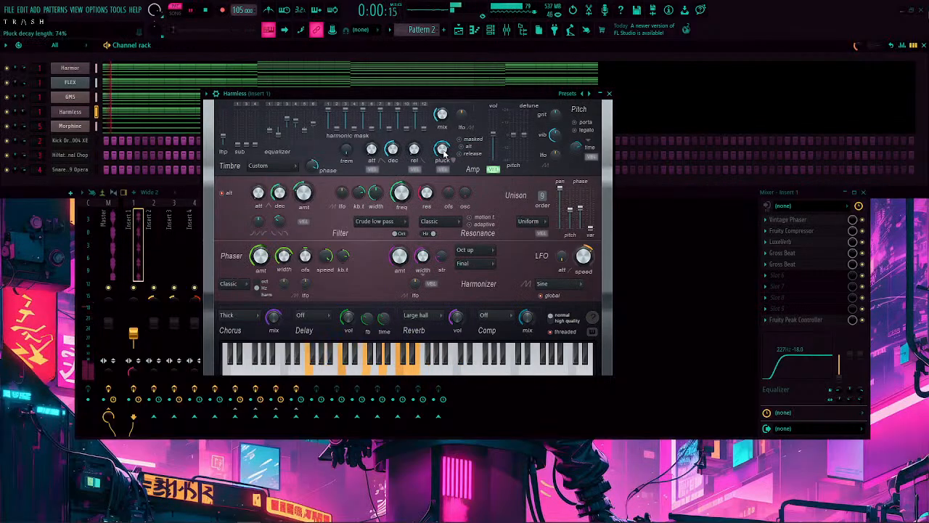
pyautogui.rightClick(443, 150)
pyautogui.click(471, 249)
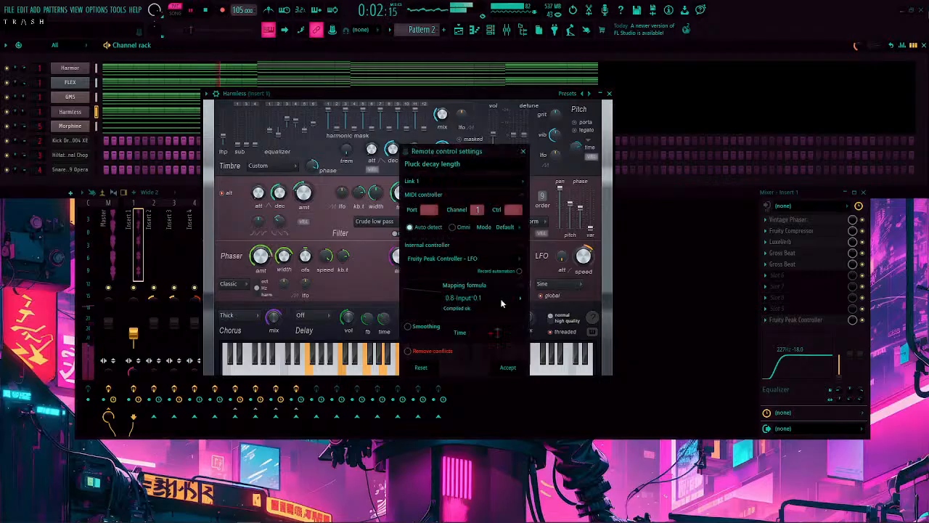
pyautogui.click(488, 298)
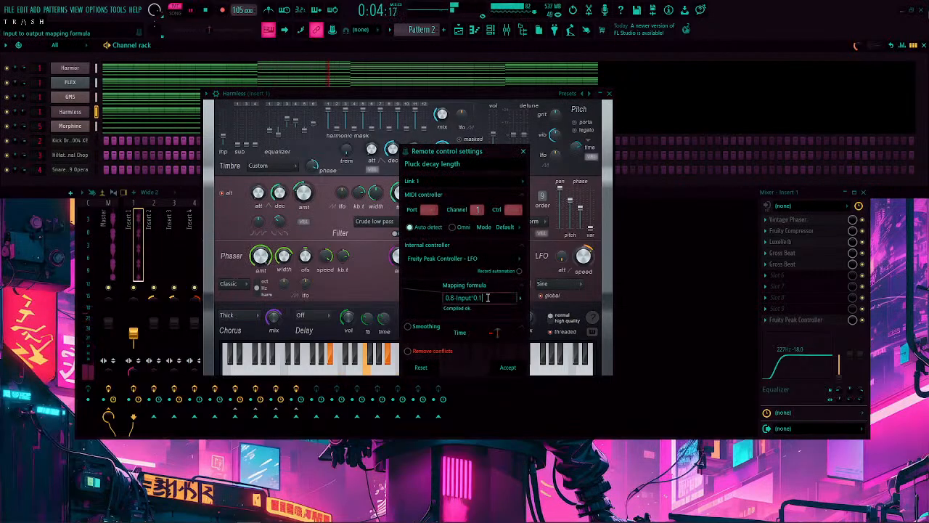
pyautogui.press('BackSpace')
pyautogui.write('3')
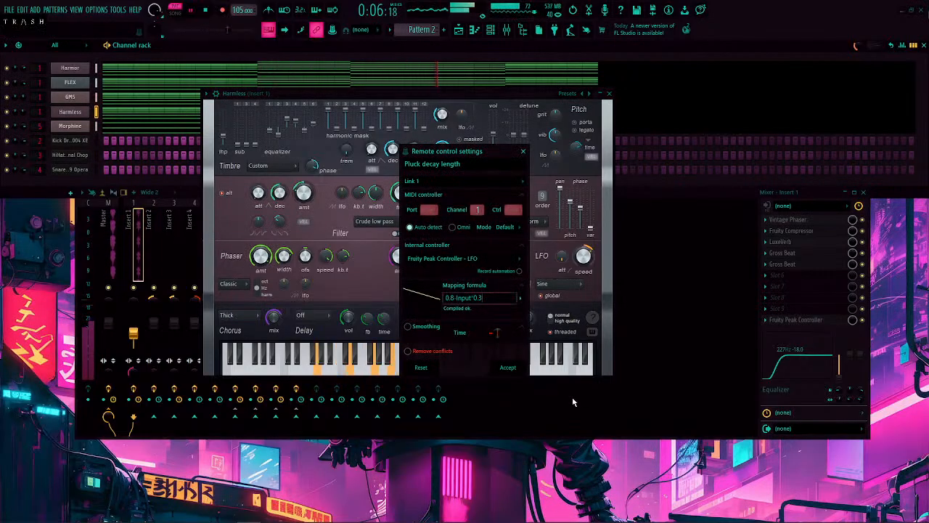
pyautogui.click(508, 368)
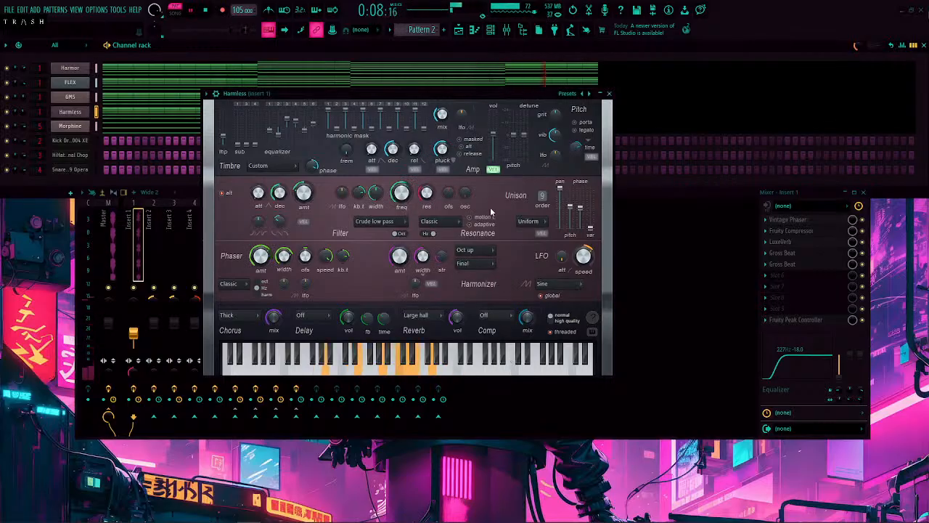
pyautogui.click(608, 94)
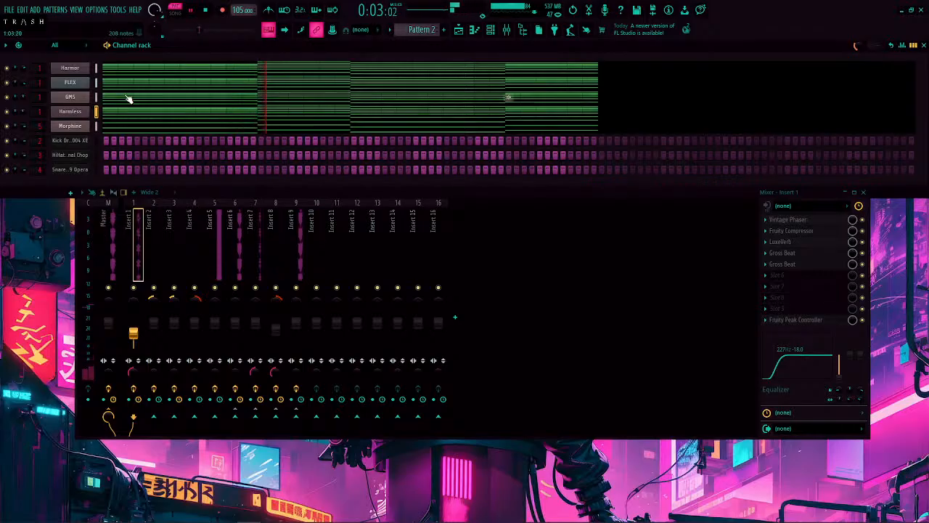
# Step: Open GMS and assign Fruity Peak Controller - LFO as the internal controller for its amp decay
pyautogui.rightClick(89, 110)
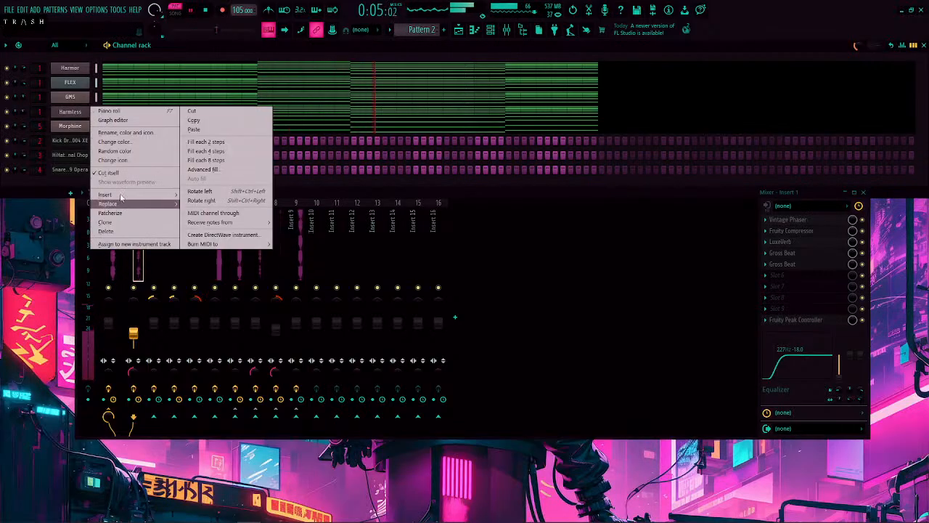
pyautogui.click(83, 101)
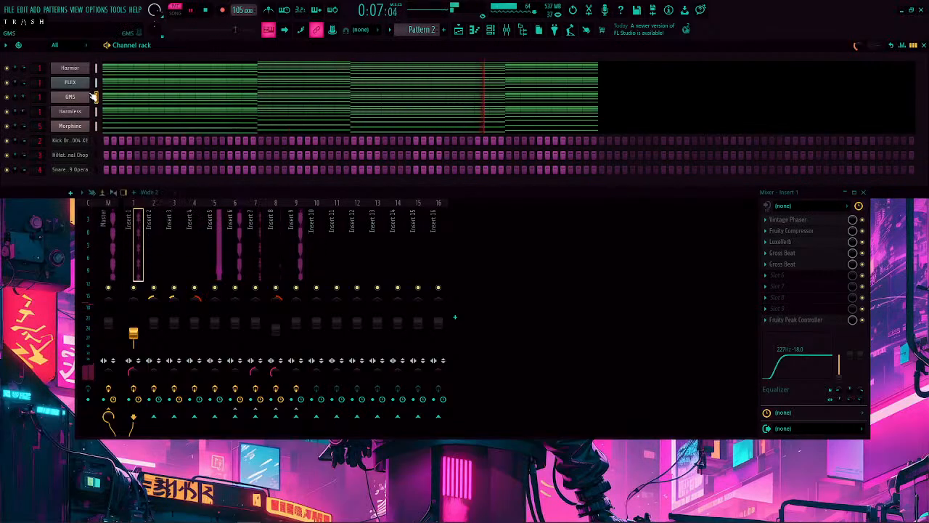
pyautogui.click(80, 98)
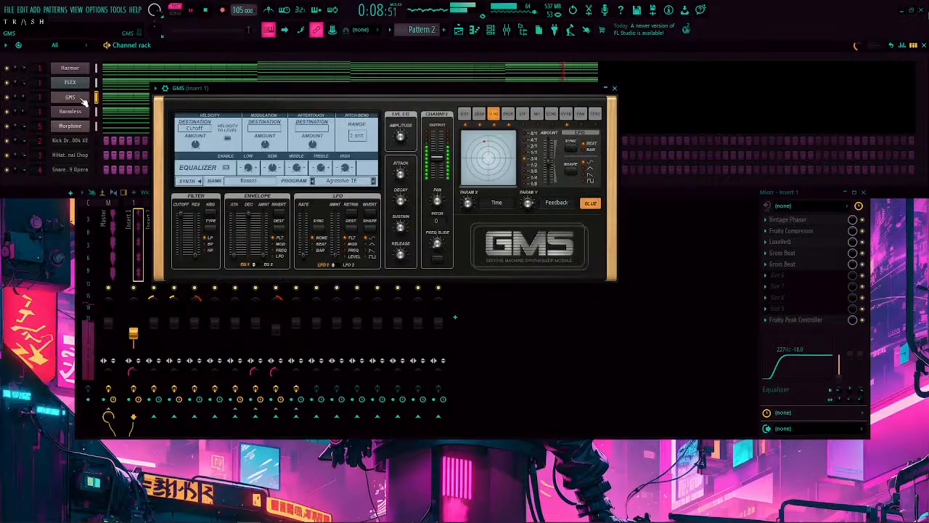
pyautogui.rightClick(404, 202)
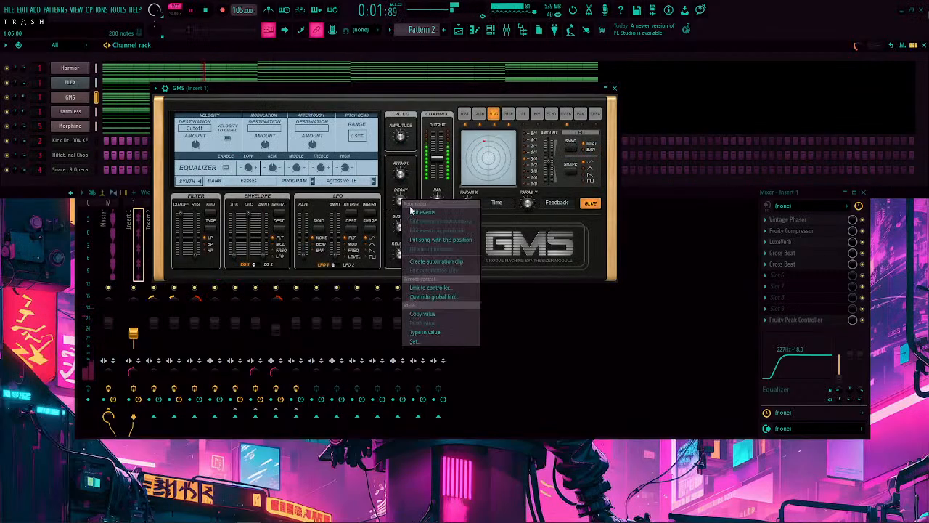
pyautogui.click(429, 286)
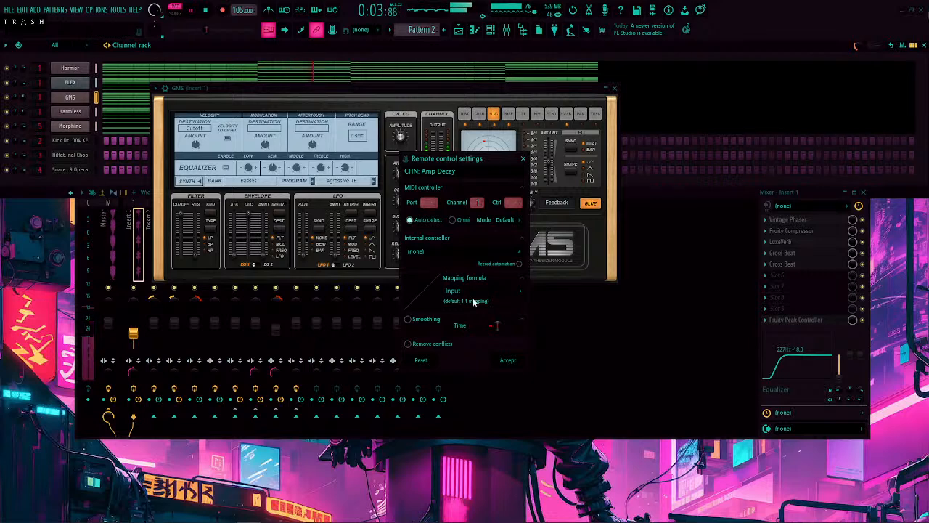
pyautogui.click(446, 254)
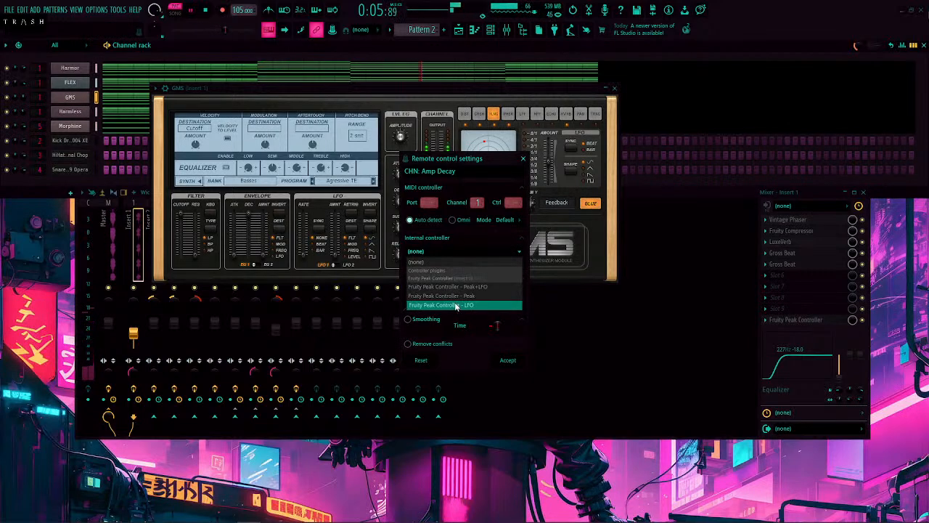
pyautogui.click(456, 305)
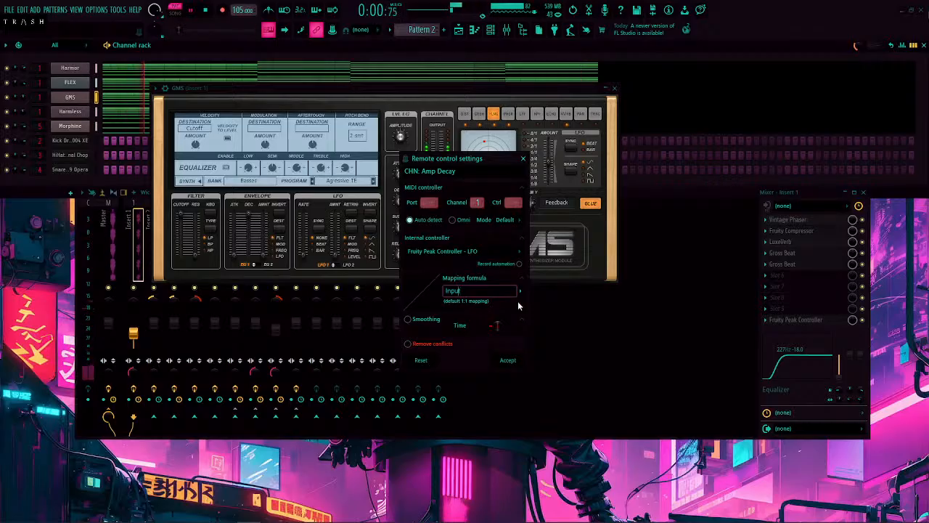
# Step: Set the amp decay link's mapping formula to 0.4+Input*0.2, accept the link and close GMS
pyautogui.write('0.4')
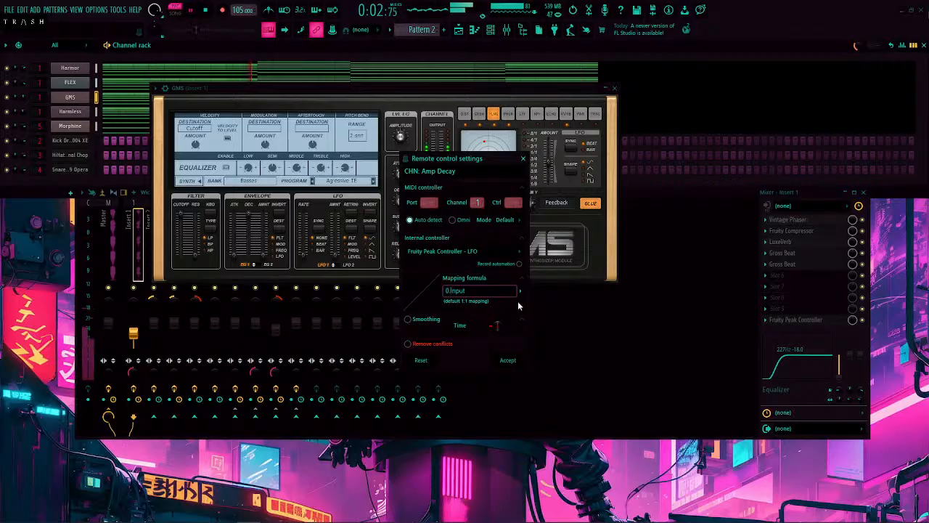
pyautogui.write('*Input')
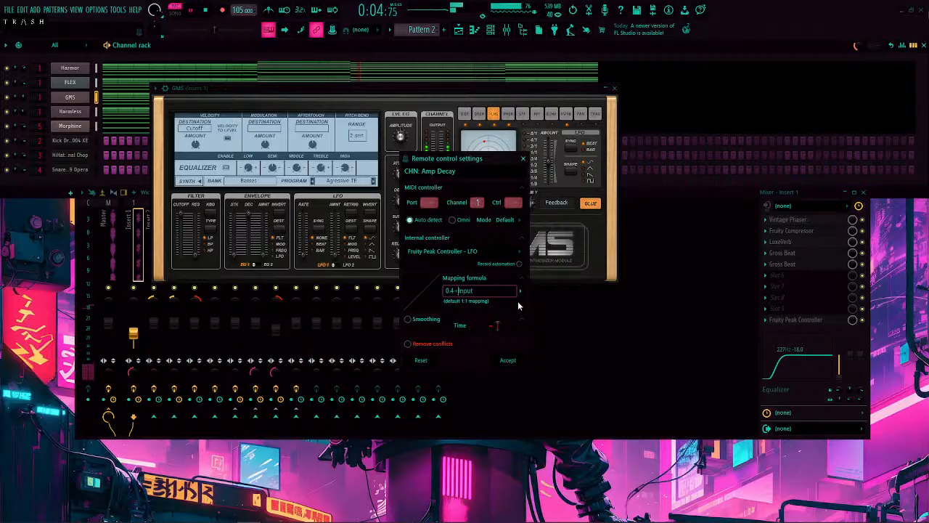
pyautogui.write('^')
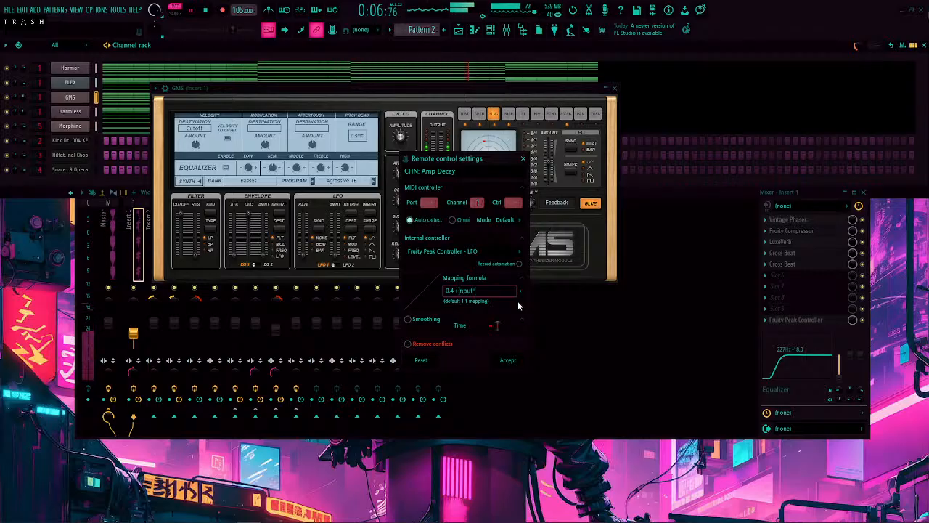
pyautogui.write('0')
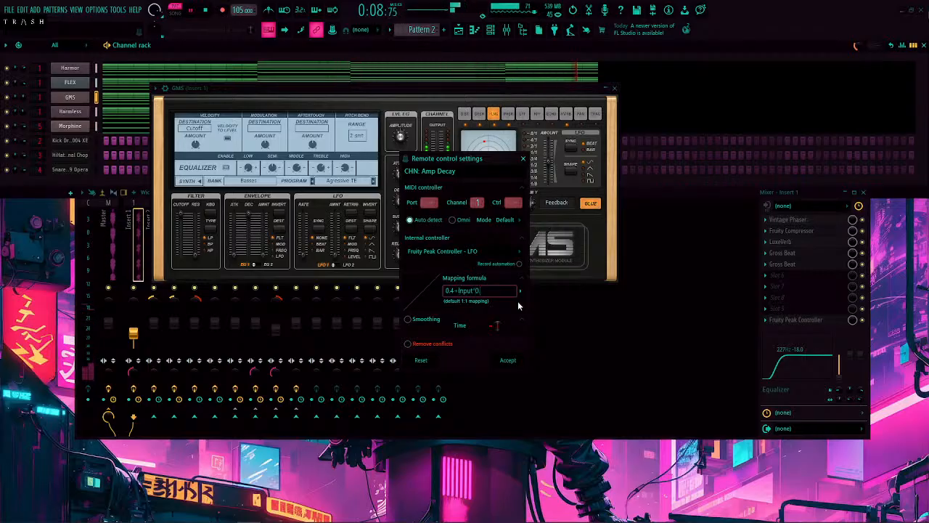
pyautogui.write('.2')
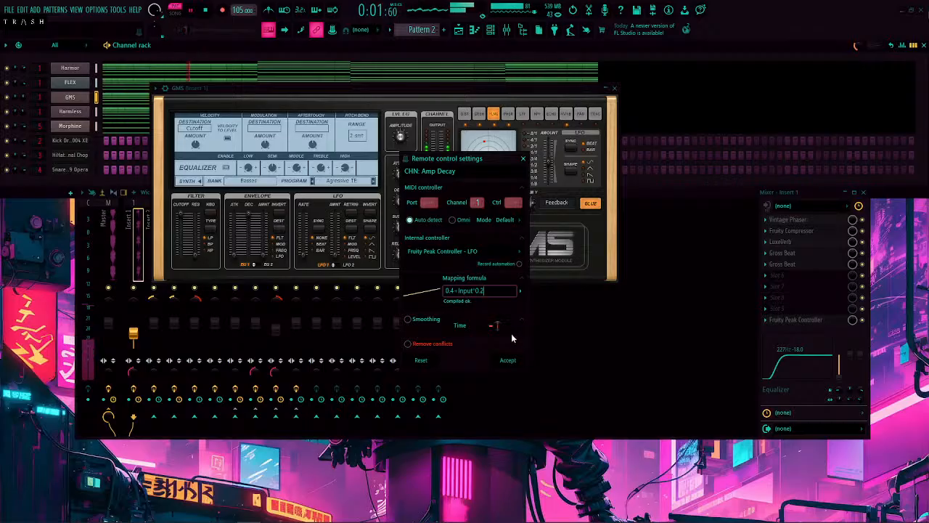
pyautogui.click(509, 361)
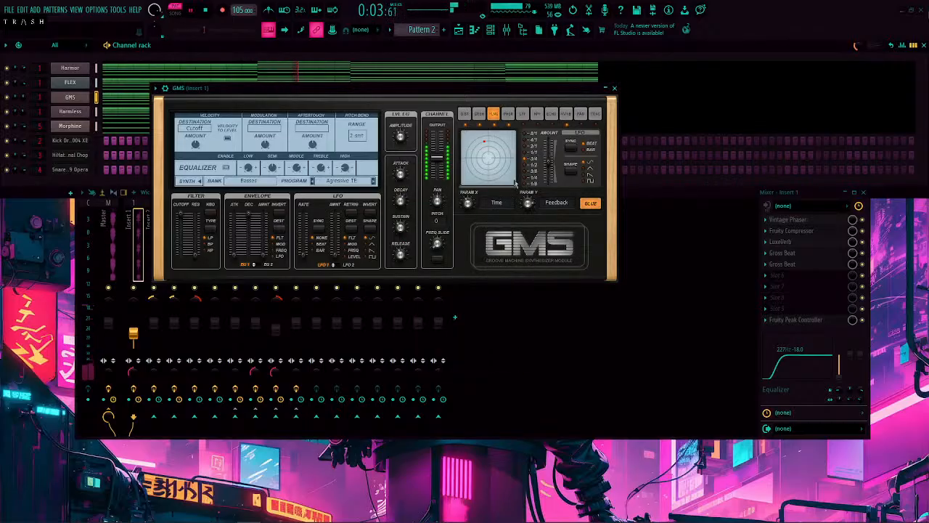
pyautogui.click(614, 89)
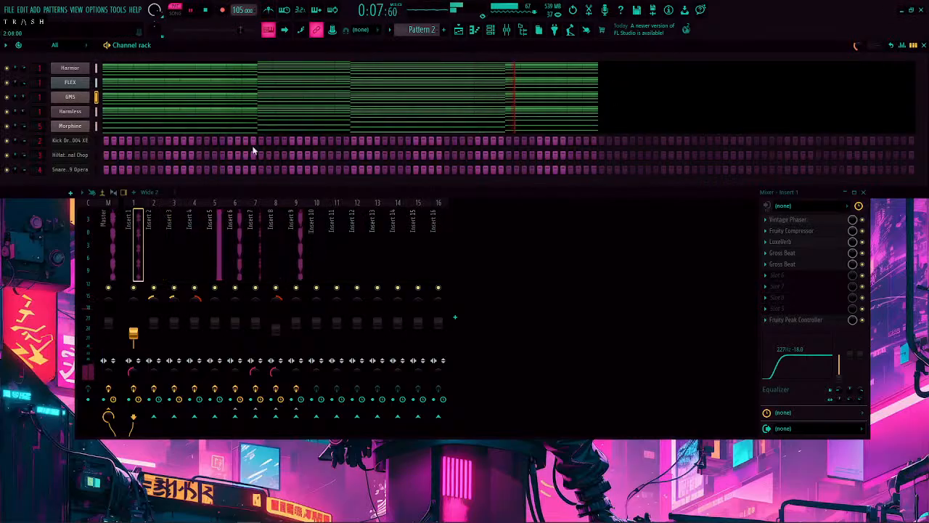
# Step: Open FLEX and link its filter cutoff to Fruity Peak Controller - LFO with the mapping formula Input*0.4
pyautogui.click(95, 112)
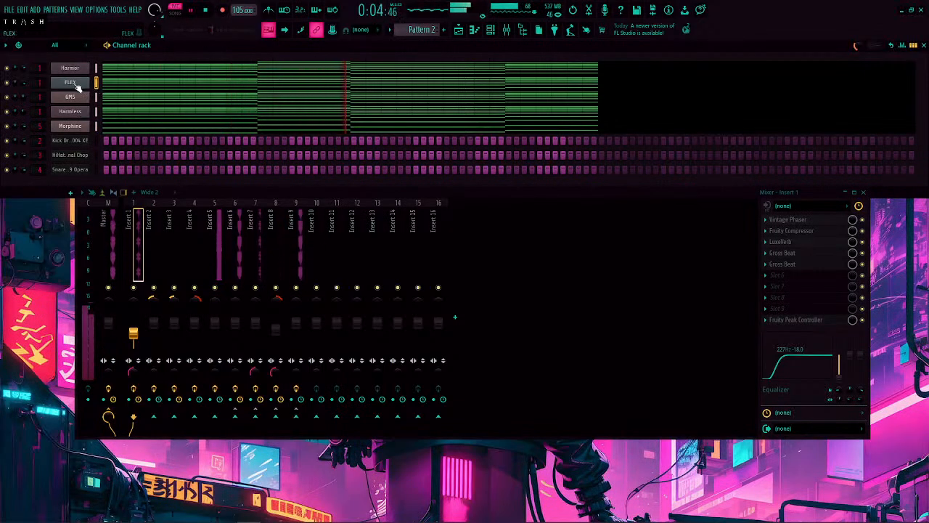
pyautogui.click(75, 85)
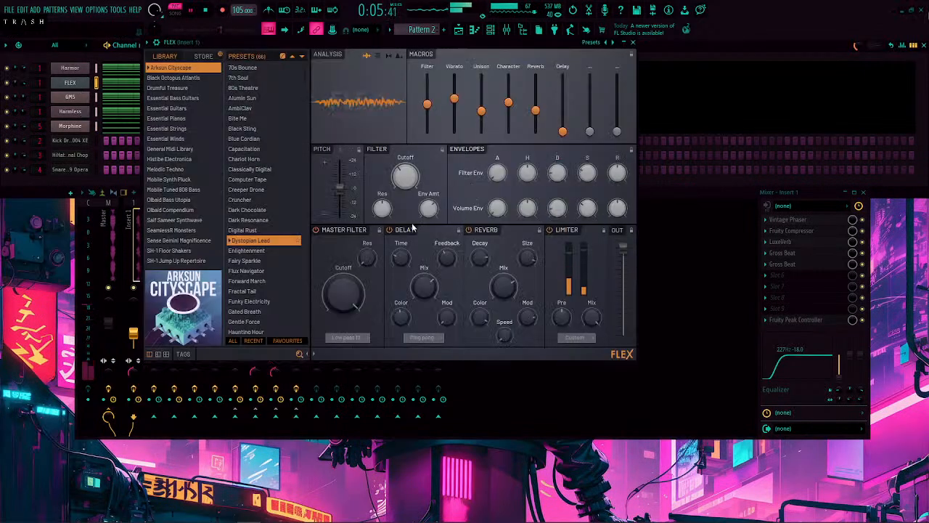
pyautogui.rightClick(405, 179)
pyautogui.click(436, 276)
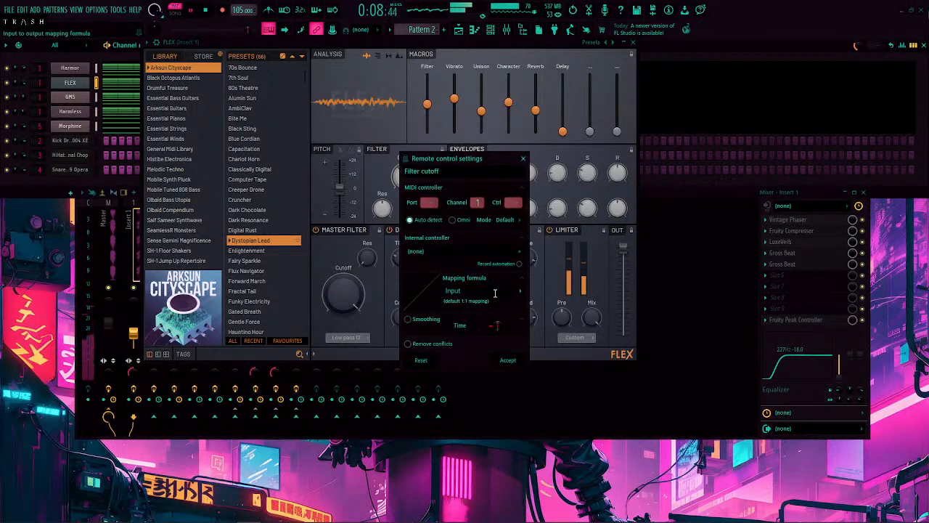
pyautogui.click(472, 291)
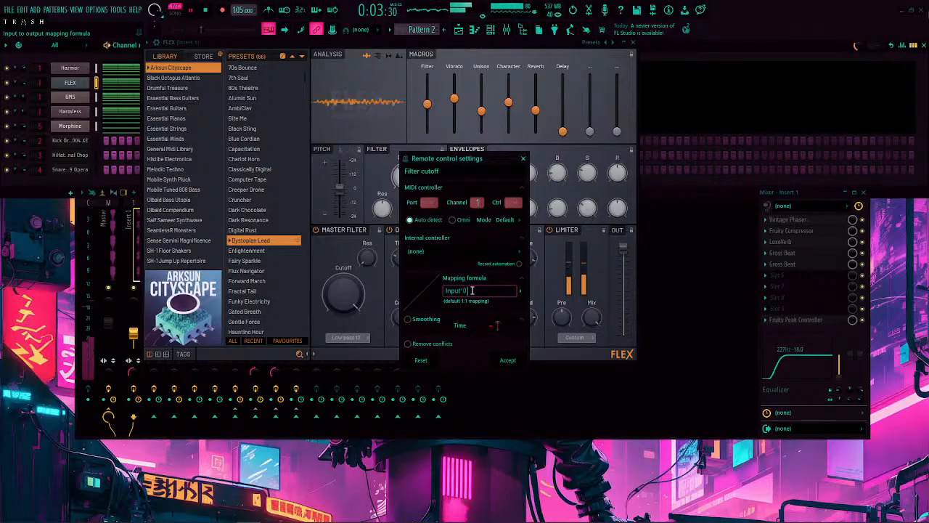
pyautogui.write('*0.4')
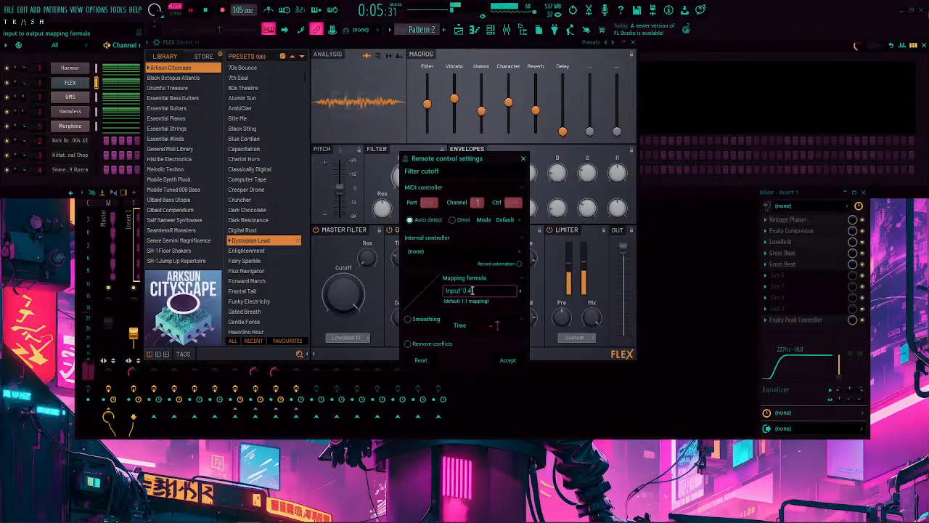
pyautogui.click(464, 251)
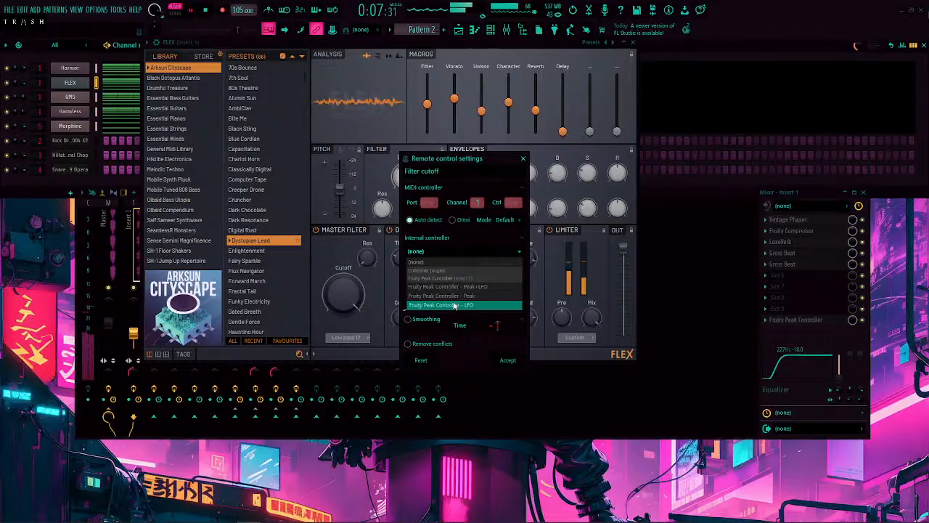
pyautogui.click(453, 306)
pyautogui.click(509, 360)
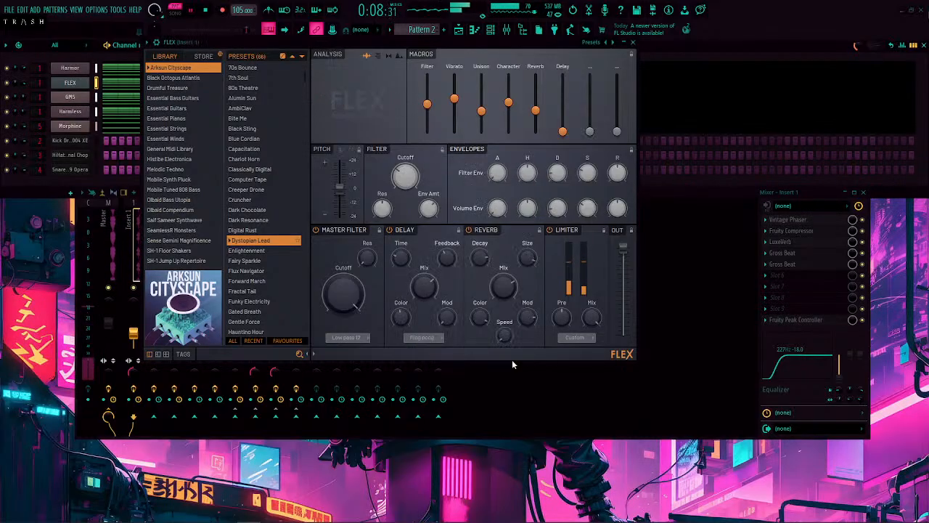
# Step: Link FLEX's Filter macro to Fruity Peak Controller - LFO with the mapping formula 0.2+Input*0.4
pyautogui.rightClick(429, 104)
pyautogui.click(465, 201)
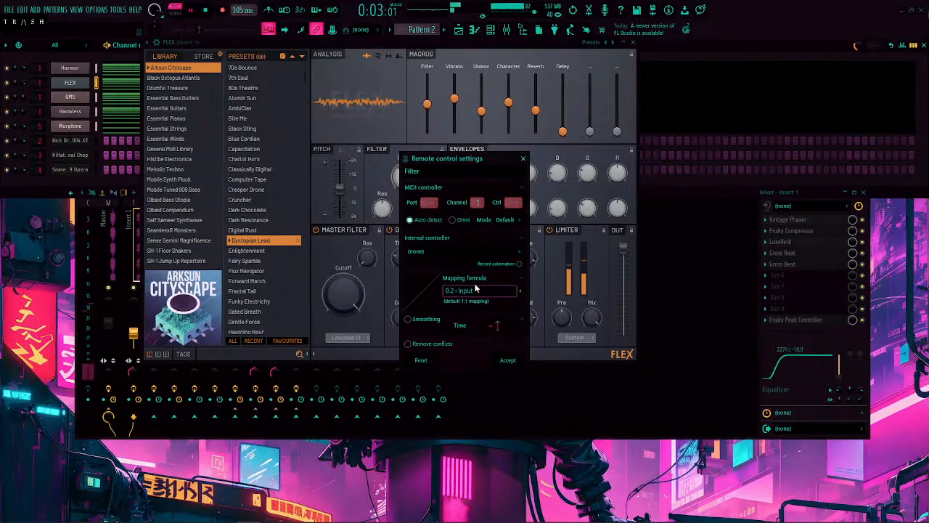
pyautogui.write('*4')
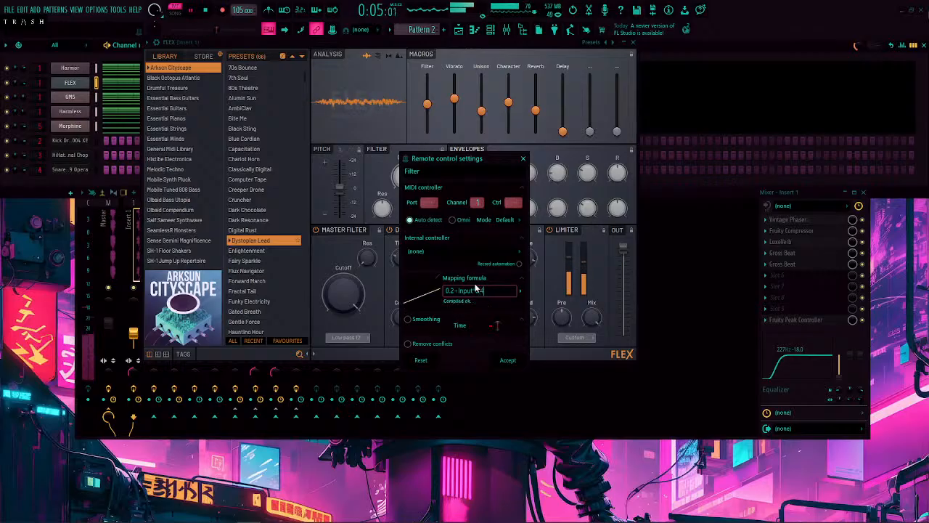
pyautogui.click(436, 252)
pyautogui.click(445, 304)
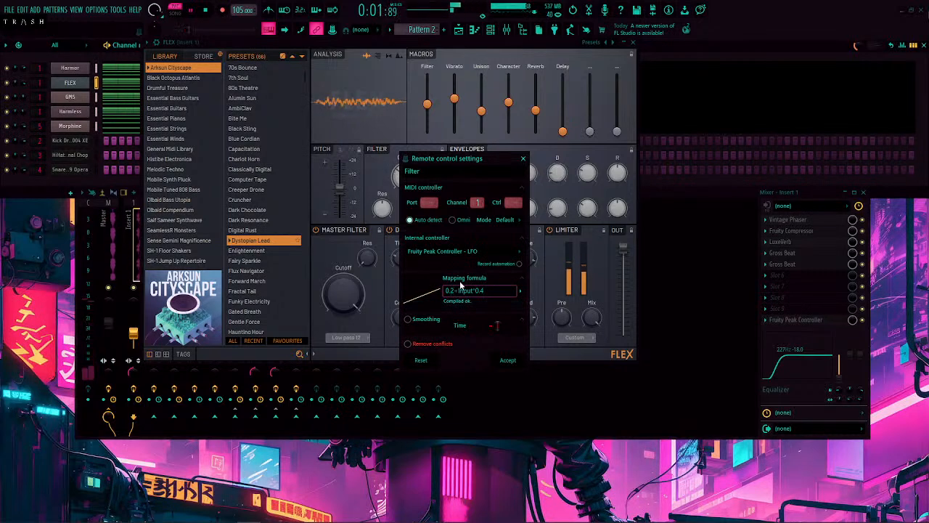
pyautogui.click(510, 361)
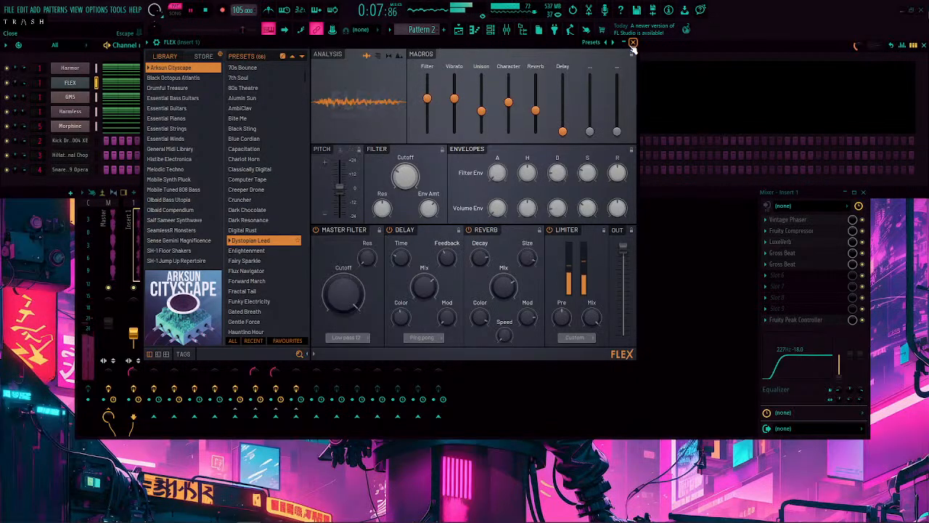
# Step: Link FLEX's Unison macro to Fruity Peak Controller - LFO with the mapping formula 0.8-Input*0.3, and close FLEX
pyautogui.rightClick(482, 114)
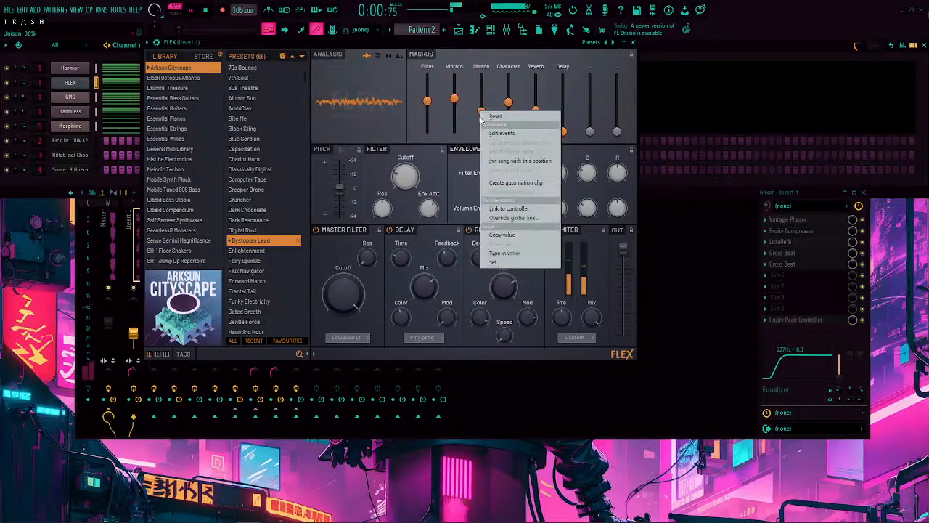
pyautogui.click(501, 210)
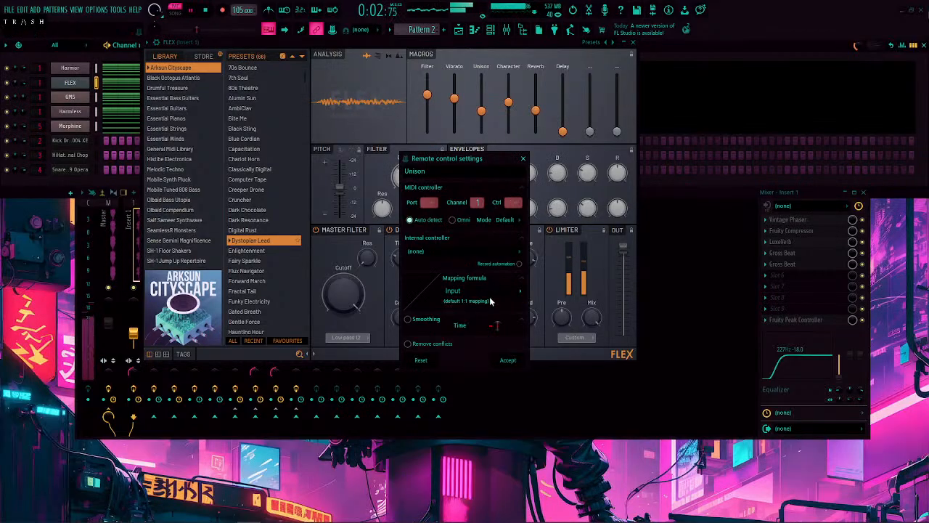
pyautogui.click(522, 292)
pyautogui.click(515, 293)
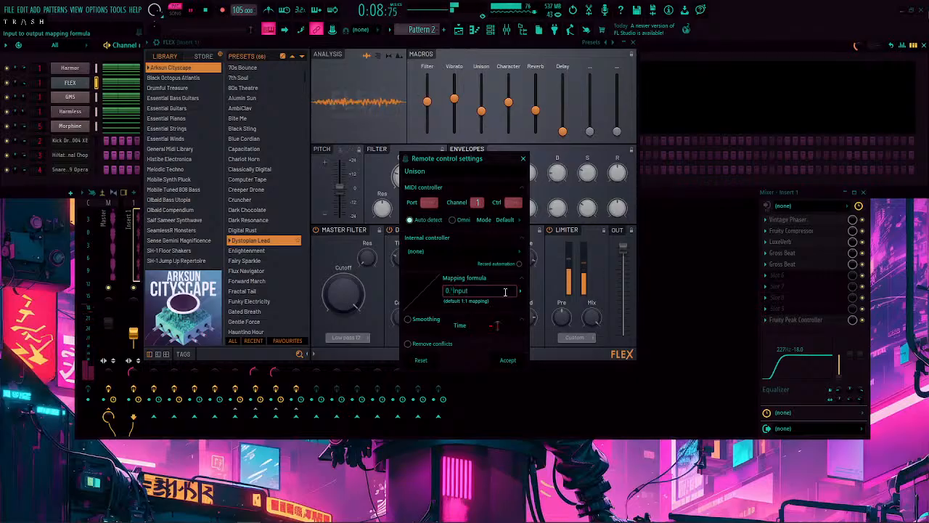
pyautogui.write('0.8*')
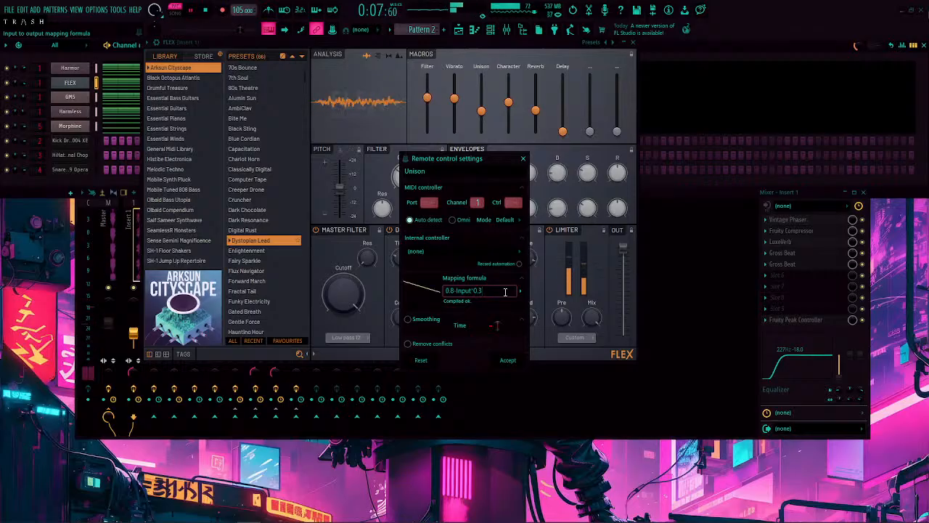
pyautogui.click(463, 251)
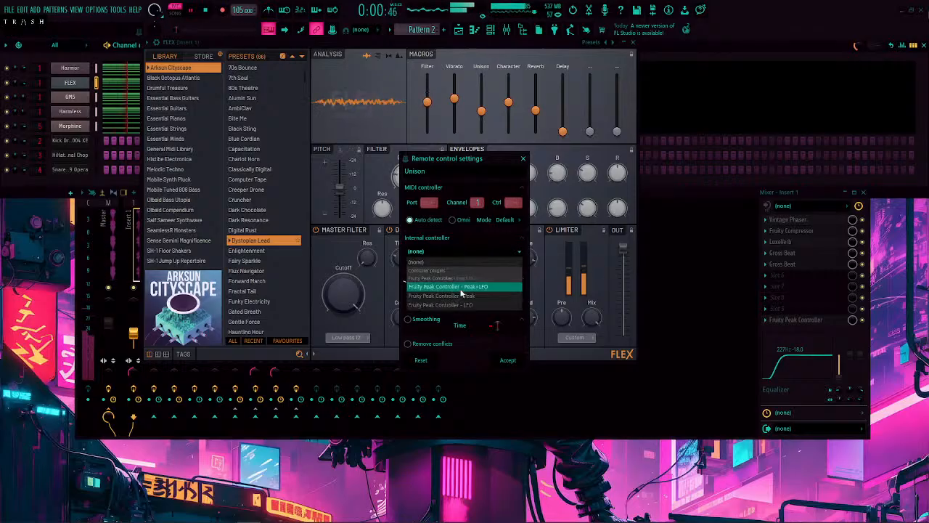
pyautogui.click(459, 305)
pyautogui.click(510, 361)
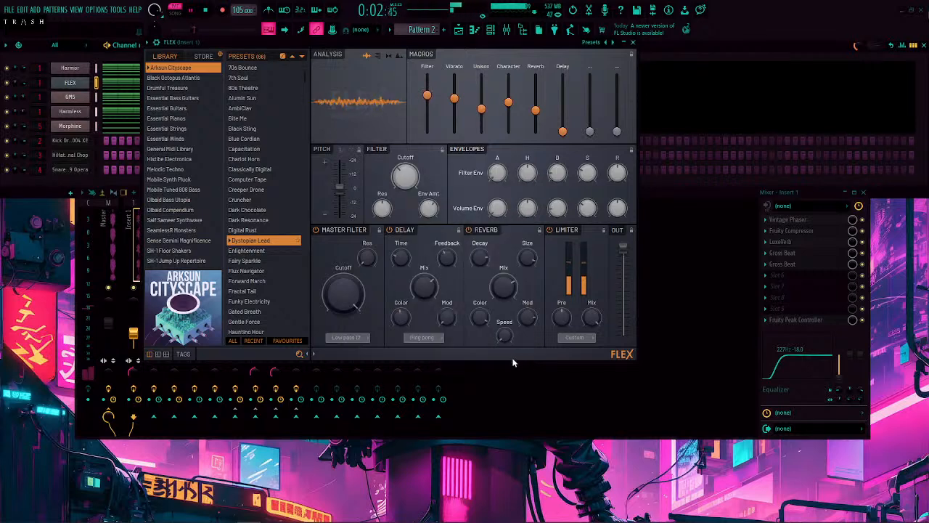
pyautogui.click(633, 43)
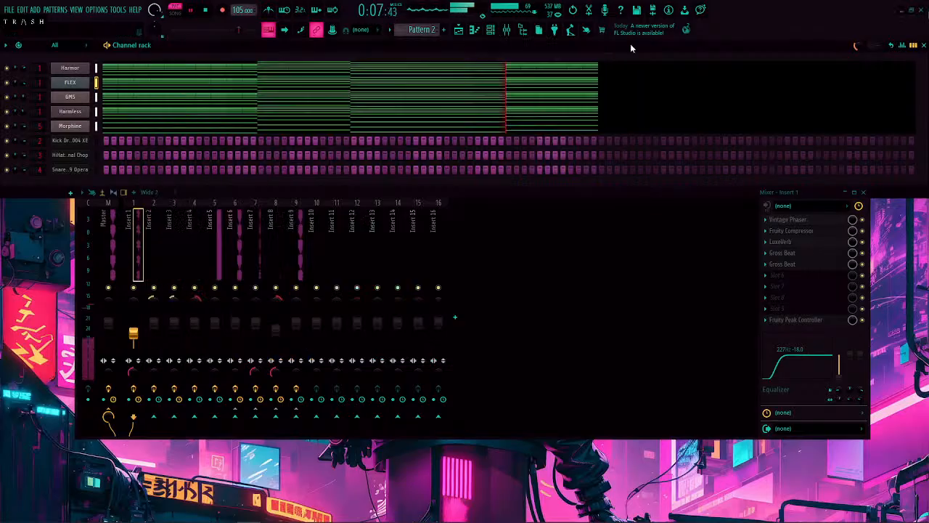
# Step: Open Harmor and link its filter 1 frequency to Fruity Peak Controller - LFO, keeping the default mapping formula
pyautogui.click(96, 99)
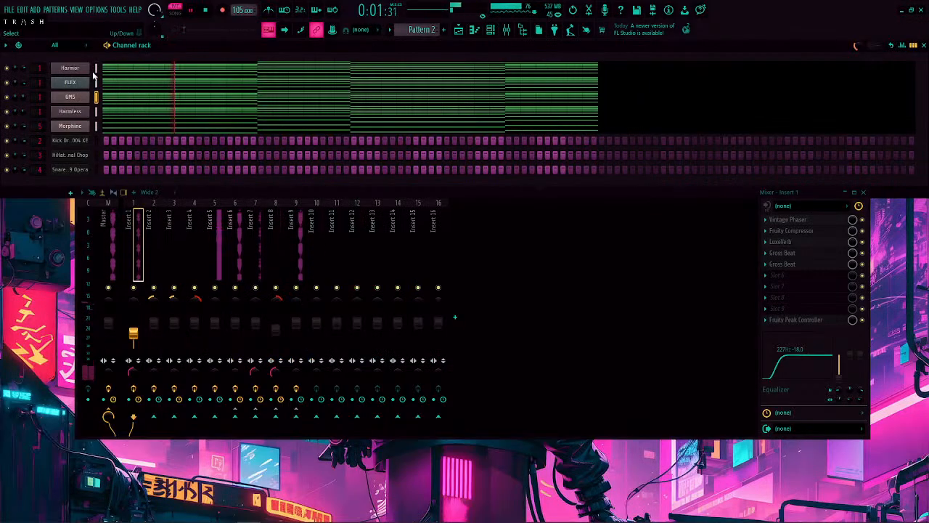
pyautogui.click(96, 69)
pyautogui.click(83, 70)
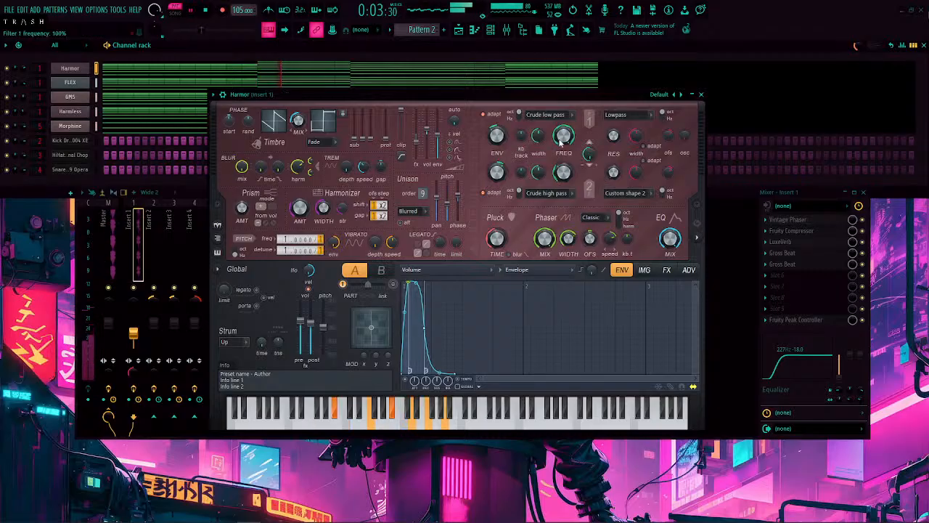
pyautogui.rightClick(565, 136)
pyautogui.click(590, 264)
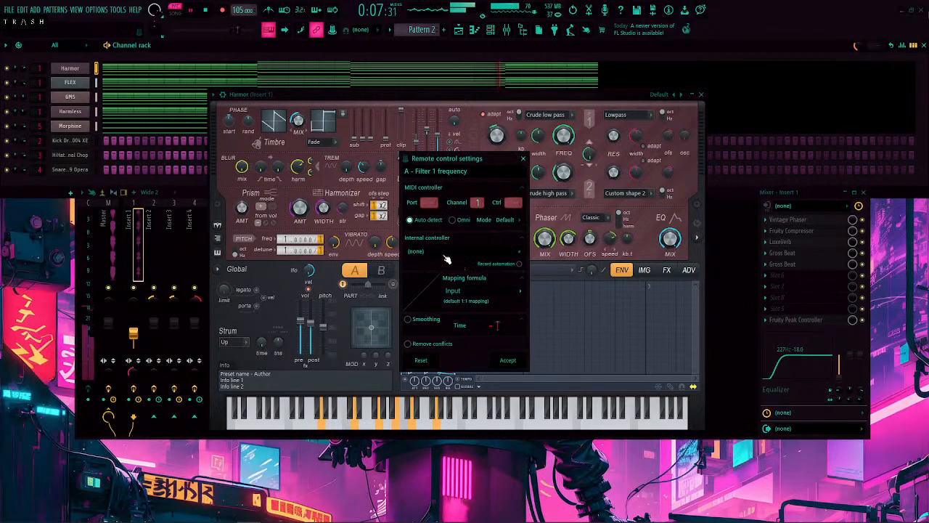
pyautogui.click(443, 251)
pyautogui.click(451, 305)
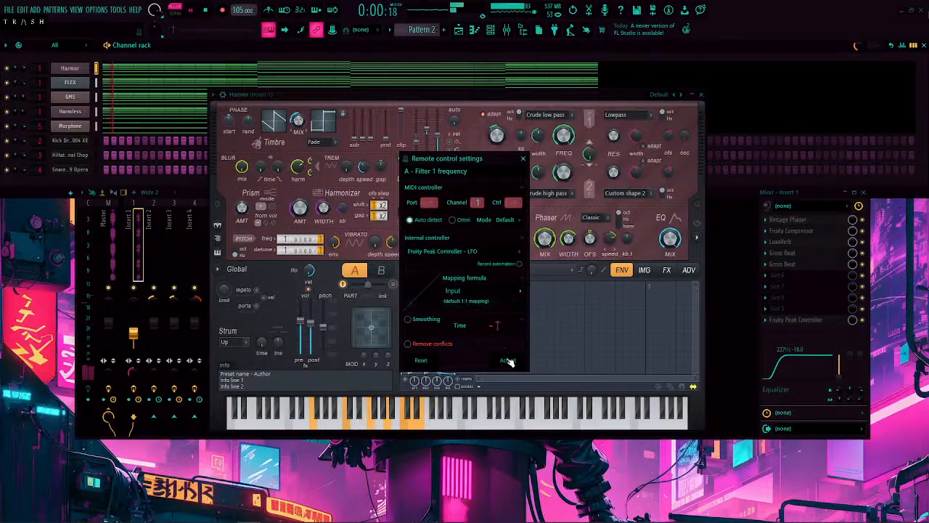
pyautogui.click(507, 360)
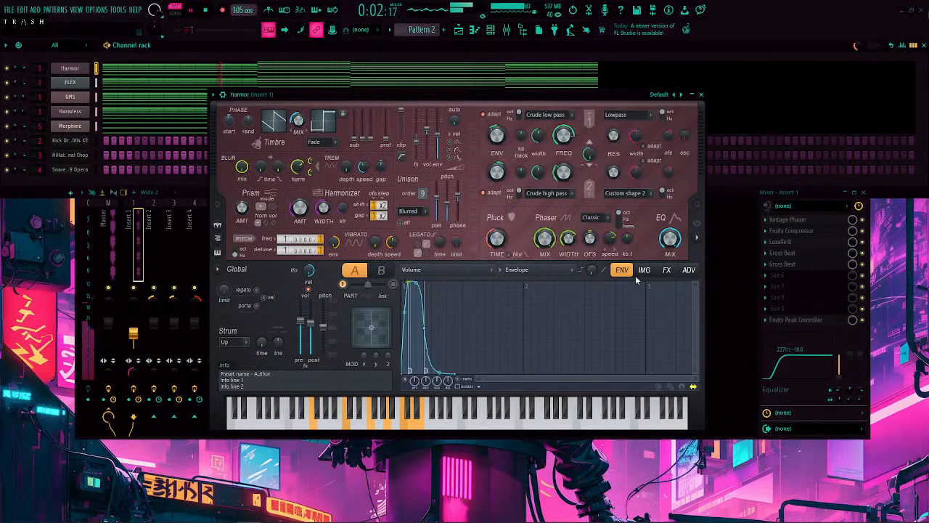
# Step: Link Harmor's unison pitch thickness to Fruity Peak Controller - Peak with the mapping formula 0.3+Input*0.3
pyautogui.rightClick(453, 209)
pyautogui.click(480, 331)
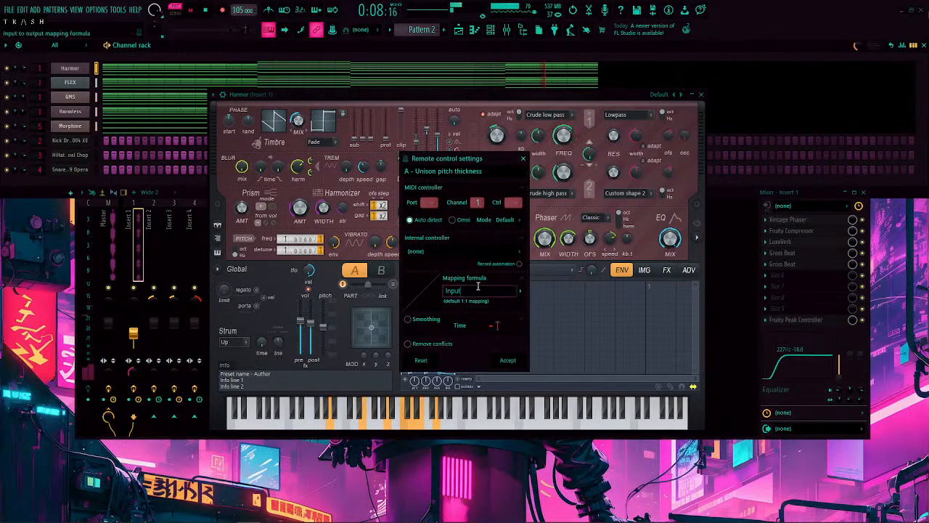
pyautogui.write('*0.3')
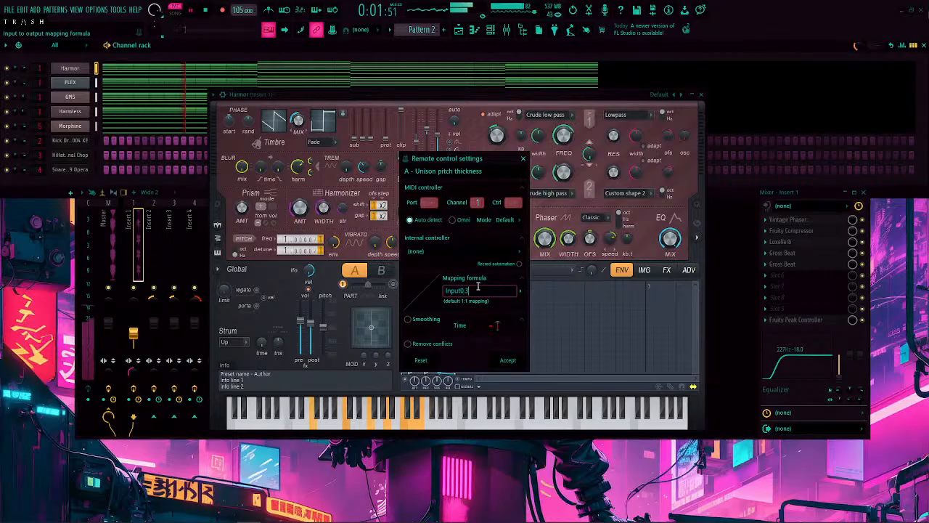
pyautogui.press('Left')
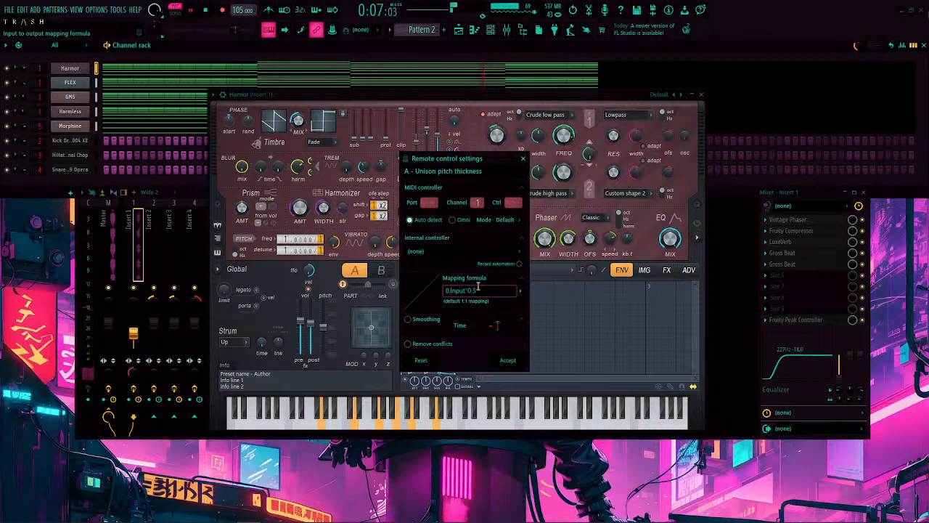
pyautogui.write('3+')
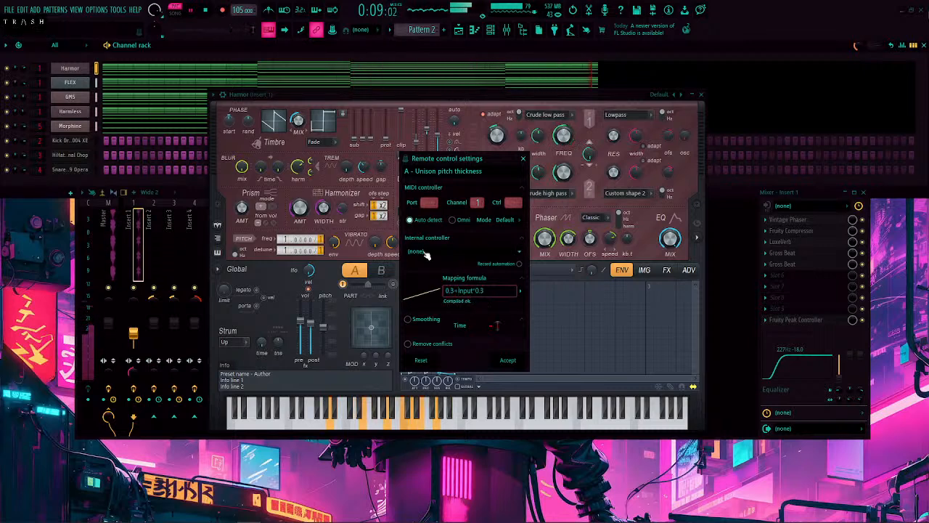
pyautogui.click(457, 251)
pyautogui.click(434, 297)
pyautogui.click(508, 361)
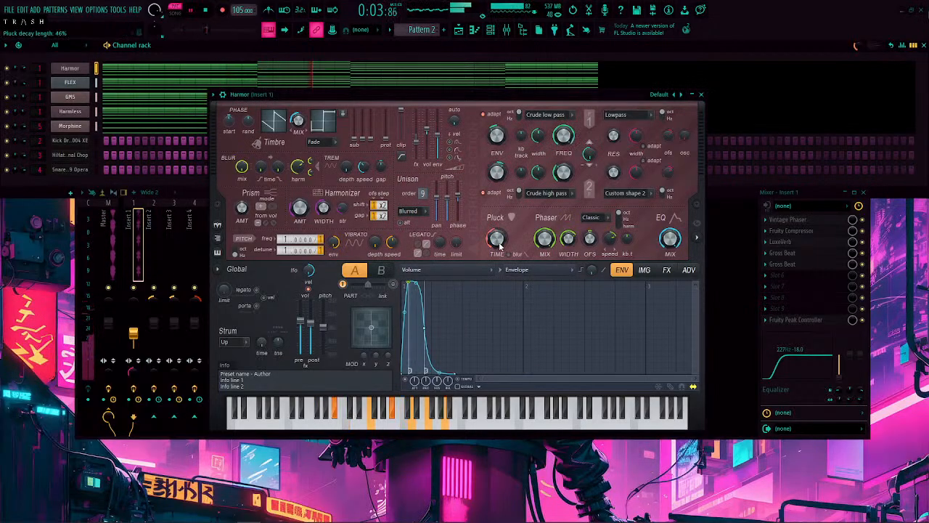
# Step: Start a controller link for Harmor's pluck decay length and enter the mapping formula 0.5+Input*0.5
pyautogui.rightClick(498, 241)
pyautogui.click(533, 380)
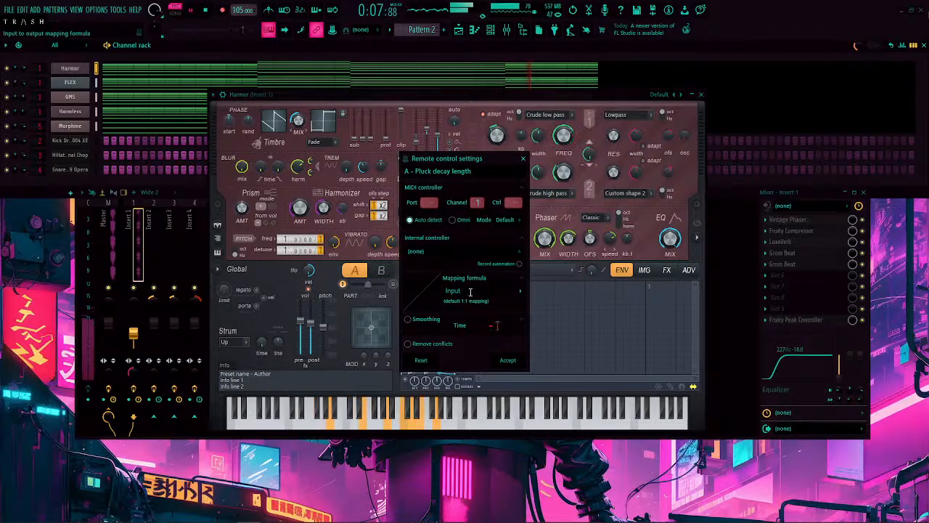
pyautogui.click(447, 291)
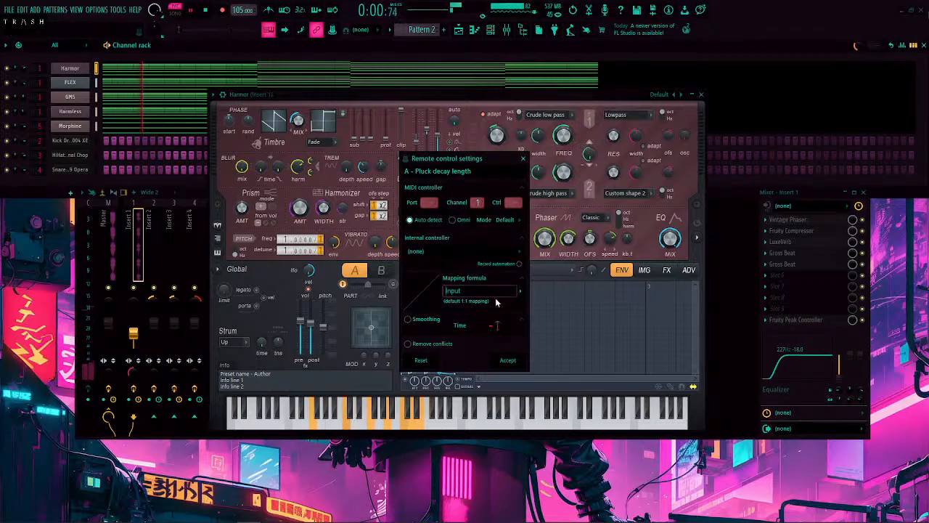
pyautogui.write('-')
pyautogui.write('0')
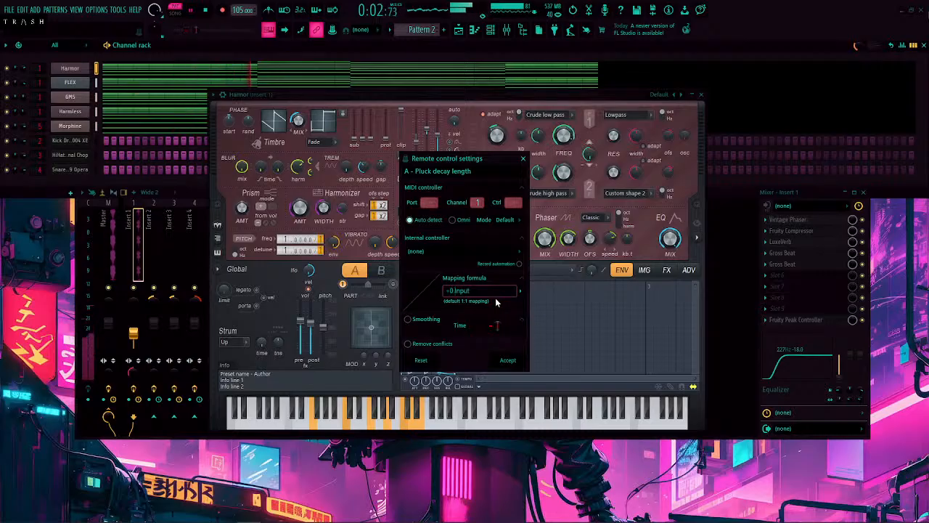
pyautogui.write('.5')
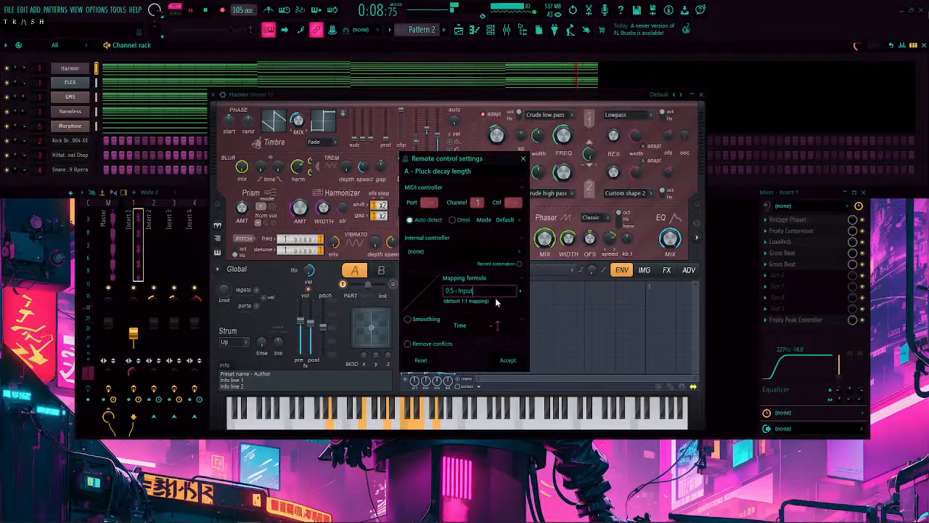
pyautogui.write(')*2')
pyautogui.press('Return')
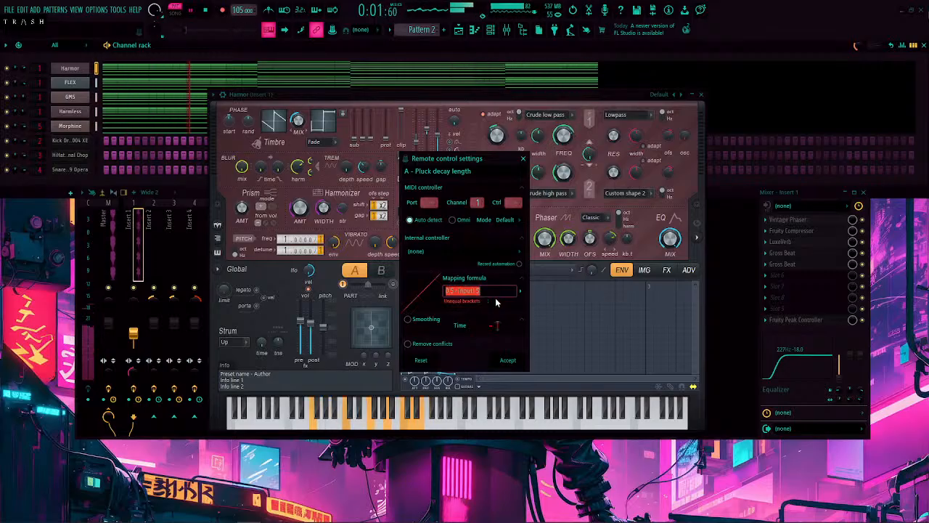
pyautogui.press('Right')
pyautogui.press('Left')
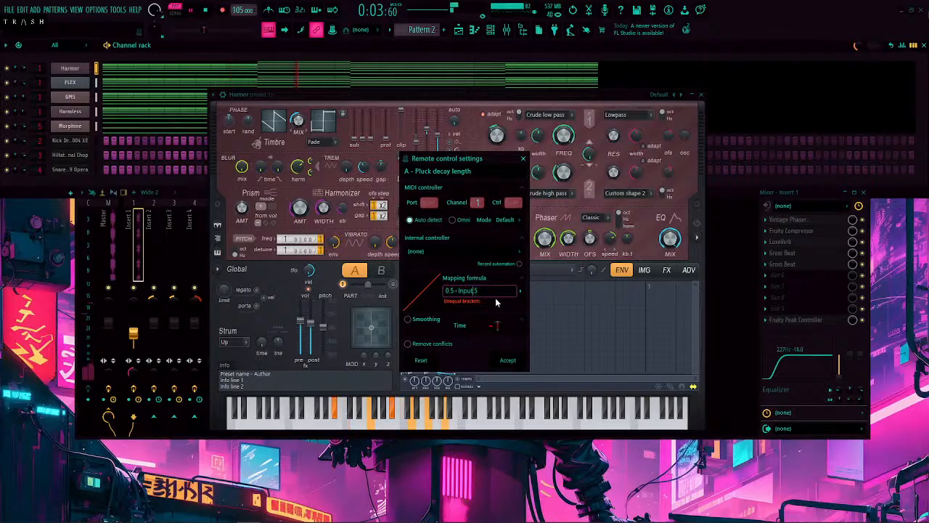
pyautogui.write('0')
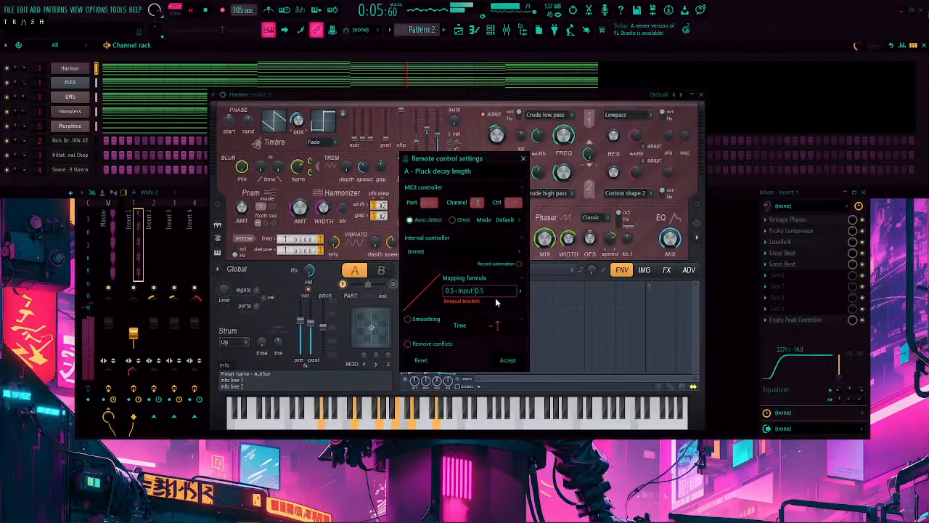
# Step: Link Harmor's pluck decay length to the Fruity Peak Controller LFO with the mapping formula 0.5+Input*0.5
pyautogui.press('Return')
pyautogui.click(437, 252)
pyautogui.click(464, 305)
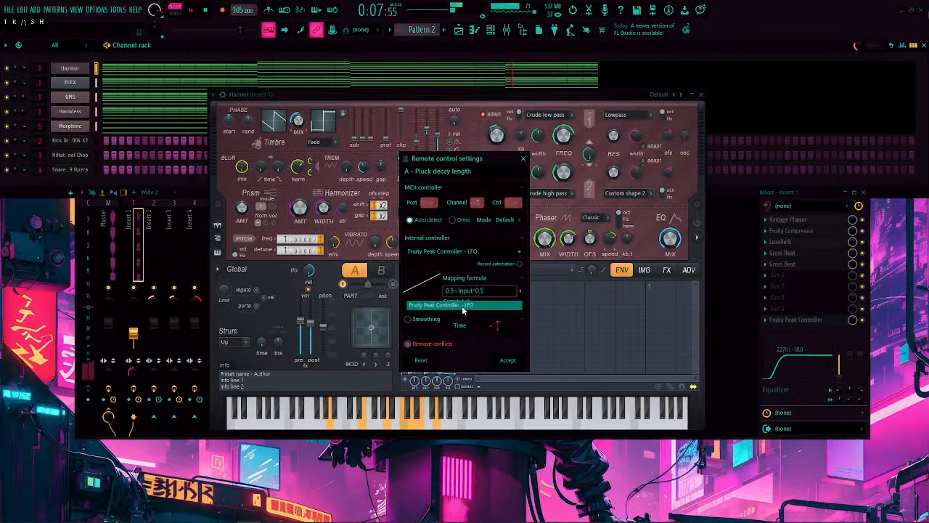
pyautogui.click(506, 361)
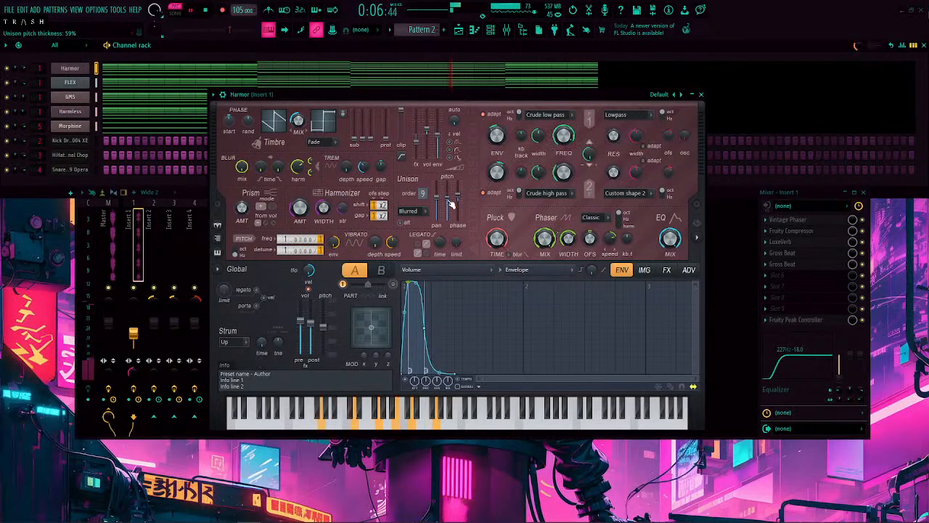
# Step: Change the mapping formula of the unison pitch thickness controller link to 0.3-Input*0.3
pyautogui.rightClick(451, 207)
pyautogui.click(477, 326)
pyautogui.click(474, 297)
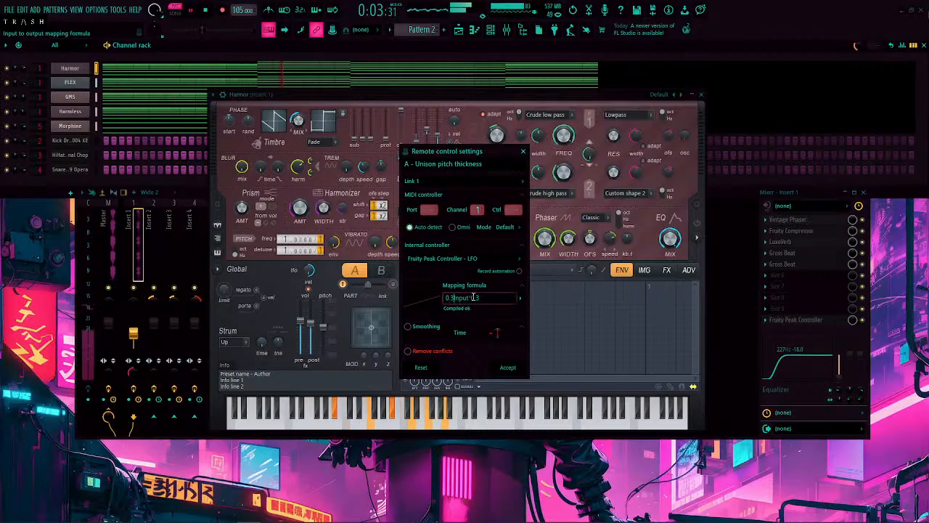
pyautogui.write('-')
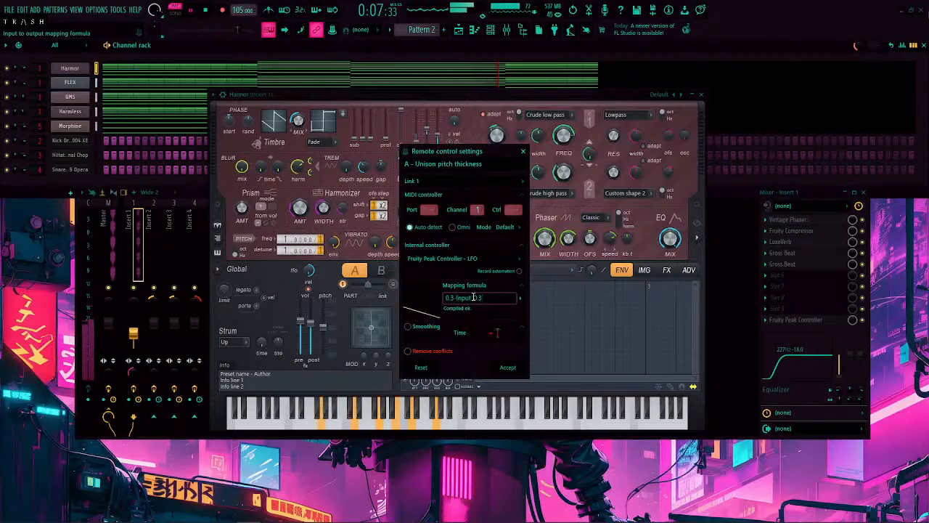
pyautogui.write('0.')
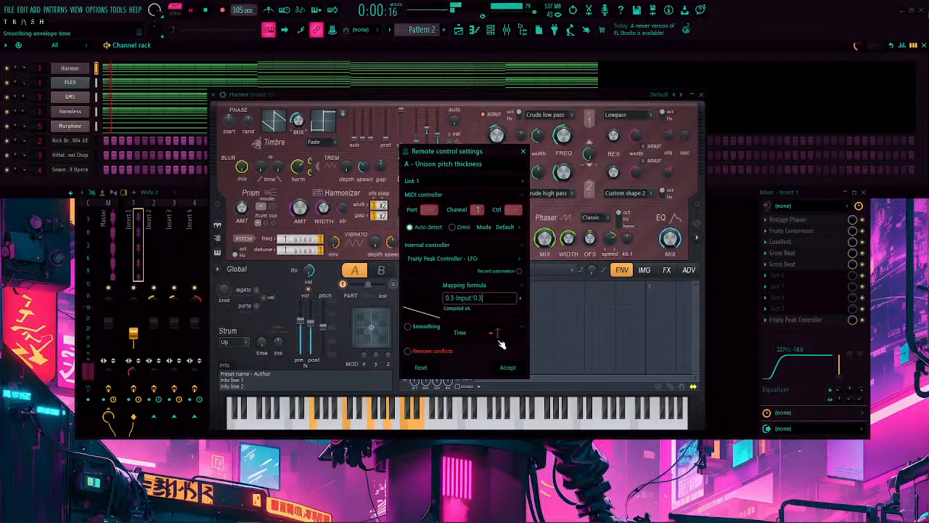
pyautogui.click(514, 368)
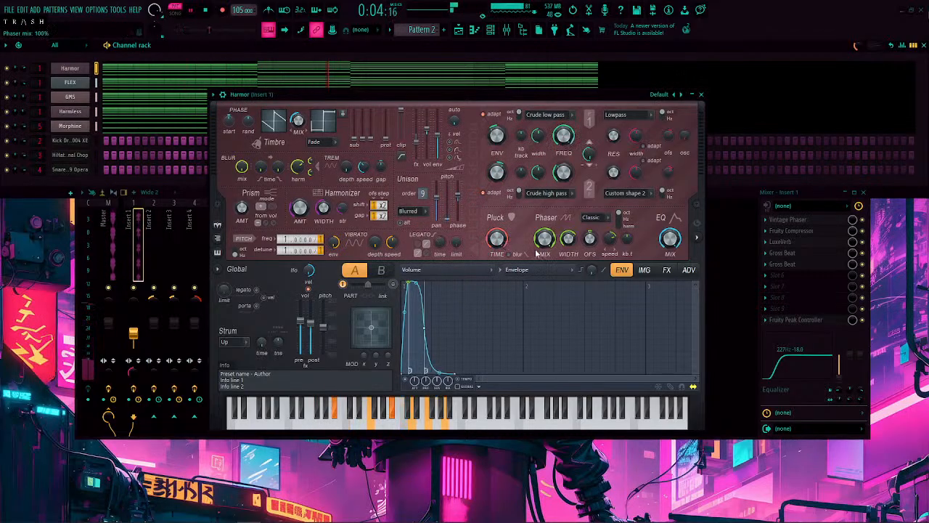
# Step: Turn on Harmor's reverb in the effects section and set its wet volume to 65%
pyautogui.click(666, 271)
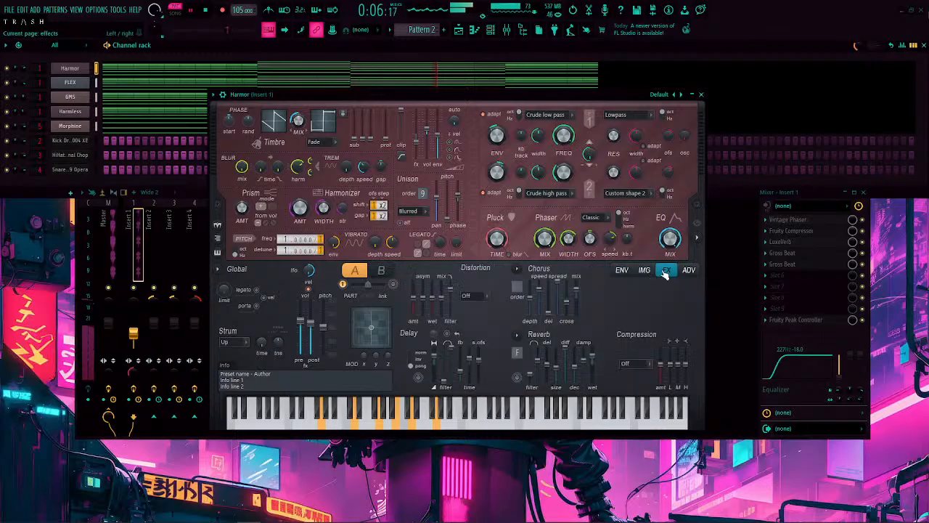
pyautogui.click(521, 378)
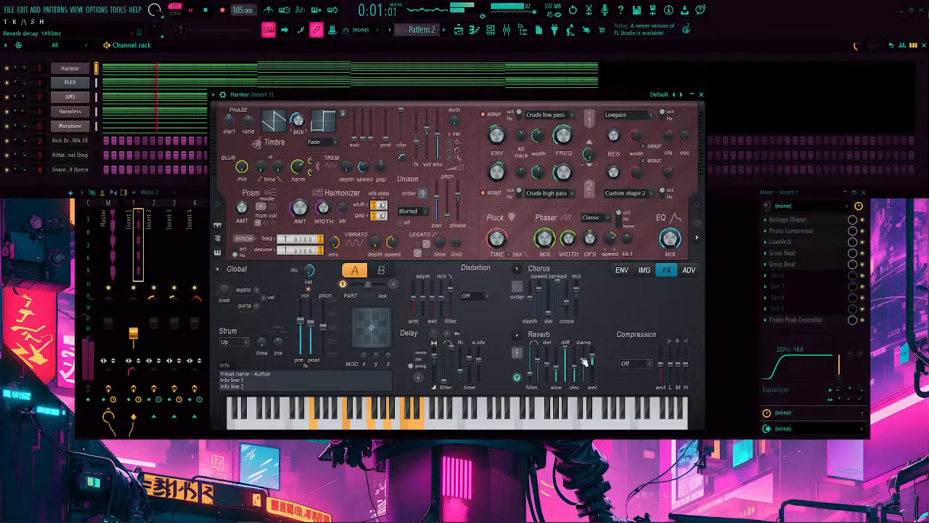
pyautogui.moveTo(593, 356); pyautogui.dragTo(595, 365)
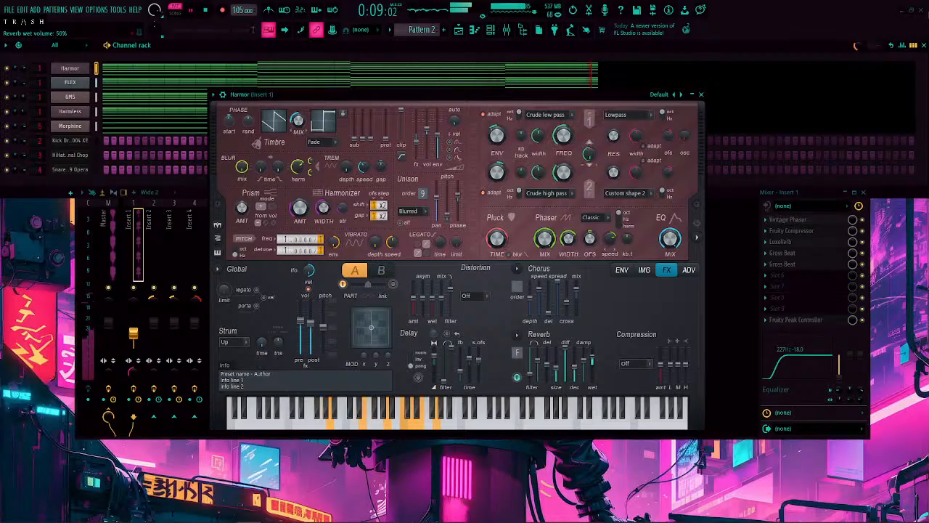
pyautogui.moveTo(592, 359); pyautogui.dragTo(594, 383)
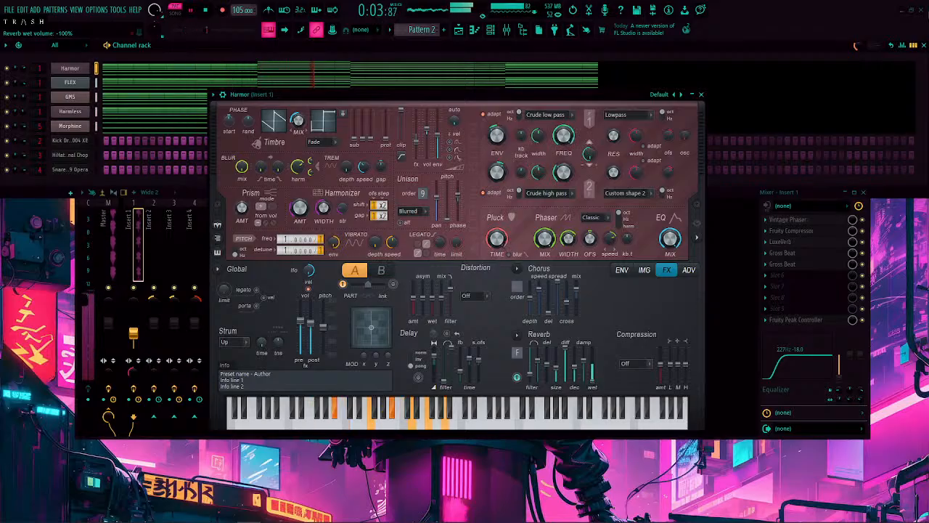
pyautogui.moveTo(594, 383); pyautogui.dragTo(594, 349)
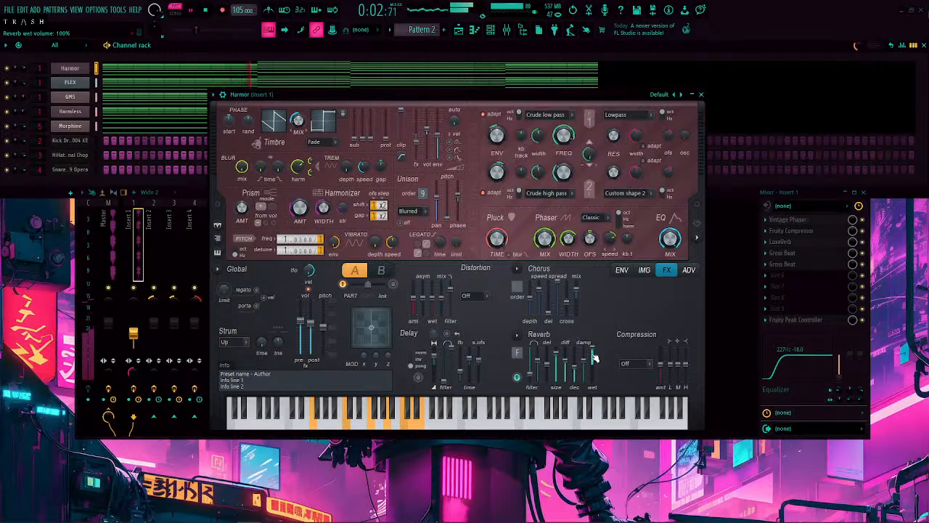
pyautogui.moveTo(592, 349); pyautogui.dragTo(593, 351)
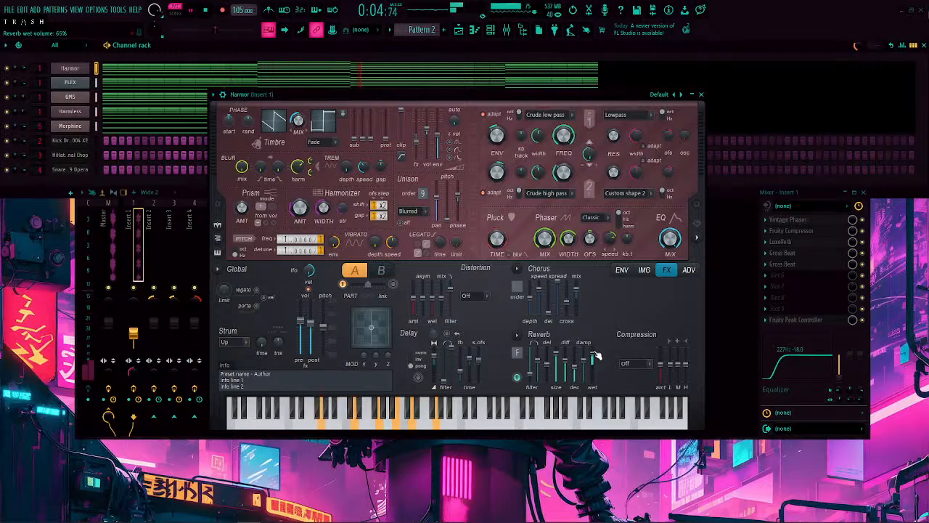
pyautogui.click(622, 270)
pyautogui.click(662, 270)
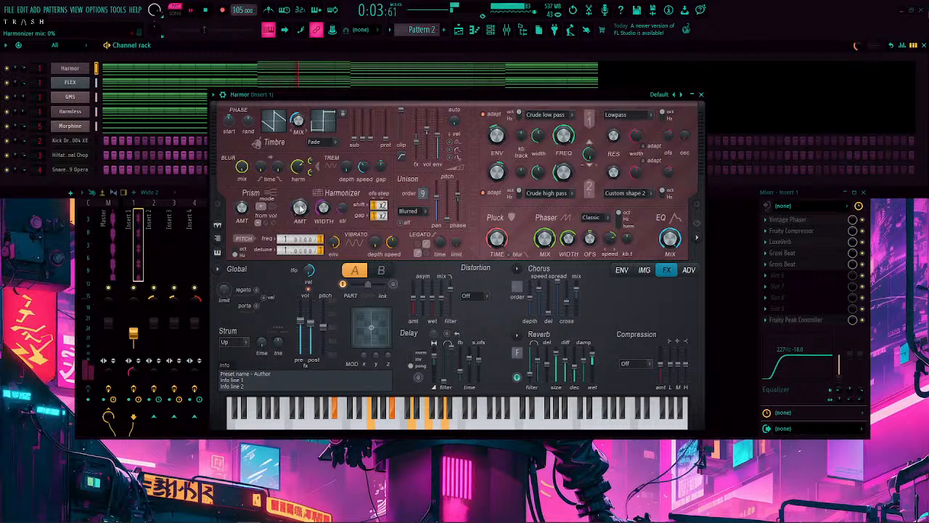
# Step: Set the Harmonizer mix to 35% and try lowering the part's pitch slider
pyautogui.moveTo(299, 207); pyautogui.dragTo(299, 182)
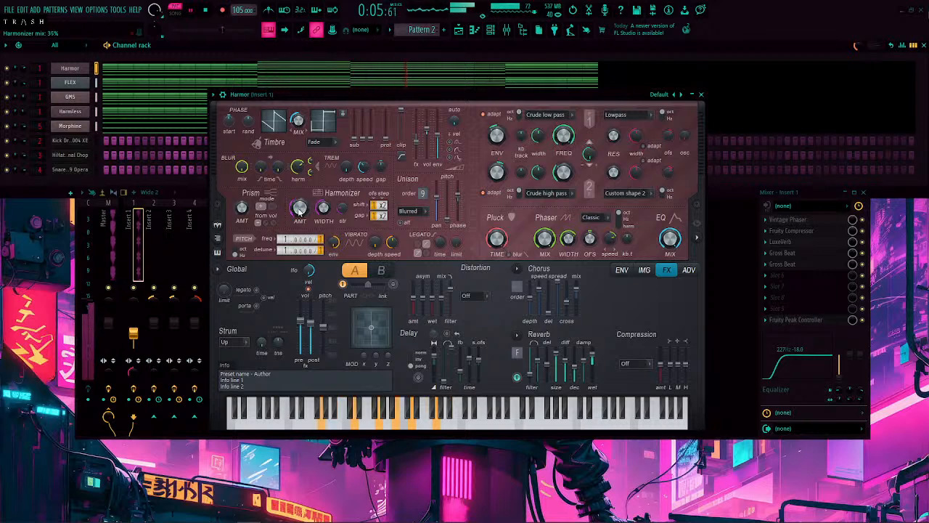
pyautogui.moveTo(324, 328); pyautogui.dragTo(323, 339)
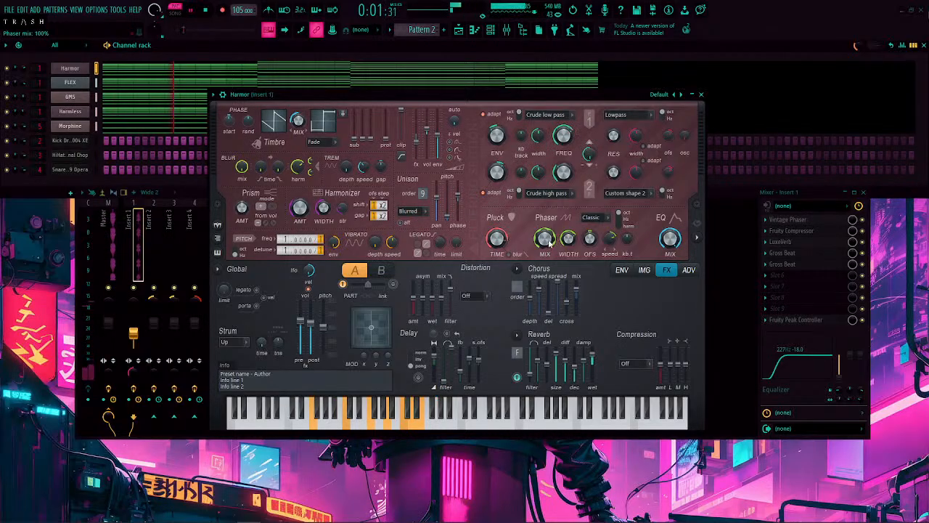
# Step: Try the phaser mix at 0% and restore it to 100%, with the phaser width at 89% and the Deep style
pyautogui.moveTo(550, 244); pyautogui.dragTo(550, 305)
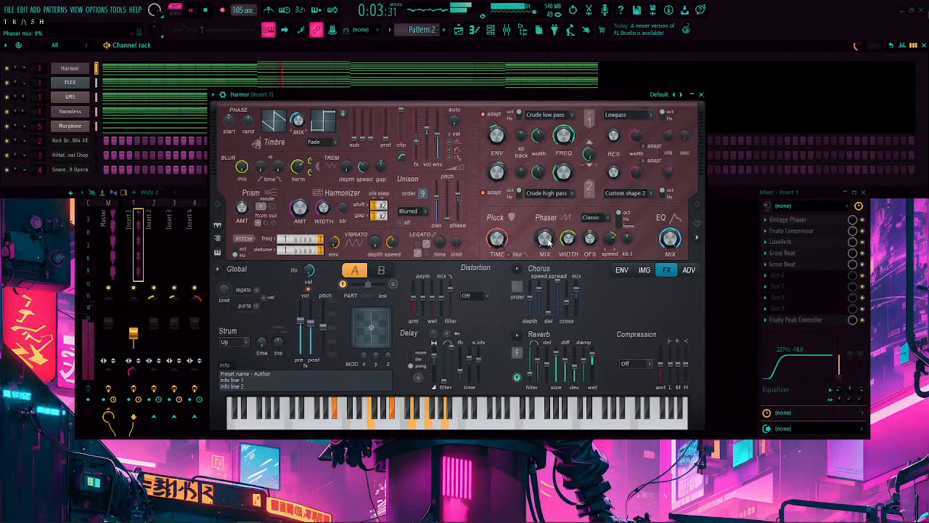
pyautogui.moveTo(550, 243); pyautogui.dragTo(549, 182)
pyautogui.moveTo(571, 242); pyautogui.dragTo(571, 249)
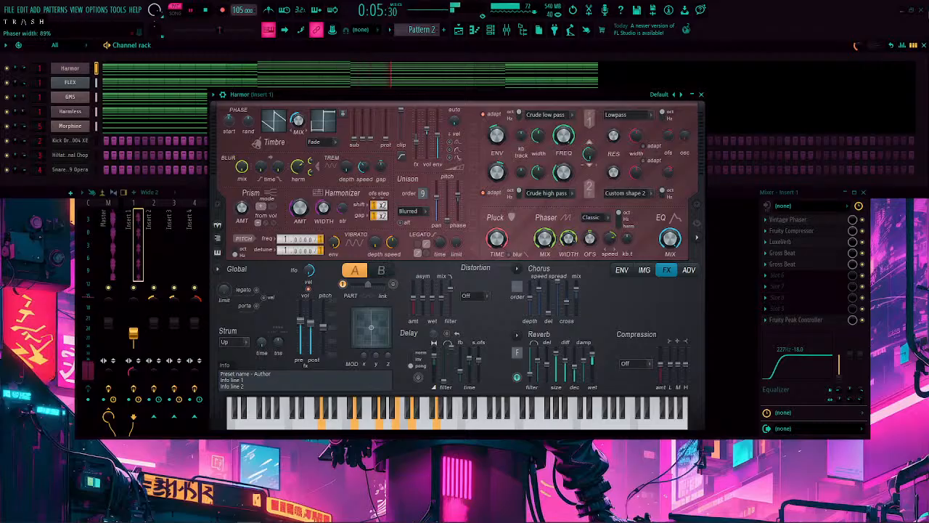
pyautogui.scroll(-1, 601, 219)
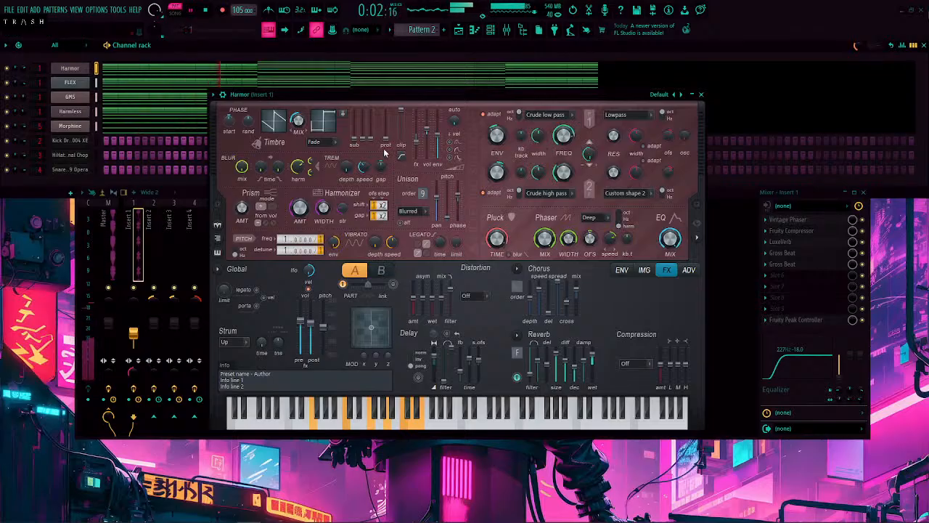
# Step: Keep the timbre blending mode on Fade and set the timbre 1 and 2 mix to 76%
pyautogui.click(332, 145)
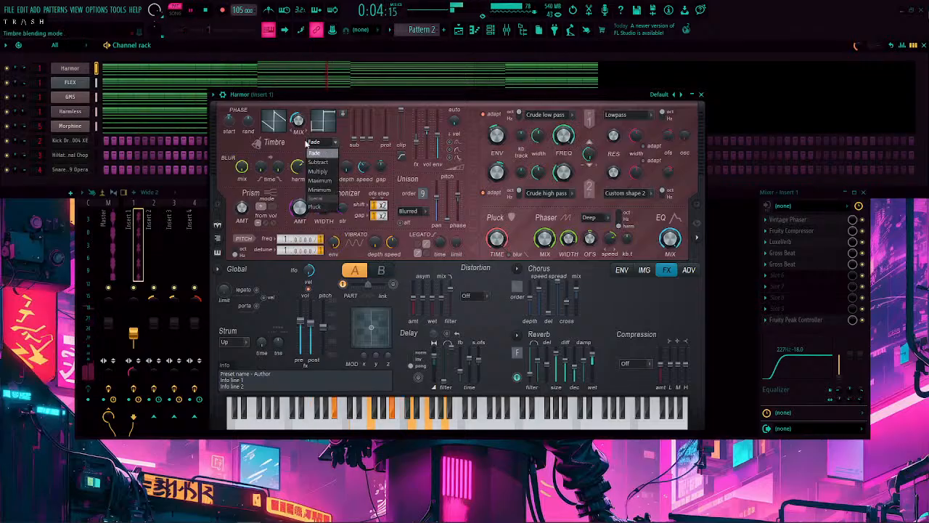
pyautogui.click(306, 143)
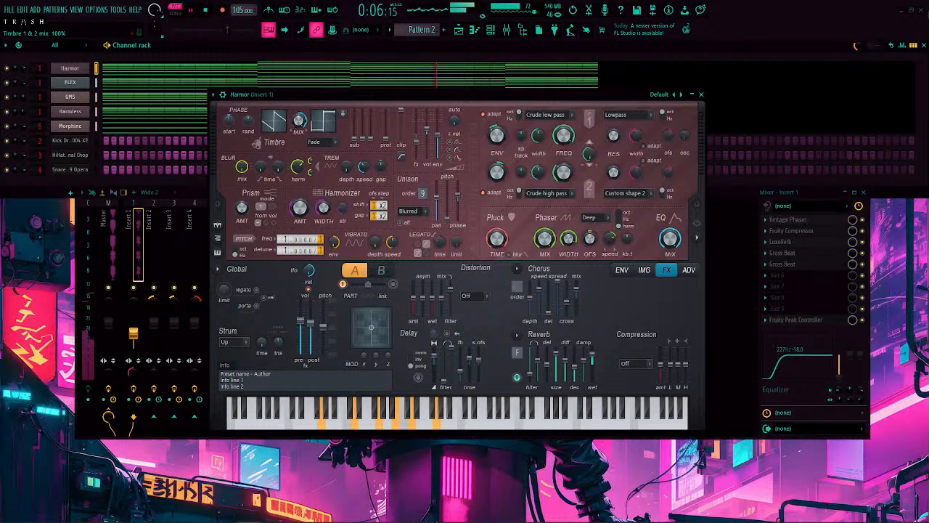
pyautogui.moveTo(299, 119); pyautogui.dragTo(302, 125)
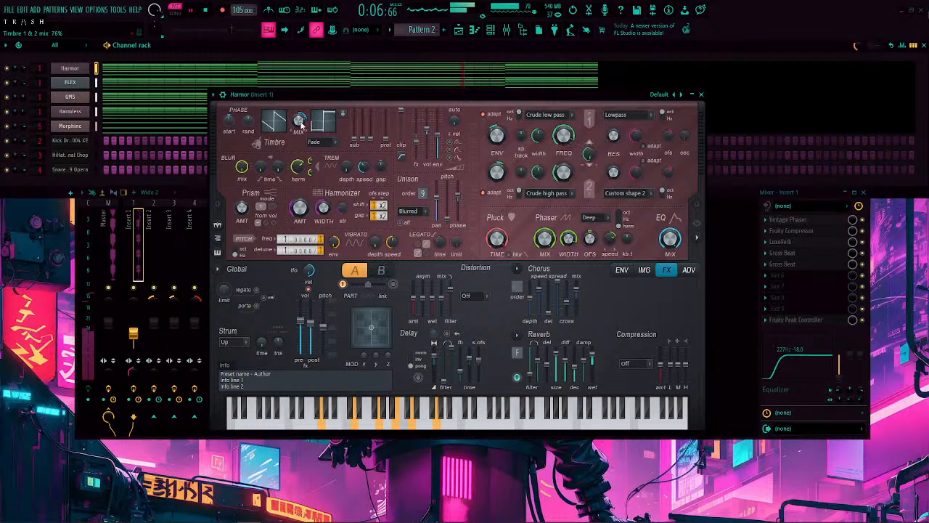
# Step: Change the mapping formula of the pluck decay length controller link to 1-Input*0.5
pyautogui.rightClick(496, 240)
pyautogui.click(527, 372)
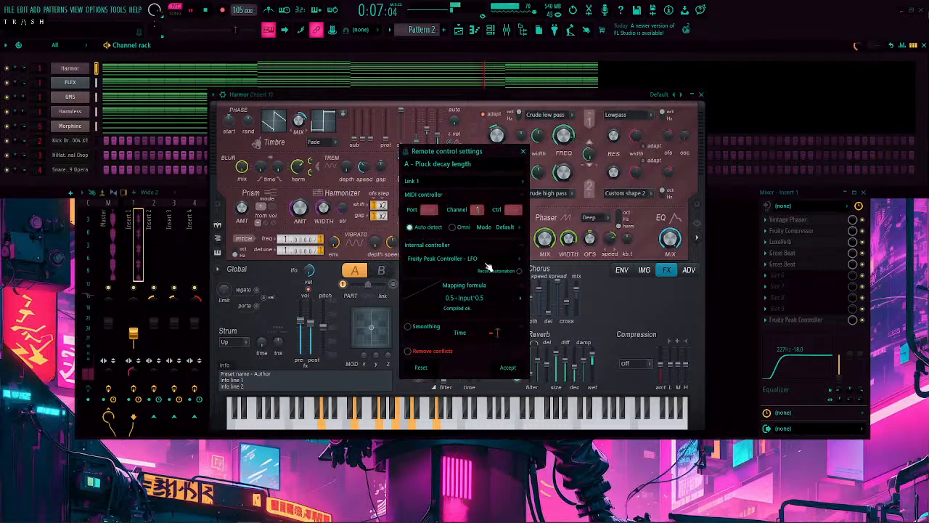
pyautogui.doubleClick(448, 297)
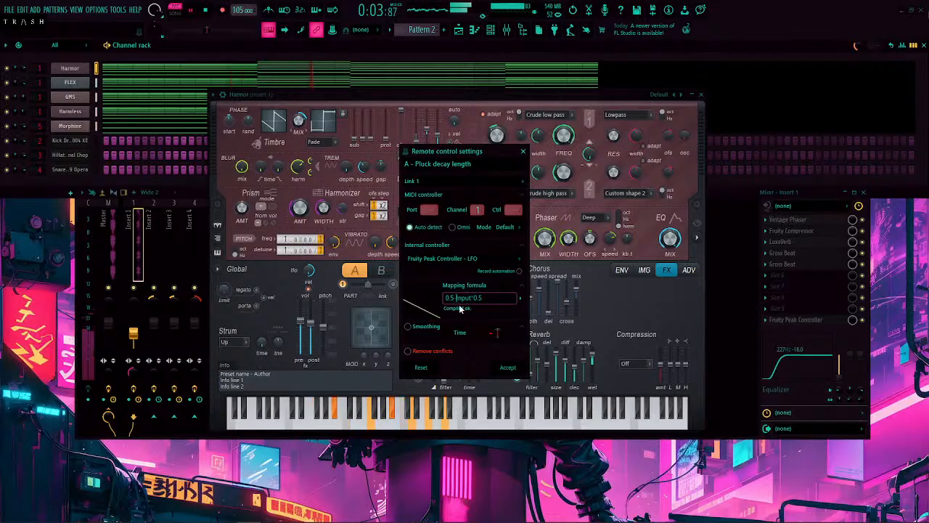
pyautogui.press('BackSpace')
pyautogui.press('BackSpace')
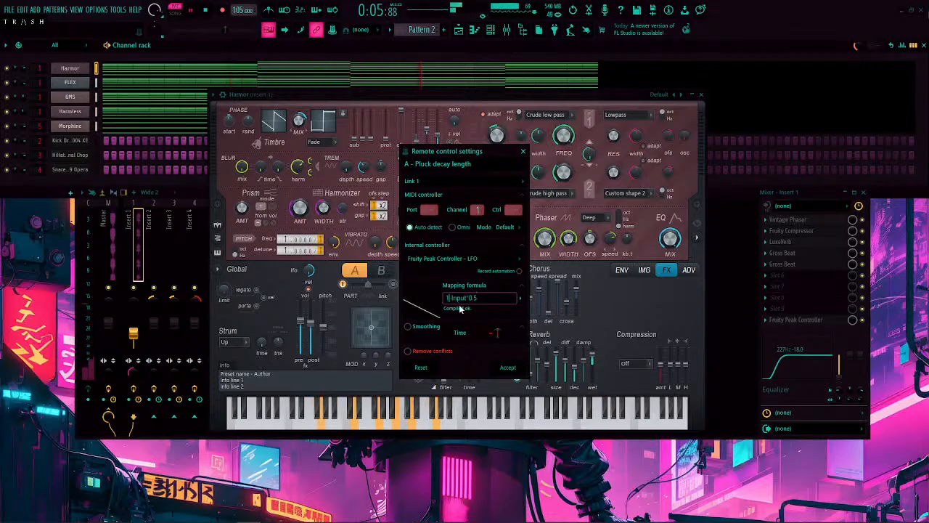
pyautogui.write('-')
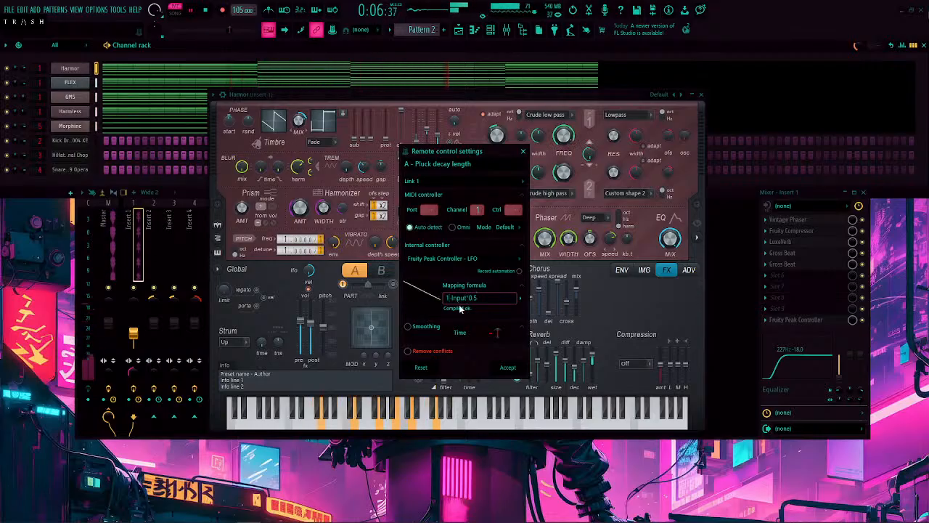
pyautogui.click(507, 367)
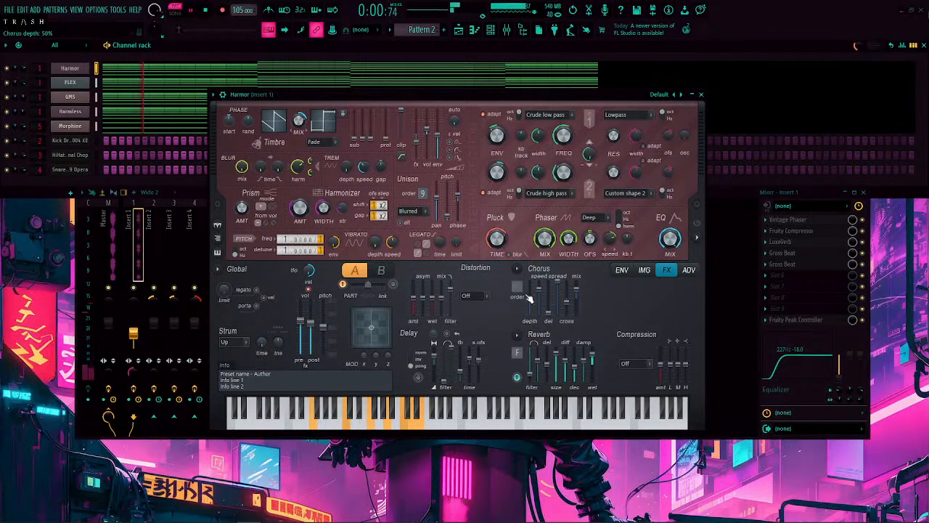
# Step: Review the controller link settings of the pluck decay length and close the Harmor instrument
pyautogui.rightClick(498, 245)
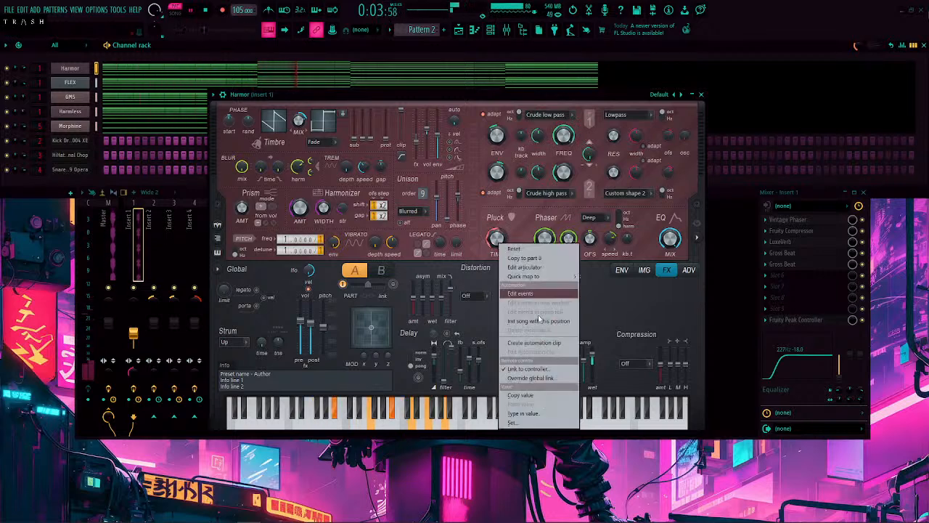
pyautogui.click(540, 370)
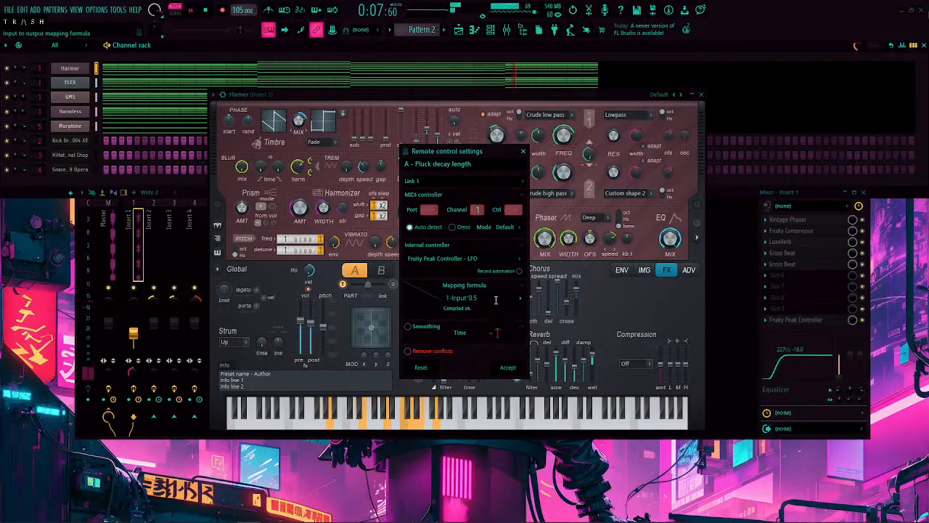
pyautogui.click(509, 368)
pyautogui.click(701, 95)
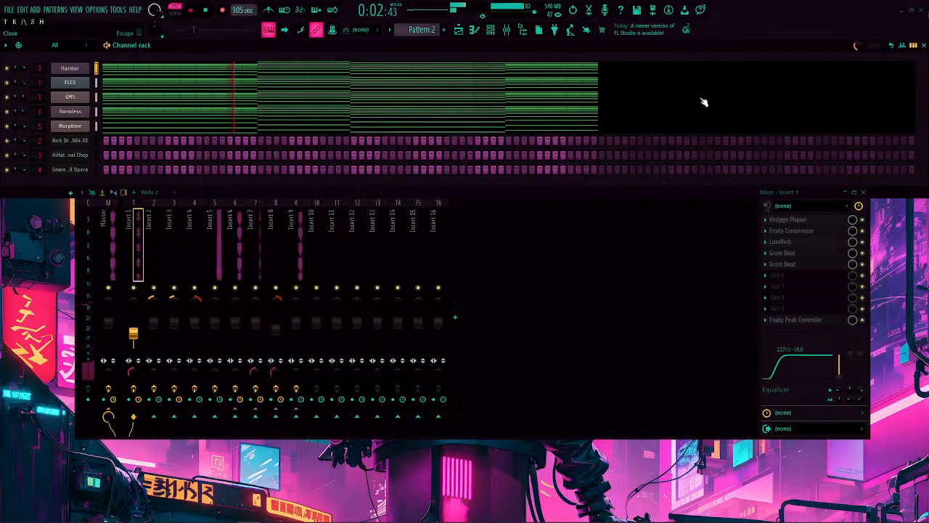
# Step: Set the LFO speed of the Fruity Peak Controller on Insert 1 to 64 steps and its tension to -25%
pyautogui.click(789, 321)
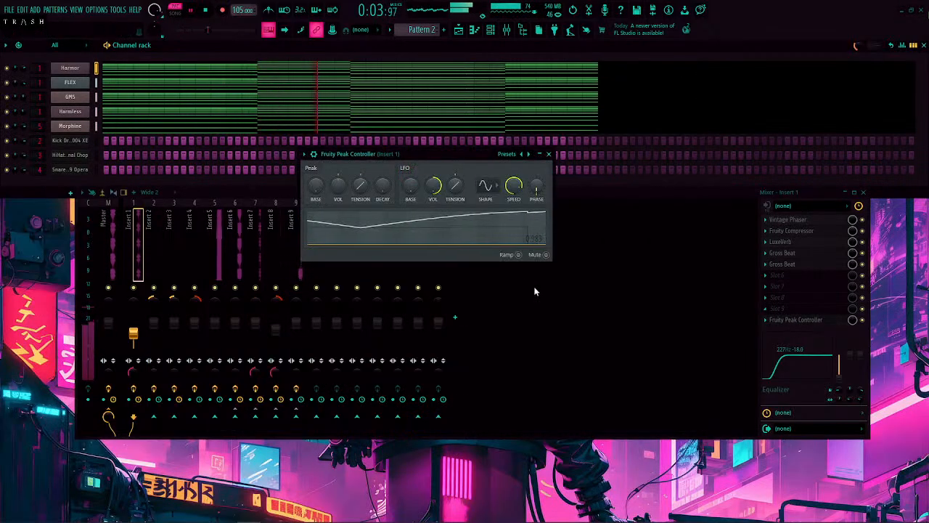
pyautogui.rightClick(514, 187)
pyautogui.moveTo(553, 205)
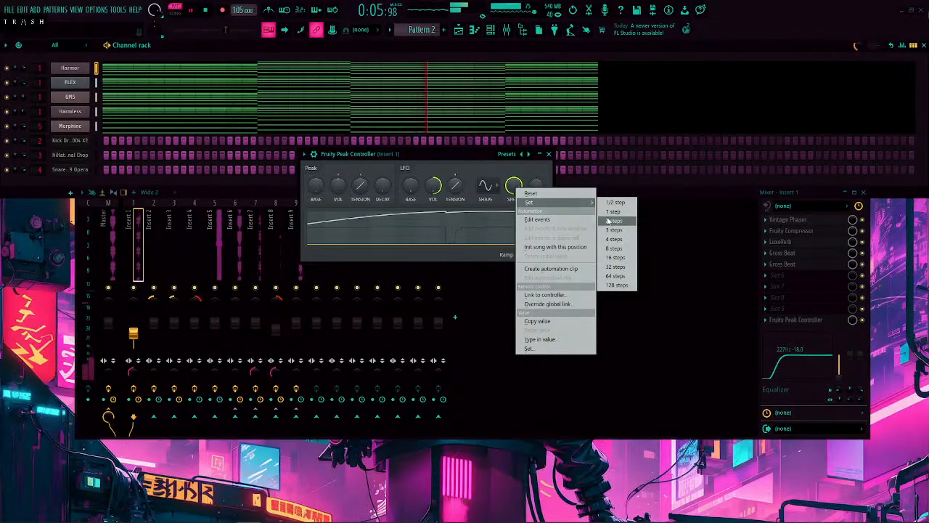
pyautogui.click(617, 276)
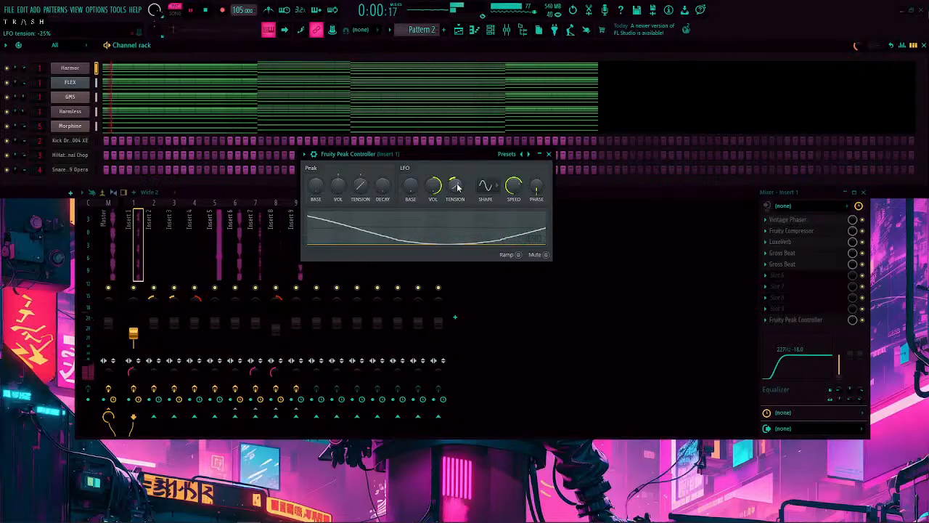
pyautogui.click(549, 156)
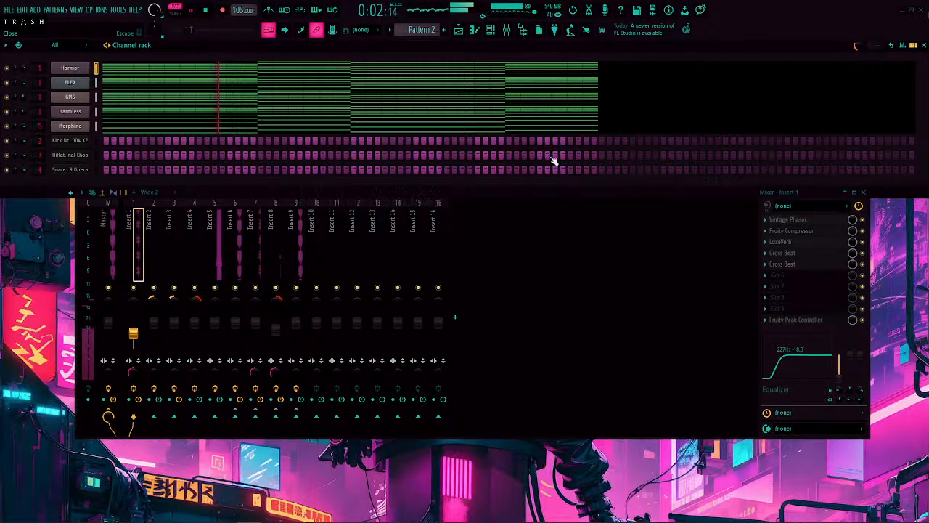
# Step: Check the Morphine instrument's Crystal Keys settings and close its window
pyautogui.click(95, 125)
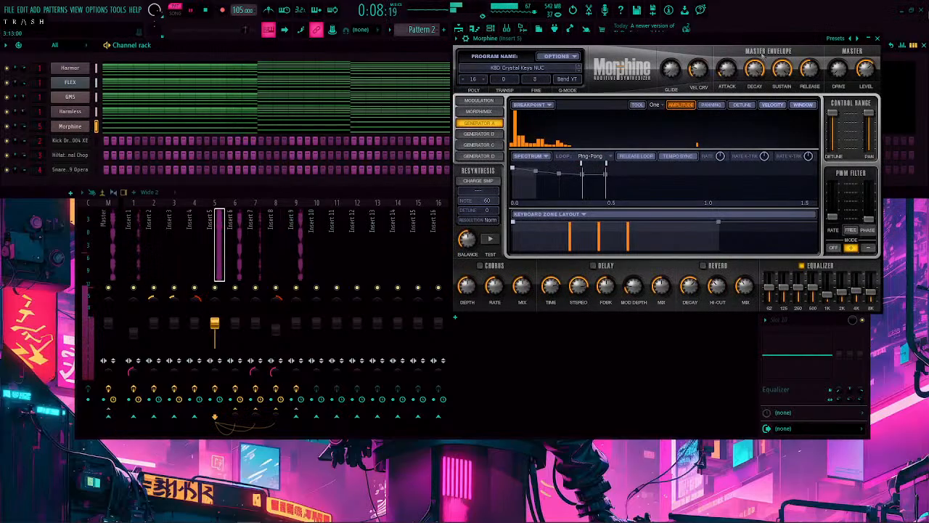
pyautogui.moveTo(711, 45); pyautogui.dragTo(591, 79)
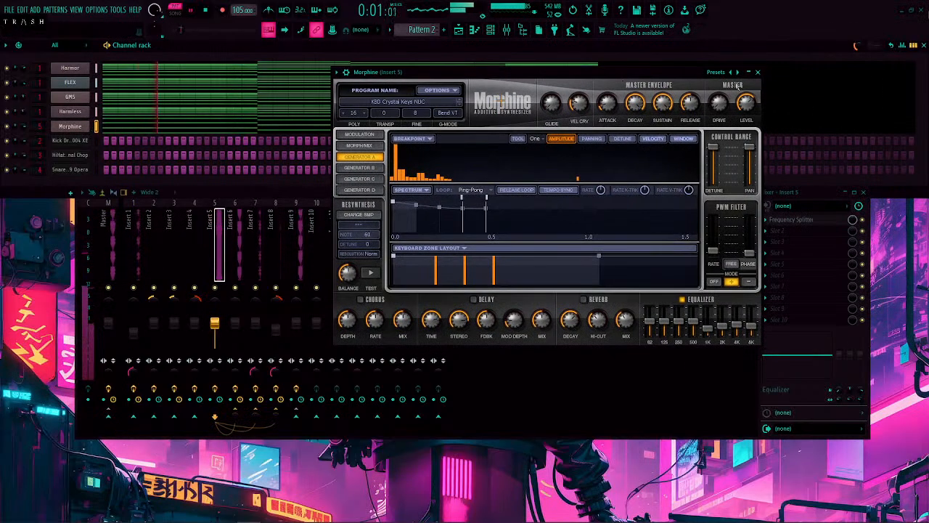
pyautogui.click(759, 73)
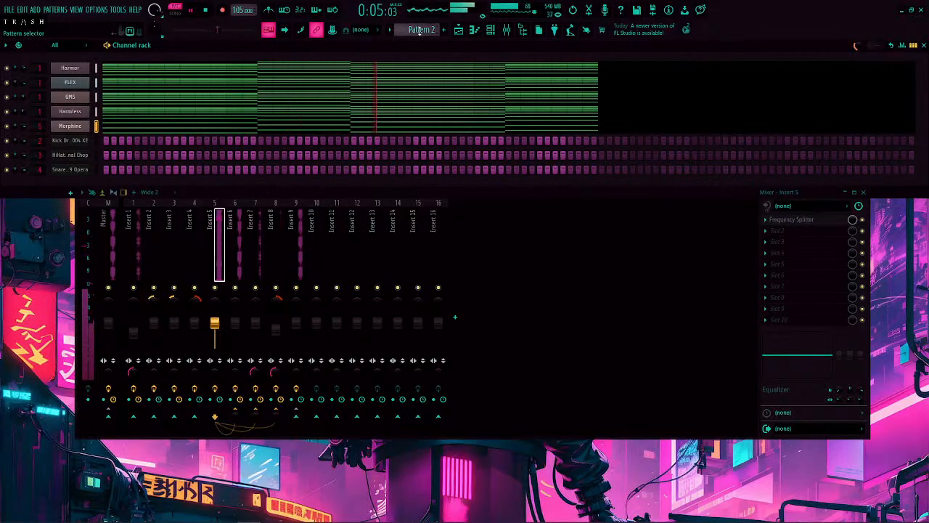
# Step: Review the Fruity Peak Controller and Vintage Phaser settings on mixer Insert 1 and close the mixer
pyautogui.click(135, 239)
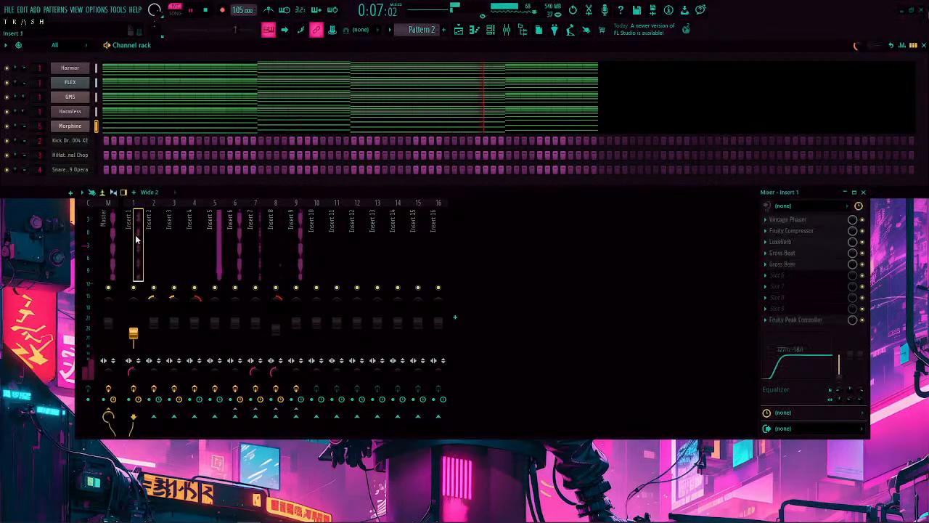
pyautogui.click(784, 321)
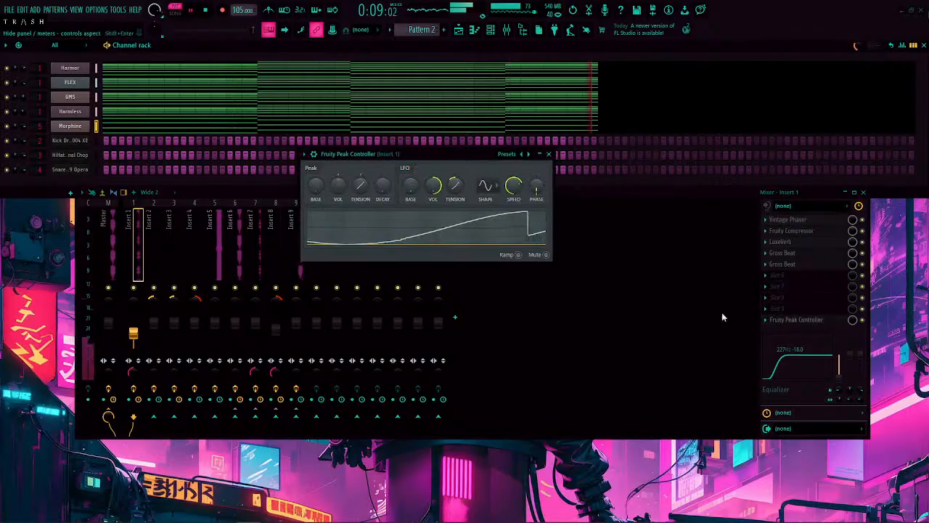
pyautogui.click(791, 220)
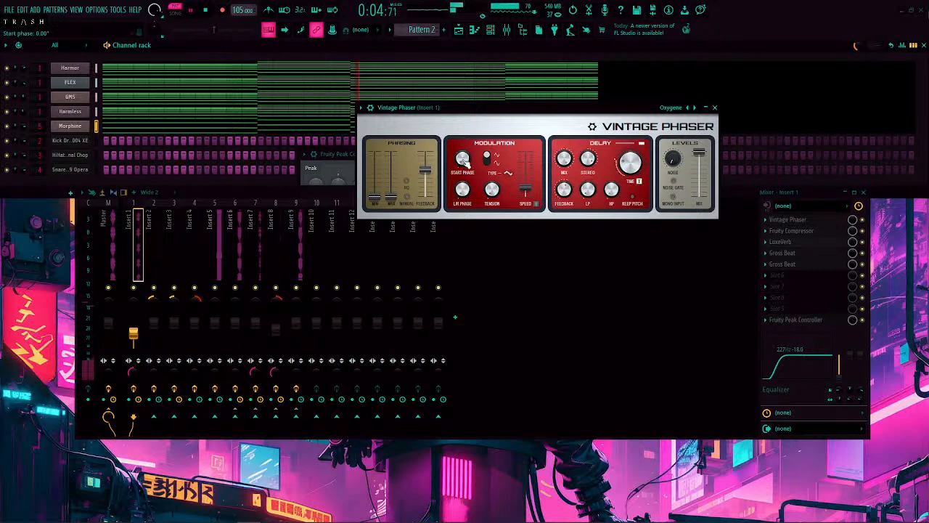
pyautogui.click(715, 107)
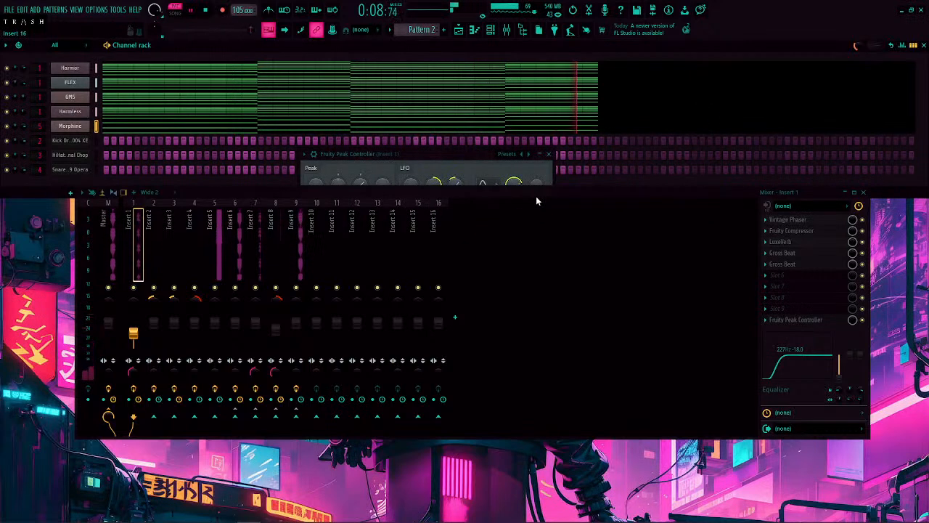
pyautogui.click(549, 155)
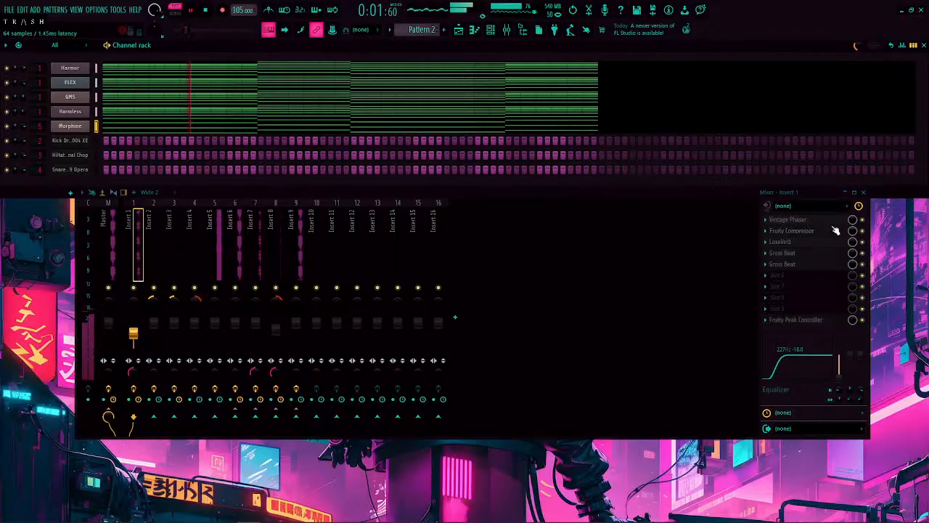
pyautogui.click(862, 194)
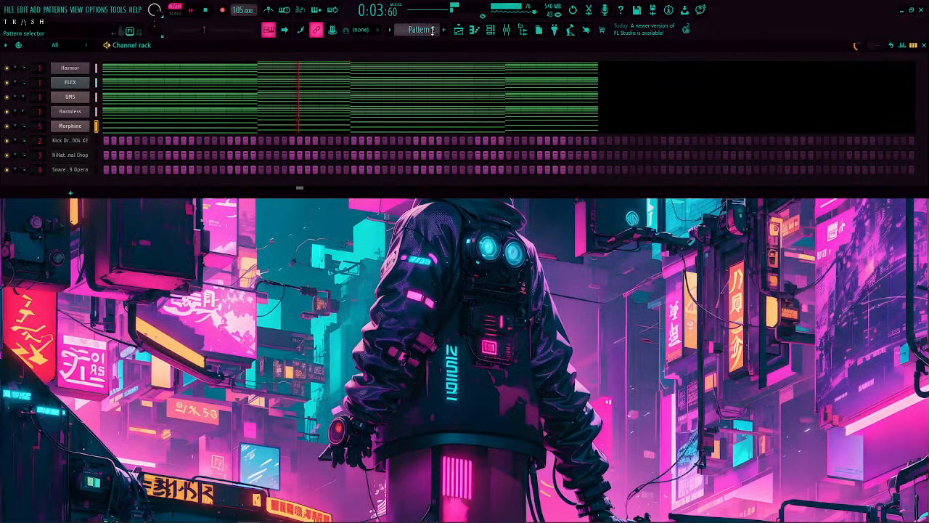
# Step: Play the playlist arrangement in song mode, select the first Pattern 2 clip on Track 2 and close the playlist
pyautogui.scroll(-1, 432, 30)
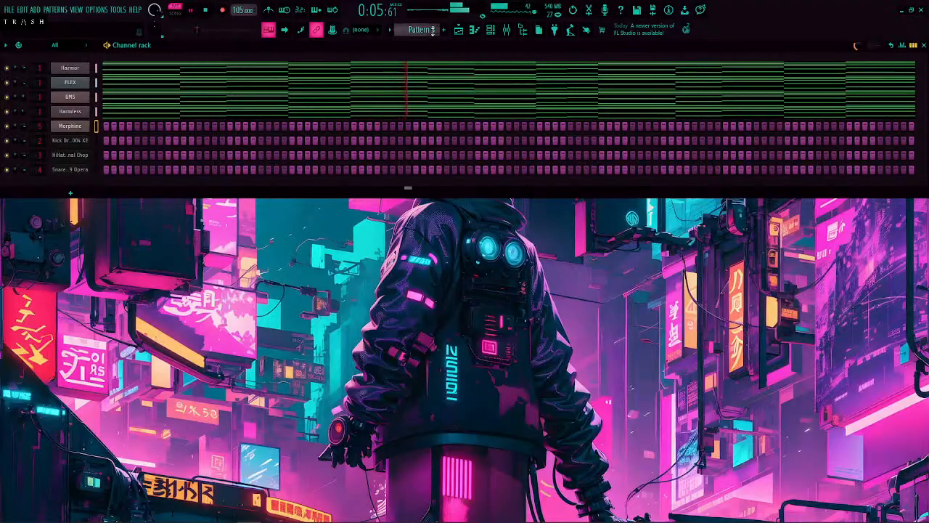
pyautogui.scroll(-1, 432, 29)
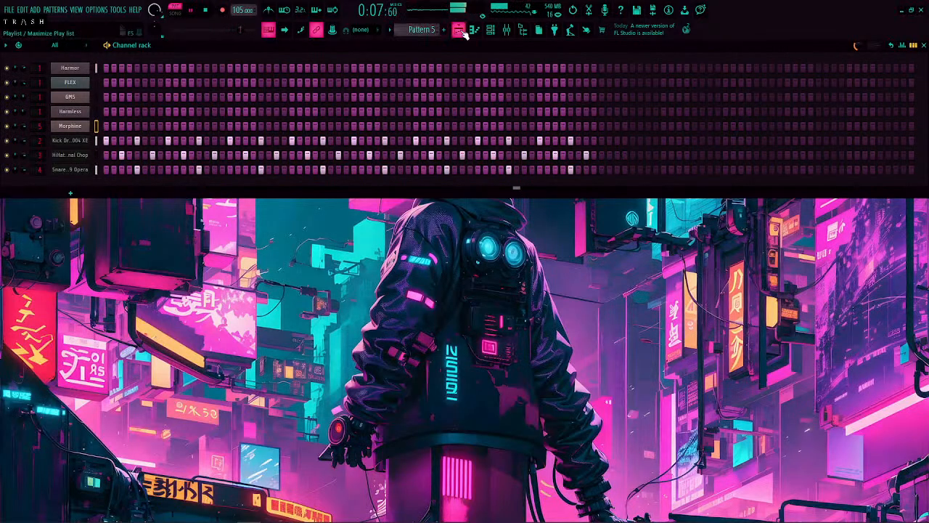
pyautogui.click(460, 30)
pyautogui.press('space')
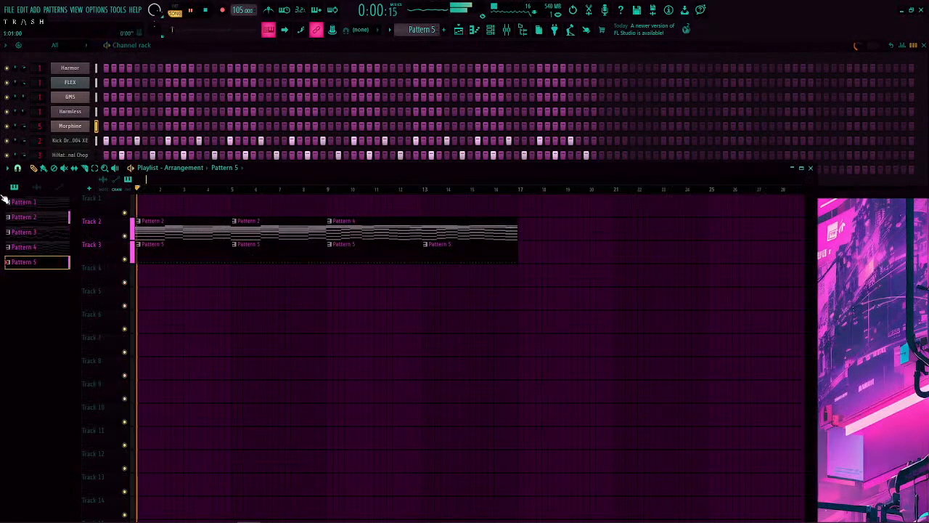
pyautogui.click(195, 231)
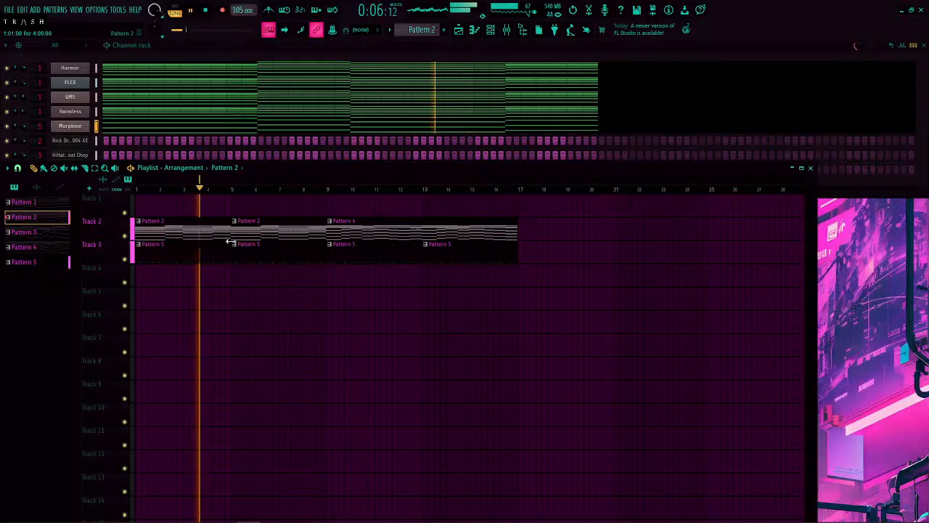
pyautogui.click(811, 168)
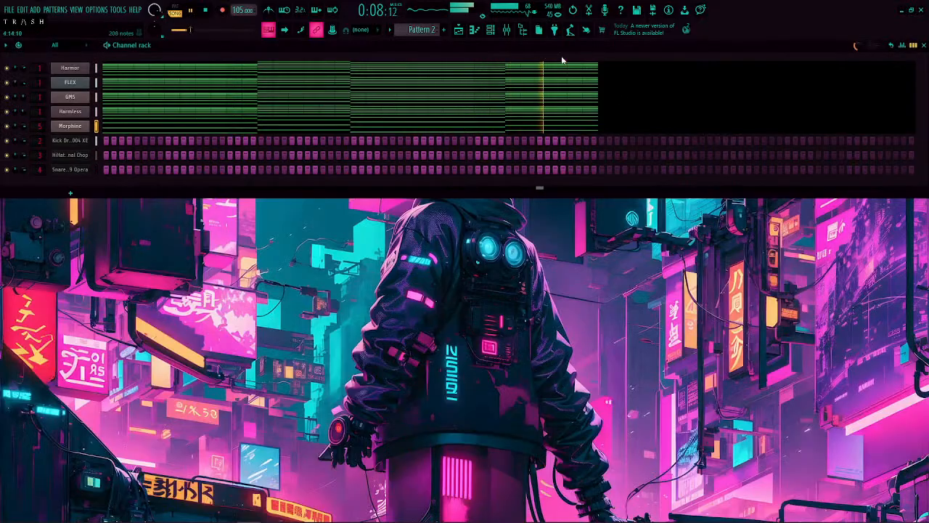
# Step: Load Fruity Parametric EQ 2 into slot 2 of mixer Insert 2, after the Transient Processor
pyautogui.click(506, 31)
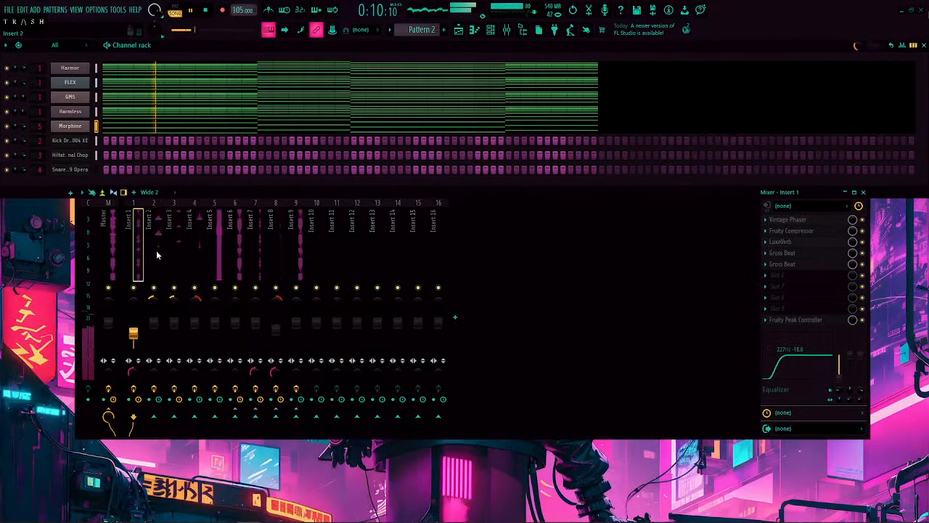
pyautogui.click(156, 250)
pyautogui.click(765, 233)
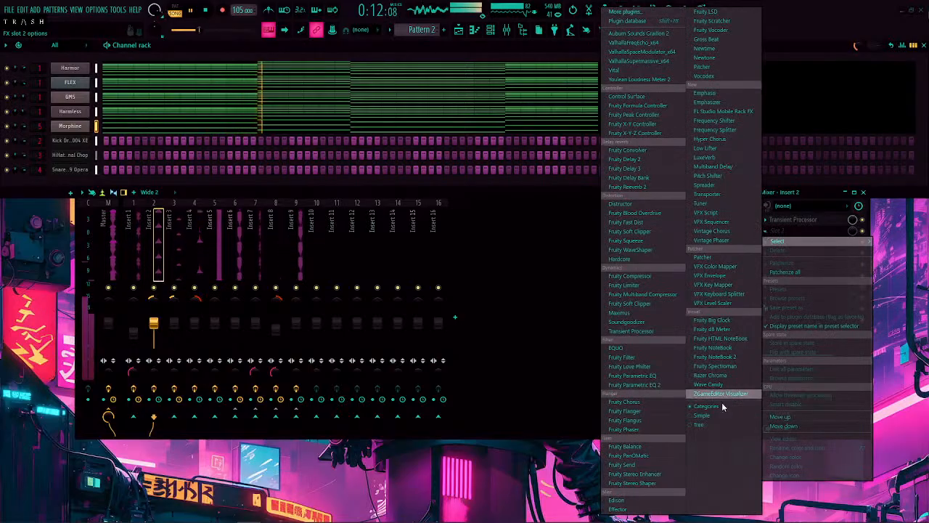
pyautogui.click(646, 385)
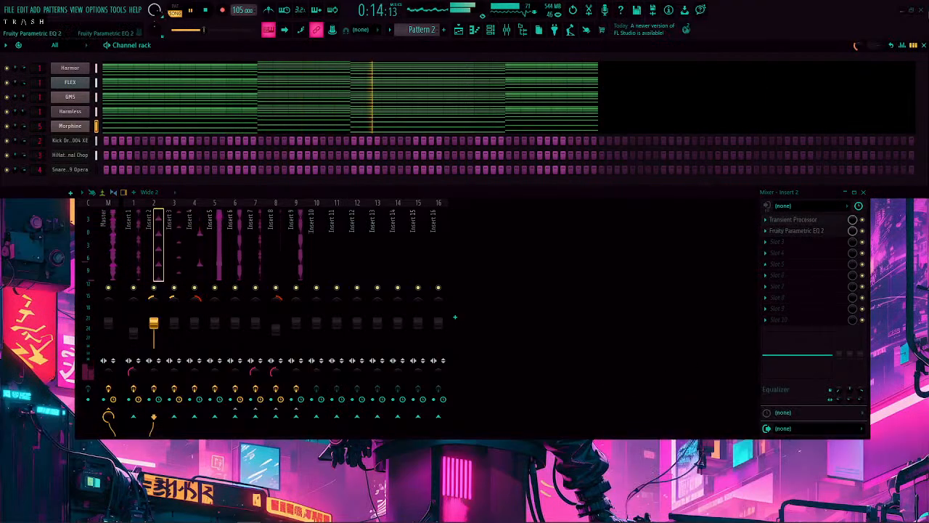
pyautogui.moveTo(554, 174); pyautogui.dragTo(308, 144)
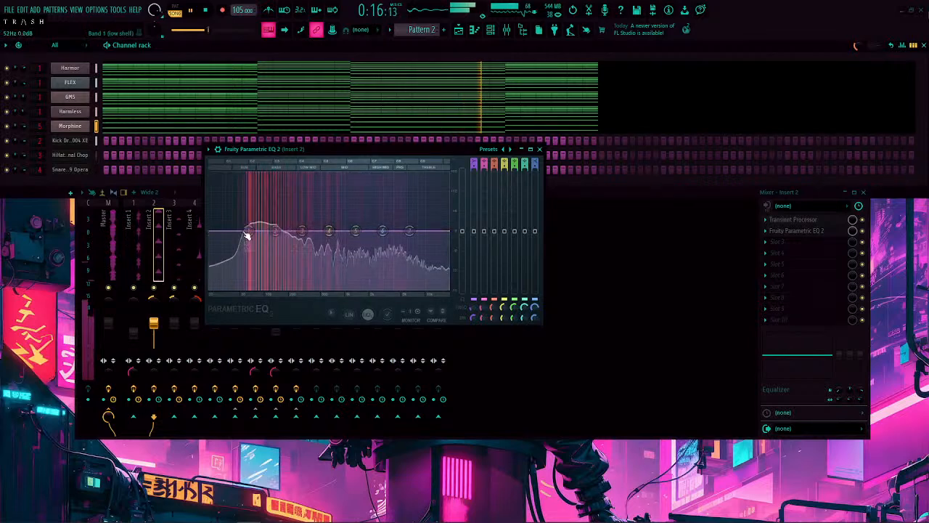
# Step: Cut bands 1, 3, 4, 6 and 7 of the Insert 2 EQ, with the band 7 high shelf at about 14346 Hz and -6.4 dB
pyautogui.moveTo(249, 233); pyautogui.dragTo(255, 260)
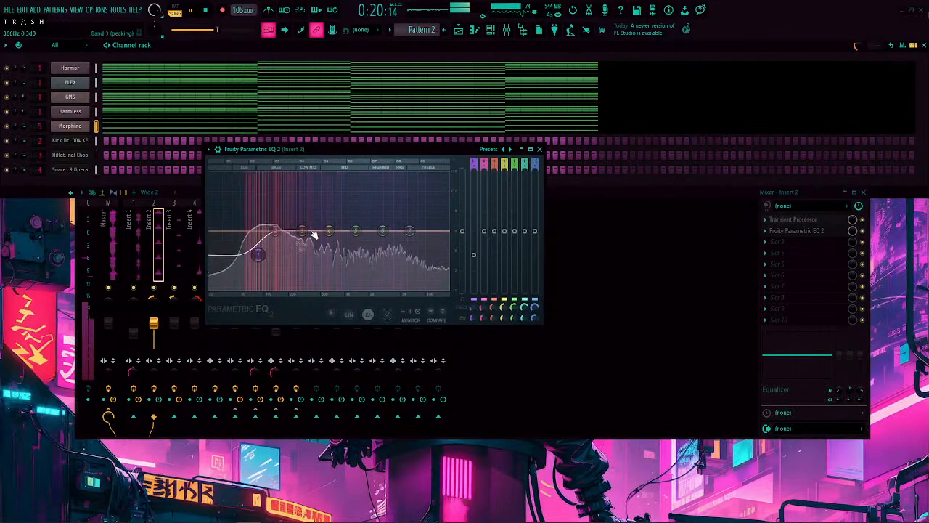
pyautogui.moveTo(302, 231); pyautogui.dragTo(444, 254)
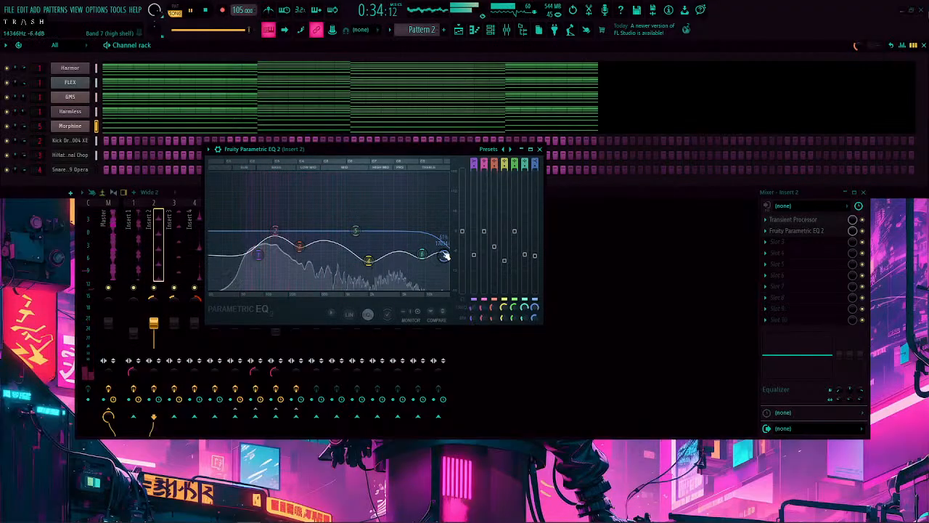
pyautogui.click(539, 149)
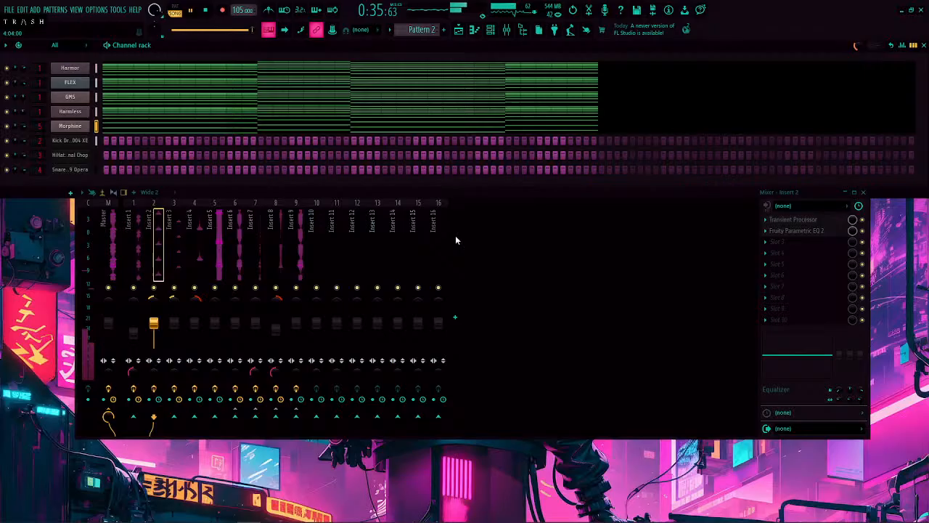
# Step: Open Morphine's Pattern 2 notes in the piano roll without the mixer, switch to pattern mode and stop playback
pyautogui.click(237, 257)
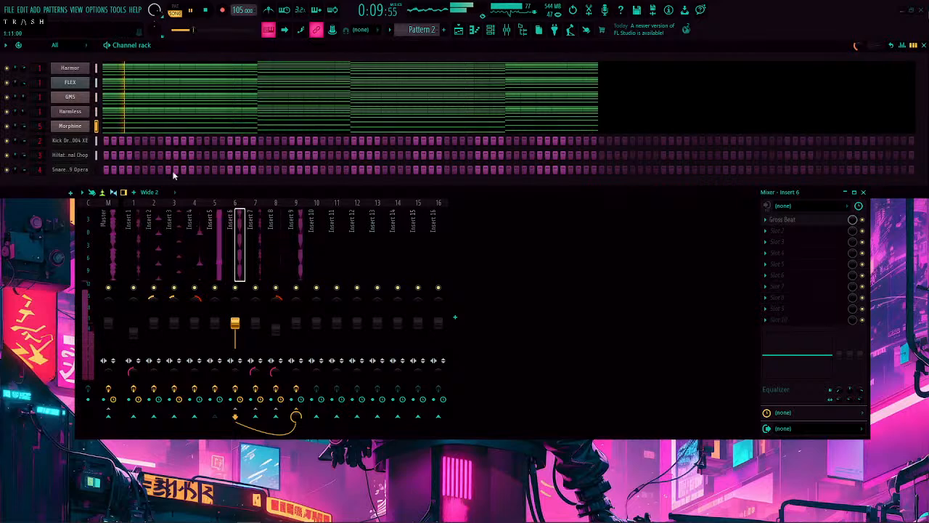
pyautogui.click(154, 129)
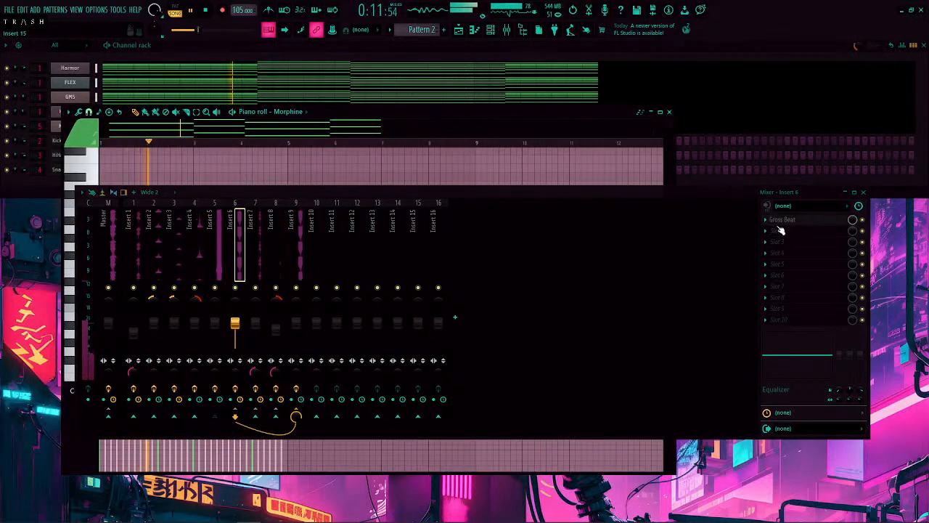
pyautogui.click(863, 192)
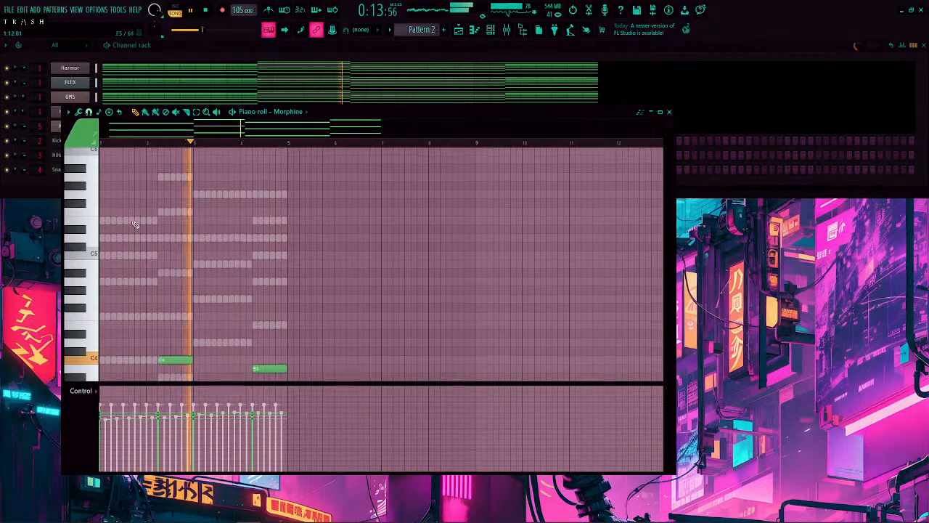
pyautogui.scroll(-3, 173, 229)
pyautogui.scroll(1, 201, 155)
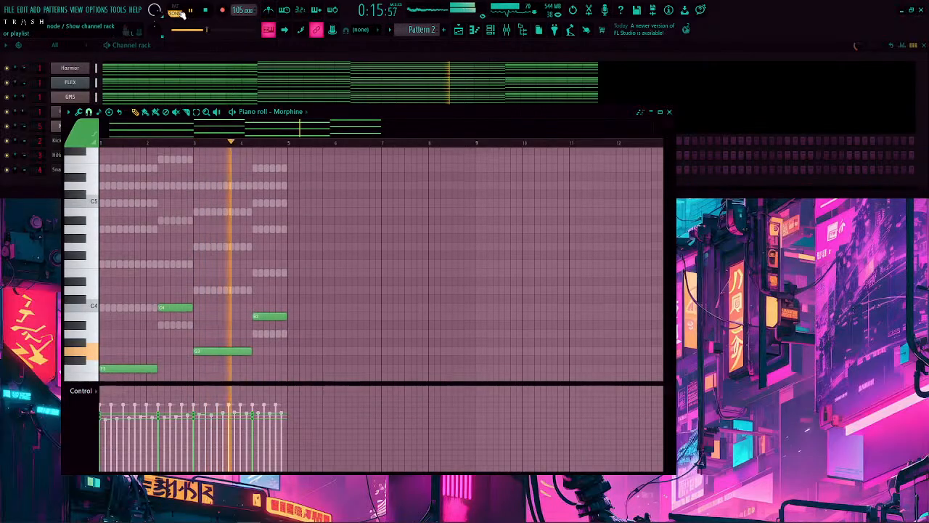
pyautogui.click(180, 14)
pyautogui.press('space')
# Step: Add upper notes E5, F5, G5 and E5 above the four Morphine bass notes, matching their lengths, and lower the new notes' velocity
pyautogui.moveTo(105, 168); pyautogui.dragTo(85, 168)
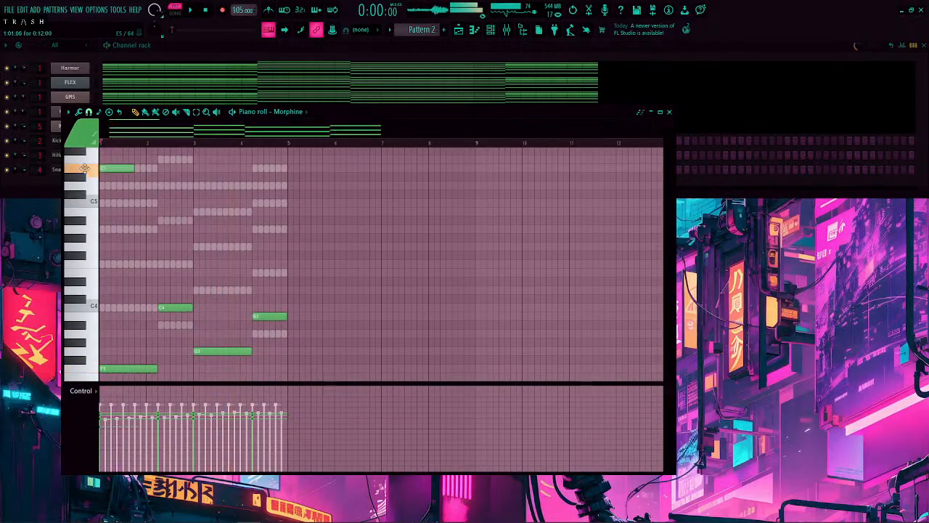
pyautogui.scroll(1, 160, 195)
pyautogui.press('space')
pyautogui.moveTo(133, 194); pyautogui.dragTo(157, 196)
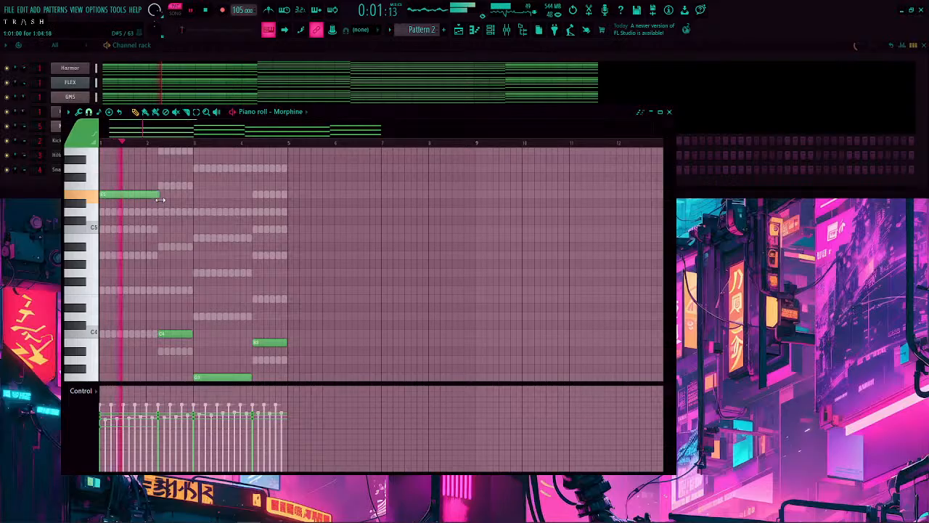
pyautogui.press('space')
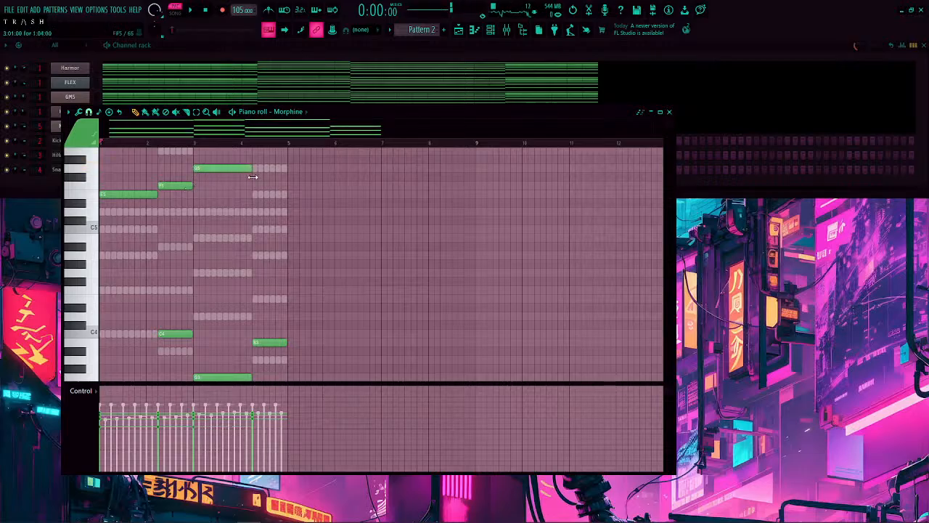
pyautogui.click(257, 196)
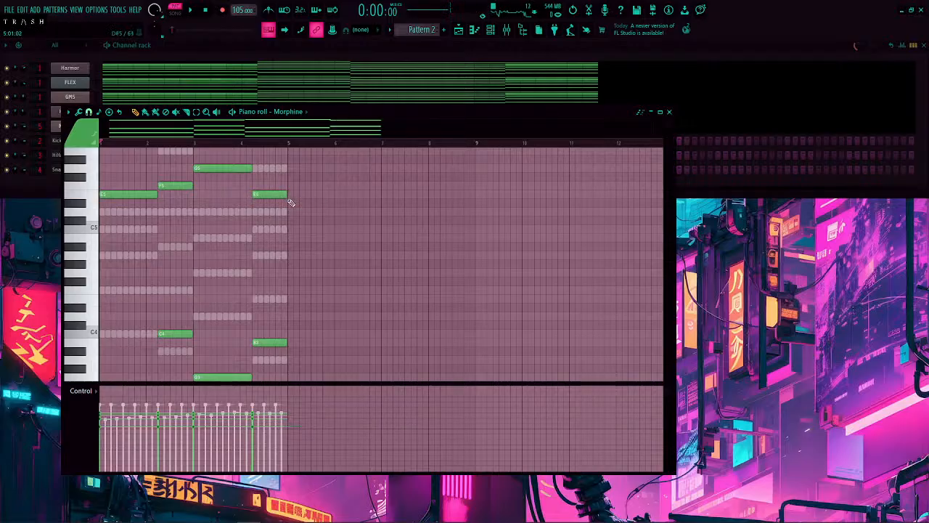
pyautogui.press('space')
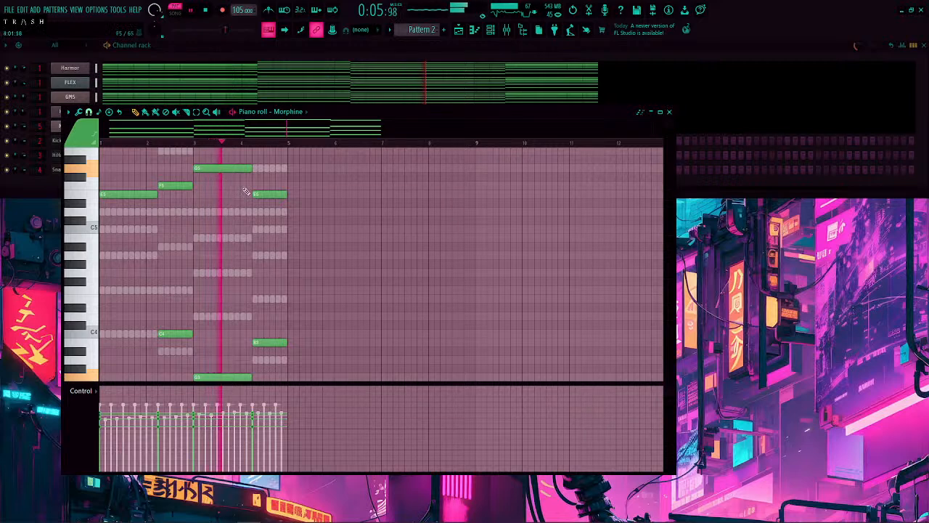
pyautogui.moveTo(276, 165); pyautogui.dragTo(95, 218)
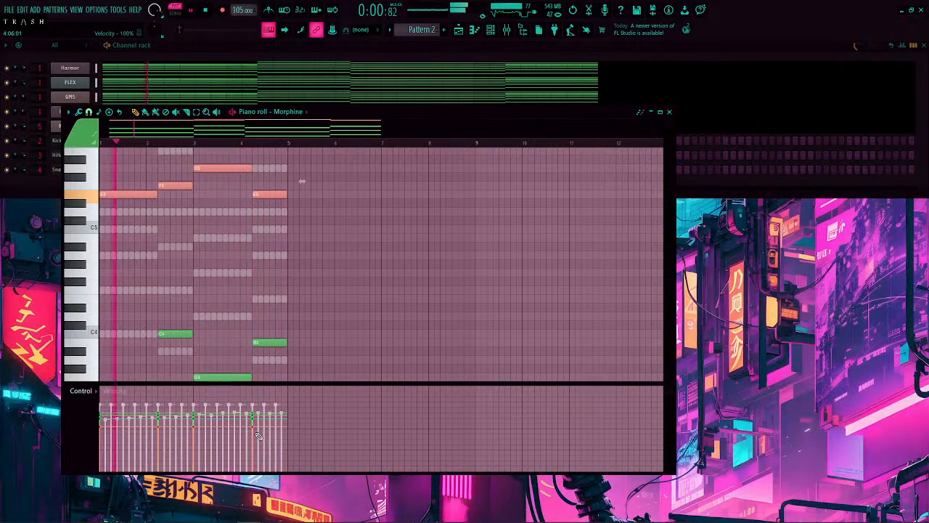
# Step: Replace the first E5 note of the upper line with a shorter A4, D5 and C5 sequence filling the same span
pyautogui.scroll(3, 145, 269)
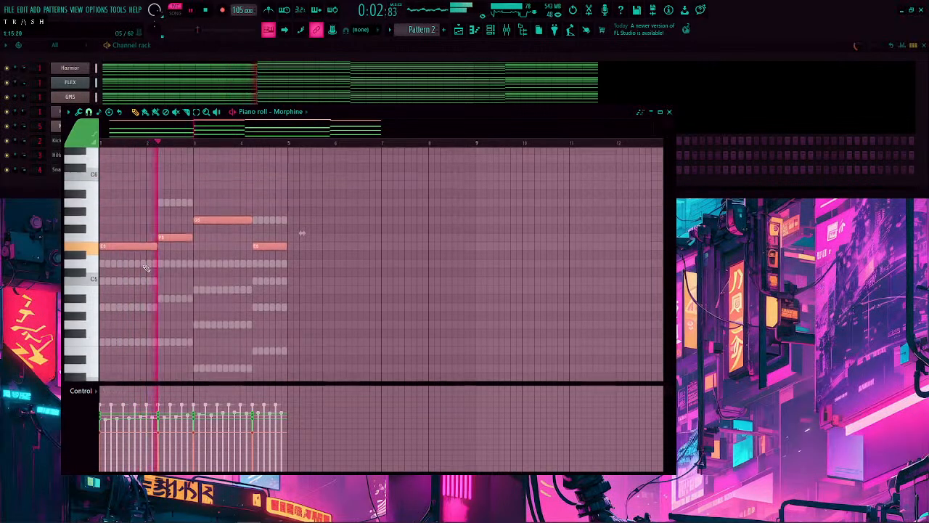
pyautogui.click(128, 266)
pyautogui.rightClick(138, 267)
pyautogui.moveTo(109, 246); pyautogui.dragTo(116, 308)
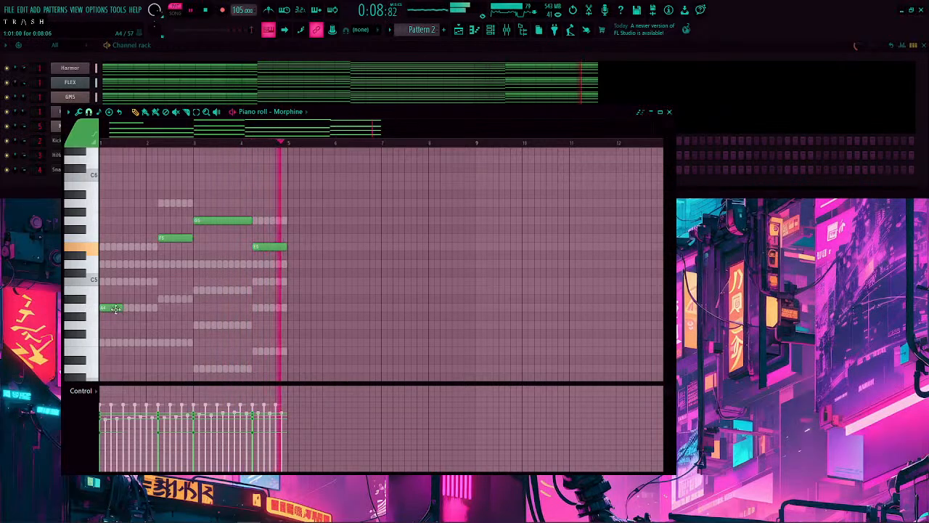
pyautogui.click(128, 263)
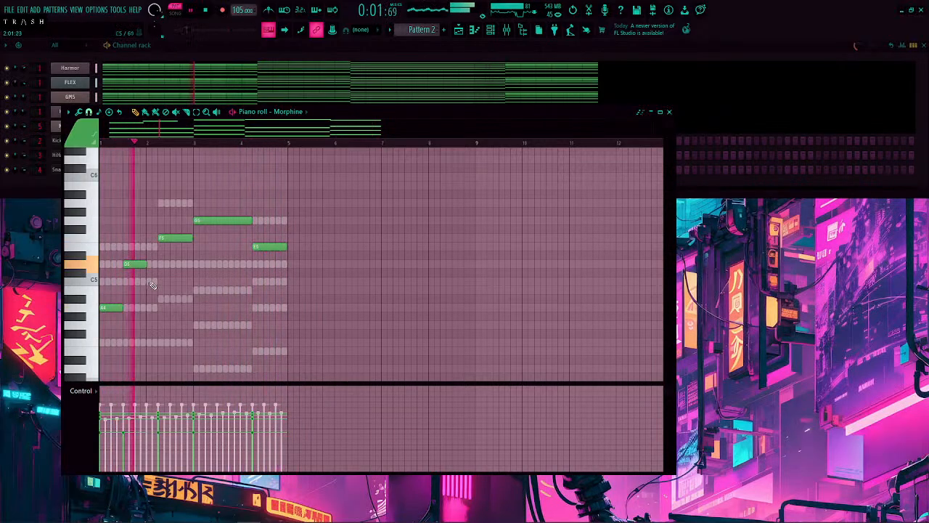
pyautogui.click(151, 282)
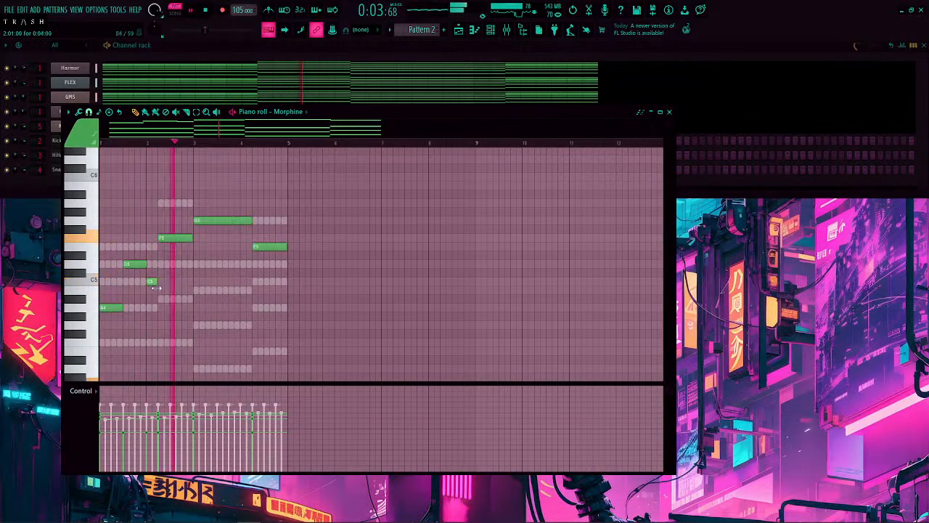
# Step: Add an A#4 note followed by a shorter B4 note below the F5 note of the upper line
pyautogui.click(164, 299)
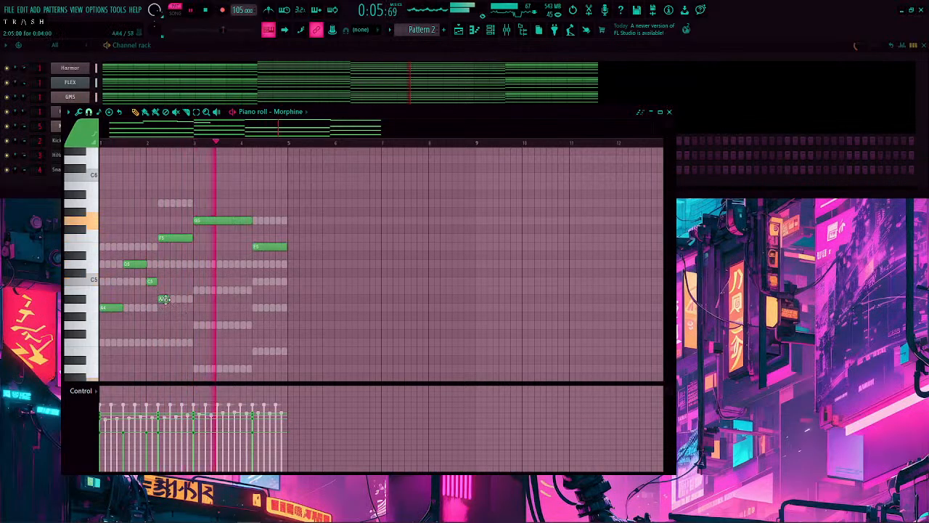
pyautogui.moveTo(165, 299); pyautogui.dragTo(175, 302)
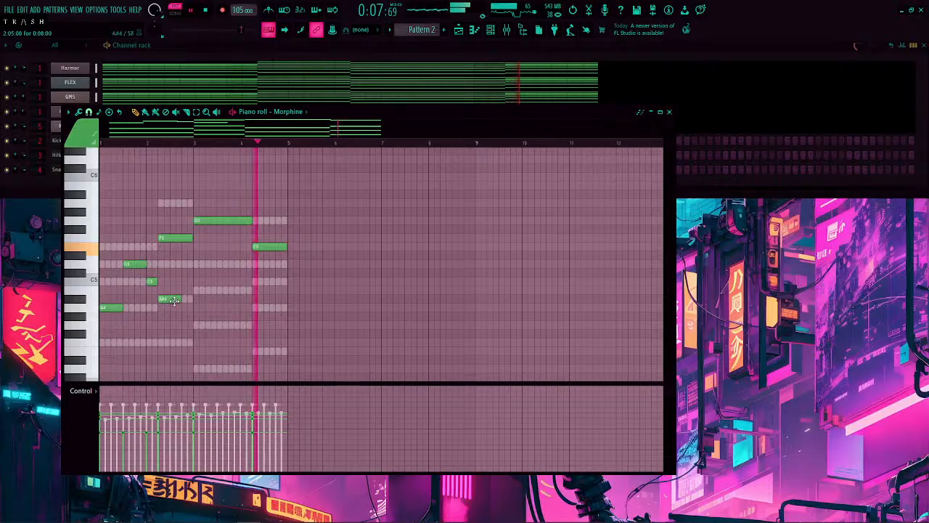
pyautogui.click(185, 290)
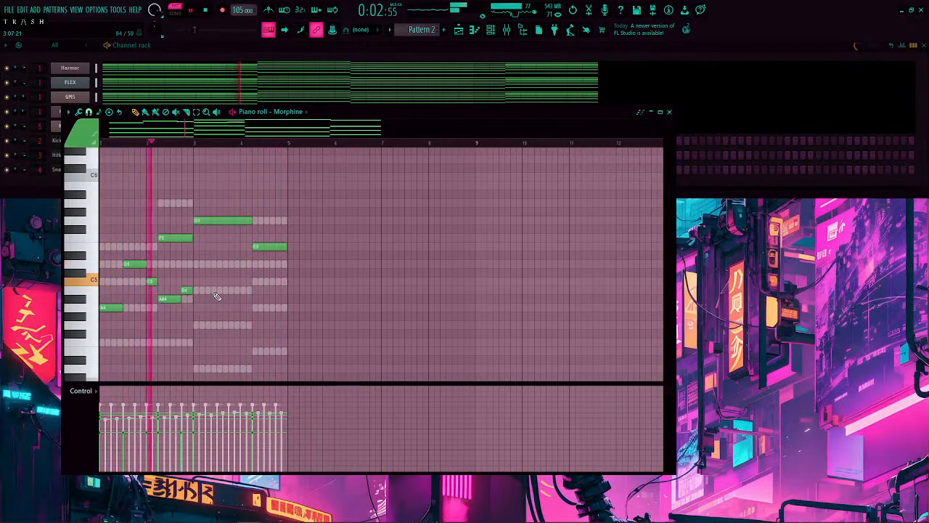
# Step: Shorten the G5 and E5 notes, filling the rest of G5's span with B4 and D5 and the rest of E5's span with C5
pyautogui.click(221, 290)
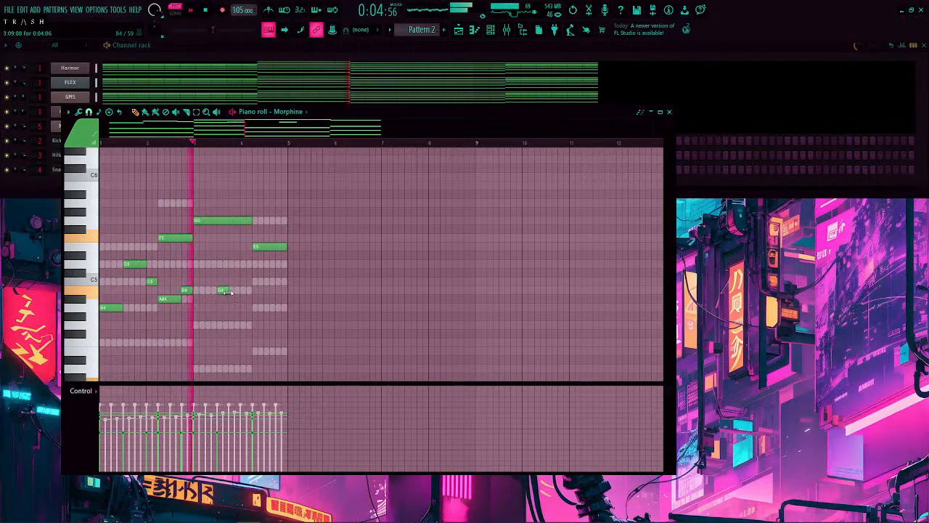
pyautogui.moveTo(228, 291); pyautogui.dragTo(239, 291)
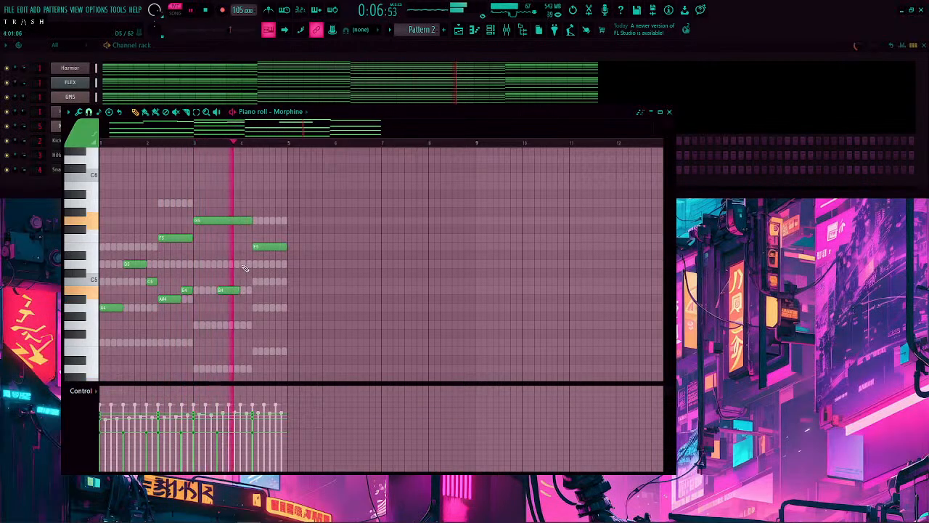
pyautogui.click(244, 265)
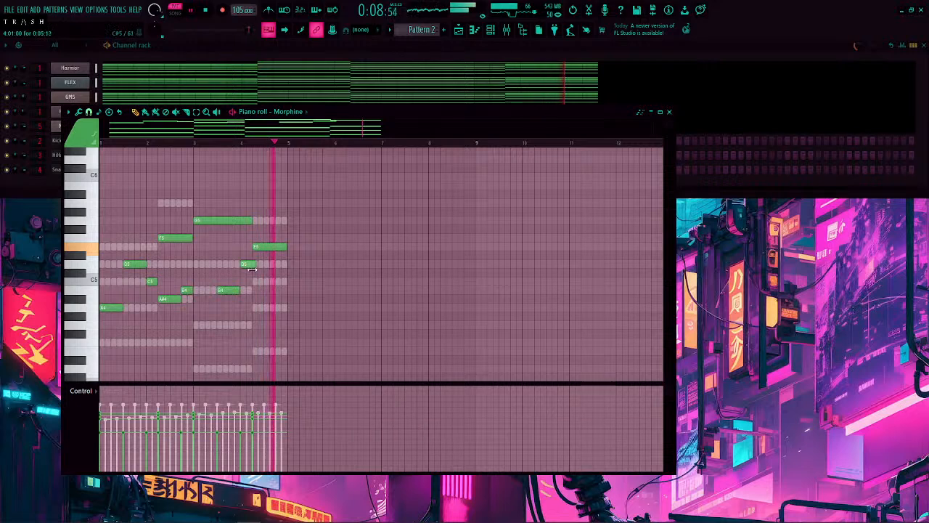
pyautogui.moveTo(251, 224); pyautogui.dragTo(215, 225)
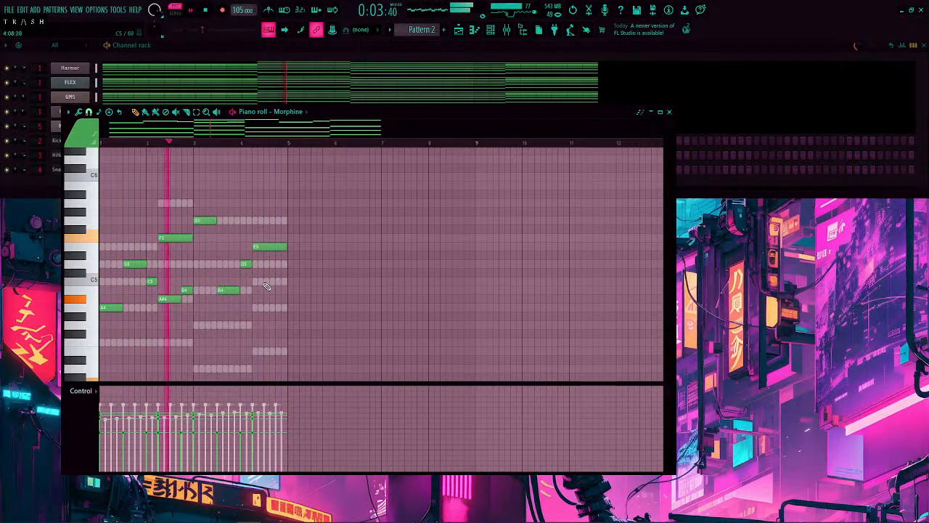
pyautogui.click(267, 281)
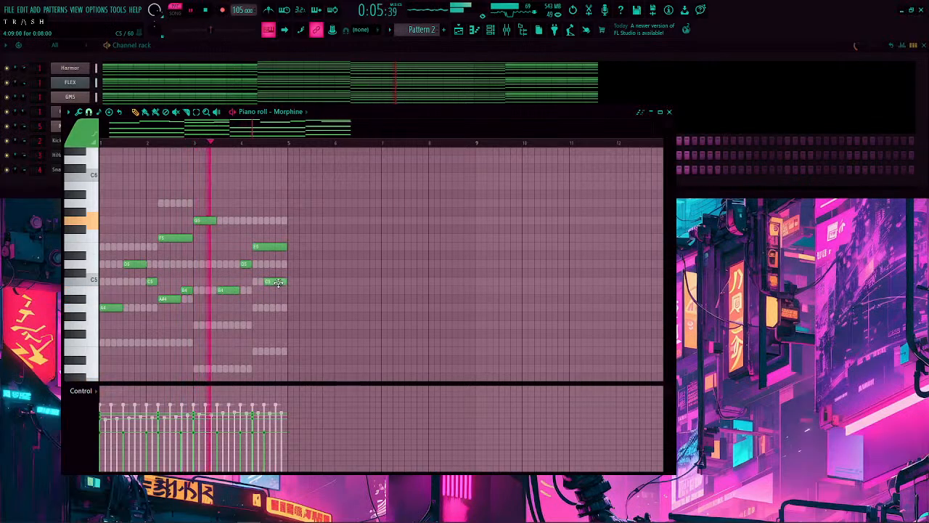
pyautogui.moveTo(286, 248); pyautogui.dragTo(261, 258)
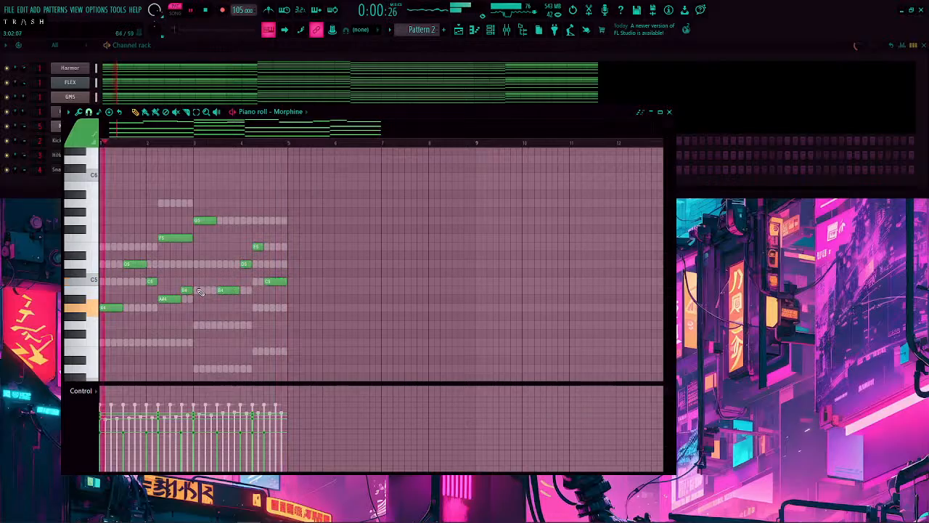
# Step: Replace the A#4 and B4 notes under F5 with a short C5 at the span's end, and shorten the F5 note
pyautogui.rightClick(185, 290)
pyautogui.rightClick(177, 299)
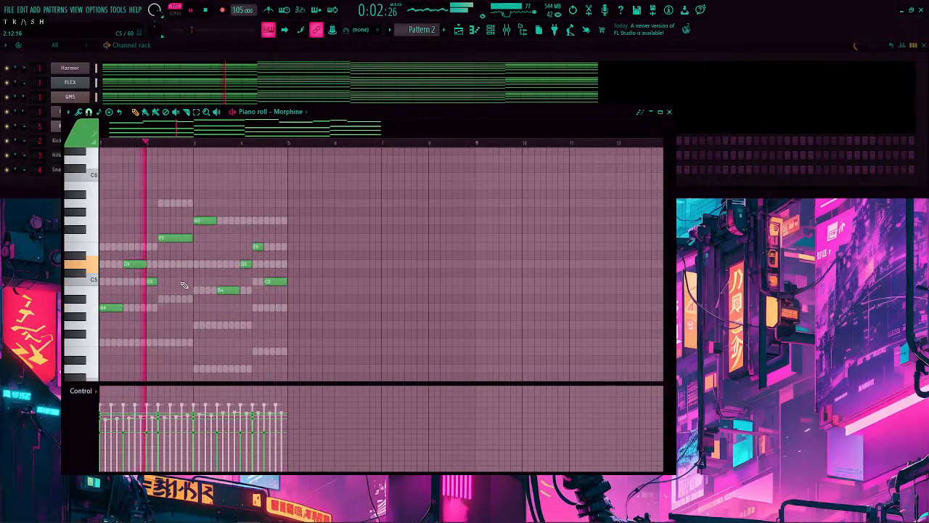
pyautogui.click(186, 281)
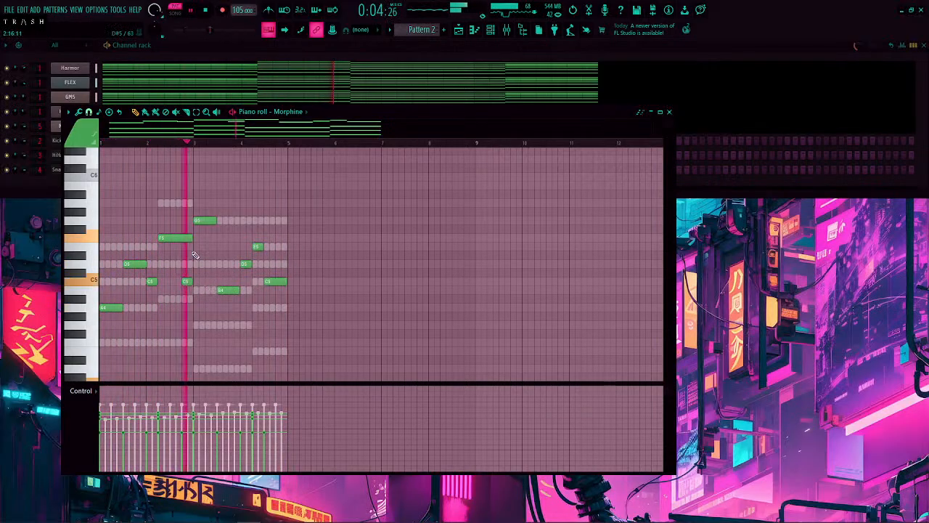
pyautogui.moveTo(192, 238); pyautogui.dragTo(180, 240)
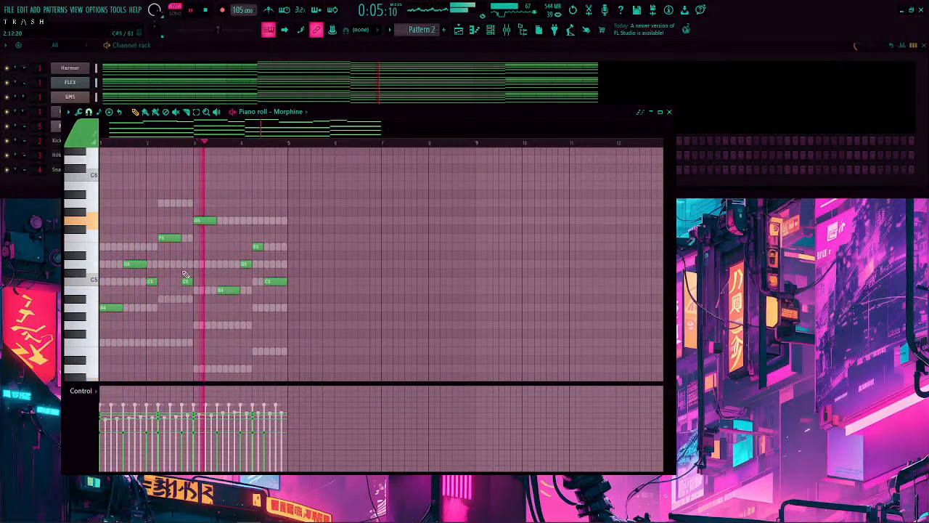
# Step: Select the whole upper line, raise its velocity and try it an octave lower before restoring its original pitch
pyautogui.moveTo(285, 207); pyautogui.dragTo(90, 319)
pyautogui.scroll(2, 166, 315)
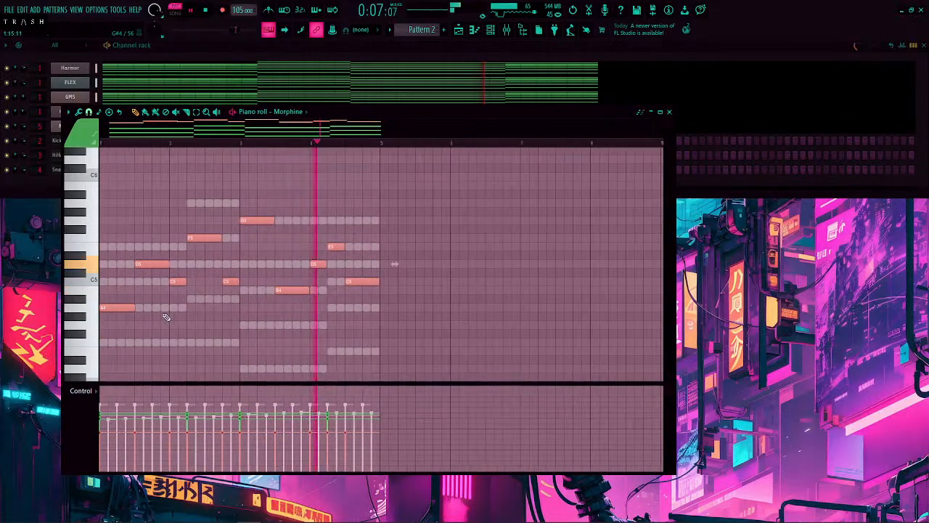
pyautogui.scroll(-3, 172, 315)
pyautogui.hotkey('ctrl', 'Down')
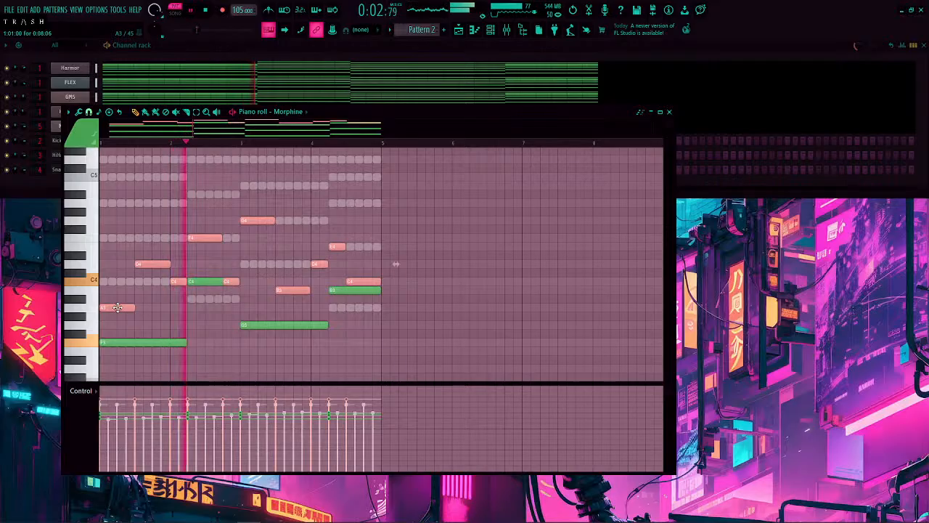
pyautogui.scroll(2, 119, 309)
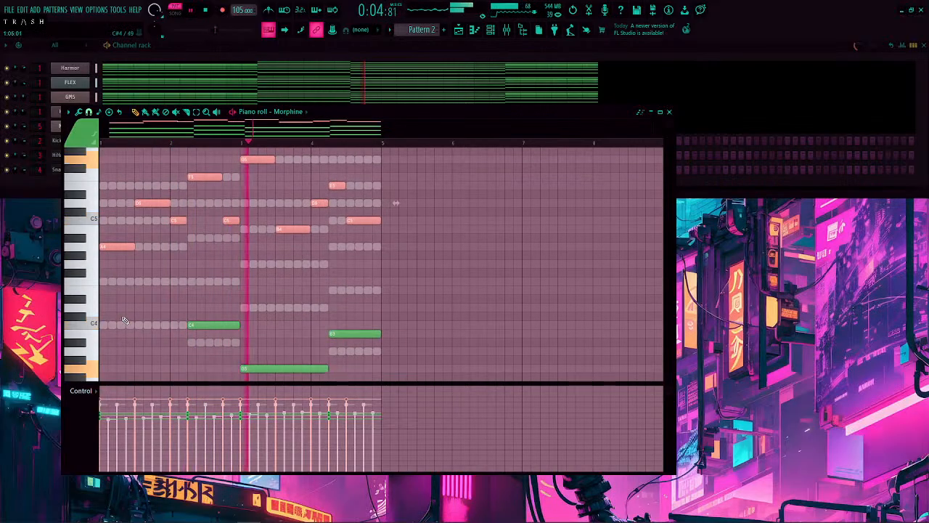
pyautogui.scroll(3, 120, 311)
# Step: Duplicate the selected upper line one octave higher
pyautogui.hotkey('ctrl', 'c')
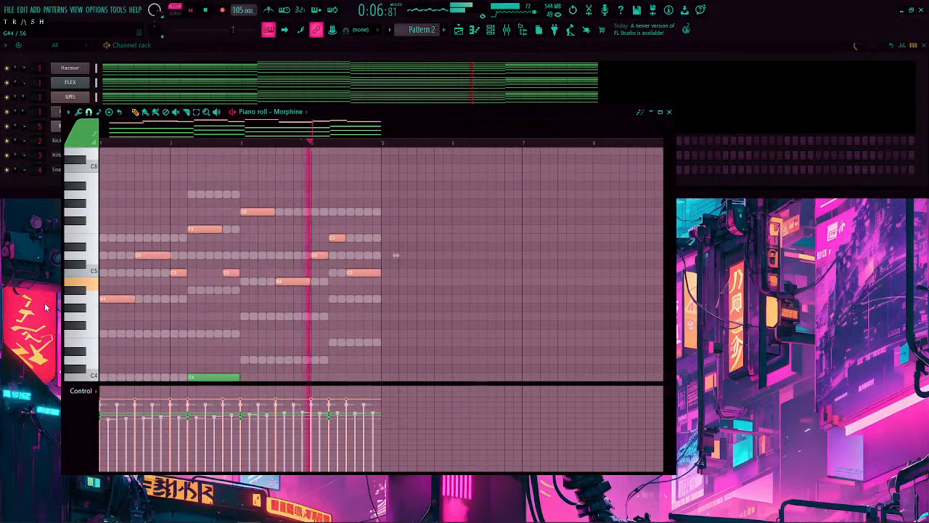
pyautogui.hotkey('ctrl', 'v')
pyautogui.hotkey('ctrl', 'Up')
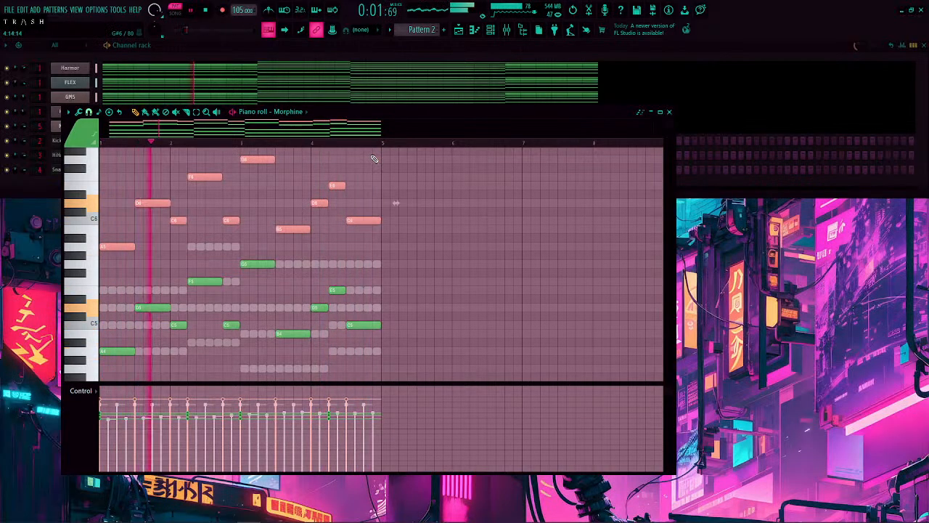
# Step: Shorten all notes of both octave lines, trimming the longer ones further so every note becomes a short stab
pyautogui.hotkey('ctrl', 'a')
pyautogui.scroll(2, 277, 292)
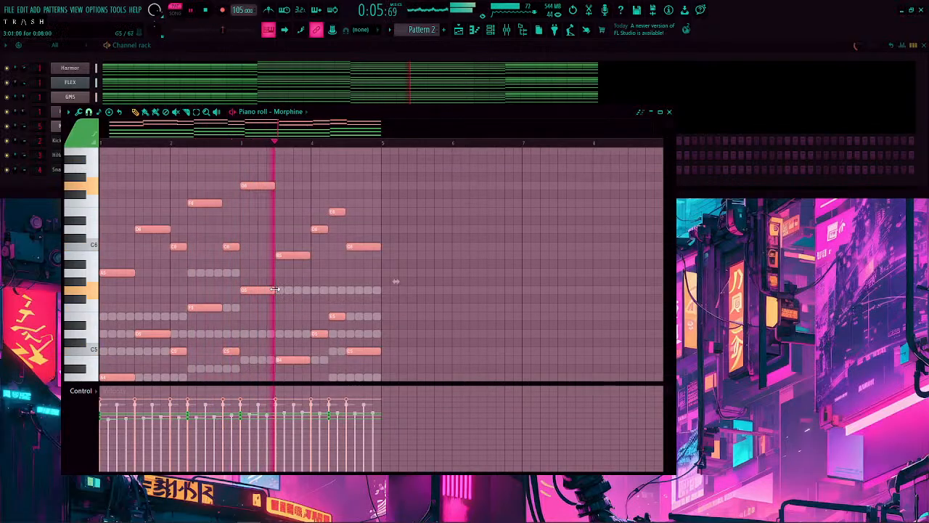
pyautogui.moveTo(274, 290); pyautogui.dragTo(263, 294)
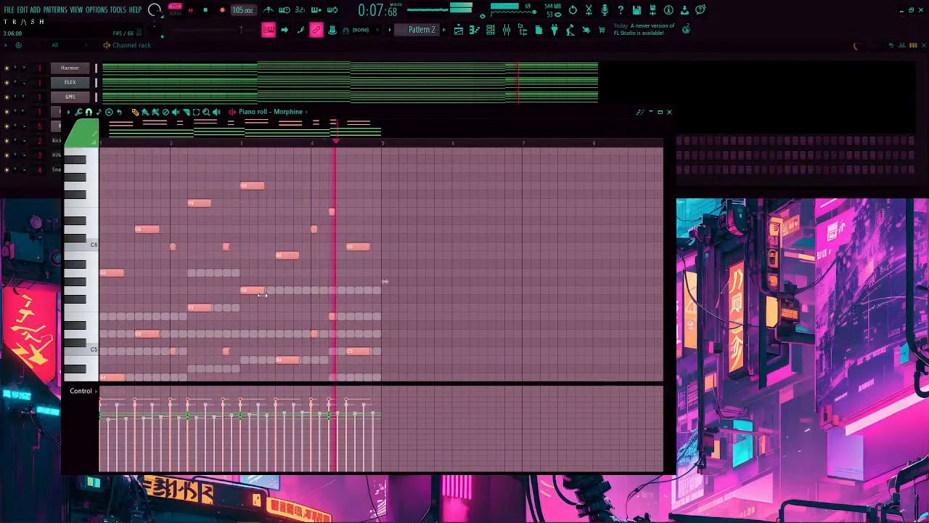
pyautogui.moveTo(382, 216); pyautogui.dragTo(348, 364)
pyautogui.moveTo(292, 373); pyautogui.dragTo(243, 181)
pyautogui.moveTo(189, 192); pyautogui.dragTo(195, 354)
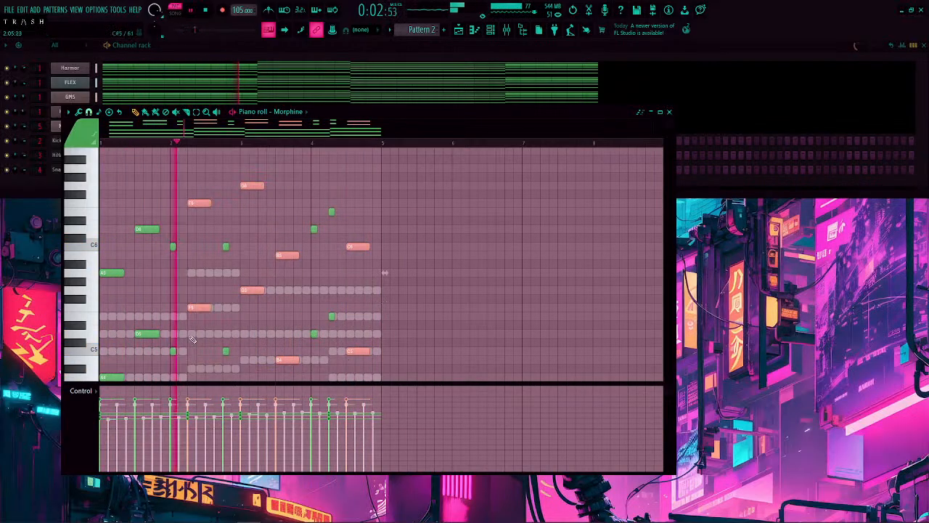
pyautogui.moveTo(141, 204); pyautogui.dragTo(105, 379)
pyautogui.moveTo(126, 333); pyautogui.dragTo(100, 332)
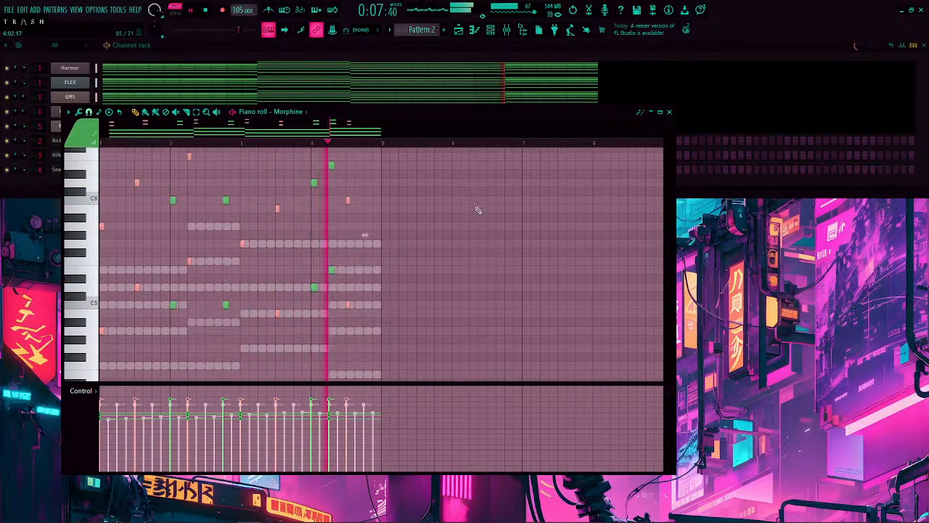
# Step: Close the Morphine piano roll and show the mixer with Insert 8 selected
pyautogui.click(669, 112)
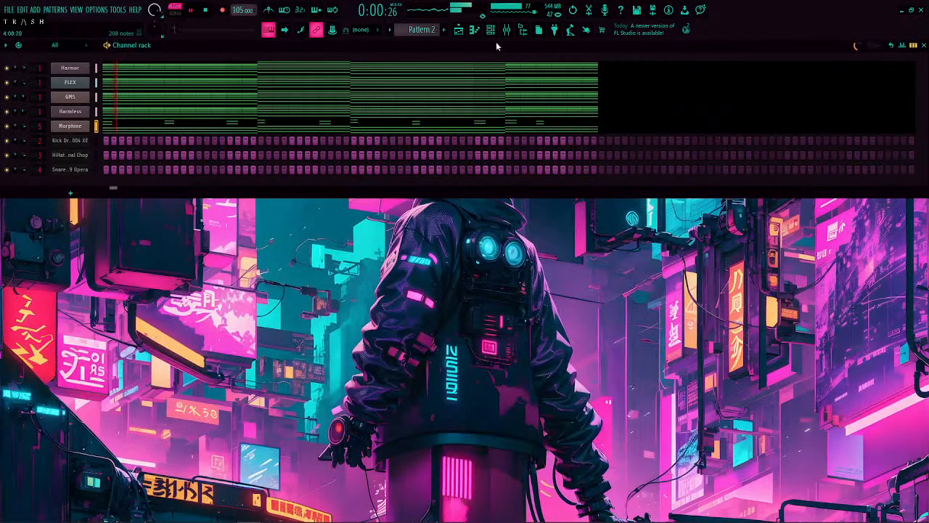
pyautogui.click(507, 30)
pyautogui.click(288, 251)
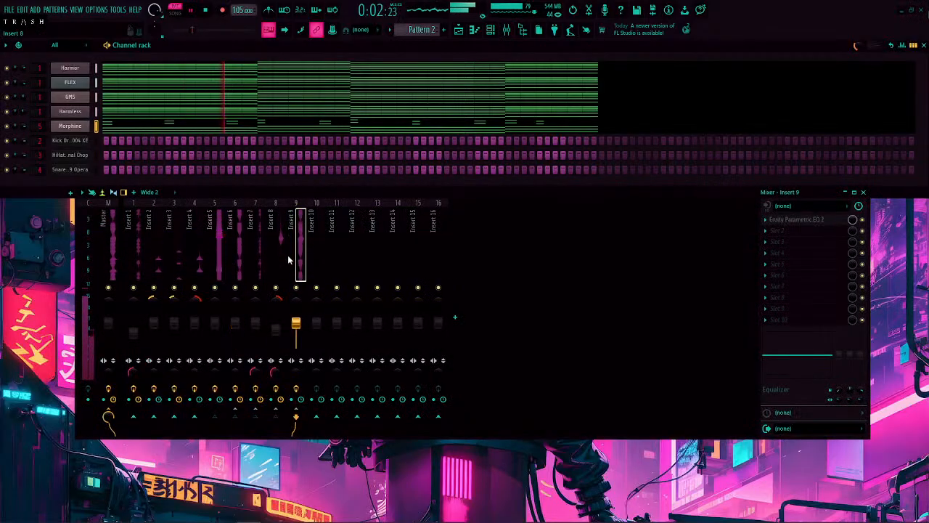
pyautogui.click(280, 250)
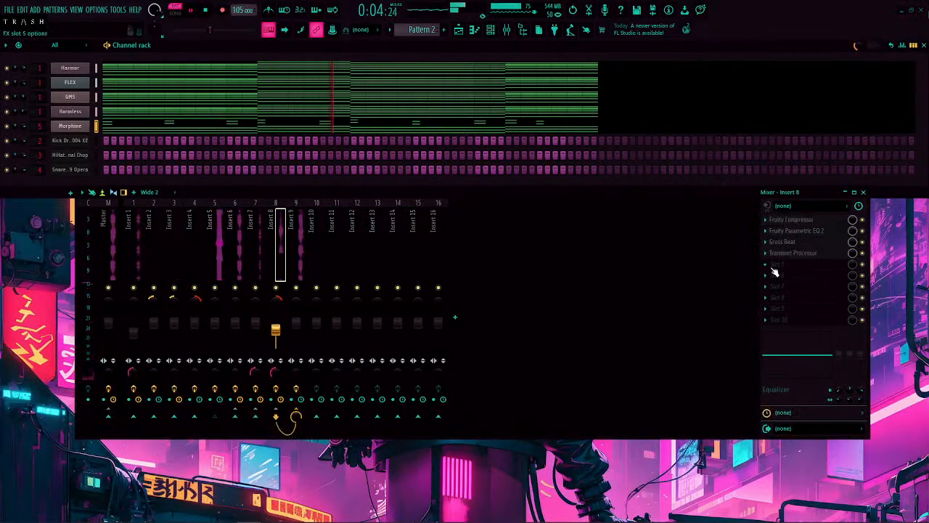
# Step: Add Fruity Delay 3, Hyper Chorus and LuxeVerb after Transient Processor on Insert 8, with Hyper Chorus moved ahead of the delay
pyautogui.click(775, 273)
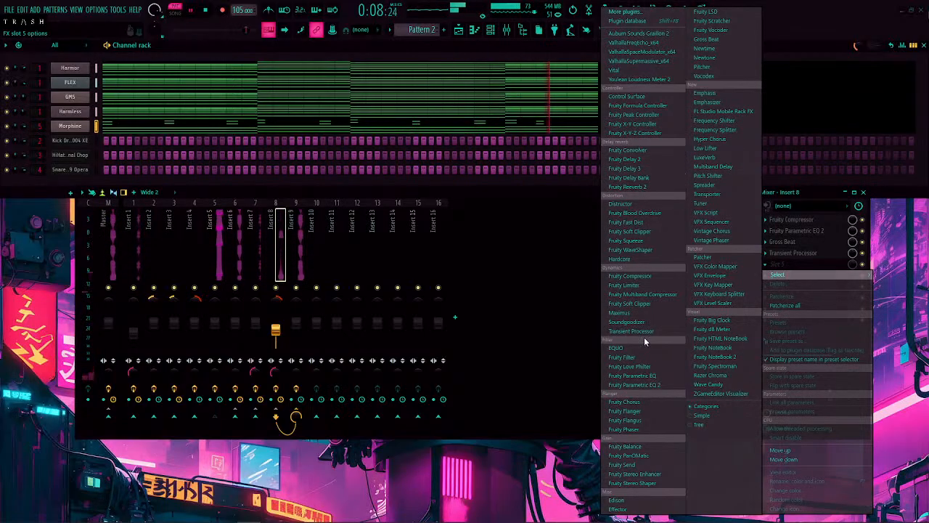
pyautogui.click(637, 169)
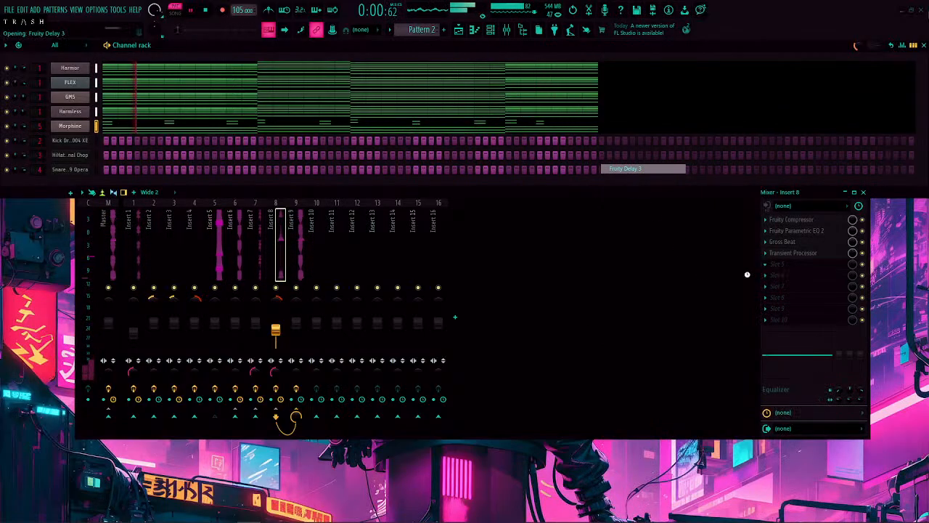
pyautogui.click(766, 276)
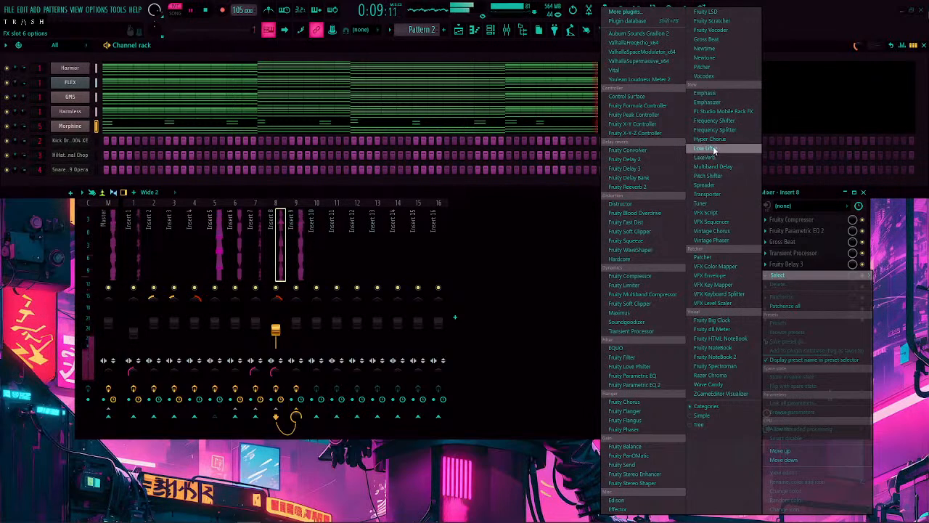
pyautogui.click(713, 142)
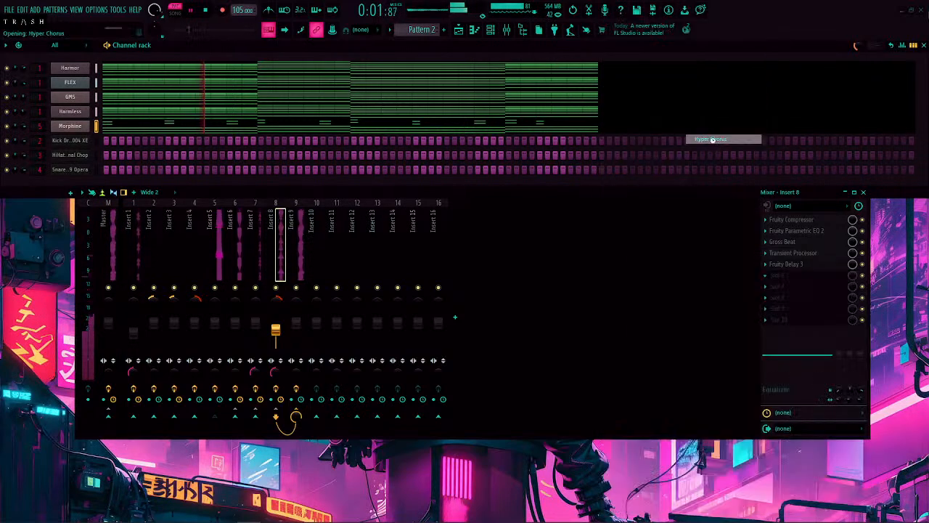
pyautogui.click(767, 277)
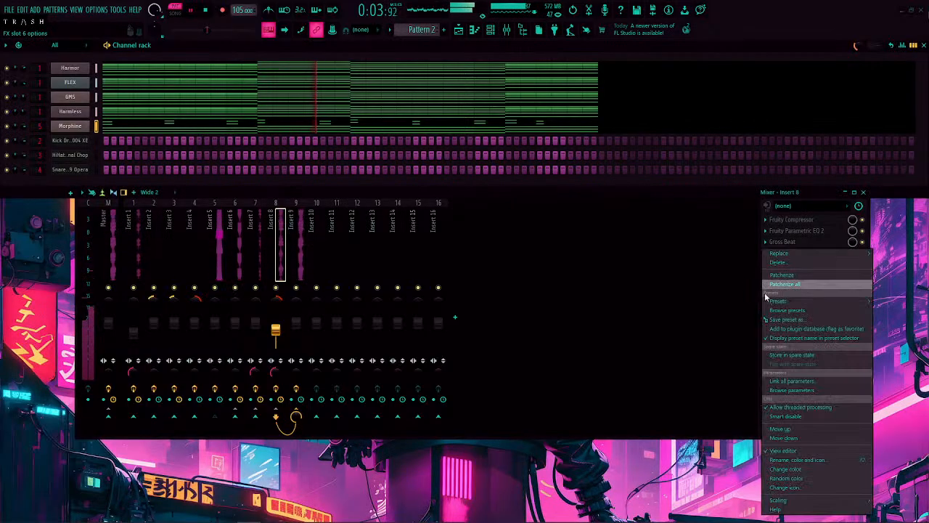
pyautogui.click(769, 429)
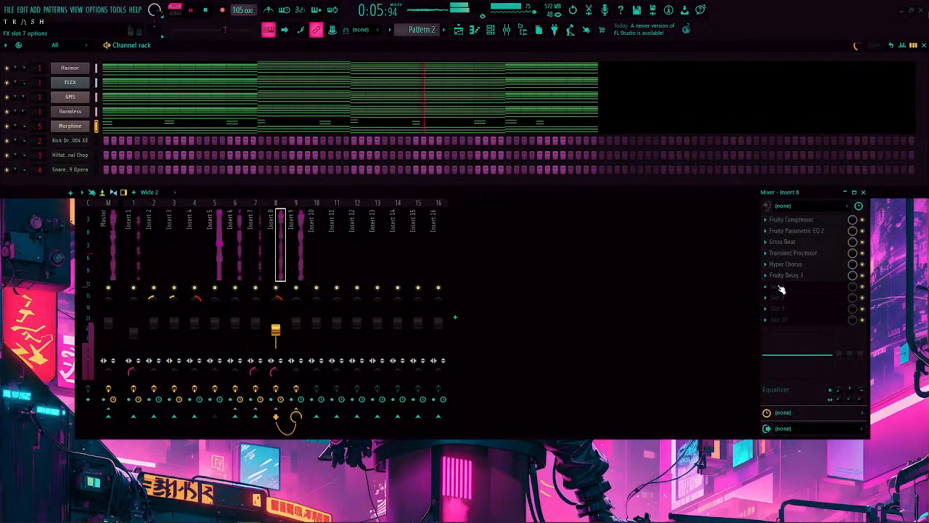
pyautogui.click(768, 290)
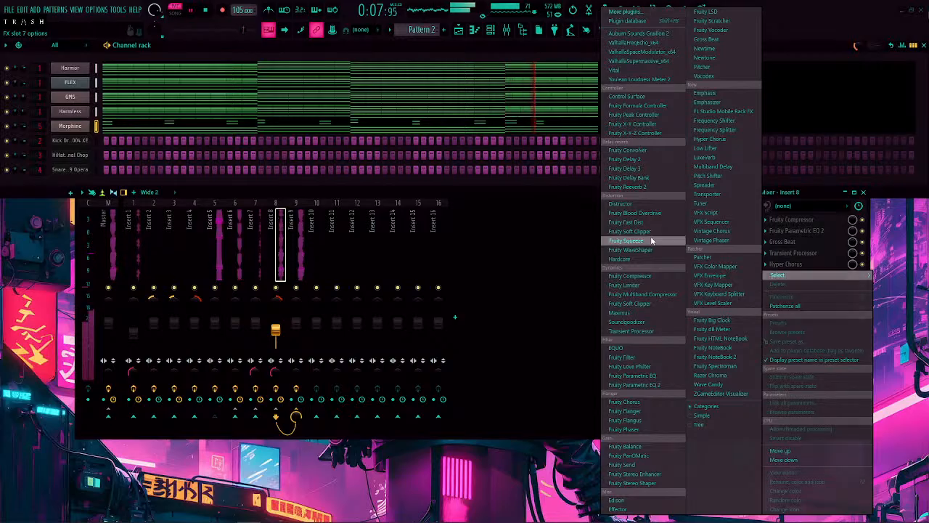
pyautogui.click(706, 158)
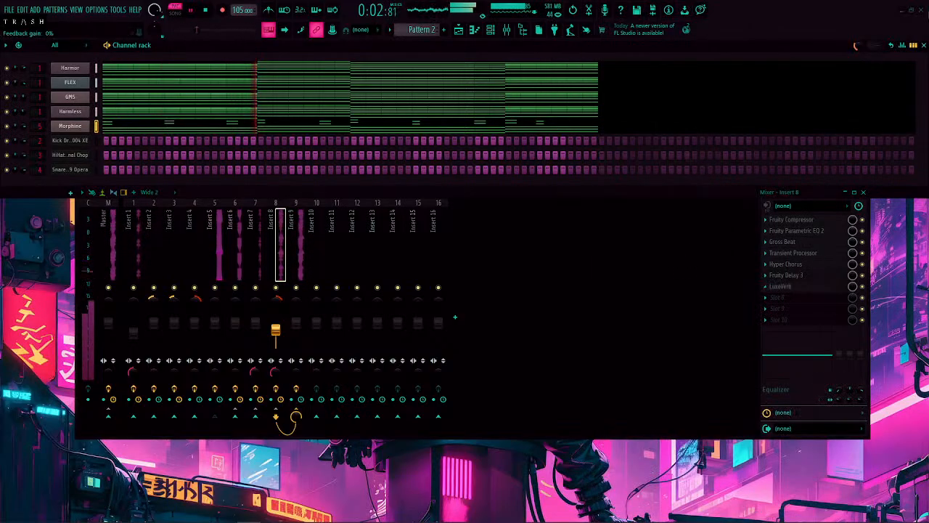
# Step: Open the LuxeVerb, Hyper Chorus and Fruity Delay 3 editors and arrange them so all three are visible together
pyautogui.moveTo(618, 172); pyautogui.dragTo(495, 213)
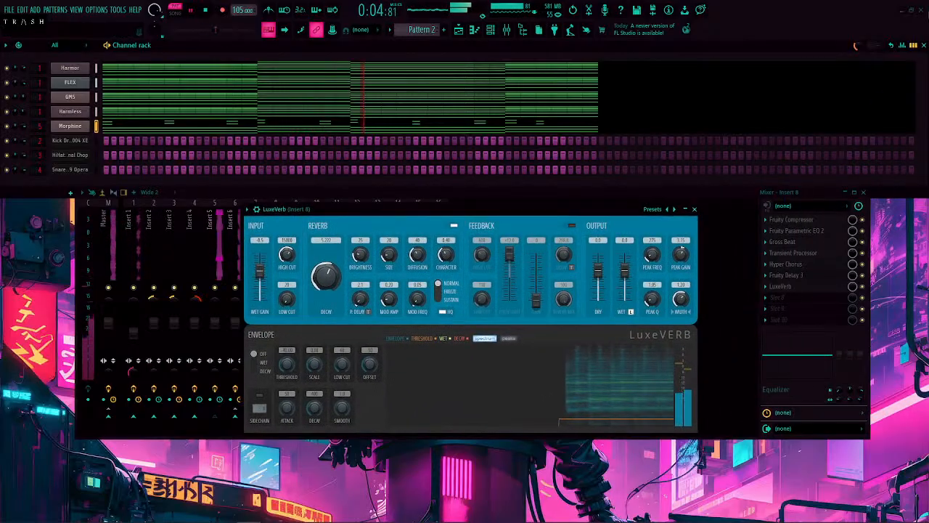
pyautogui.click(787, 265)
pyautogui.moveTo(687, 117); pyautogui.dragTo(702, 75)
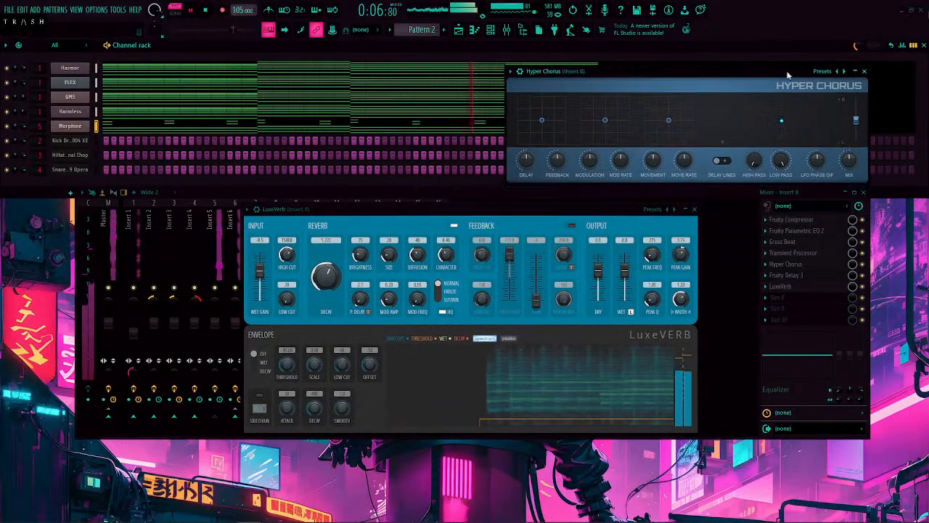
pyautogui.click(786, 275)
pyautogui.moveTo(632, 193); pyautogui.dragTo(283, 79)
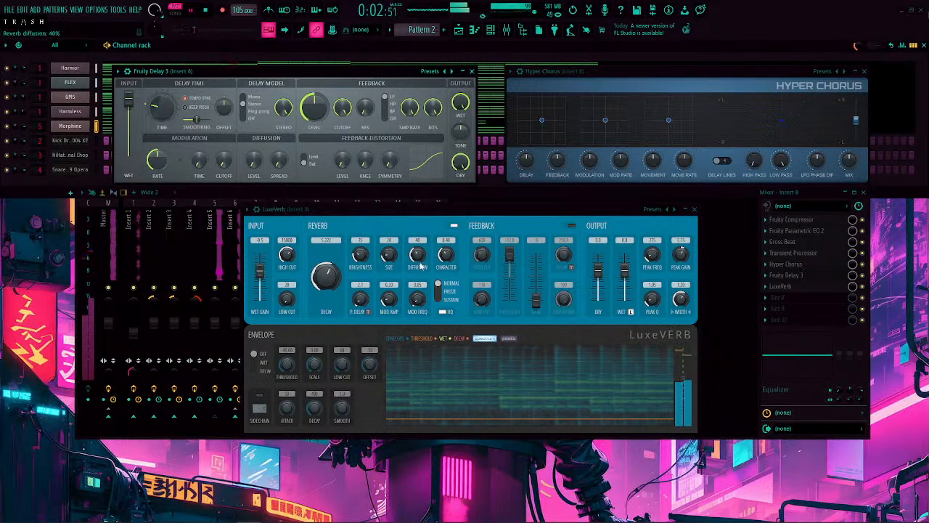
# Step: Adjust Hyper Chorus's modulation and movement, and set LuxeVerb to 56% diffusion, 0.57 character, -6.7 dB dry level and Wet envelope mode
pyautogui.moveTo(659, 132); pyautogui.dragTo(676, 111)
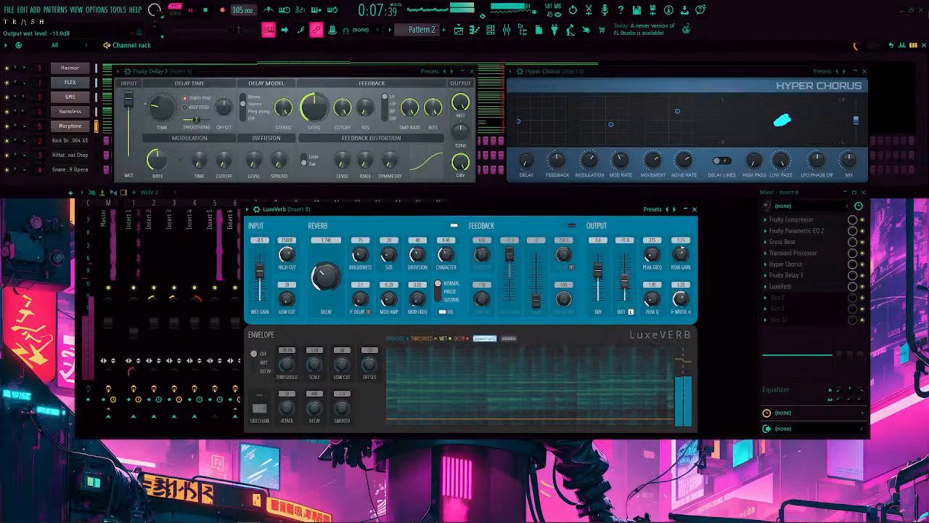
pyautogui.moveTo(608, 276); pyautogui.dragTo(608, 282)
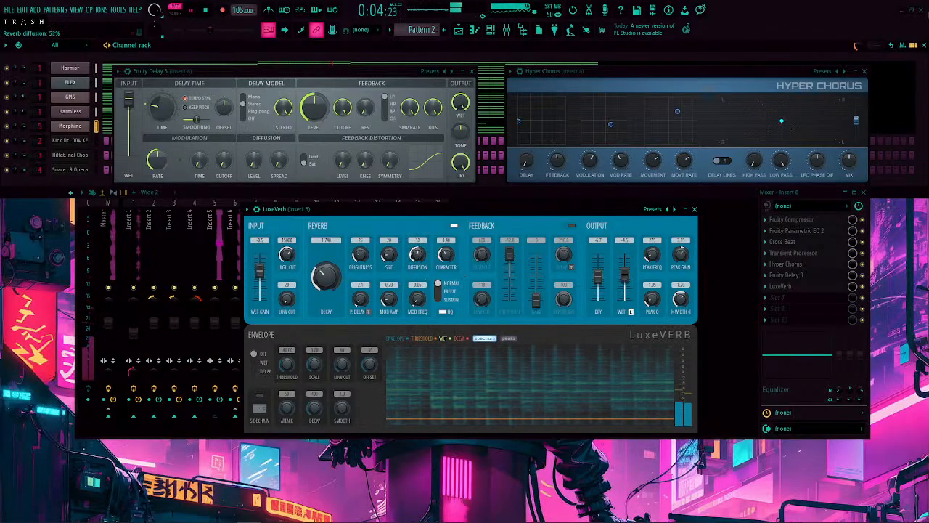
pyautogui.moveTo(441, 256); pyautogui.dragTo(442, 245)
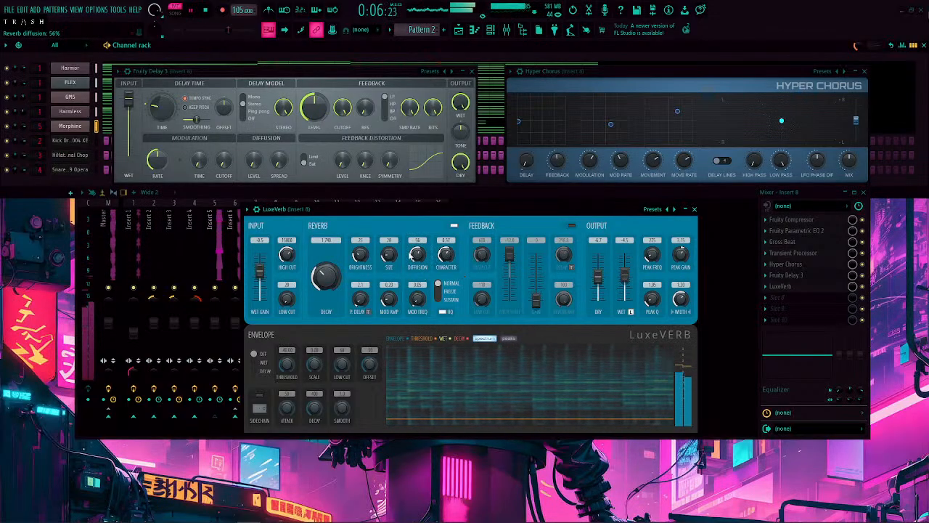
pyautogui.moveTo(387, 259); pyautogui.dragTo(388, 246)
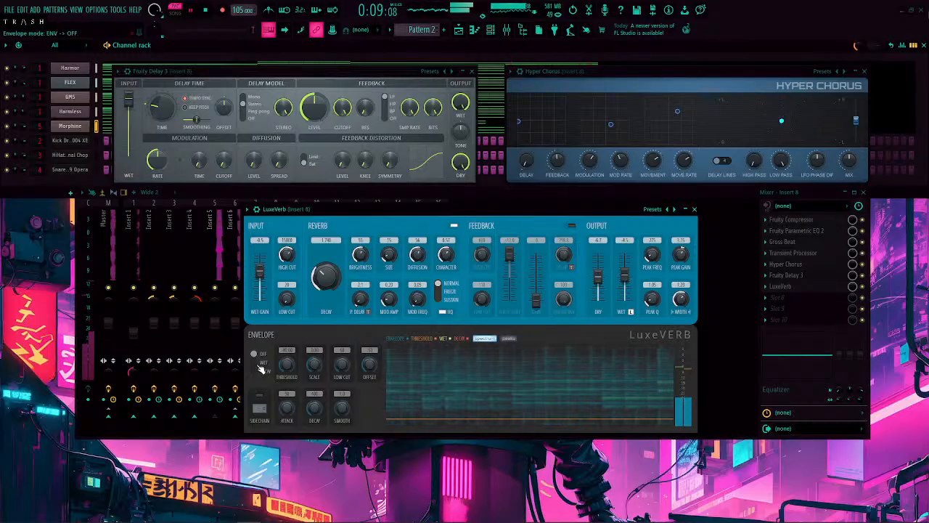
pyautogui.click(259, 365)
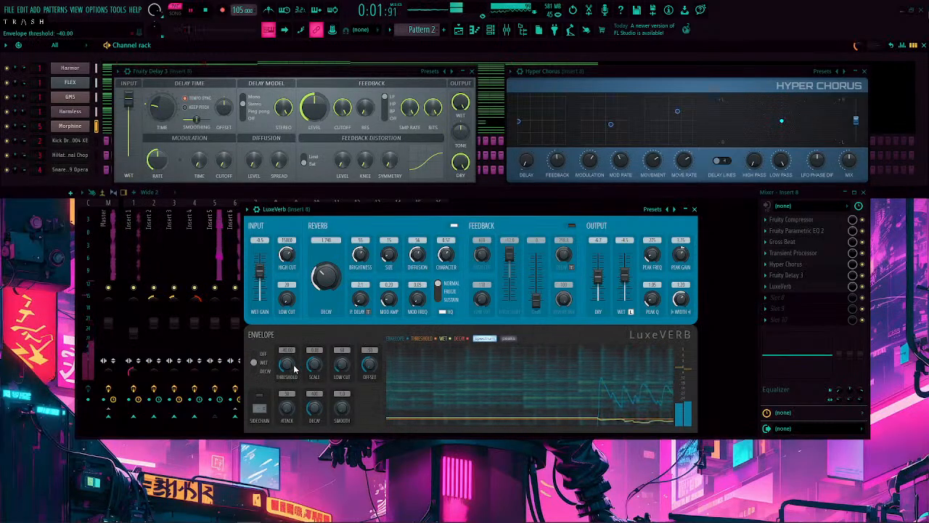
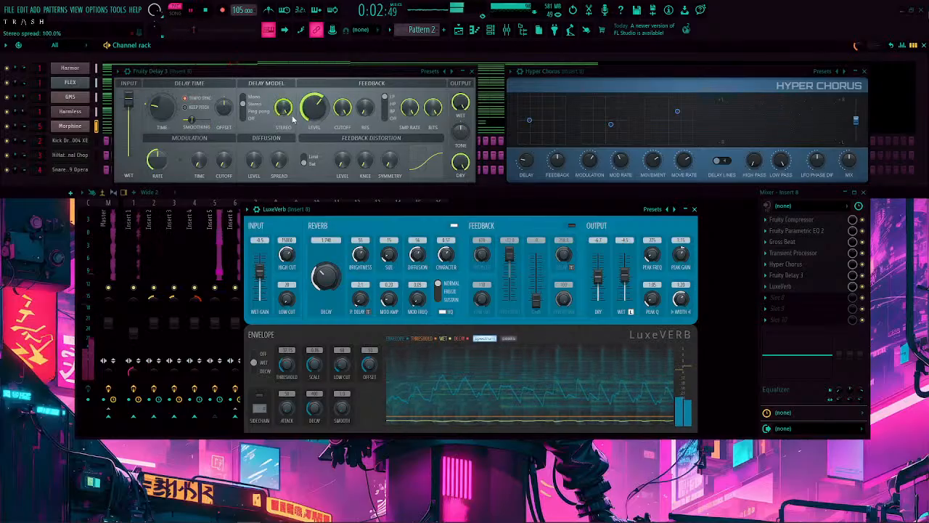
# Step: Set Fruity Delay 3's output tone to 40% with a lower wet level, lengthen LuxeVerb's decay to 3.437 s, and close all three effect editors
pyautogui.click(262, 115)
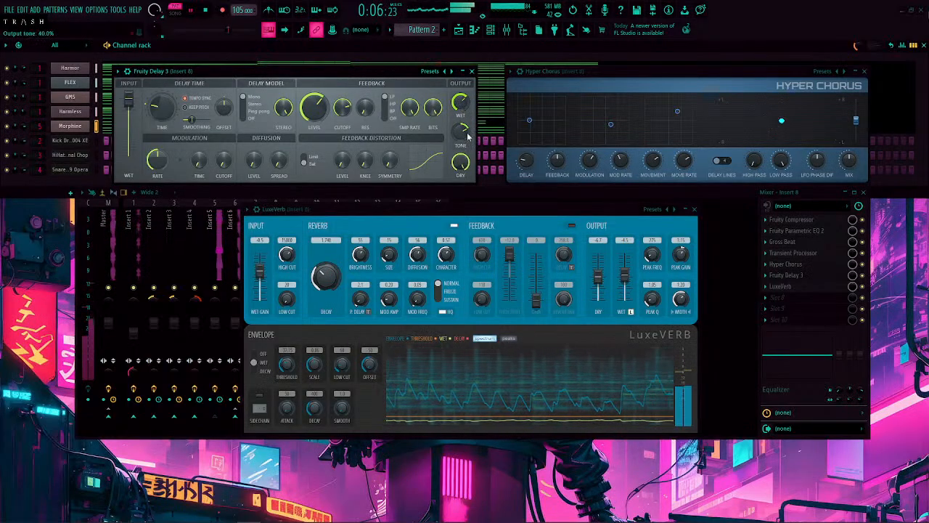
pyautogui.scroll(3, 626, 274)
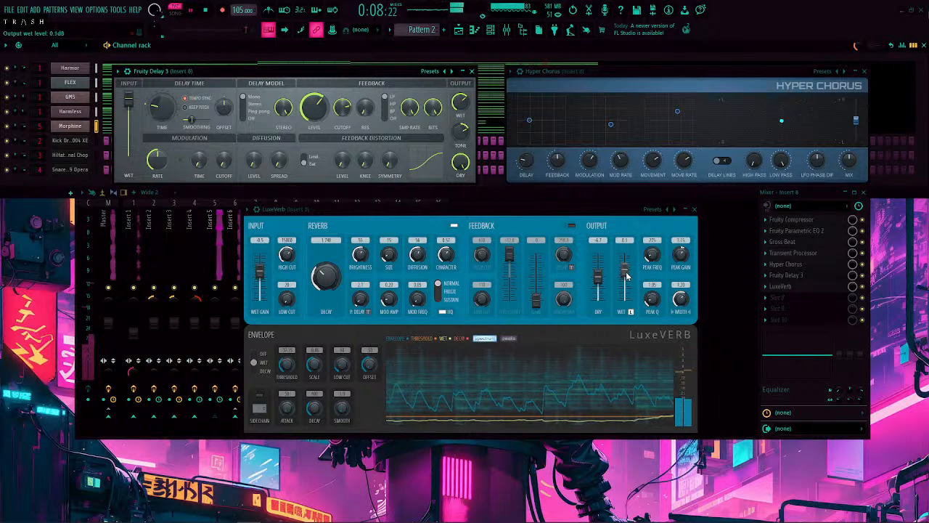
pyautogui.scroll(-1, 628, 276)
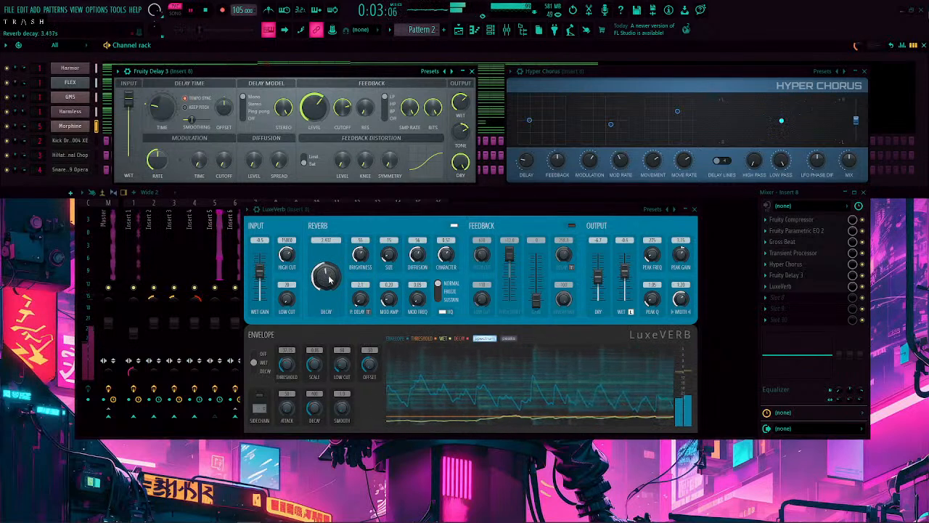
pyautogui.click(694, 210)
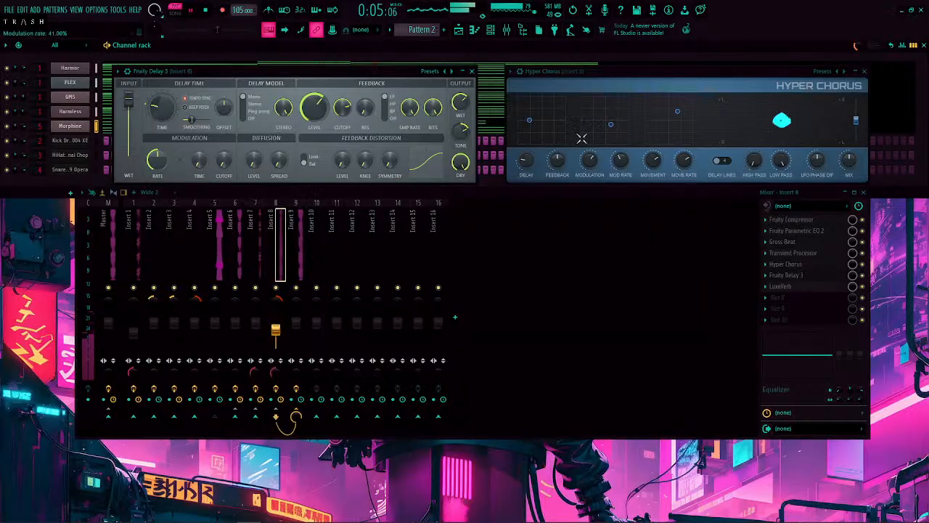
pyautogui.click(467, 70)
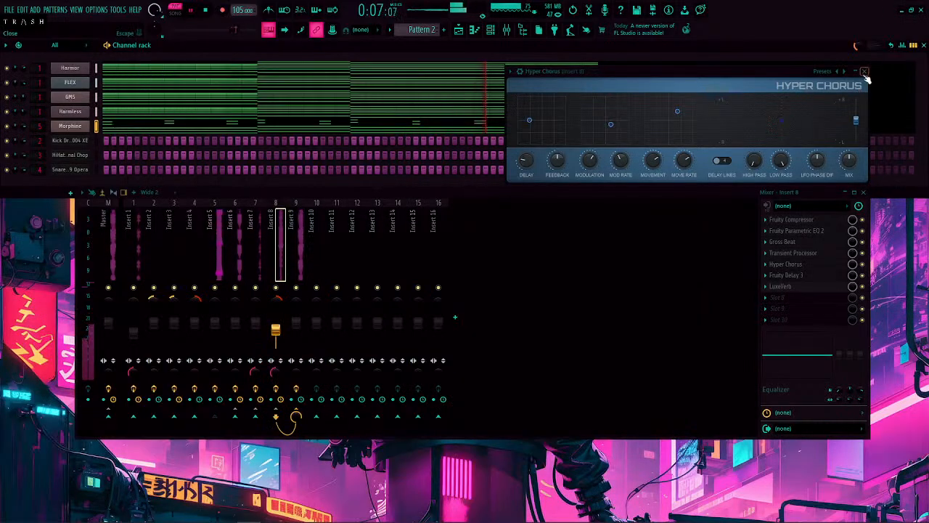
pyautogui.click(864, 70)
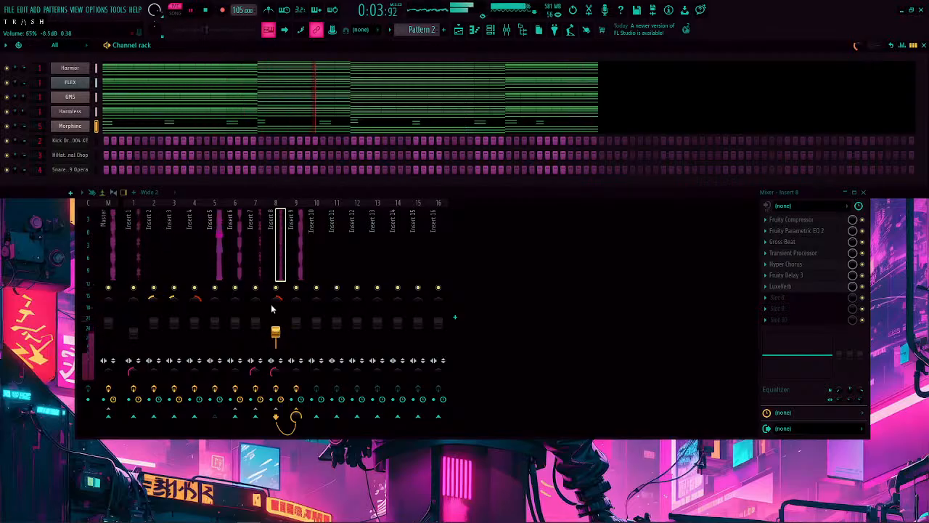
# Step: Show the Playlist instead of the mixer and play the arrangement from bar 1 in song mode, checking Patterns 2 and 4
pyautogui.click(458, 29)
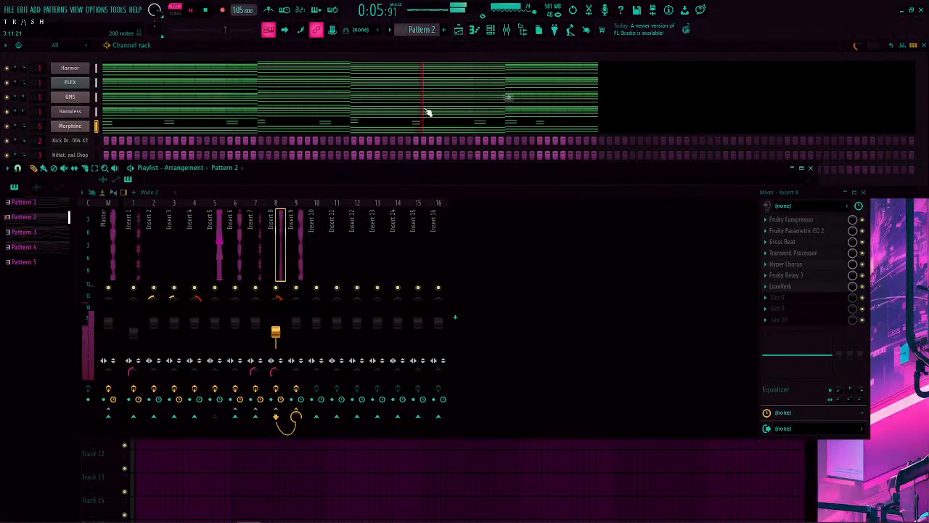
pyautogui.click(864, 192)
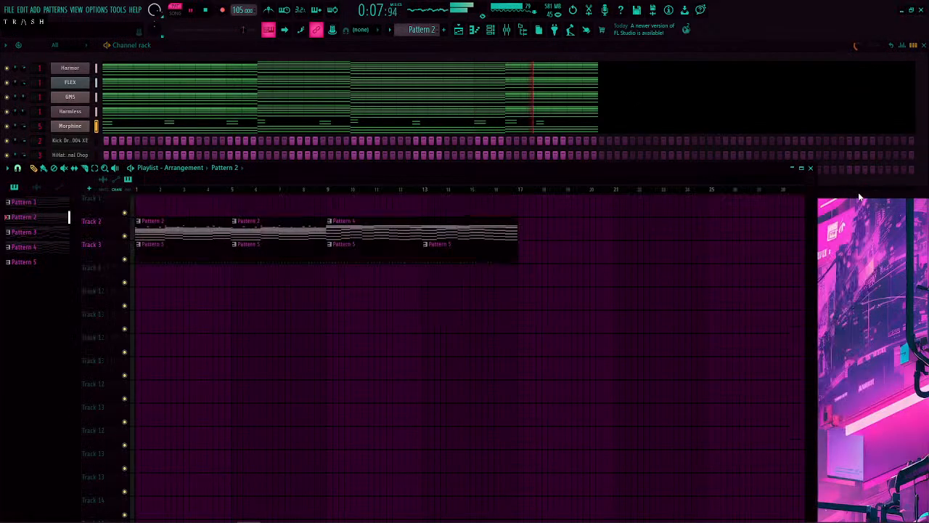
pyautogui.press('l')
pyautogui.moveTo(164, 189); pyautogui.dragTo(137, 191)
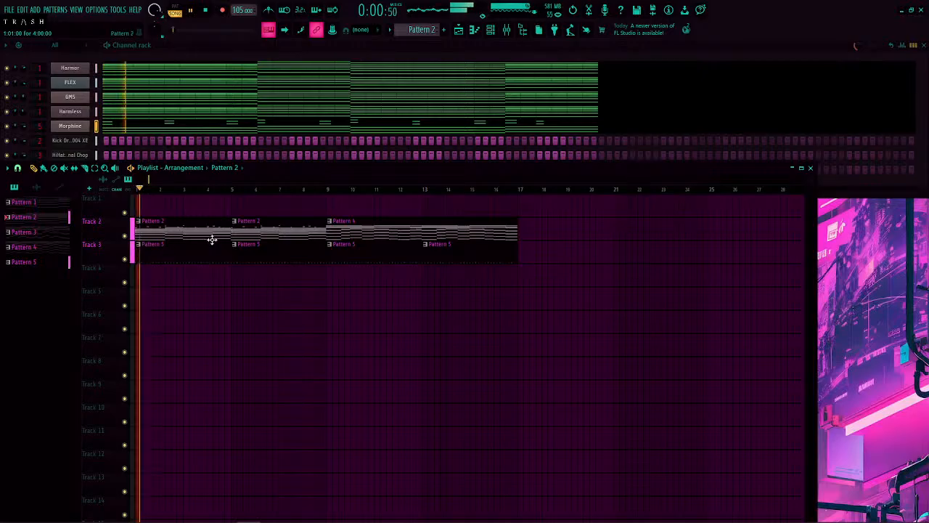
pyautogui.click(355, 221)
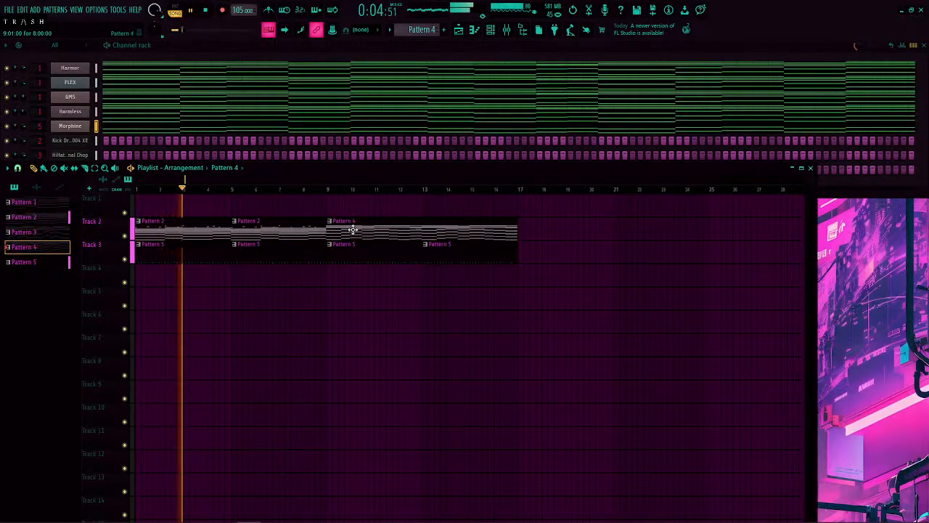
pyautogui.click(270, 234)
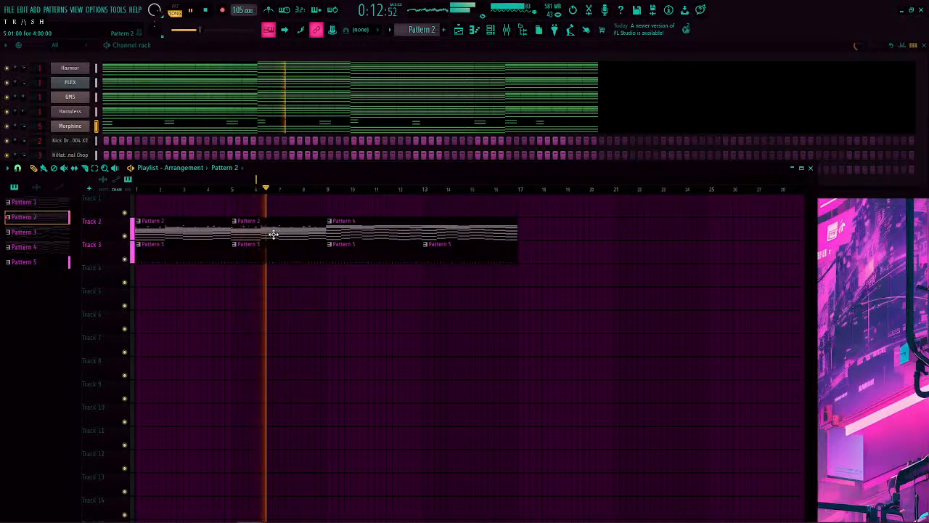
pyautogui.click(334, 231)
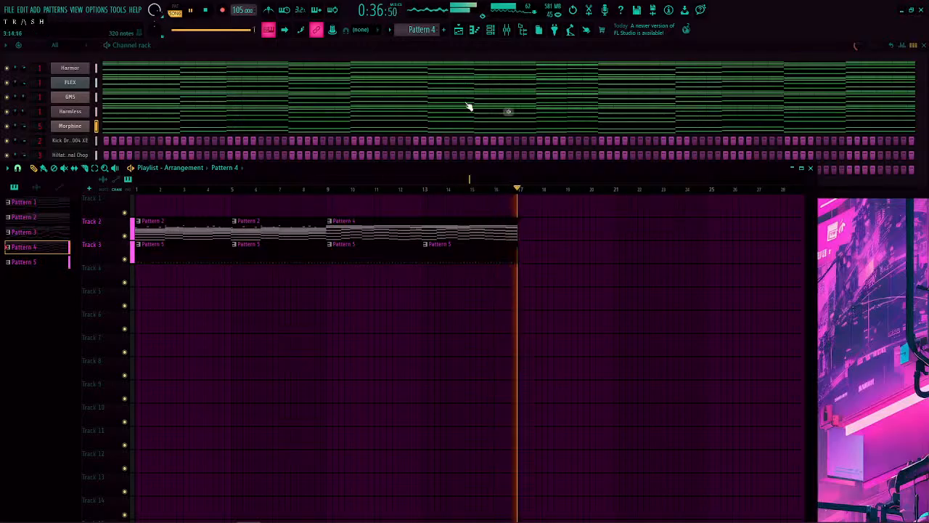
# Step: Set Insert 1's equalizer high shelf to -18 dB at 5 kHz, check Inserts 5, 9 and 8, and close the mixer
pyautogui.click(507, 29)
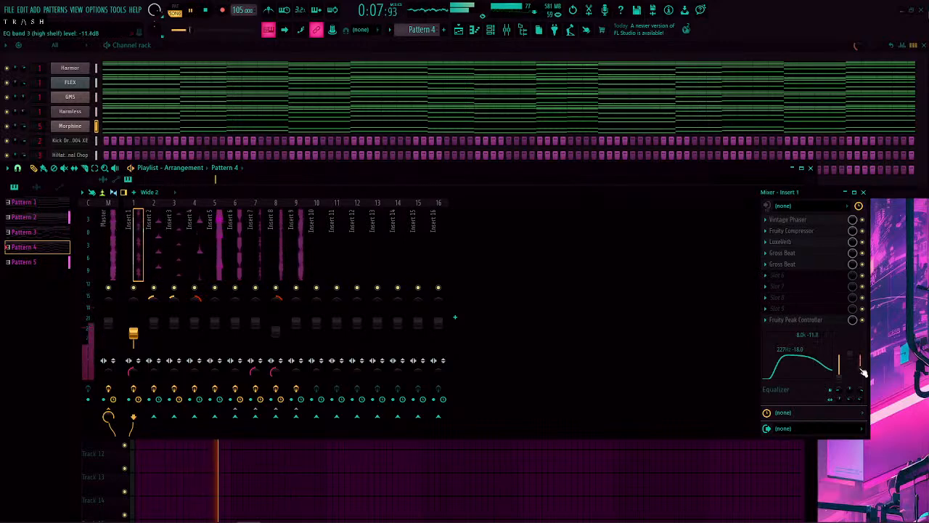
pyautogui.moveTo(864, 372); pyautogui.dragTo(856, 372)
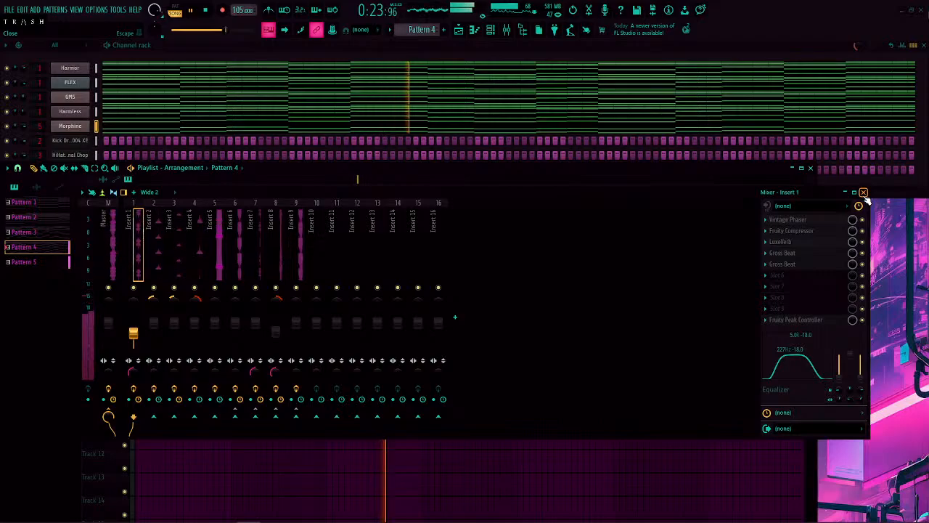
pyautogui.click(216, 272)
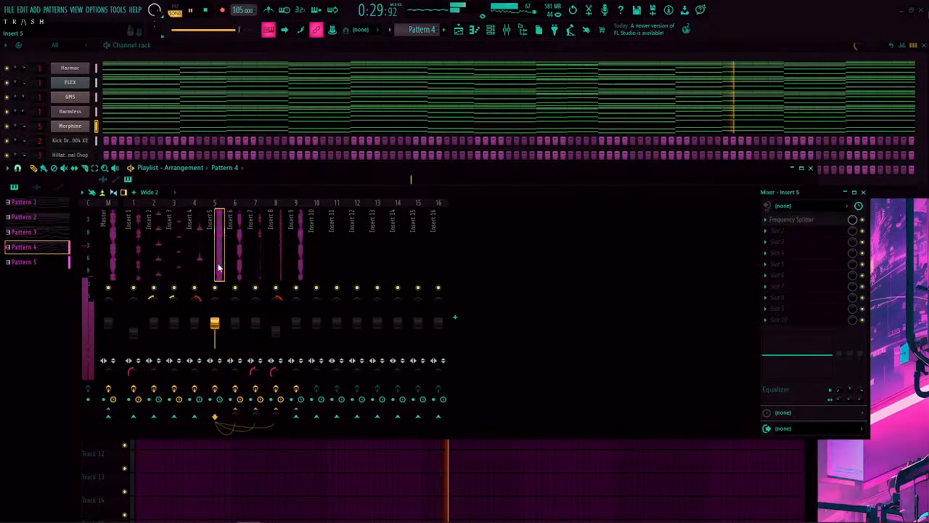
pyautogui.click(301, 263)
pyautogui.click(281, 263)
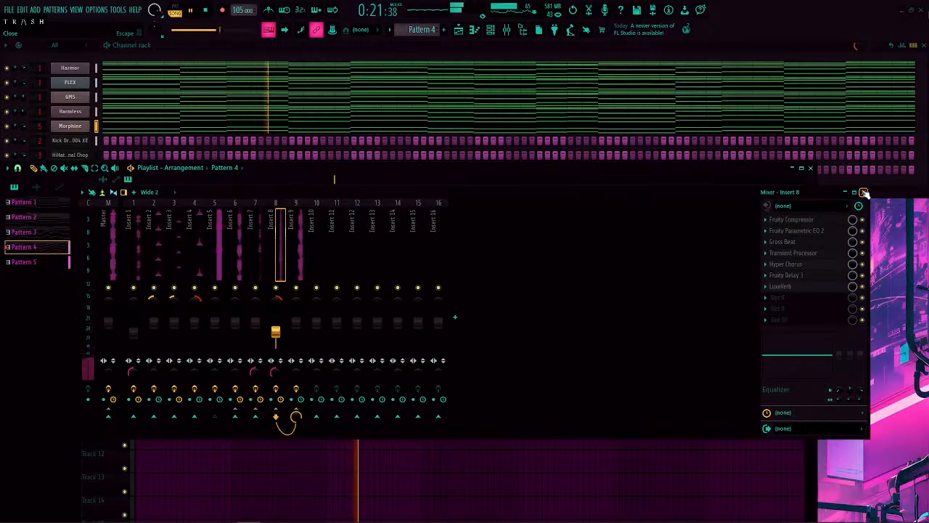
pyautogui.click(864, 192)
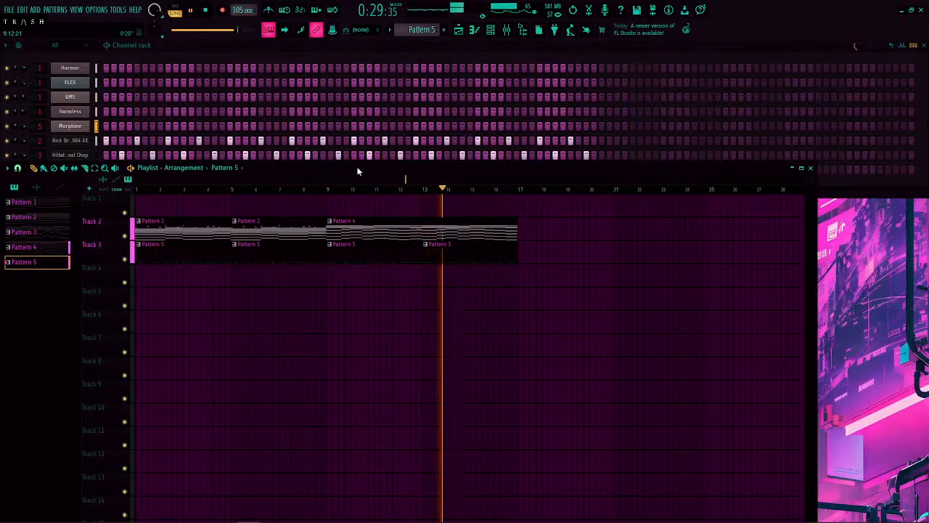
# Step: Move the Playlist below the Channel rack and mute the snare and hi-hat channels
pyautogui.moveTo(357, 169); pyautogui.dragTo(369, 210)
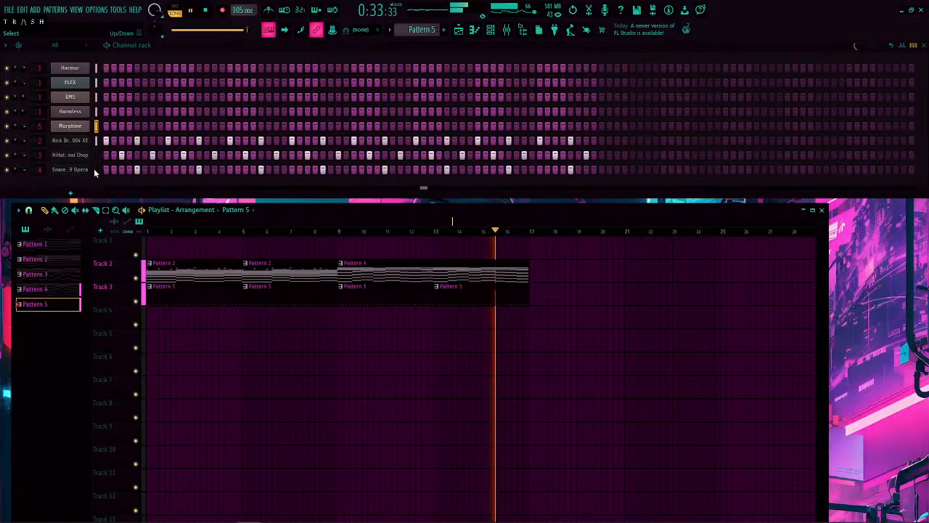
pyautogui.click(8, 169)
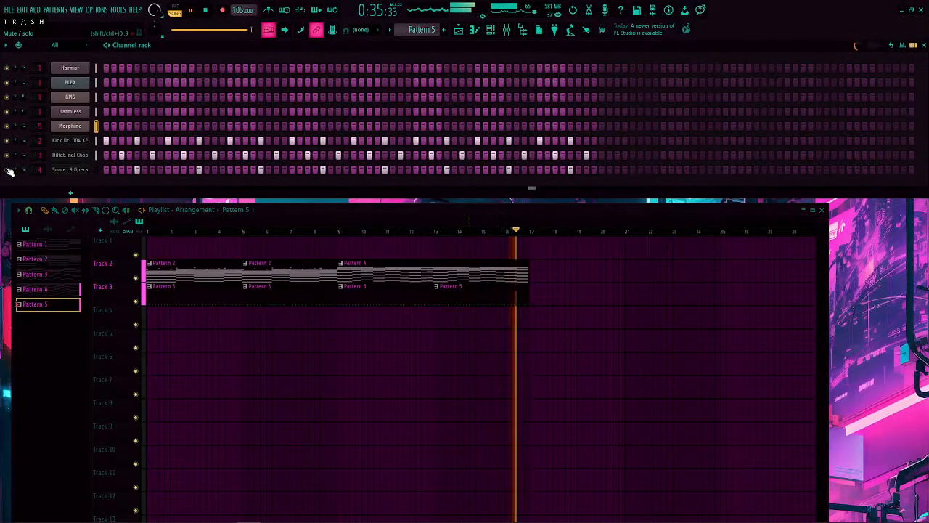
pyautogui.click(8, 156)
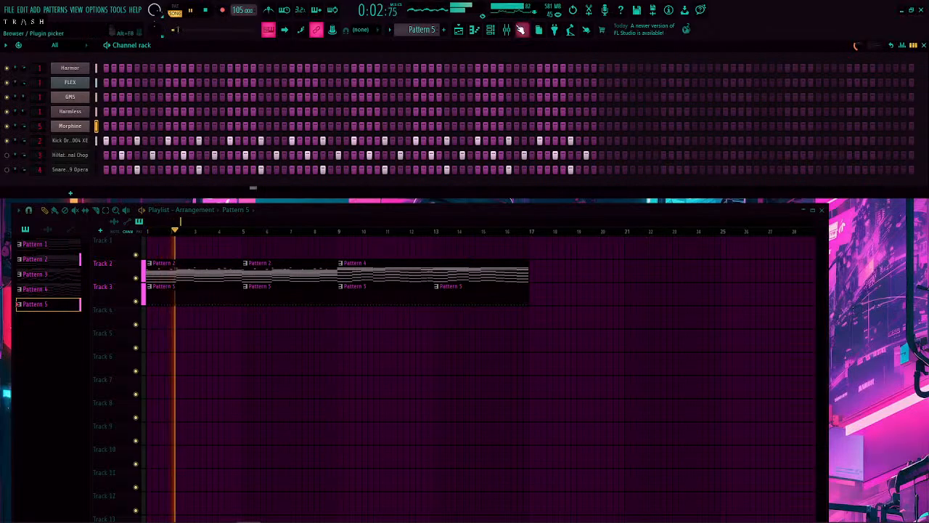
# Step: Shift bands 1 and 2 of Insert 2's Fruity Parametric EQ 2 slightly lower in frequency and raise them a little, then close the mixer
pyautogui.click(506, 31)
pyautogui.click(153, 244)
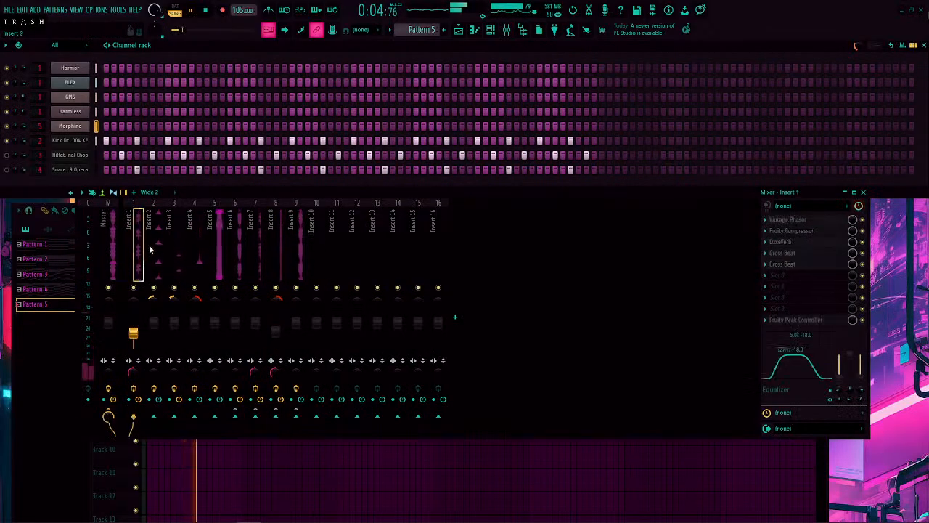
pyautogui.click(796, 230)
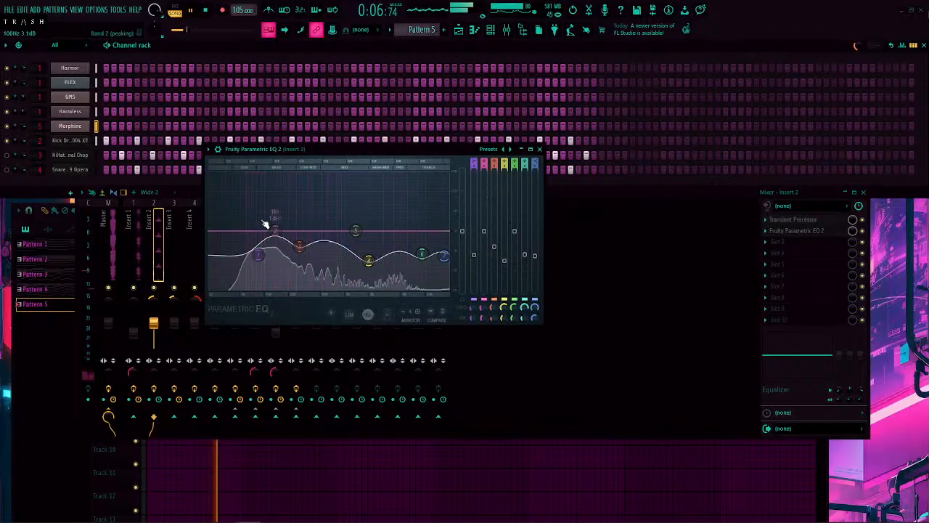
pyautogui.moveTo(275, 231); pyautogui.dragTo(254, 252)
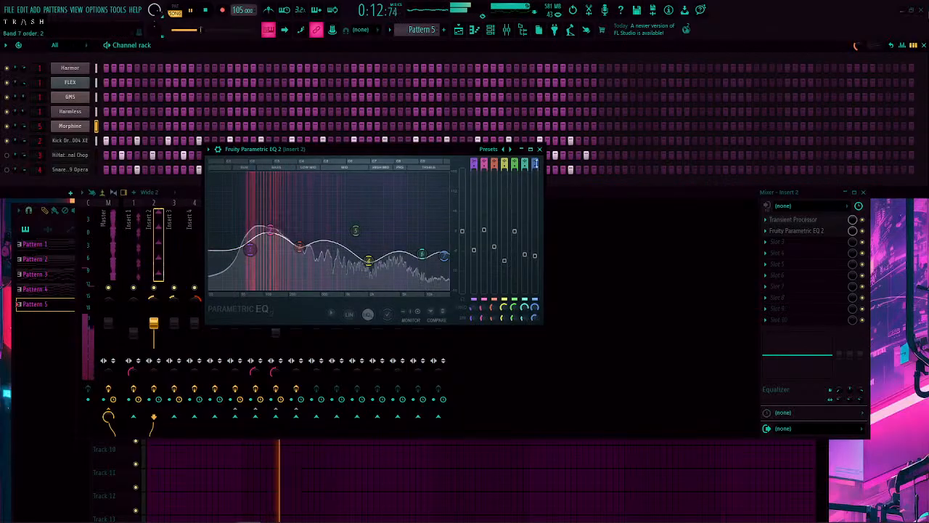
pyautogui.click(541, 150)
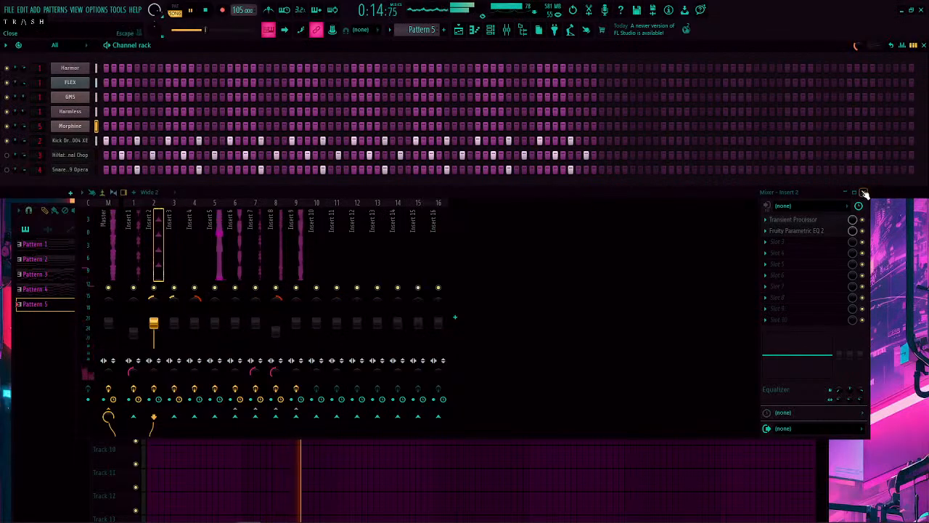
pyautogui.click(539, 31)
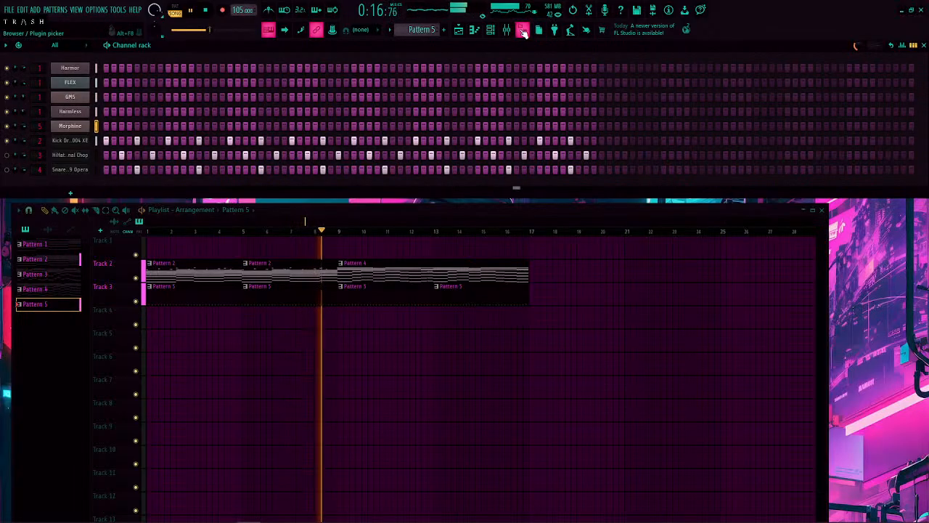
# Step: Add Kick Drum 014 Miissing and Kick Drum 009 Nike from The Sample Set Vol 2's Kicks as new channels below the existing kick
pyautogui.click(523, 32)
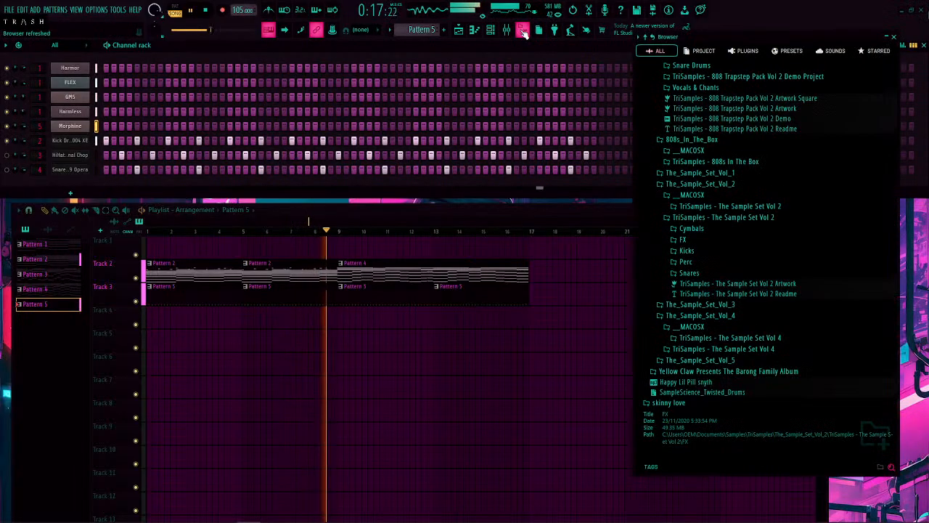
pyautogui.click(691, 252)
pyautogui.click(726, 266)
pyautogui.click(722, 326)
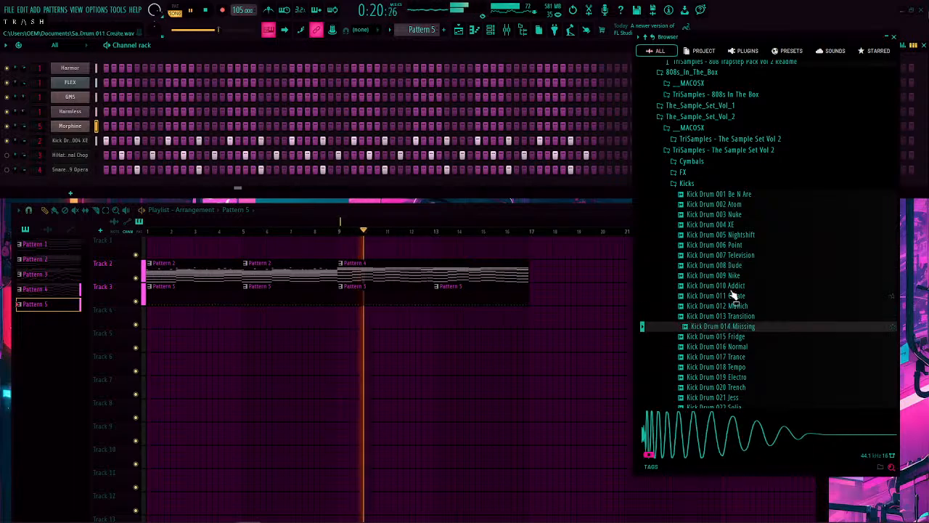
pyautogui.moveTo(726, 326); pyautogui.dragTo(89, 154)
pyautogui.click(721, 276)
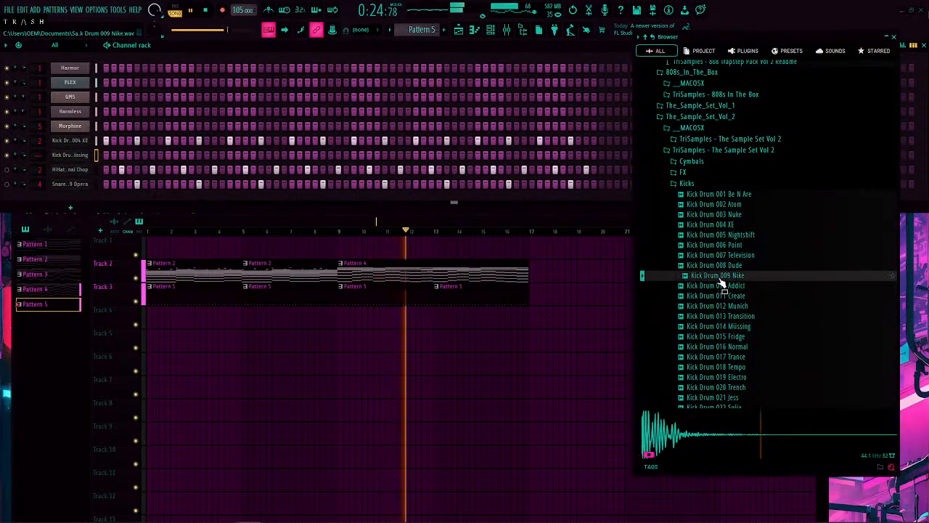
pyautogui.moveTo(728, 278); pyautogui.dragTo(86, 170)
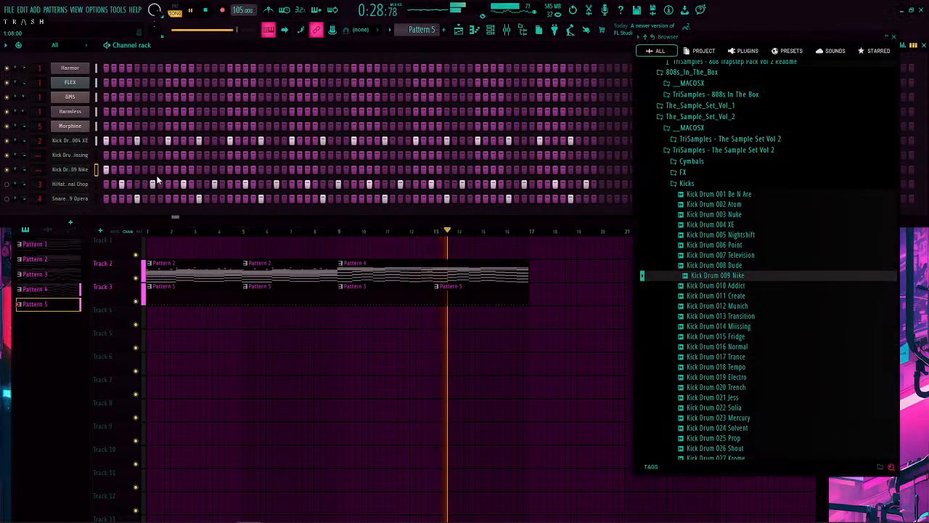
# Step: Place Kick Drum 009 Nike hits on steps 17, 33 and 49 and route the channel to mixer track 2
pyautogui.click(229, 170)
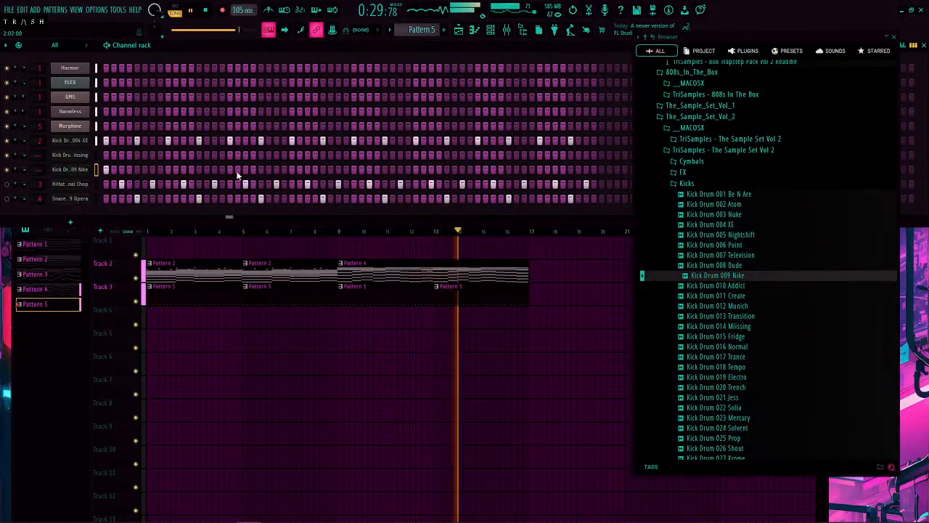
pyautogui.click(354, 169)
pyautogui.click(478, 169)
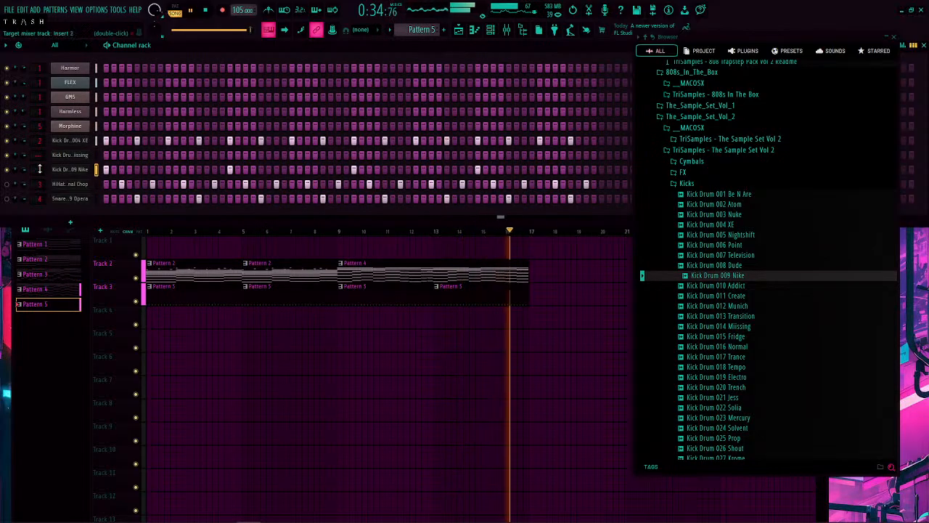
# Step: Add Kick Drum 020 Trench as a channel below Kick Drum 009 Nike with hits on steps 9, 25, 41 and 57
pyautogui.click(740, 387)
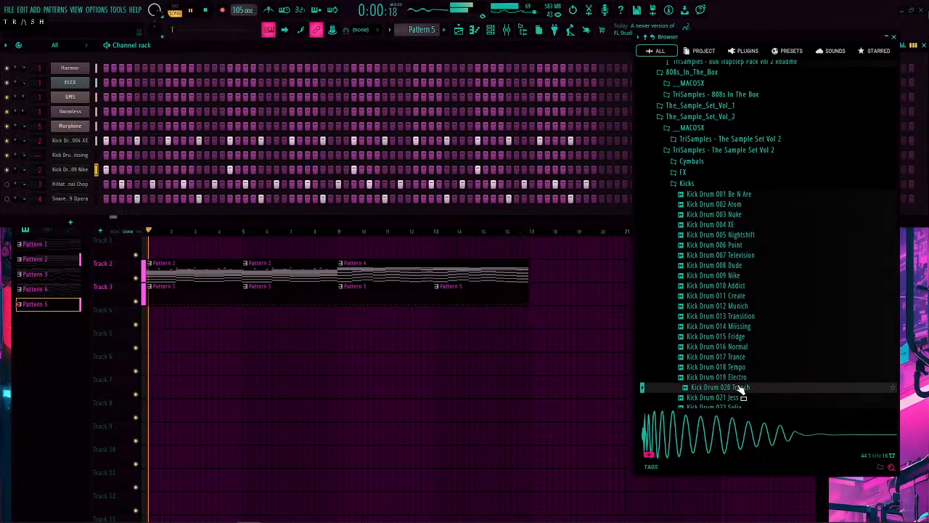
pyautogui.moveTo(741, 389); pyautogui.dragTo(69, 178)
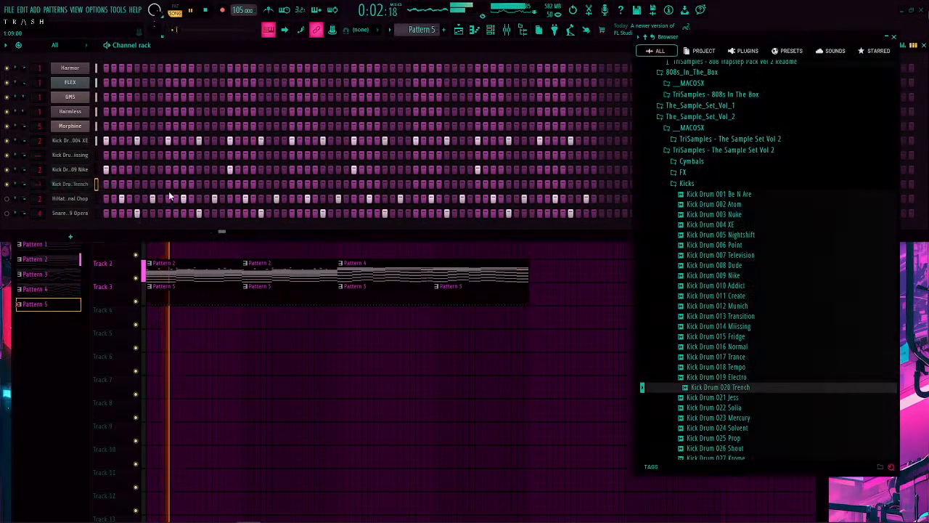
pyautogui.click(168, 184)
pyautogui.click(291, 184)
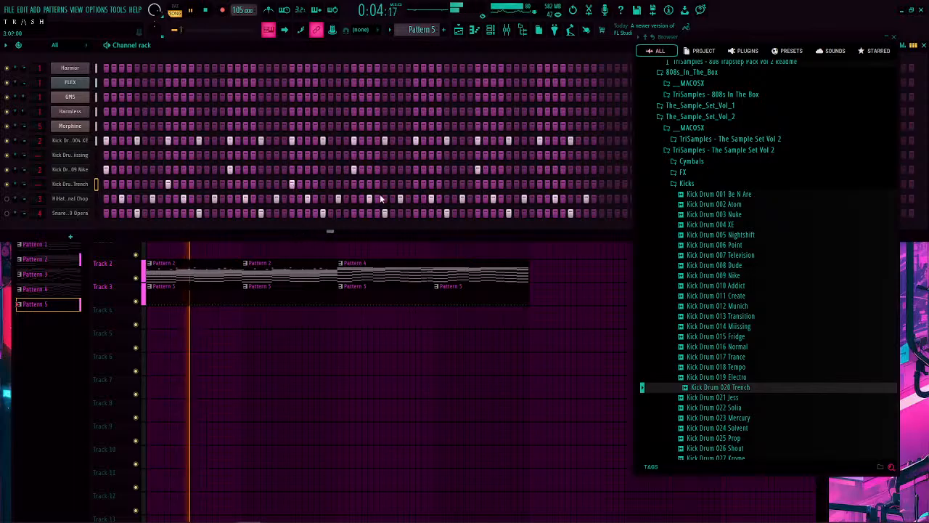
pyautogui.click(417, 183)
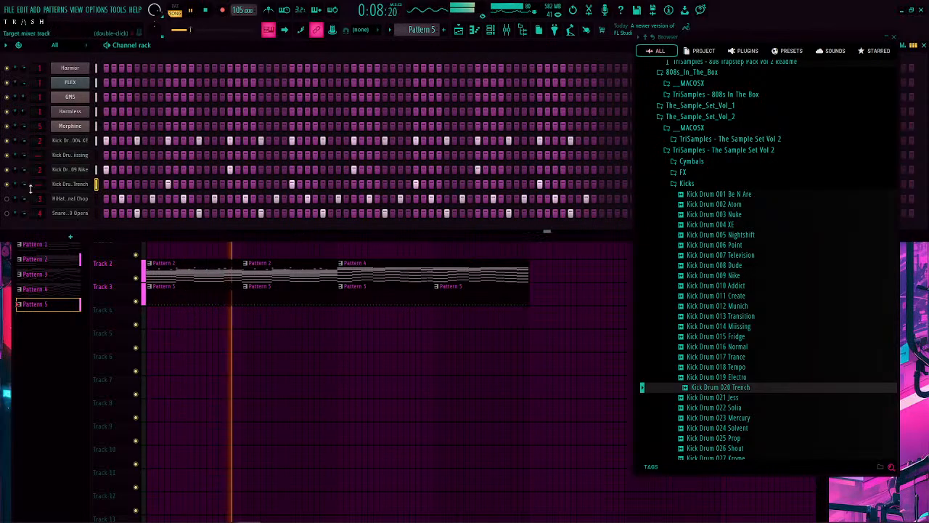
# Step: Place Kick Drum 014 Miissing hits on every eighth step from 5 to 61 and route the channel to mixer track 2
pyautogui.click(136, 155)
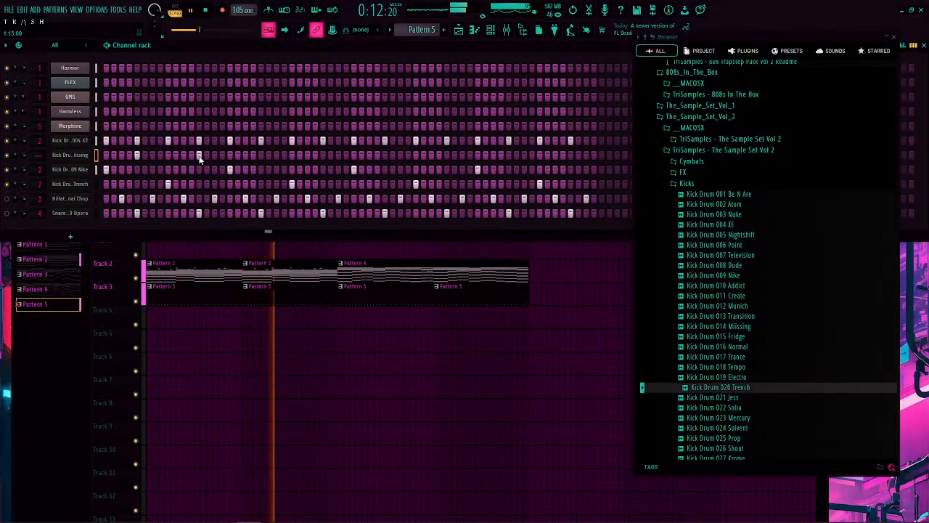
pyautogui.click(260, 155)
pyautogui.click(323, 155)
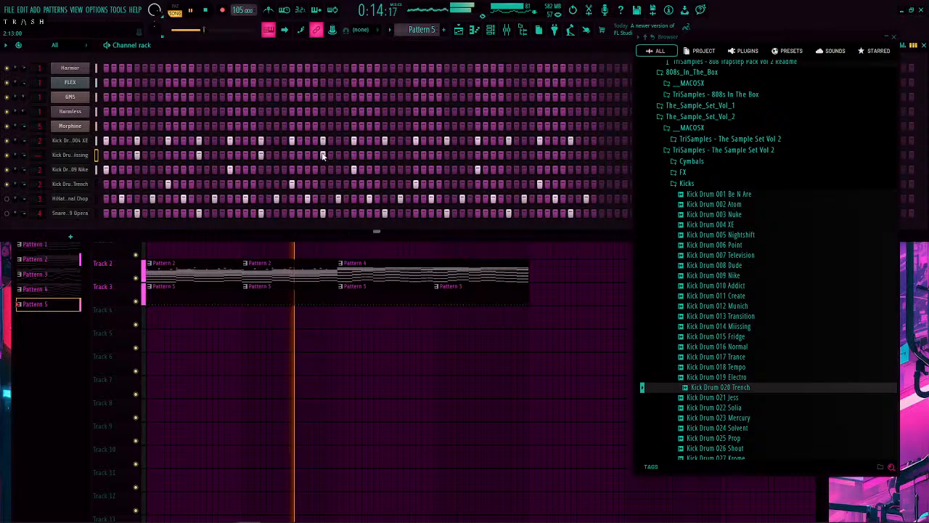
pyautogui.click(385, 156)
pyautogui.click(446, 155)
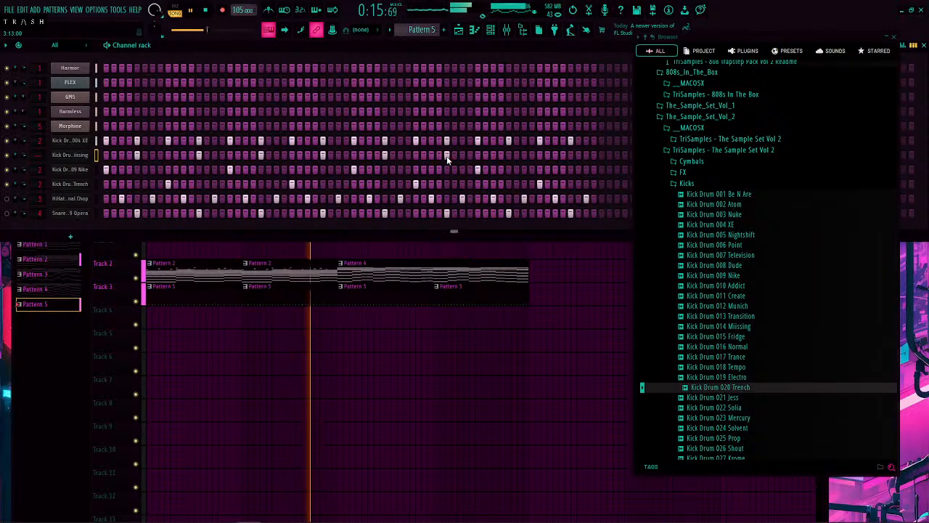
pyautogui.click(508, 155)
pyautogui.click(570, 155)
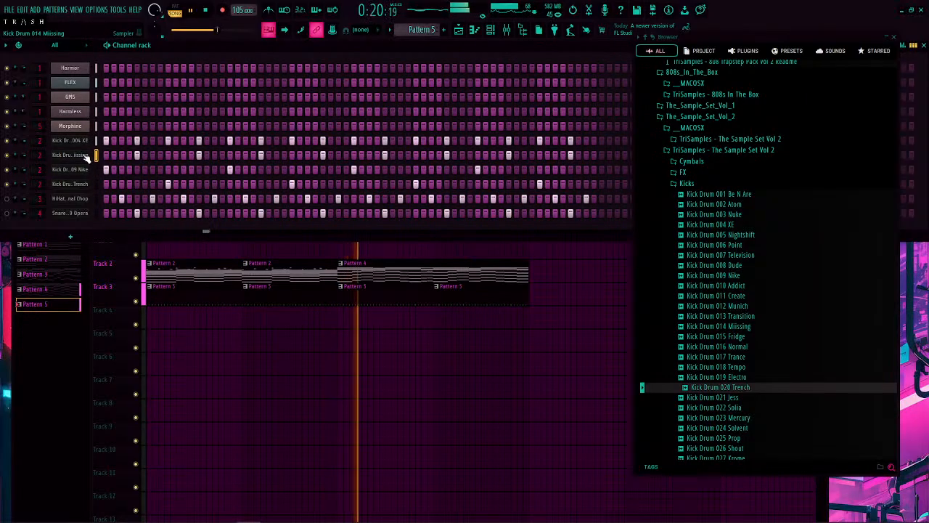
# Step: Enable the volume envelope of Kick Drum 014 Miissing and shorten its decay
pyautogui.click(86, 158)
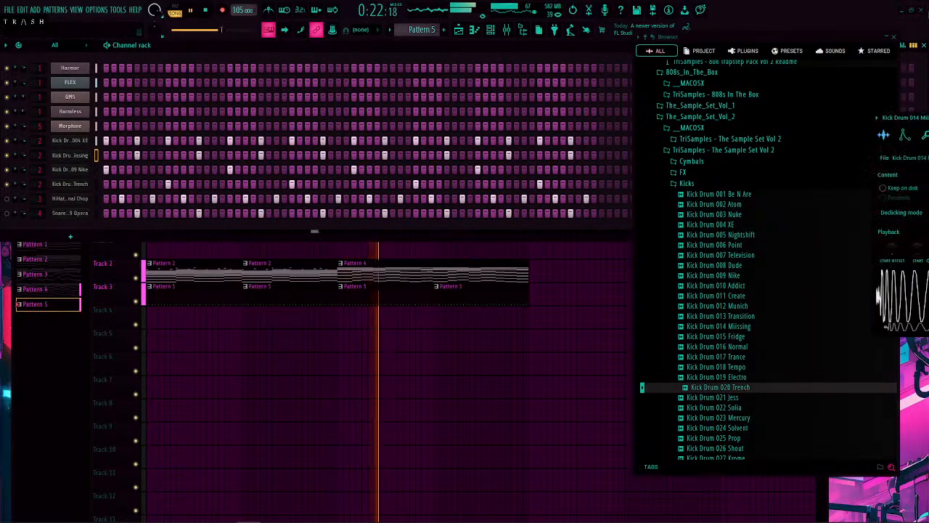
pyautogui.moveTo(916, 117); pyautogui.dragTo(294, 115)
pyautogui.click(226, 139)
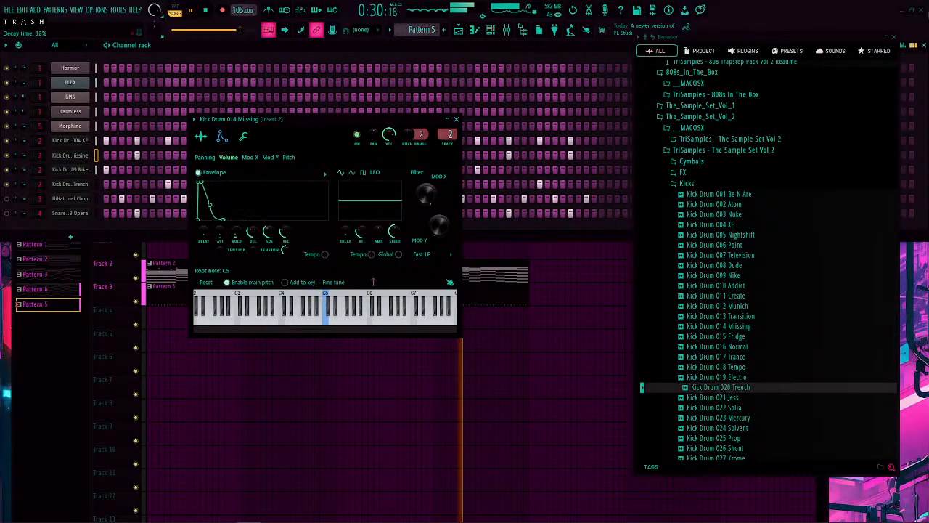
pyautogui.moveTo(251, 233); pyautogui.dragTo(221, 236)
# Step: Set Kick Drum 014 Miissing's volume attack to 6% and sample start offset to 3%, and close its settings
pyautogui.click(201, 136)
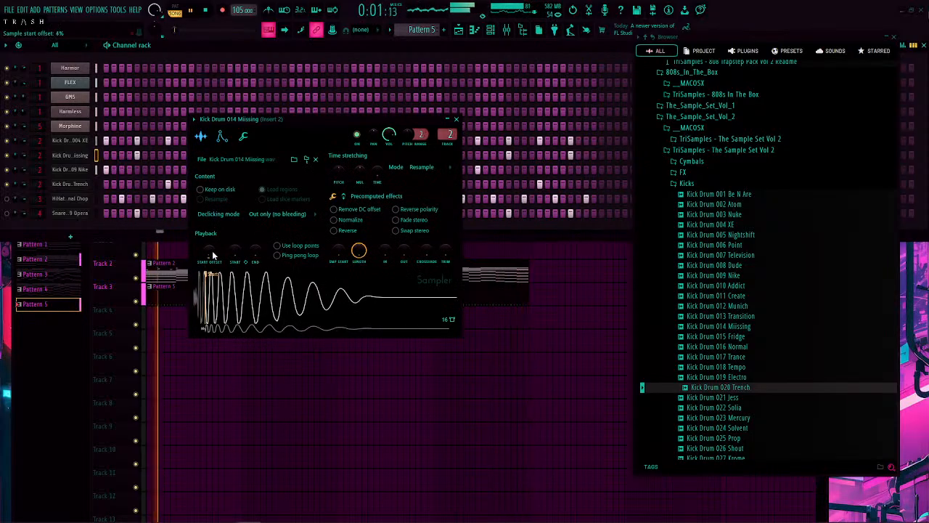
pyautogui.click(222, 136)
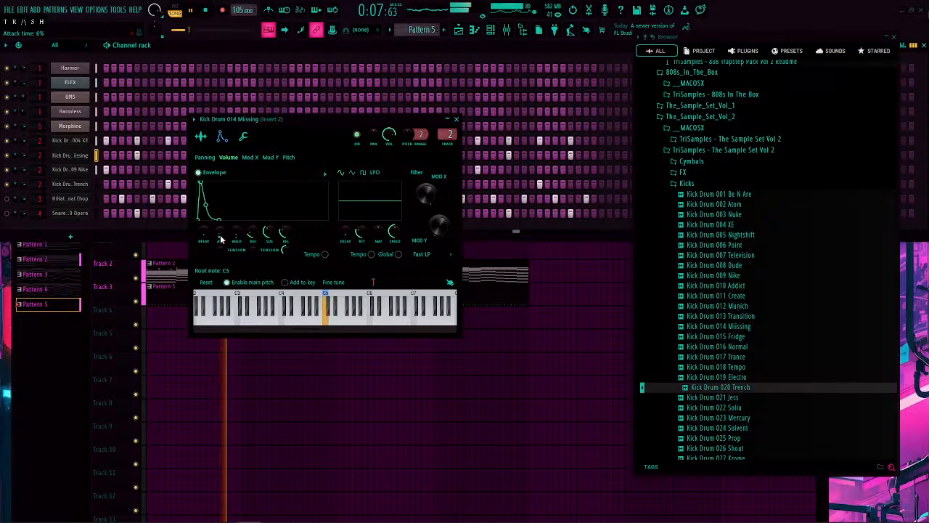
pyautogui.click(204, 136)
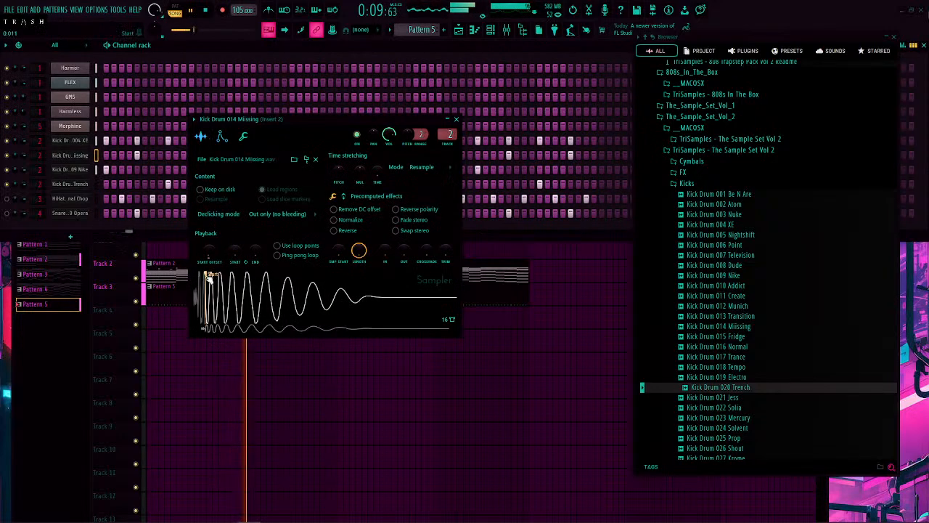
pyautogui.moveTo(209, 278); pyautogui.dragTo(203, 280)
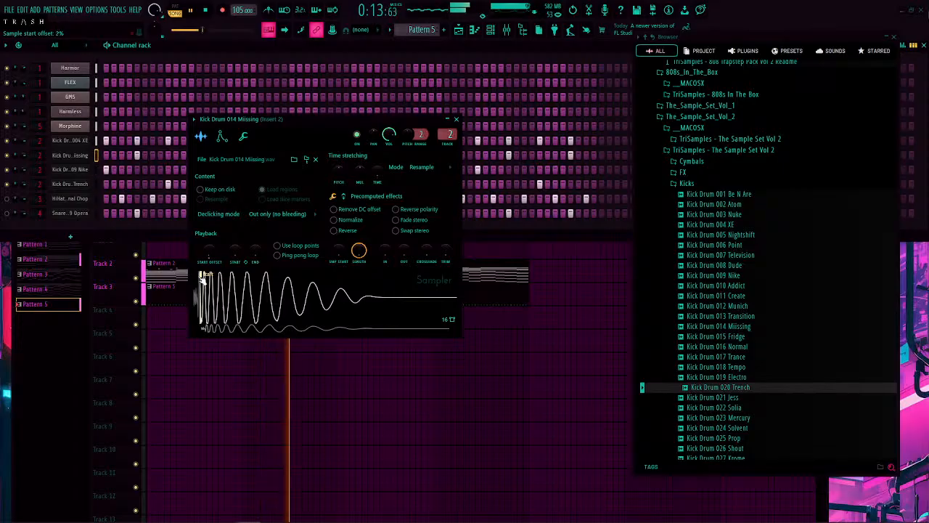
pyautogui.moveTo(204, 278); pyautogui.dragTo(202, 279)
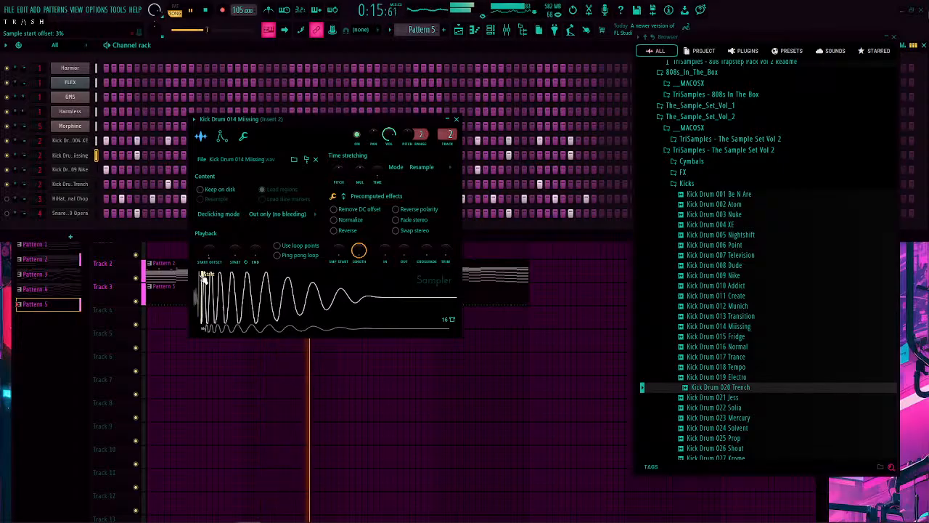
pyautogui.click(222, 136)
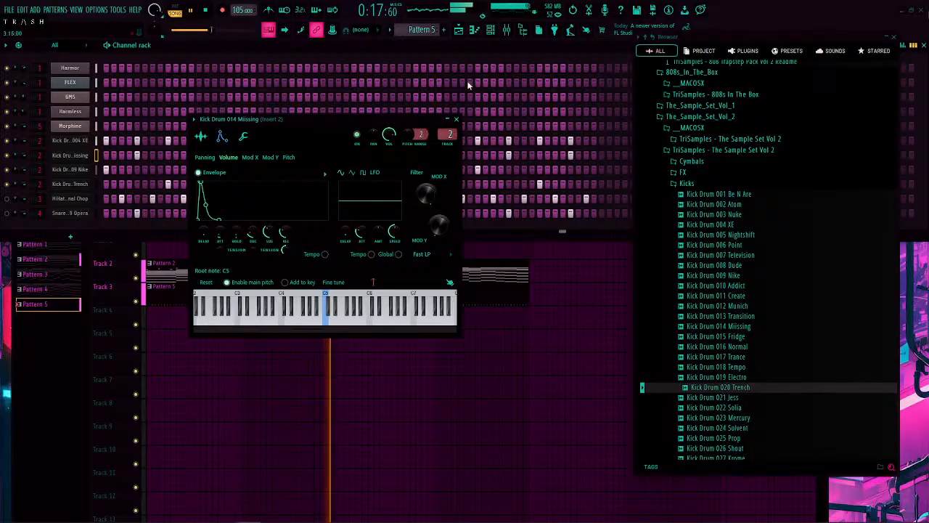
pyautogui.click(456, 120)
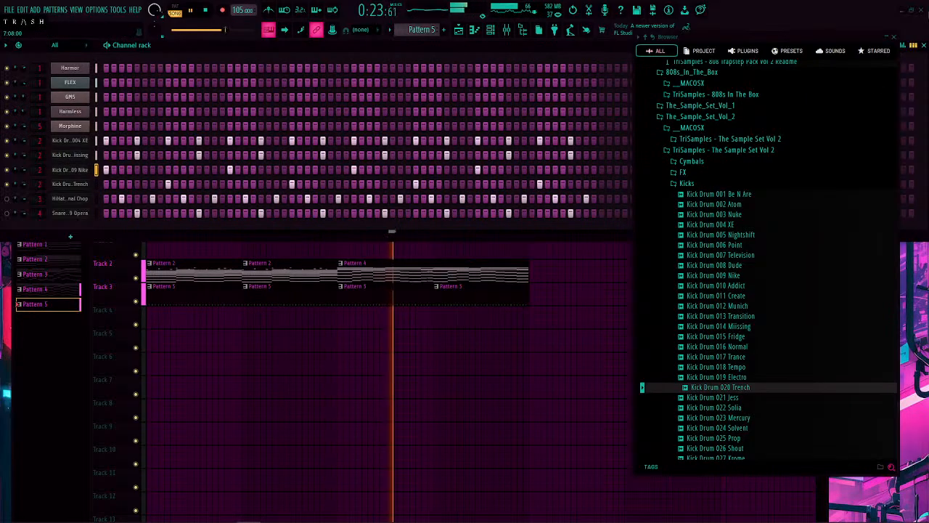
# Step: Raise Kick Drum 009 Nike's sample start offset slightly and set Kick Drum 020 Trench's start offset to 3%
pyautogui.moveTo(928, 320); pyautogui.dragTo(343, 198)
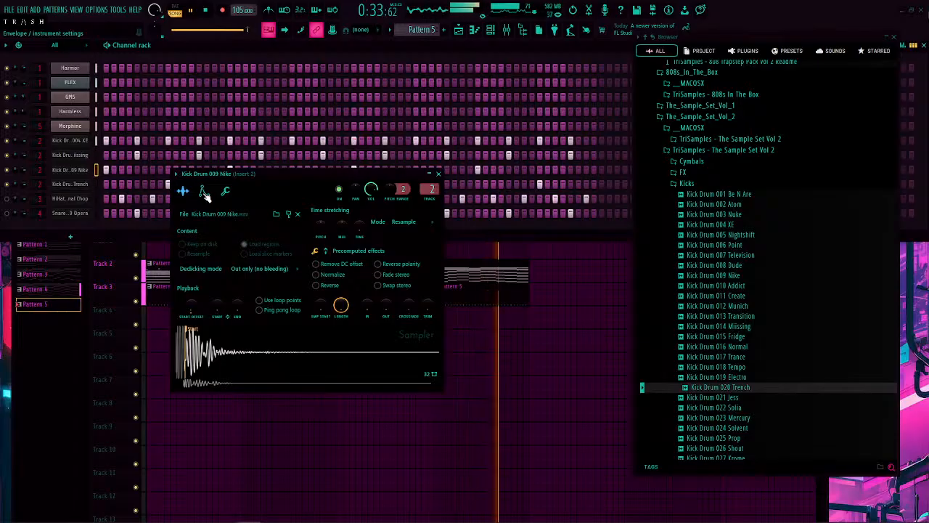
pyautogui.click(437, 174)
pyautogui.click(96, 184)
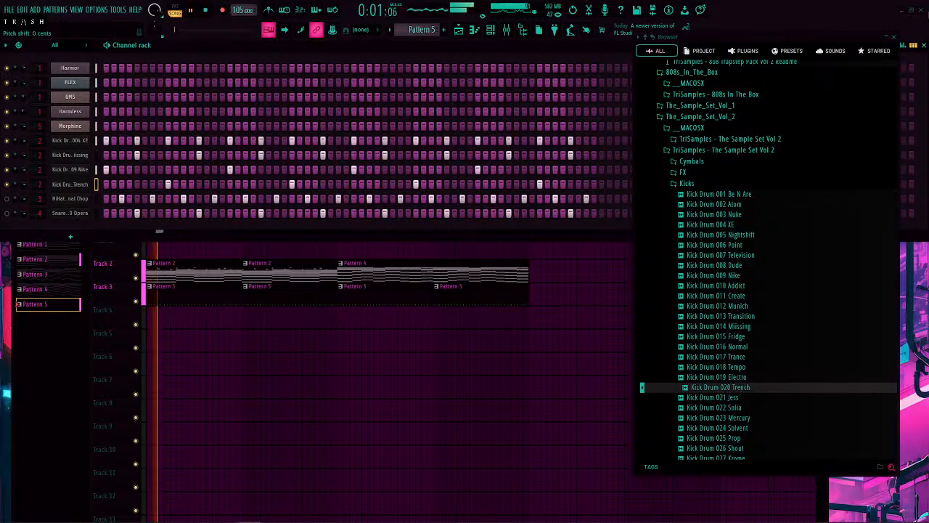
pyautogui.moveTo(928, 318); pyautogui.dragTo(331, 111)
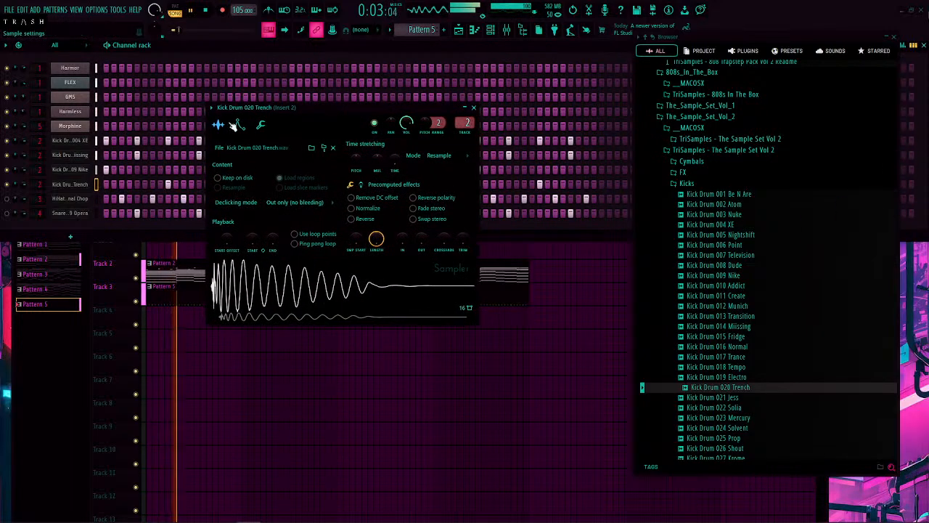
pyautogui.moveTo(227, 242); pyautogui.dragTo(226, 237)
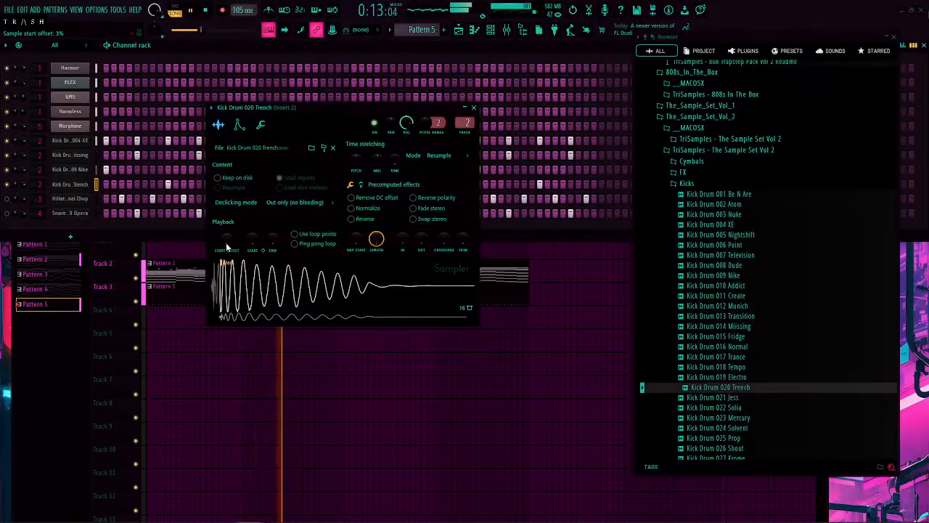
# Step: Enable and shorten Kick Drum 020 Trench's volume envelope, close its settings, and add hits on steps 1, 17, 33 and 49
pyautogui.click(241, 125)
pyautogui.moveTo(256, 220); pyautogui.dragTo(255, 242)
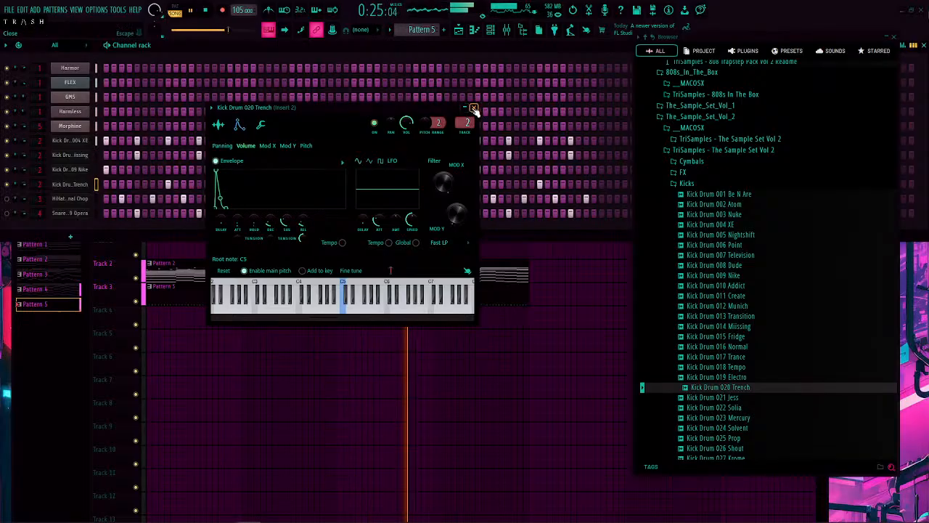
pyautogui.click(473, 109)
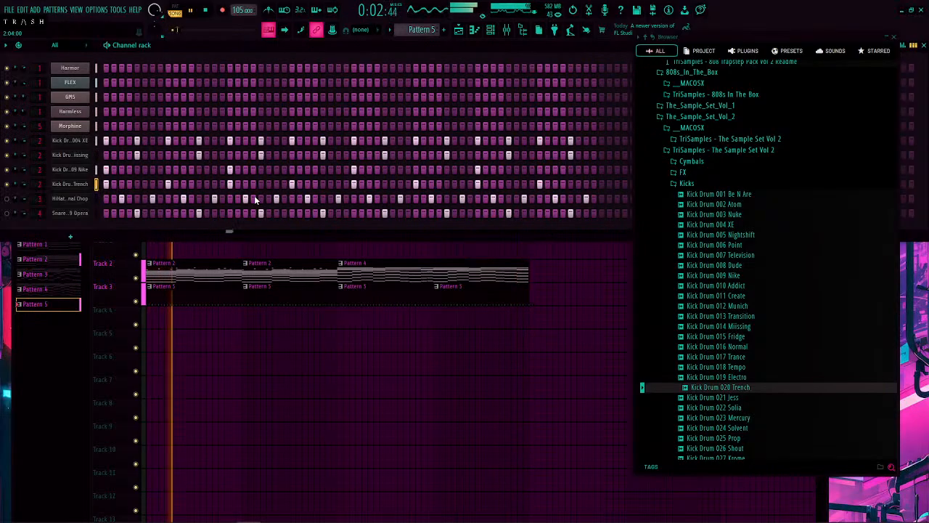
pyautogui.click(895, 36)
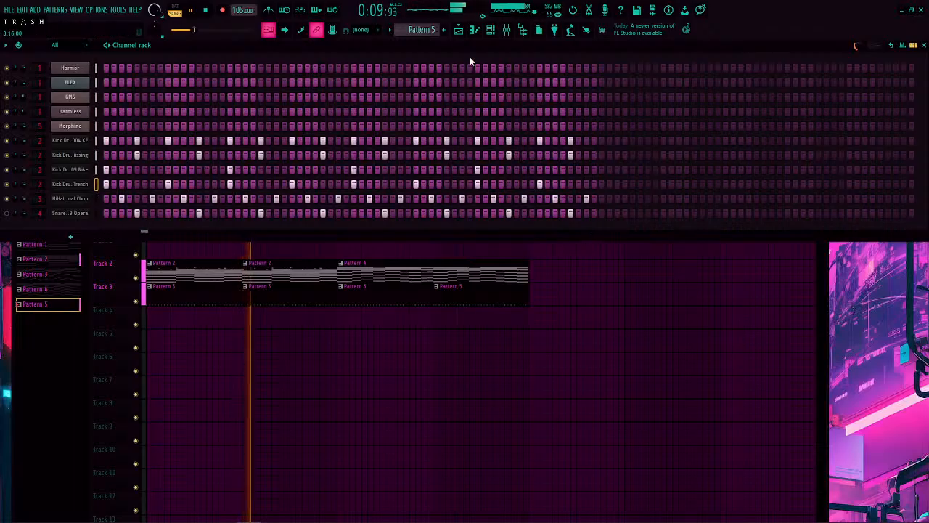
pyautogui.click(507, 29)
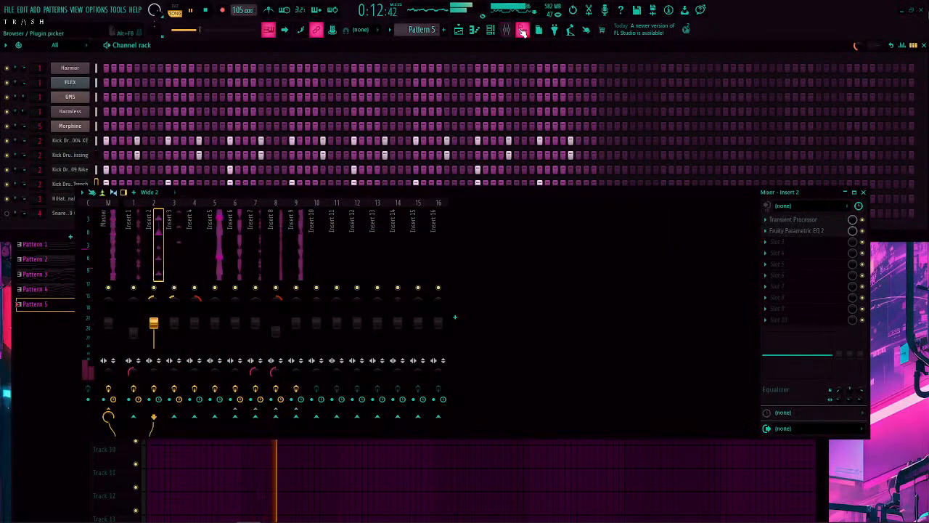
pyautogui.click(507, 29)
pyautogui.click(520, 30)
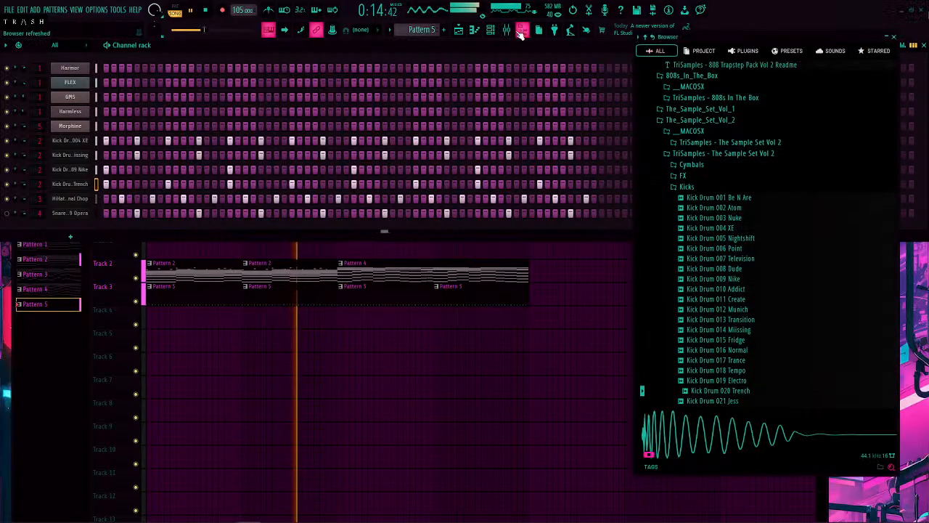
# Step: Audition the Cymbals samples and add HiHat 004 - Roomy Pedal below the existing hi-hat, with hits on every fourth step from 3
pyautogui.click(689, 186)
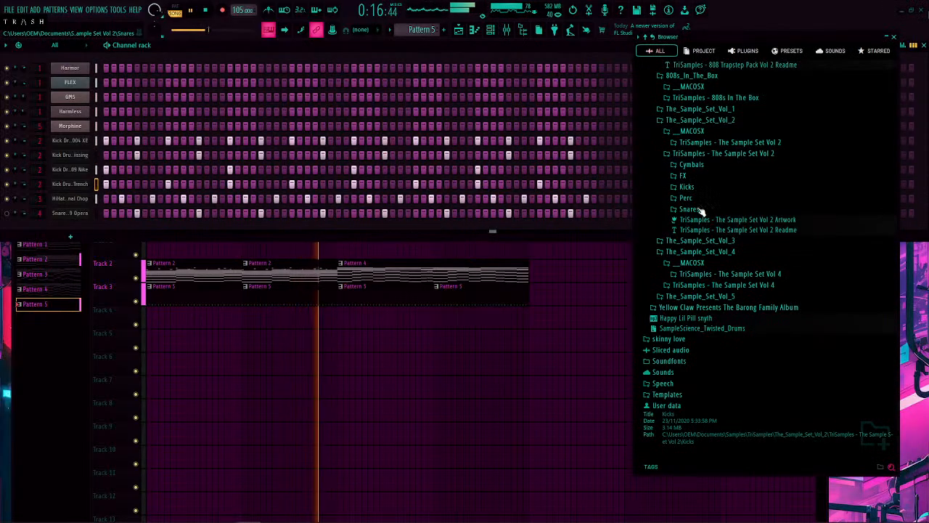
pyautogui.click(699, 166)
pyautogui.click(735, 219)
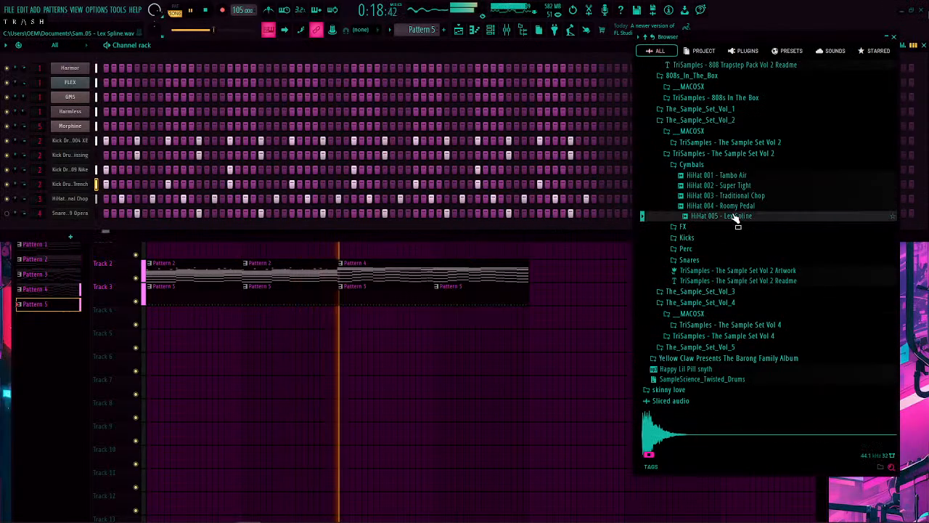
pyautogui.click(731, 209)
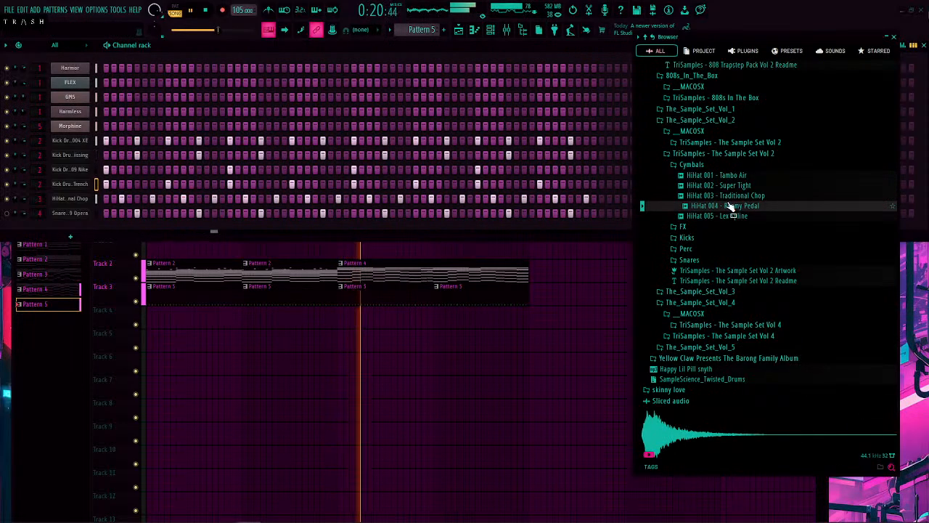
pyautogui.moveTo(731, 208); pyautogui.dragTo(65, 209)
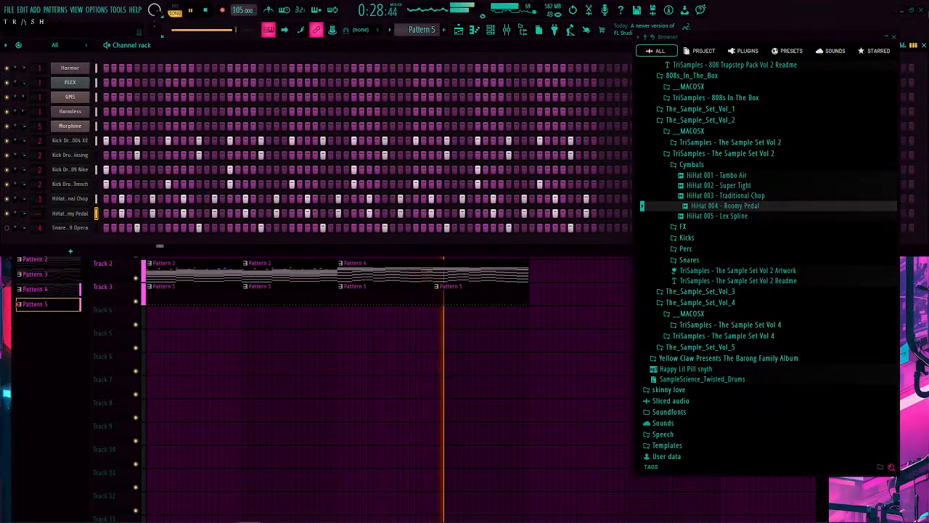
# Step: Enable HiHat 004 - Roomy Pedal's volume envelope, shorten its attack, hold and decay, and close its settings
pyautogui.click(71, 213)
pyautogui.moveTo(499, 196); pyautogui.dragTo(259, 127)
pyautogui.click(155, 145)
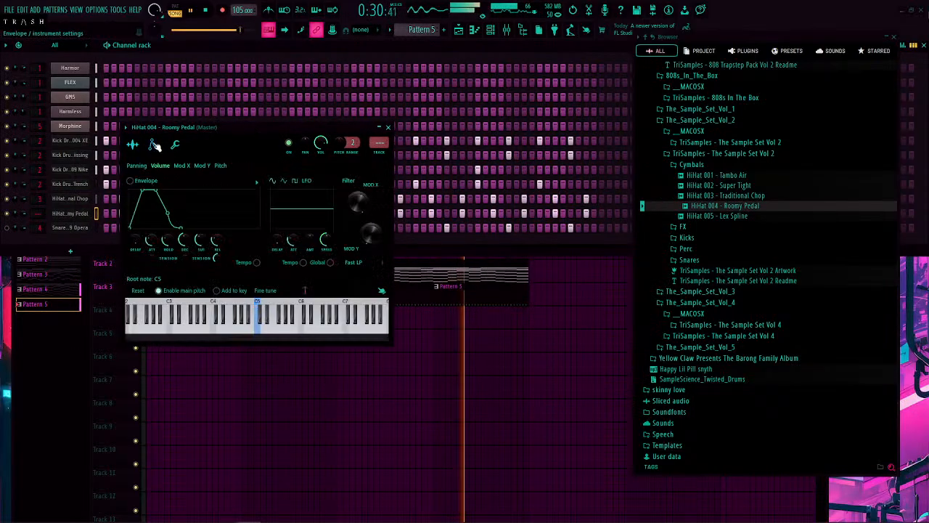
pyautogui.click(131, 181)
pyautogui.moveTo(151, 239); pyautogui.dragTo(184, 245)
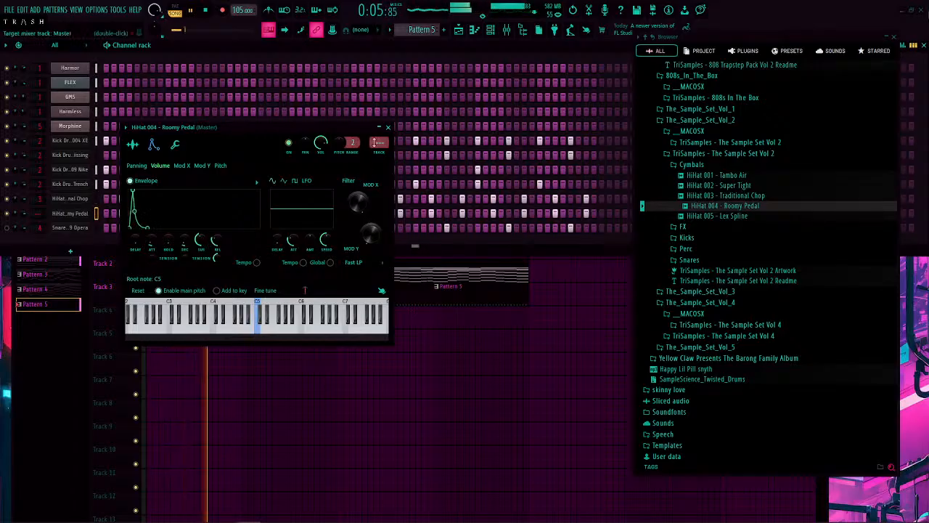
pyautogui.click(388, 128)
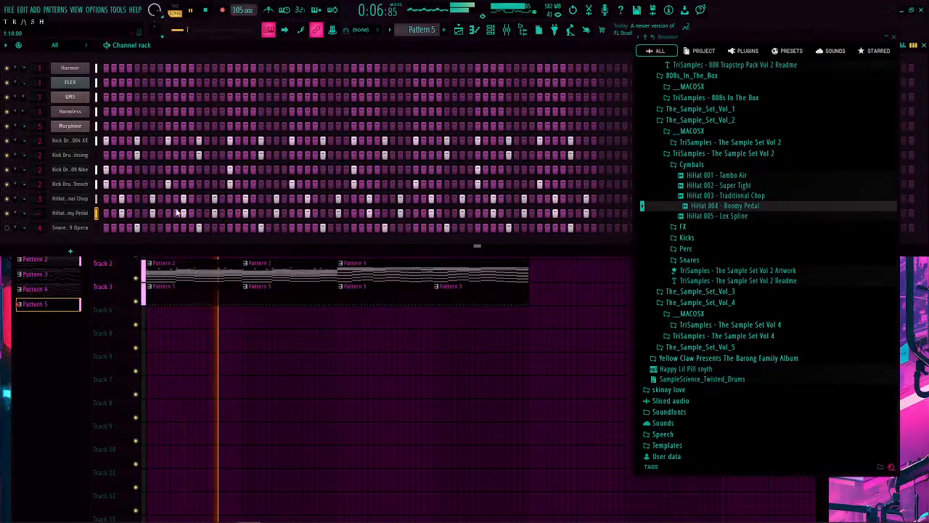
# Step: Clone the HiHat 004 - Roomy Pedal channel and give the clone the same hits on every fourth step from 3
pyautogui.rightClick(70, 218)
pyautogui.click(105, 333)
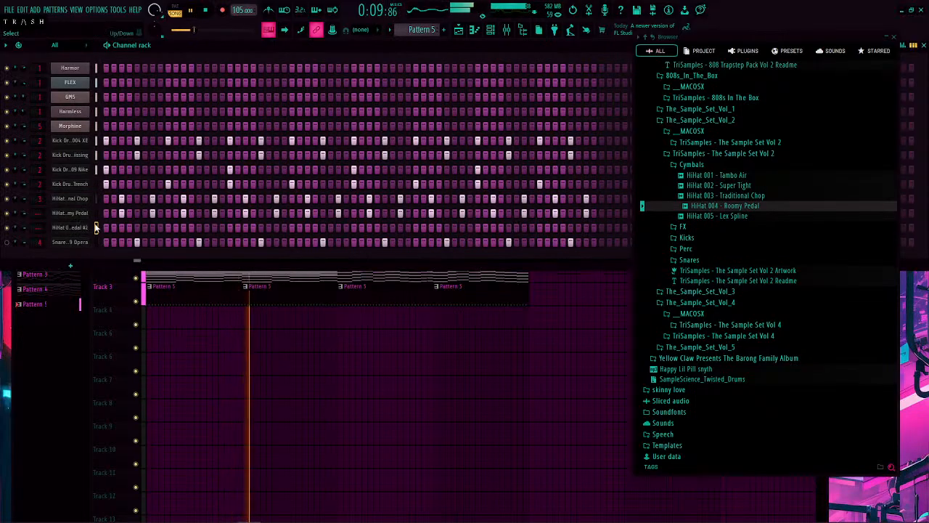
pyautogui.click(97, 228)
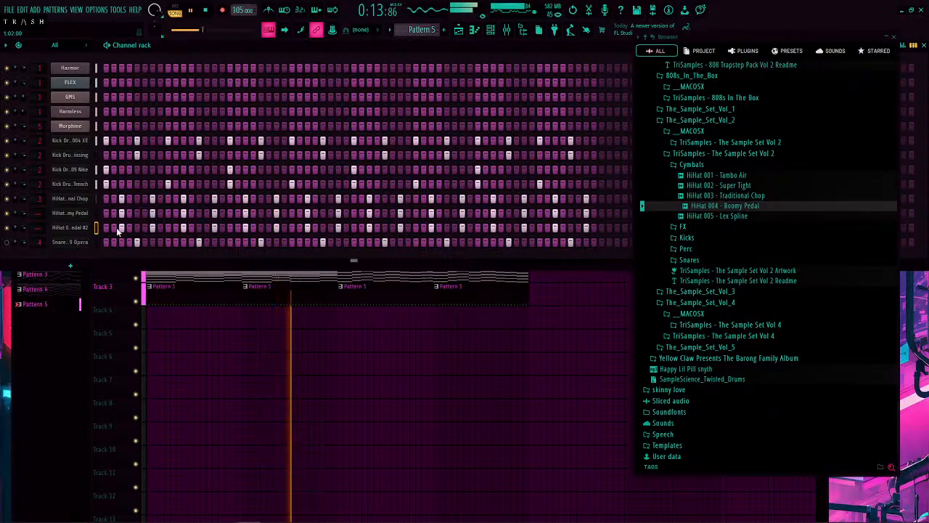
# Step: Use Advanced fill on the original HiHat 004 - Roomy Pedal with interval 8, rotating the sequence so hits start on step 3
pyautogui.click(97, 215)
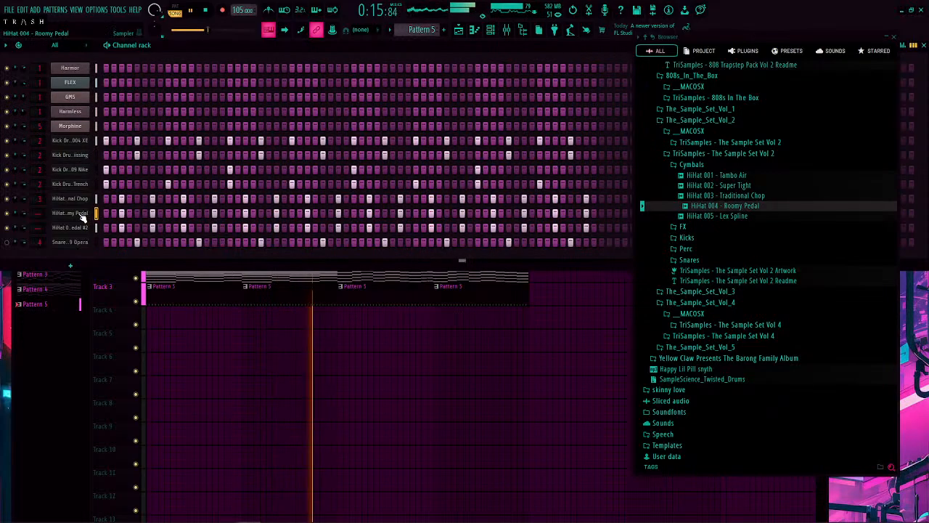
pyautogui.rightClick(94, 212)
pyautogui.click(213, 270)
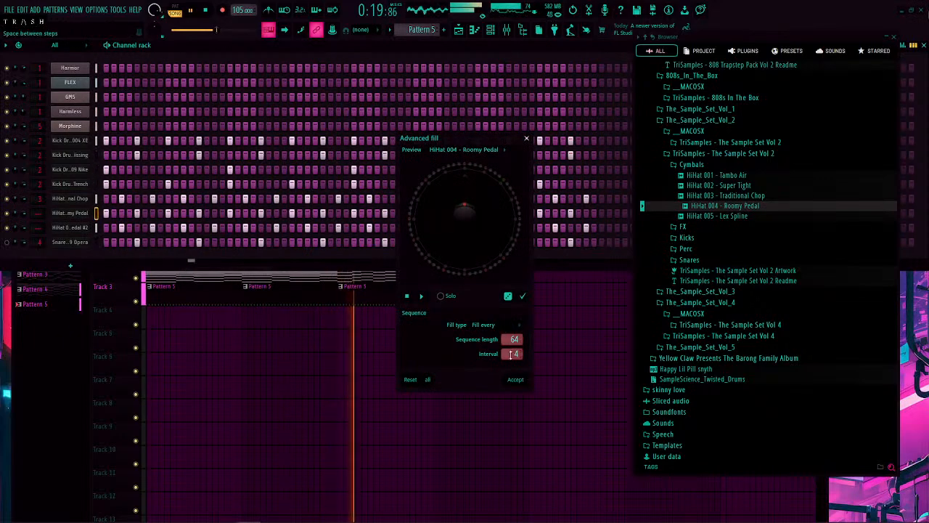
pyautogui.scroll(4, 513, 354)
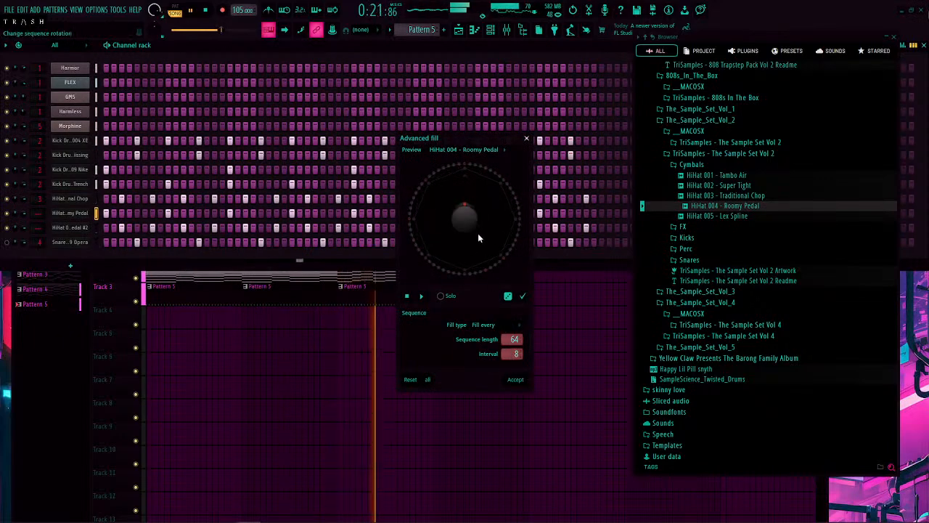
pyautogui.moveTo(477, 229); pyautogui.dragTo(476, 222)
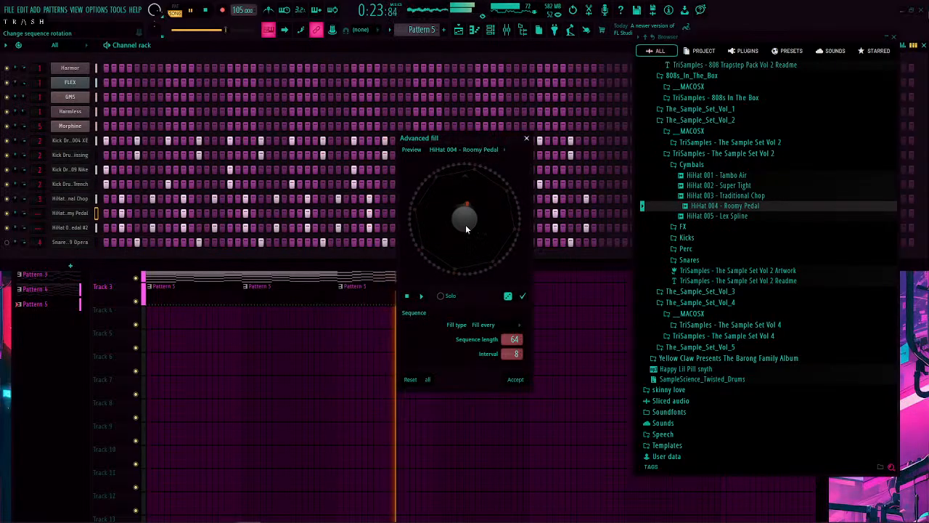
# Step: Use Advanced fill on HiHat 004 - Roomy Pedal #2 with interval 8, rotating the sequence so hits start on step 7
pyautogui.click(97, 228)
pyautogui.rightClick(89, 229)
pyautogui.moveTo(145, 327)
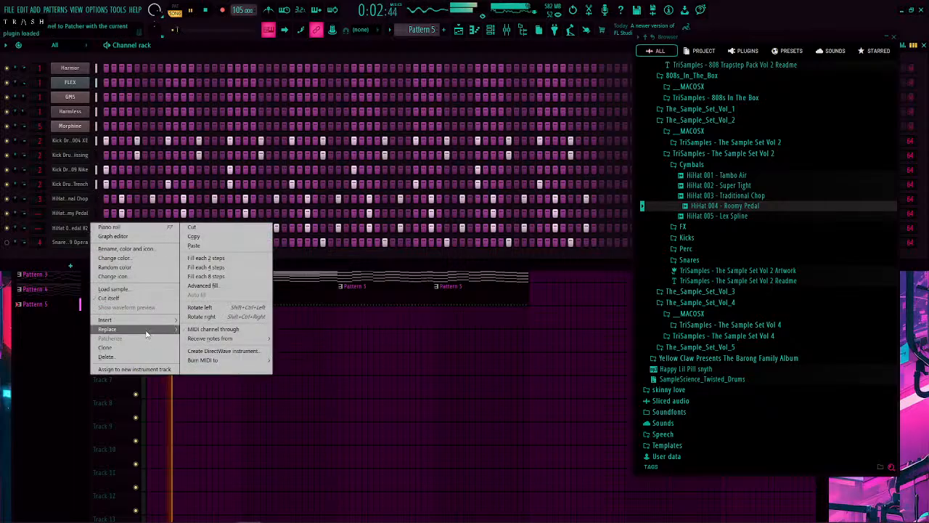
pyautogui.click(217, 344)
pyautogui.moveTo(473, 229); pyautogui.dragTo(474, 215)
pyautogui.scroll(4, 496, 357)
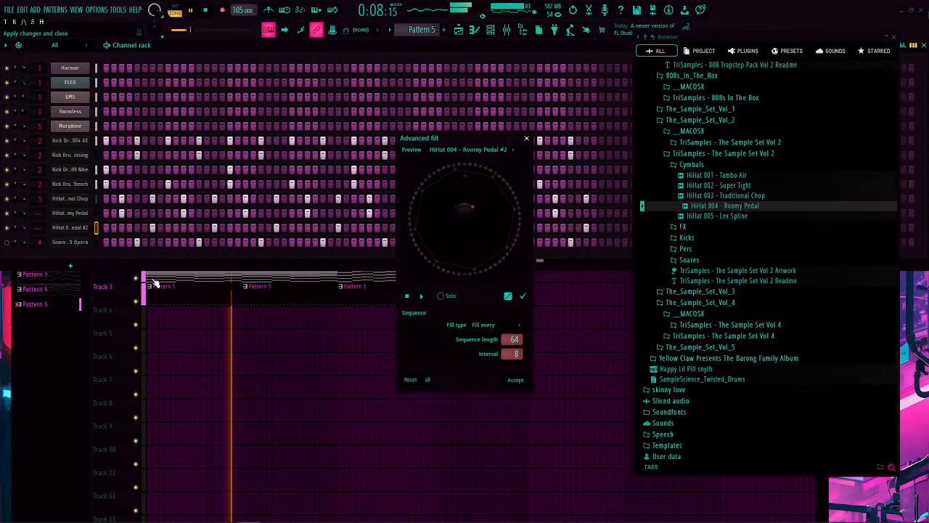
# Step: Check the sample and volume envelope settings of HiHat 004 - Roomy Pedal #2, and close its window
pyautogui.click(77, 228)
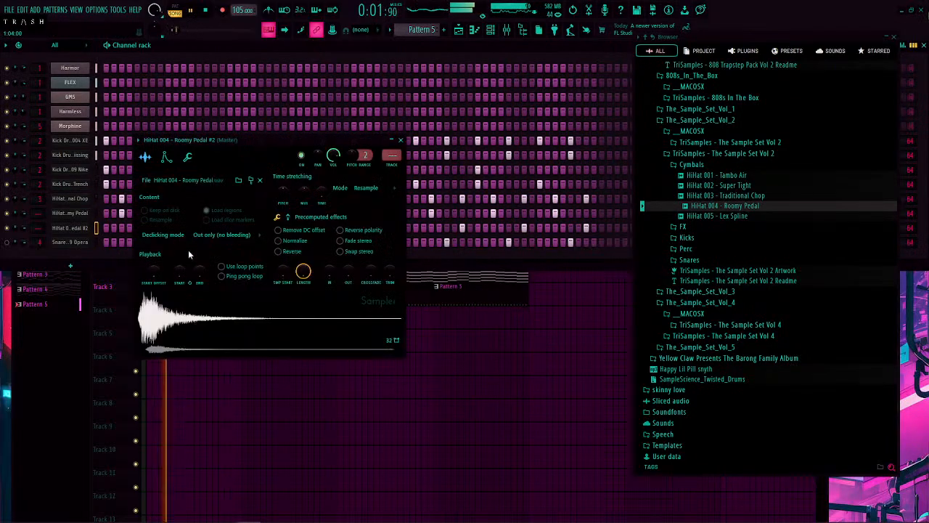
pyautogui.click(177, 162)
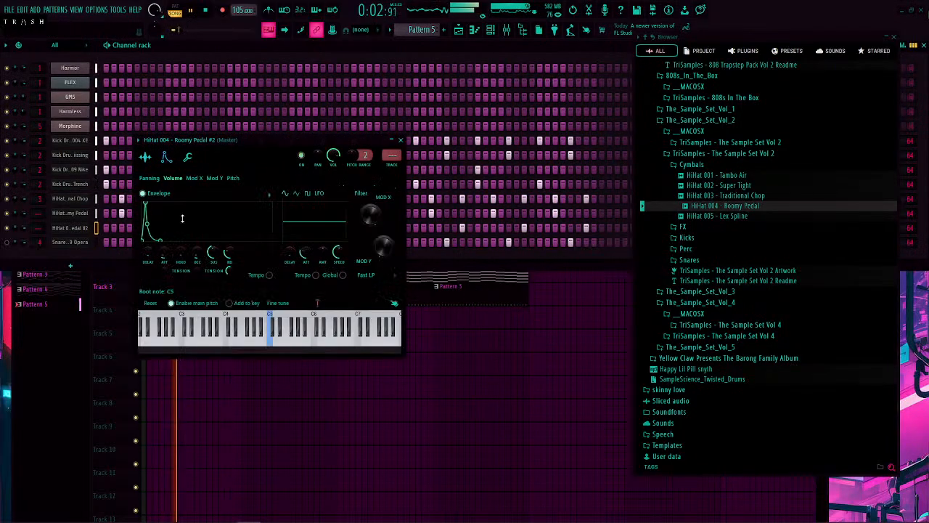
pyautogui.click(401, 141)
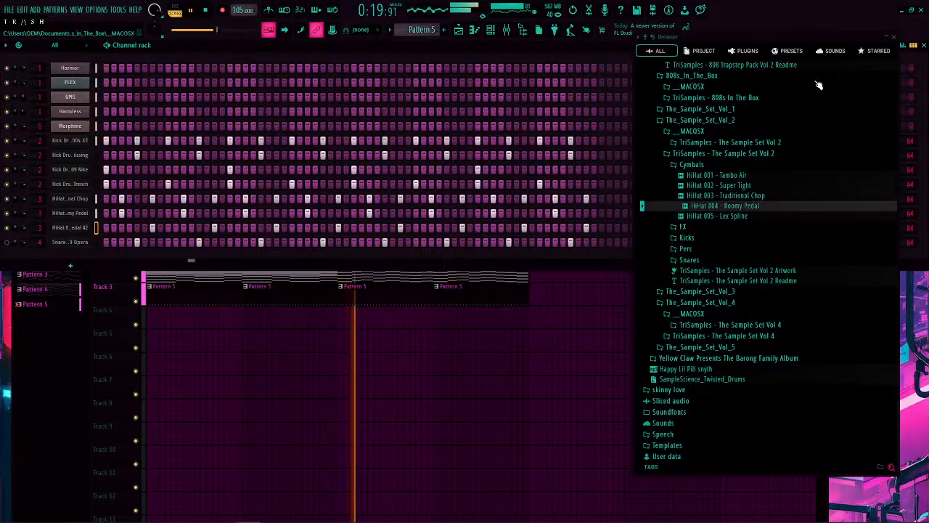
# Step: Close the sample browser and fine-tune the channel panning of HiHat 004 - Roomy Pedal
pyautogui.click(894, 37)
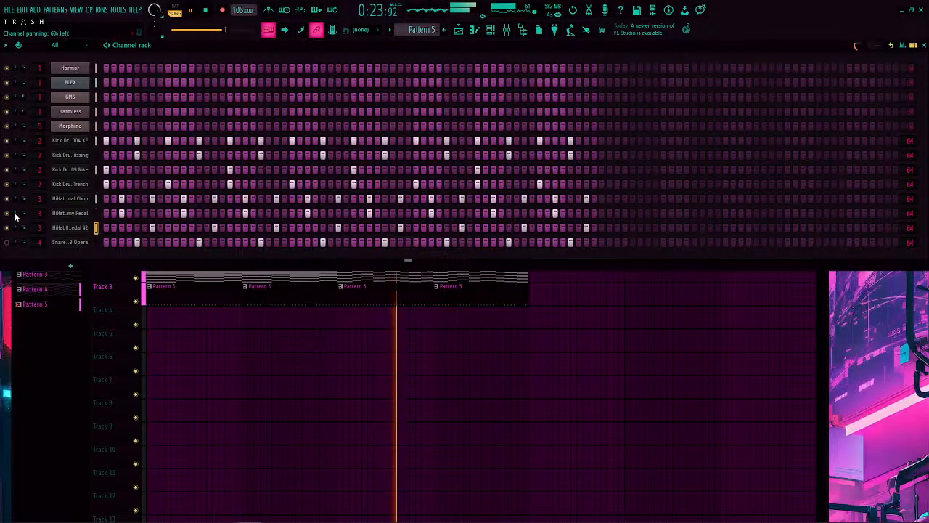
pyautogui.scroll(2, 16, 215)
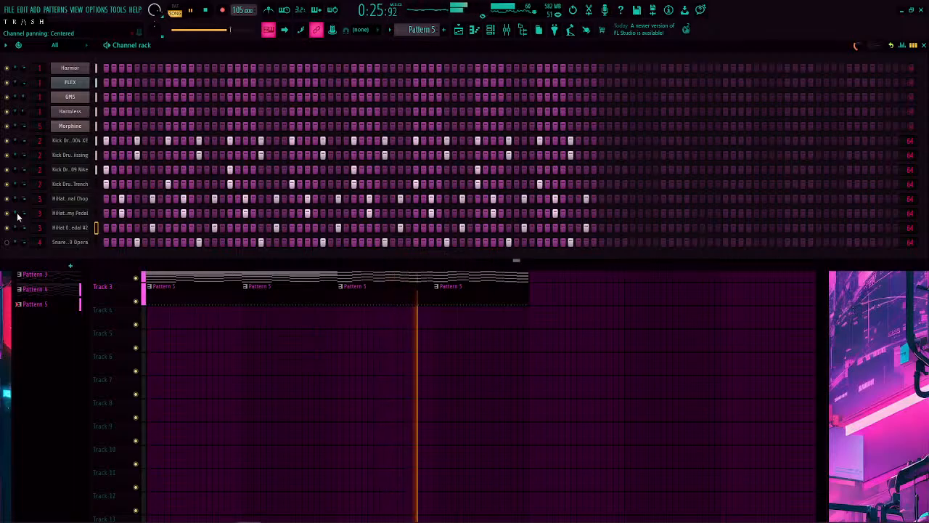
pyautogui.scroll(-3, 24, 230)
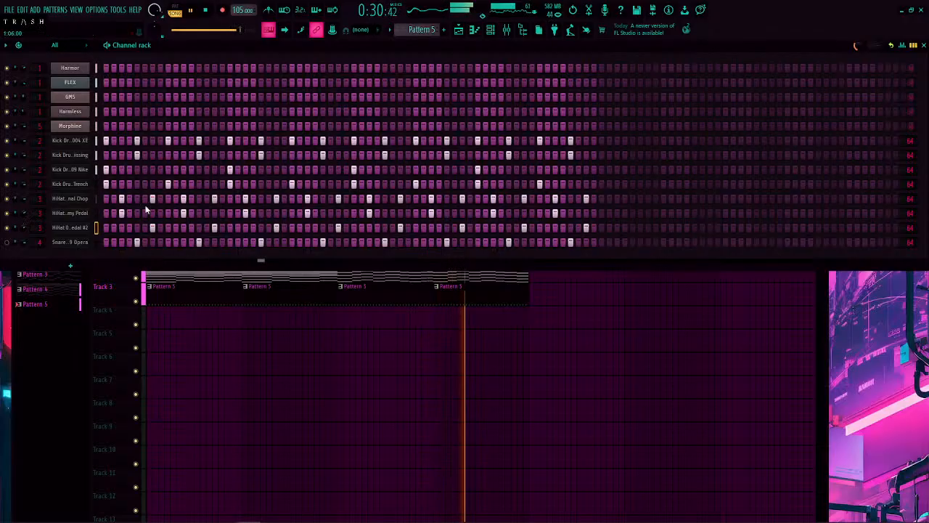
# Step: Reopen the sample browser, audition HiHat 001 - Tambo Air, and add it as a channel below HiHat 003 - Traditional Chop
pyautogui.click(520, 34)
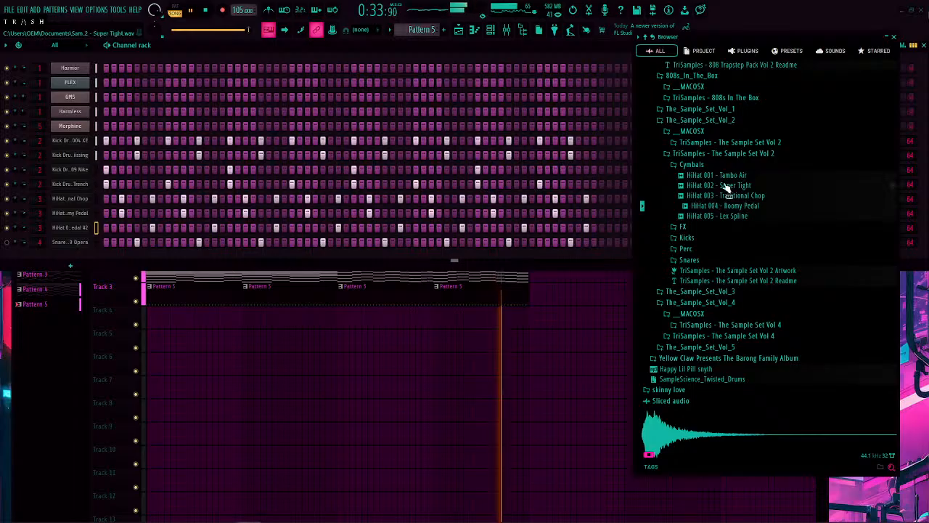
pyautogui.click(723, 176)
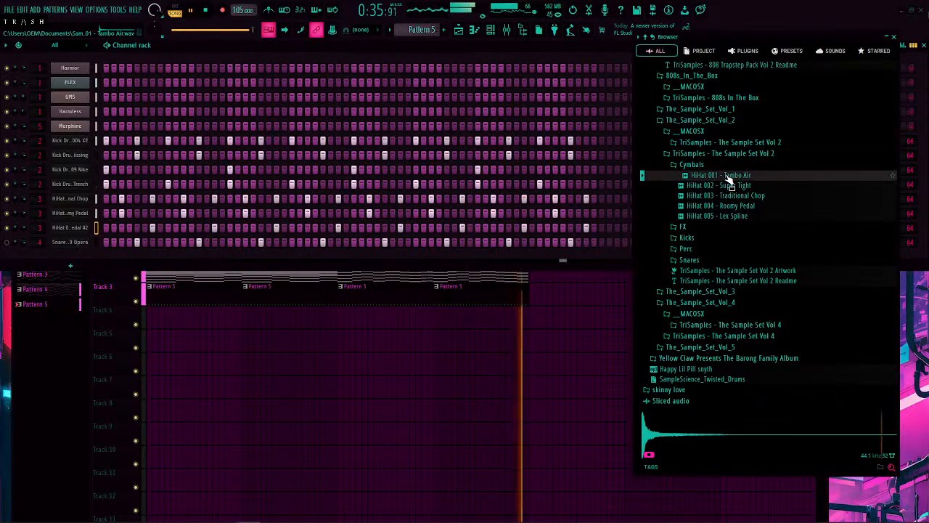
pyautogui.moveTo(724, 176); pyautogui.dragTo(81, 212)
# Step: Audition HiHat 002 - Super Tight and HiHat 003 - Traditional Chop, and examine the Cymbals in the __MACOSX copy of The Sample Set Vol 2
pyautogui.click(706, 186)
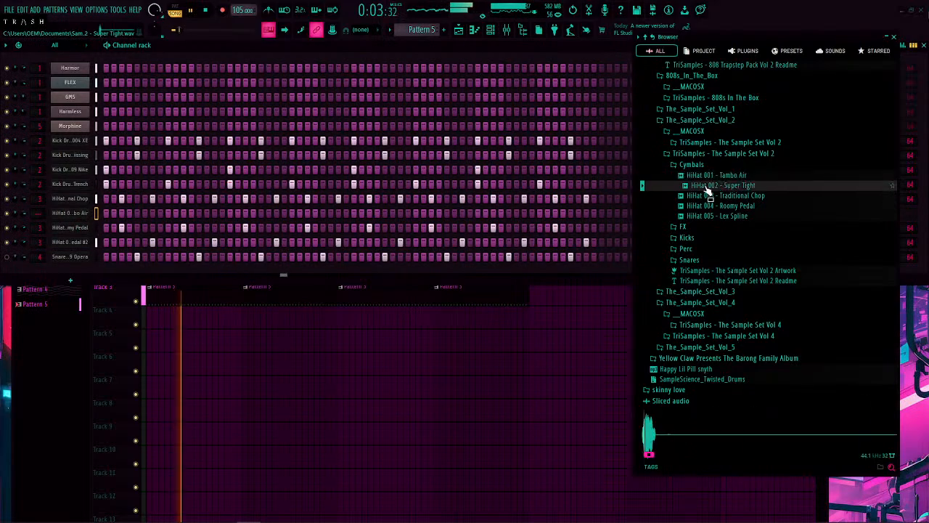
pyautogui.click(715, 196)
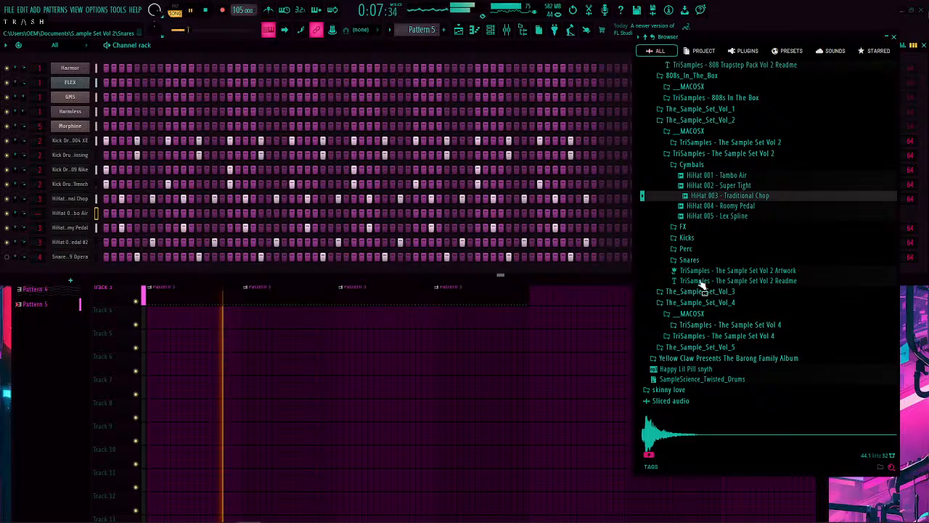
pyautogui.click(716, 154)
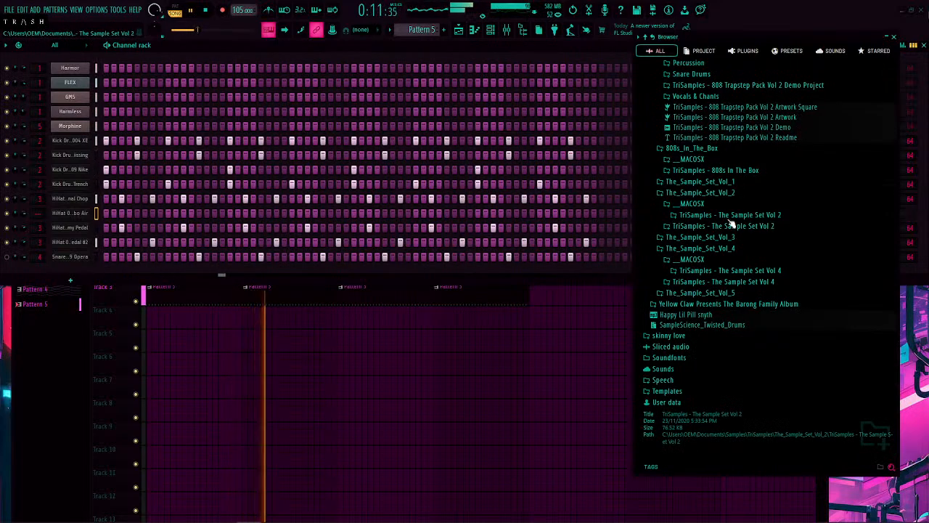
pyautogui.click(729, 218)
pyautogui.click(701, 228)
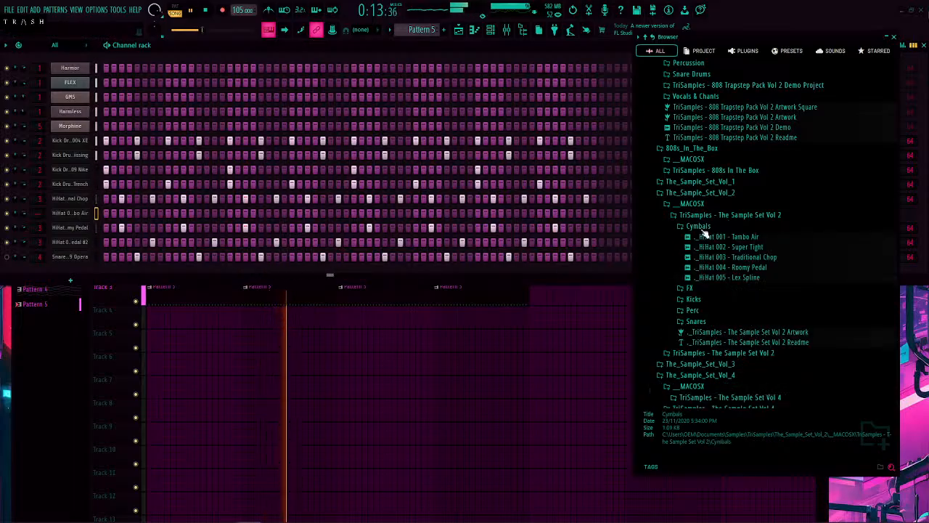
pyautogui.click(701, 228)
pyautogui.click(711, 215)
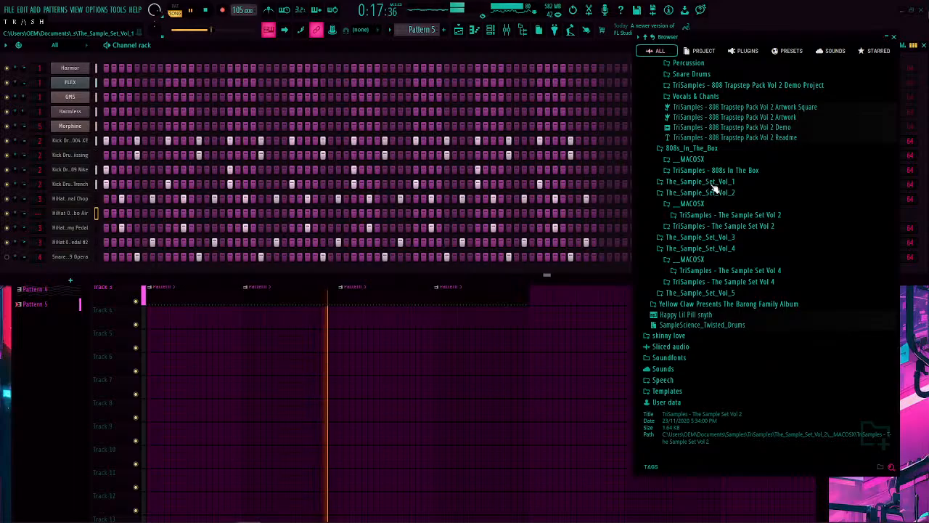
# Step: Audition hi-hats in The Sample Set Vol 1's Cymbals and add HiHat 003 - Descend - TRI below the Traditional Chop channel
pyautogui.click(710, 183)
pyautogui.click(710, 205)
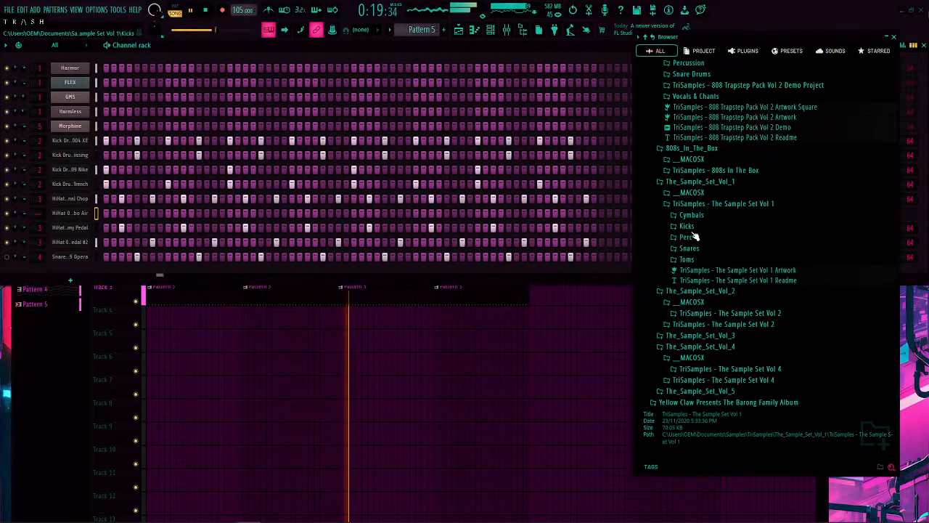
pyautogui.click(691, 215)
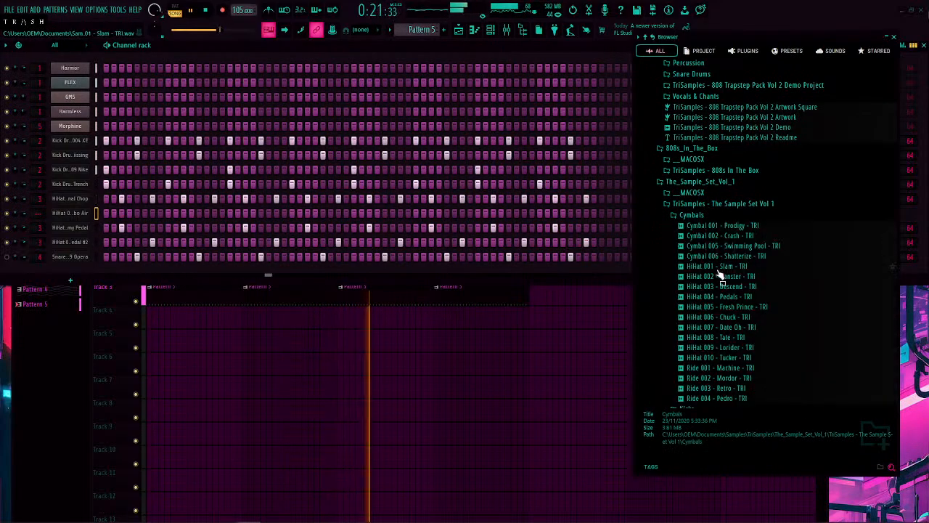
pyautogui.click(717, 277)
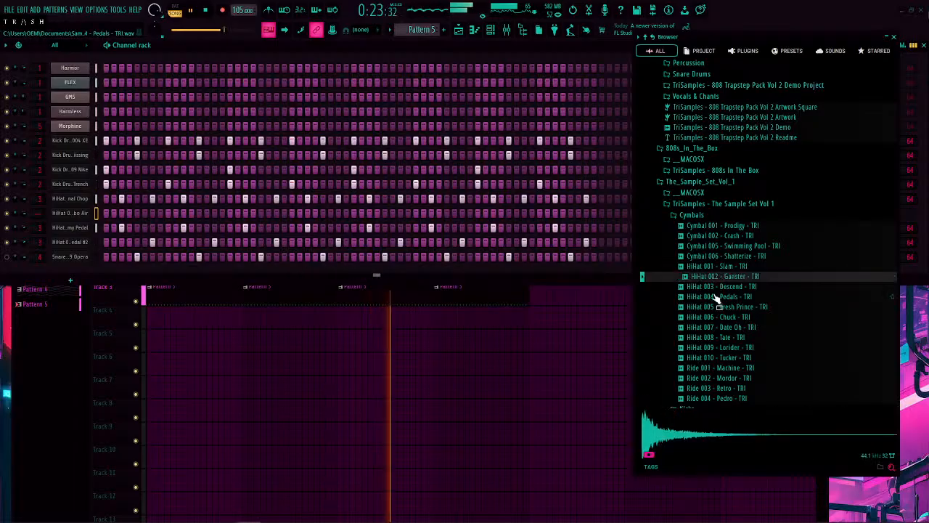
pyautogui.click(716, 287)
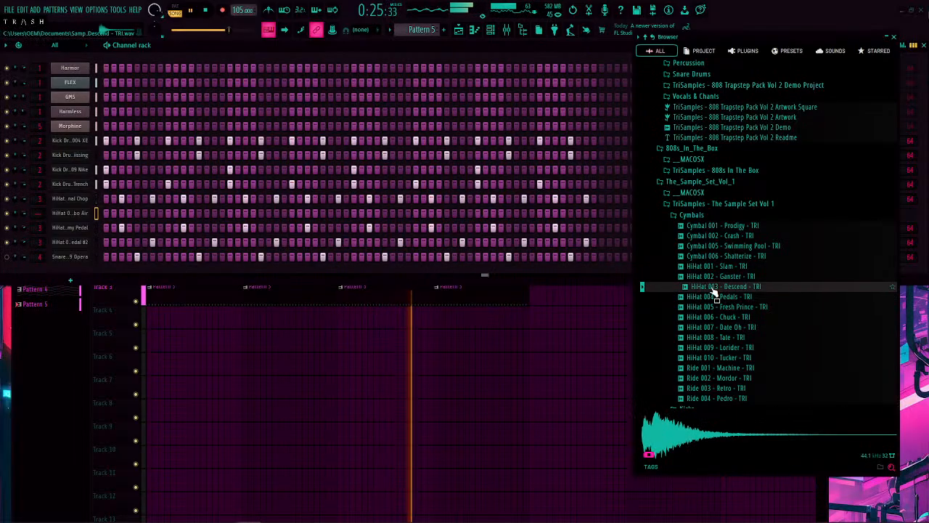
pyautogui.click(715, 278)
pyautogui.moveTo(714, 292); pyautogui.dragTo(88, 213)
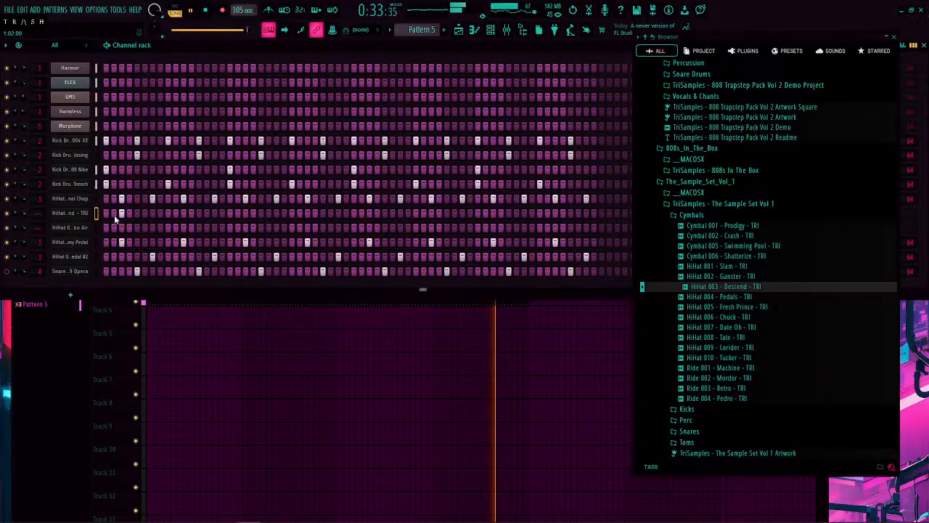
# Step: Place HiHat 003 - Descend - TRI hits on every eighth step from 7 through 63
pyautogui.click(152, 213)
pyautogui.click(214, 212)
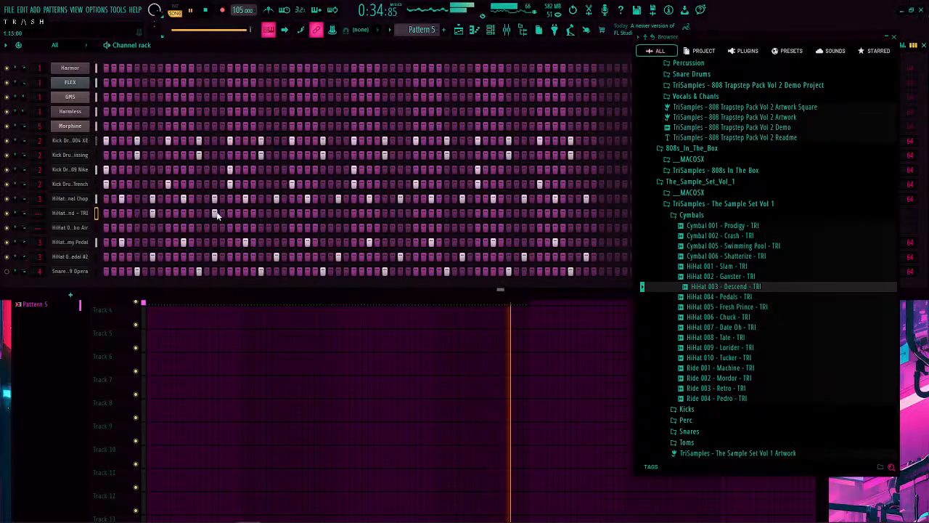
pyautogui.click(276, 213)
pyautogui.click(337, 212)
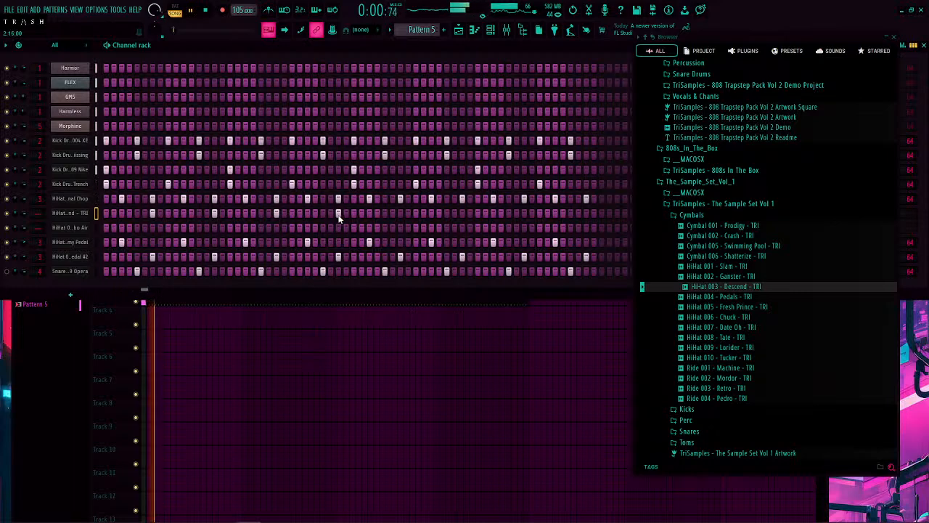
pyautogui.click(400, 213)
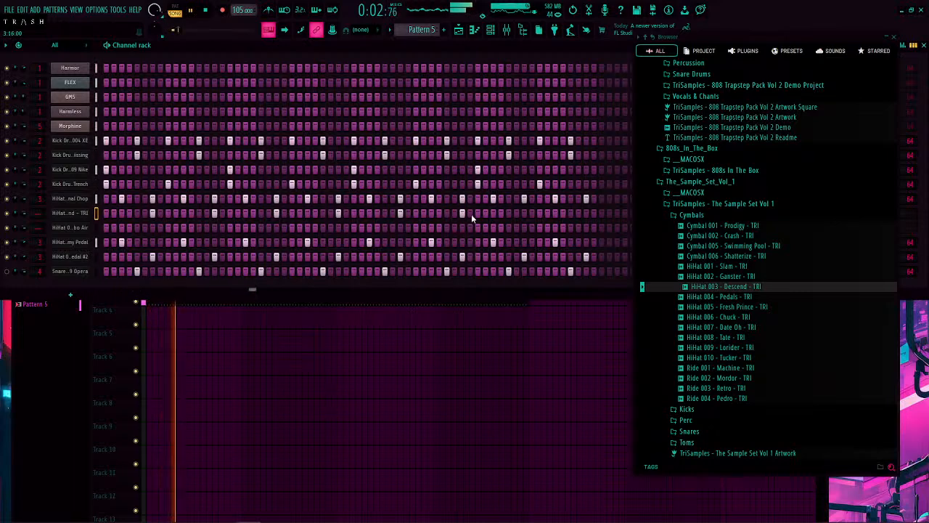
pyautogui.click(524, 213)
pyautogui.click(586, 212)
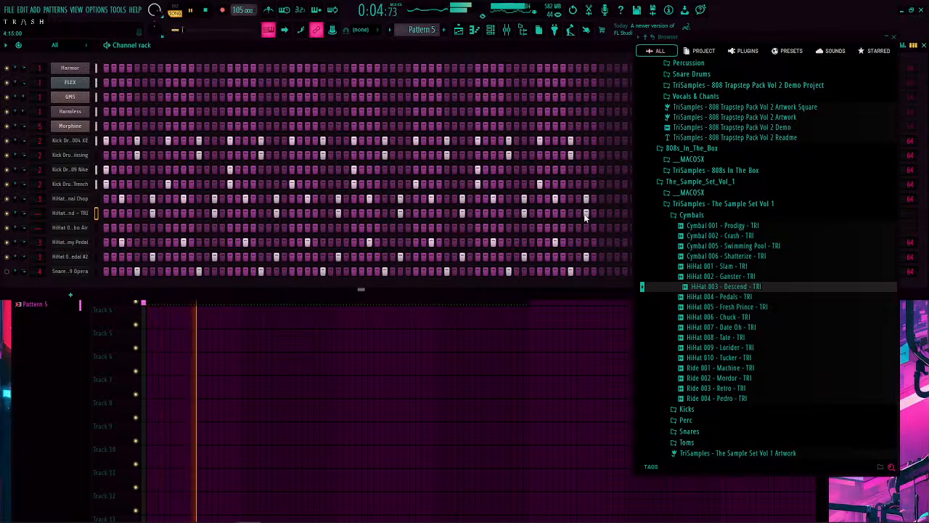
# Step: Close the sample browser and raise the panning of HiHat 003 - Descend - TRI's hits in the graph editor, less on steps 15, 31 and 47
pyautogui.click(893, 37)
pyautogui.click(902, 45)
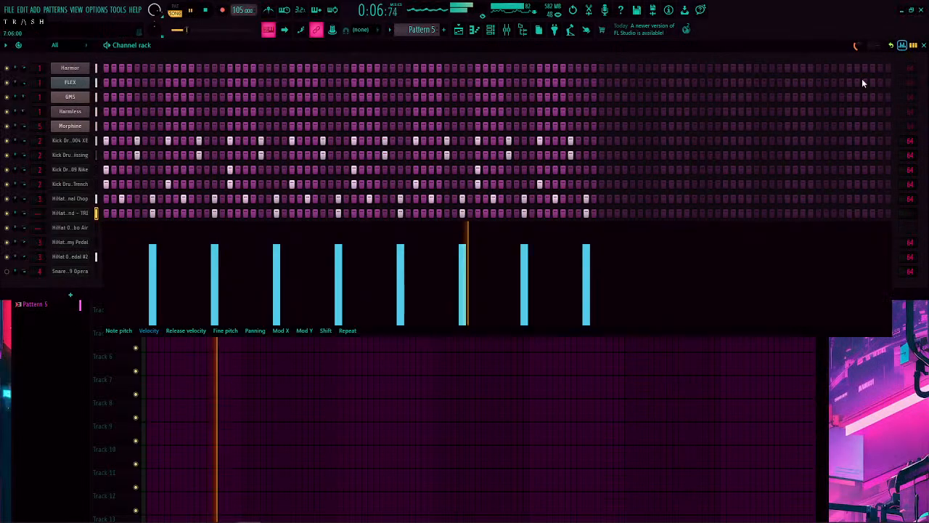
pyautogui.click(255, 330)
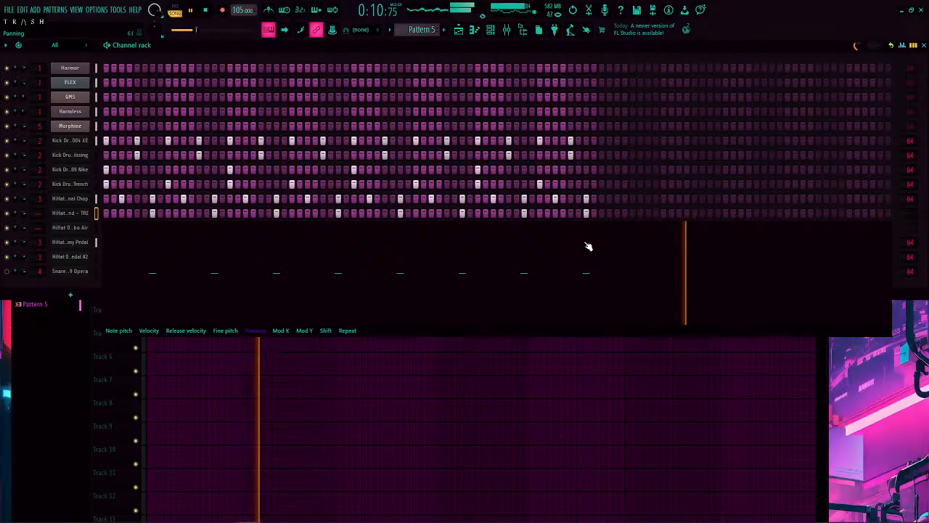
pyautogui.click(587, 243)
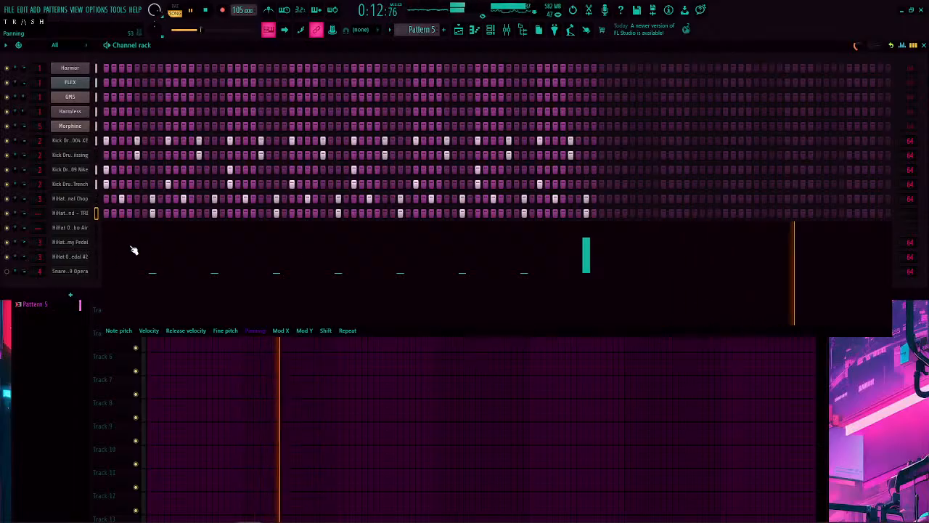
pyautogui.click(152, 240)
pyautogui.click(215, 248)
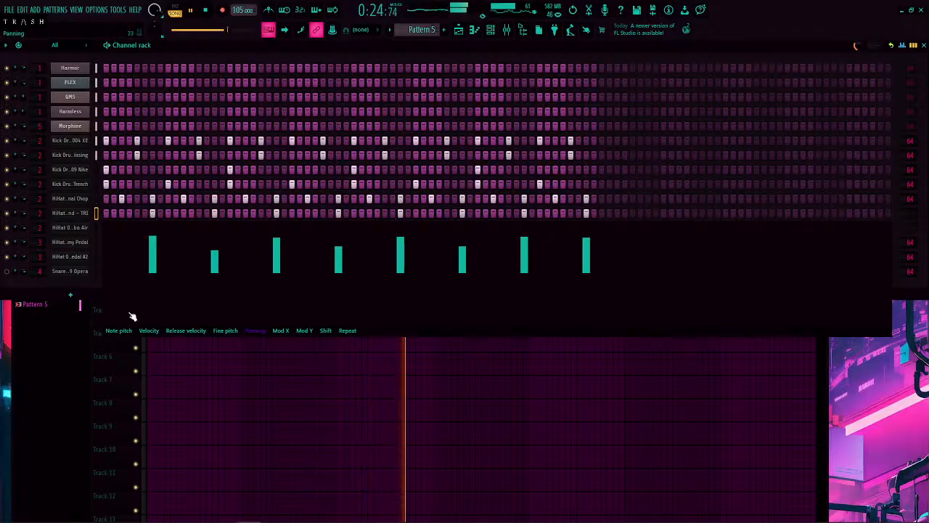
# Step: Lower the velocity of HiHat 003 - Descend - TRI's hits by varied amounts, most on steps 15, 31 and 47, and close the graph editor
pyautogui.click(148, 330)
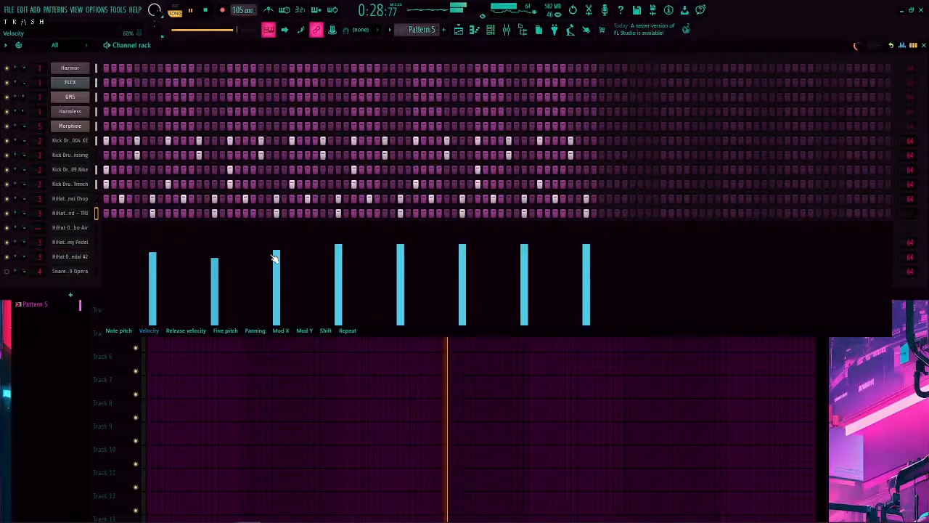
pyautogui.moveTo(339, 256); pyautogui.dragTo(338, 258)
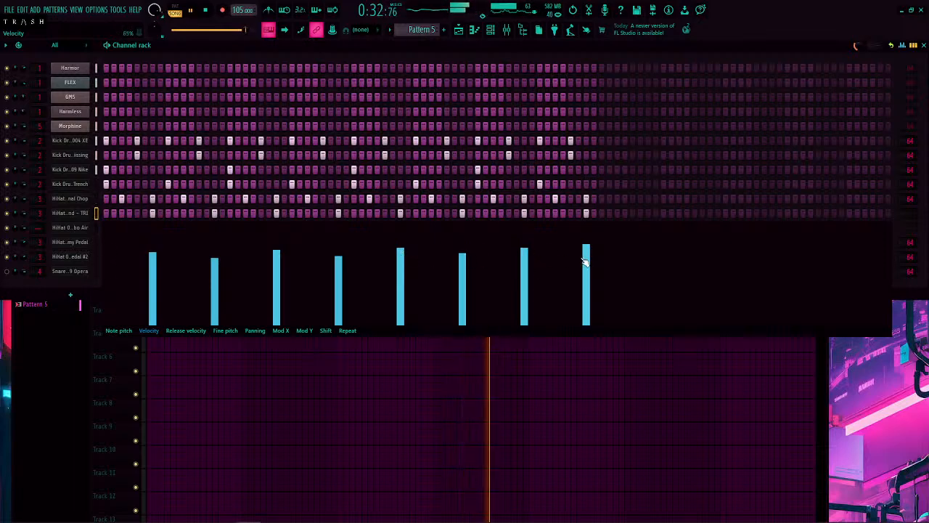
pyautogui.click(903, 46)
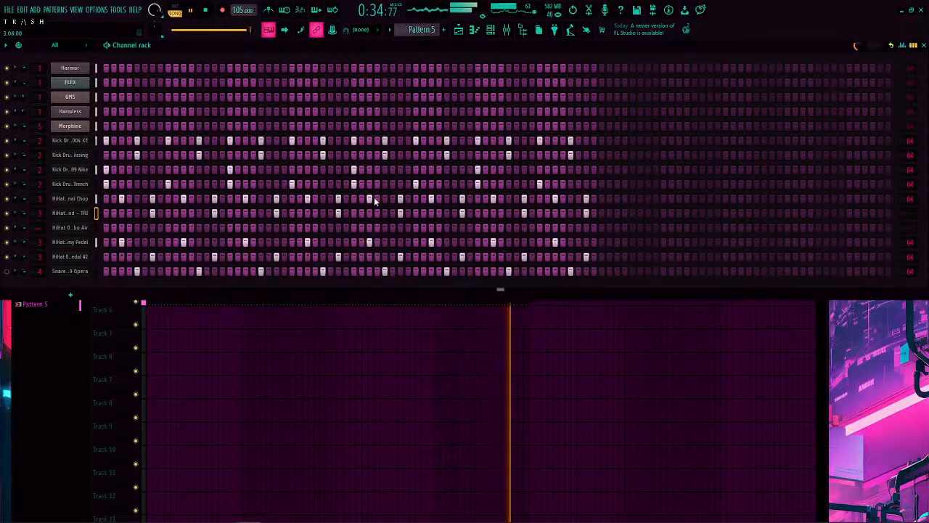
pyautogui.press('space')
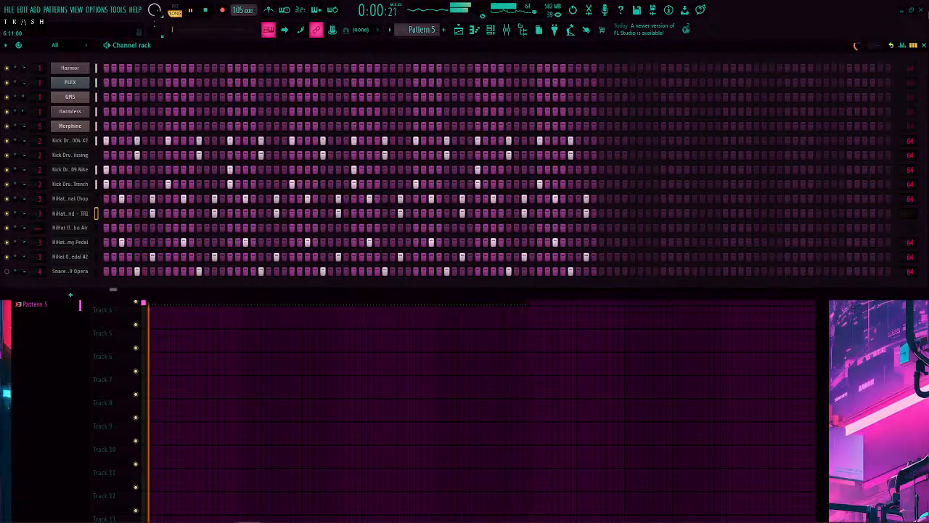
# Step: Shape a short volume envelope with low sustain and release for HiHat 003 - Descend - TRI, and lower its channel volume to 62%
pyautogui.click(69, 213)
pyautogui.moveTo(402, 140); pyautogui.dragTo(312, 106)
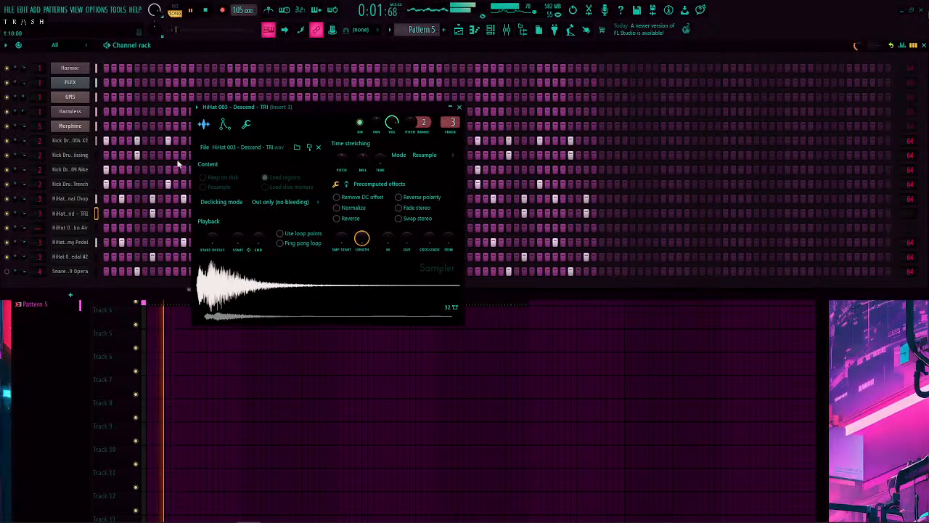
pyautogui.click(226, 127)
pyautogui.click(222, 162)
pyautogui.moveTo(223, 219); pyautogui.dragTo(259, 236)
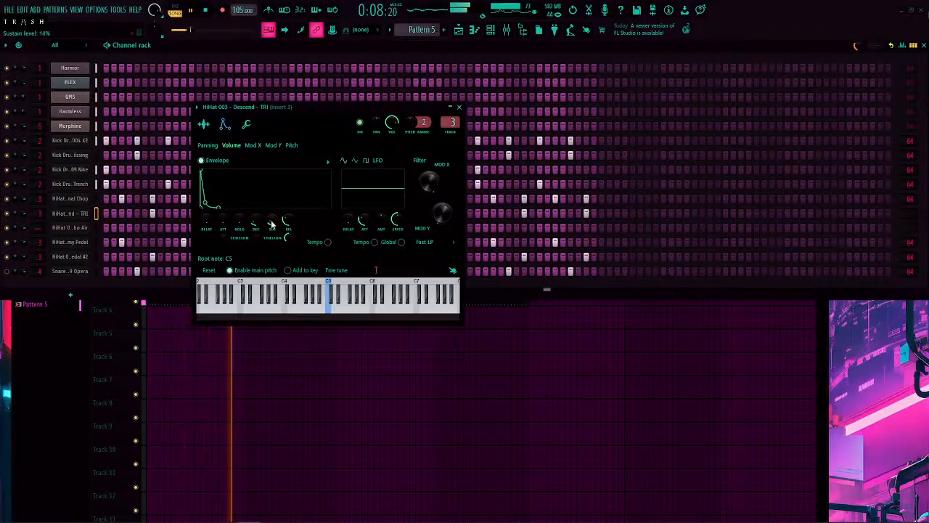
pyautogui.moveTo(289, 221); pyautogui.dragTo(289, 230)
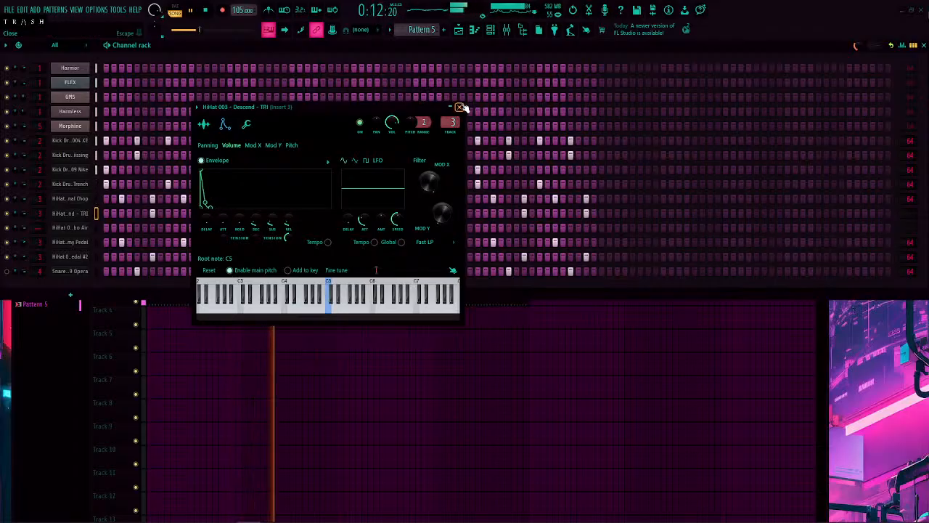
pyautogui.click(460, 107)
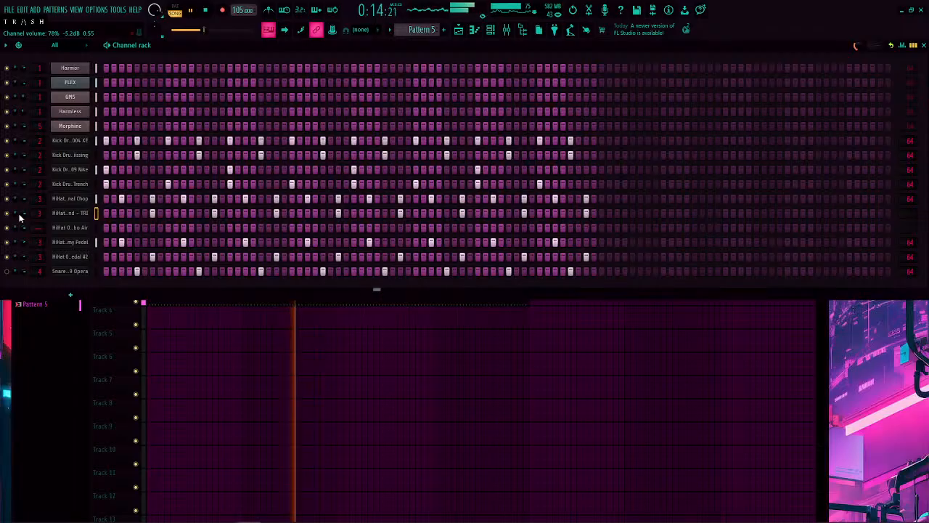
pyautogui.scroll(-4, 23, 216)
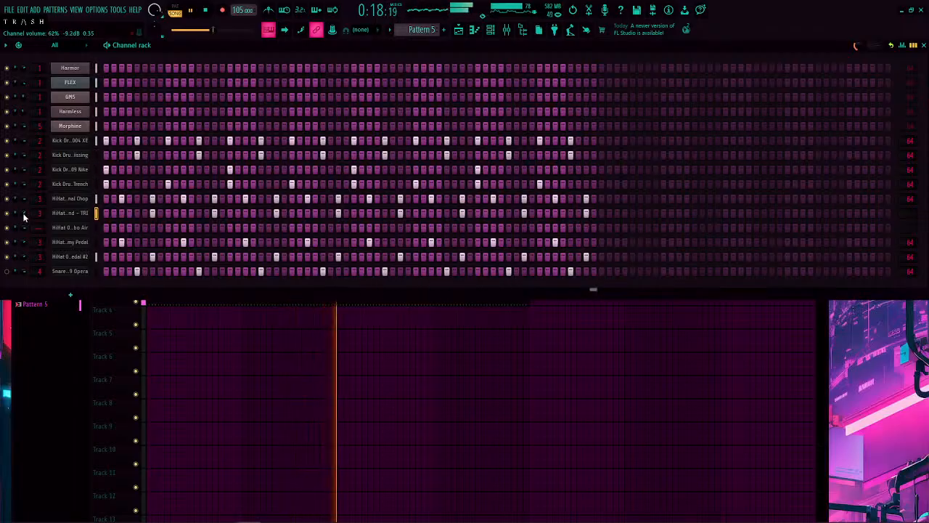
# Step: Add HiHat 007 - Date Oh - TRI from The Sample Set Vol 1's Cymbals below the Descend channel and close the sample browser
pyautogui.click(523, 29)
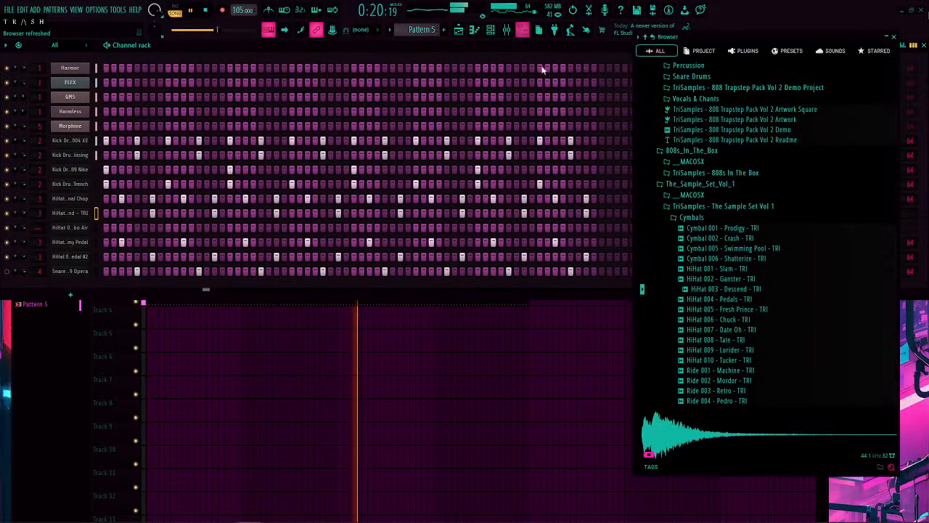
pyautogui.click(721, 330)
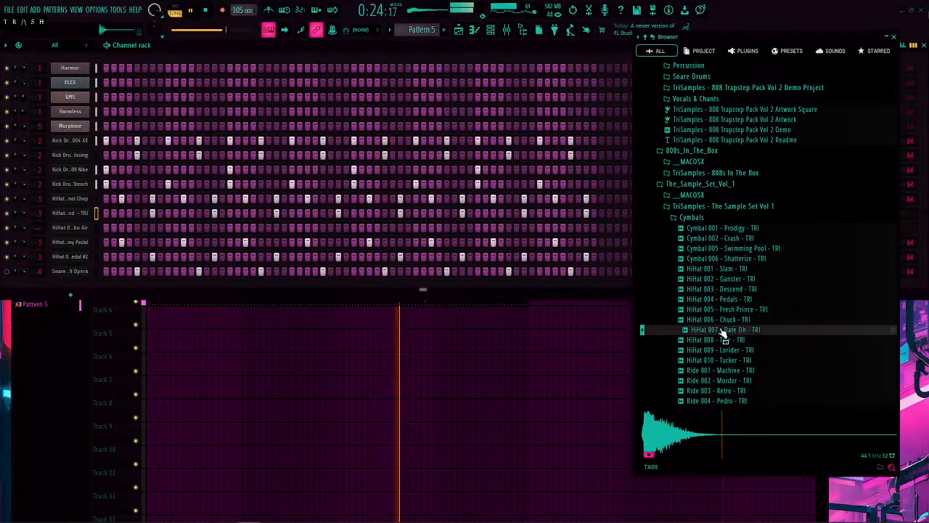
pyautogui.moveTo(719, 334); pyautogui.dragTo(73, 230)
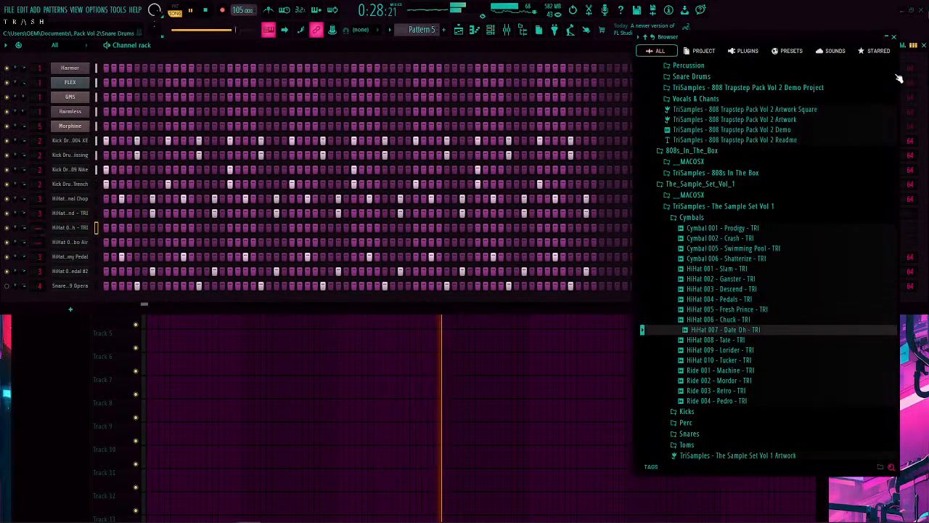
pyautogui.click(894, 37)
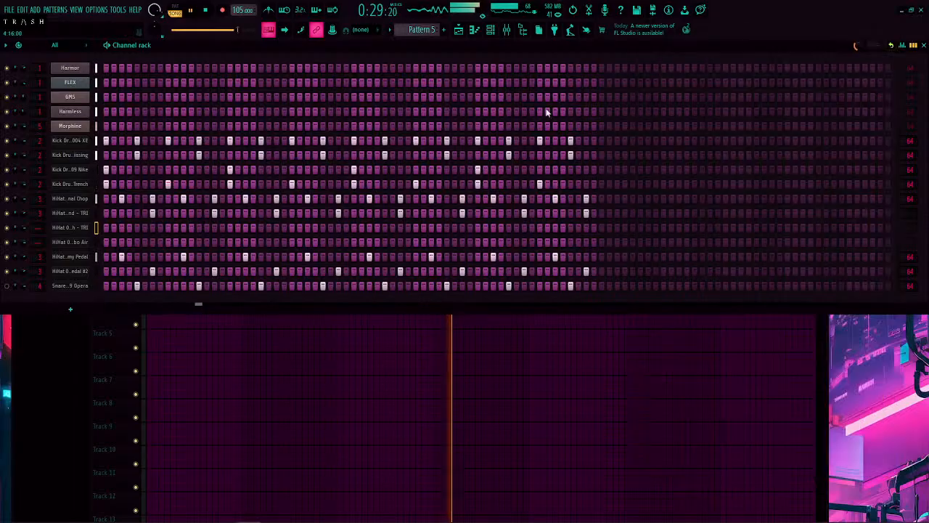
# Step: Place HiHat 007 - Date Oh - TRI hits on every eighth step from 3 through 59
pyautogui.click(122, 228)
pyautogui.click(183, 228)
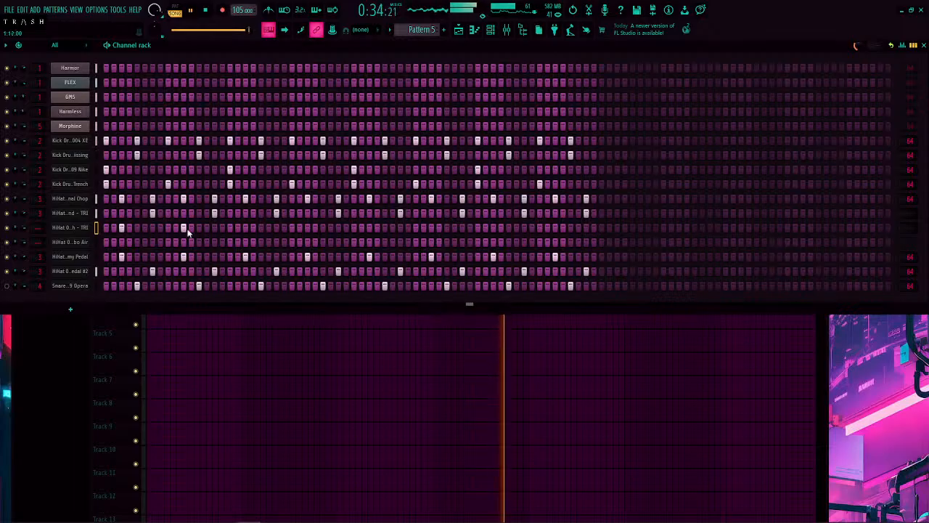
pyautogui.click(246, 228)
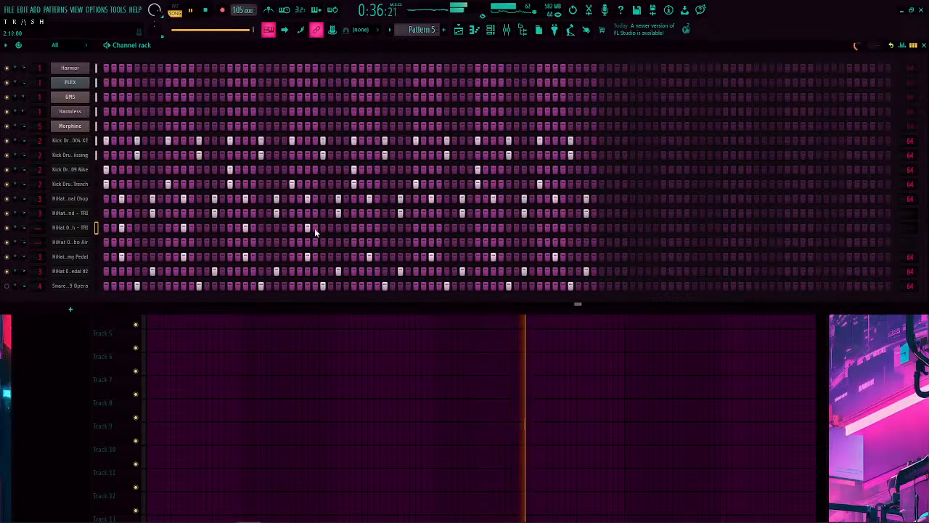
pyautogui.click(369, 228)
pyautogui.click(431, 228)
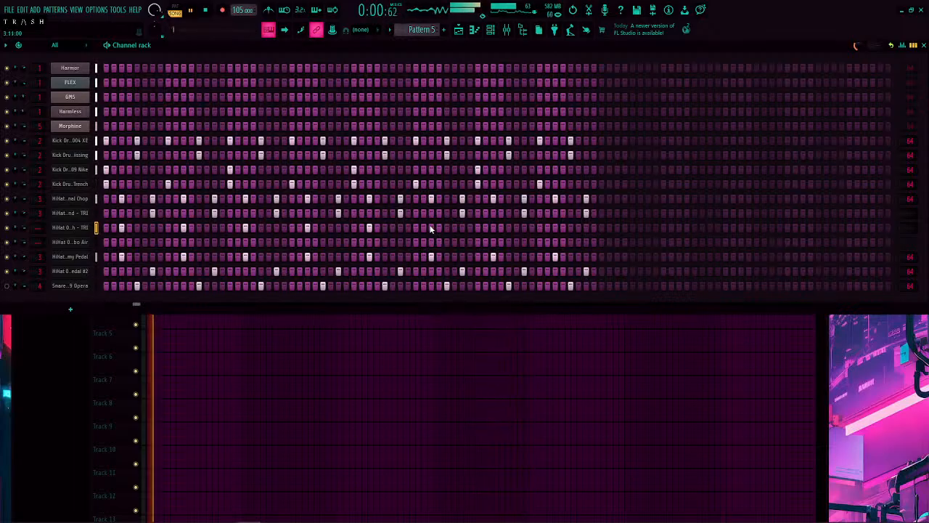
pyautogui.click(493, 227)
pyautogui.click(555, 227)
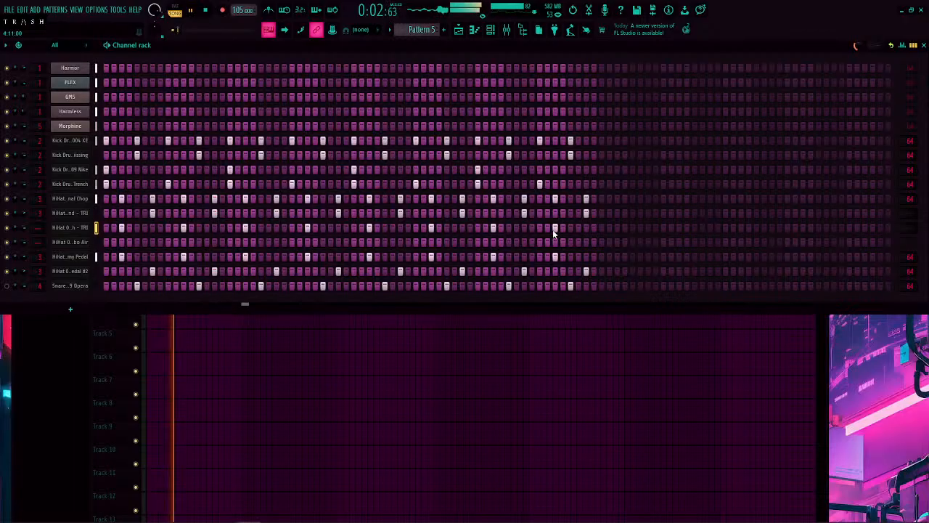
# Step: Lower the velocity of HiHat 007 - Date Oh - TRI's hits in the graph editor, further on steps 11, 27, 43 and 59
pyautogui.click(902, 45)
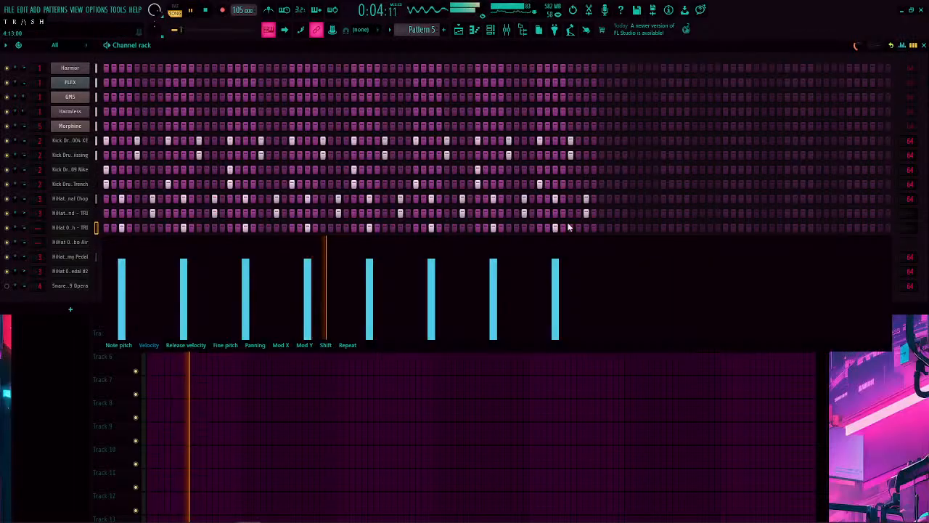
pyautogui.click(183, 271)
pyautogui.click(308, 270)
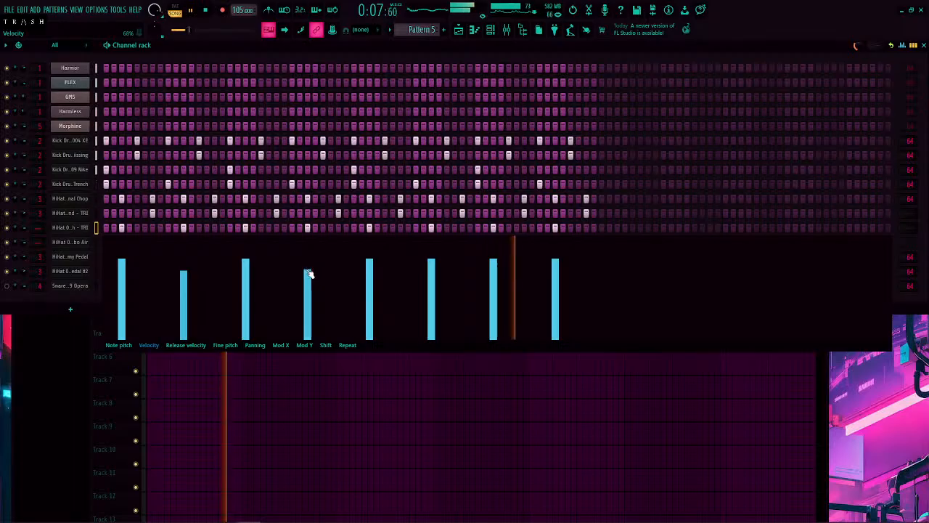
pyautogui.click(432, 270)
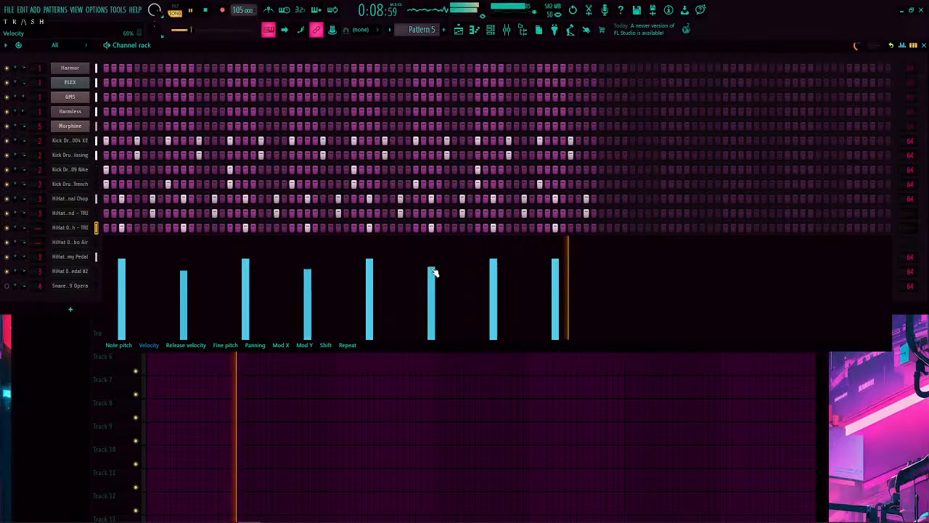
pyautogui.click(555, 270)
pyautogui.click(493, 265)
pyautogui.click(368, 262)
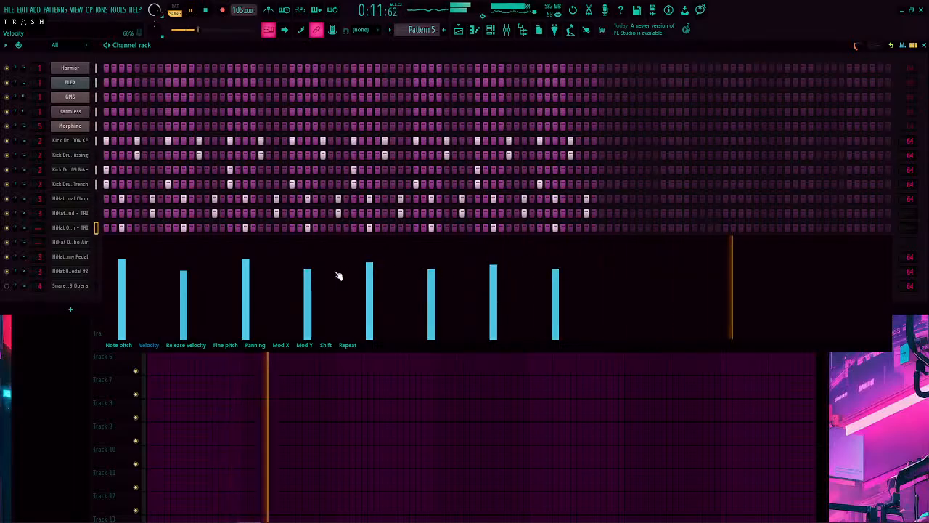
pyautogui.click(245, 262)
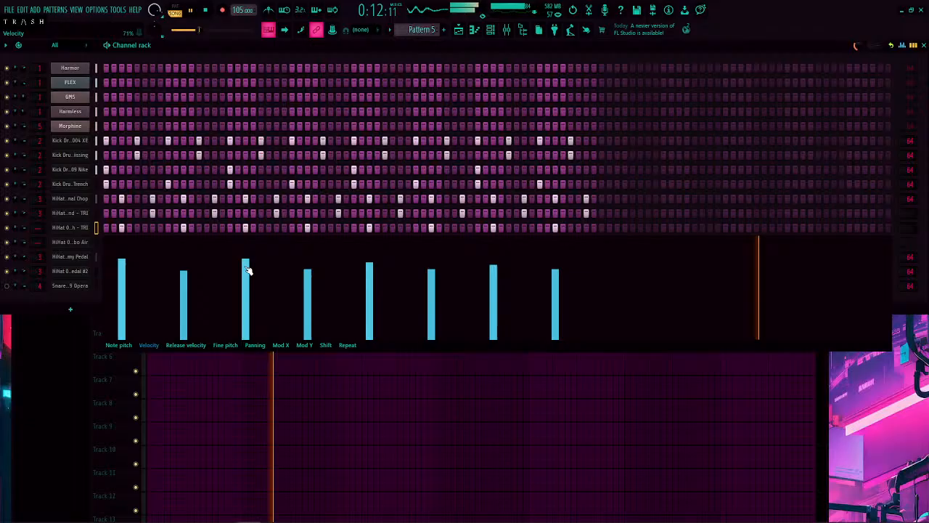
pyautogui.click(121, 264)
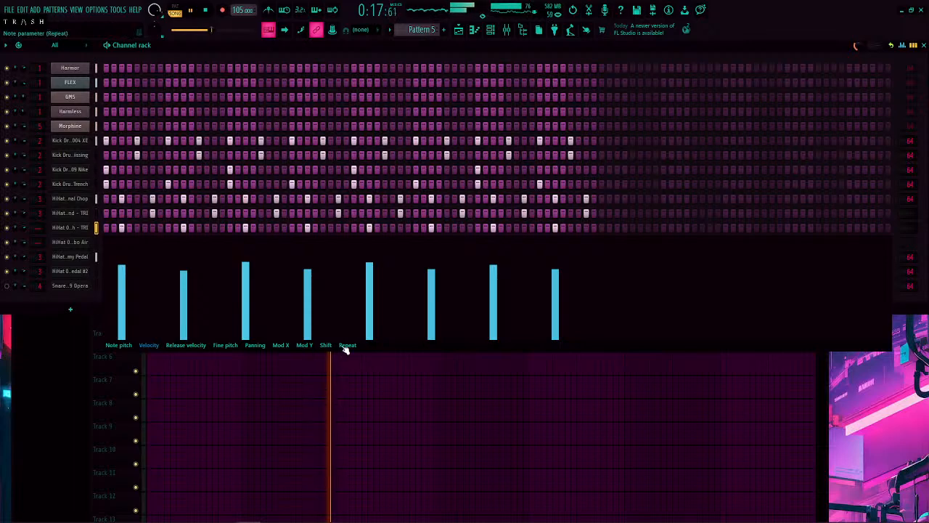
# Step: Lower the panning of HiHat 007 - Date Oh - TRI's hits, less on steps 11, 27, 43 and 59, and close the graph editor
pyautogui.click(255, 347)
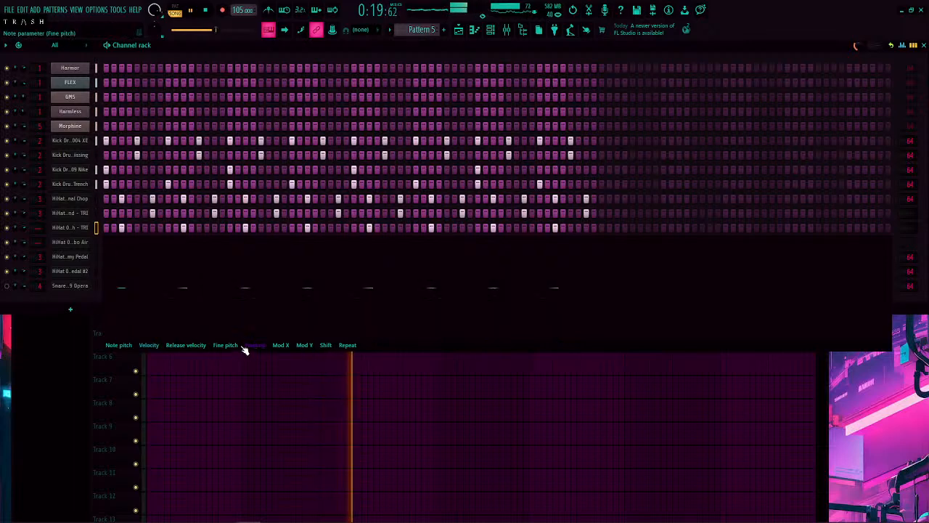
pyautogui.click(121, 328)
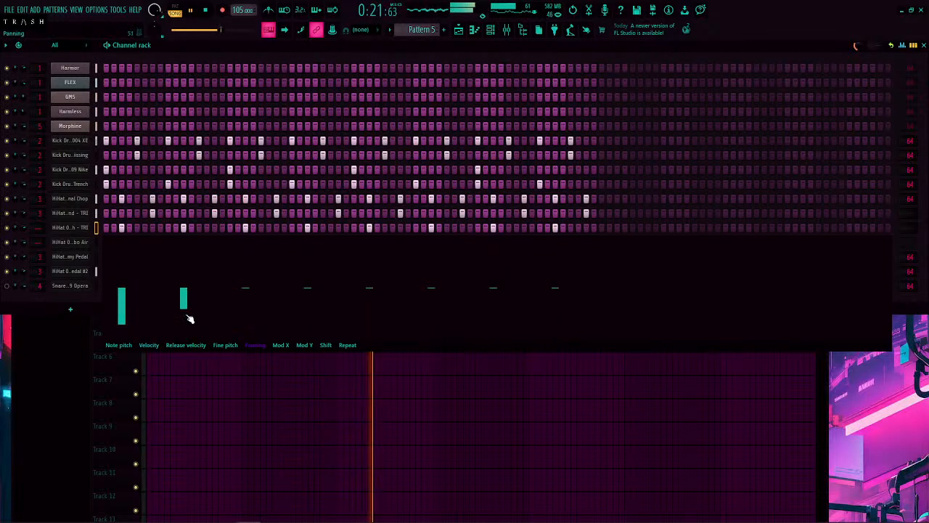
pyautogui.moveTo(300, 317); pyautogui.dragTo(308, 310)
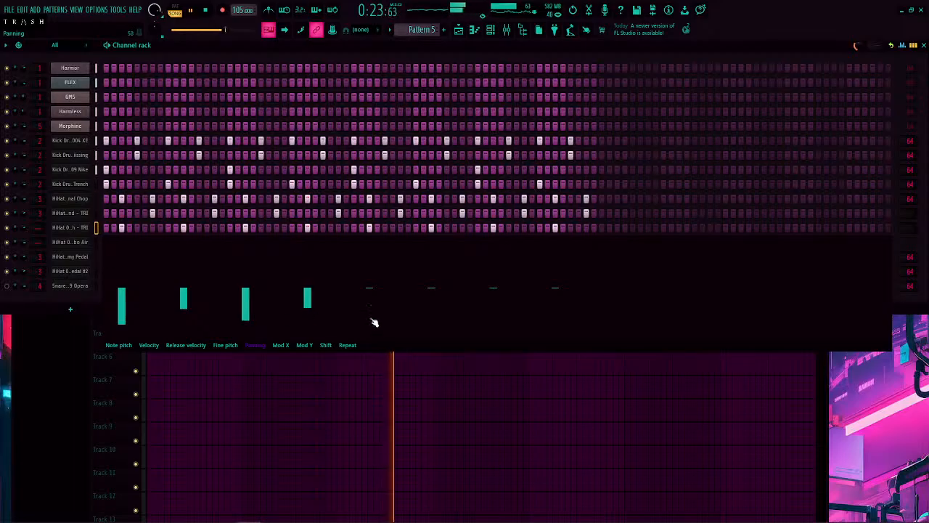
pyautogui.click(493, 318)
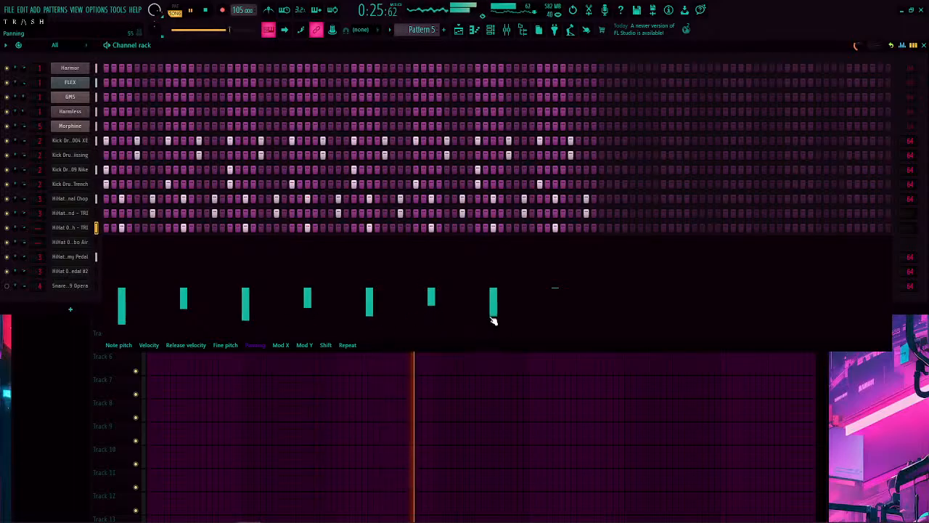
pyautogui.click(560, 311)
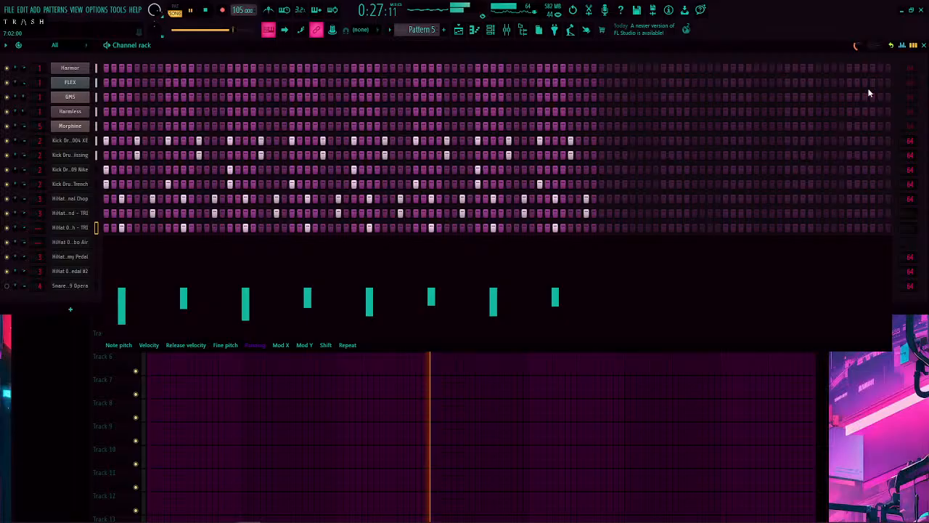
pyautogui.click(903, 46)
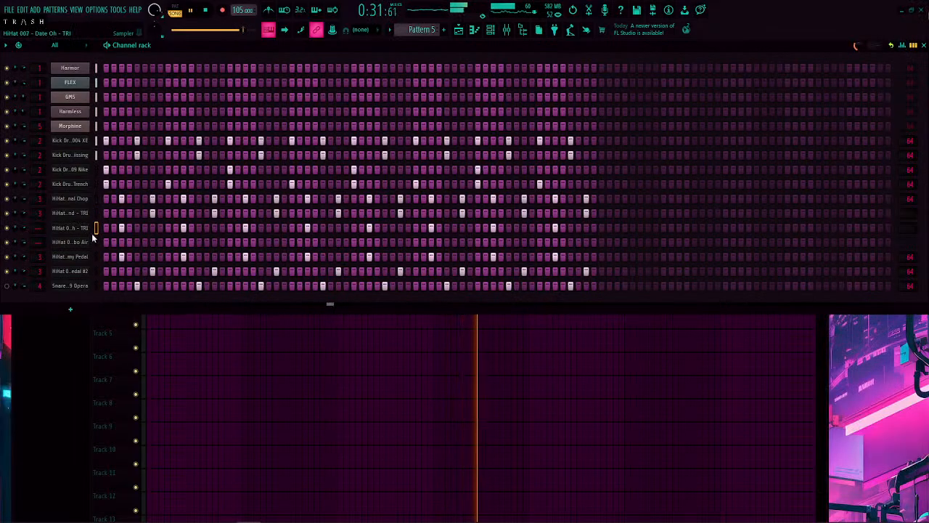
# Step: Shape a short volume envelope with minimal attack and hold for HiHat 007 - Date Oh - TRI, and route the channel to mixer track 3
pyautogui.click(70, 228)
pyautogui.moveTo(452, 154); pyautogui.dragTo(282, 108)
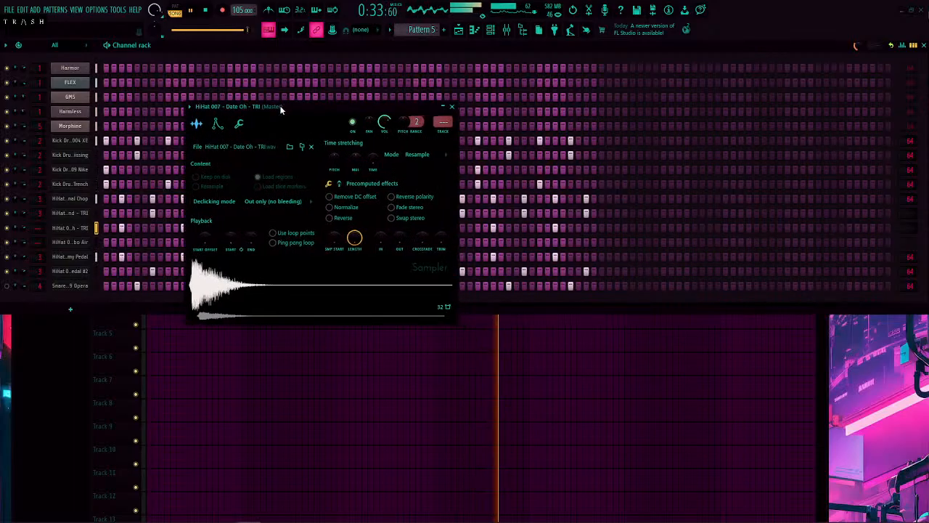
pyautogui.click(219, 129)
pyautogui.click(195, 161)
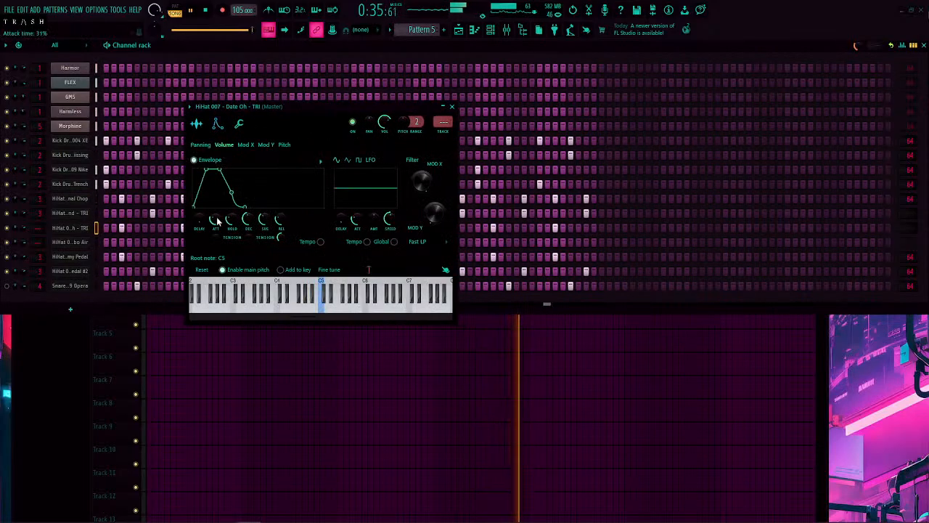
pyautogui.moveTo(217, 221)
pyautogui.mouseDown()
pyautogui.moveTo(218, 245)
pyautogui.moveTo(248, 225)
pyautogui.moveTo(248, 240)
pyautogui.moveTo(264, 225)
pyautogui.moveTo(265, 235)
pyautogui.moveTo(232, 217)
pyautogui.mouseUp()
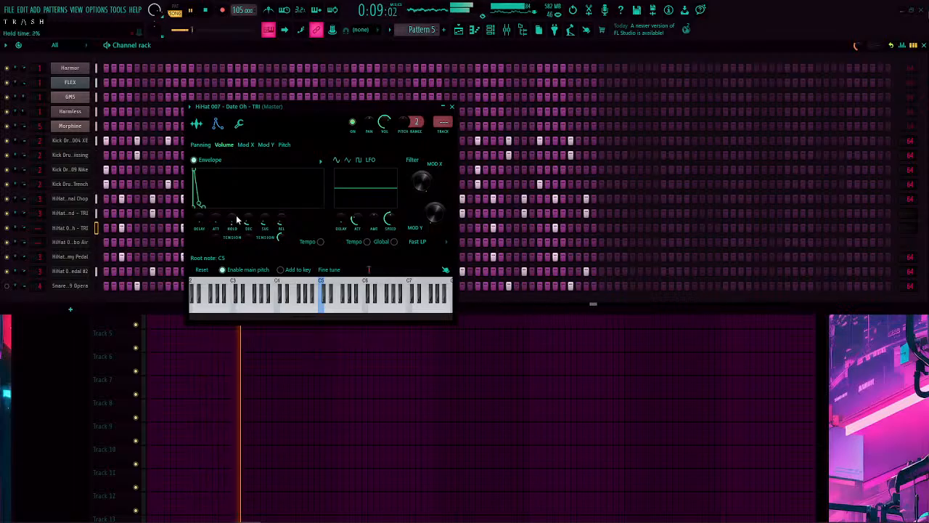
pyautogui.moveTo(249, 221); pyautogui.dragTo(232, 220)
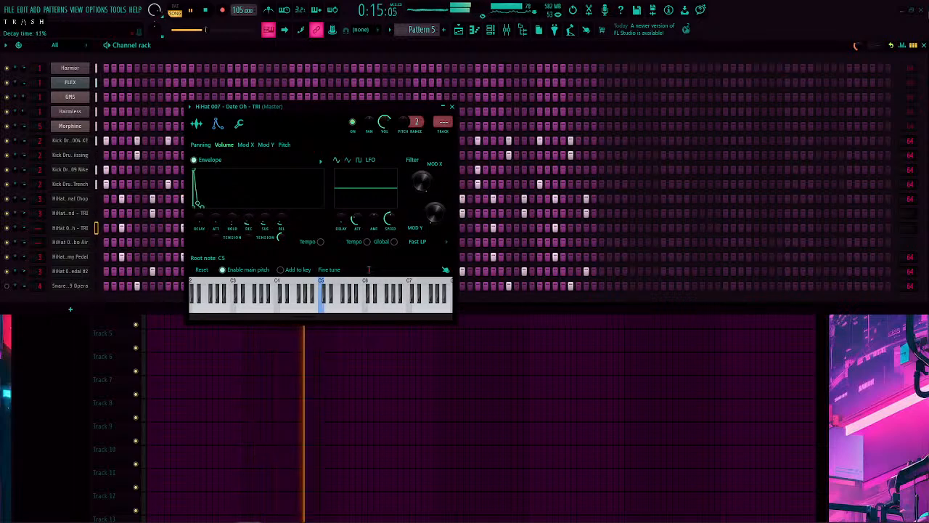
pyautogui.click(451, 106)
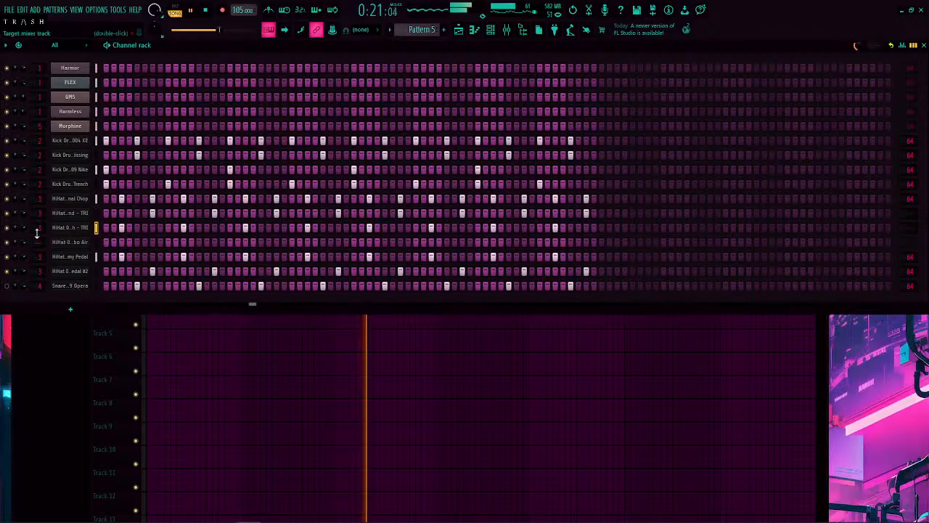
# Step: Place HiHat 001 - Tambo Air hits on steps 3, 19, 31, 39, 47, 55 and 63, and route the channel to mixer track 3
pyautogui.click(121, 244)
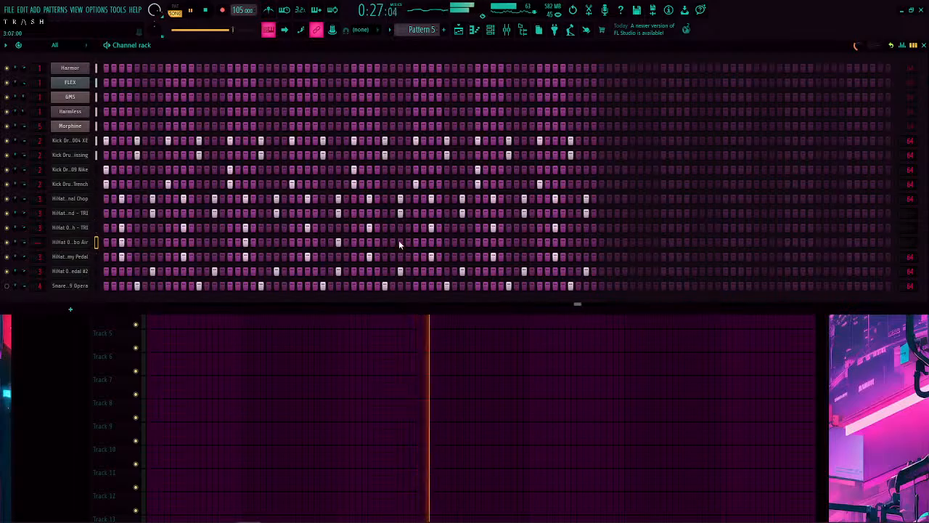
pyautogui.click(524, 244)
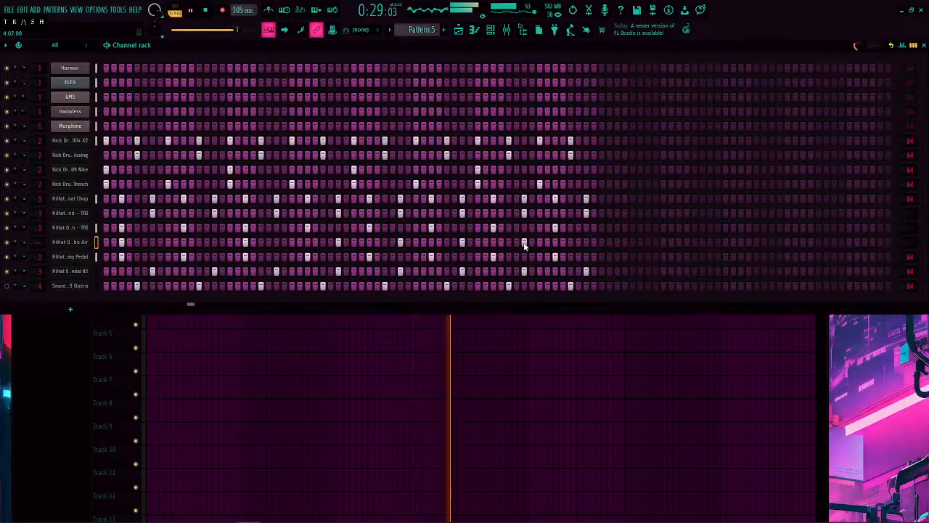
pyautogui.click(587, 247)
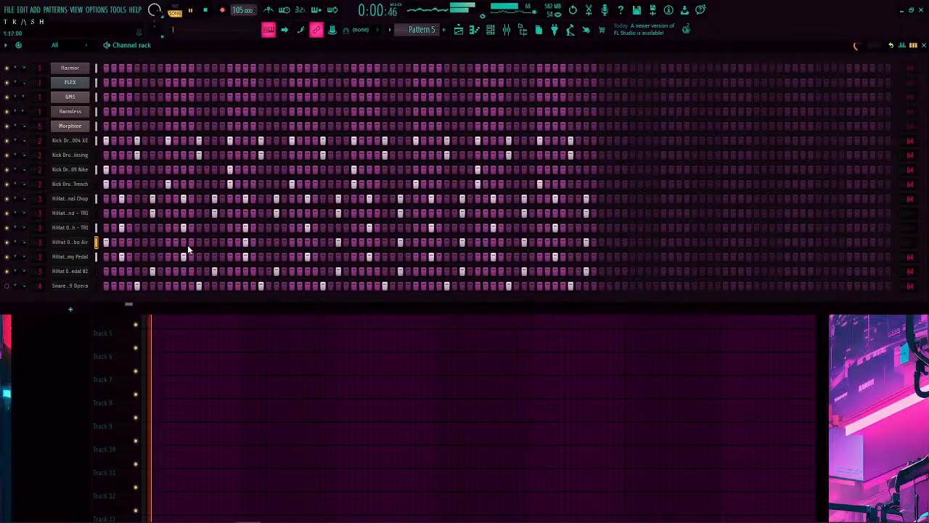
pyautogui.click(108, 243)
pyautogui.click(122, 244)
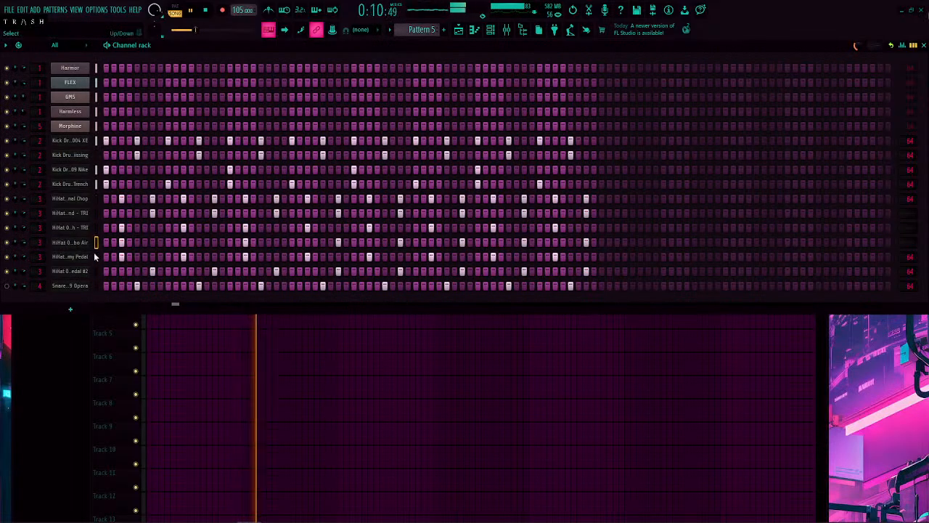
# Step: Enable the volume envelope for HiHat 001 - Tambo Air with short attack, minimal hold and short decay, and close the channel settings
pyautogui.moveTo(928, 148); pyautogui.dragTo(354, 139)
pyautogui.click(256, 154)
pyautogui.click(233, 190)
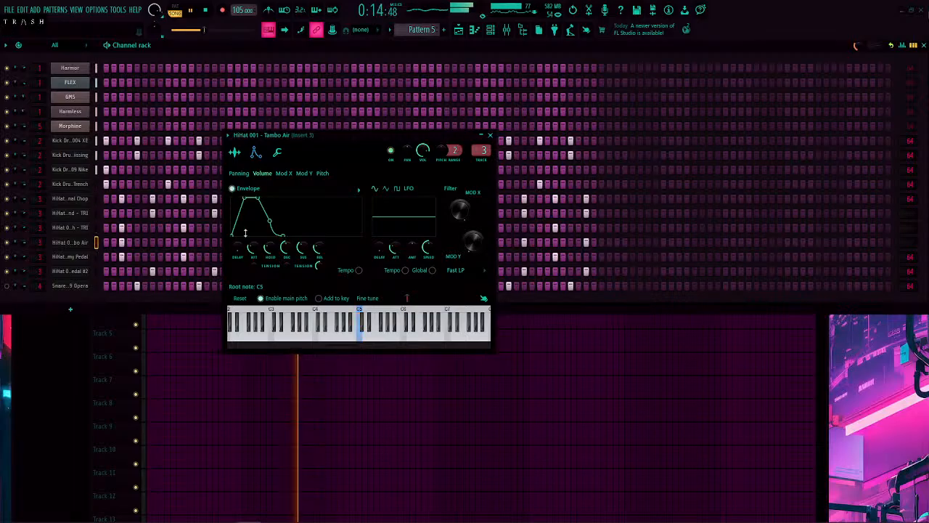
pyautogui.scroll(-5, 252, 251)
pyautogui.scroll(-1, 252, 252)
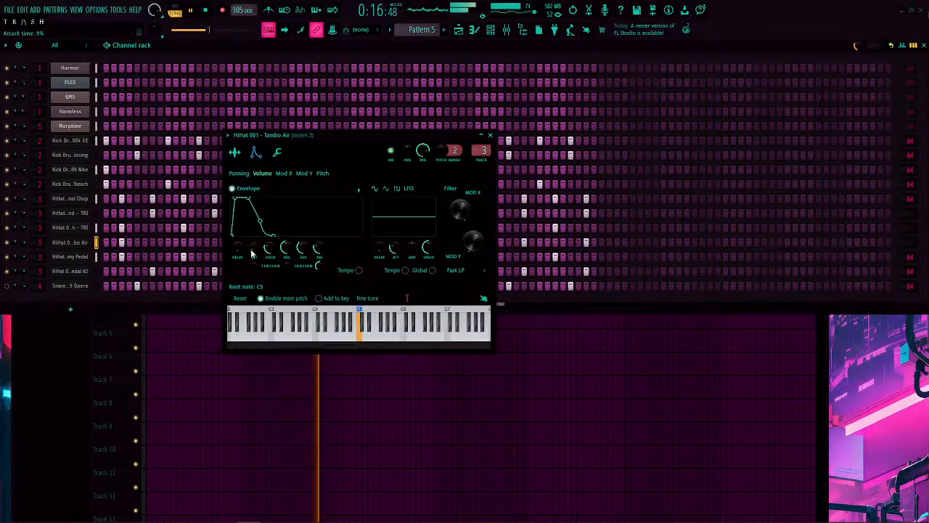
pyautogui.scroll(-3, 270, 249)
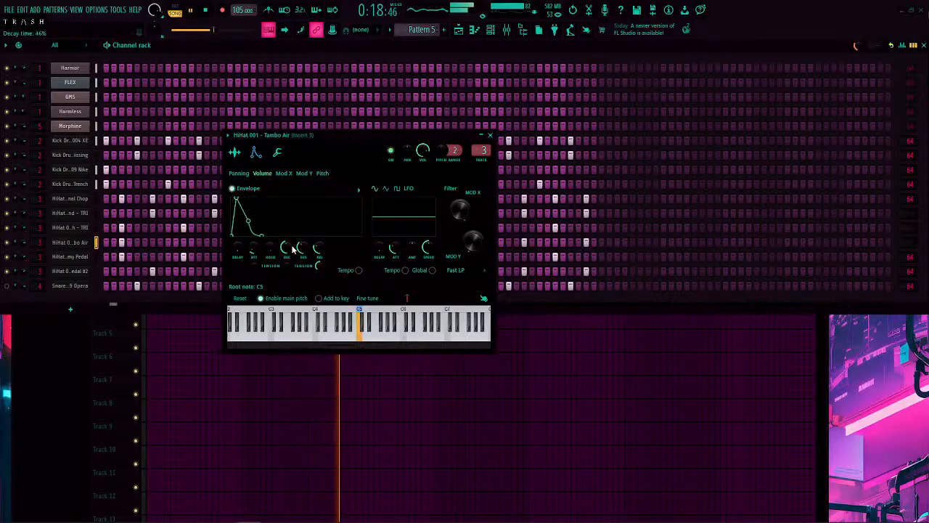
pyautogui.scroll(-8, 292, 248)
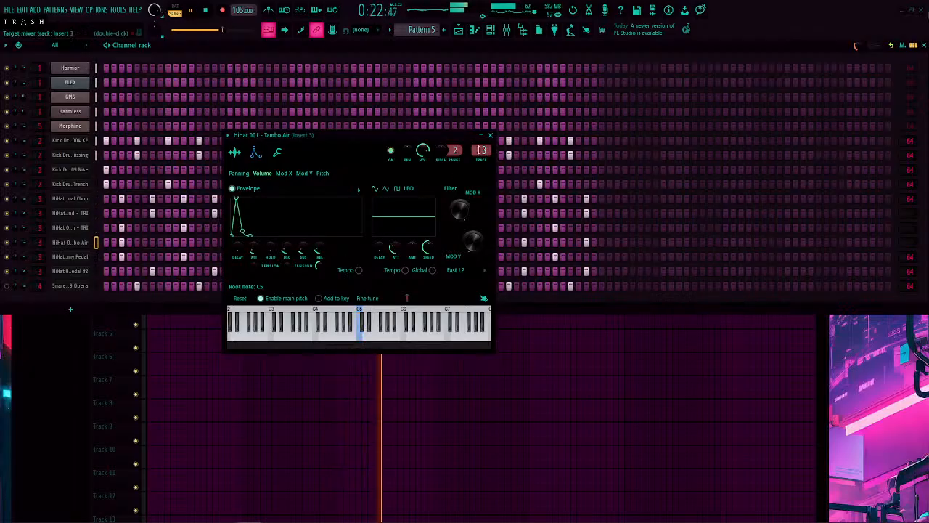
pyautogui.click(491, 136)
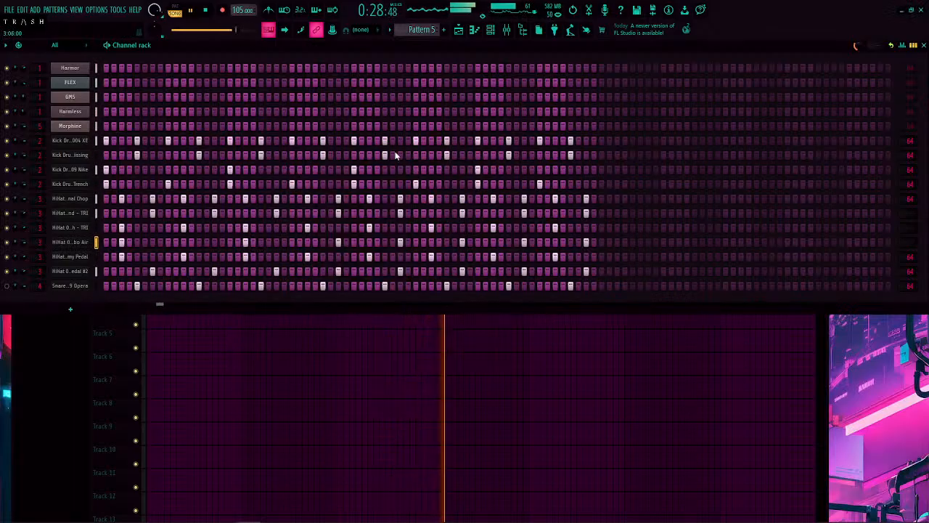
# Step: Center the panning of the hits on steps 3 and 19 of the pedal hi-hat directly below HiHat 001 - Tambo Air
pyautogui.click(902, 46)
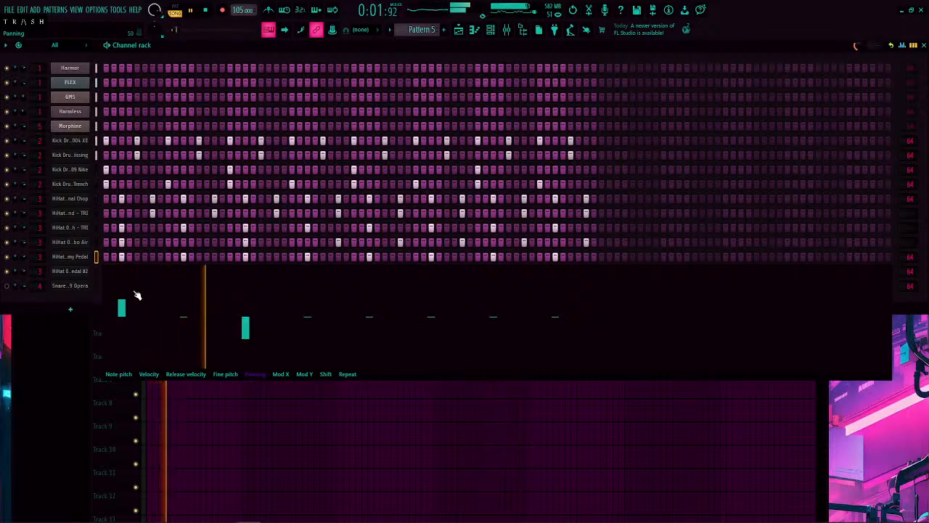
pyautogui.click(122, 318)
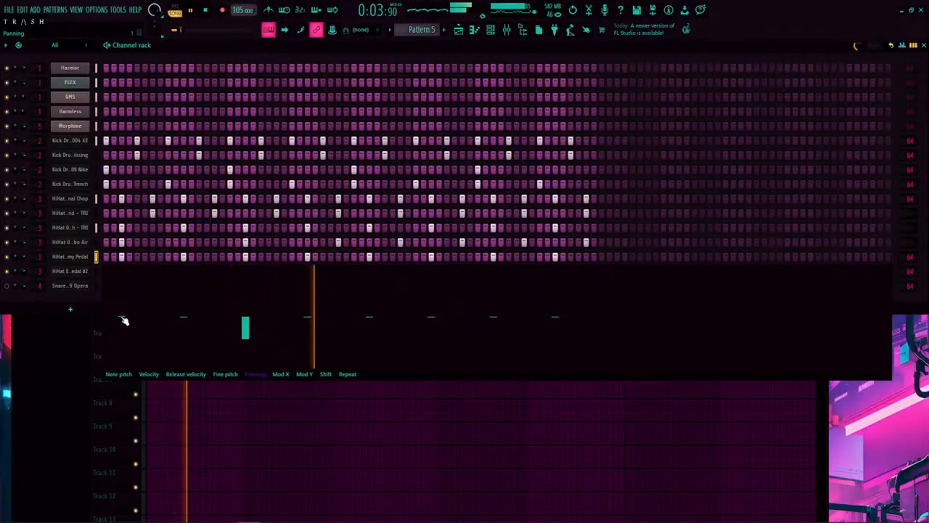
pyautogui.click(247, 320)
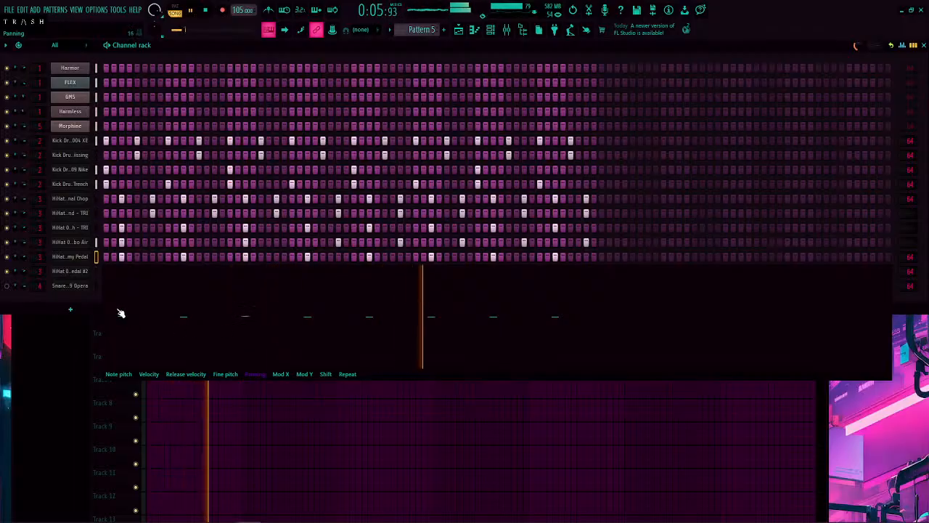
# Step: Try panning HiHat 001 - Tambo Air's hits on steps 3 and 19 in opposite directions, and reset both
pyautogui.click(97, 244)
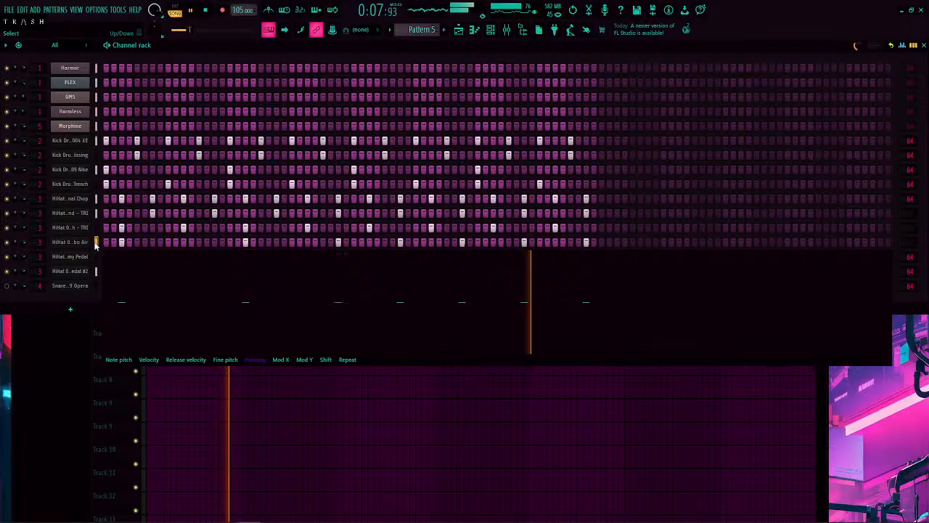
pyautogui.click(122, 276)
pyautogui.click(245, 326)
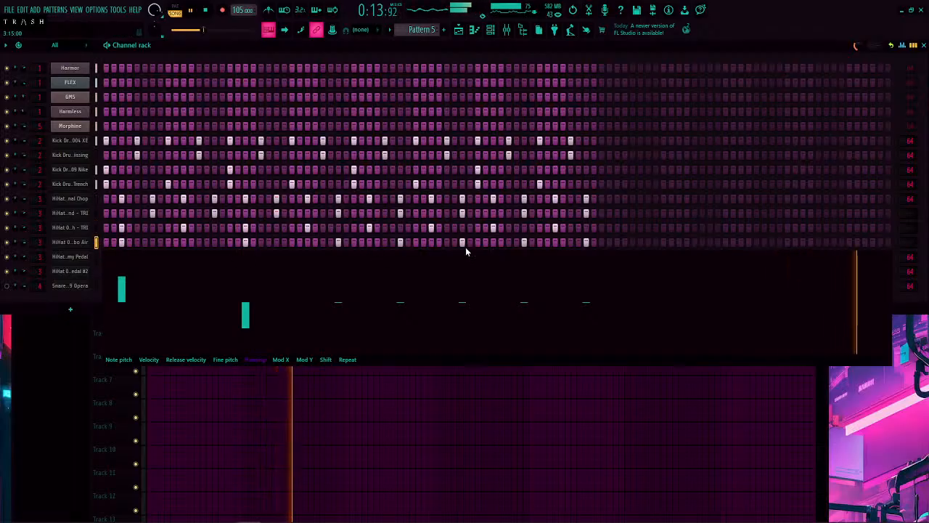
pyautogui.rightClick(245, 305)
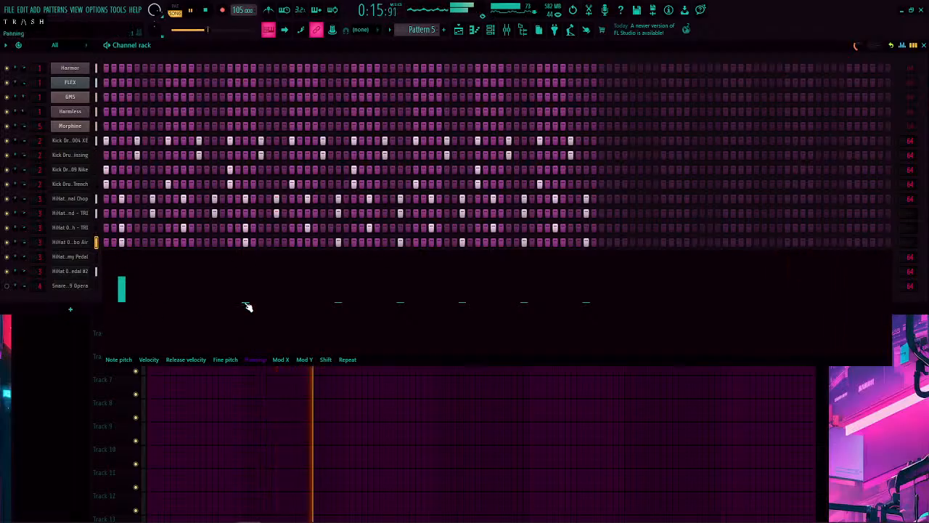
pyautogui.rightClick(124, 303)
# Step: Remove HiHat 001 - Tambo Air's hits on steps 31, 47 and 63
pyautogui.click(96, 228)
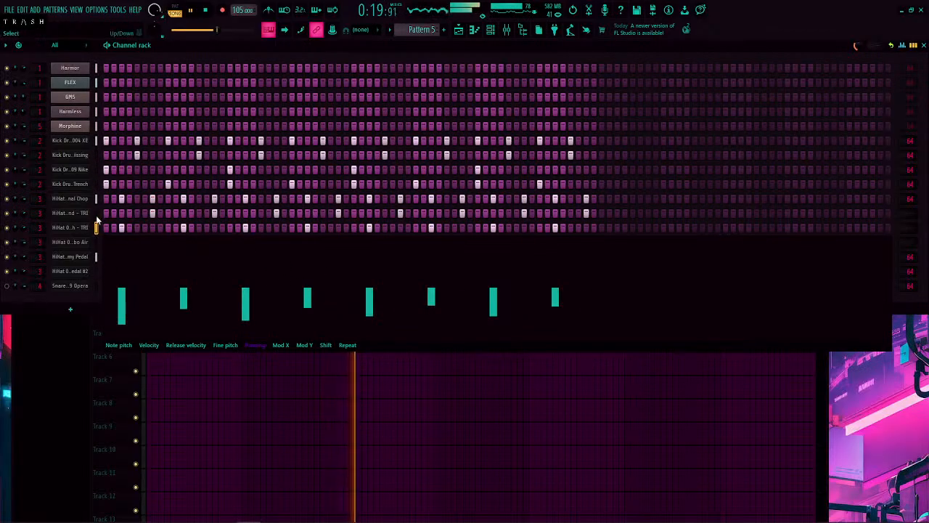
pyautogui.click(96, 215)
pyautogui.click(95, 257)
pyautogui.click(95, 243)
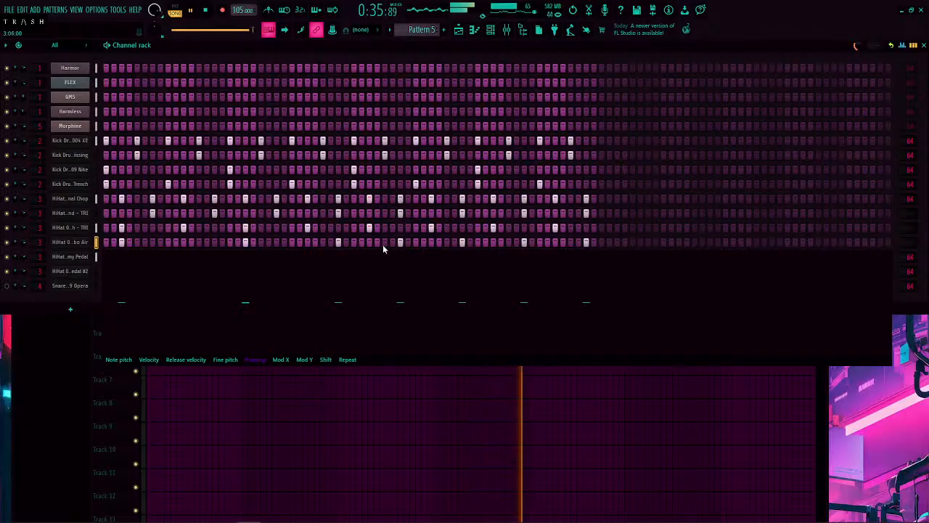
pyautogui.click(337, 242)
pyautogui.click(432, 242)
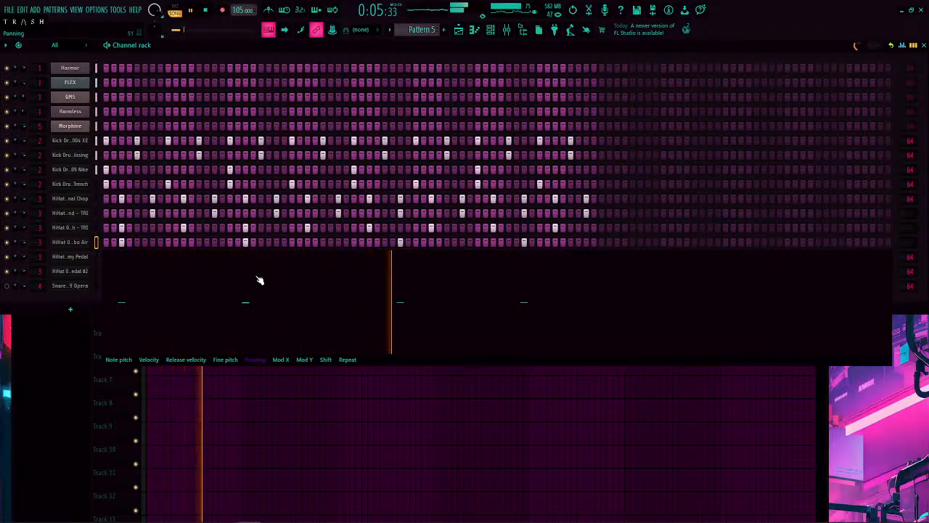
# Step: Raise the panning of HiHat 001 - Tambo Air's hits on steps 3 and 39, lower it on 19 and 55, and close the graph editor
pyautogui.click(145, 359)
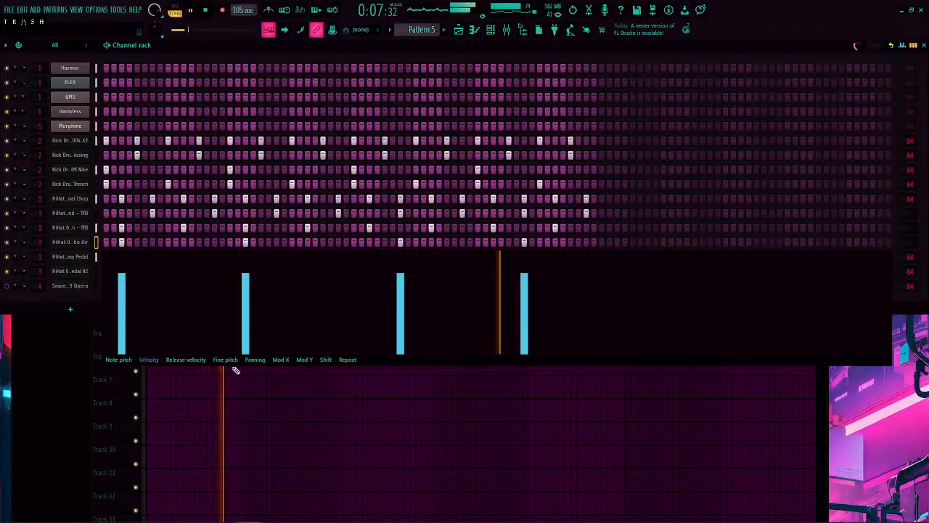
pyautogui.click(260, 359)
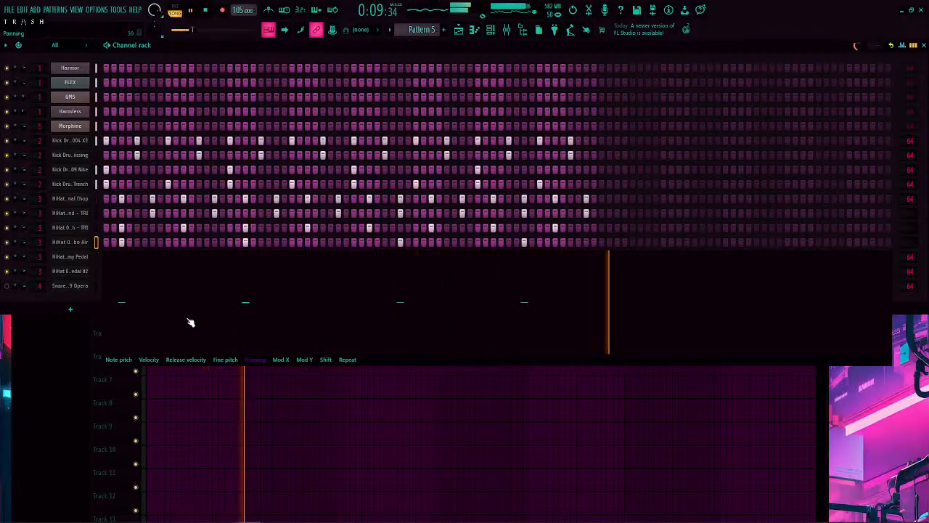
pyautogui.click(121, 279)
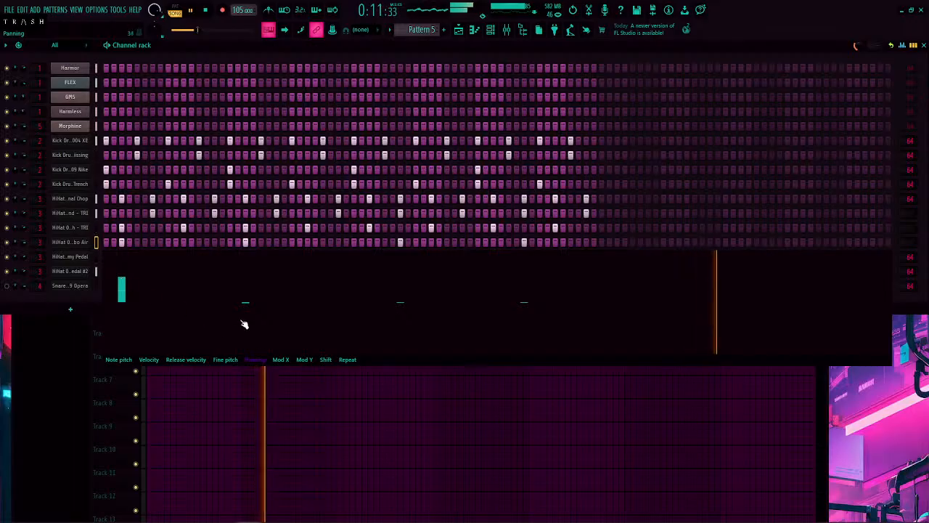
pyautogui.click(246, 327)
pyautogui.click(400, 281)
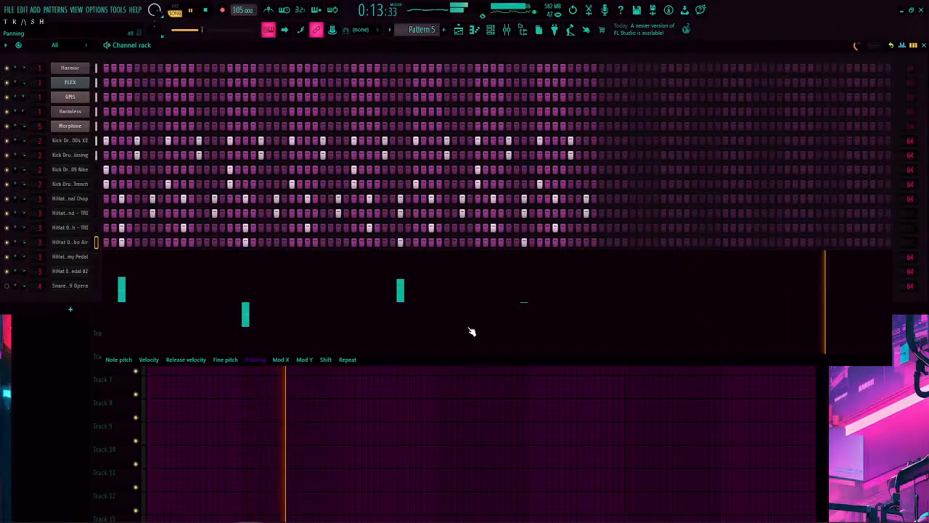
pyautogui.click(524, 326)
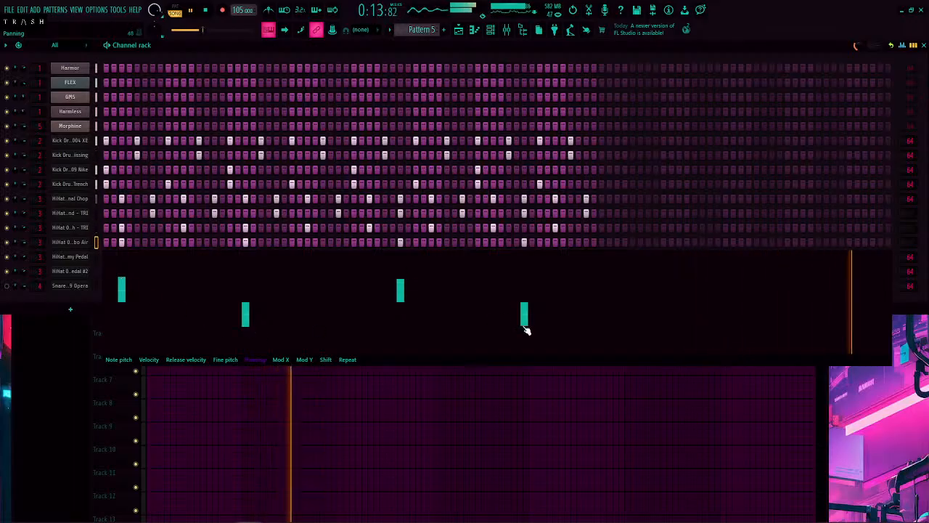
pyautogui.click(904, 44)
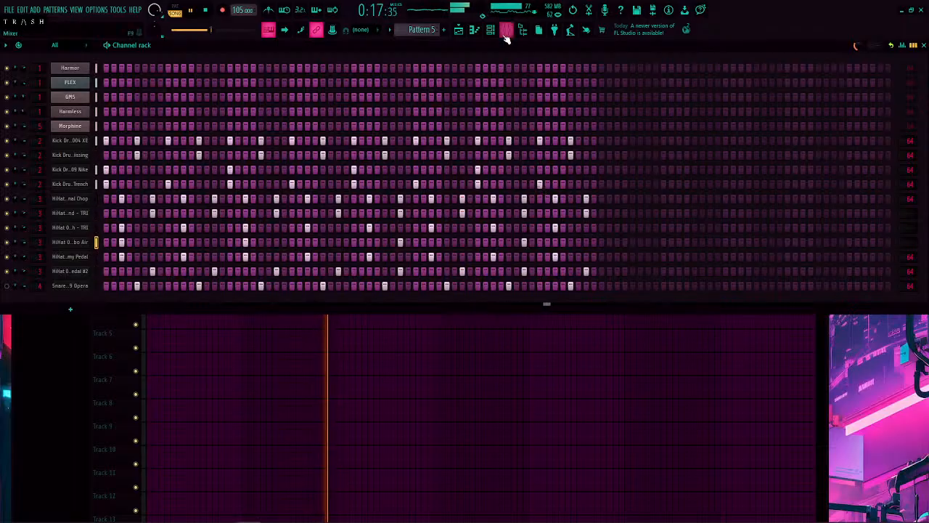
# Step: Add Transient Processor to slot 2 of mixer Insert 3, set its release to 30%, adjust its attack, and close the plugin
pyautogui.click(506, 32)
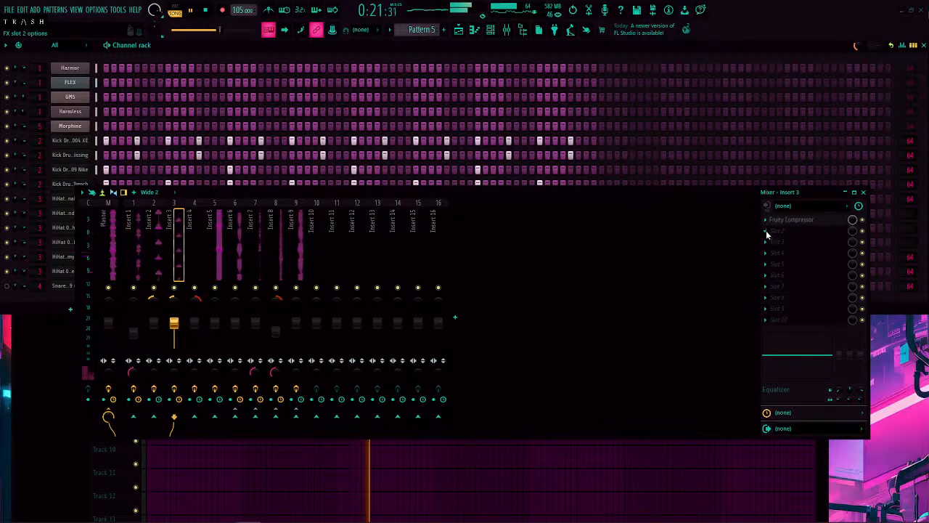
pyautogui.click(767, 233)
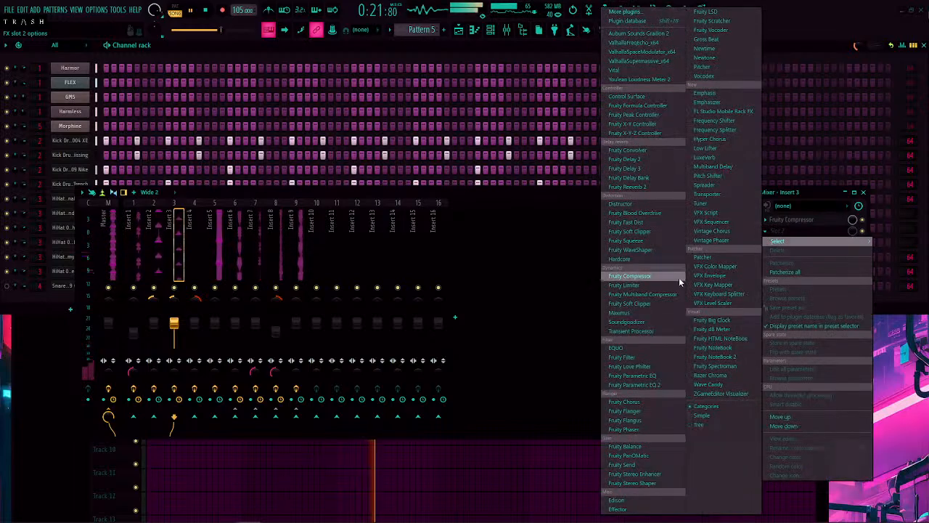
pyautogui.click(646, 333)
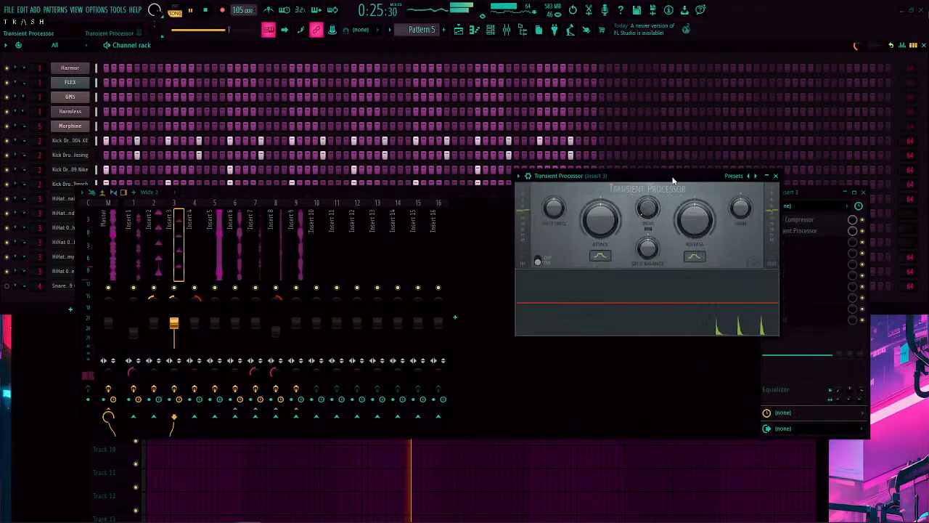
pyautogui.moveTo(674, 179); pyautogui.dragTo(436, 133)
pyautogui.moveTo(448, 170); pyautogui.dragTo(448, 186)
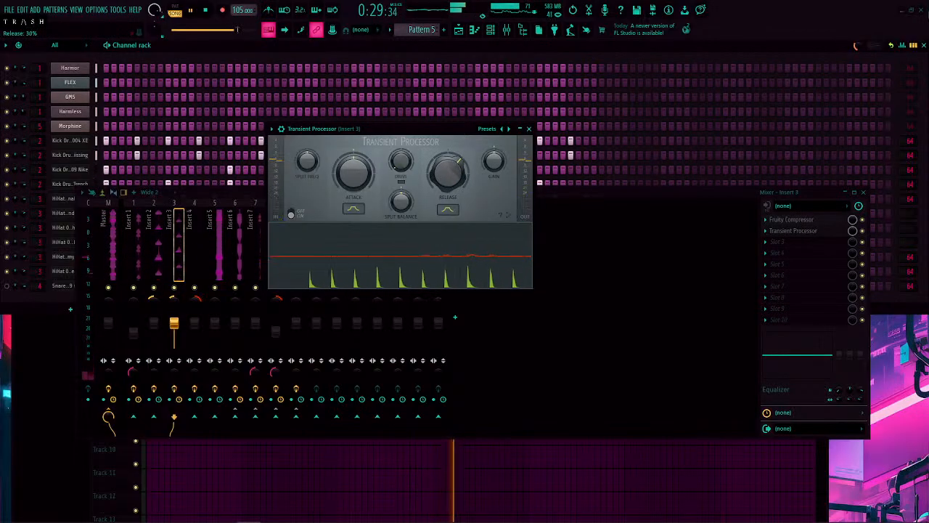
pyautogui.moveTo(355, 179)
pyautogui.mouseDown()
pyautogui.moveTo(354, 198)
pyautogui.moveTo(356, 175)
pyautogui.mouseUp()
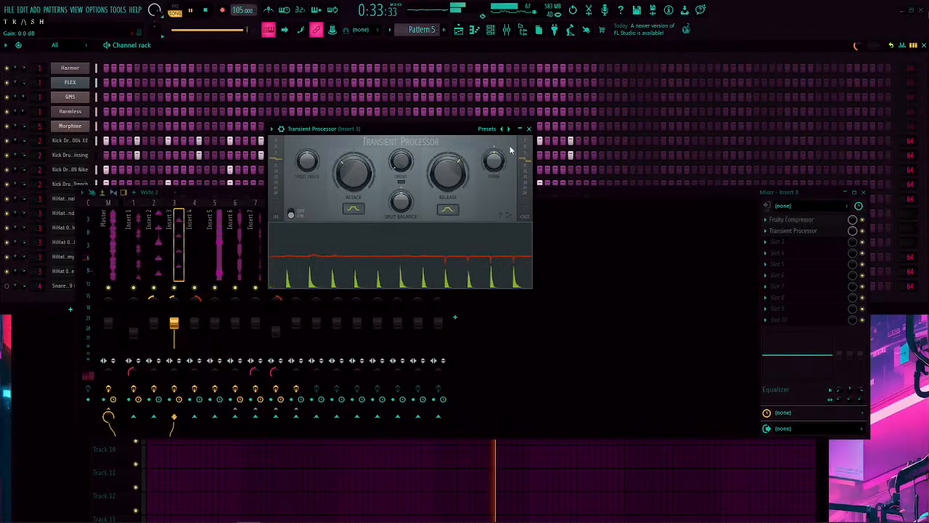
pyautogui.click(530, 129)
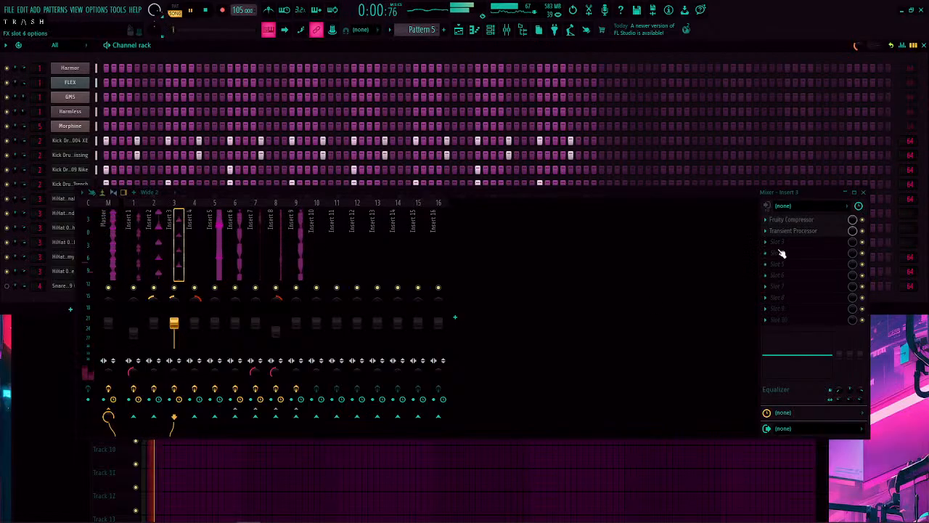
# Step: Add Fruity Convolver to slot 3 of Insert 3, load the Montclair Church (H-Far 1) preset, and lower the wet level to about -47 dB
pyautogui.click(768, 244)
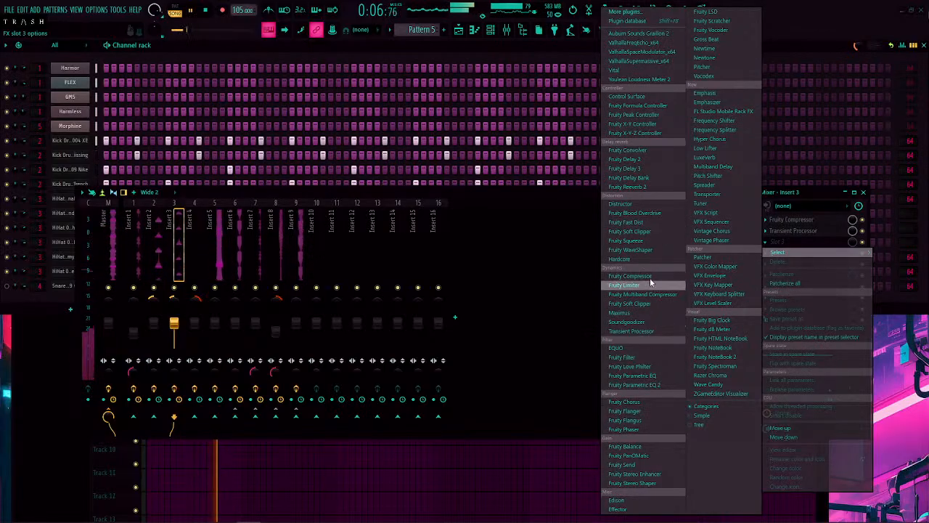
pyautogui.click(642, 150)
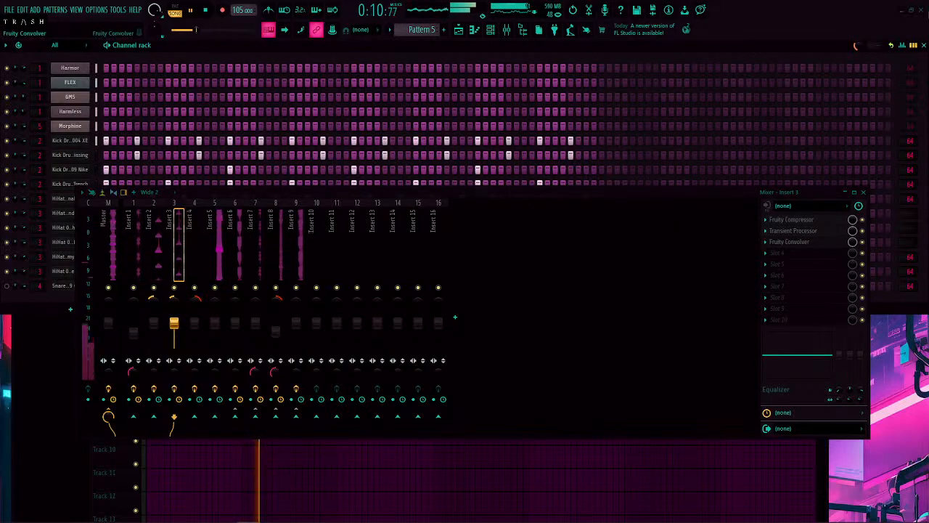
pyautogui.click(398, 210)
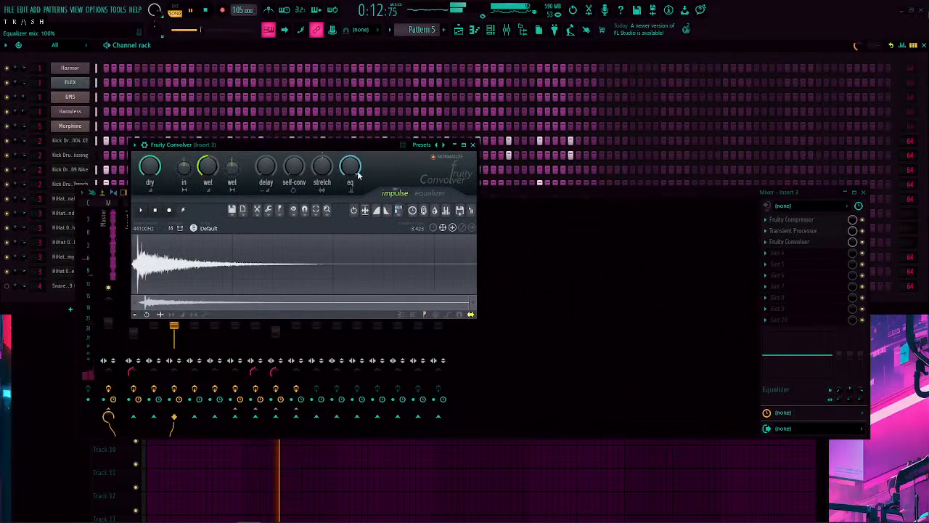
pyautogui.click(444, 145)
pyautogui.click(664, 206)
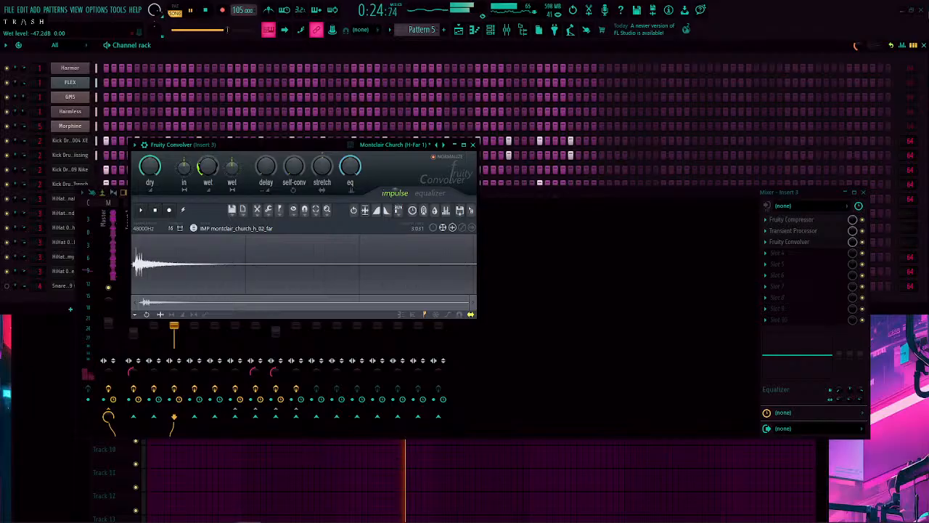
# Step: Roll off the highest frequencies in Fruity Convolver's equalizer curve on Insert 3, then close the plugin
pyautogui.click(429, 193)
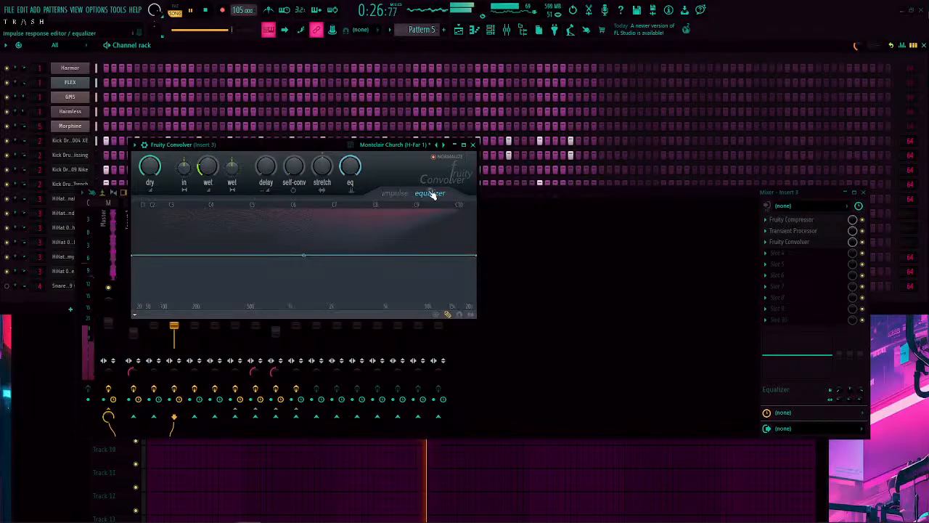
pyautogui.moveTo(460, 261); pyautogui.dragTo(469, 280)
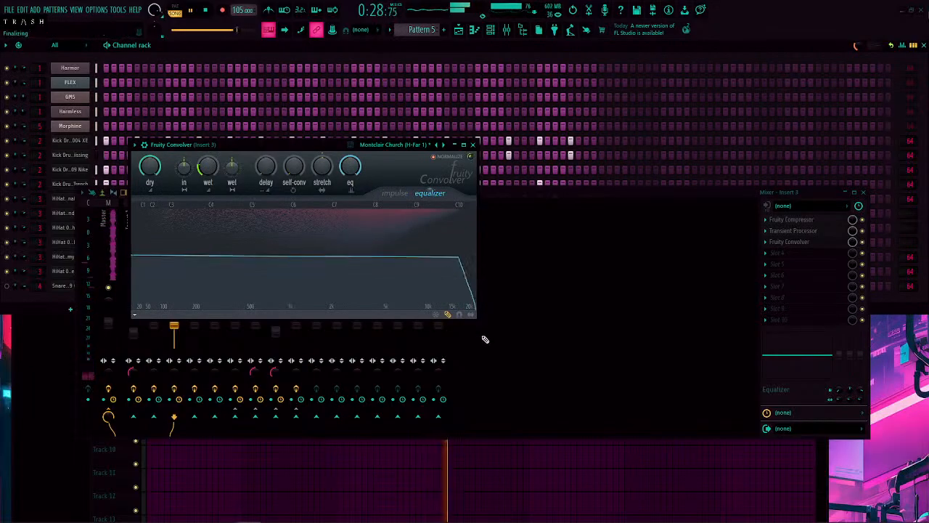
pyautogui.click(473, 144)
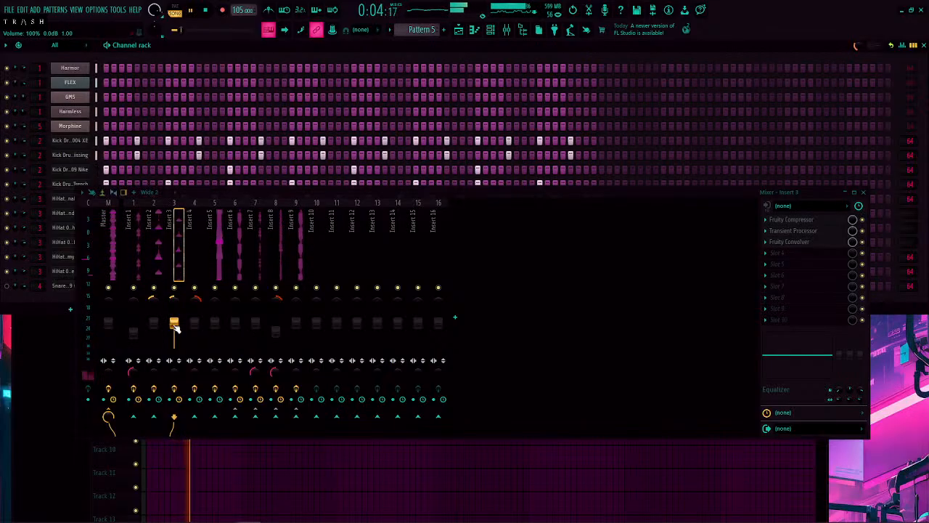
# Step: Lower Insert 3's volume to about 83% and raise its Fruity Convolver wet level to about -40 dB, closing the plugin
pyautogui.moveTo(173, 322); pyautogui.dragTo(173, 327)
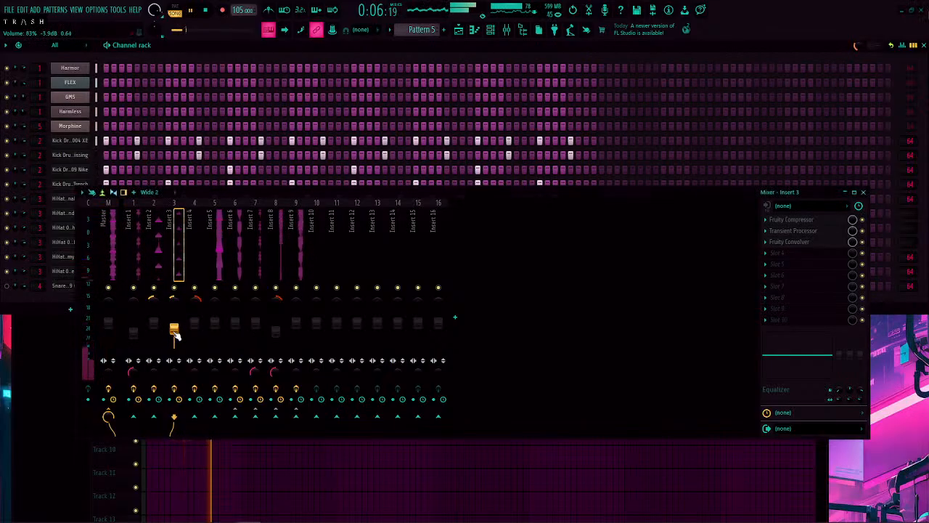
pyautogui.click(817, 247)
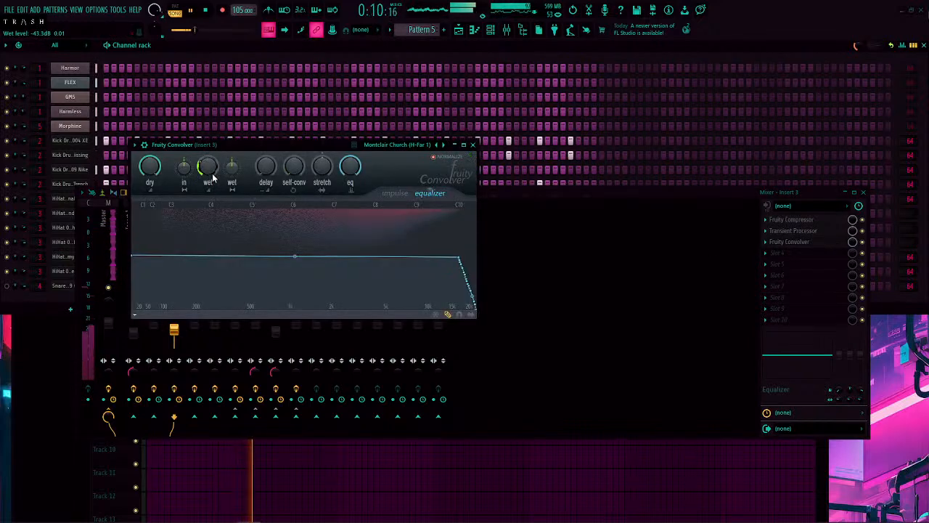
pyautogui.scroll(1, 212, 173)
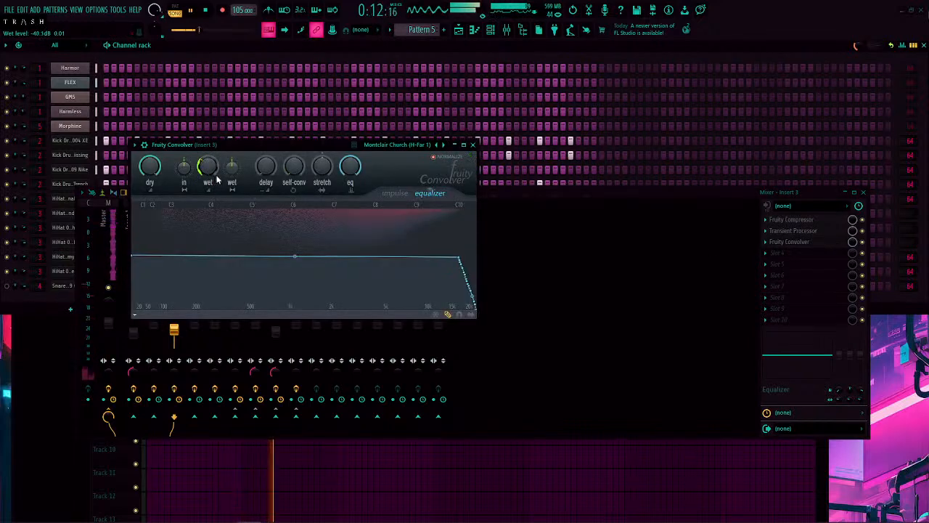
pyautogui.click(473, 144)
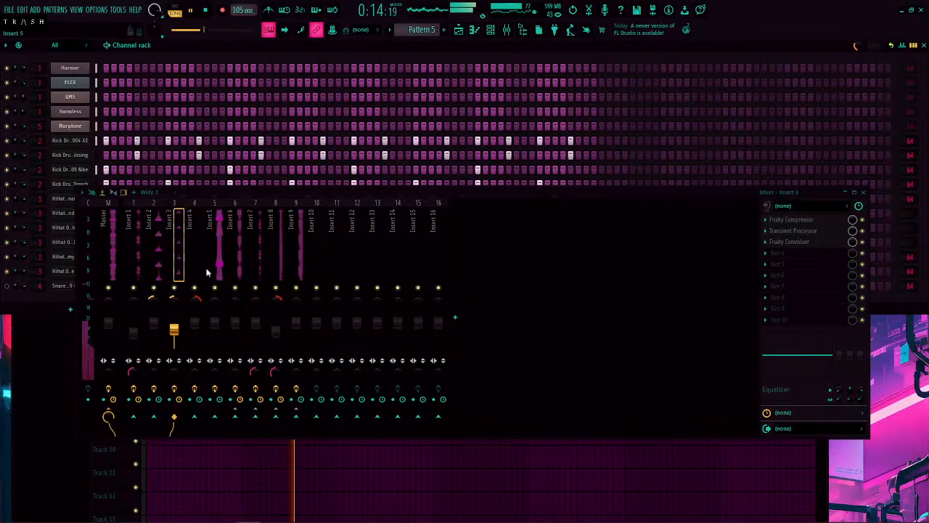
pyautogui.click(152, 266)
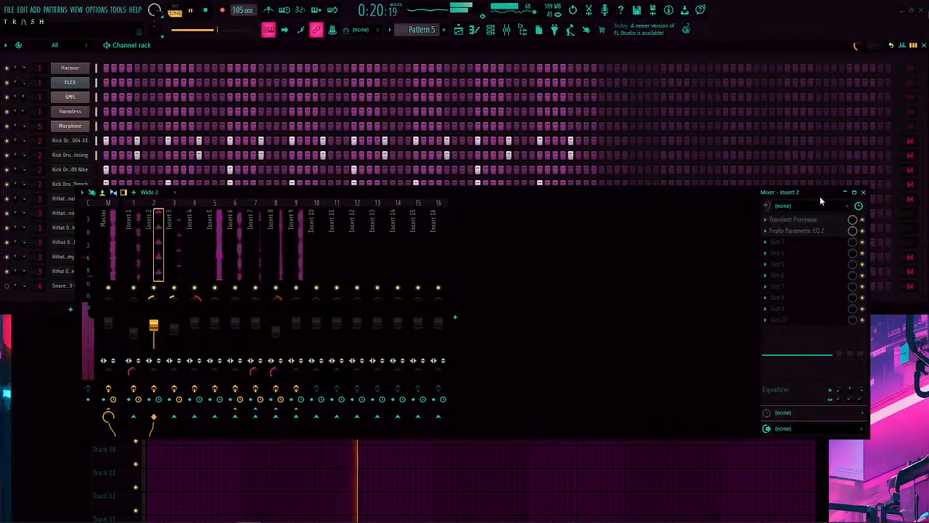
pyautogui.click(864, 192)
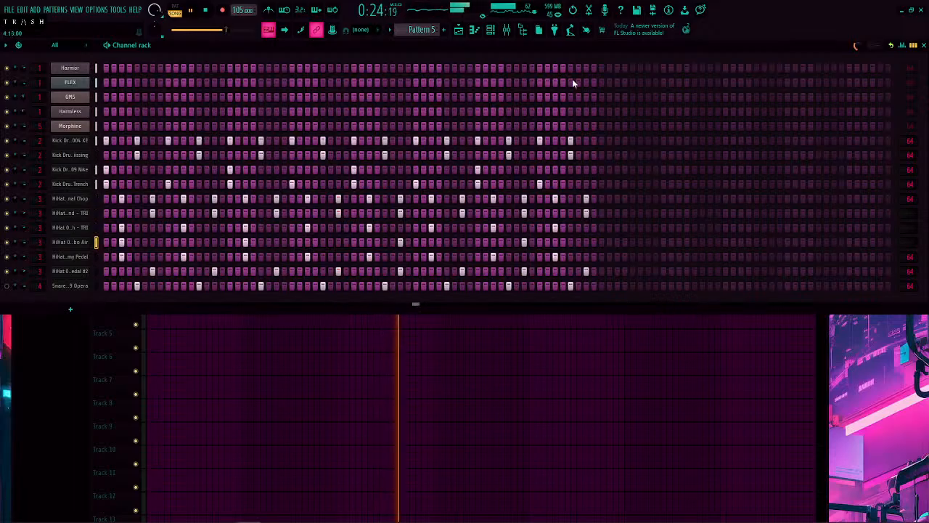
pyautogui.click(522, 30)
pyautogui.click(522, 30)
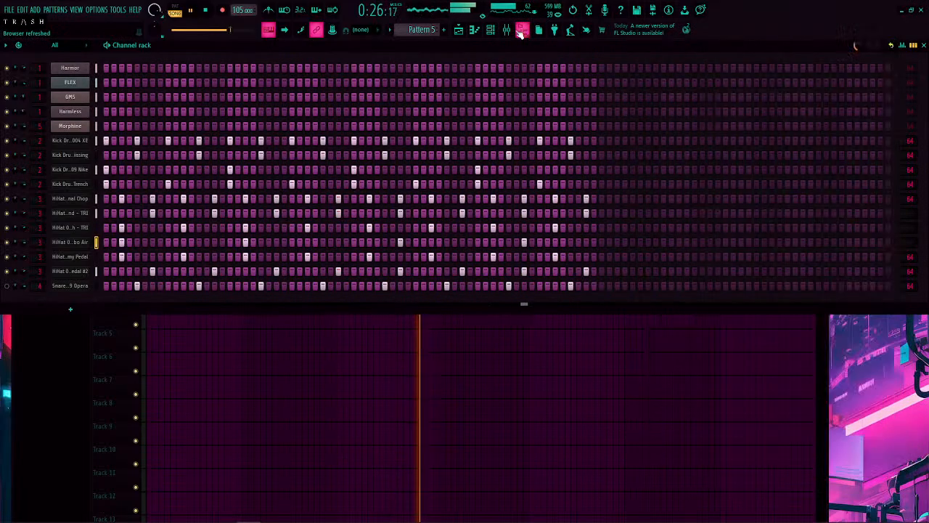
pyautogui.click(507, 30)
pyautogui.click(220, 247)
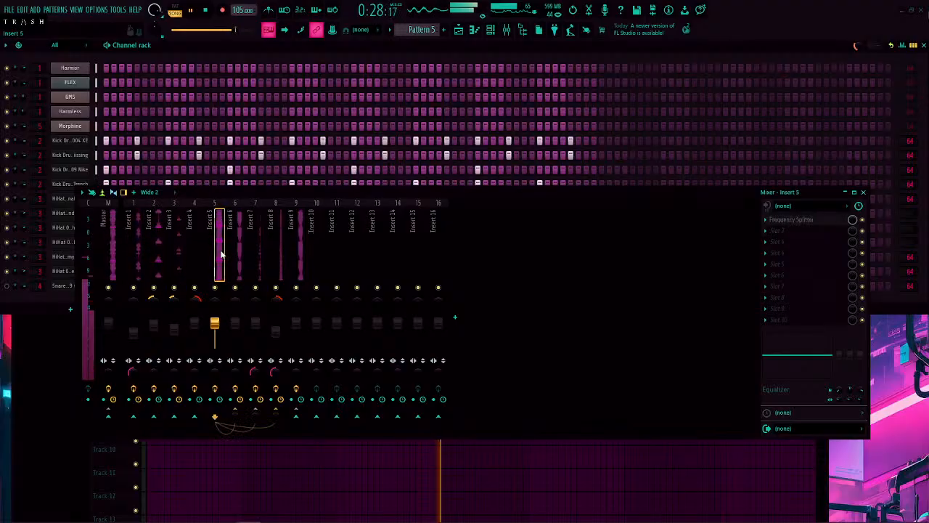
# Step: Link the mix level of Gross Beat in slot 4 of mixer Insert 1 to the internal controller Fruity Peak Controller - LFO
pyautogui.click(133, 251)
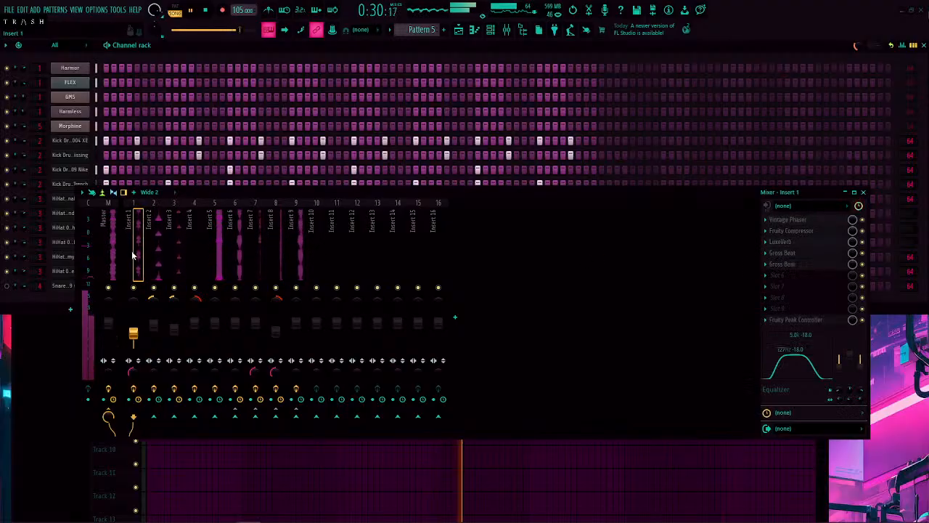
pyautogui.click(835, 254)
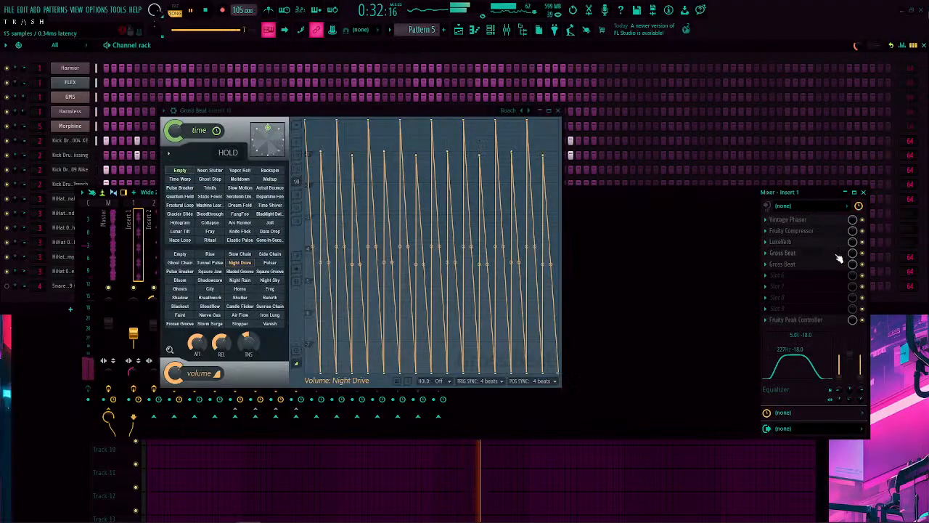
pyautogui.moveTo(853, 253)
pyautogui.mouseDown()
pyautogui.moveTo(852, 282)
pyautogui.moveTo(852, 254)
pyautogui.mouseUp()
pyautogui.rightClick(852, 253)
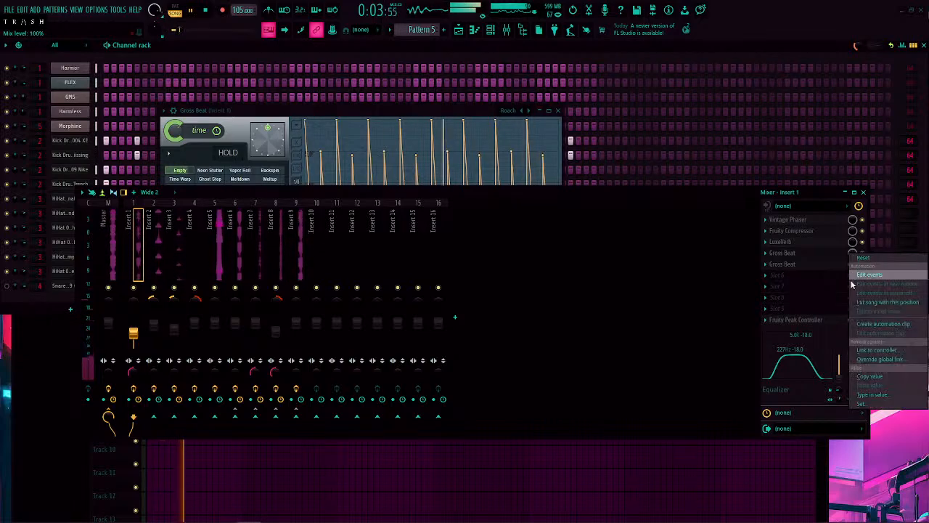
pyautogui.click(878, 349)
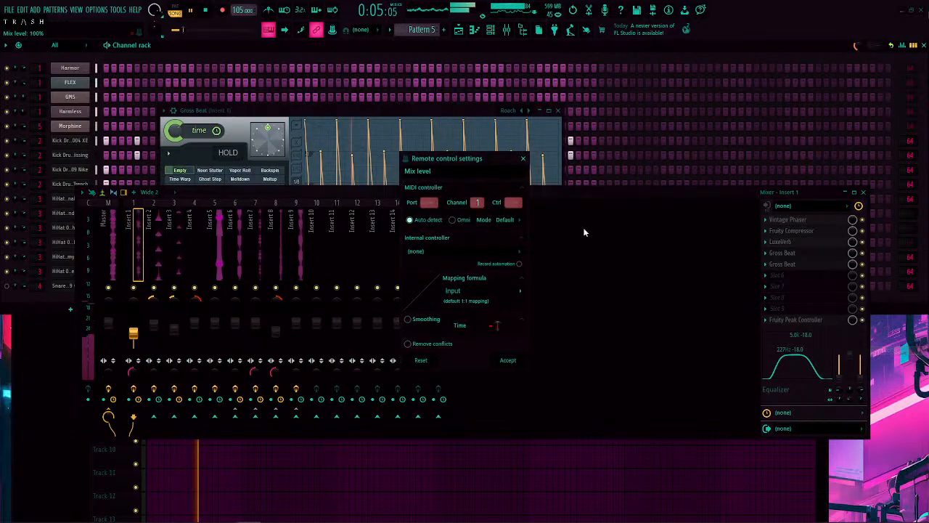
pyautogui.click(459, 251)
pyautogui.click(453, 306)
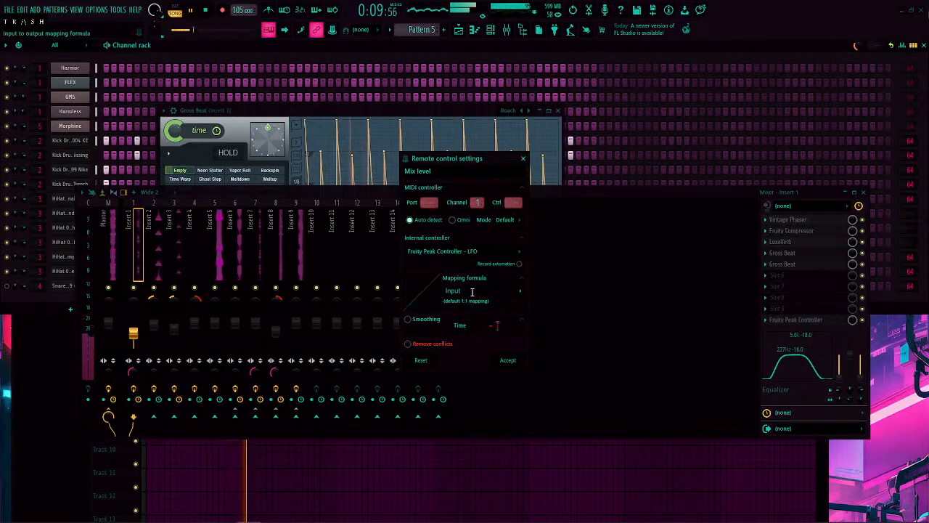
# Step: Try the mapping formula 1+Input*0.8 for the mix level link, then replace it with the Last half input preset
pyautogui.click(447, 291)
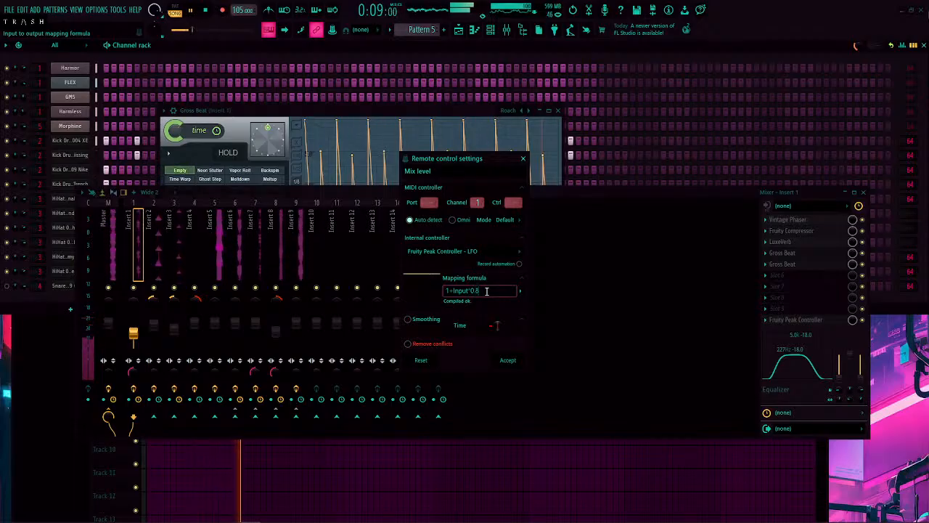
pyautogui.click(521, 291)
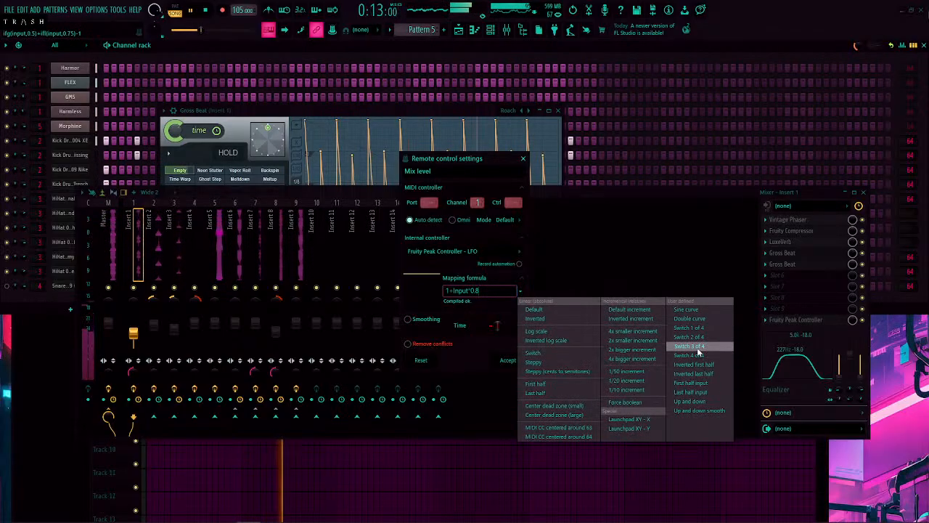
pyautogui.click(699, 395)
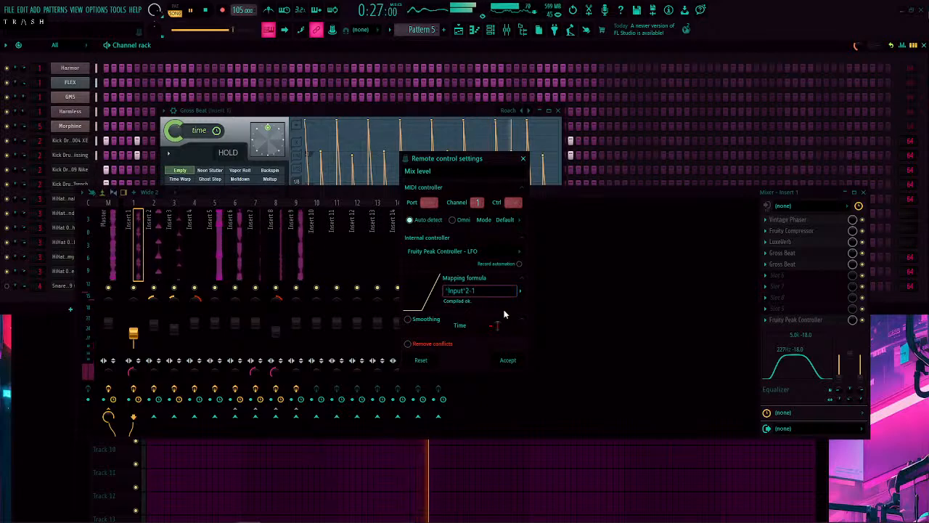
# Step: Try rearranging the mapping formula to 2-1*Input, then rework it into 1*Input+1
pyautogui.write('2-1')
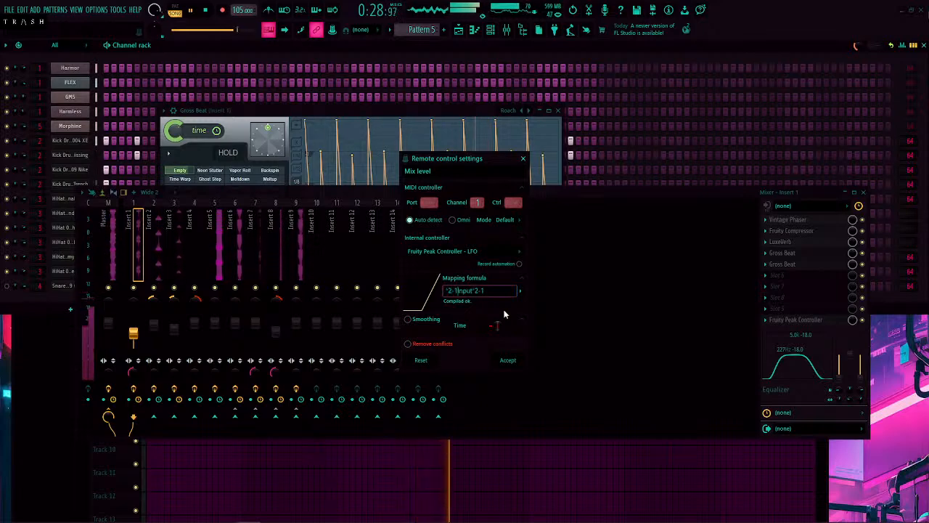
pyautogui.write('*')
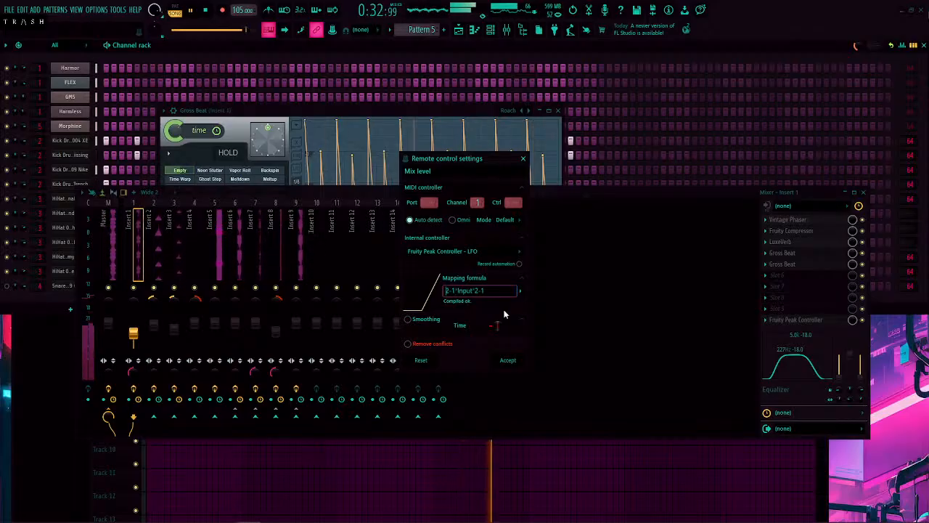
pyautogui.moveTo(500, 291); pyautogui.dragTo(476, 291)
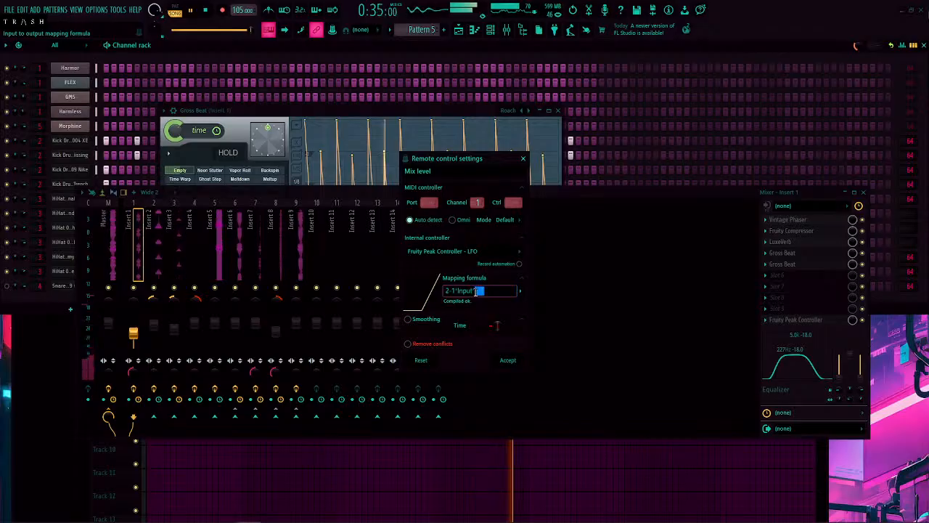
pyautogui.press('BackSpace')
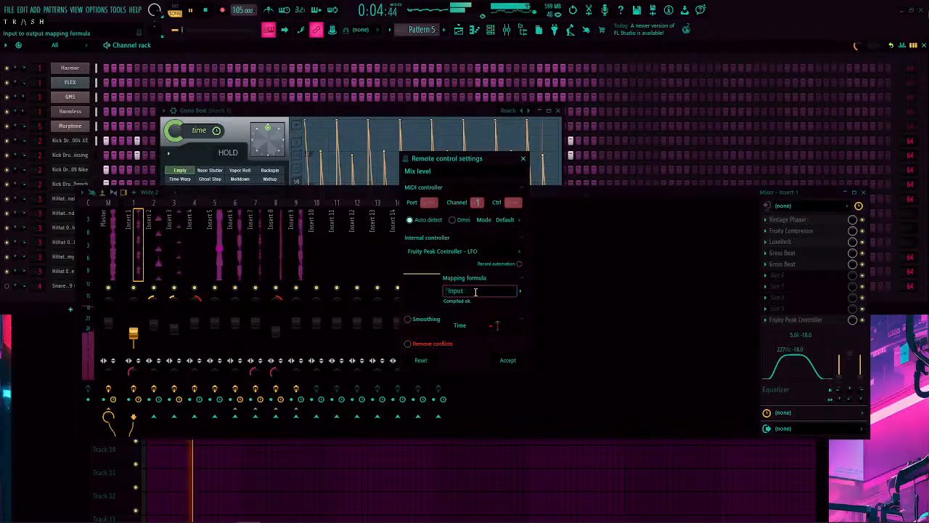
pyautogui.write('1')
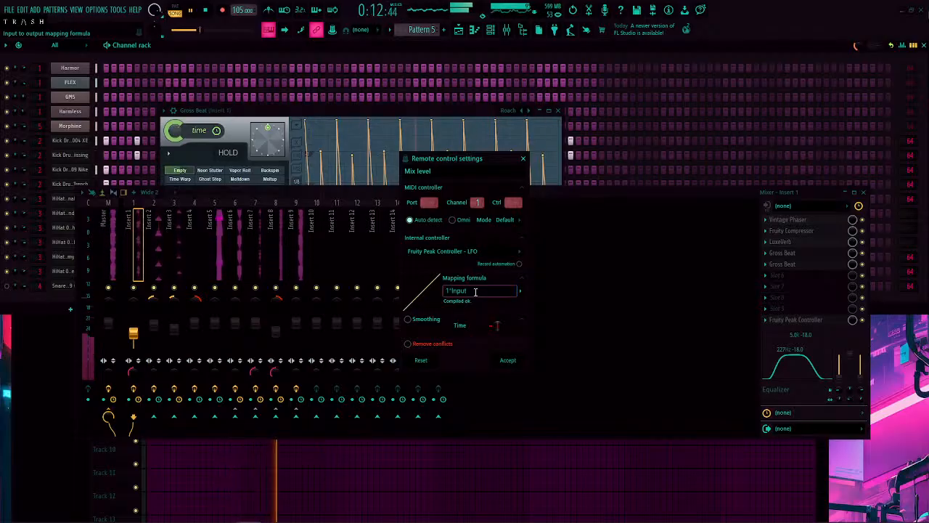
pyautogui.write('+3')
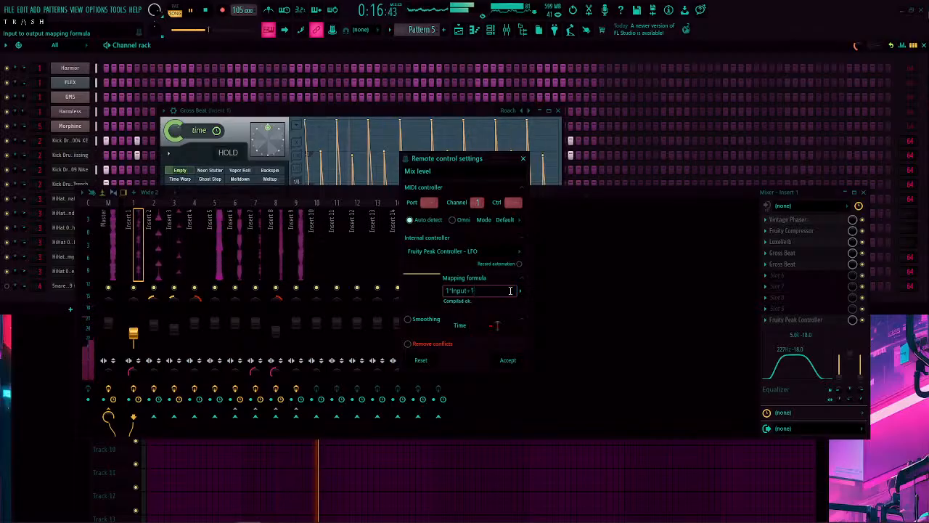
# Step: Apply the Switch preset, Round(Input), as the mapping formula and place the text cursor after Input
pyautogui.click(520, 290)
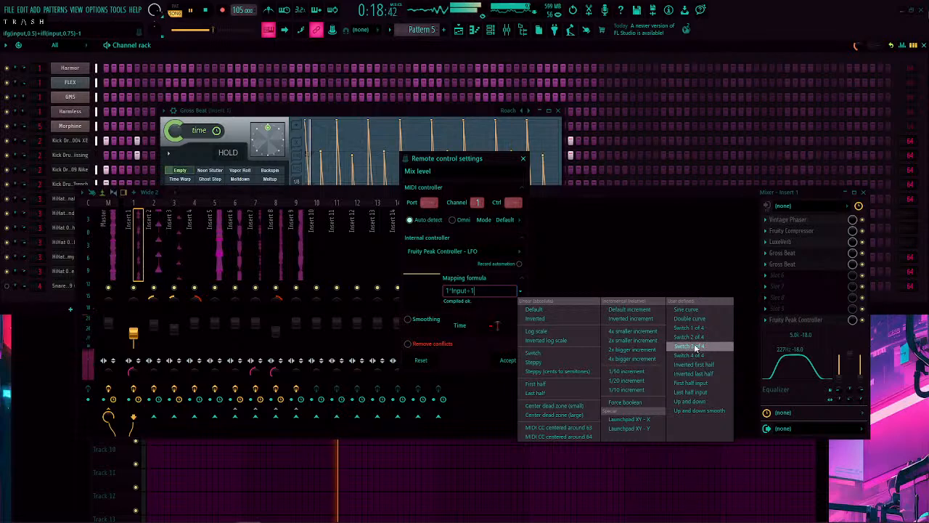
pyautogui.click(535, 362)
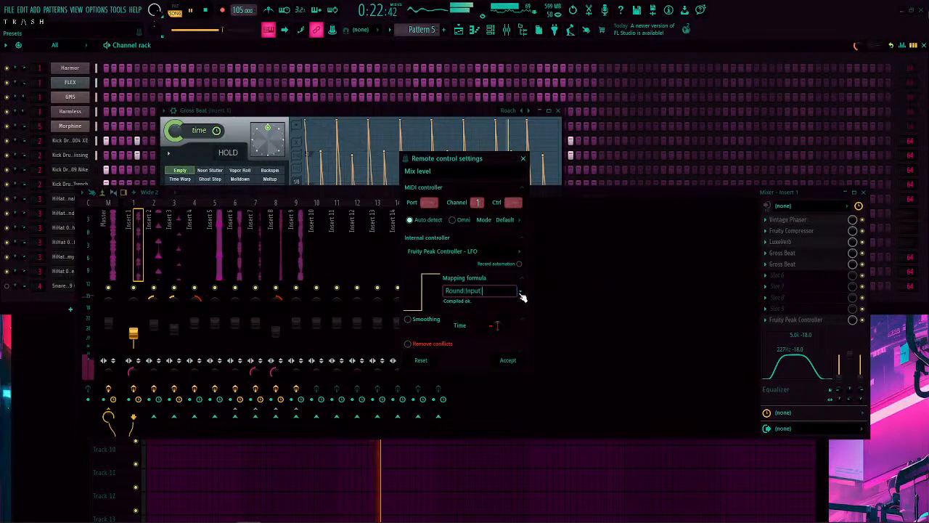
pyautogui.click(473, 291)
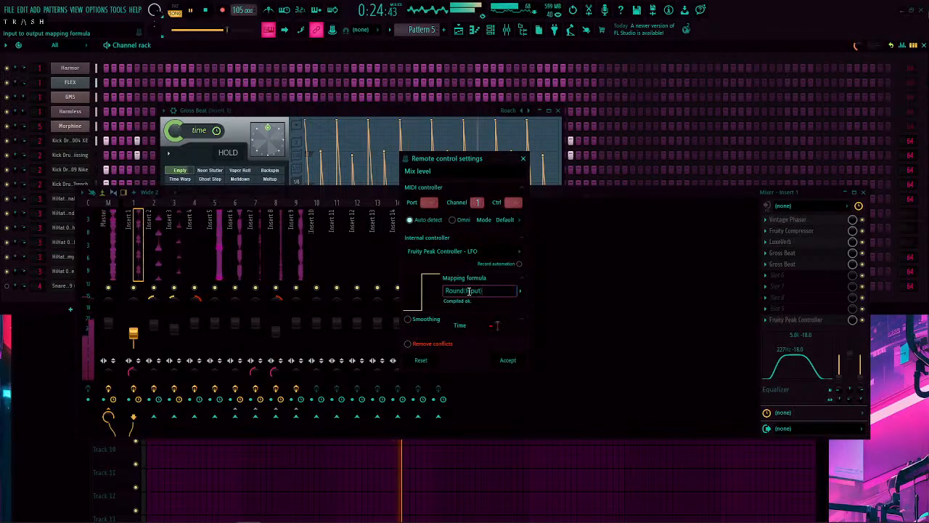
pyautogui.doubleClick(477, 291)
pyautogui.click(481, 292)
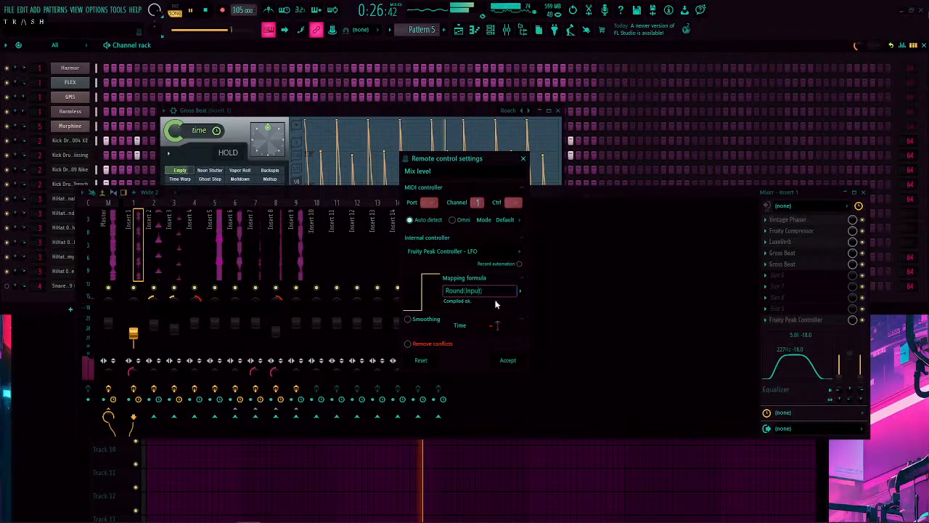
# Step: Try Round(Input,1), Round(Input,0) and Round(Input-0.6) as the mapping formula
pyautogui.write(',1')
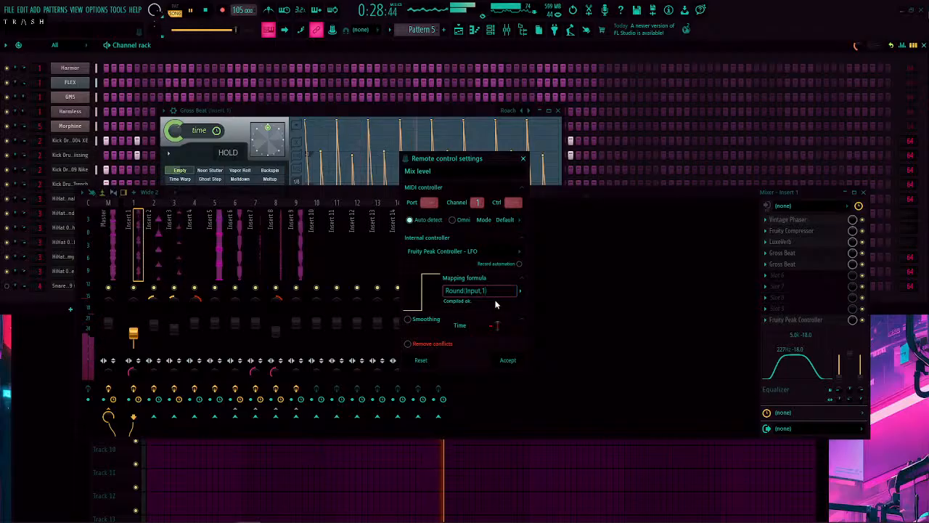
pyautogui.press('BackSpace')
pyautogui.write('0')
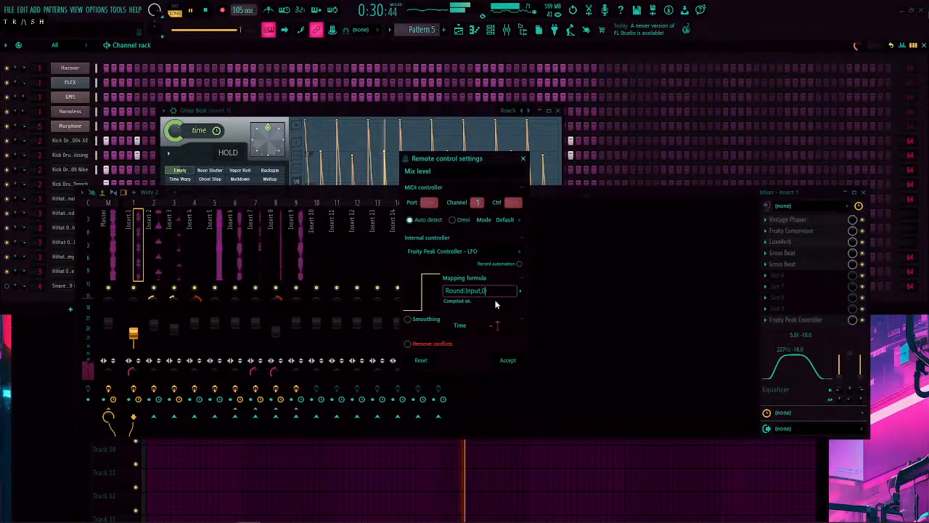
pyautogui.write(')')
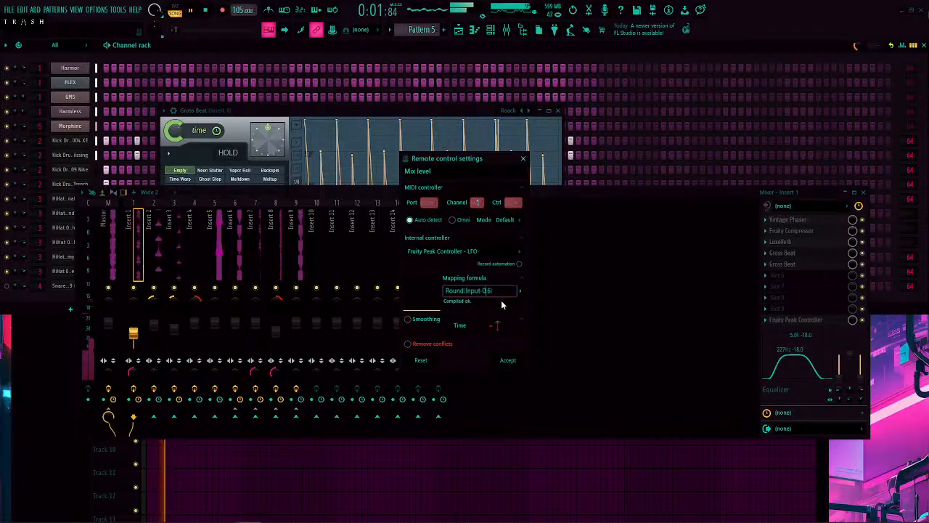
# Step: Change the mapping formula to Round(Input+0.1) after trying an offset of 0.2
pyautogui.press('BackSpace')
pyautogui.press('BackSpace')
pyautogui.press('BackSpace')
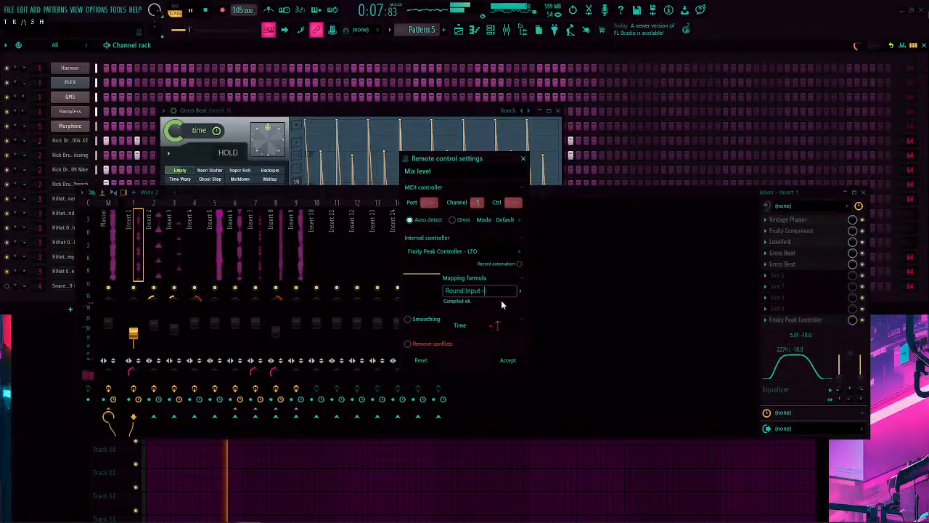
pyautogui.write('-0.2')
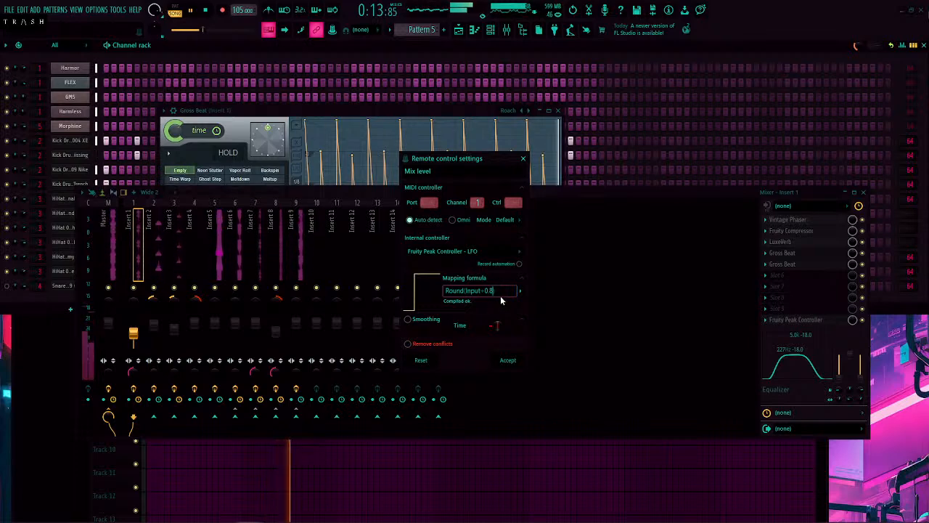
pyautogui.press('BackSpace')
pyautogui.write('8')
pyautogui.press('BackSpace')
pyautogui.write('1')
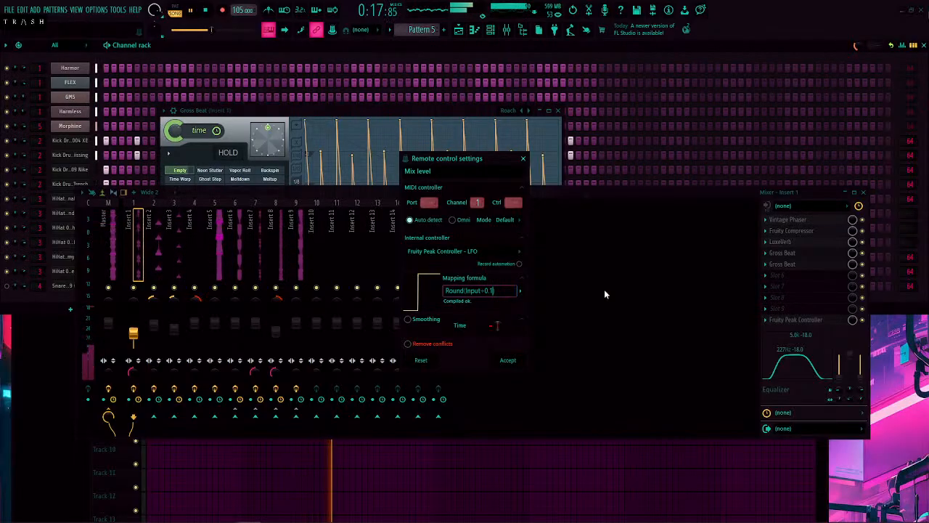
# Step: Try the 1/50 increment and Last half presets as the mapping formula, ending on 1/50 increment
pyautogui.click(521, 291)
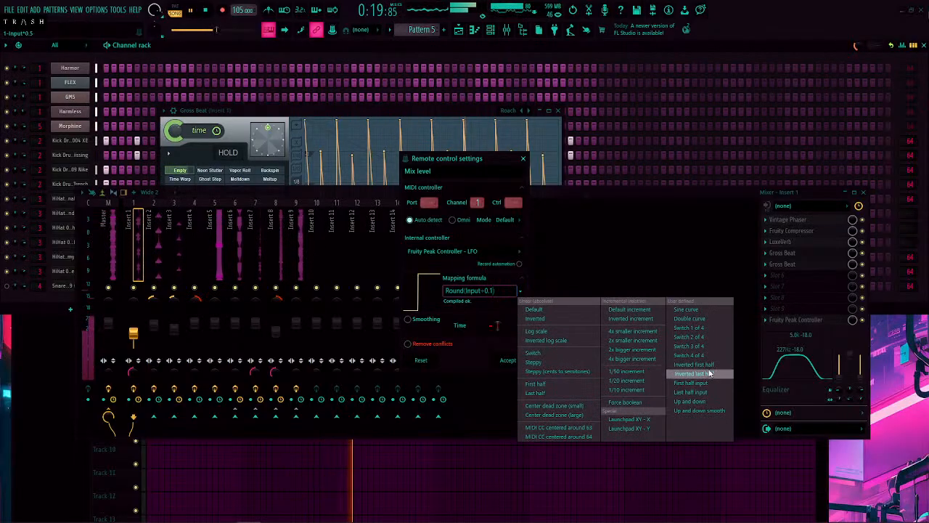
pyautogui.click(633, 371)
pyautogui.click(520, 291)
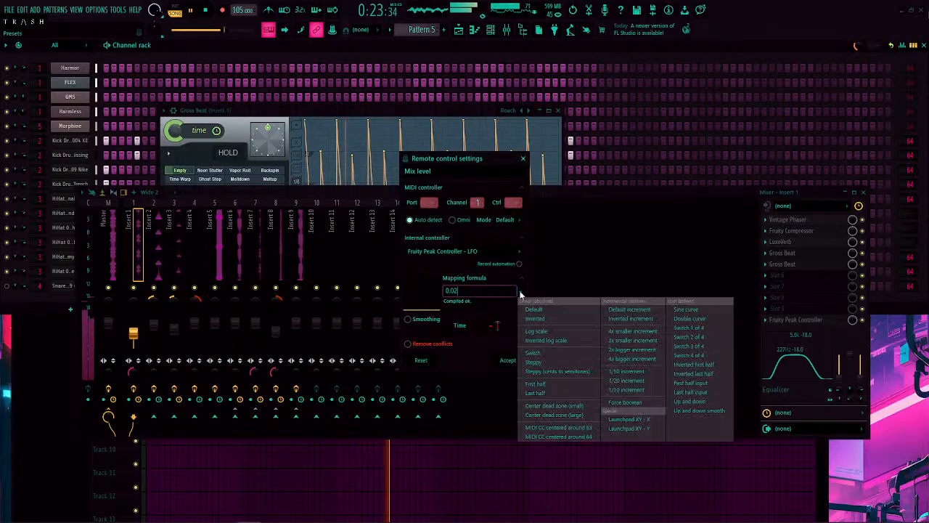
pyautogui.click(576, 392)
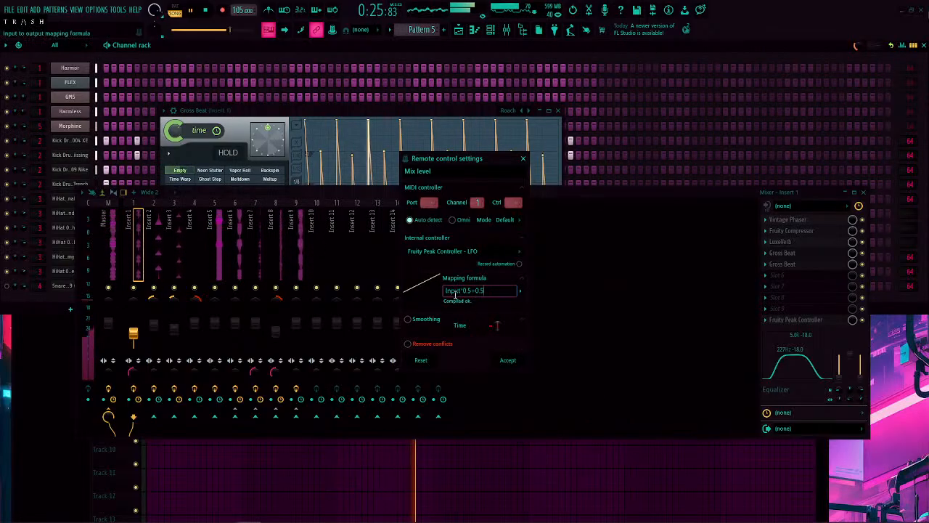
pyautogui.click(521, 291)
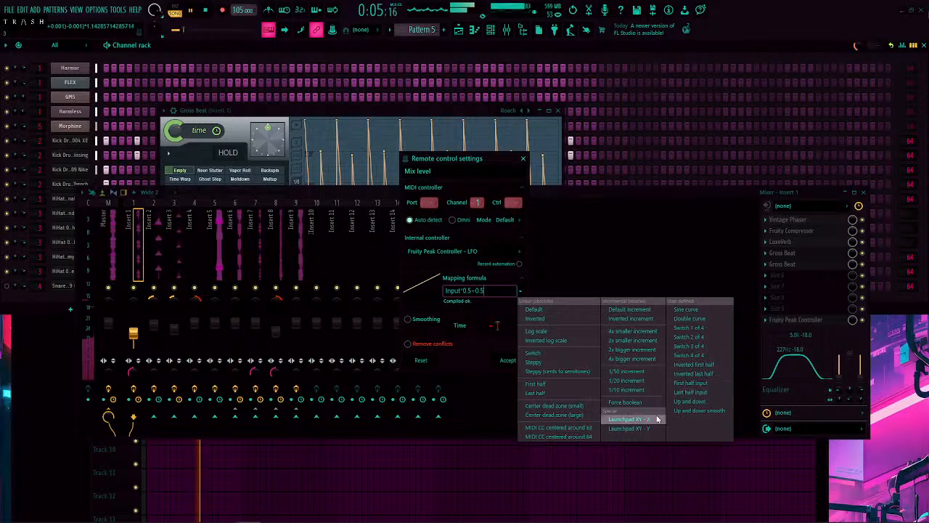
pyautogui.click(626, 371)
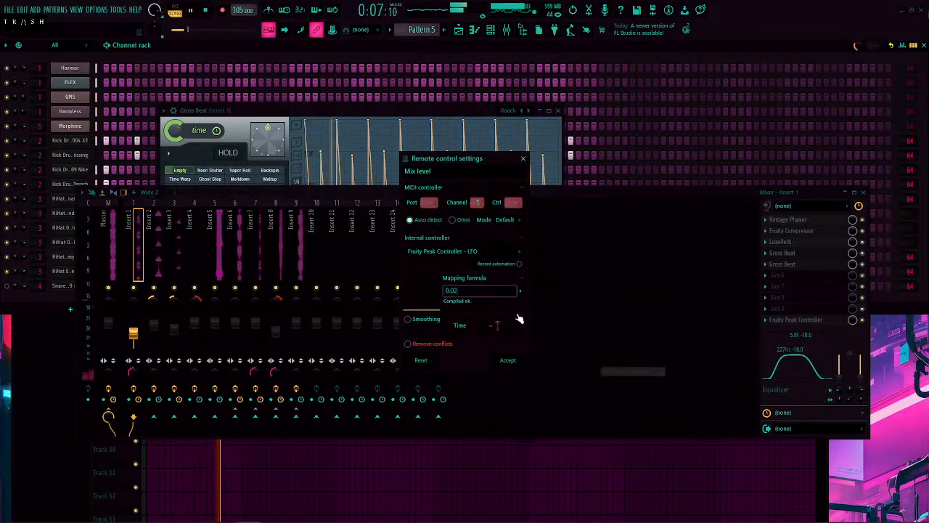
pyautogui.click(520, 291)
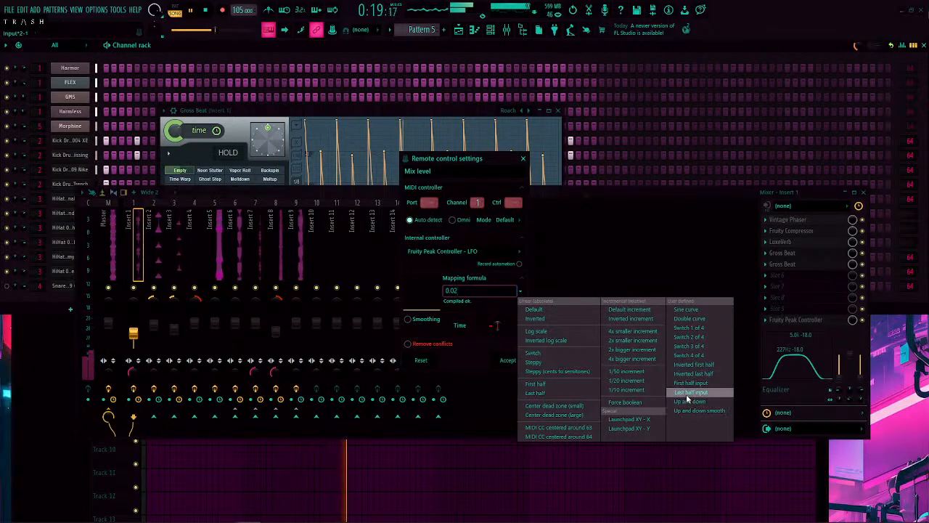
pyautogui.click(489, 350)
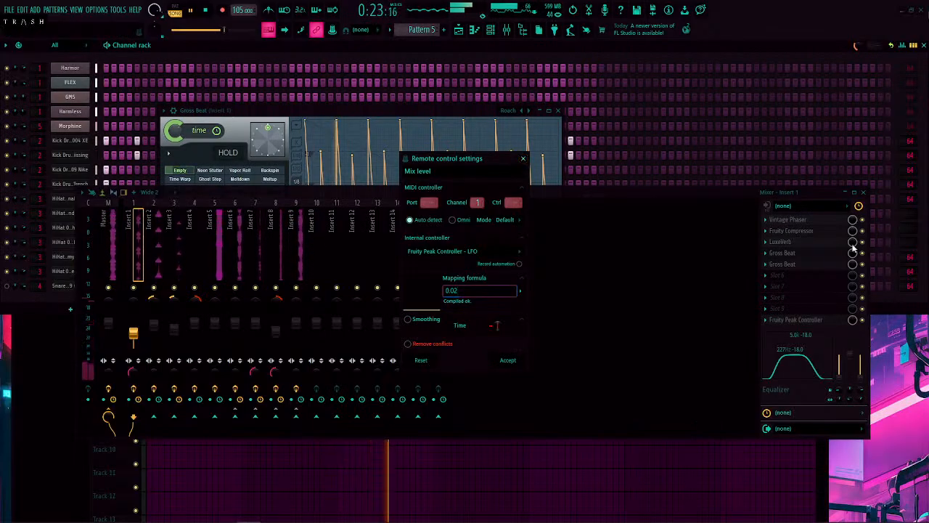
# Step: Apply the switch preset Max(Round(Input*2),1)-1 as the mapping formula and try 3, 5 and -2 as the input multiplier
pyautogui.click(519, 291)
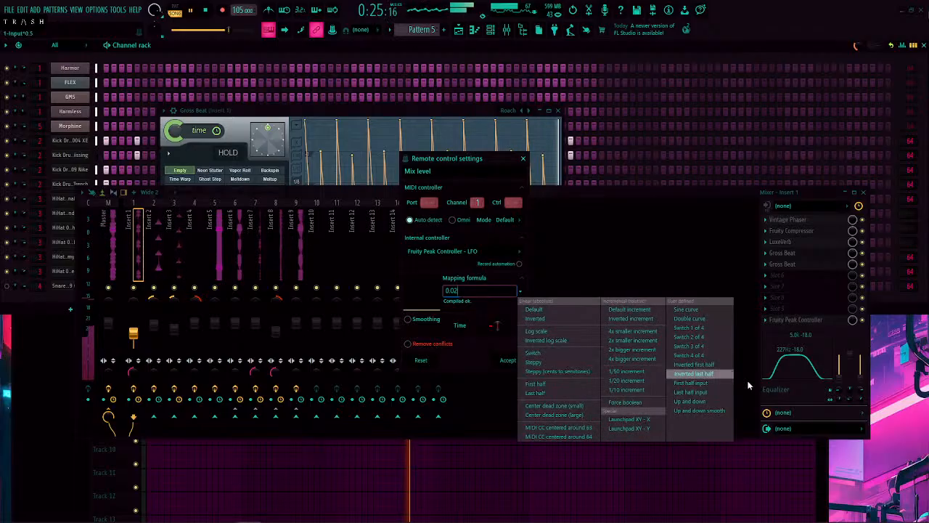
pyautogui.click(706, 359)
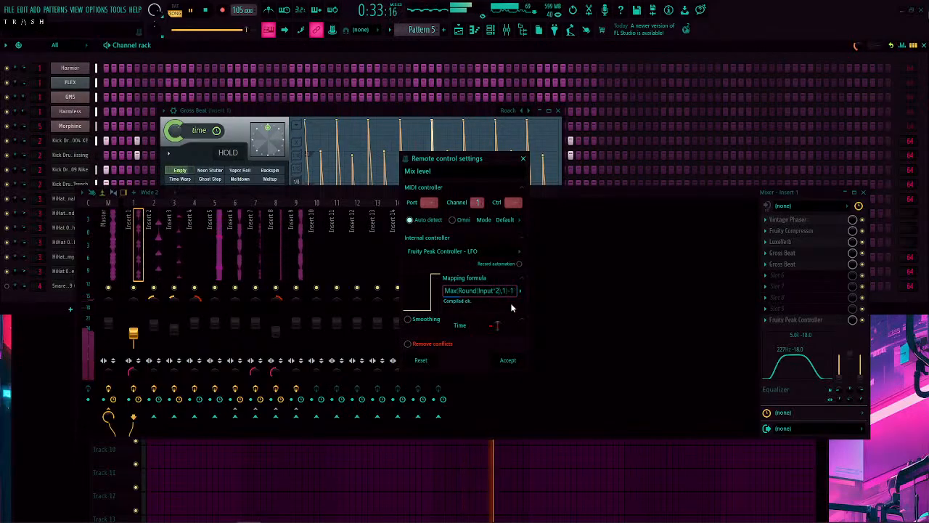
pyautogui.press('BackSpace')
pyautogui.write('1')
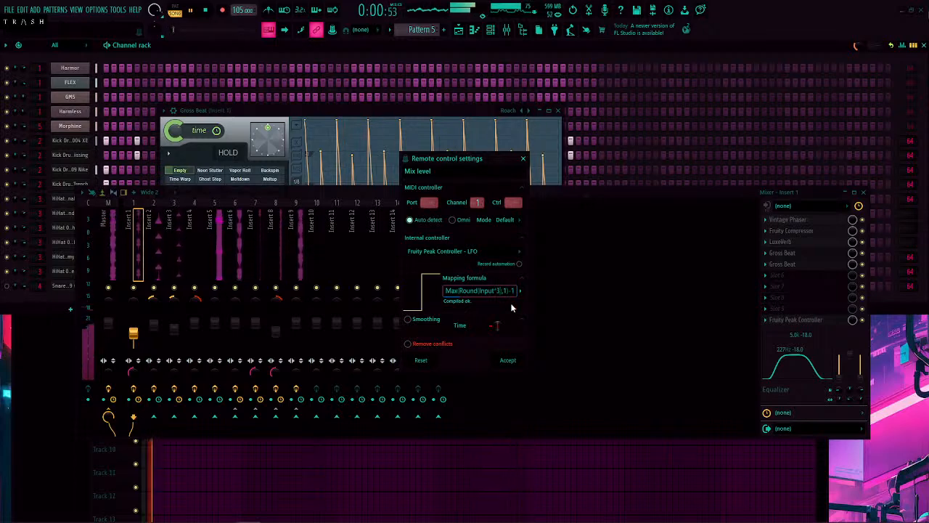
pyautogui.press('BackSpace')
pyautogui.write('5')
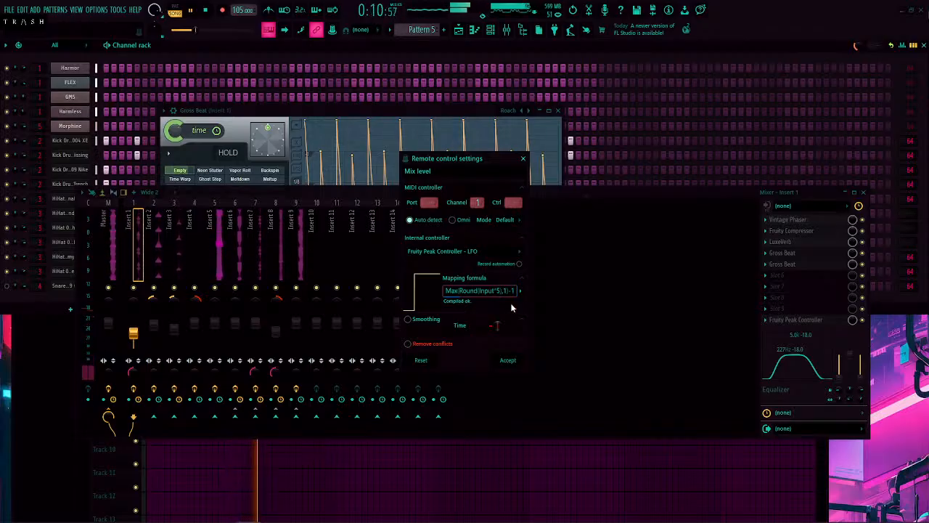
pyautogui.press('BackSpace')
pyautogui.write('2')
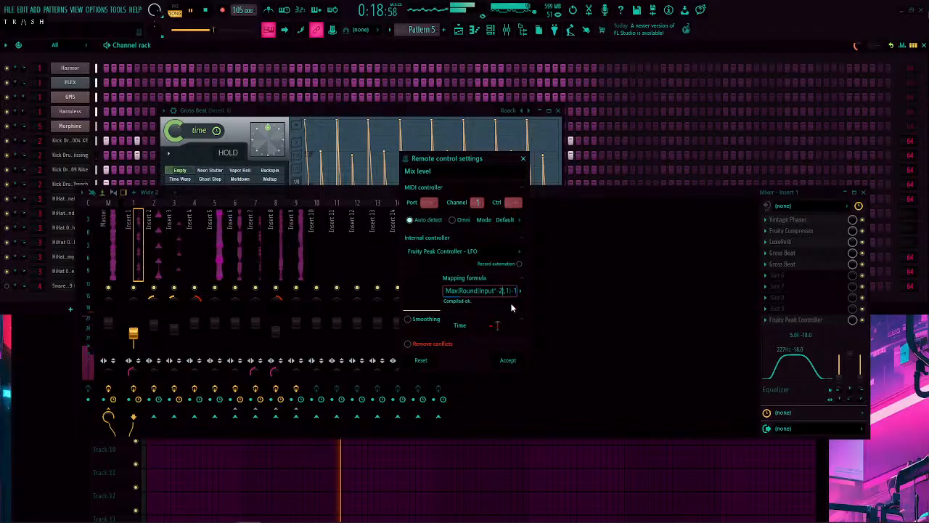
# Step: Try an input multiplier of -1 with 2 as the Max limit, and set the multiplier back to -2
pyautogui.press('Right')
pyautogui.press('Right')
pyautogui.press('Right')
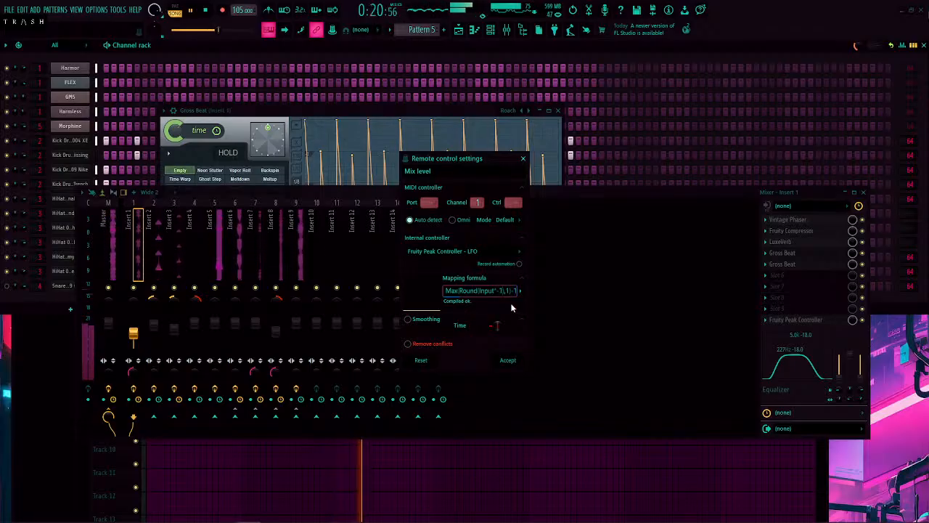
pyautogui.press('BackSpace')
pyautogui.write('2')
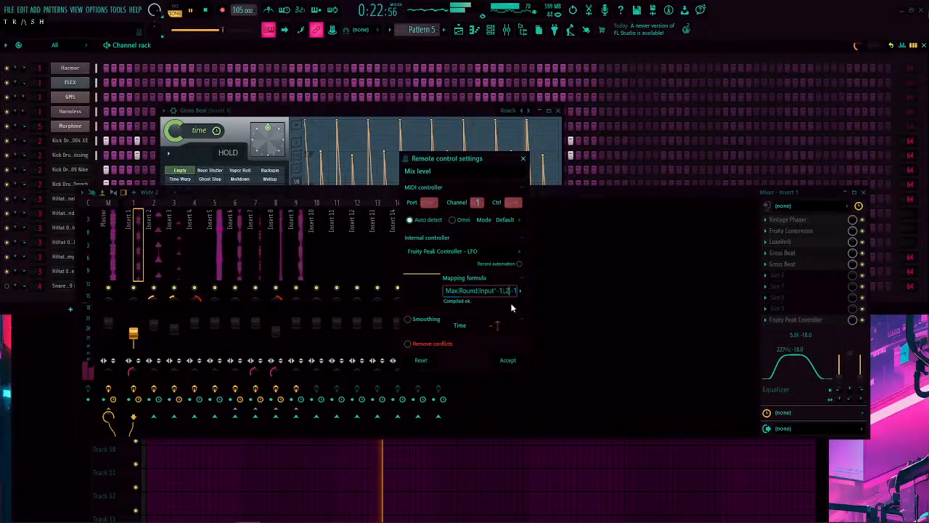
pyautogui.press('Left')
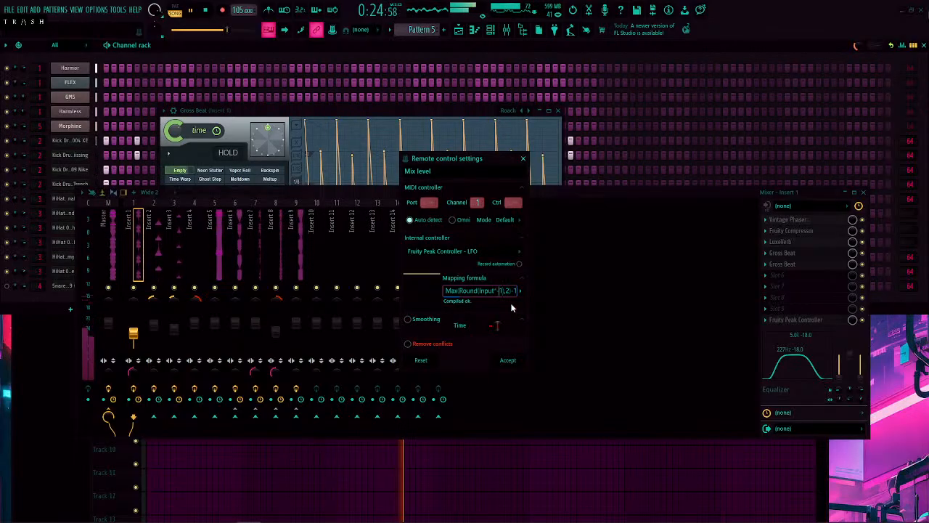
pyautogui.press('BackSpace')
pyautogui.write('2')
# Step: Replace the formula's trailing -1 with +2, and change it to +1 to give Max(Round(Input*-2),2)+1
pyautogui.press('Right')
pyautogui.press('Right')
pyautogui.press('Right')
pyautogui.press('Right')
pyautogui.press('Right')
pyautogui.press('Right')
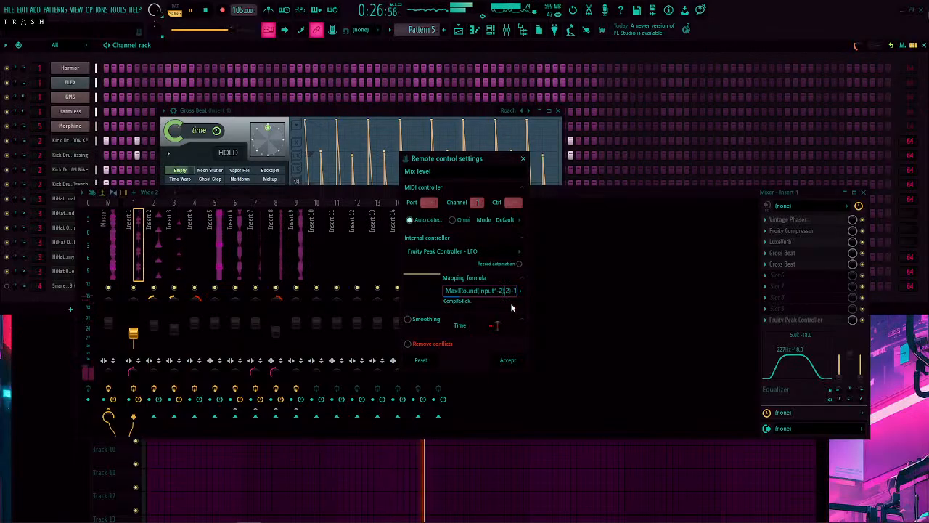
pyautogui.press('BackSpace')
pyautogui.press('BackSpace')
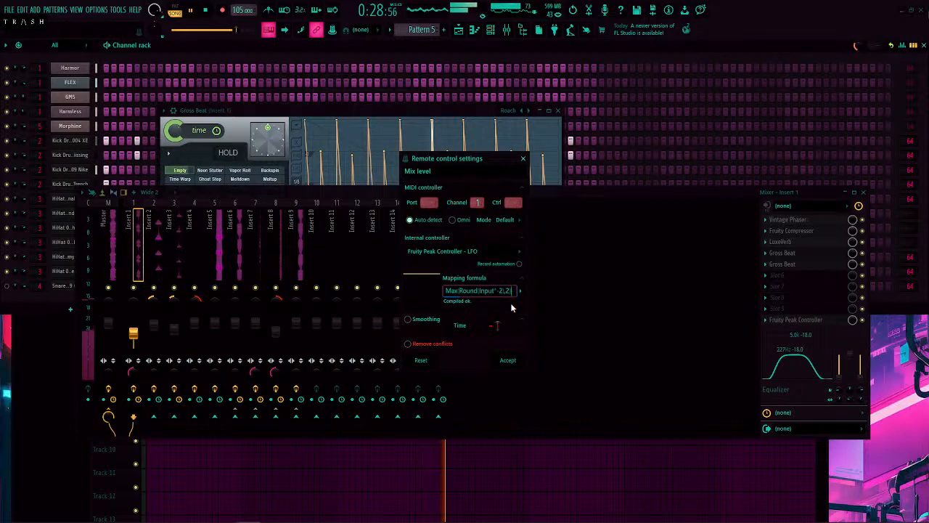
pyautogui.write('+2')
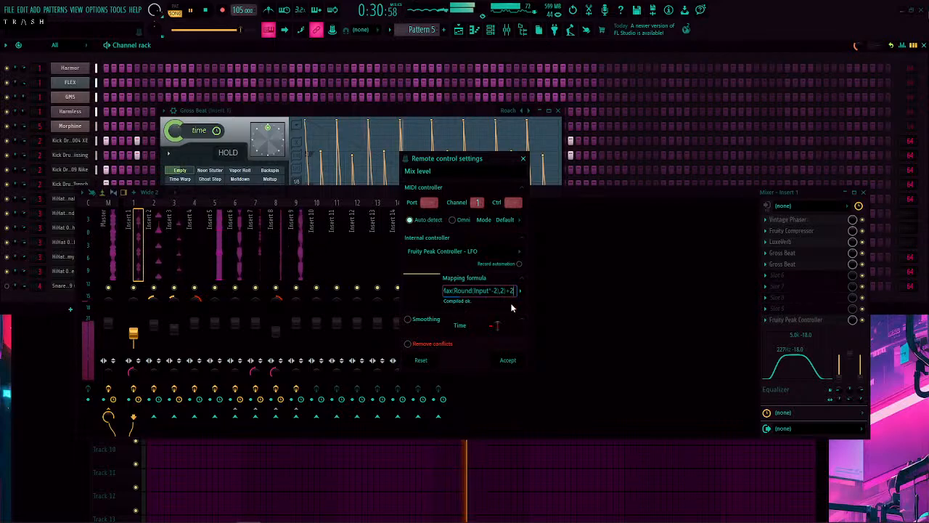
pyautogui.press('BackSpace')
pyautogui.write('1')
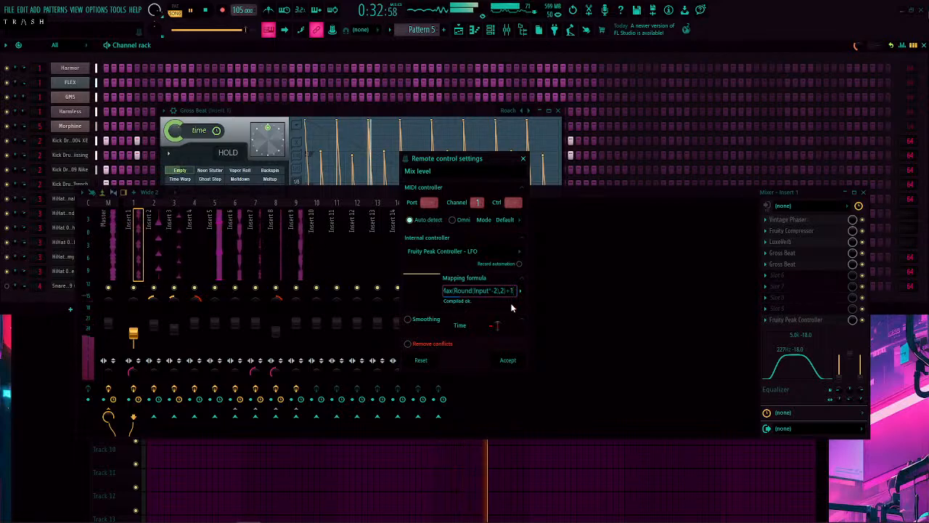
# Step: Apply the Inverted last half preset and rework it into 1-Input+0.5, after trying offsets of 5 and 1
pyautogui.click(520, 290)
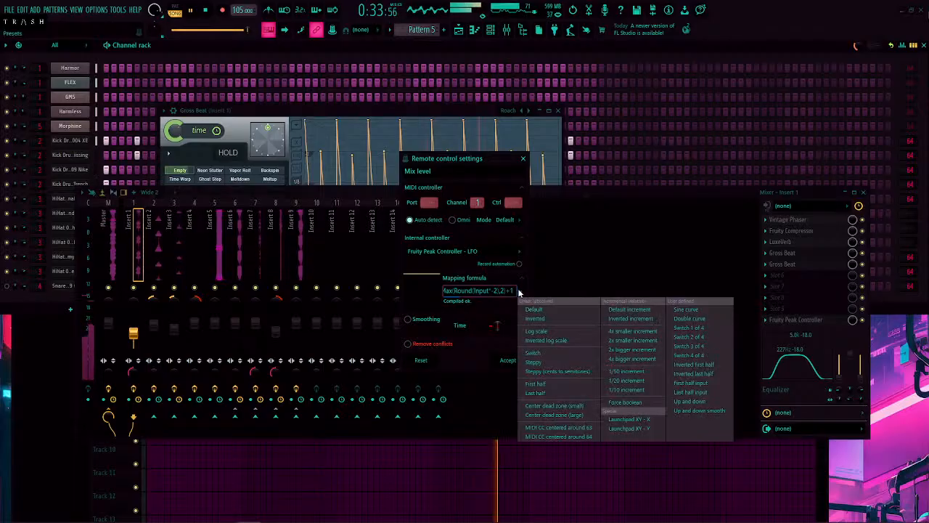
pyautogui.click(695, 374)
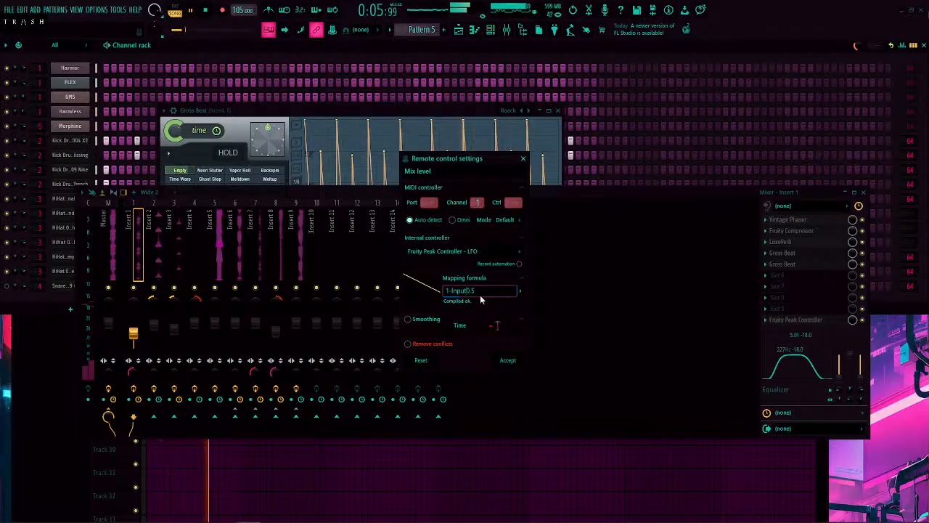
pyautogui.write('-5')
pyautogui.press('BackSpace')
pyautogui.press('BackSpace')
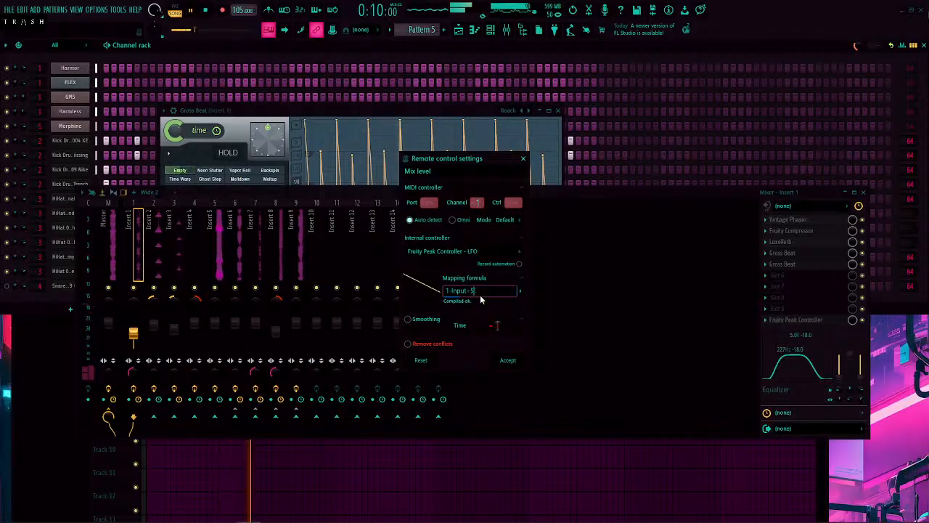
pyautogui.press('BackSpace')
pyautogui.press('BackSpace')
pyautogui.write('1')
pyautogui.press('BackSpace')
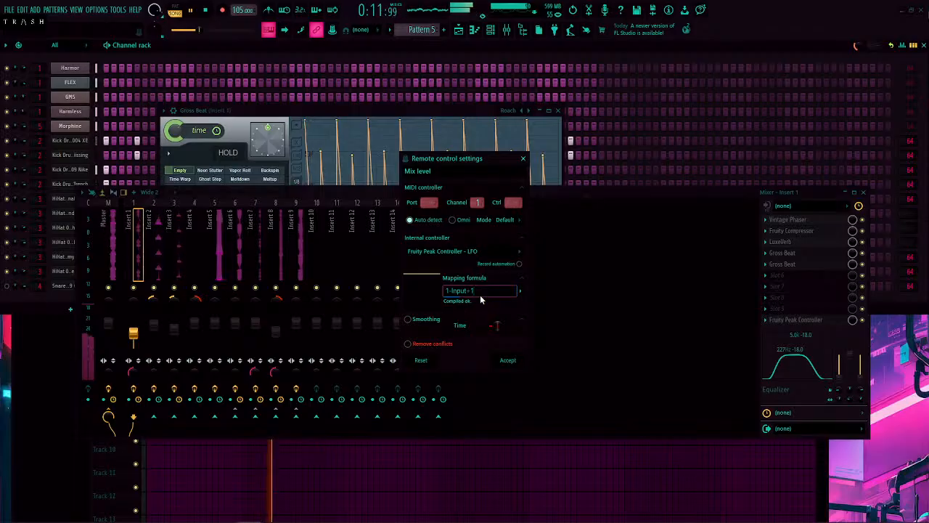
pyautogui.write('0.5')
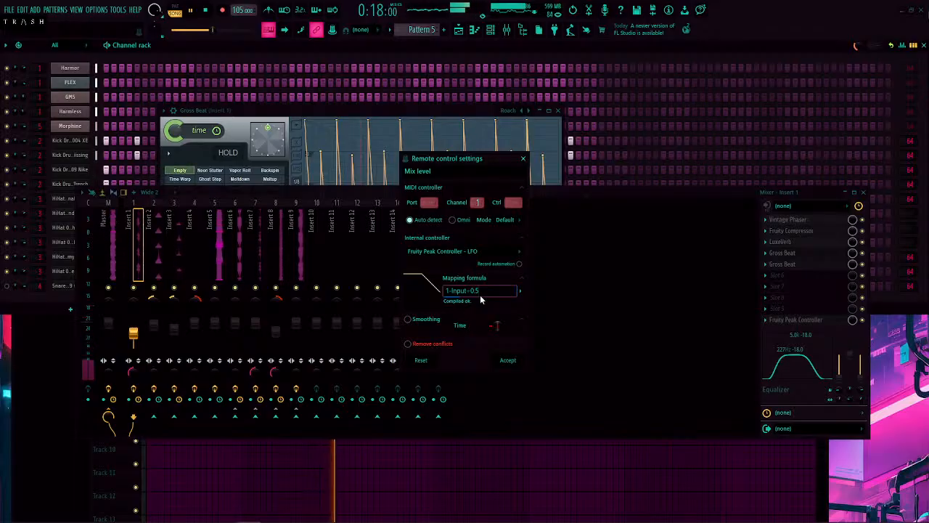
# Step: Wrap the mapping formula in brackets and multiply it by 0.2 to give (1-Input+0.5)*0.2
pyautogui.press('Left')
pyautogui.press('Left')
pyautogui.press('Left')
pyautogui.press('Left')
pyautogui.press('Left')
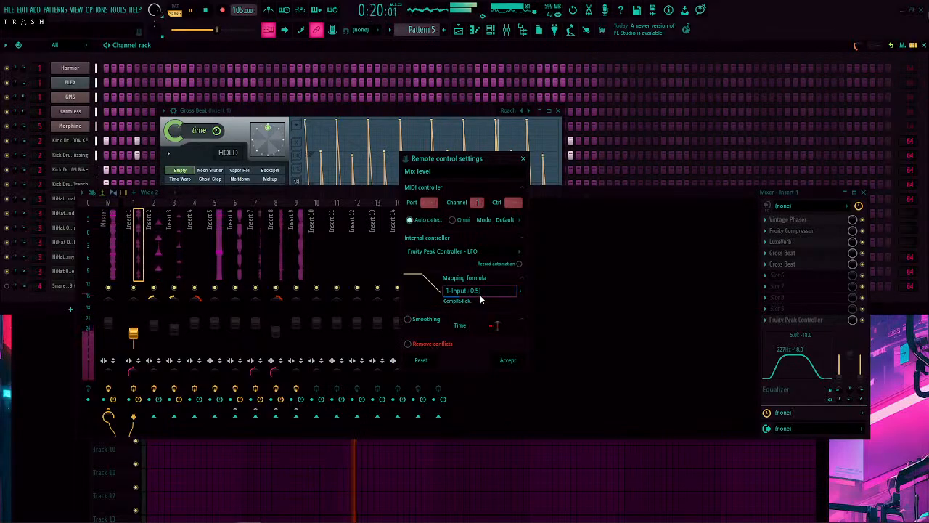
pyautogui.write('(')
pyautogui.press('Right')
pyautogui.press('Right')
pyautogui.press('Right')
pyautogui.press('Right')
pyautogui.press('Right')
pyautogui.press('Right')
pyautogui.press('Right')
pyautogui.press('Right')
pyautogui.press('Right')
pyautogui.press('Right')
pyautogui.press('Right')
pyautogui.press('Right')
pyautogui.write(')*0.2')
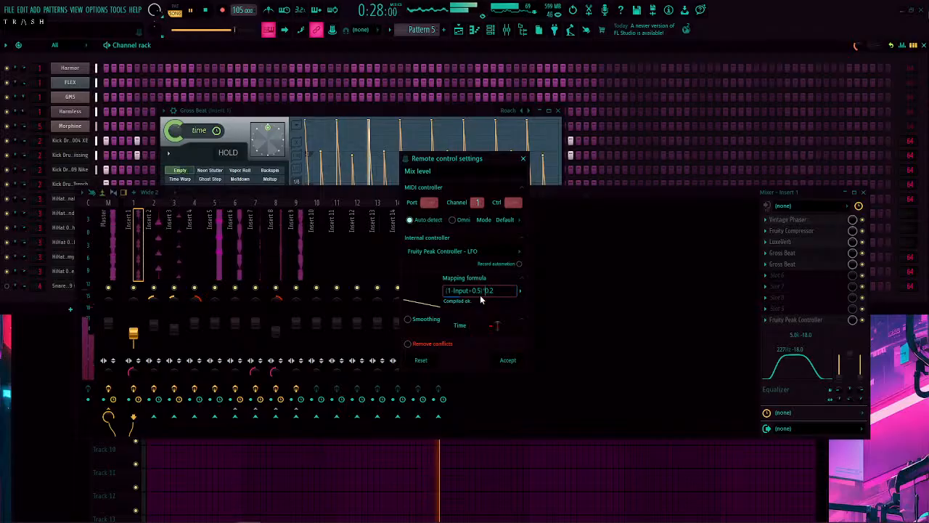
# Step: Try an offset of 1.5 inside the brackets and restore it to 0.5
pyautogui.click(480, 295)
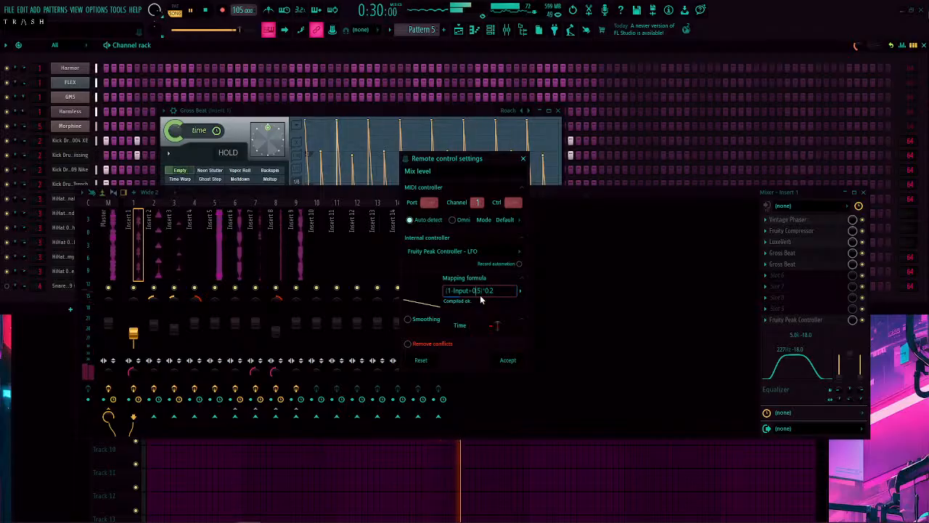
pyautogui.press('Left')
pyautogui.press('BackSpace')
pyautogui.write('1')
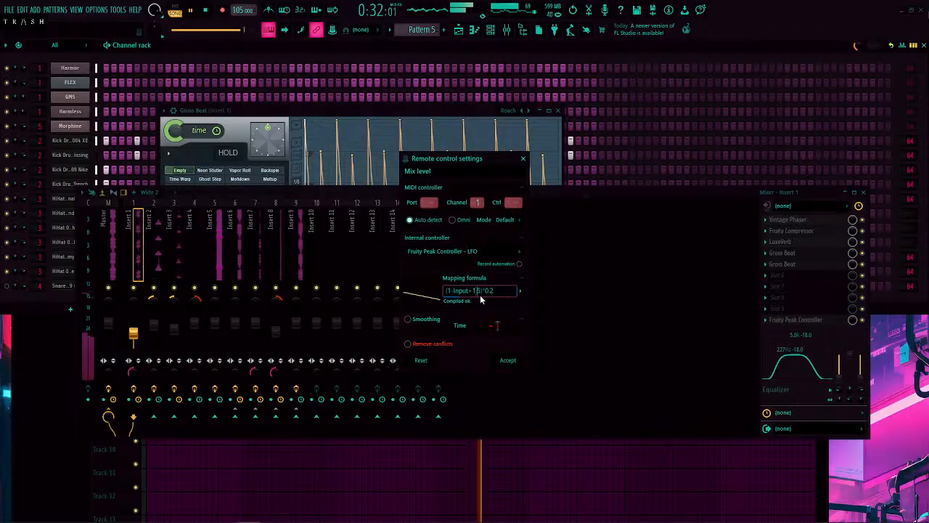
pyautogui.press('BackSpace')
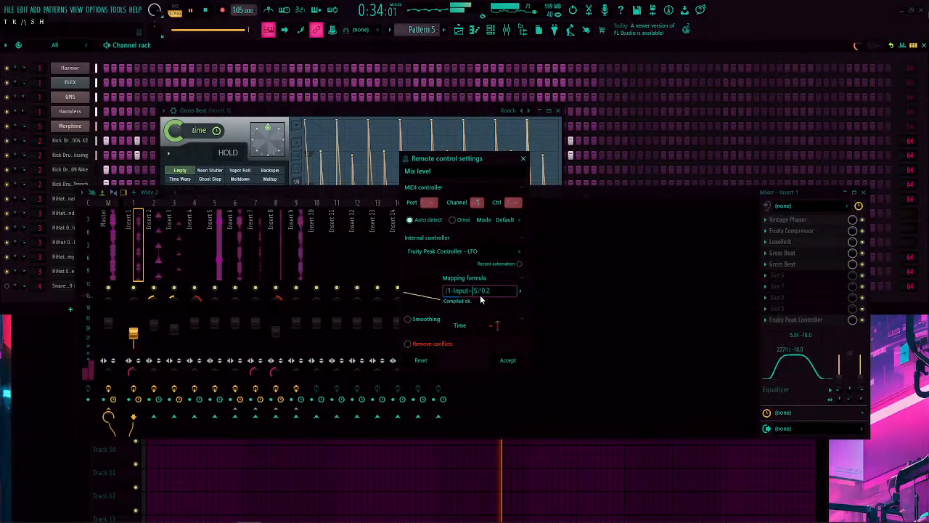
pyautogui.write('0')
pyautogui.press('Right')
pyautogui.press('Right')
pyautogui.press('Right')
pyautogui.press('Right')
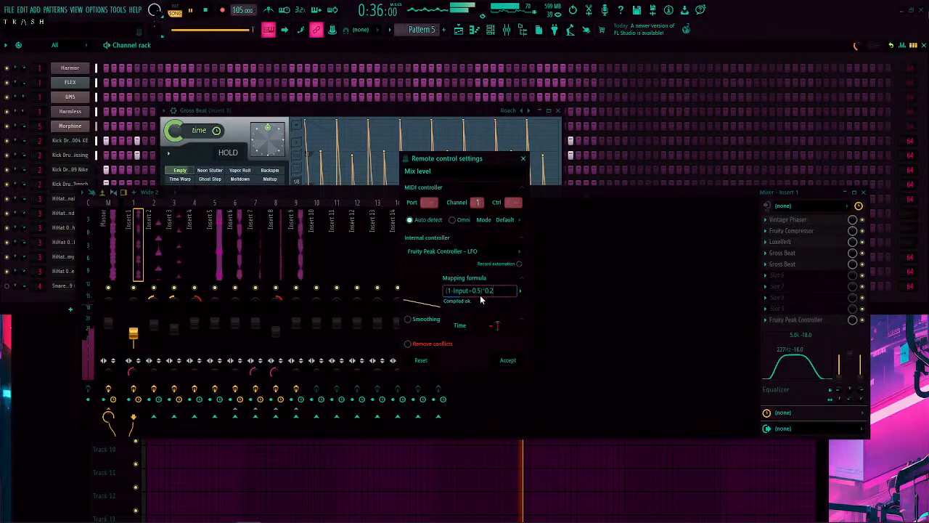
# Step: Remove the formula's 0.2 multiplier and move the opening bracket directly in front of 0.5
pyautogui.press('Right')
pyautogui.press('Right')
pyautogui.press('Right')
pyautogui.press('BackSpace')
pyautogui.press('BackSpace')
pyautogui.press('BackSpace')
pyautogui.press('BackSpace')
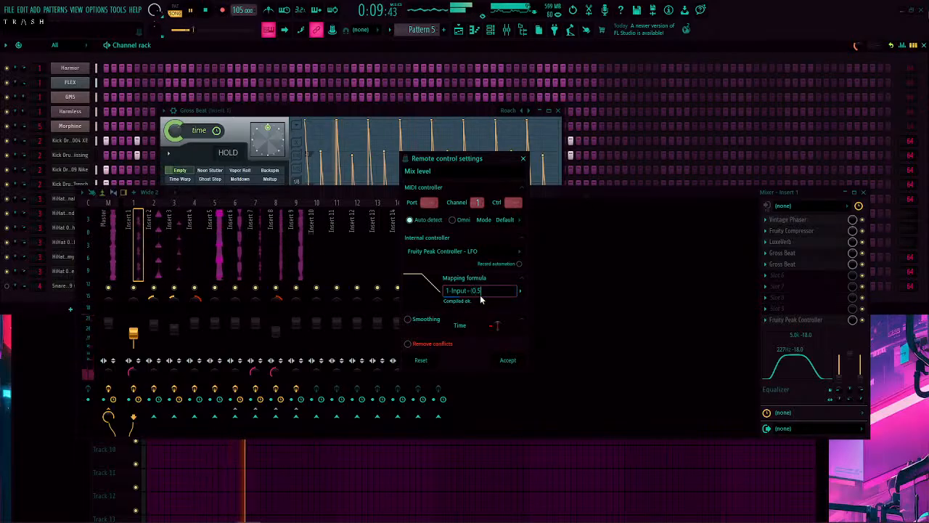
# Step: Complete the mapping formula as 1-Input+(0.5*0.5) and change the first factor in the brackets to 0.7
pyautogui.write('*0)')
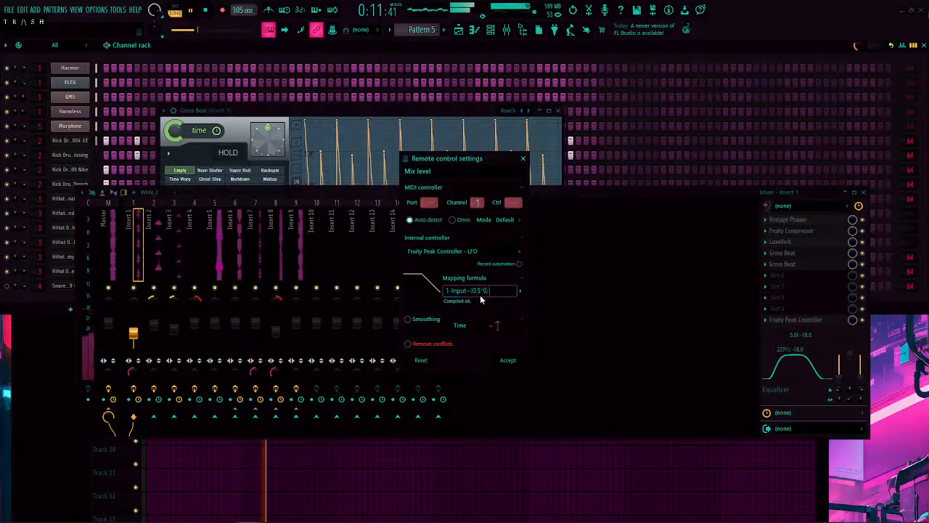
pyautogui.write('.5')
pyautogui.press('Return')
pyautogui.press('End')
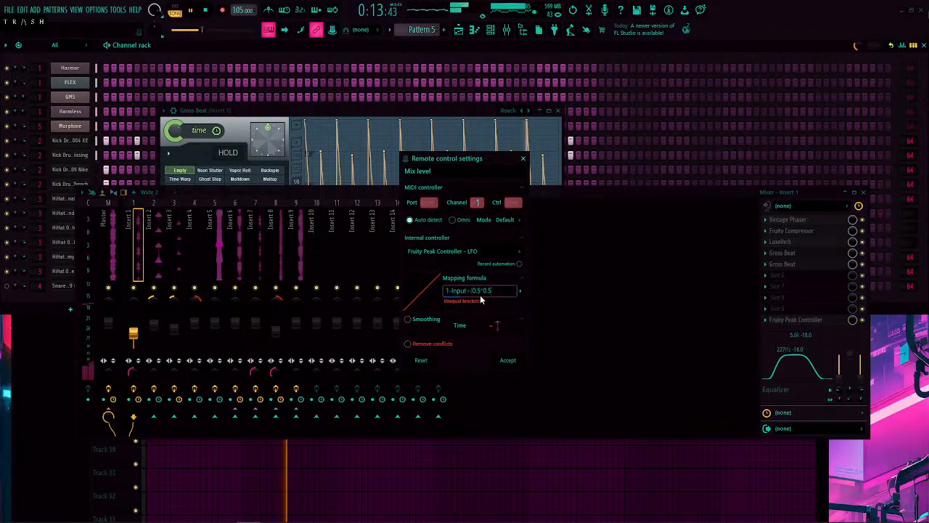
pyautogui.write(')')
pyautogui.press('Return')
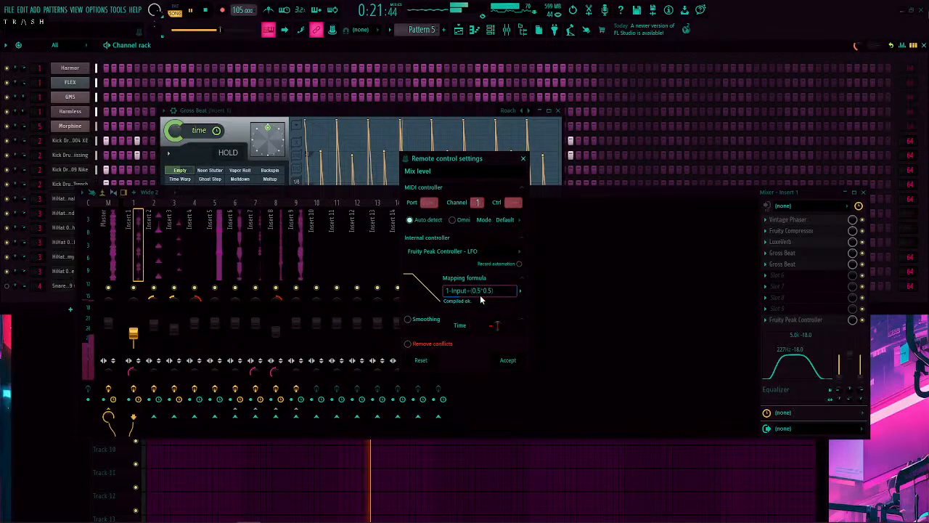
pyautogui.press('BackSpace')
pyautogui.write('7')
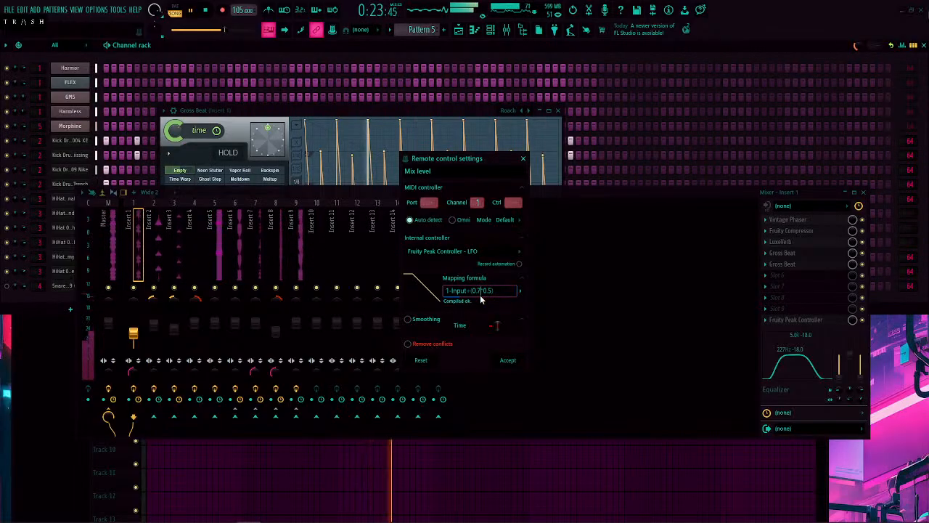
# Step: Try 0.5 and 1.5 as the first factor inside the mapping formula's brackets
pyautogui.press('BackSpace')
pyautogui.write('5')
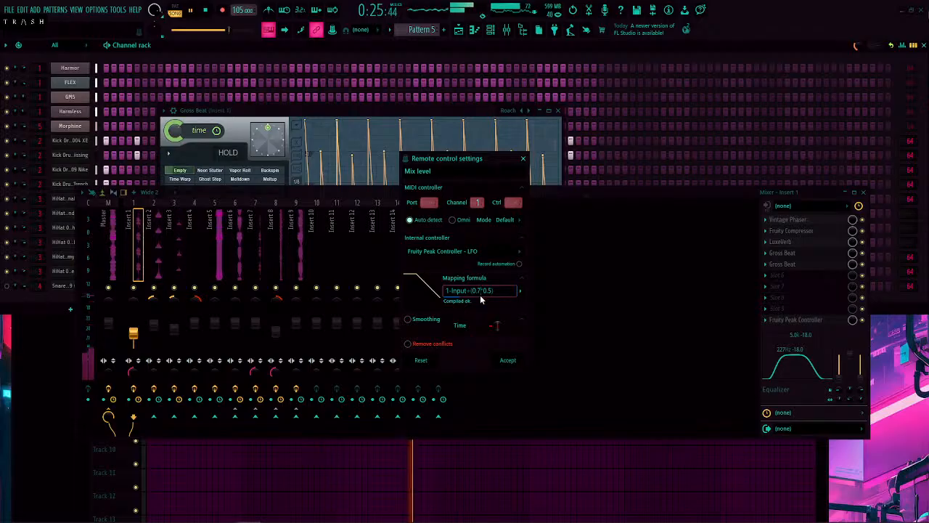
pyautogui.press('Left')
pyautogui.press('Left')
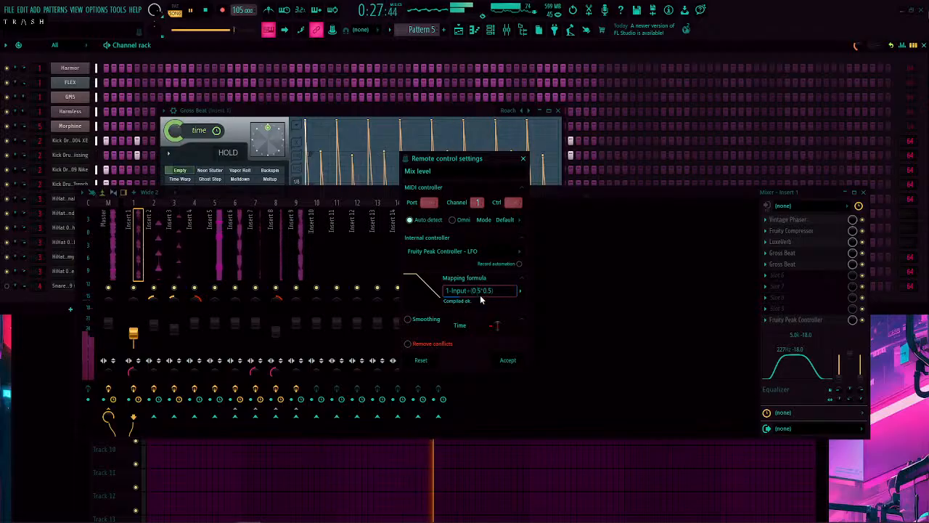
pyautogui.press('BackSpace')
pyautogui.write('1')
# Step: Set the second factor inside the brackets to 1.5 so the mapping formula reads 1-Input+(1.5*1.5)
pyautogui.press('Right')
pyautogui.press('Right')
pyautogui.press('Right')
pyautogui.press('Right')
pyautogui.press('BackSpace')
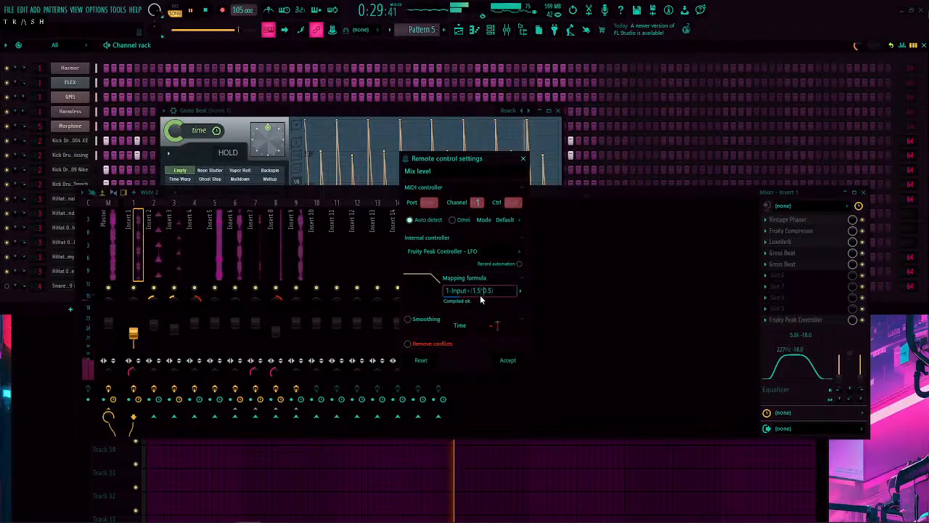
pyautogui.write('1')
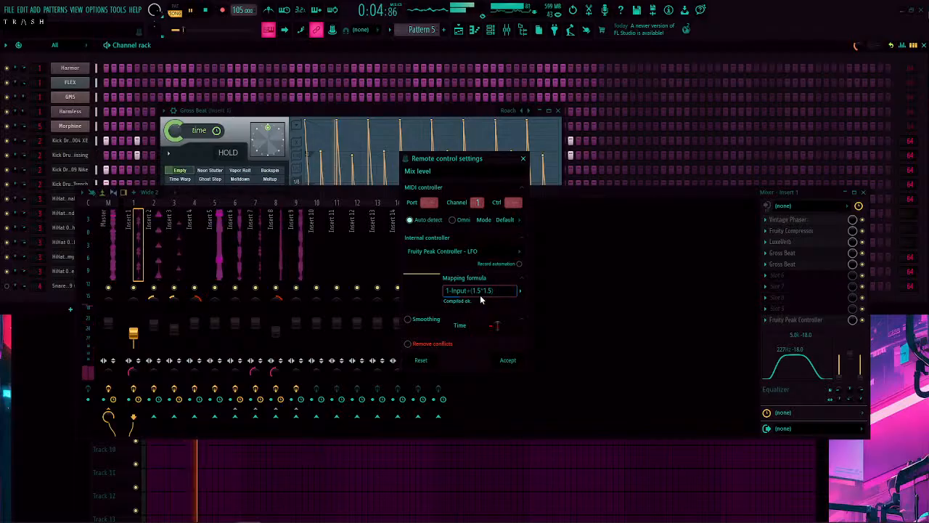
# Step: Try 2.5 as the second factor inside the brackets and restore it to 0.5
pyautogui.press('BackSpace')
pyautogui.press('BackSpace')
pyautogui.press('BackSpace')
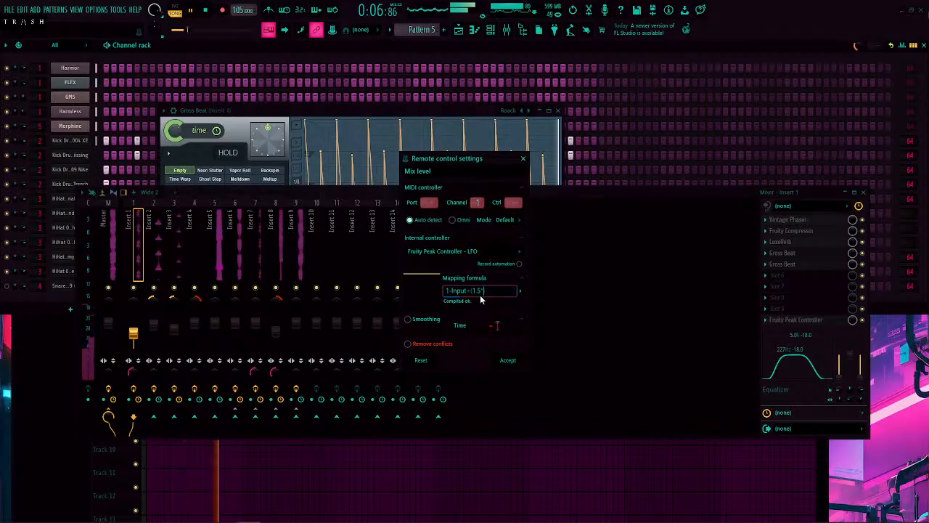
pyautogui.write('2')
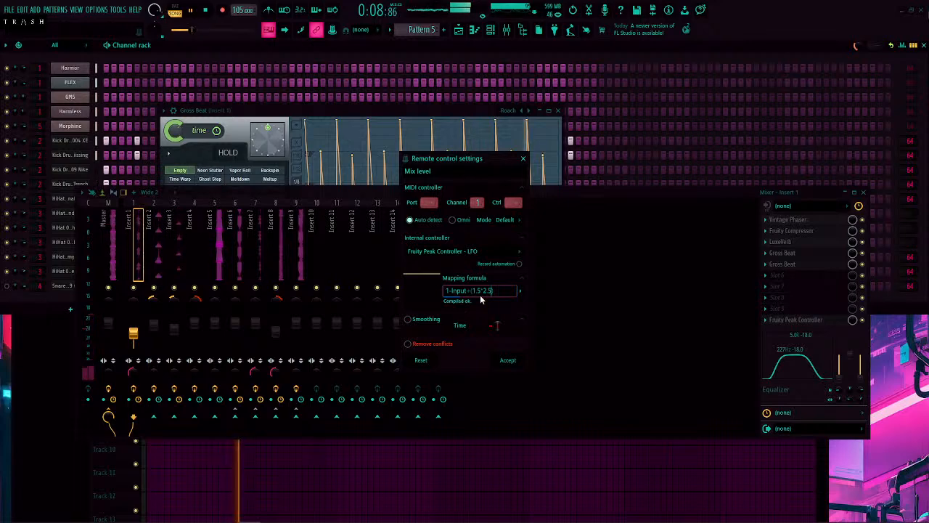
pyautogui.write('.5')
pyautogui.press('BackSpace')
pyautogui.press('BackSpace')
pyautogui.press('BackSpace')
pyautogui.write('0.5')
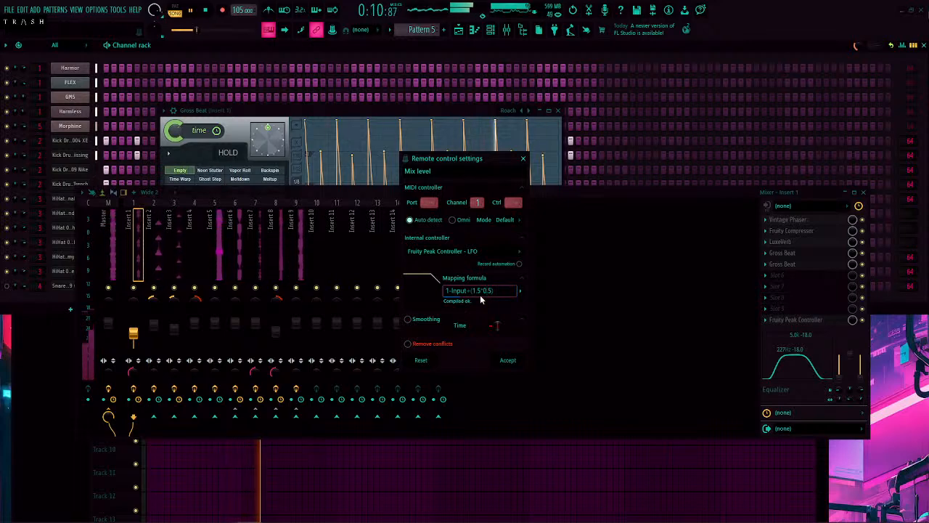
# Step: Try 0.9 and 0.1 as the second factor, and replace the mapping formula with the Default preset
pyautogui.press('BackSpace')
pyautogui.write('9')
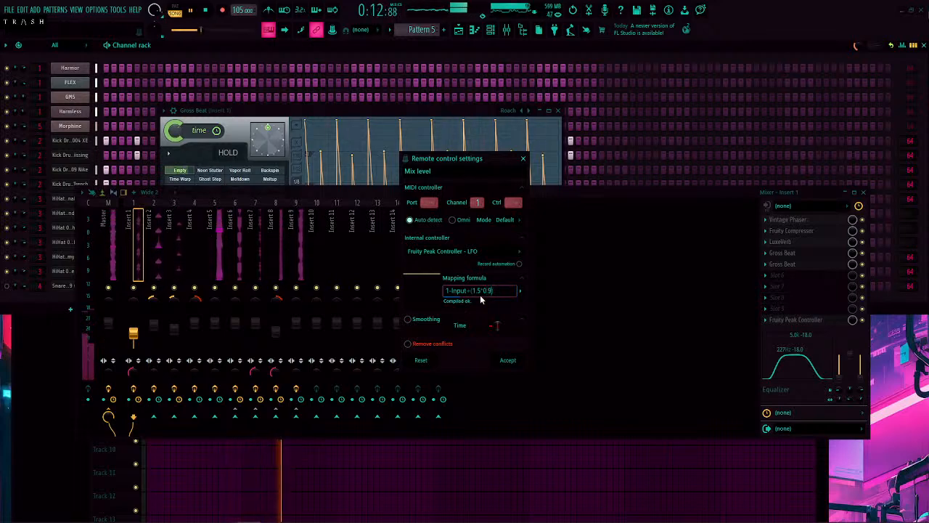
pyautogui.press('BackSpace')
pyautogui.write('1')
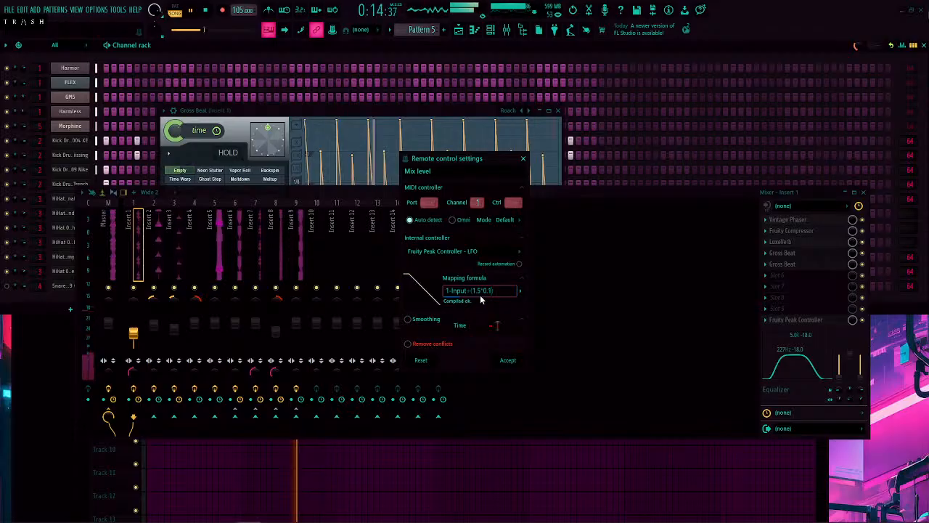
pyautogui.click(521, 291)
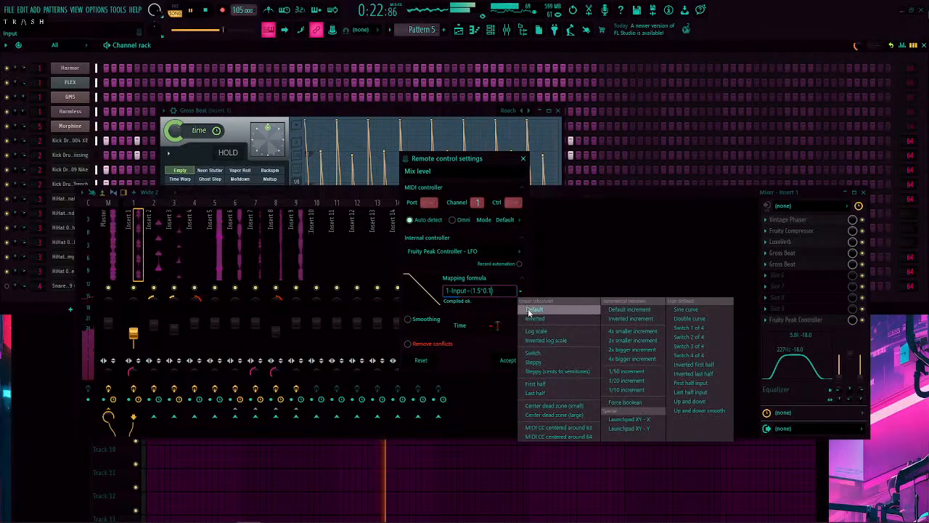
pyautogui.click(531, 310)
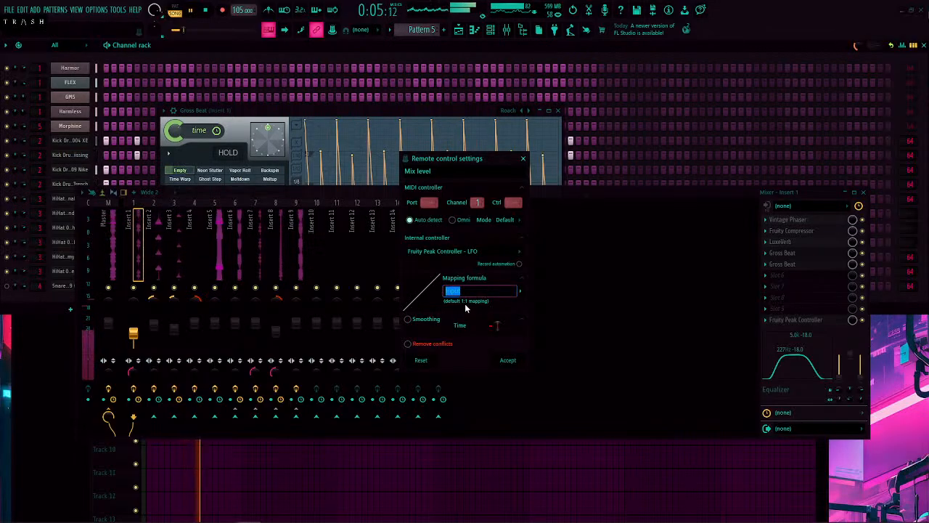
# Step: Replace the mapping formula with the start of a condition, if(input>0.75
pyautogui.write('if')
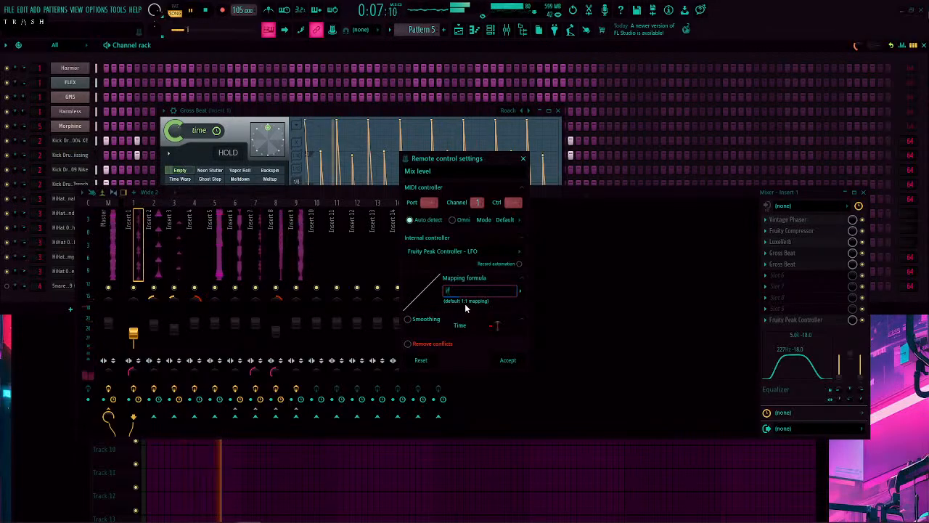
pyautogui.write('(')
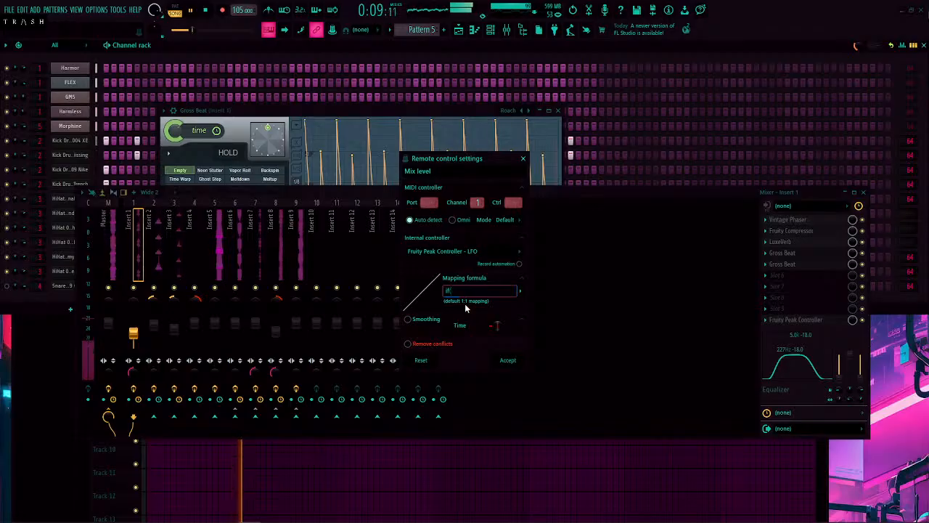
pyautogui.write('input')
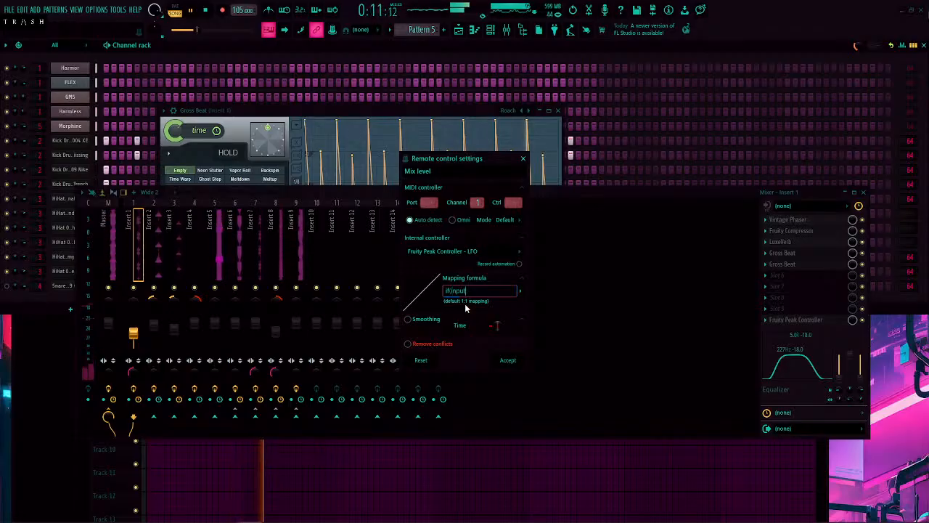
pyautogui.write('>')
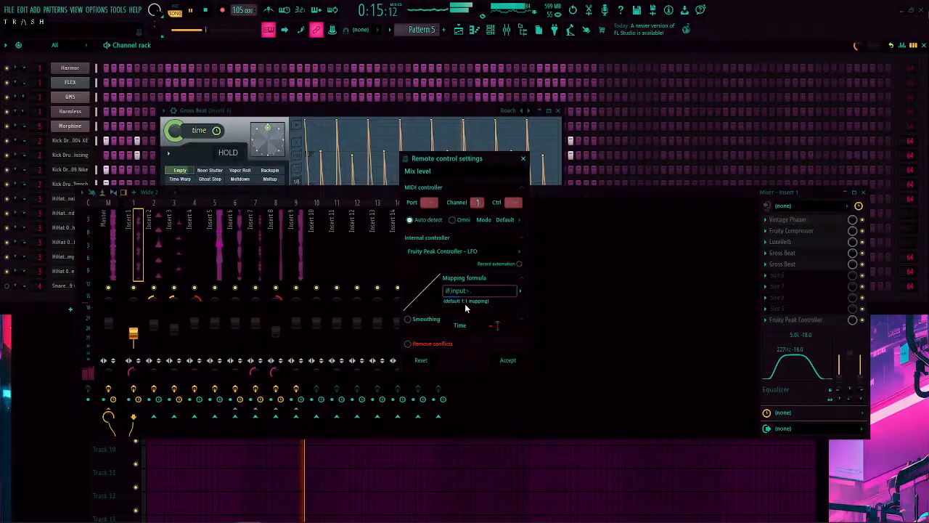
pyautogui.write('0.57')
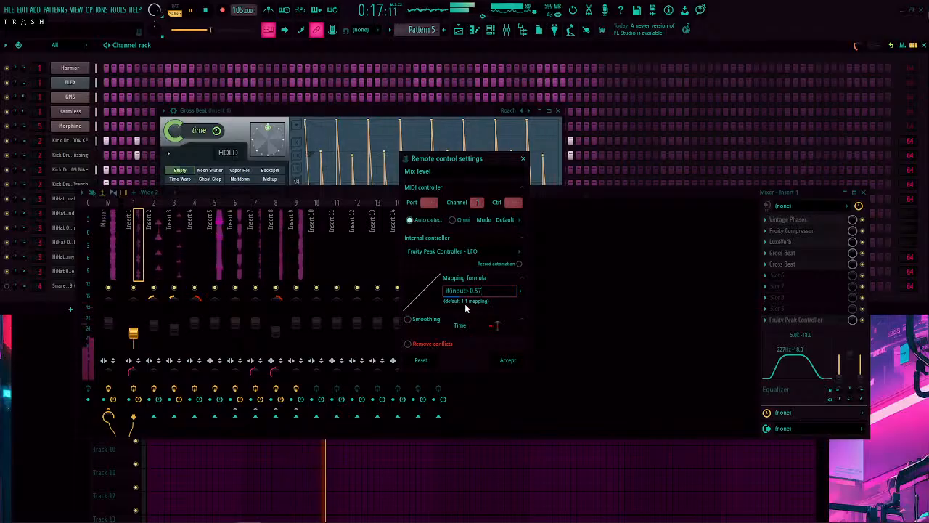
pyautogui.press('BackSpace')
pyautogui.press('BackSpace')
pyautogui.write('75')
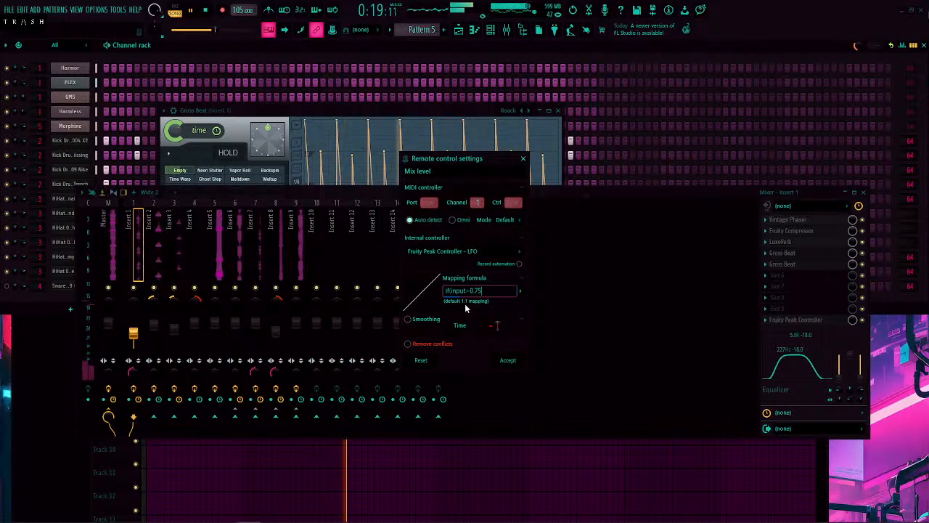
# Step: Try to extend the conditional formula with a second 0.75 value, and close the remote control settings without accepting
pyautogui.write(',0.75+')
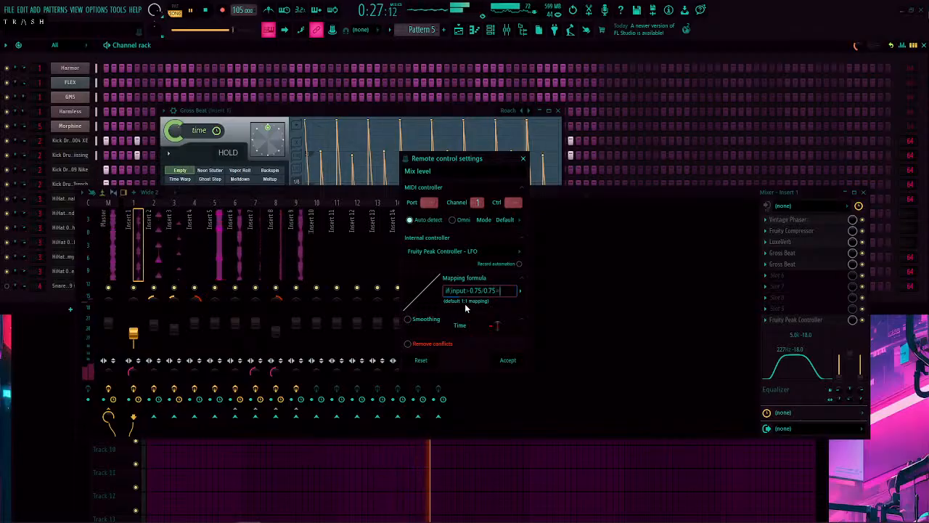
pyautogui.write(',1')
pyautogui.press('Right')
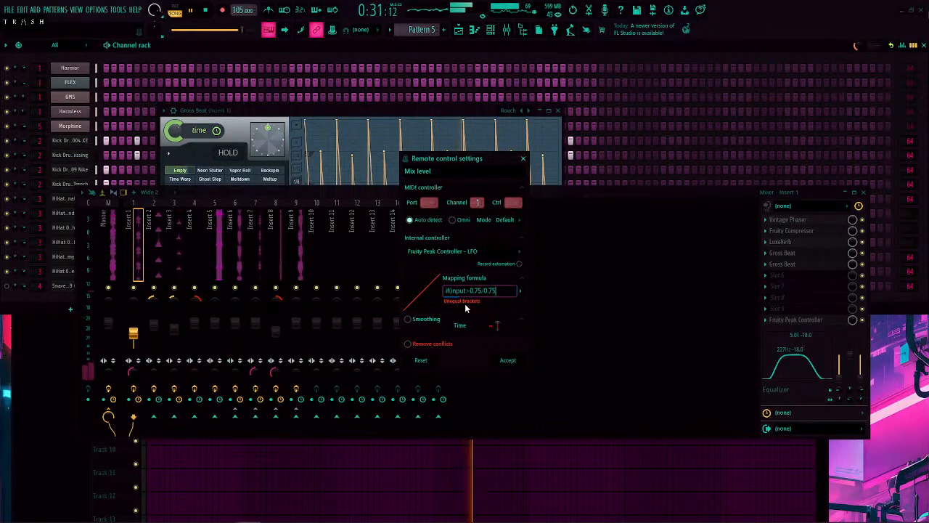
pyautogui.hotkey('ctrl', 'a')
pyautogui.press('Right')
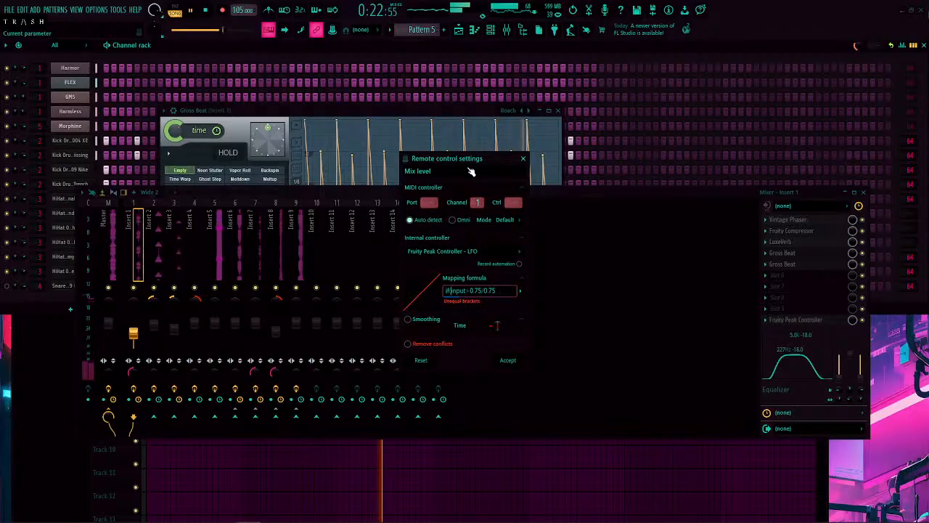
pyautogui.write('(')
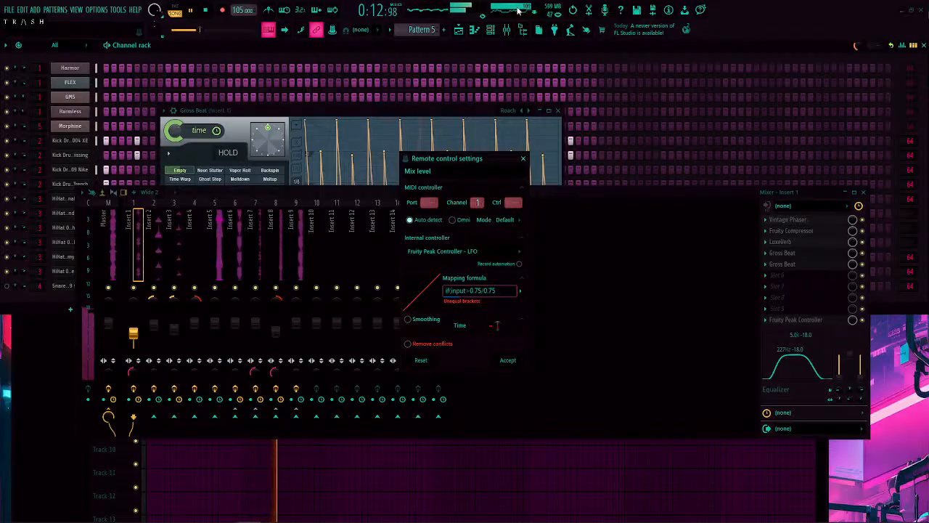
pyautogui.click(522, 158)
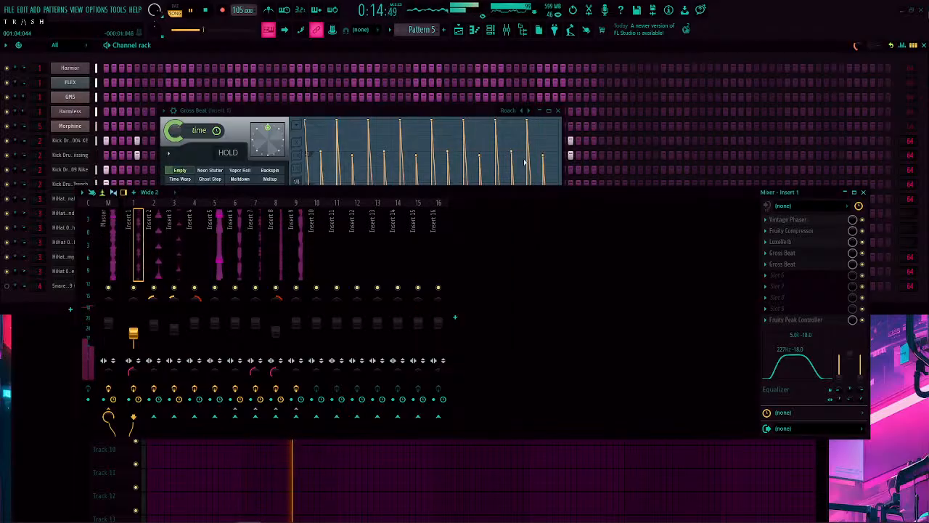
# Step: Set the FL Studio ASIO buffer length to 512 with playback stopped, and briefly audition the song
pyautogui.click(206, 11)
pyautogui.click(95, 10)
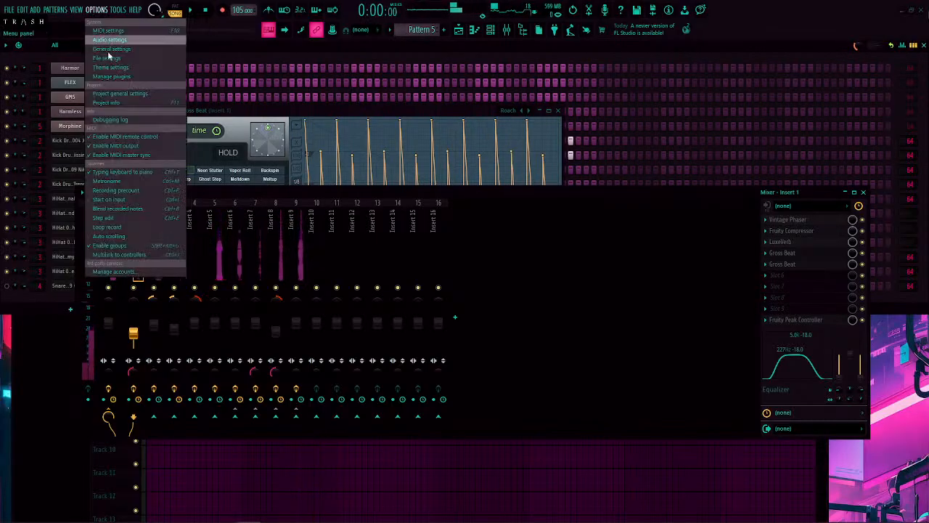
pyautogui.click(109, 40)
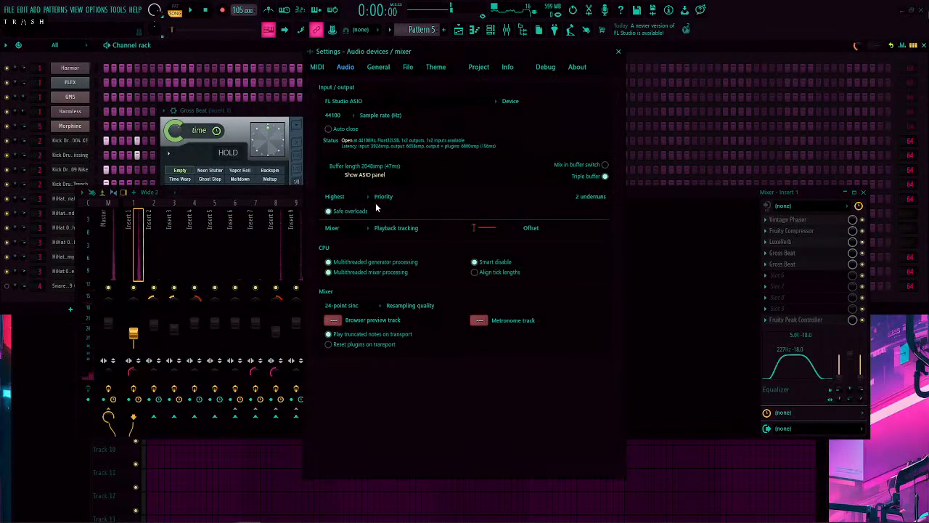
pyautogui.click(364, 175)
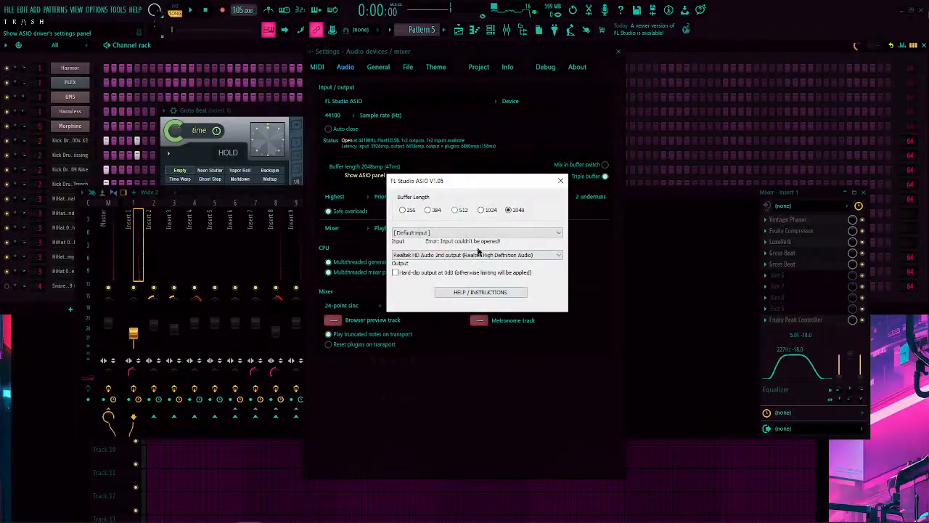
pyautogui.click(456, 210)
pyautogui.click(561, 182)
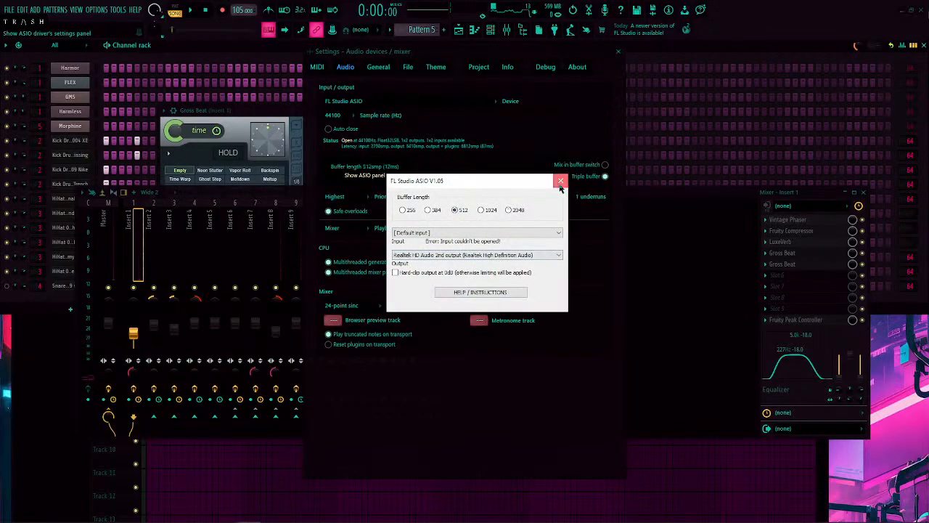
pyautogui.click(617, 51)
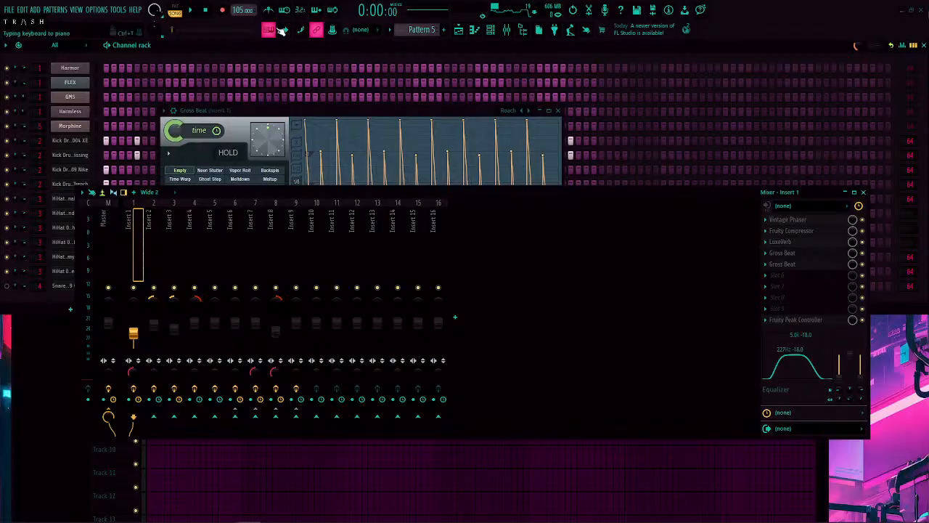
pyautogui.click(193, 11)
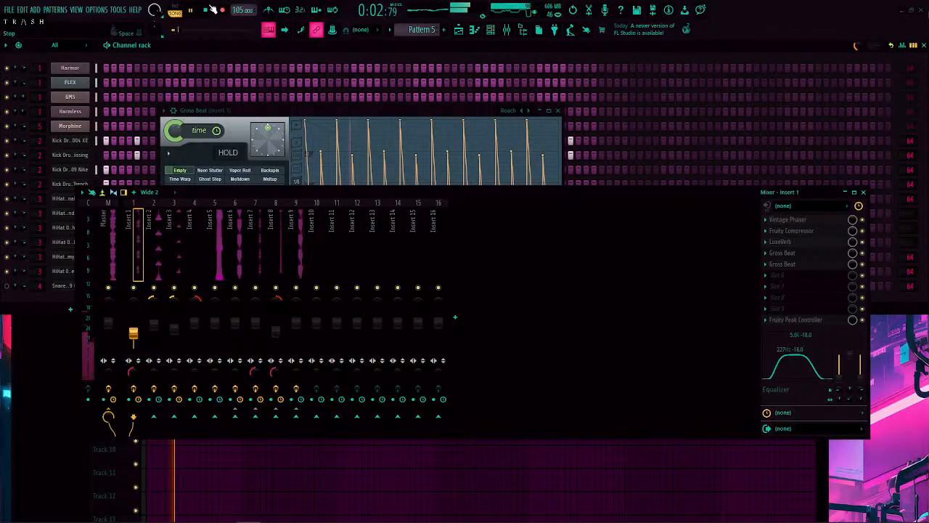
pyautogui.press('space')
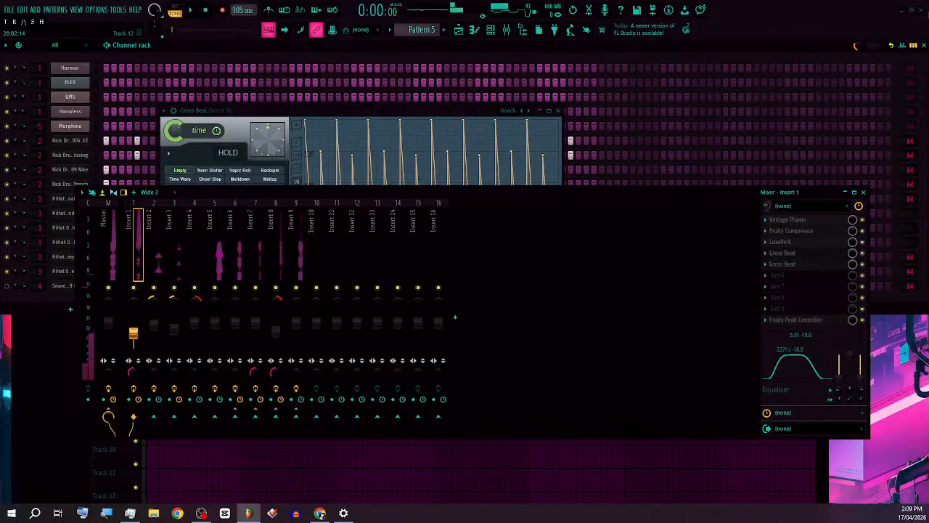